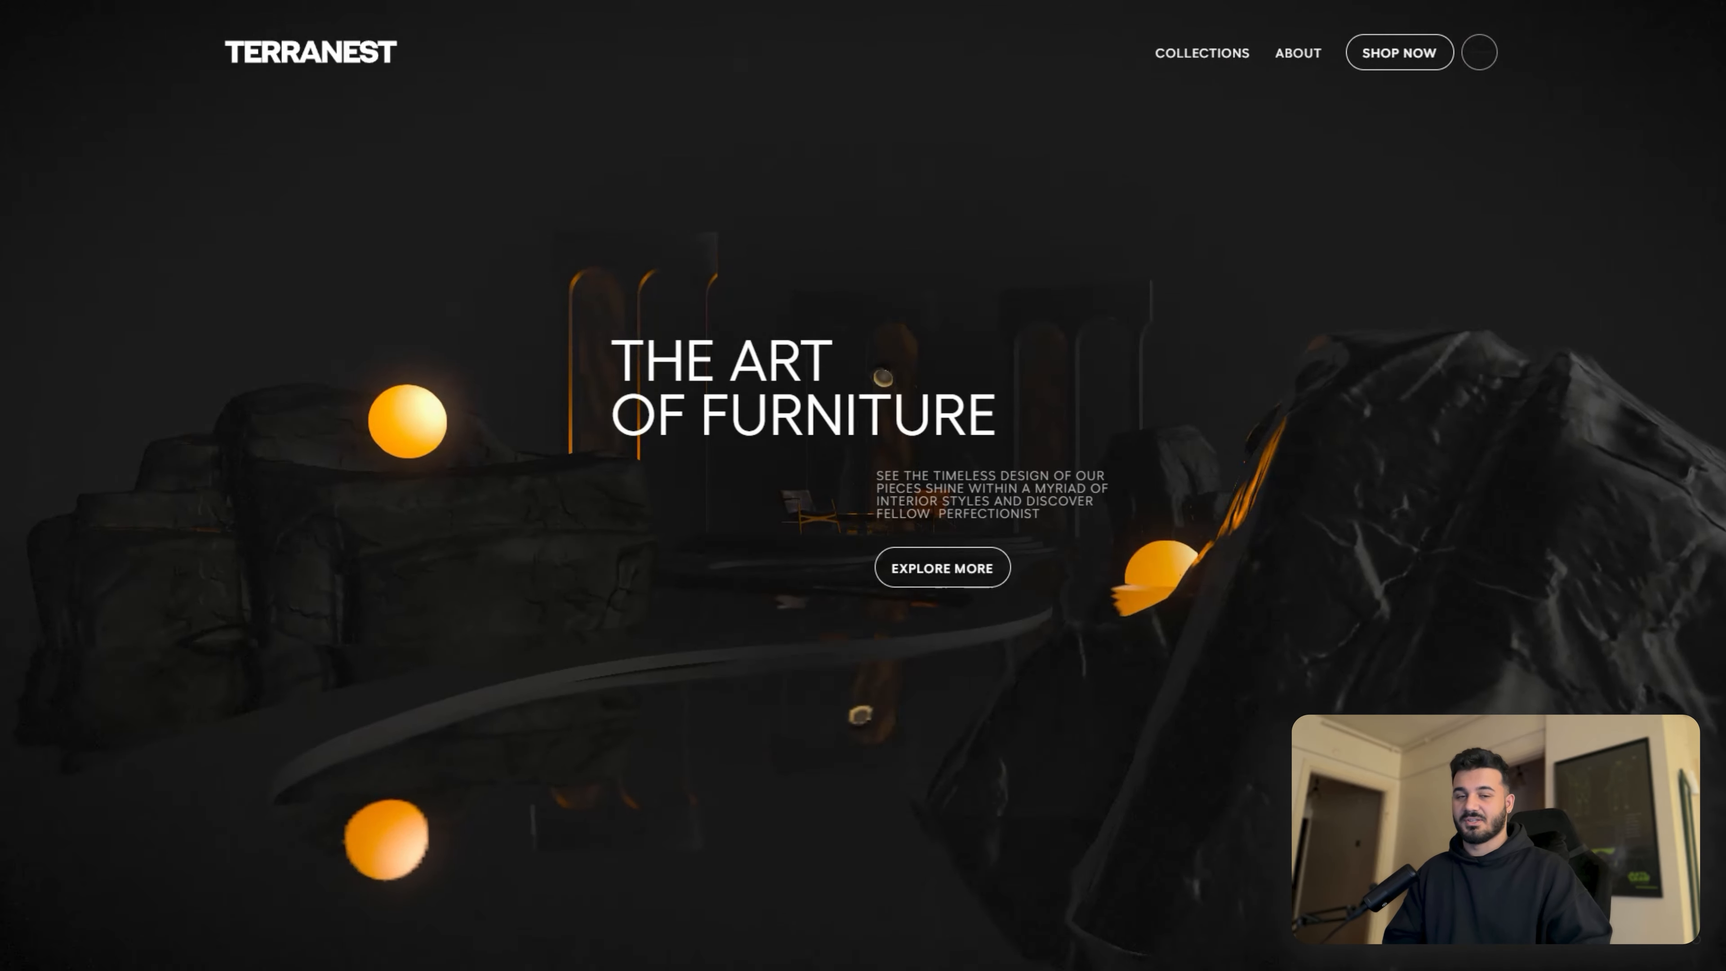
Step: Browse the finished Terranest landing page from the hero section to the chair scene and preview its products
scroll(863, 485, down, 5)
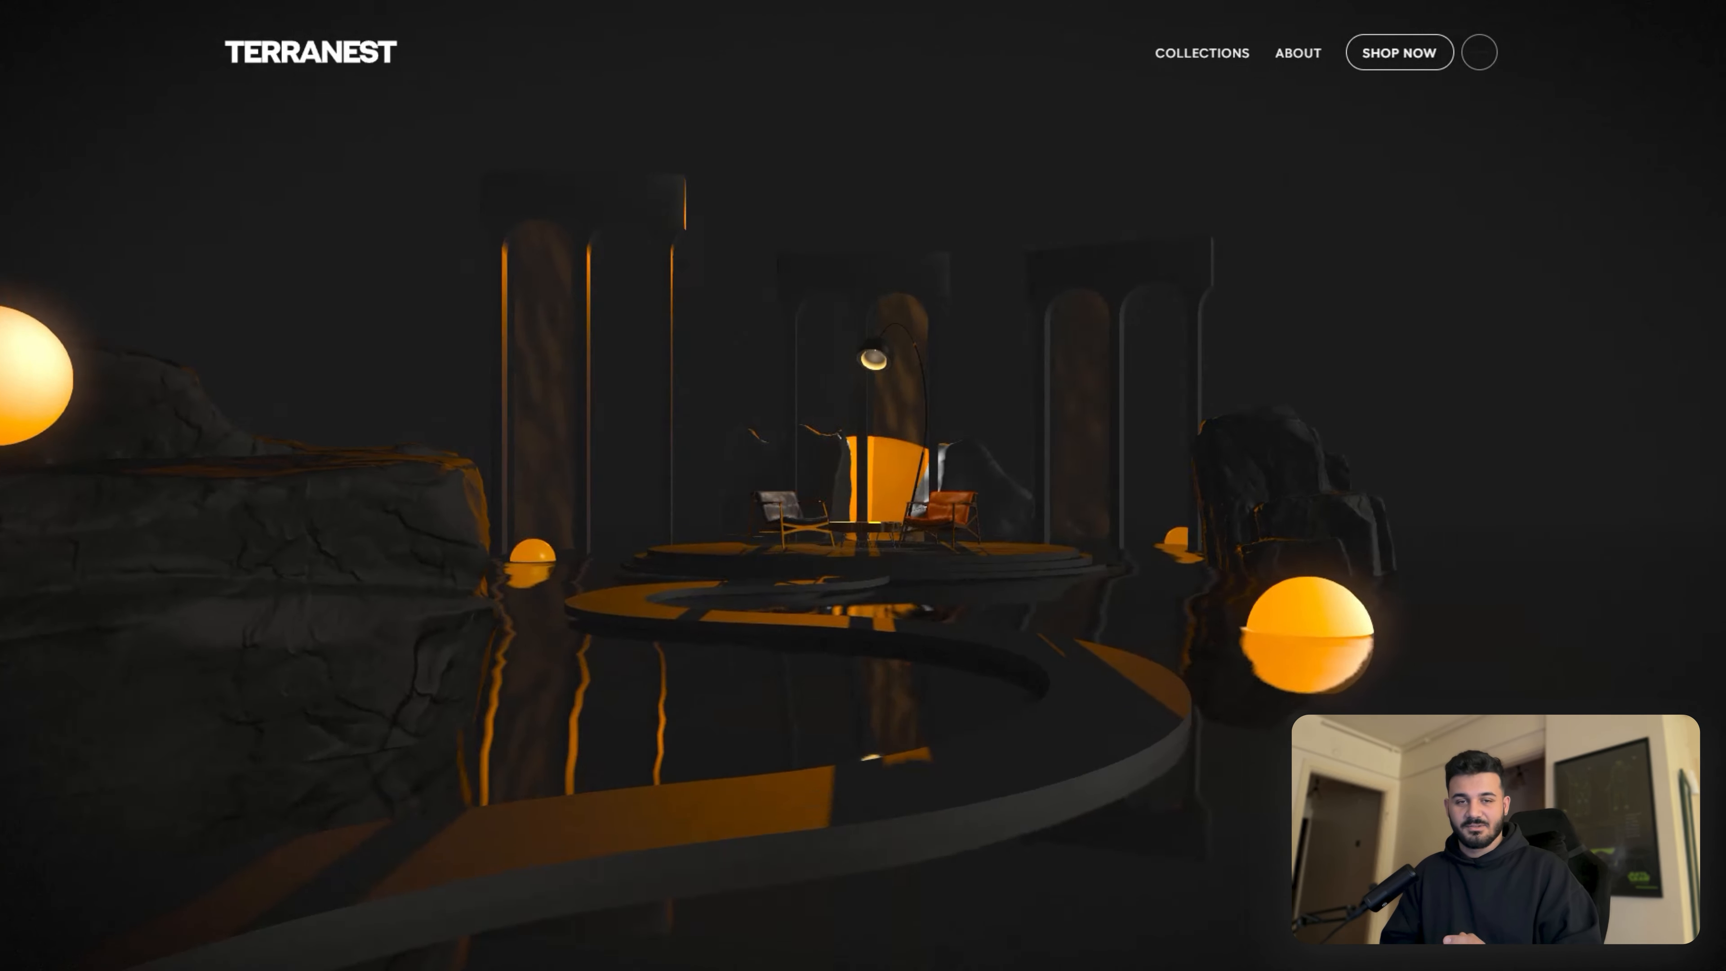
scroll(863, 485, down, 5)
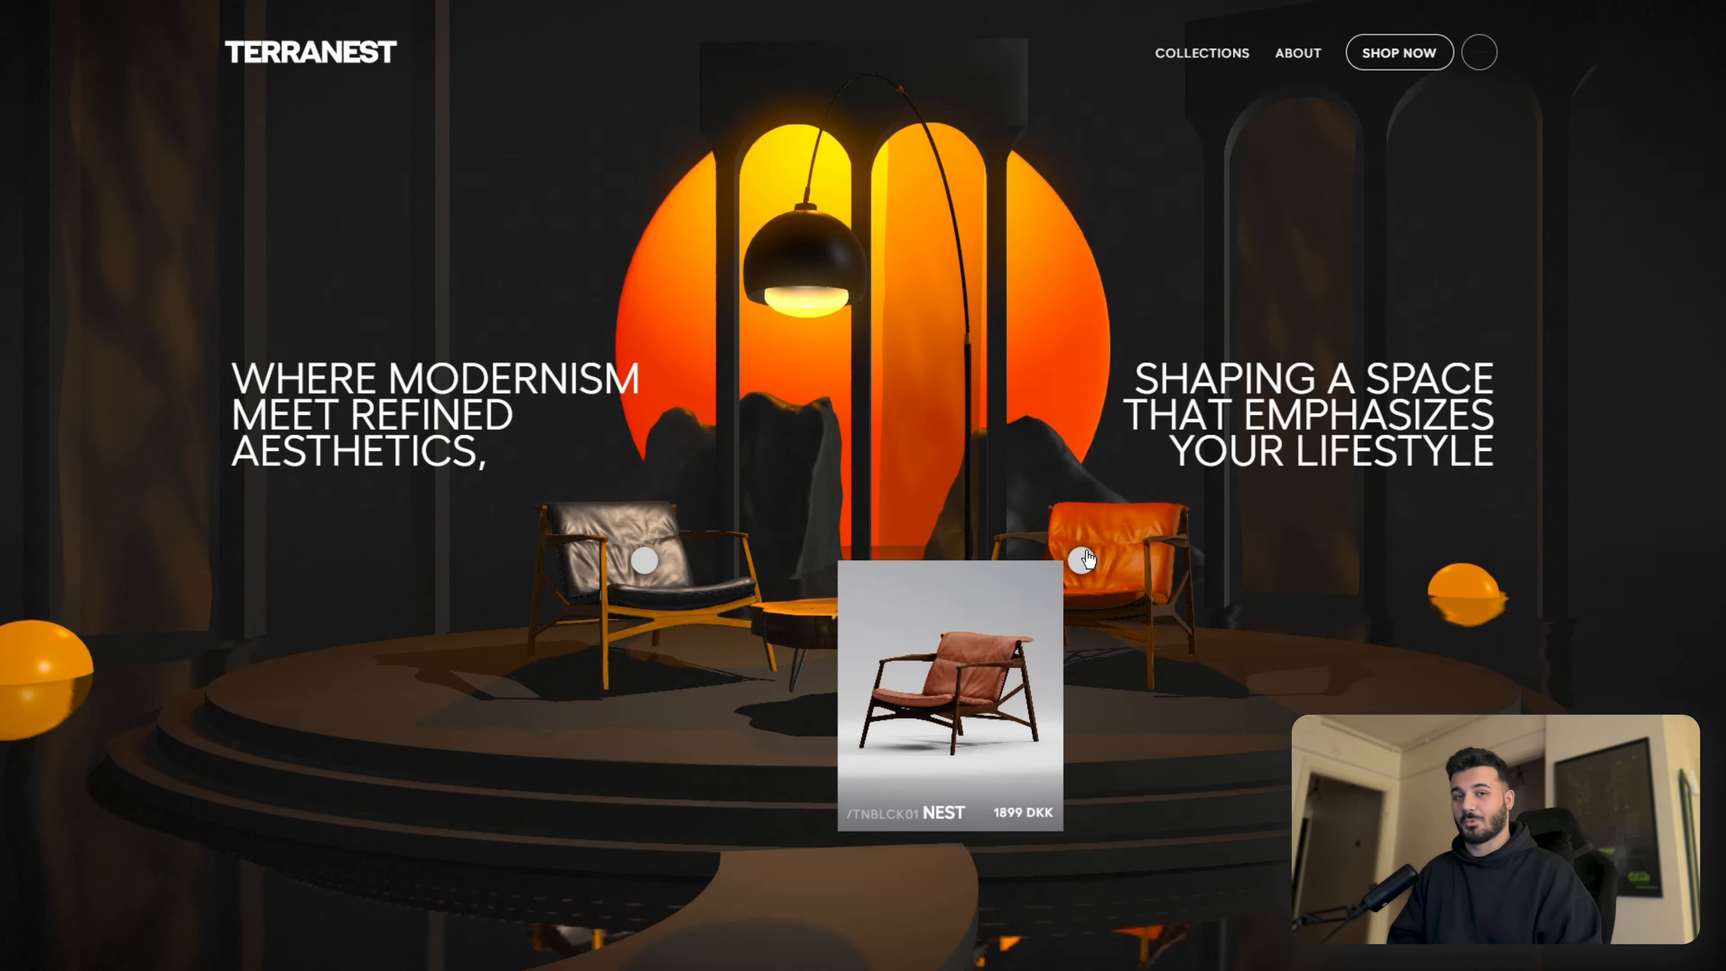
mouse_move(645, 570)
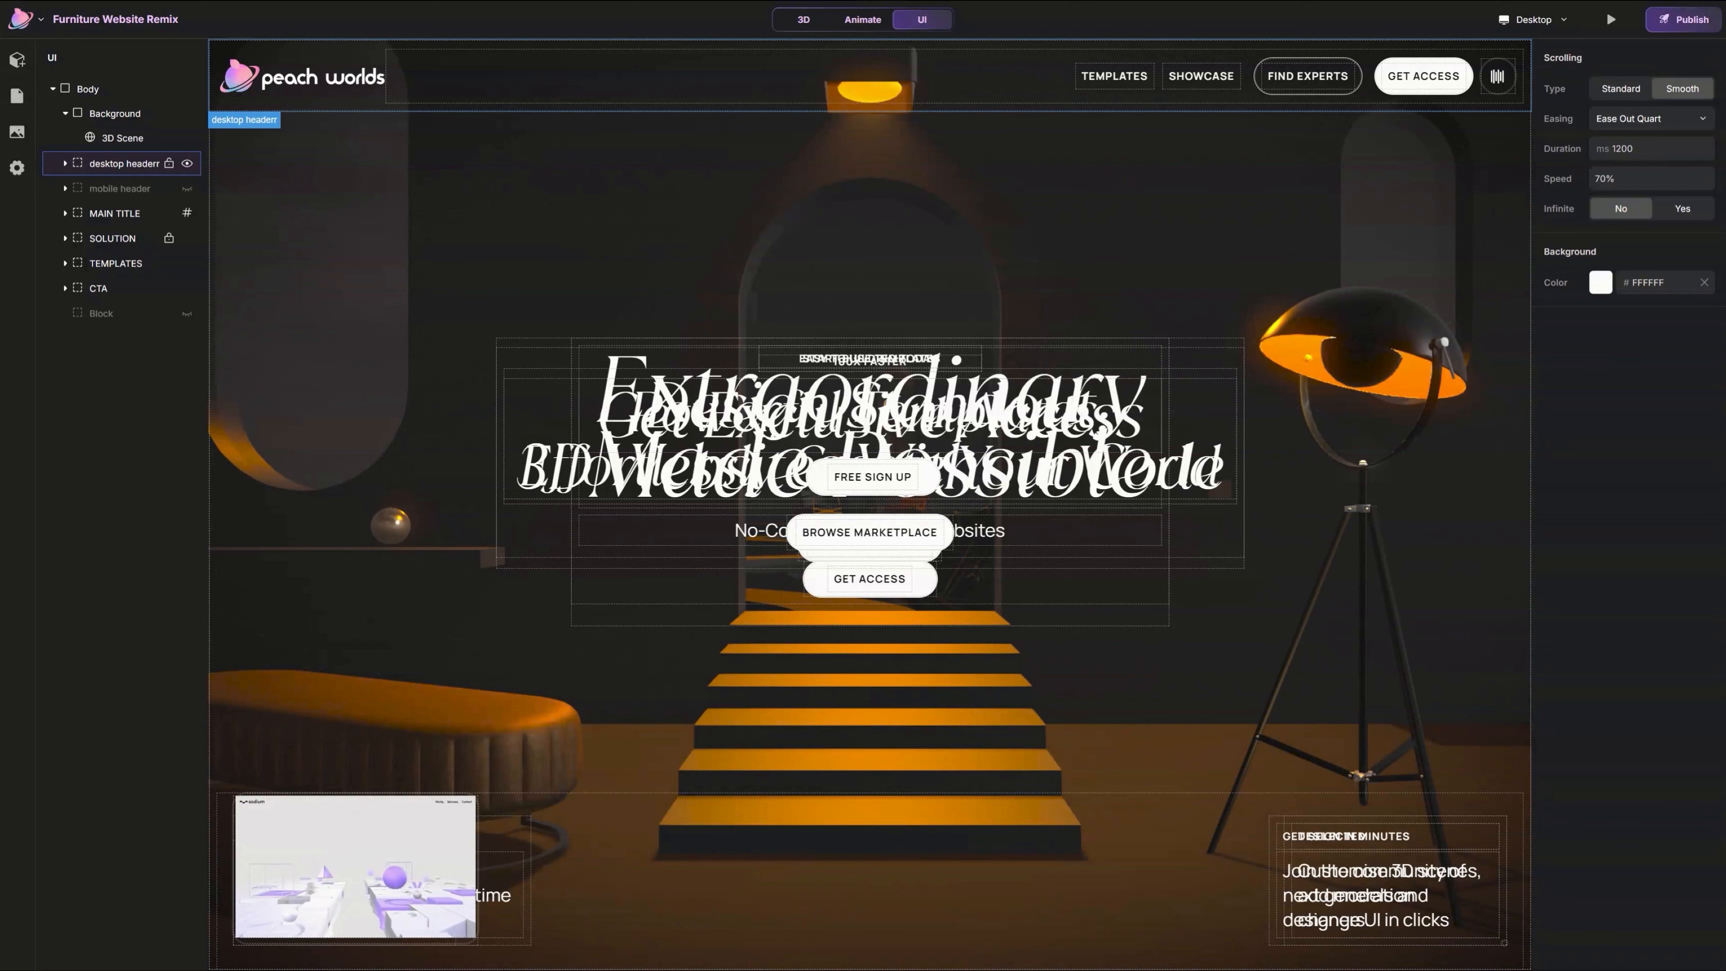
Step: Hide the MAIN TITLE, SOLUTION, TEMPLATES and CTA sections on the page
click(169, 213)
click(187, 238)
click(187, 263)
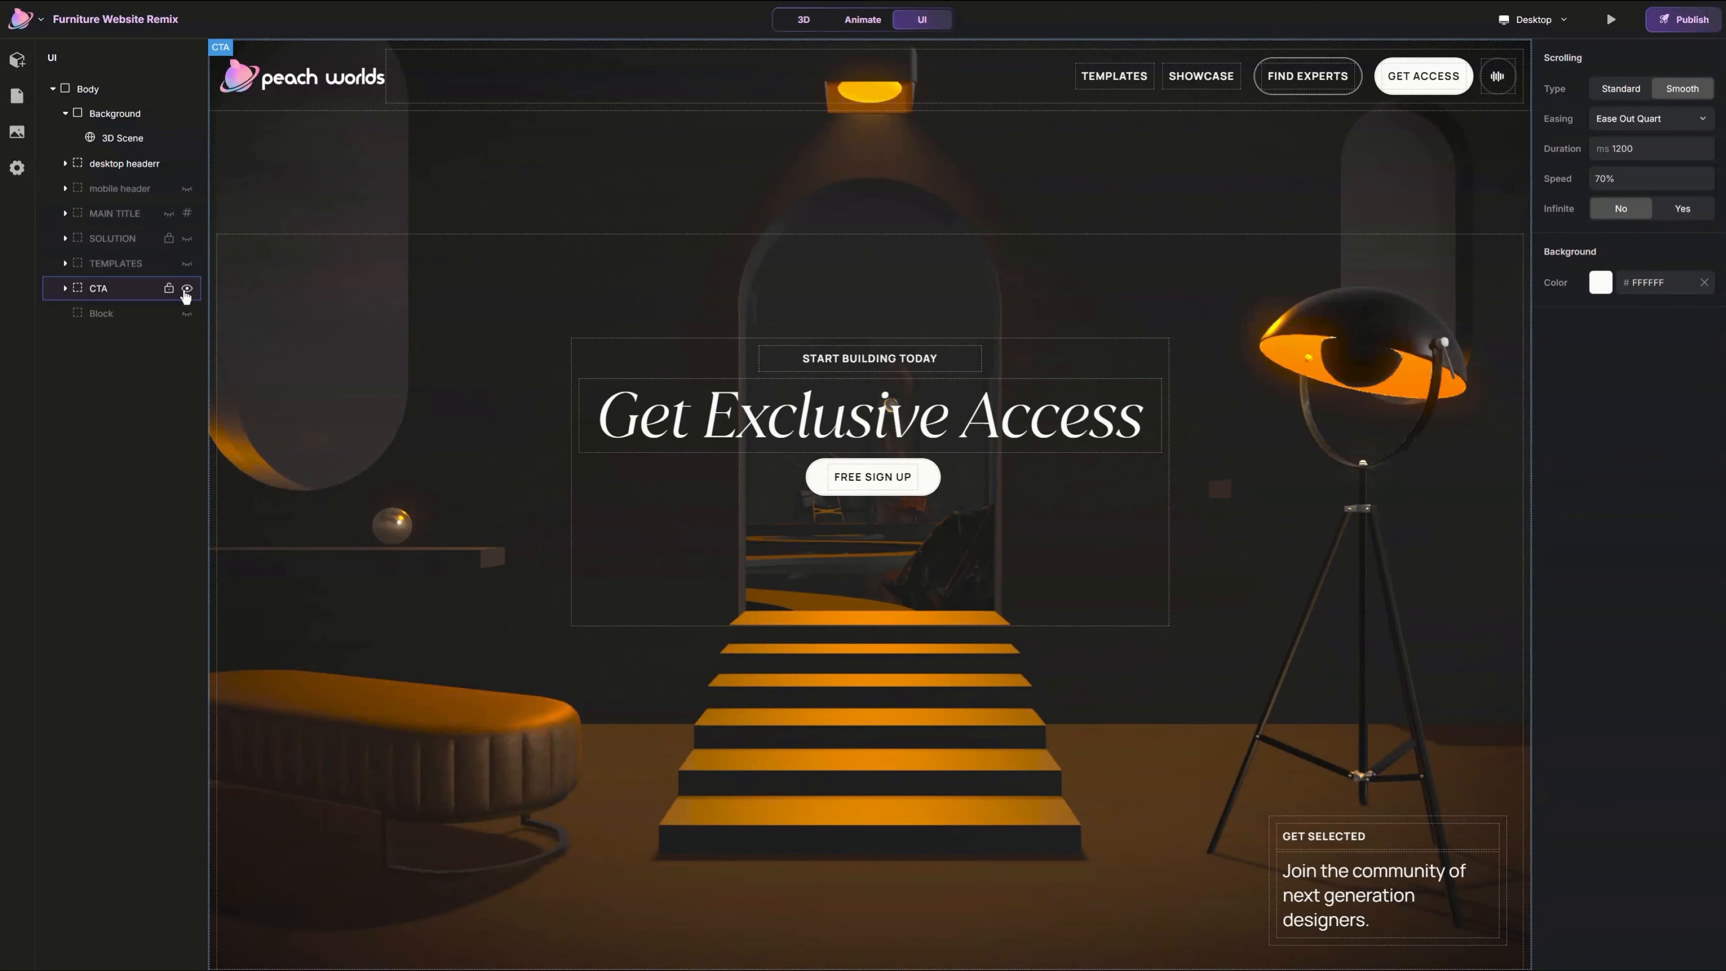
click(187, 288)
Step: Delete the GET ACCESS button from the desktop header's navigation block
click(338, 105)
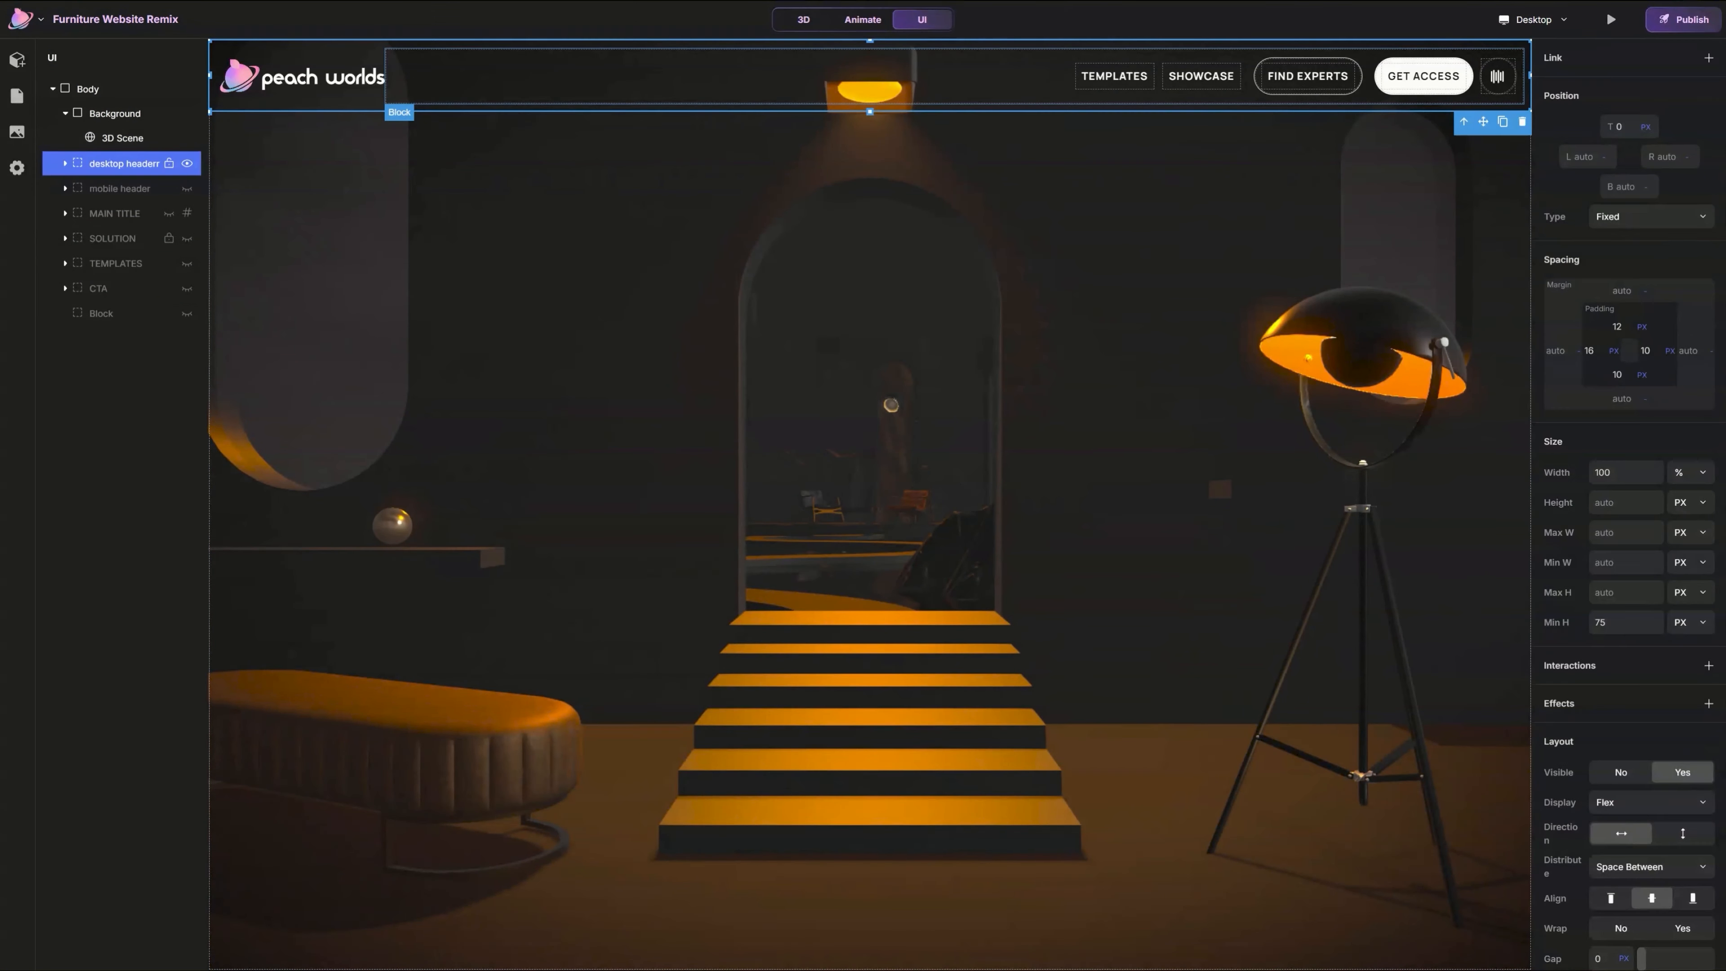
click(1014, 93)
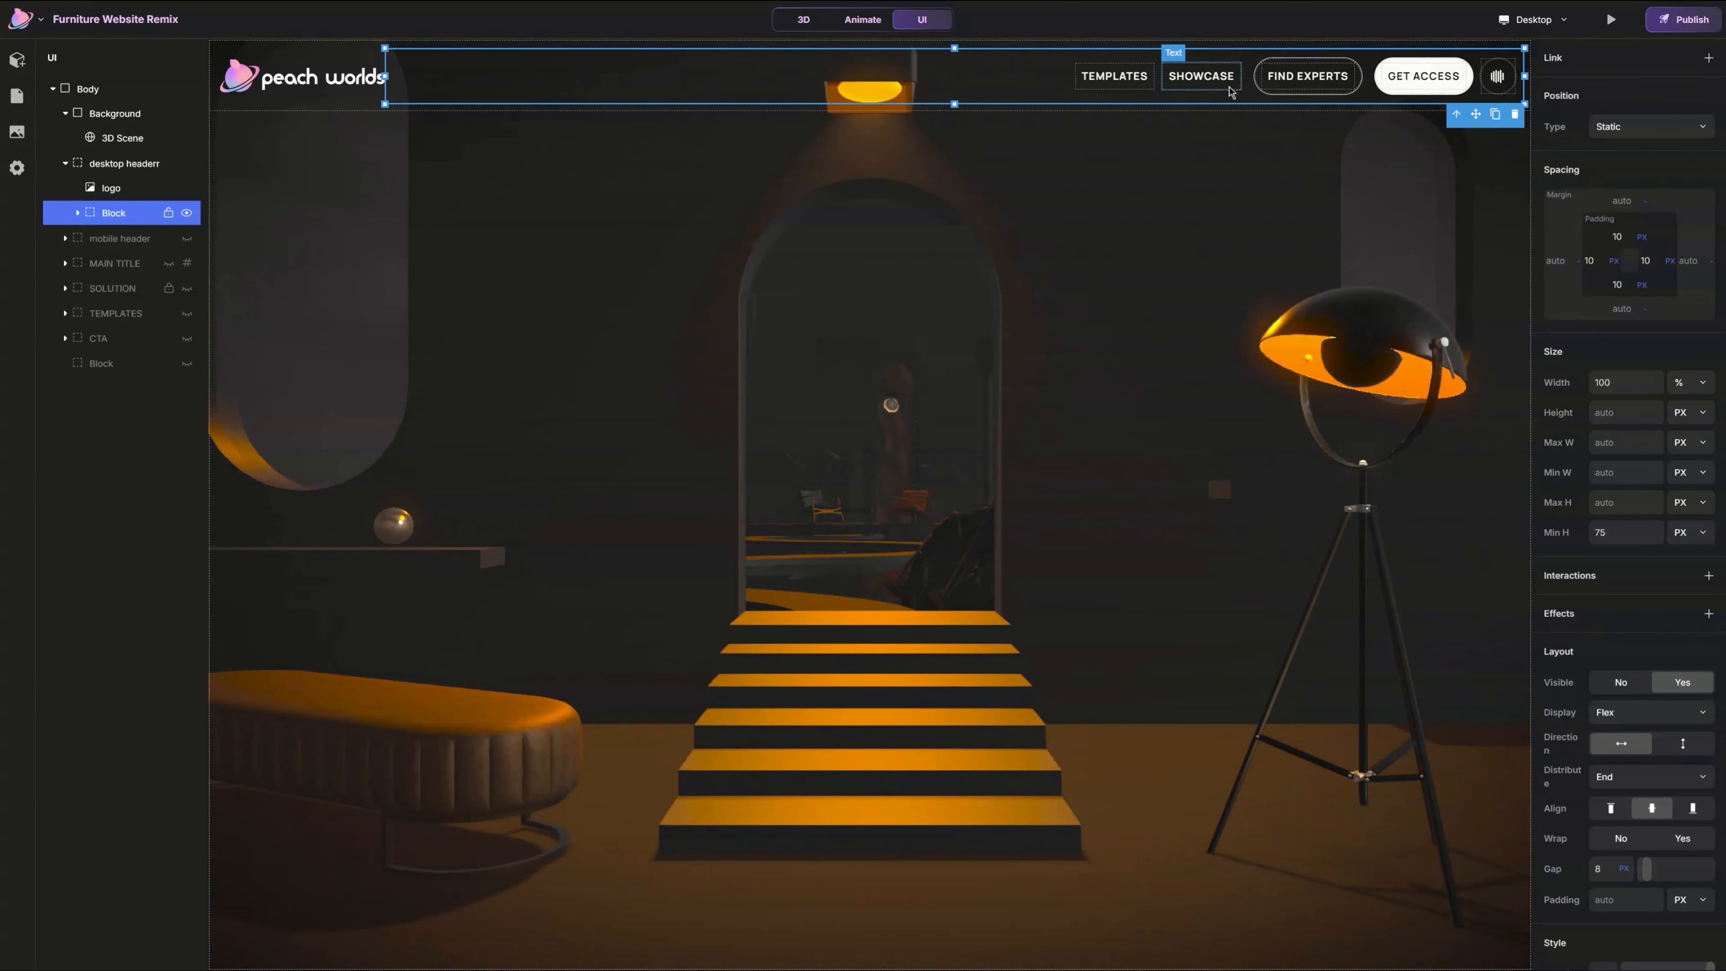
click(1422, 90)
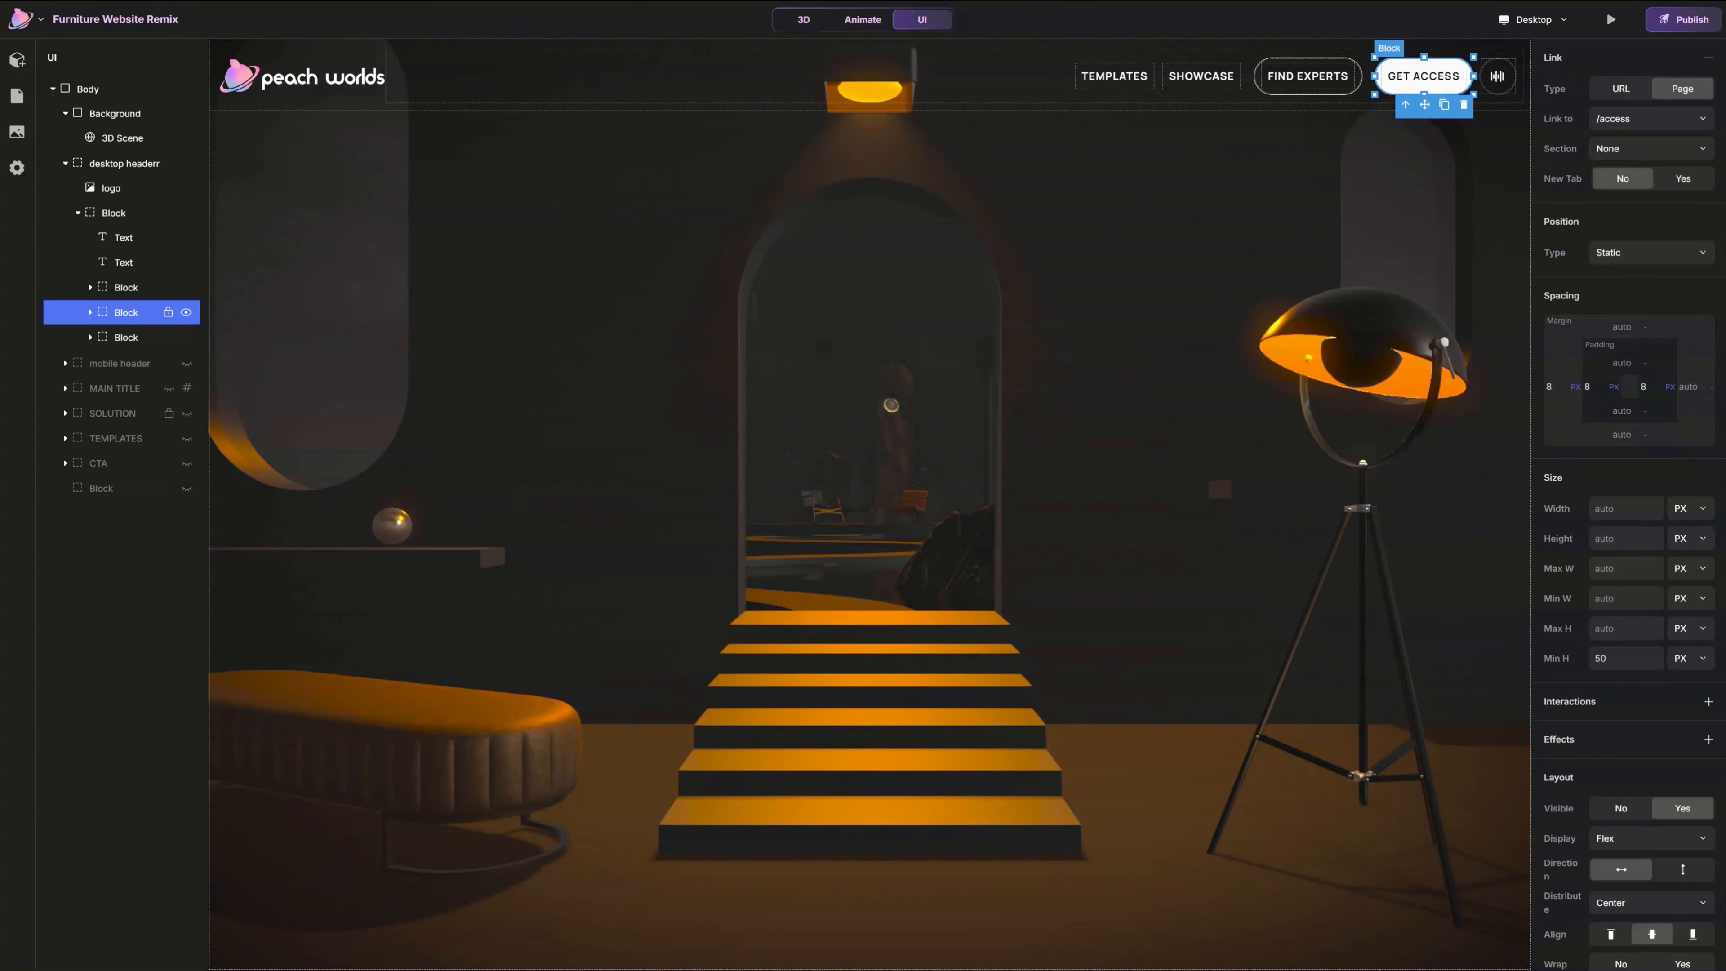
key(Delete)
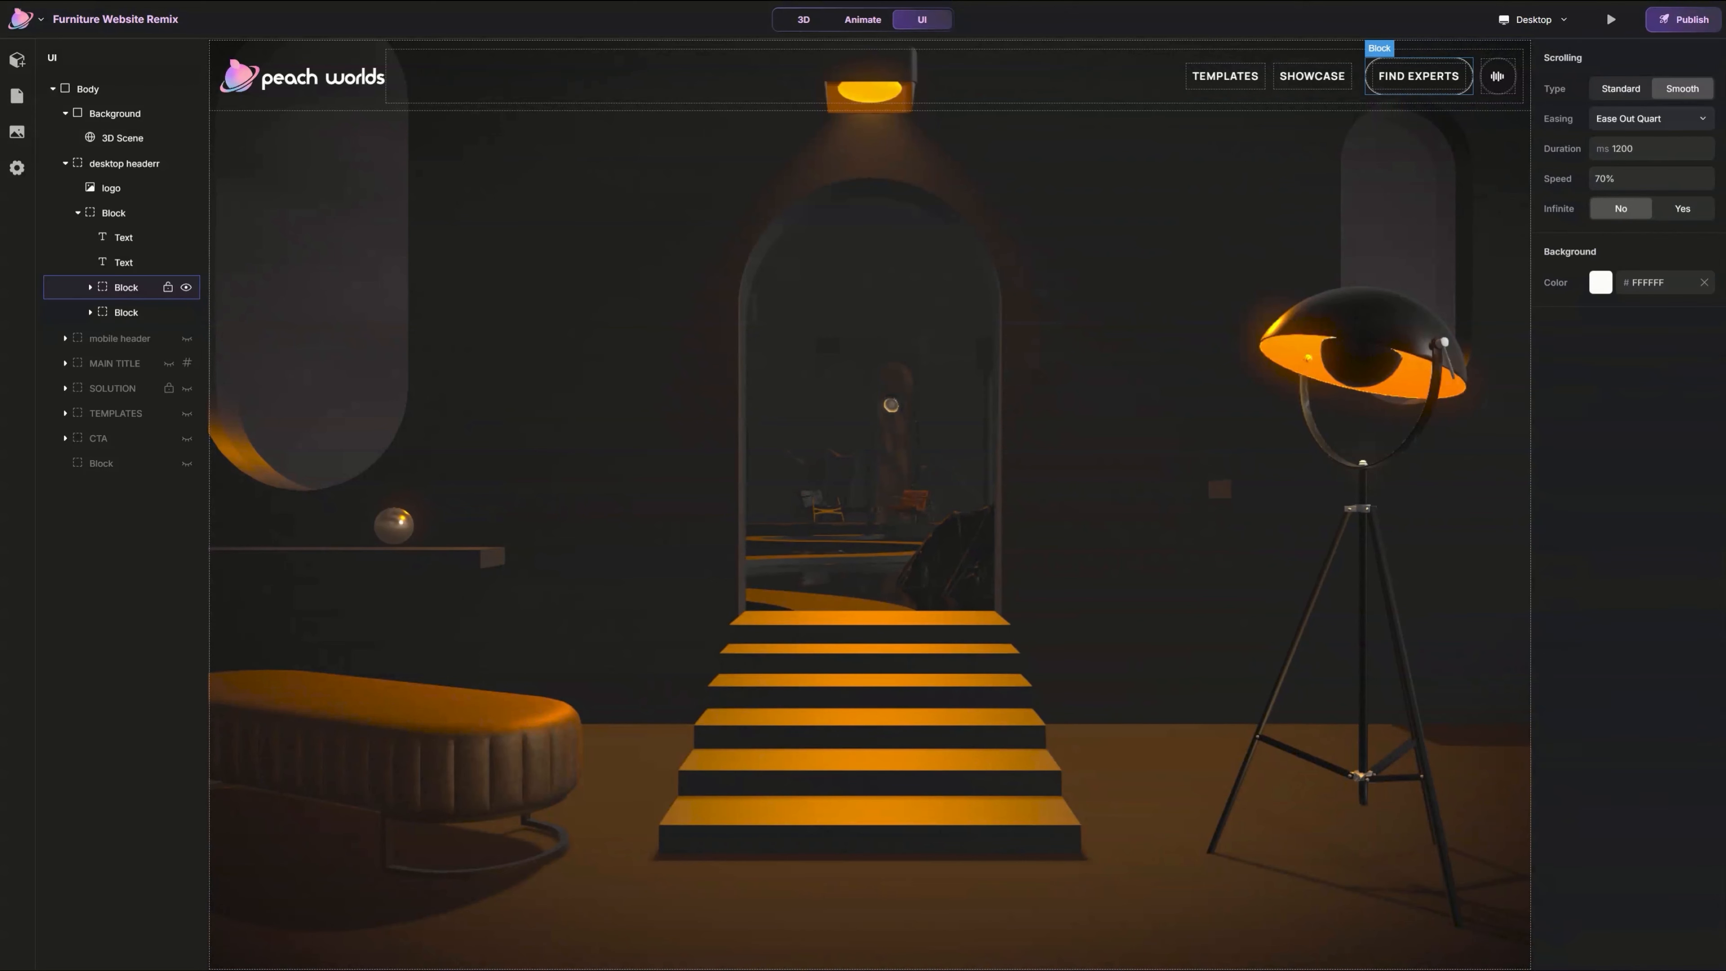
Step: Change the TEMPLATES link text in the desktop header to COLLECTIONS
double_click(1239, 75)
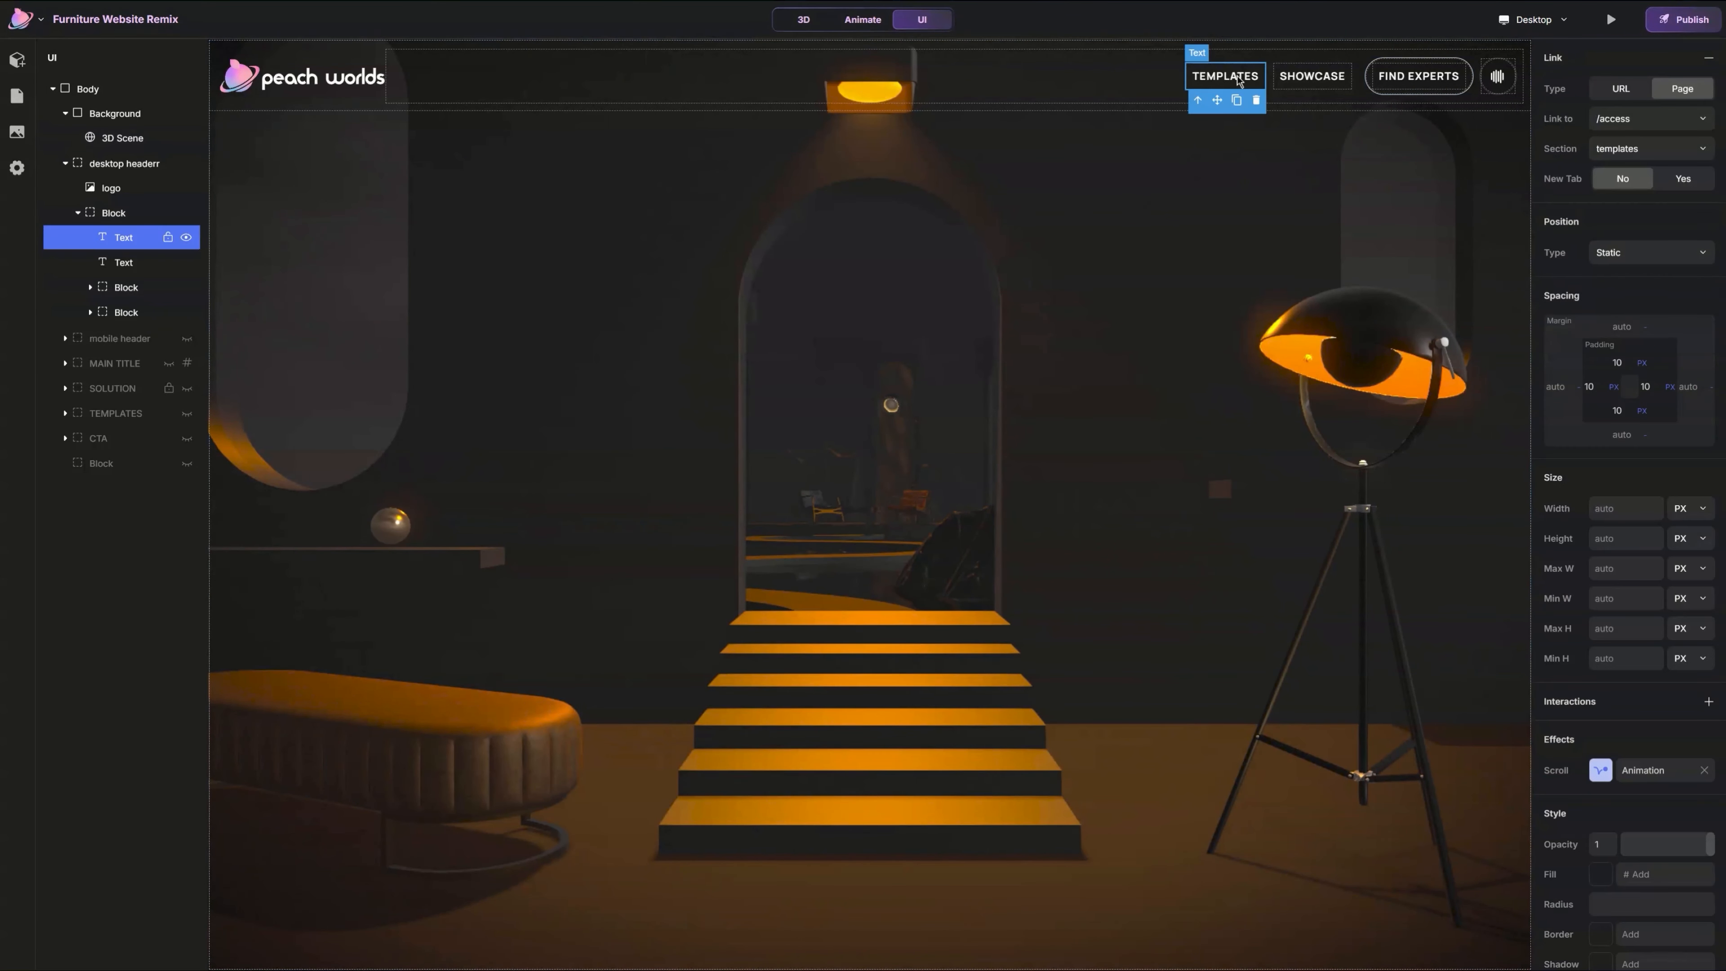
key(ctrl+a)
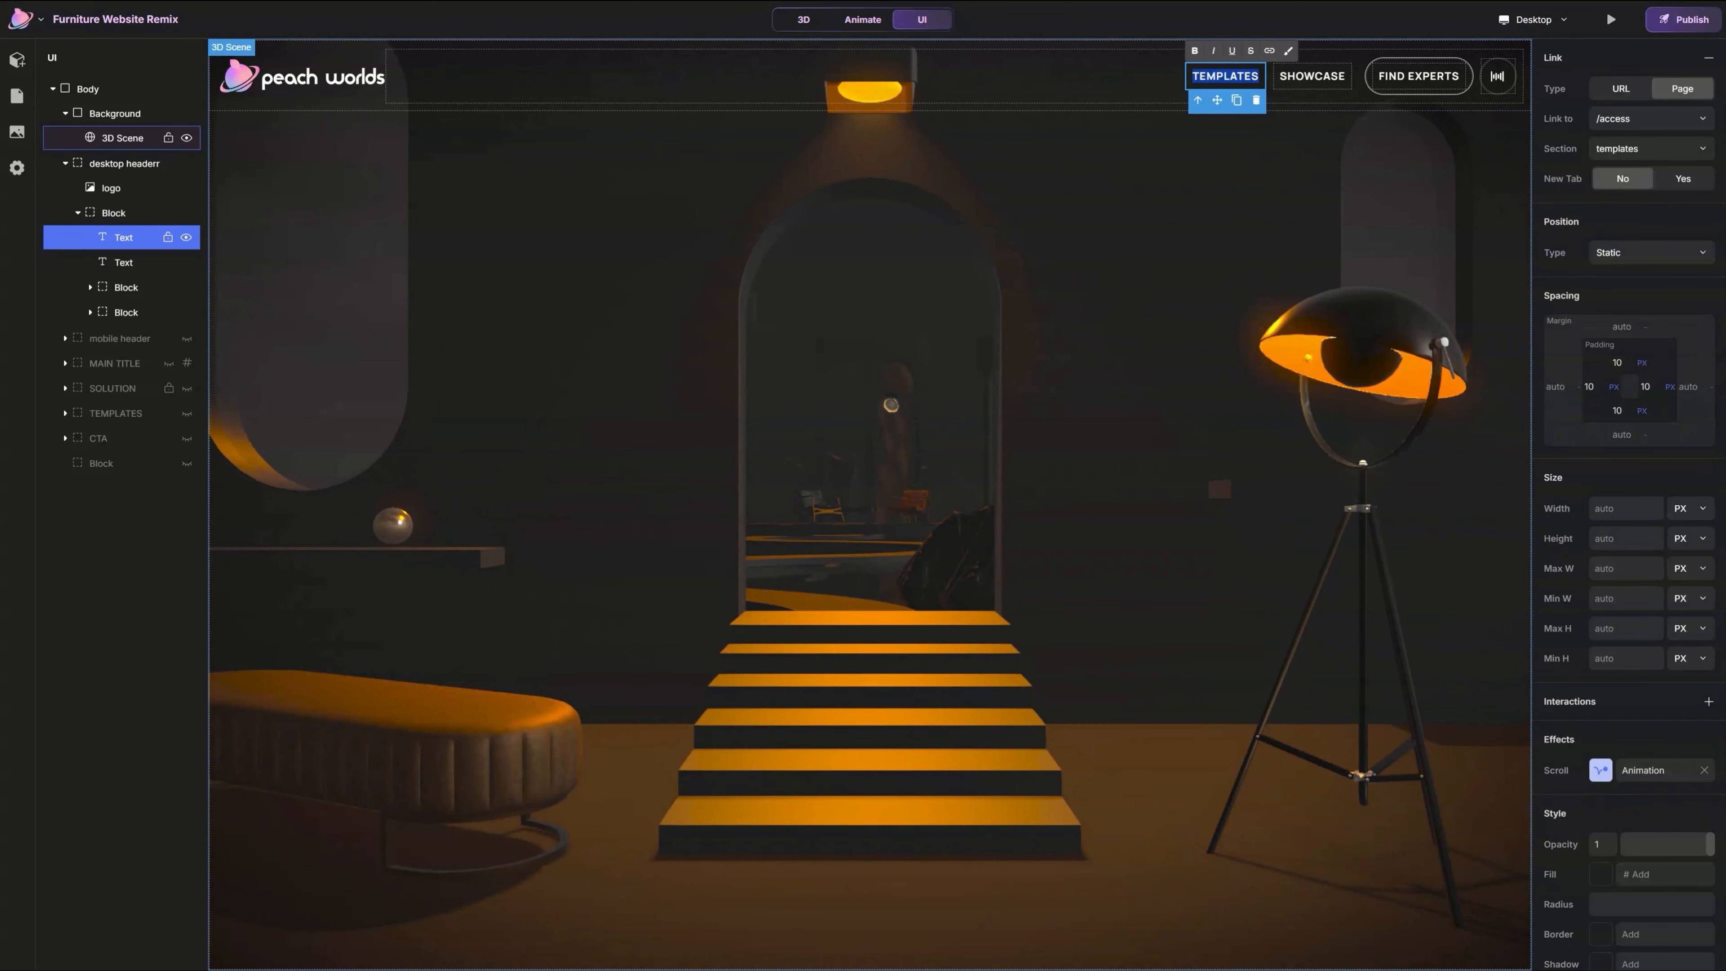
text(COLLECTI)
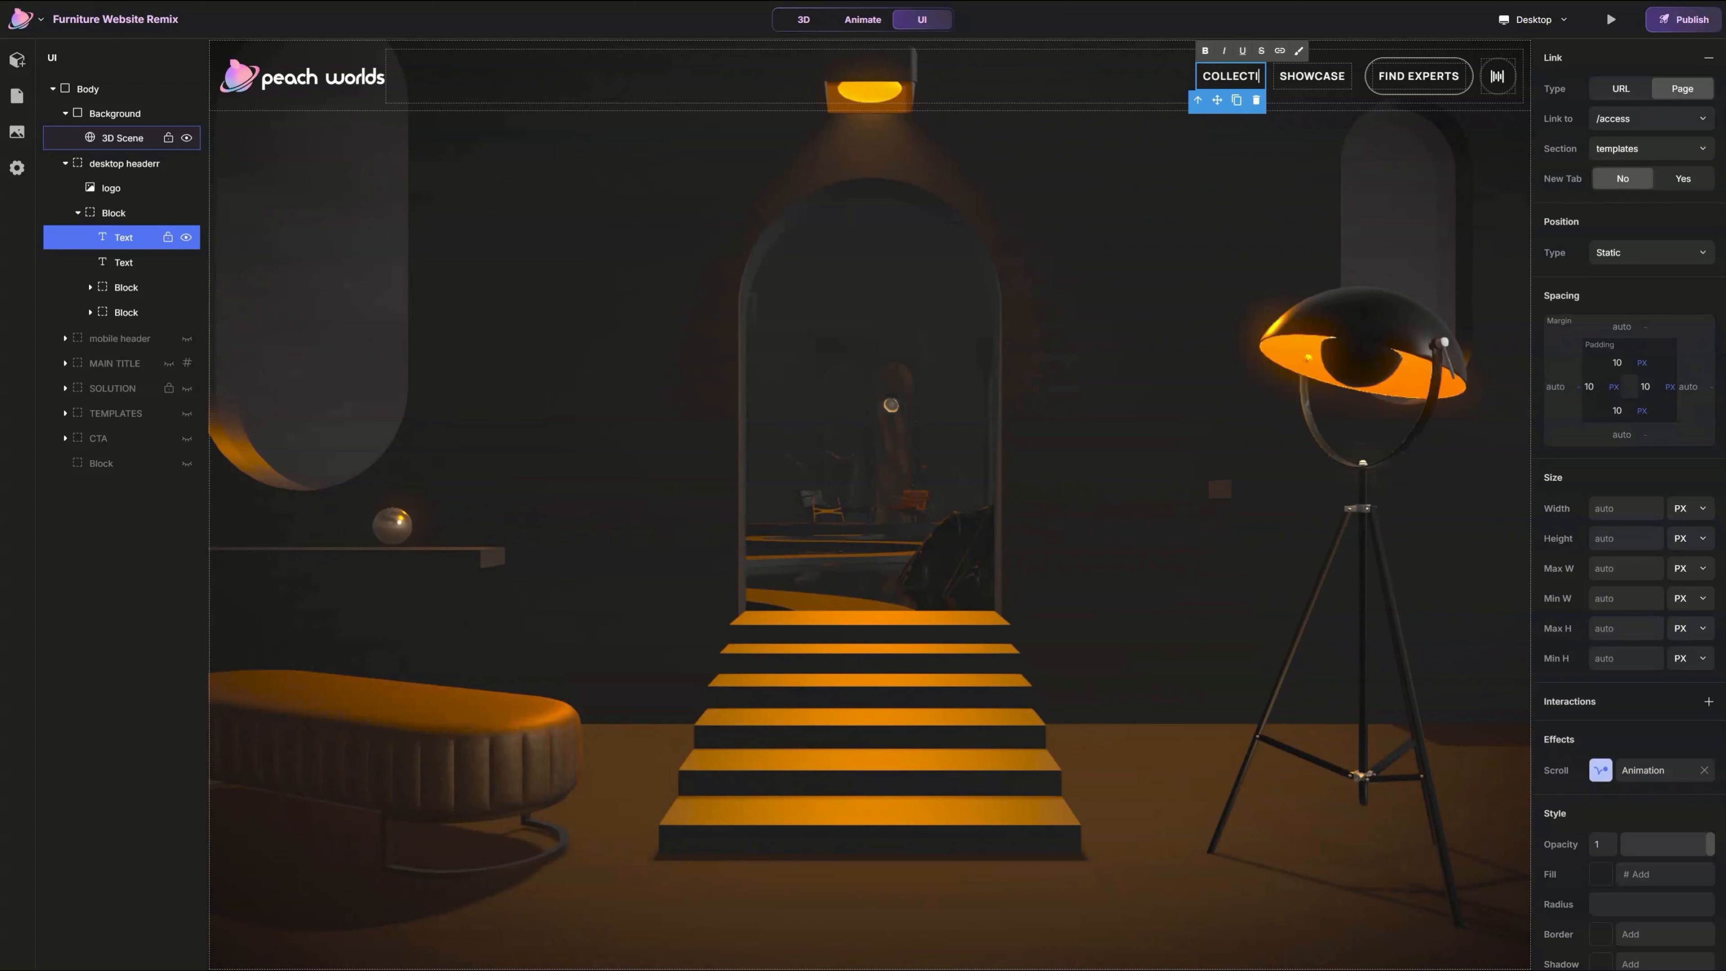
text(ONS)
Step: Rename the SHOWCASE link to ABOUT and the FIND EXPERTS button to SHOP NOW in the desktop header
double_click(1325, 78)
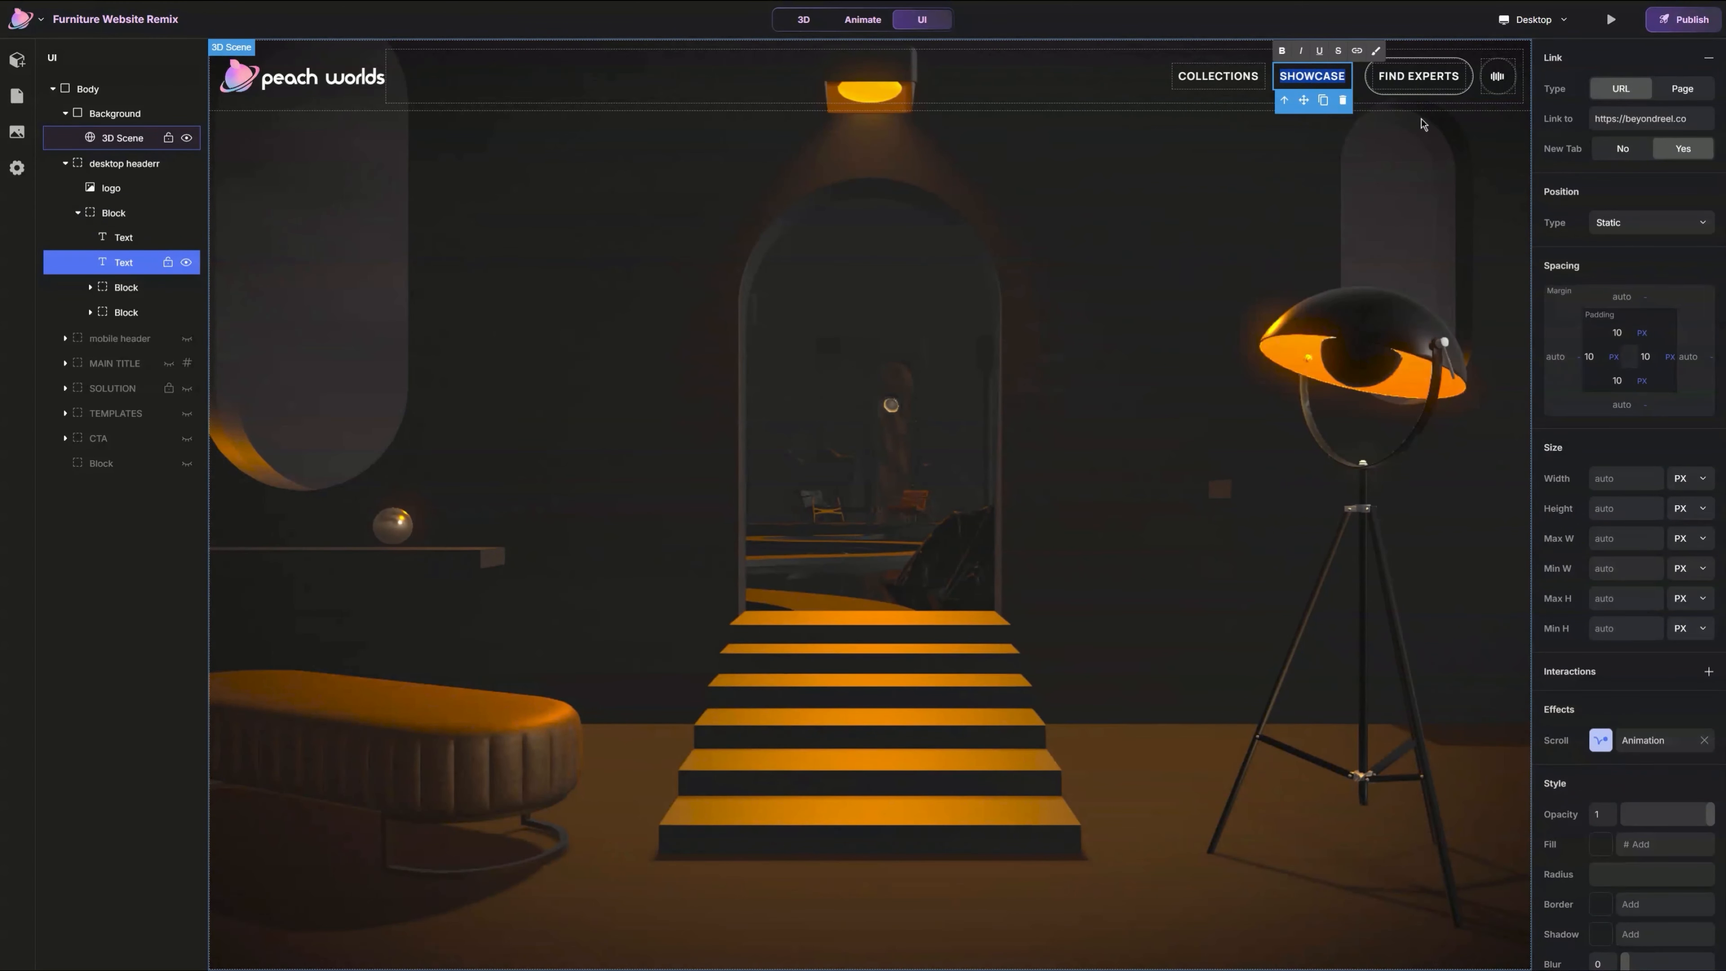
text(ABOUT)
double_click(1423, 79)
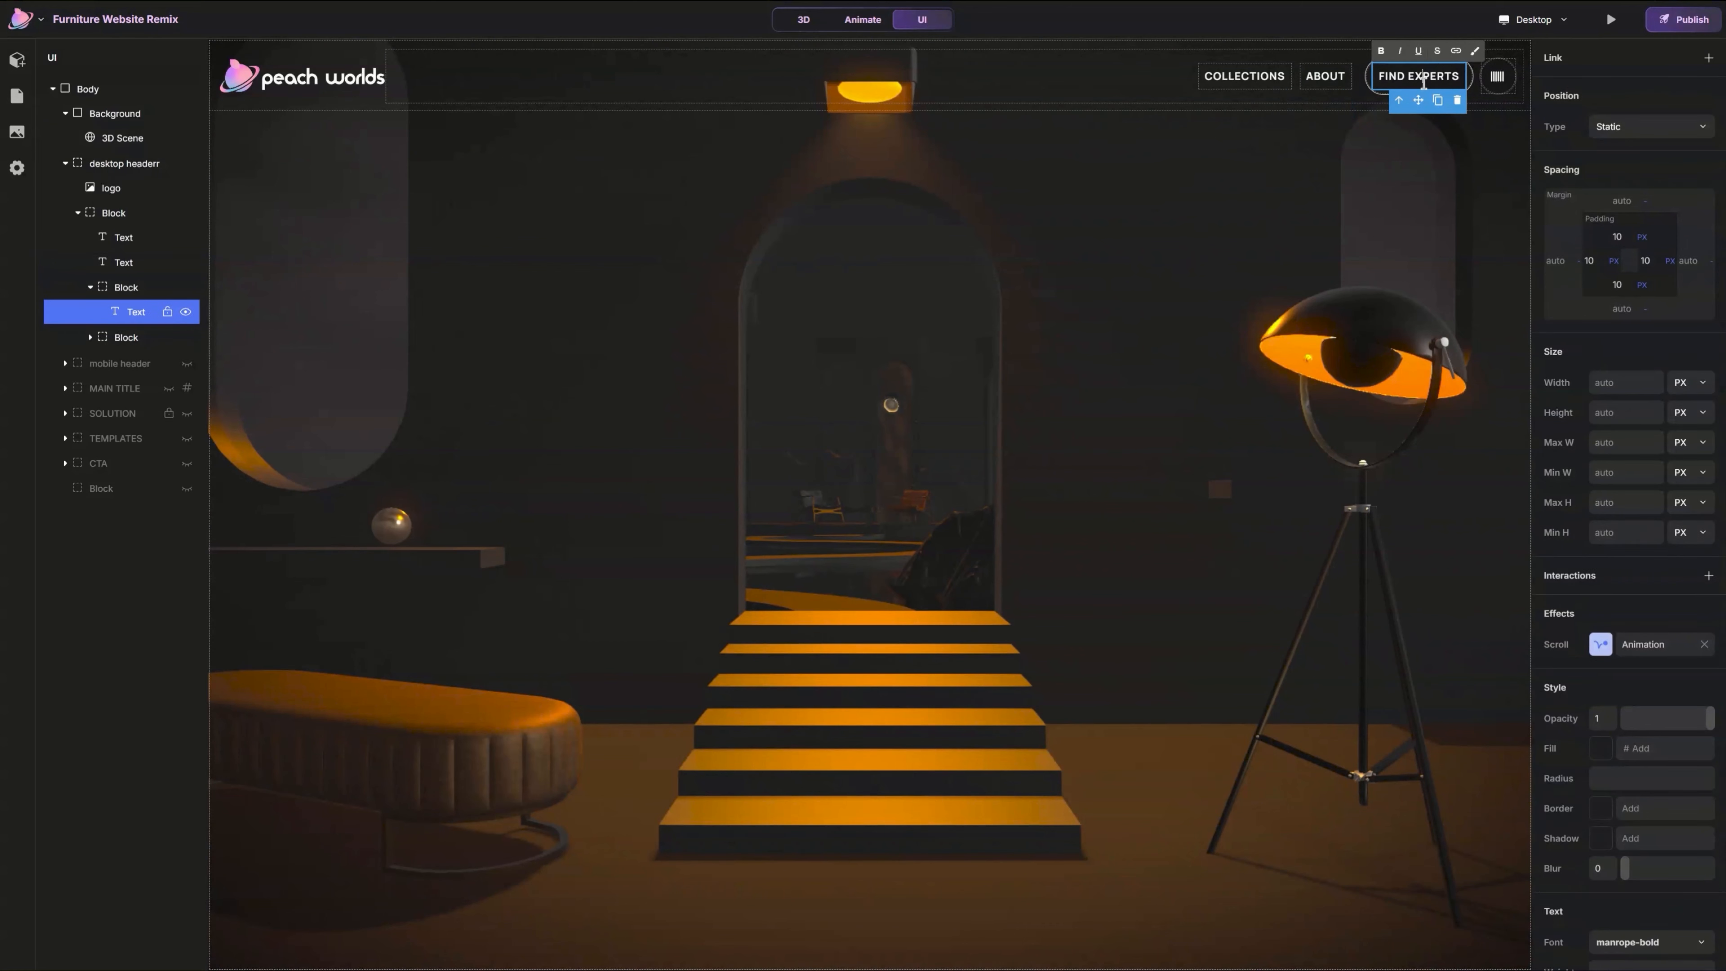
text(SHOP NOW)
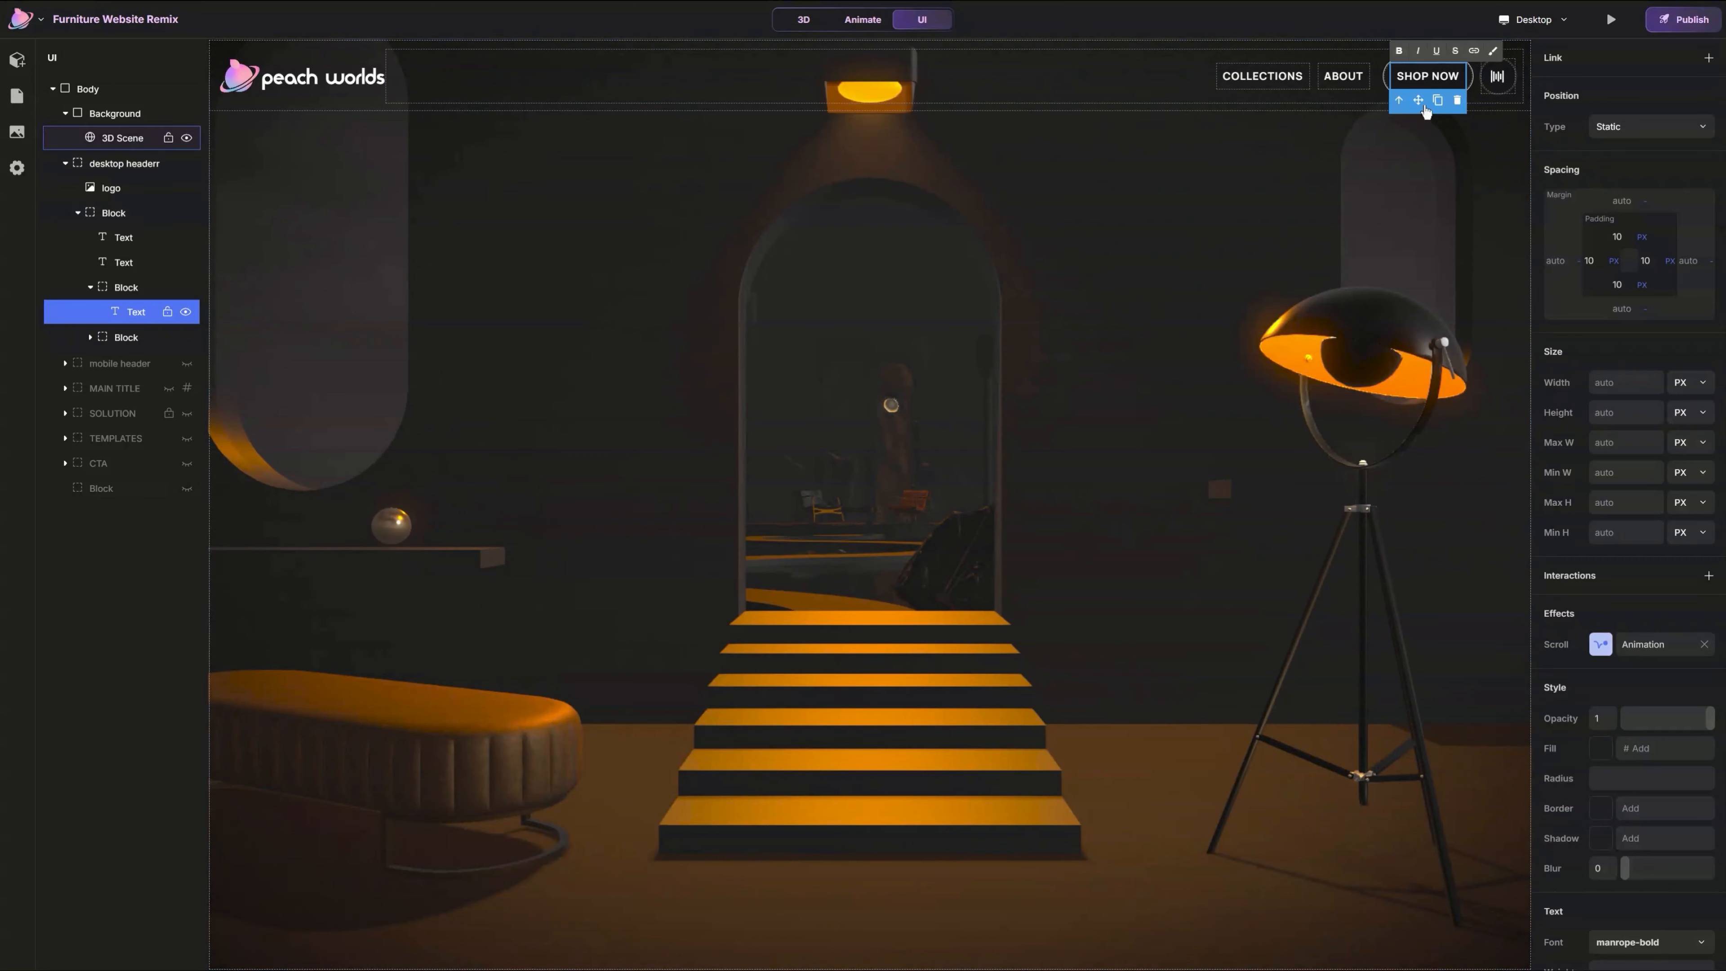
Step: Clear the width of the header's navigation block so it uses auto
click(899, 99)
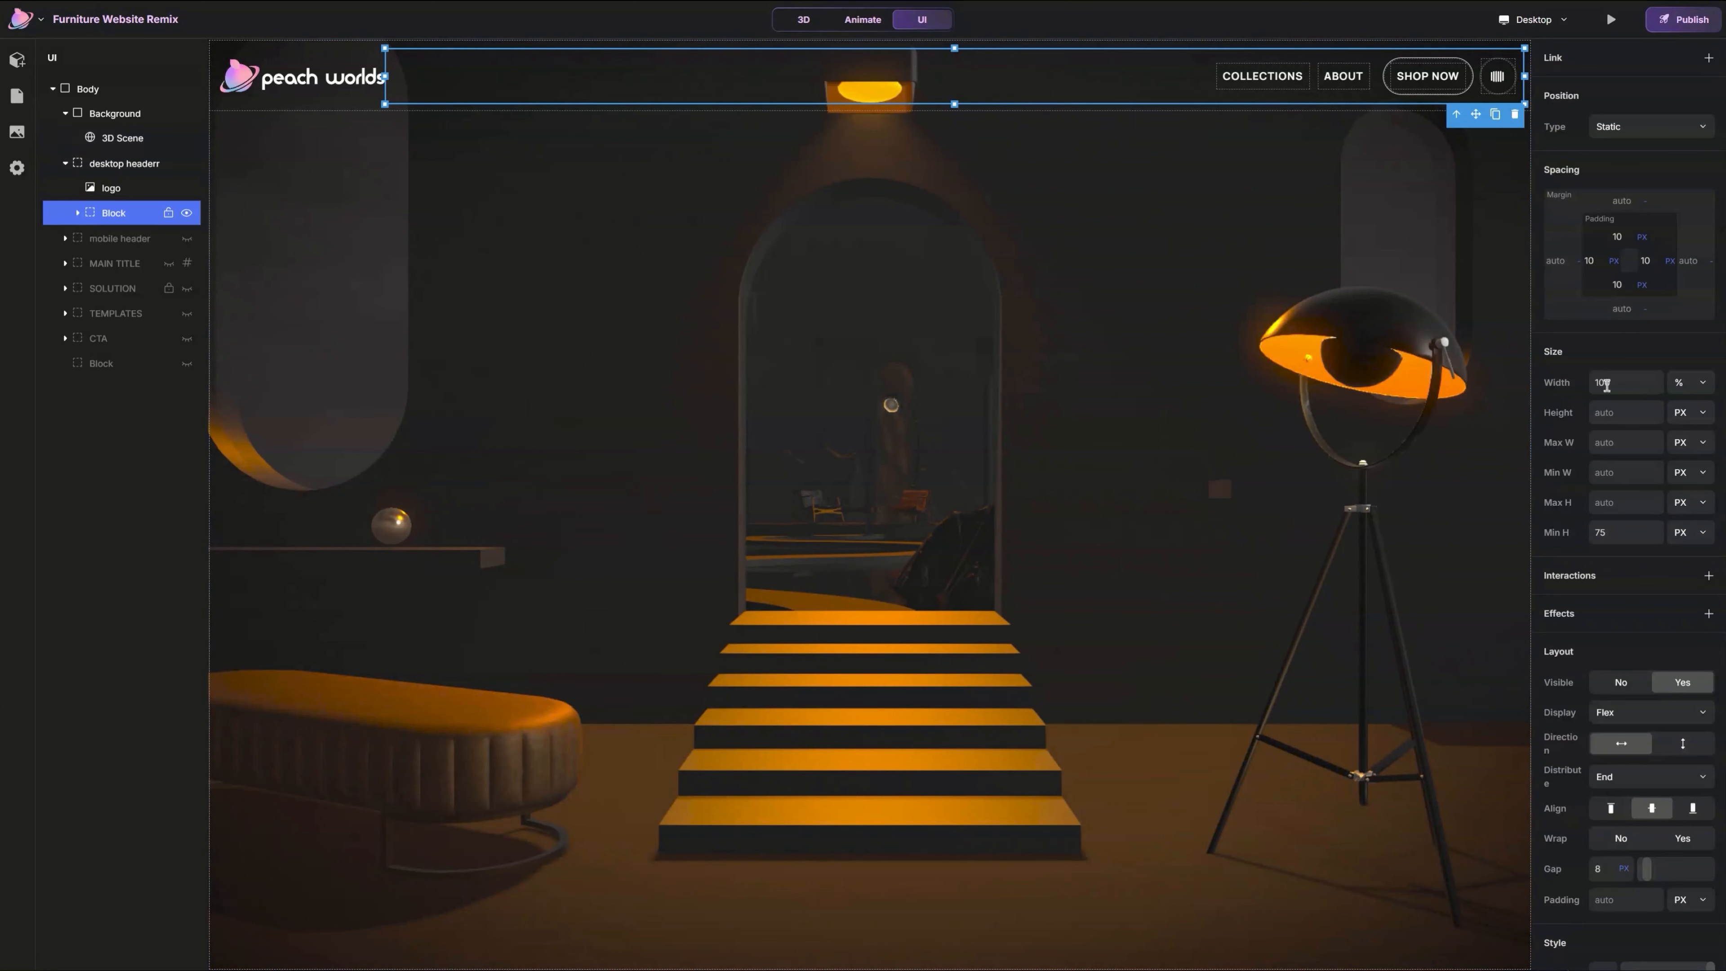
click(1624, 386)
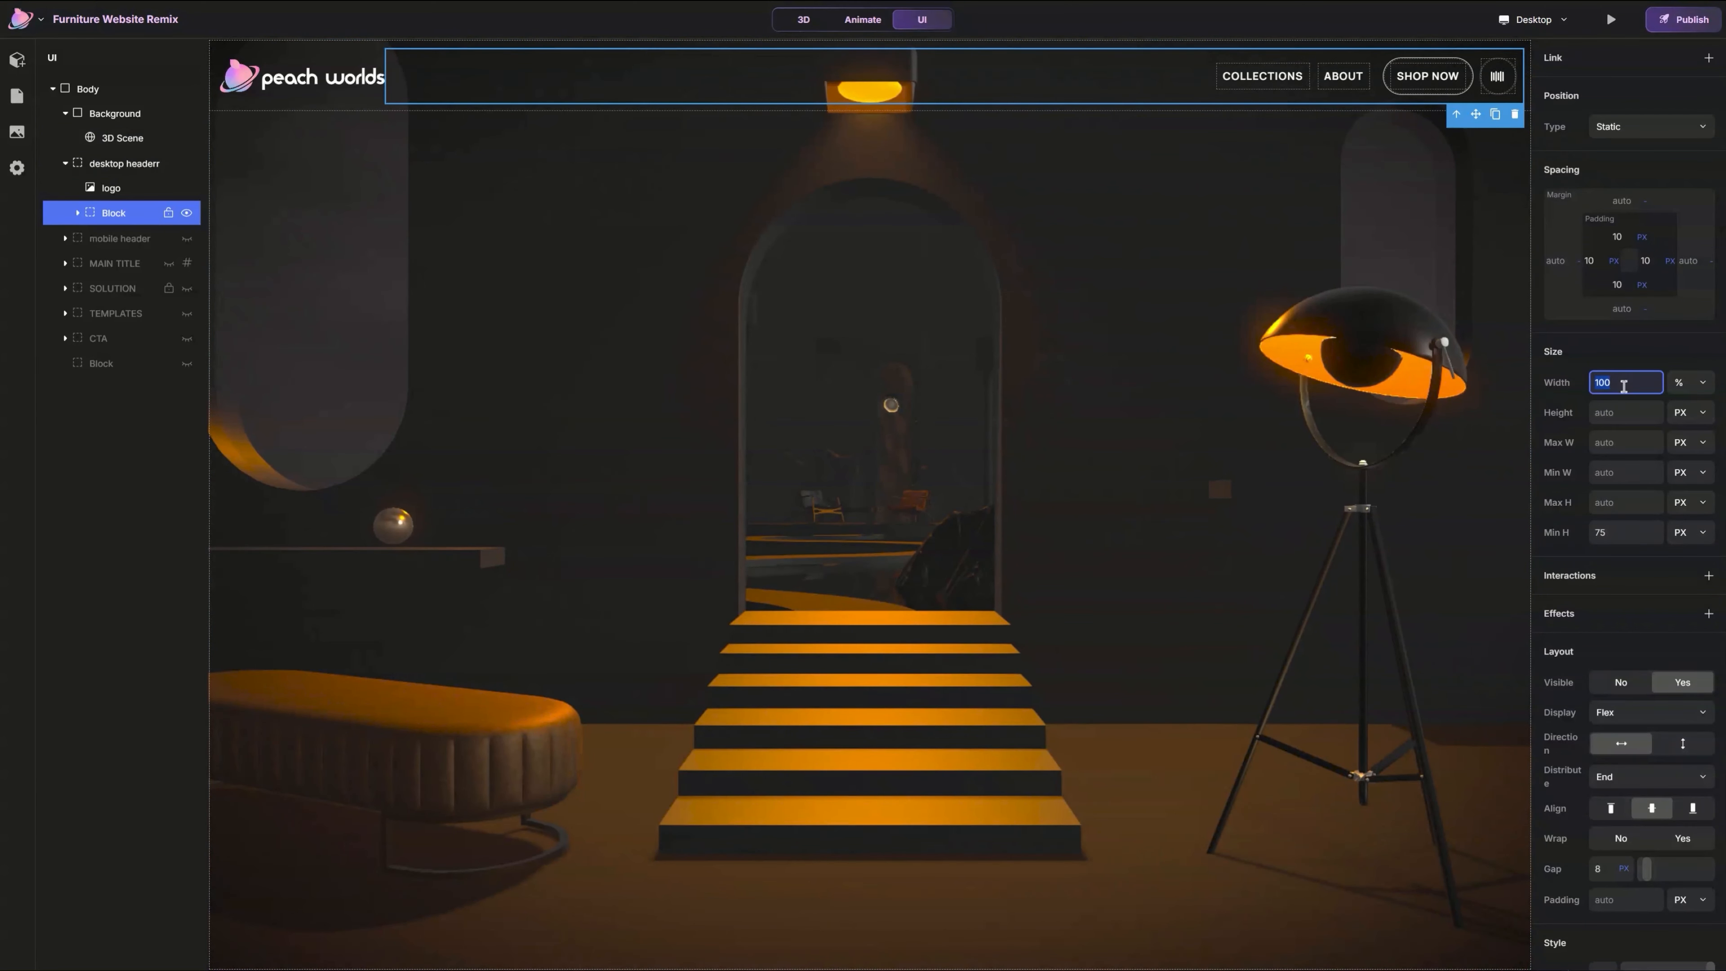
key(BackSpace)
key(Return)
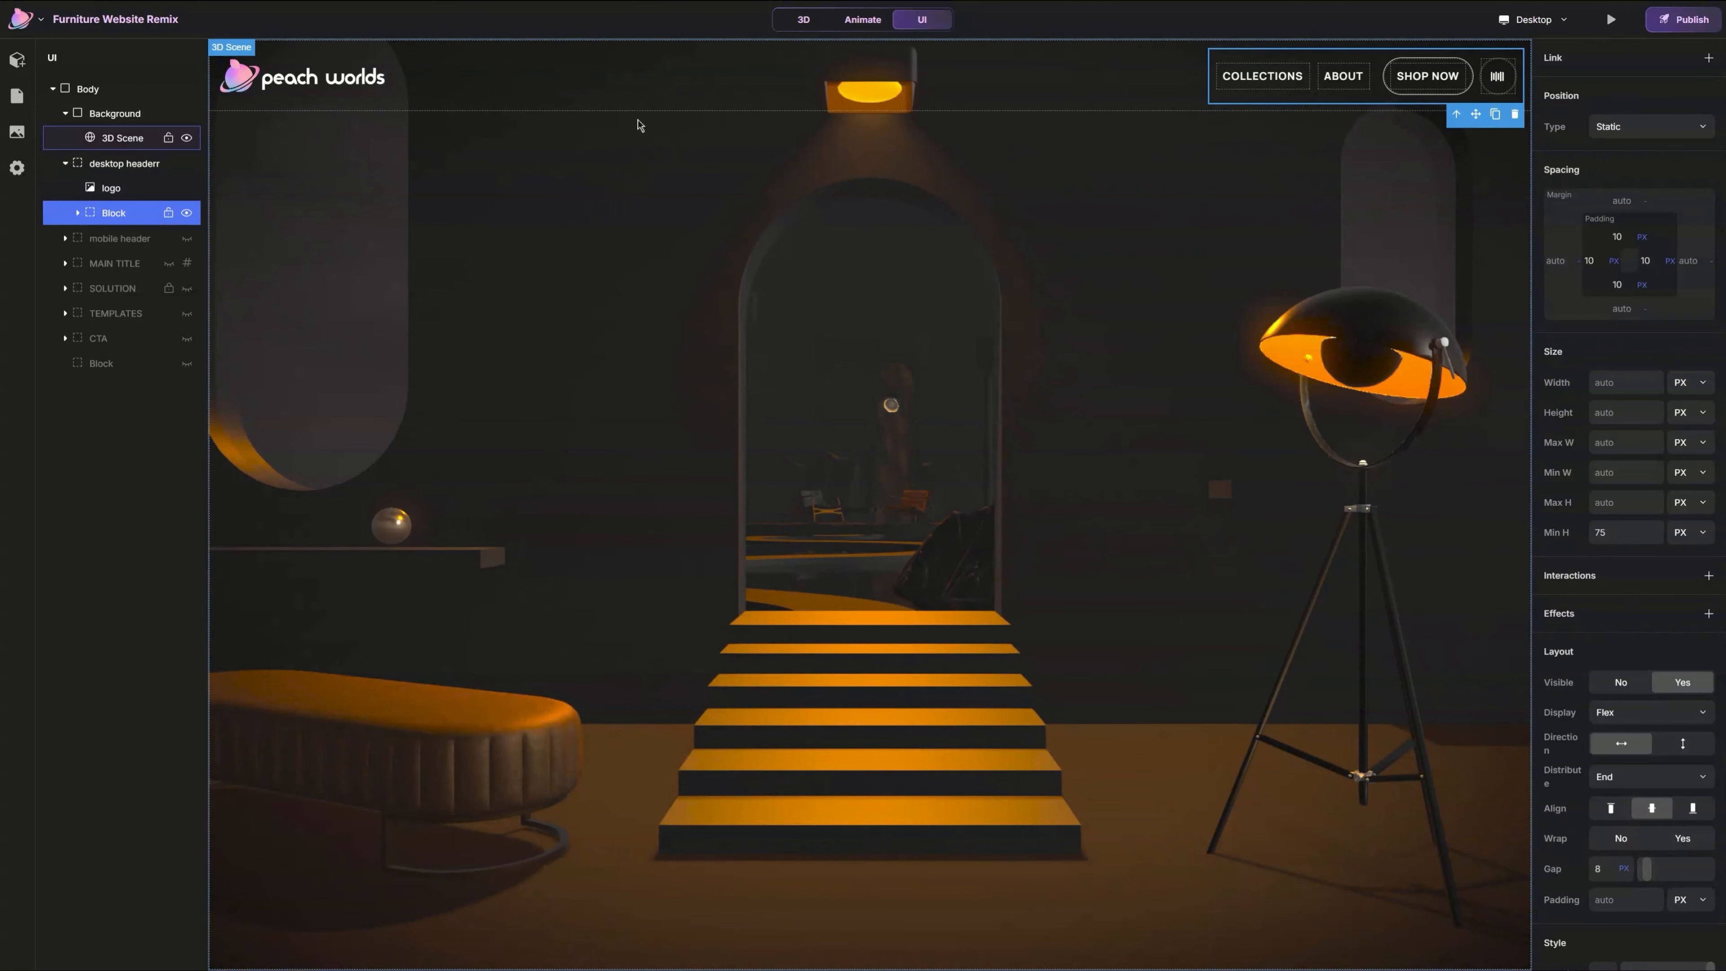
Step: Add a basic Columns layout element to the page and remove its two default blocks
click(95, 162)
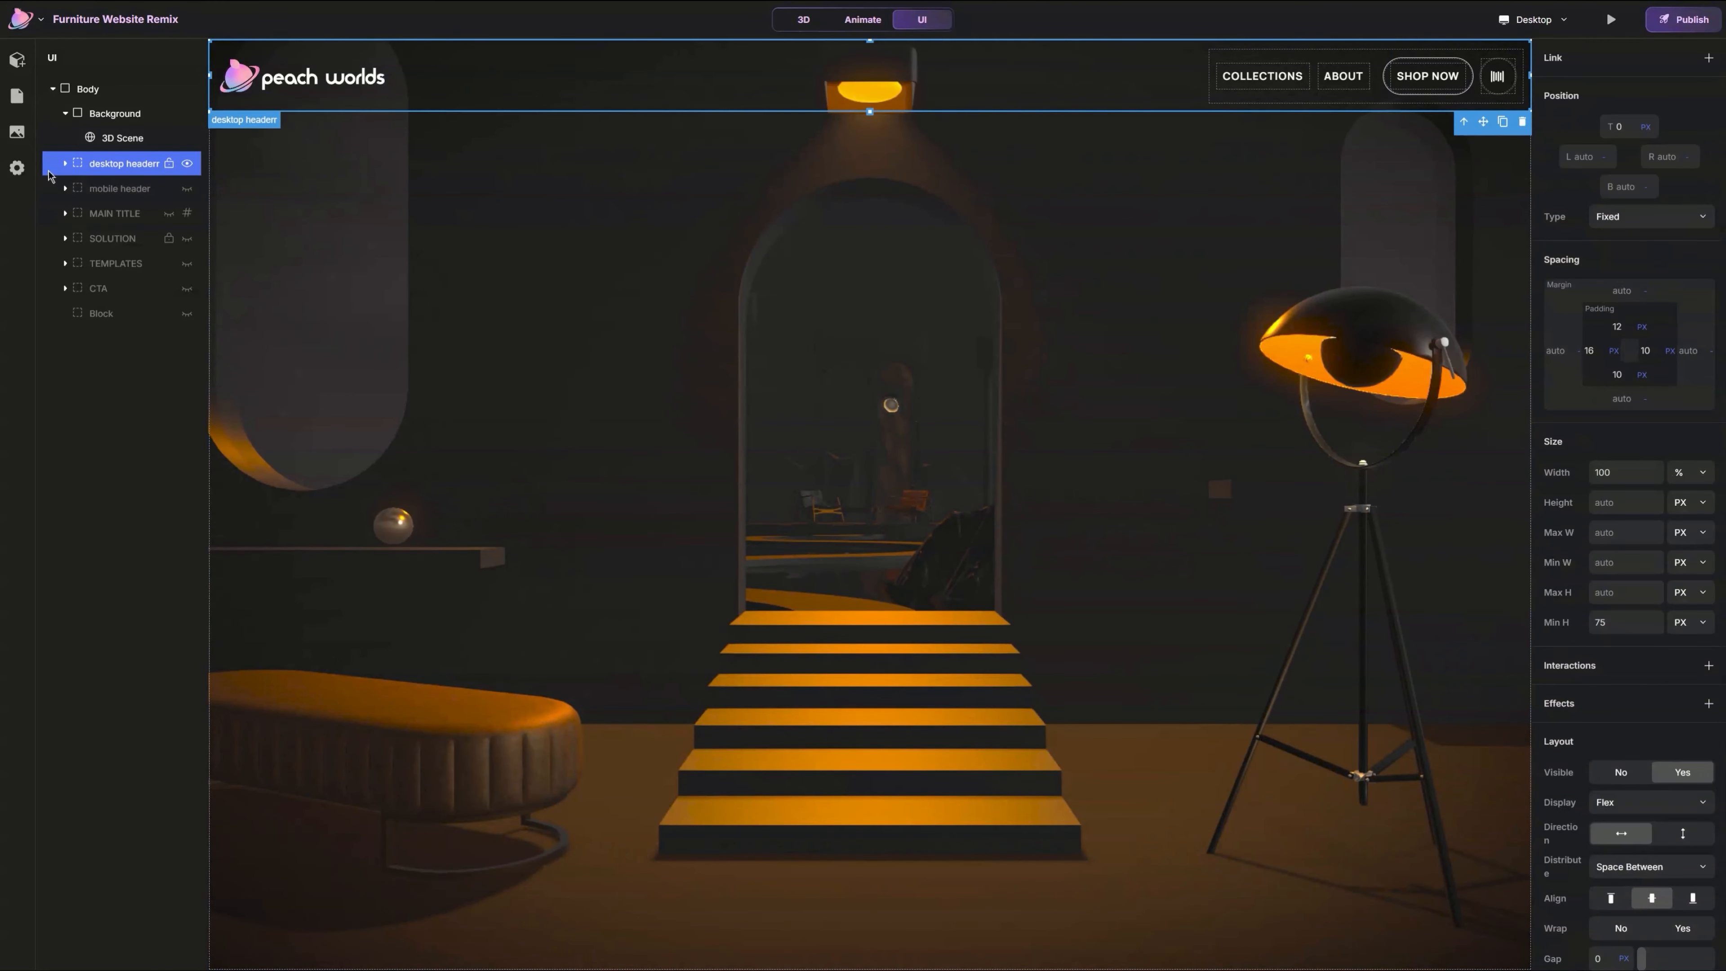
click(64, 164)
click(110, 187)
click(113, 212)
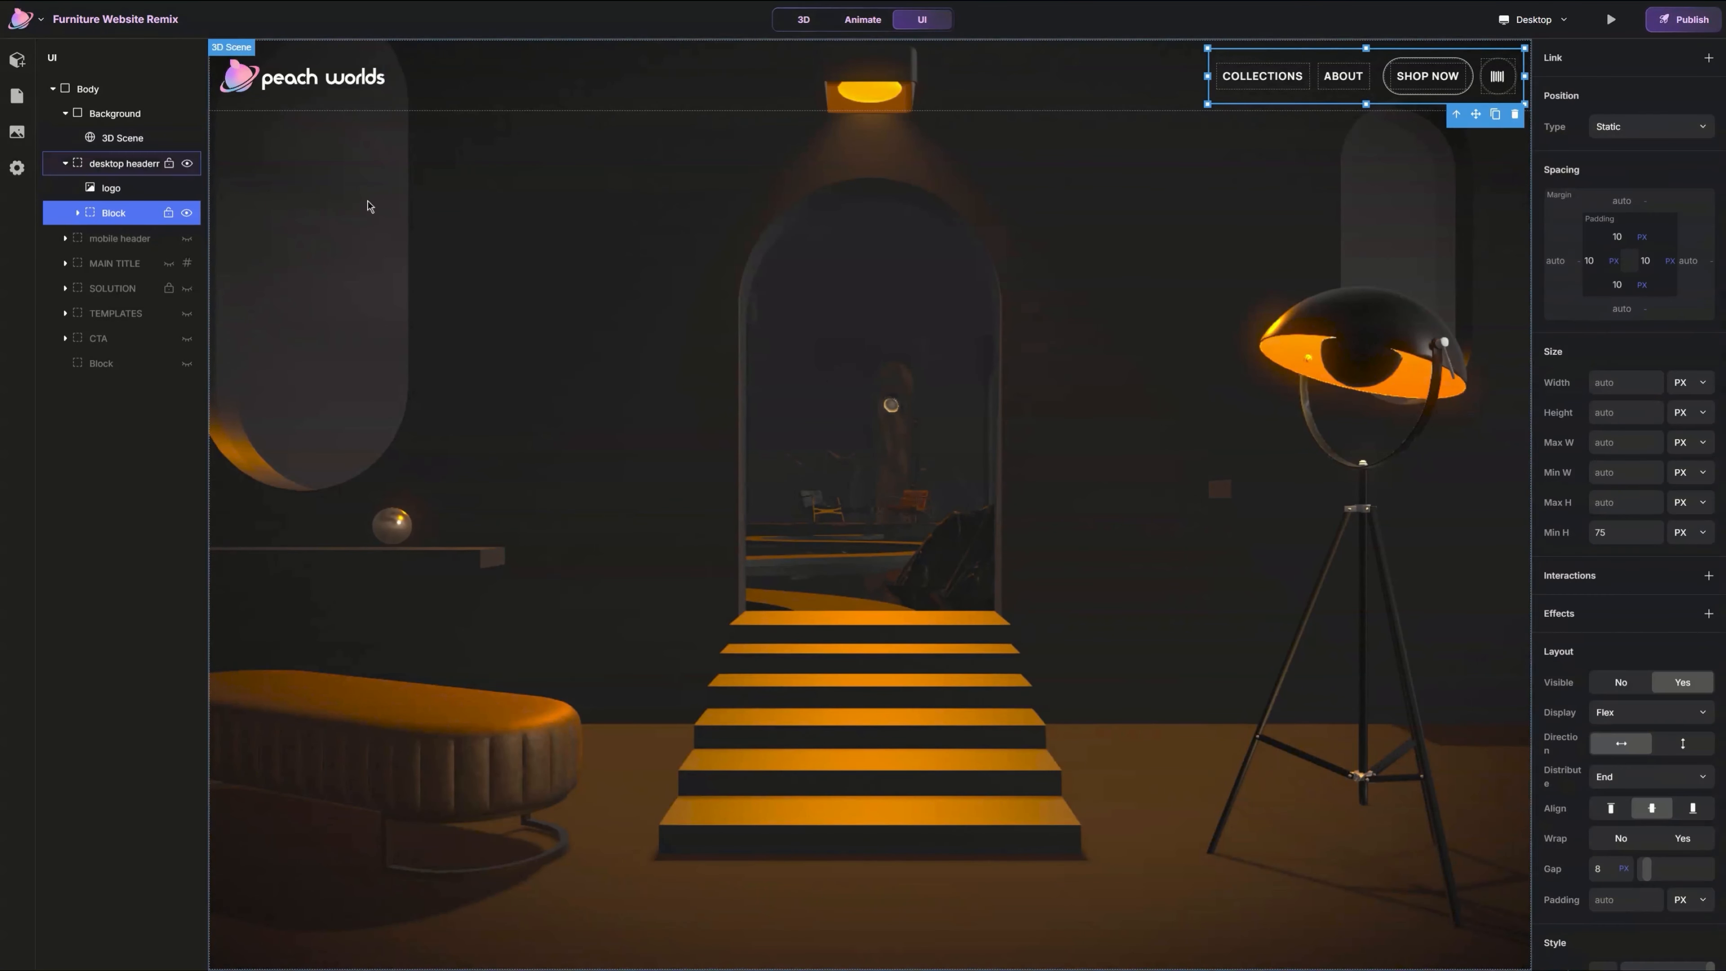
click(17, 60)
click(123, 148)
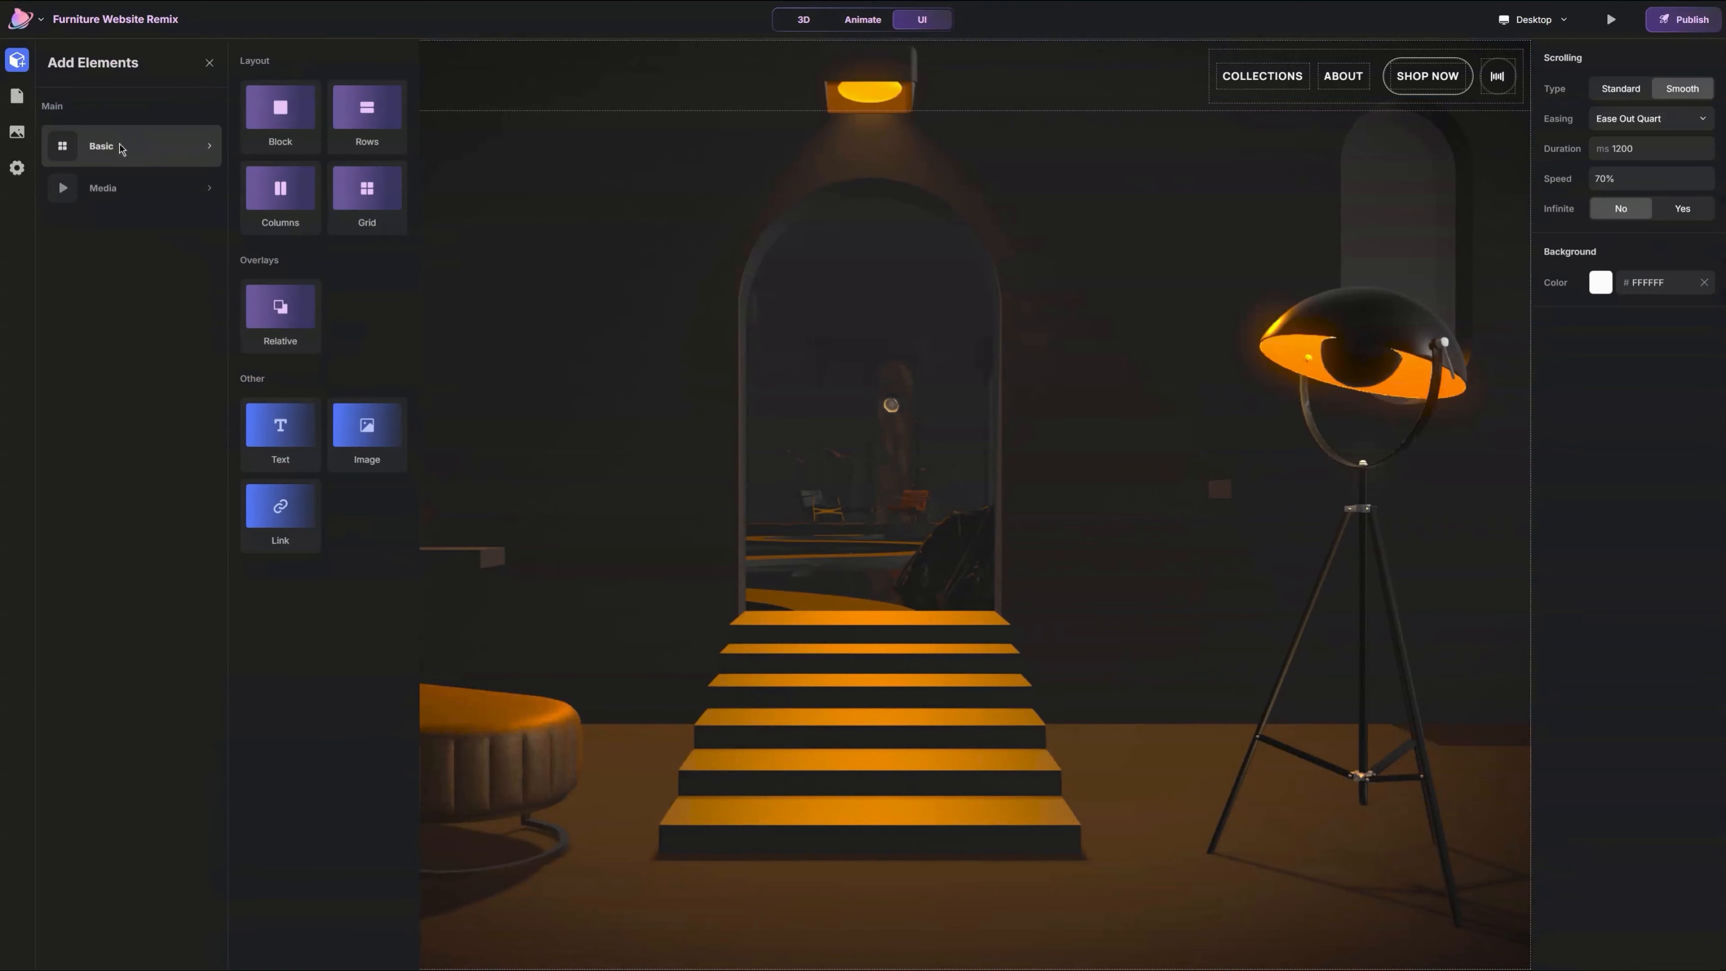
click(297, 204)
click(209, 62)
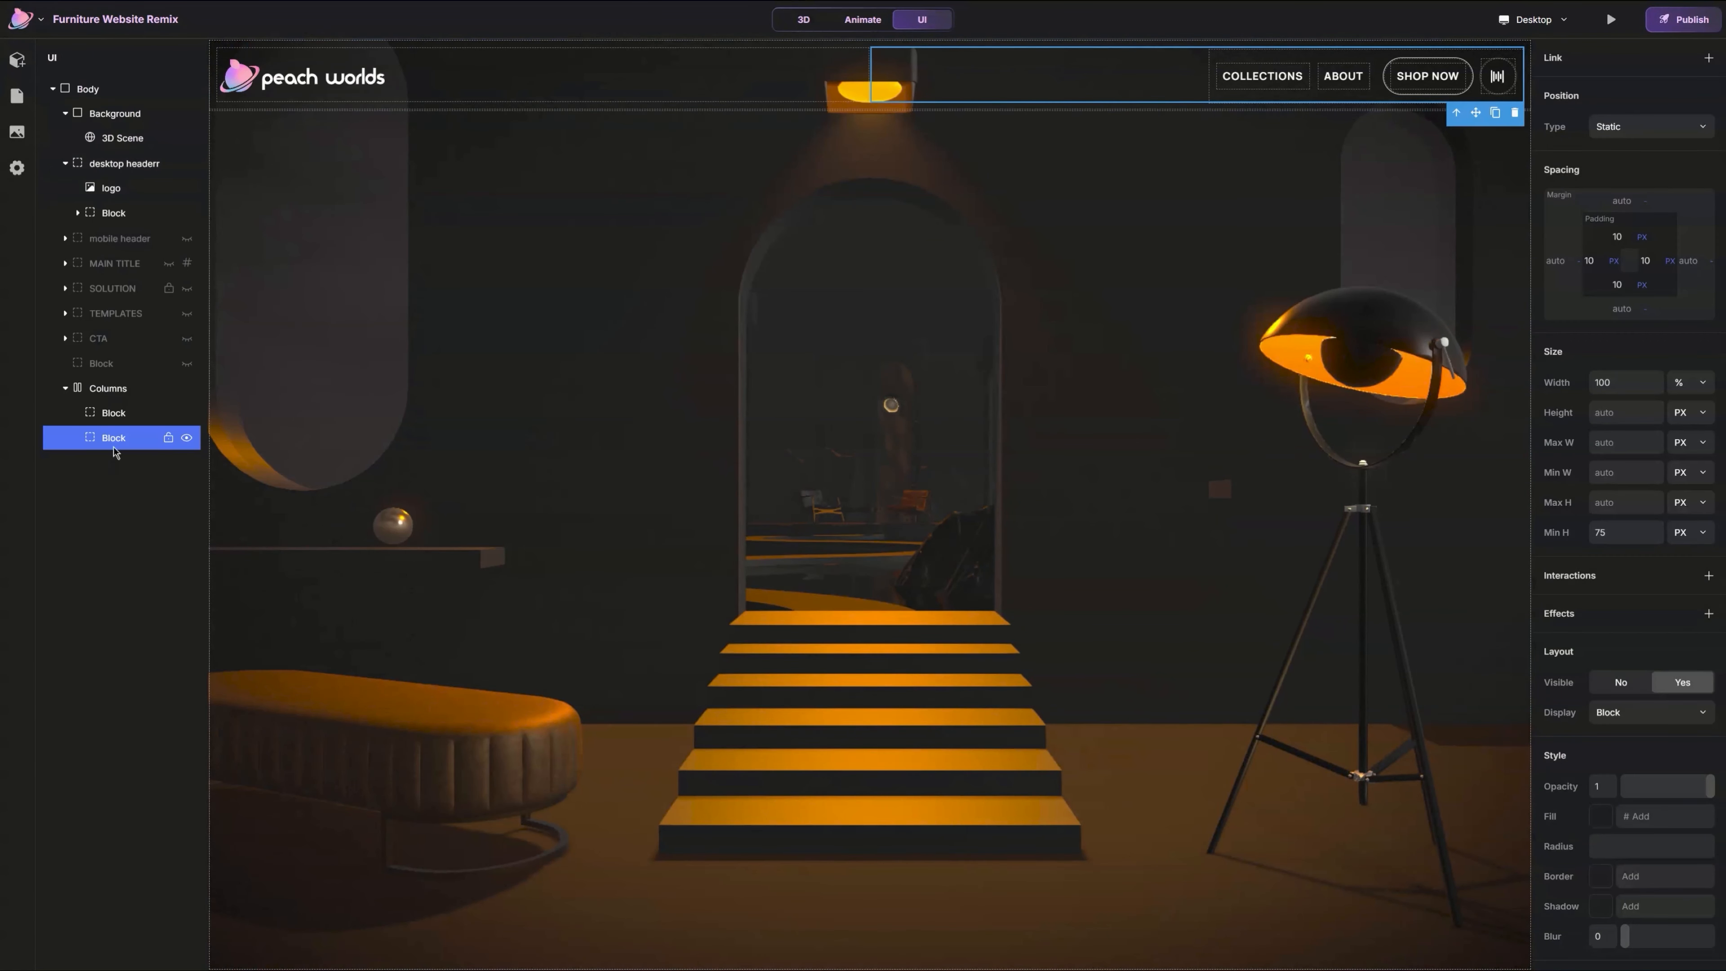
Step: Move the Columns container into the desktop header and nest the logo and navigation block inside it
drag(111, 390, 112, 165)
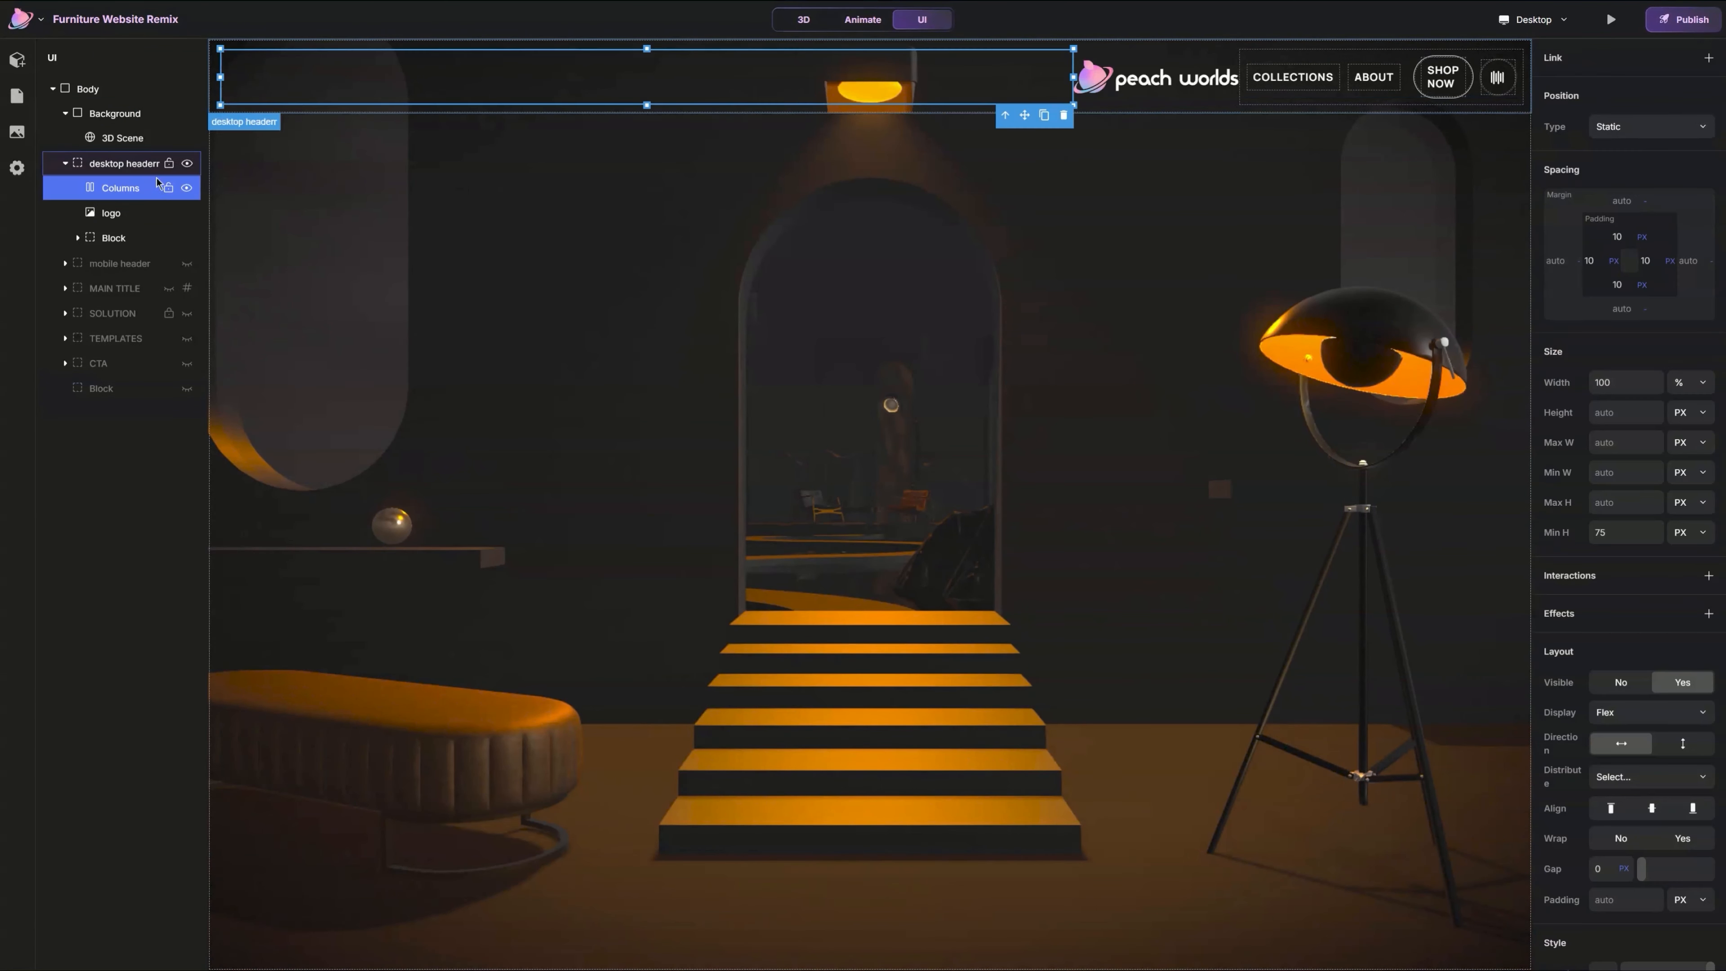
drag(109, 226, 130, 243)
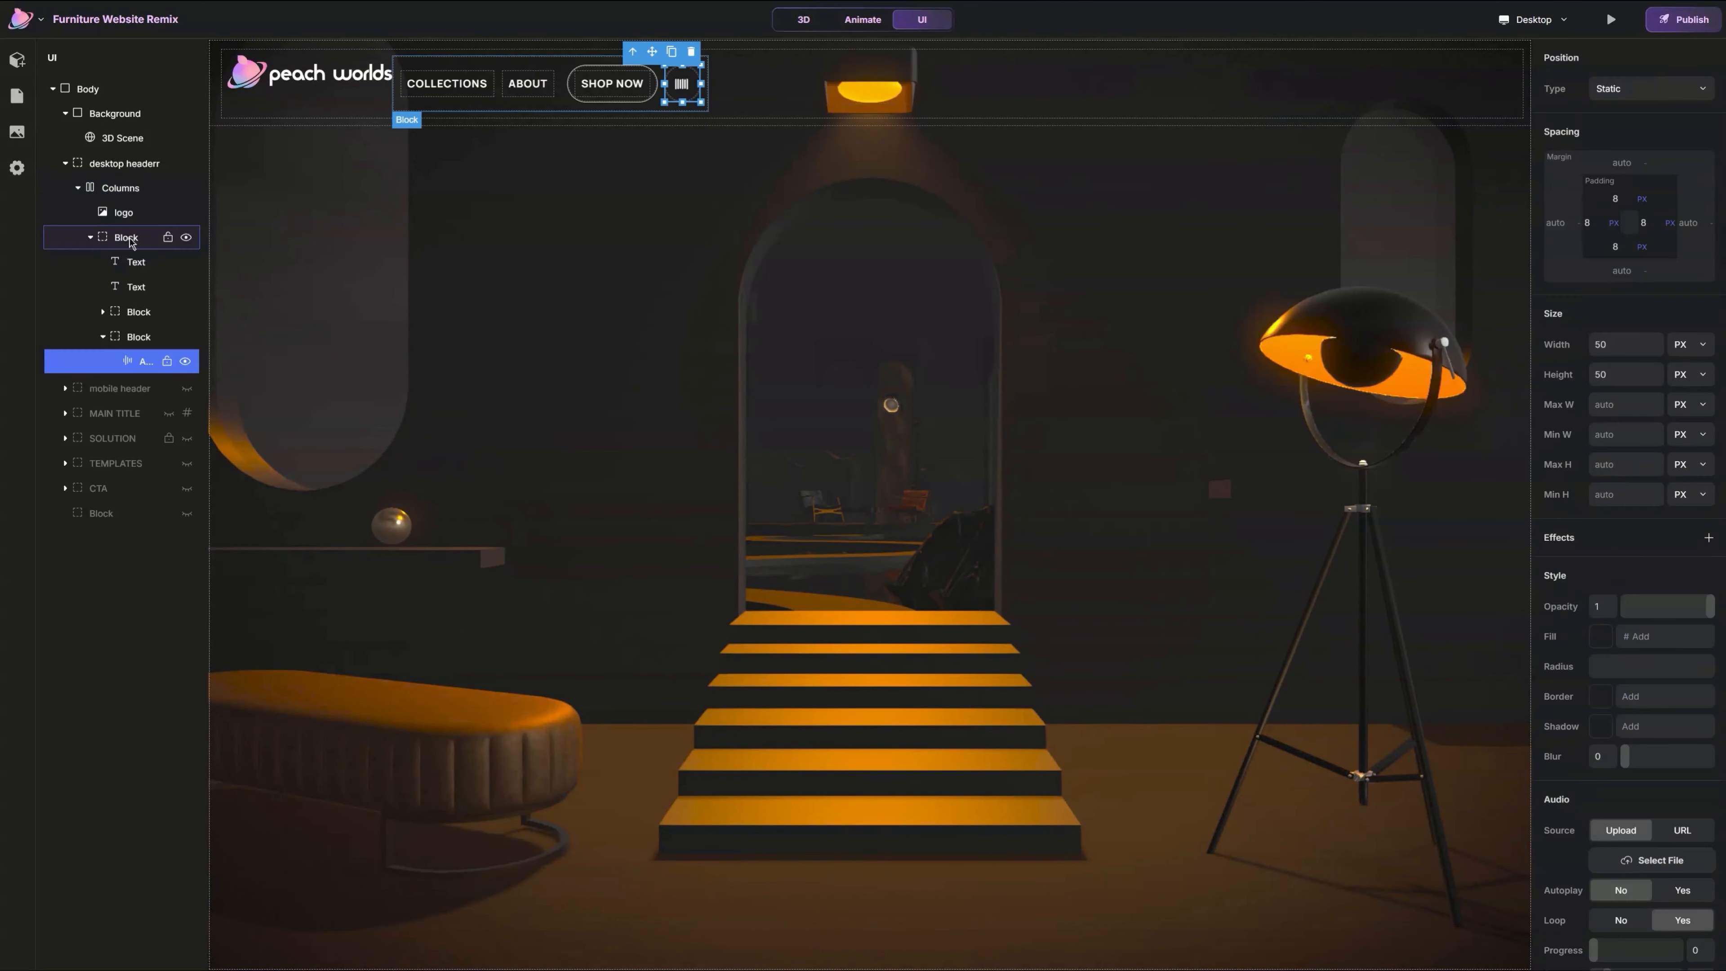
click(91, 238)
Step: Set the Columns container's distribution to Space Between and its alignment to center
click(121, 188)
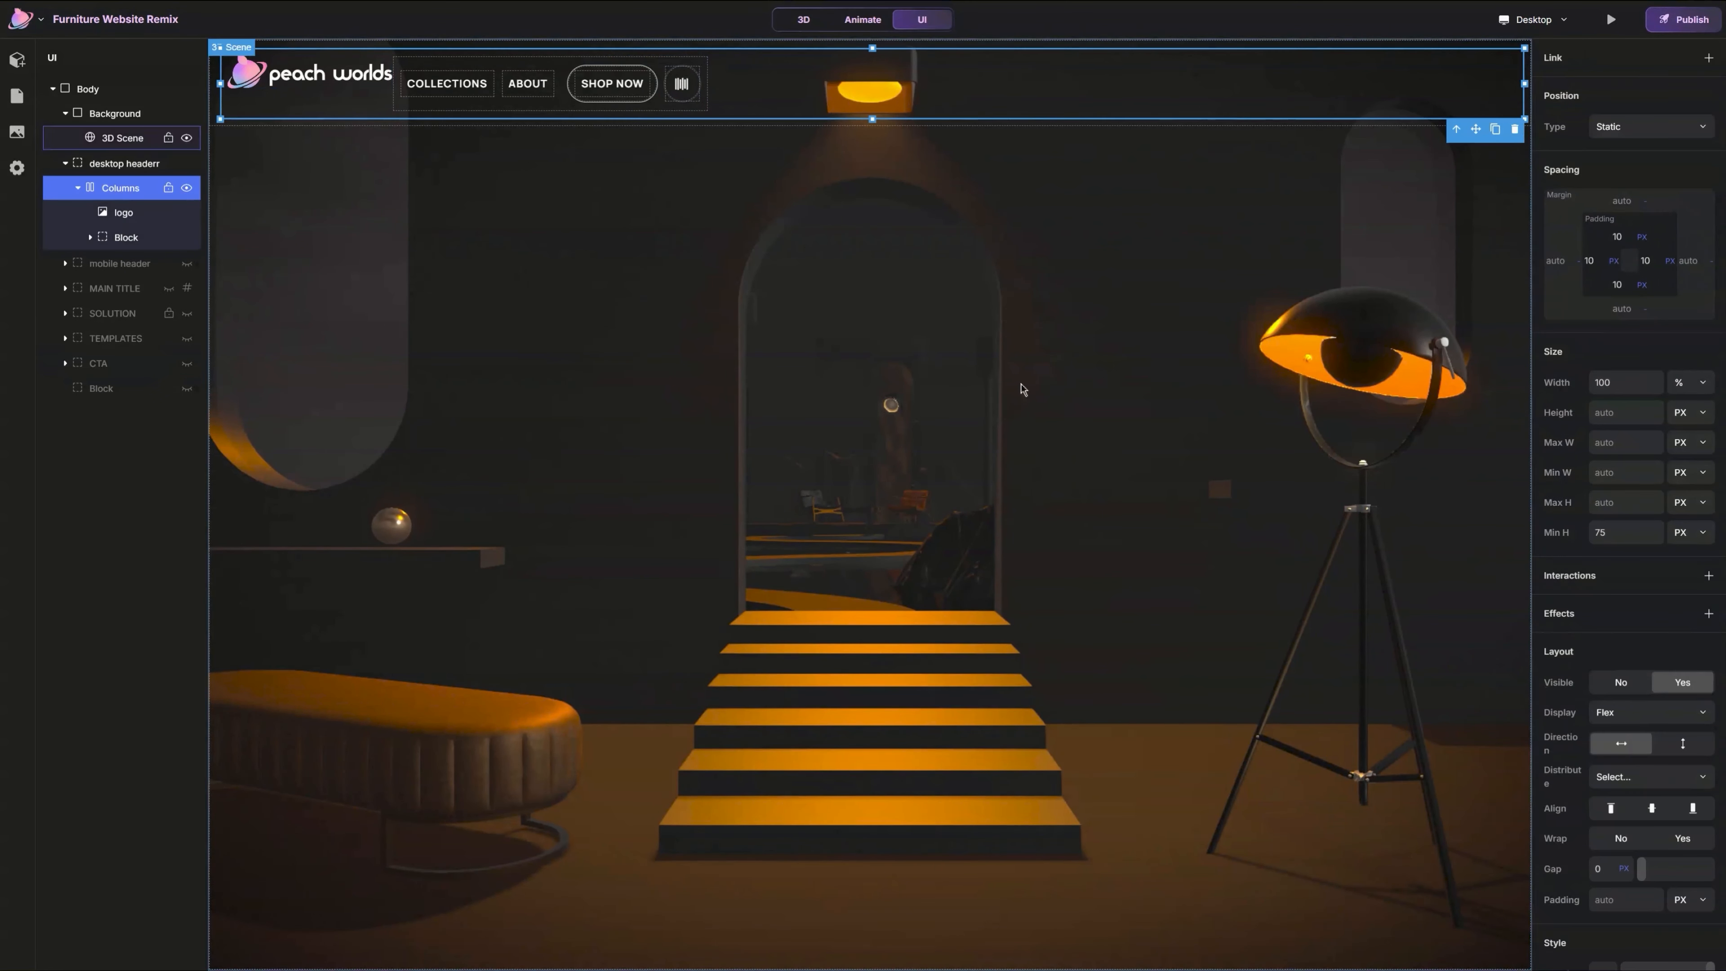
scroll(1629, 660, down, 2)
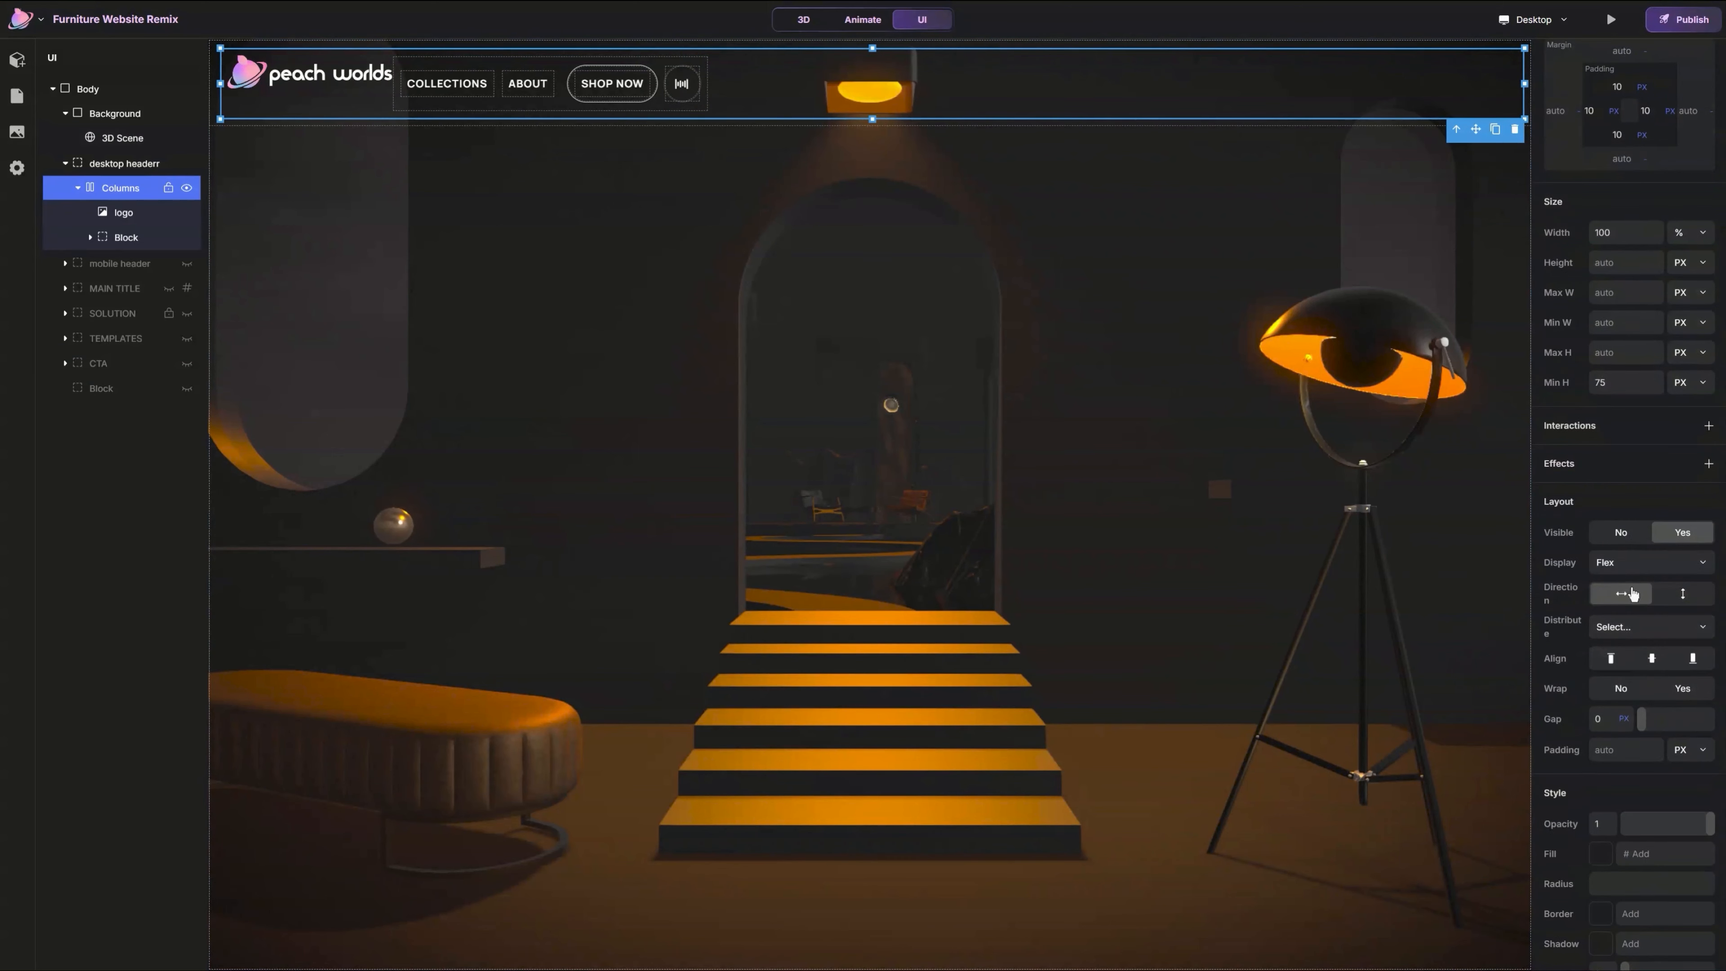
click(1634, 642)
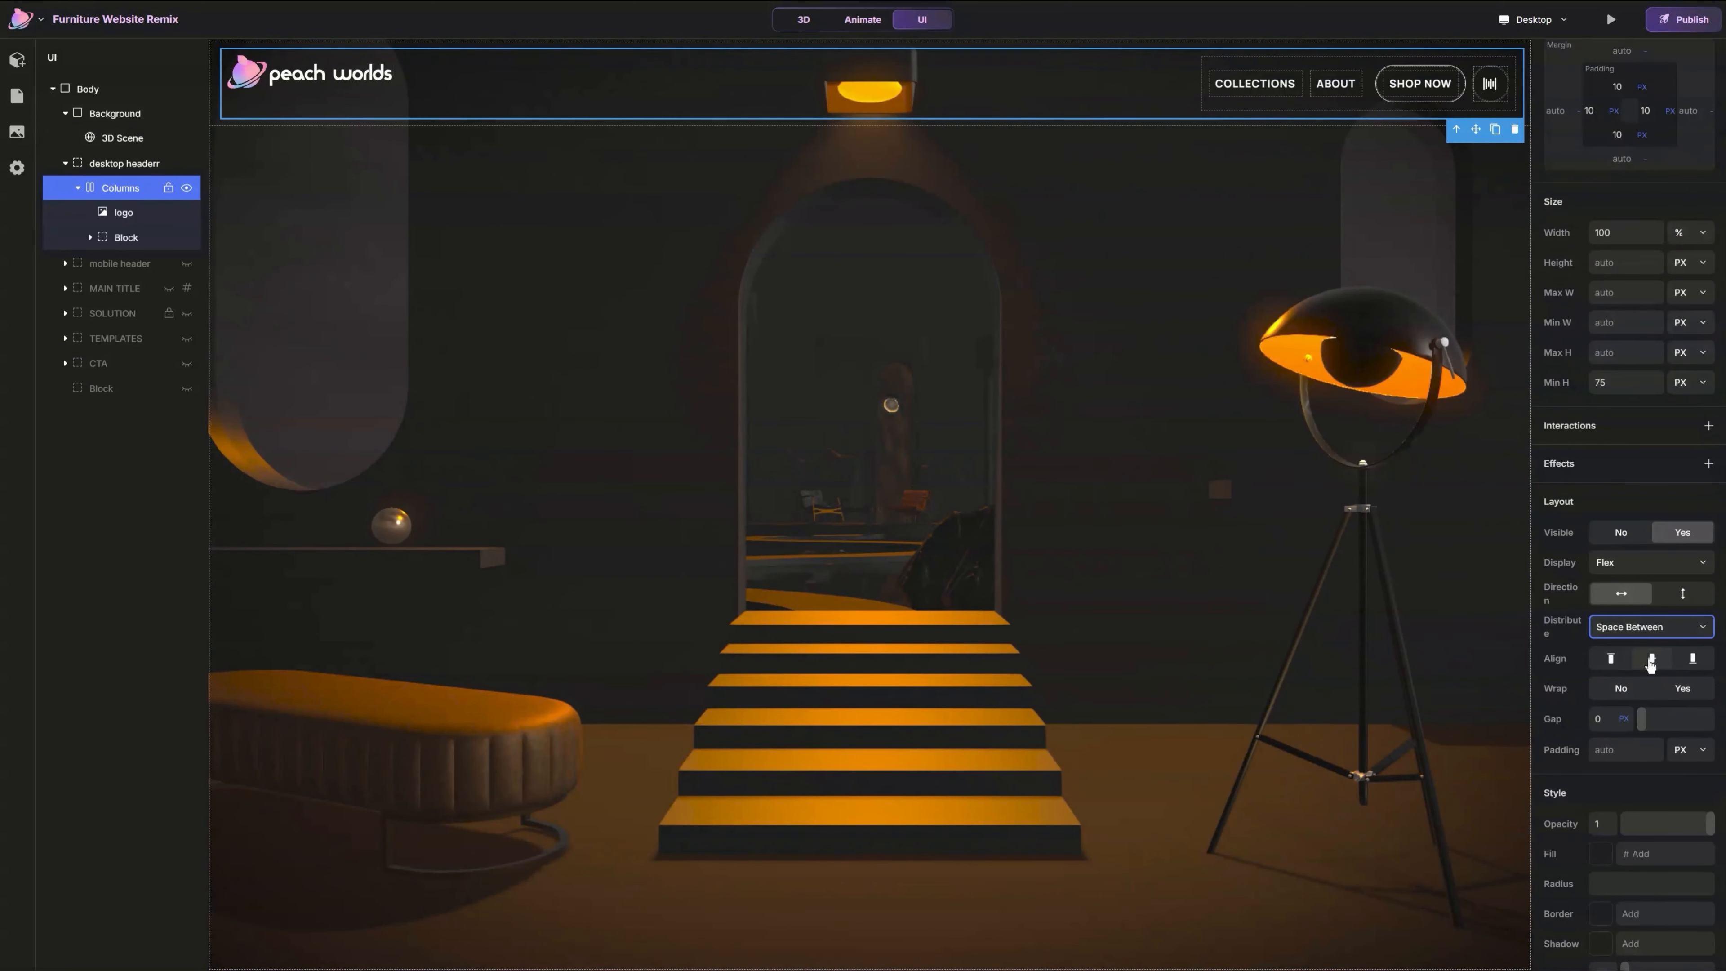
click(1652, 658)
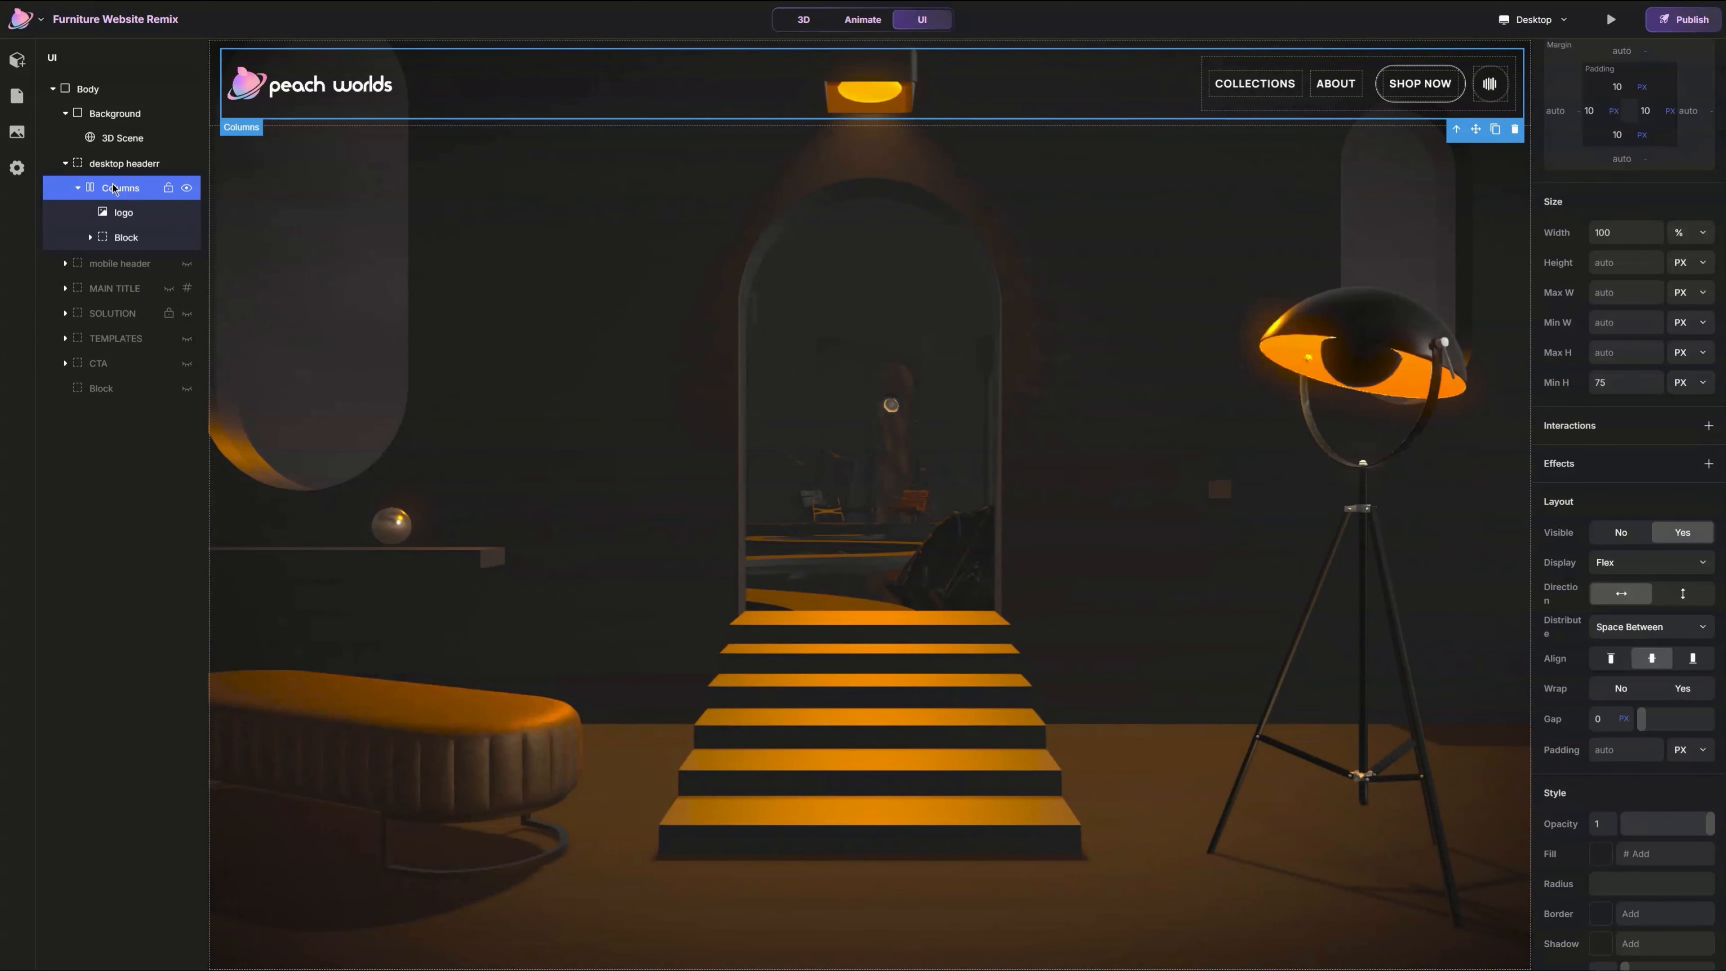
Step: Limit the Columns container's maximum width to 1440 px and set the desktop header's distribution to Center
click(1630, 298)
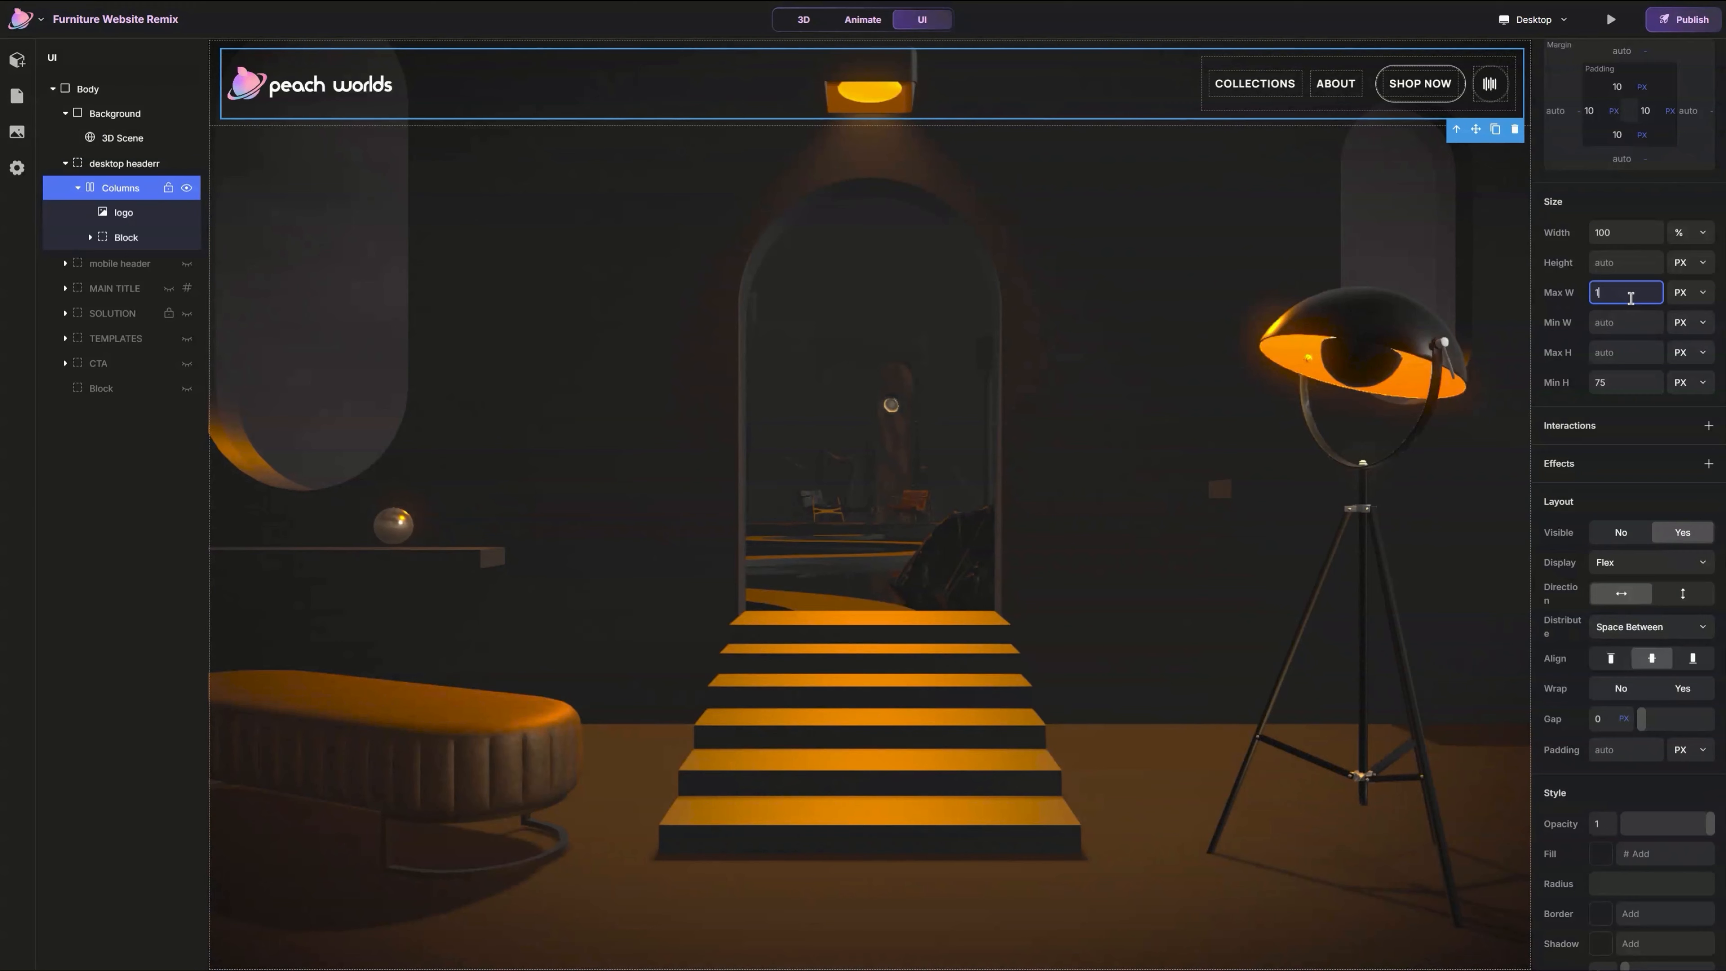
key(Return)
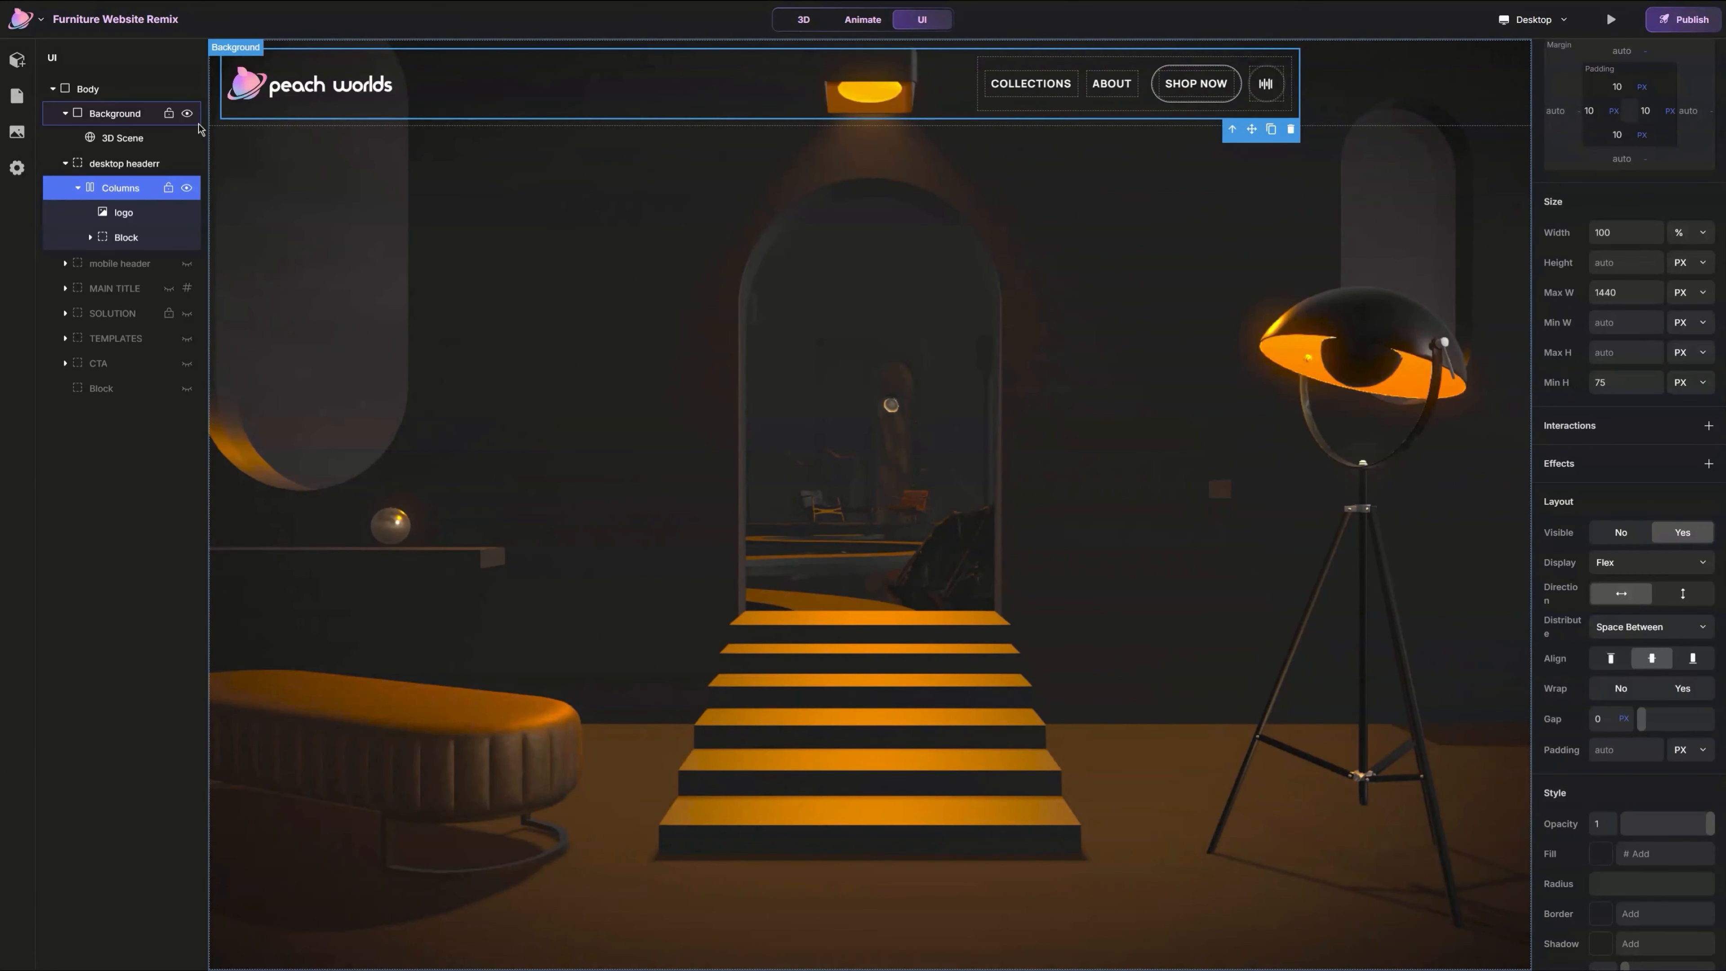
click(150, 170)
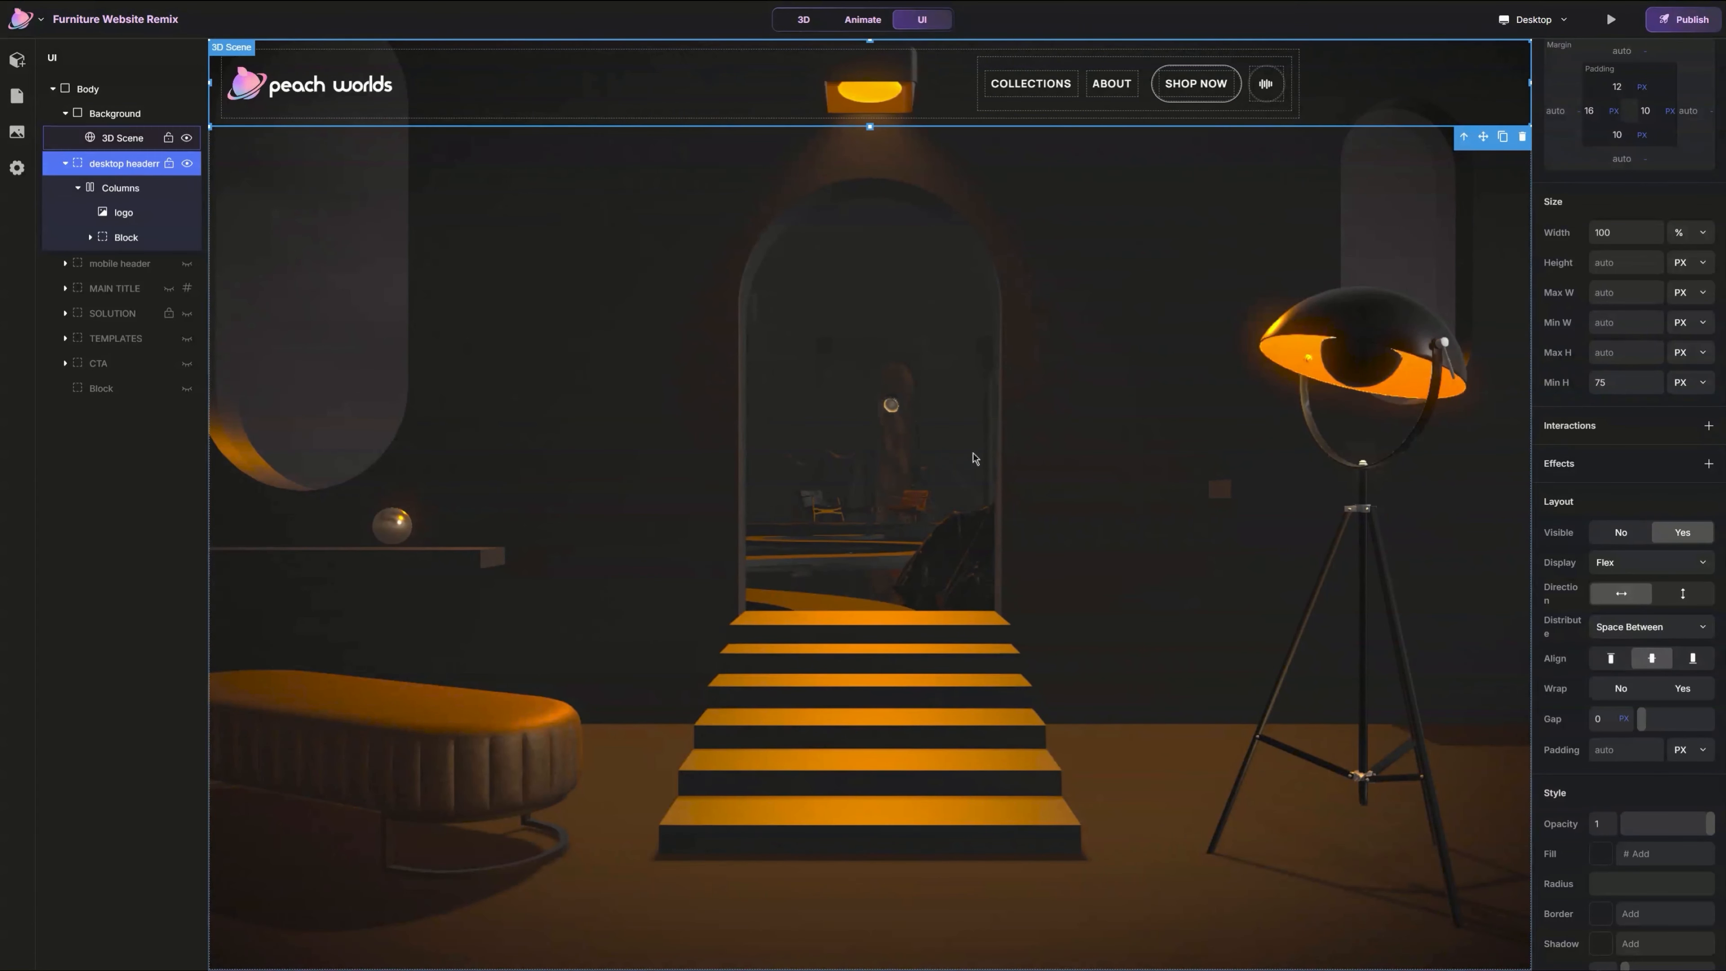
click(1663, 636)
click(1656, 663)
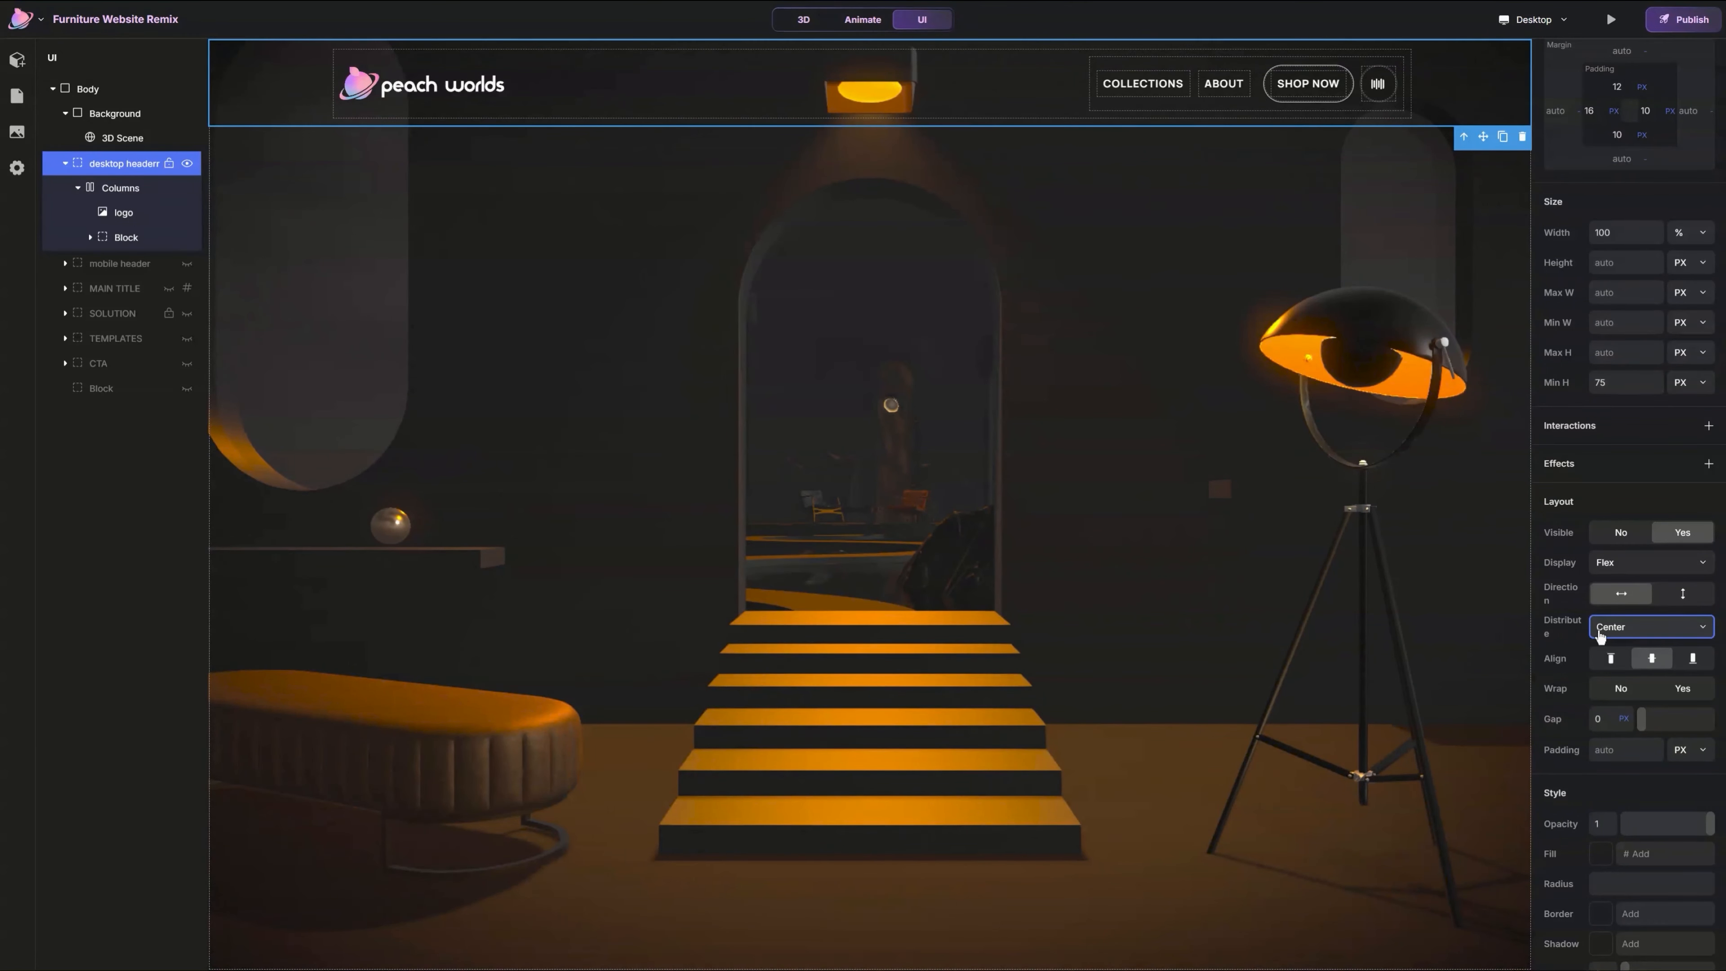
Step: Replace the header's logo image with the terranest.svg asset
click(448, 90)
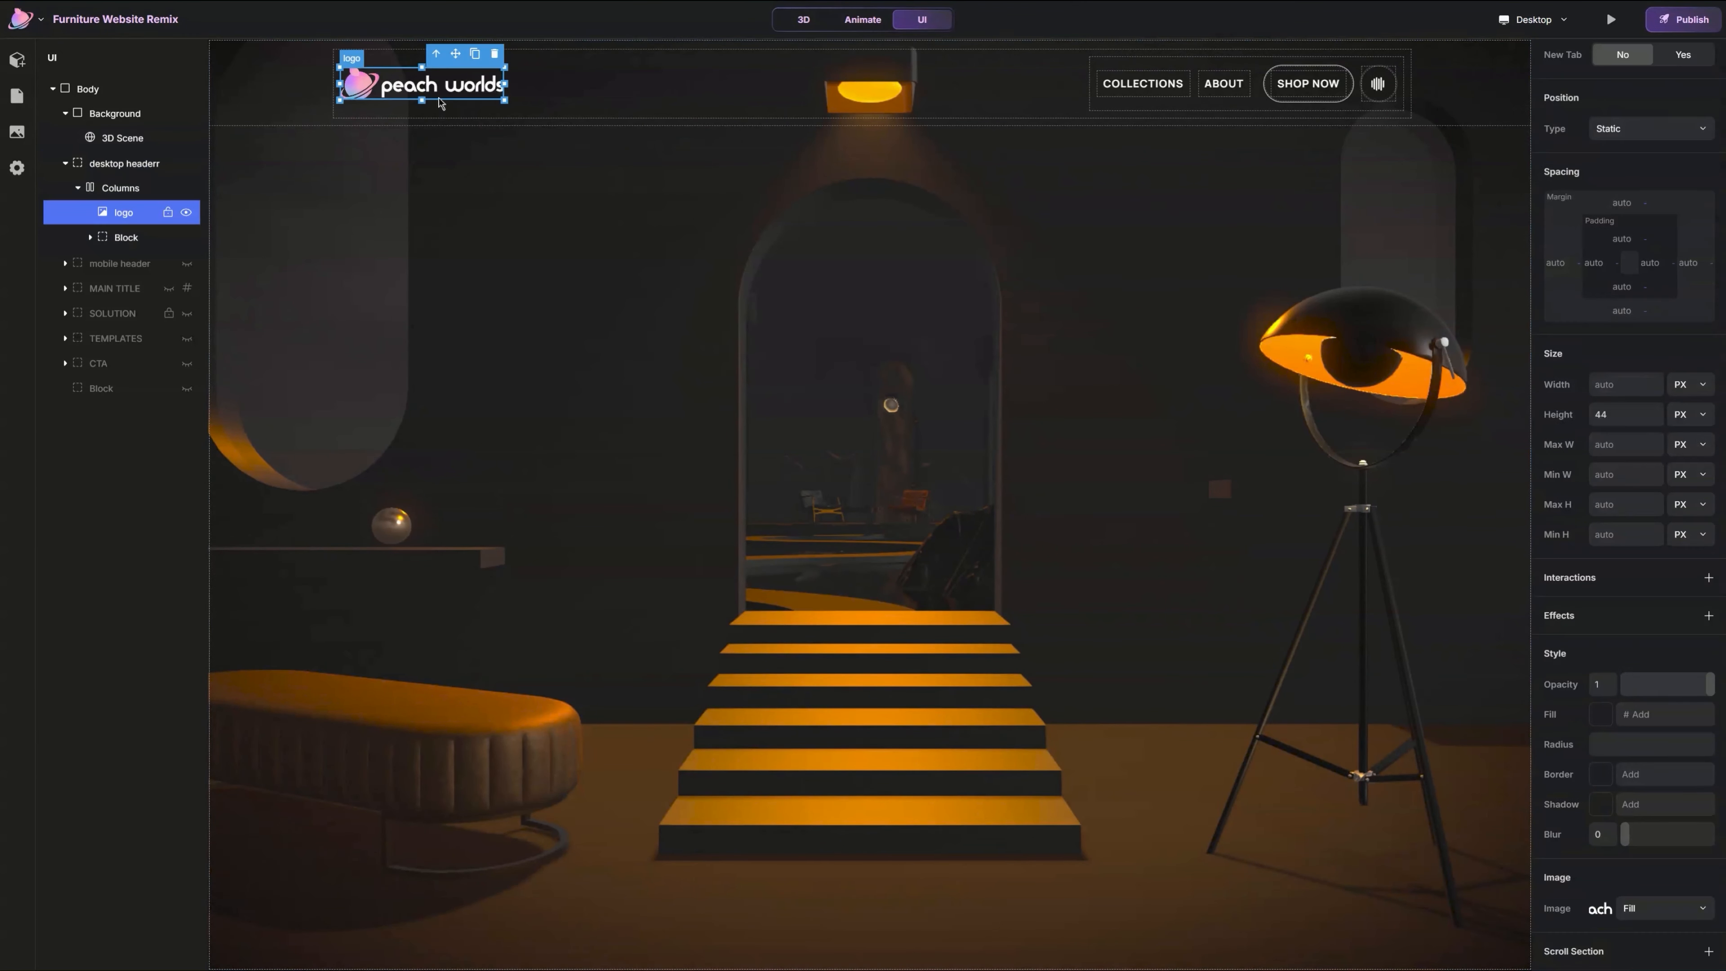
click(1595, 911)
click(1397, 900)
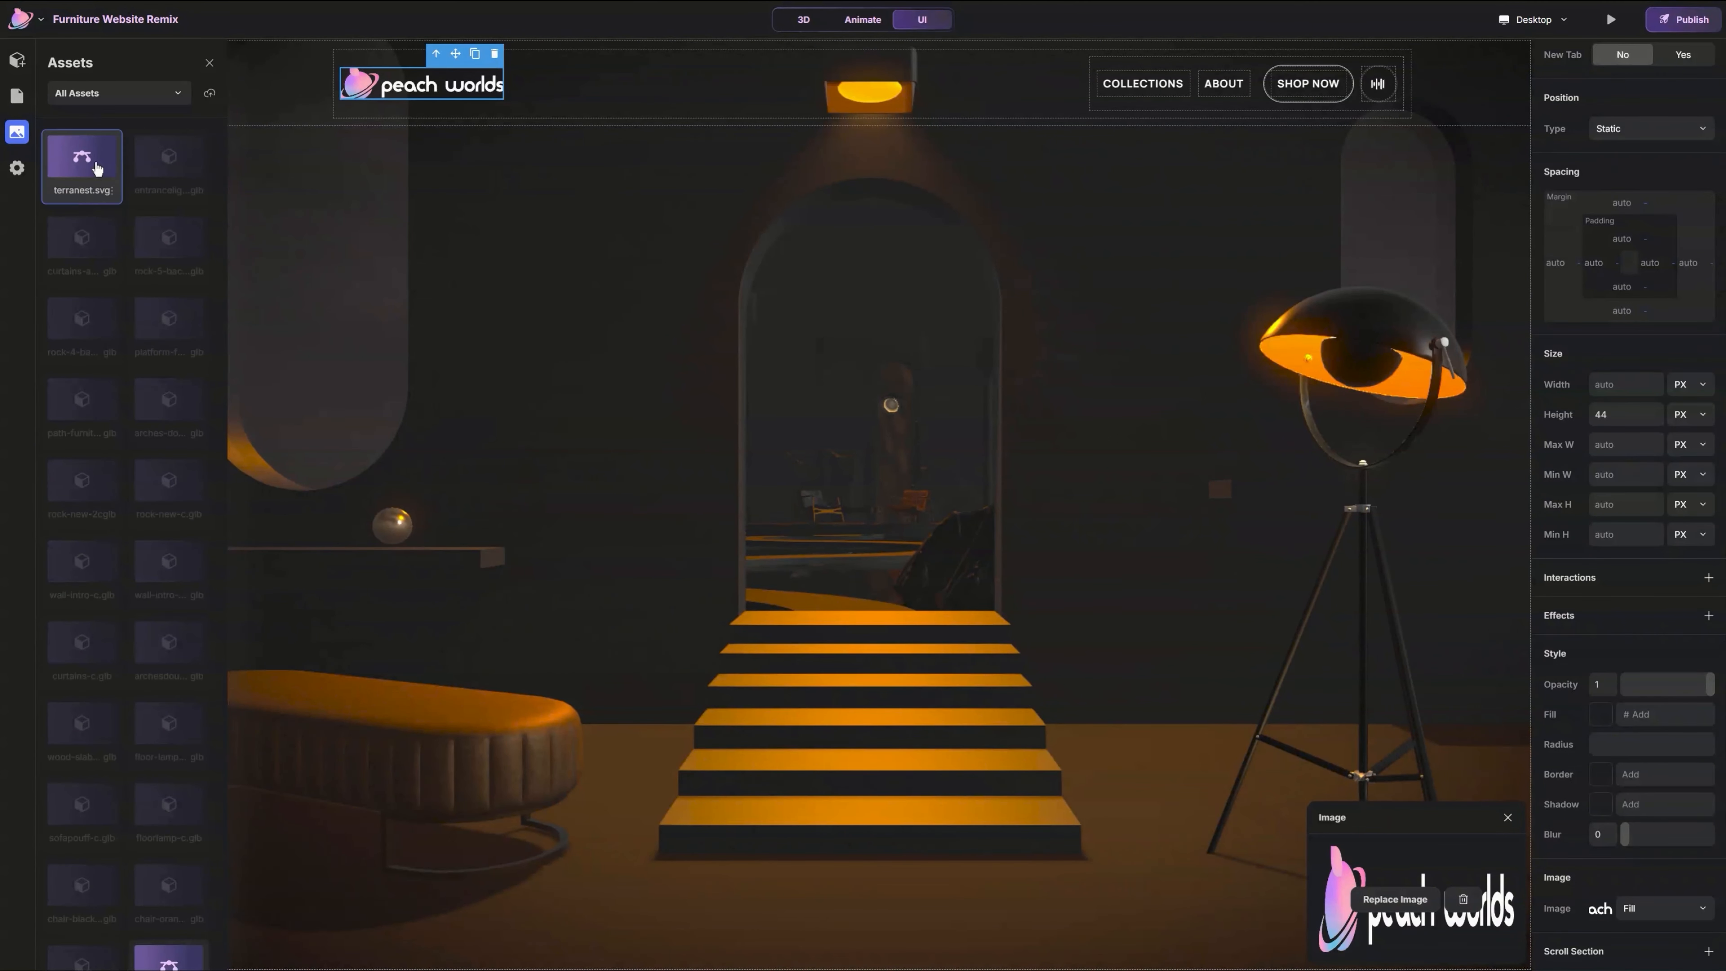
click(82, 156)
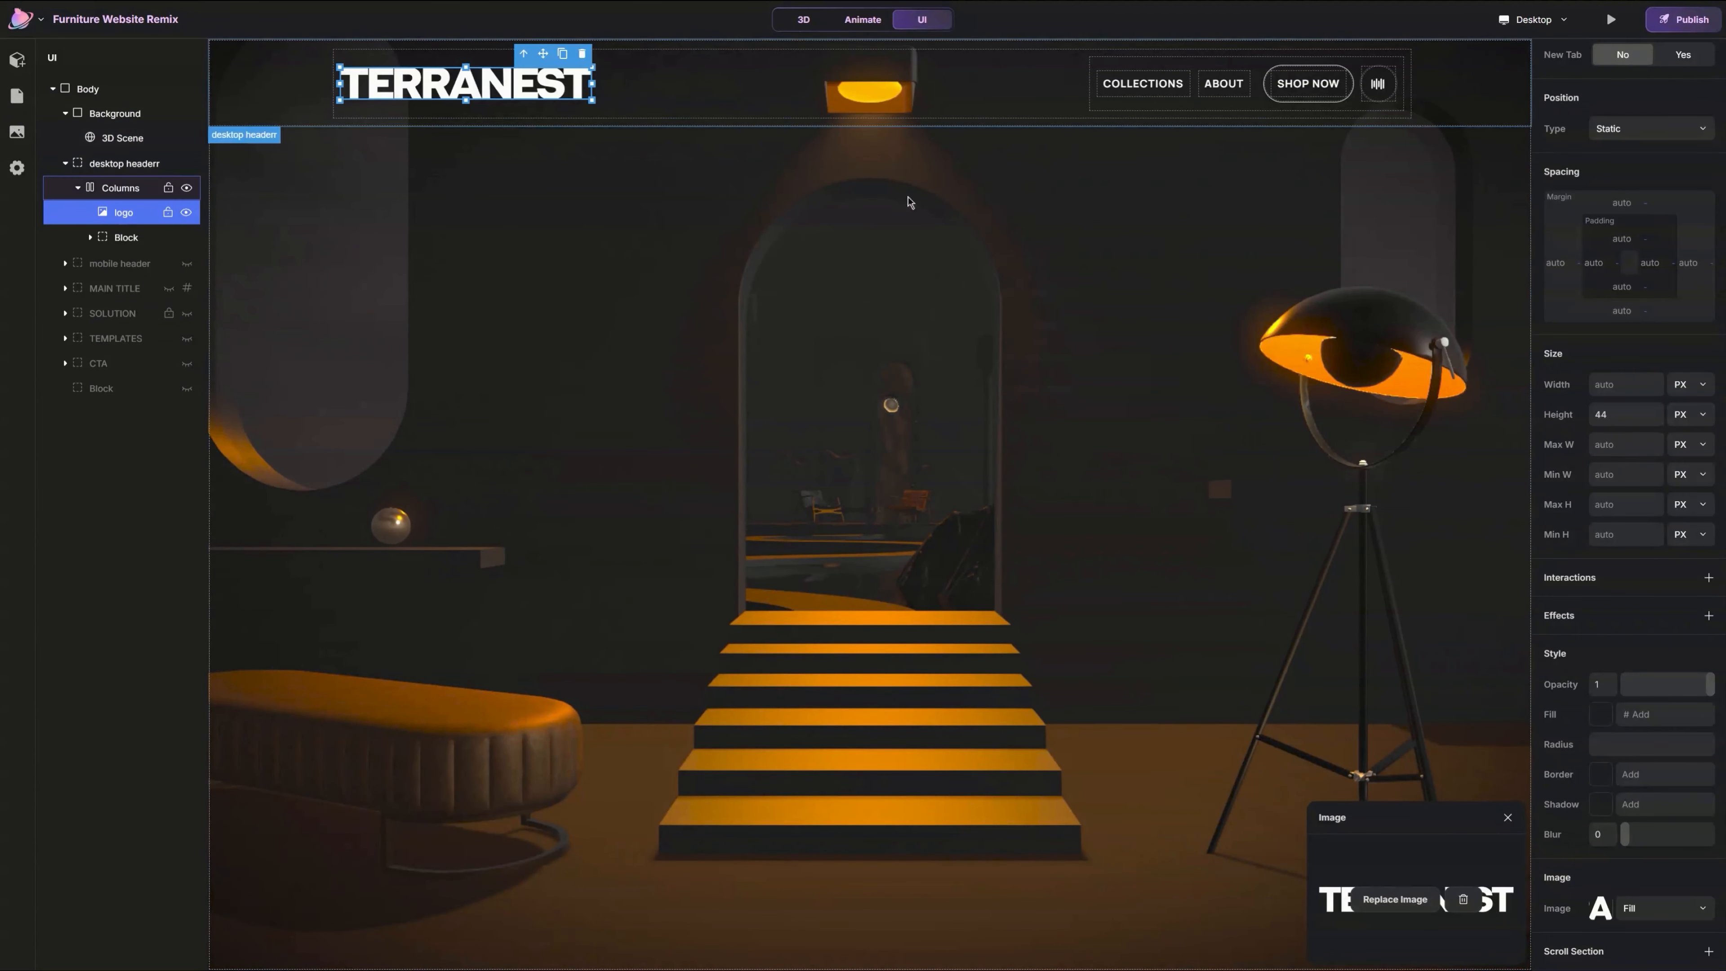
Step: Set the header logo's height to 25 px
click(1623, 418)
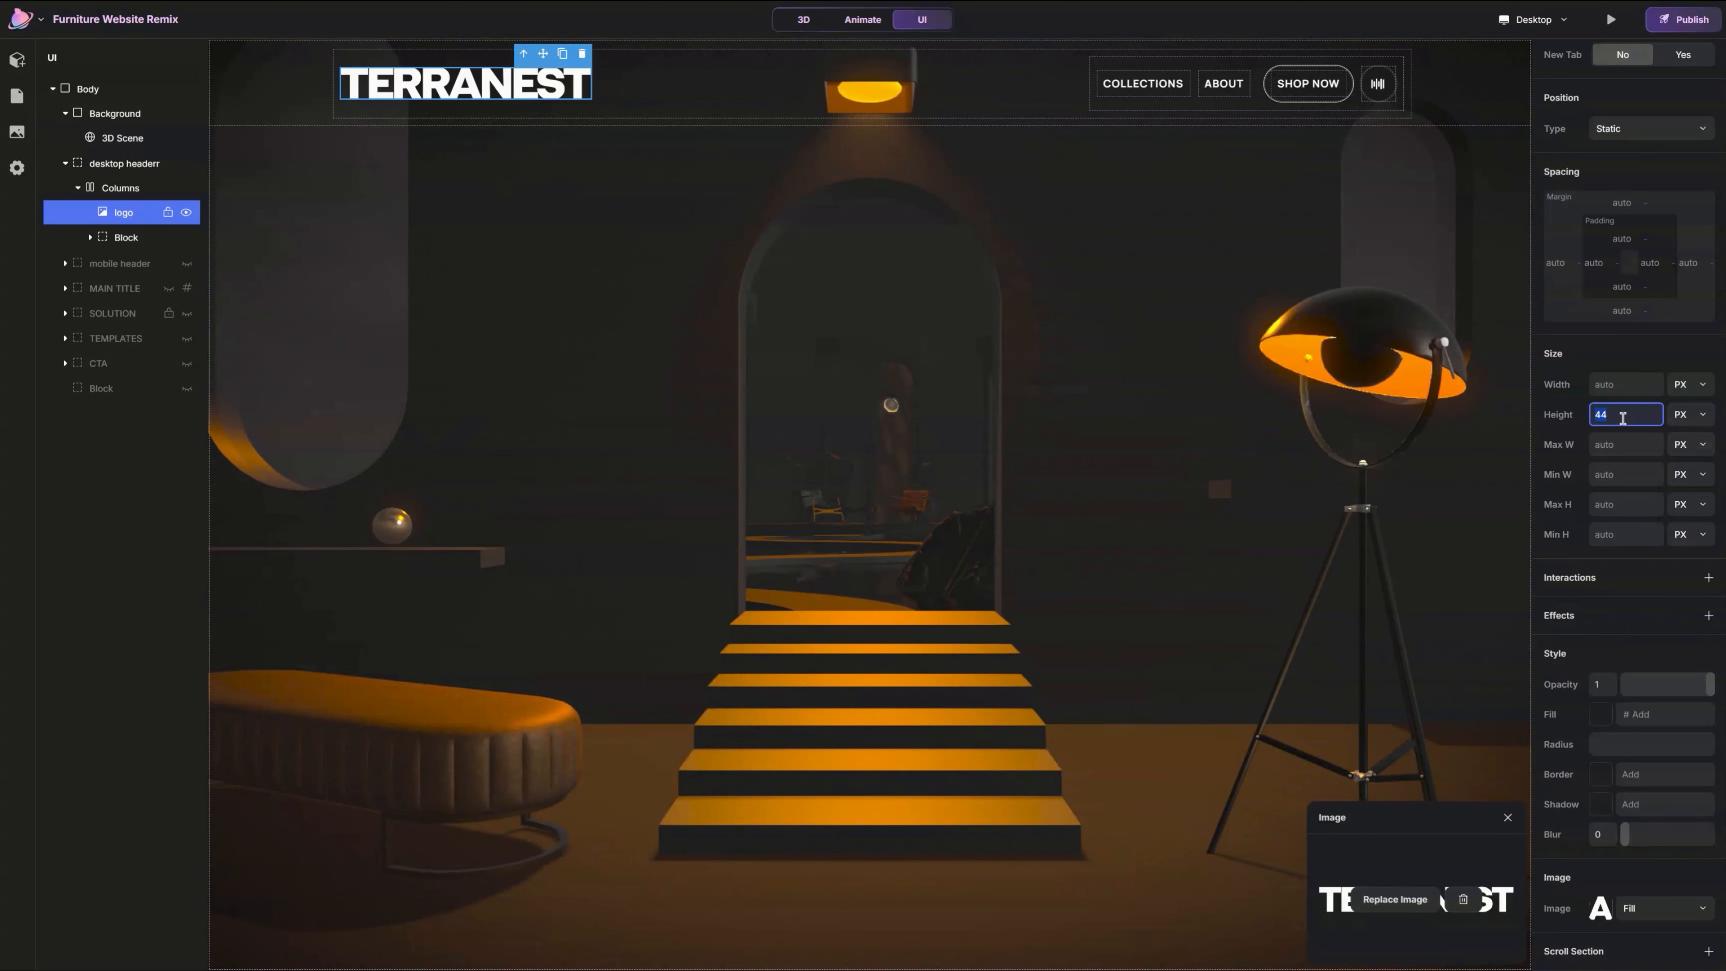
key(Return)
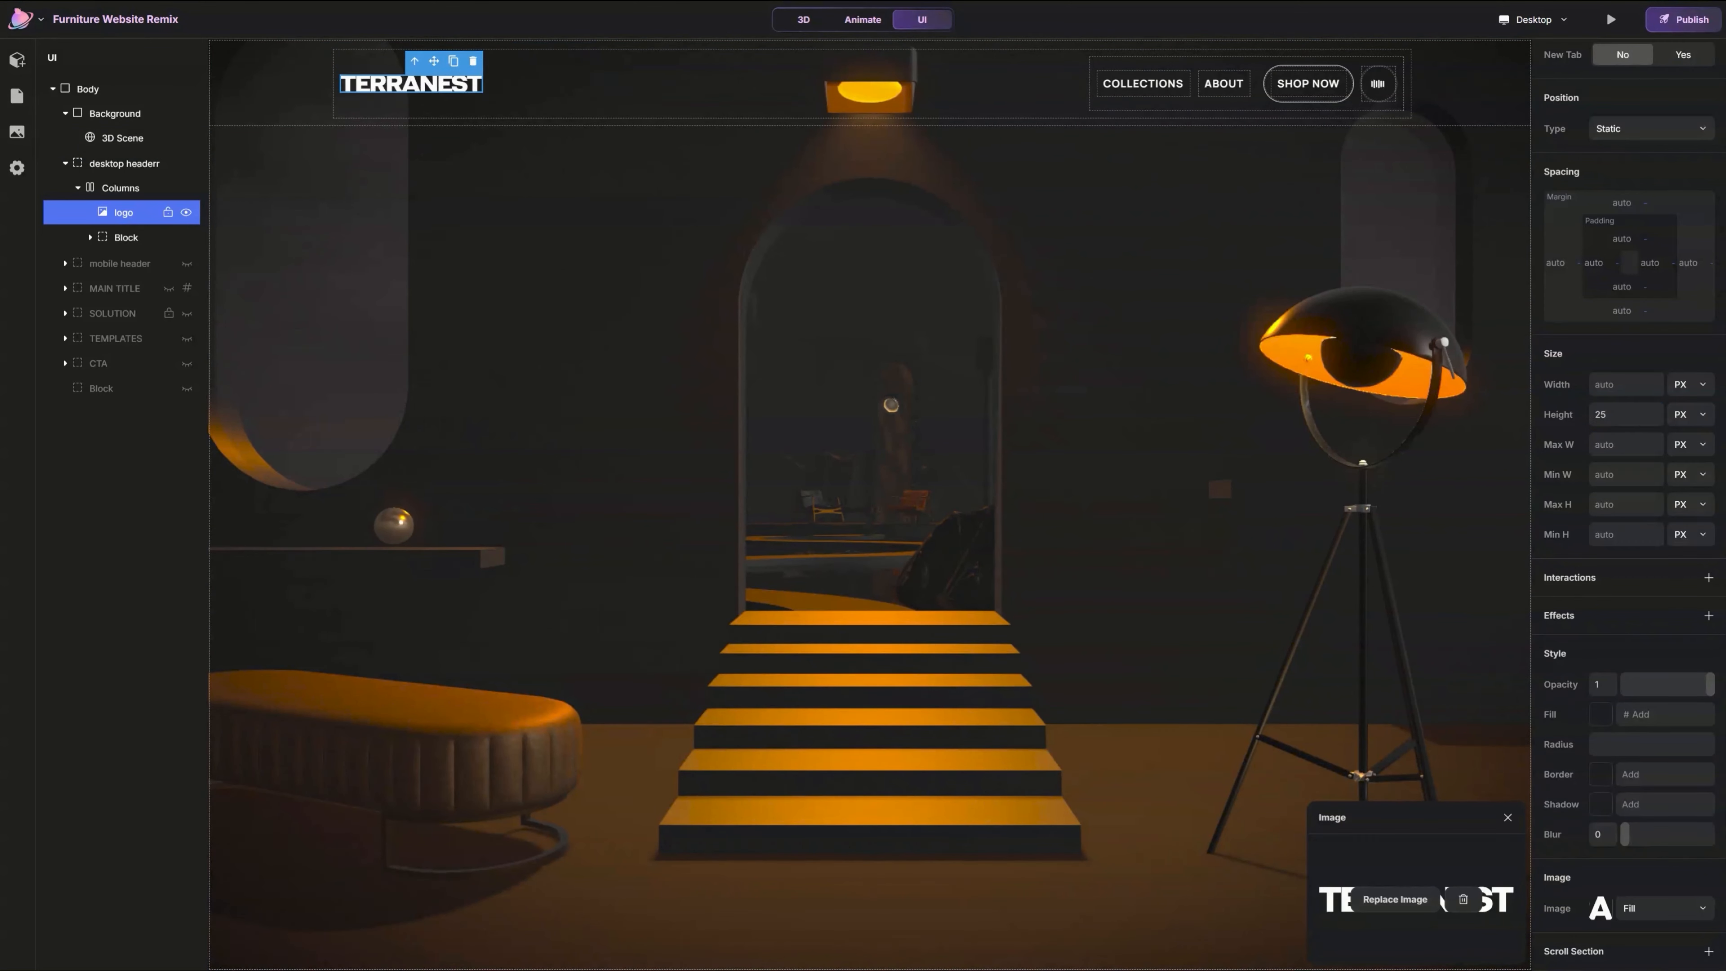
Step: Change the font of the COLLECTIONS and ABOUT header links to the custom font hellix-medium
click(1179, 82)
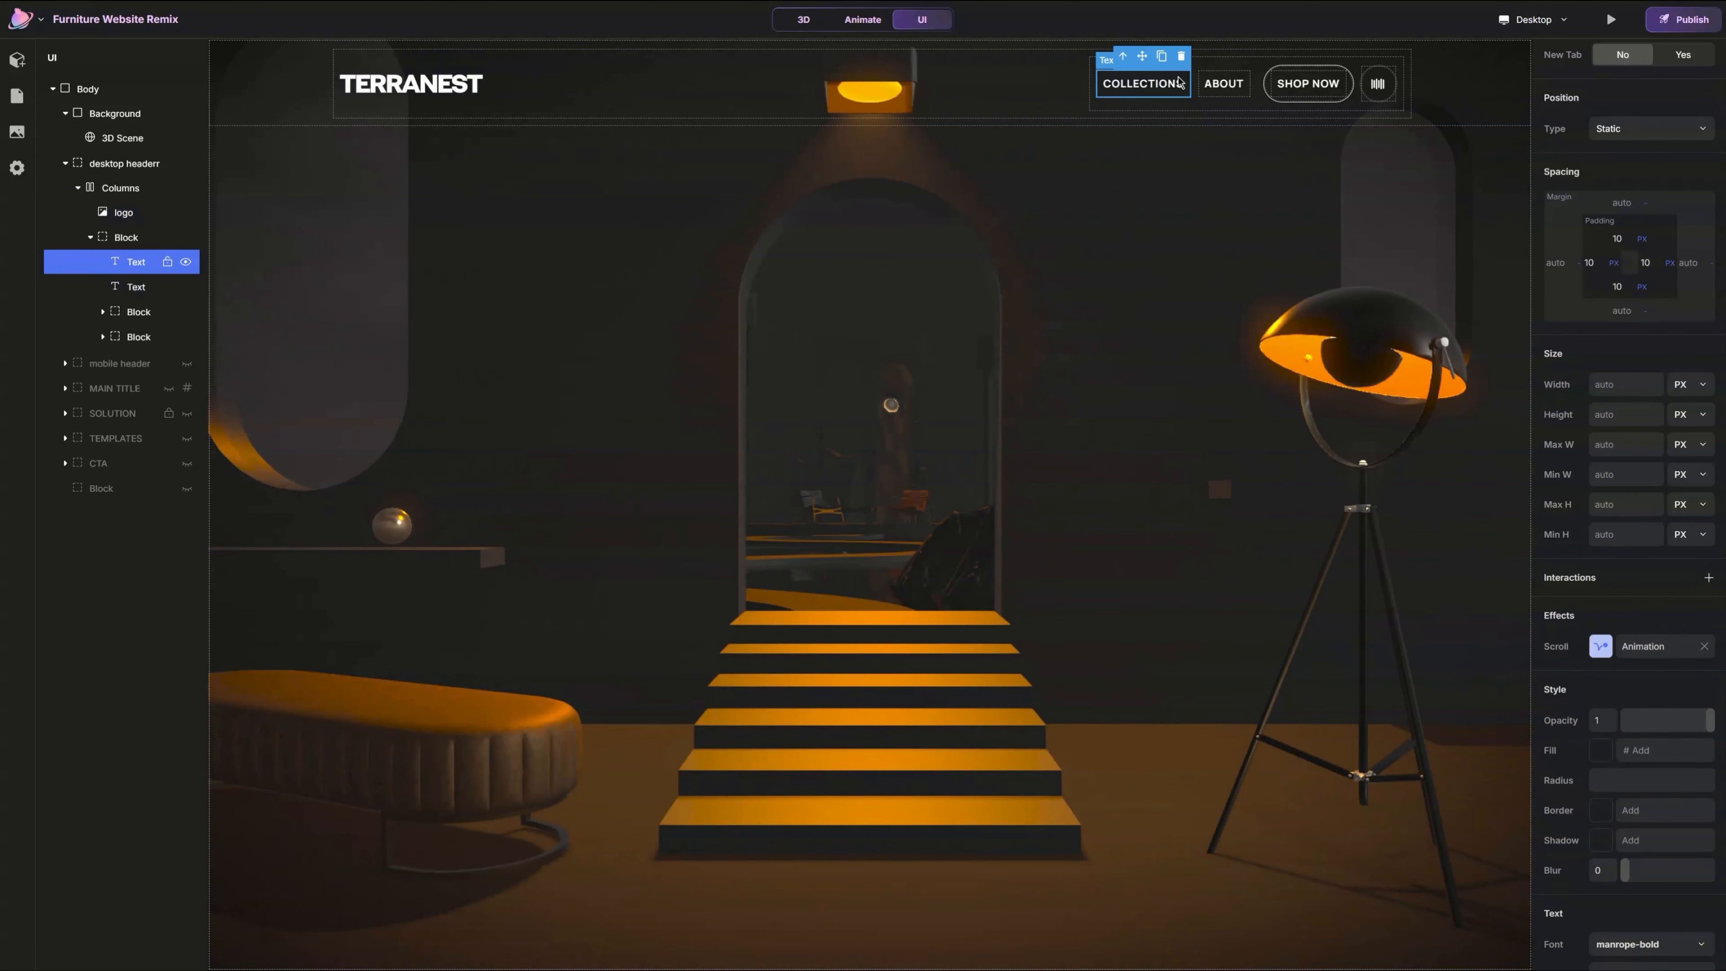
scroll(1637, 707, down, 5)
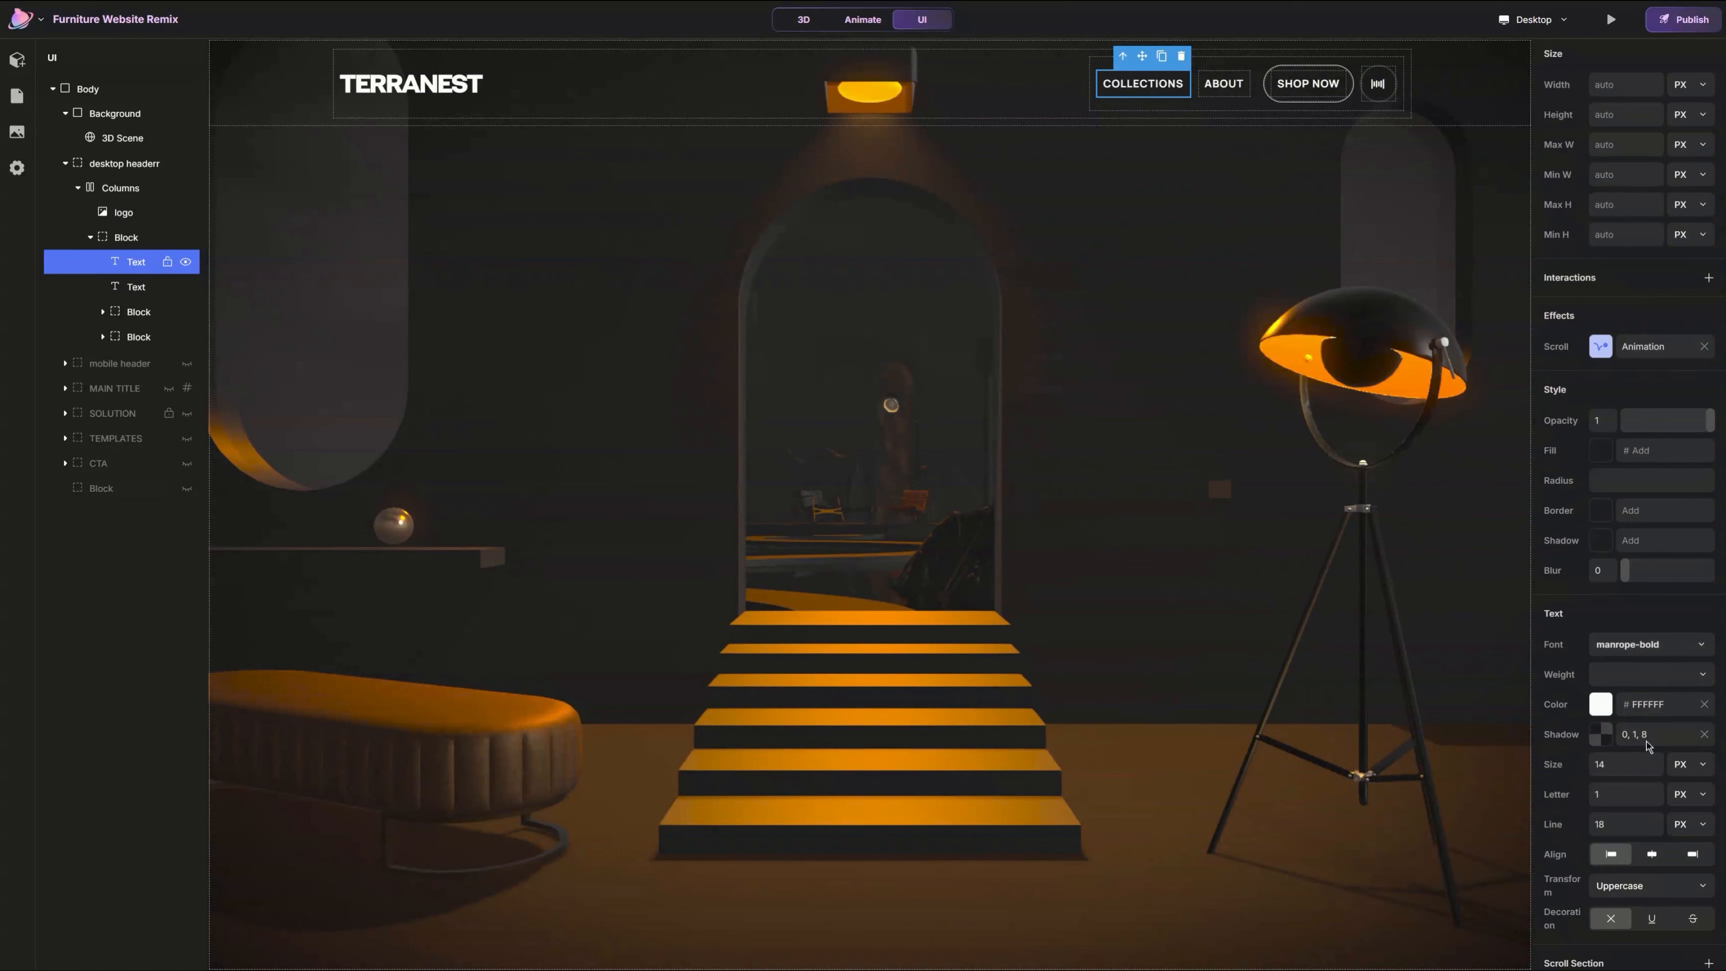
click(1630, 644)
click(1461, 680)
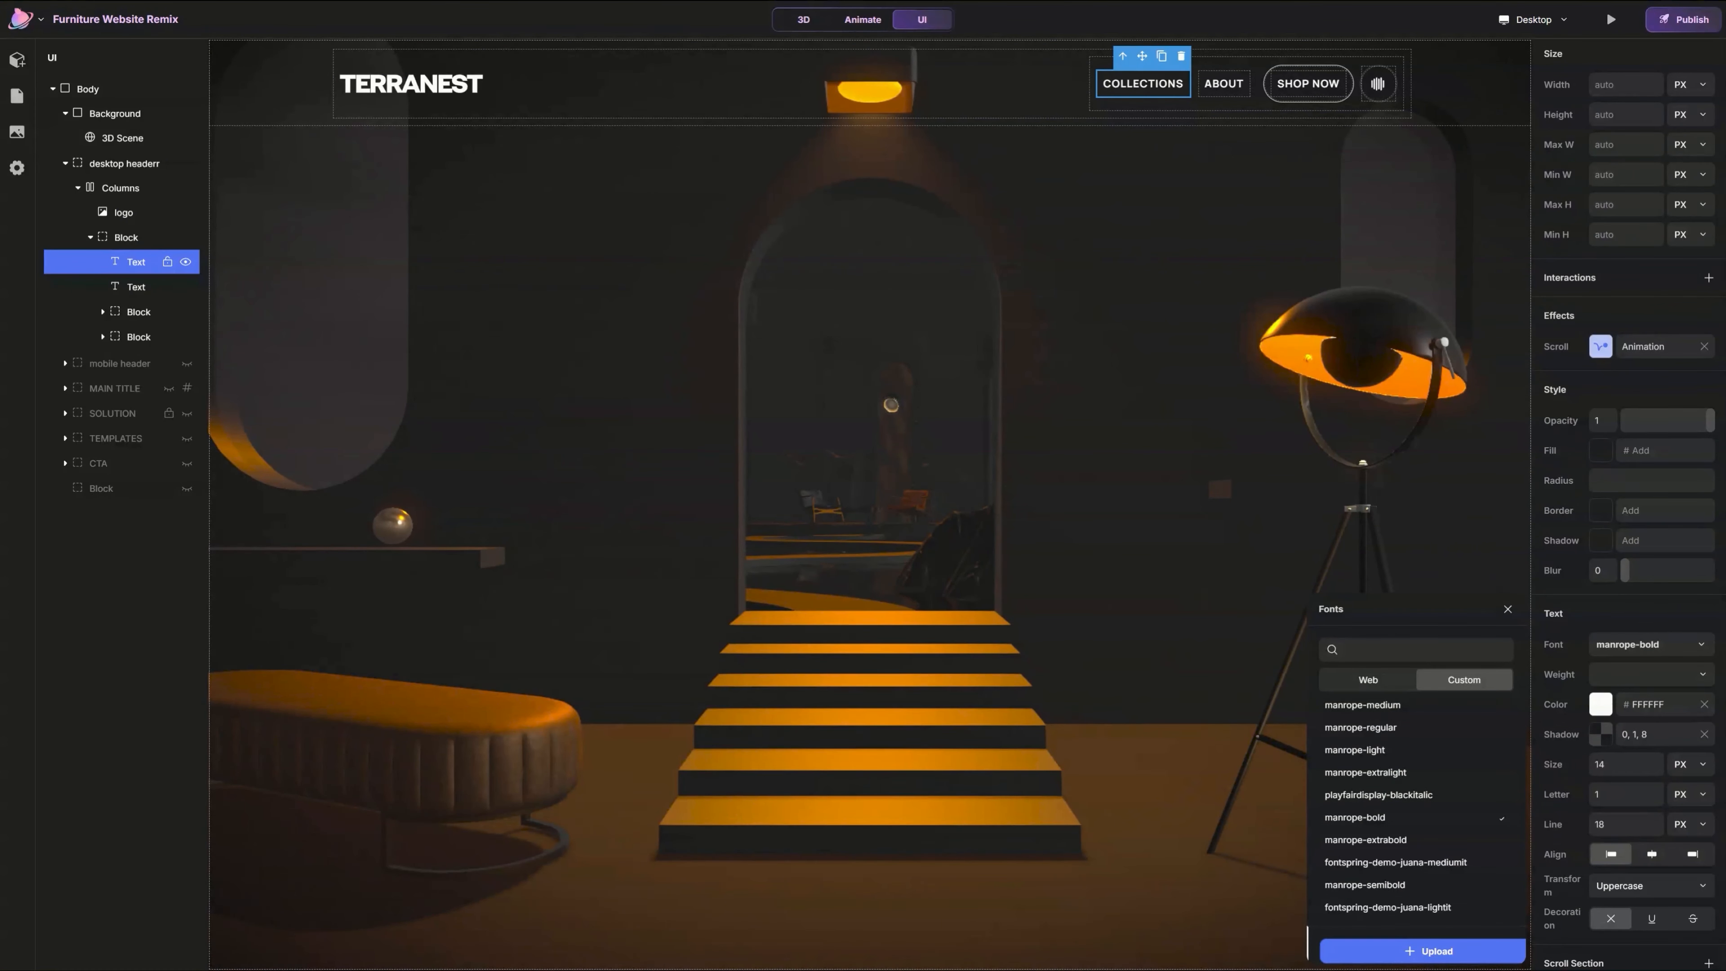
click(1390, 712)
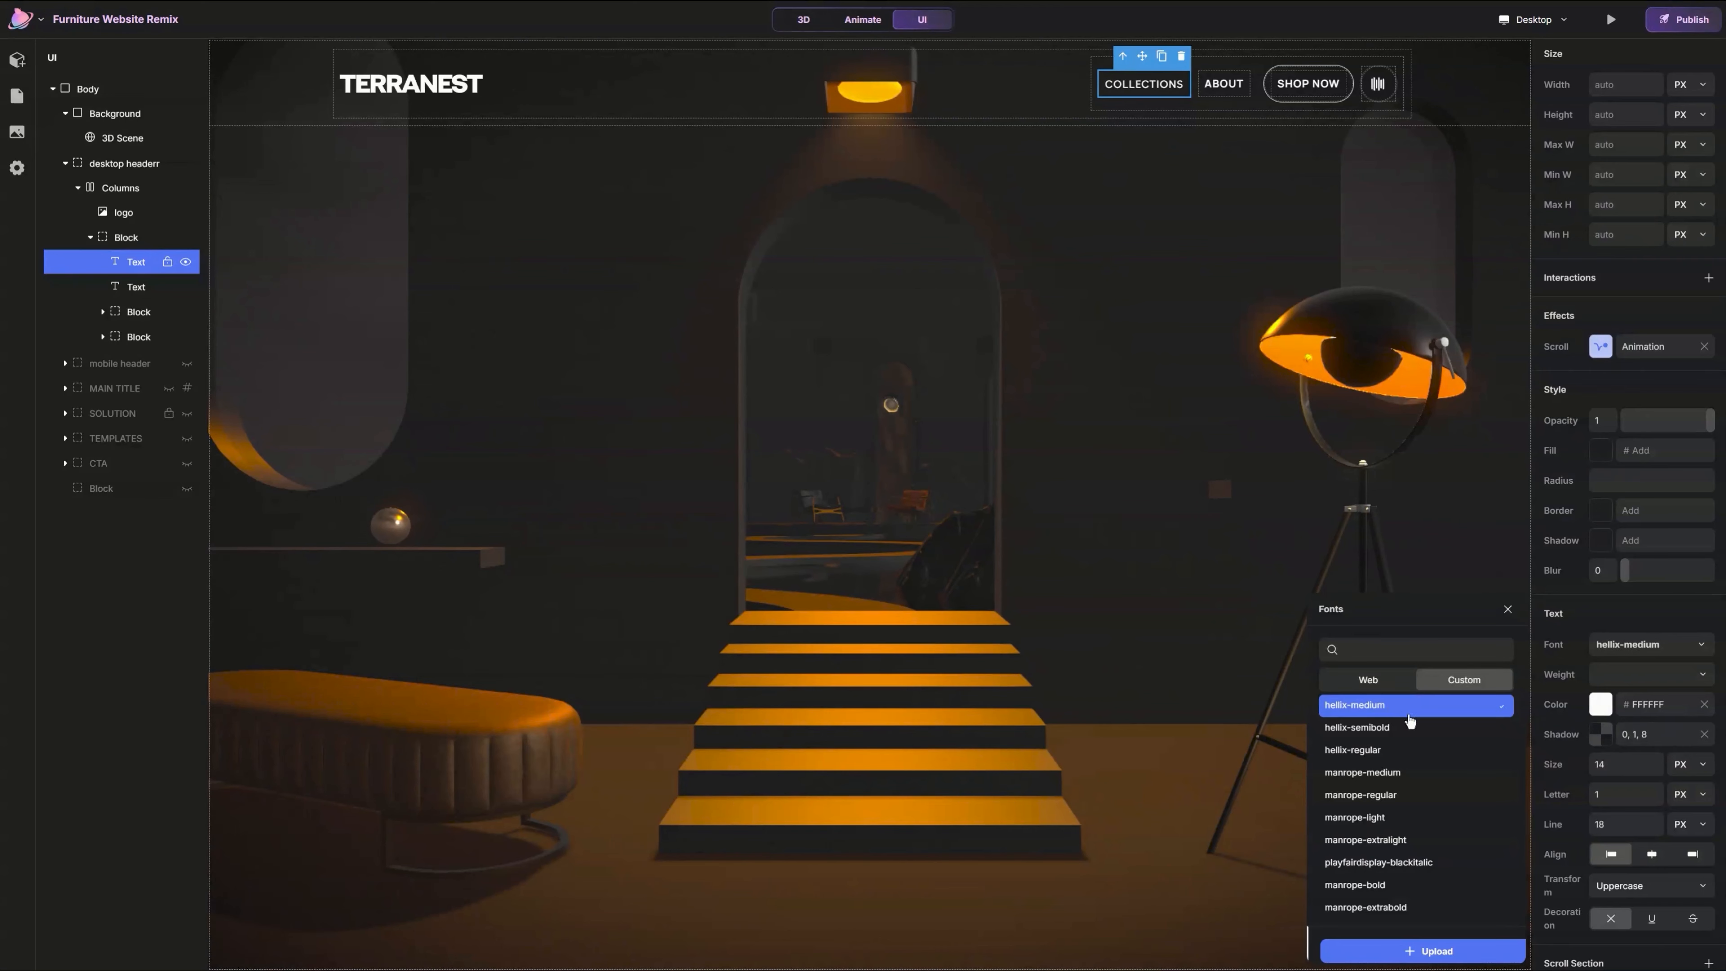
click(1221, 83)
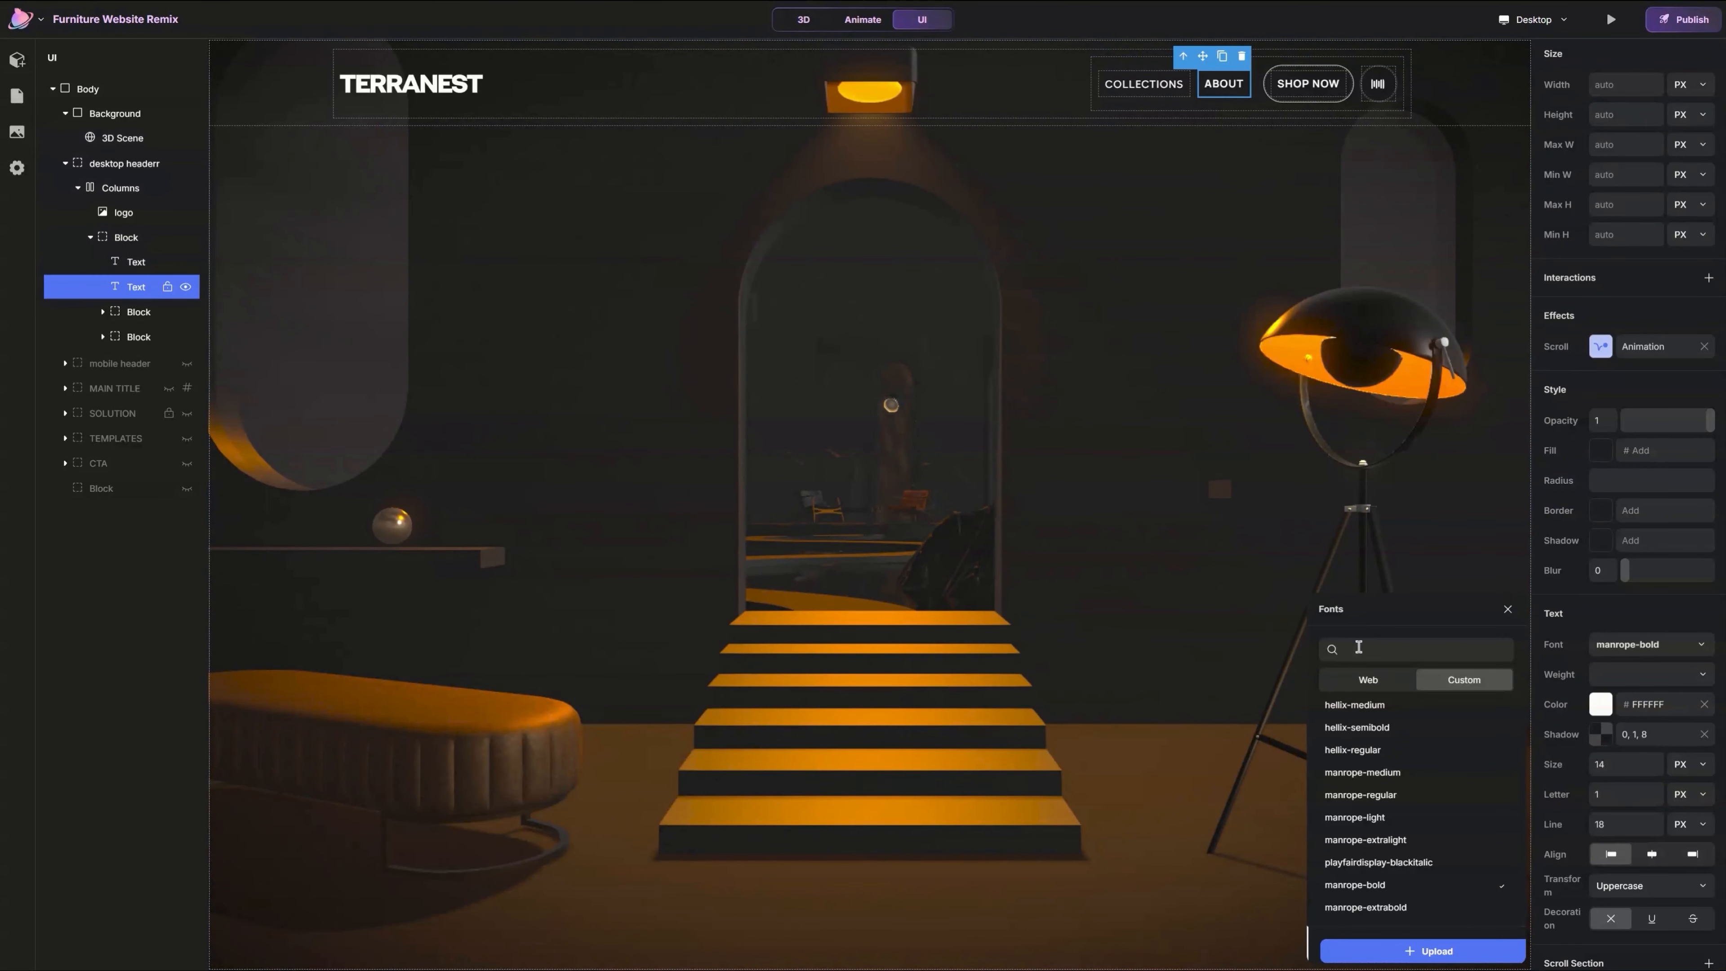
click(1363, 706)
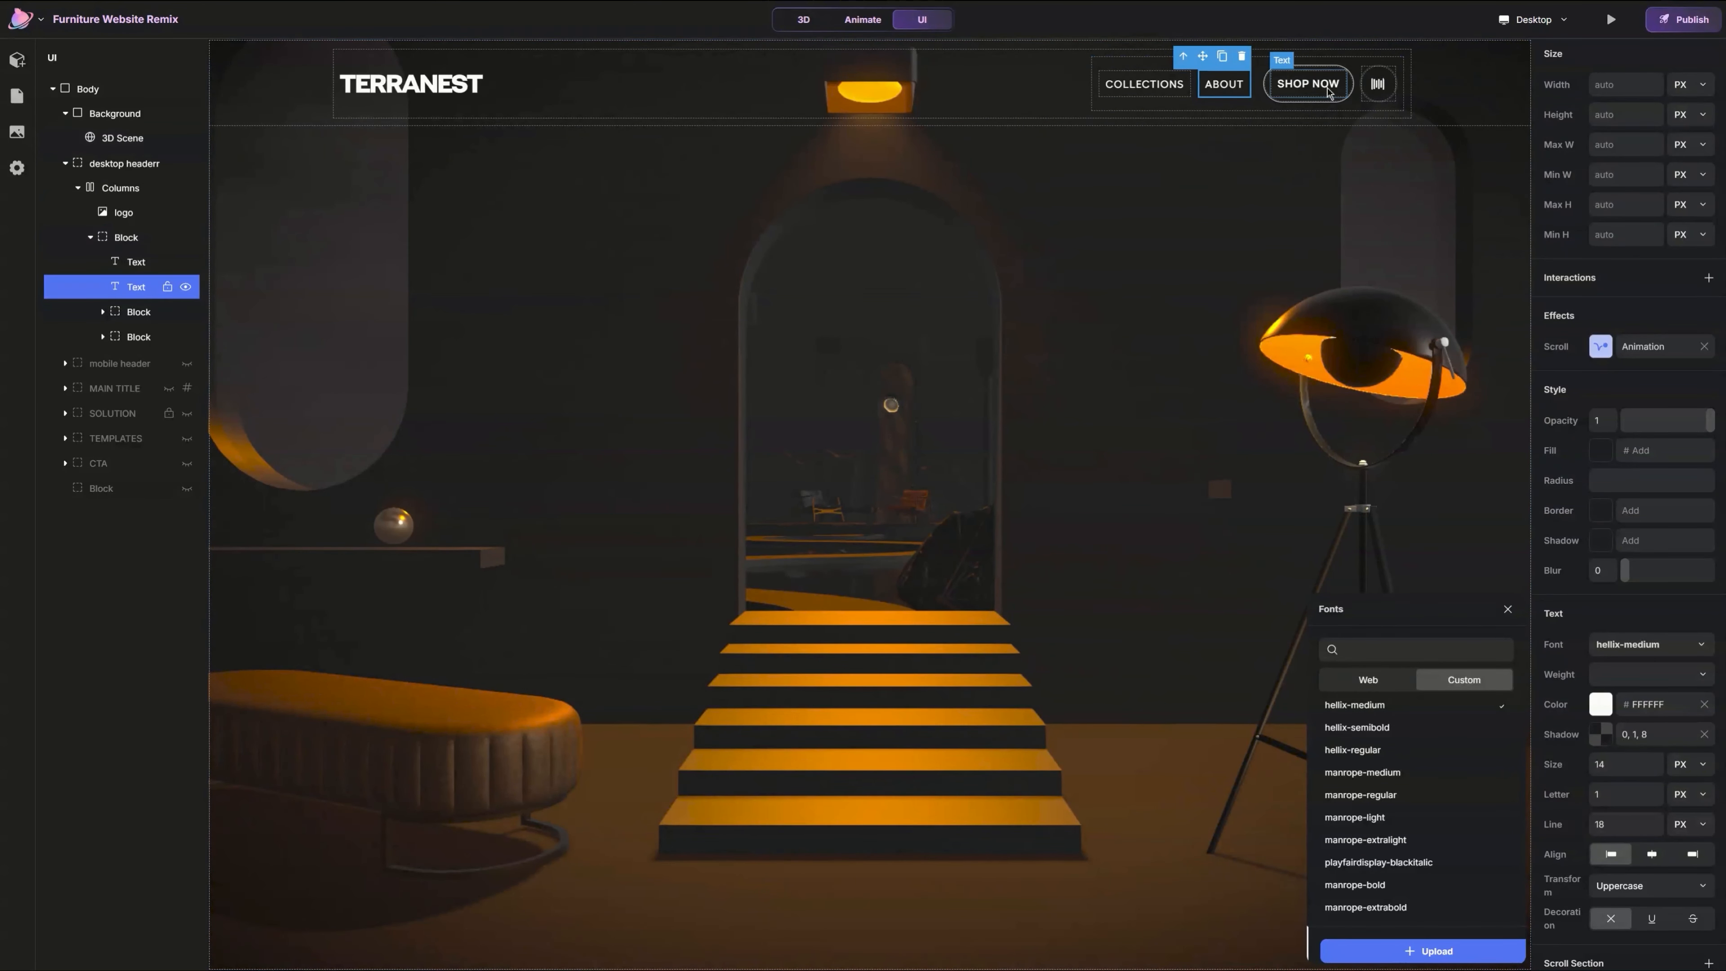
Step: Change the SHOP NOW text's font to the custom font hellix-semibold
click(1308, 83)
click(1386, 729)
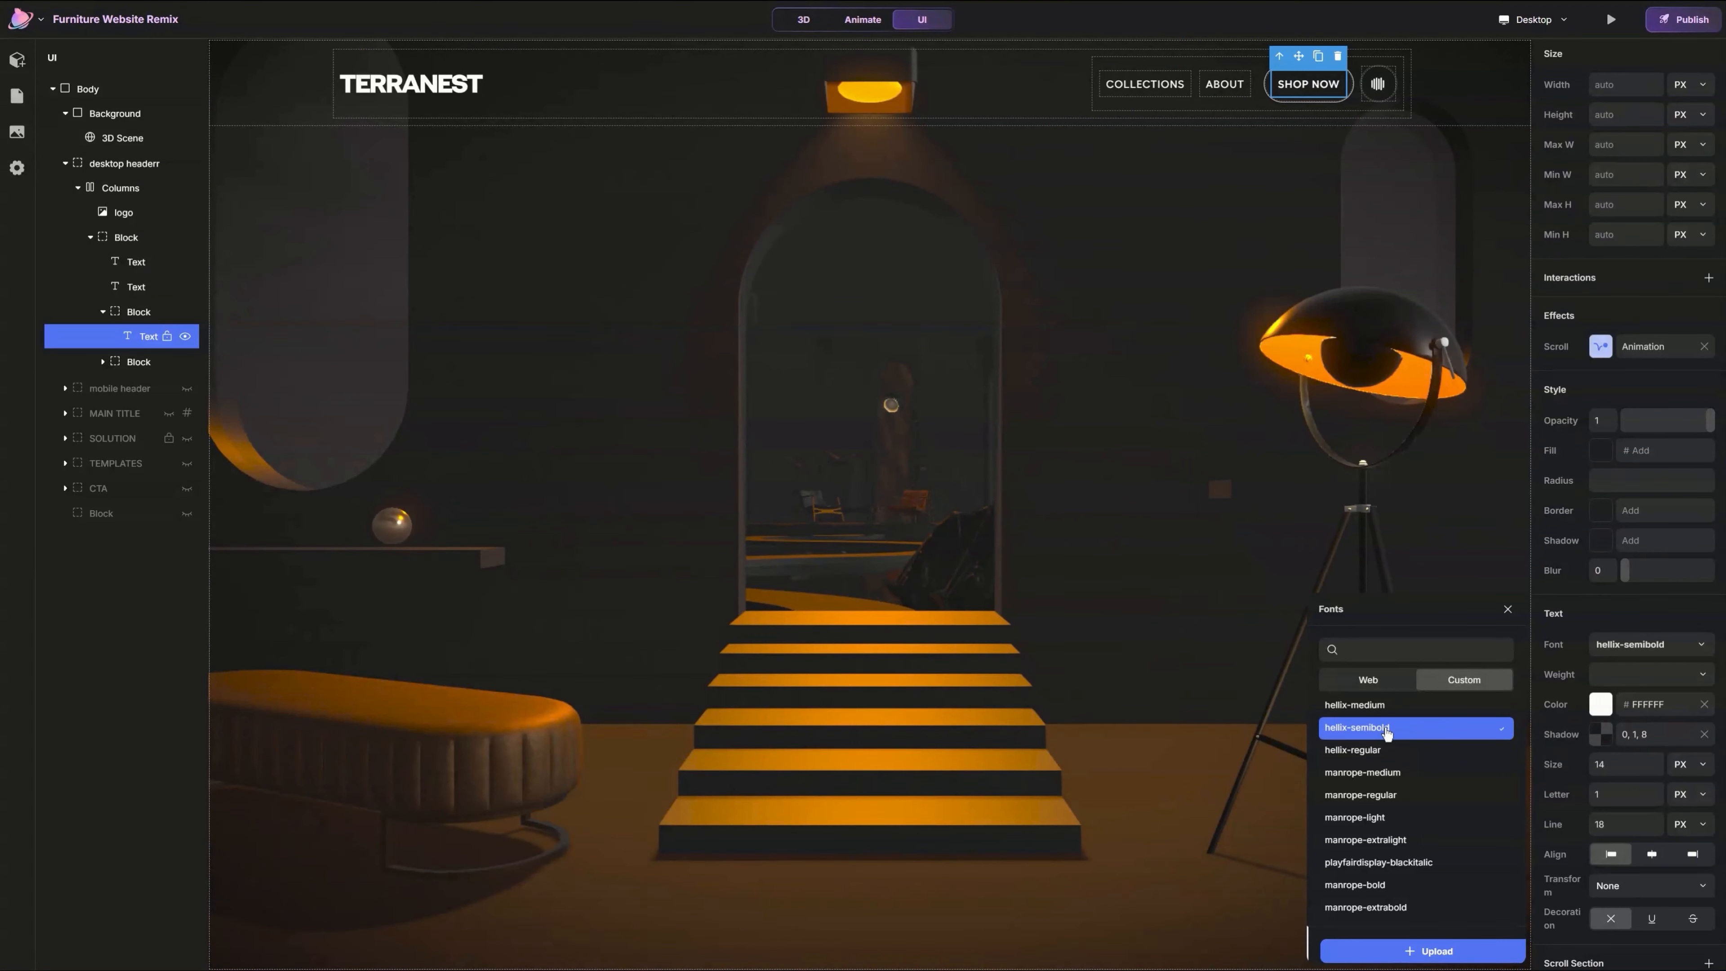
click(1508, 611)
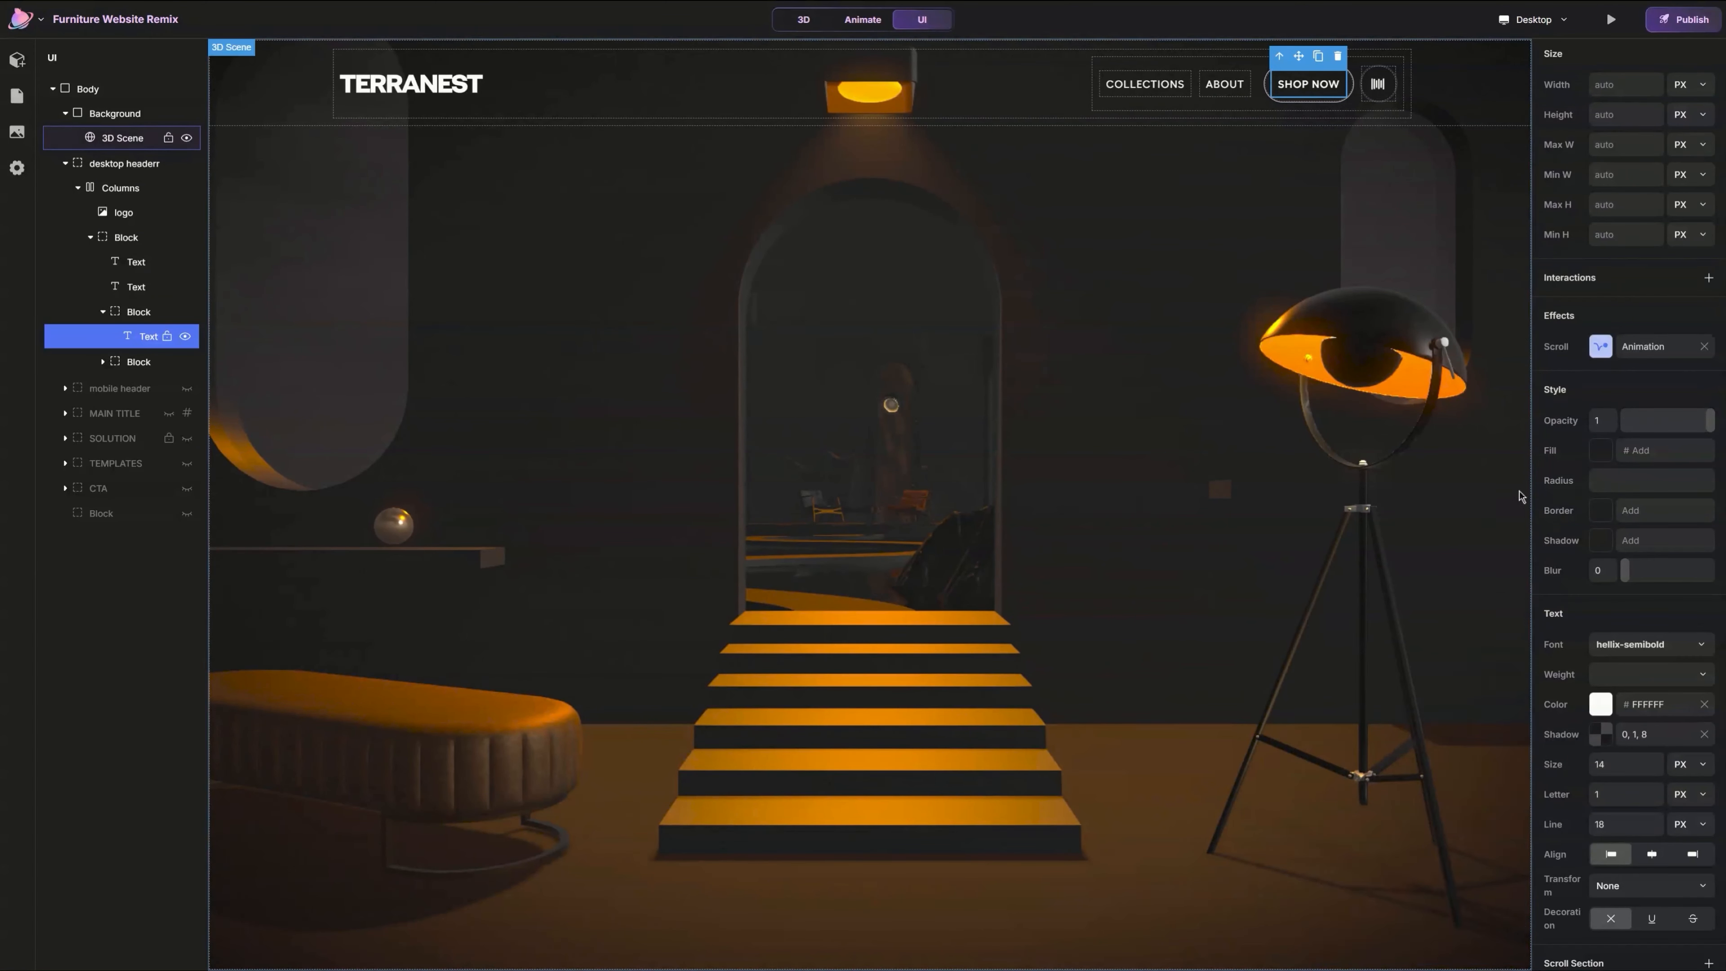
Step: Clear the SHOP NOW text's top and bottom padding and set its surrounding block's minimum height to 40 px
scroll(1651, 218, up, 5)
click(1273, 91)
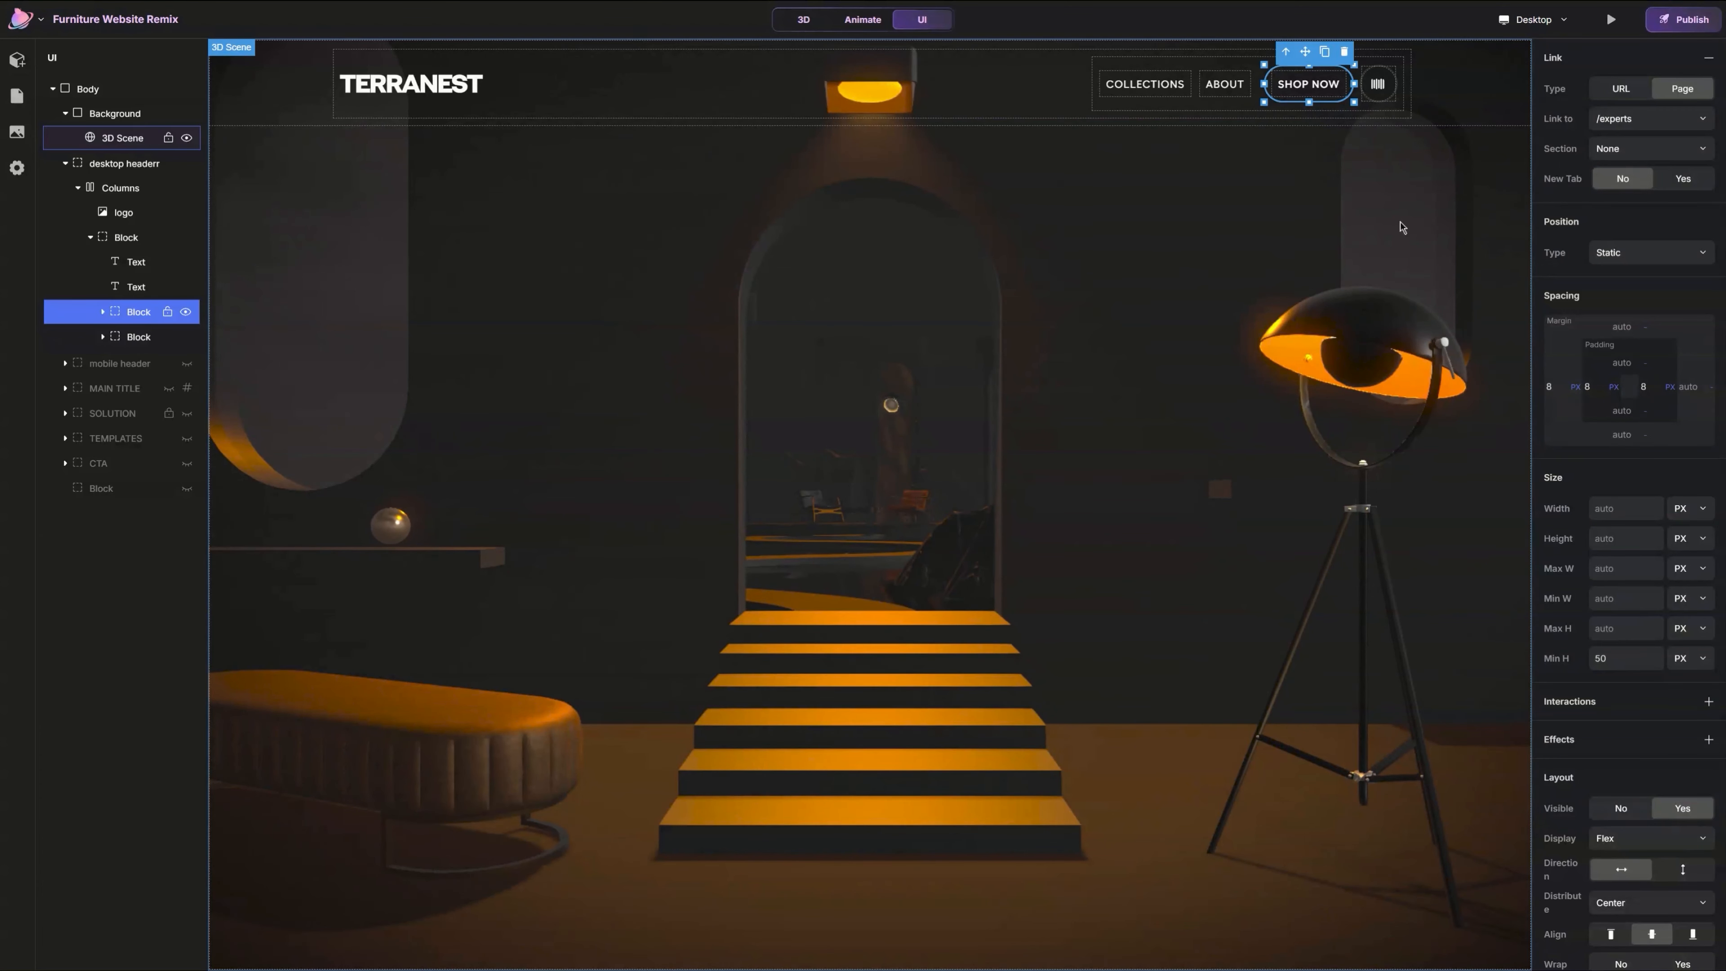
click(1308, 96)
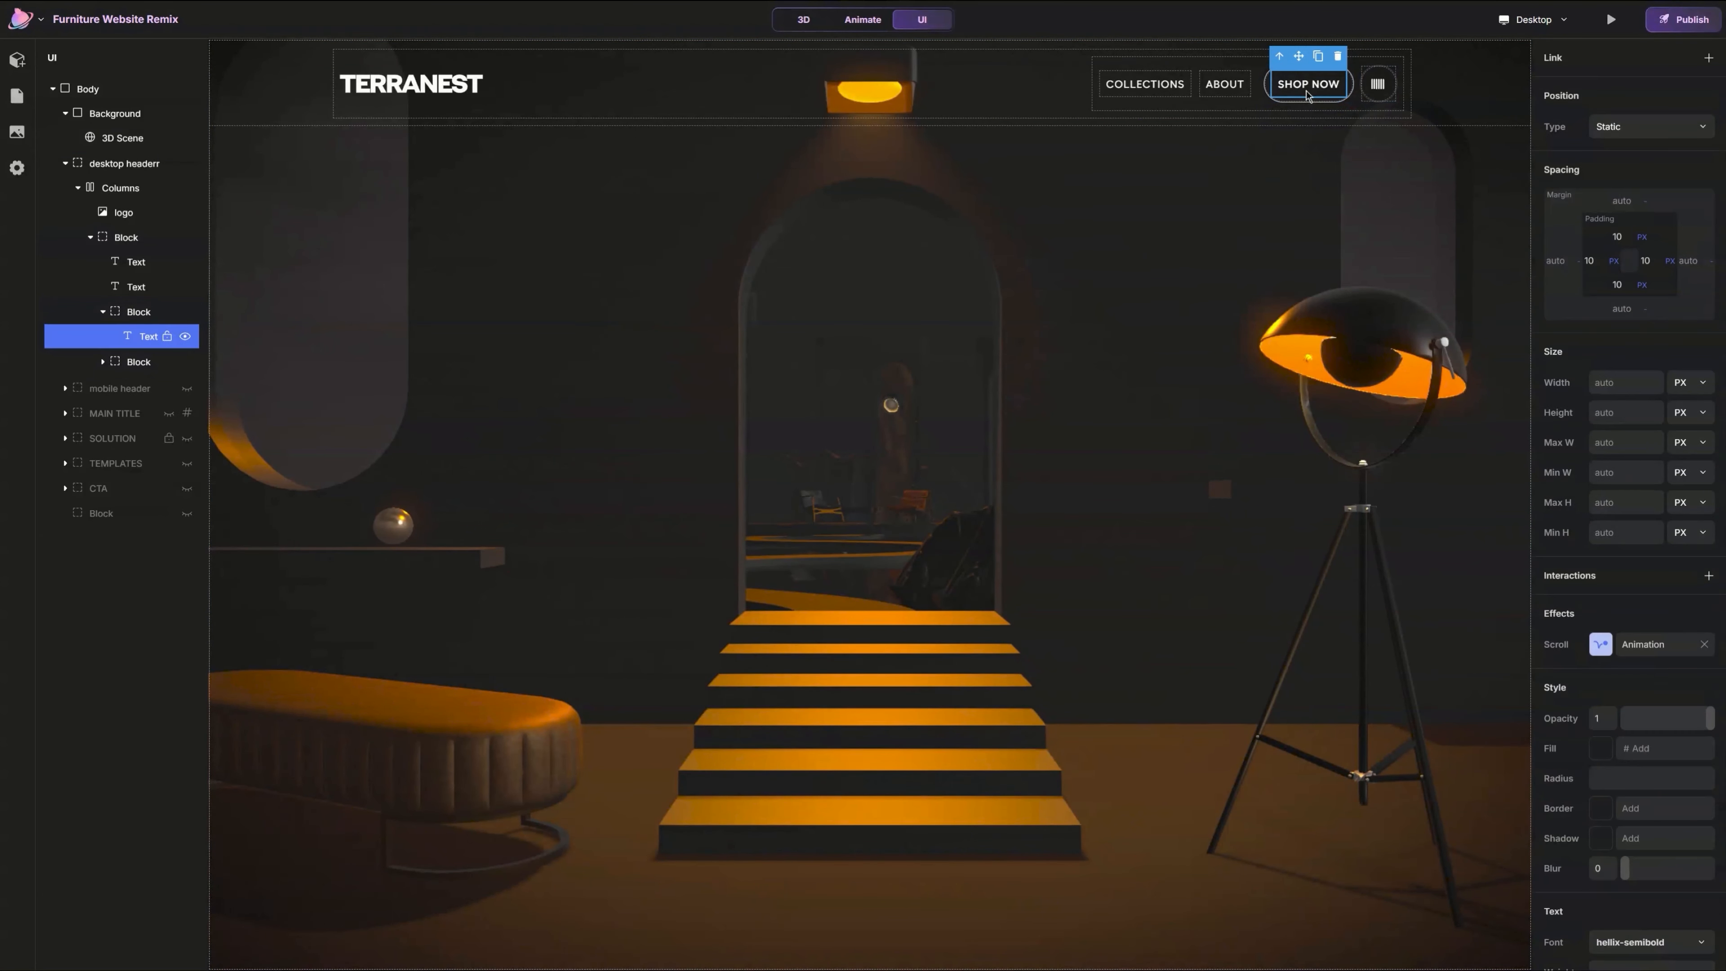
click(1619, 237)
key(BackSpace)
click(1630, 287)
key(BackSpace)
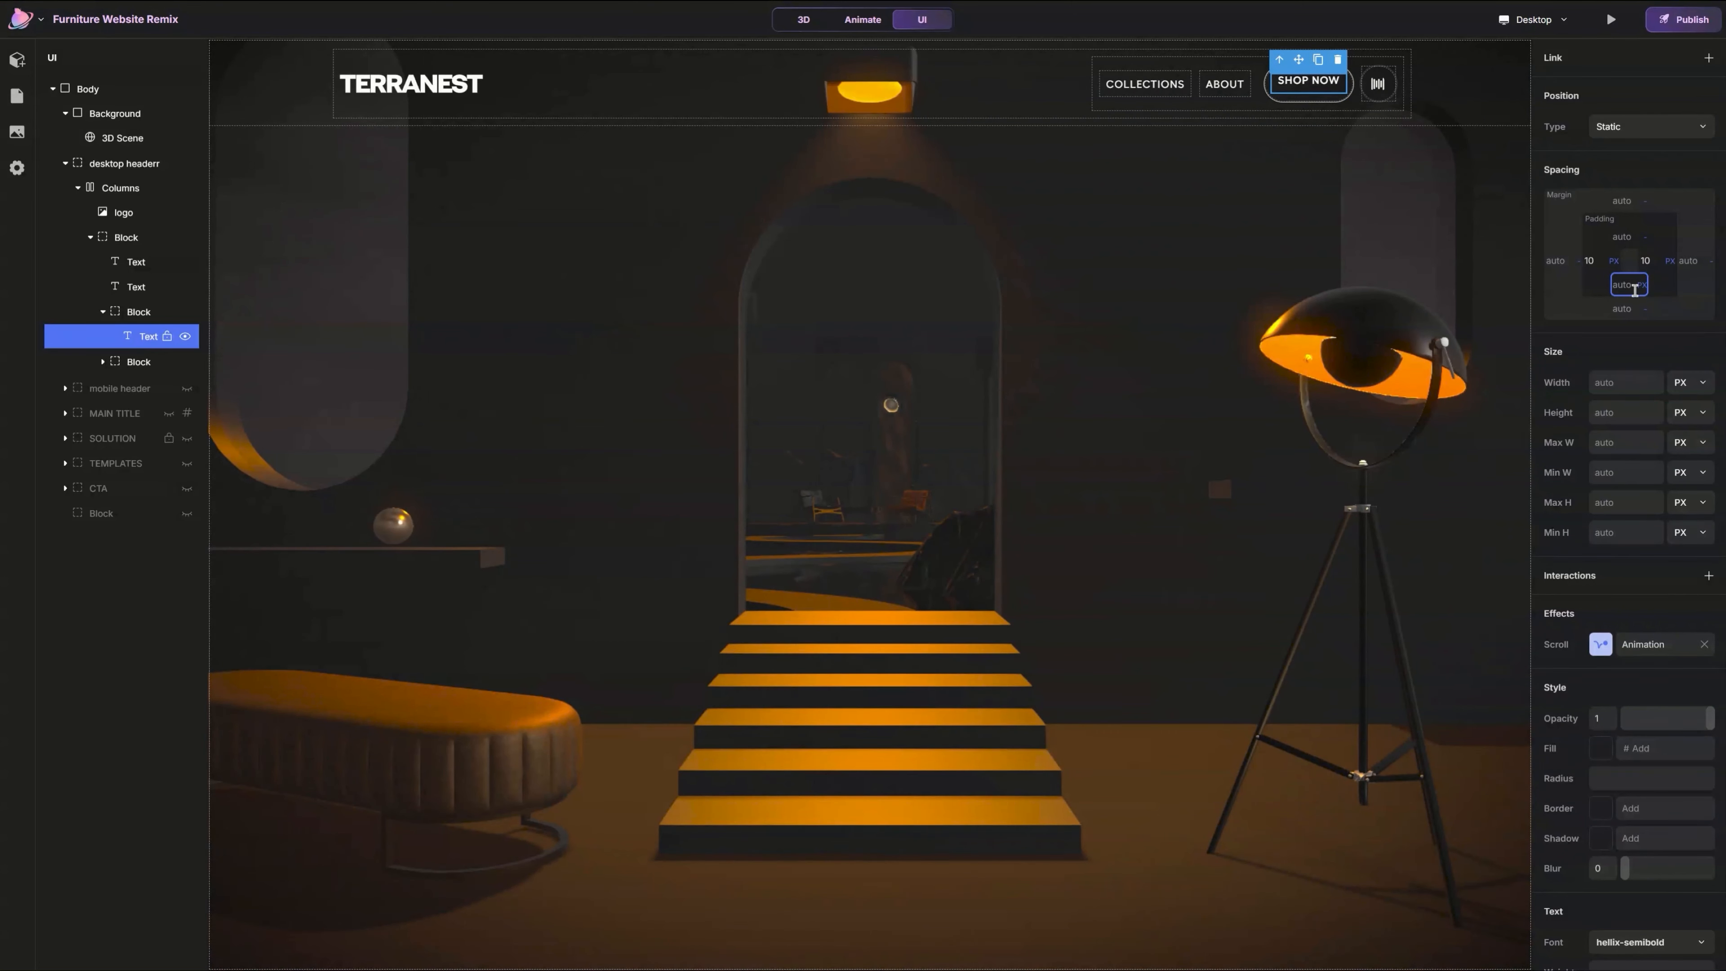
key(Return)
click(1331, 97)
click(1623, 658)
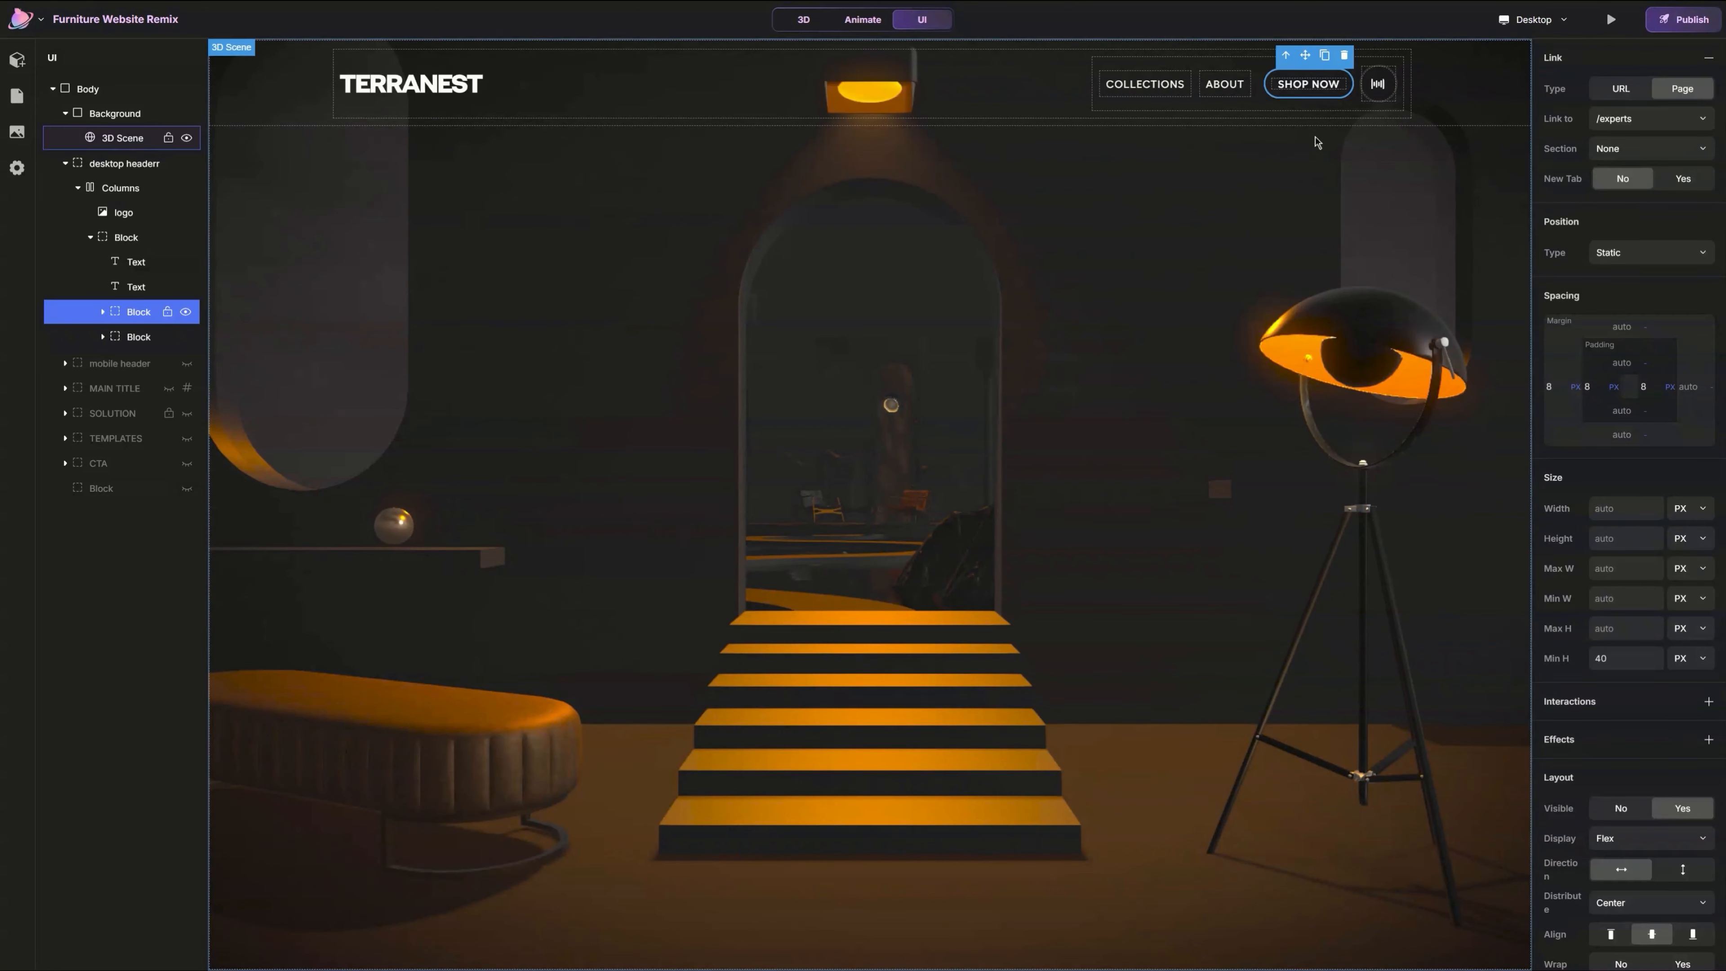
click(1333, 115)
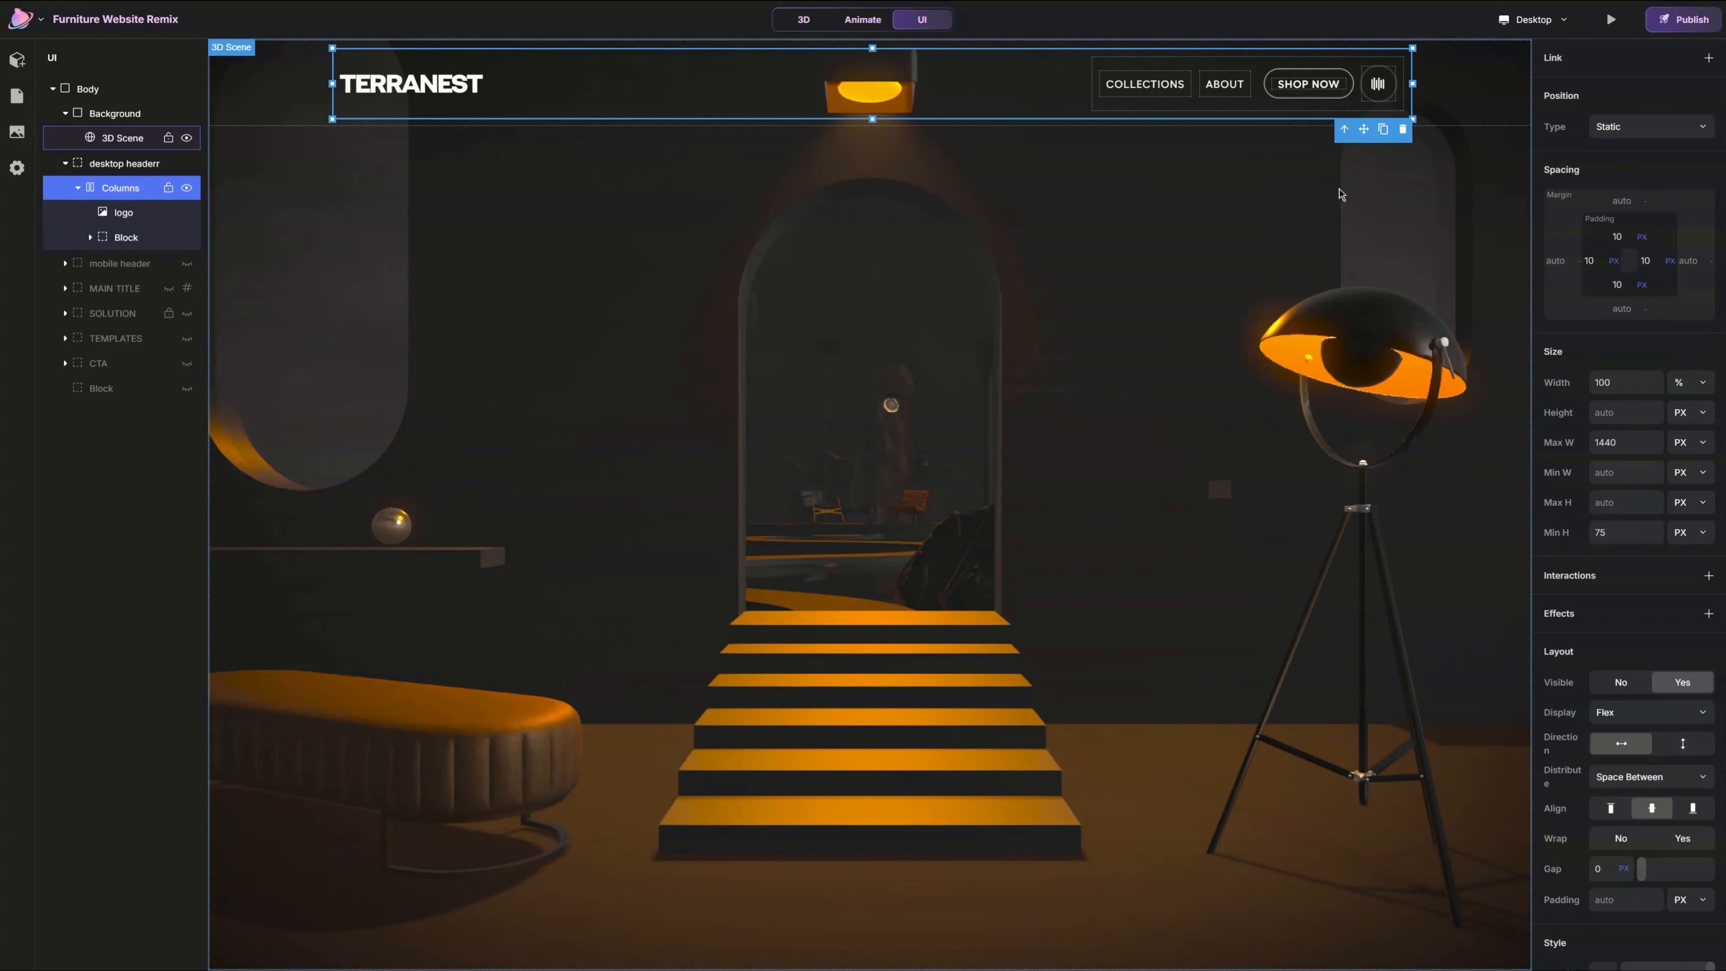
Step: Replace the header audio element's play icon with audio.png and its pause icon with the animation GIF asset
click(1391, 98)
scroll(1633, 471, down, 3)
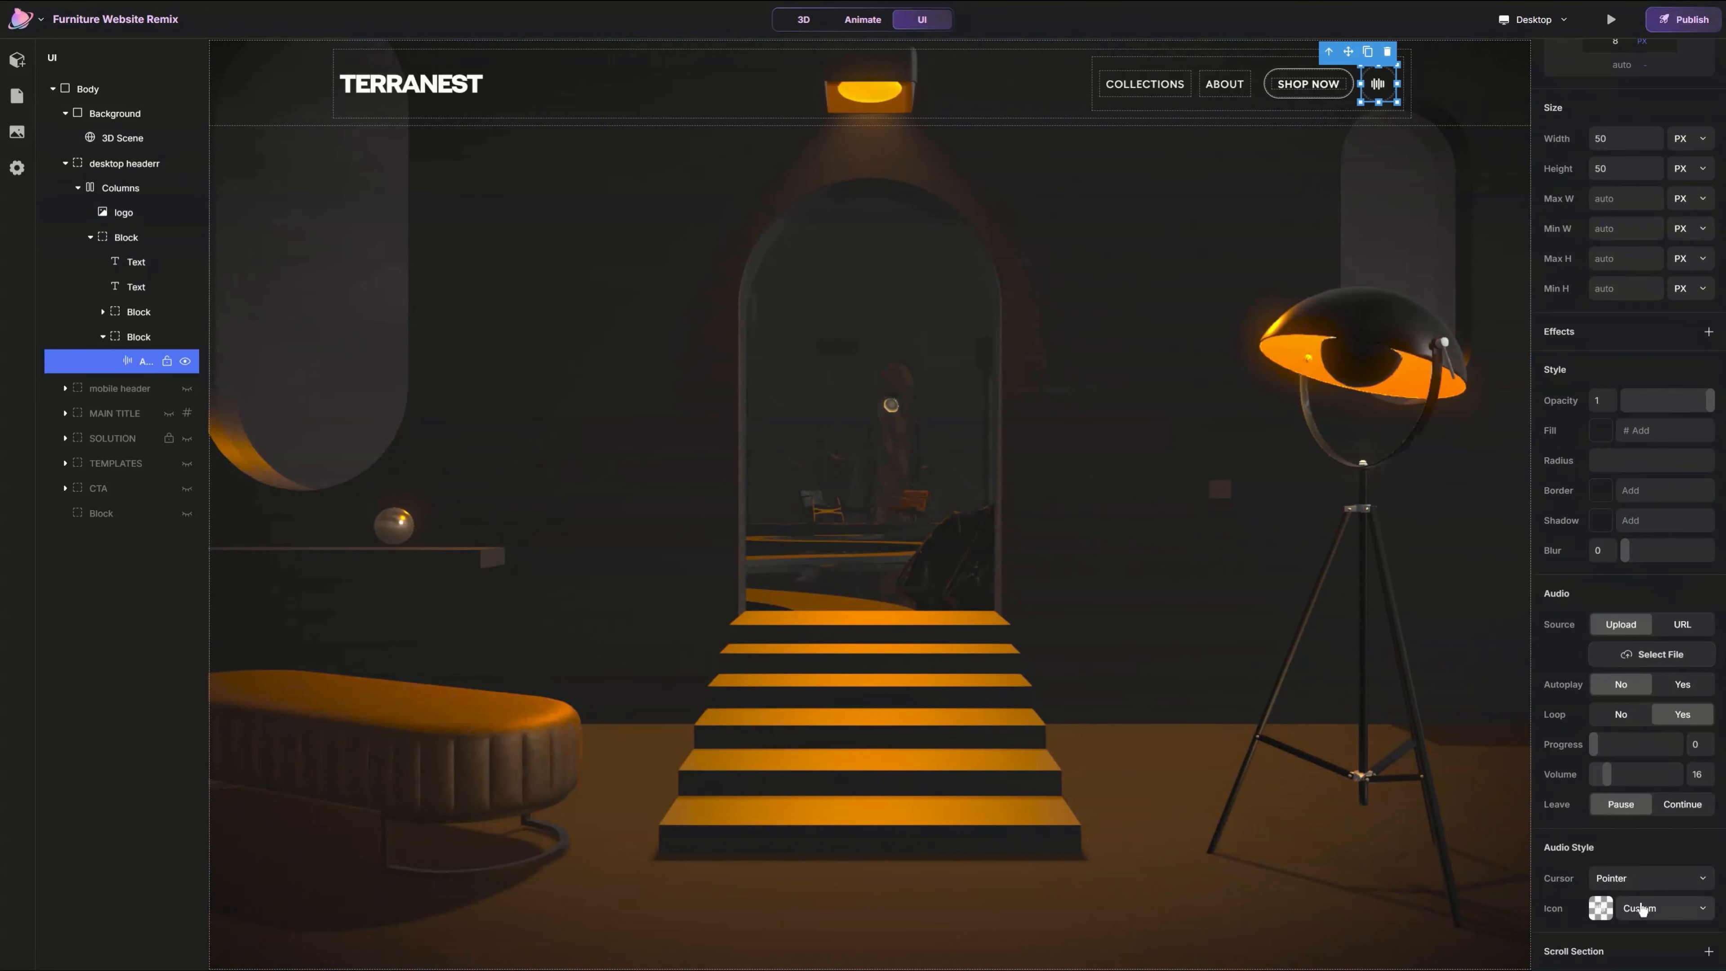
click(1605, 910)
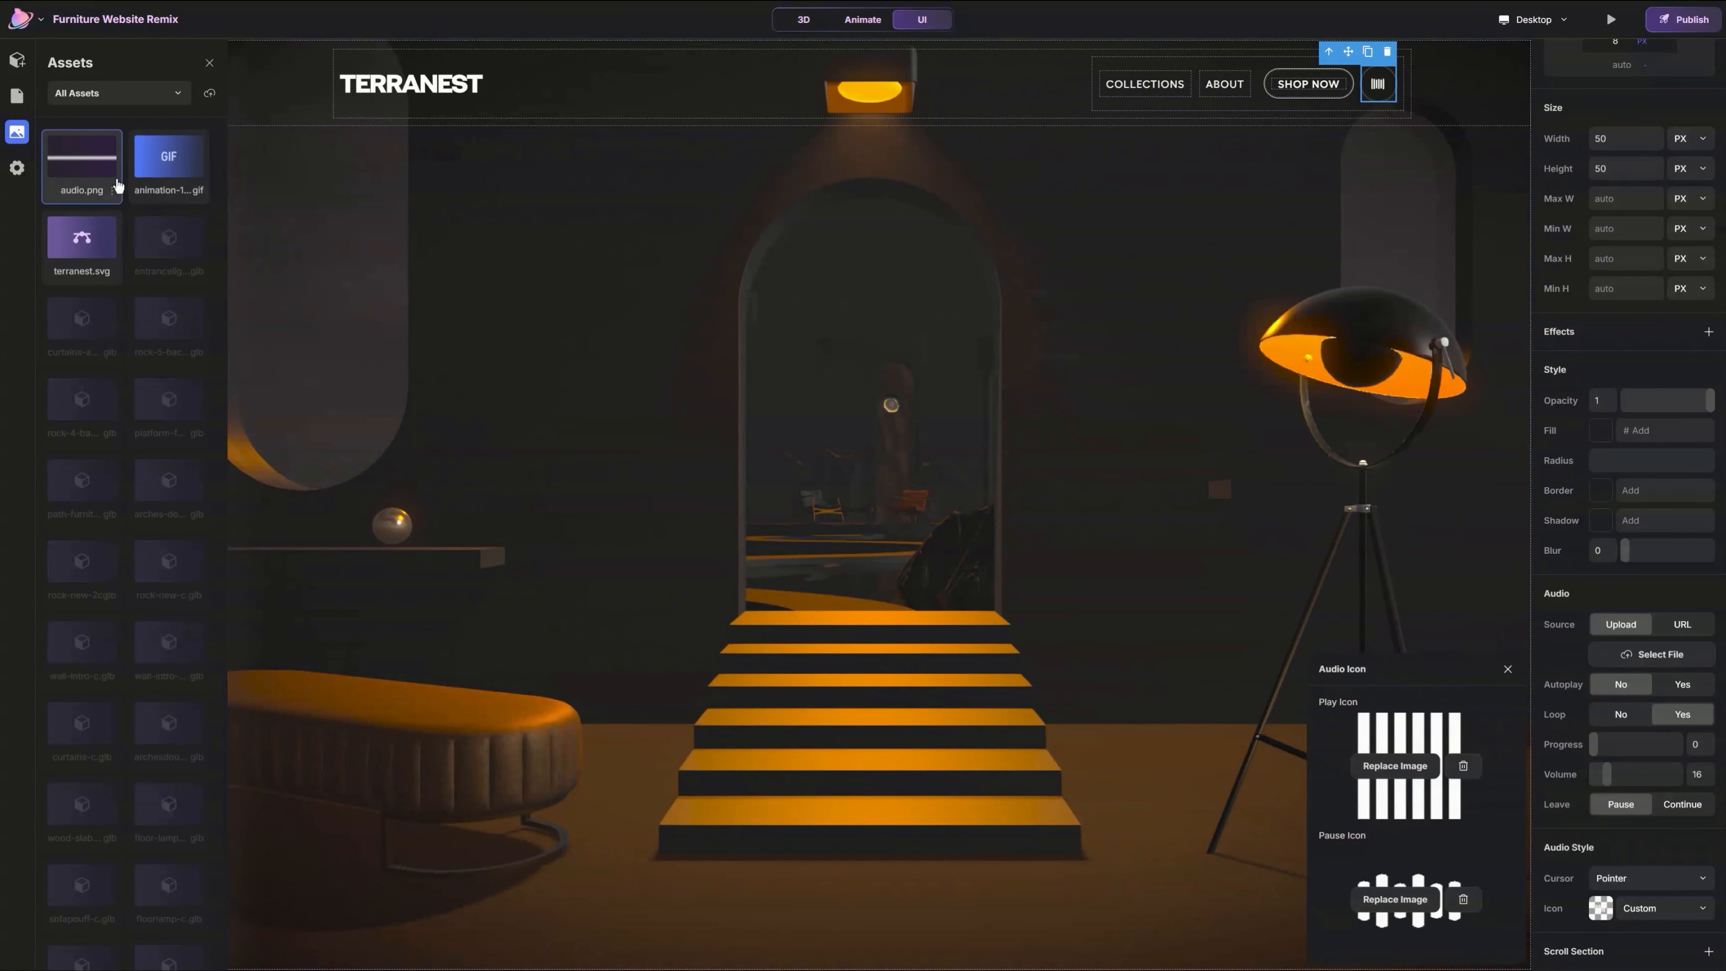
click(93, 185)
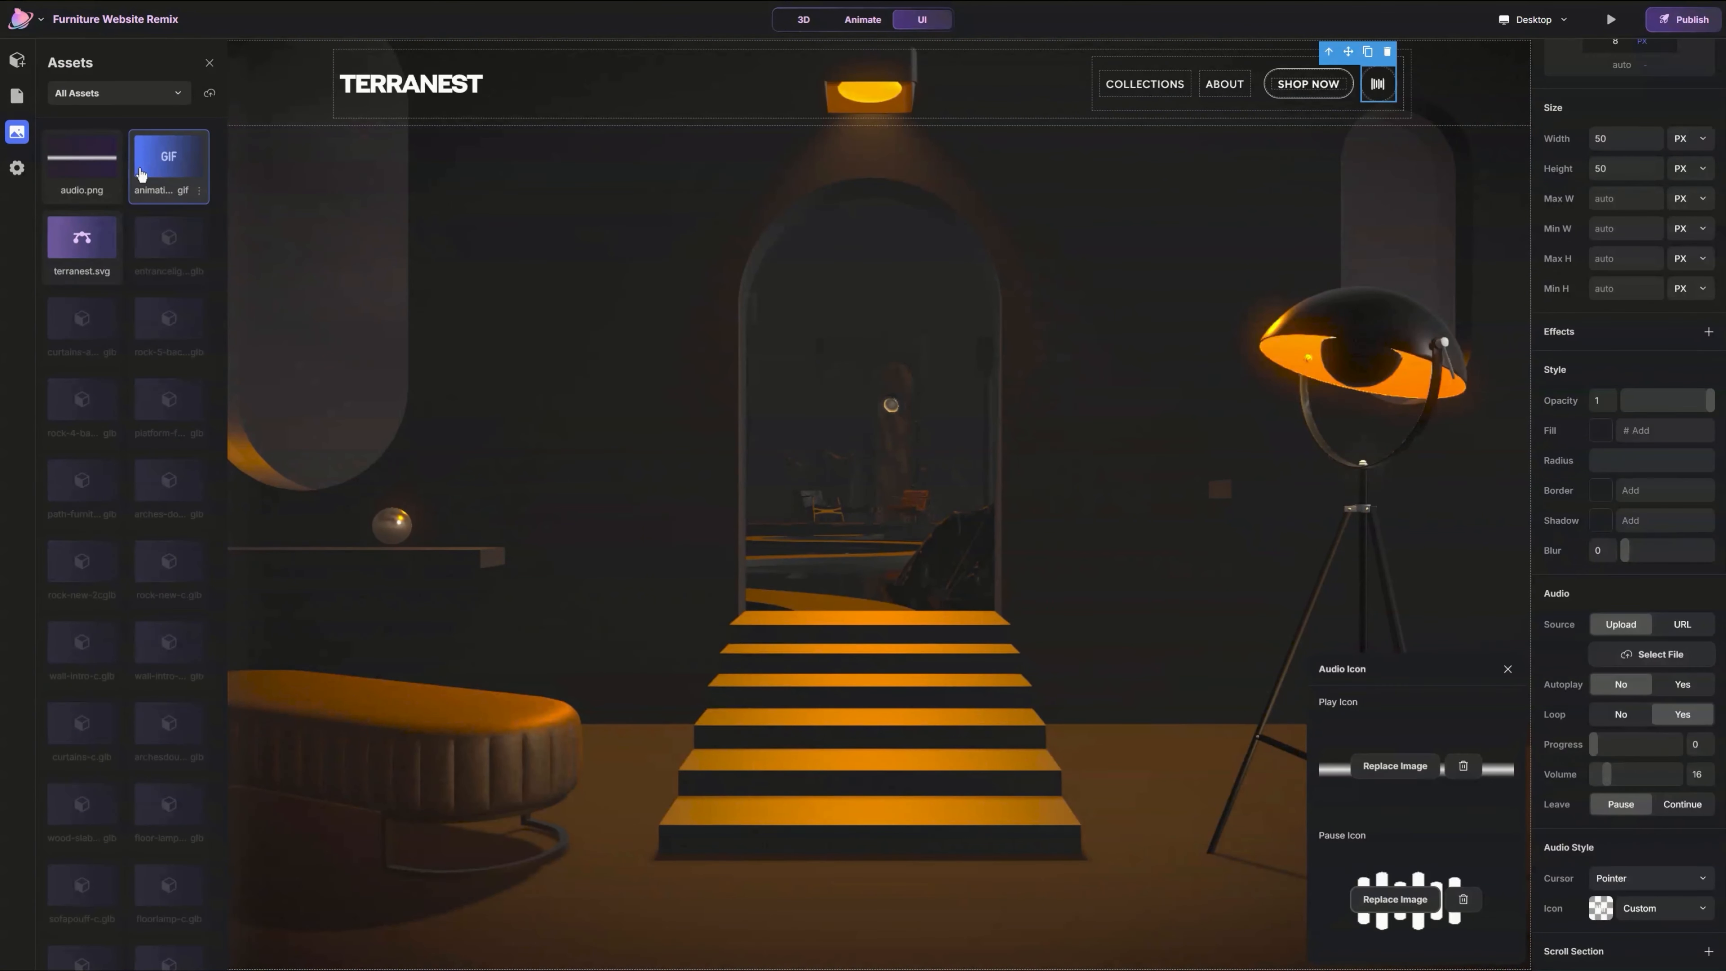
click(150, 175)
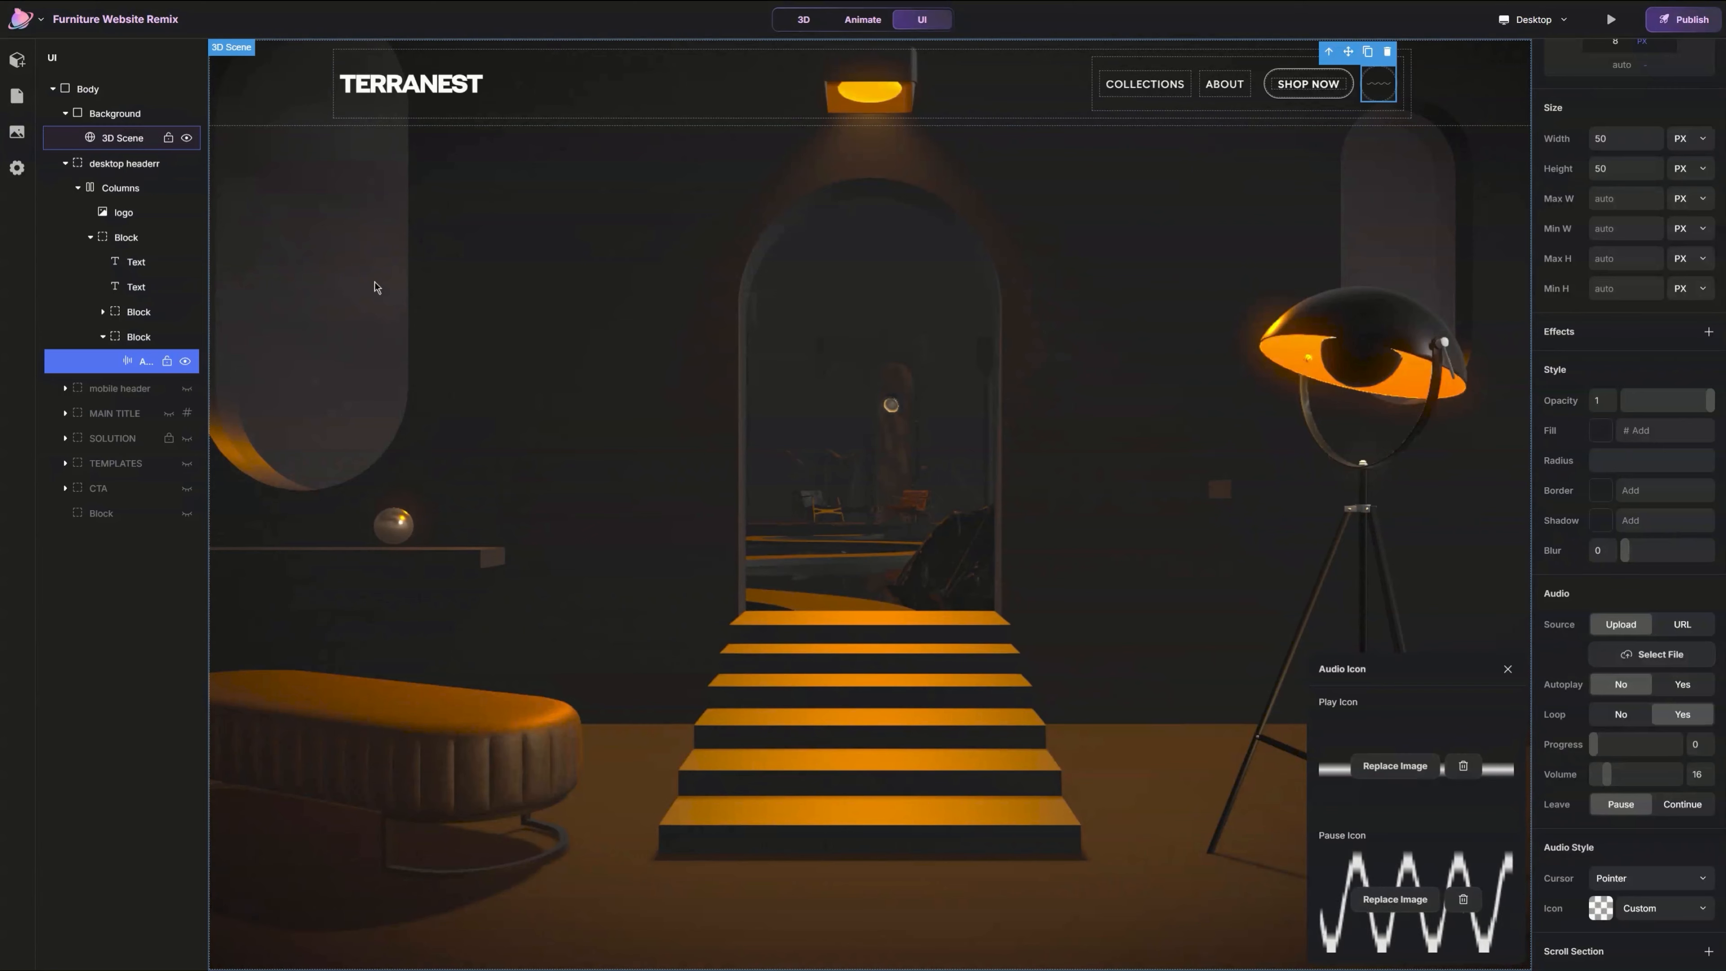
click(1507, 669)
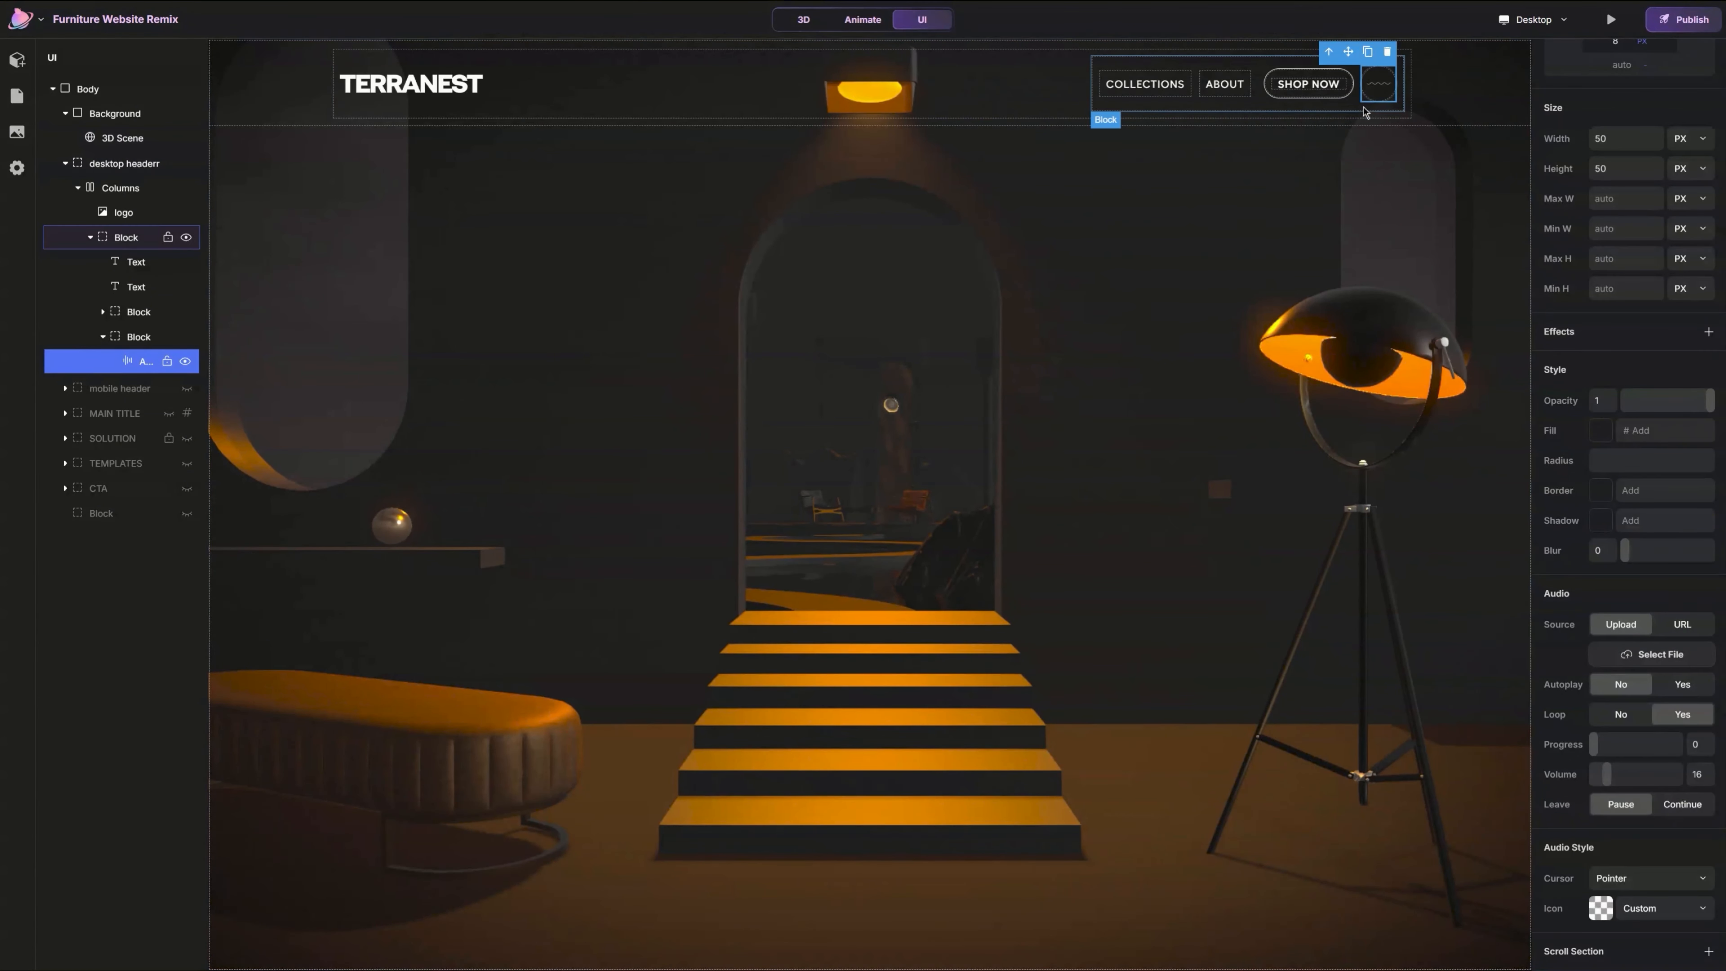
Step: Set the width and height of the header's audio element and its enclosing block to 40 px
scroll(1625, 327, up, 3)
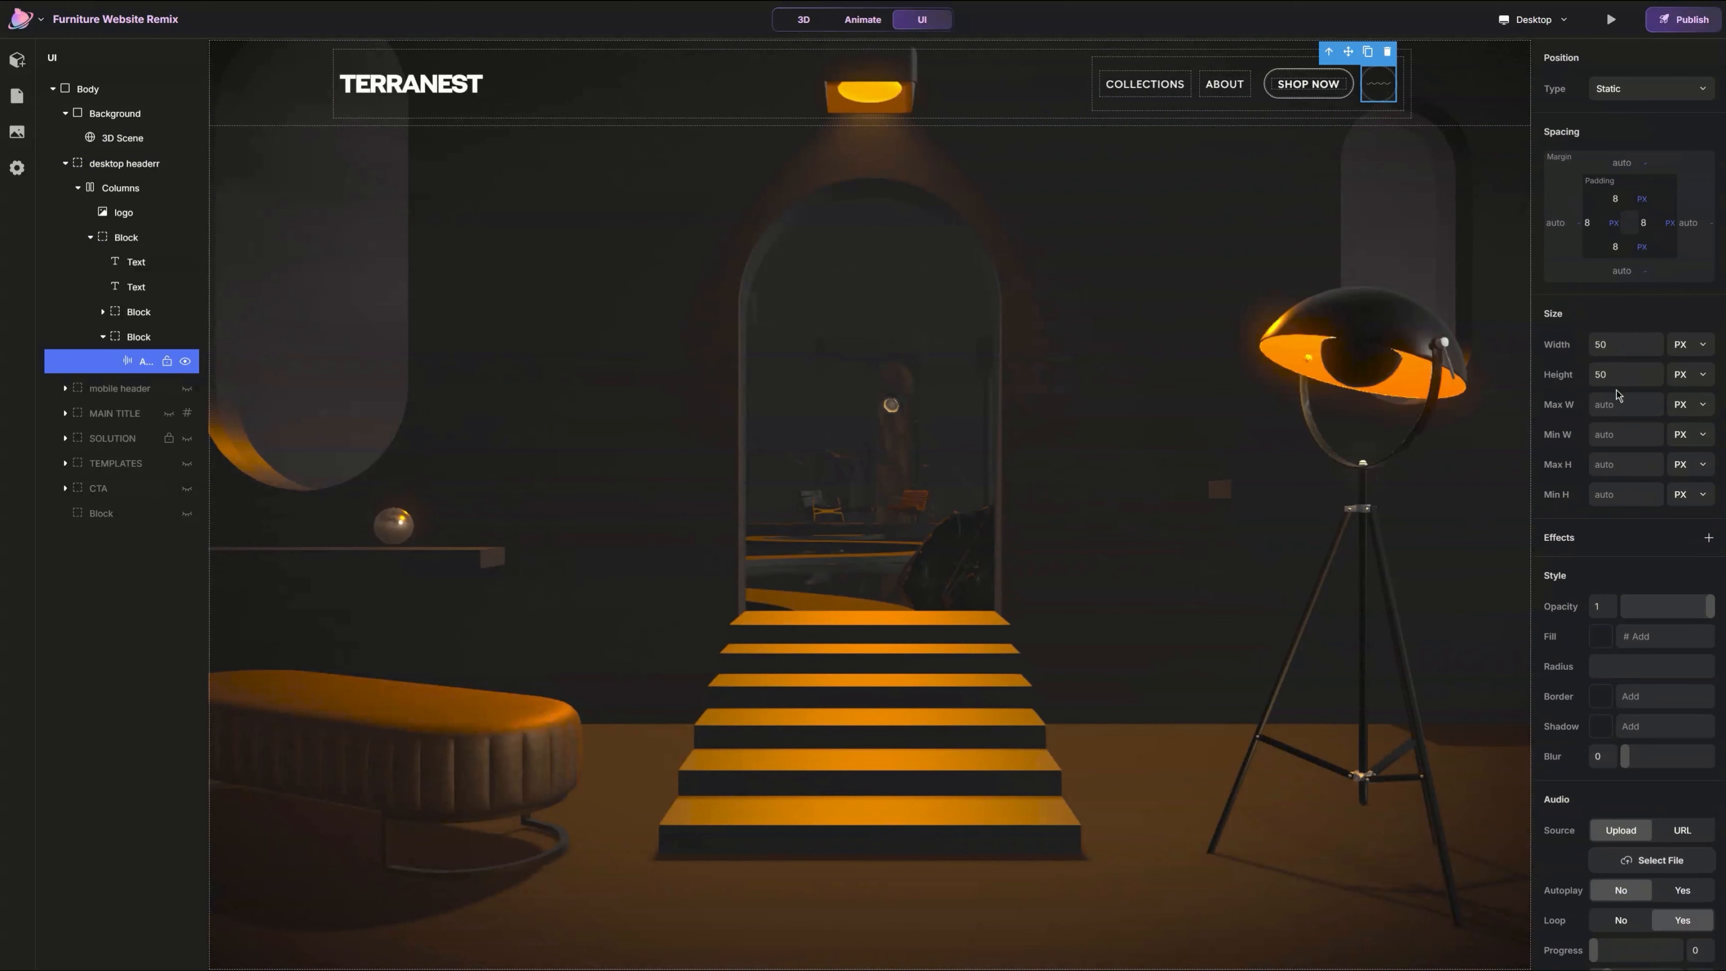
click(1623, 375)
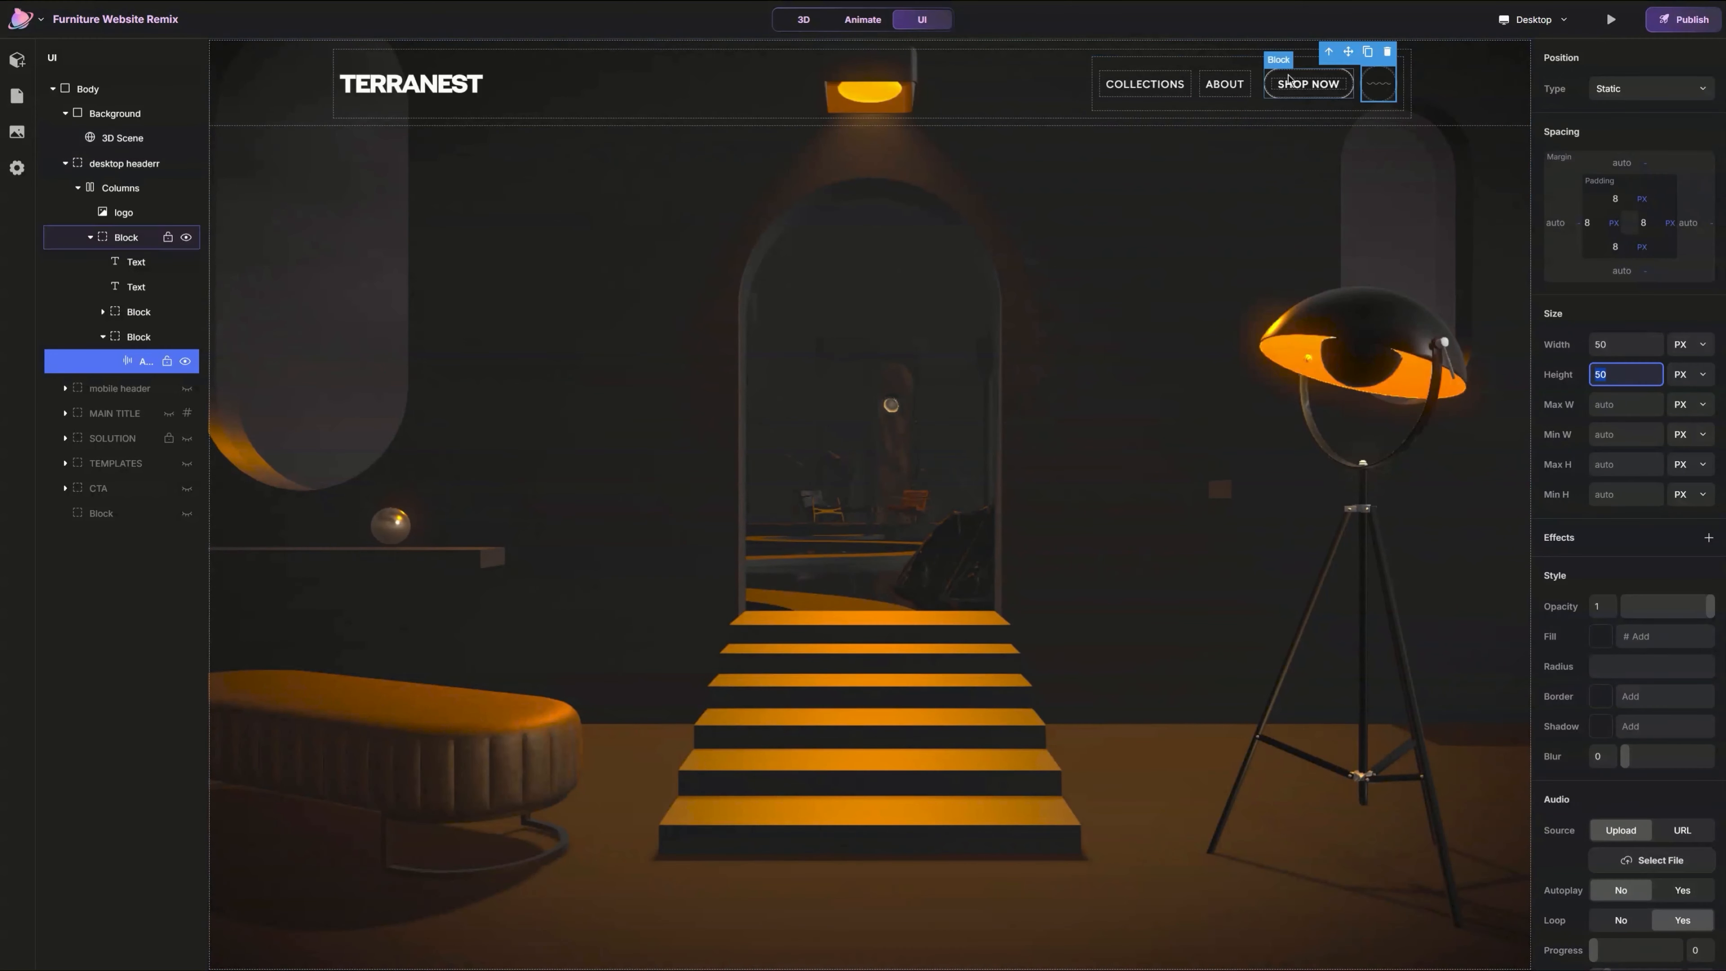
click(1333, 86)
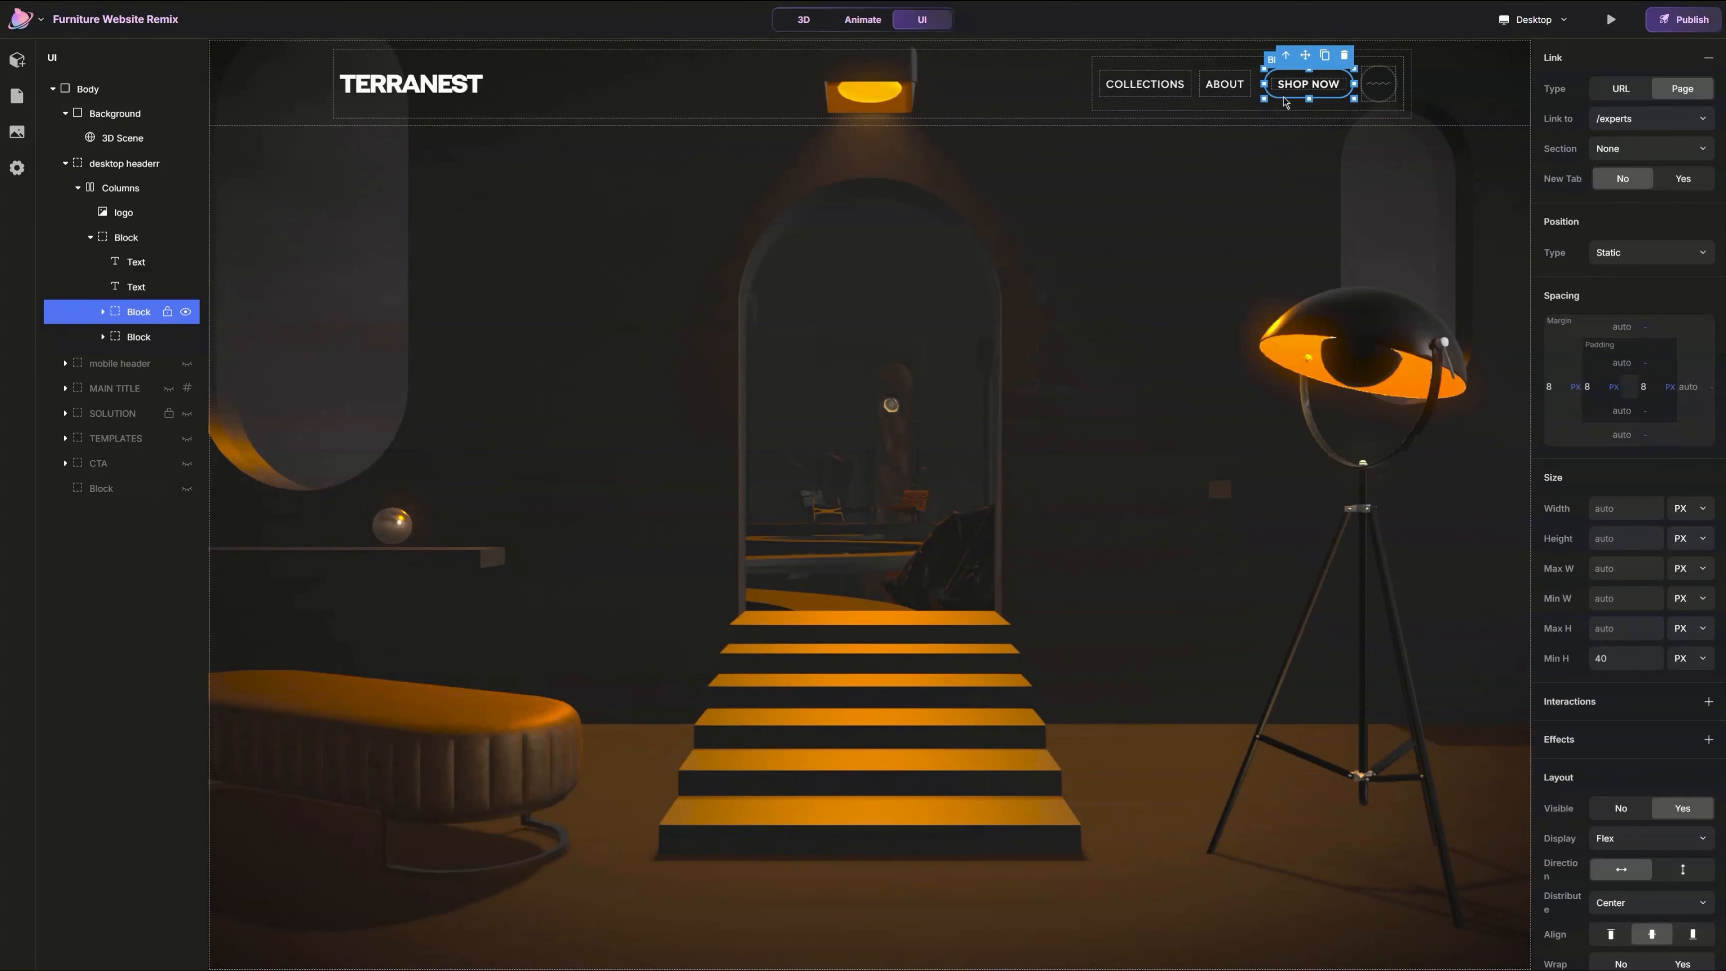
click(1374, 94)
click(1646, 380)
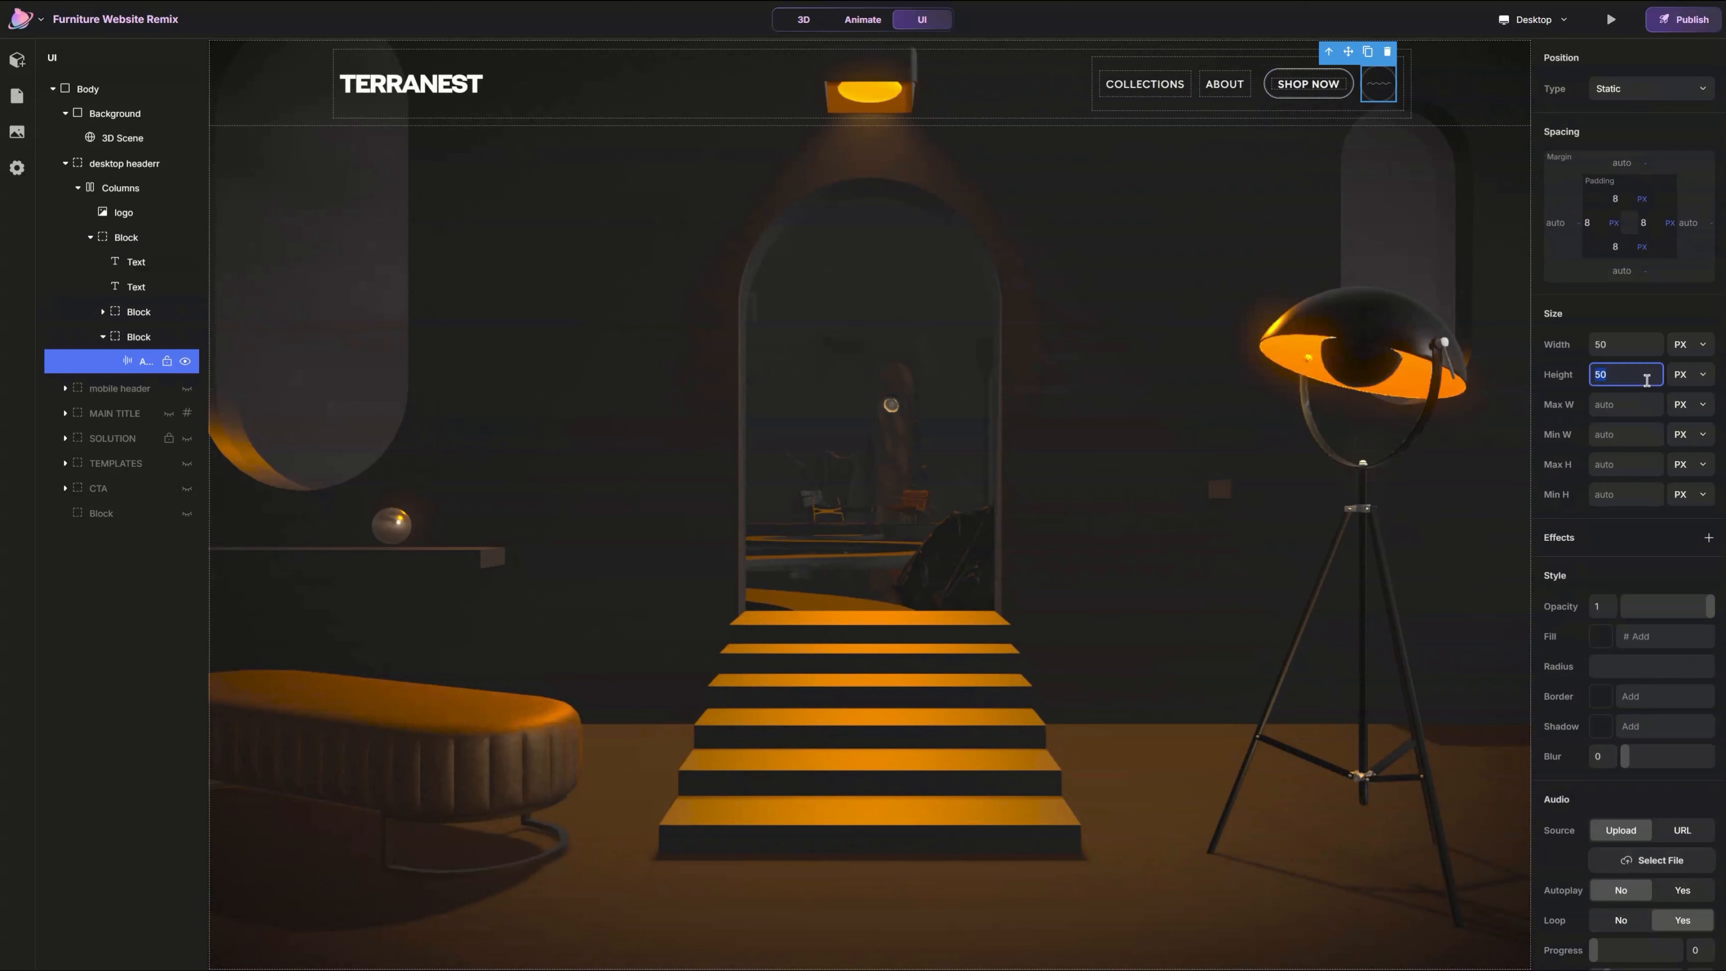
text(40)
click(1646, 345)
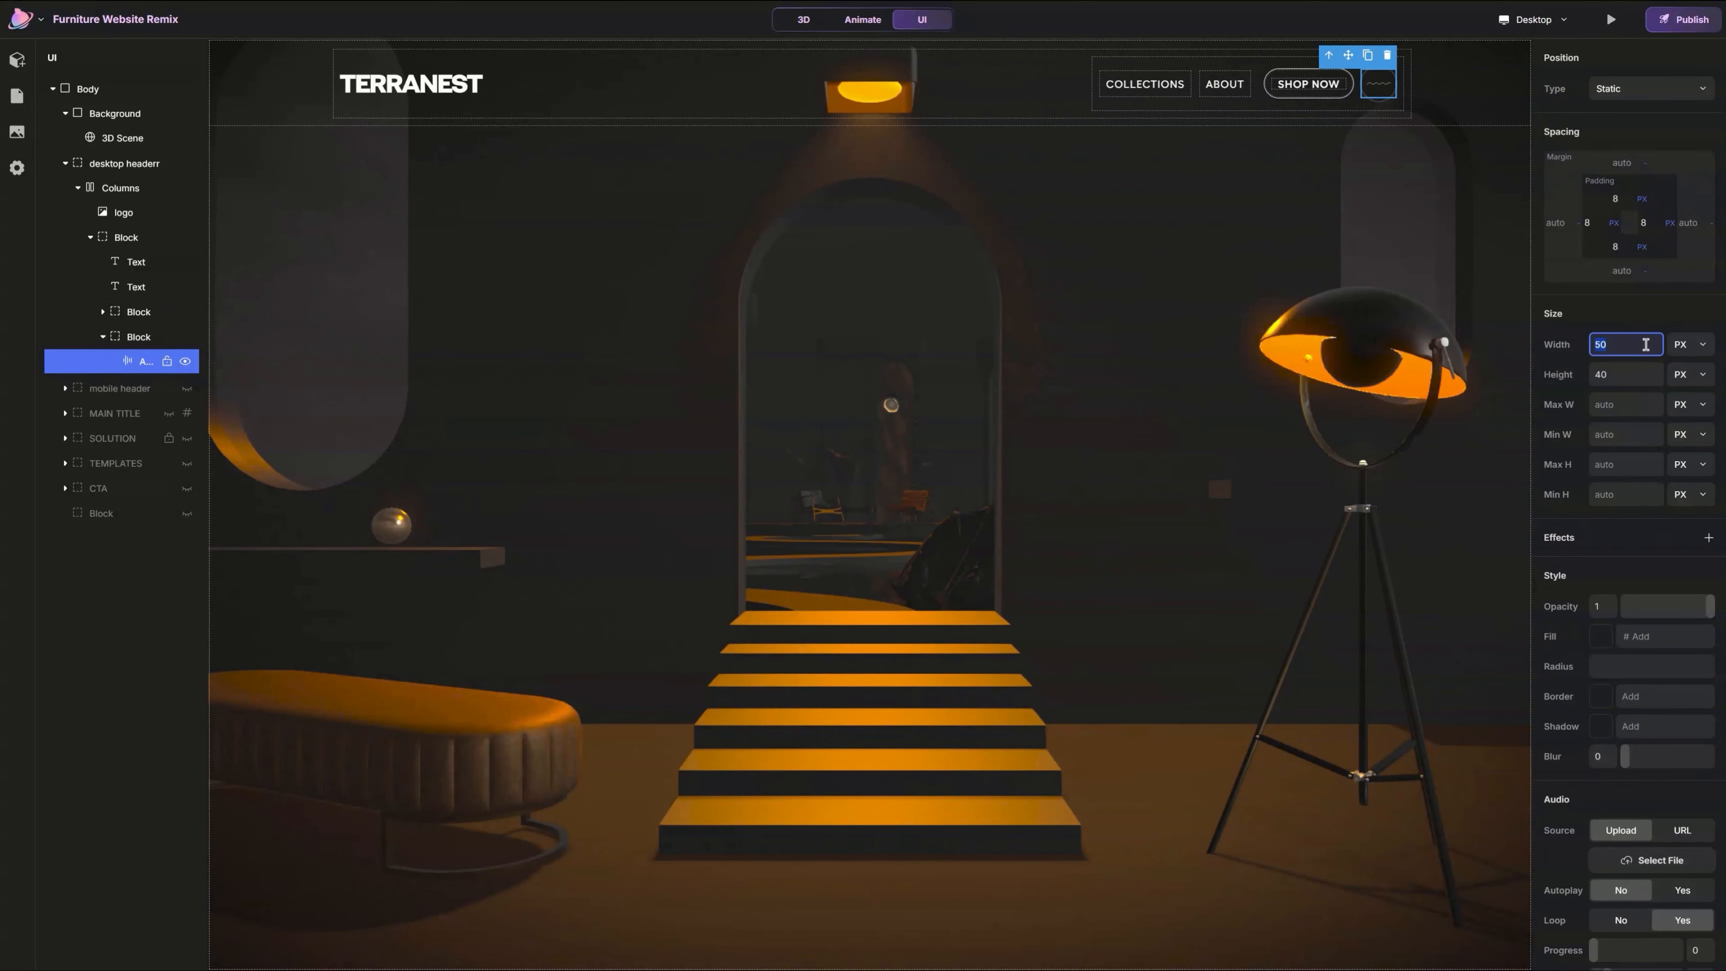
key(Return)
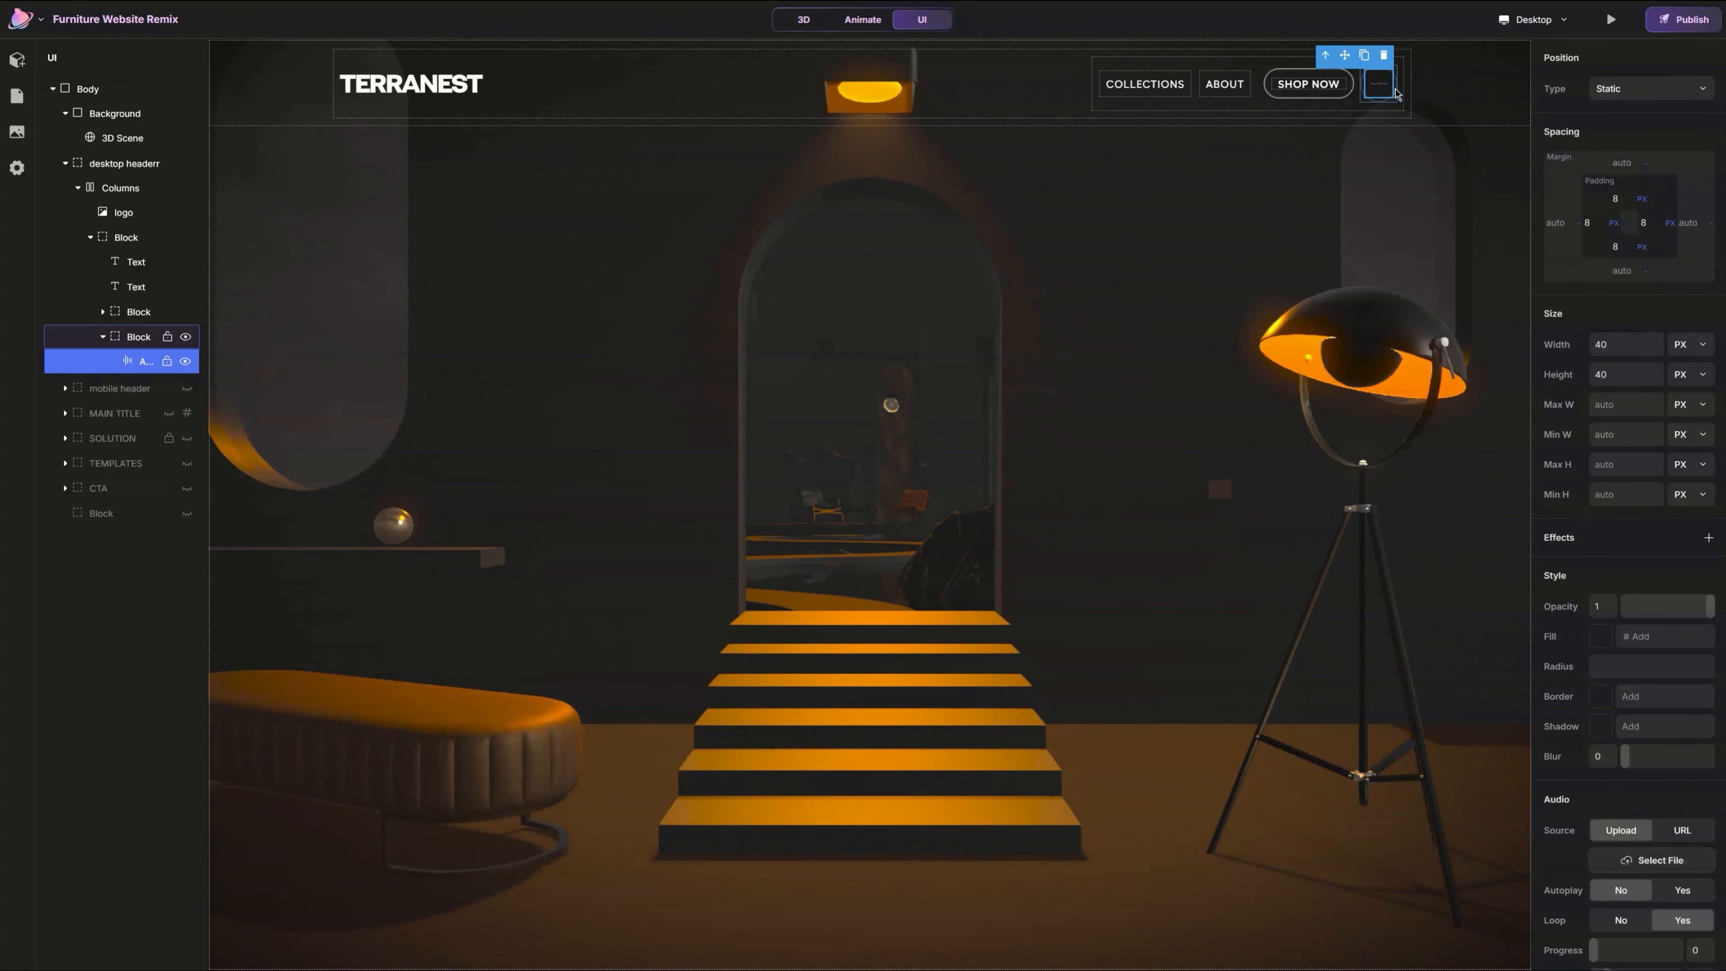
scroll(1642, 618, down, 3)
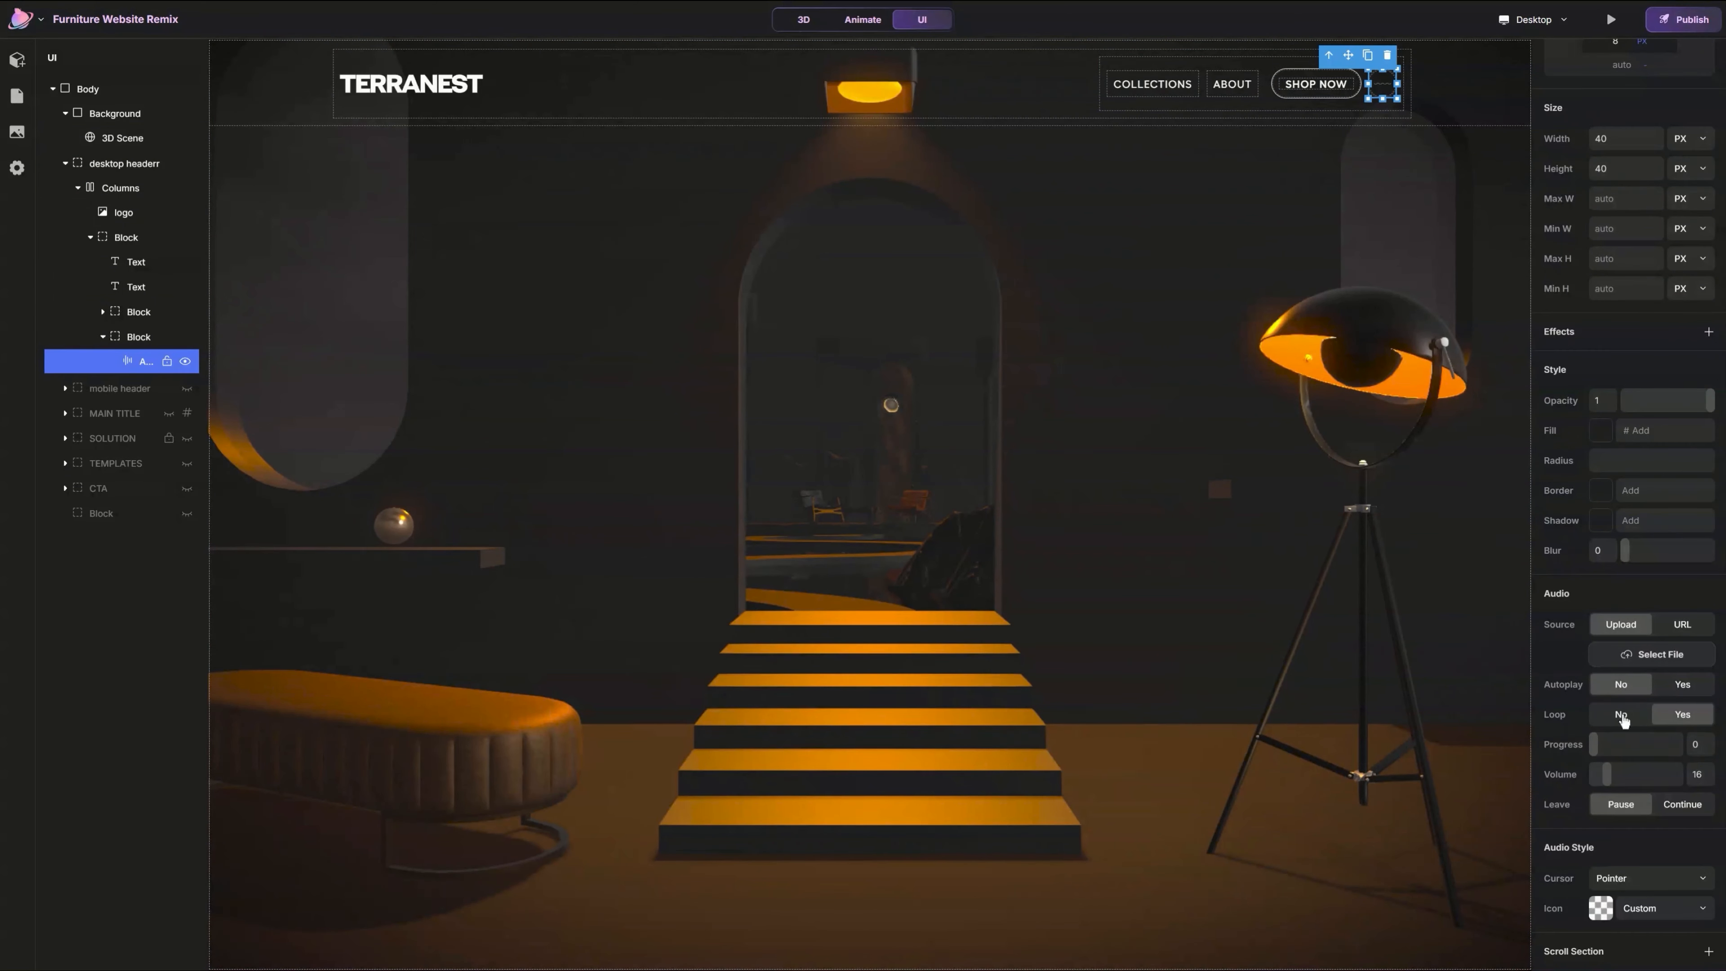
Step: Set the opacity of the white border on the audio element's enclosing block to 58
click(142, 341)
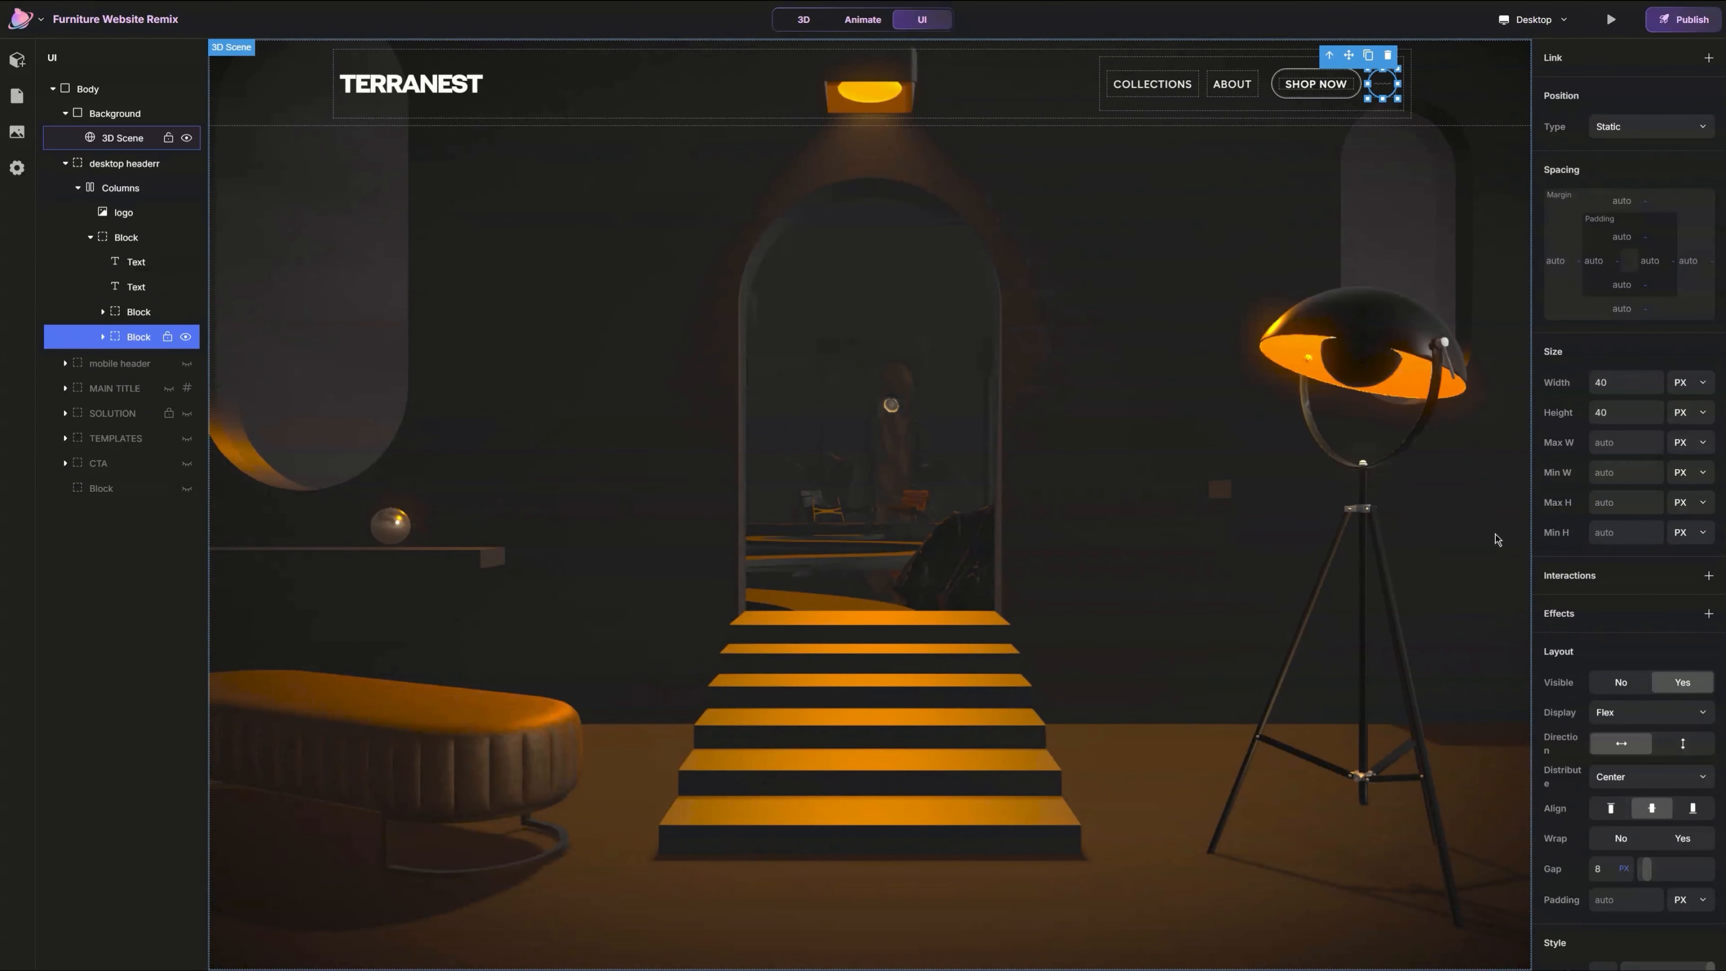
scroll(1633, 670, down, 3)
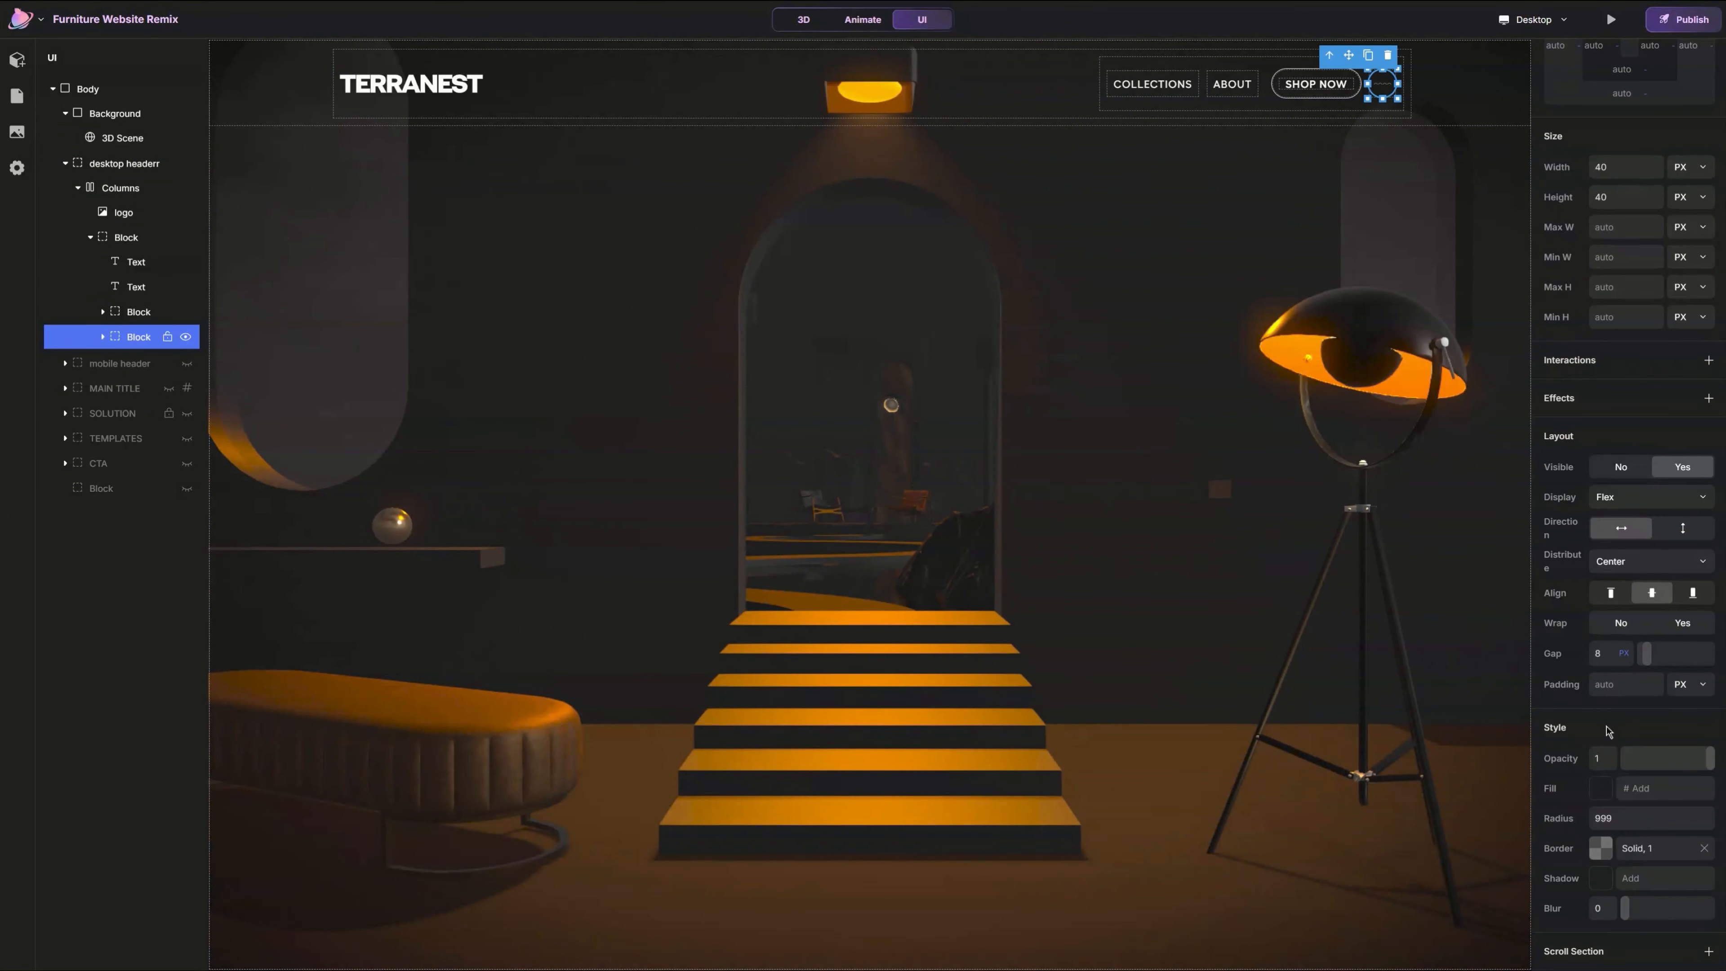
click(1603, 850)
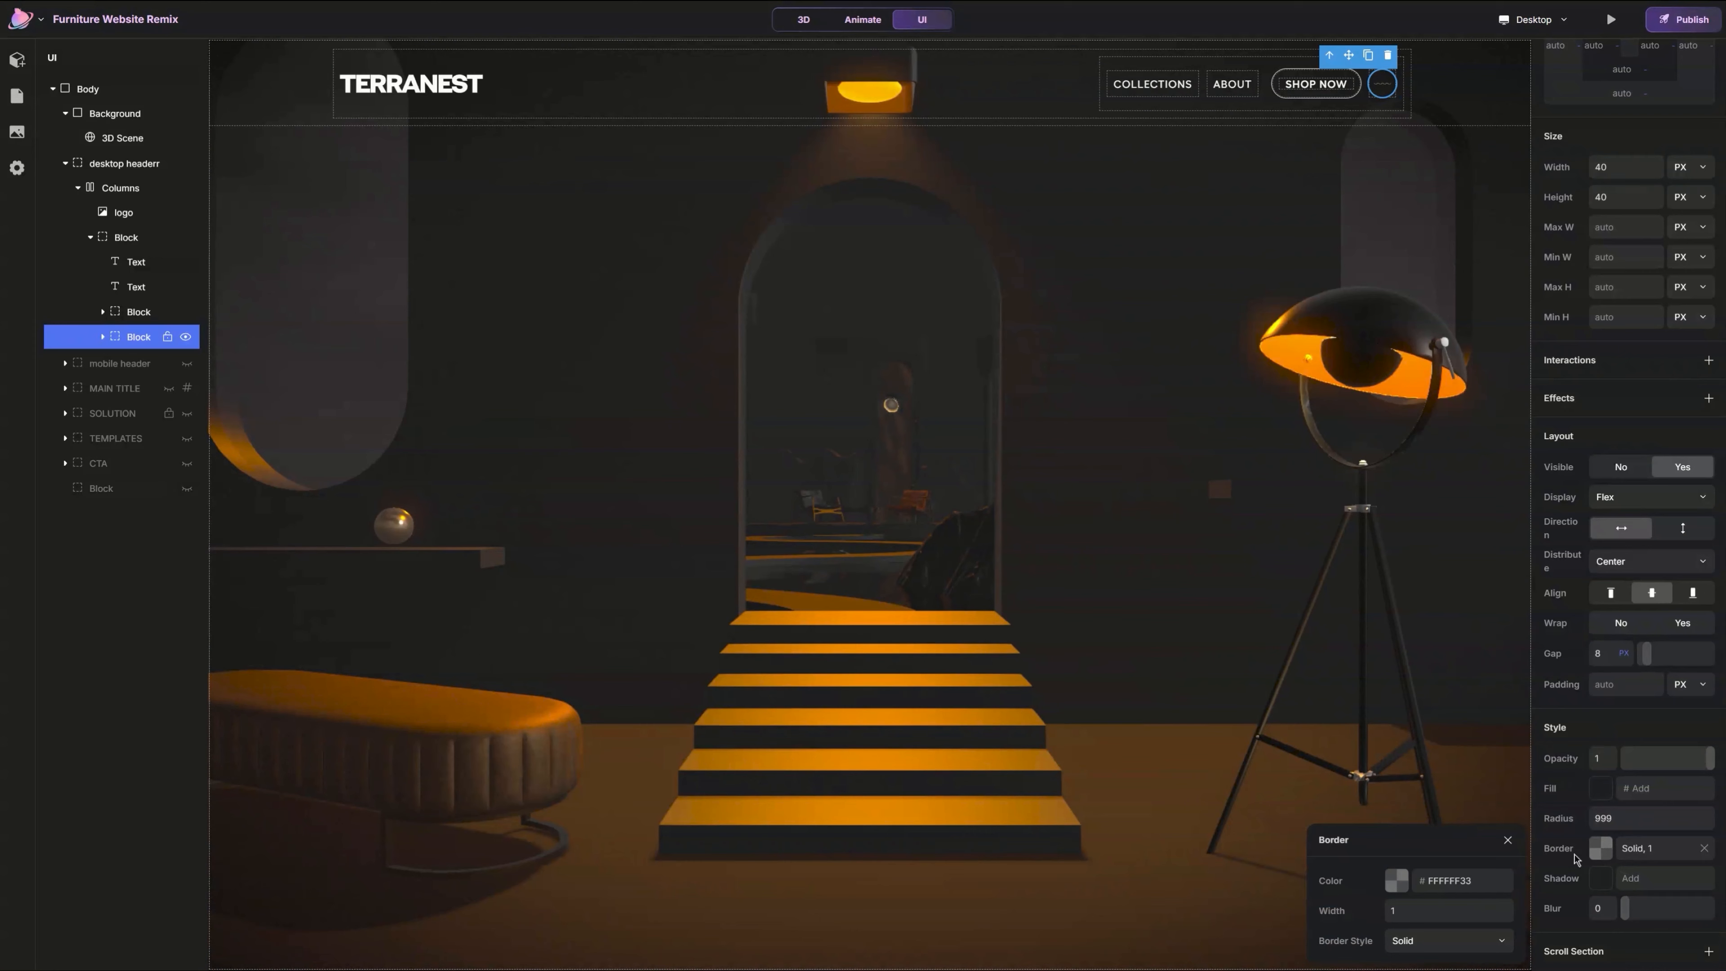
click(1396, 881)
drag(1140, 915, 1186, 918)
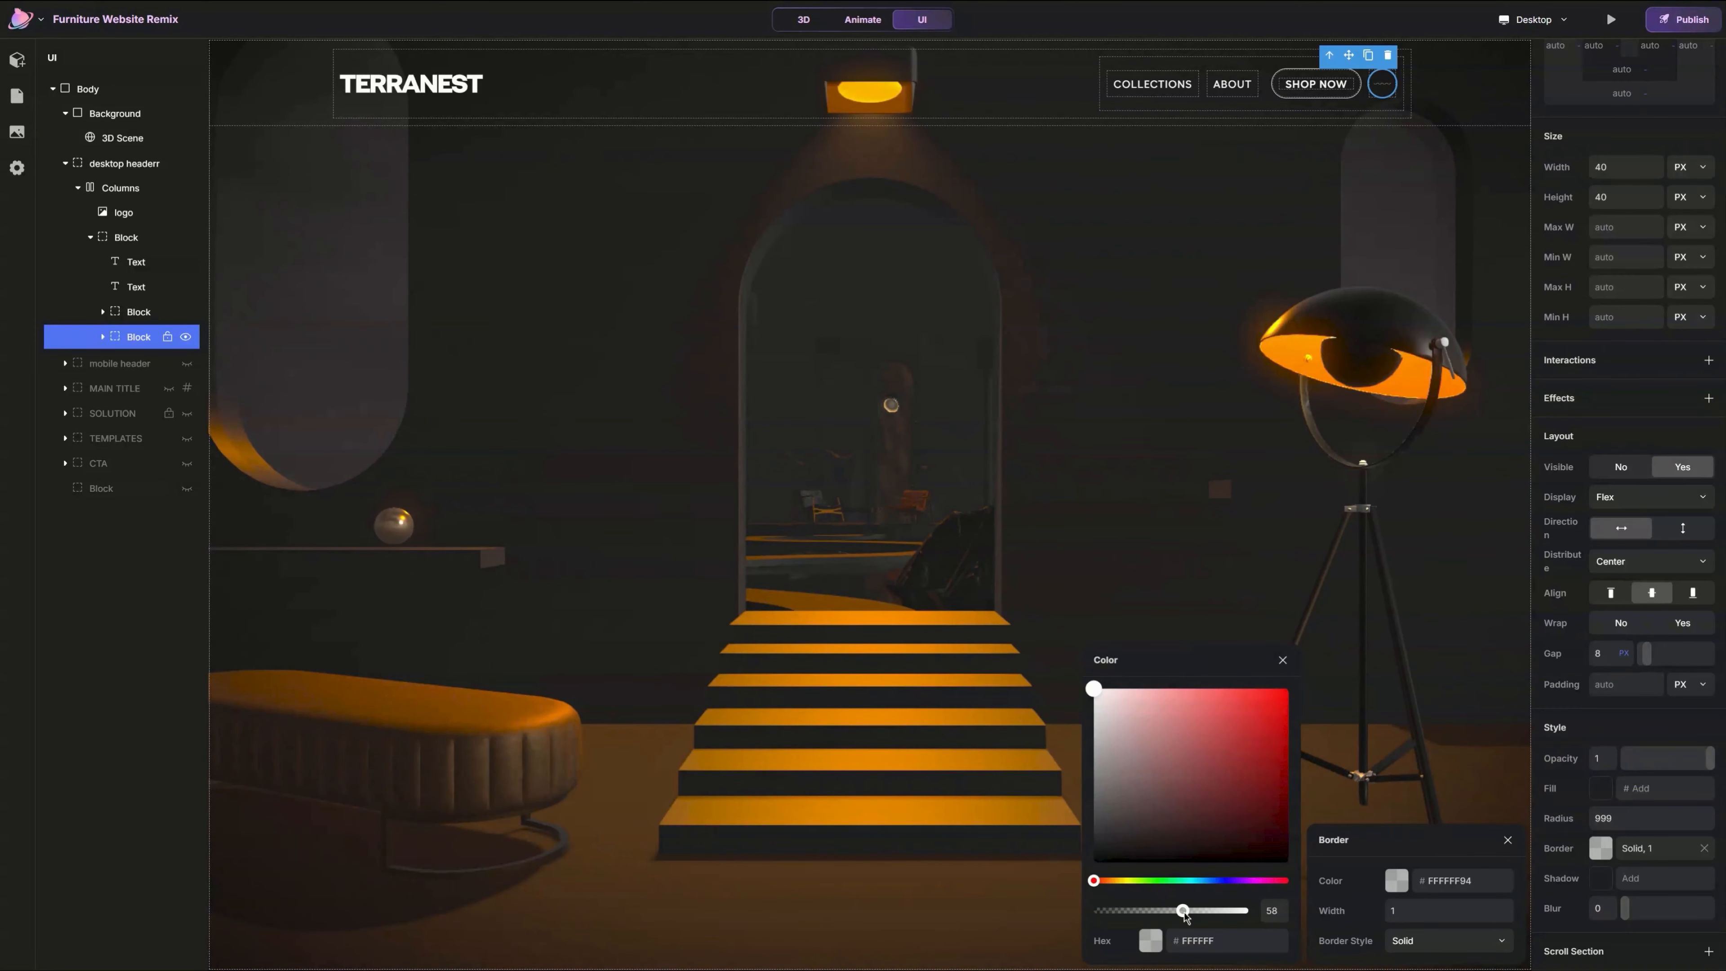
click(1394, 658)
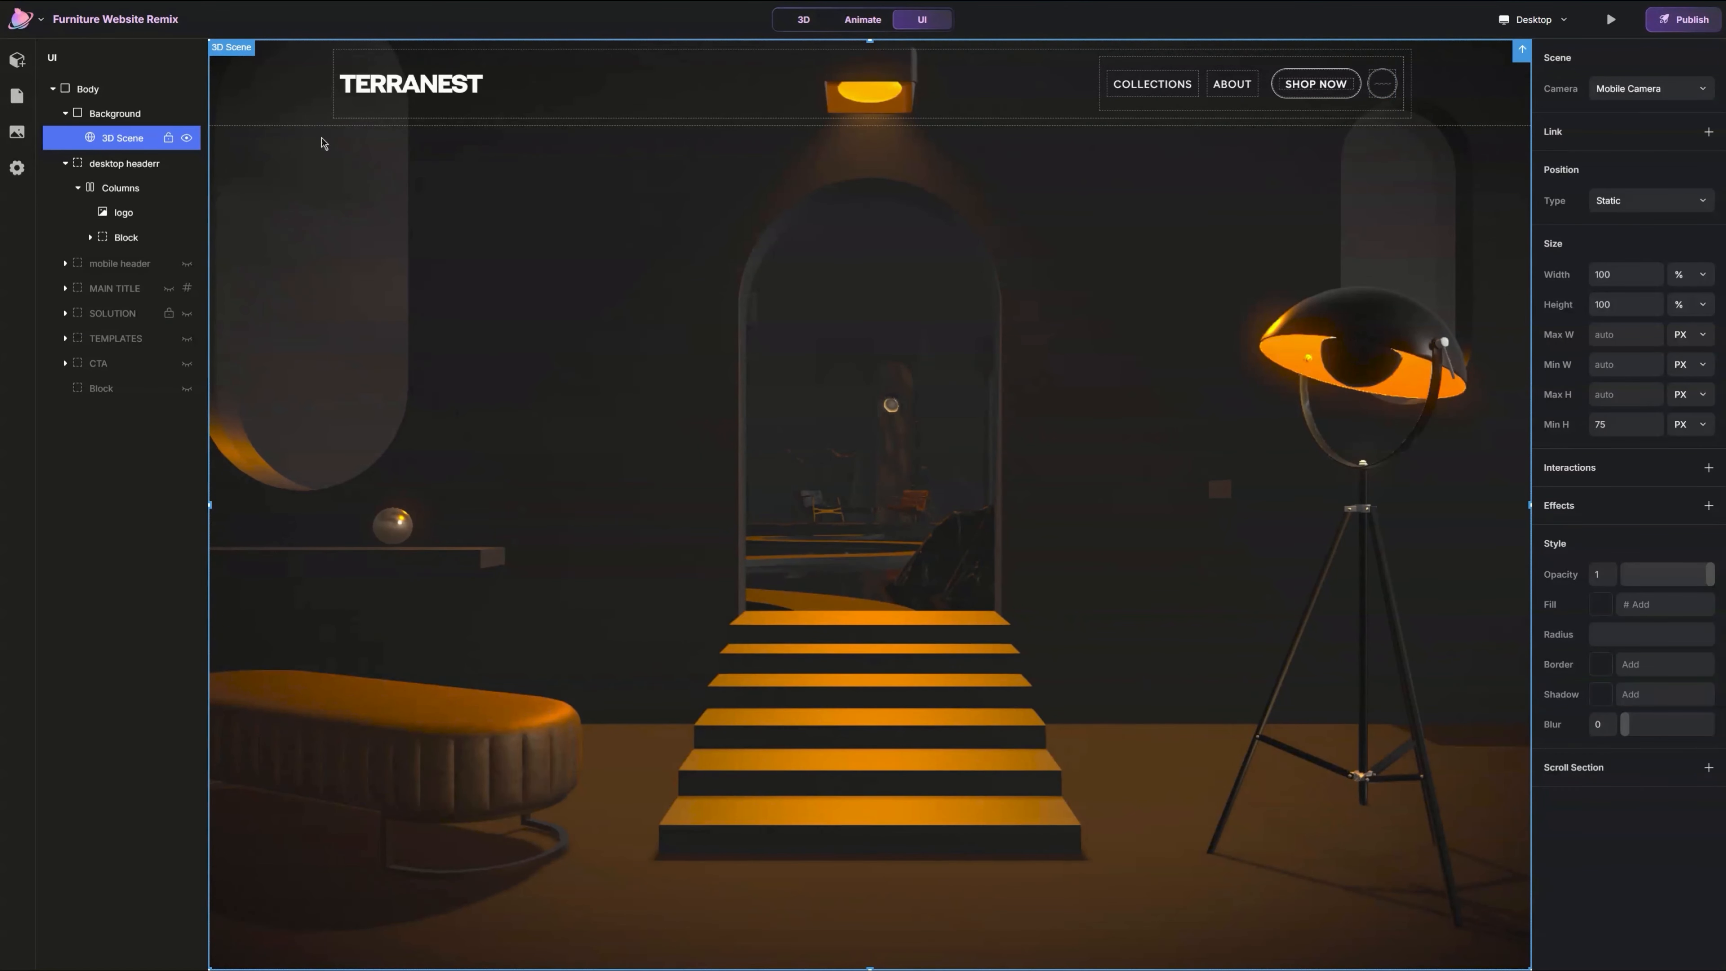
Step: Rename the desktop header container as Navbar
click(310, 114)
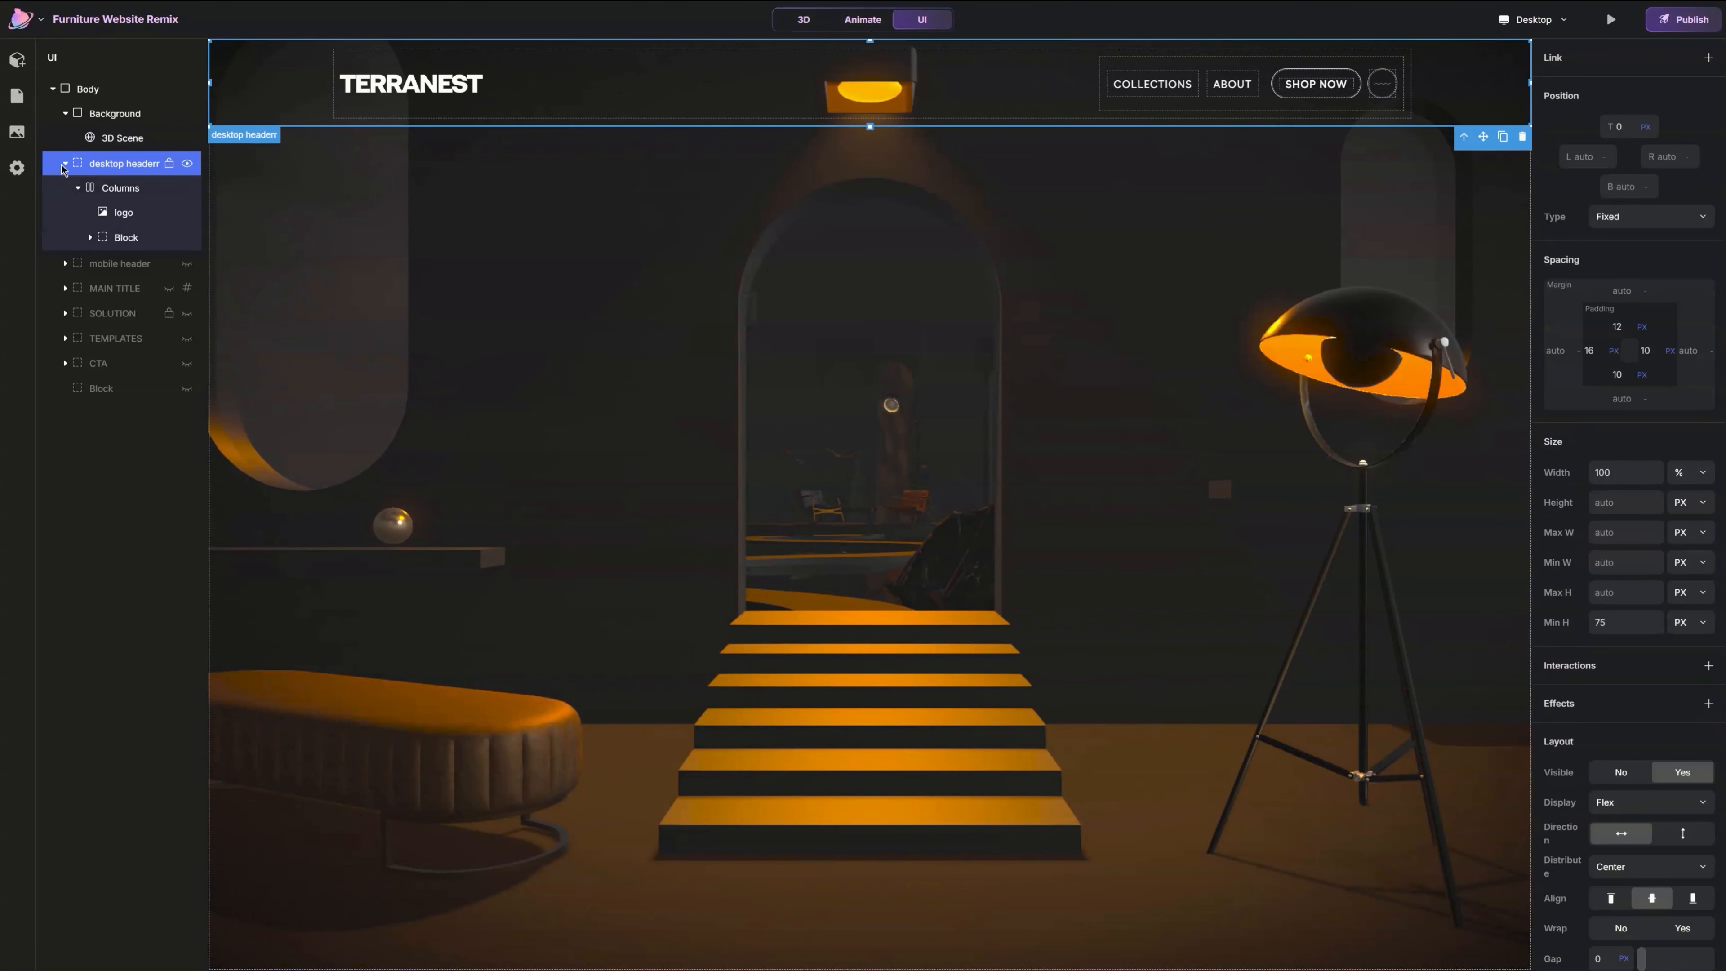
double_click(123, 163)
text(Navba)
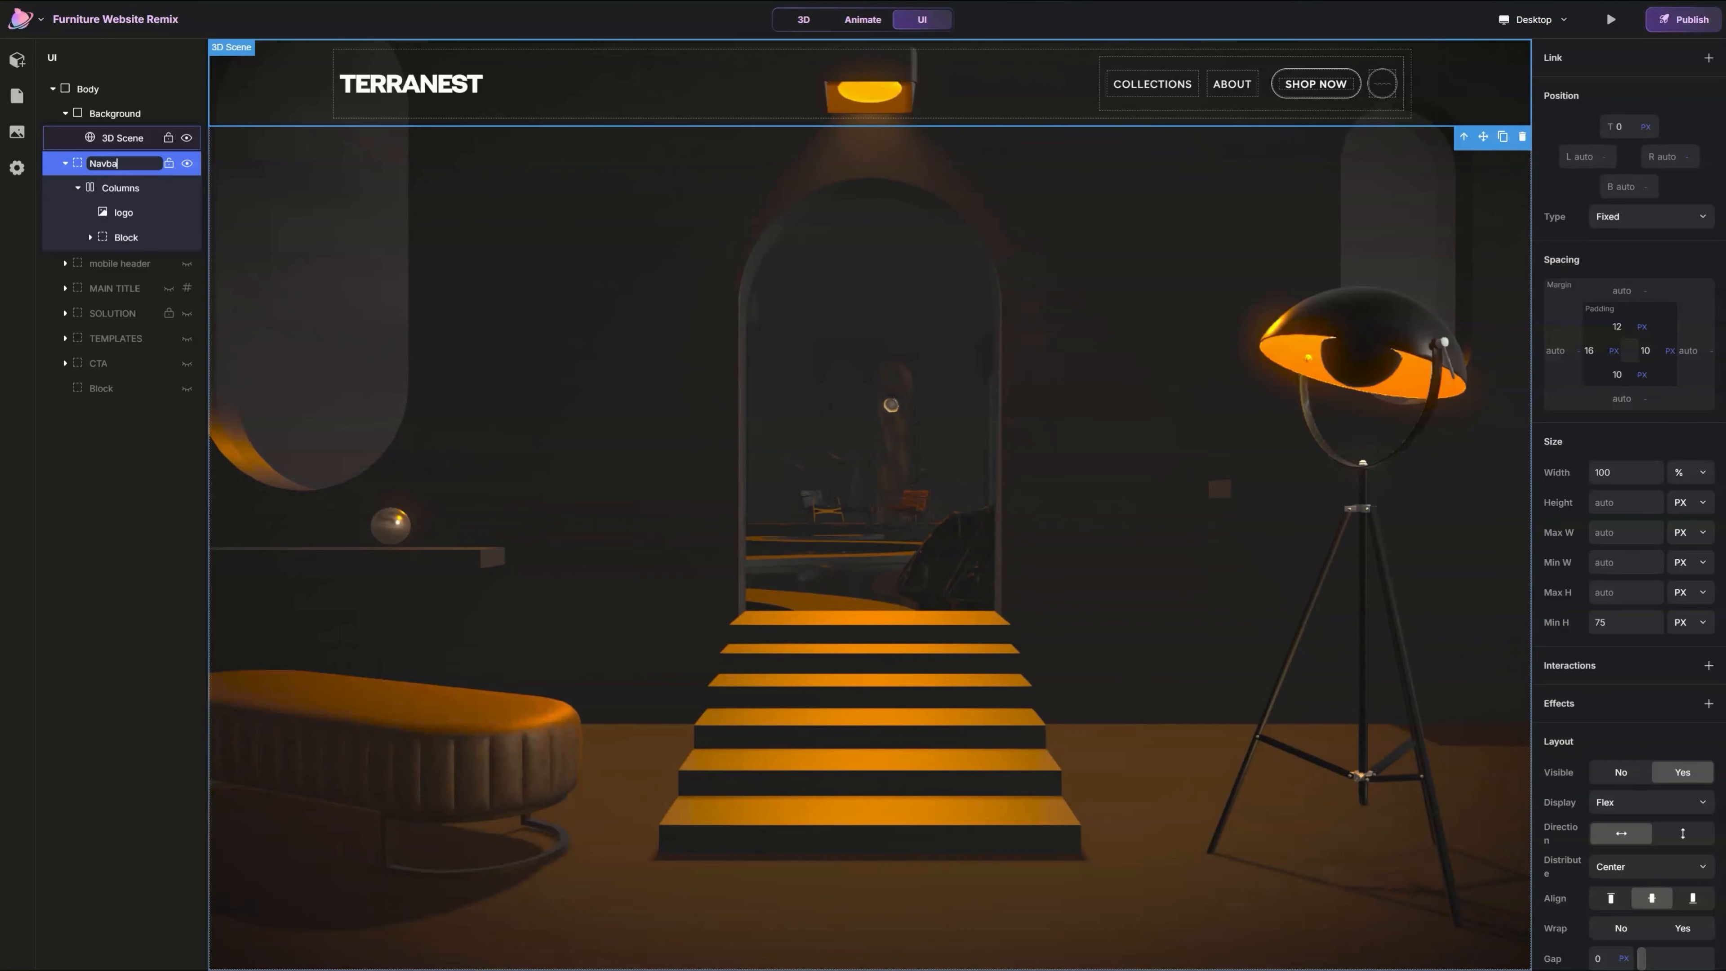
text(r)
key(Return)
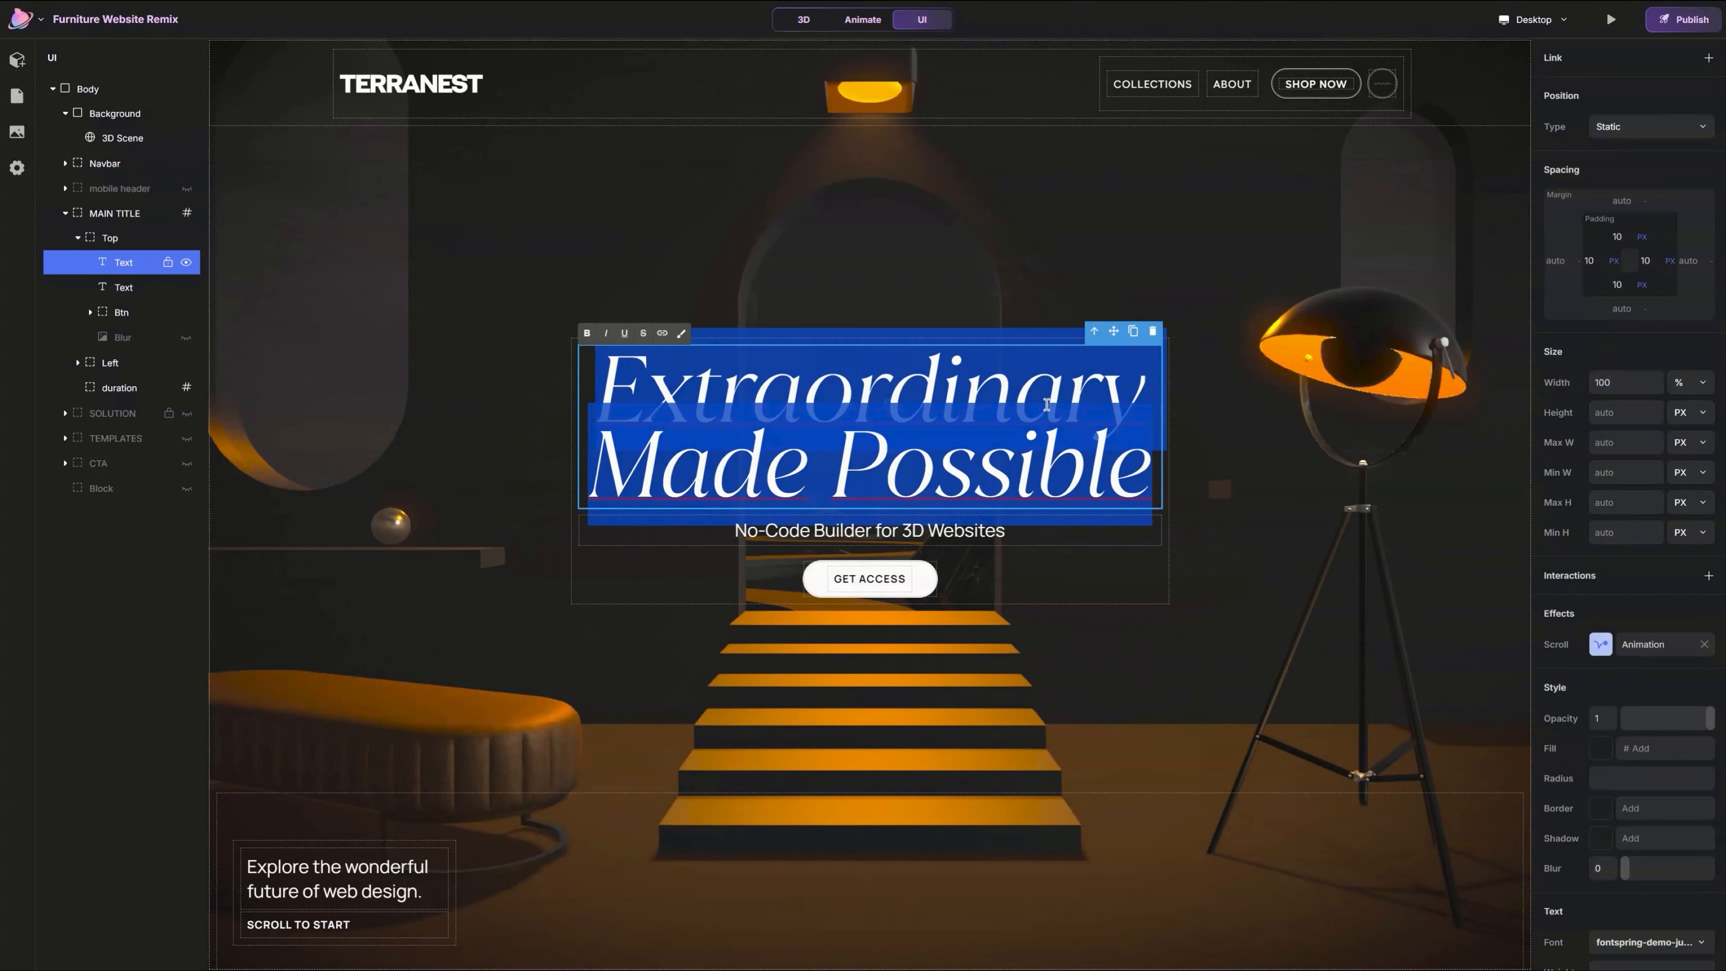
Step: Replace the main title's headline text with "AN EXCEPTIONAL REPUTATION BUILT BY HAND SINCE 1903"
text(AN EXCEPTIONA)
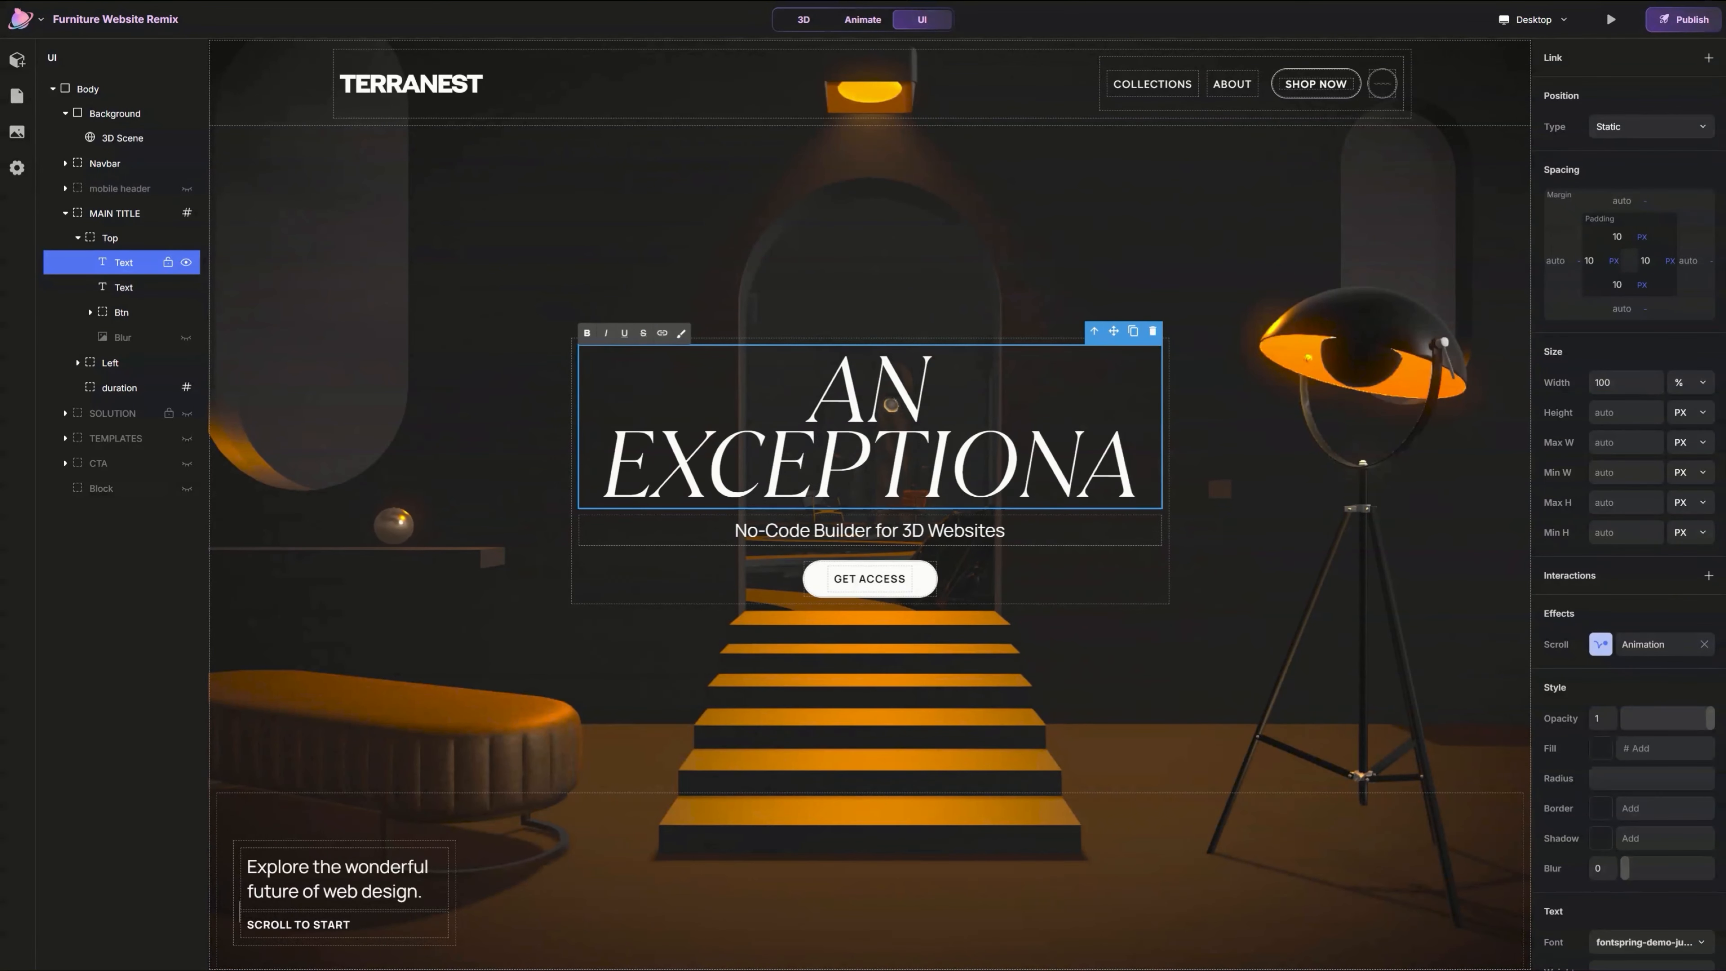
text(L REPUTATION BUILT BY HAND)
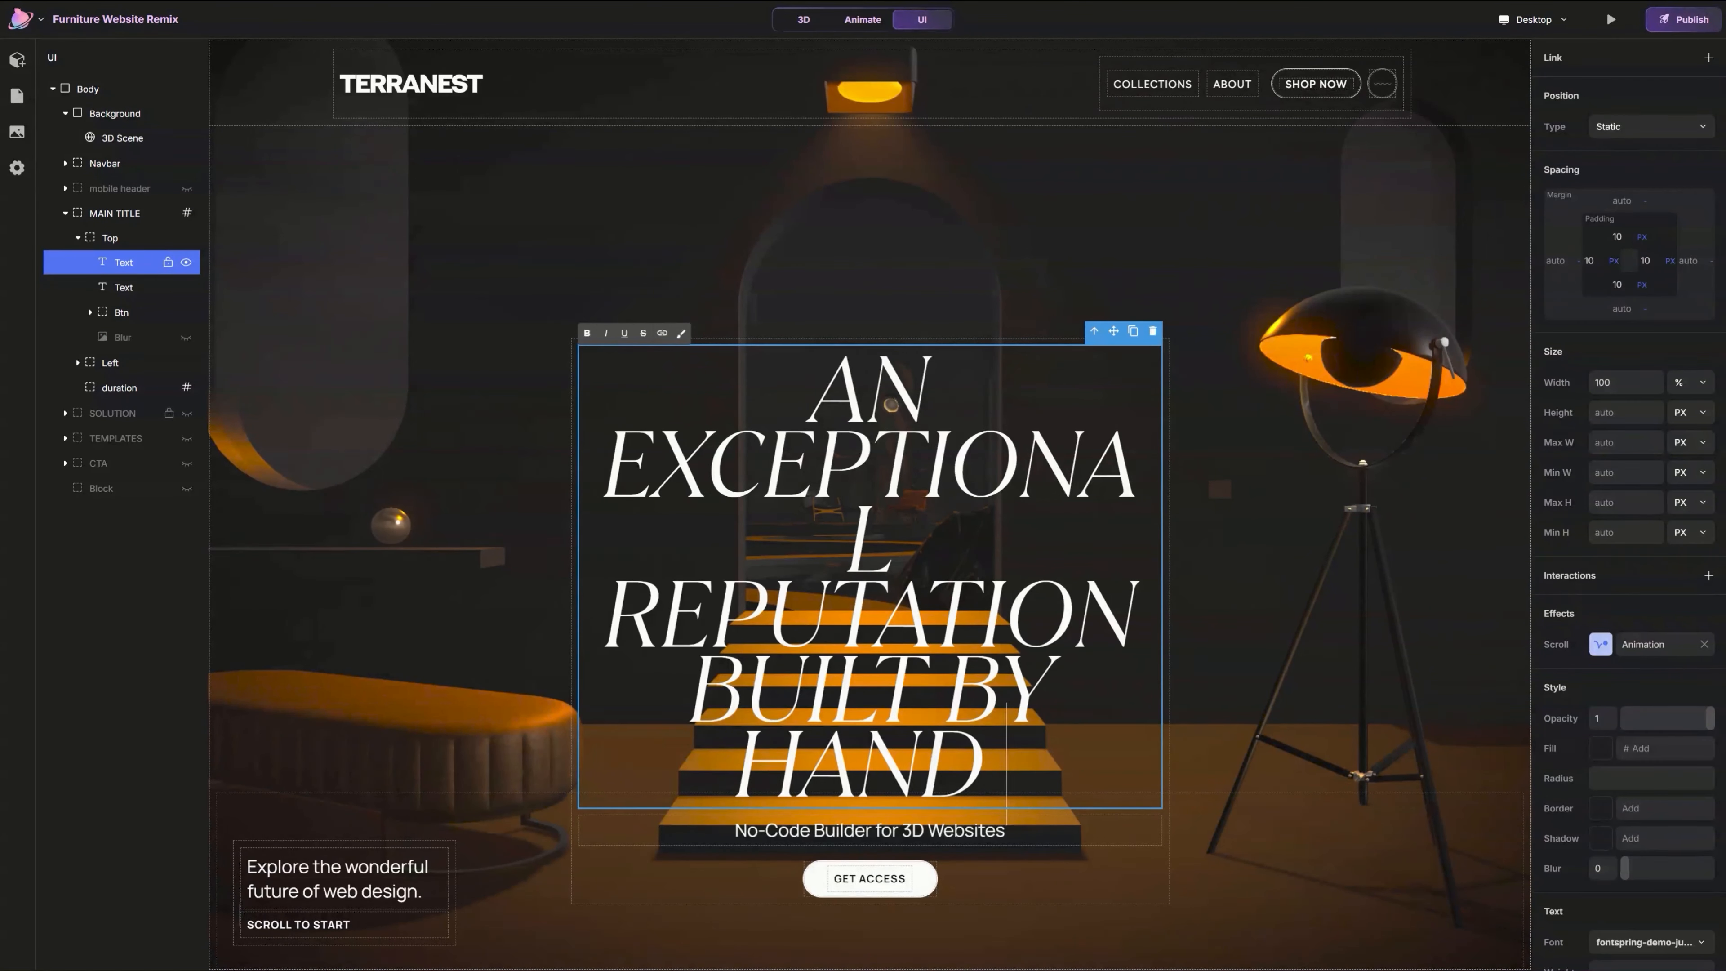
text( SINCE 1903)
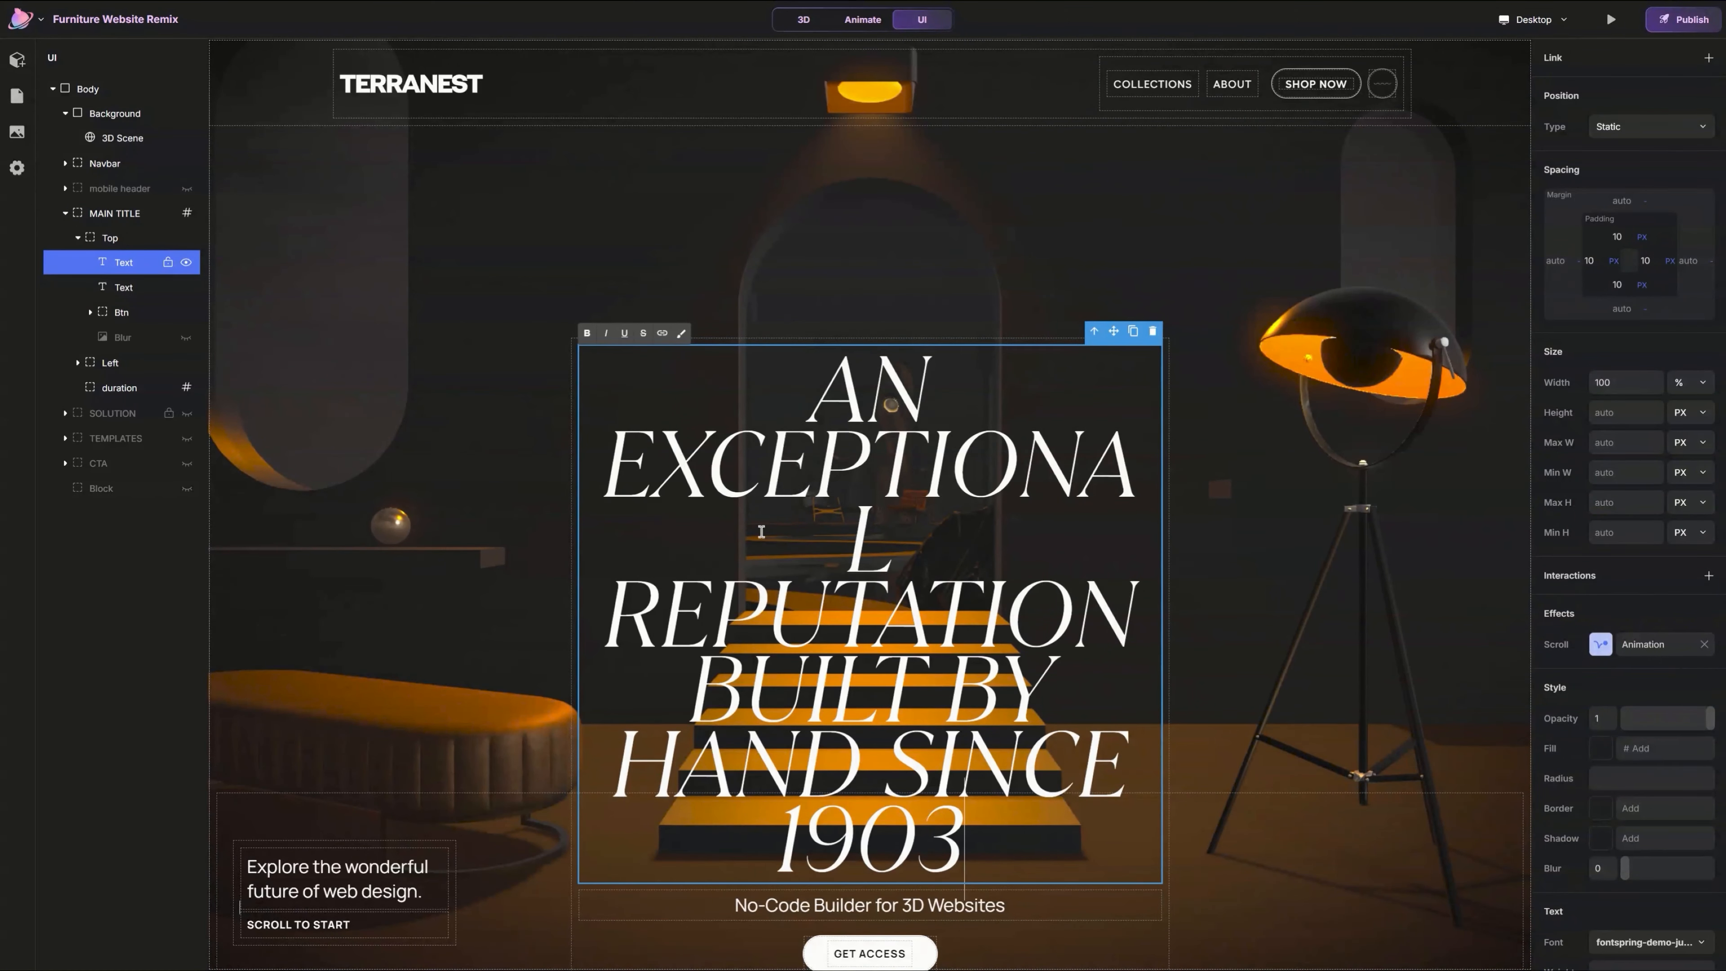
click(994, 867)
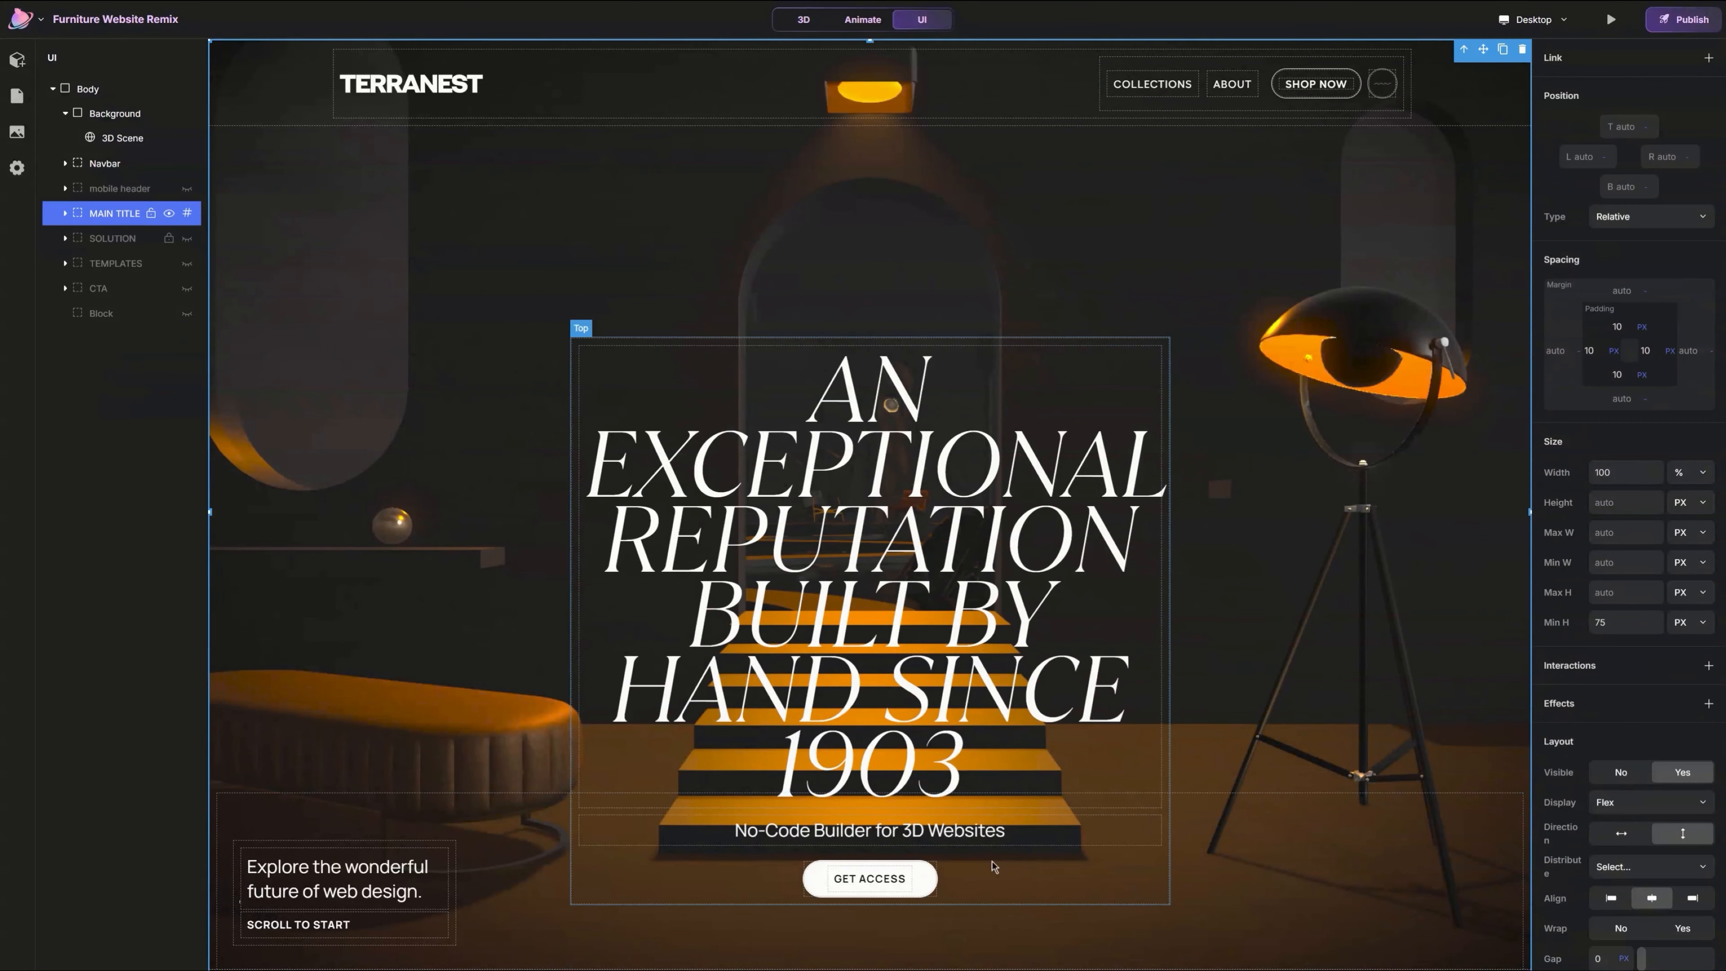
Step: Delete the subtitle, the GET ACCESS button with its container, and the hidden Blur image from the main title's Top block
click(992, 833)
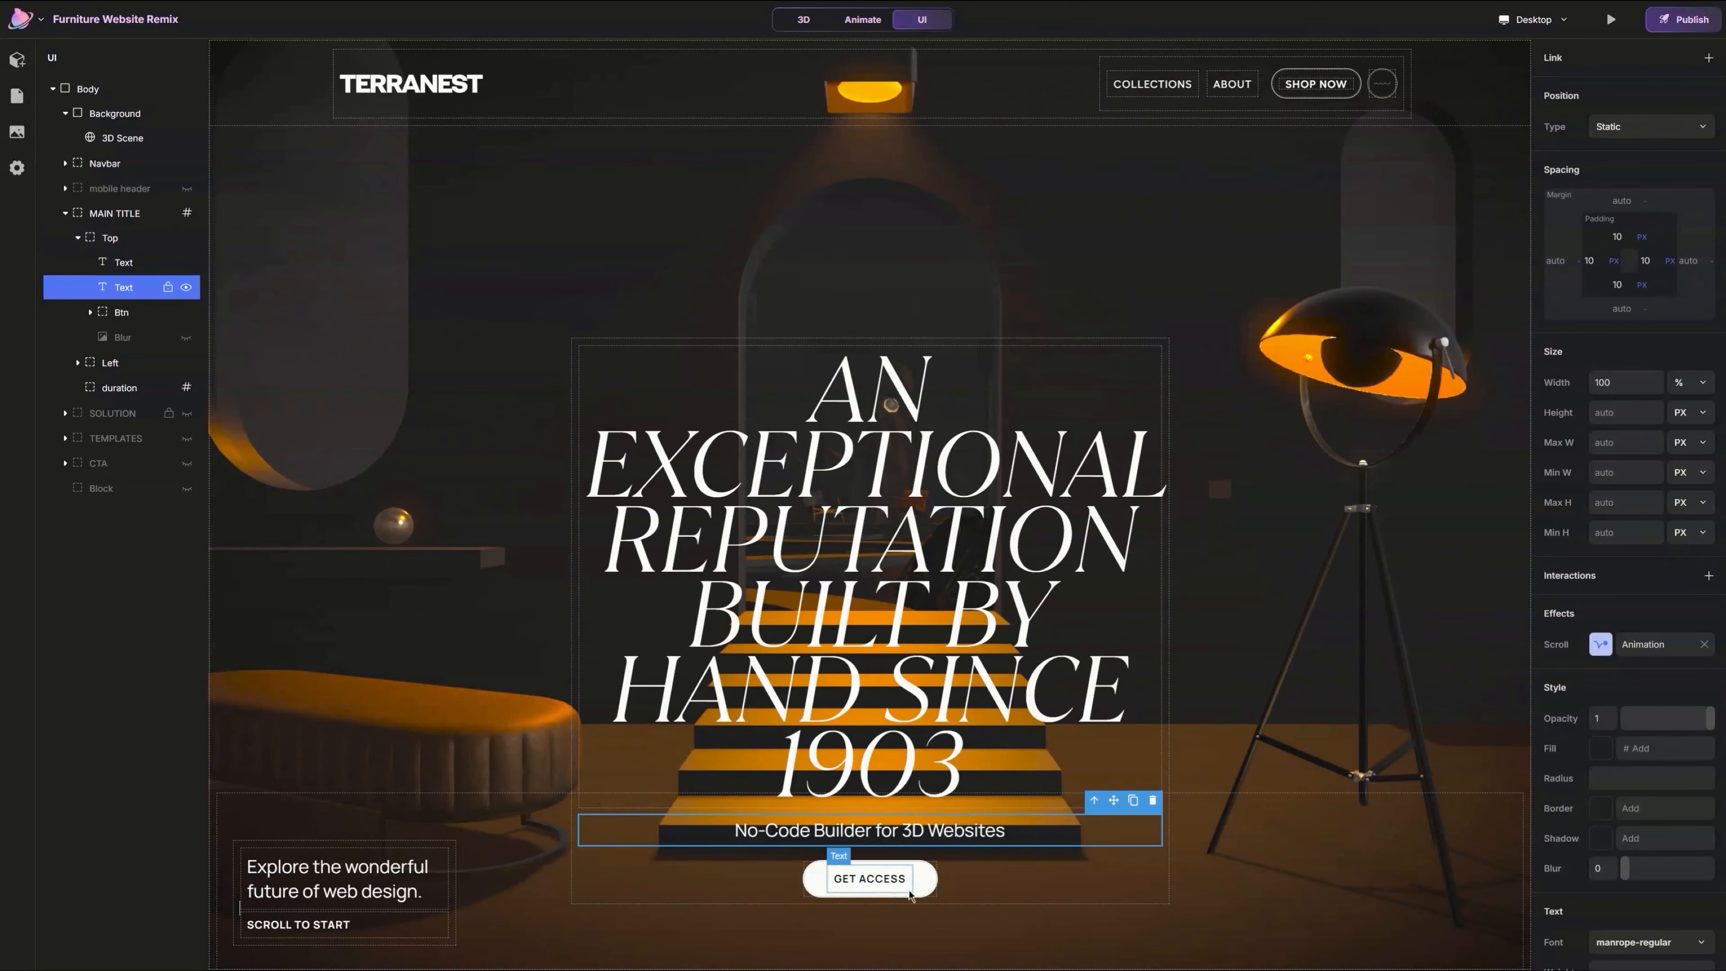
key(Delete)
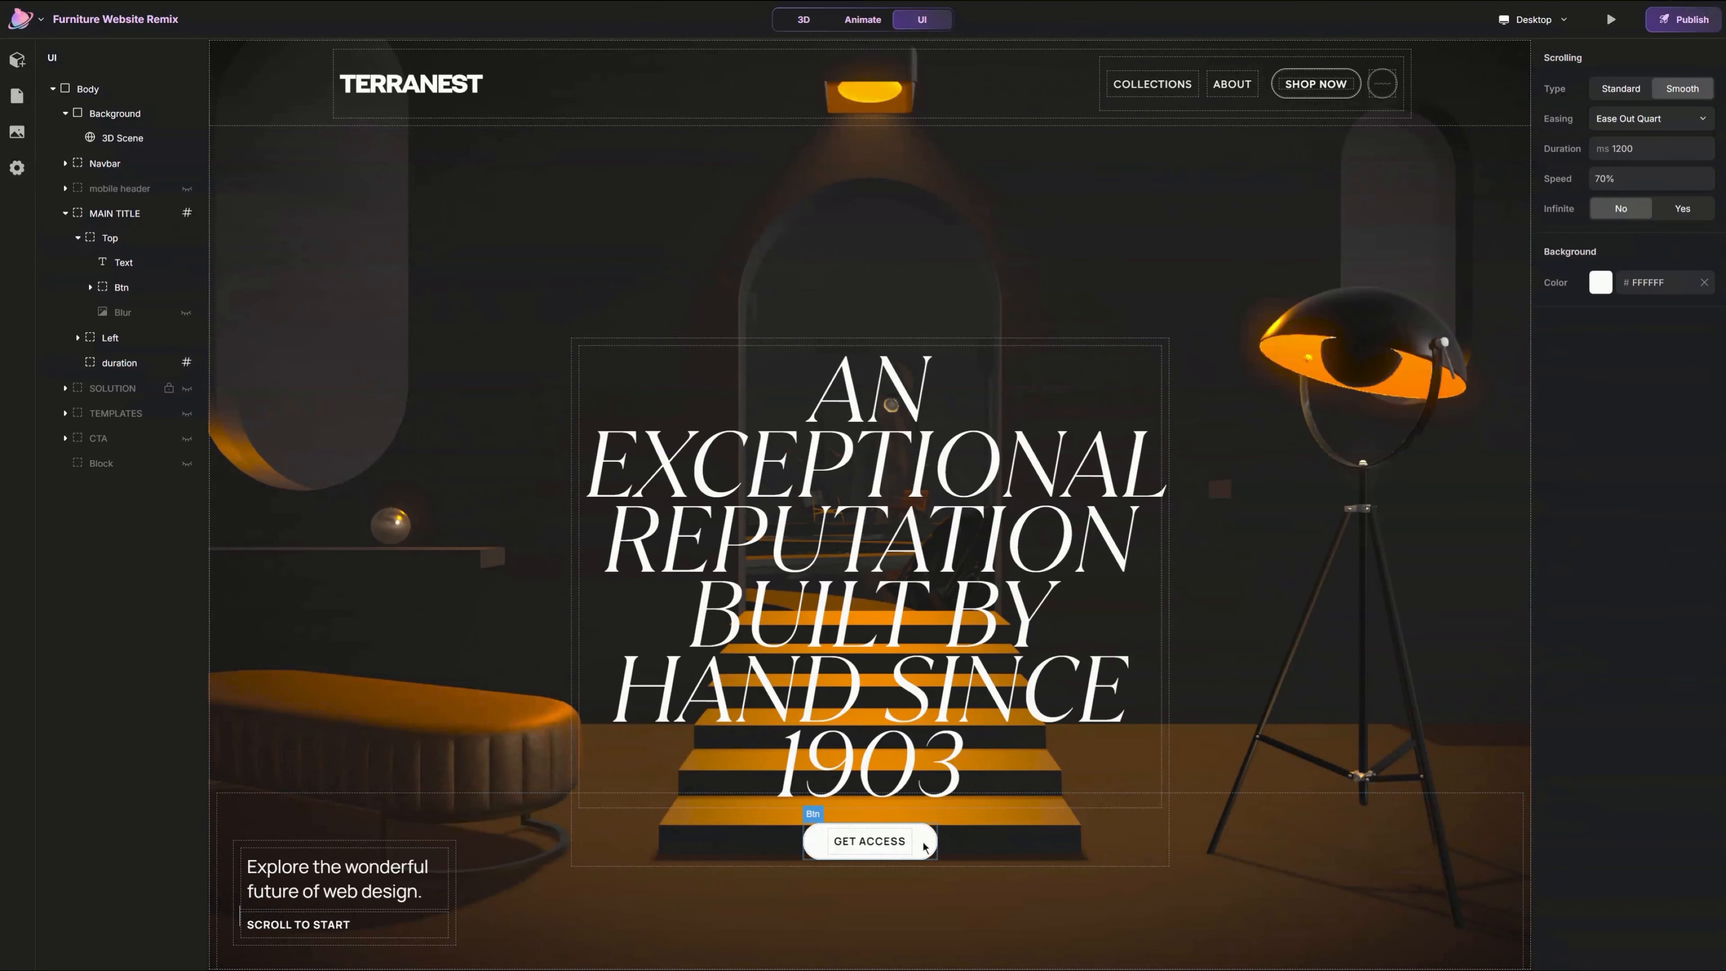
click(924, 848)
key(Delete)
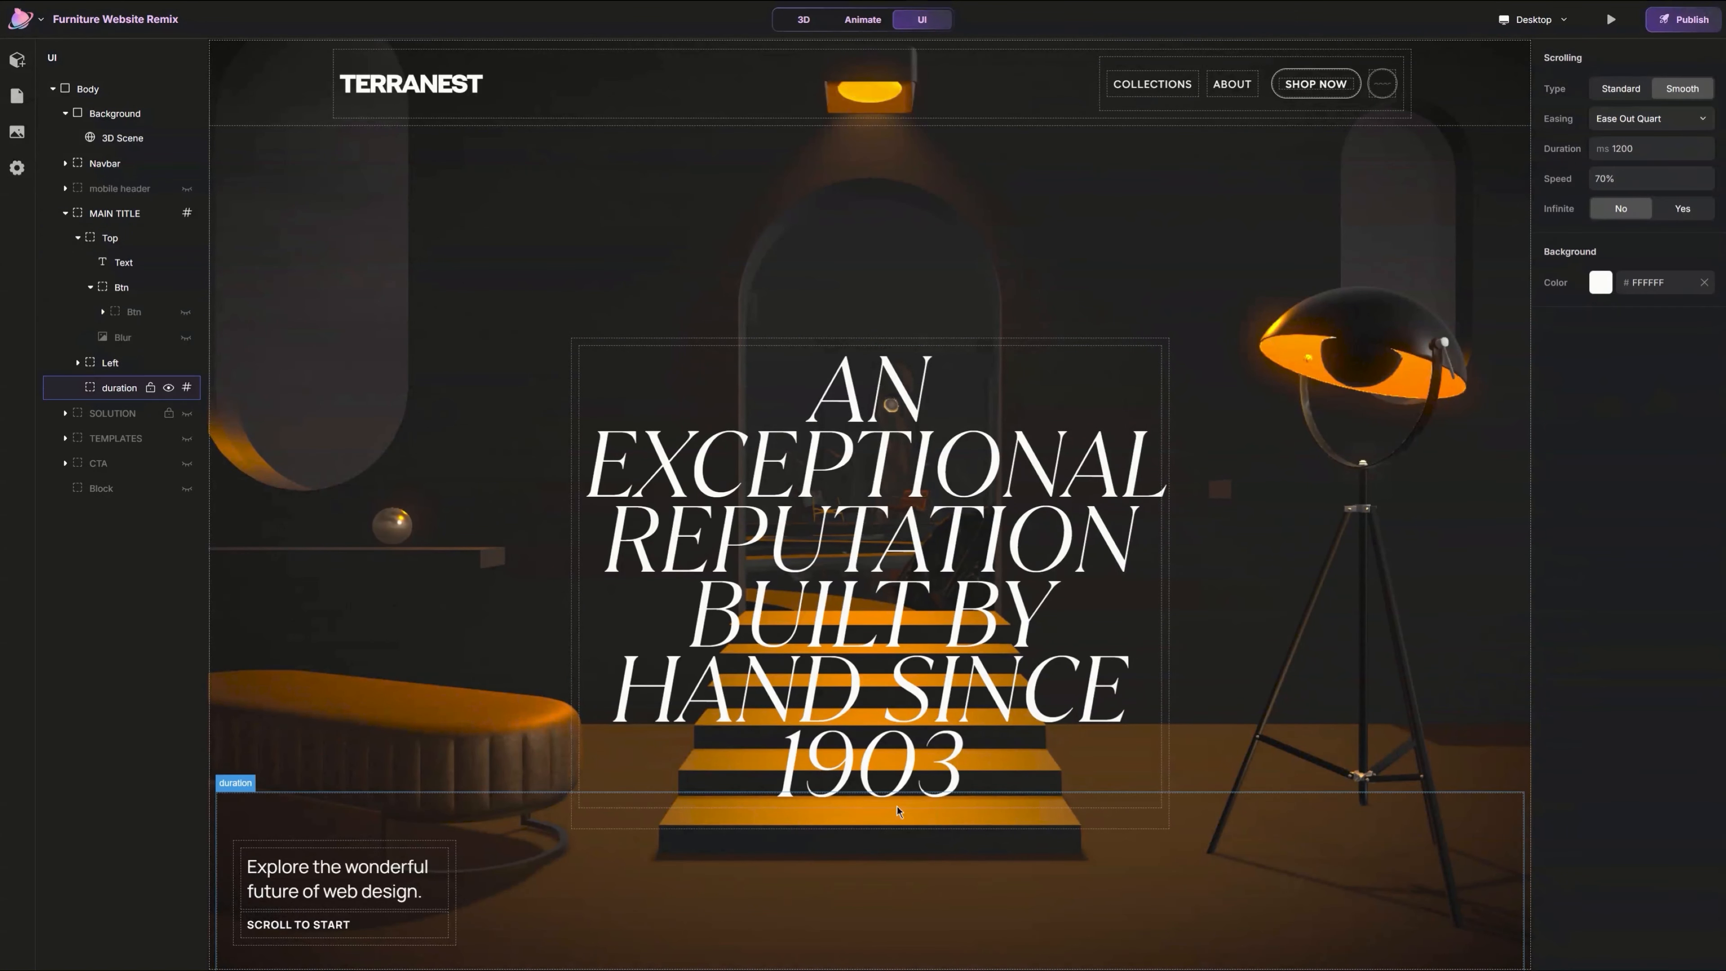
click(105, 291)
shift+click(129, 307)
key(Delete)
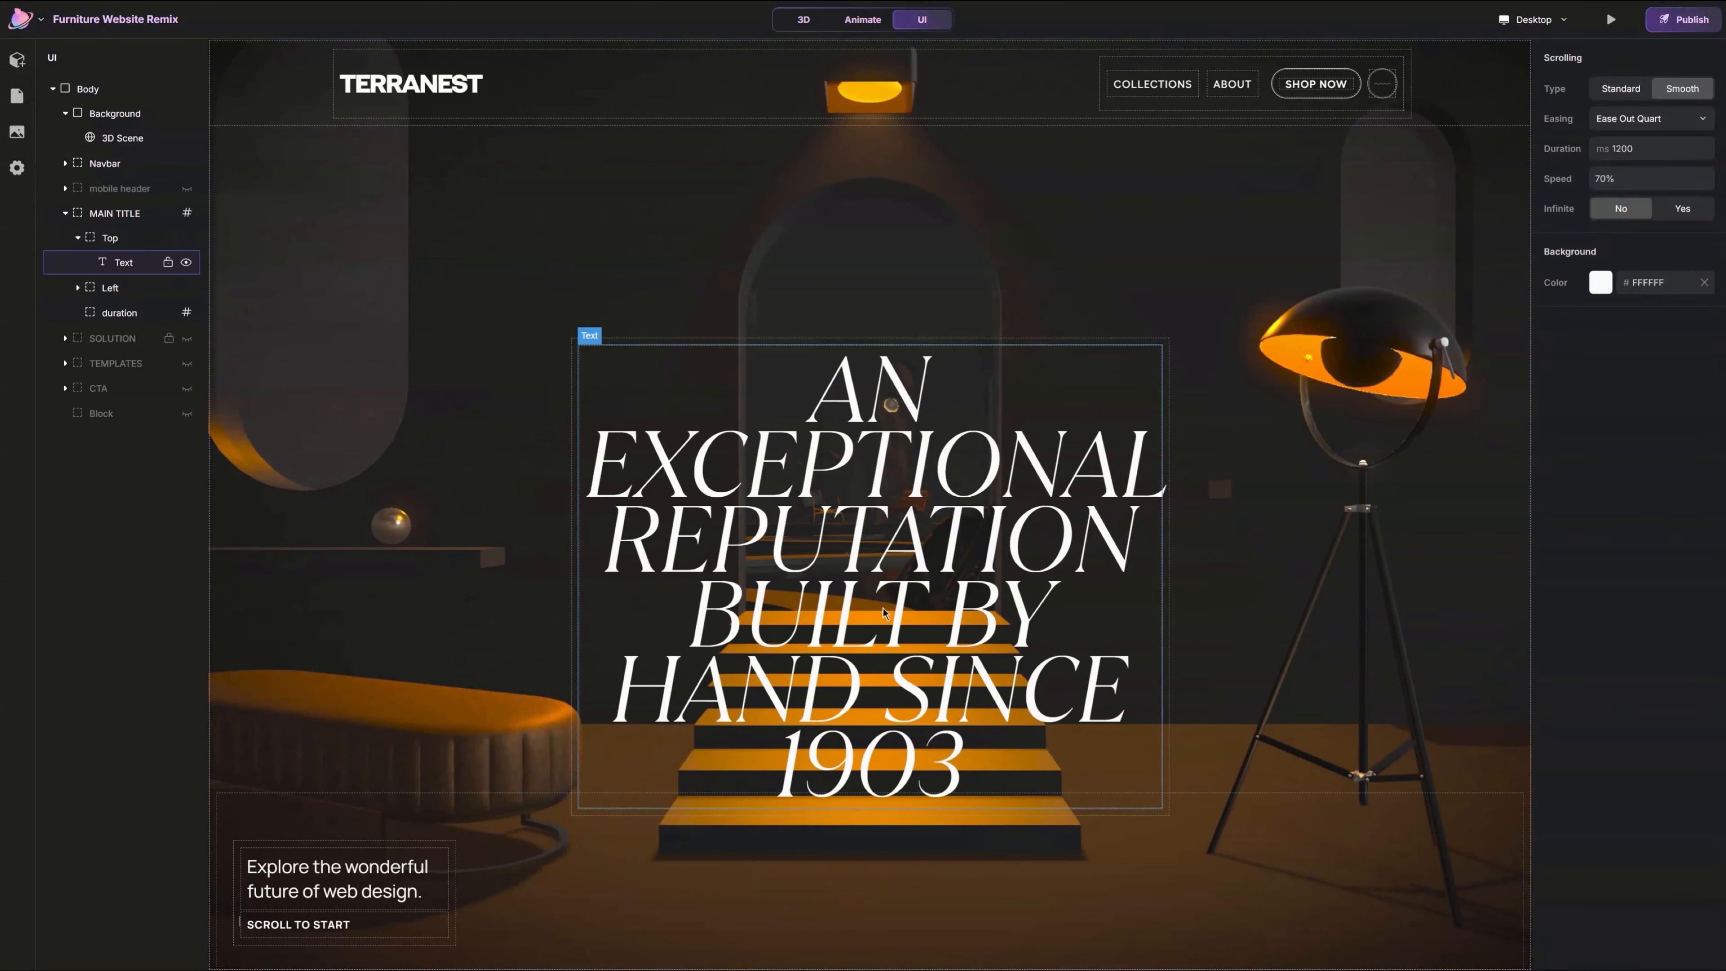
Step: Change the main title headline's font to the custom font hellix-regular
click(125, 266)
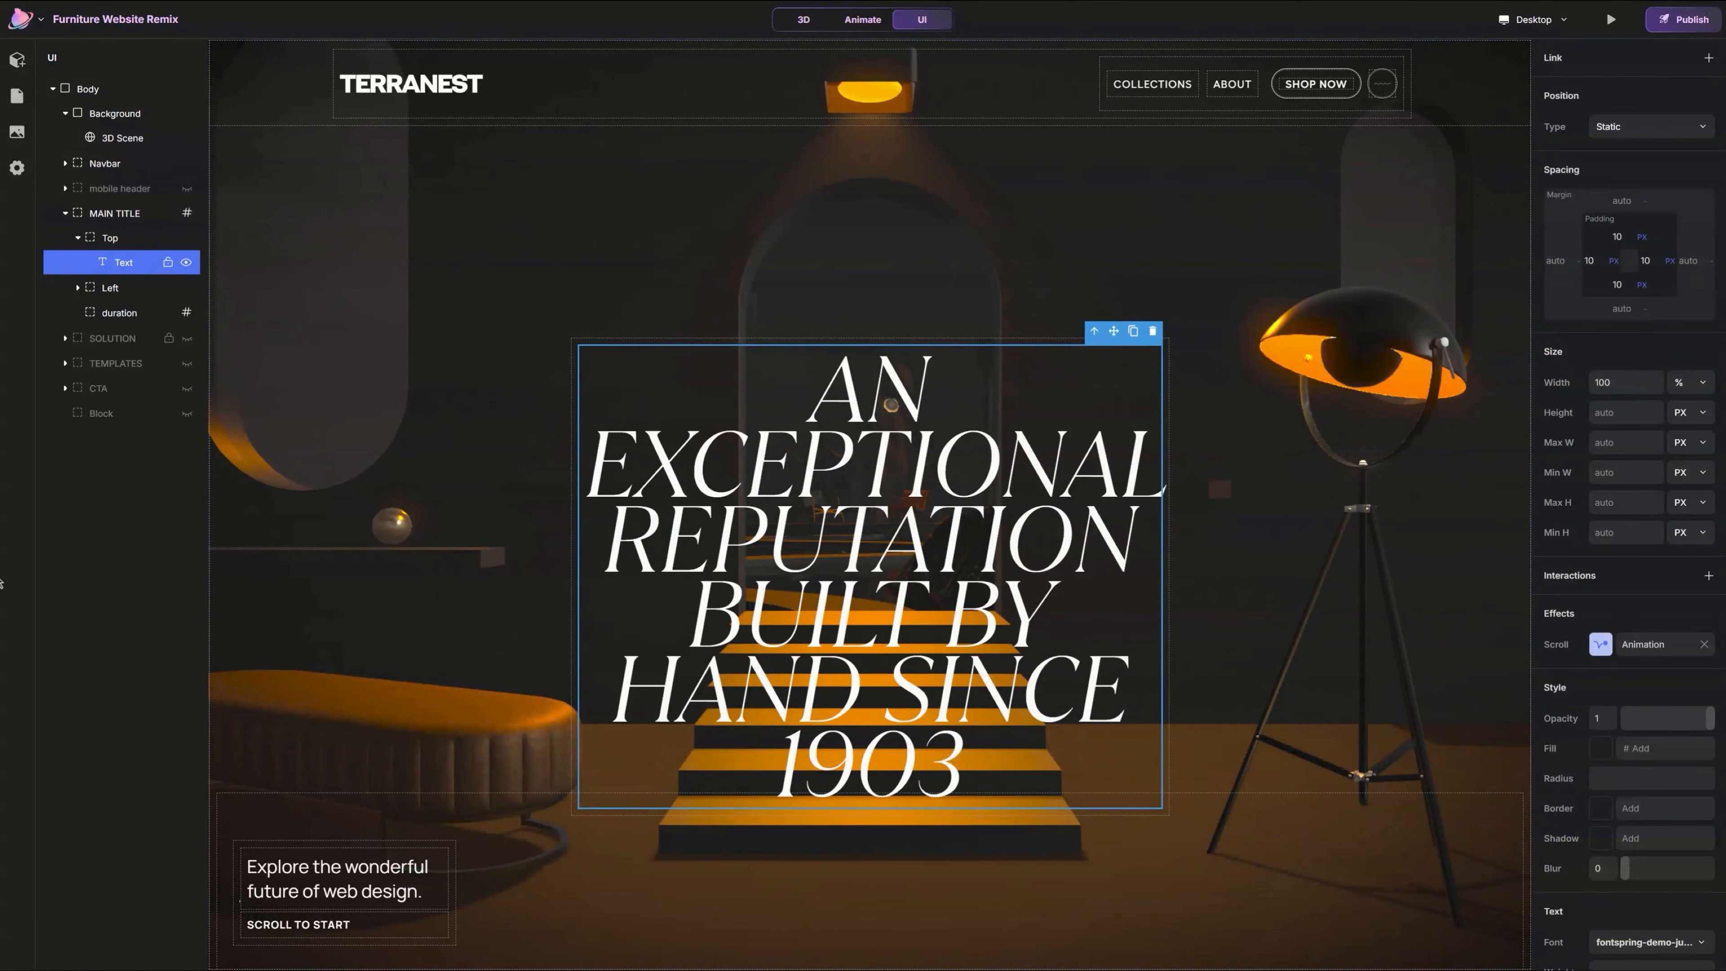
scroll(1600, 736, down, 1)
scroll(1602, 741, down, 3)
click(1648, 642)
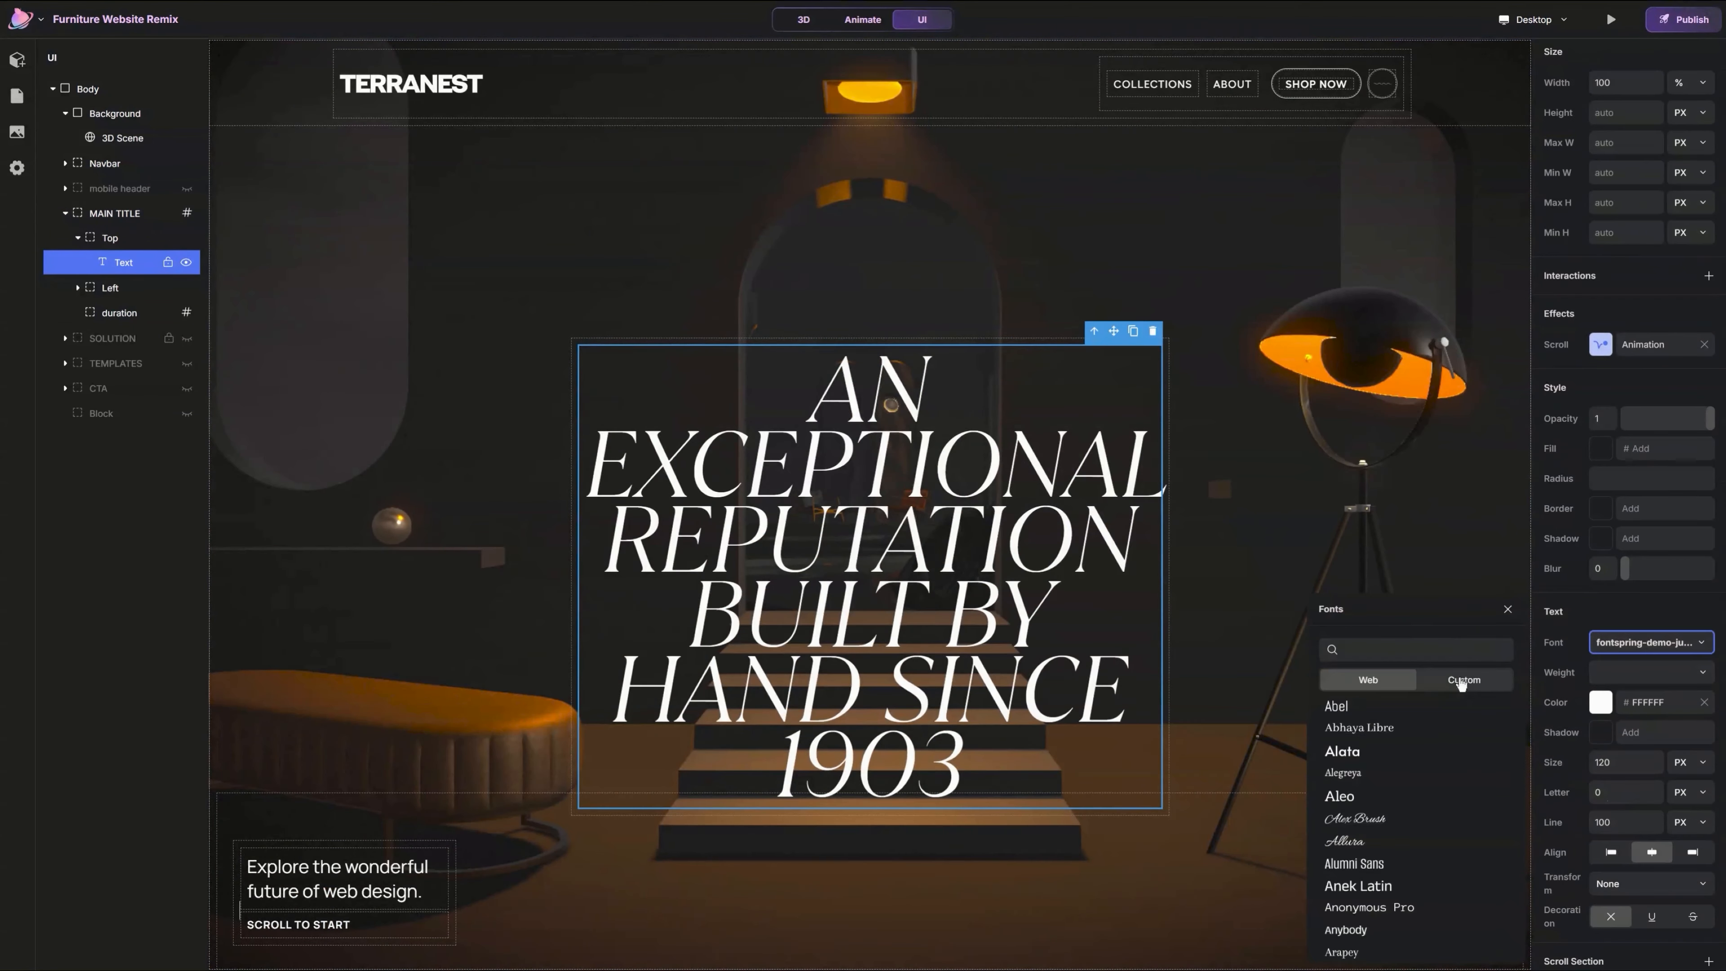
click(1463, 679)
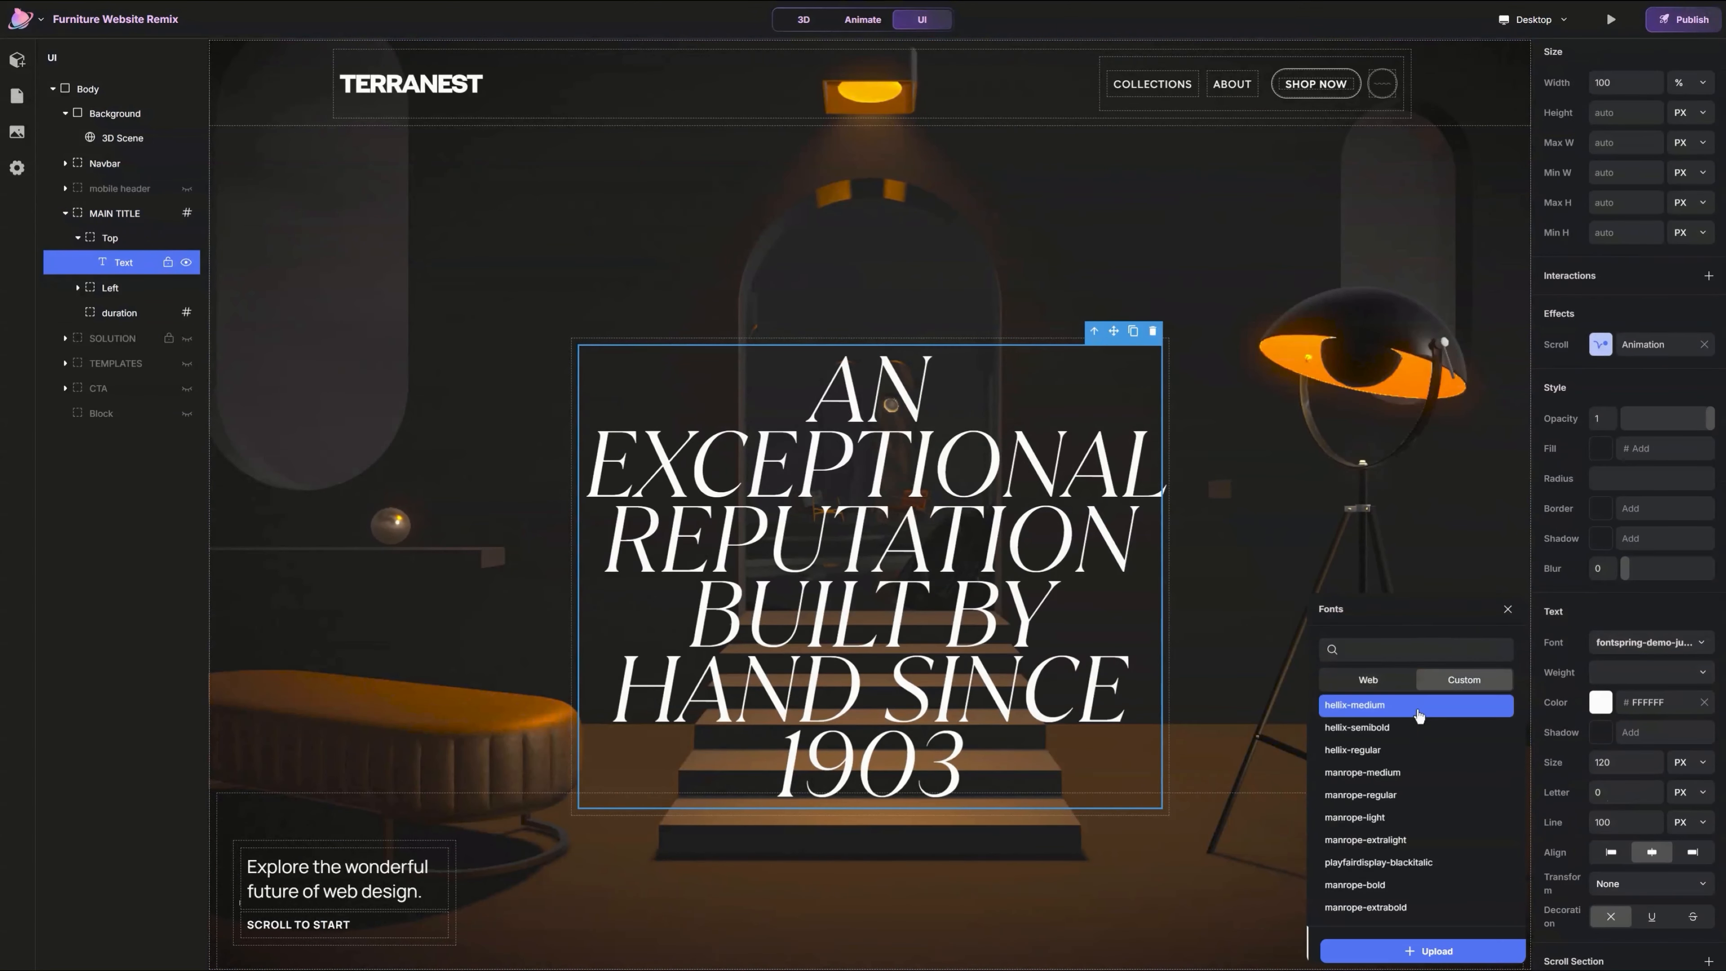
click(1370, 752)
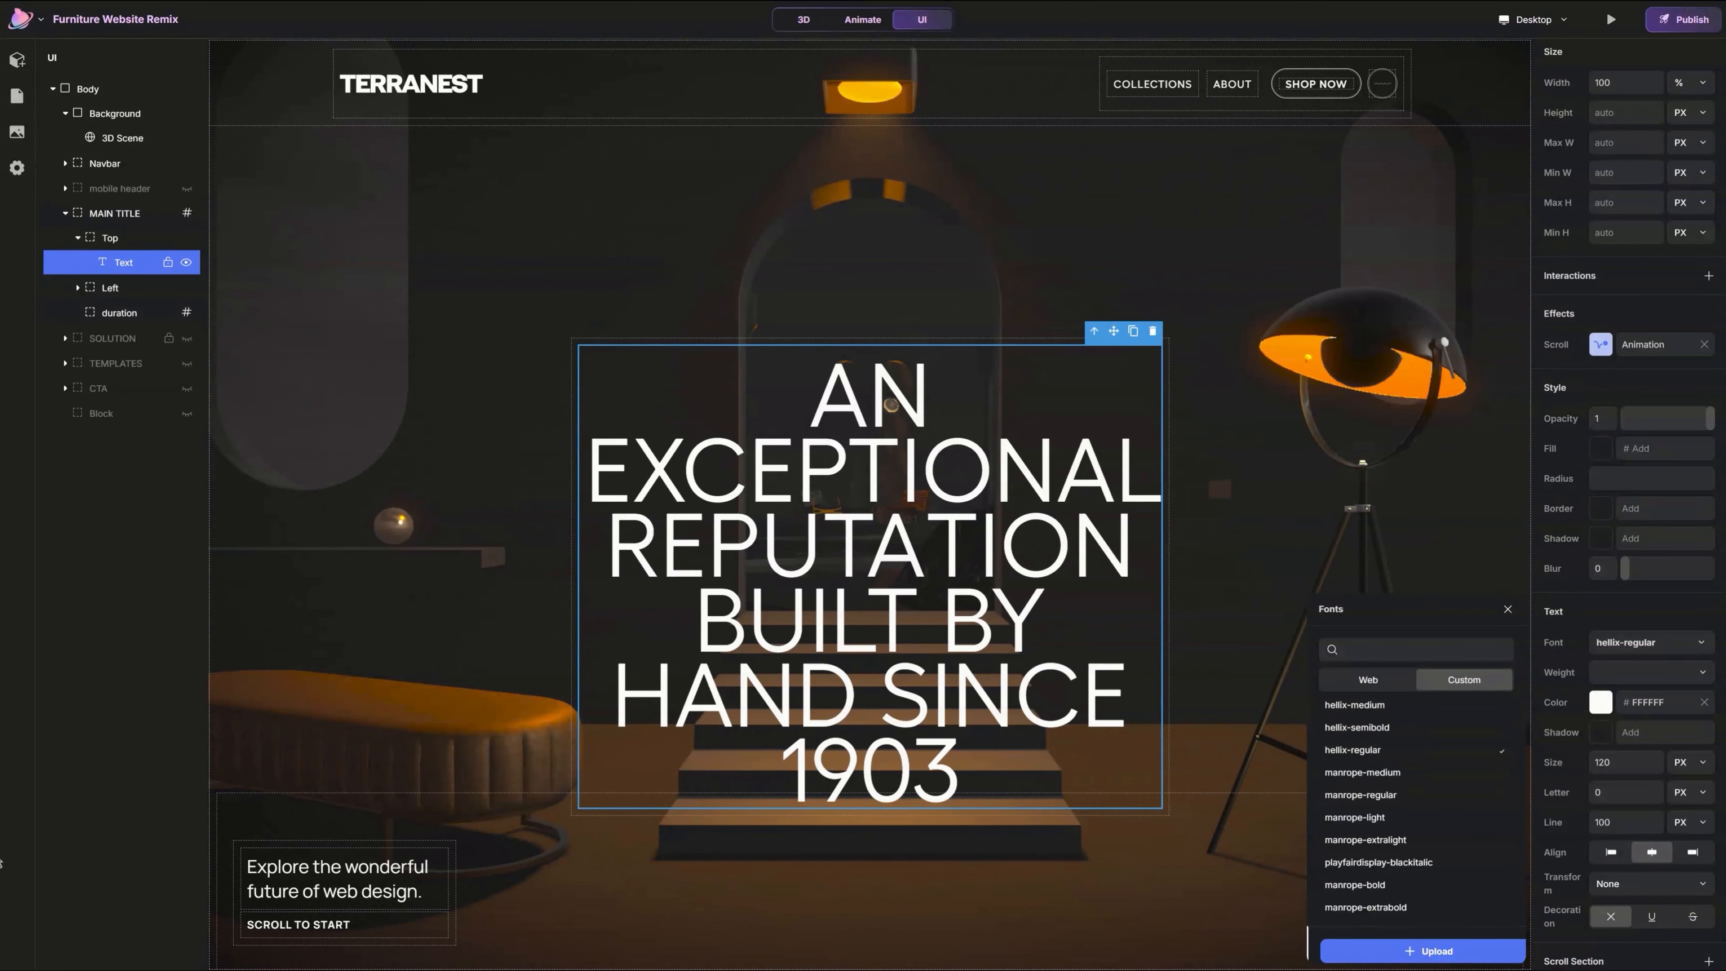
Step: Set the headline's font size to 72 px and its line height to 64 px
click(1631, 763)
text(72)
key(Return)
click(1650, 823)
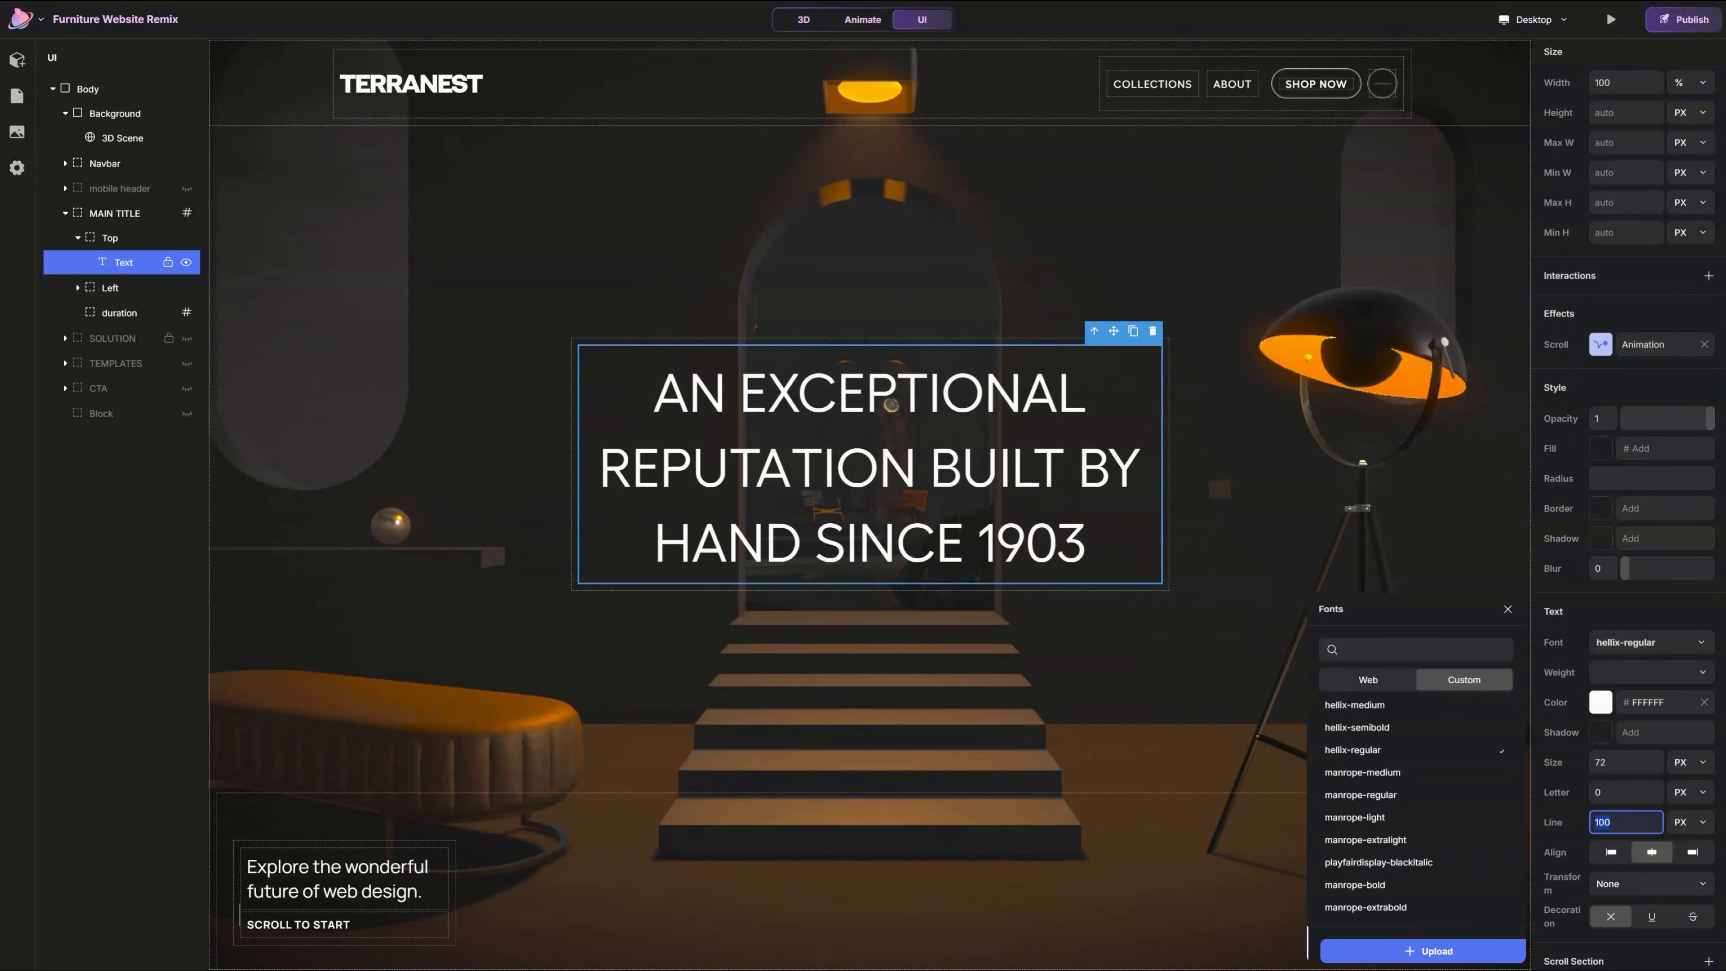
text(64)
key(Return)
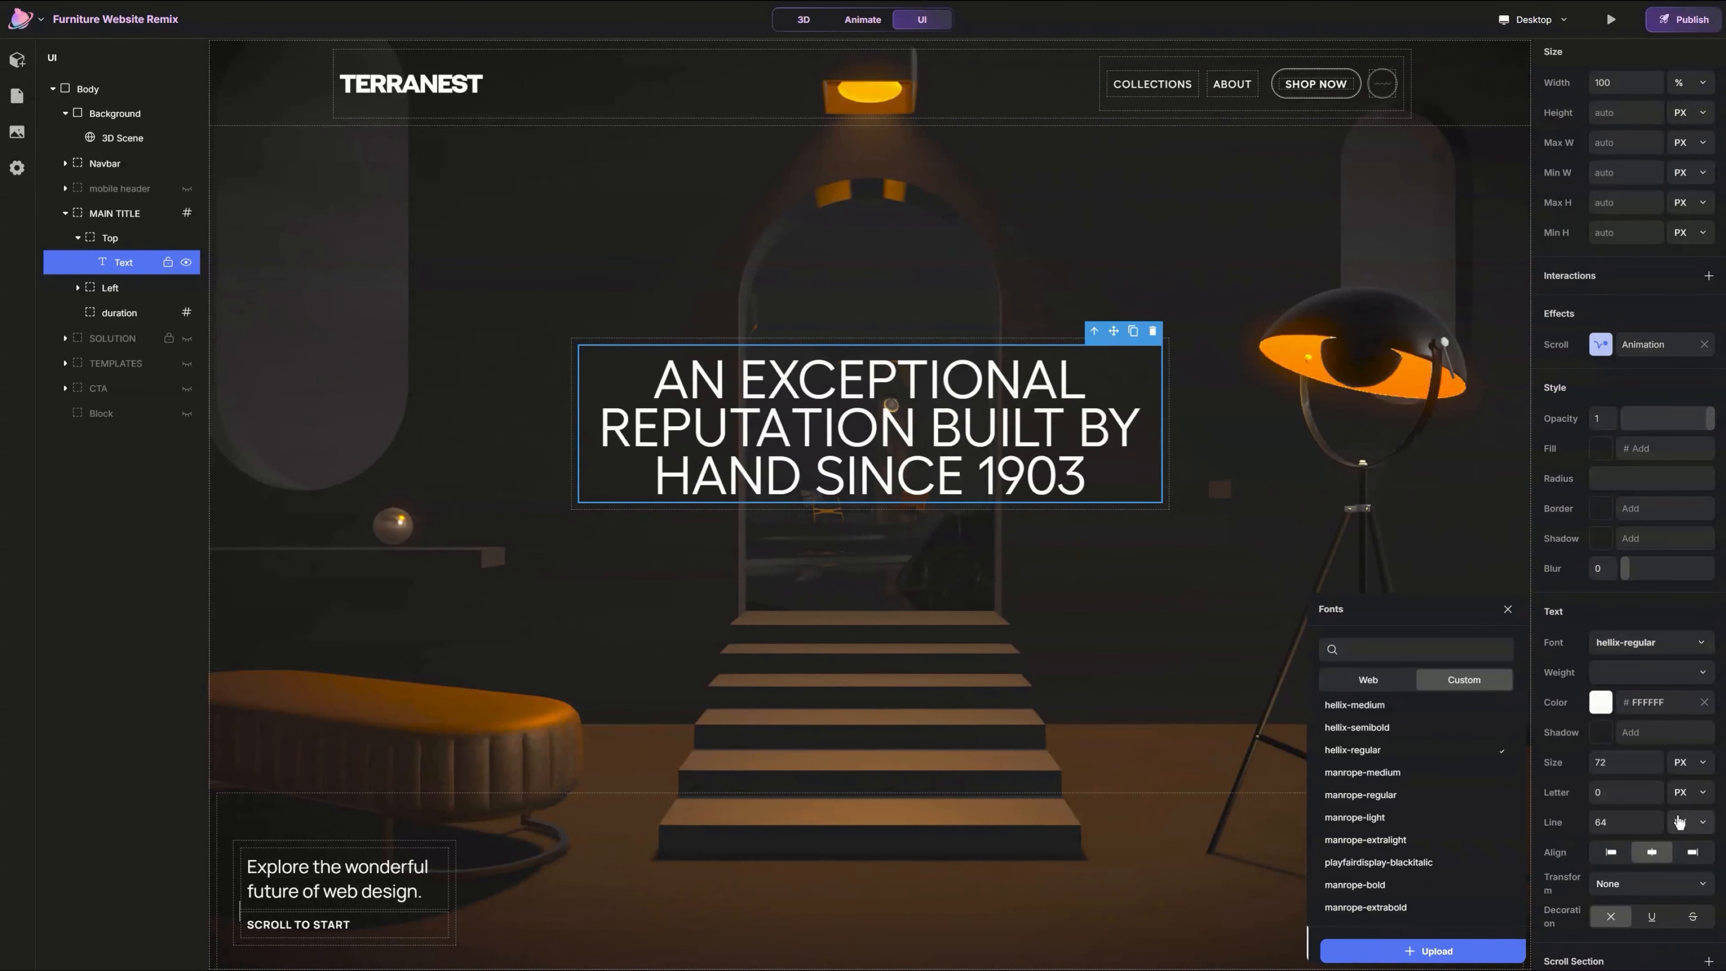
scroll(1638, 752, down, 1)
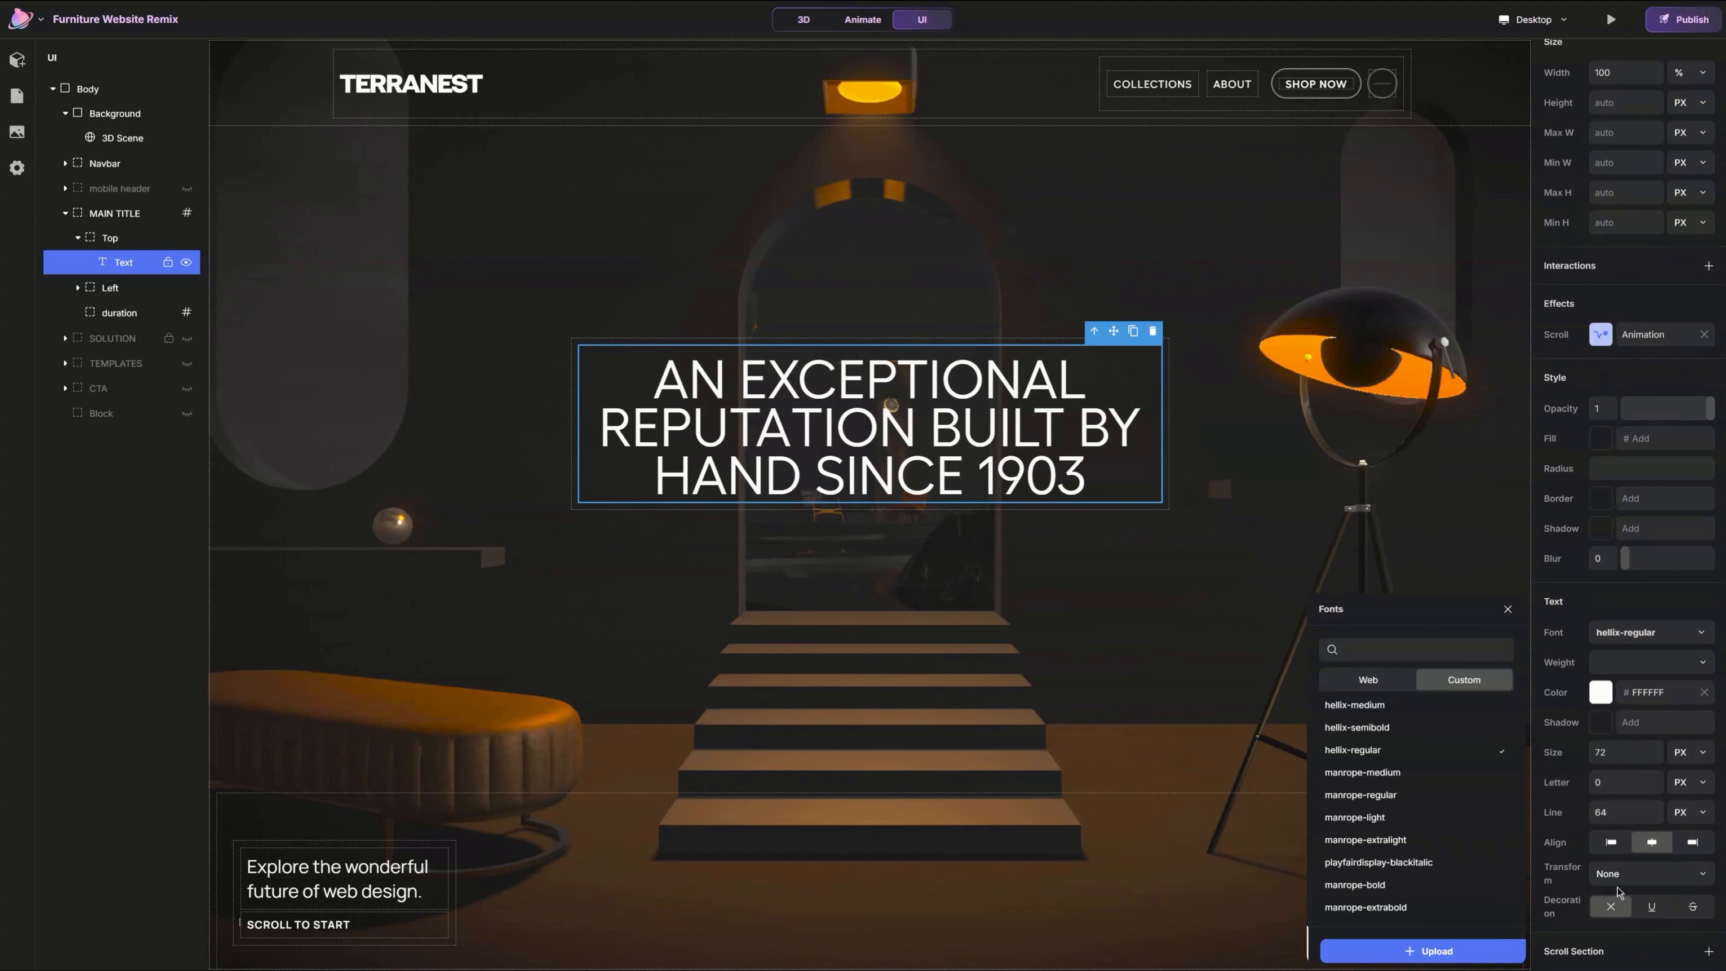
click(1507, 609)
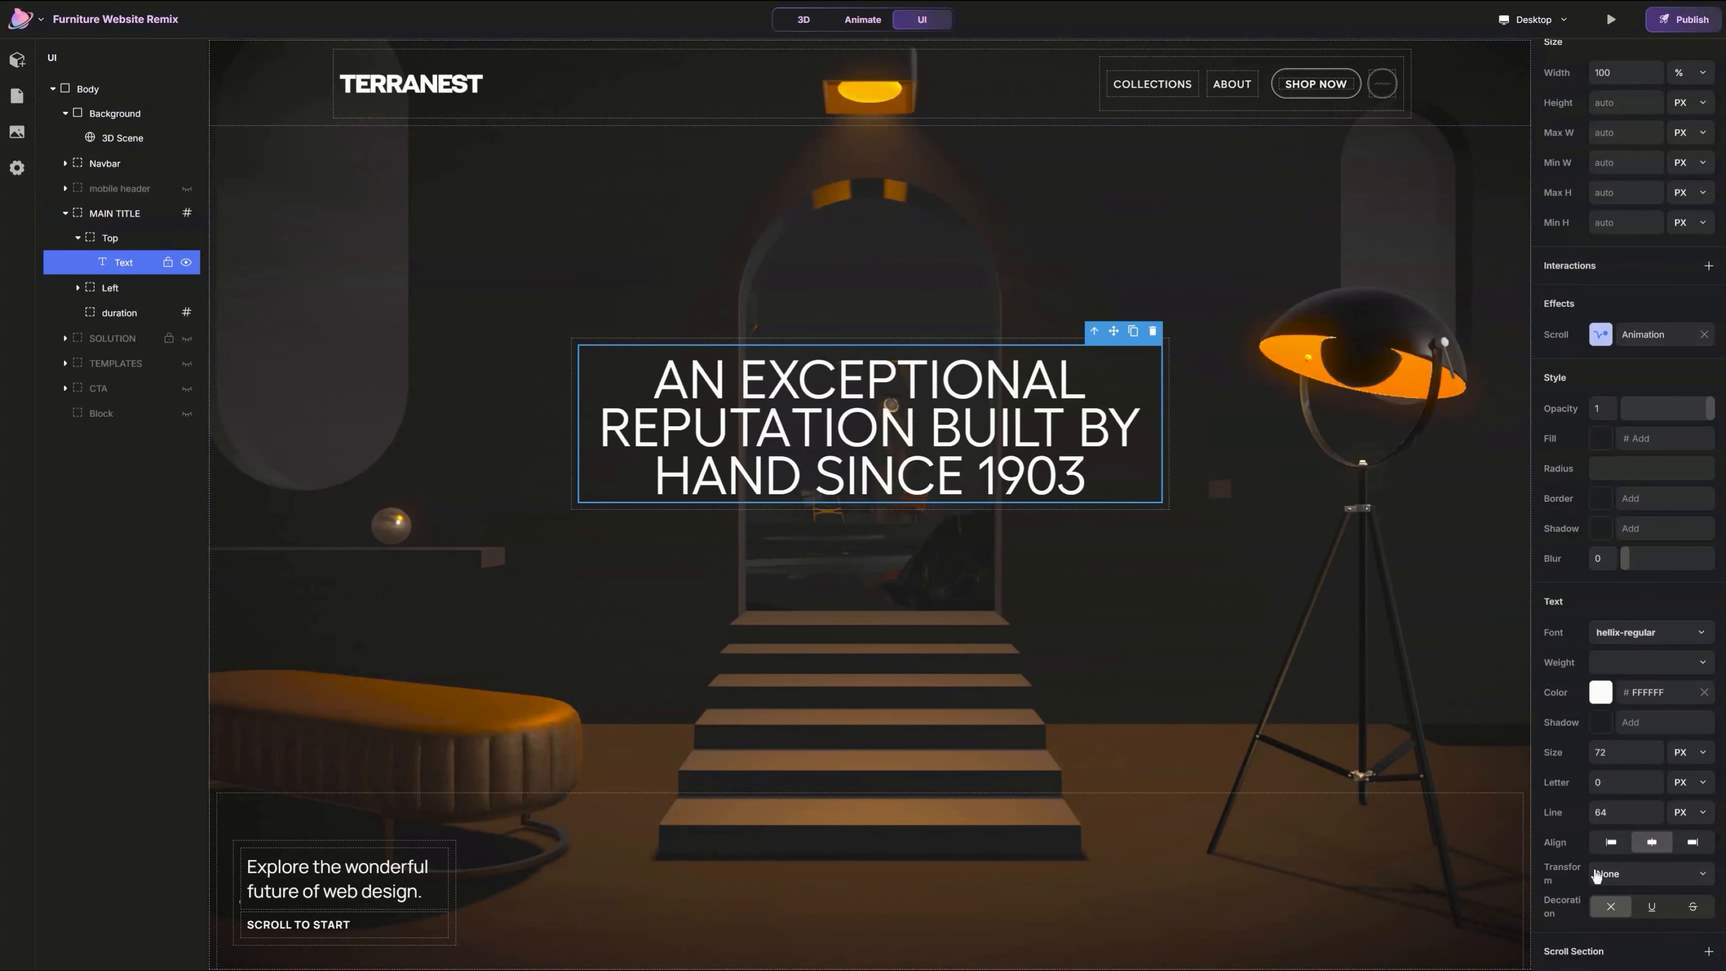
click(1617, 877)
click(637, 369)
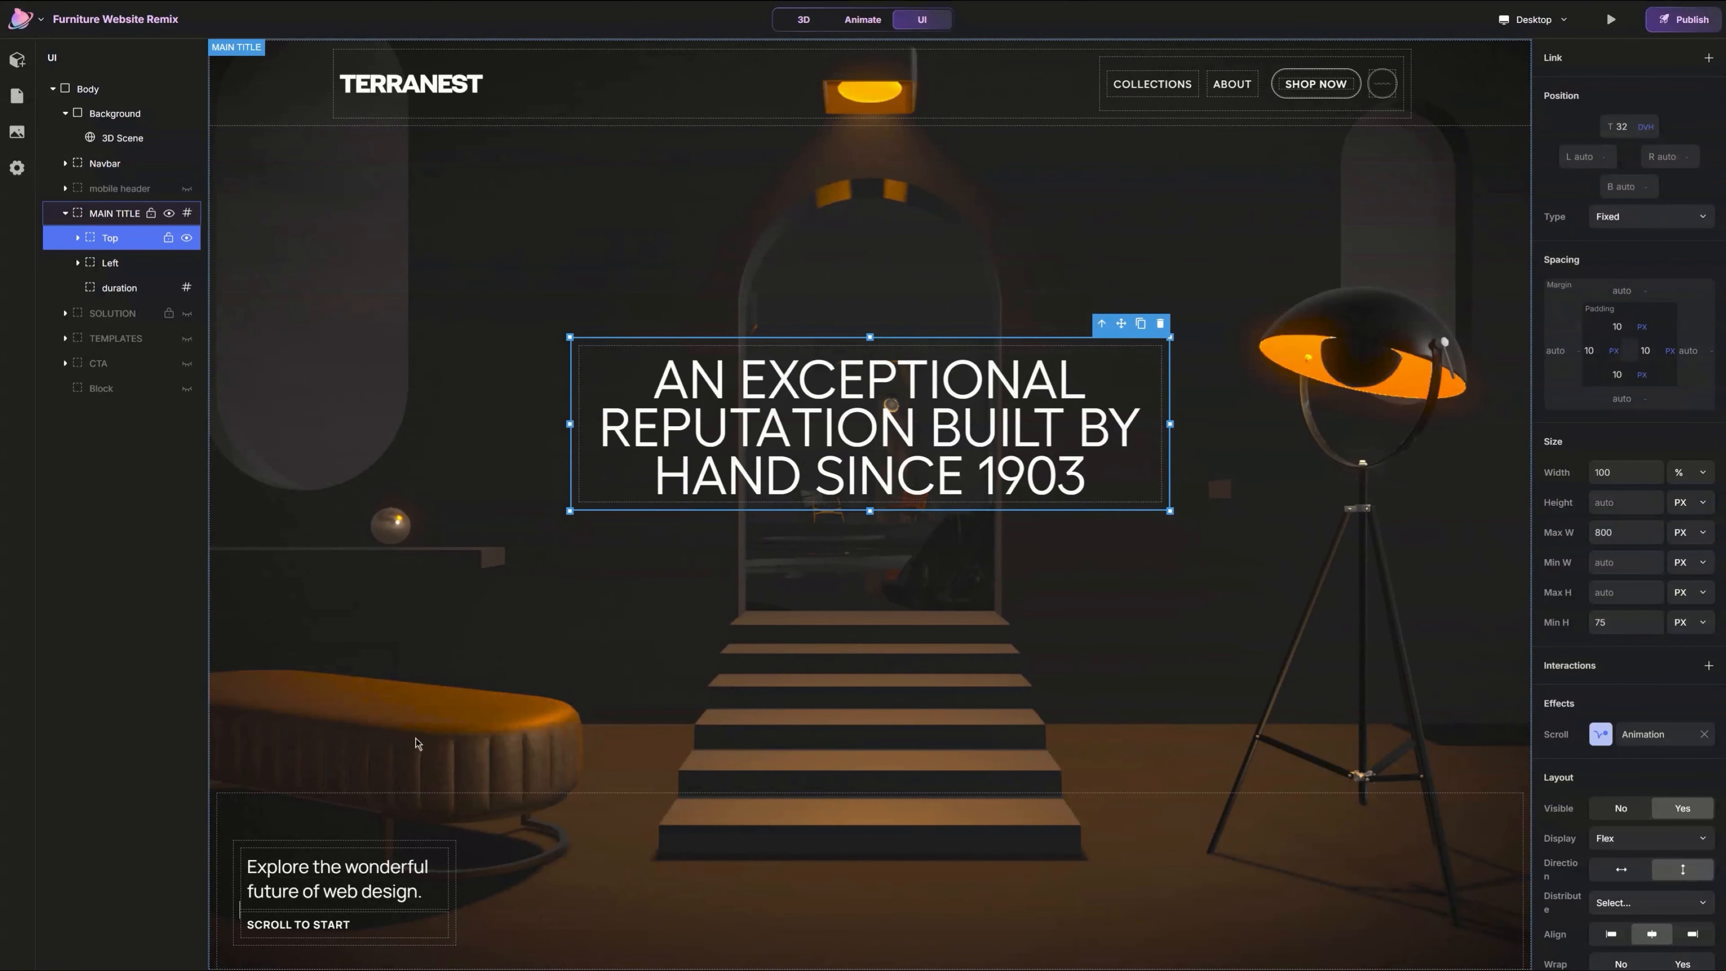
Step: Move the Left text block to the page's right side by clearing its left offset and setting a right offset
click(448, 870)
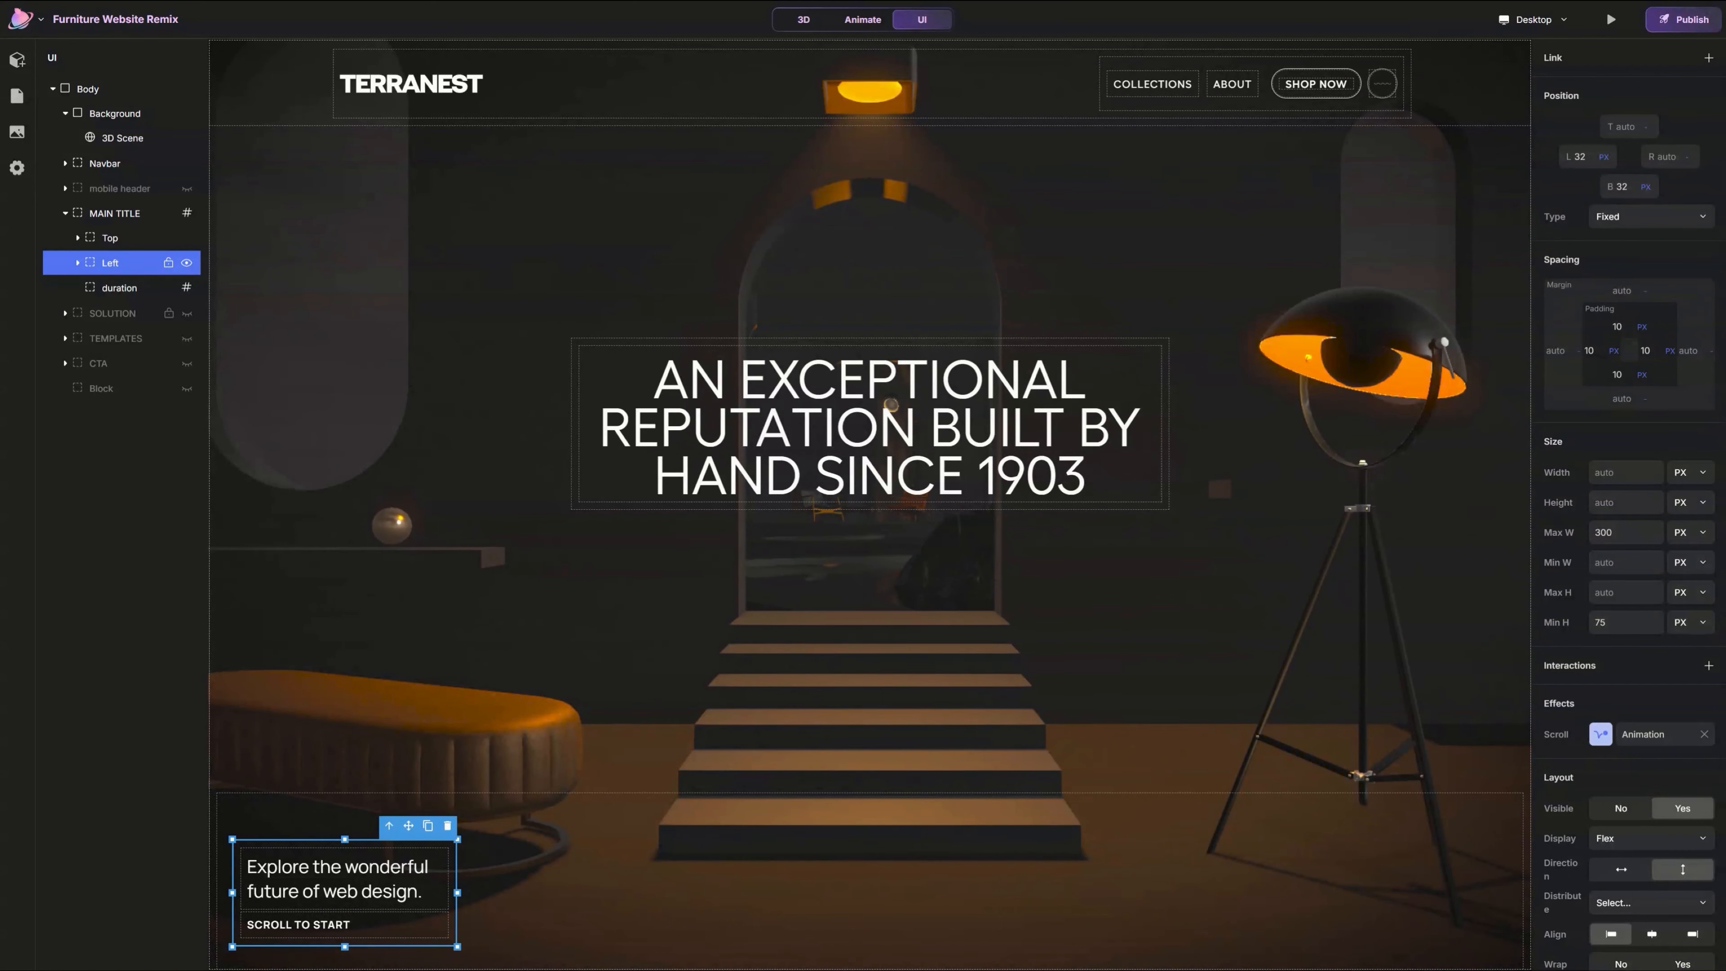
click(1587, 157)
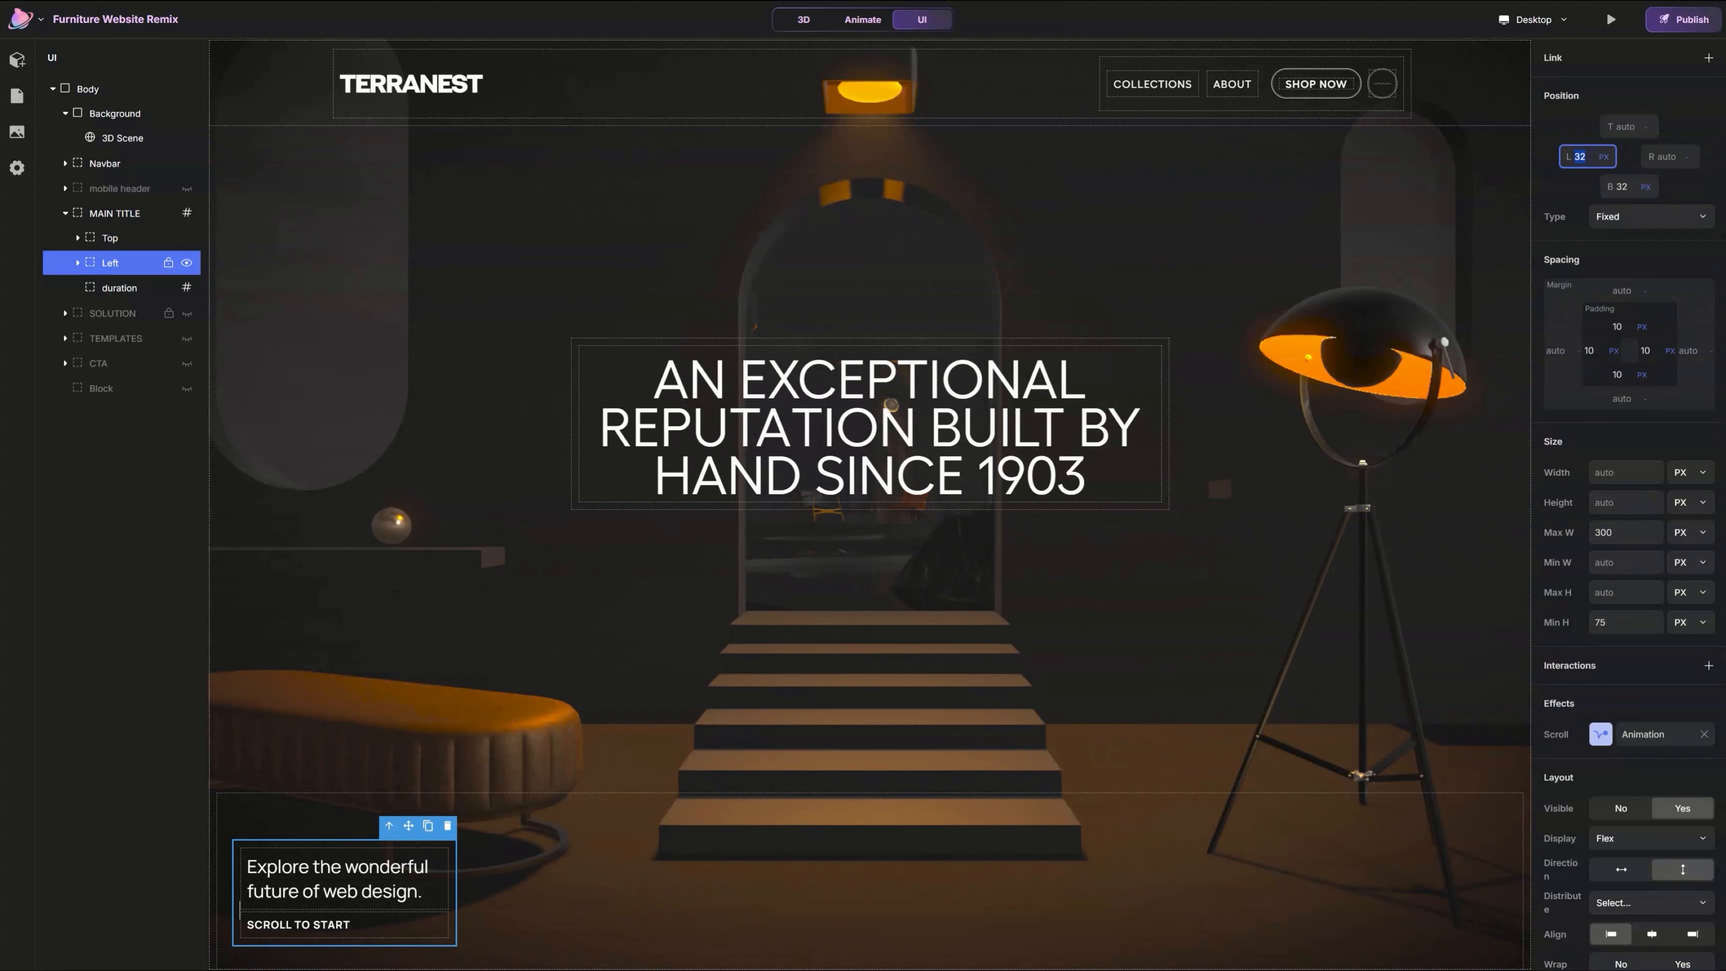
key(BackSpace)
click(1654, 162)
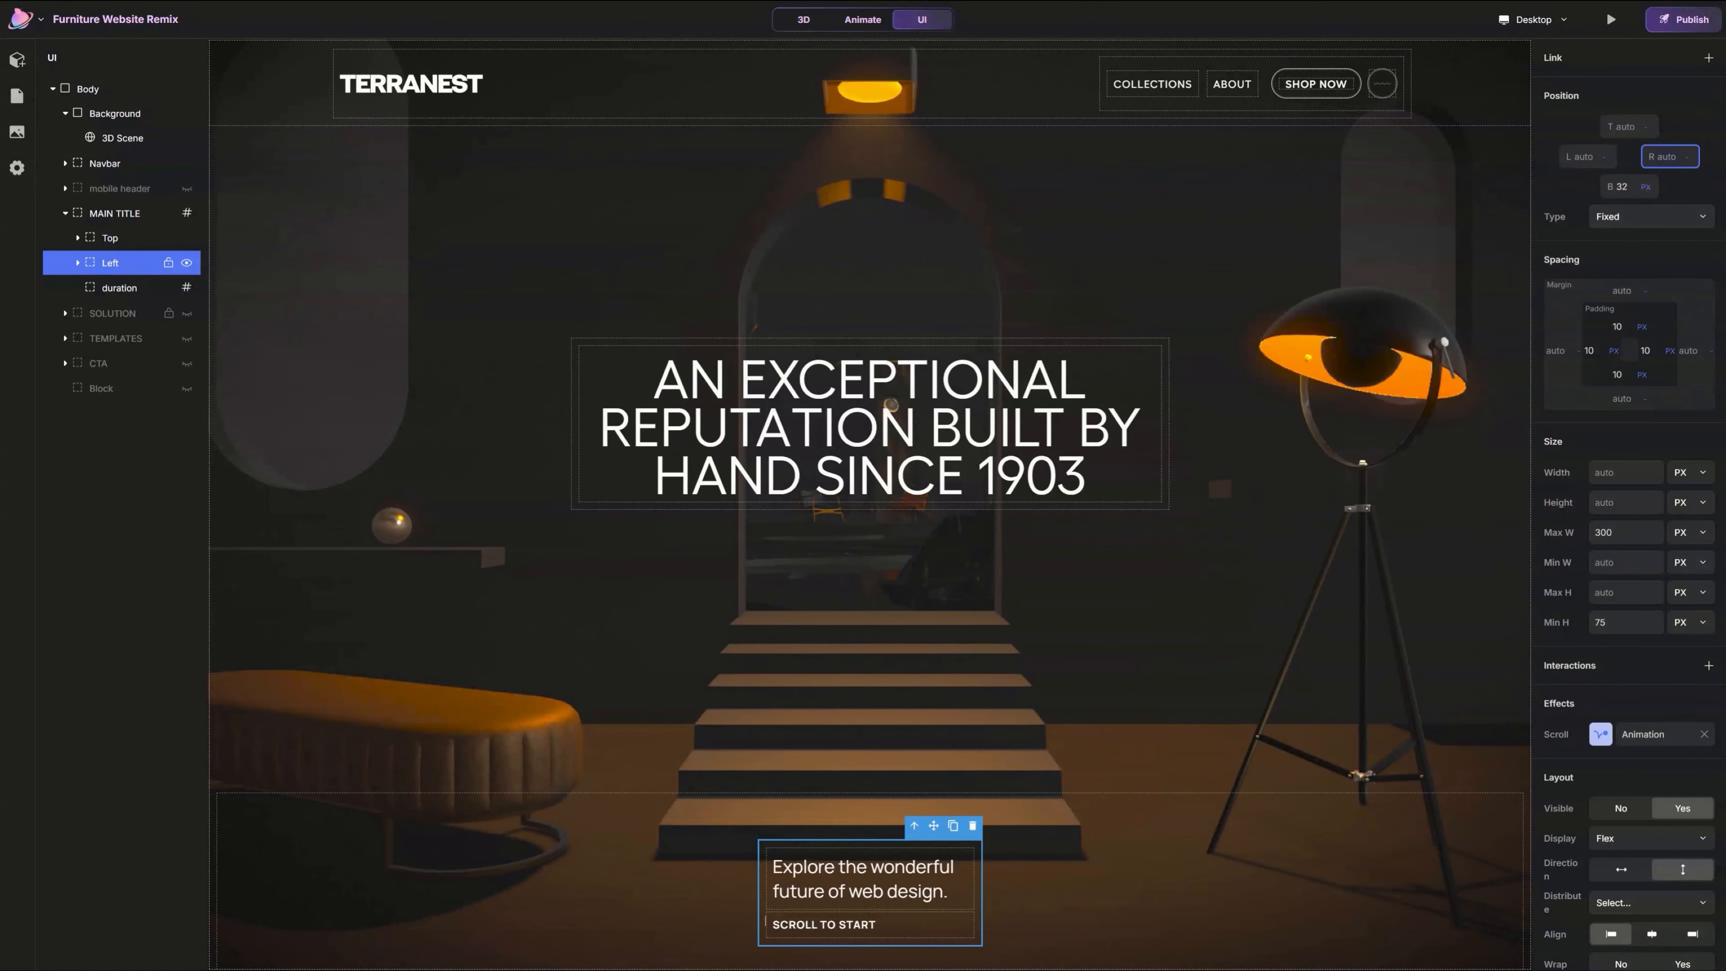
key(Return)
Step: Add a Columns element to the page and remove its two default blocks
click(1386, 926)
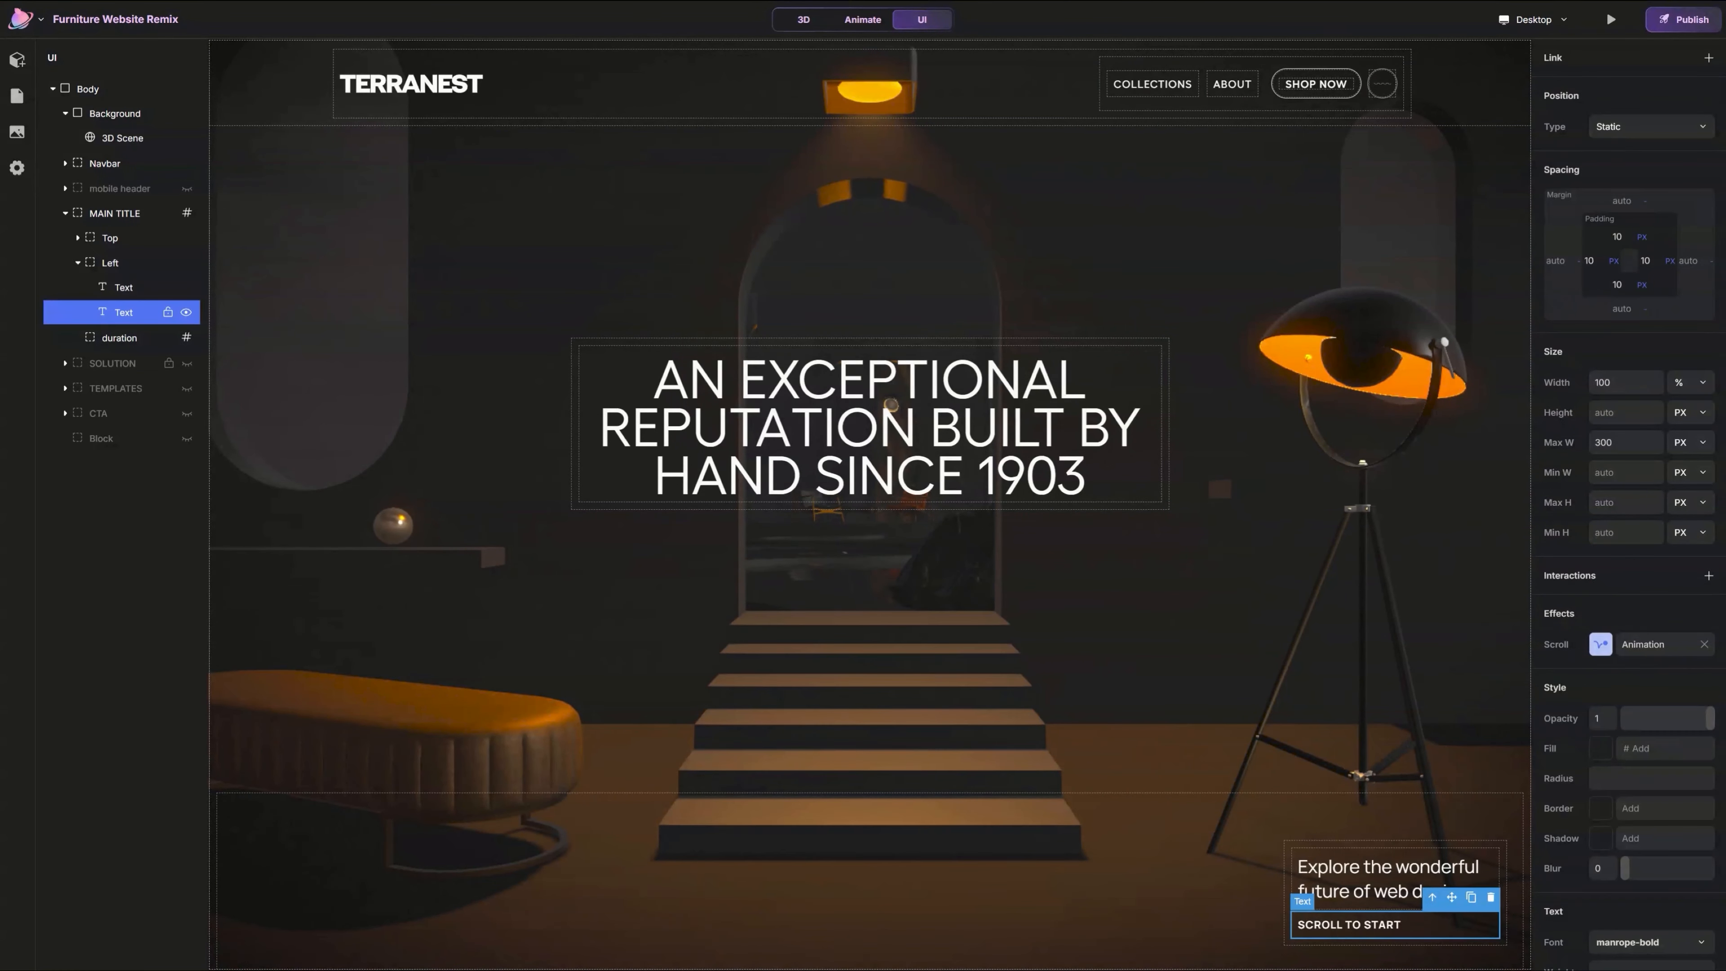
click(17, 60)
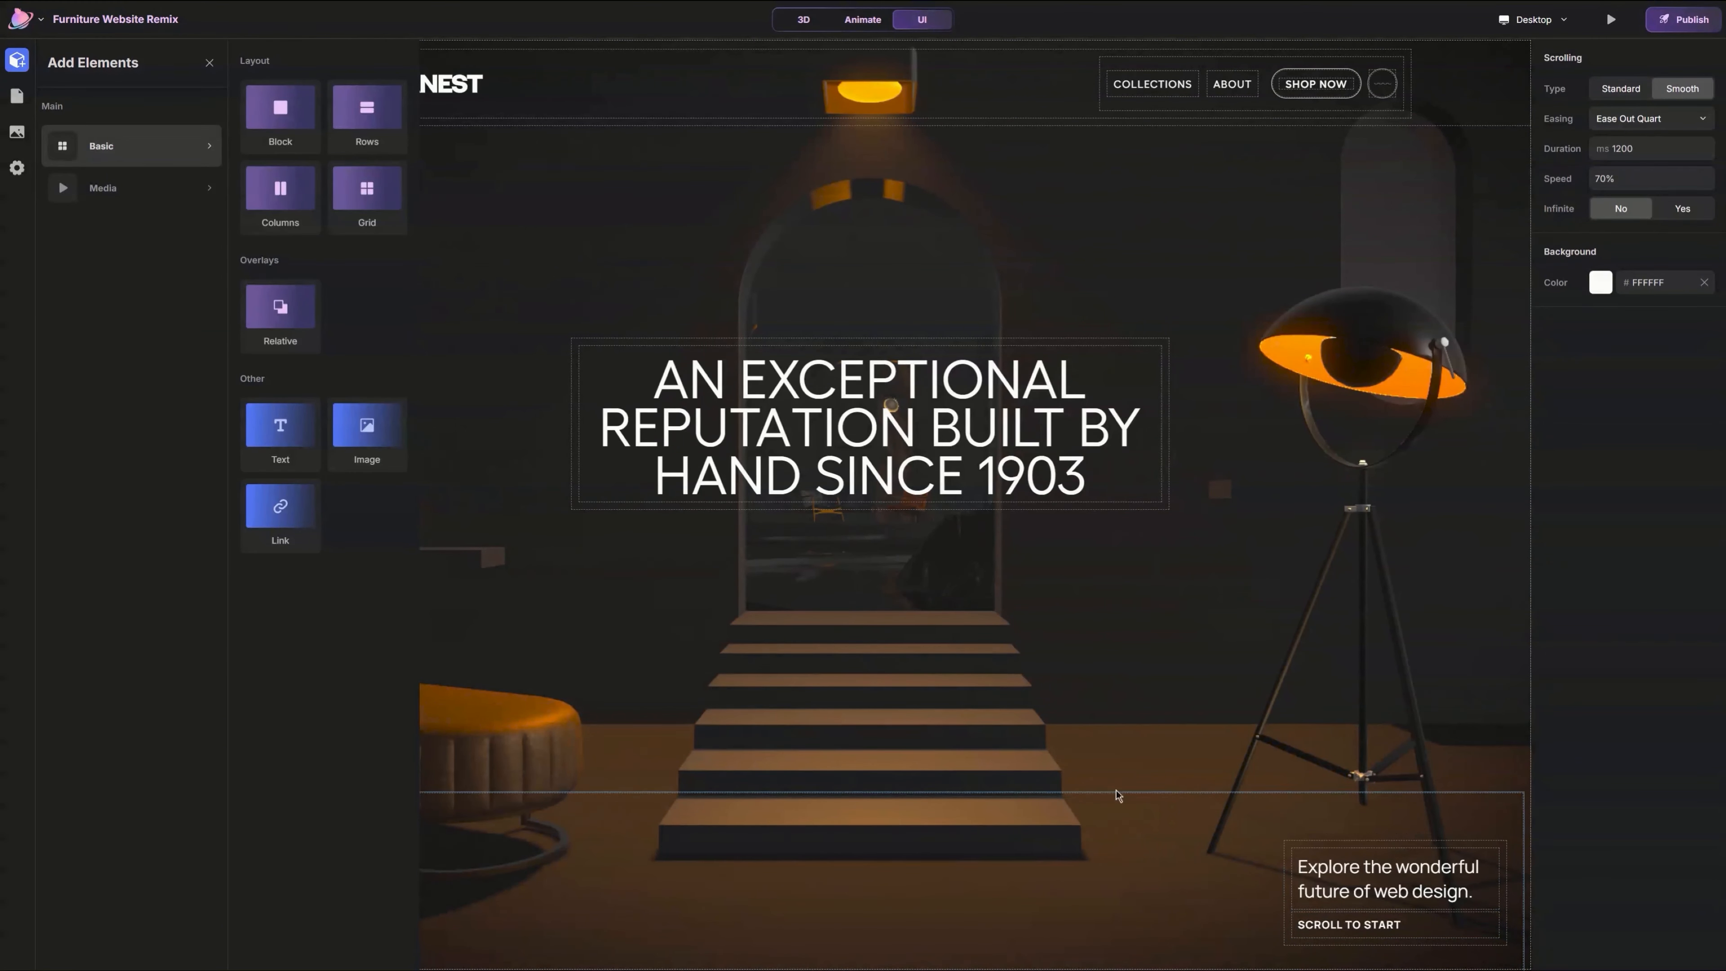
click(244, 109)
click(209, 62)
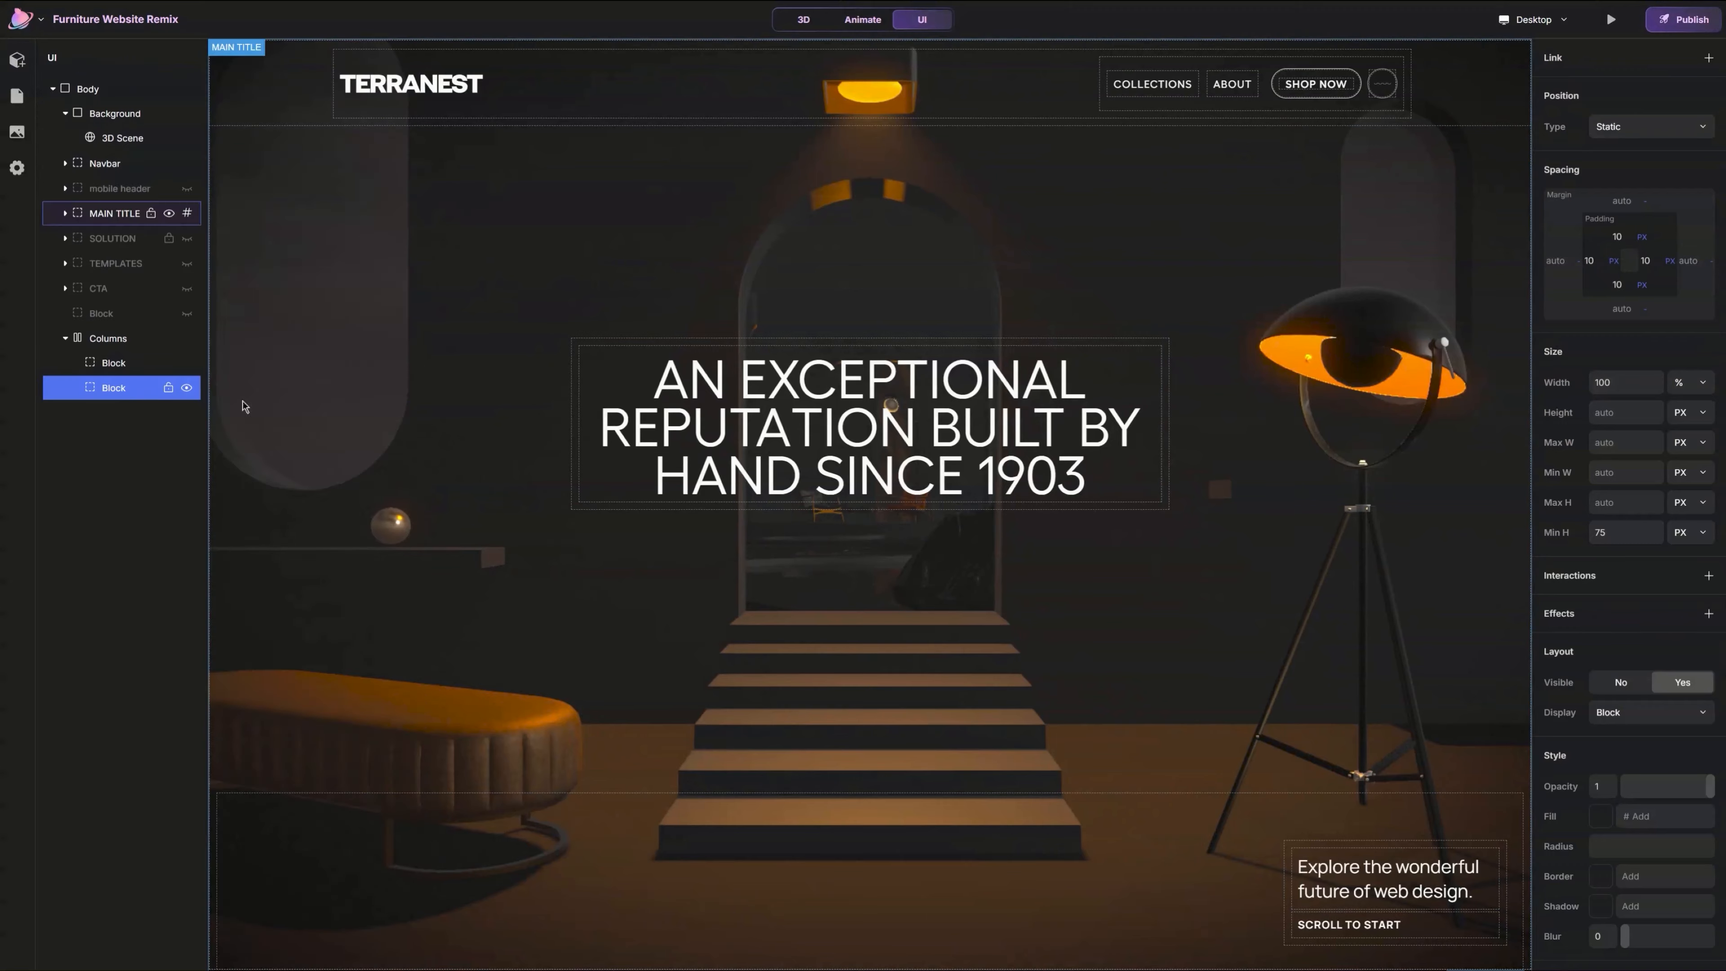
key(ctrl+z)
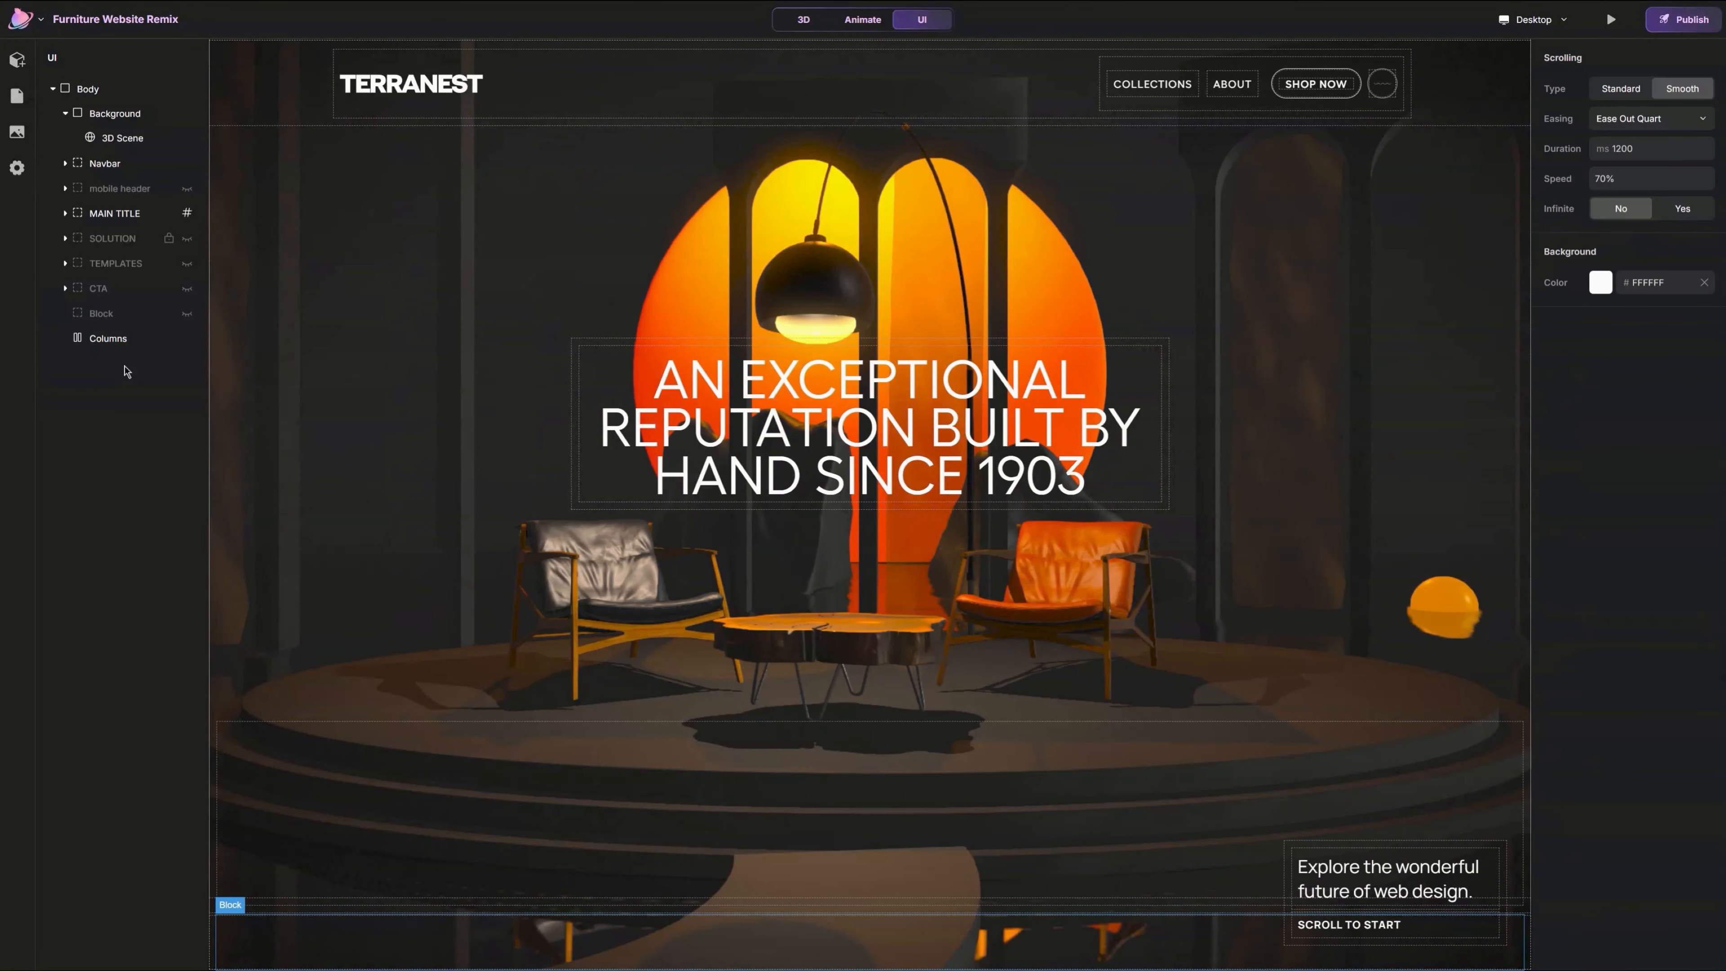
Step: Move the Columns element into the Left block, nest the SCROLL TO START text inside it, and discard the text's duplicate
click(1388, 896)
drag(97, 458, 137, 342)
key(ctrl+d)
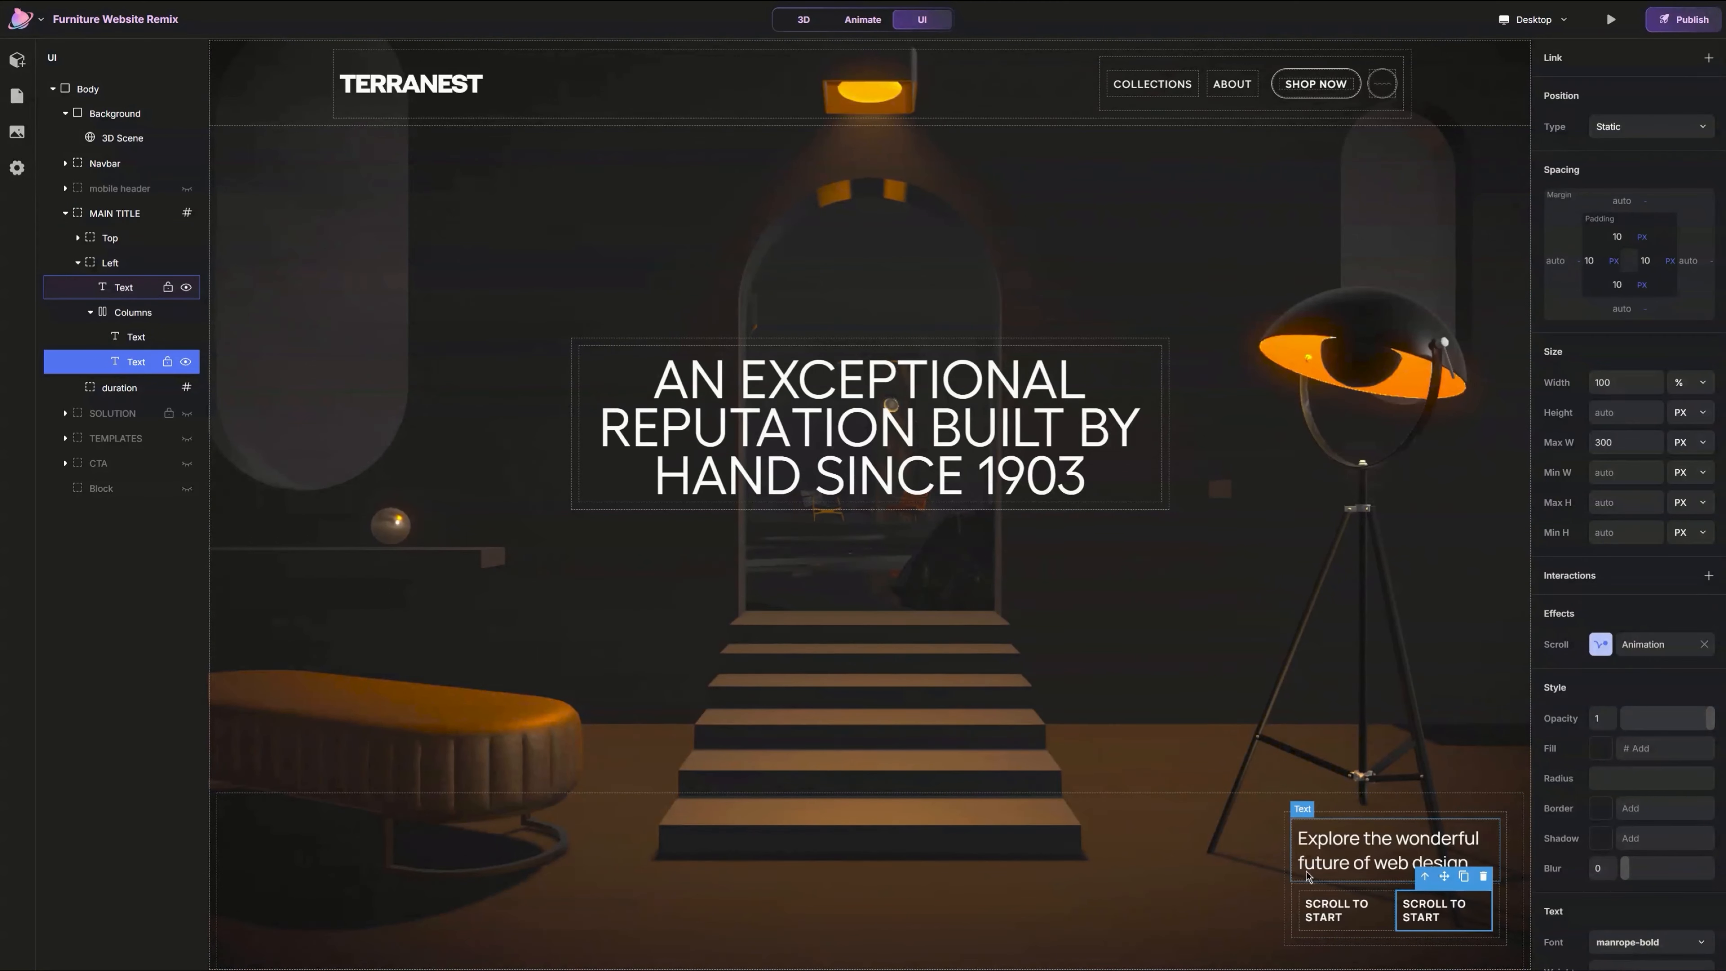
key(Delete)
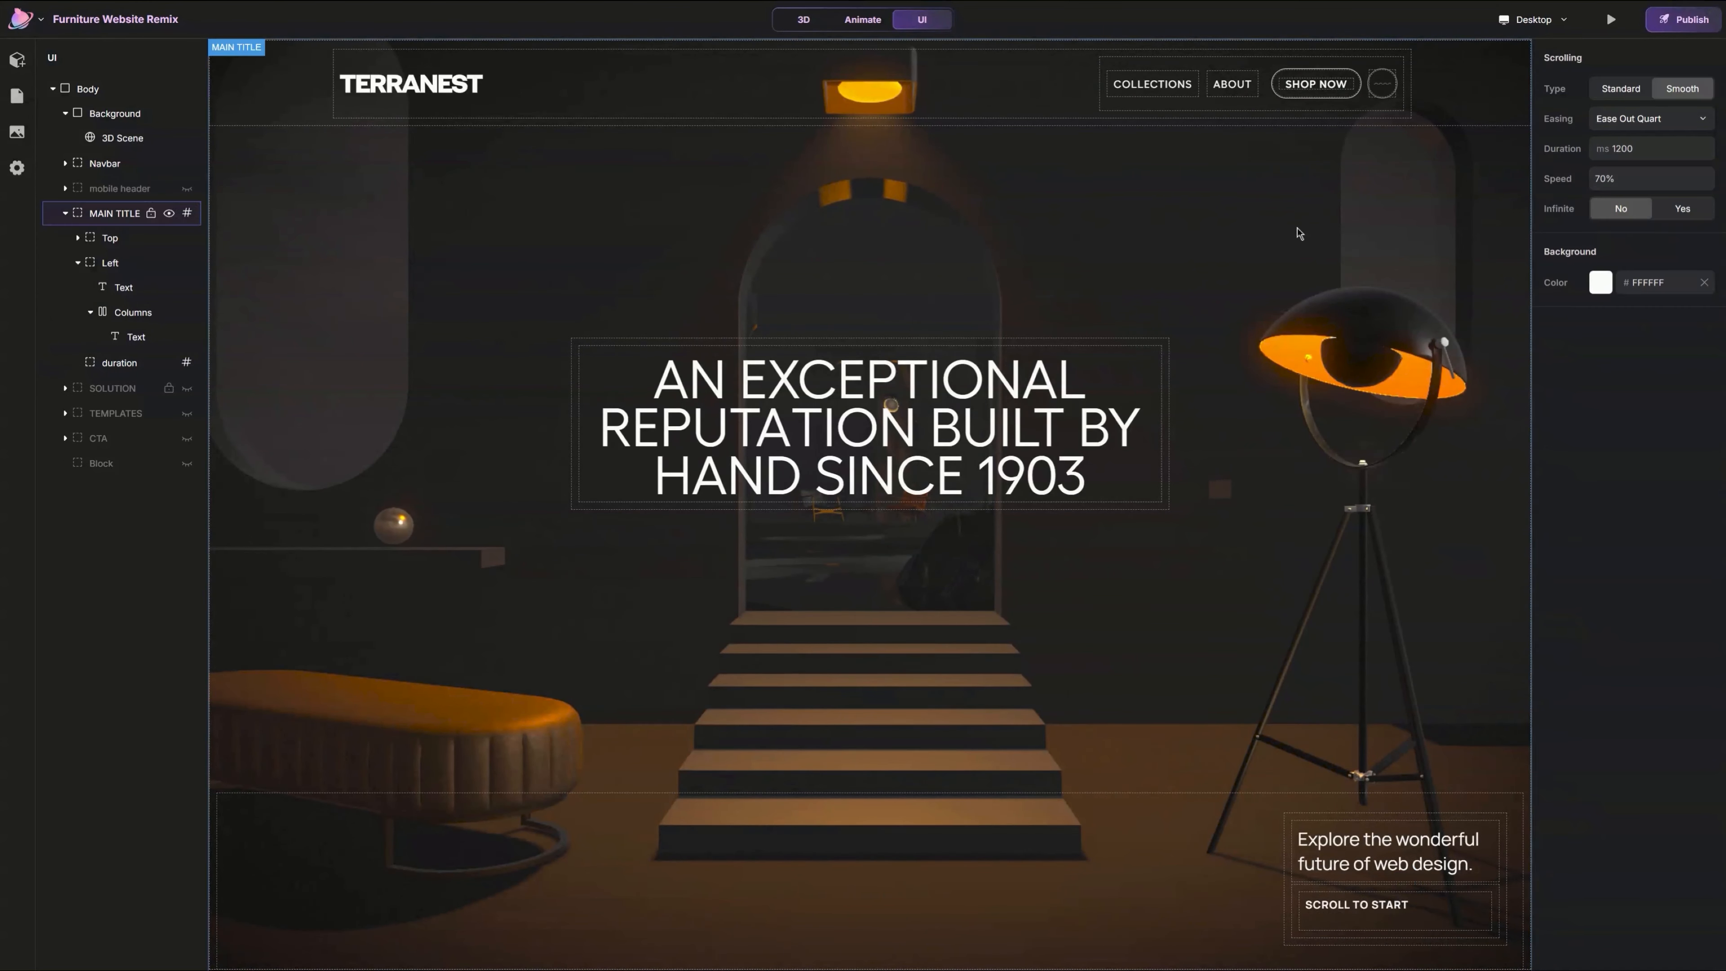
Step: Copy the navbar's SHOP NOW button into the Left block's Columns element, beside the SCROLL TO START text
click(1332, 95)
key(ctrl+c)
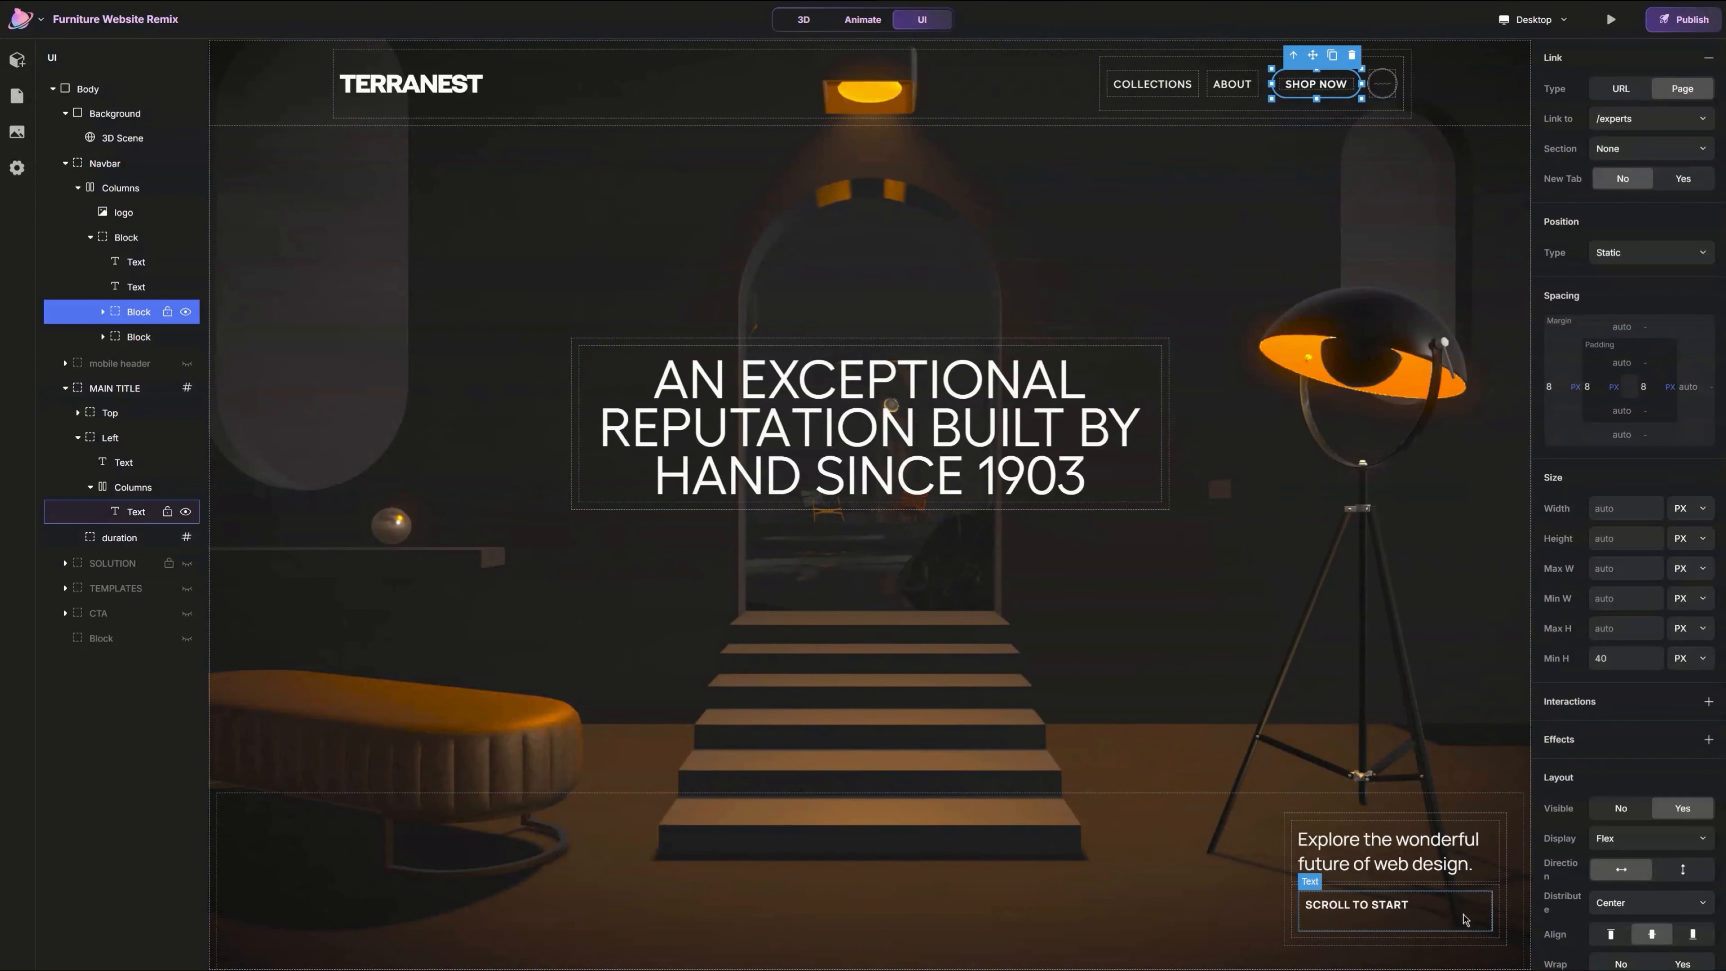
click(1359, 905)
key(ctrl+v)
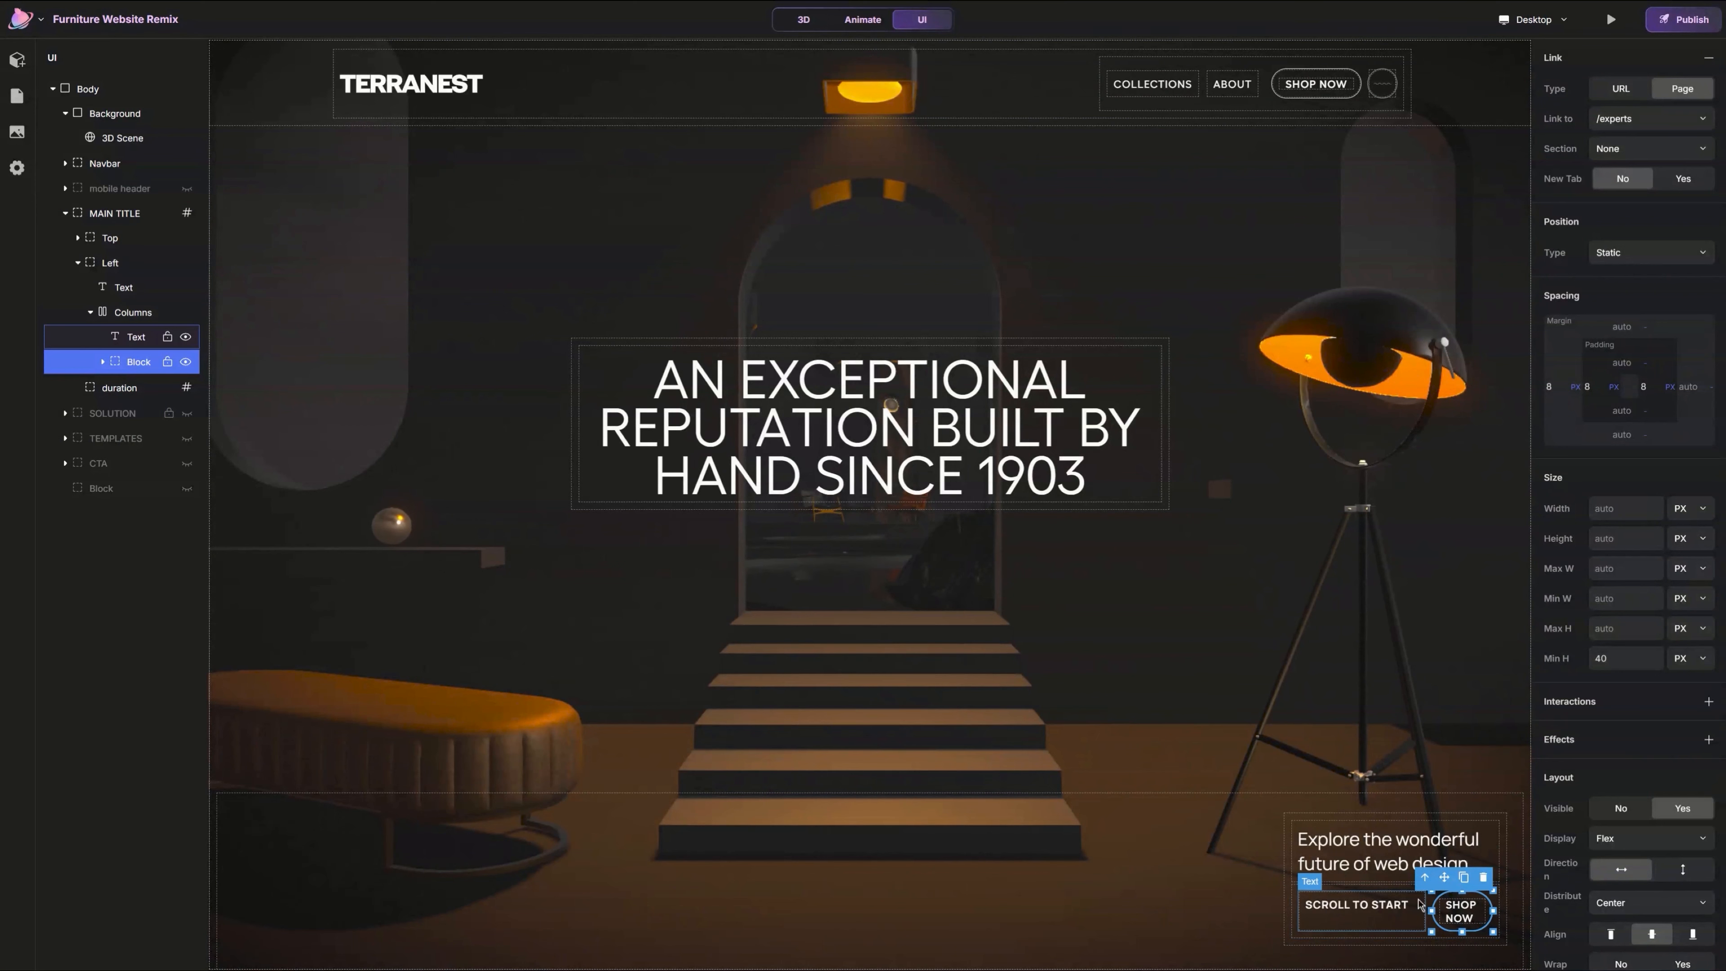
Step: Replace the Left block's paragraph with "AT EVERY STAGE OF OUR APPLIANCES' PRODUCTION, A CRAFTSPERSON EXAMINES THEIR WORK USING HAND AND EYE, SEEKING IMPERFECTIONS"
click(1370, 847)
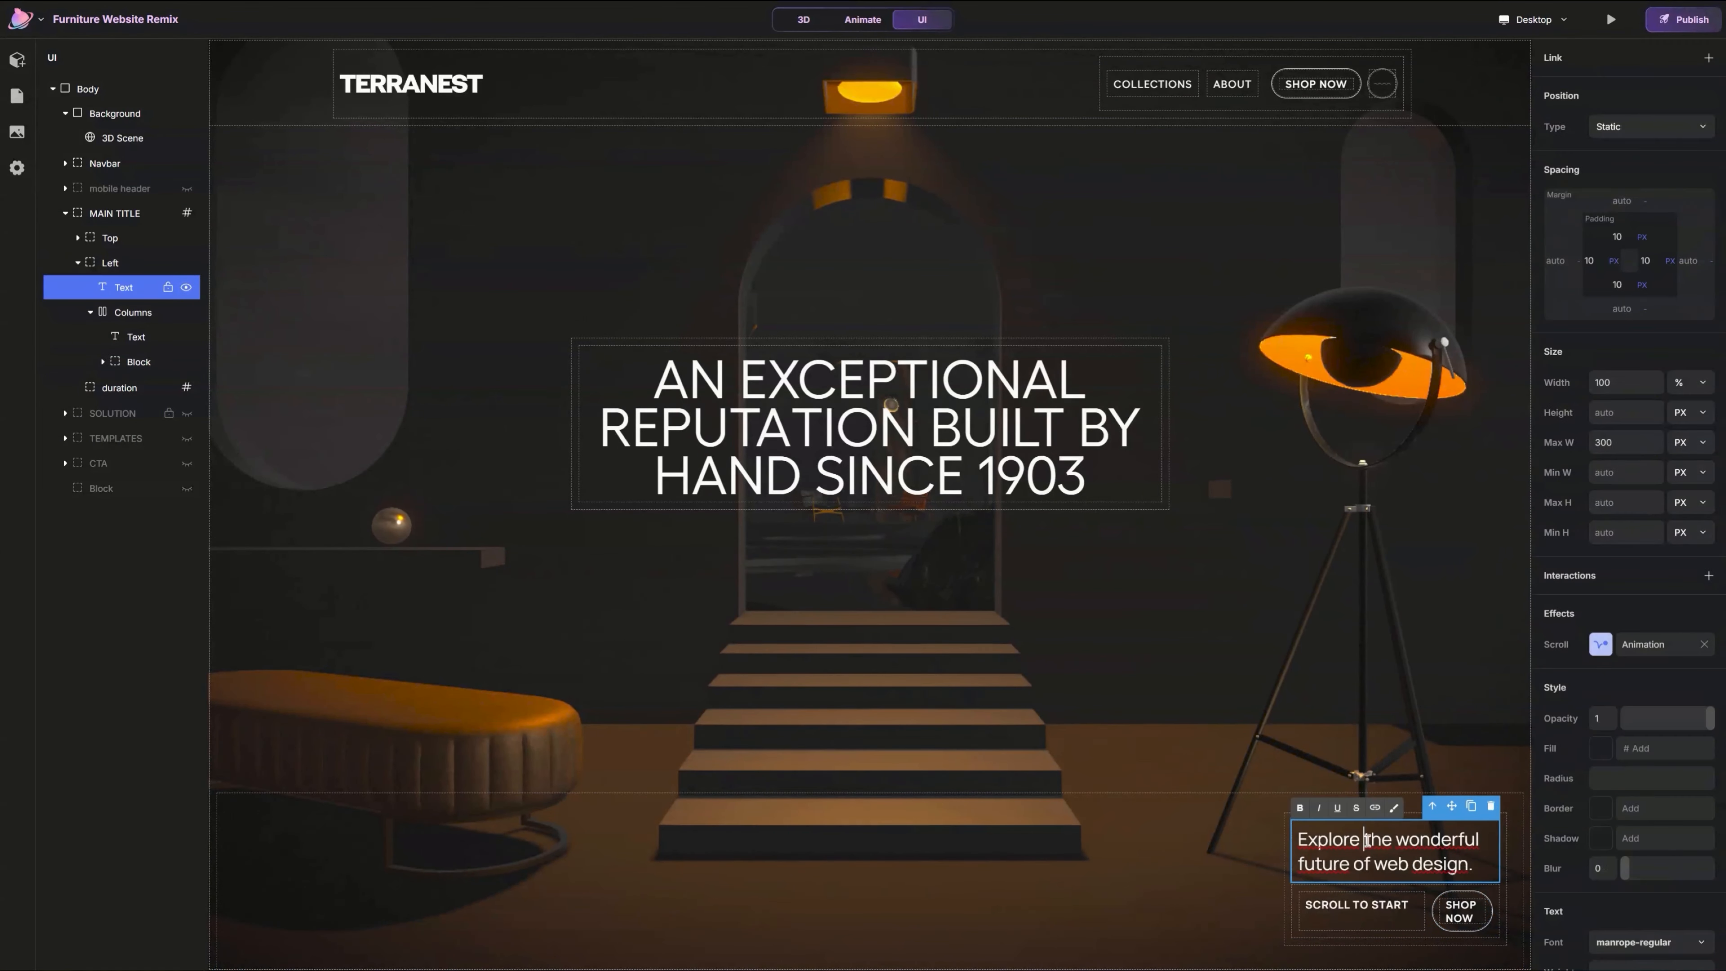
key(ctrl+a)
text(AT EVERY STAGE OF OUR )
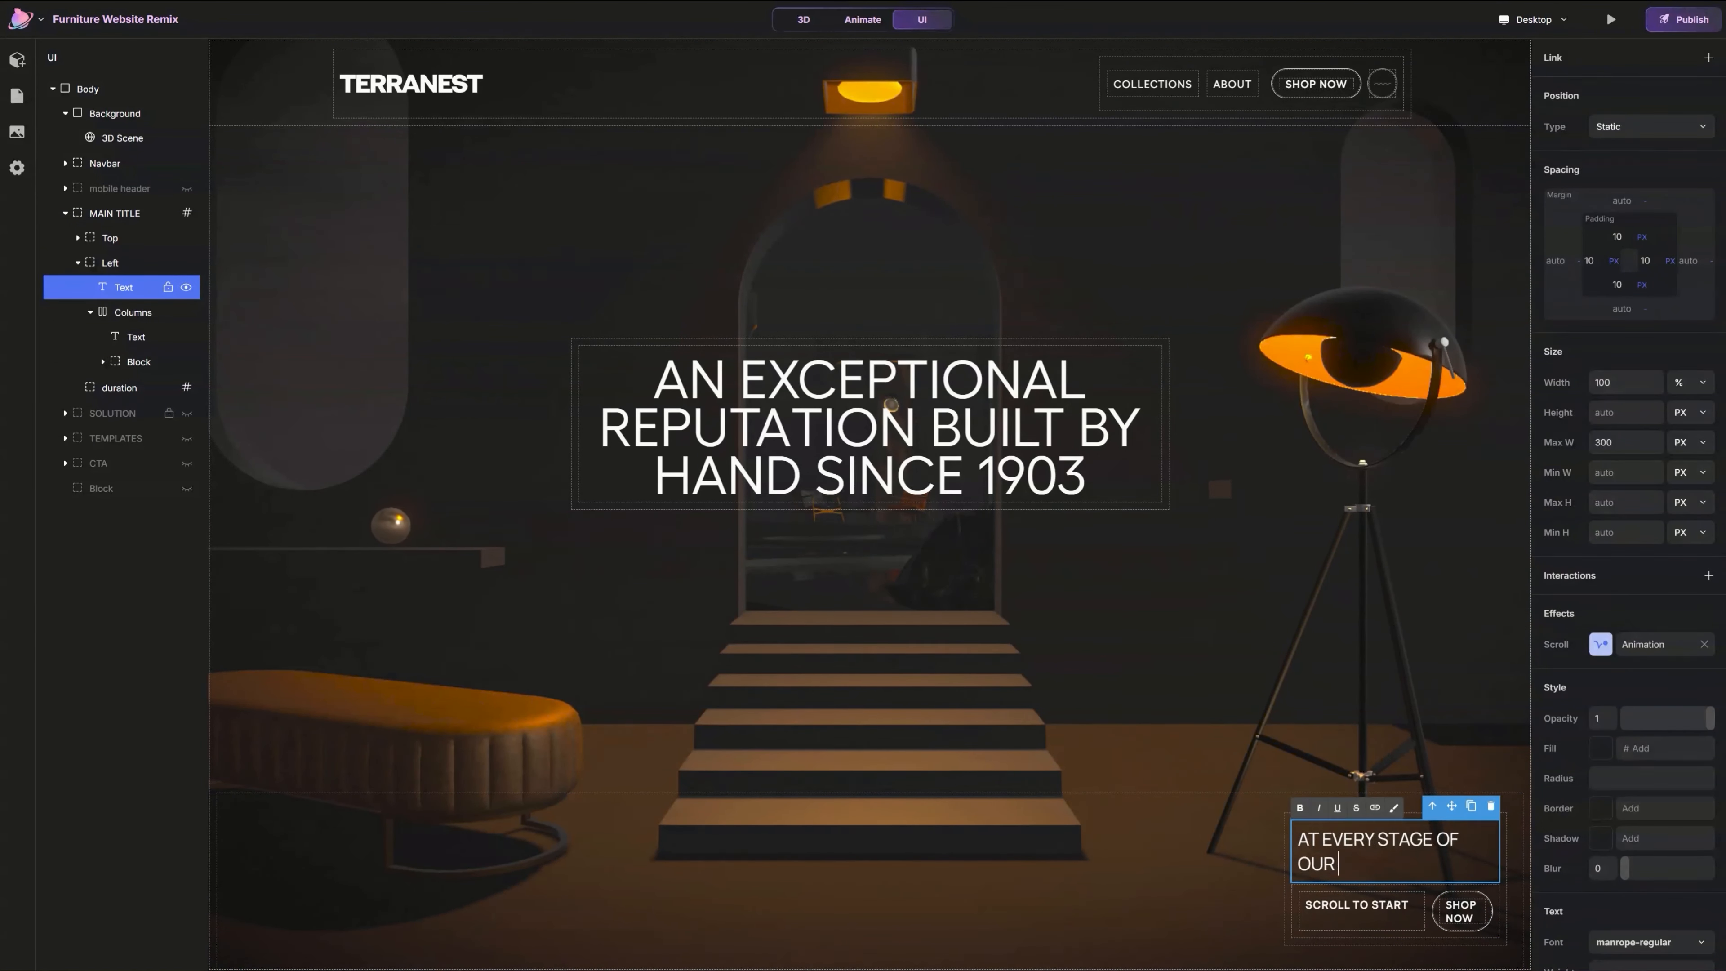
text(APPLIANCES' PRODUCTION, A CRAFTSPERSON EXAMINES THE)
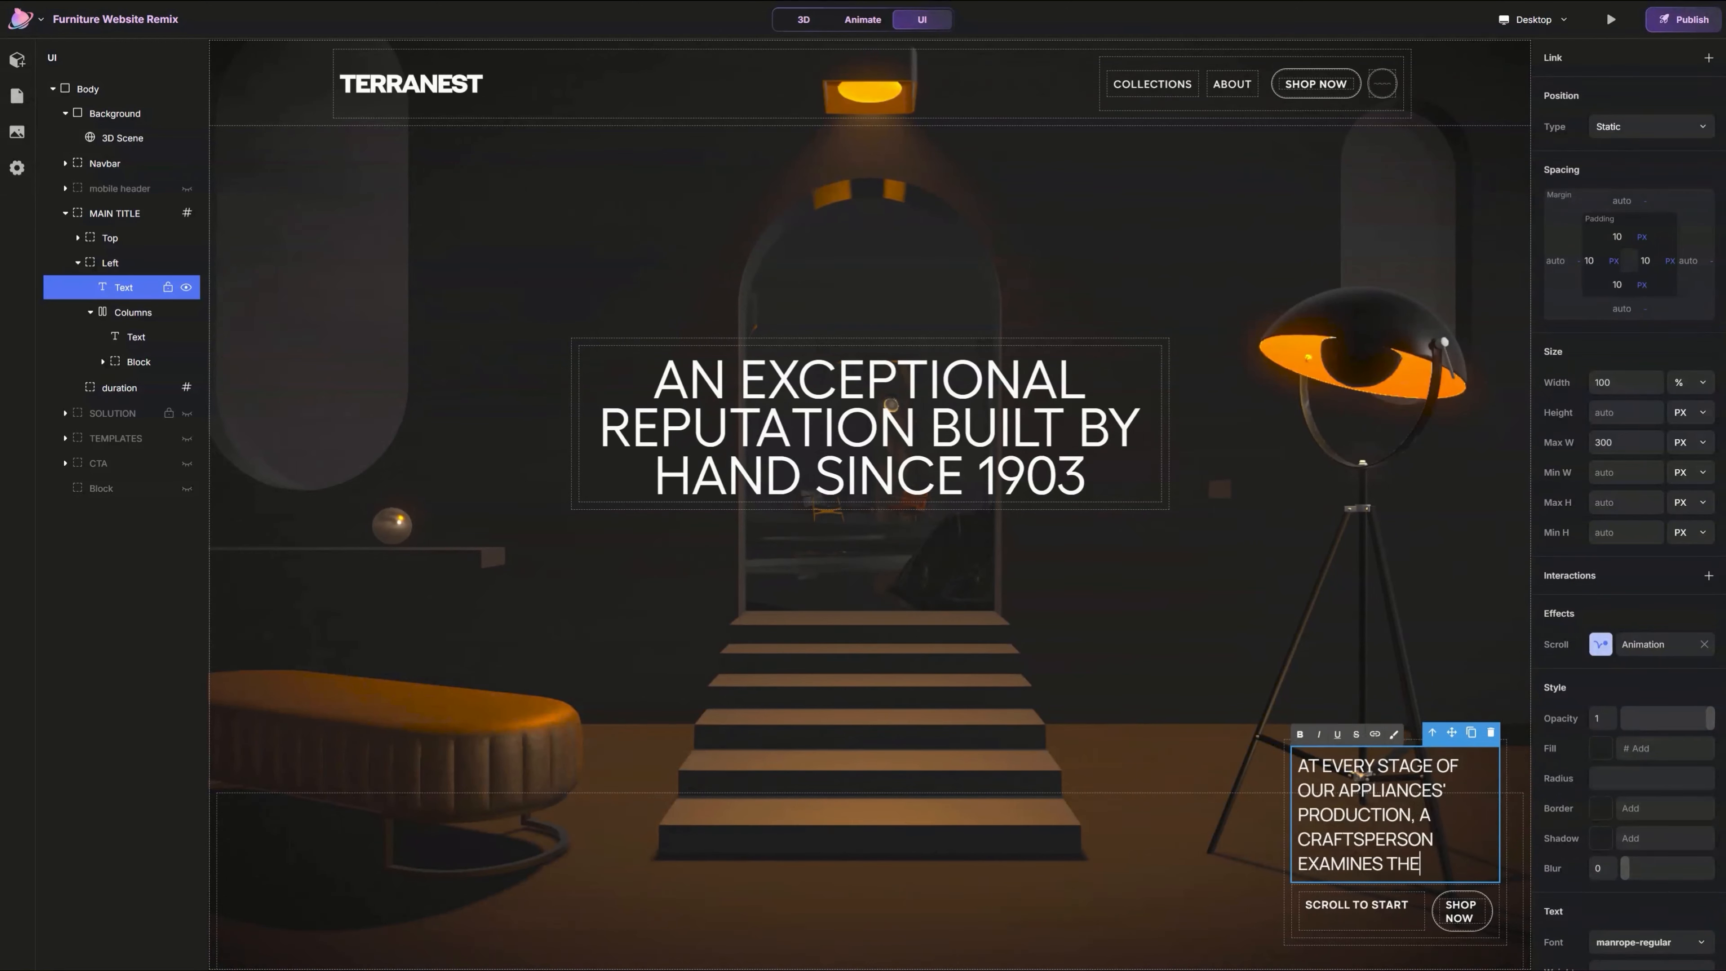
text(IR WORK USING HAND AND EYE, SEEKING IMPERFECTIONS)
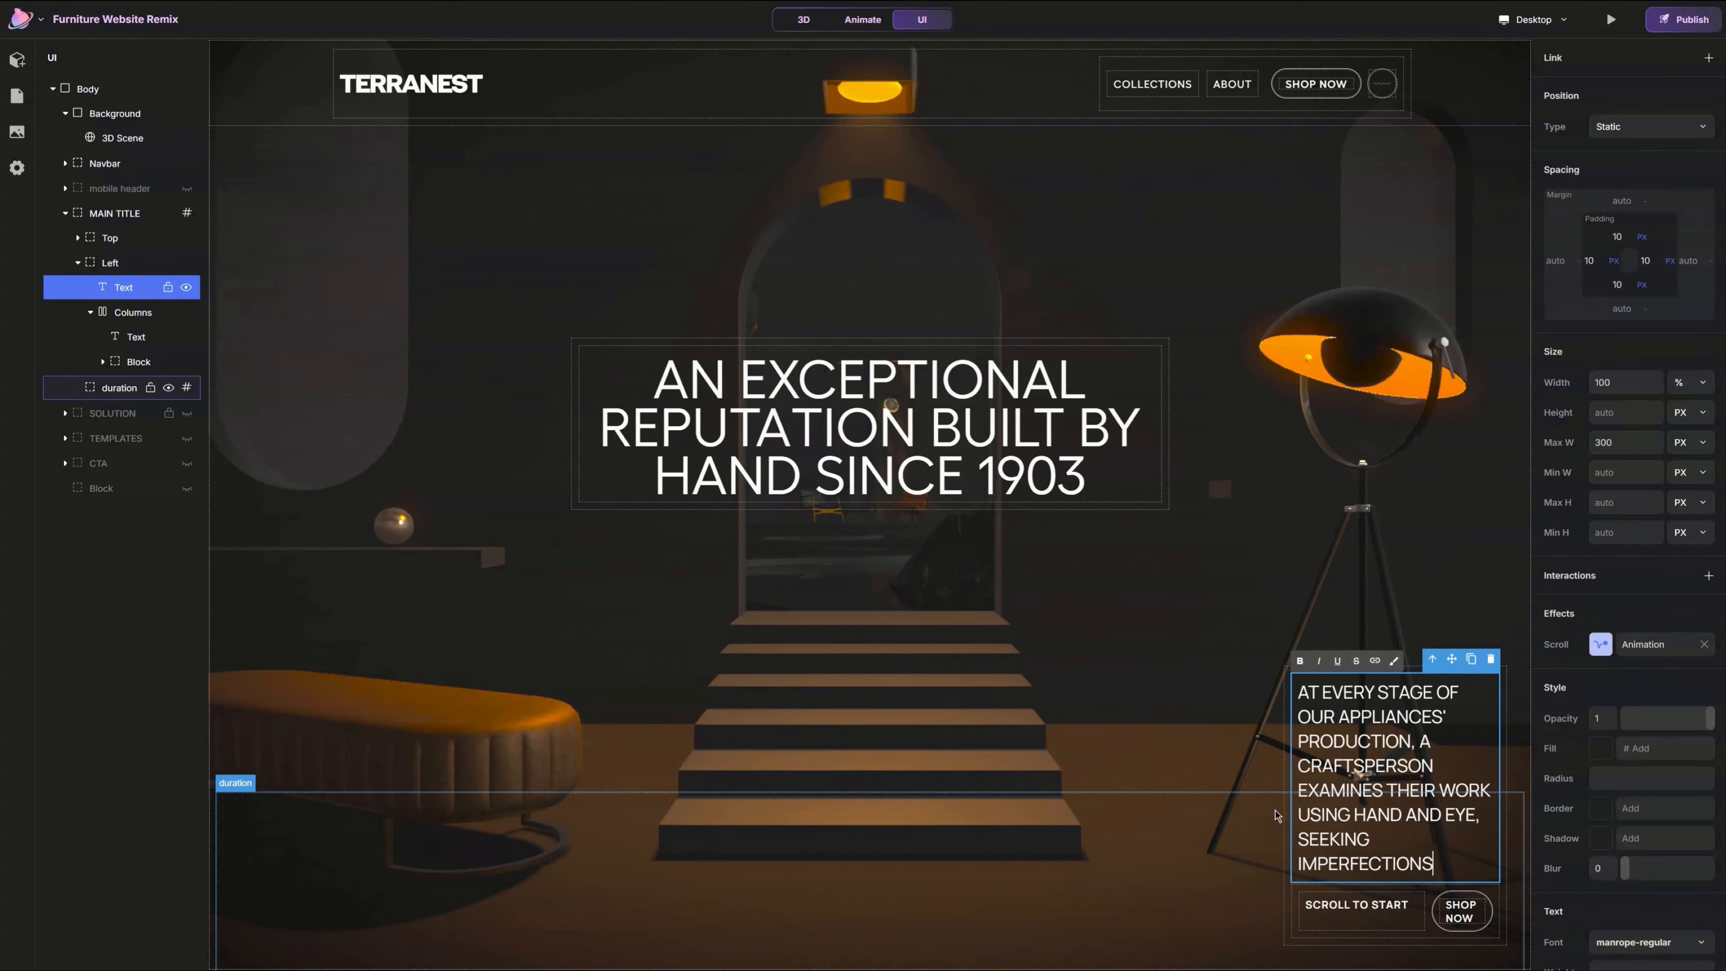
Step: Replace the SCROLL TO START text with "THE DESIGN MUST PERFORM EXCEPTIONALLY AND UNFAILINGLY"
click(1385, 905)
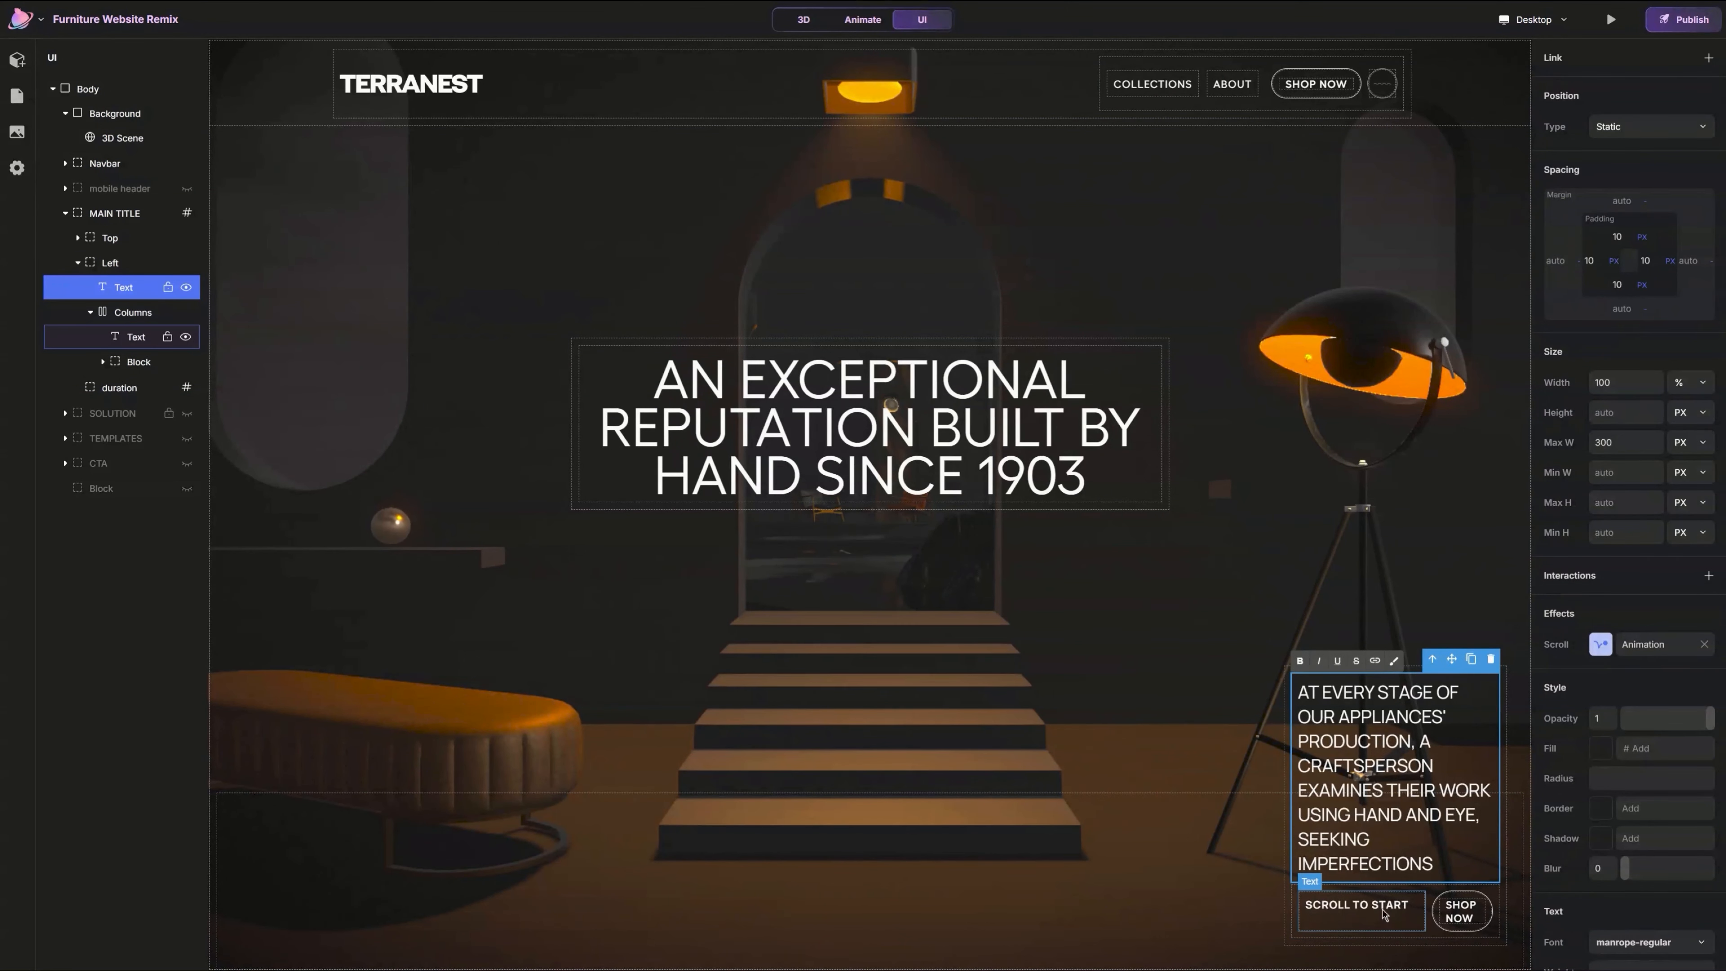
click(1385, 906)
triple_click(1385, 906)
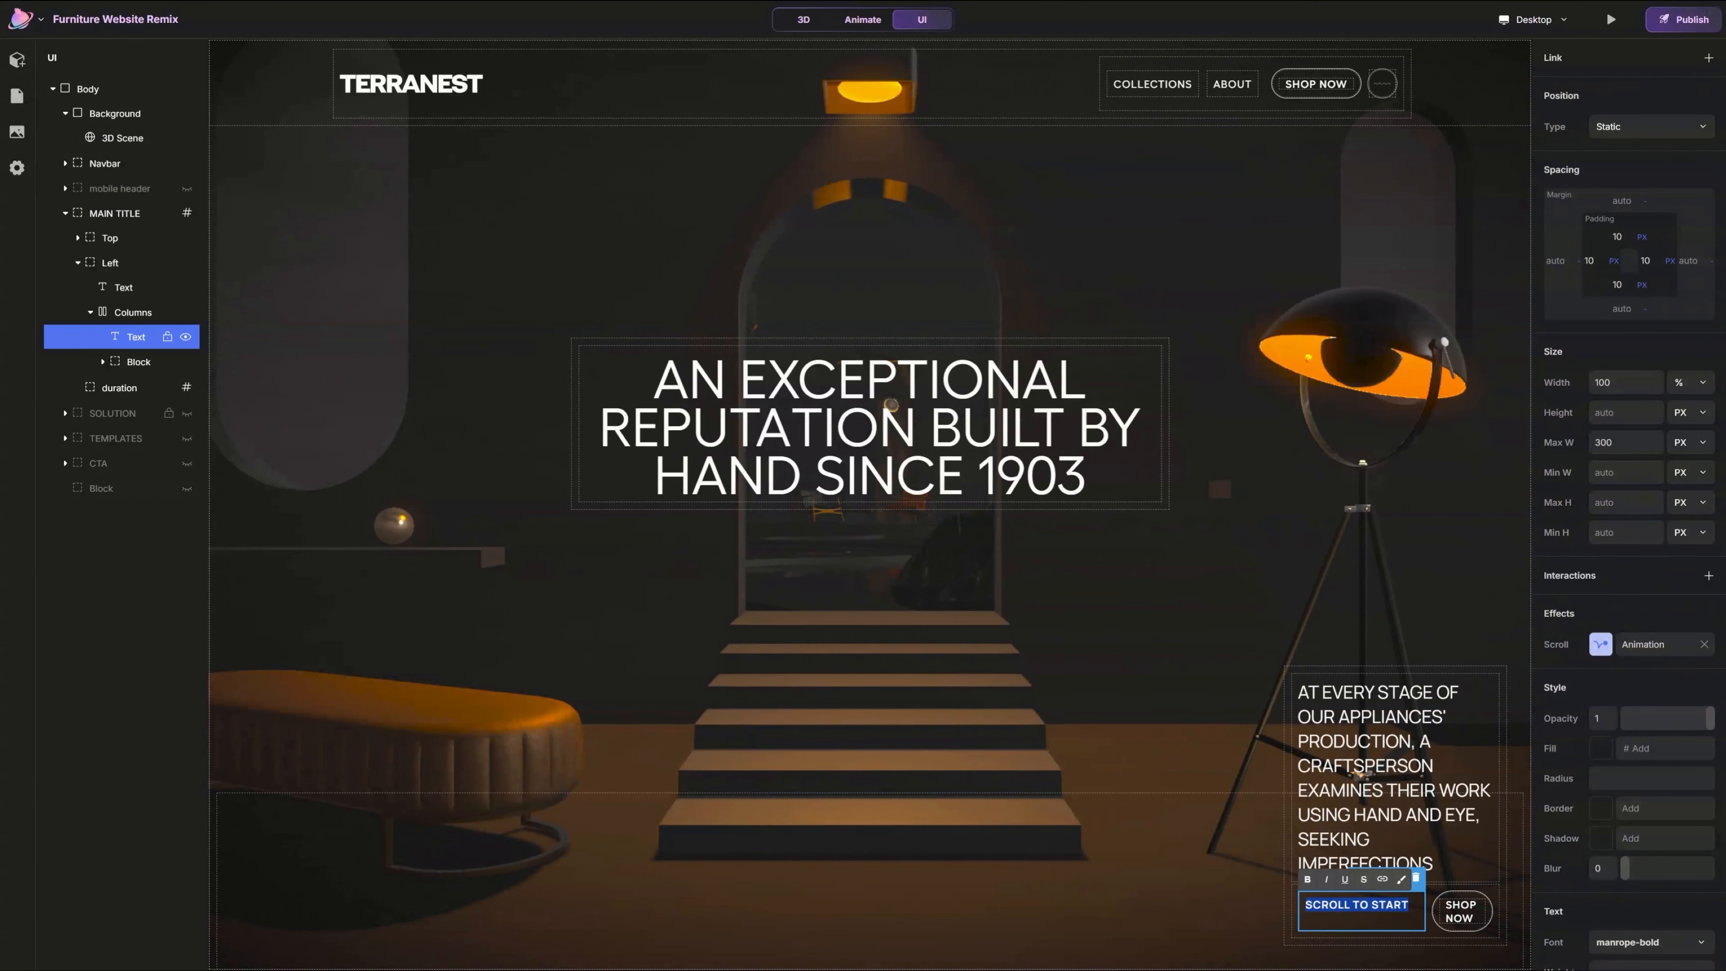
text(THE DESIGN MUST PERFORM EXCEPTIONALLY AND UNFAILINGLY)
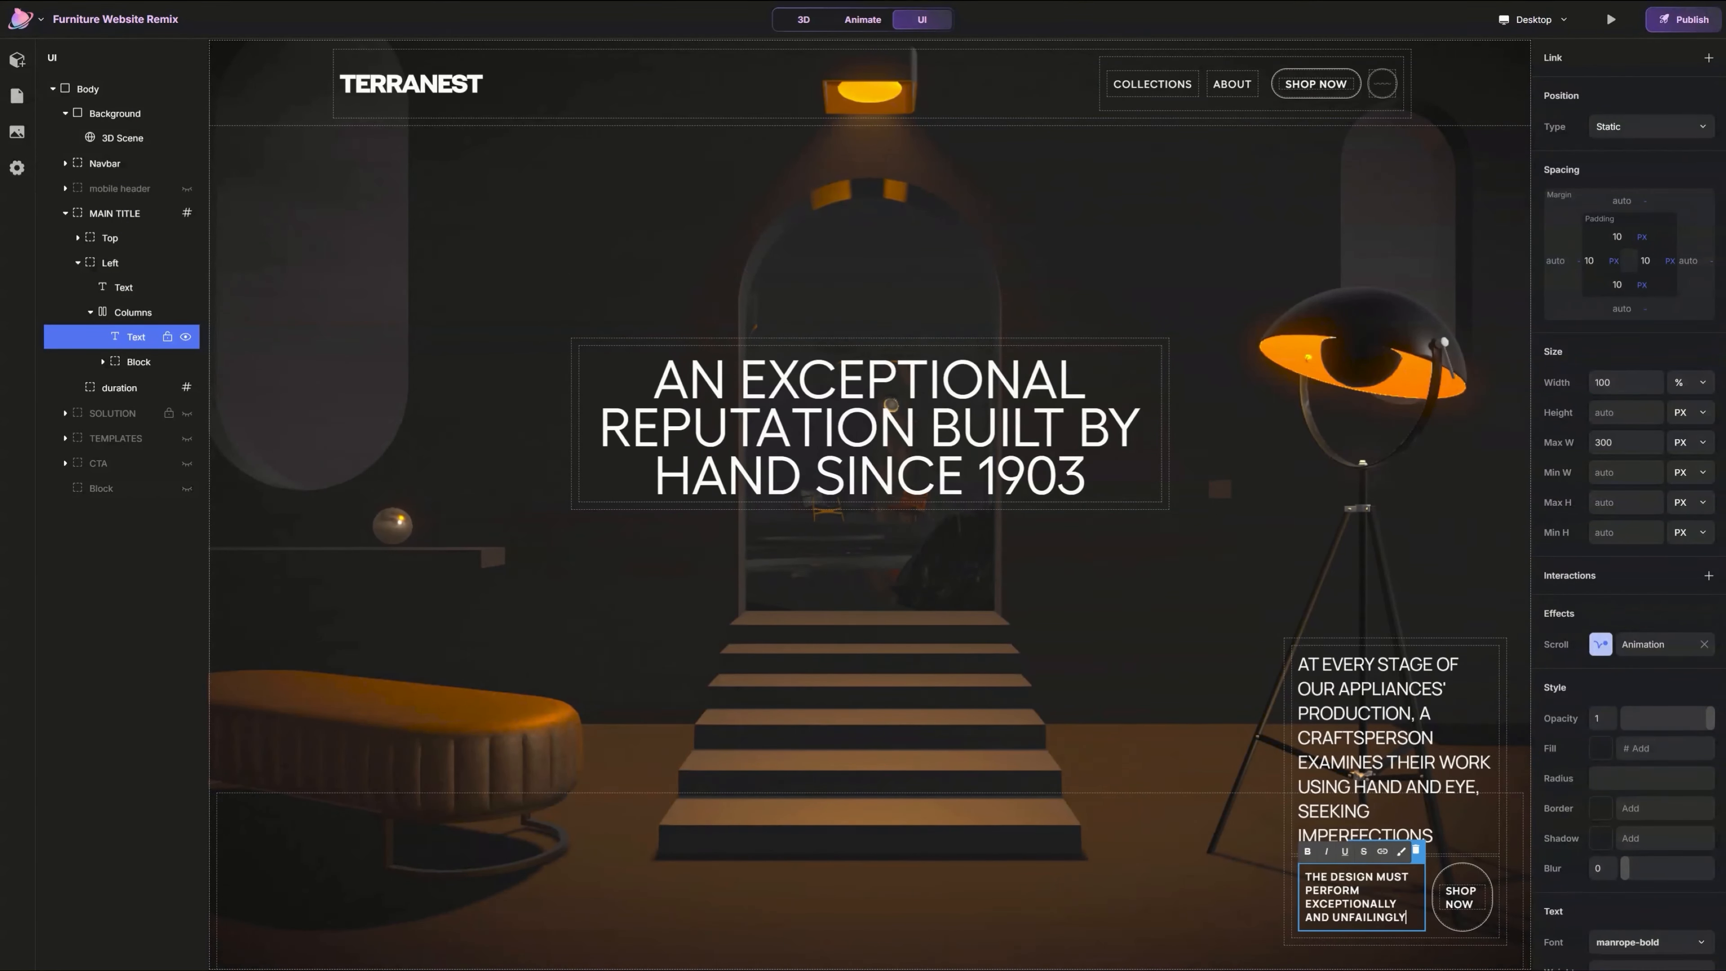
Step: Append ". THE DESIGNER'S VISION FACILITATES THIS FUNCTION. YET INSPIRES SO MUCH MORE" to the Columns text and relabel the button beside it "EXPERIENCE MORE"
text(. THE DESIGNER'S VISION FACILITATES THIS FUNCTION. YET INSPIRES SO MUCH MORE)
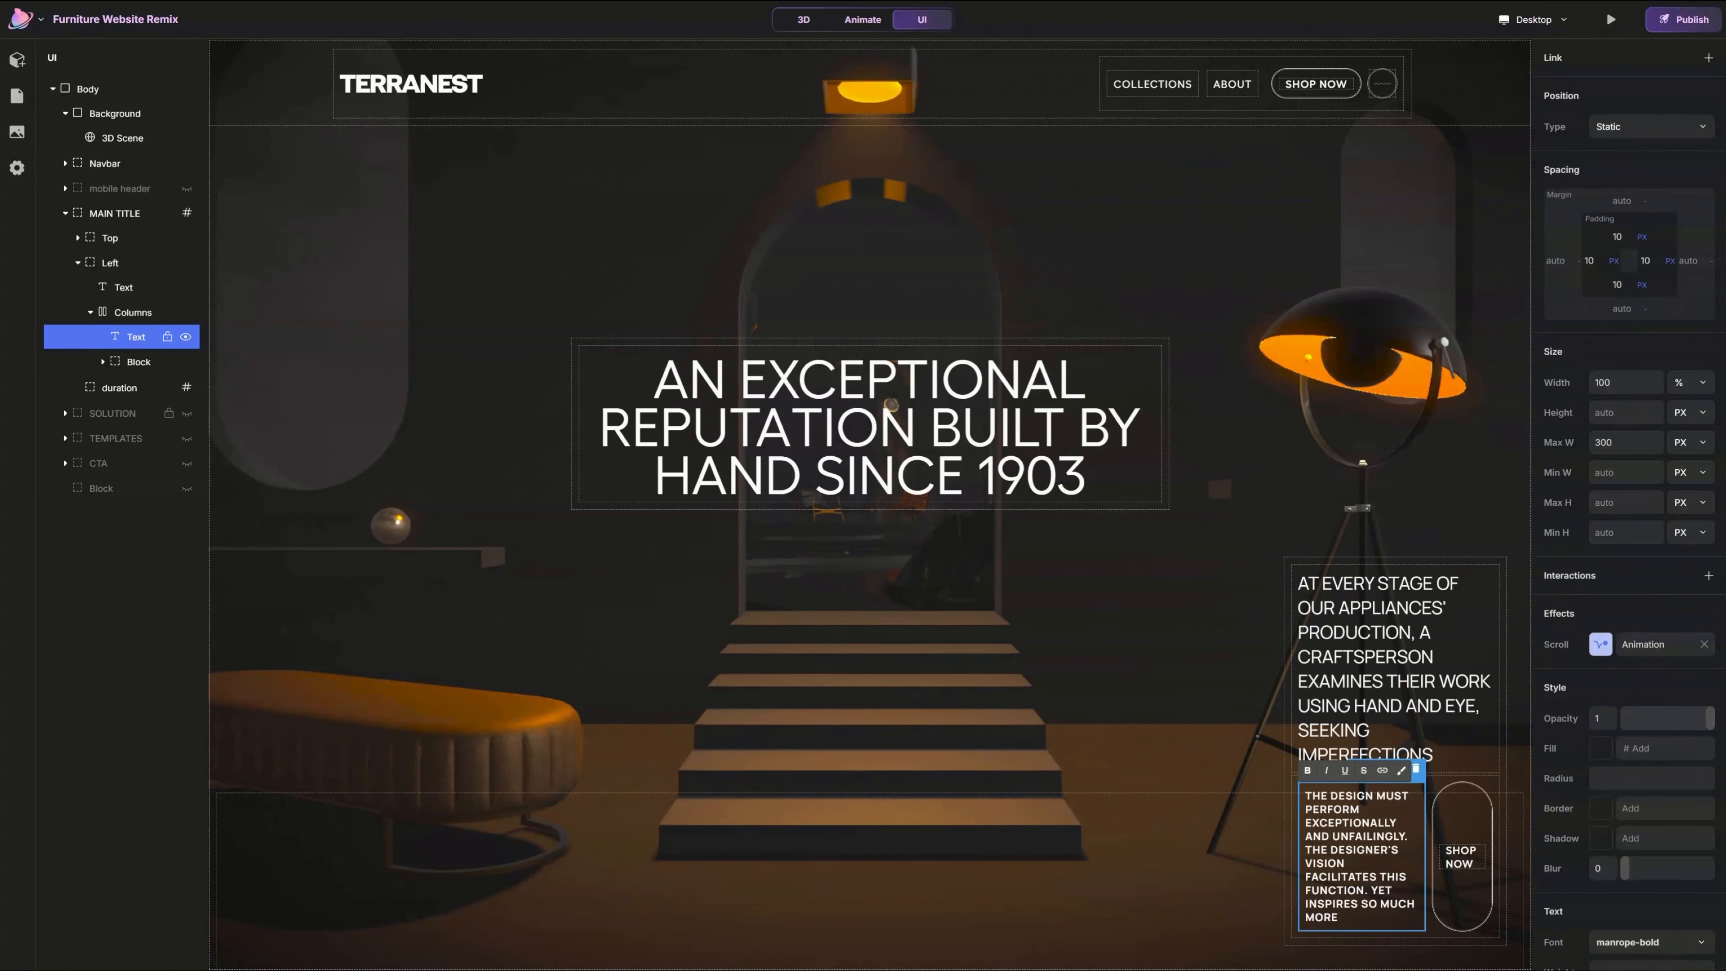
double_click(1460, 858)
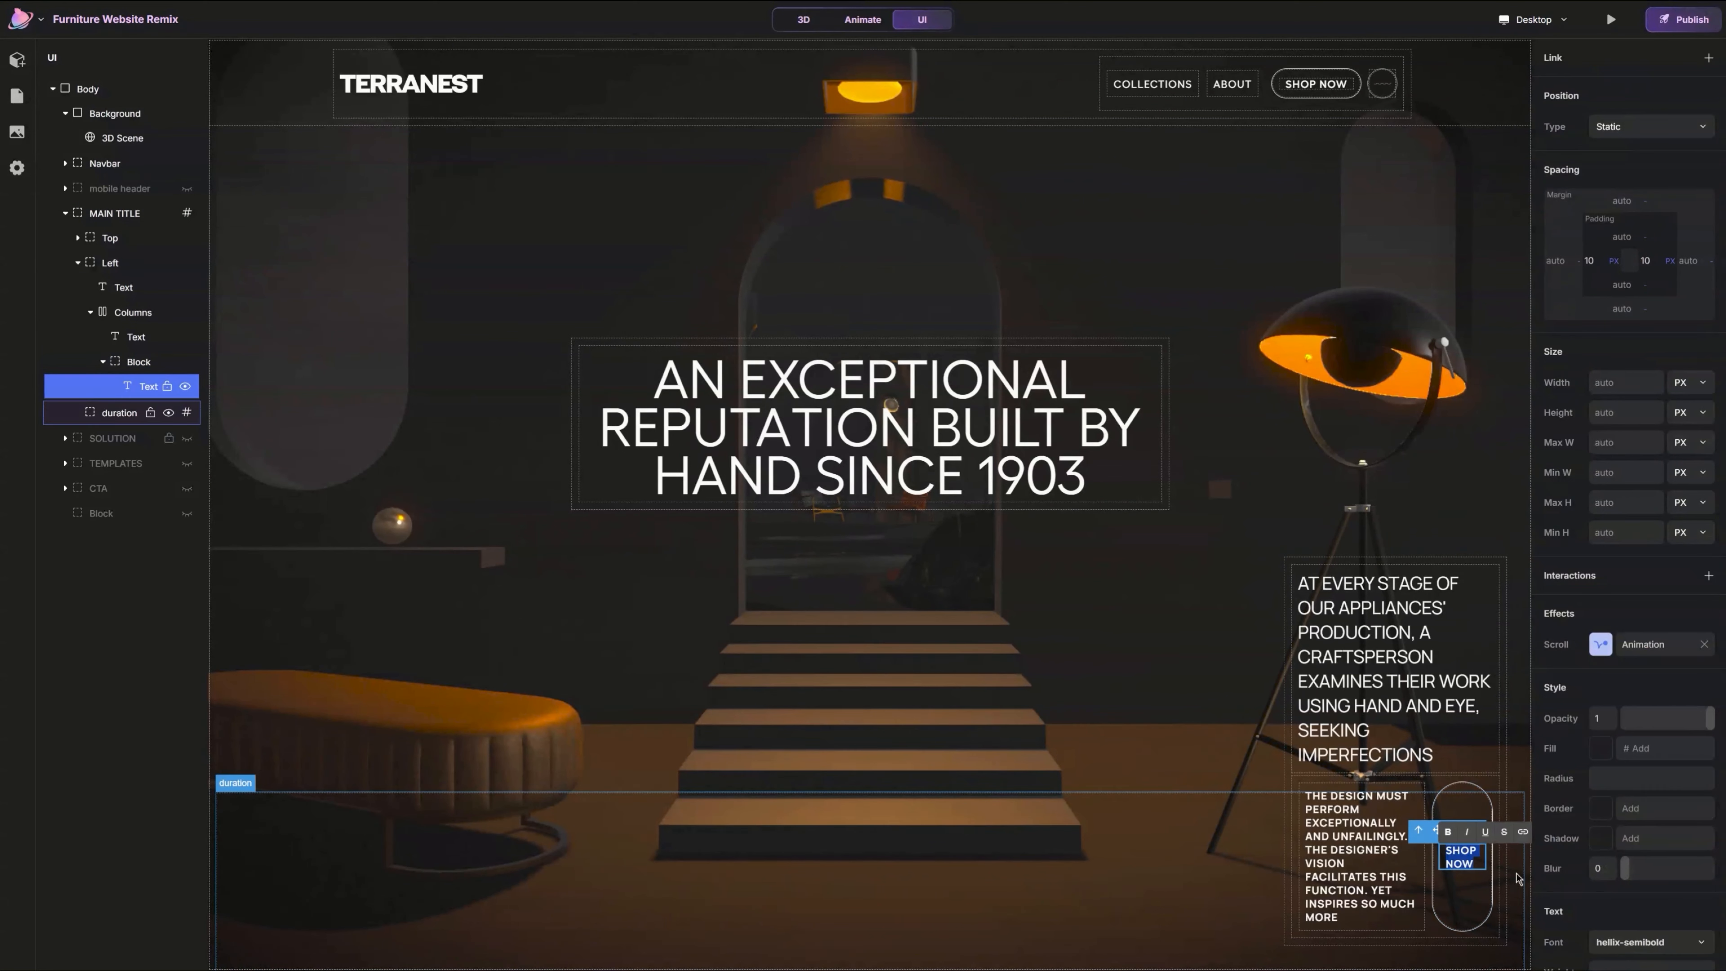
text(EXPE)
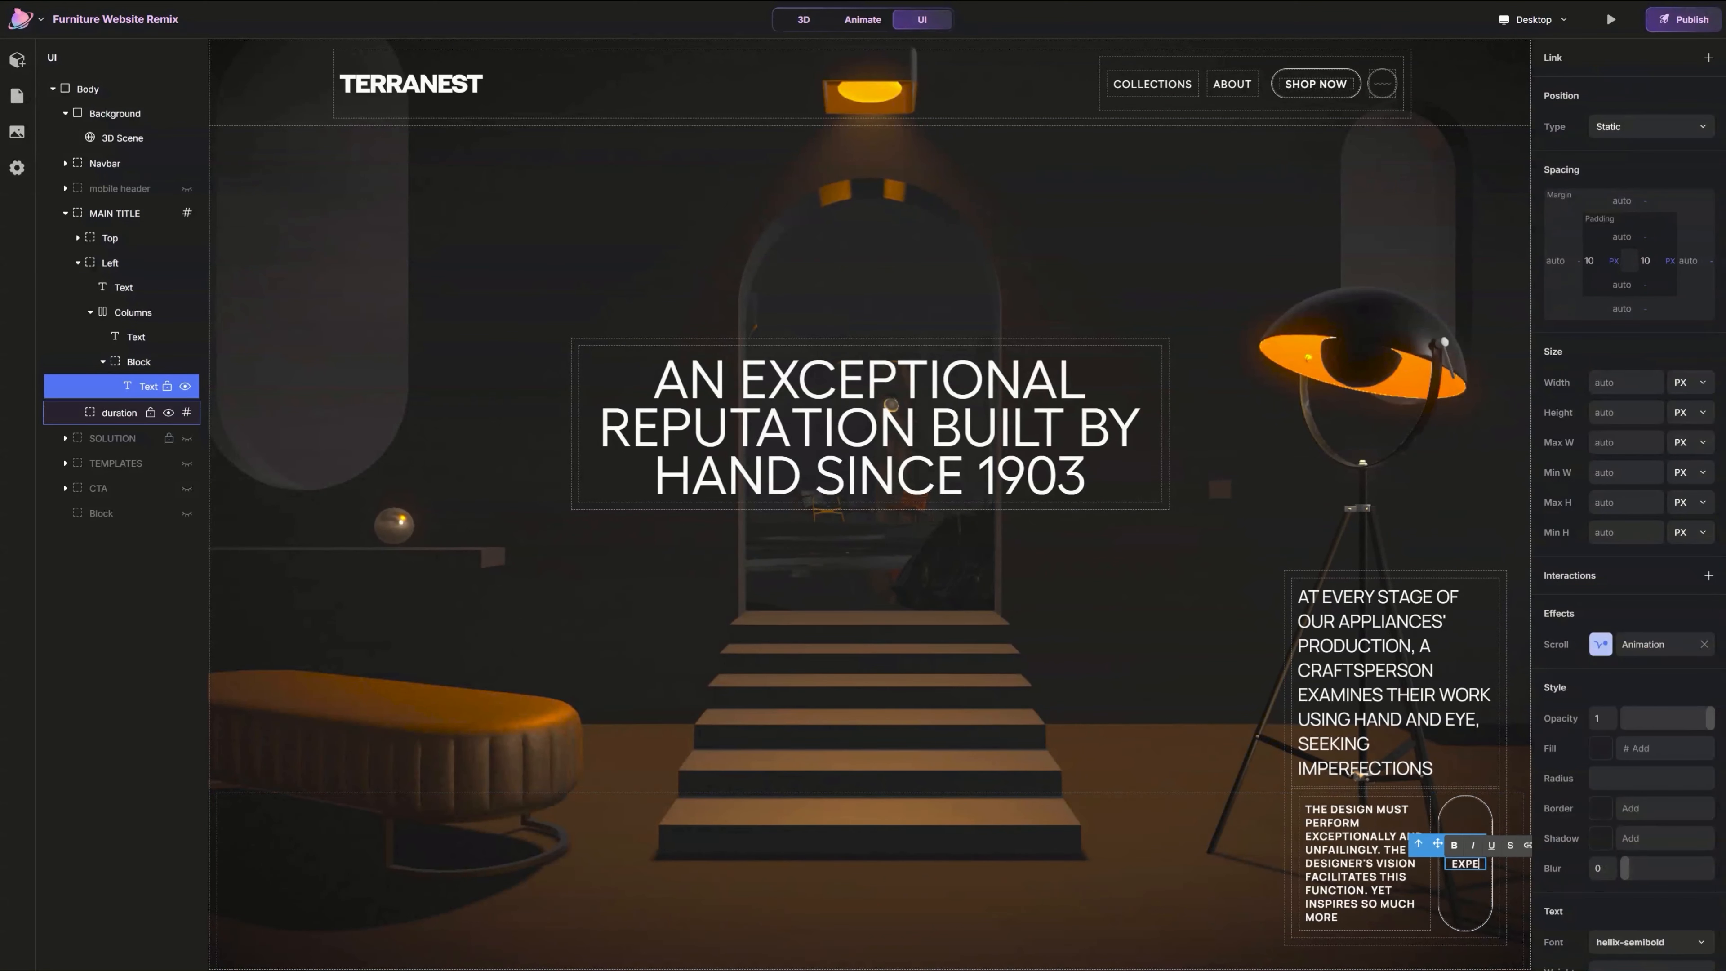
text(RIENCE MORE)
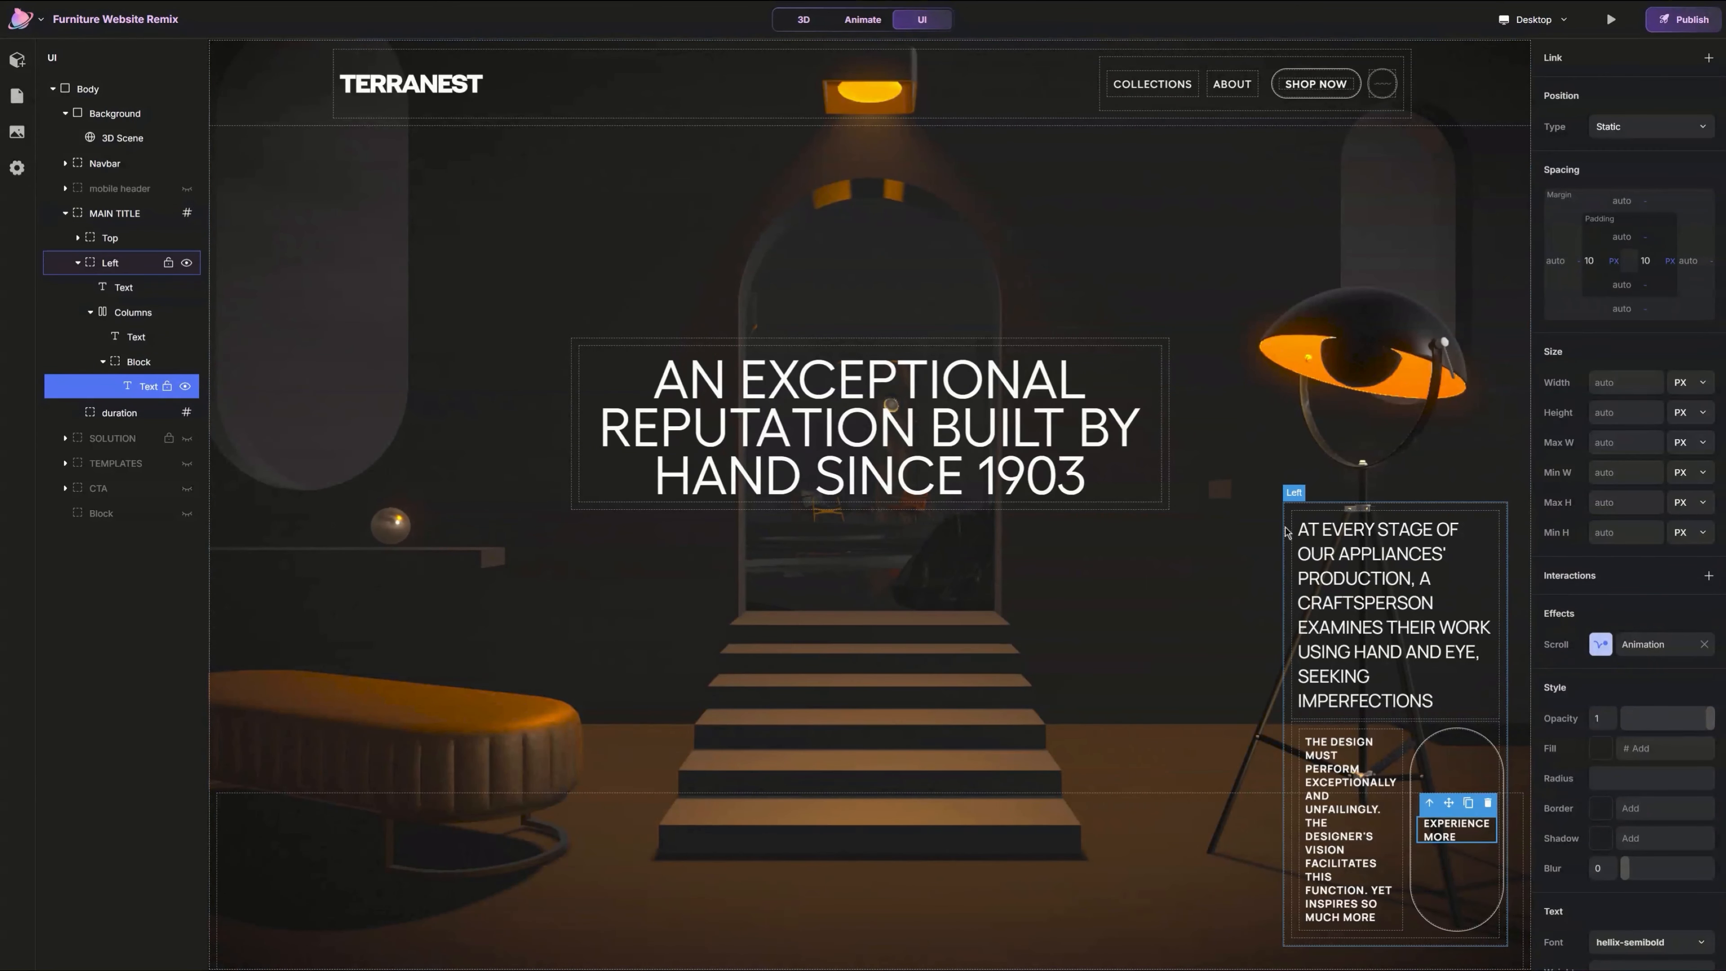
Step: Set the maximum width of the main title's Left block to 600 px
click(1352, 504)
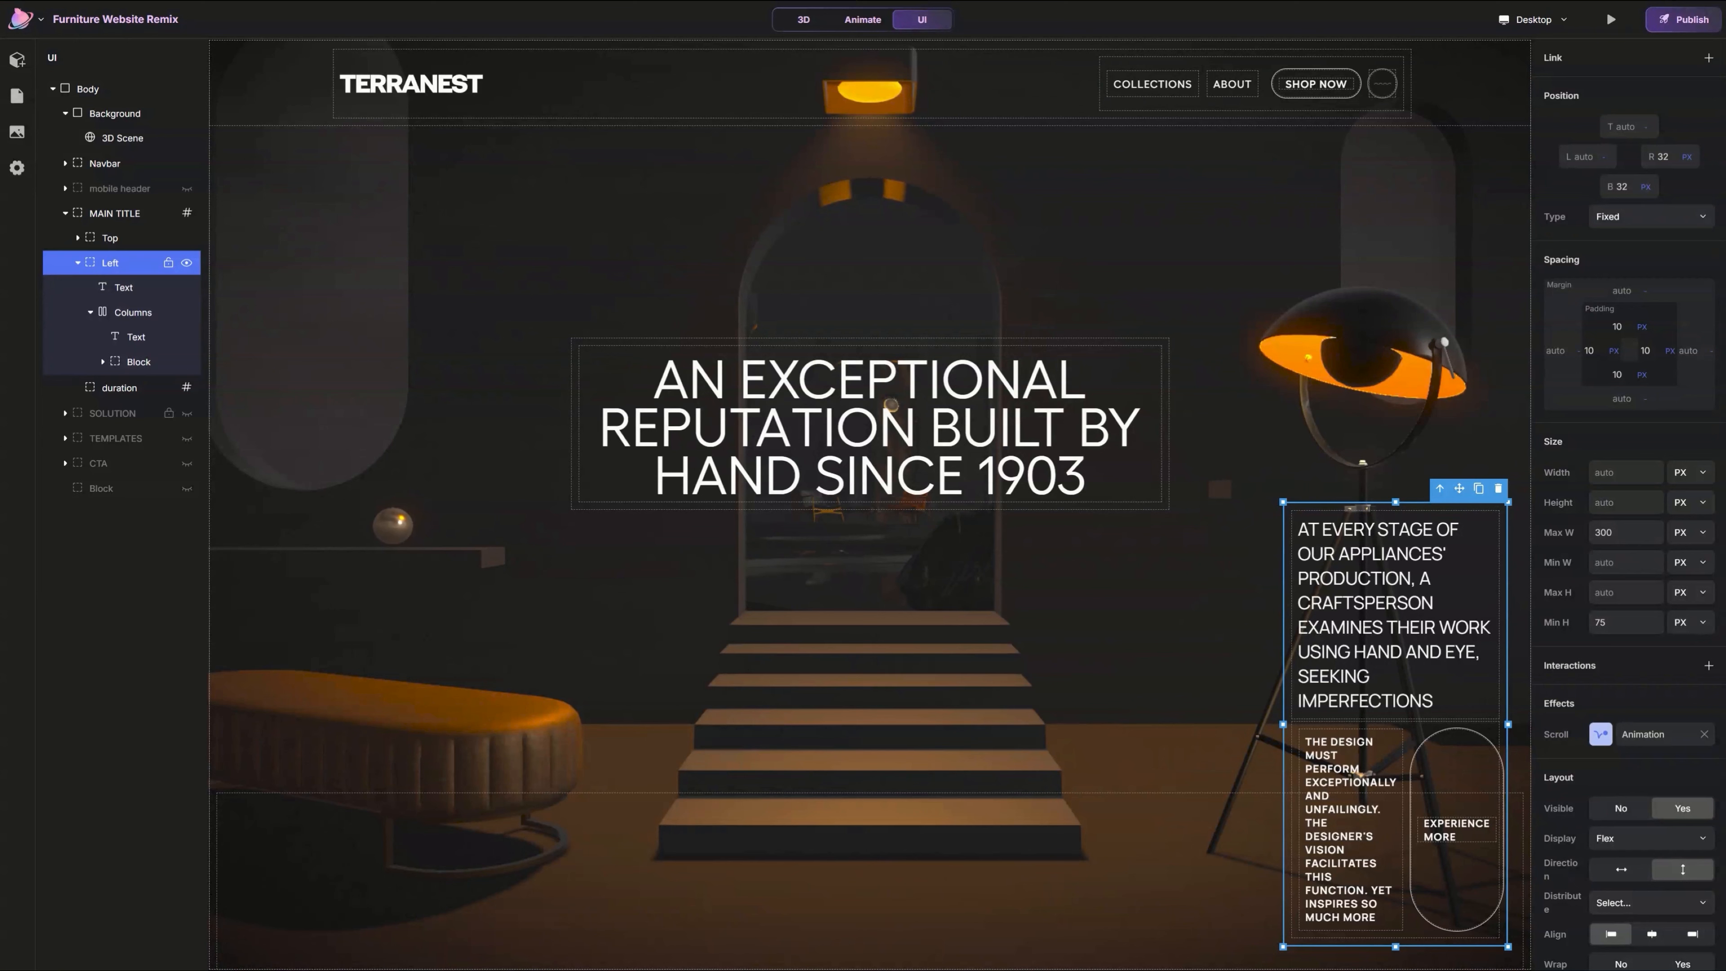
click(1623, 534)
text(600)
key(Return)
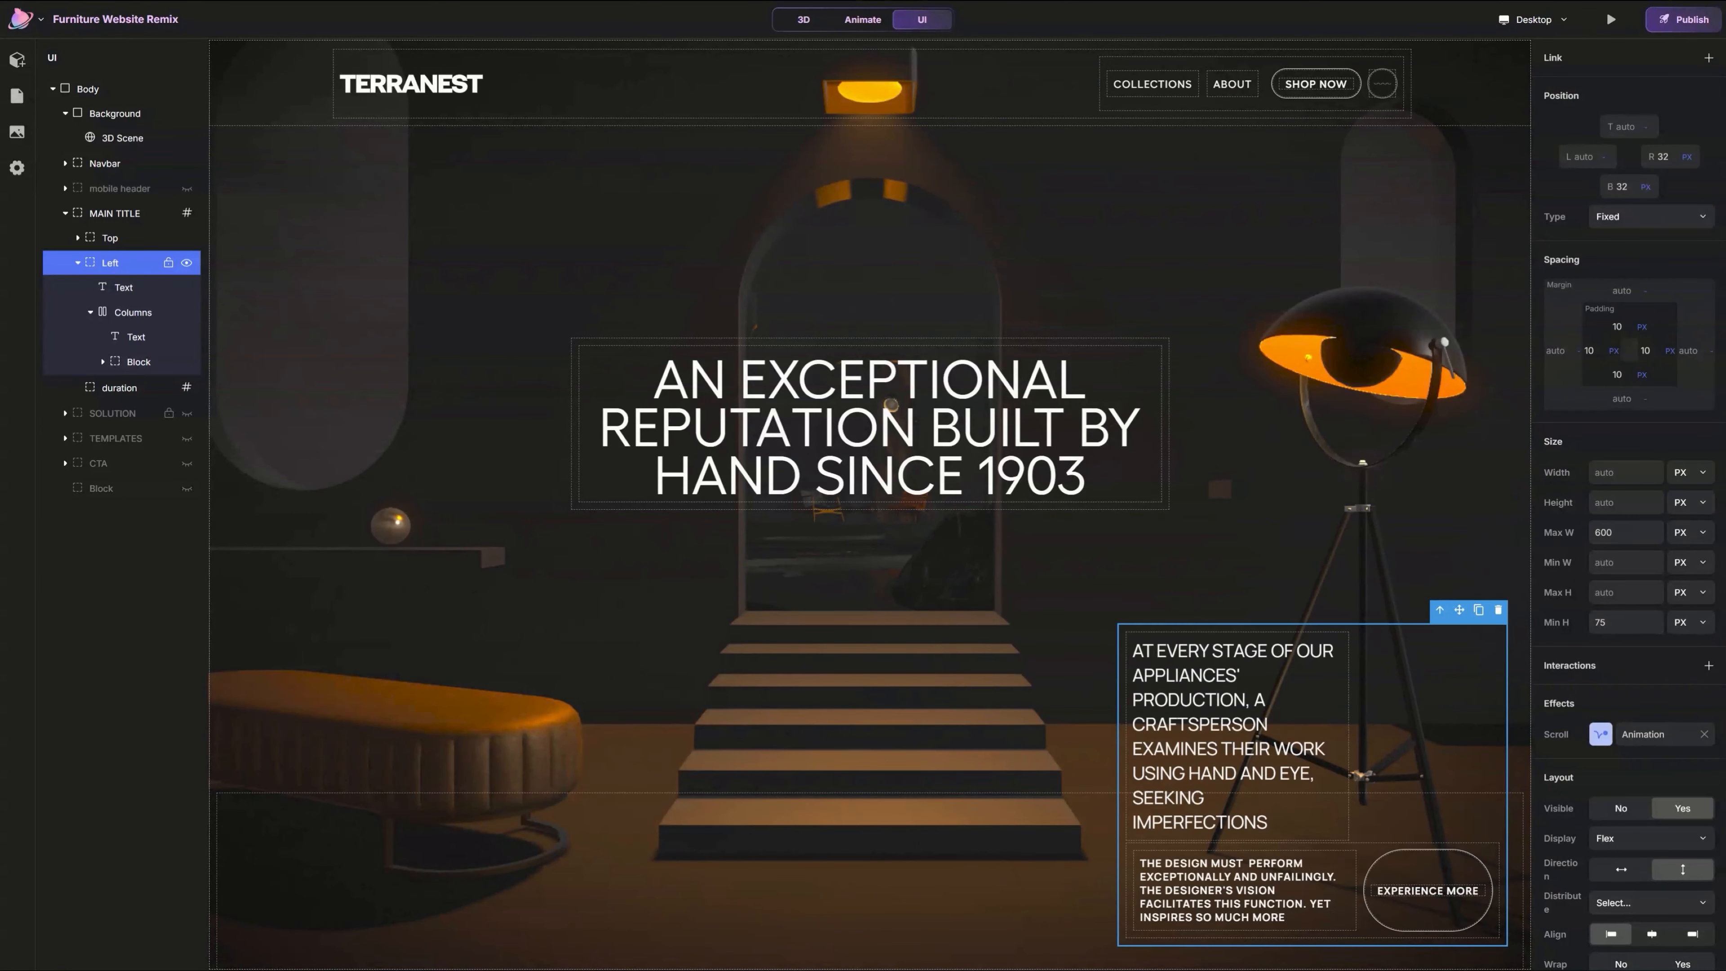
Step: Clear the maximum width of both the Left block's paragraph and the smaller text in its Columns element
click(1305, 755)
click(1625, 442)
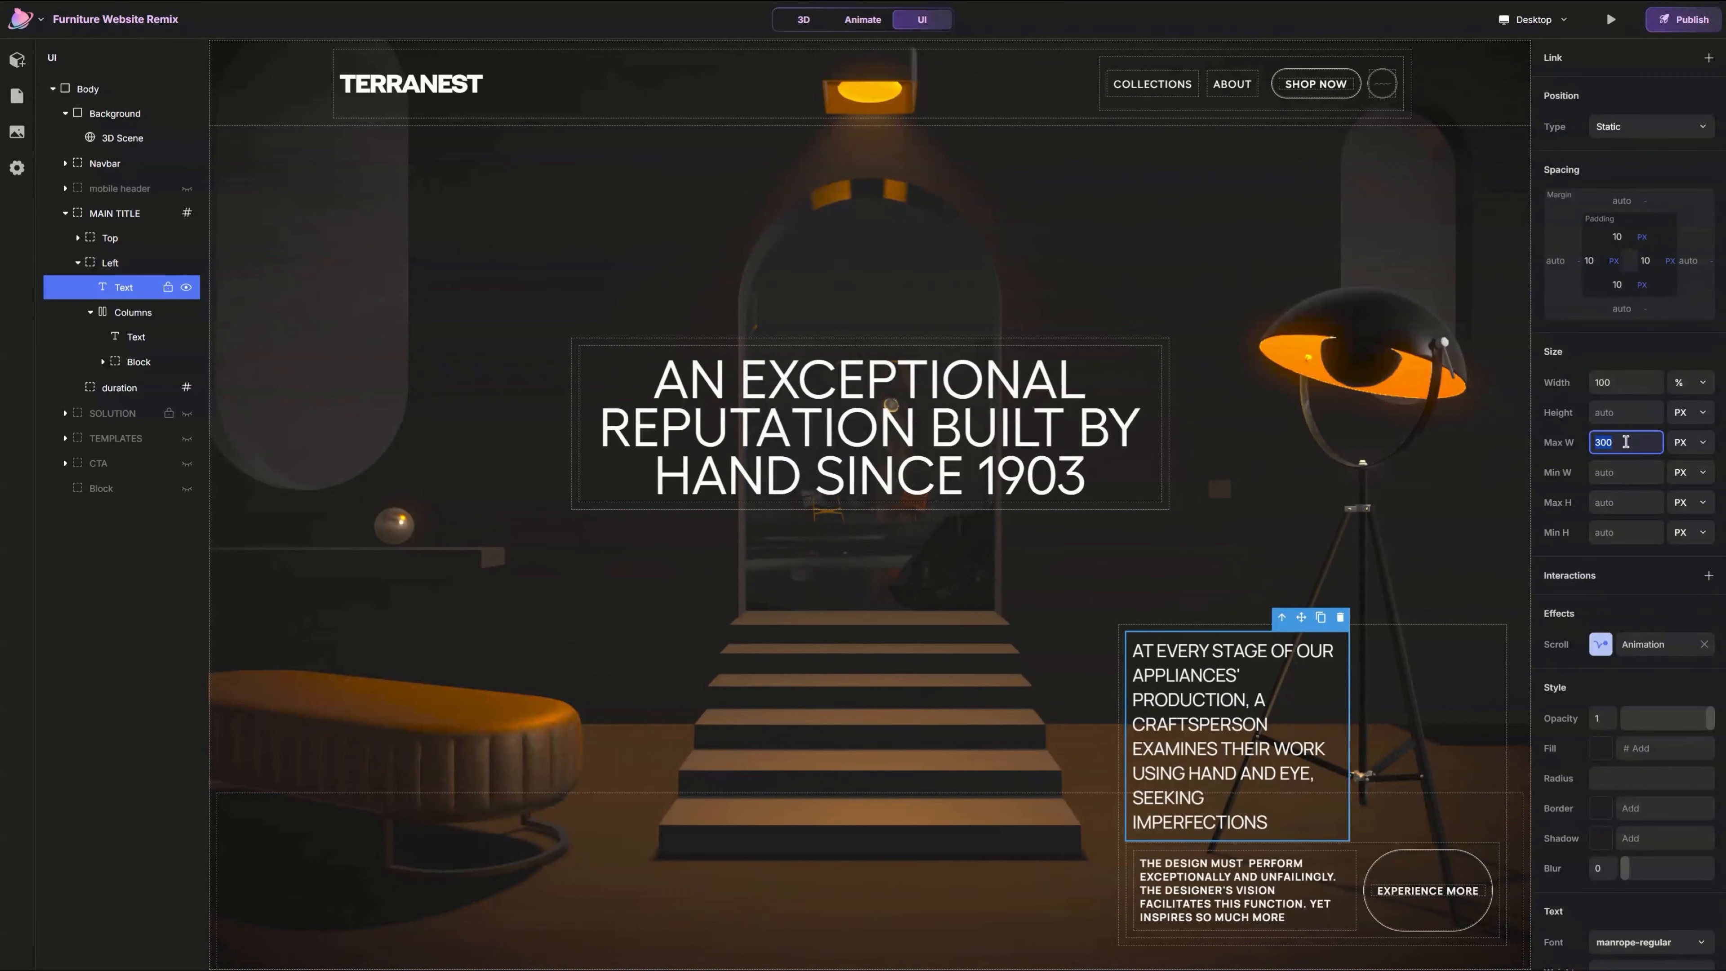
key(Return)
click(1268, 889)
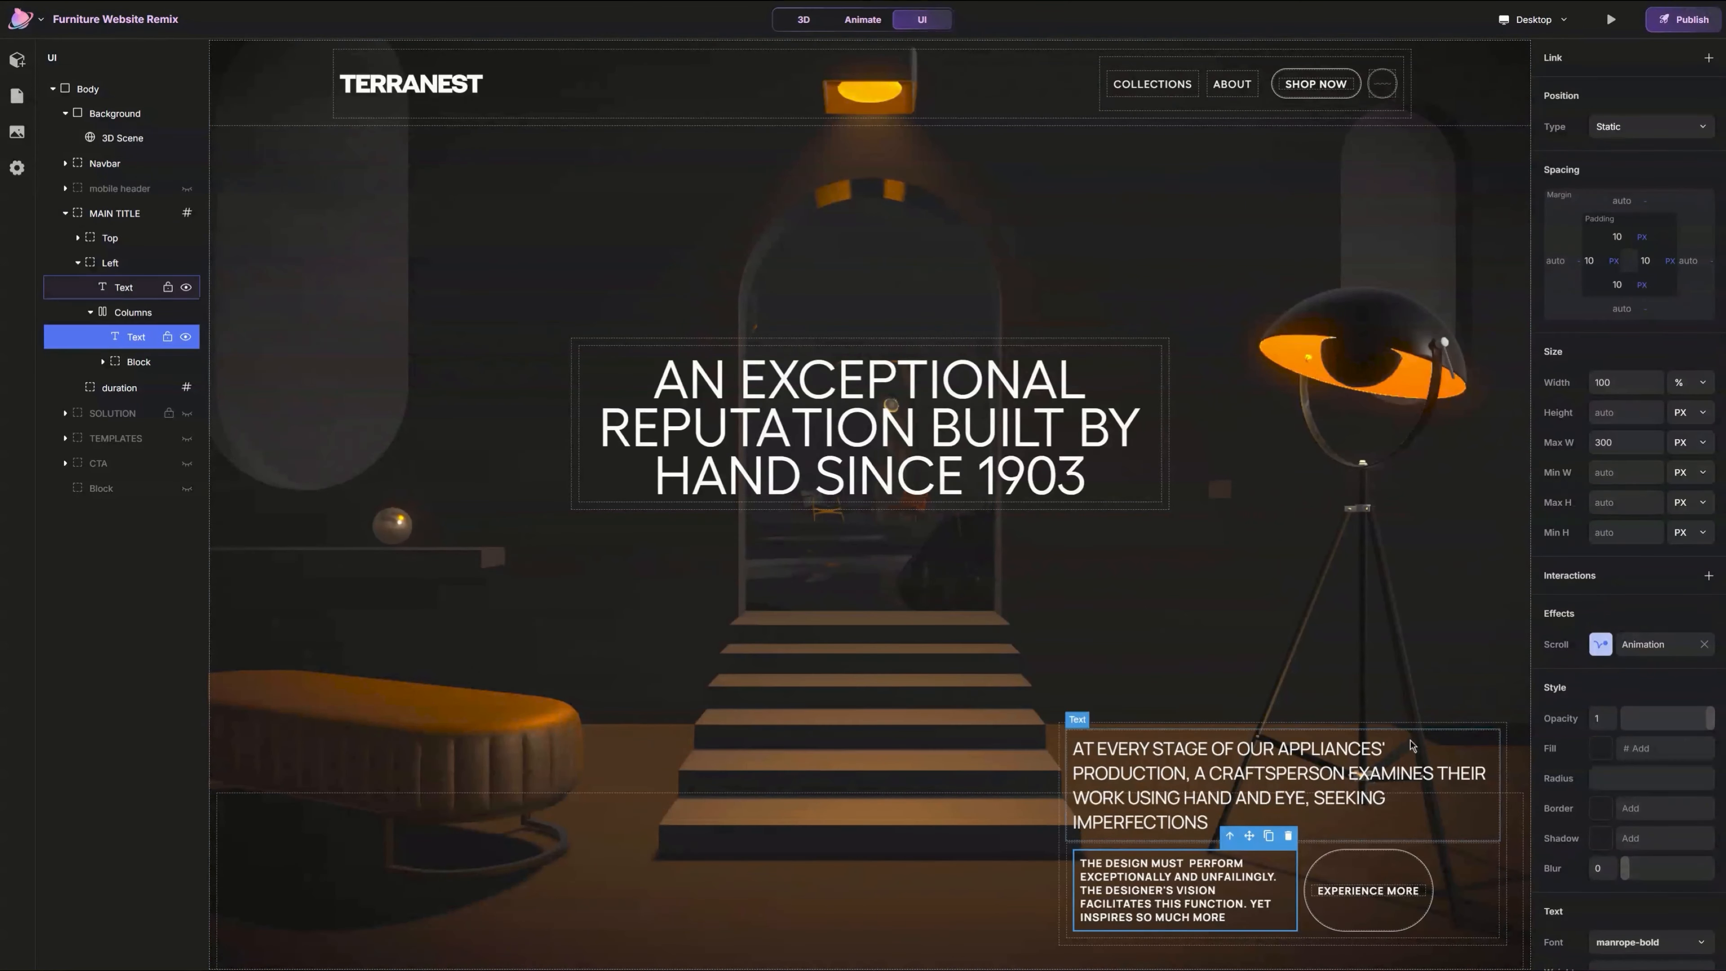
click(1625, 442)
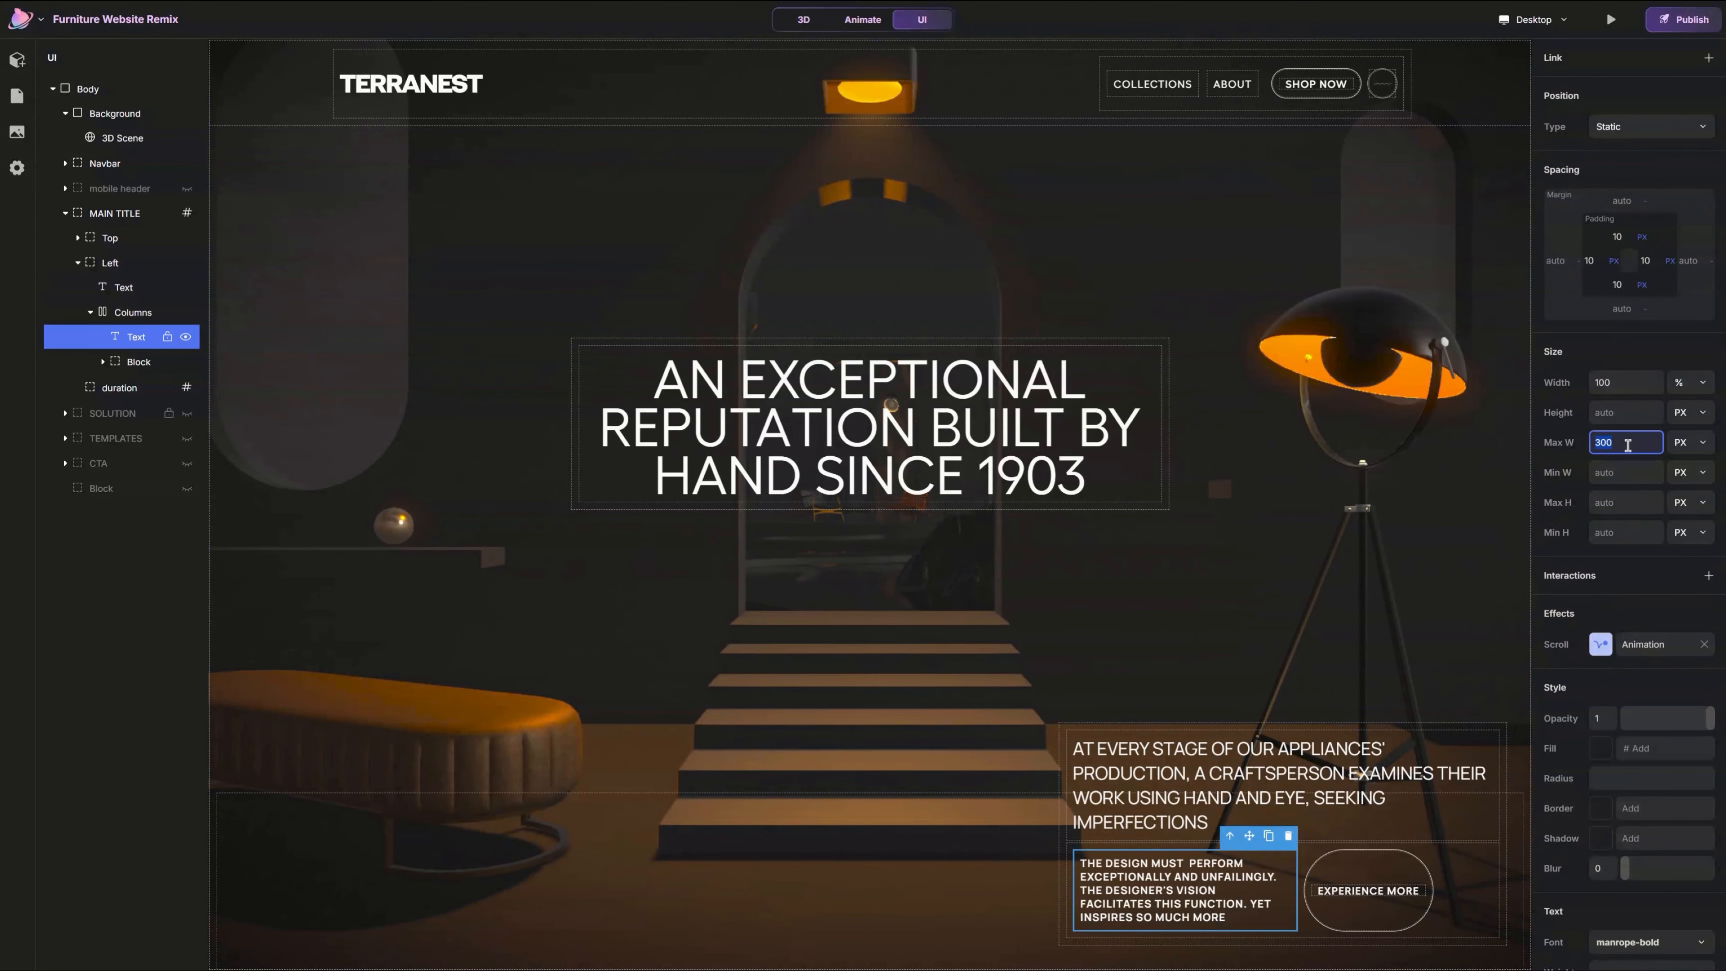
key(BackSpace)
key(Return)
Step: Set the EXPERIENCE MORE button block's minimum width to 180 px
click(1469, 879)
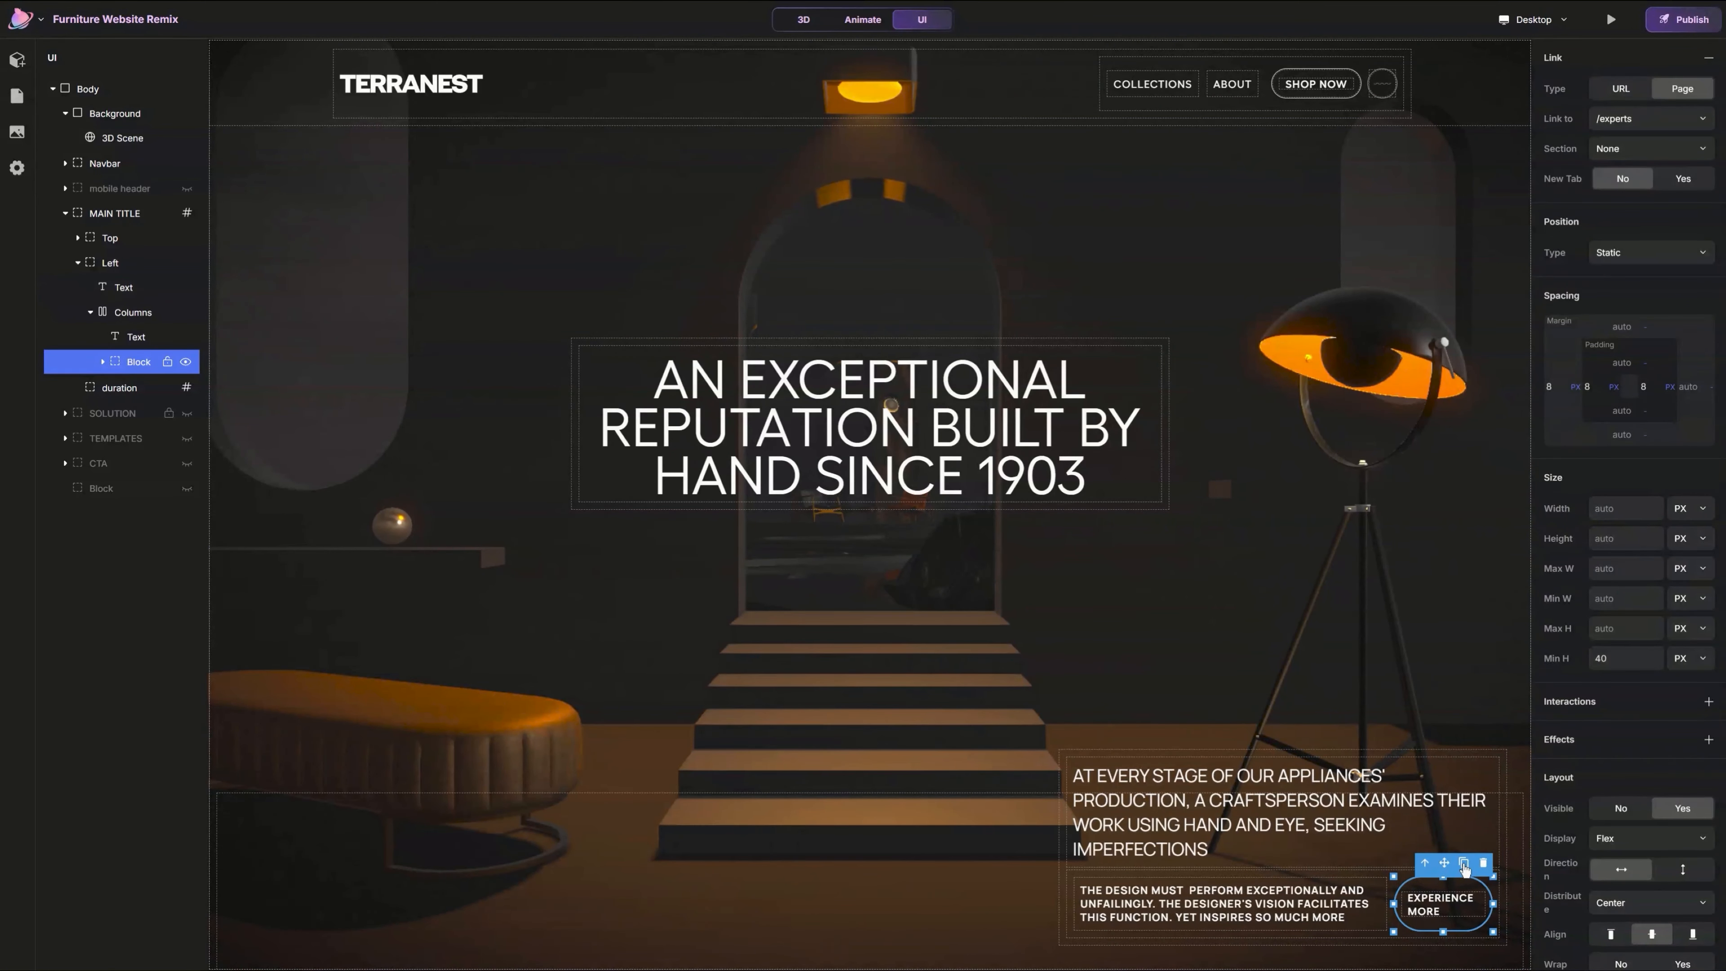
click(1623, 506)
click(1631, 604)
key(Return)
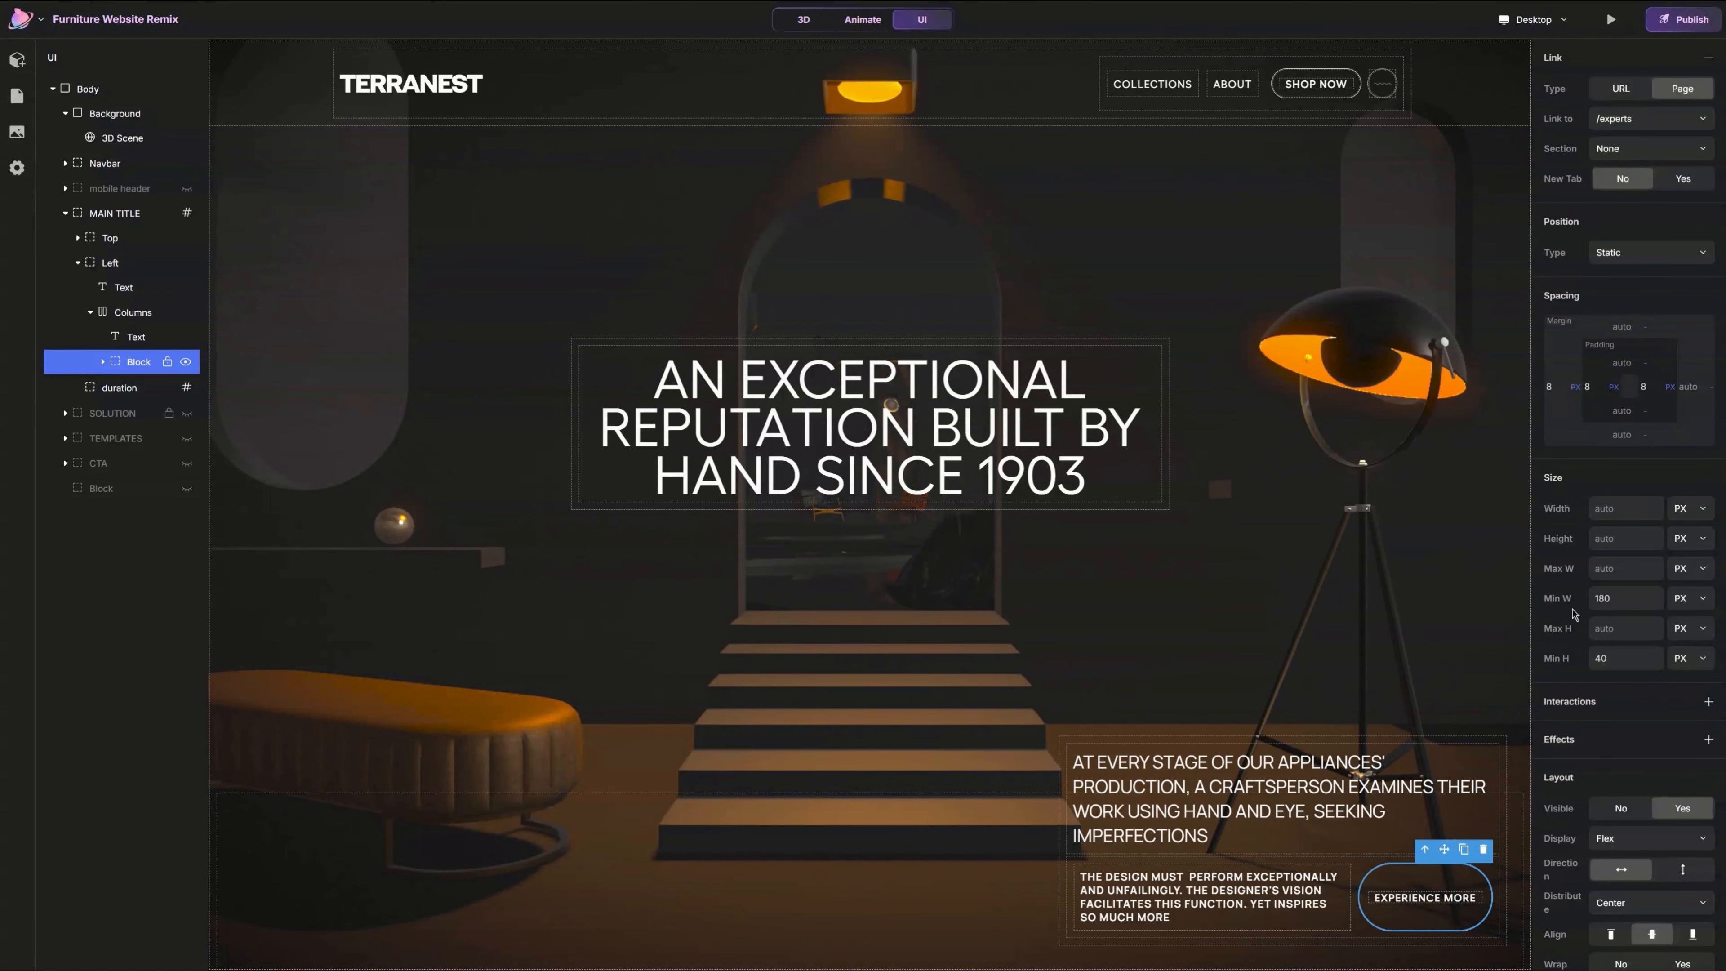
Step: Set both the maximum and minimum height of the EXPERIENCE MORE button block to 50 px
double_click(1613, 655)
click(1615, 633)
text(40)
key(Return)
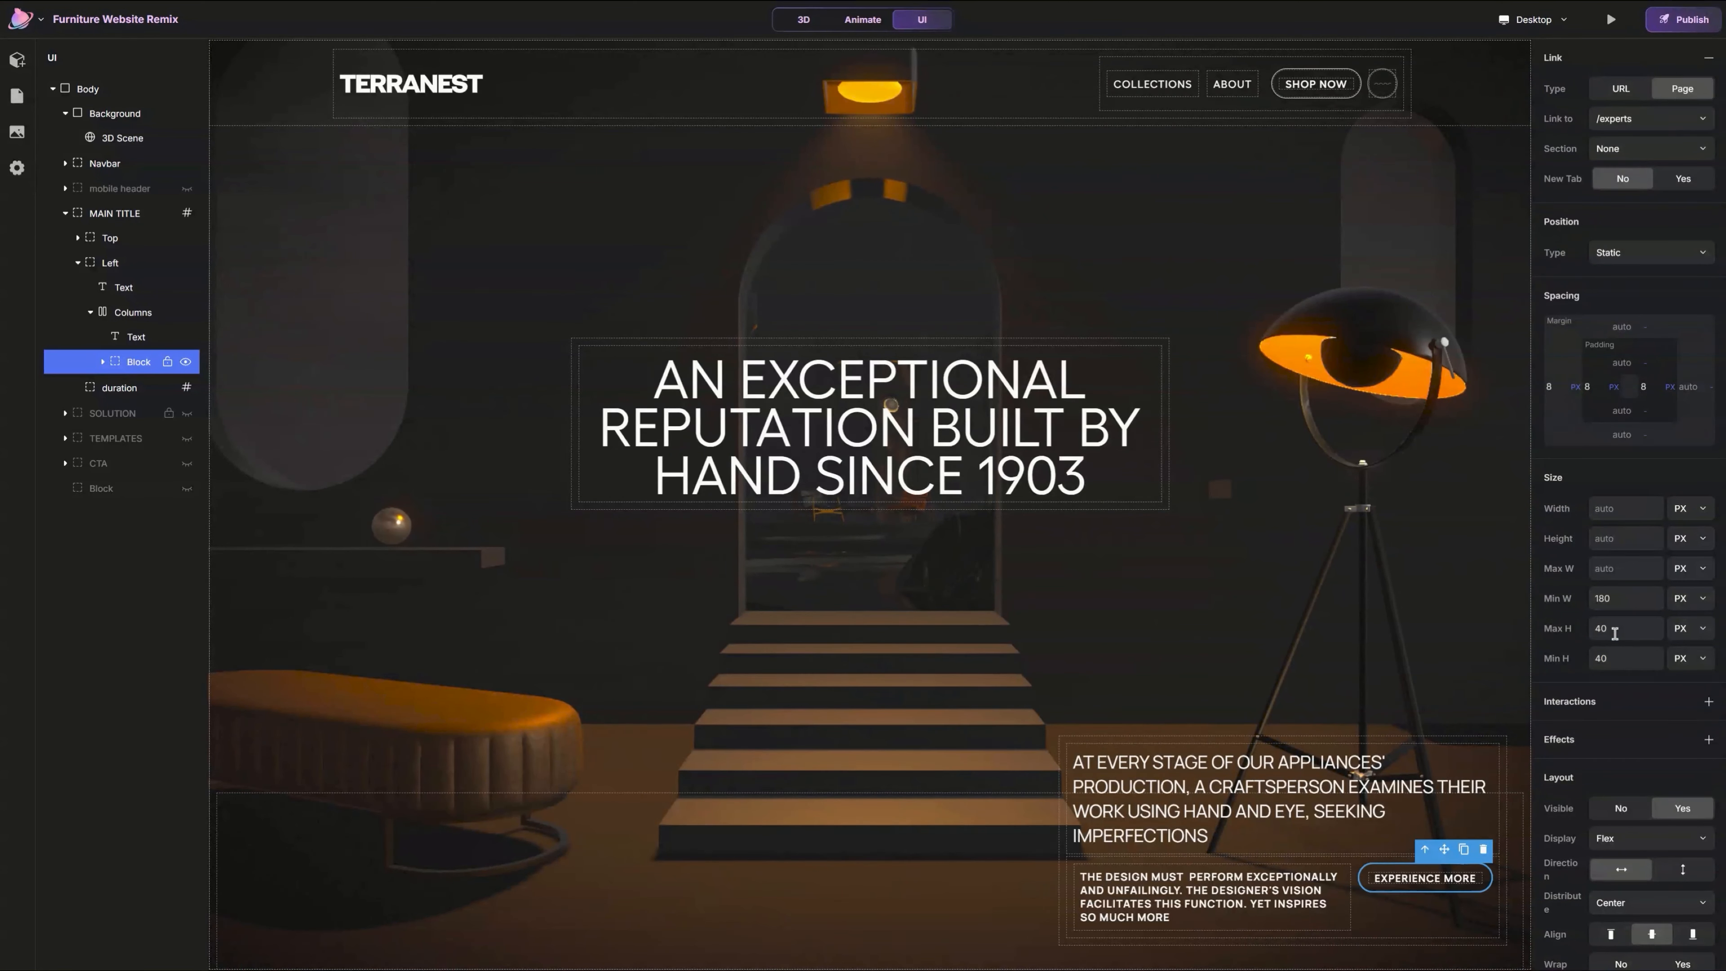
click(1600, 628)
key(BackSpace)
text(5)
click(1600, 658)
key(BackSpace)
text(5)
key(Return)
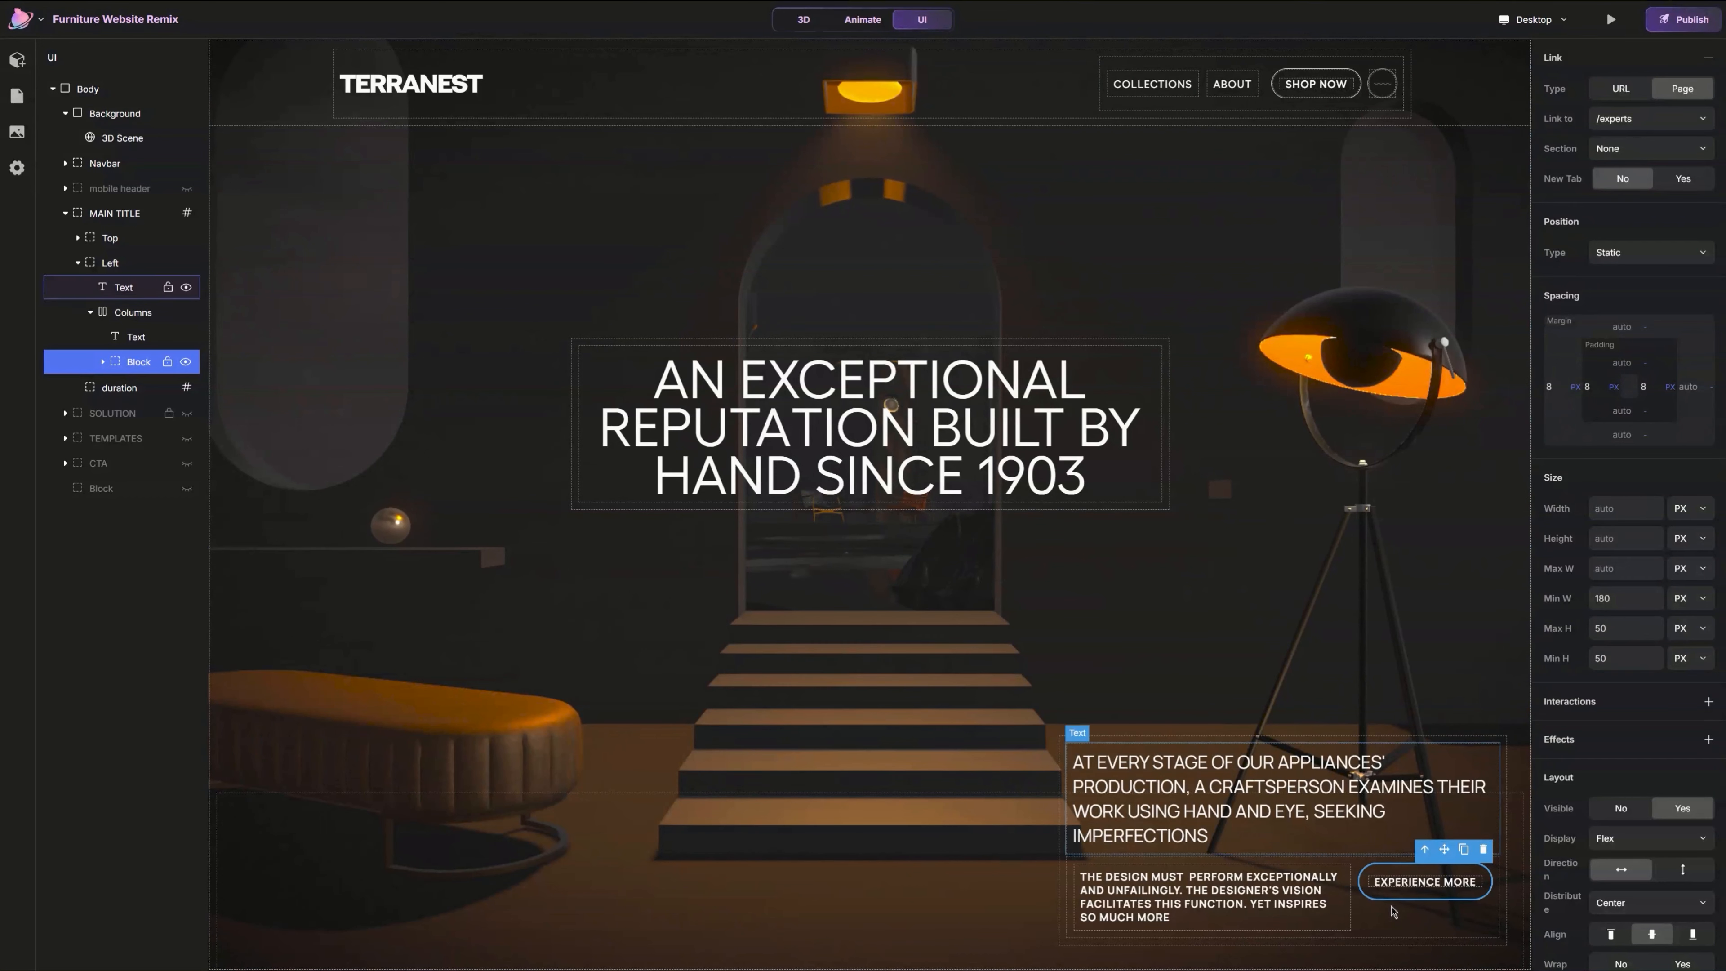
Step: Set the Left block's Columns element to distribute its items with Space Between and align them to the center
click(1425, 848)
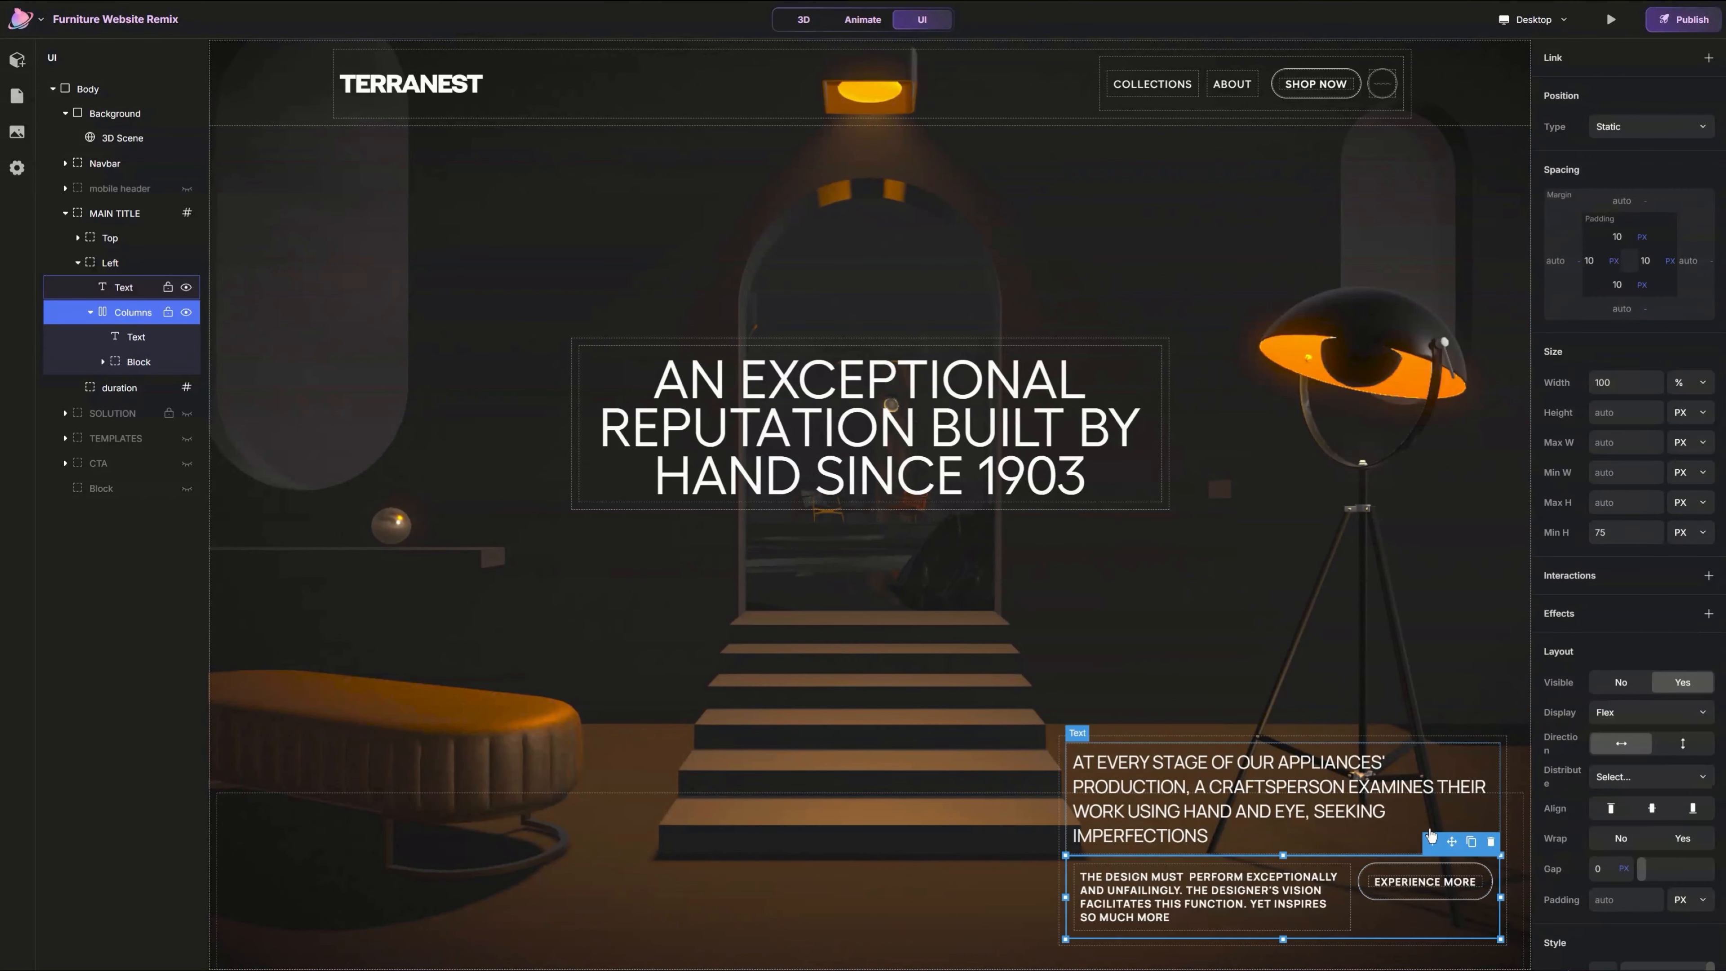
click(1661, 782)
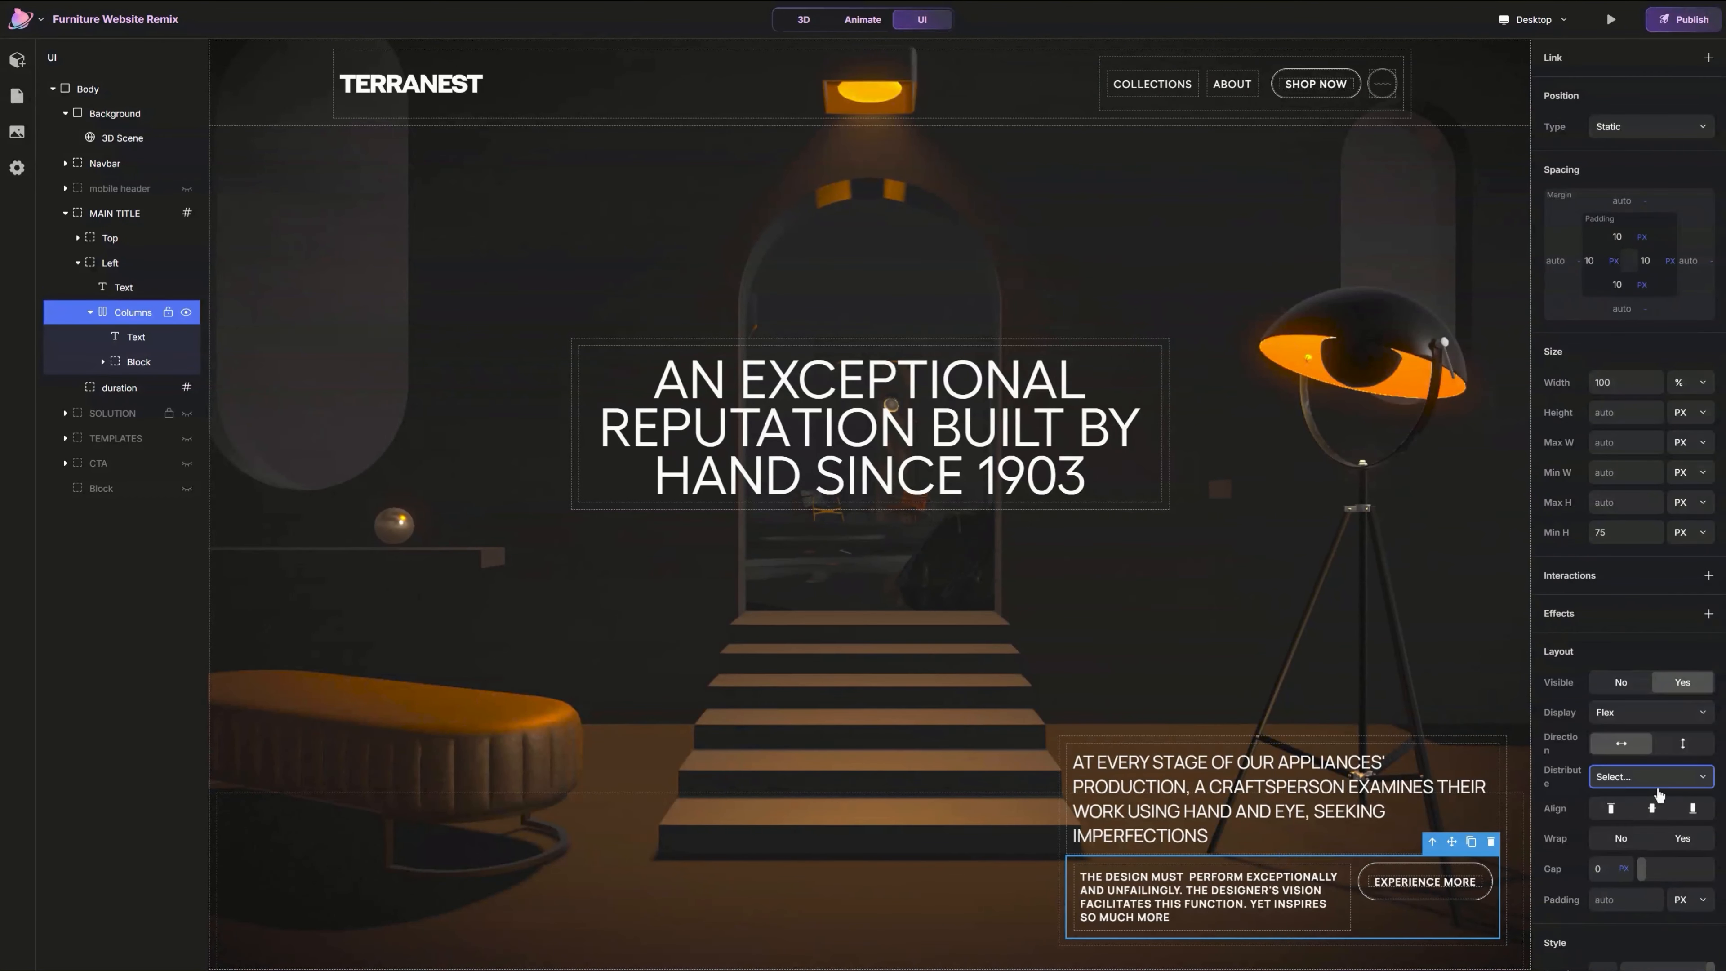
click(1645, 776)
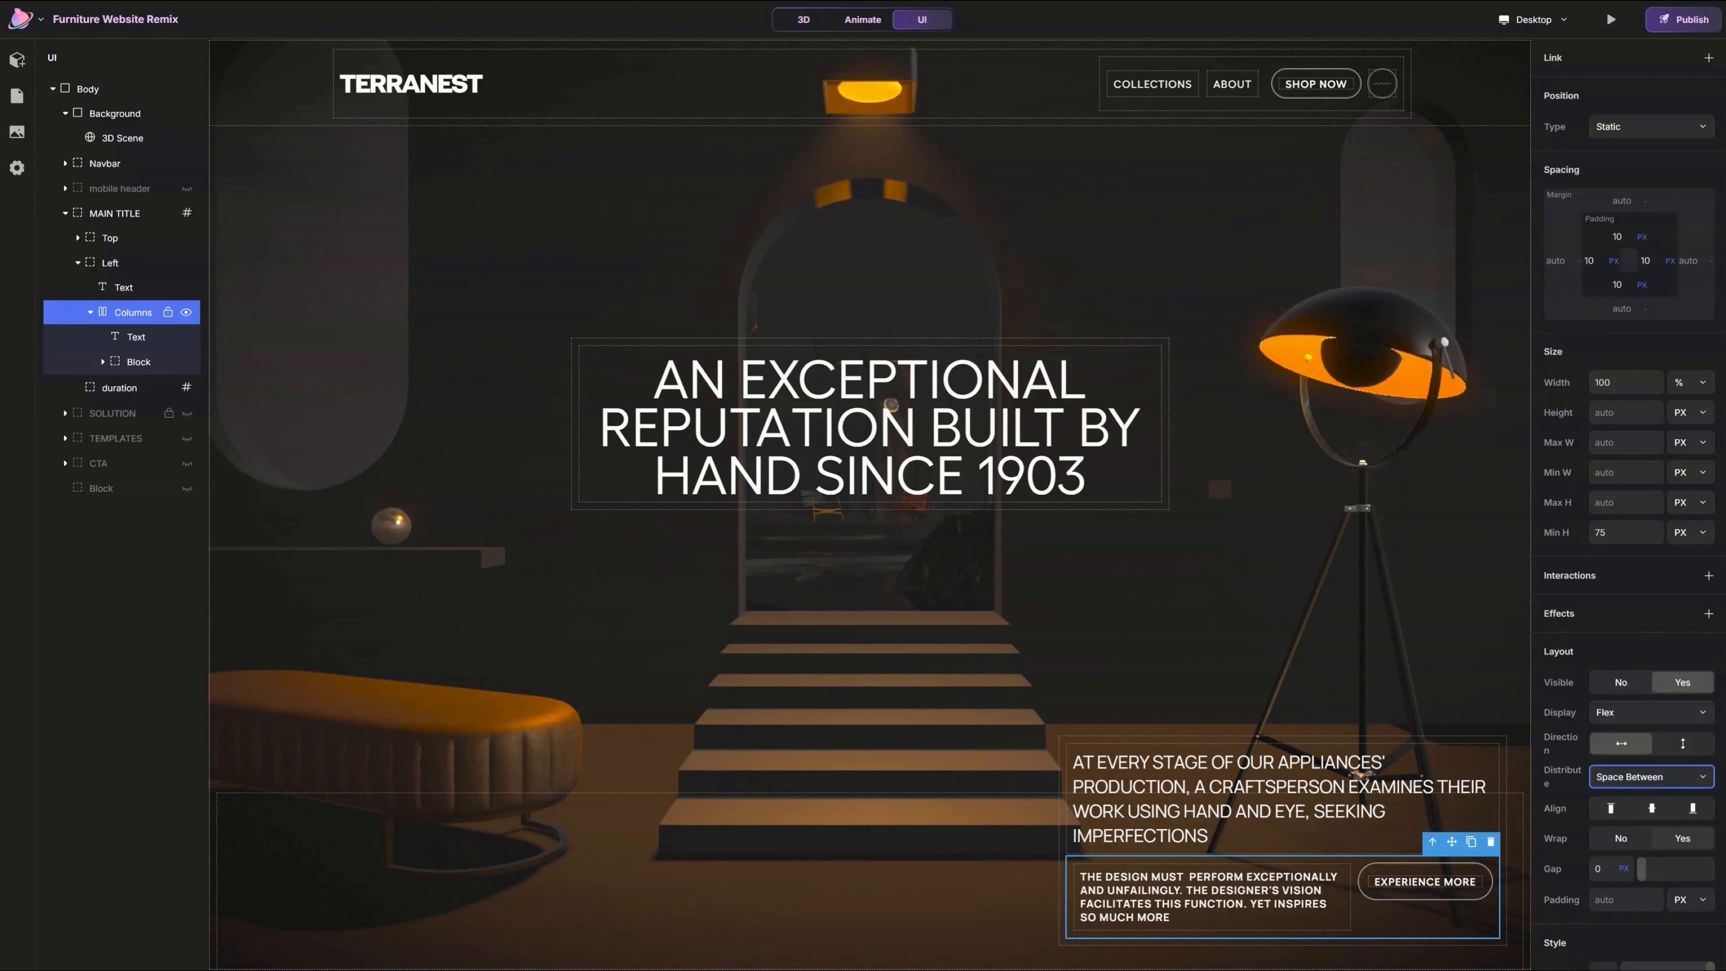
click(1652, 808)
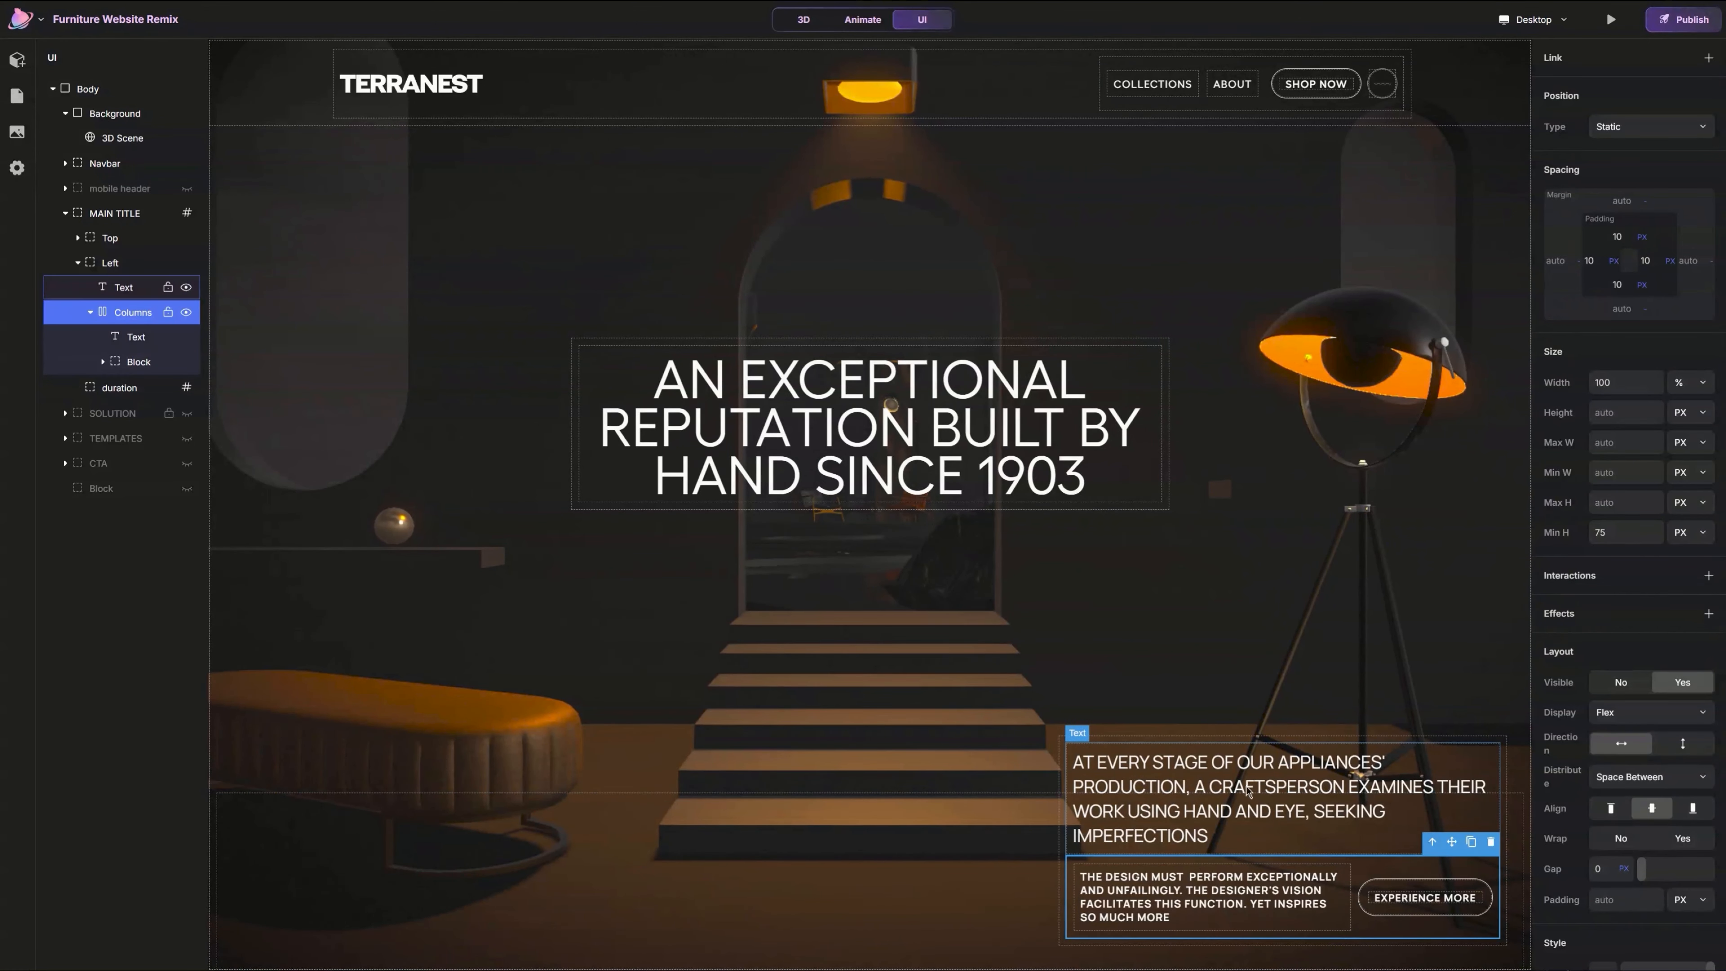
Step: Style the "AT EVERY STAGE" paragraph with the custom hellix-regular font, size 20 px and line height 23 px
click(1197, 818)
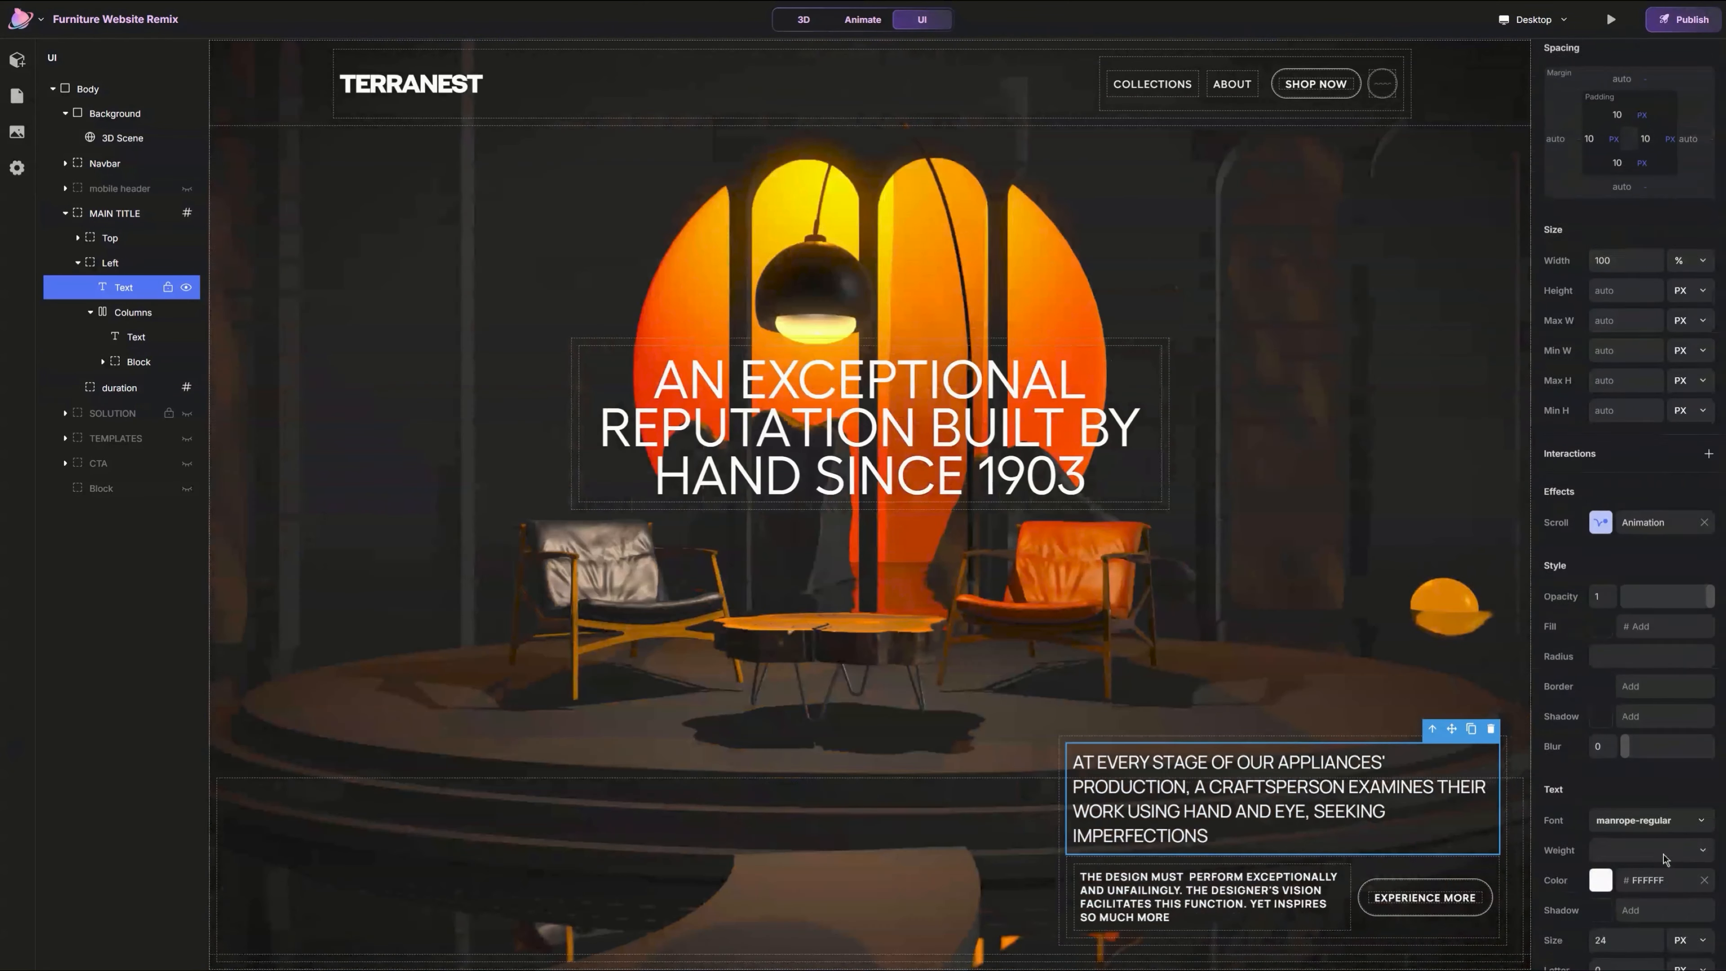
scroll(1664, 859, down, 3)
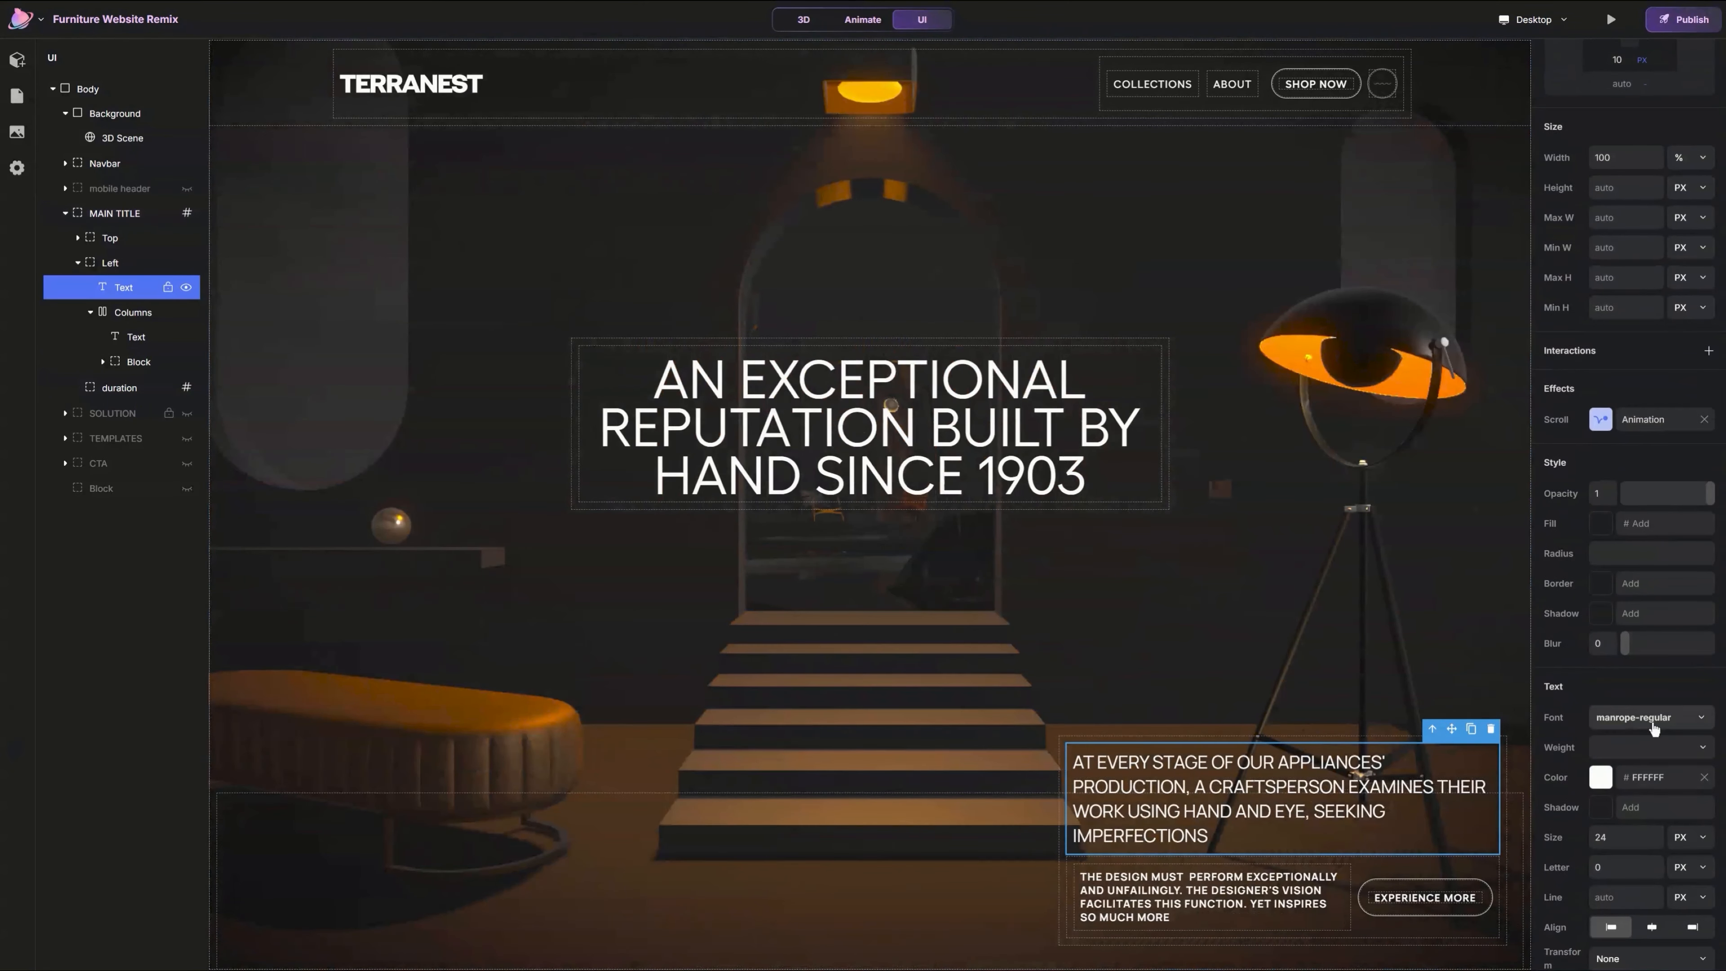
click(1648, 718)
click(1451, 680)
click(1353, 749)
click(1625, 835)
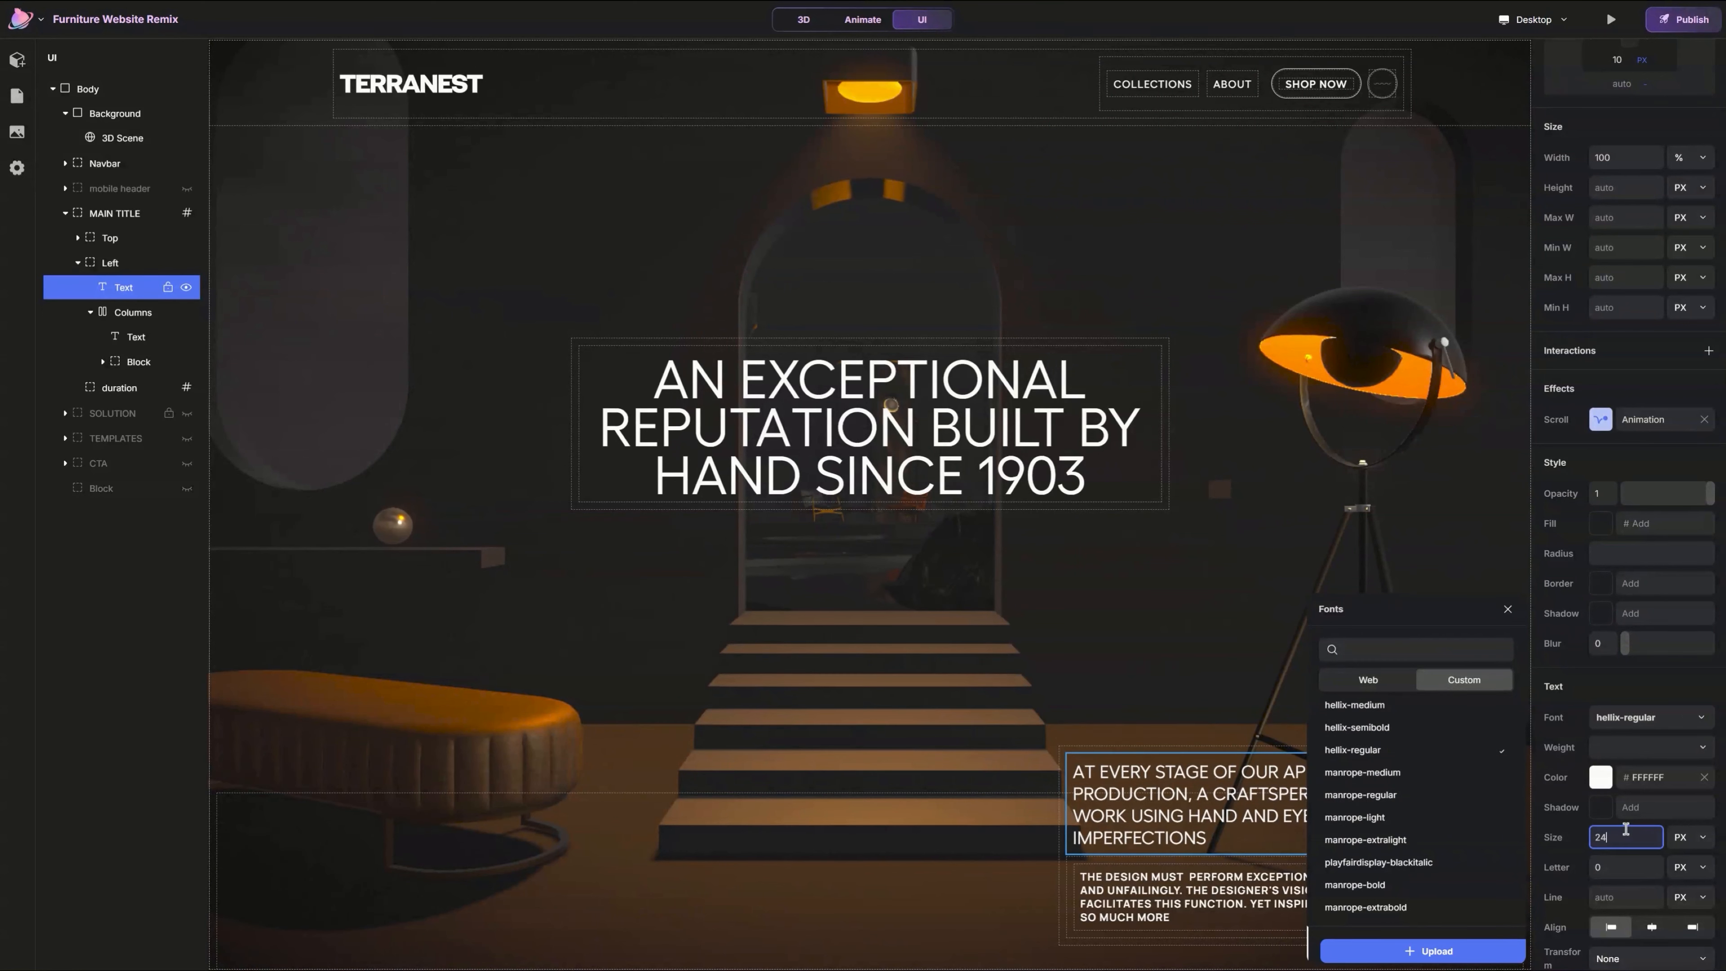
click(1631, 898)
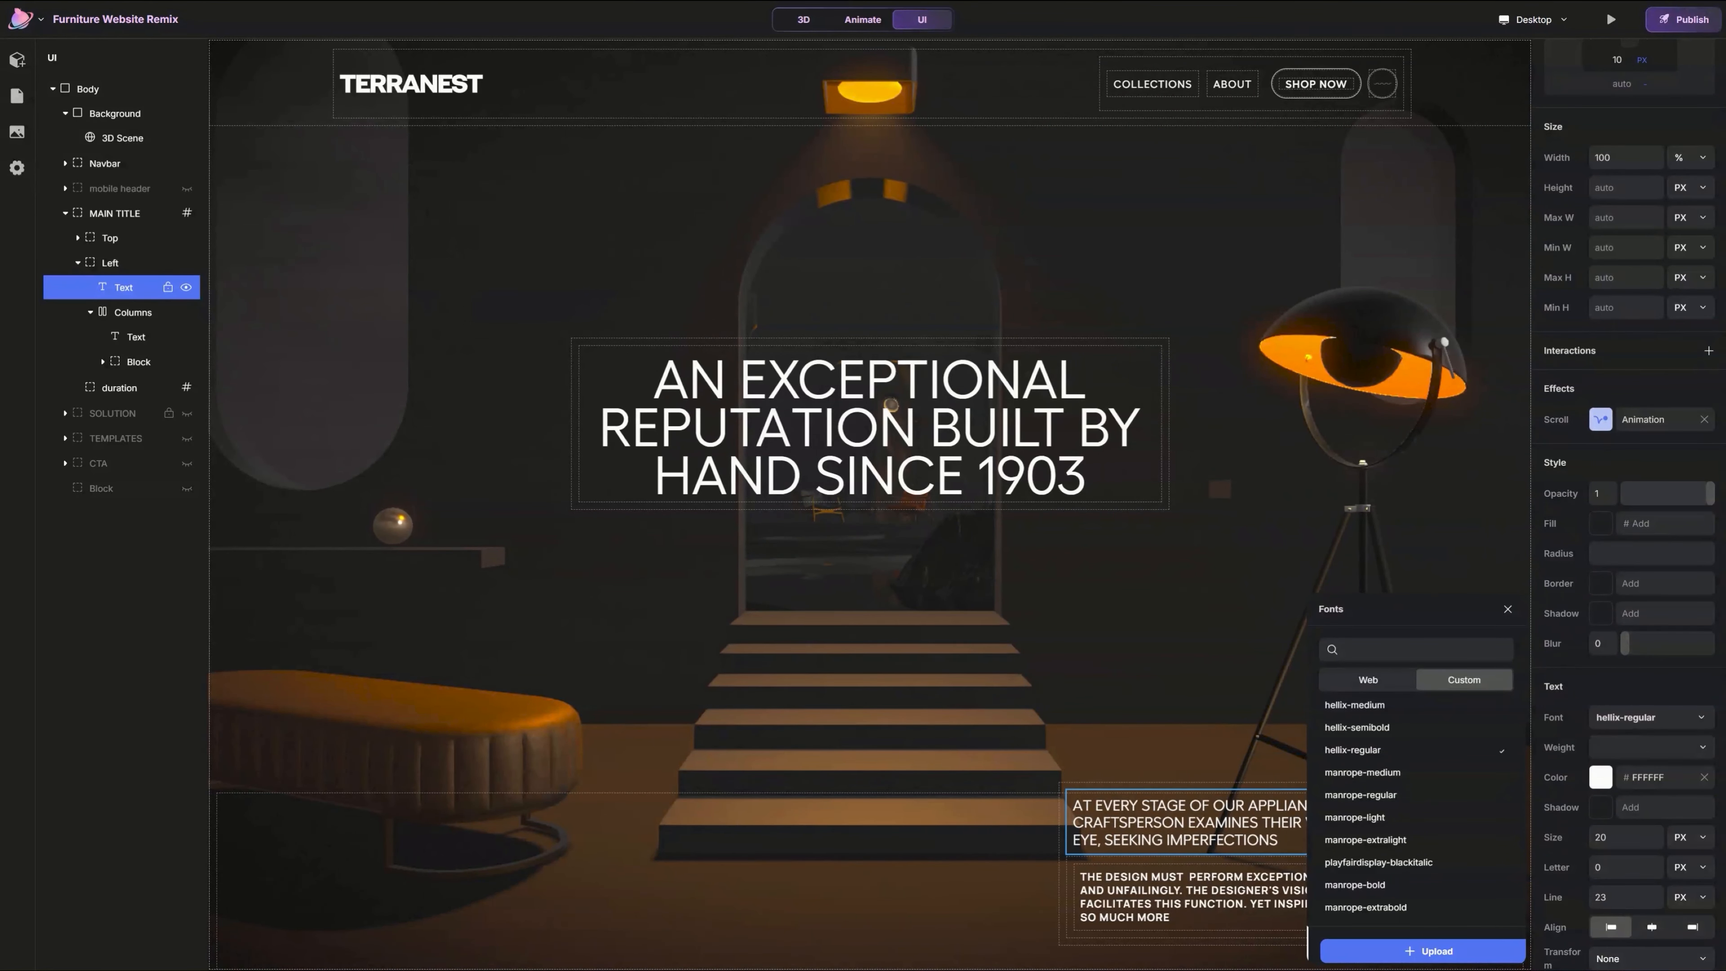
Step: Change the "THE DESIGN MUST" text to the hellix-regular font and the gray color B4B4B4
click(1231, 885)
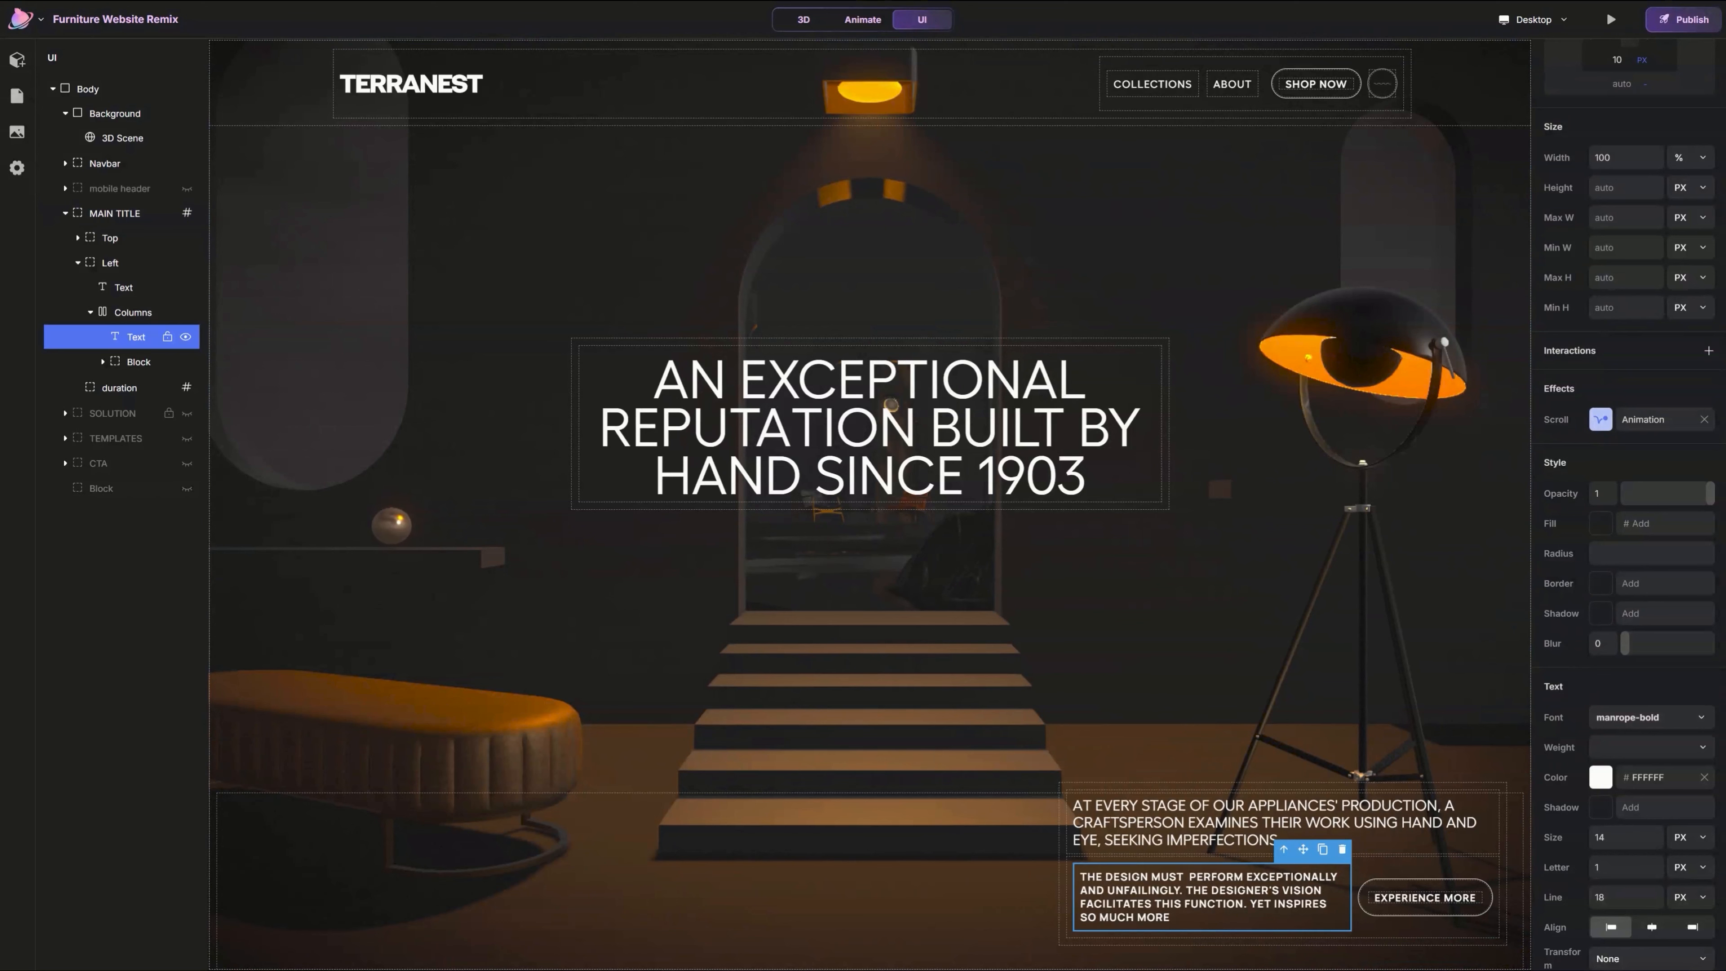
click(1648, 718)
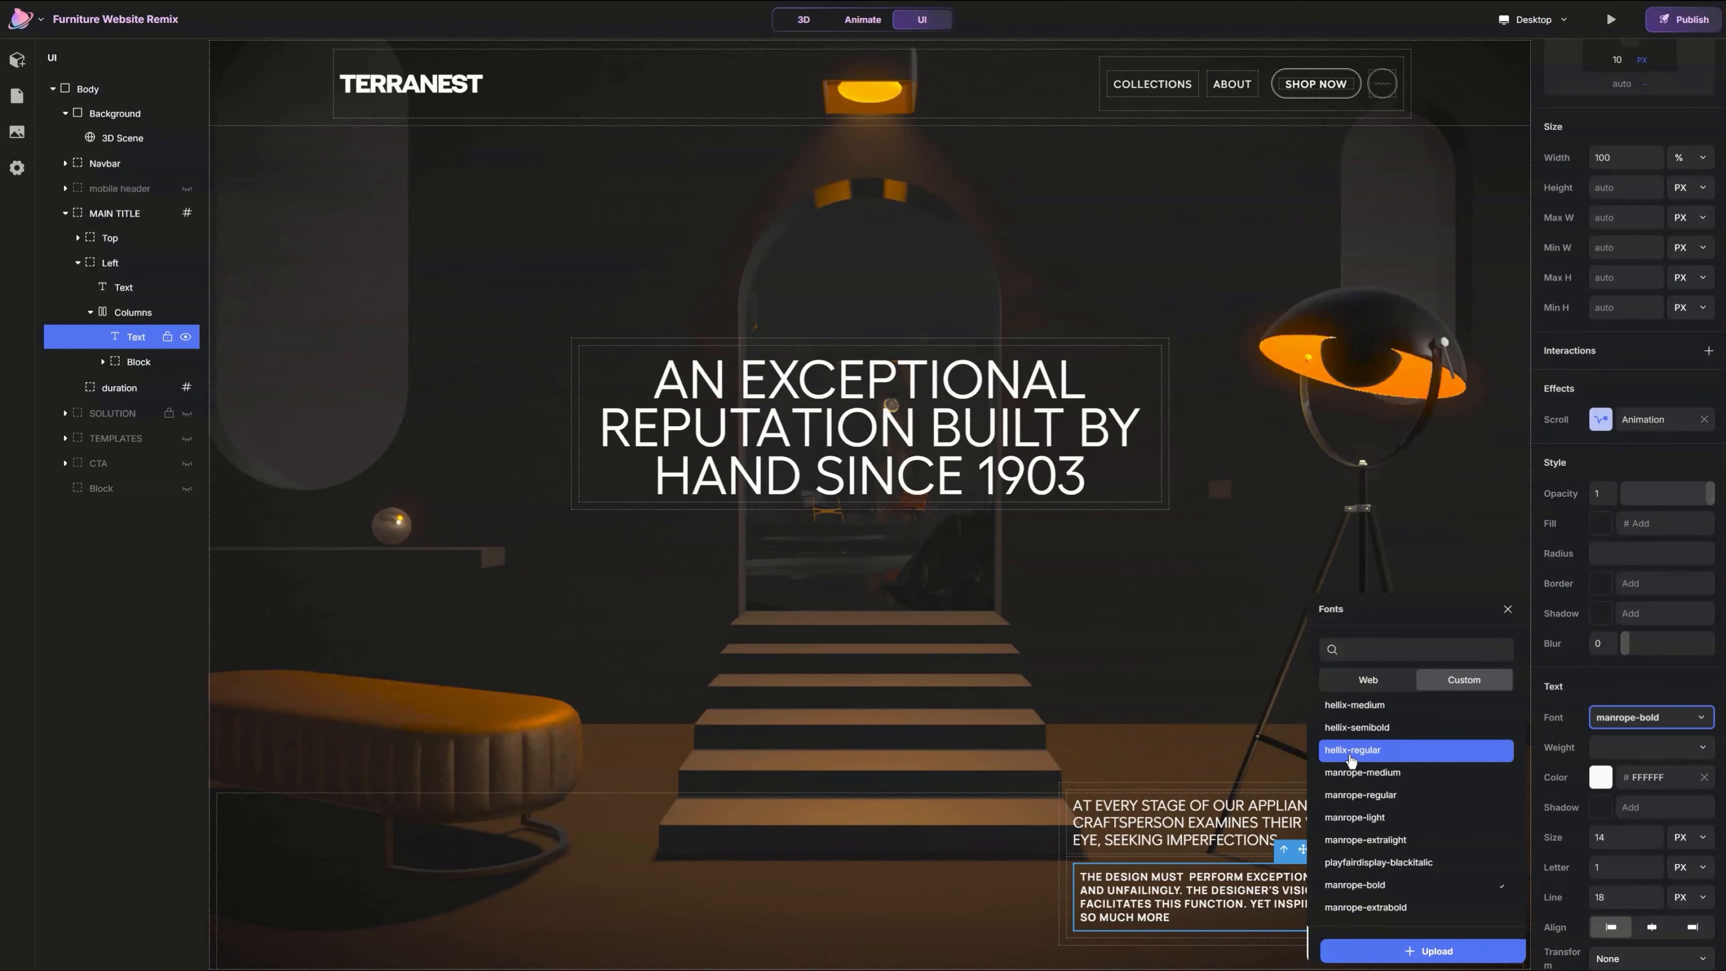
click(1369, 760)
click(1509, 610)
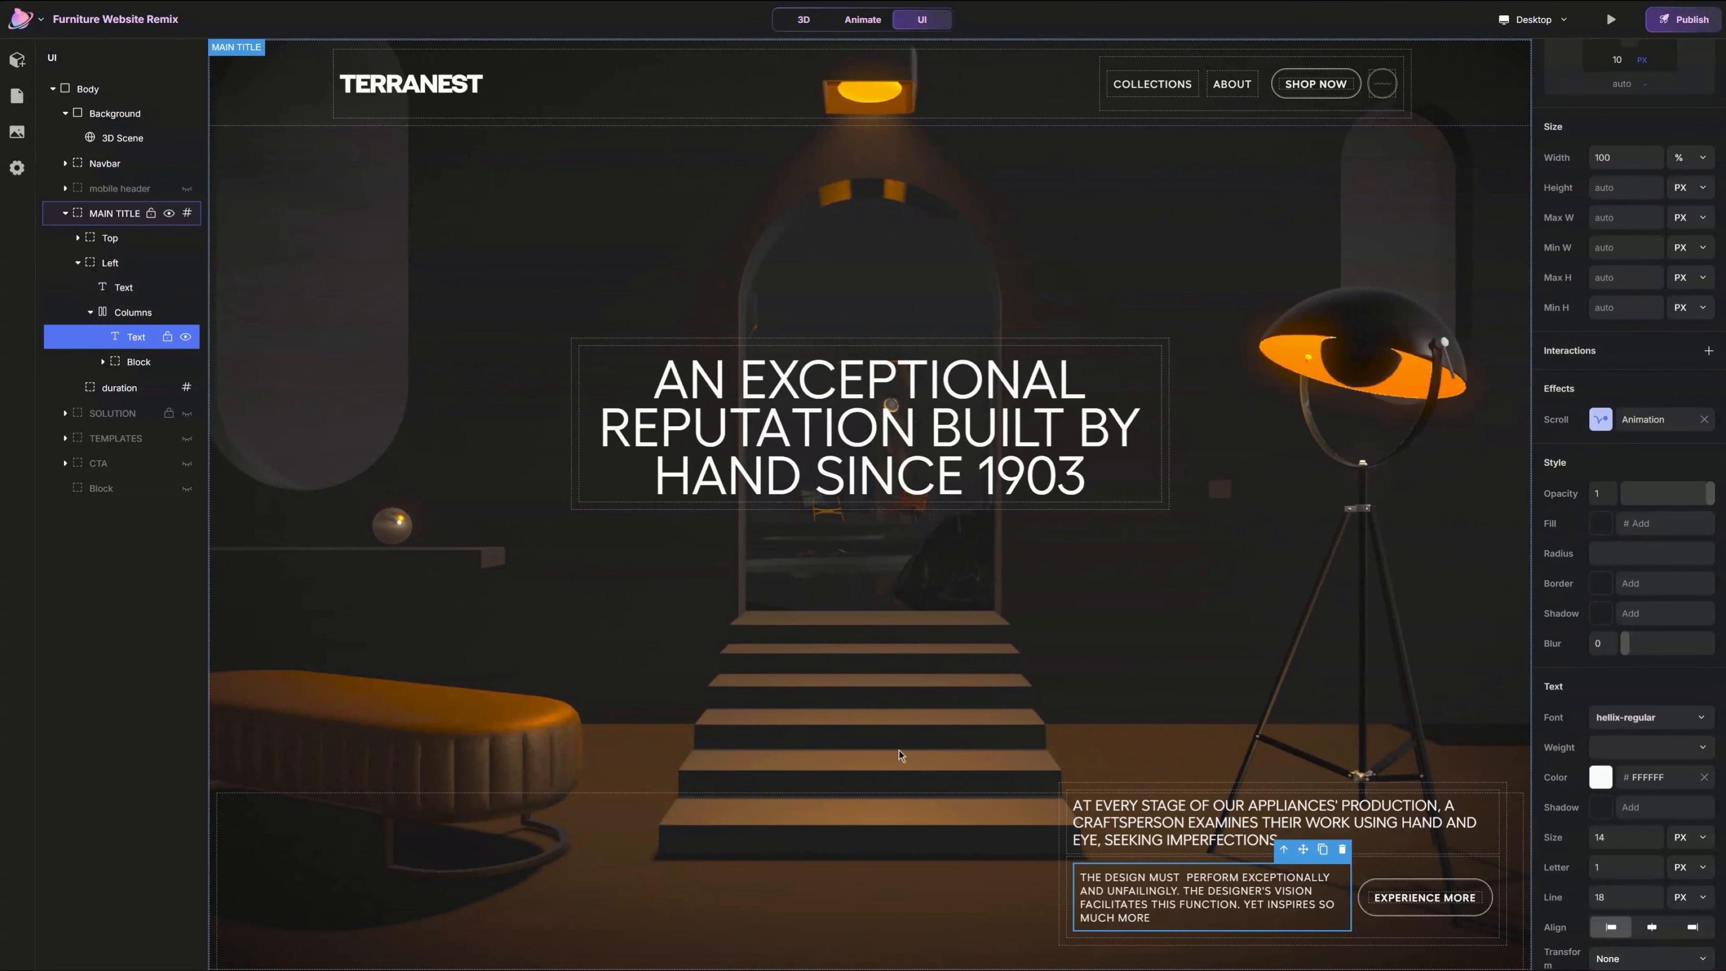
click(1600, 778)
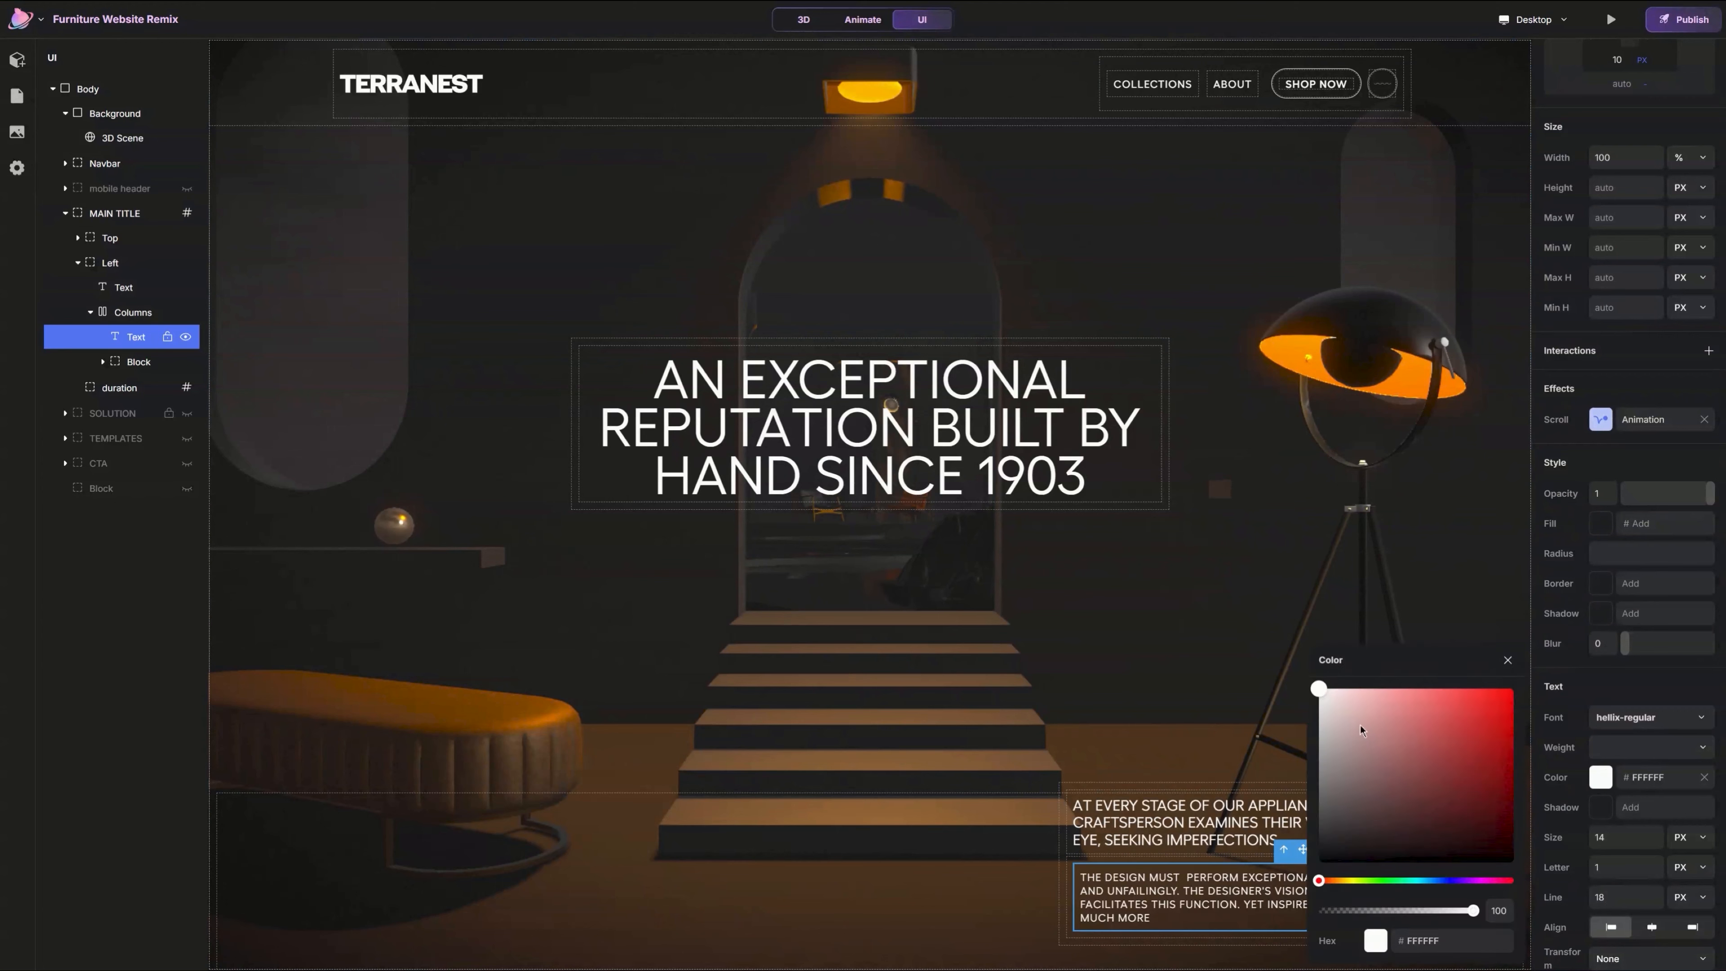
drag(1318, 690, 1315, 740)
click(1281, 799)
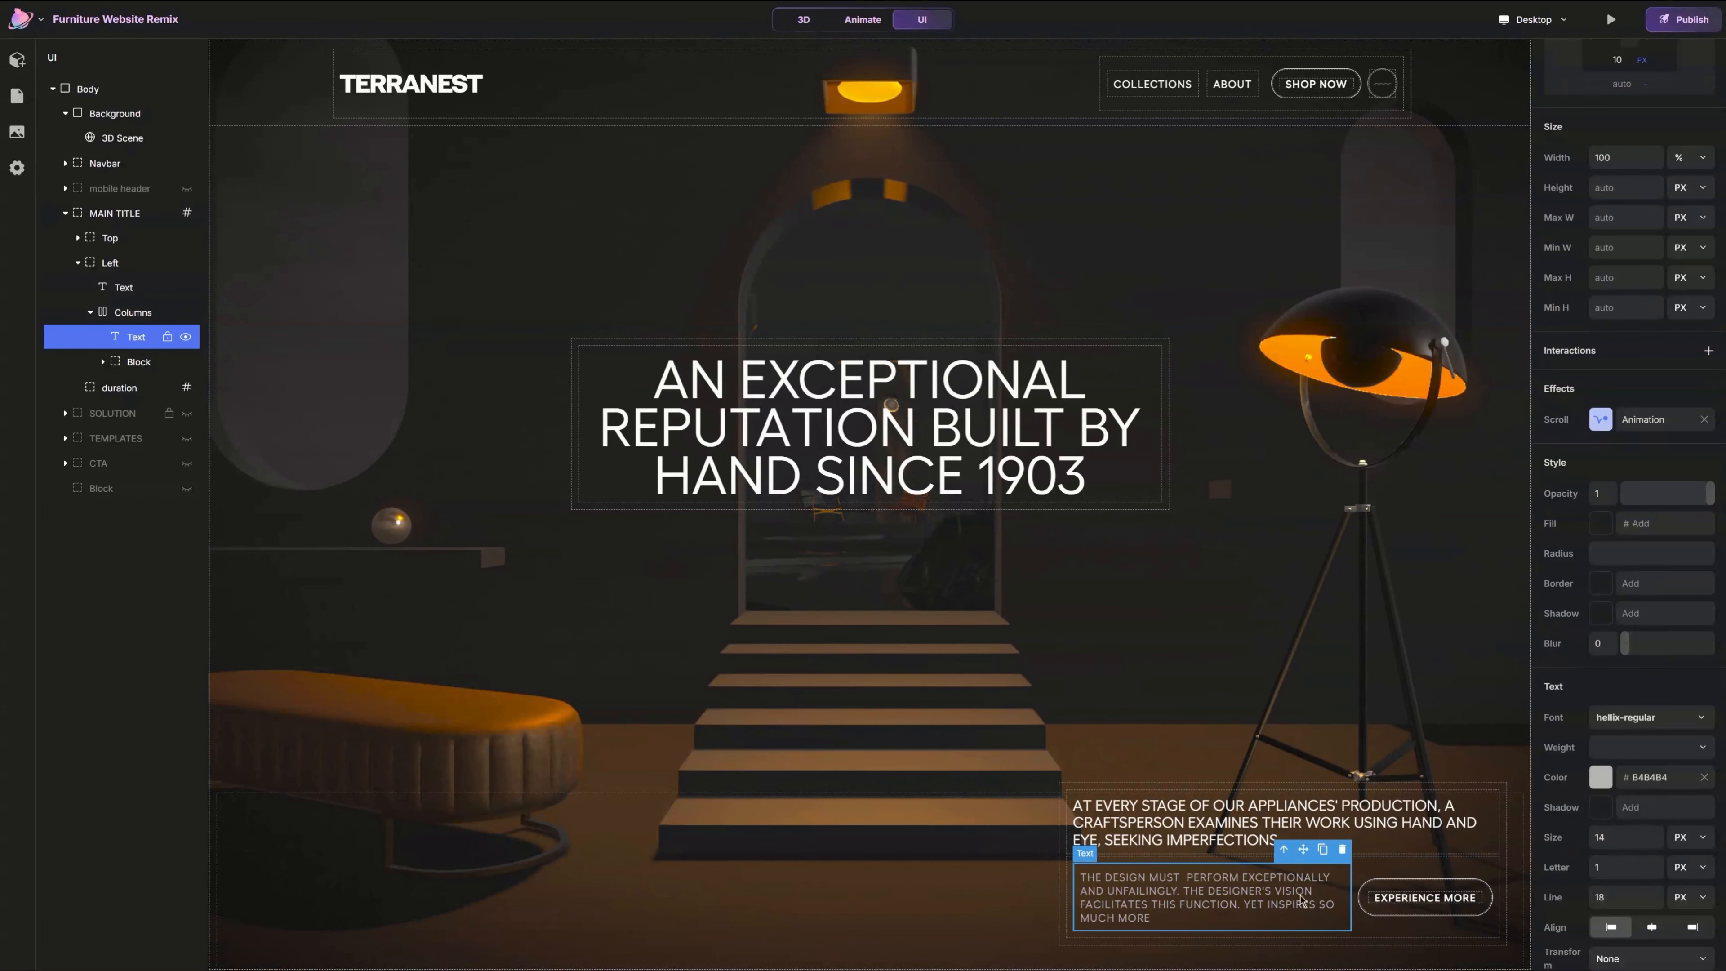
Step: Clear the padding on all four sides of the Left block's Columns element
click(1283, 849)
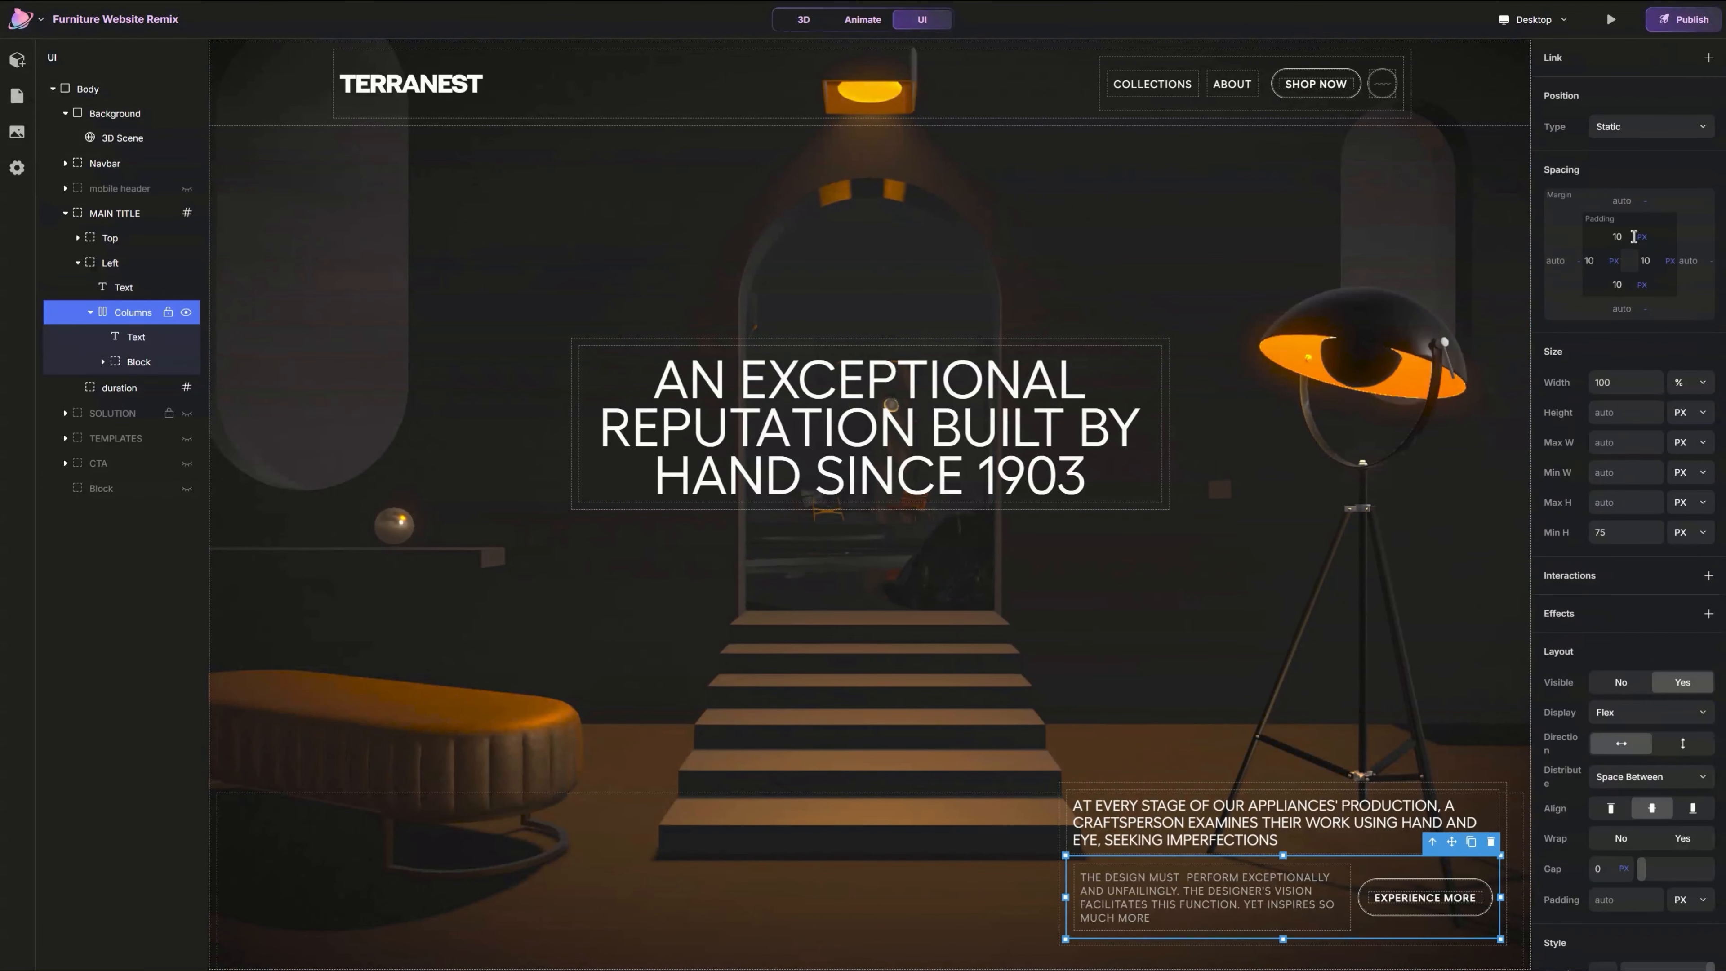
click(1632, 237)
key(BackSpace)
click(1655, 259)
key(BackSpace)
click(1625, 287)
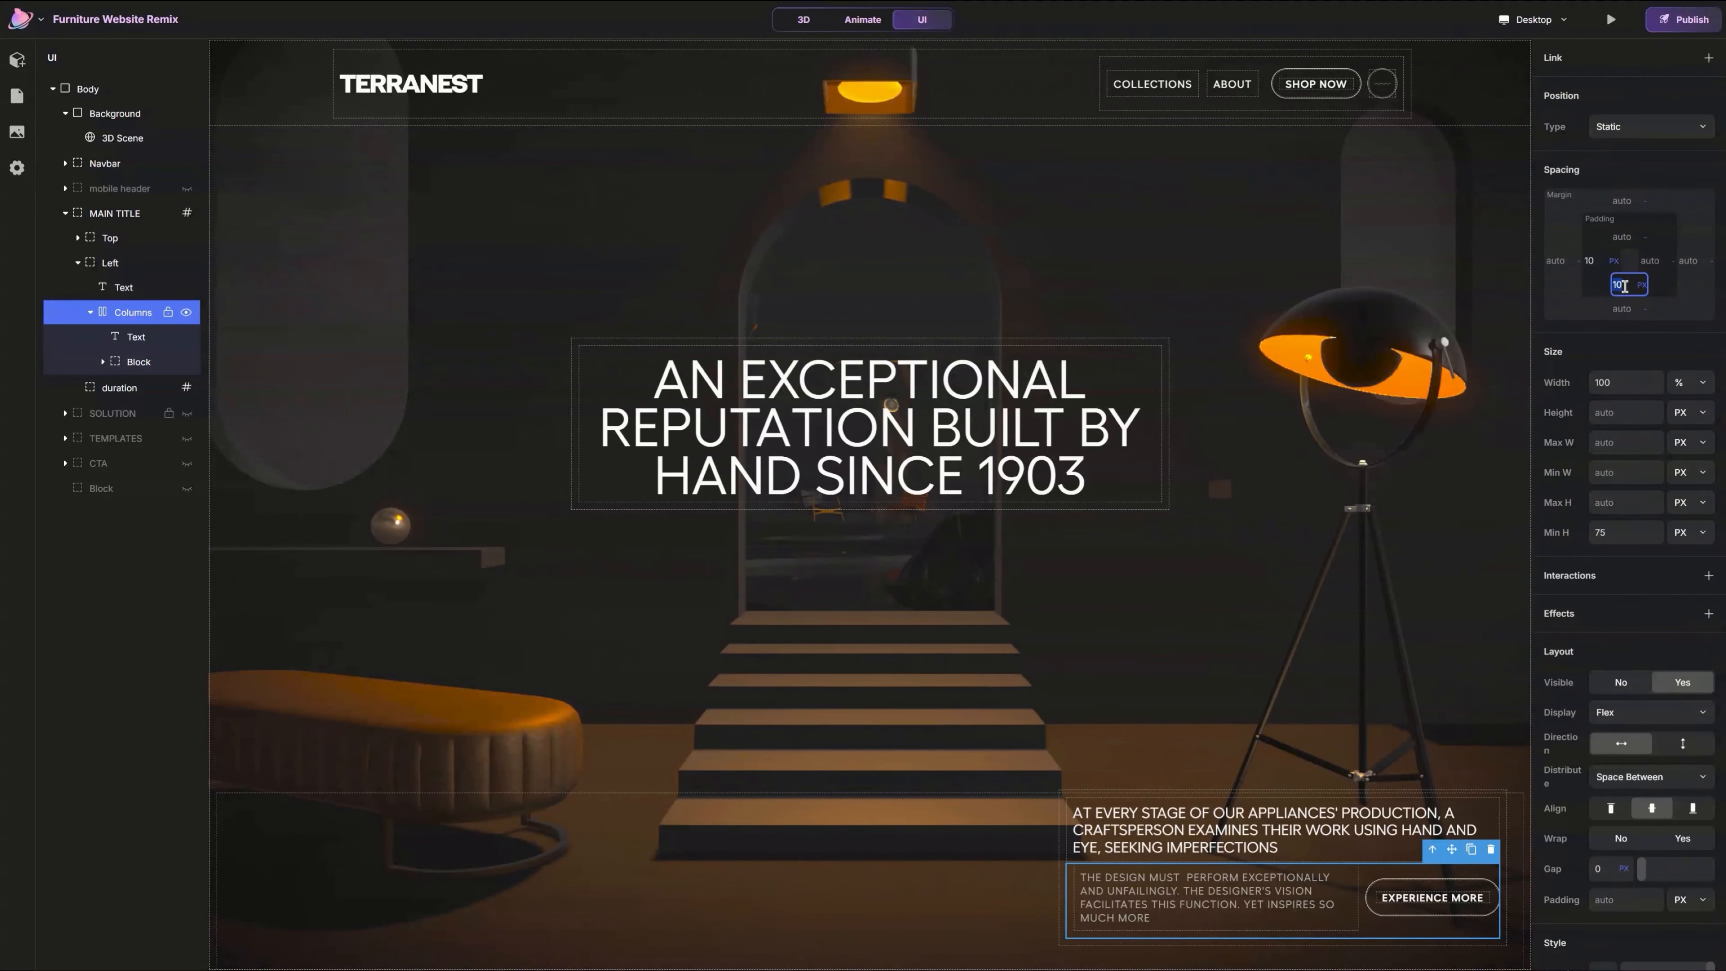
key(BackSpace)
click(1601, 258)
key(BackSpace)
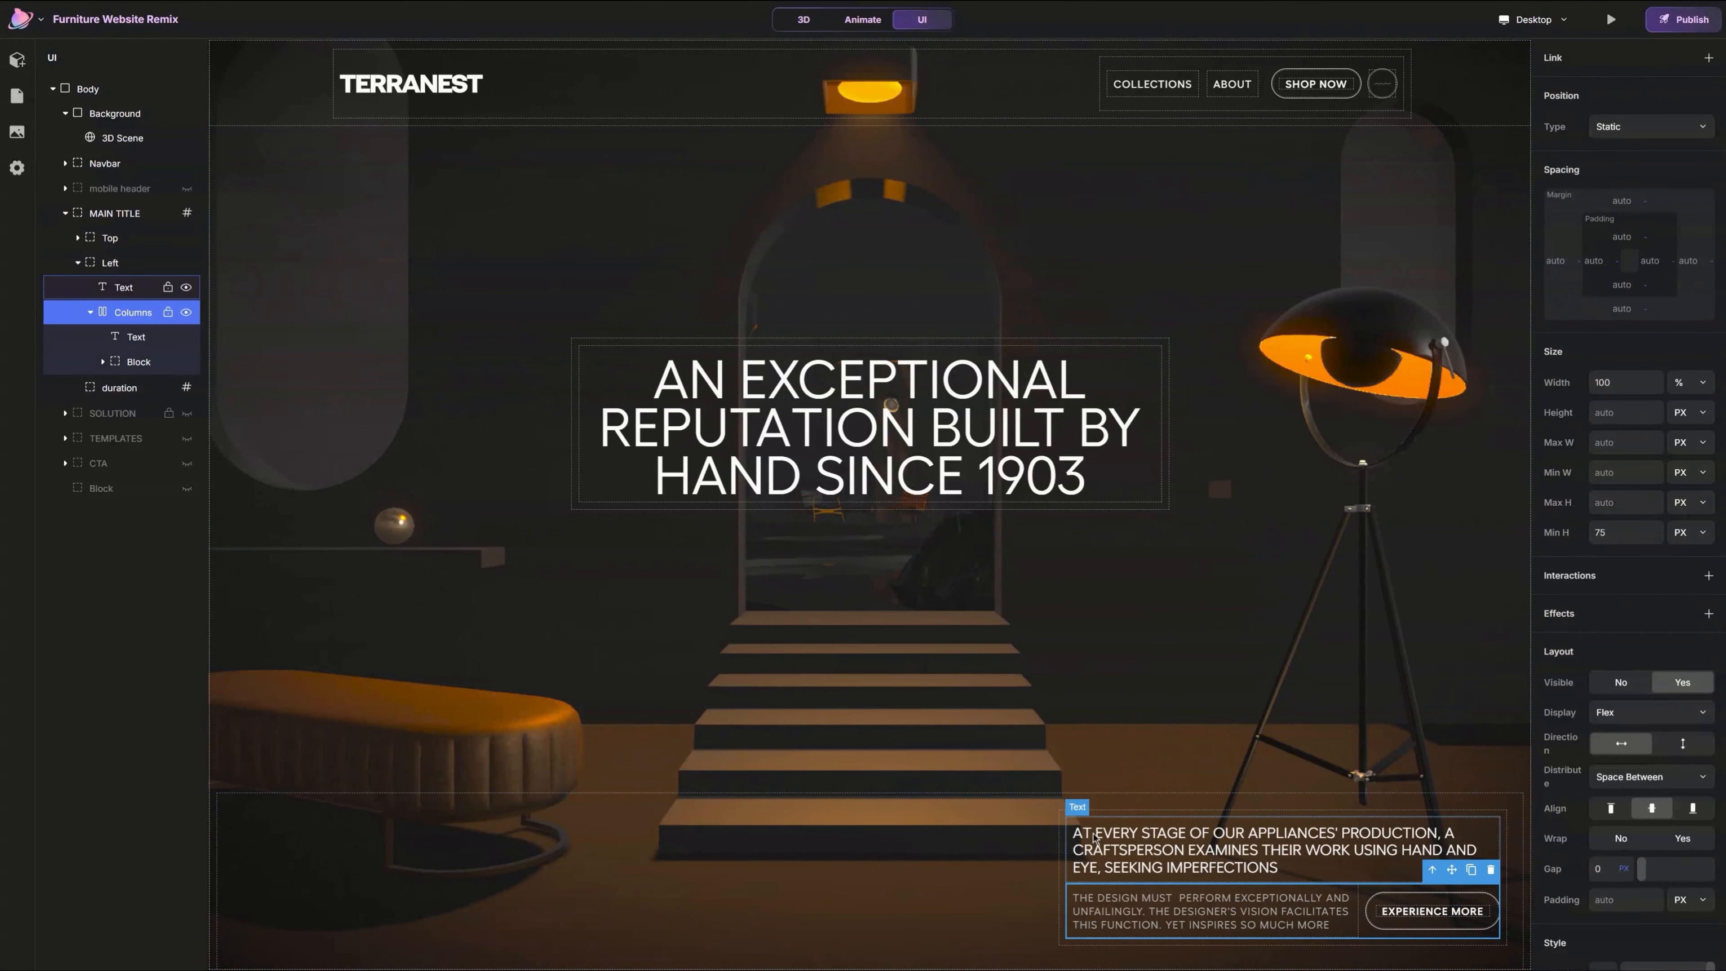
Step: Collapse and hide the MAIN TITLE section, and make the SOLUTION section visible
click(1067, 825)
click(869, 588)
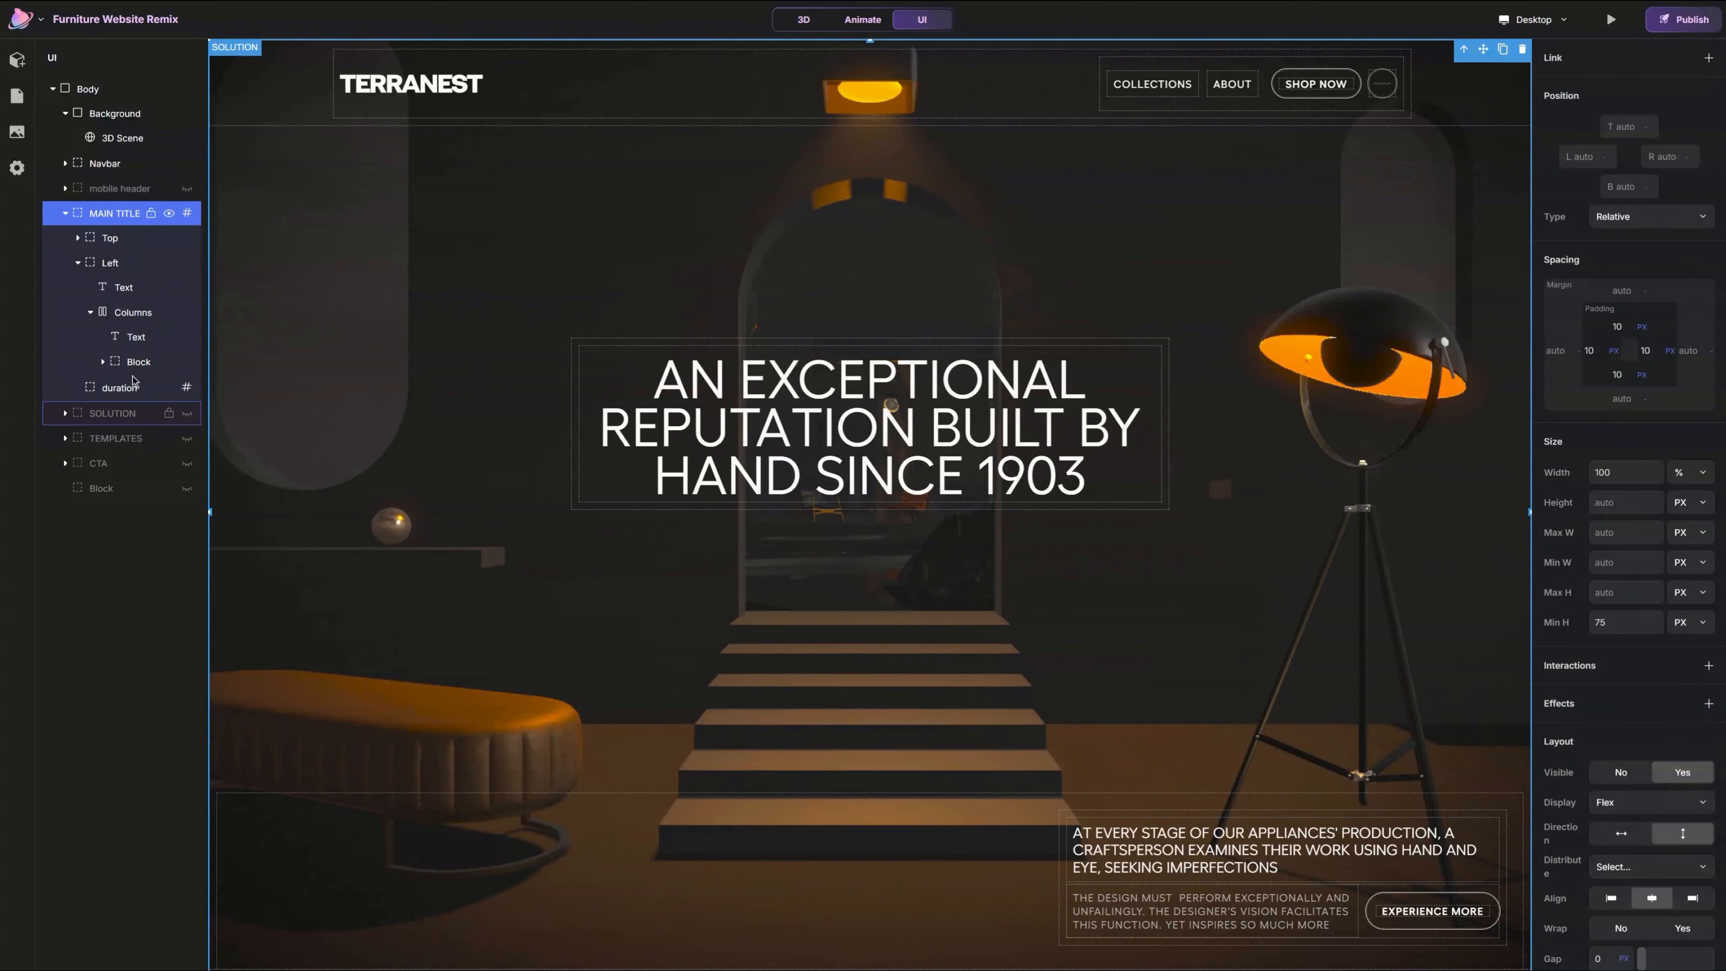
click(65, 214)
click(169, 213)
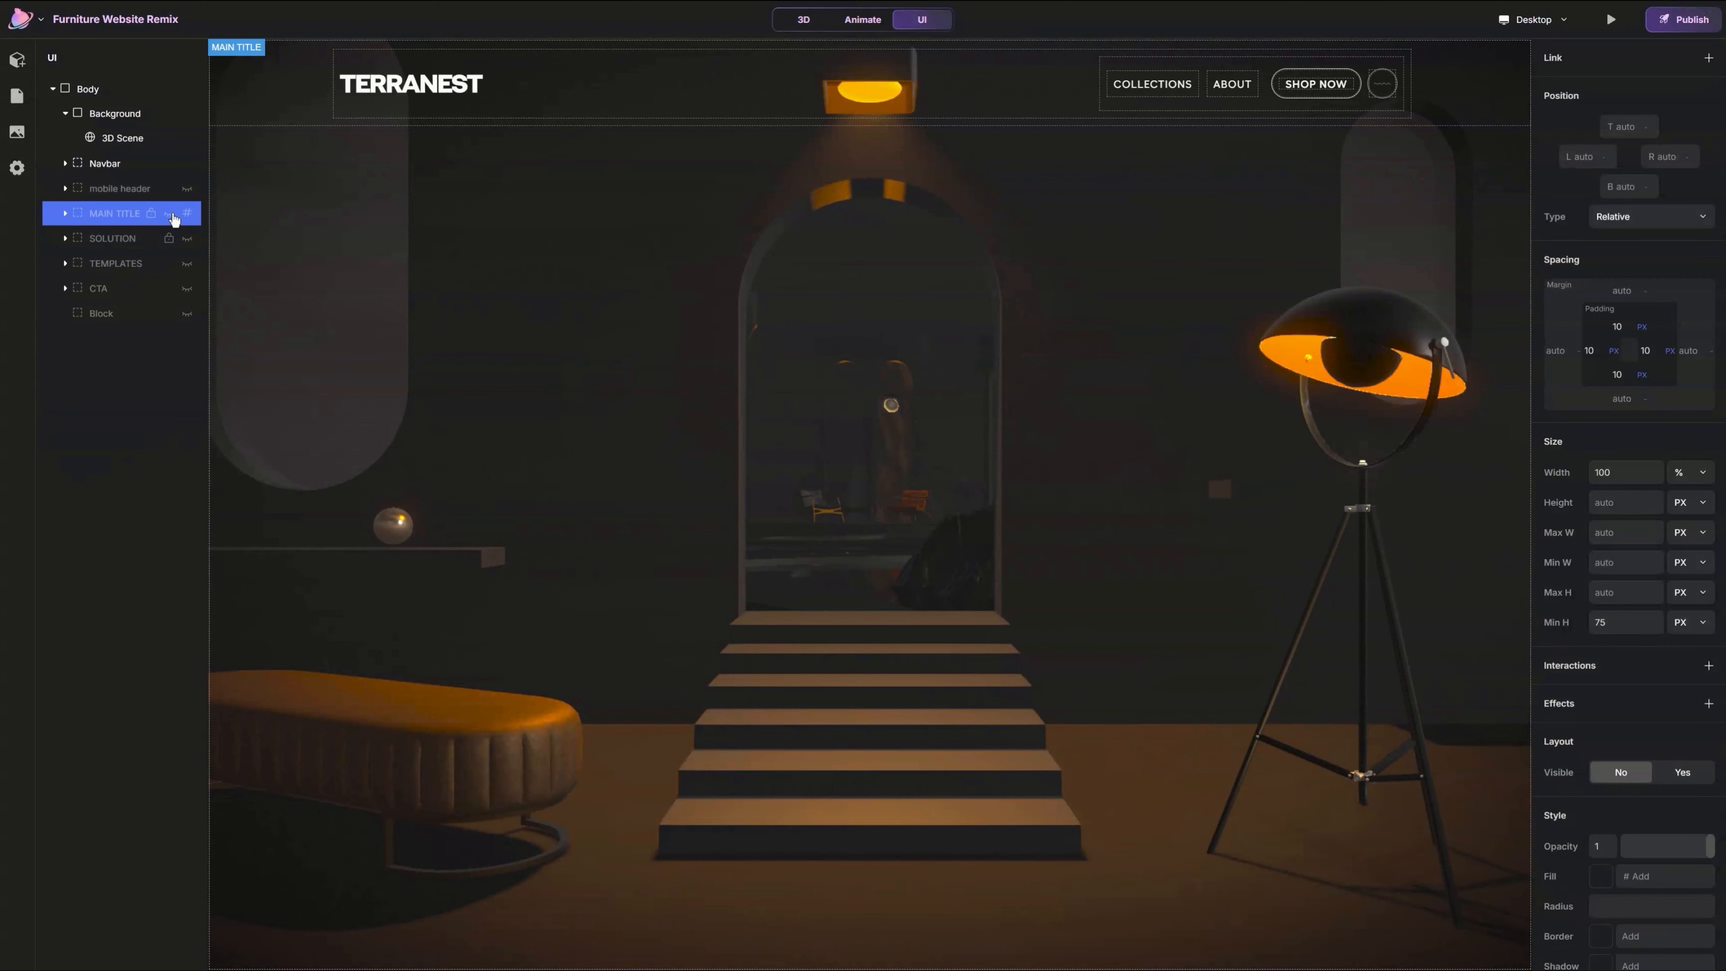
click(187, 239)
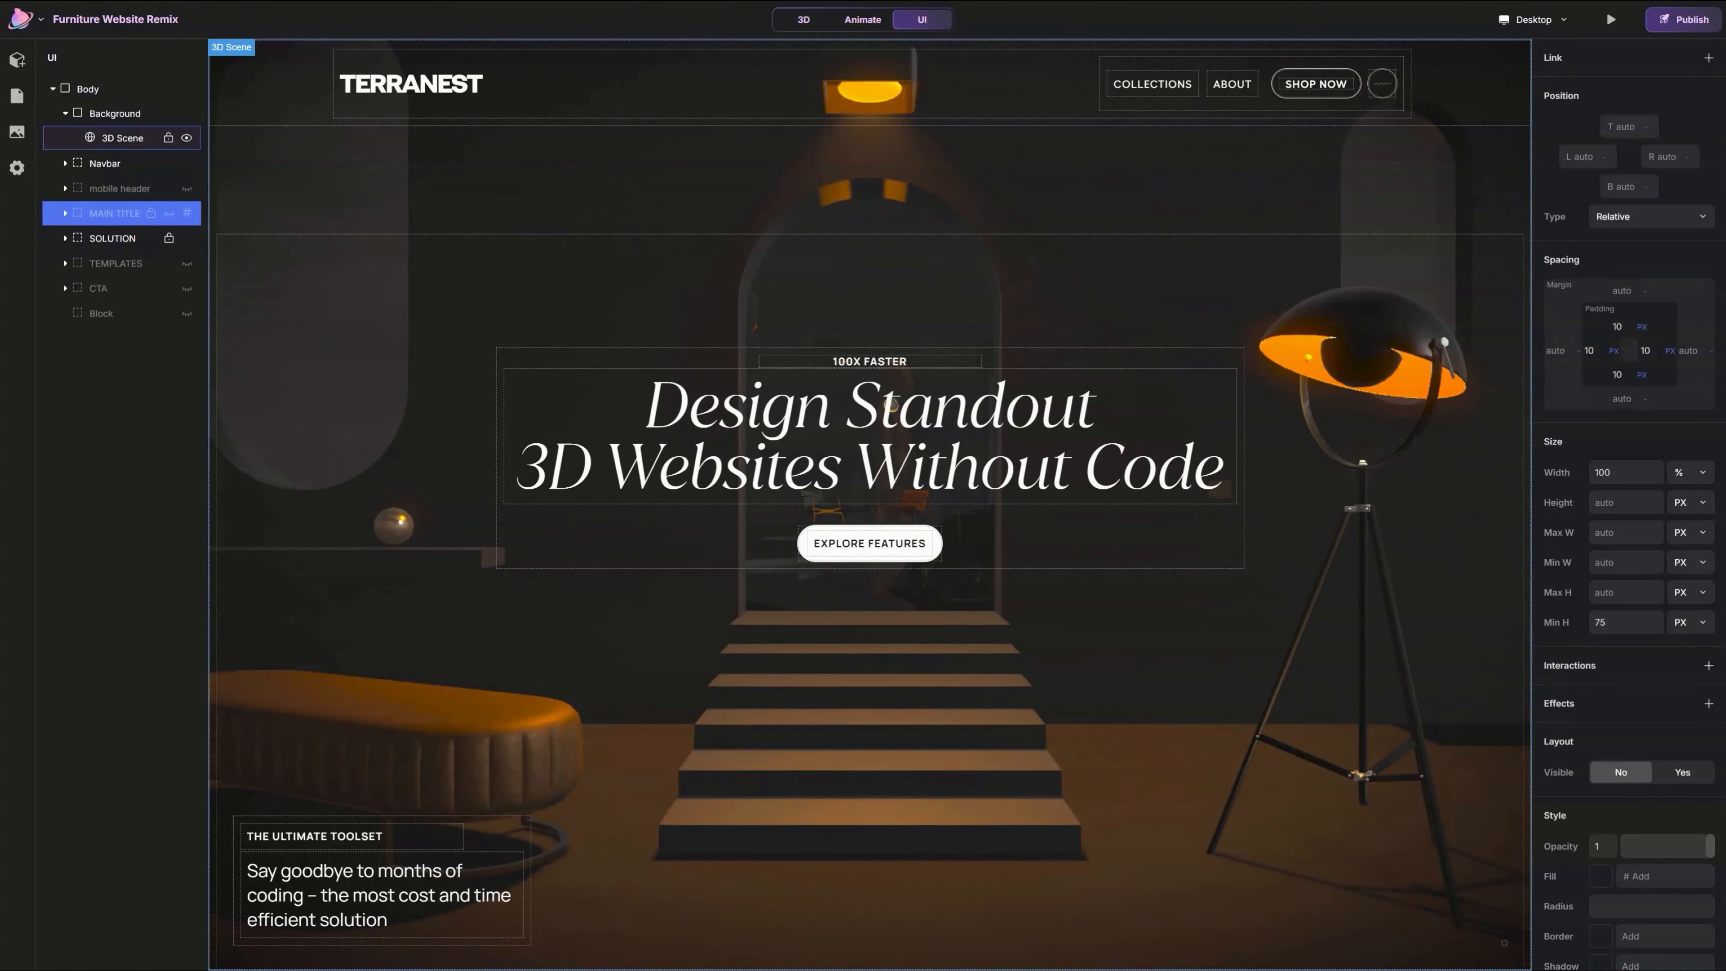
Step: Unlock the SOLUTION section and select its "100X FASTER" text
click(912, 445)
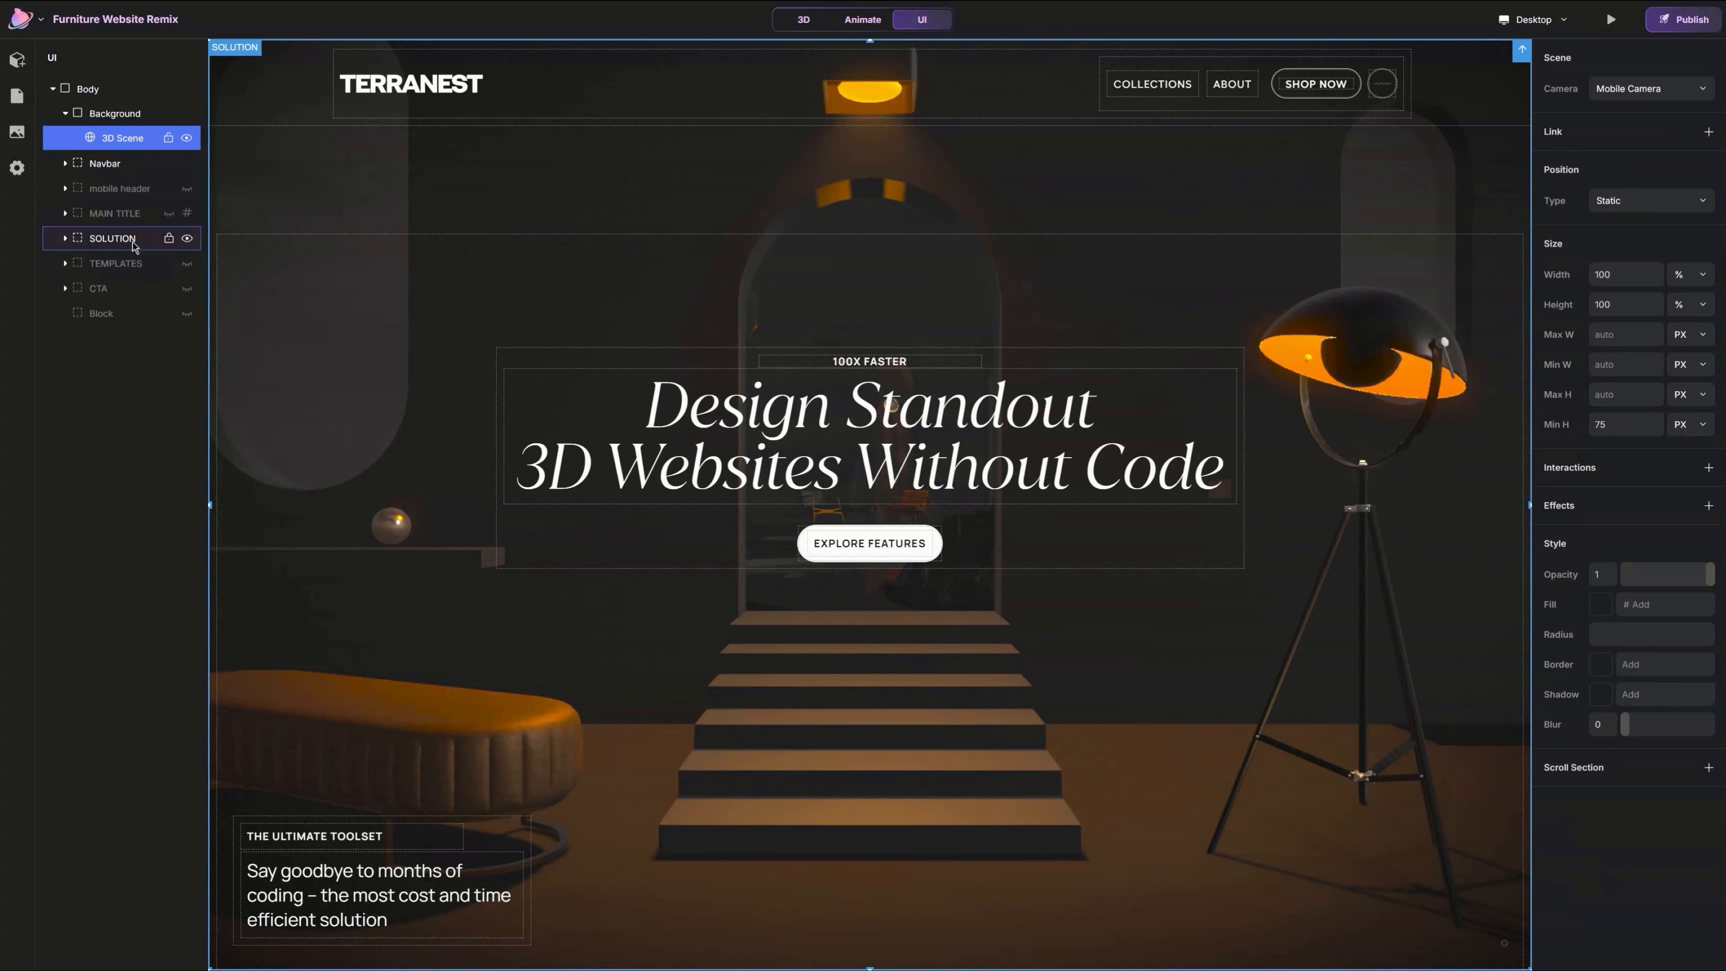
click(174, 246)
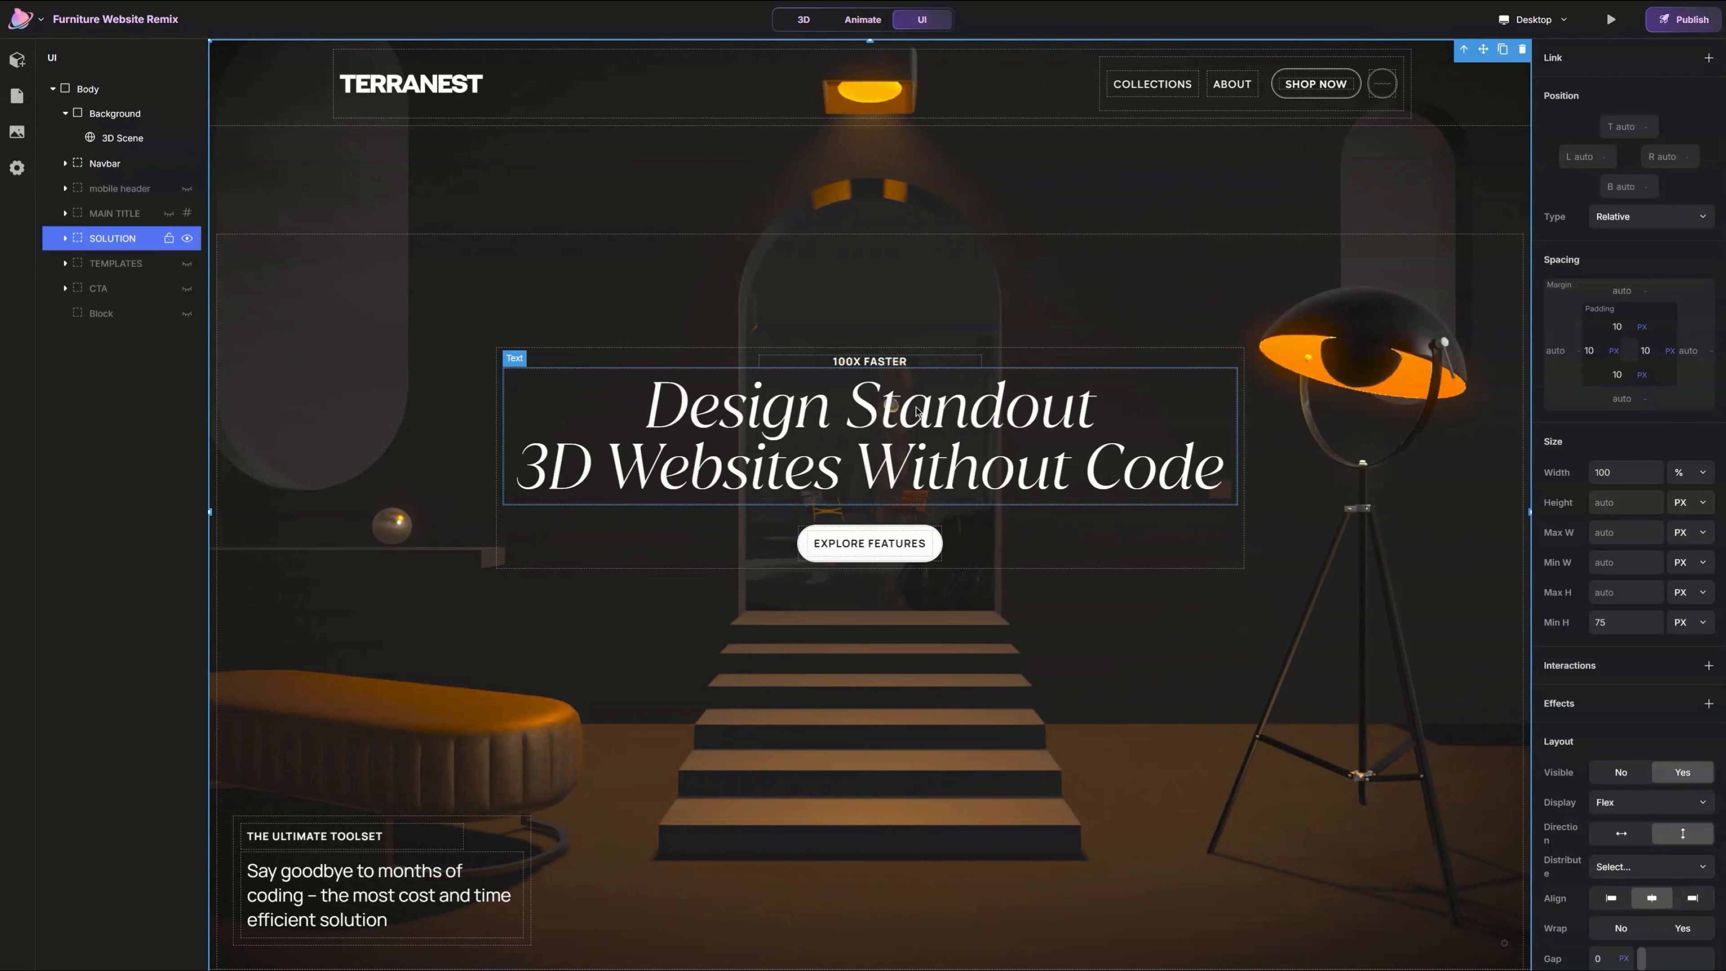
click(905, 362)
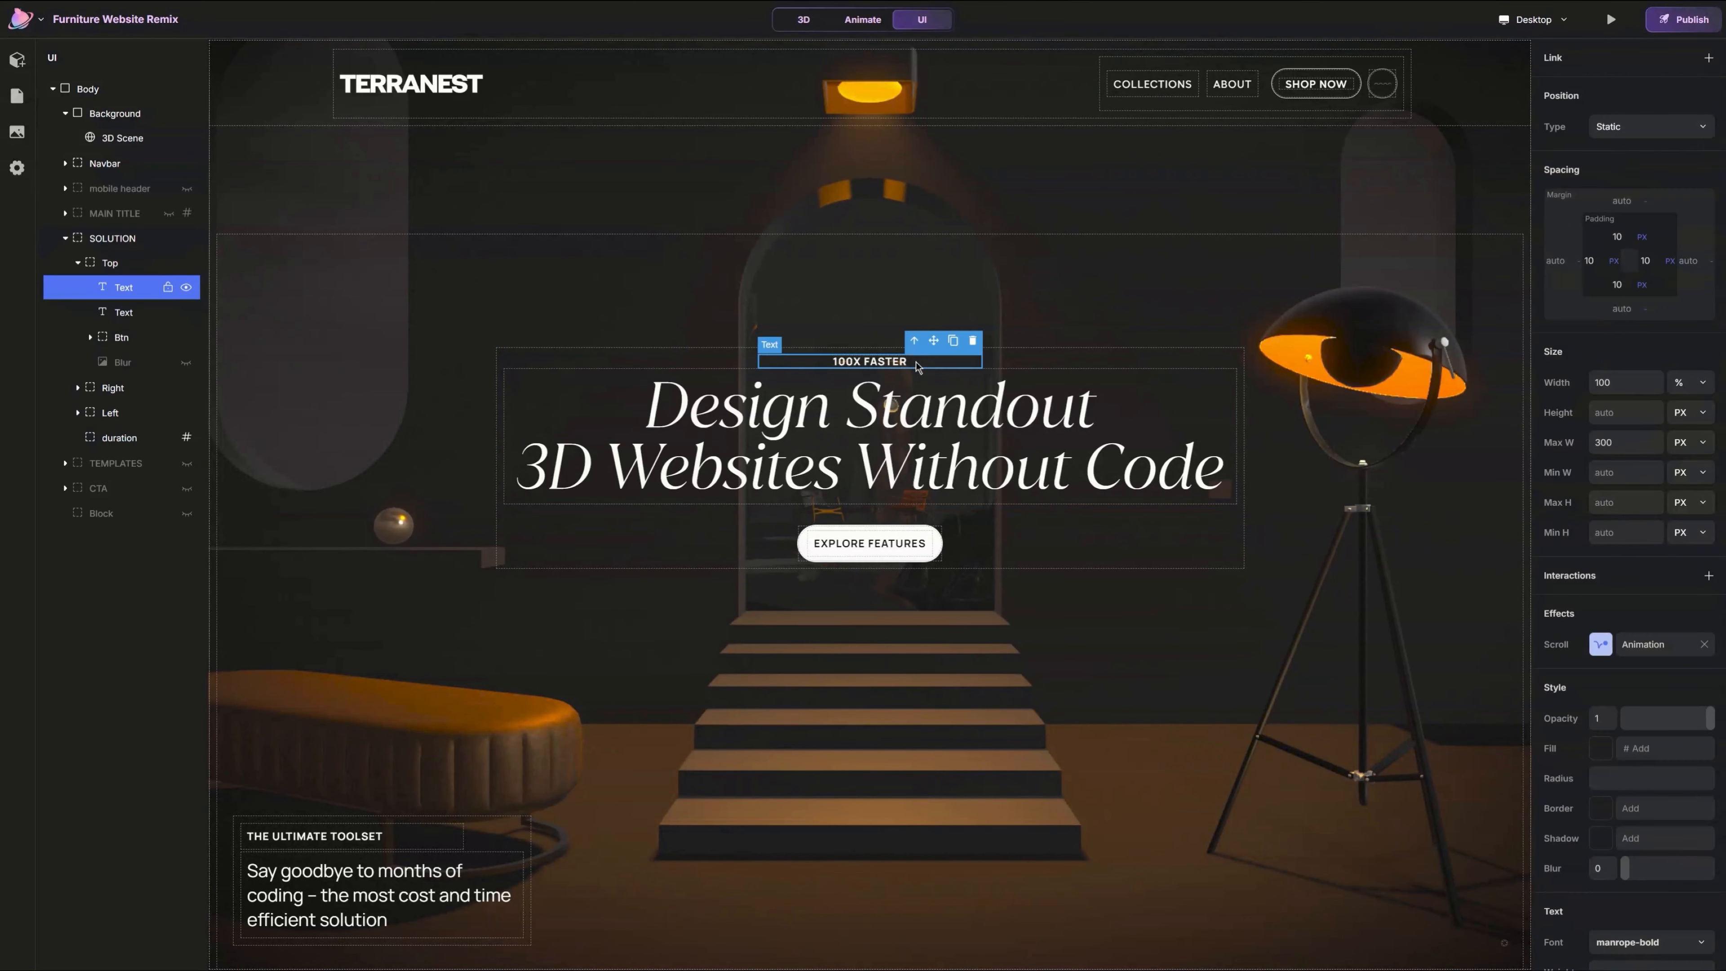
Step: Change the SOLUTION heading to "THE FIRST OF FURNITURE" and delete the EXPLORE FEATURES button below it
double_click(944, 435)
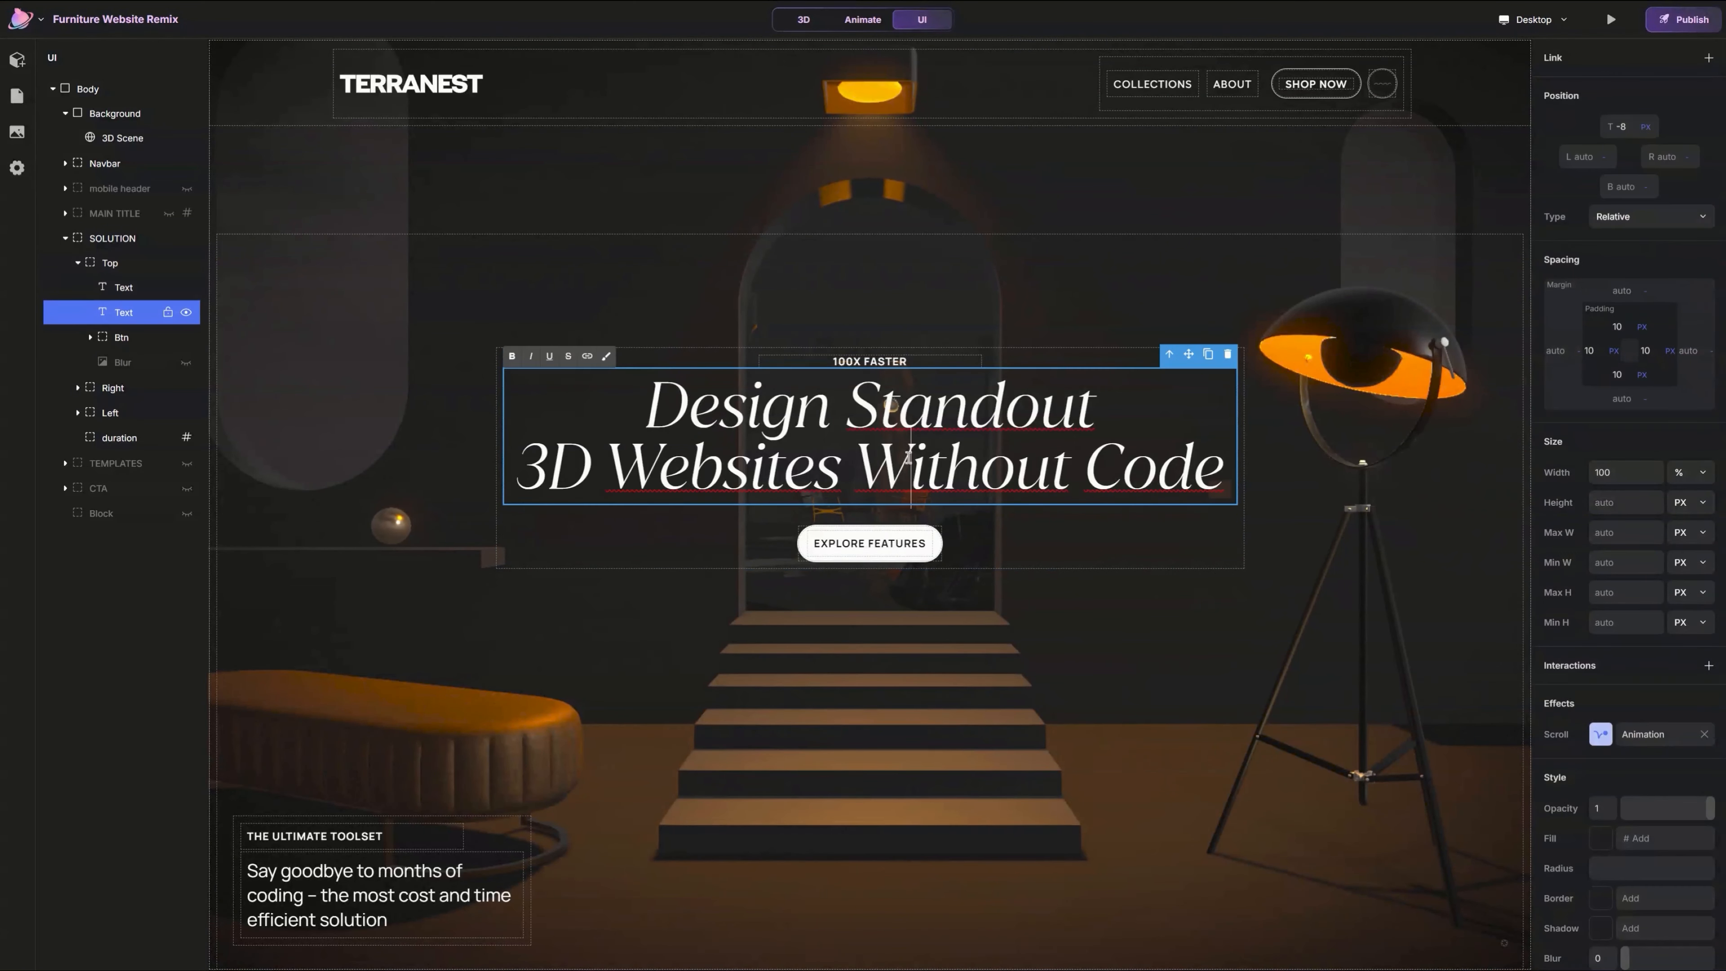
key(ctrl+a)
text(THE FIRST OF FURNITURE)
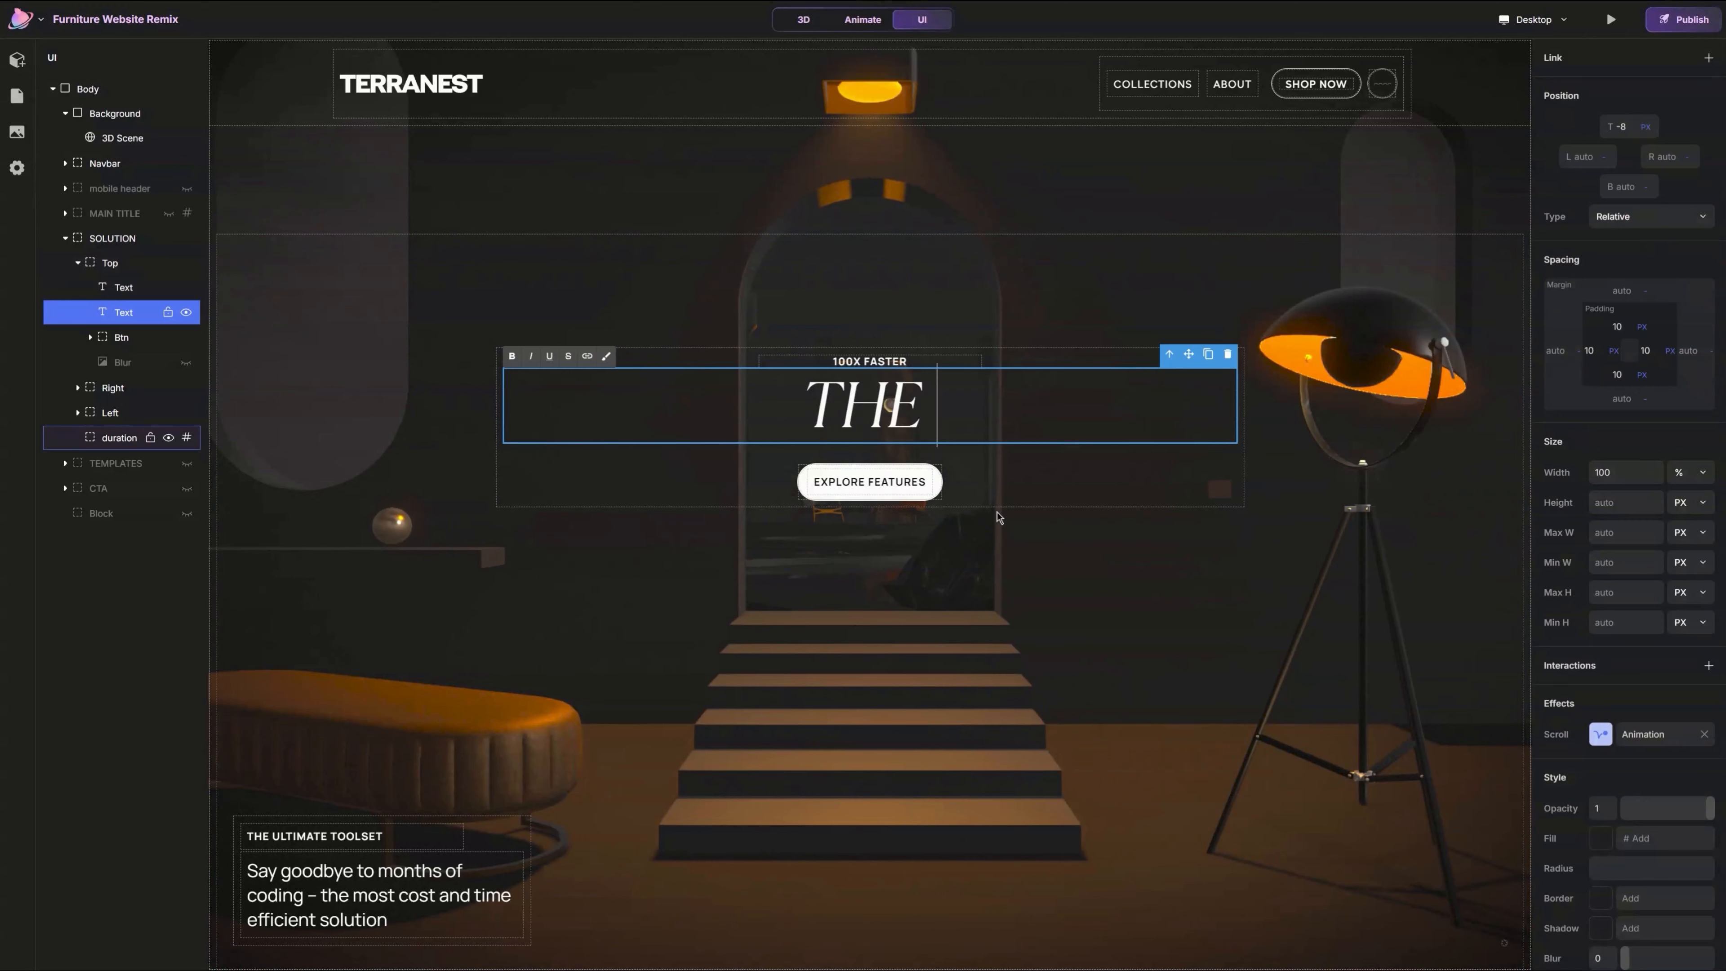
click(1037, 554)
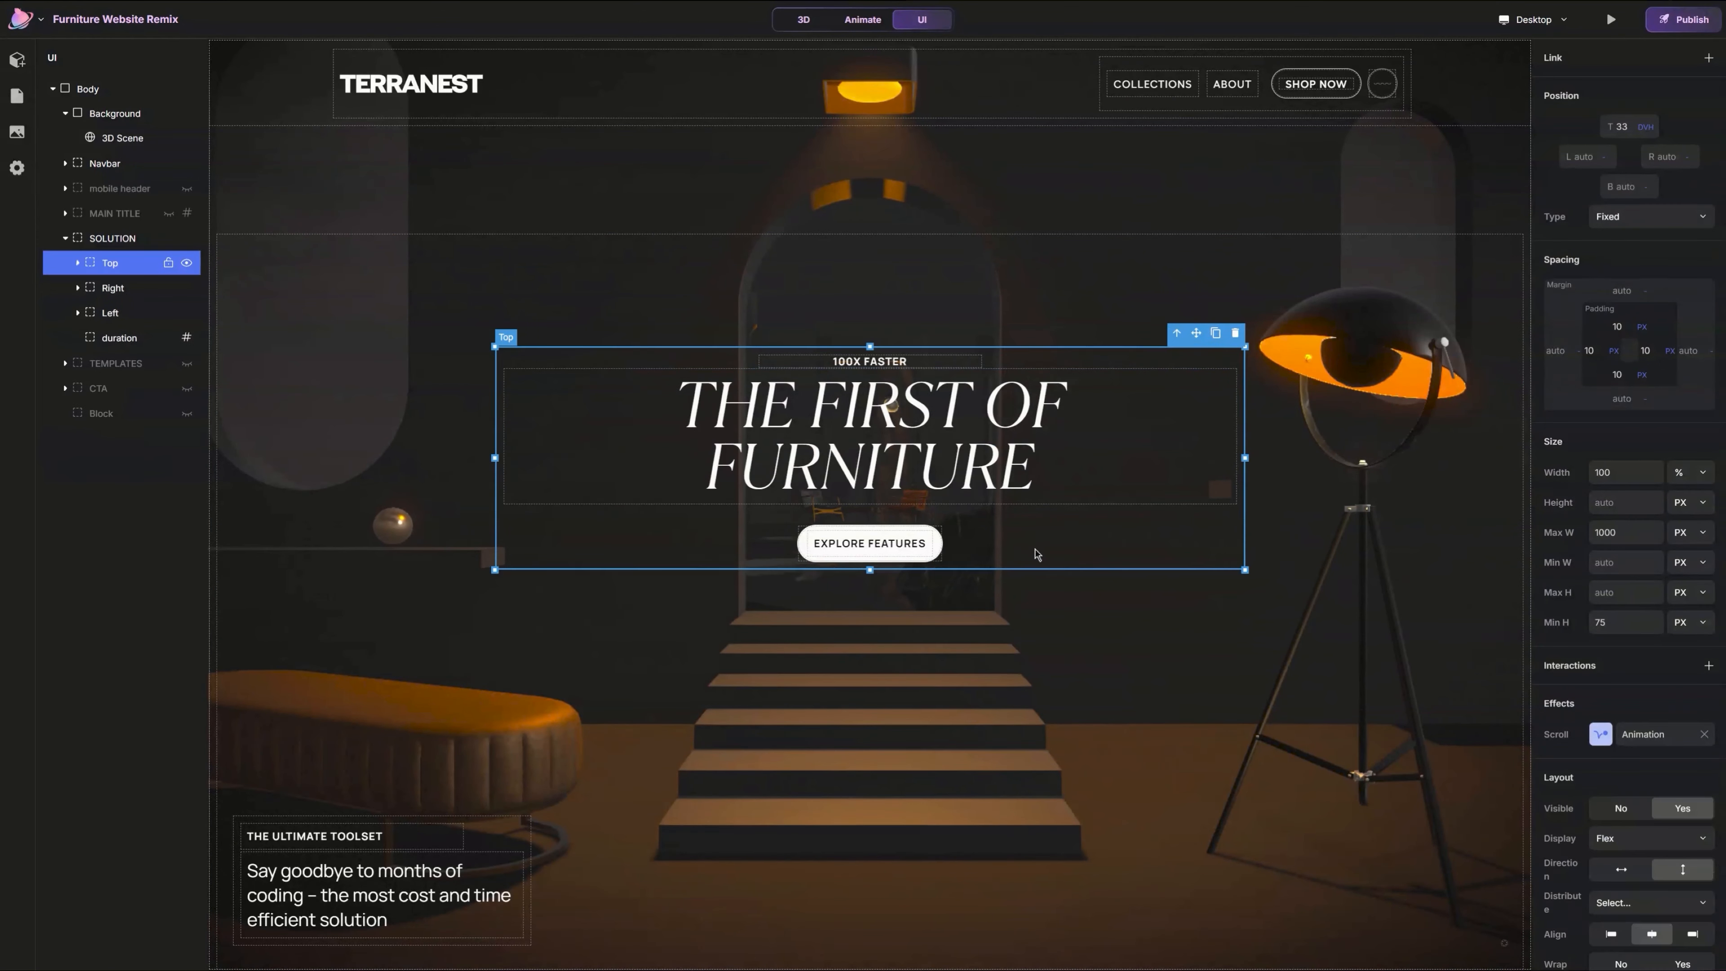
click(942, 537)
key(Delete)
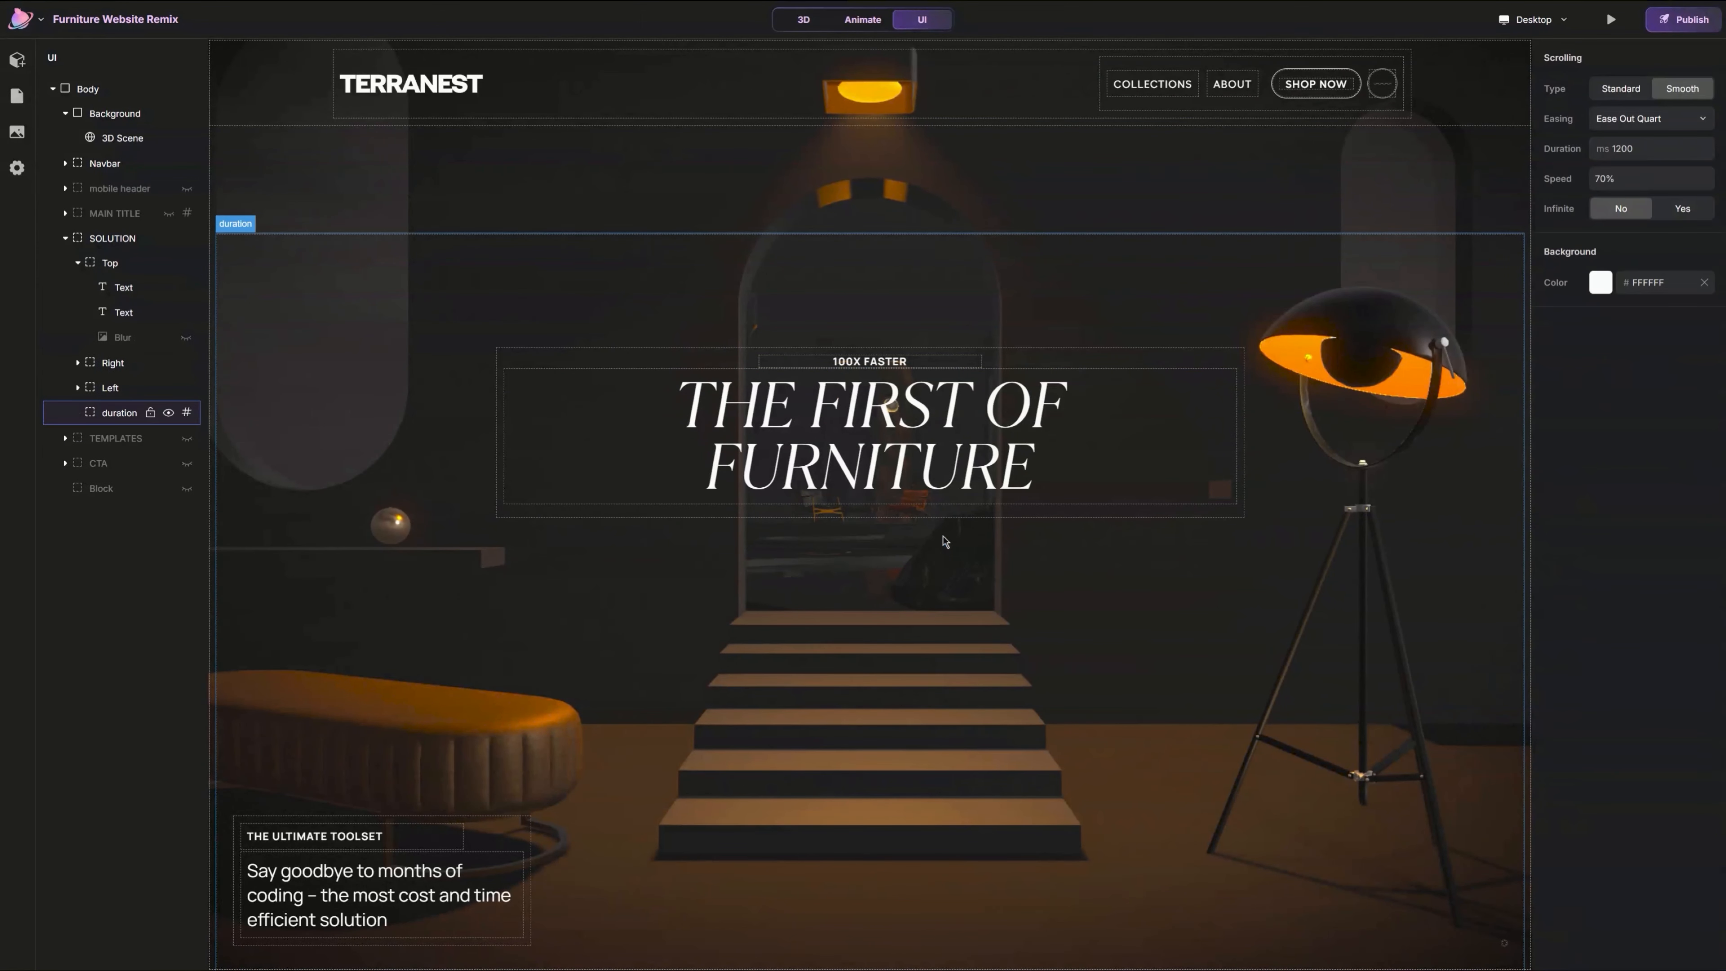
Step: Copy the Columns element from MAIN TITLE to below the SOLUTION heading and delete the copy's "THE DESIGN MUST" text
click(170, 214)
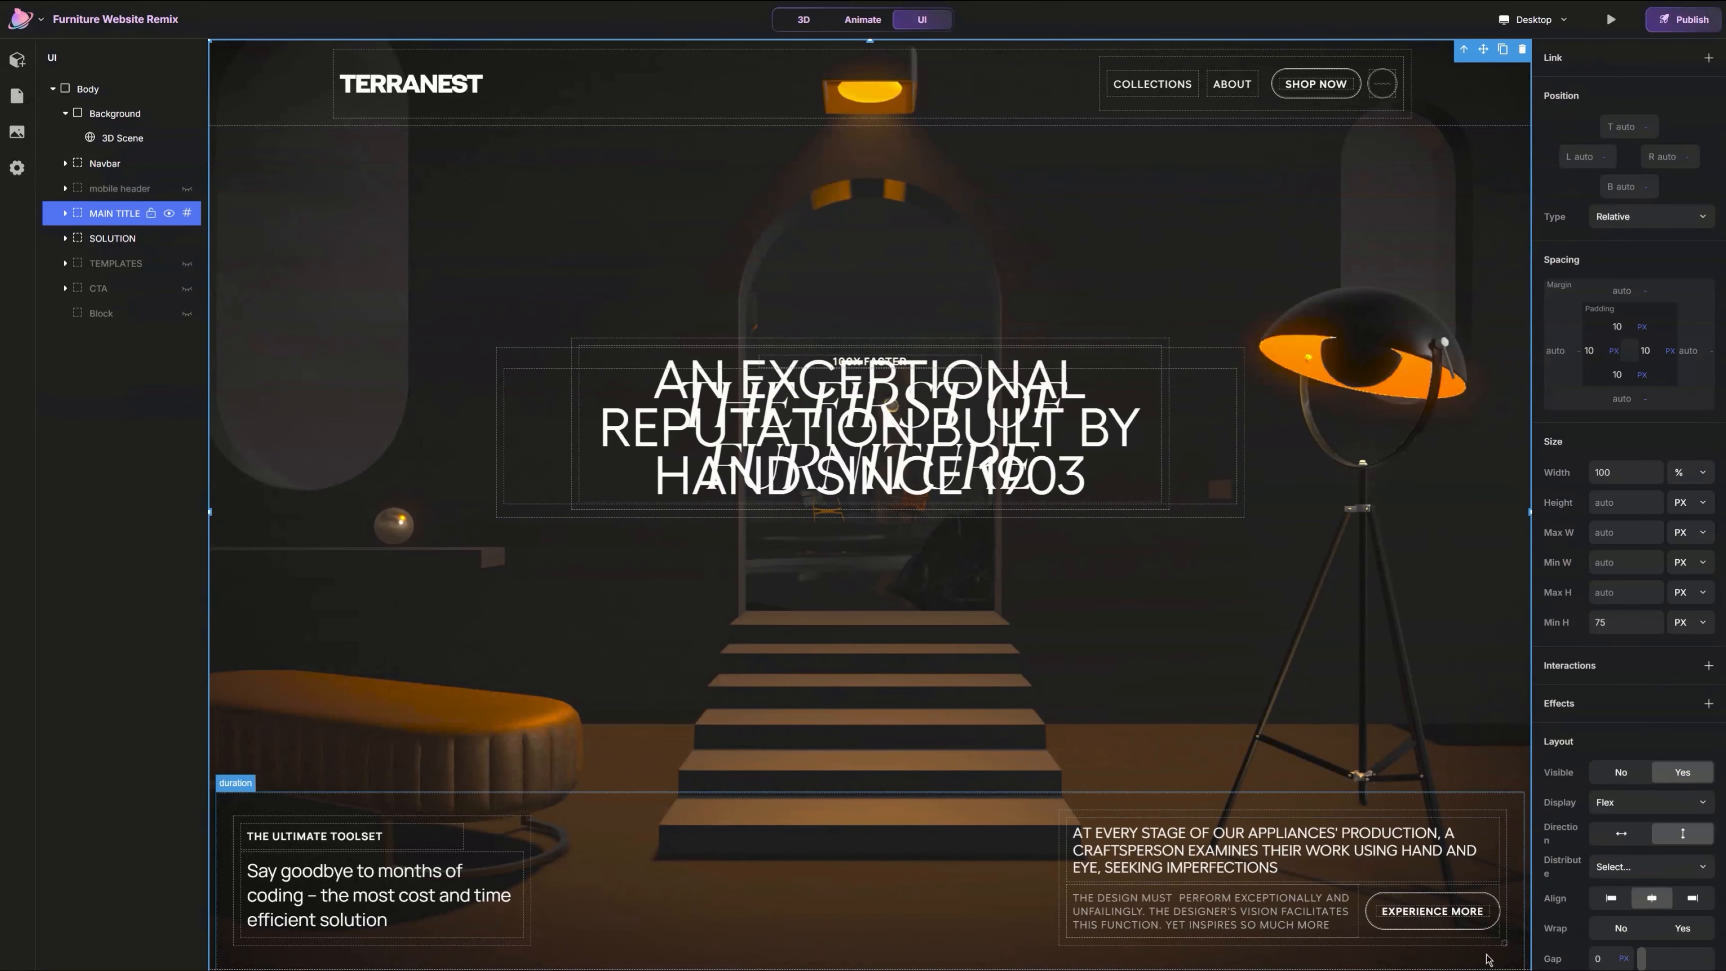
click(1367, 930)
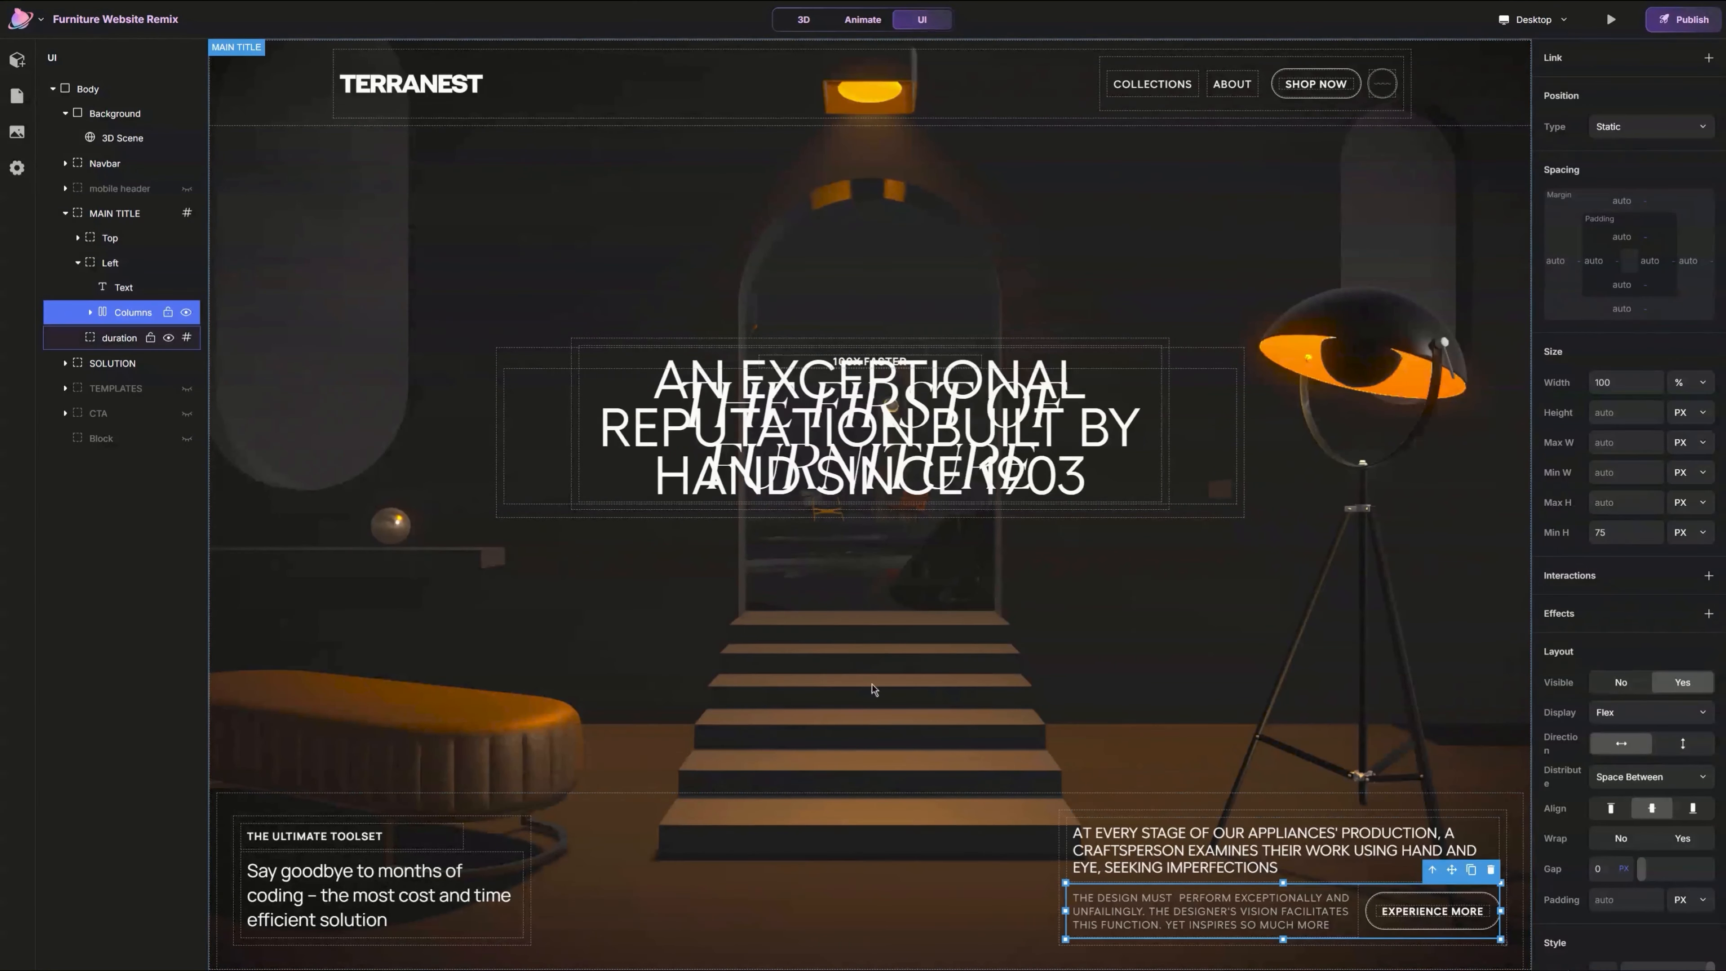
key(ctrl+z)
click(827, 502)
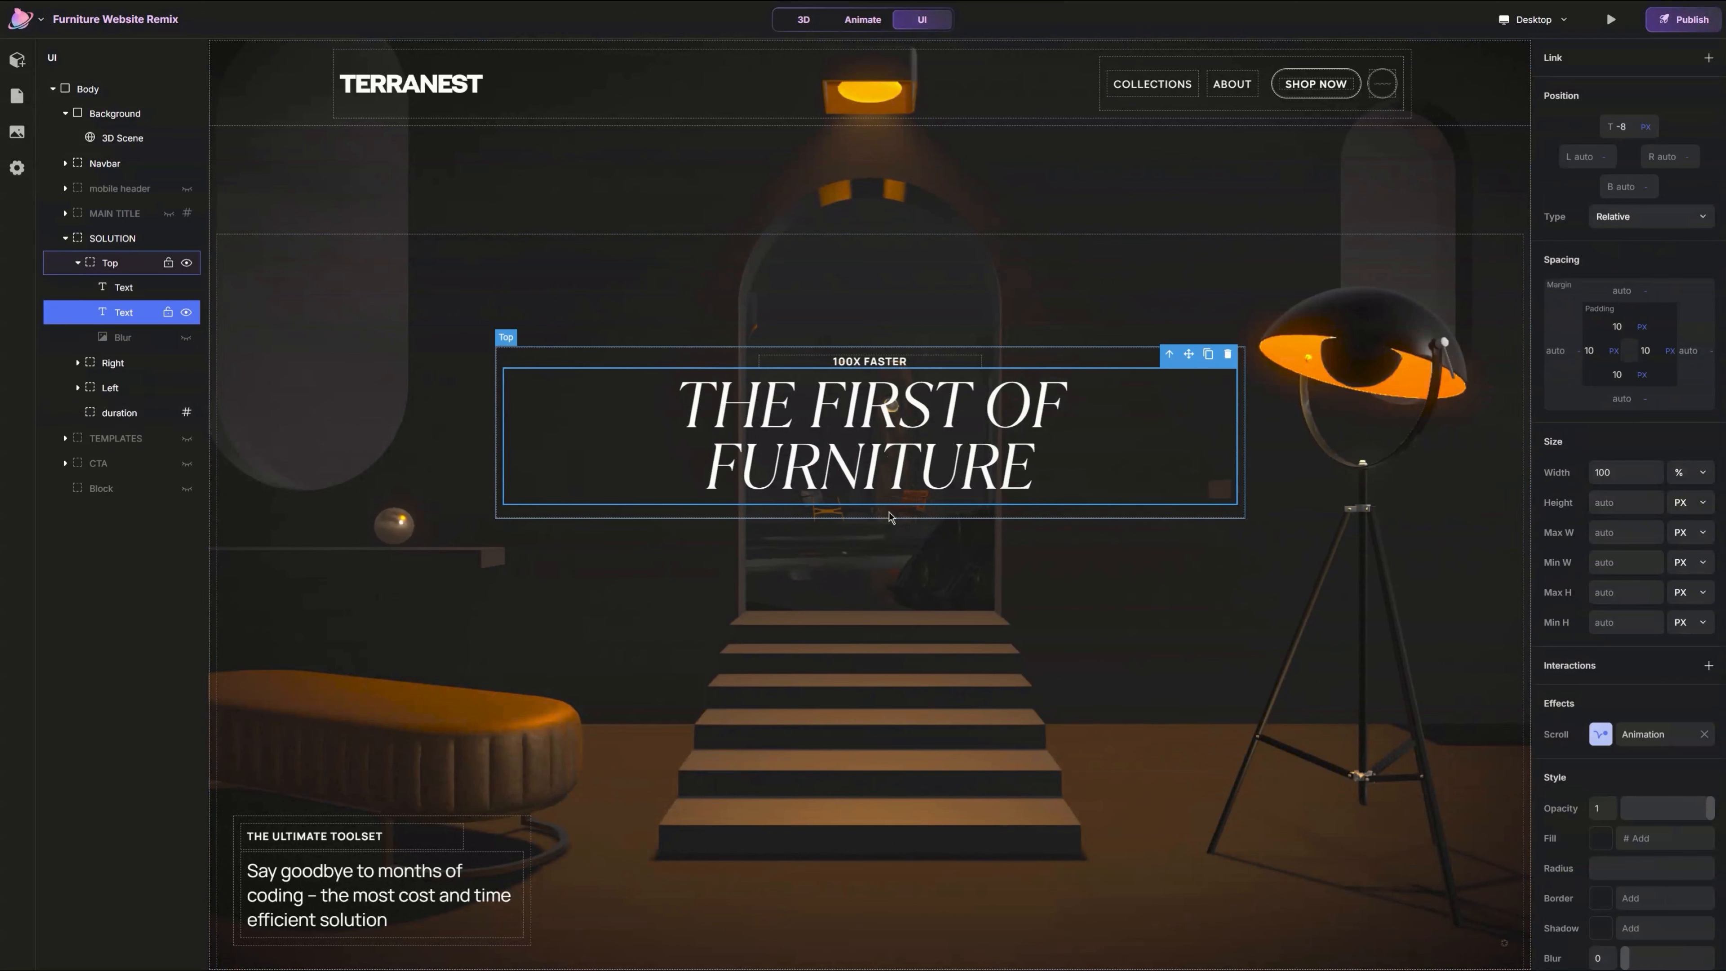
key(ctrl+v)
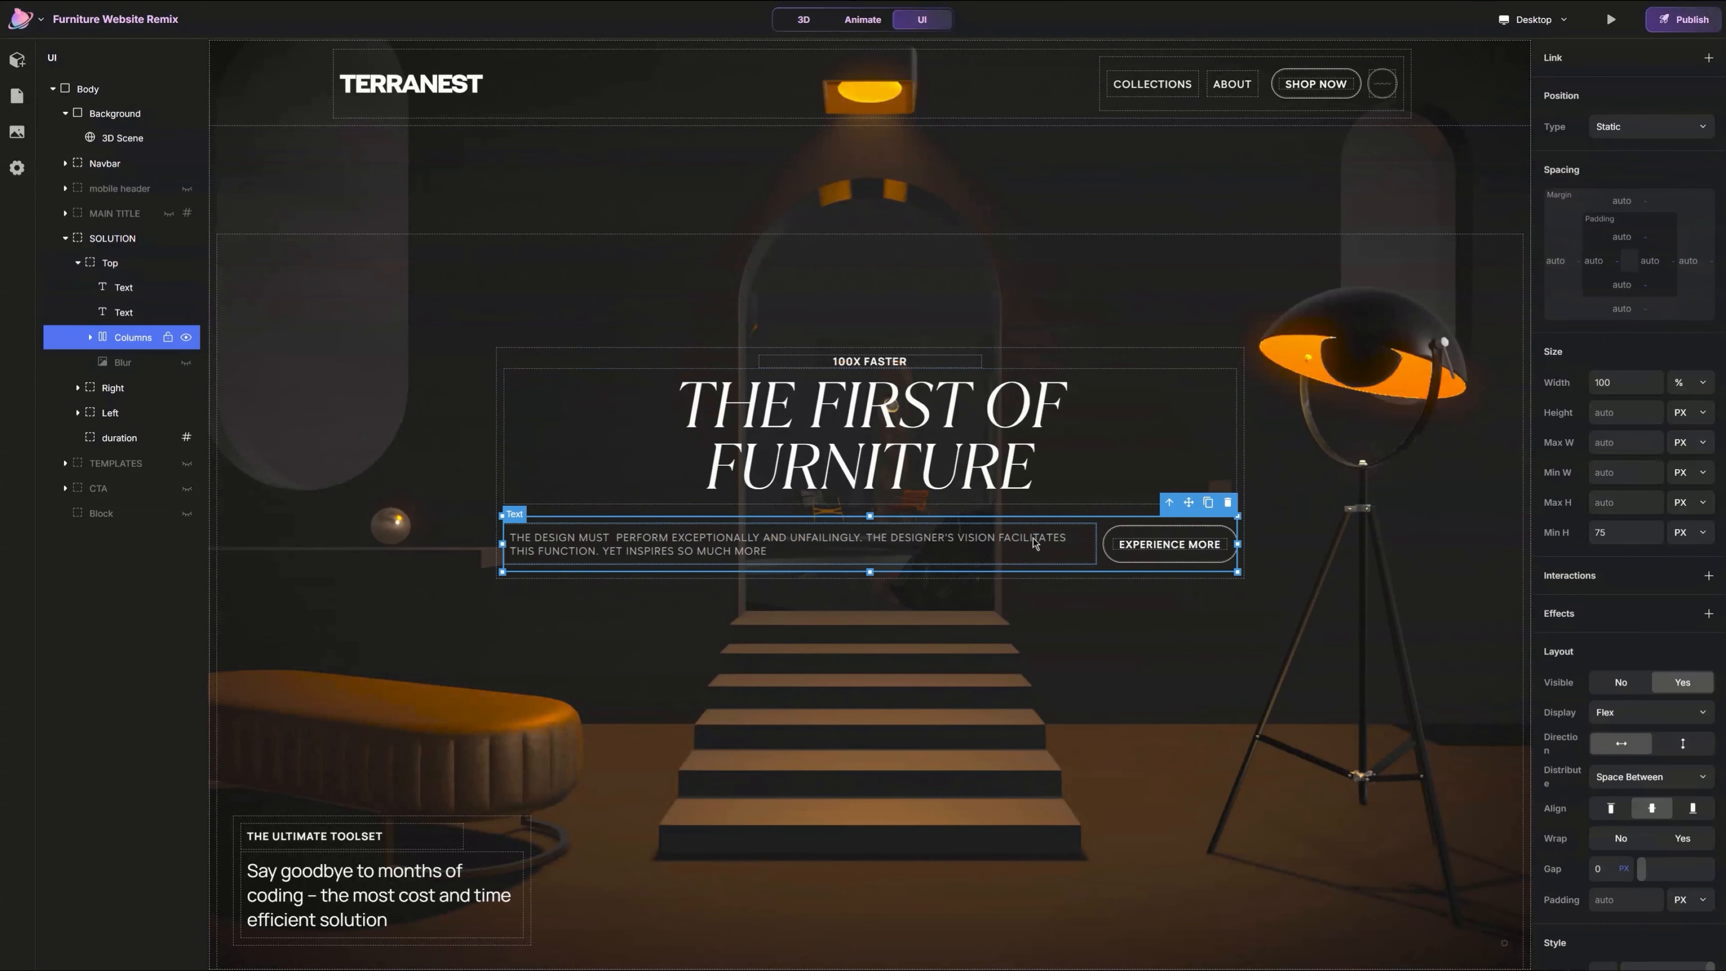
click(1075, 547)
key(Delete)
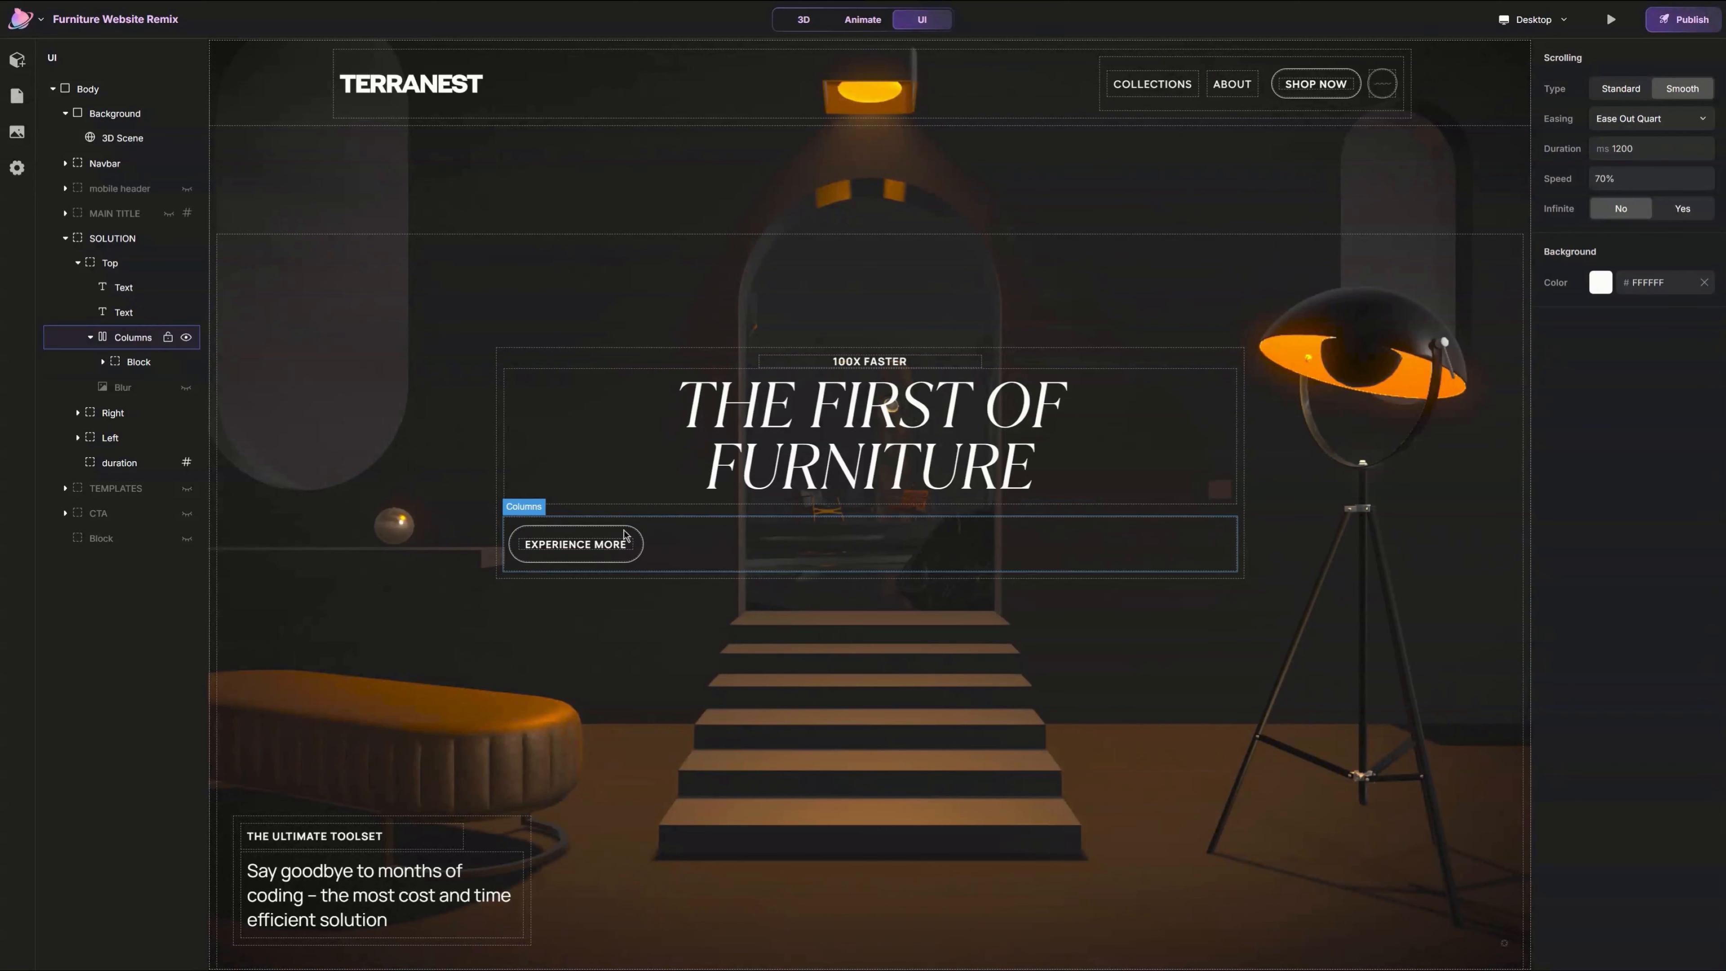
click(614, 543)
key(Delete)
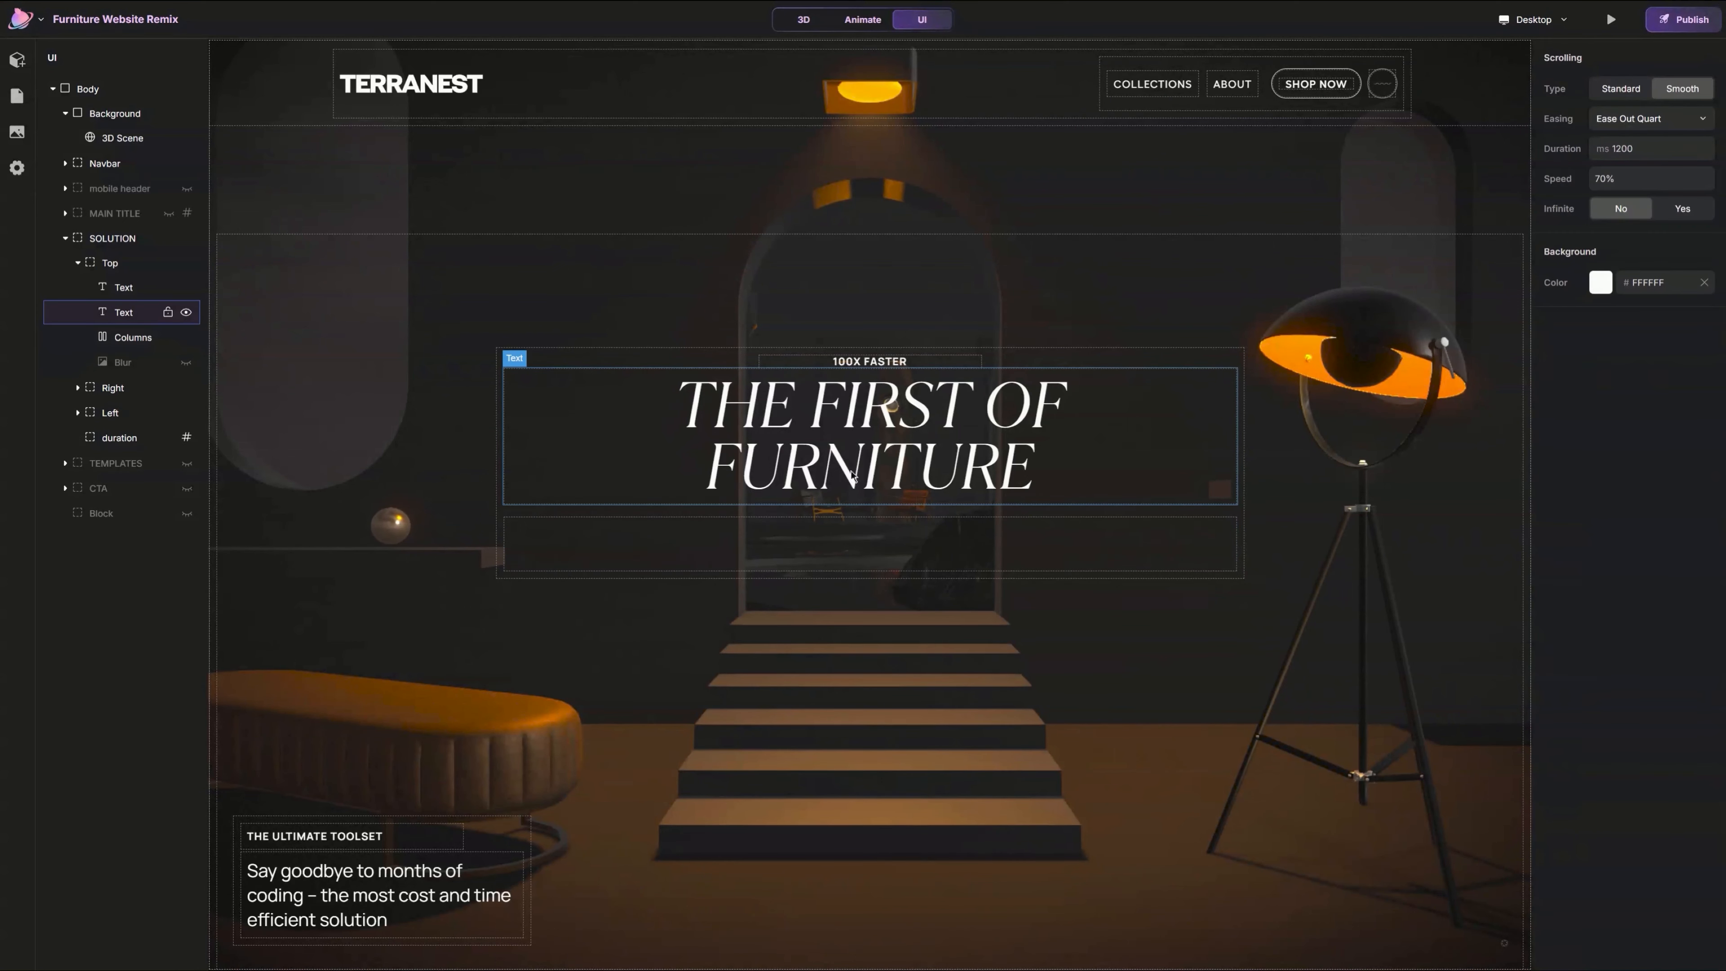
key(ctrl+z)
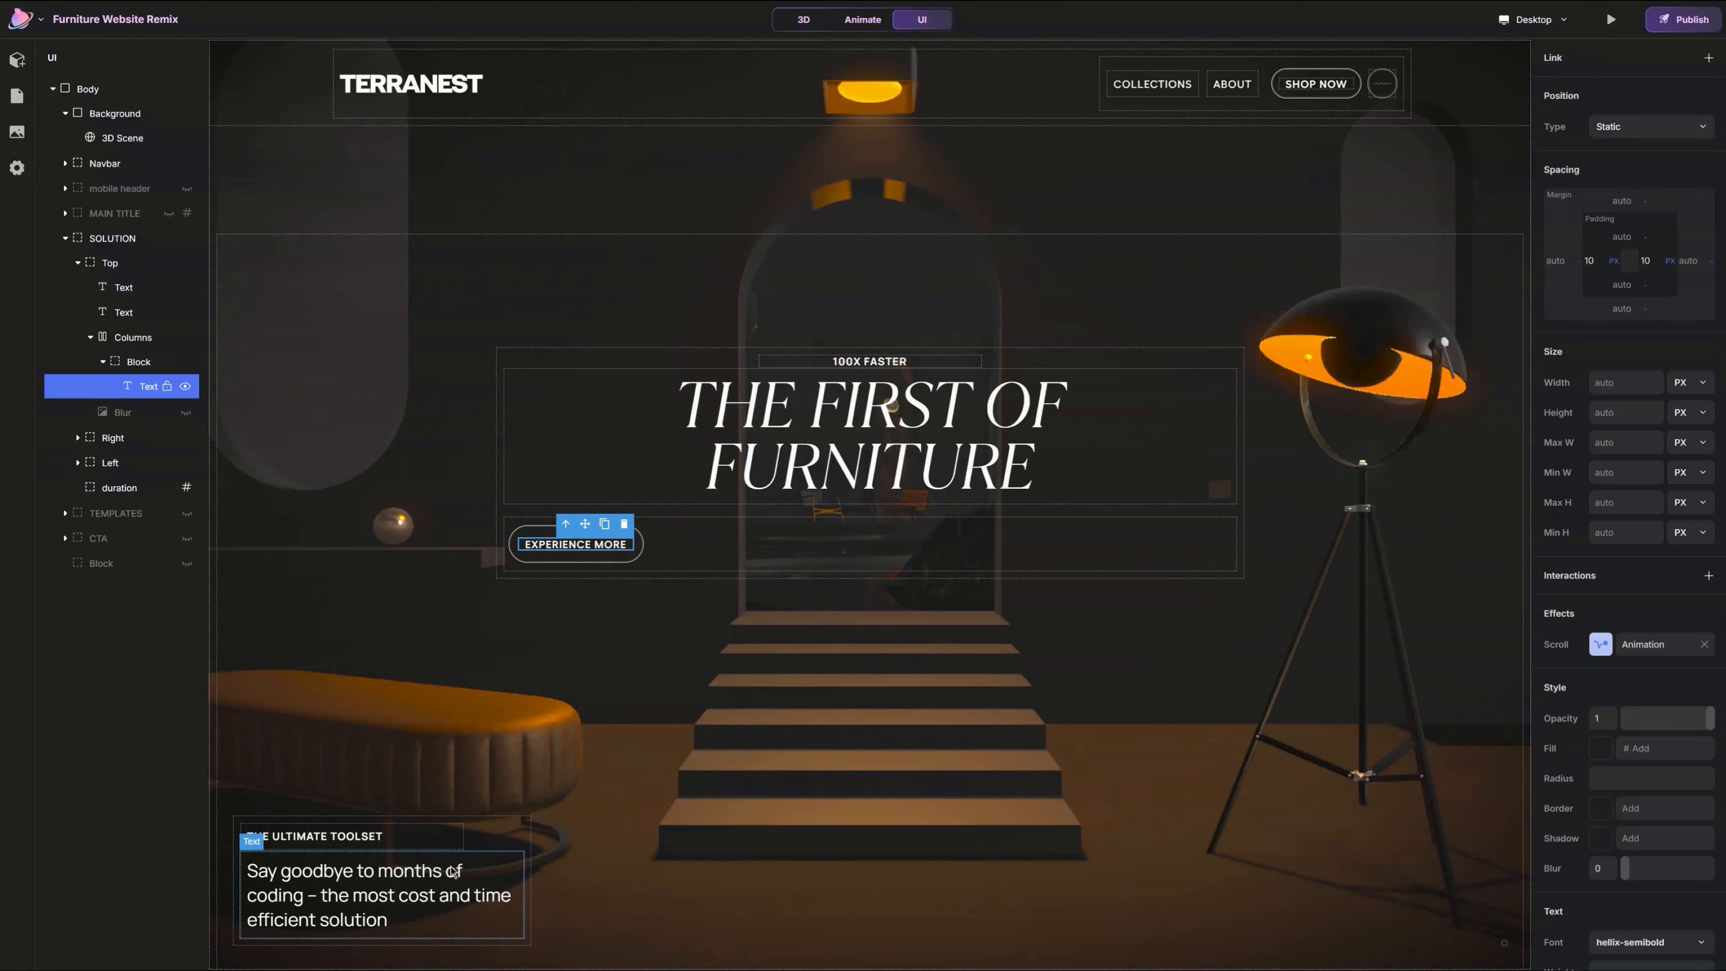
Step: Copy the SOLUTION section's Left block into the Columns beside the EXPERIENCE MORE button and set its position type to Relative
click(479, 862)
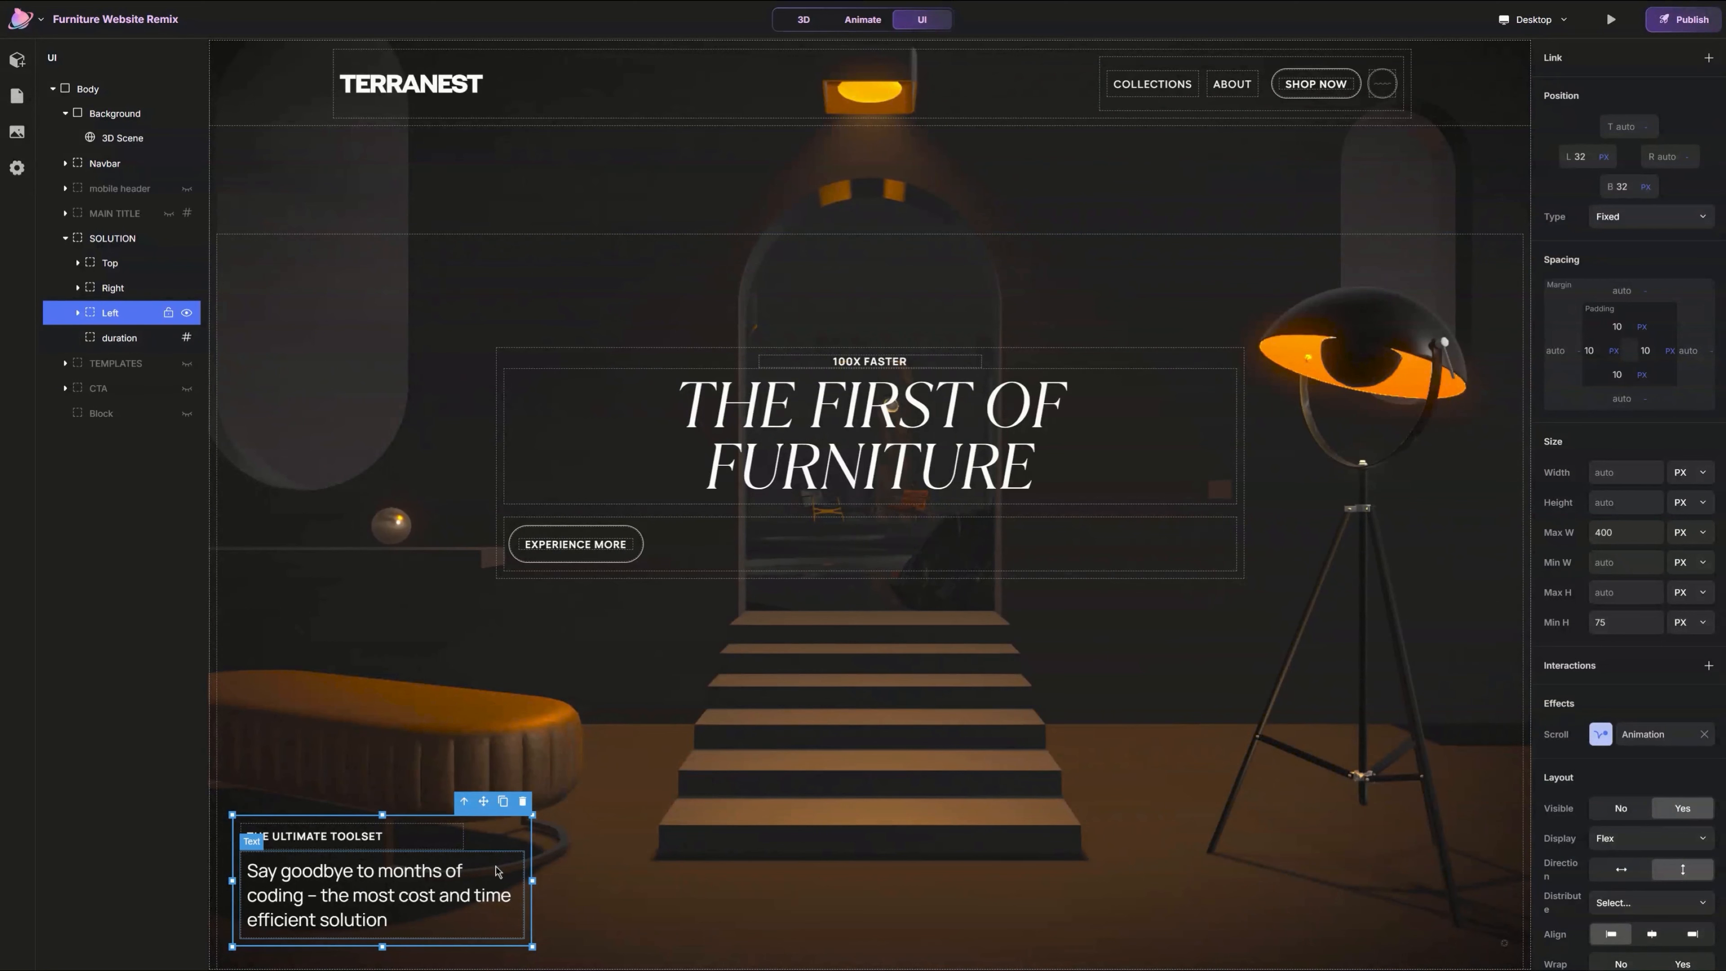
click(612, 544)
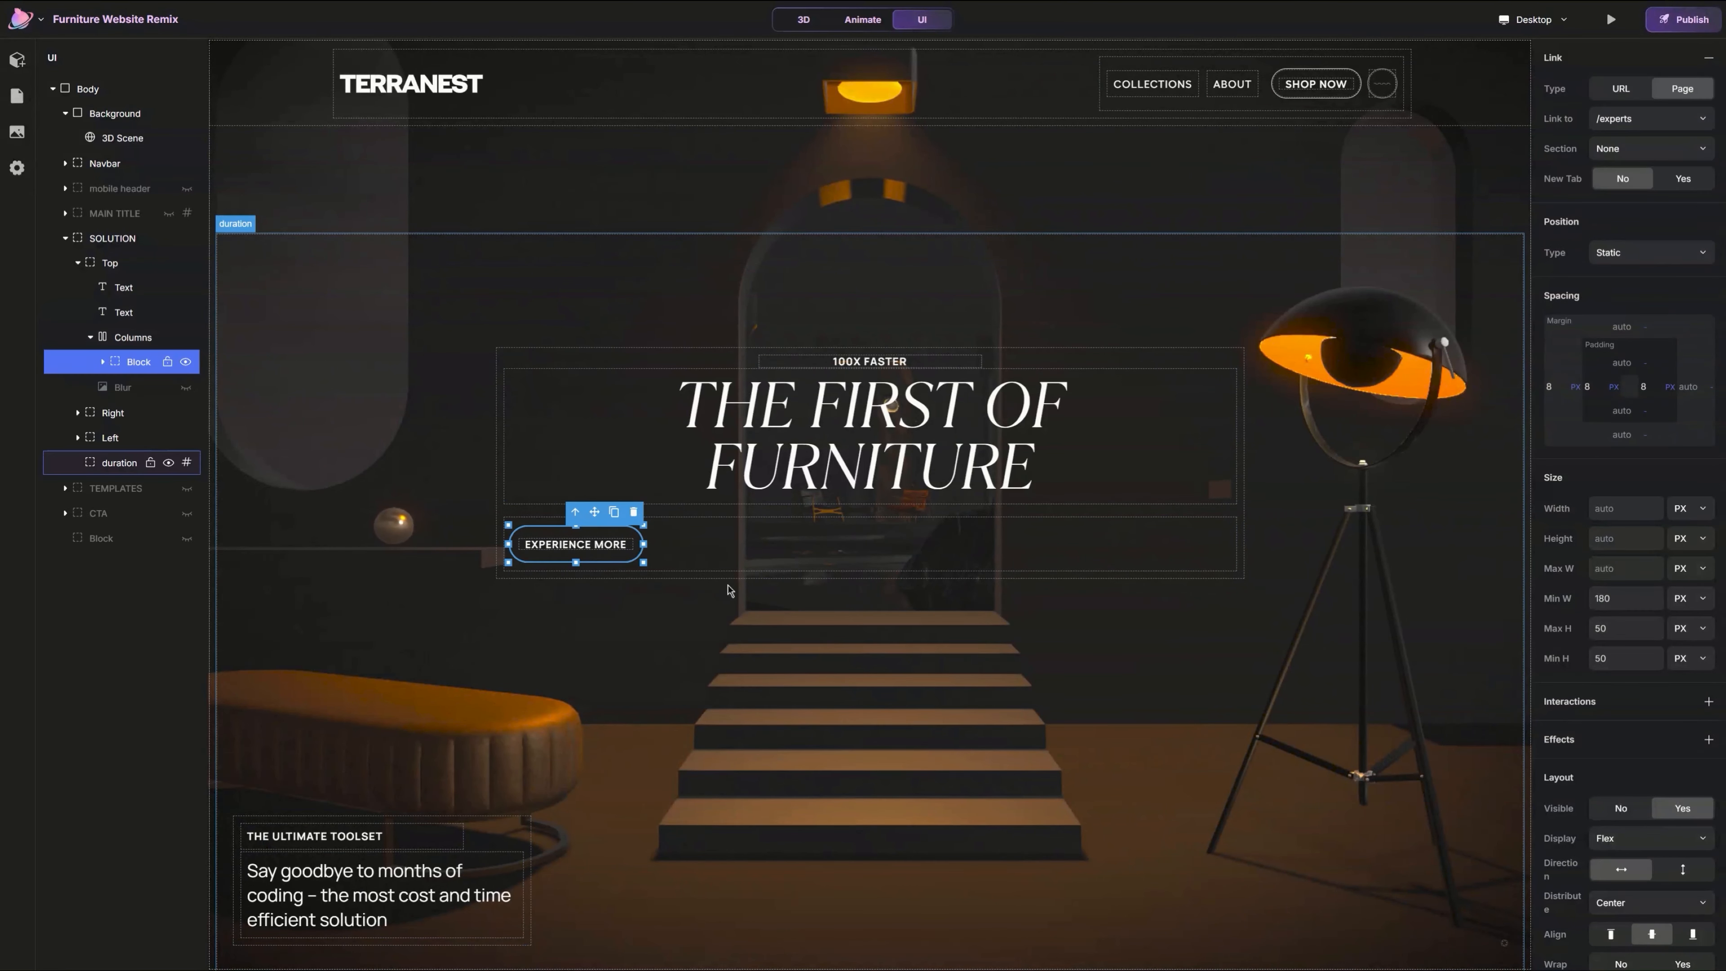
key(ctrl+v)
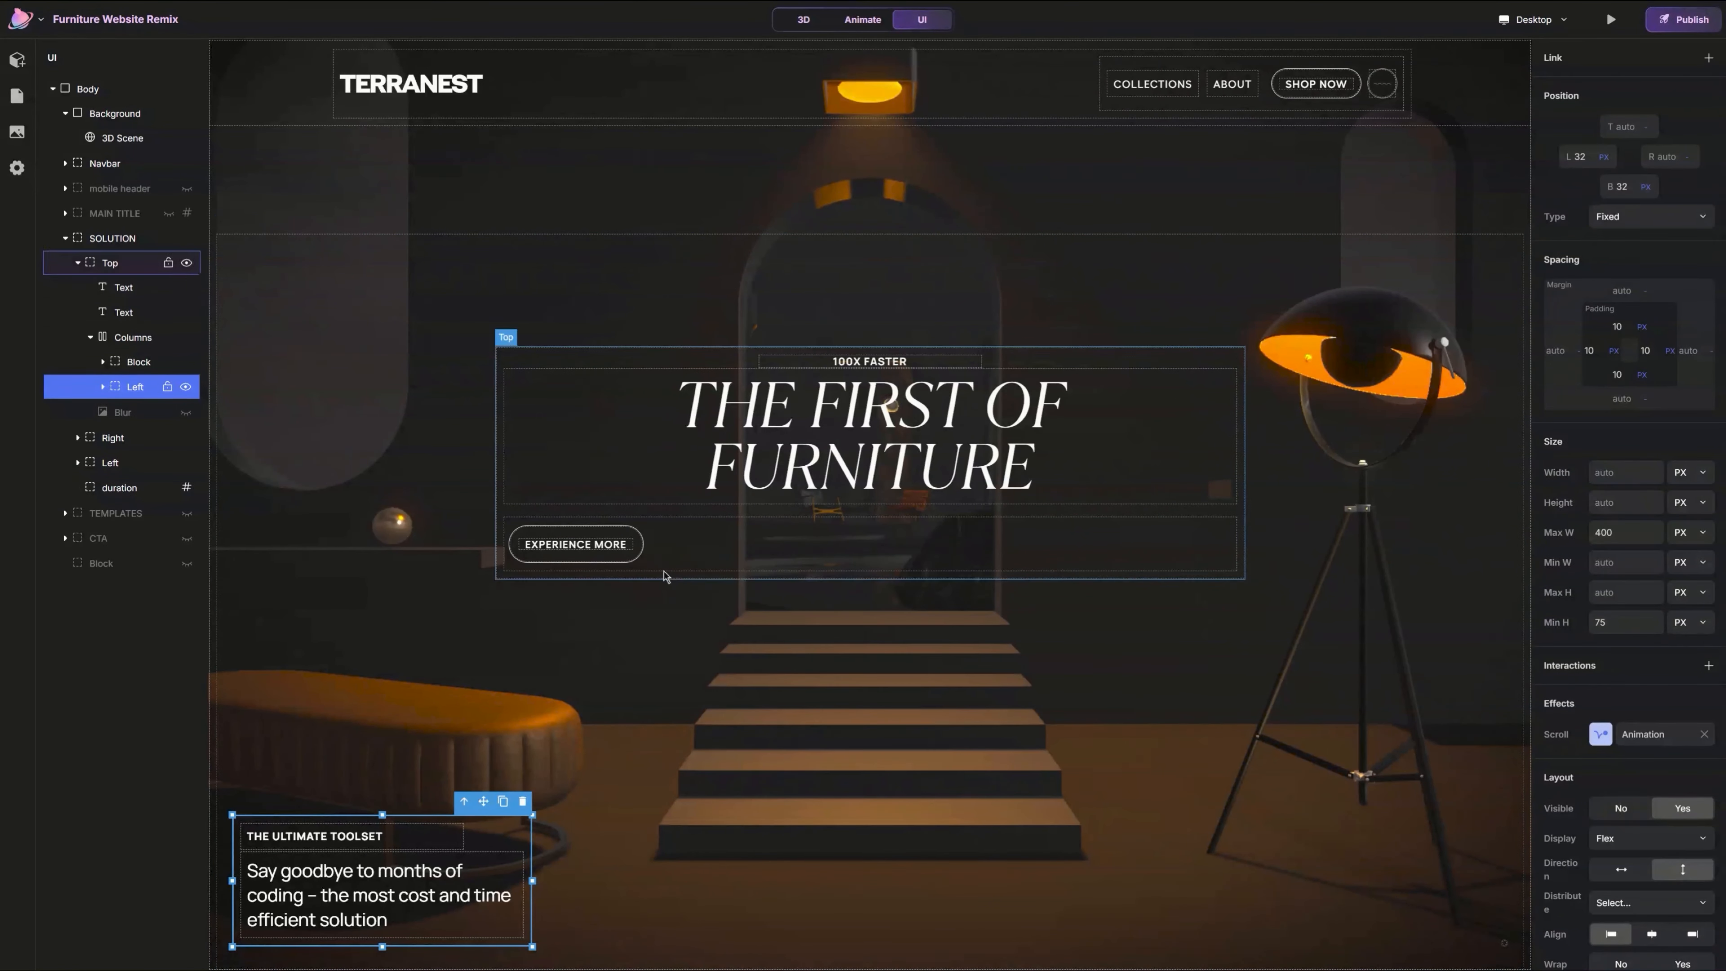
click(1637, 235)
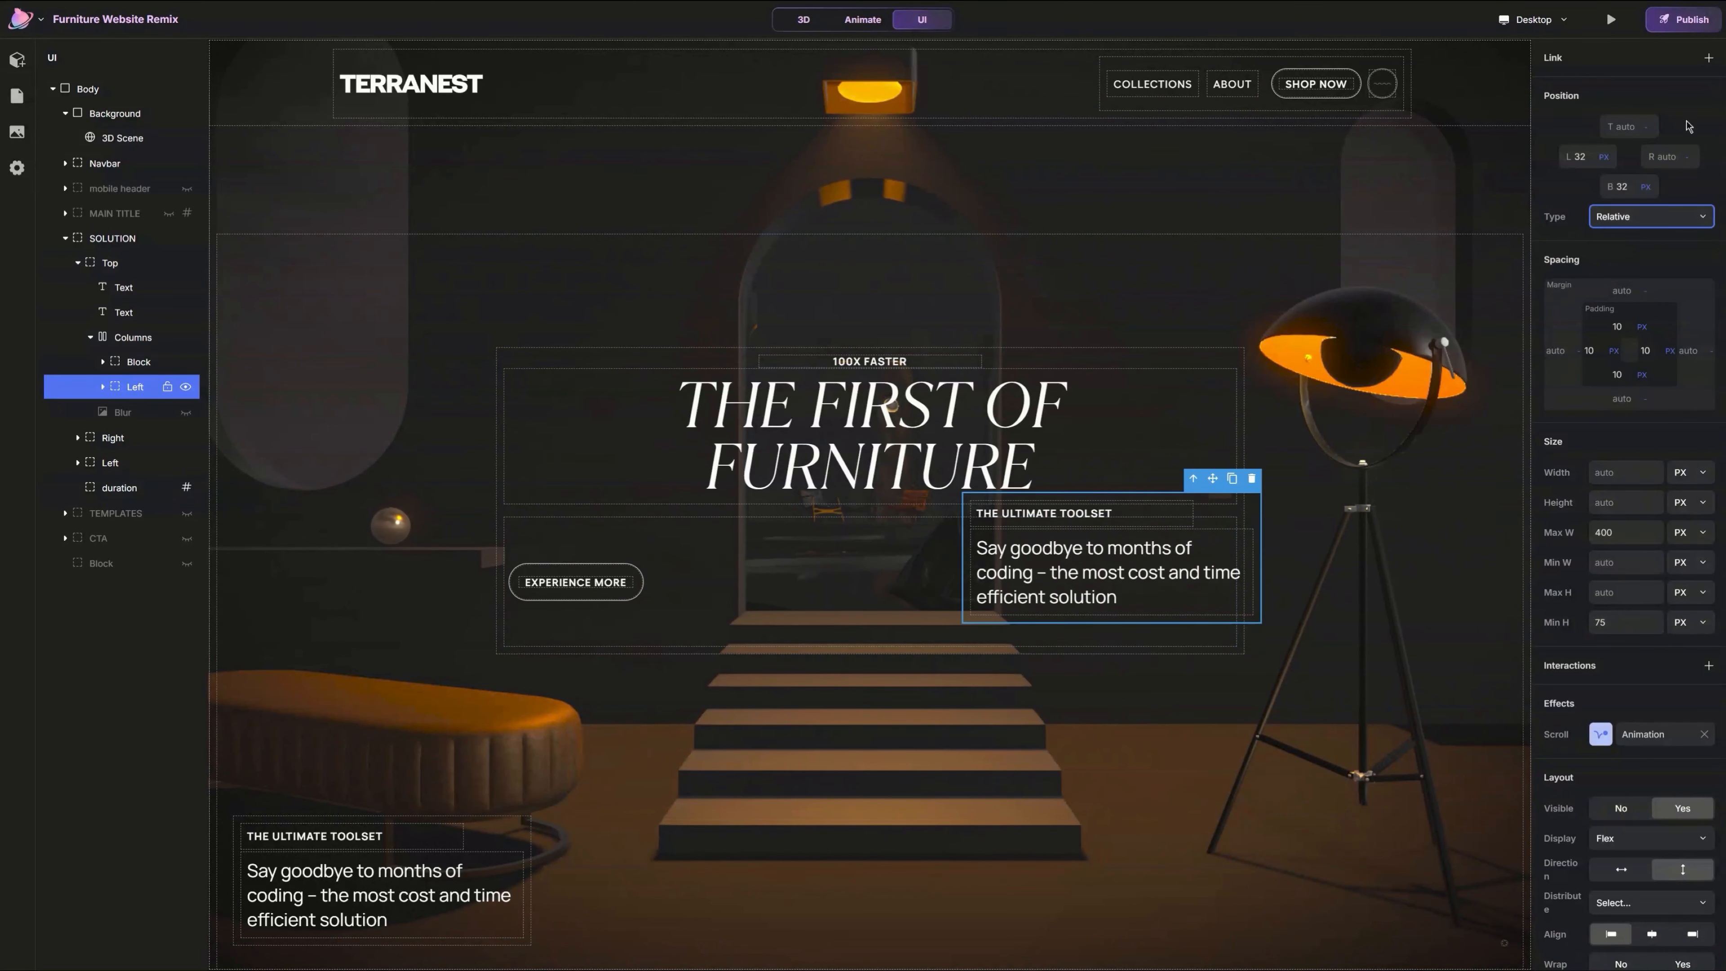
Step: Clear the bottom and left position offsets of the Left block inside the Columns
double_click(1631, 186)
key(BackSpace)
click(1595, 158)
key(BackSpace)
key(ctrl+z)
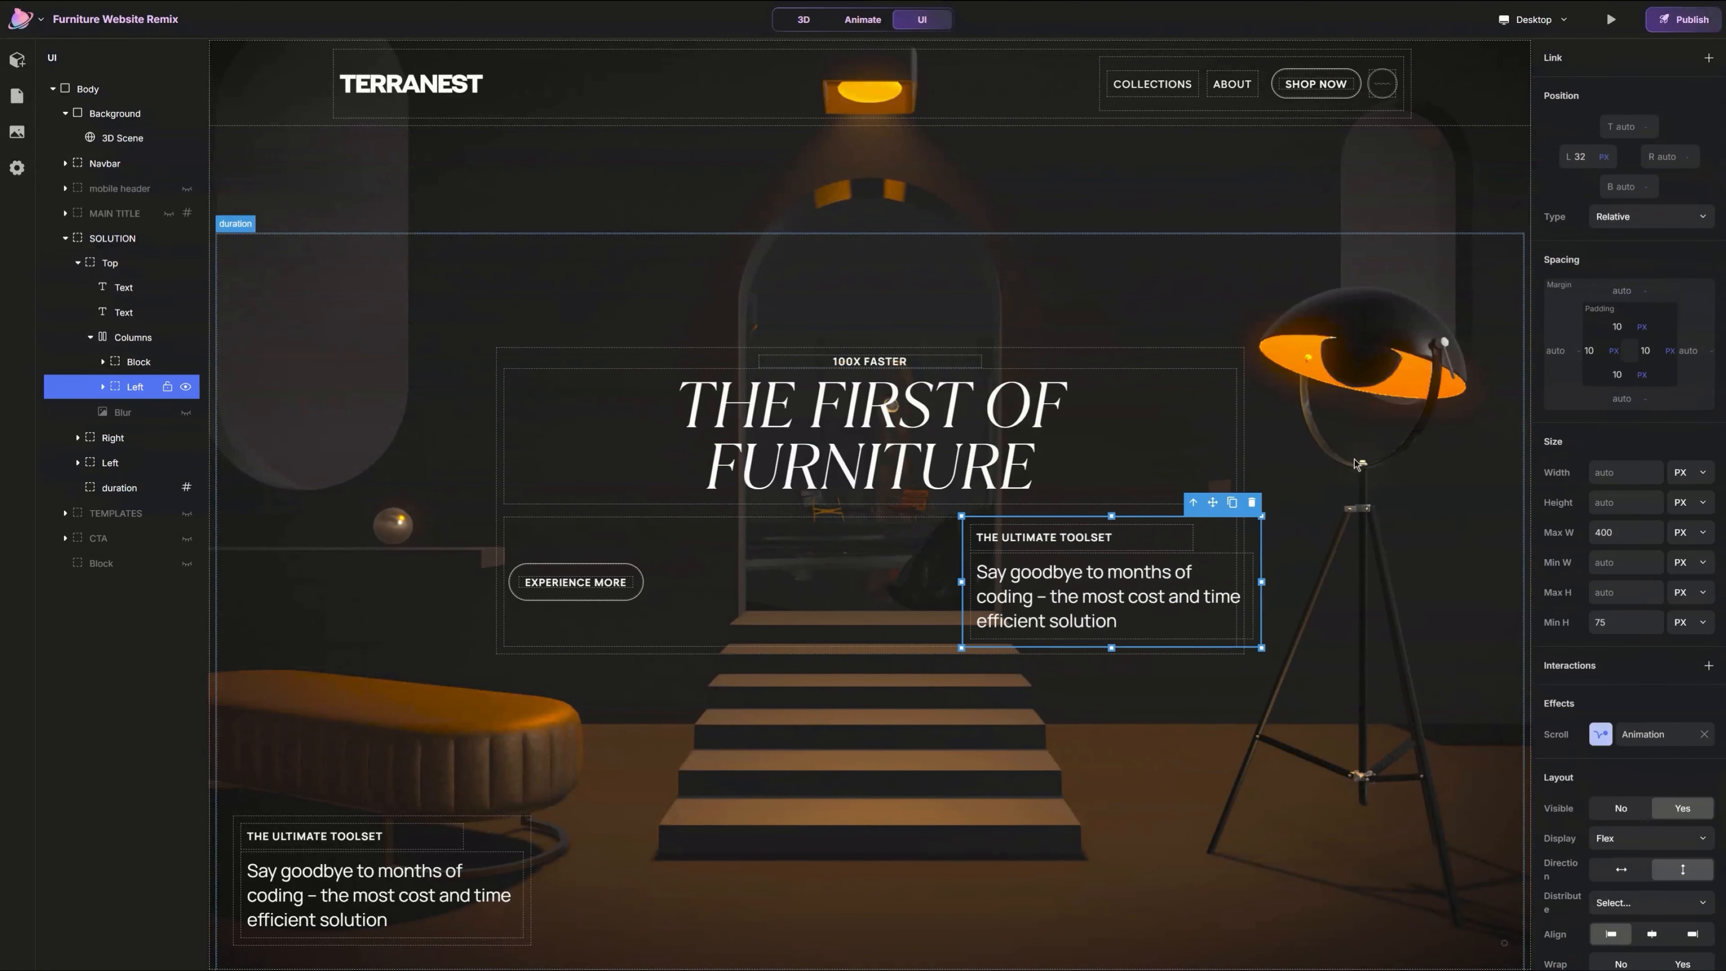
double_click(1585, 158)
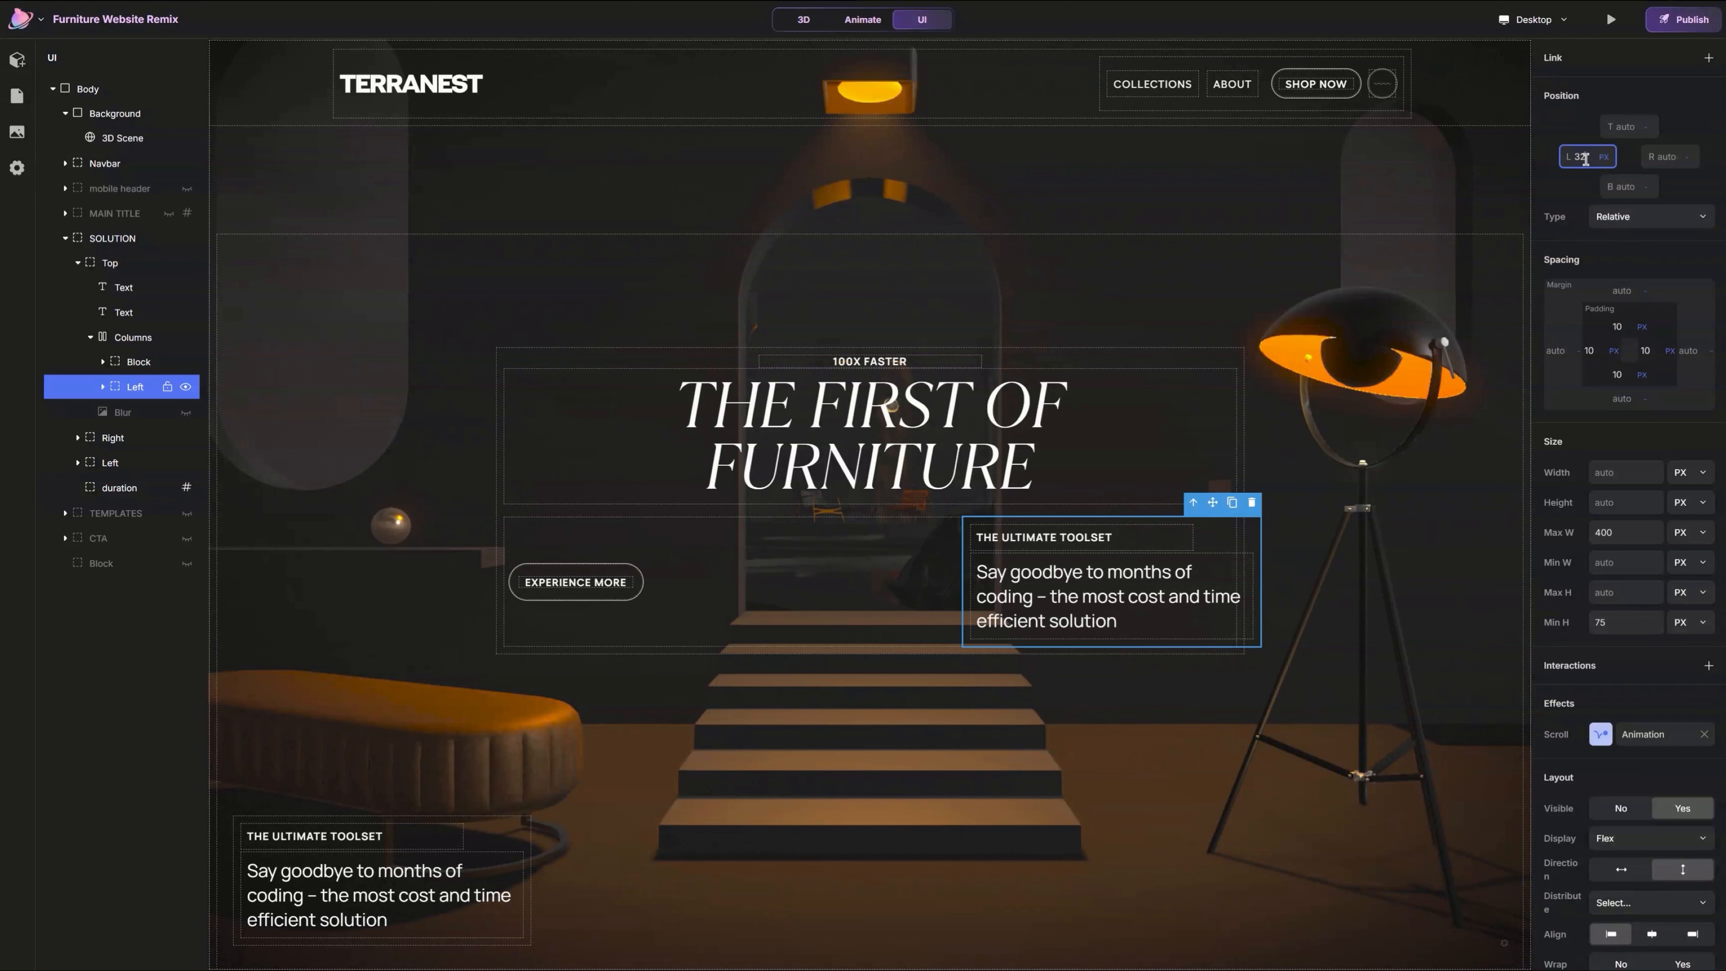
key(BackSpace)
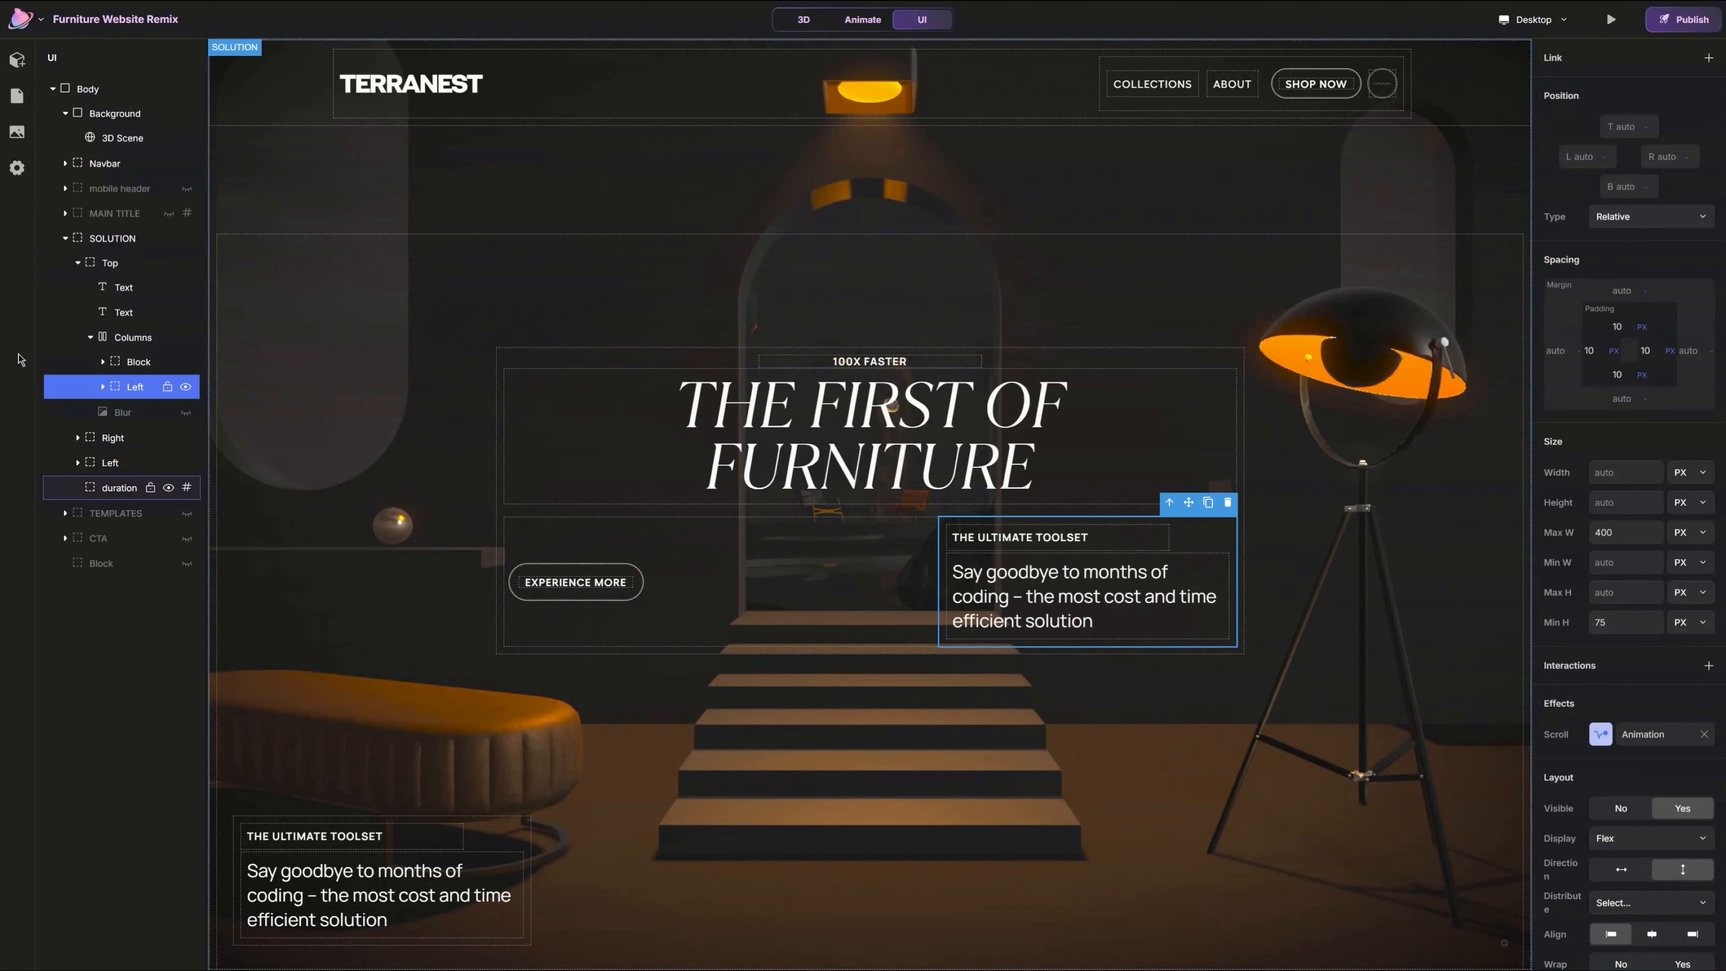
Step: Add two new blocks and move them into the SOLUTION section's Columns between the EXPERIENCE MORE button and the Left block
click(17, 59)
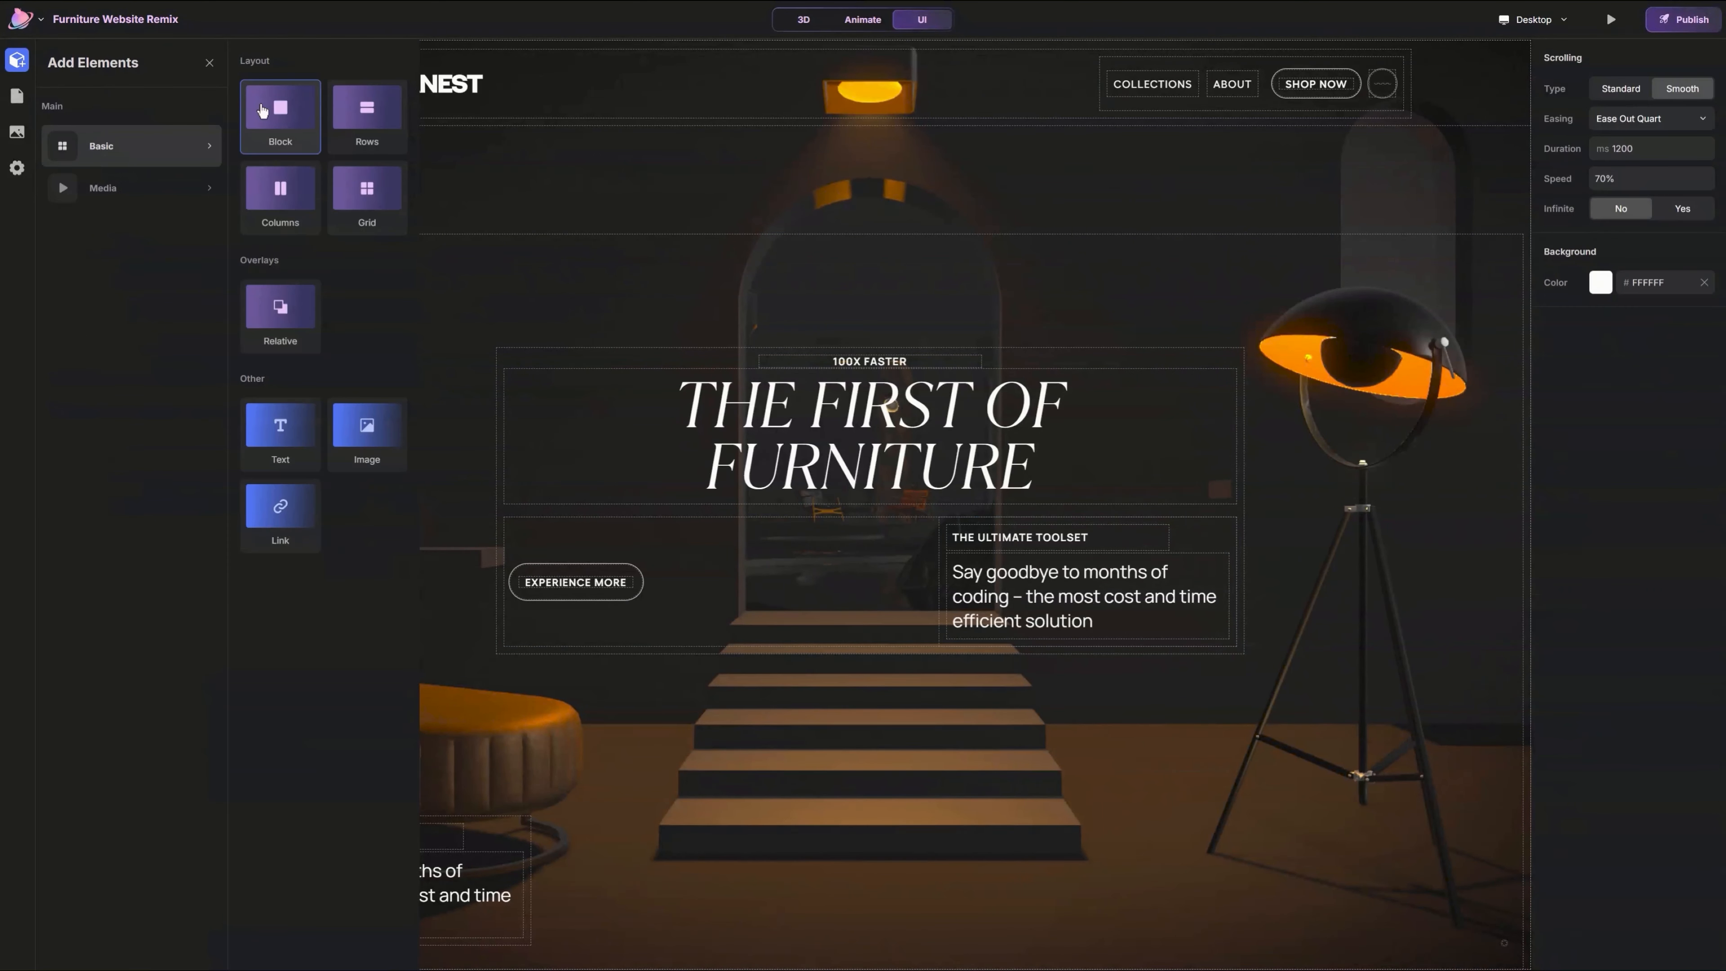
click(280, 107)
click(210, 62)
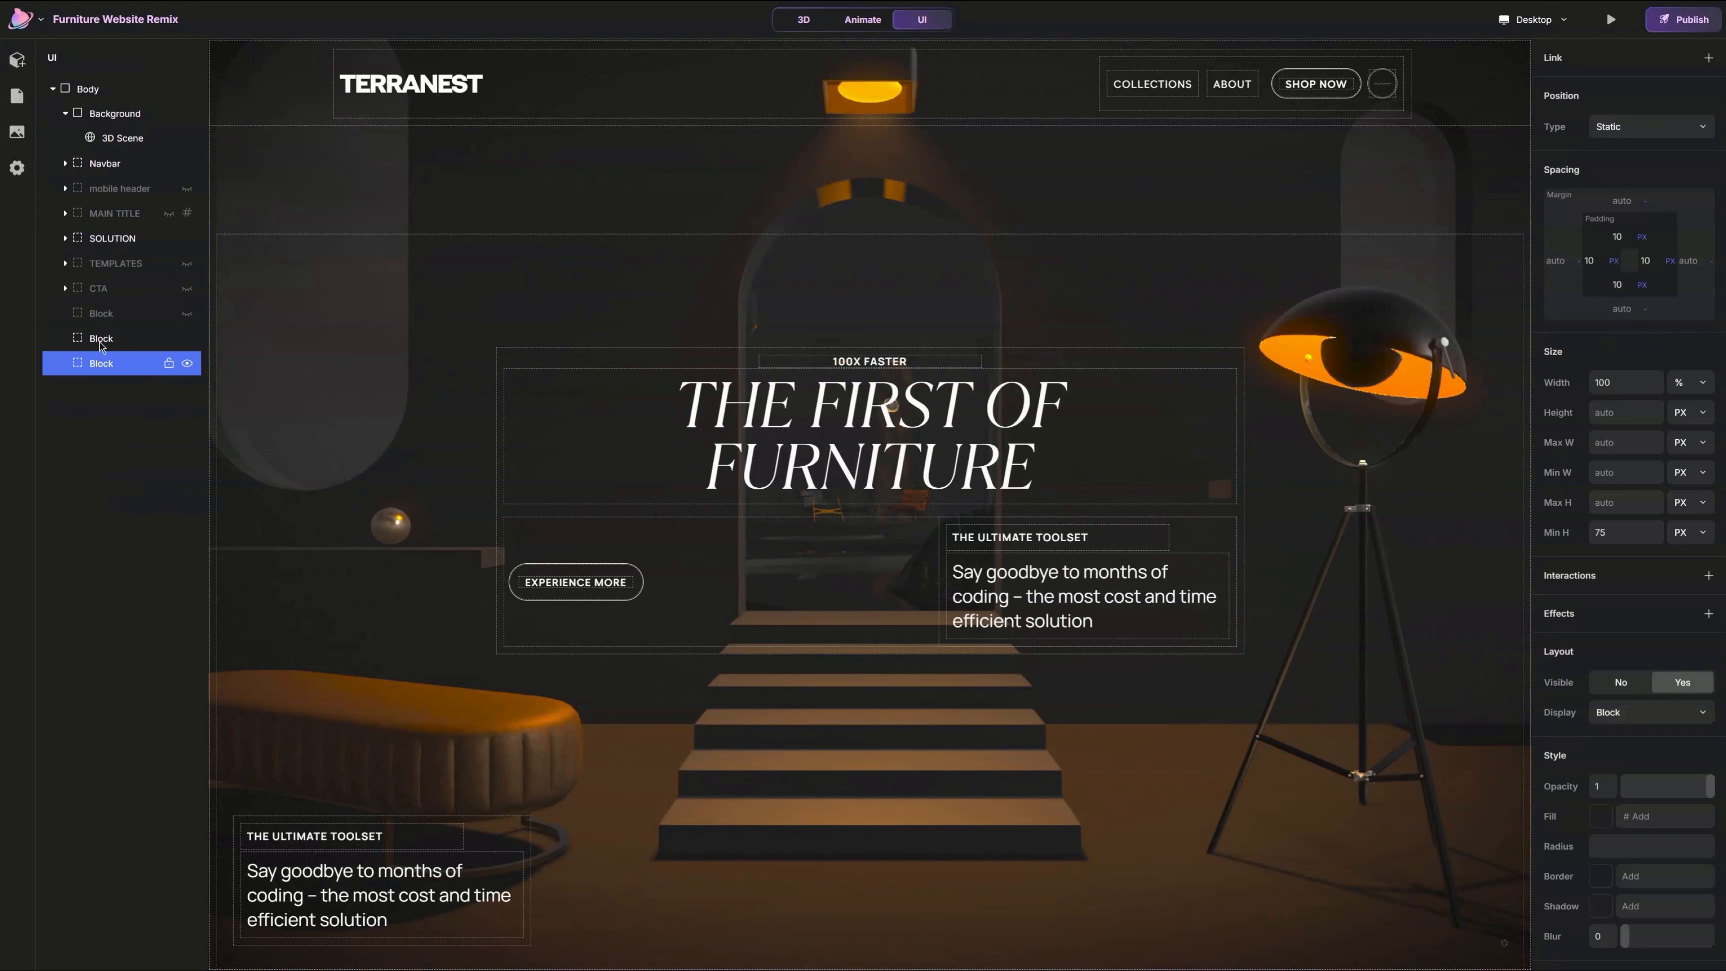
click(743, 577)
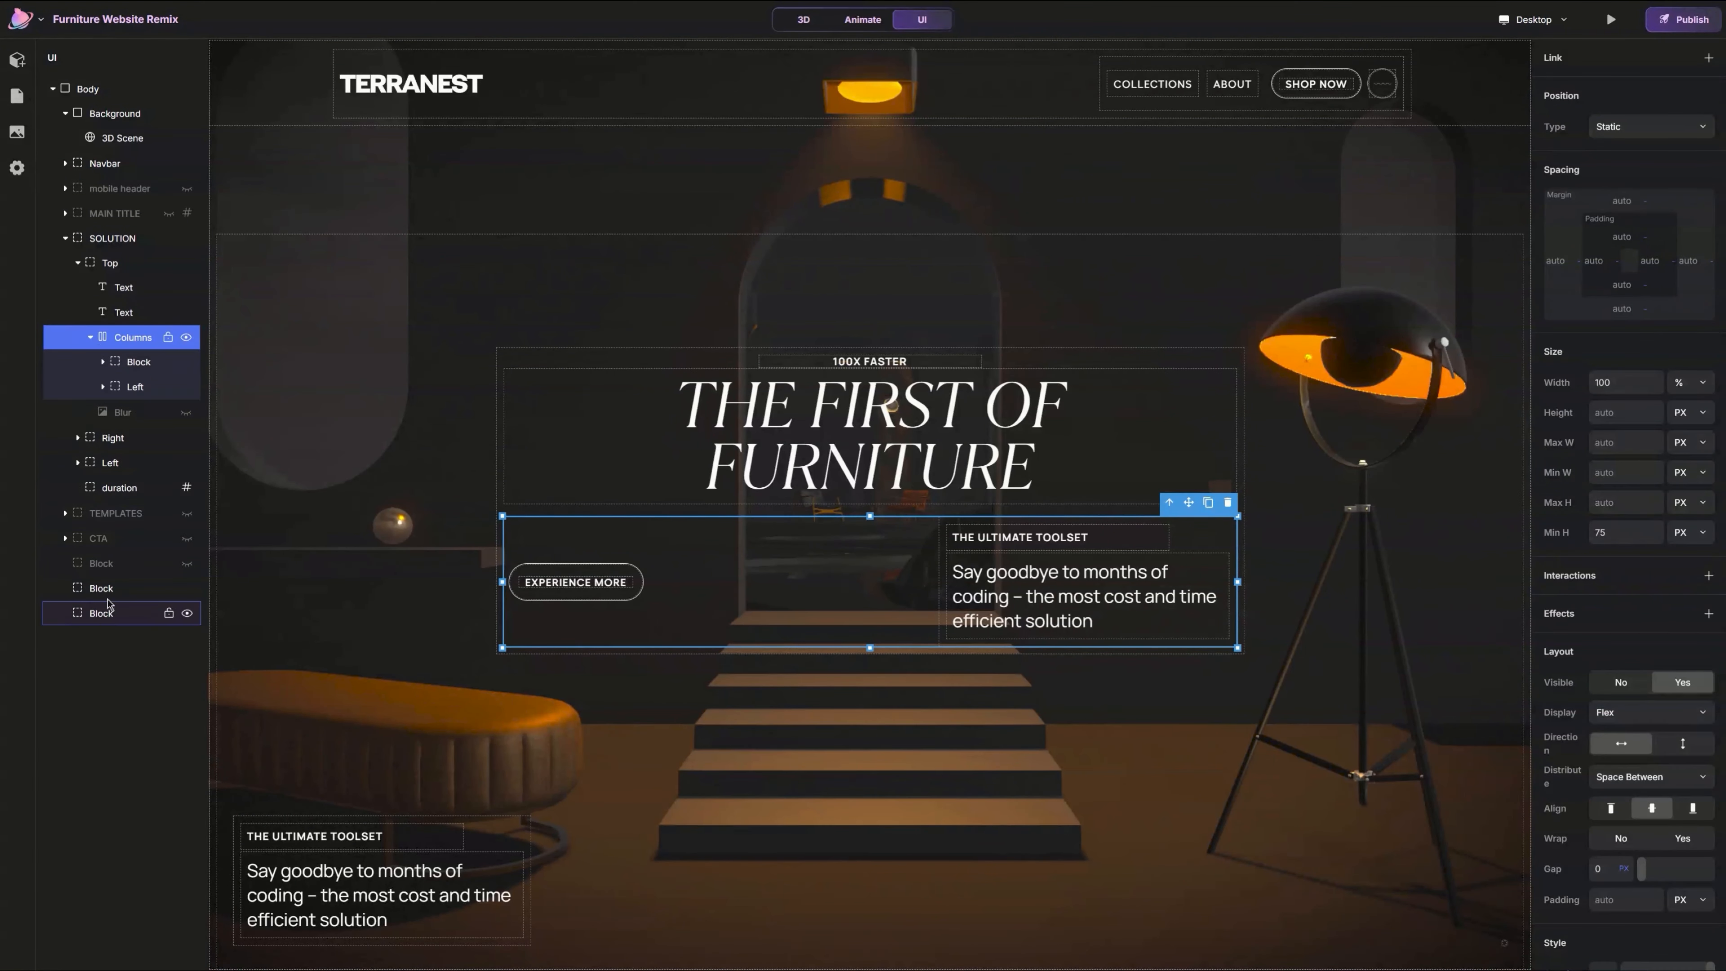
drag(110, 590, 111, 594)
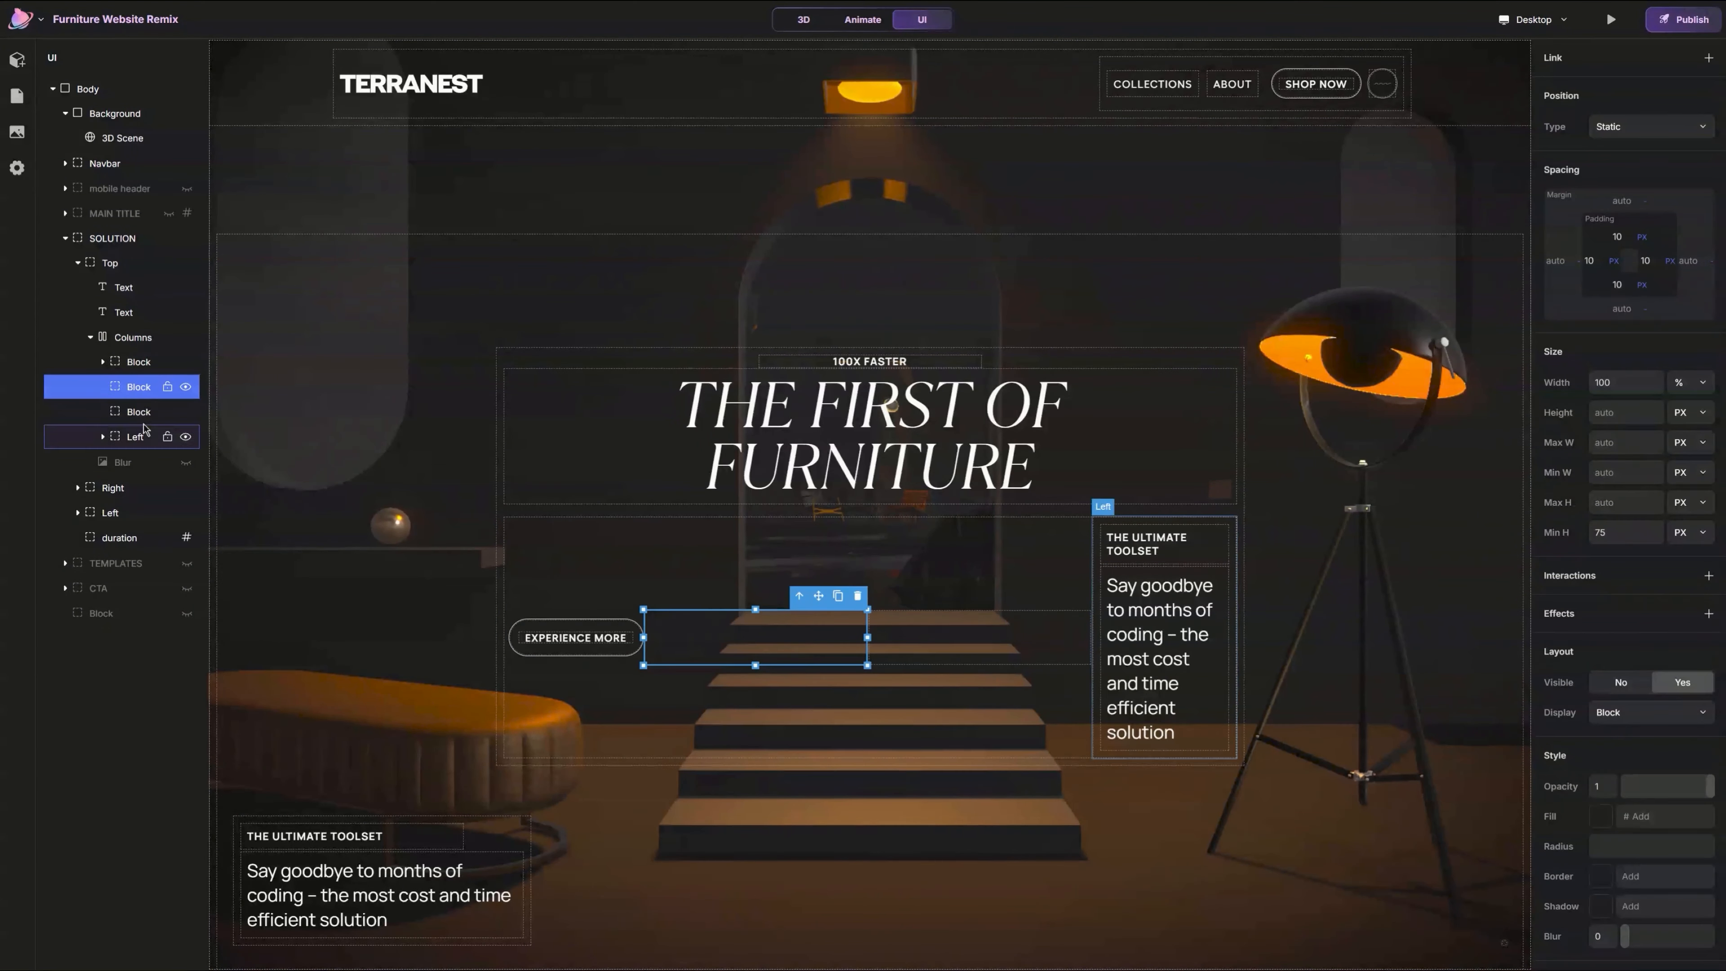
Step: Nest the Left block and the EXPERIENCE MORE button inside the second new block, with the text above the button
click(136, 413)
drag(134, 368, 151, 416)
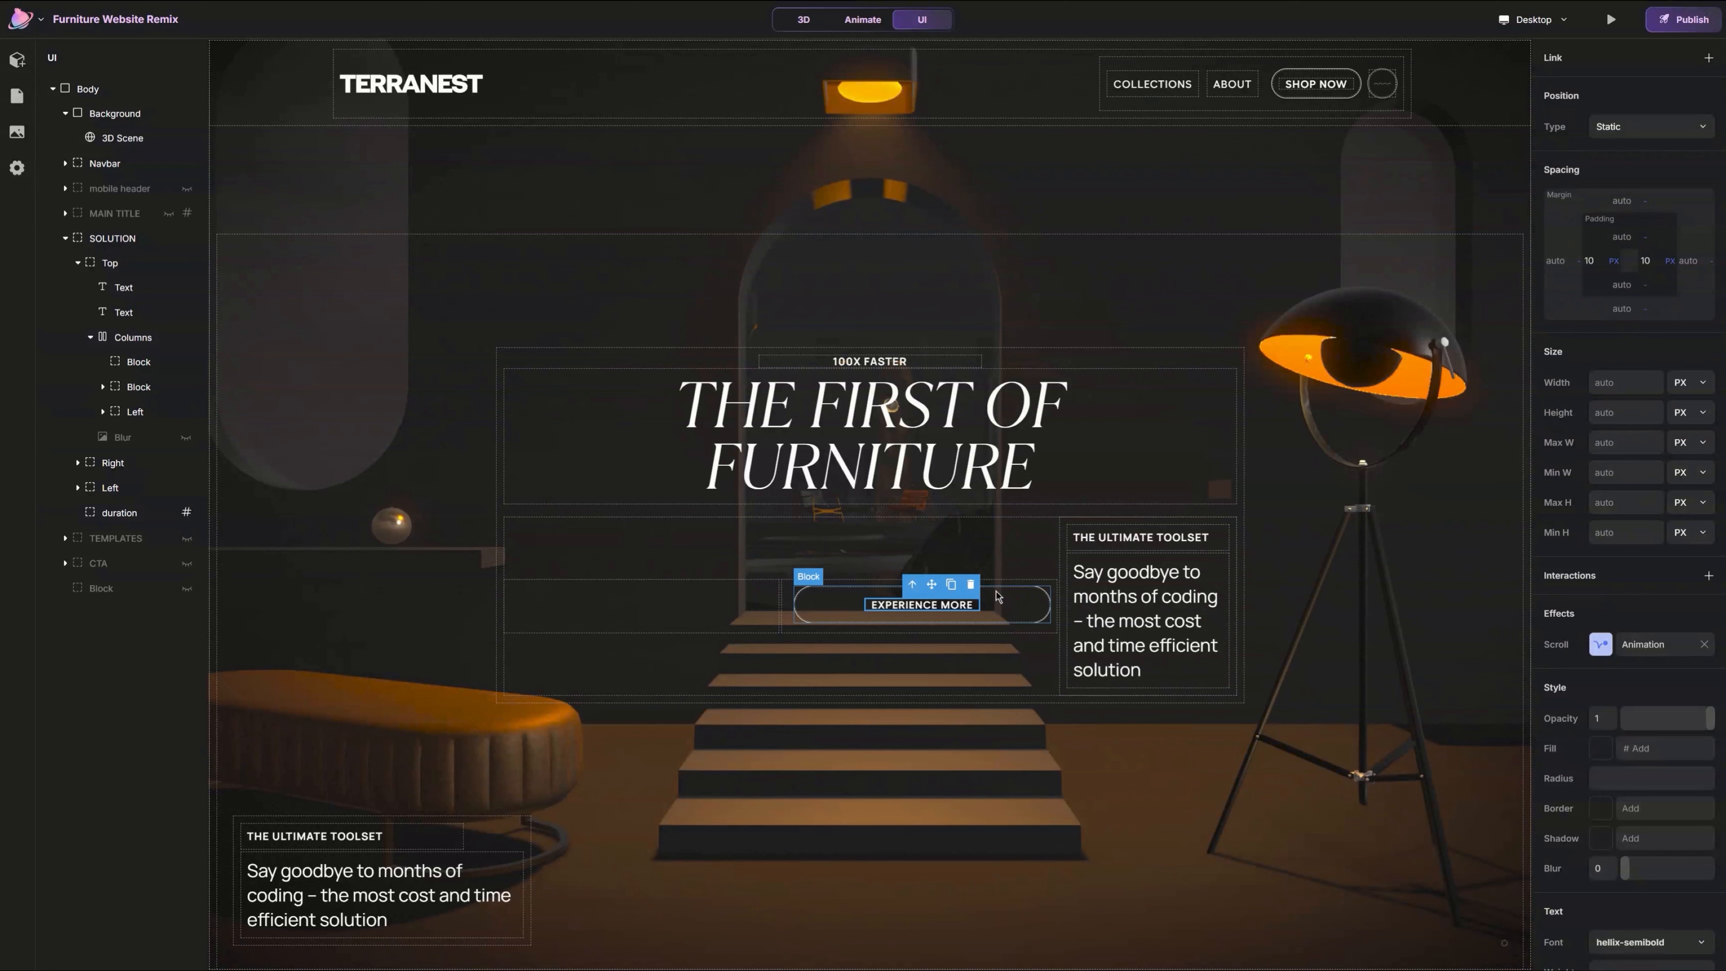
drag(134, 412, 135, 405)
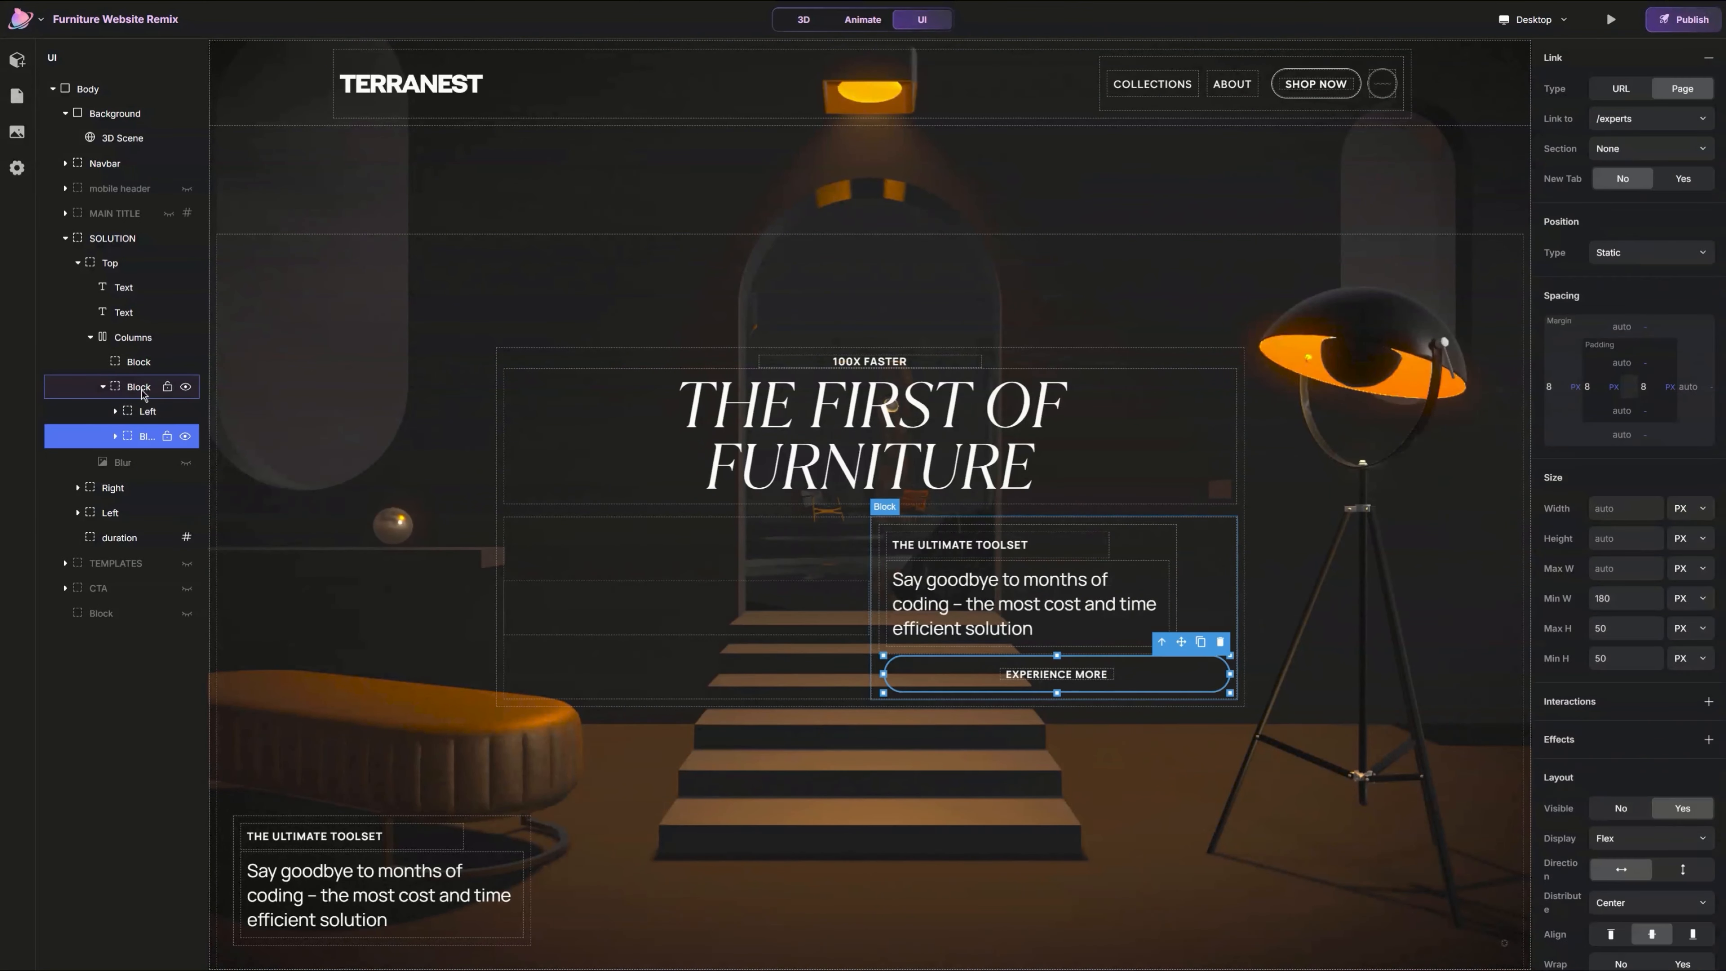
click(142, 389)
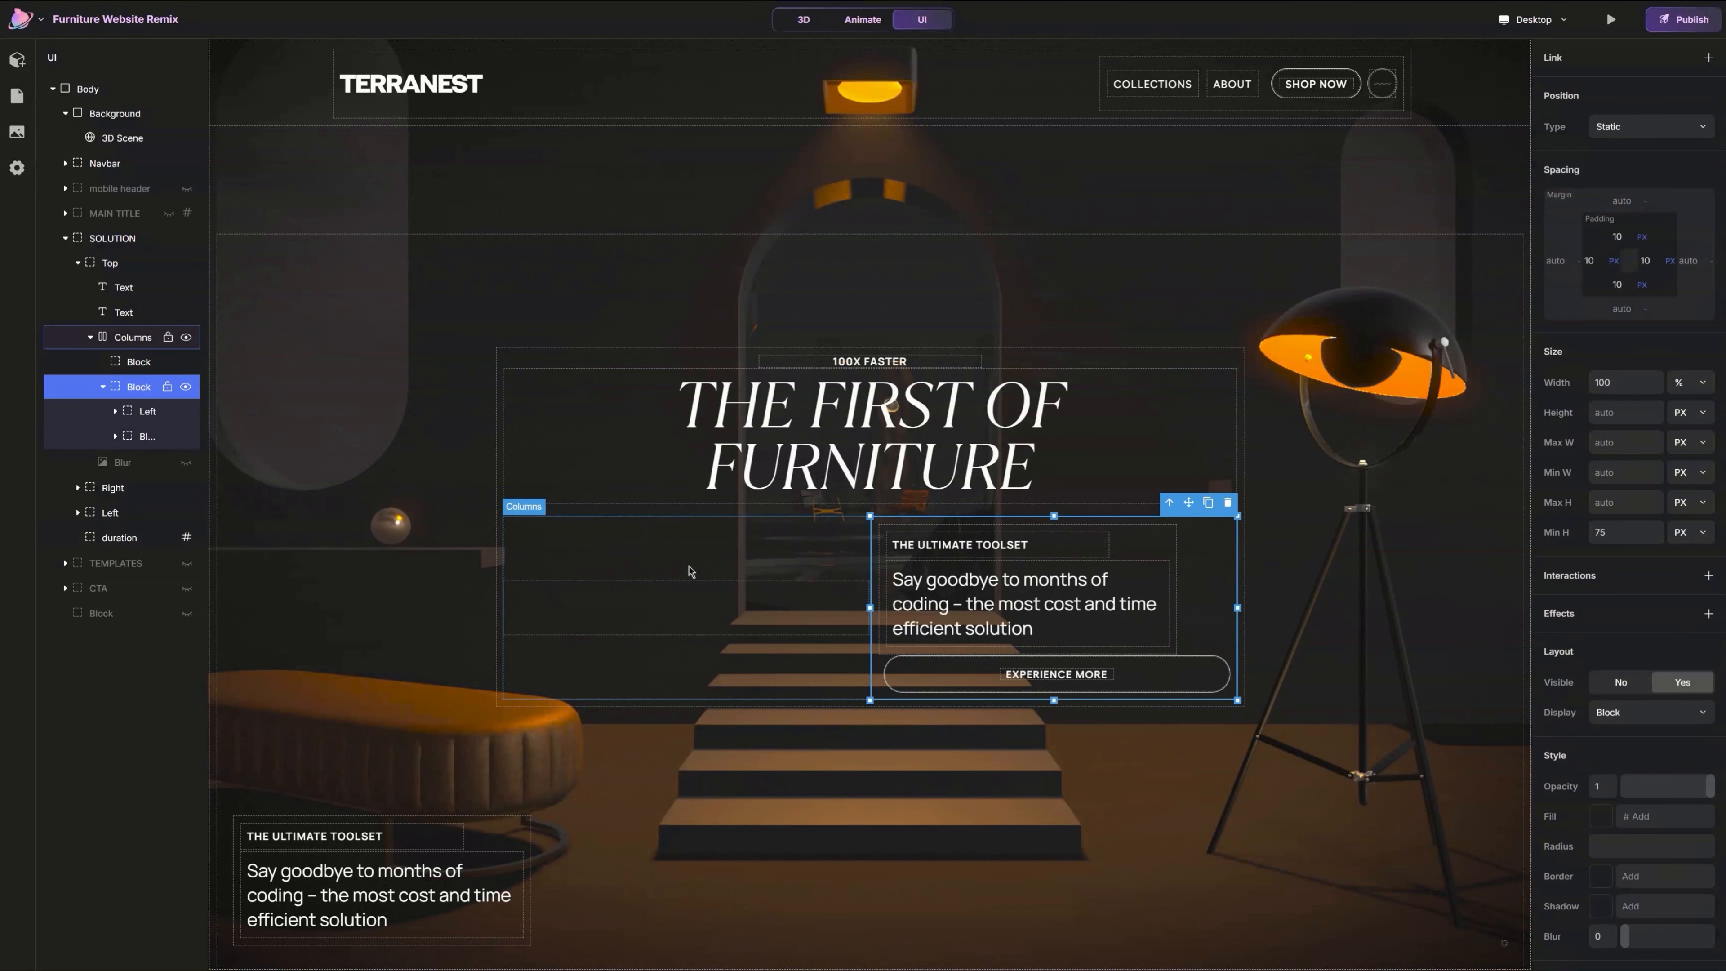
Step: Delete the "100X FASTER" text above the heading and the "THE ULTIMATE TOOLSET" text inside the Columns
click(934, 362)
key(Delete)
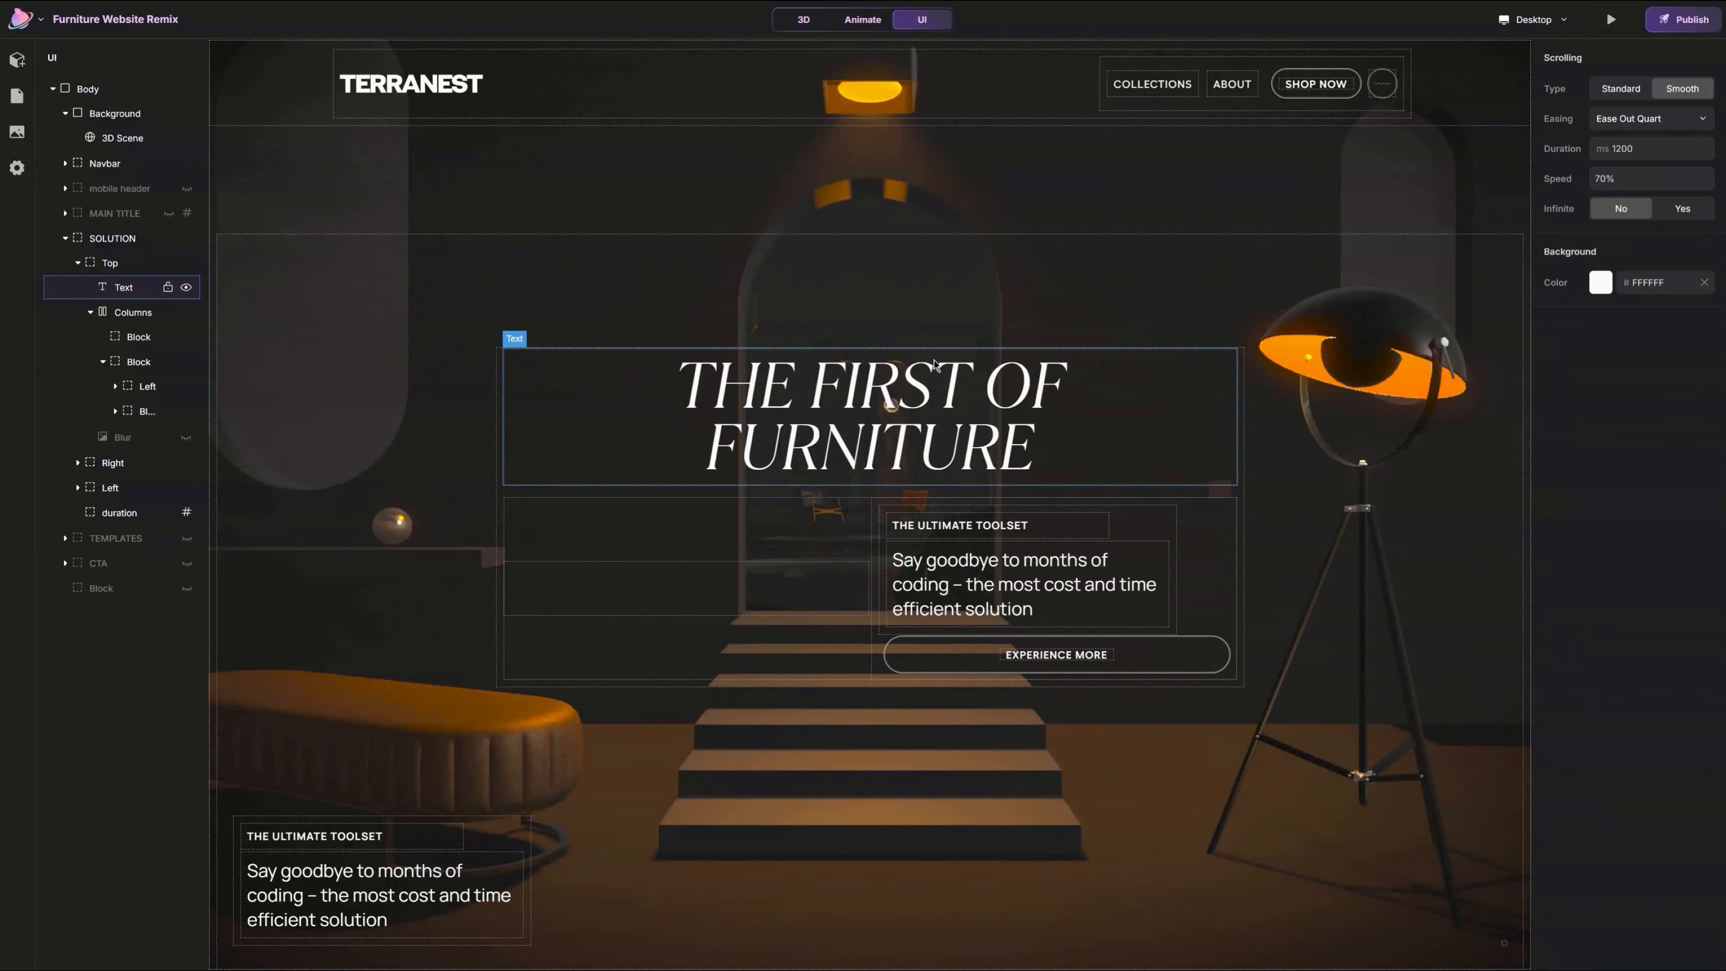
click(1021, 529)
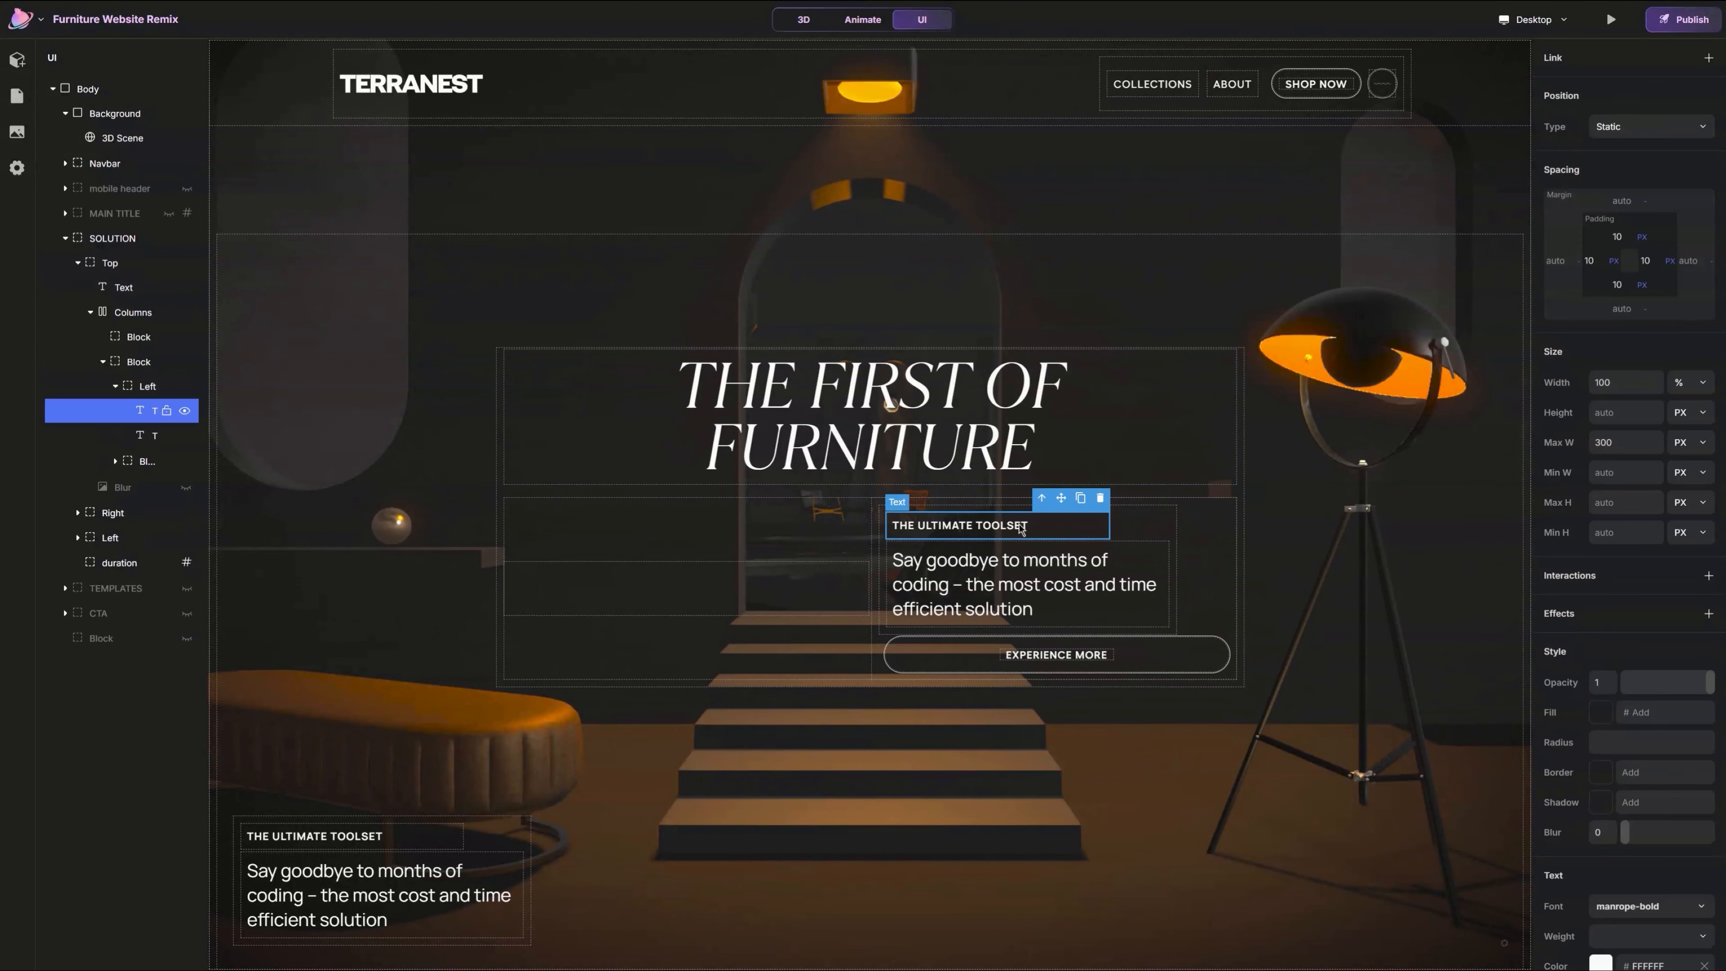
key(Delete)
Step: Clear the maximum width of the Left block inside the Columns
click(1032, 552)
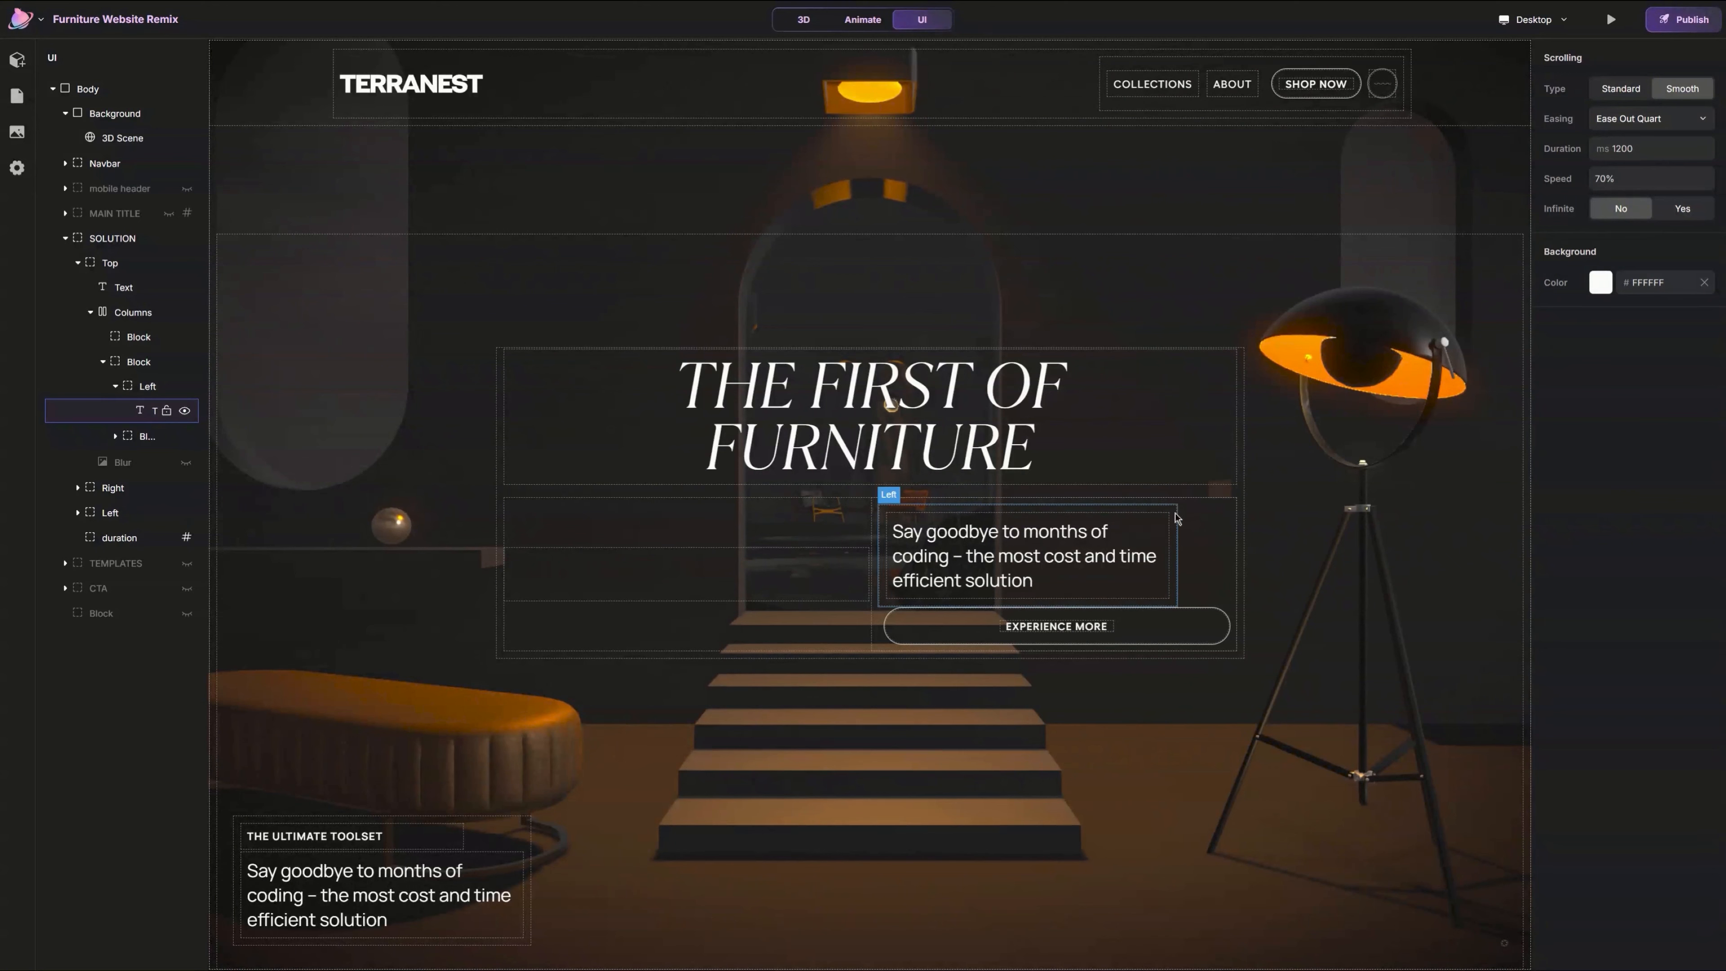
click(1625, 533)
key(BackSpace)
key(Return)
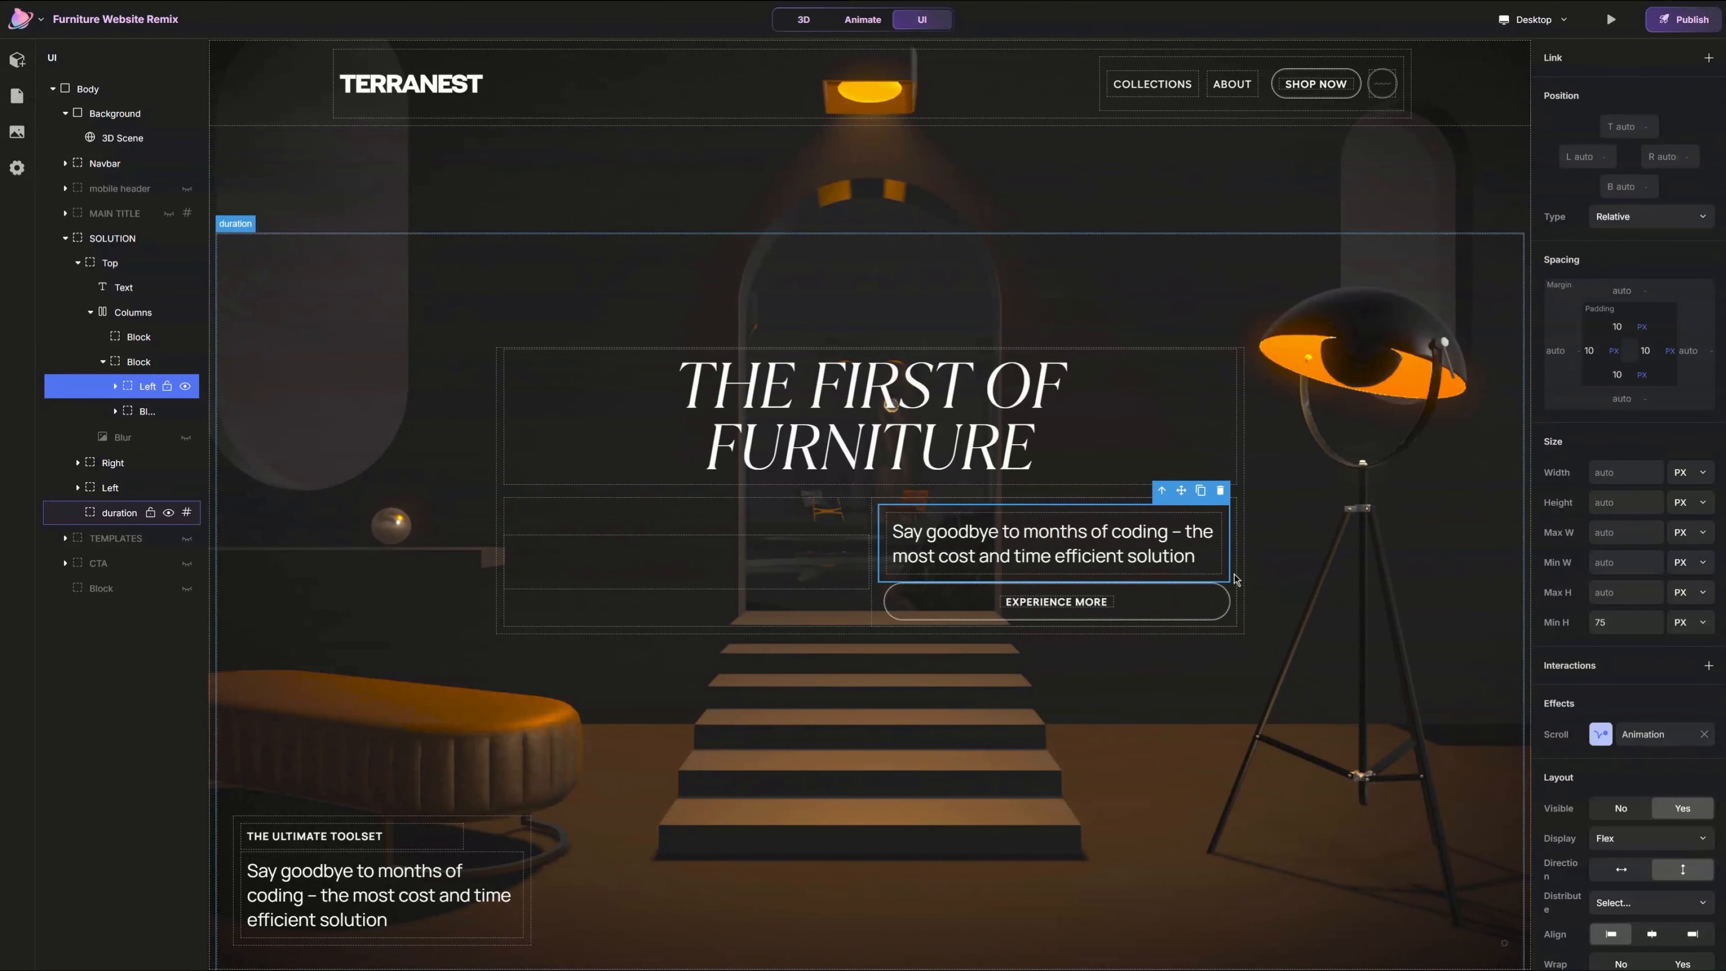
Step: Set the maximum width of the SOLUTION section's Top block to 600 px
click(809, 574)
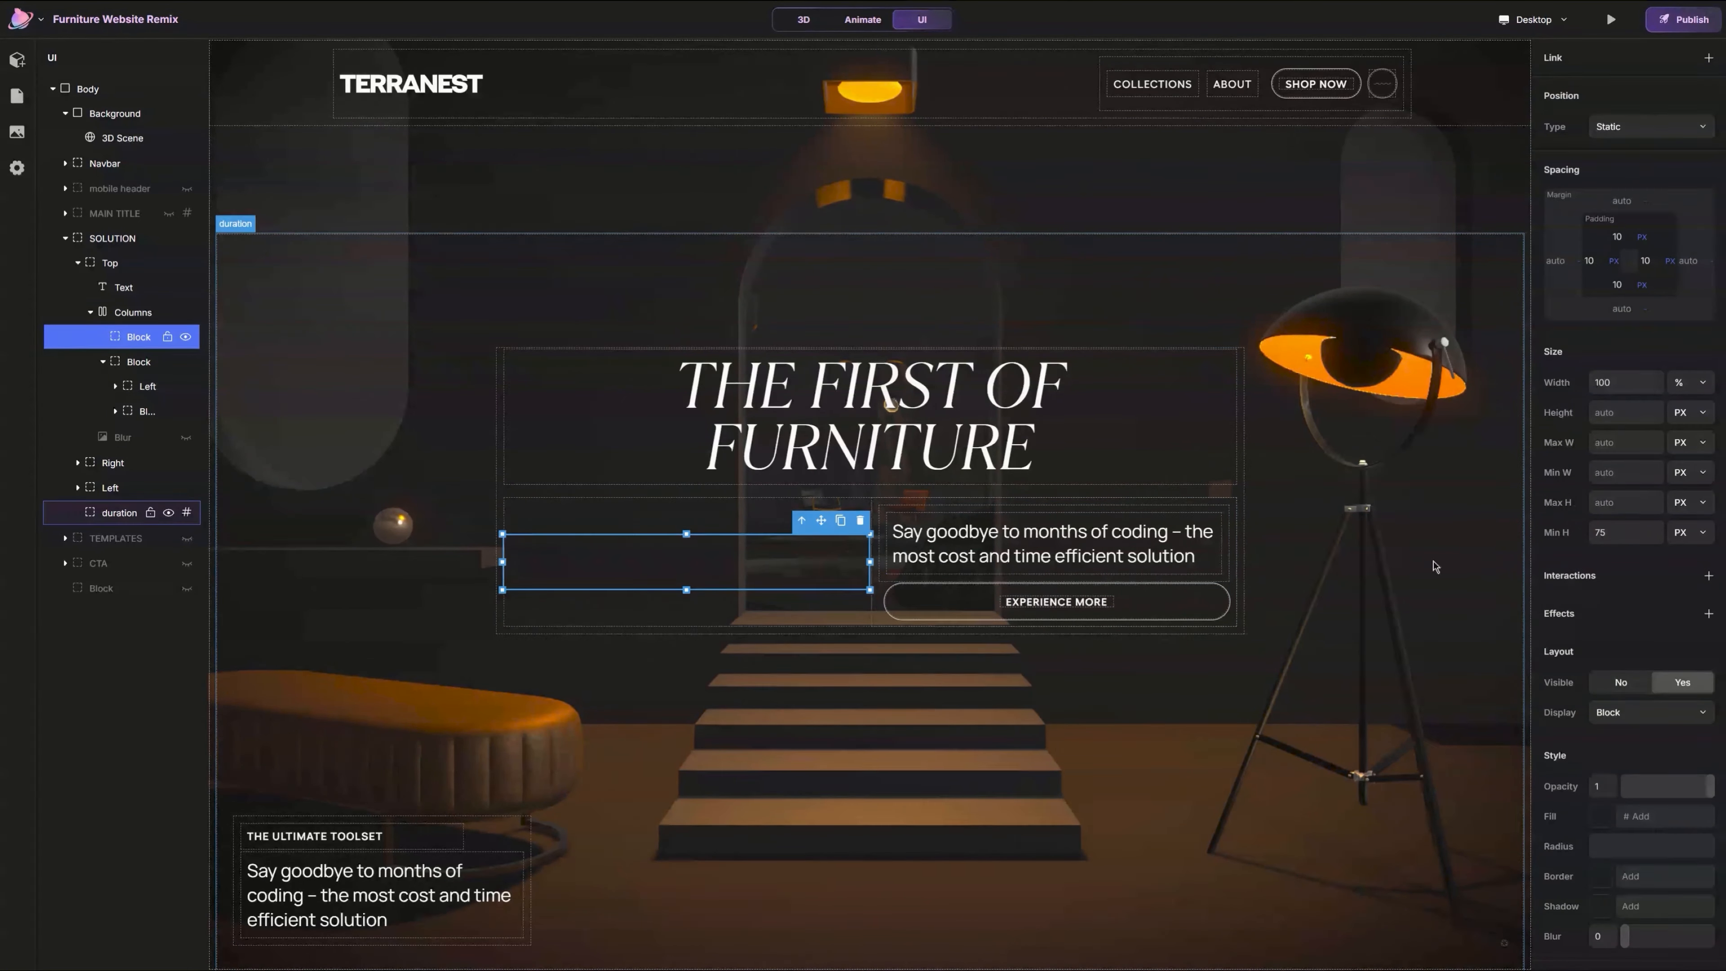
click(503, 461)
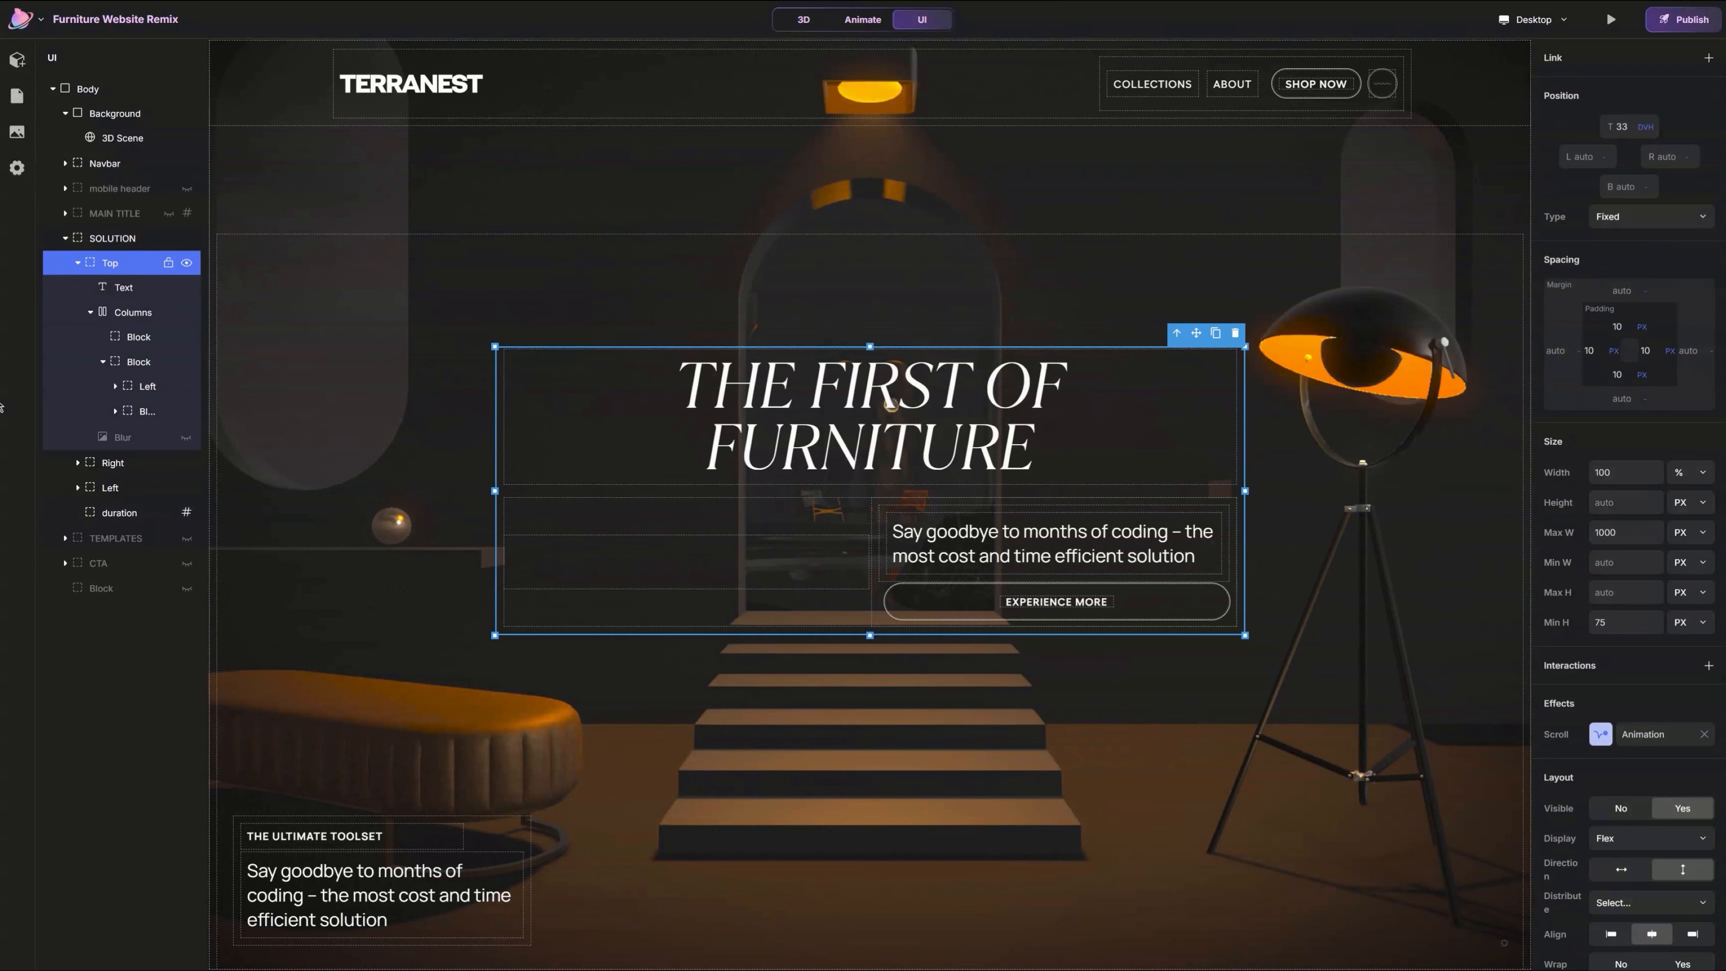
click(1640, 531)
text(600)
key(Return)
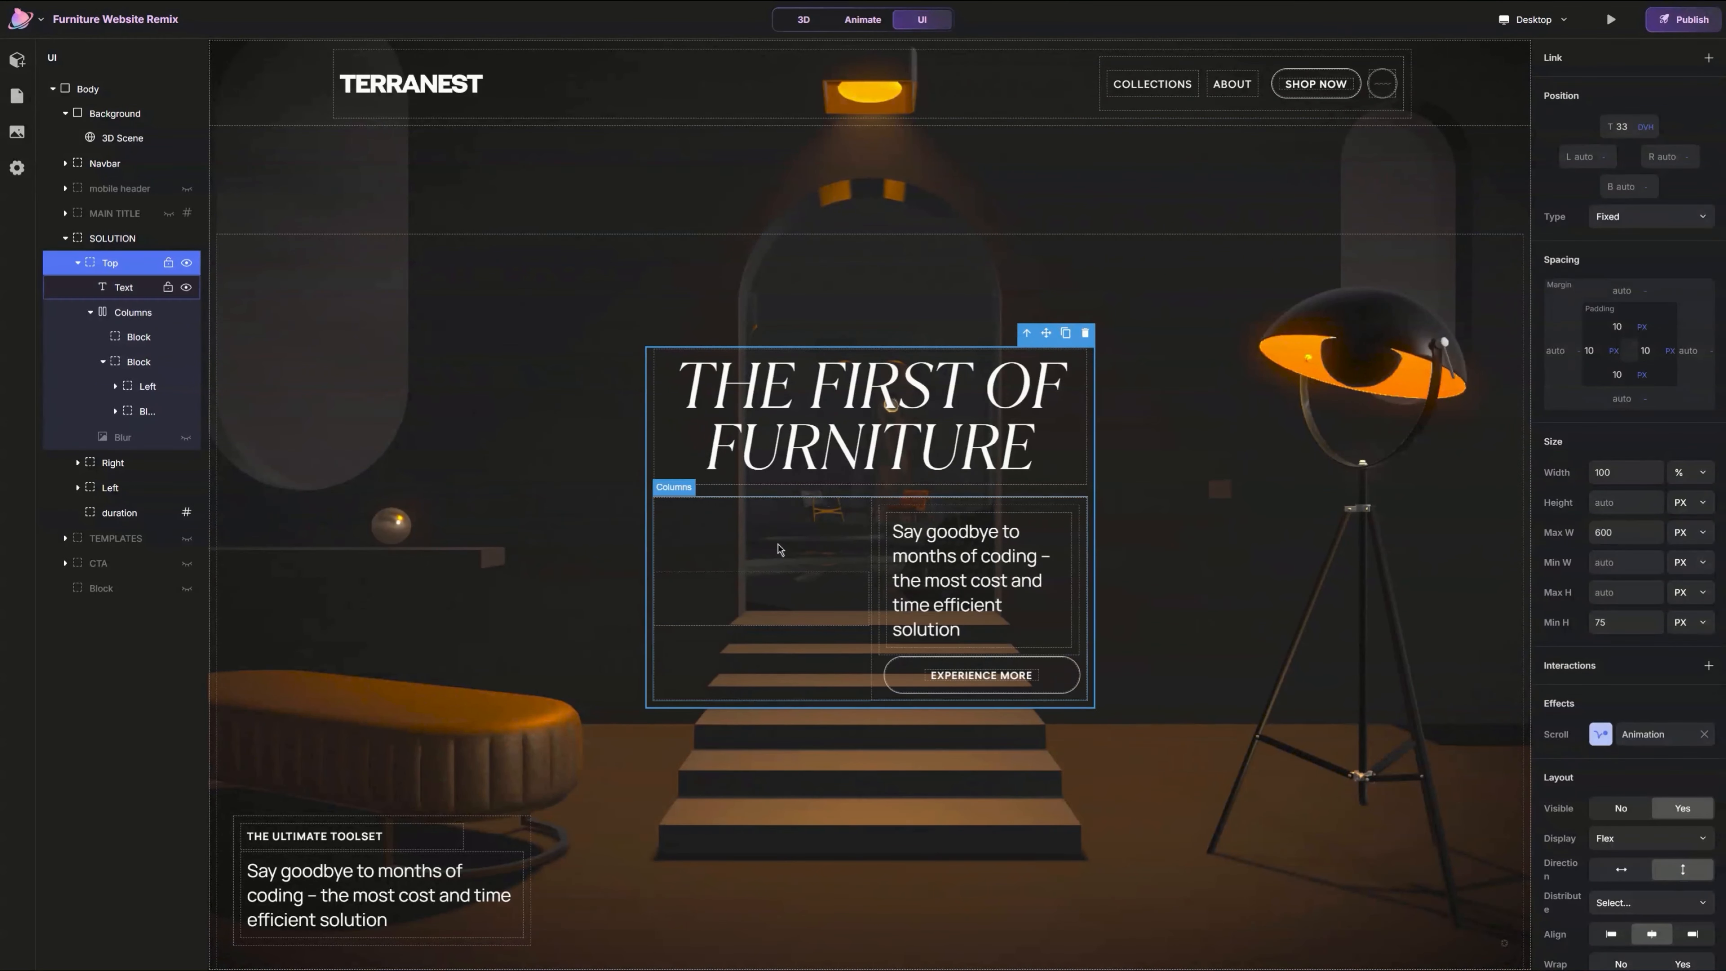
Step: Replace the column paragraph's text with "SEE THE TIMELESS DESIGN OF OUR PIECES SHINE WITHIN A MYRIAD OF INTERIOR STYLES AND DISCOVER FELLOW PERFECTIONIST"
double_click(965, 578)
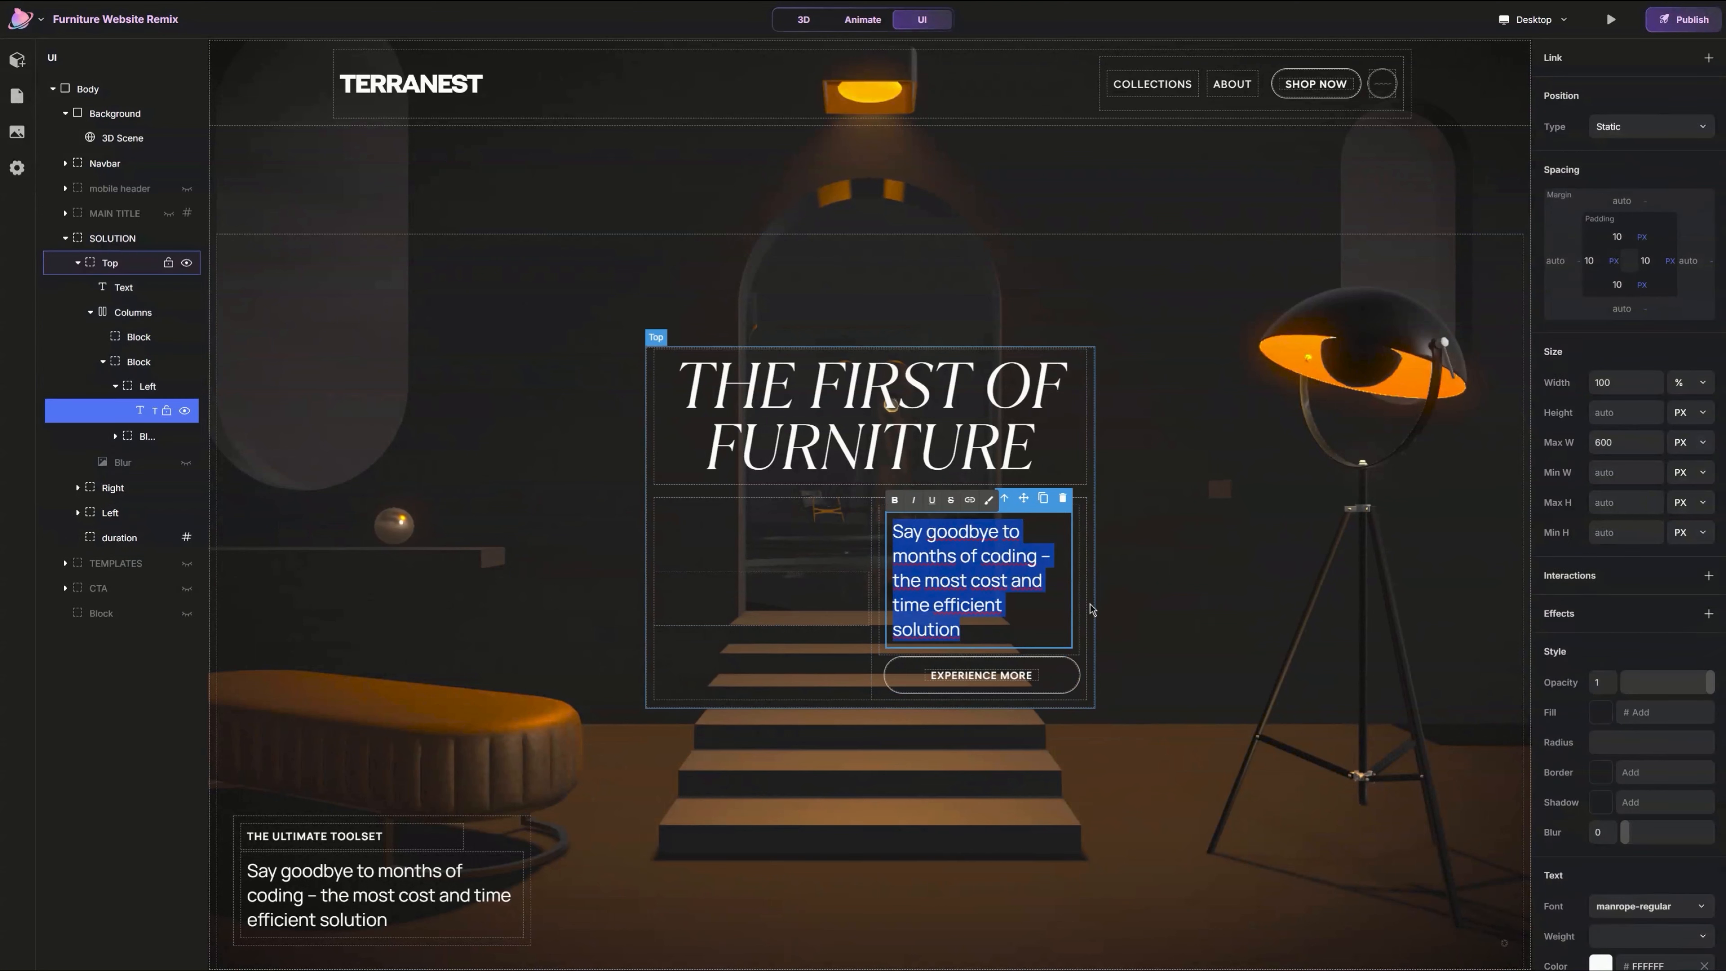
text(SEE THE TIMELESS DESIGN OF OUR PIECES)
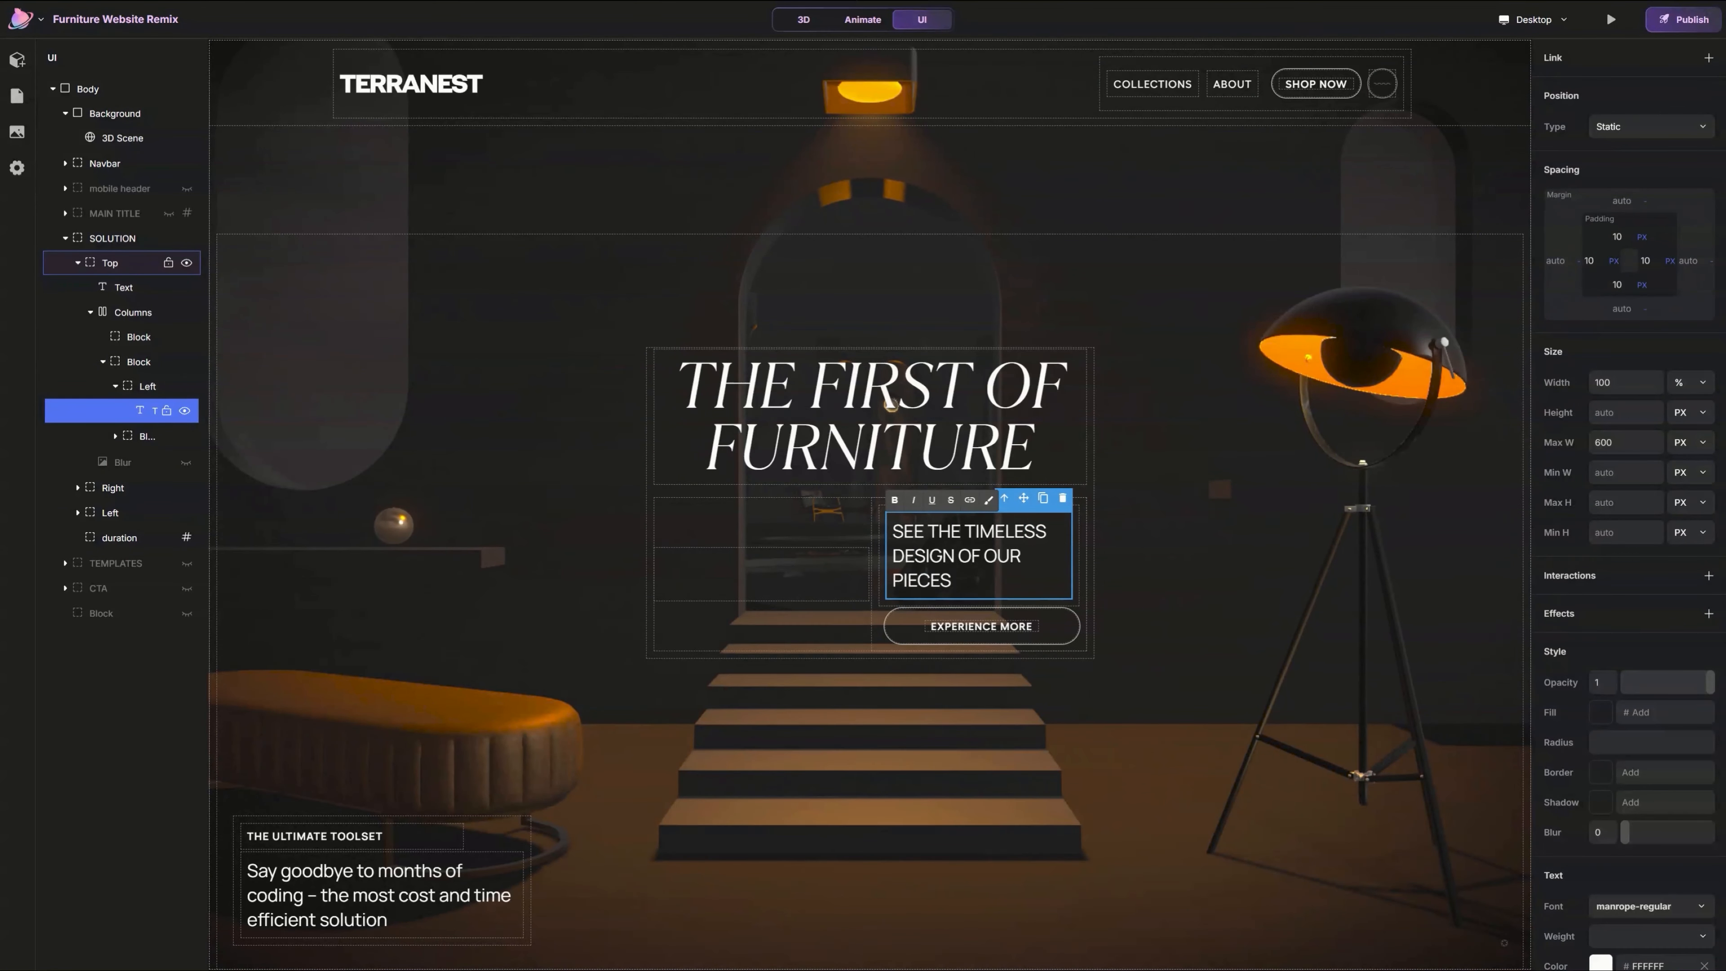
text( SHINE WITHIN A MYRIAD OF INTERIOR STYLES AND DISCOVER)
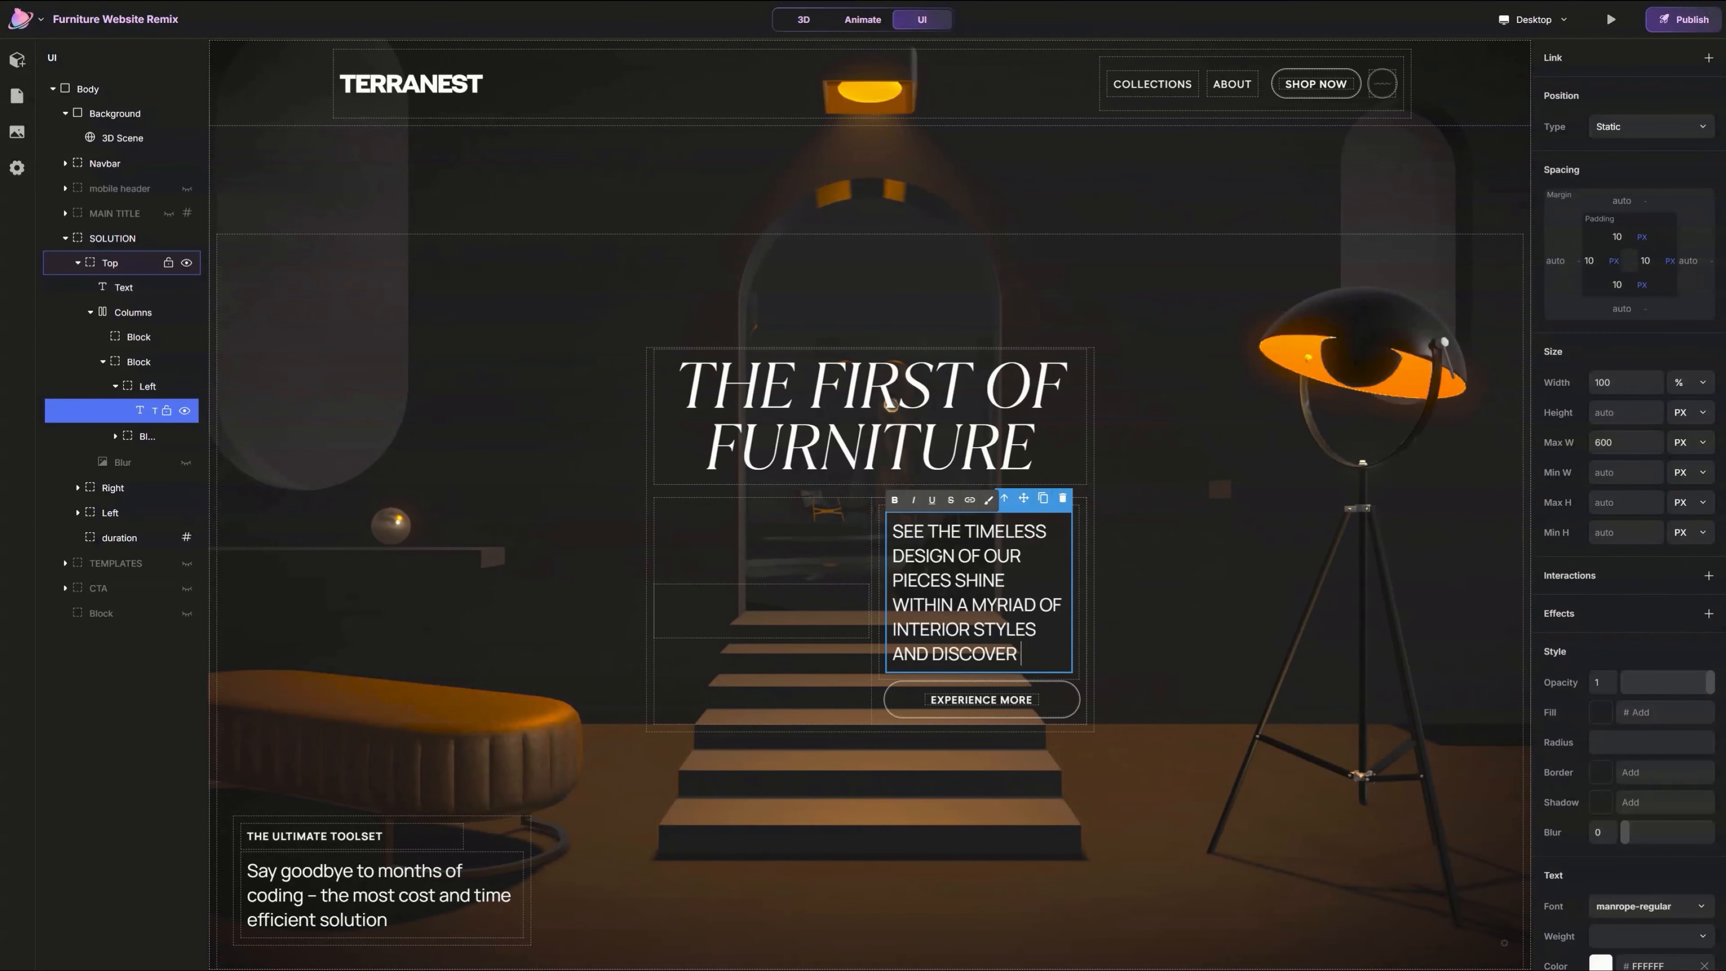
text( FELLOW  PERFECTIONIST)
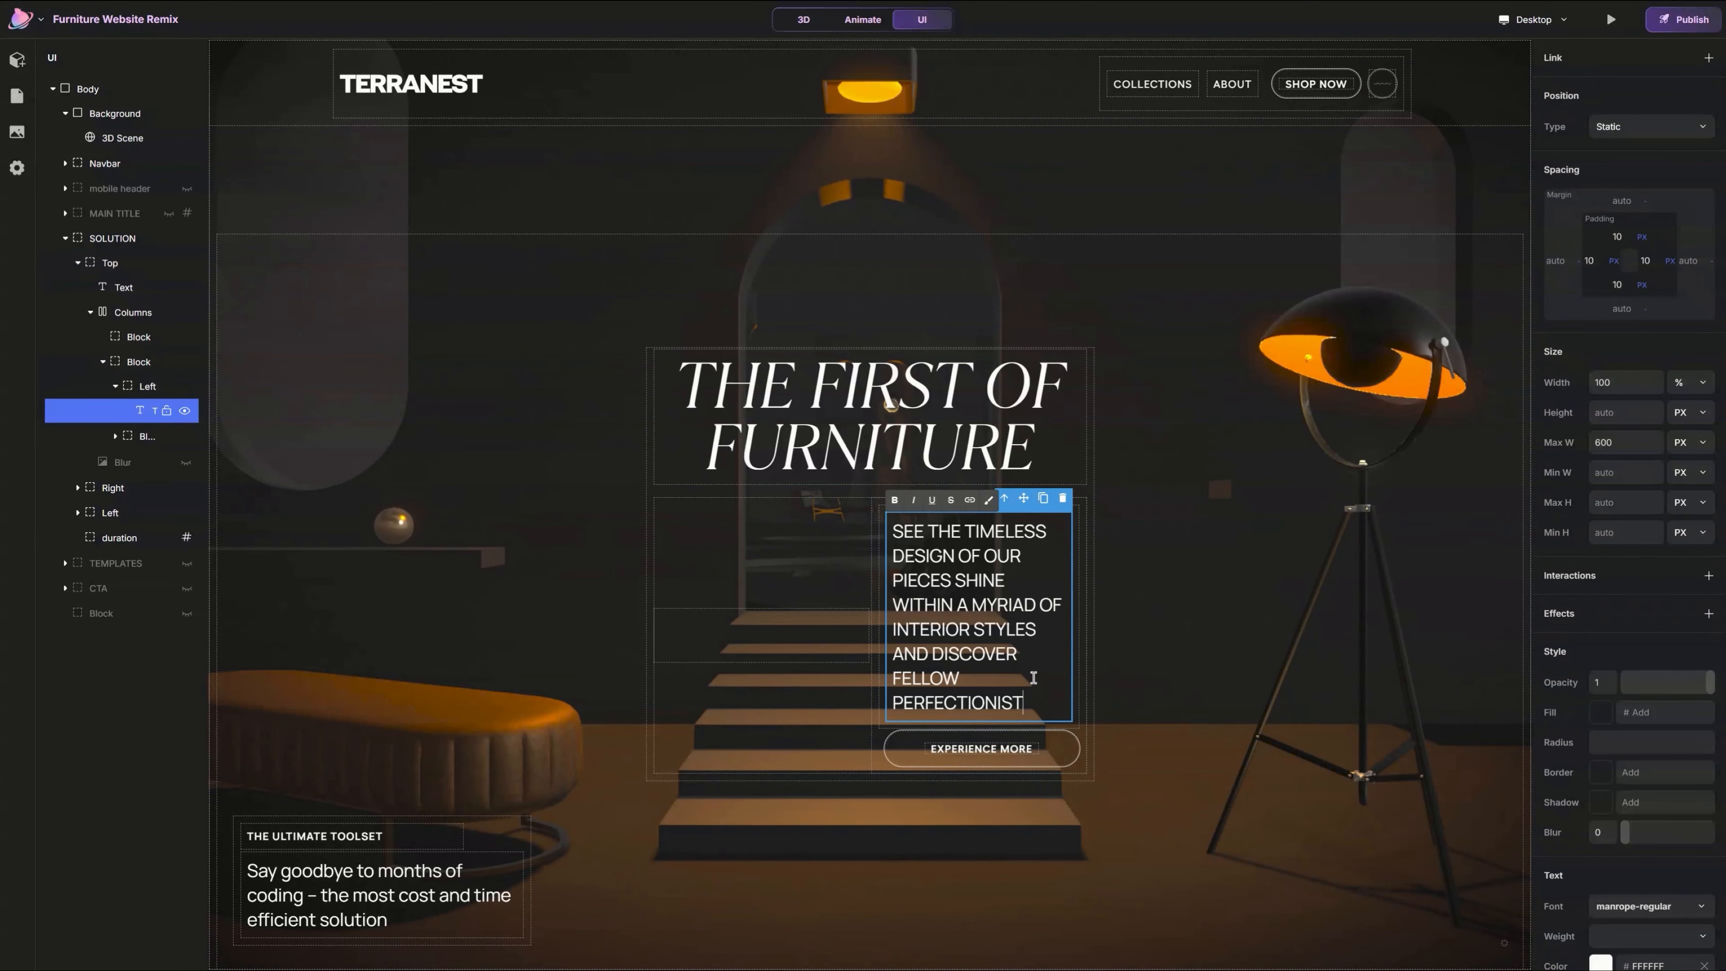
Step: Change the EXPERIENCE MORE button's label to "EXPLORE MORE"
click(997, 748)
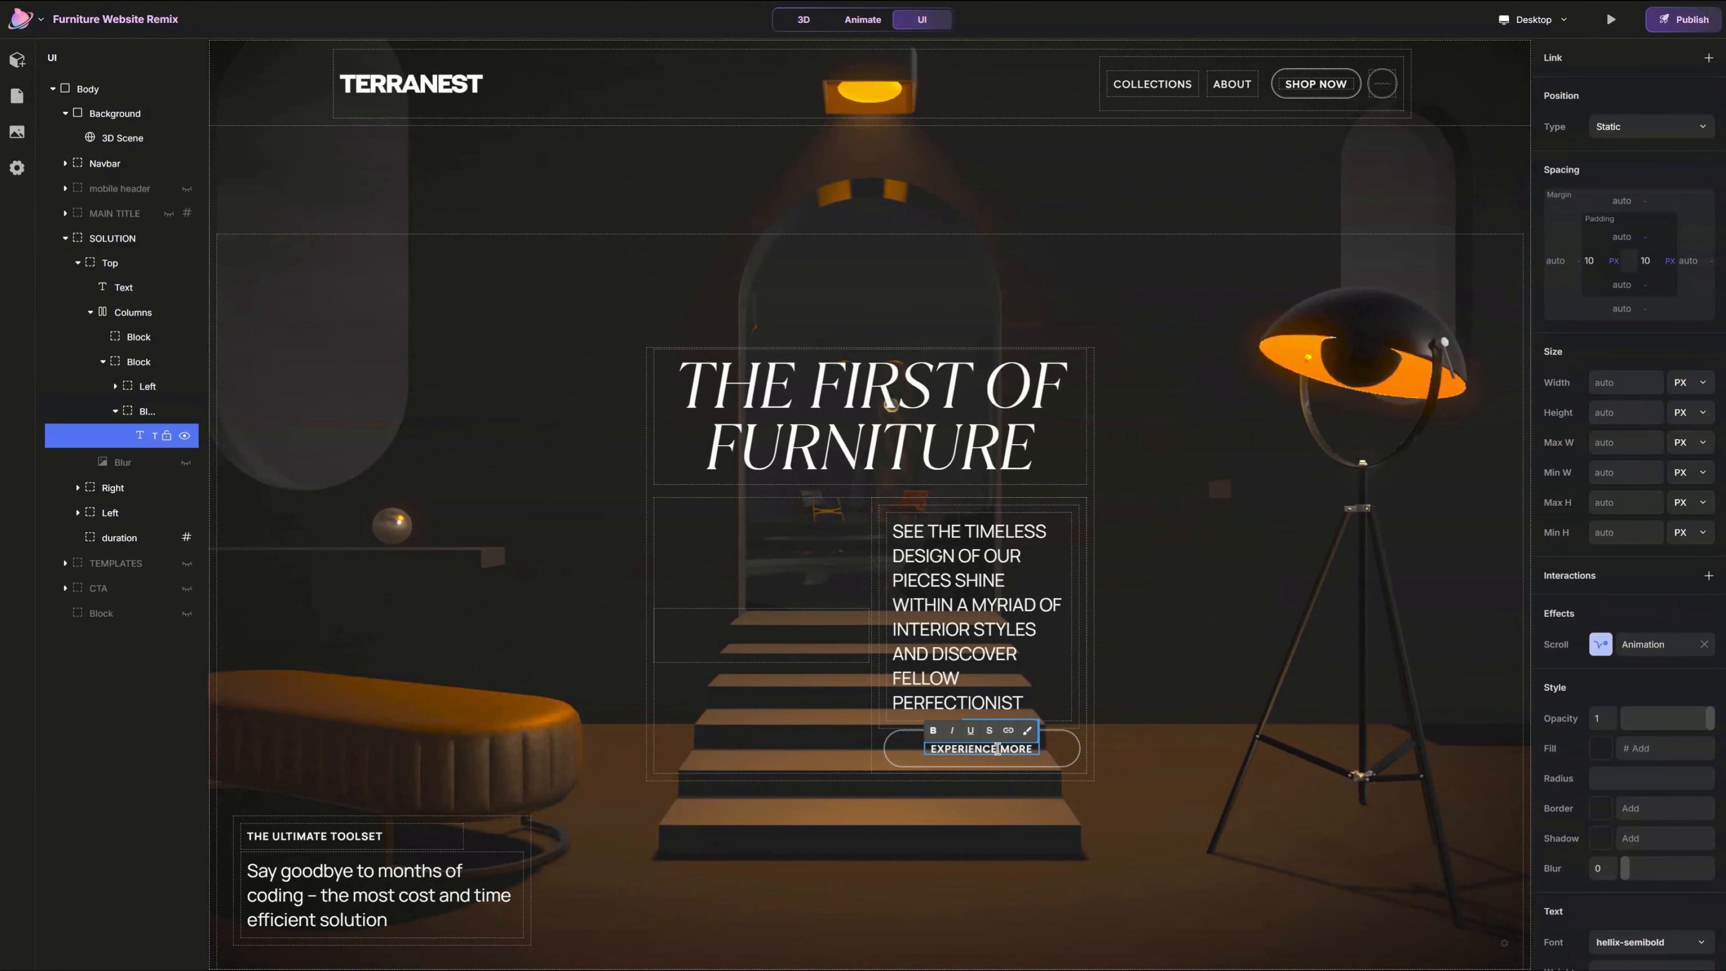
drag(975, 754, 965, 755)
key(BackSpace)
key(BackSpace)
key(BackSpace)
text(LORE)
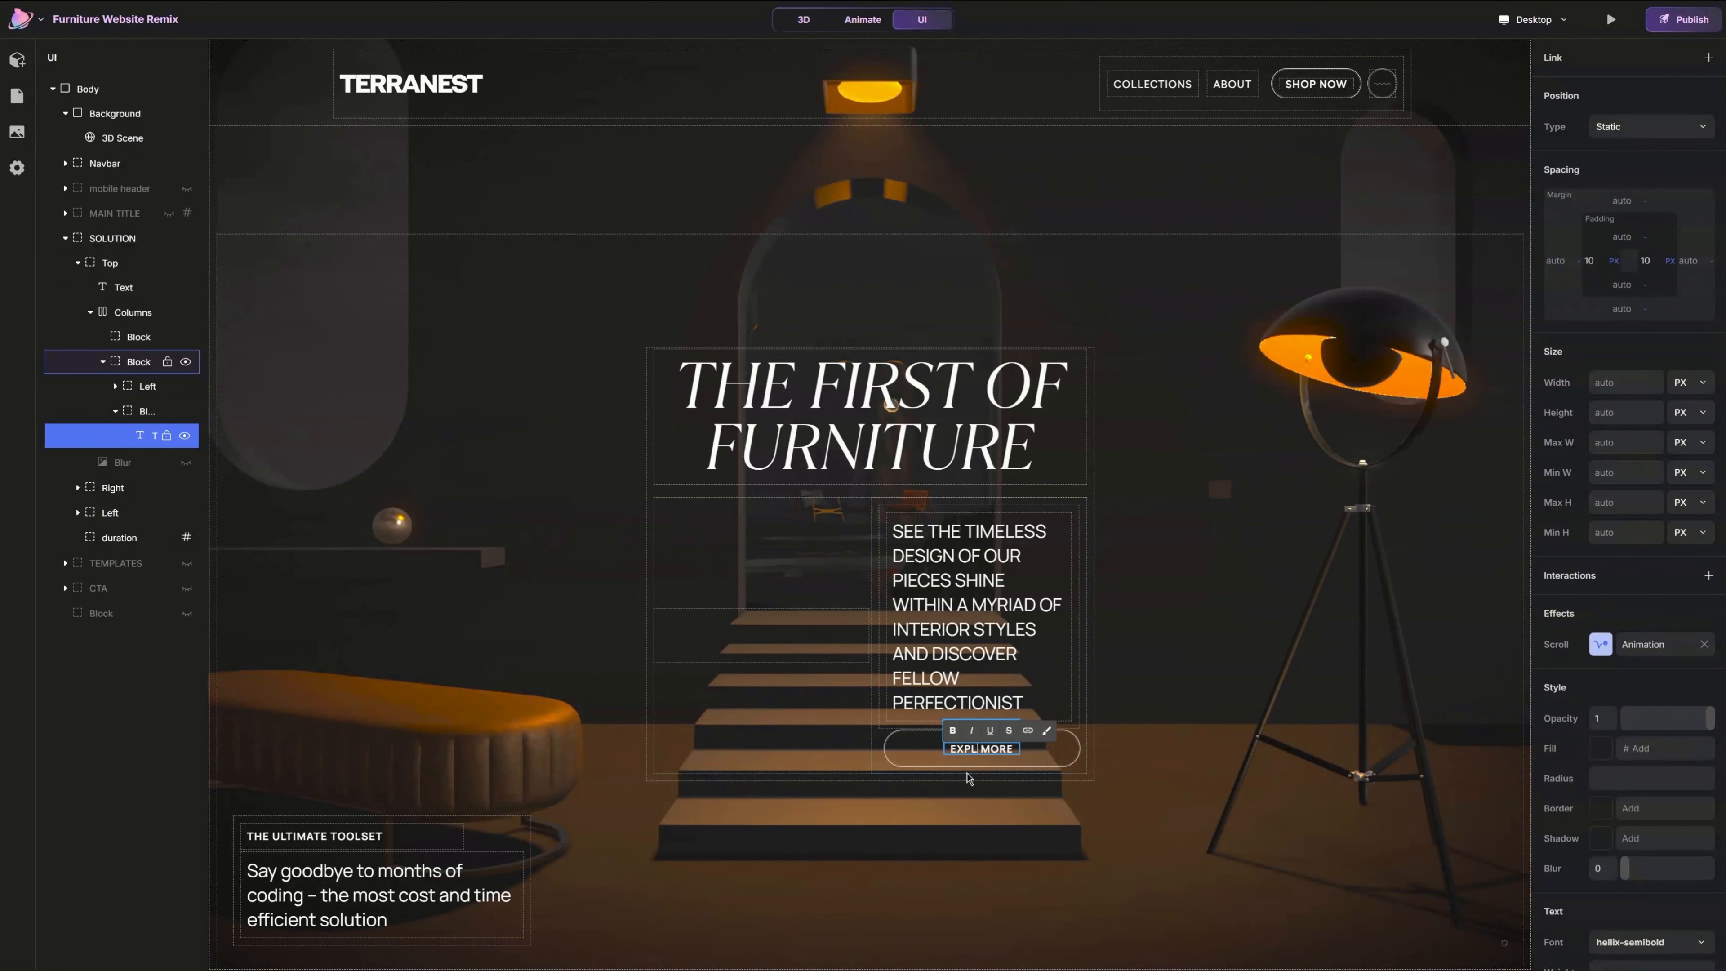
Step: Clear the EXPLORE MORE button's minimum width and set its maximum width to 150 px
click(1073, 754)
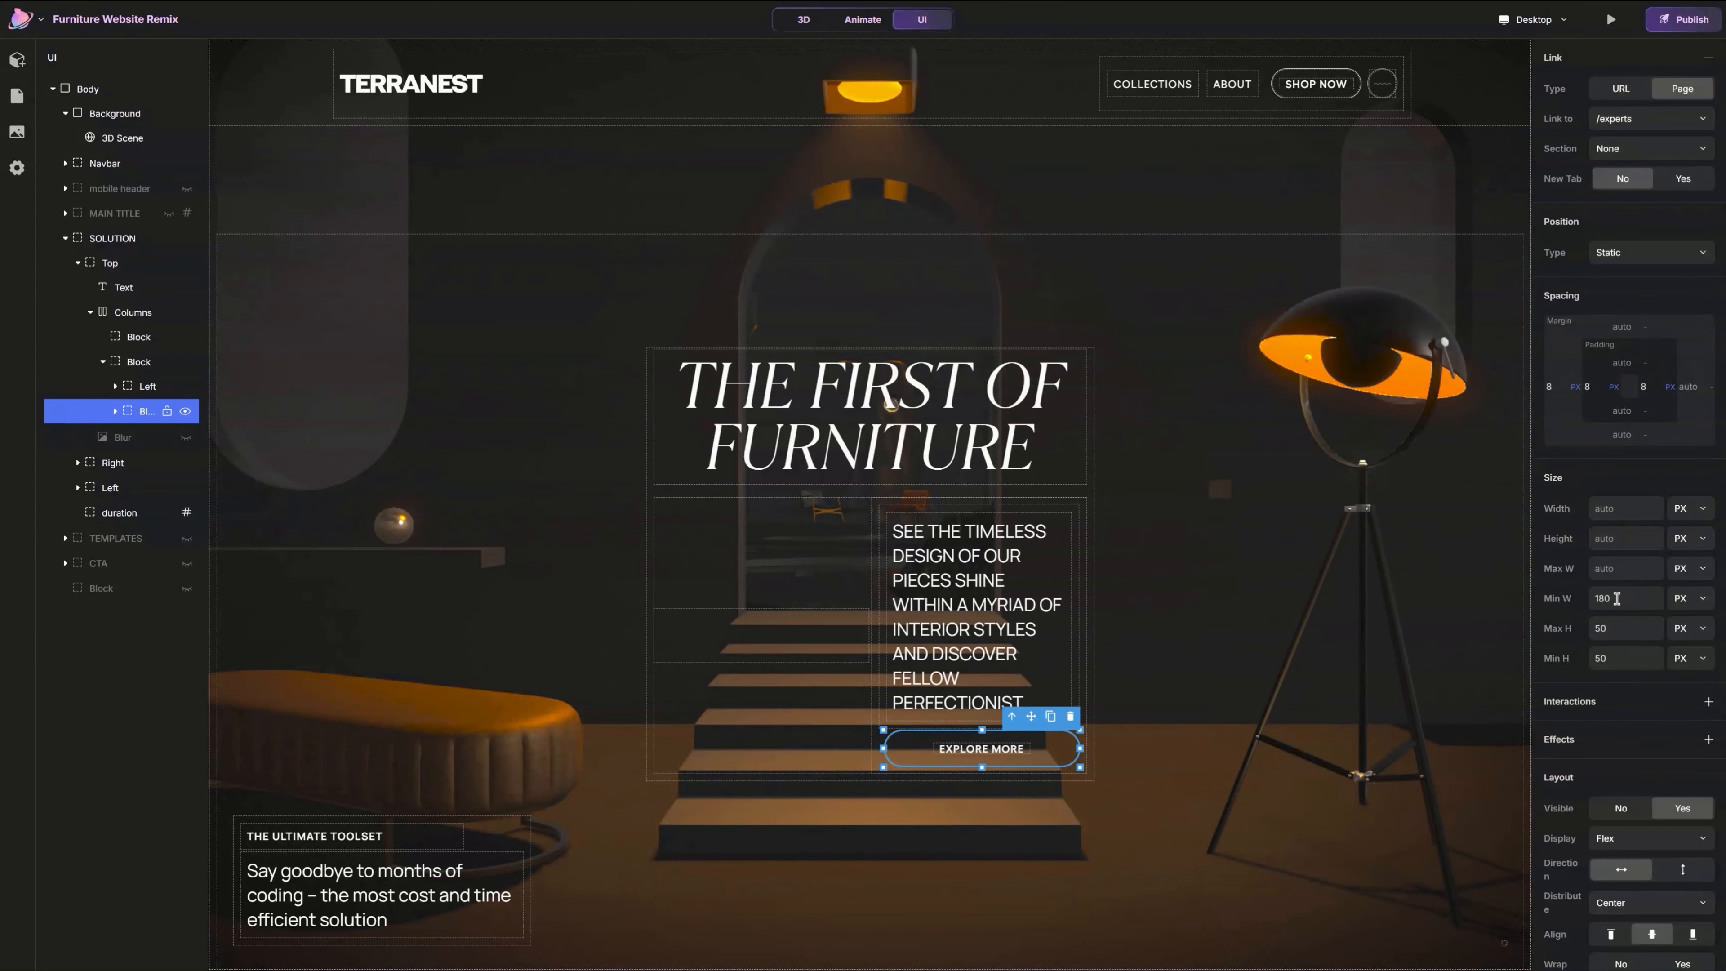
double_click(1617, 598)
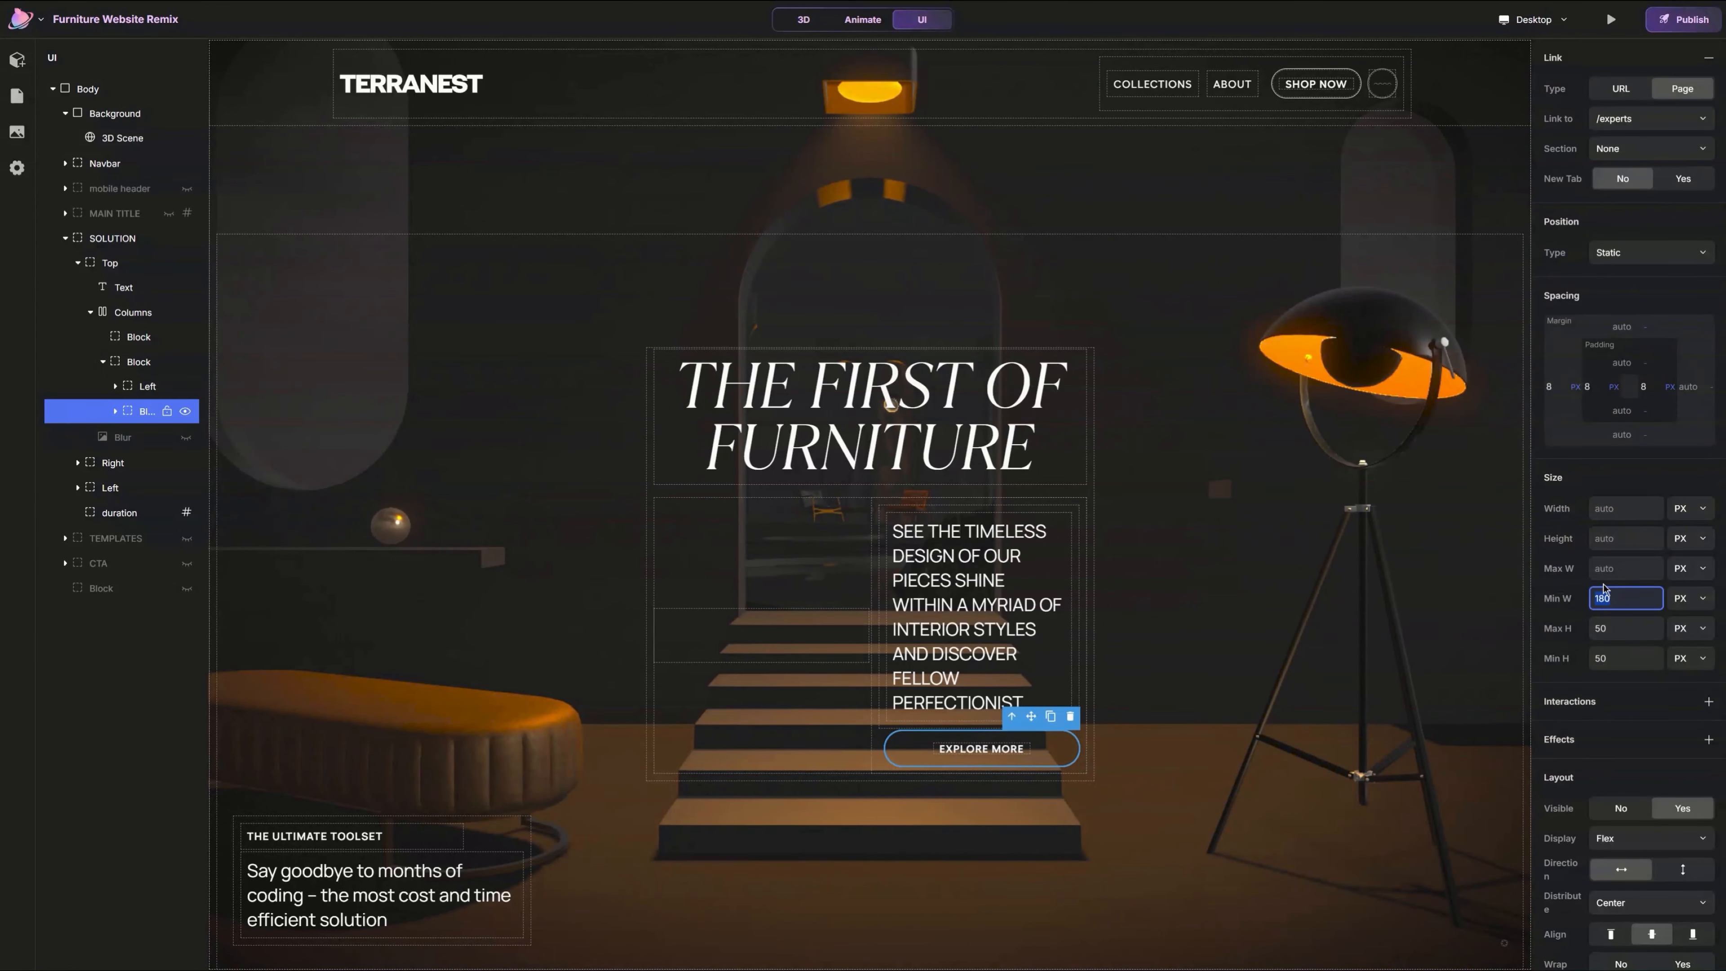
key(BackSpace)
click(1599, 563)
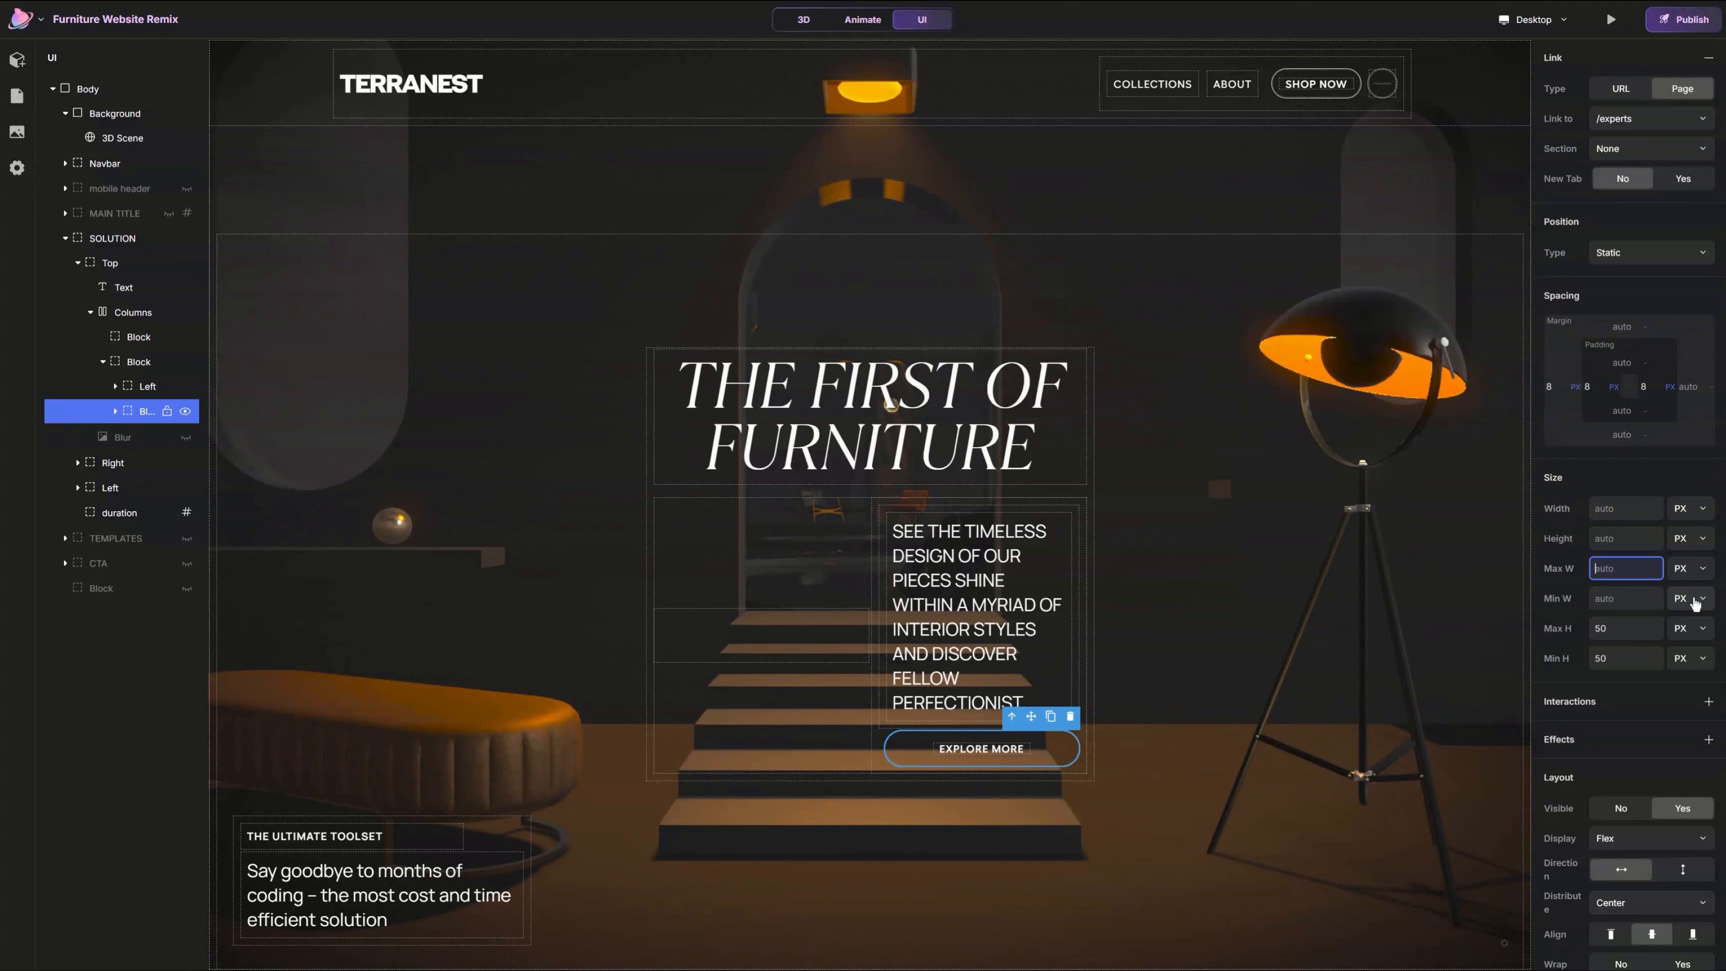
key(BackSpace)
text(50)
key(Return)
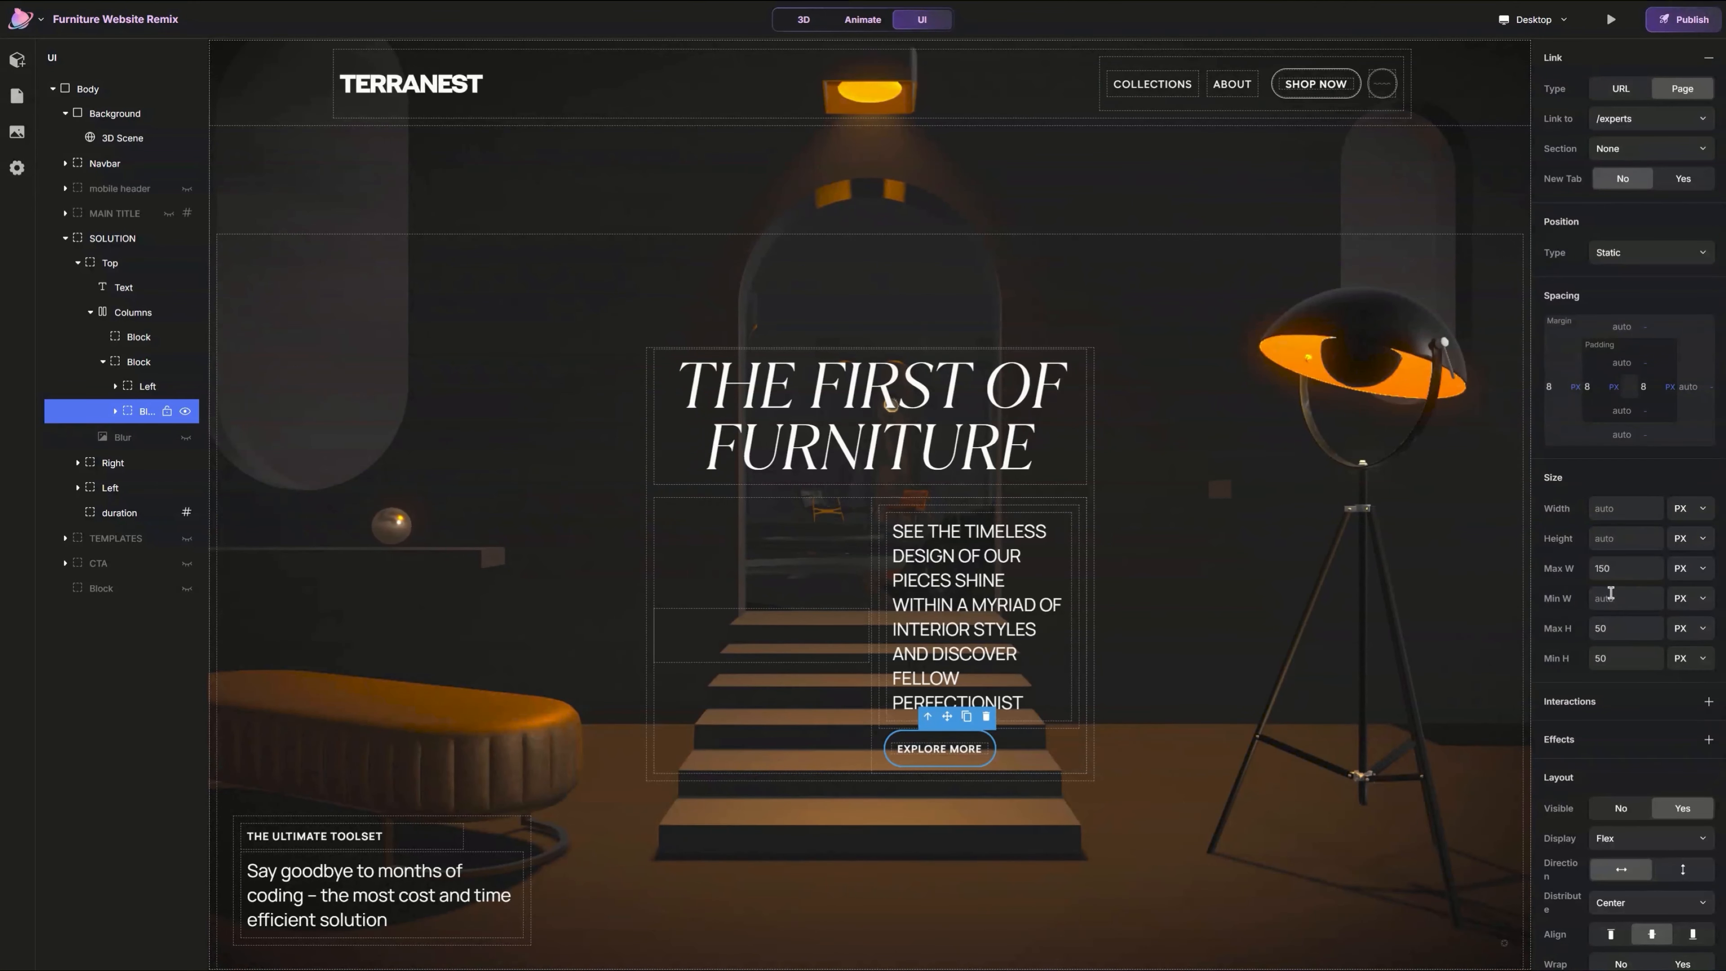
Step: Reduce the EXPLORE MORE button's minimum height to 45 px and its maximum height to 40 px
click(1624, 628)
text(45)
click(1613, 658)
text(45)
click(1628, 630)
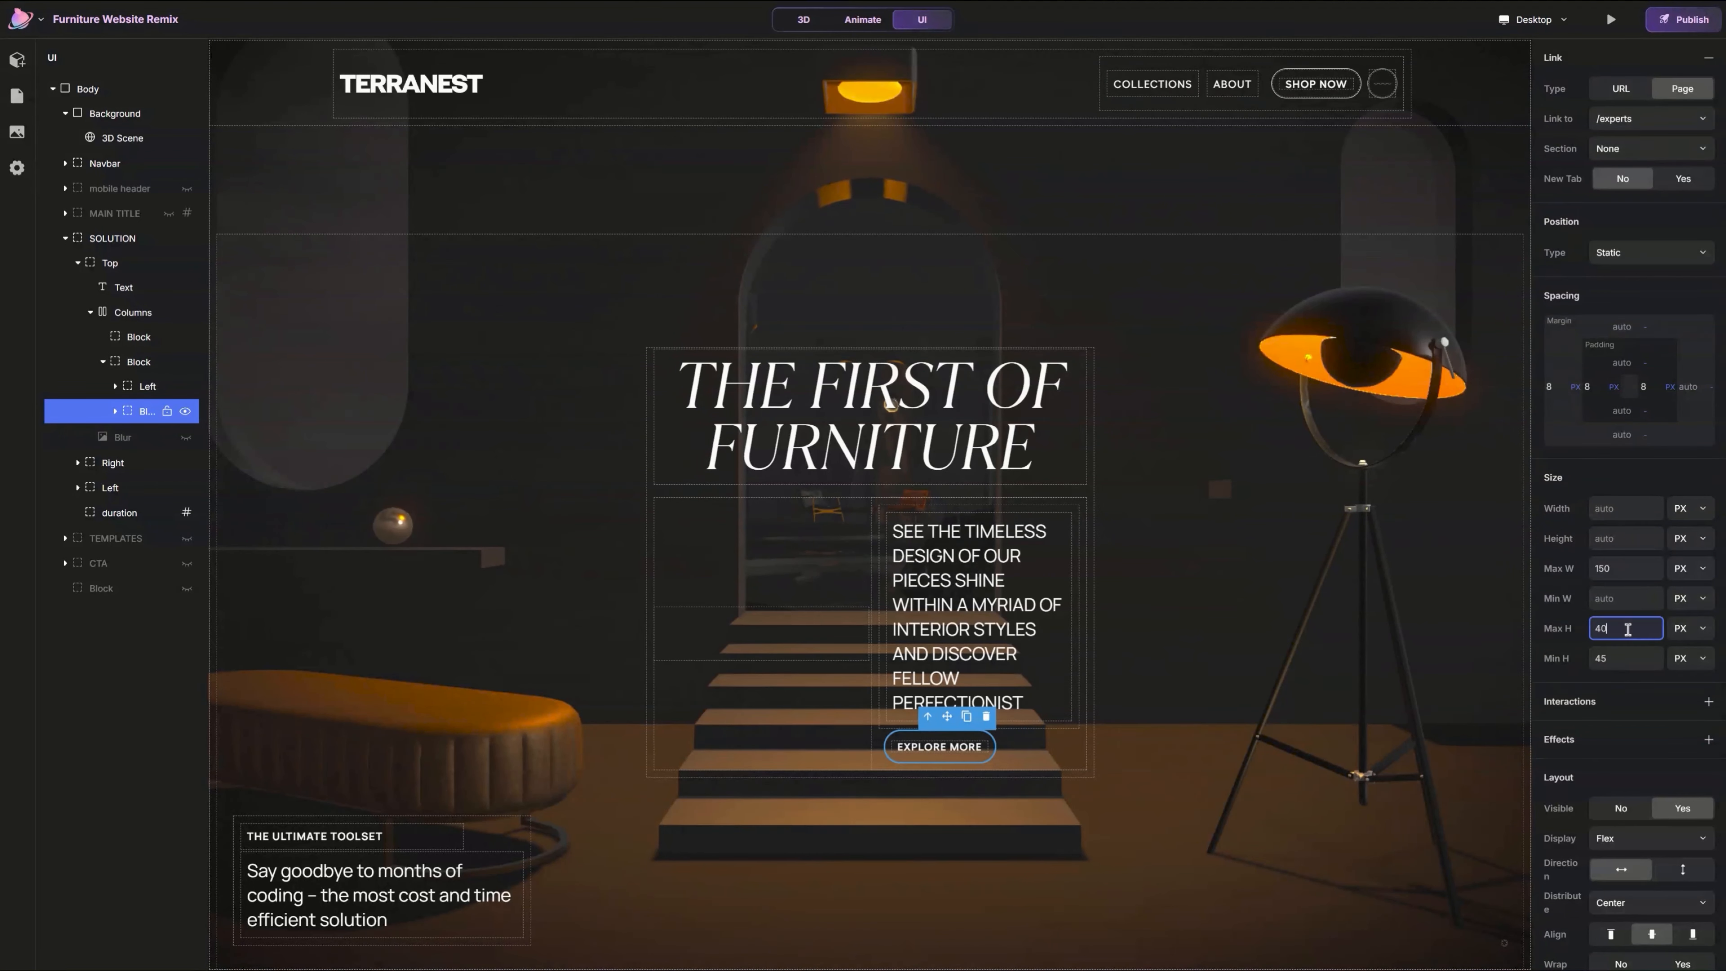
click(1618, 656)
Step: Set the font of the SOLUTION section's heading to the custom font hellix-regular
click(956, 592)
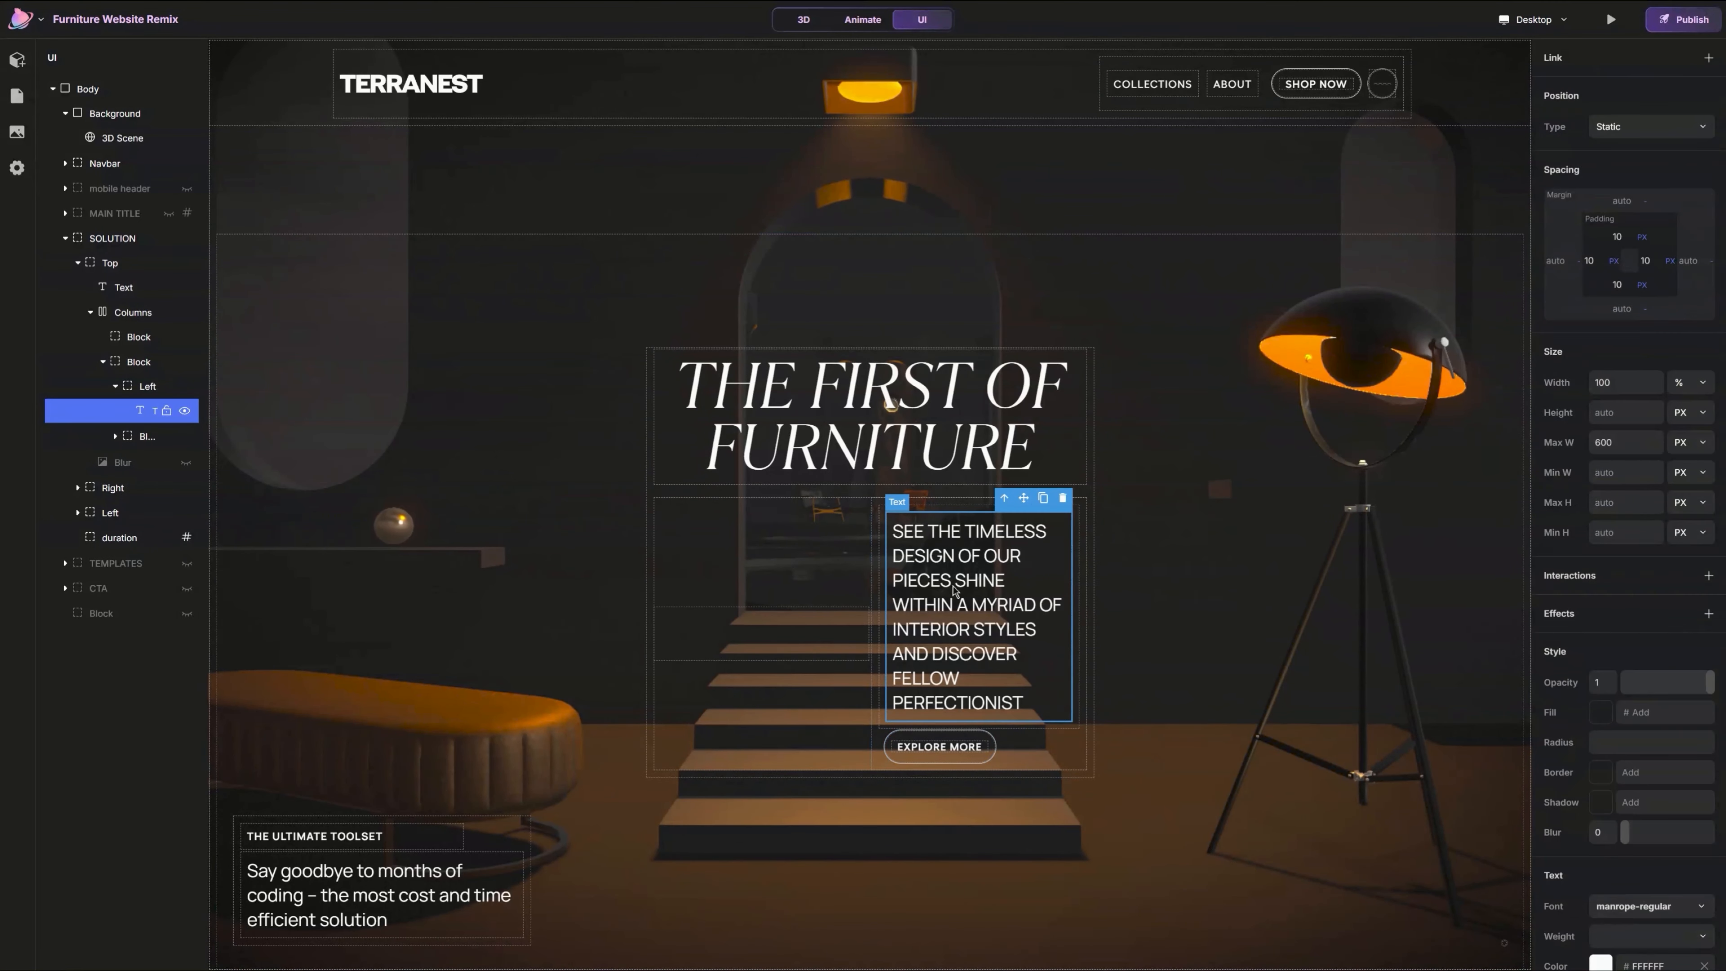
click(870, 416)
scroll(1628, 612, down, 3)
click(1650, 762)
click(1353, 749)
Step: Replace the word "FIRST" in the heading with "ART" so it reads "THE ART OF FURNITURE"
double_click(961, 393)
drag(962, 391, 804, 389)
text(ART)
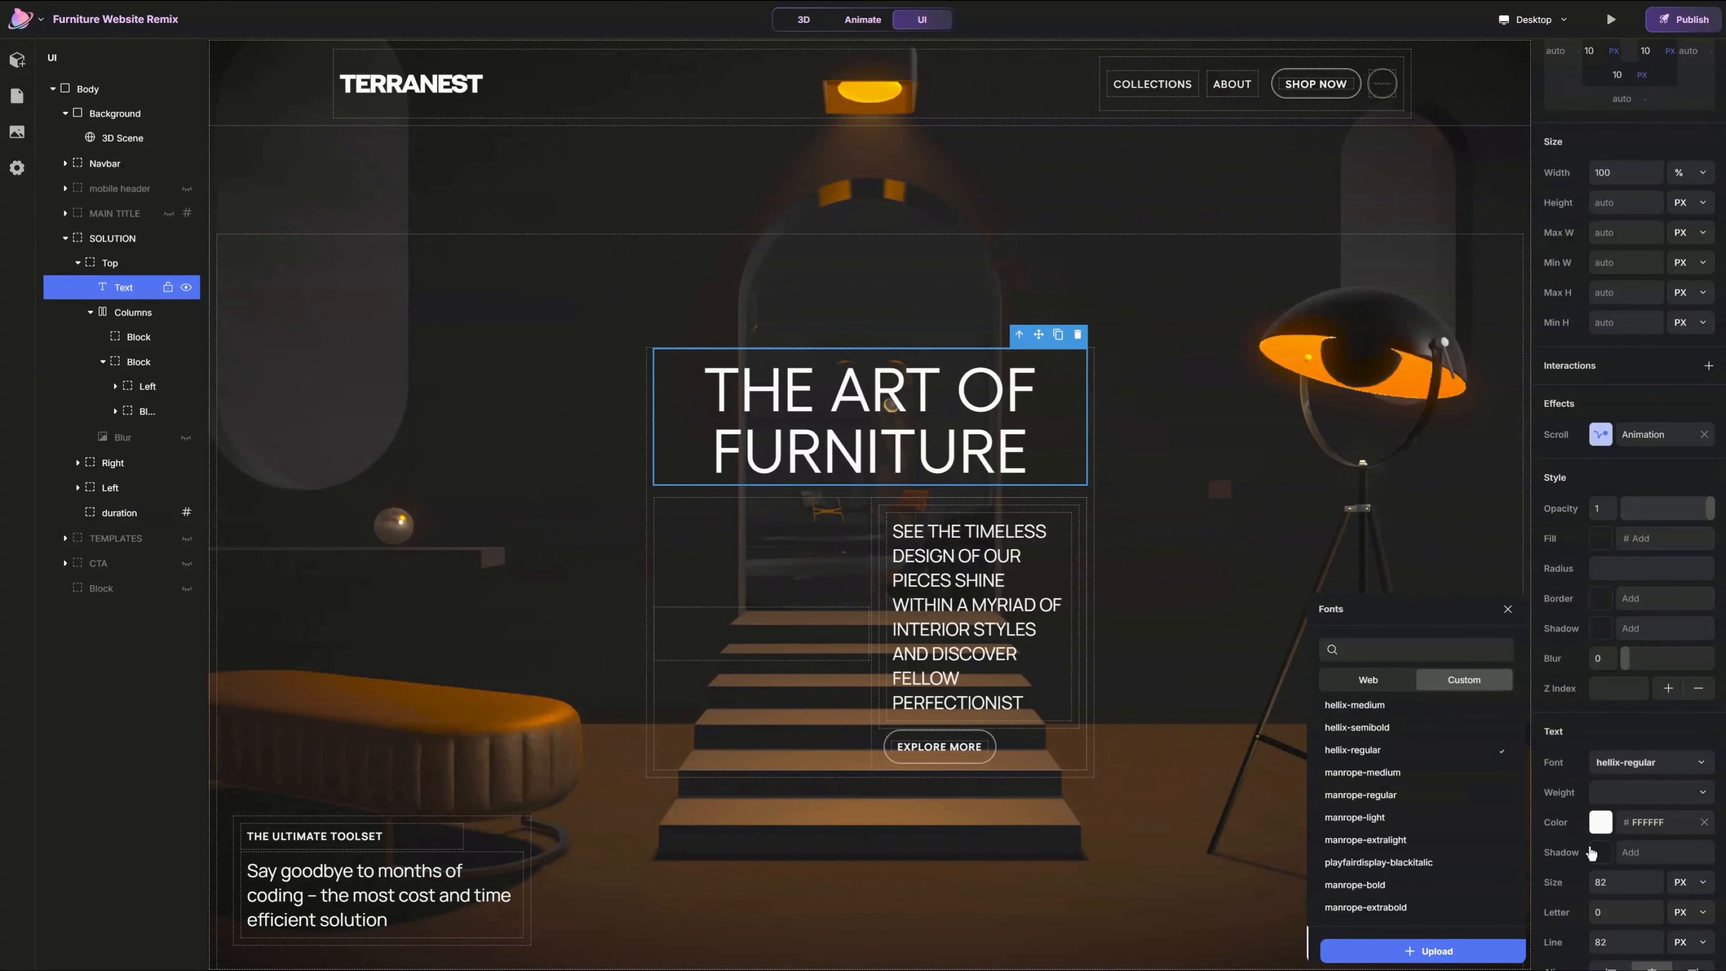
Step: Set the "THE ART OF FURNITURE" heading's text size to 64 px and its line height to 60 px
scroll(1592, 854, down, 1)
click(1622, 813)
text(64)
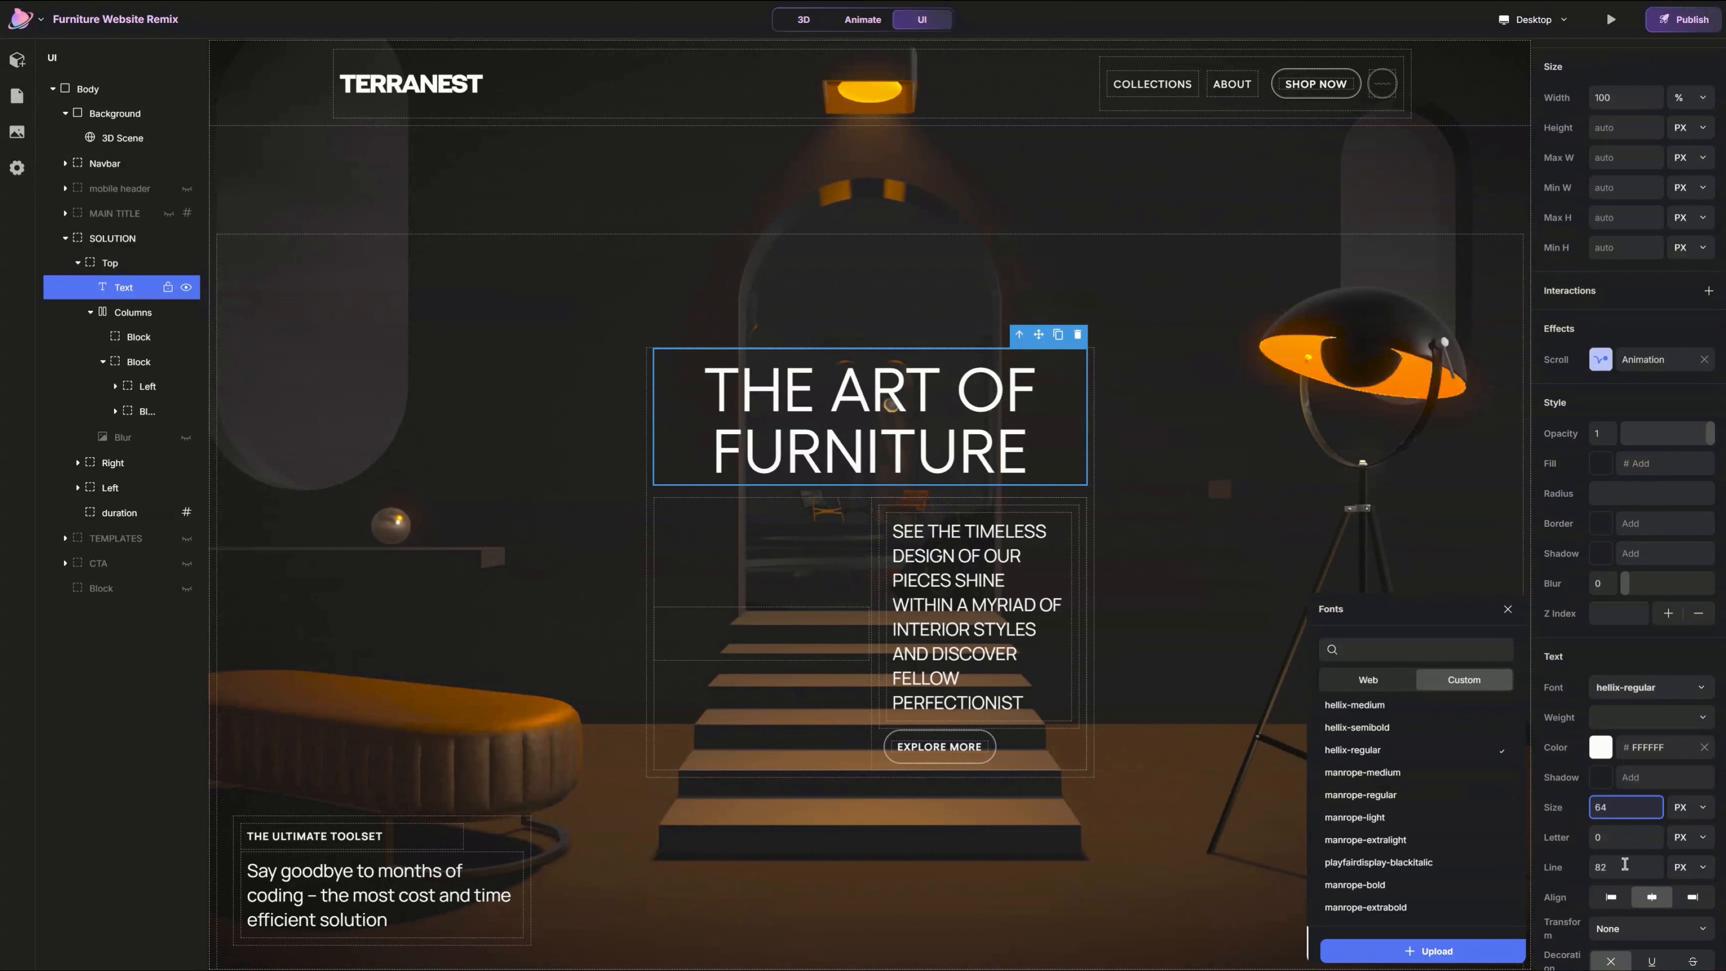
click(1622, 865)
text(6)
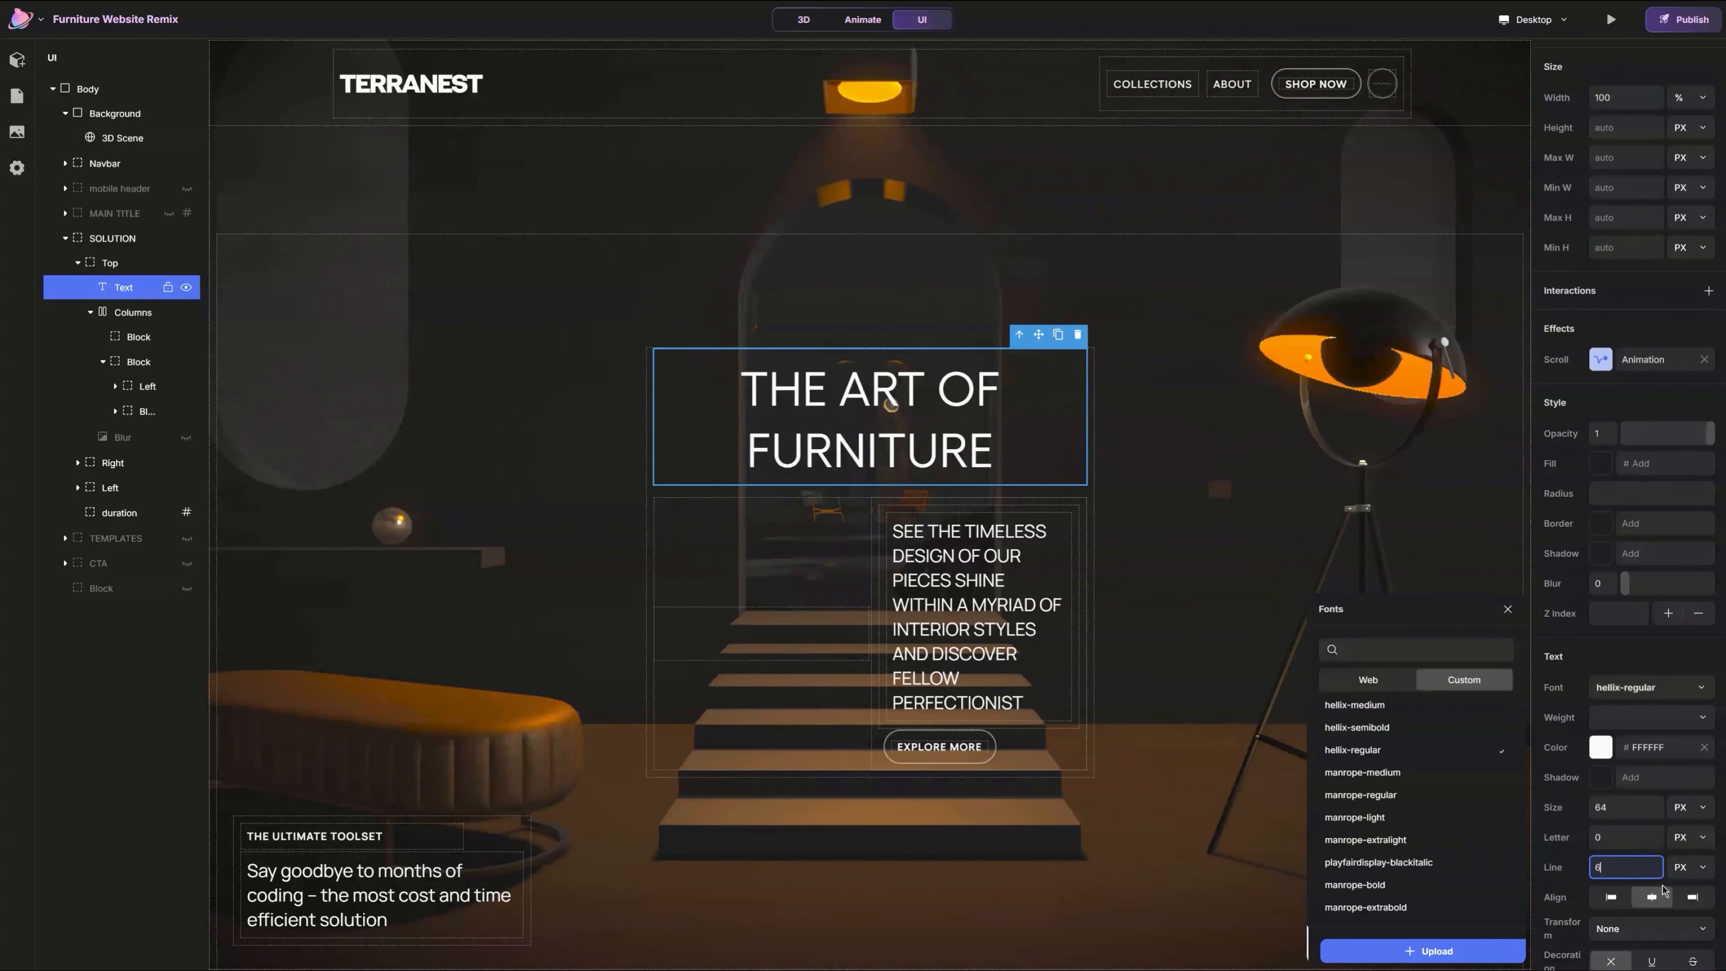
text(0)
key(Return)
Step: Left-align the "THE ART OF FURNITURE" heading and insert a line break before "OF FURNITURE"
scroll(1618, 857, down, 1)
click(1615, 844)
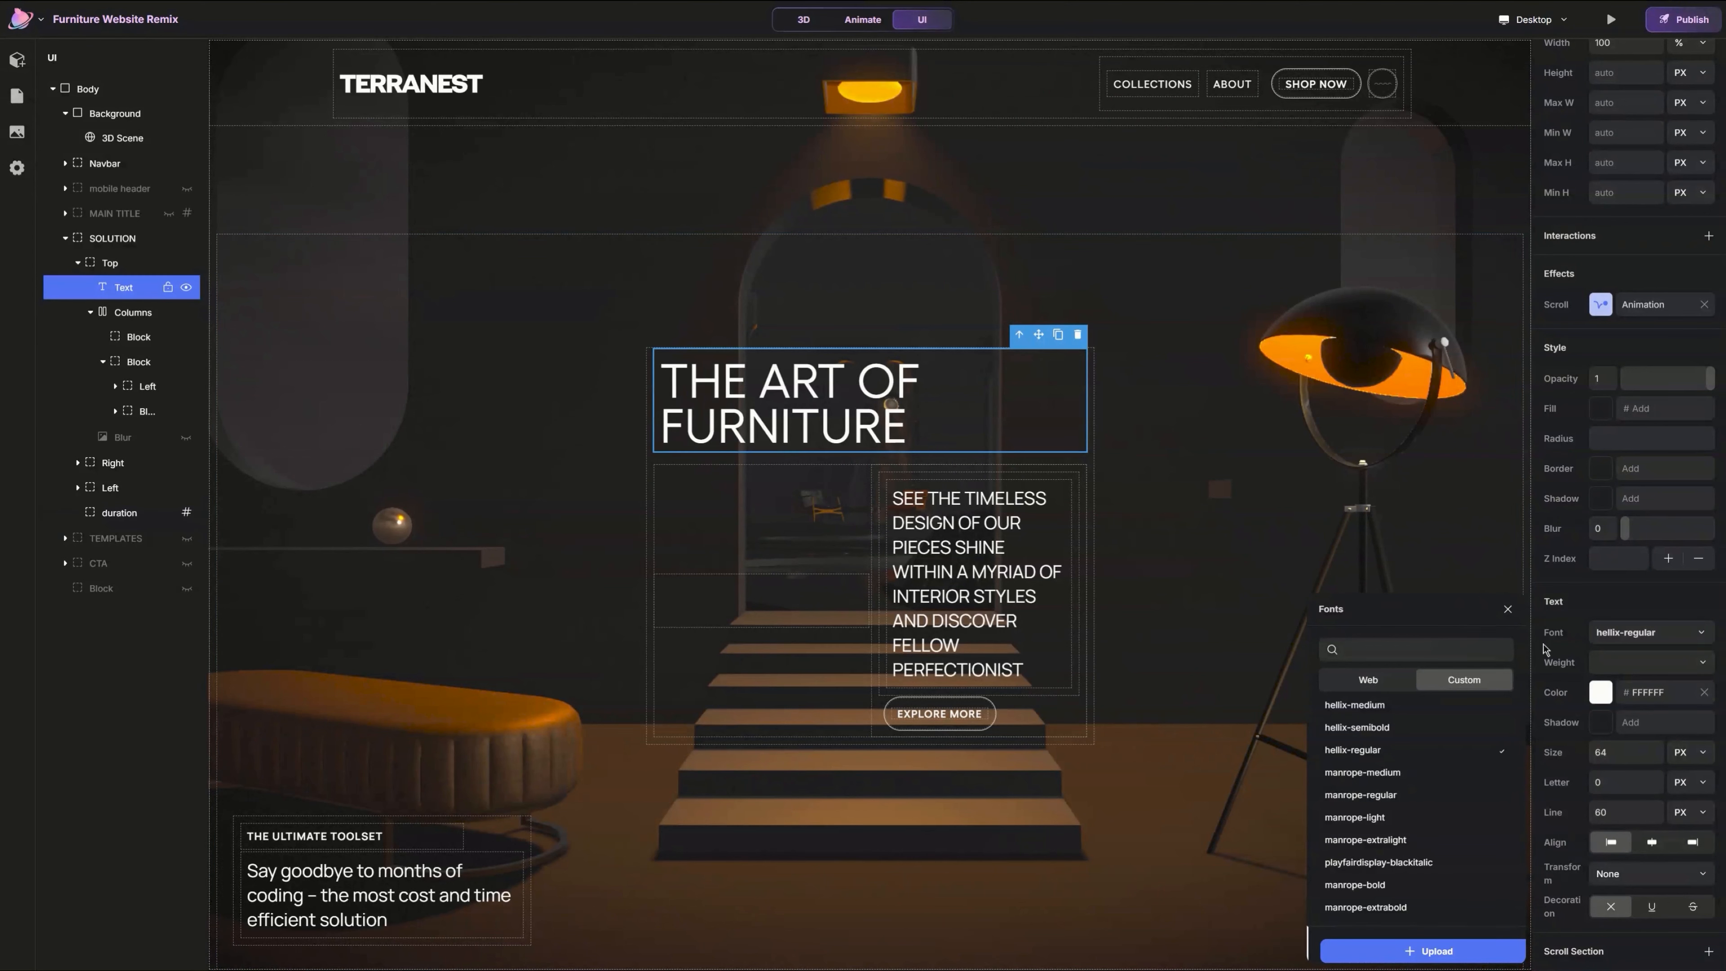
click(1507, 609)
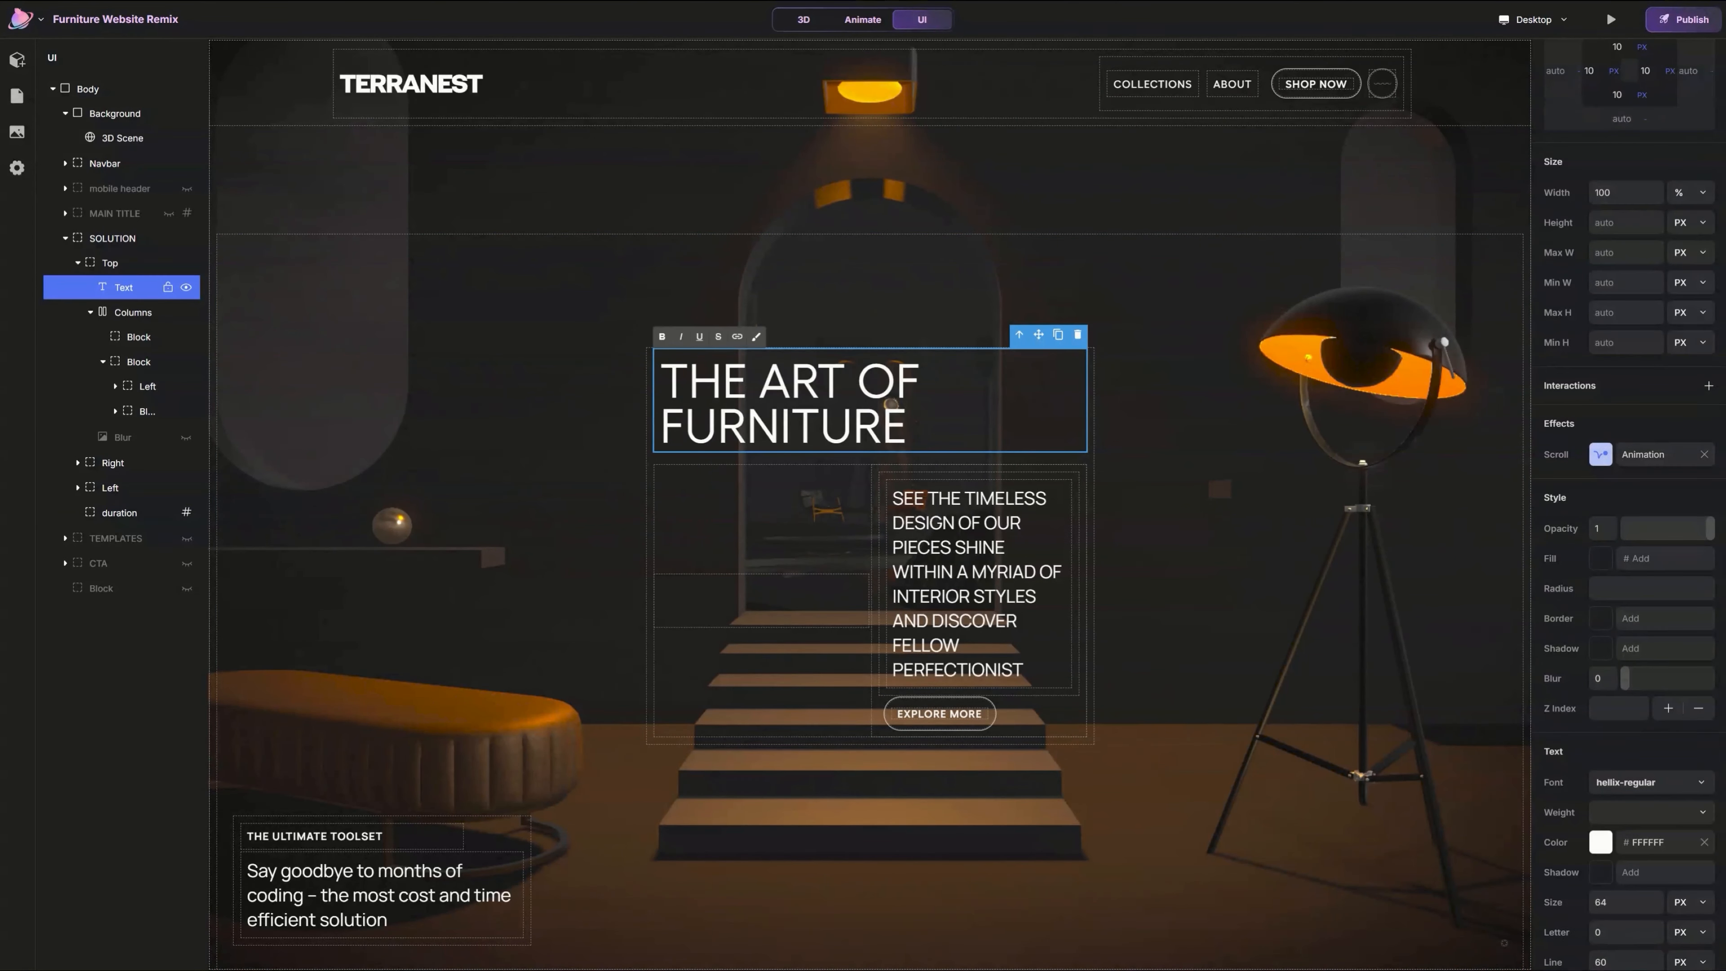
key(shift+Return)
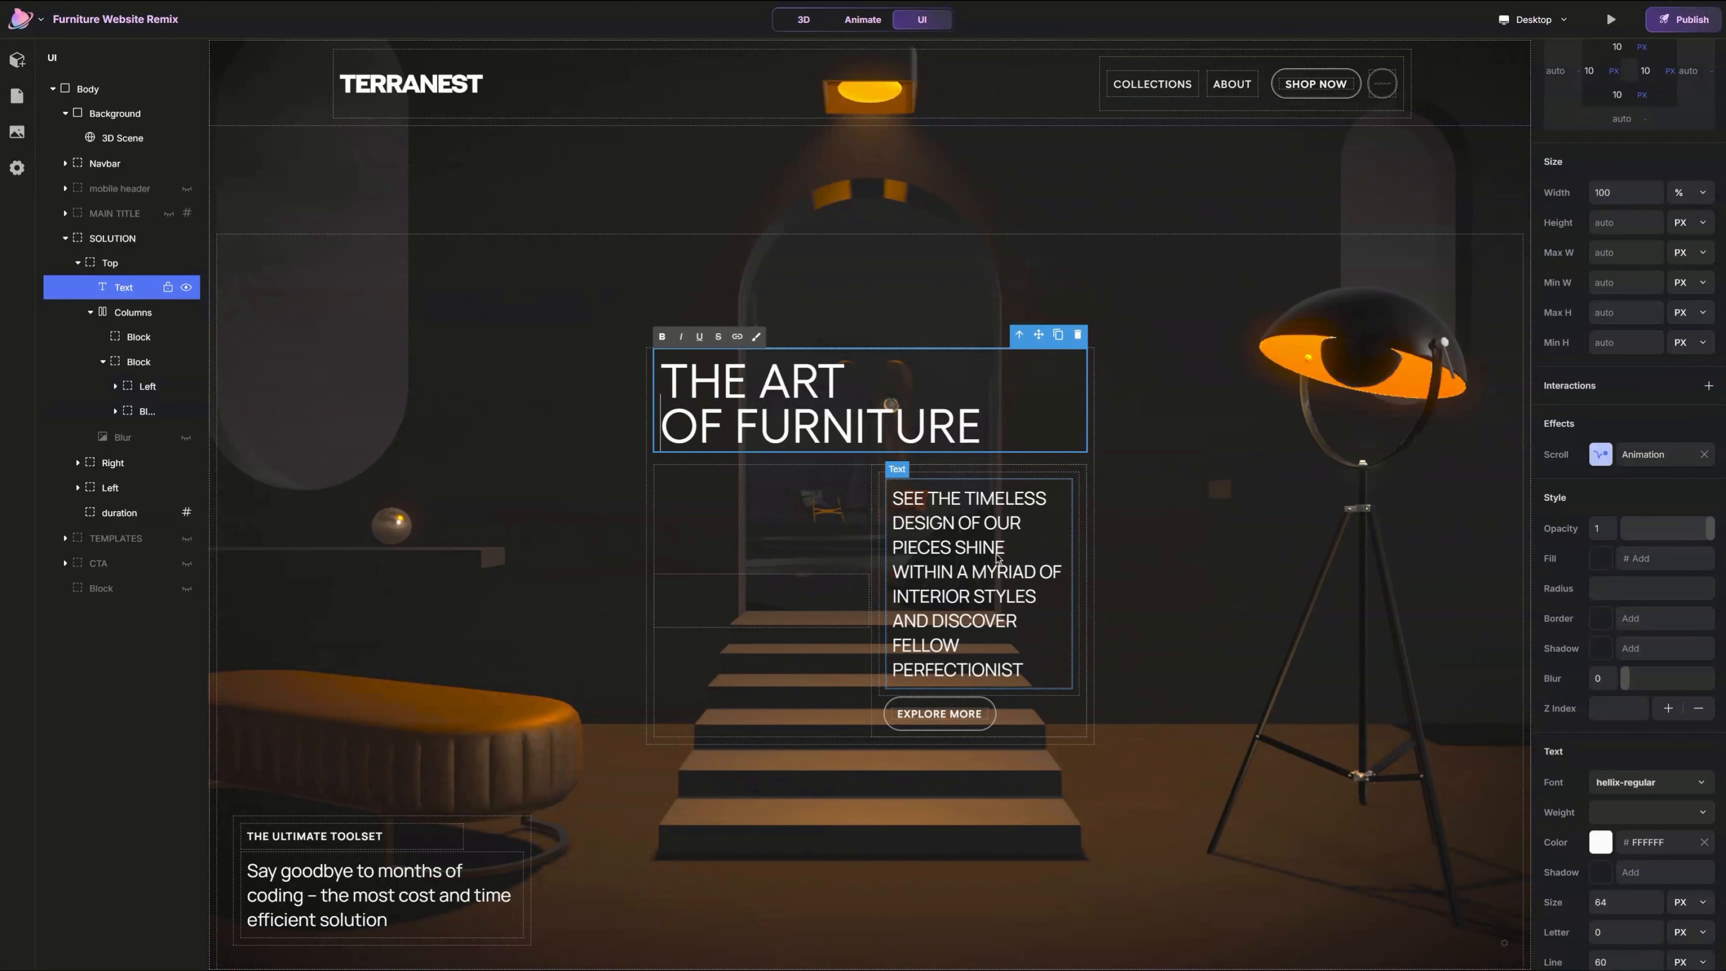
Step: Reduce the padding around the column paragraph and set the paragraph's font to hellix-regular
click(899, 476)
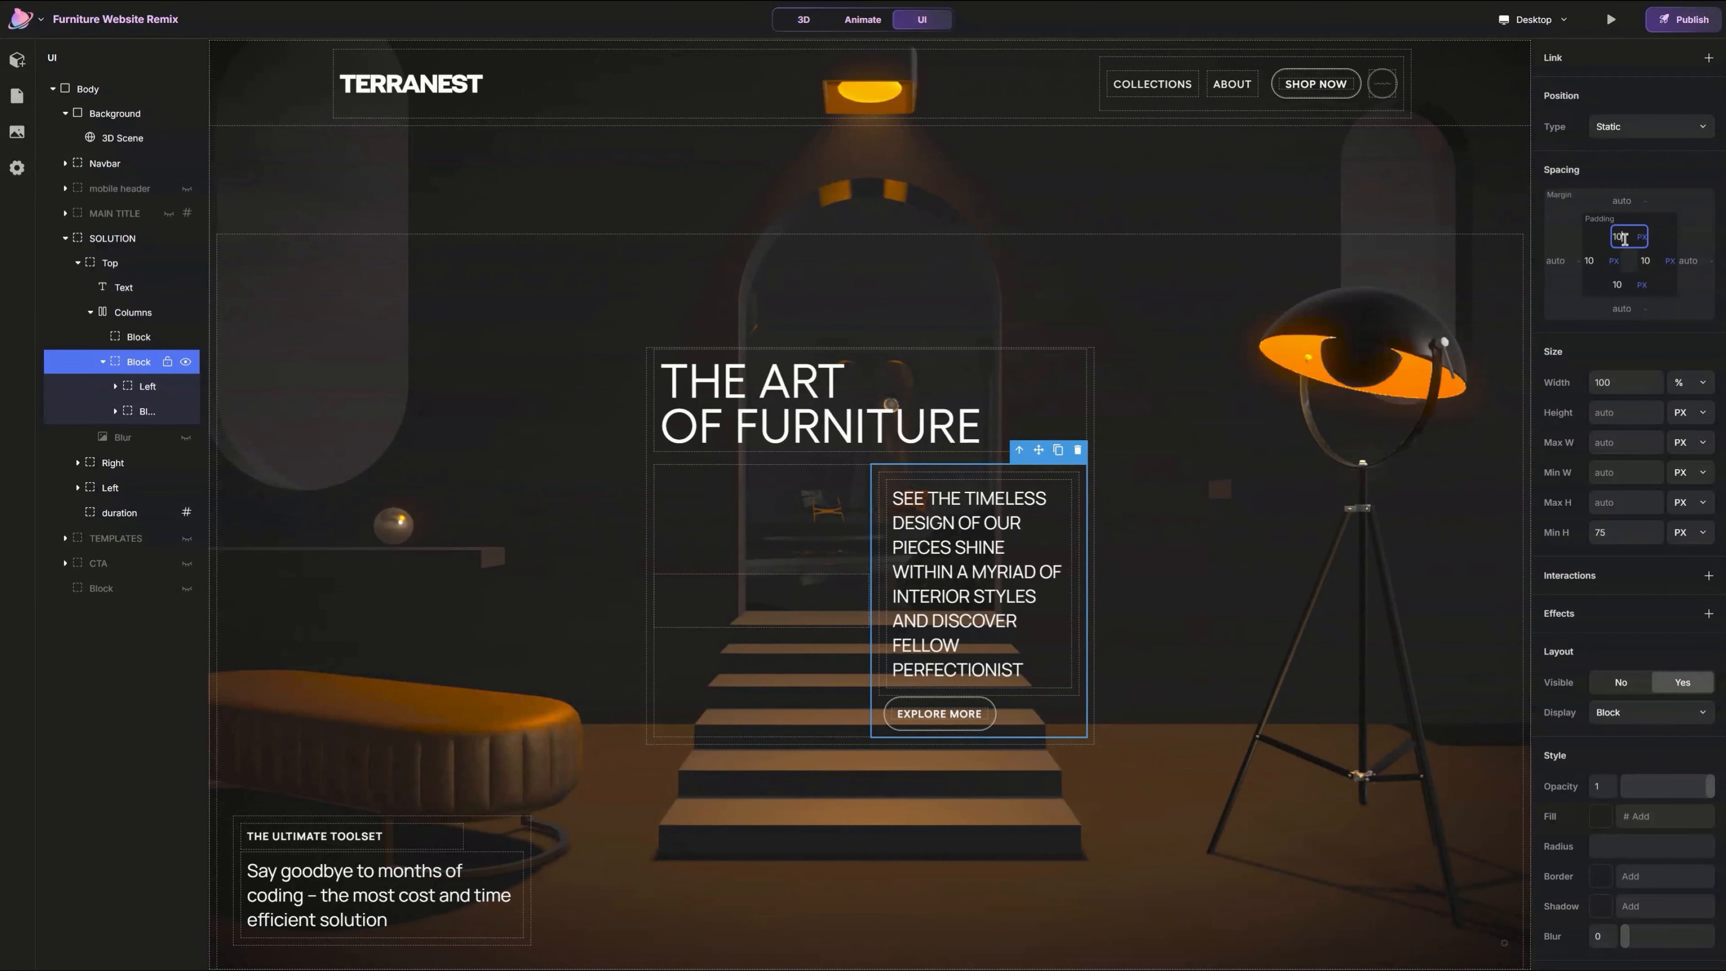
click(1648, 681)
click(1465, 680)
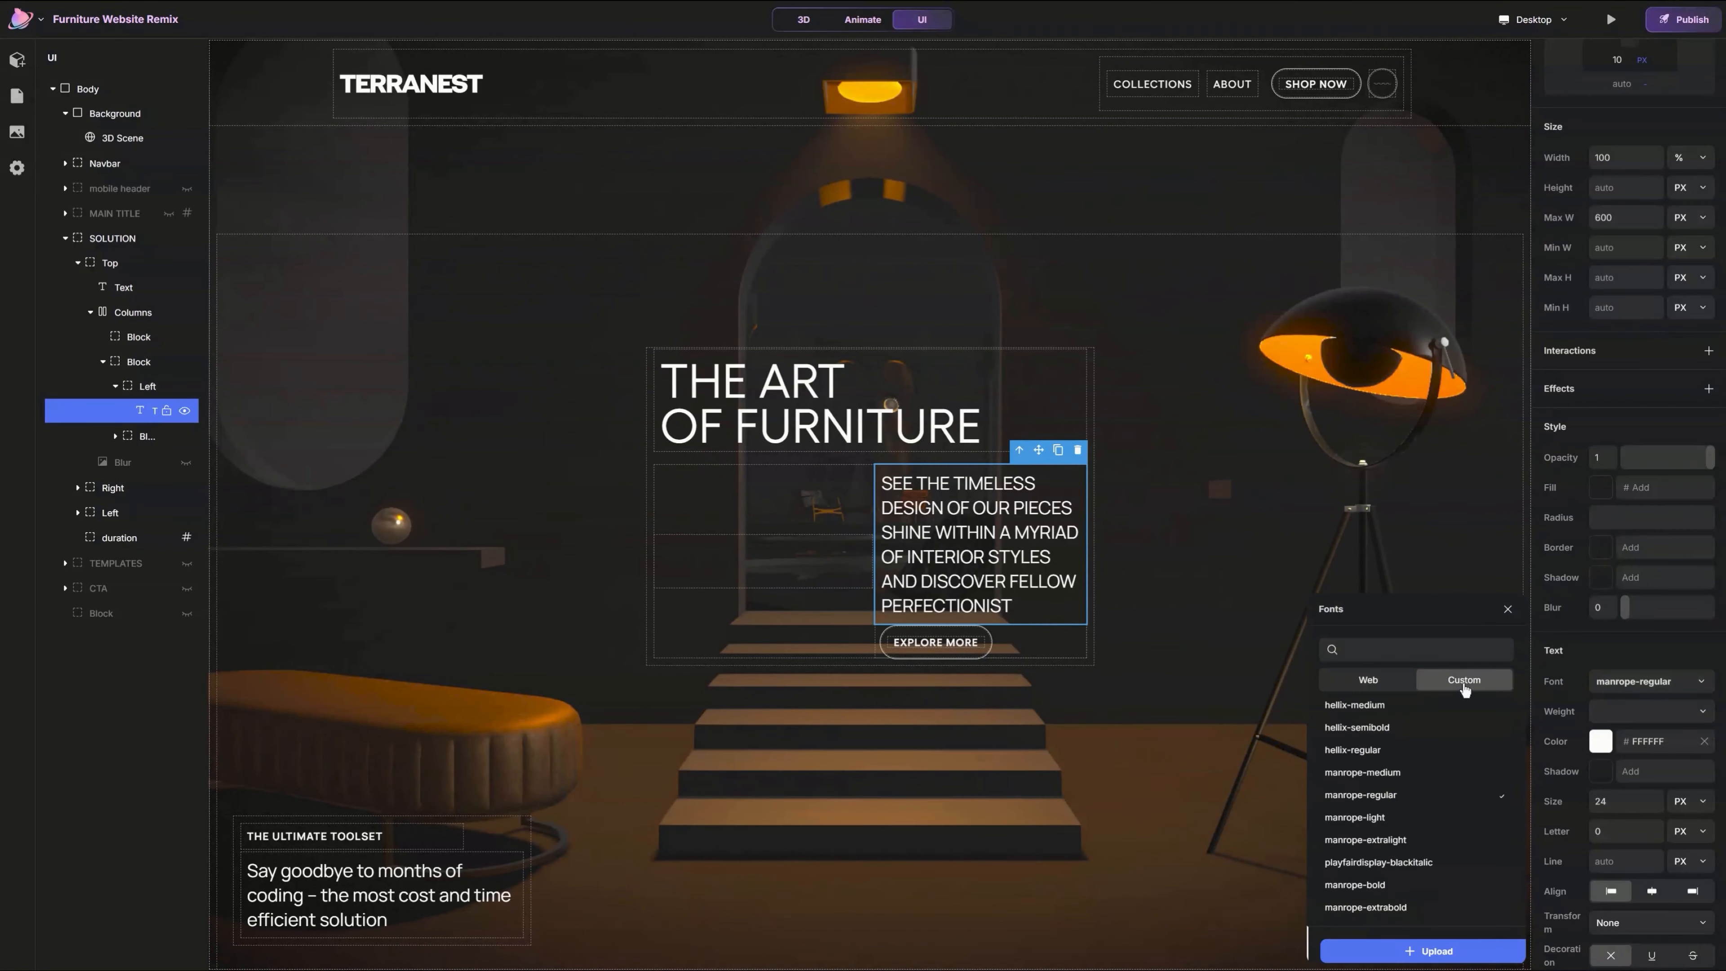
click(1422, 750)
click(1508, 608)
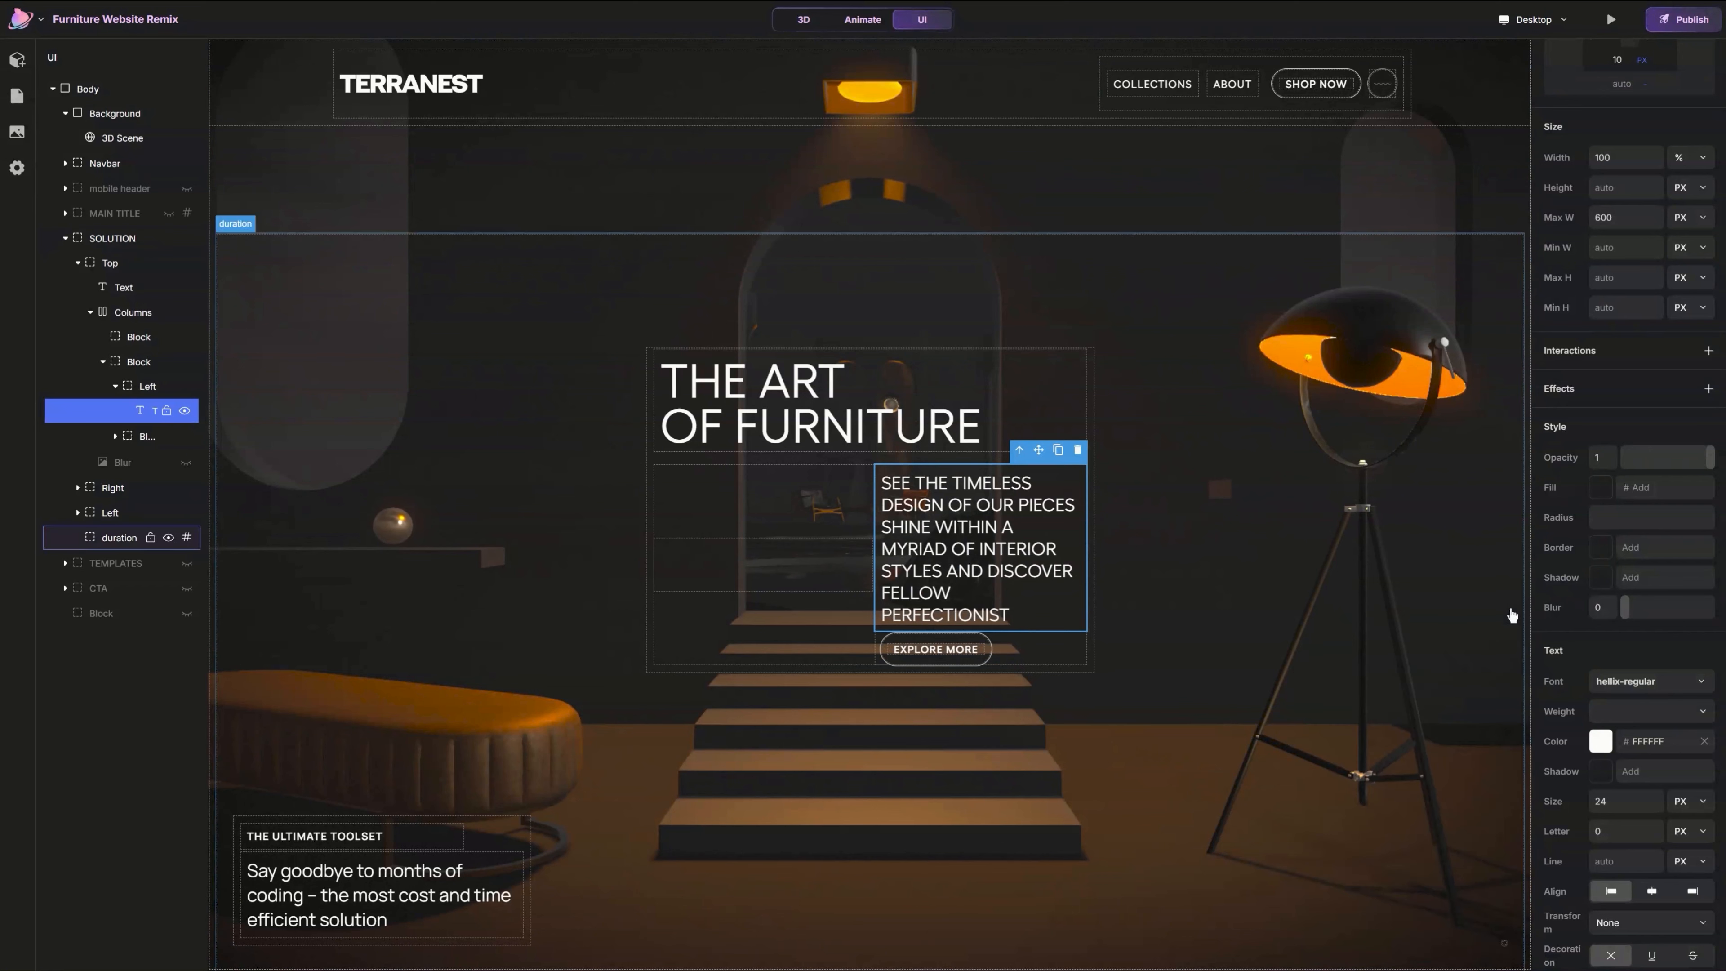
Step: Set the column paragraph's text size and line height both to 14 px
click(1620, 810)
text(14)
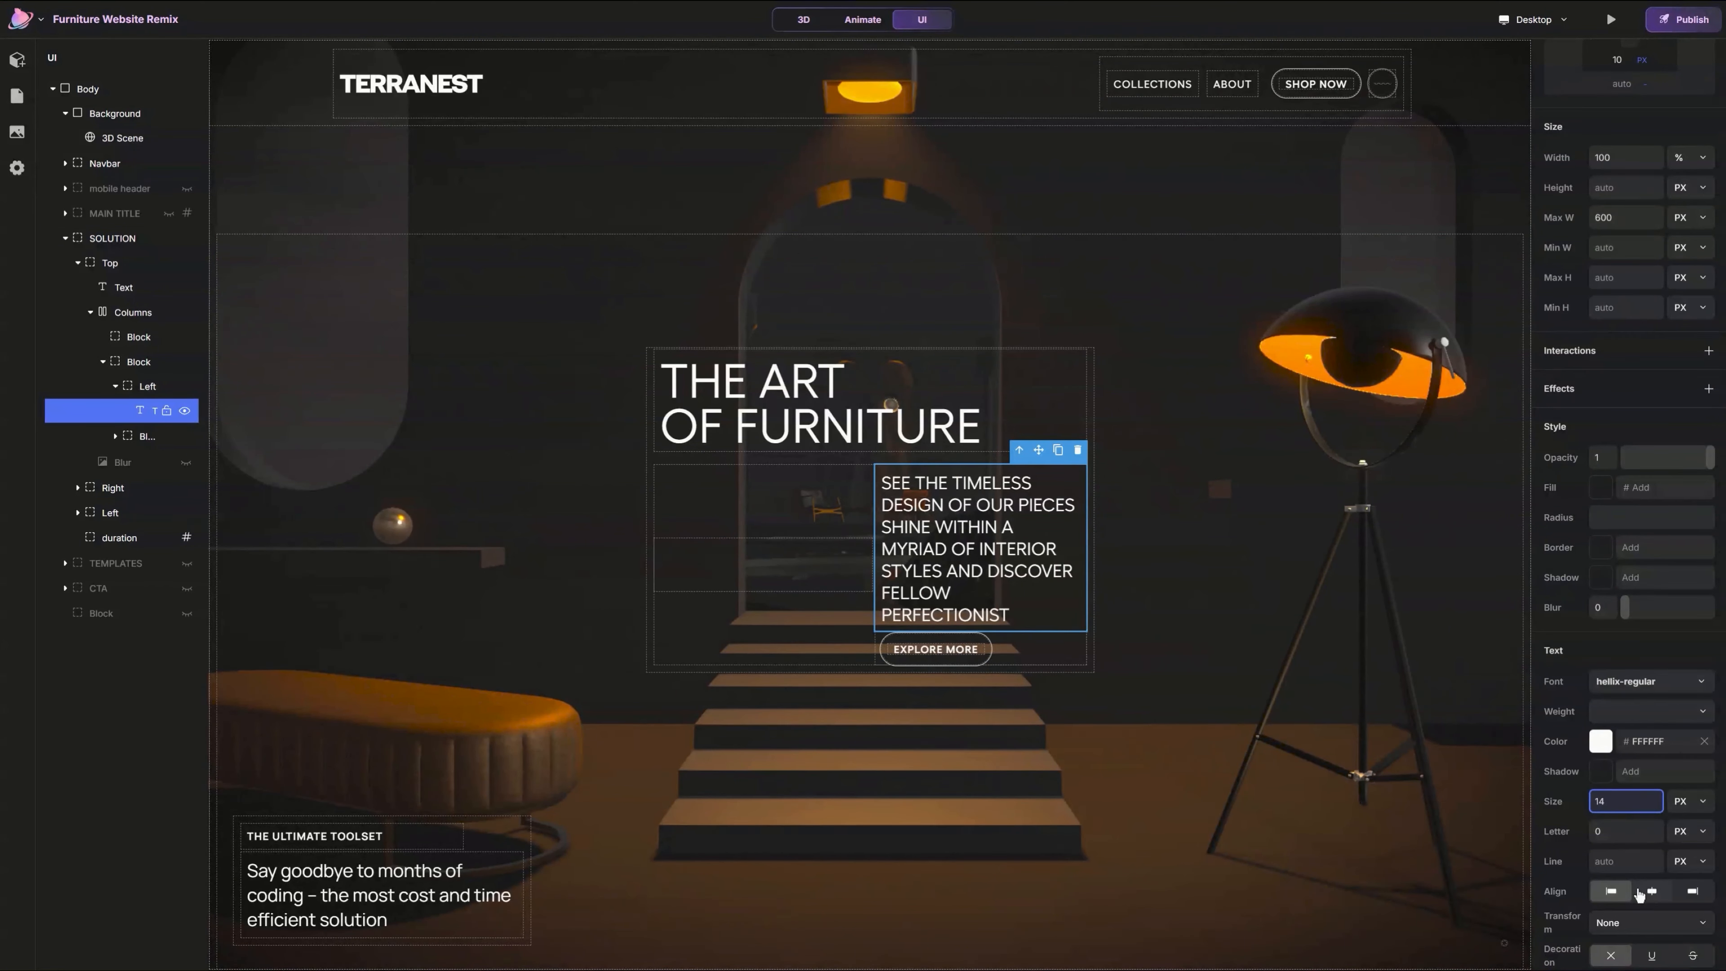
click(1634, 864)
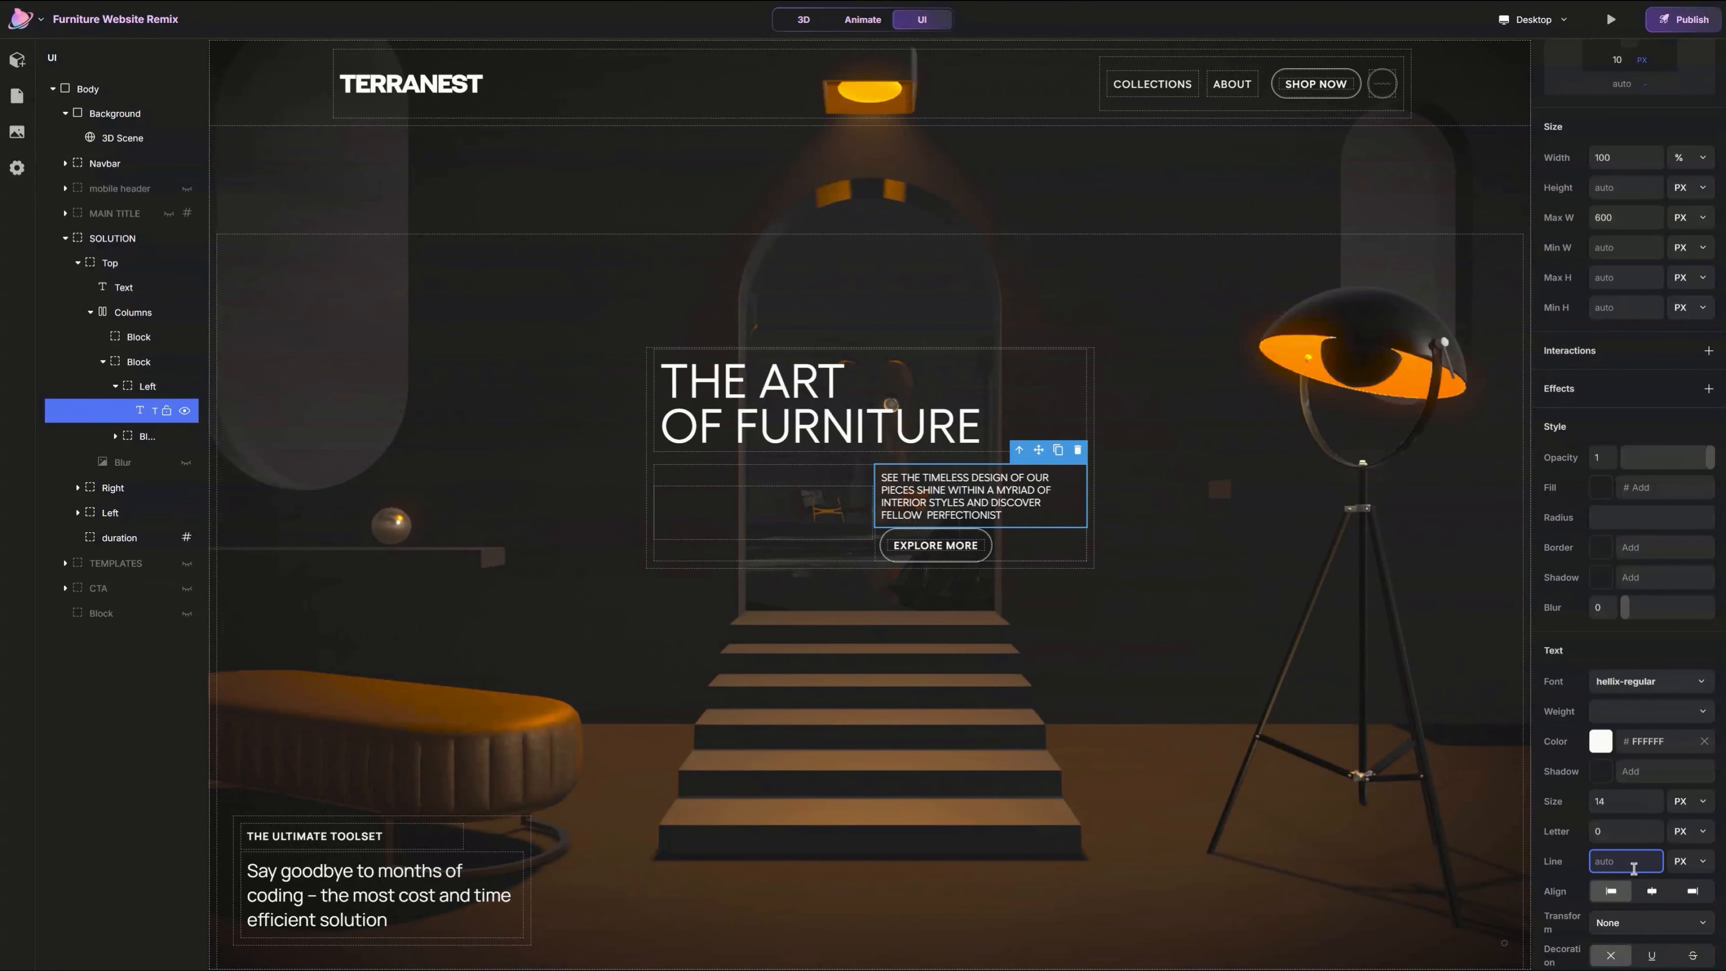
text(14)
key(Return)
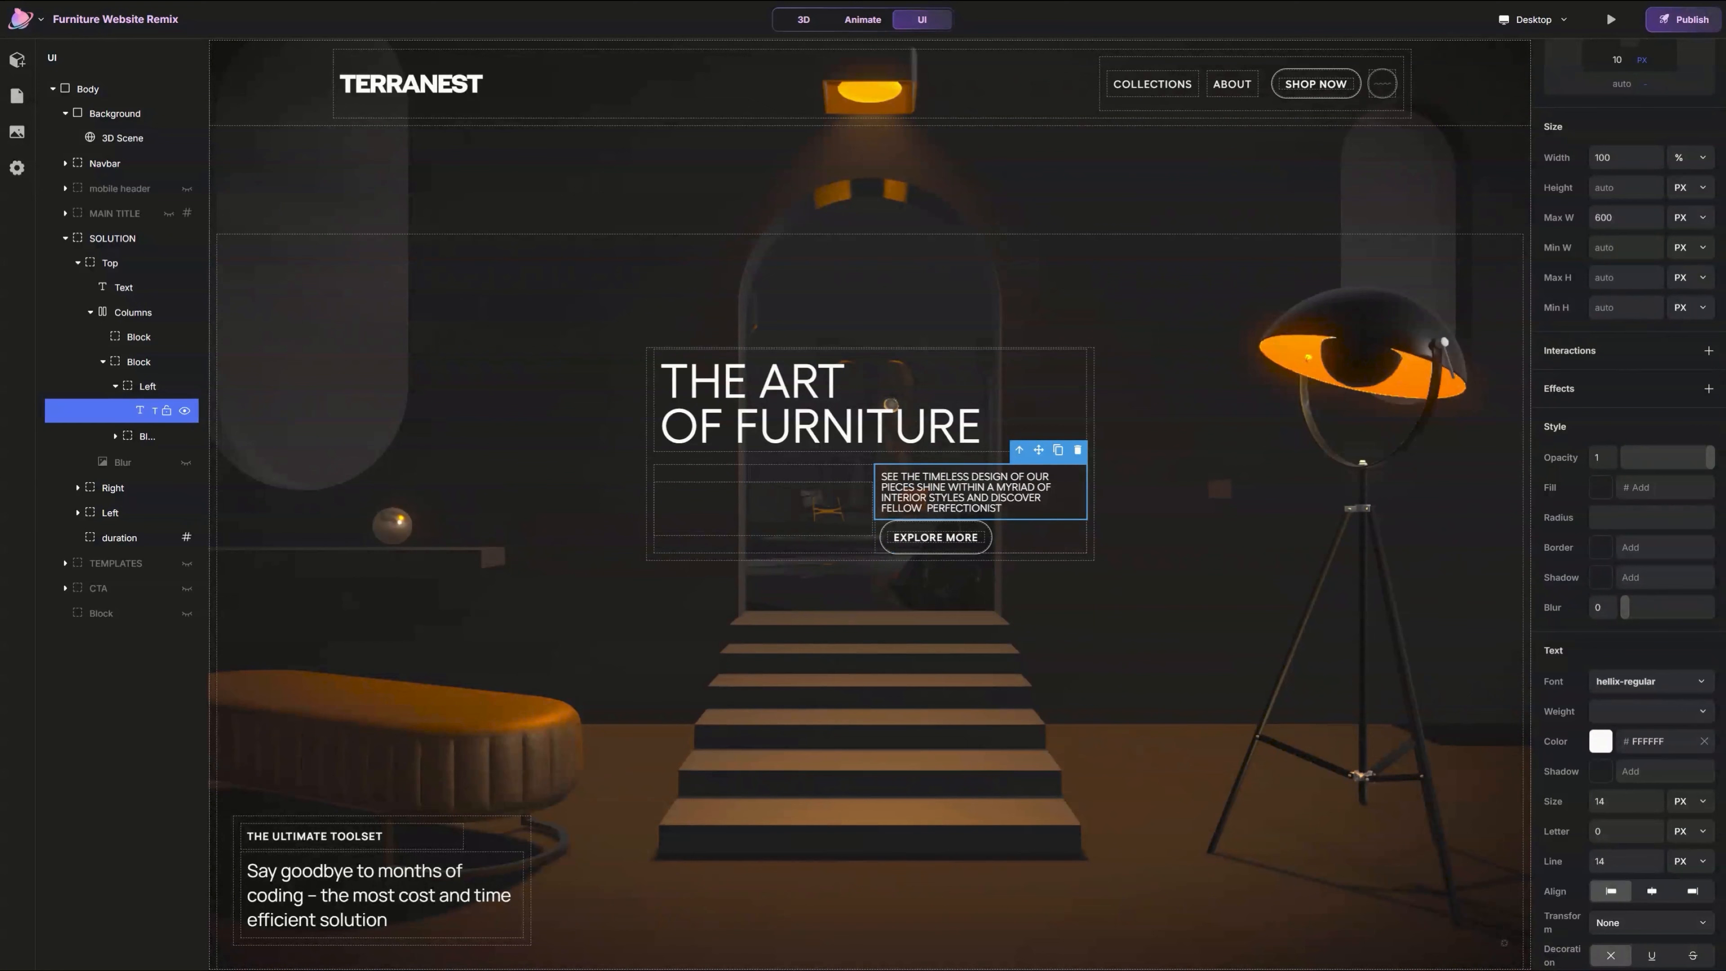
Step: Set the column paragraph's letter spacing to 1 px and its text color to B4B4B4
click(1643, 830)
key(Return)
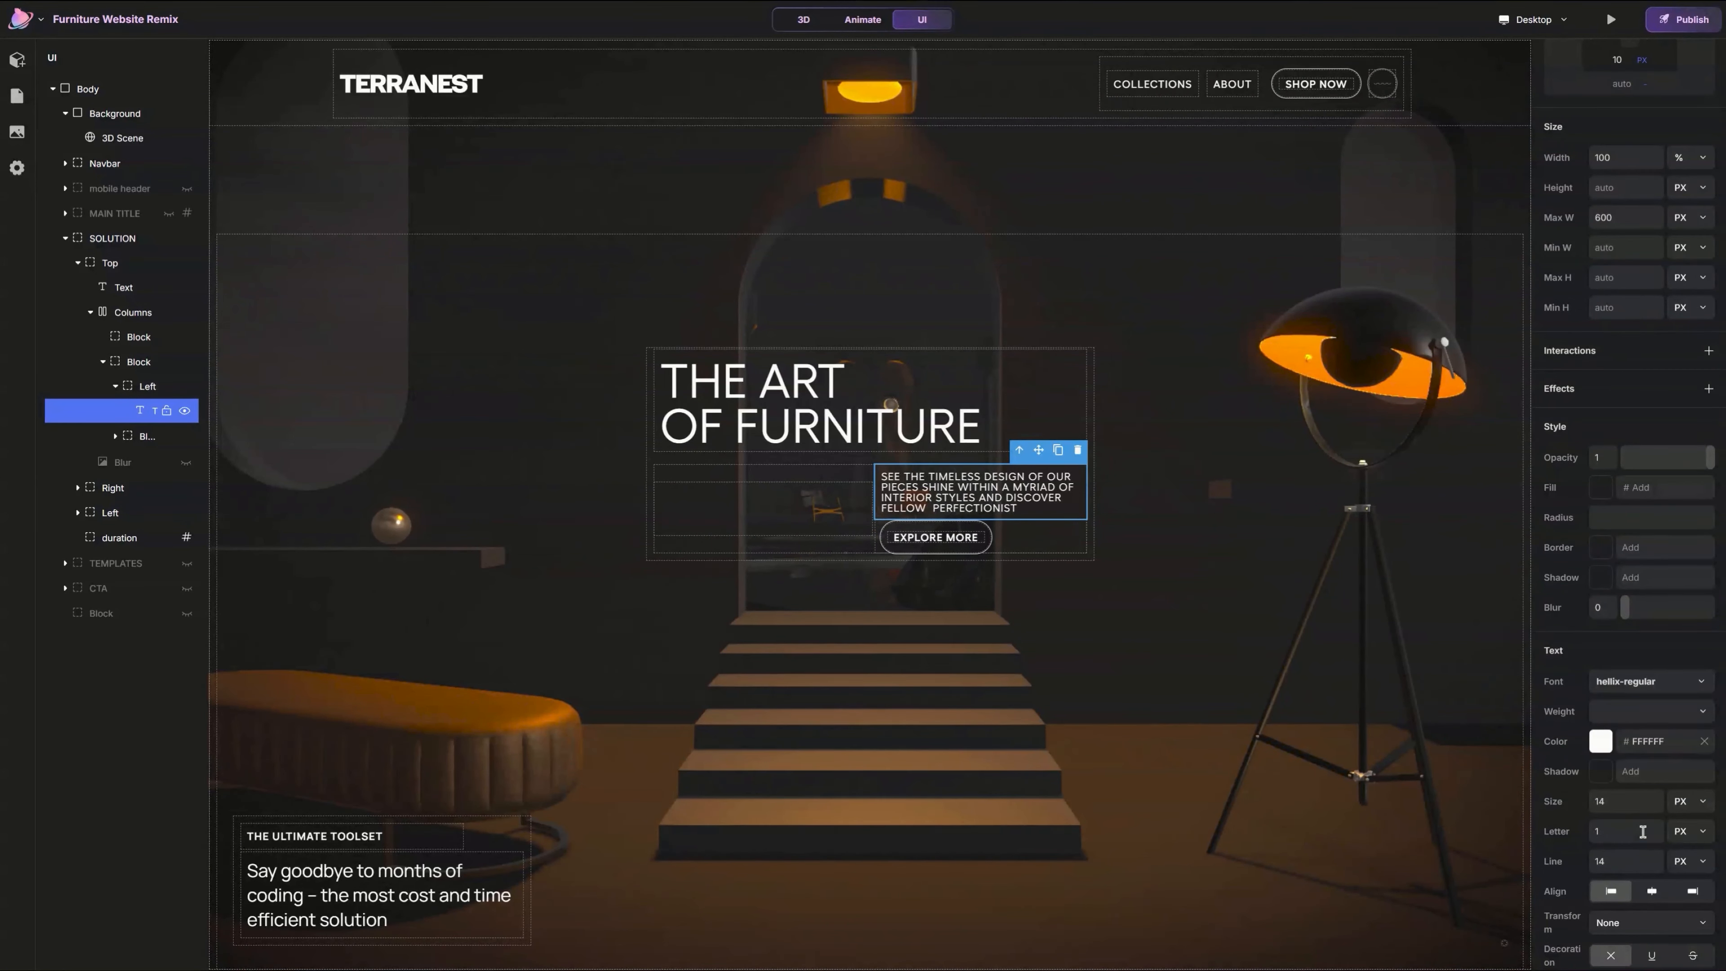
click(1658, 742)
text(B4B4B4)
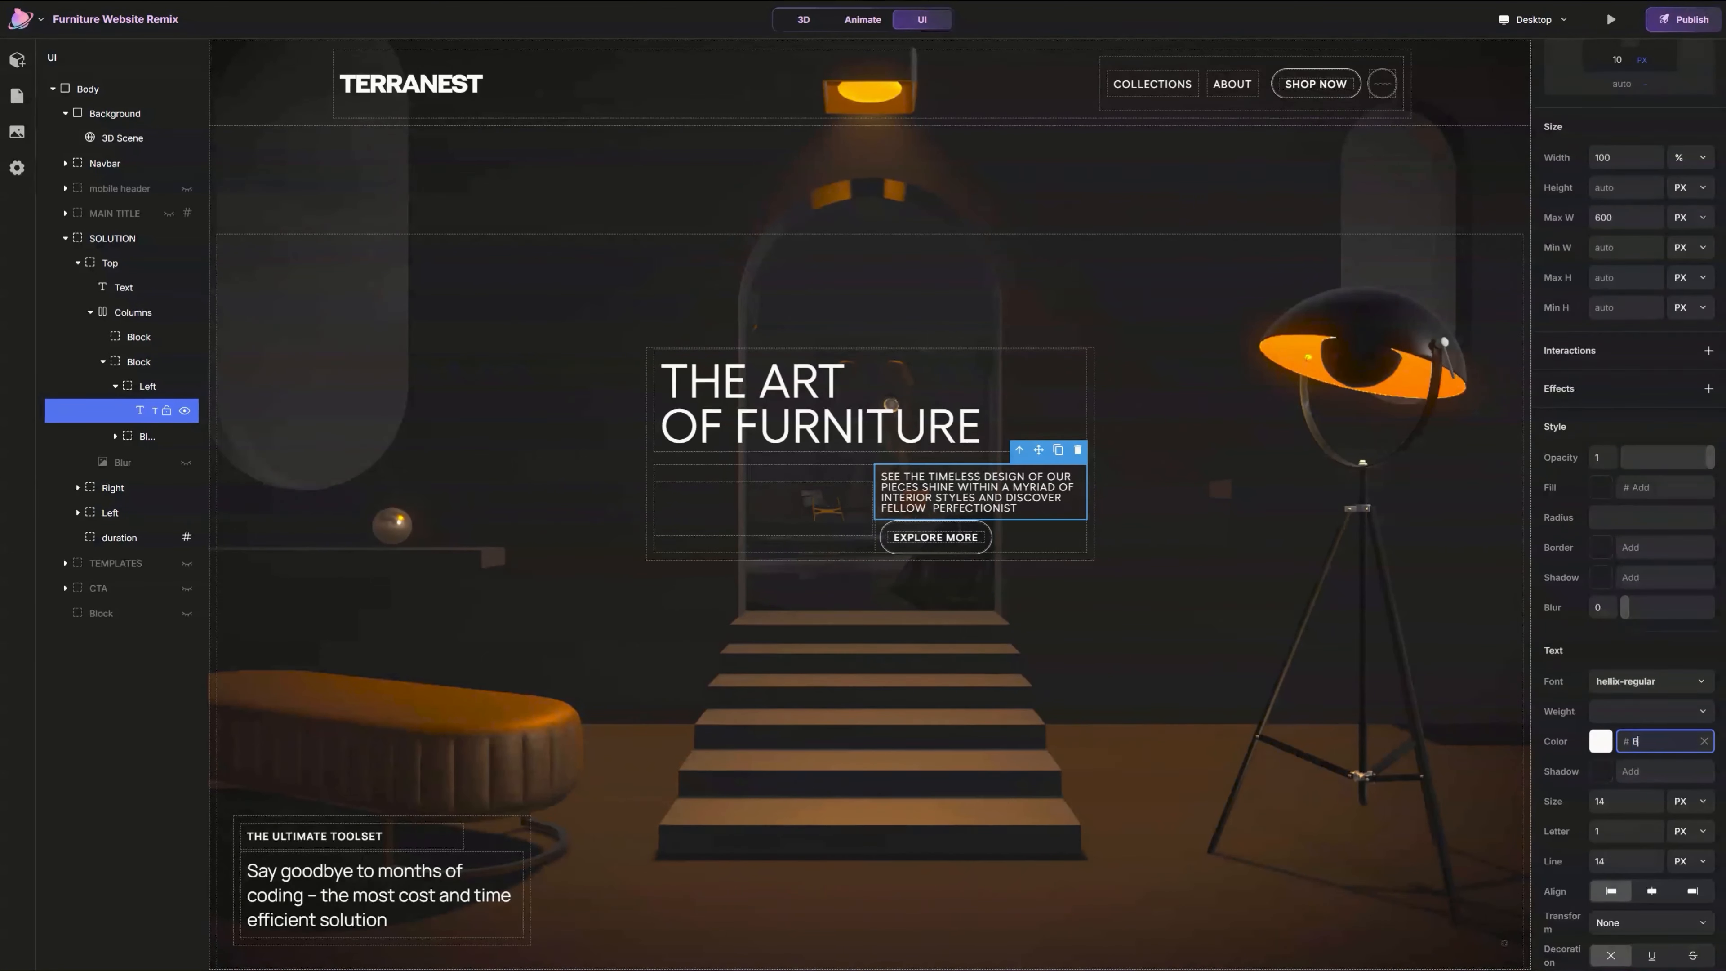
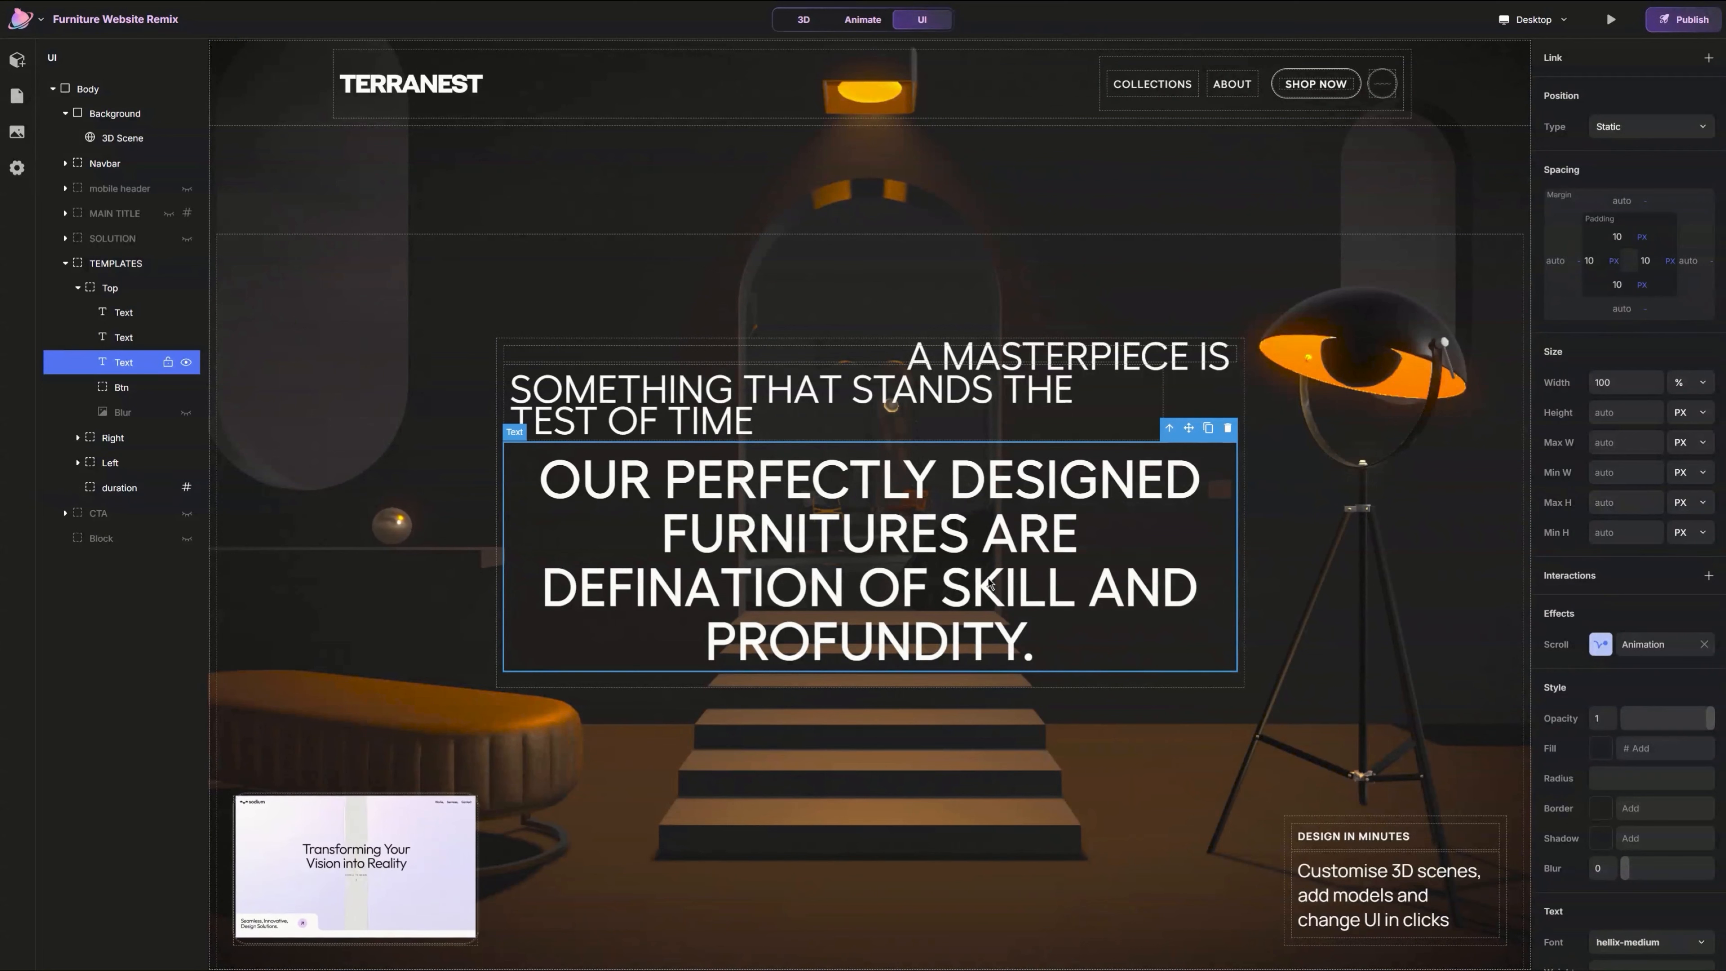
Step: Set the text color of the "OUR PERFECTLY DESIGNED FURNITURES" text in the TEMPLATES section to D9D9D9
scroll(1692, 682, down, 5)
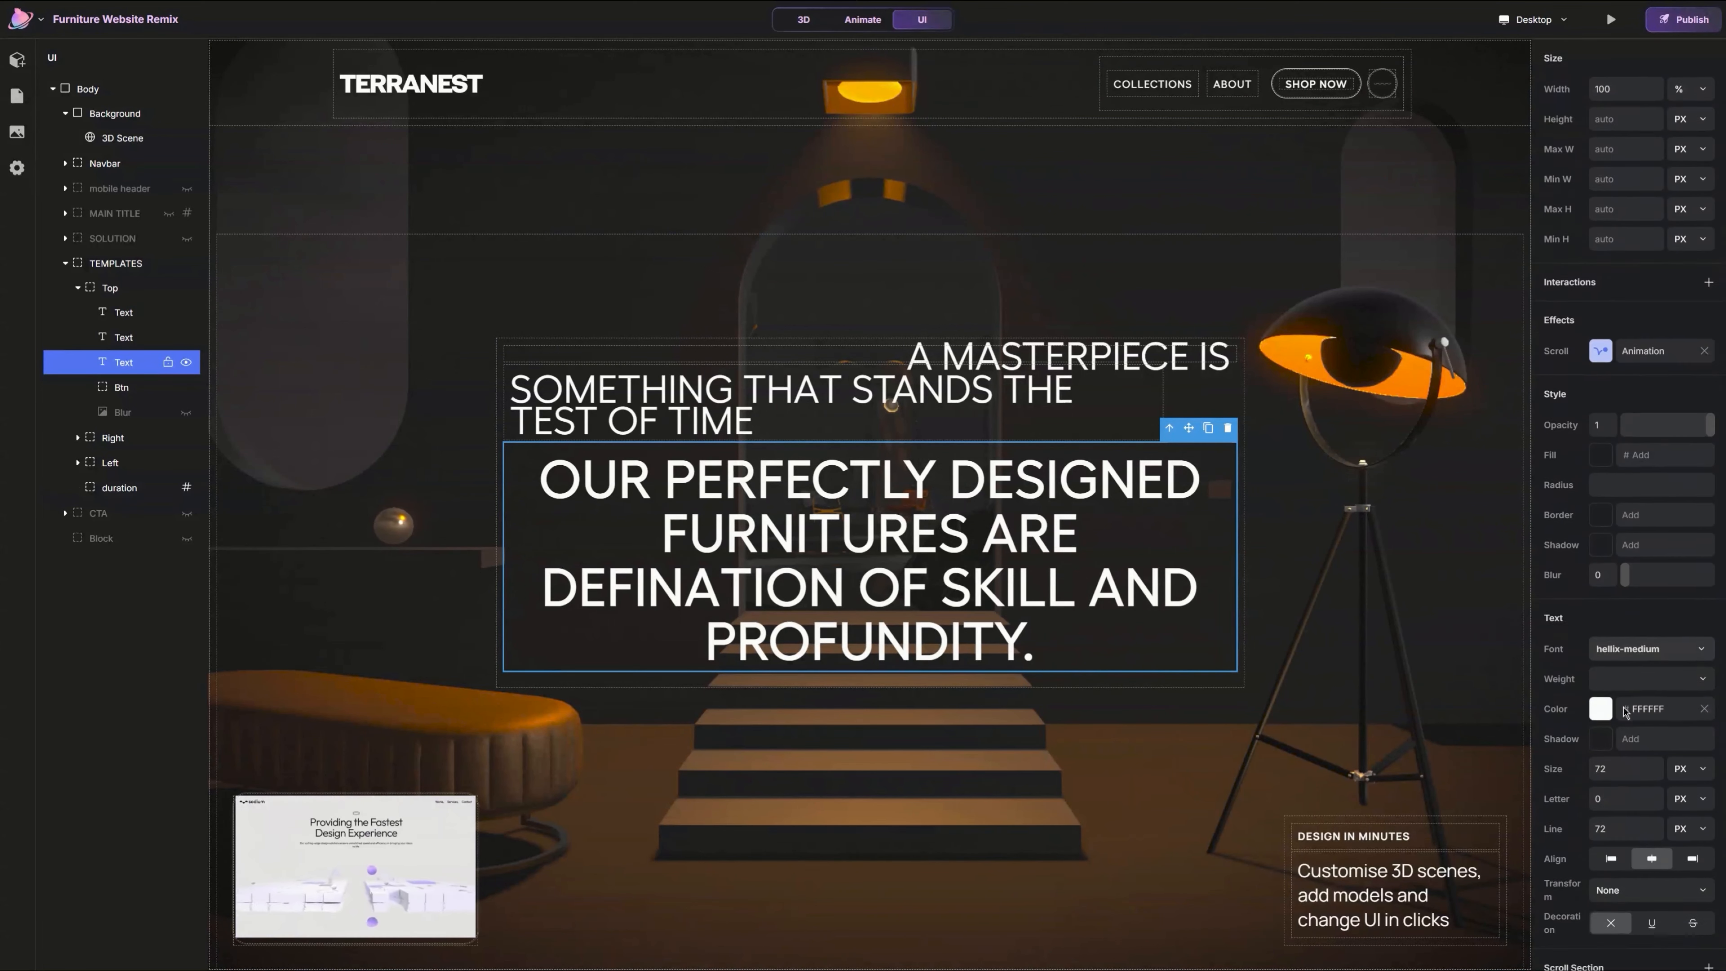
click(1674, 690)
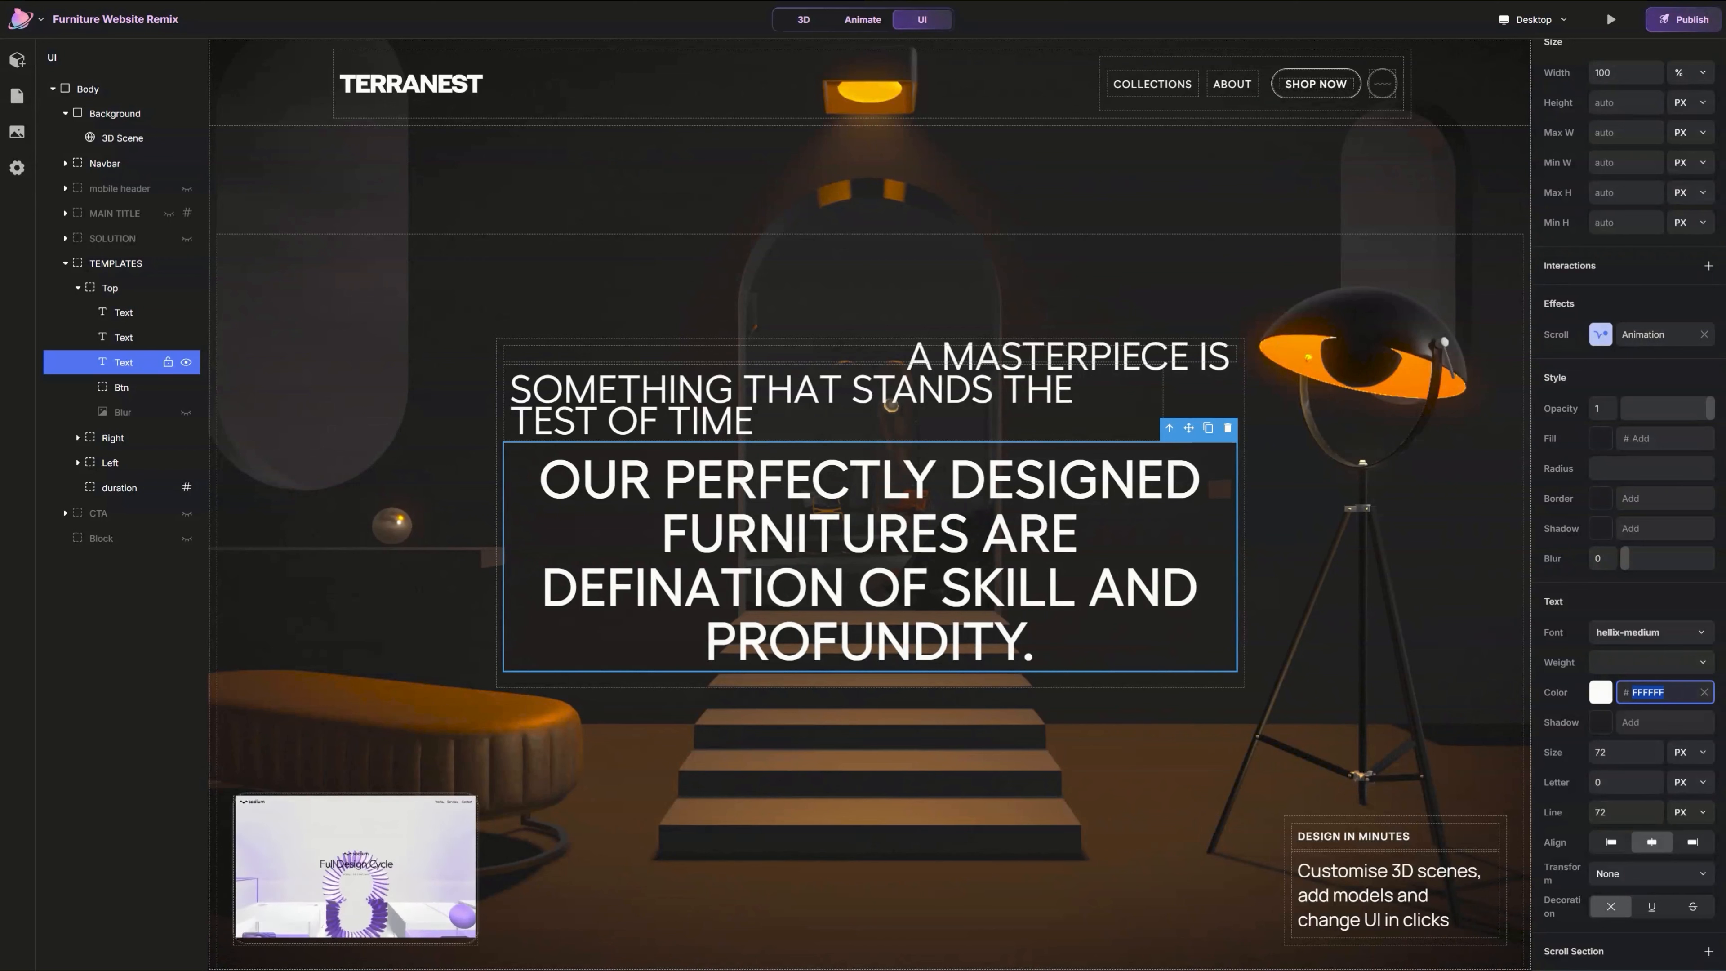
text(D9D9D9)
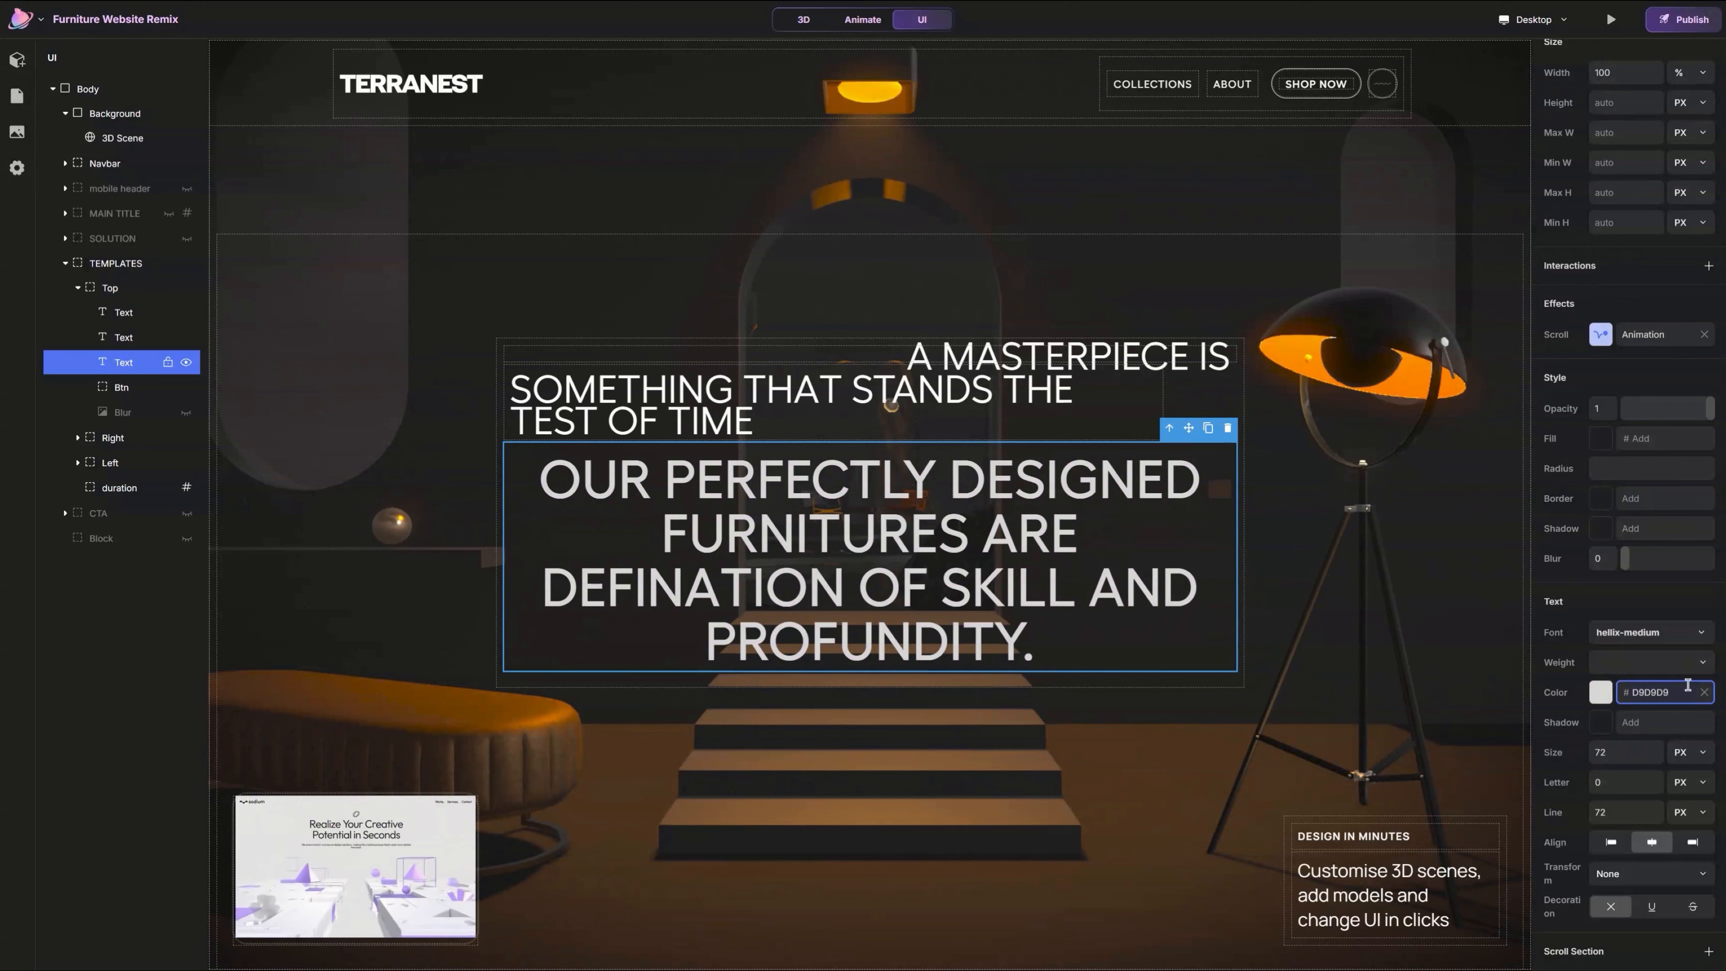
Step: Set the "OUR PERFECTLY DESIGNED FURNITURES" text's size and line height to 16 px and left-align it
click(1618, 752)
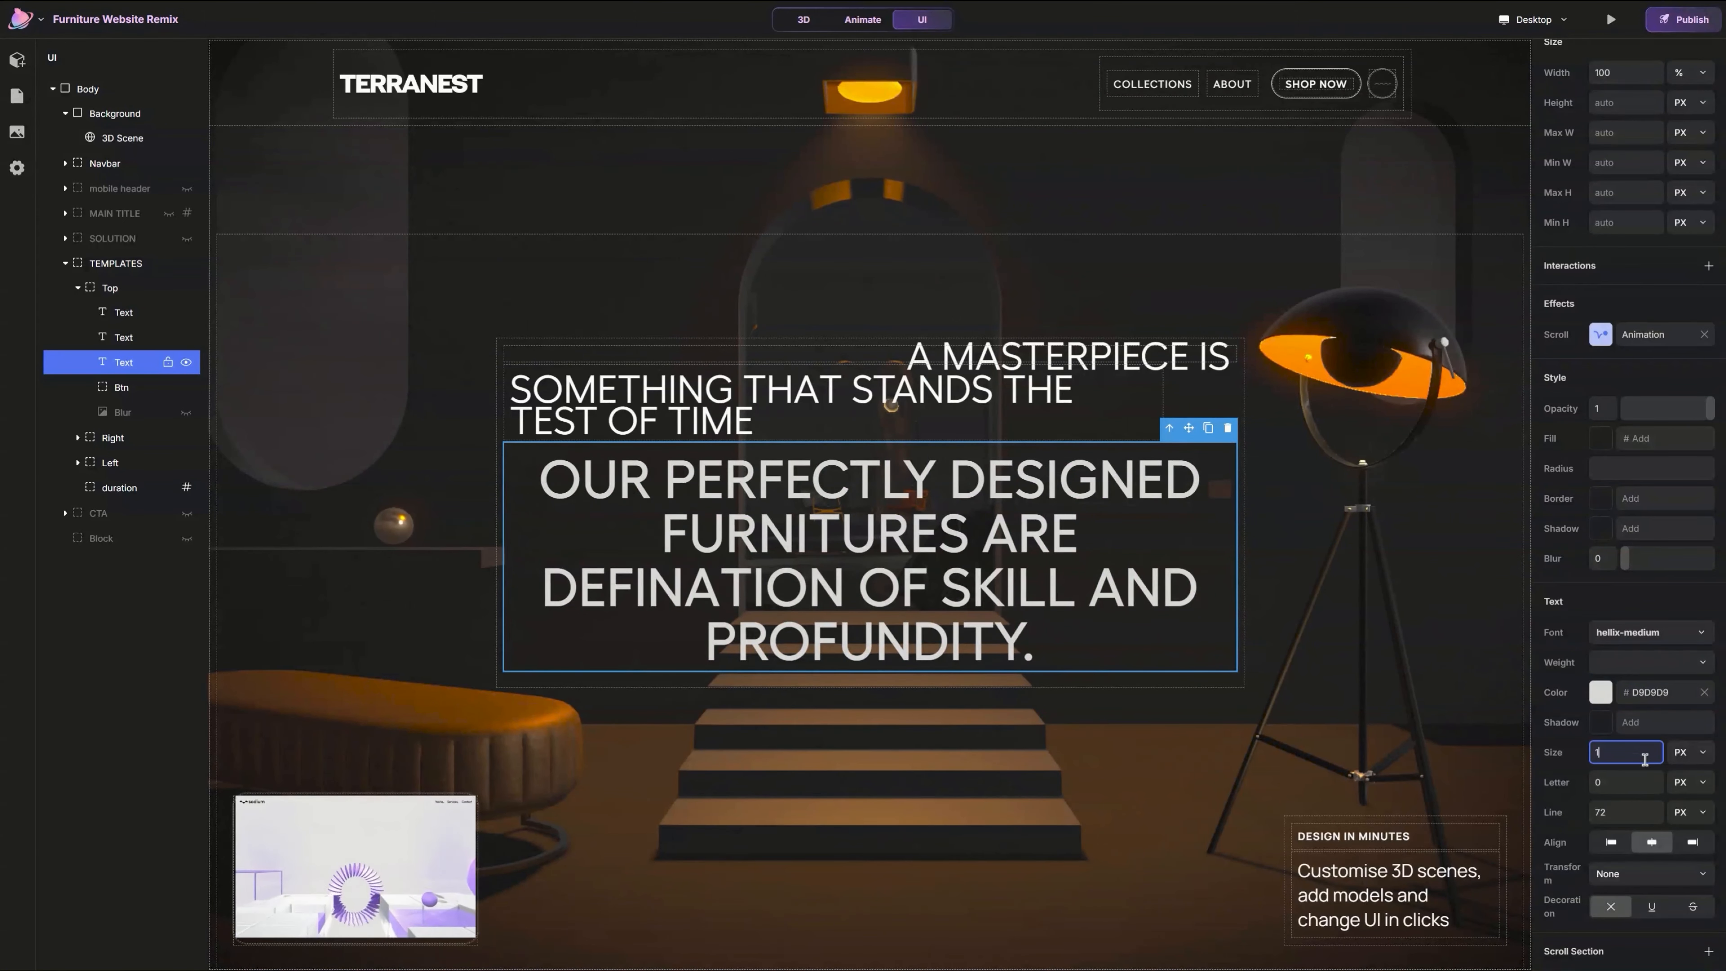
text(16)
key(Return)
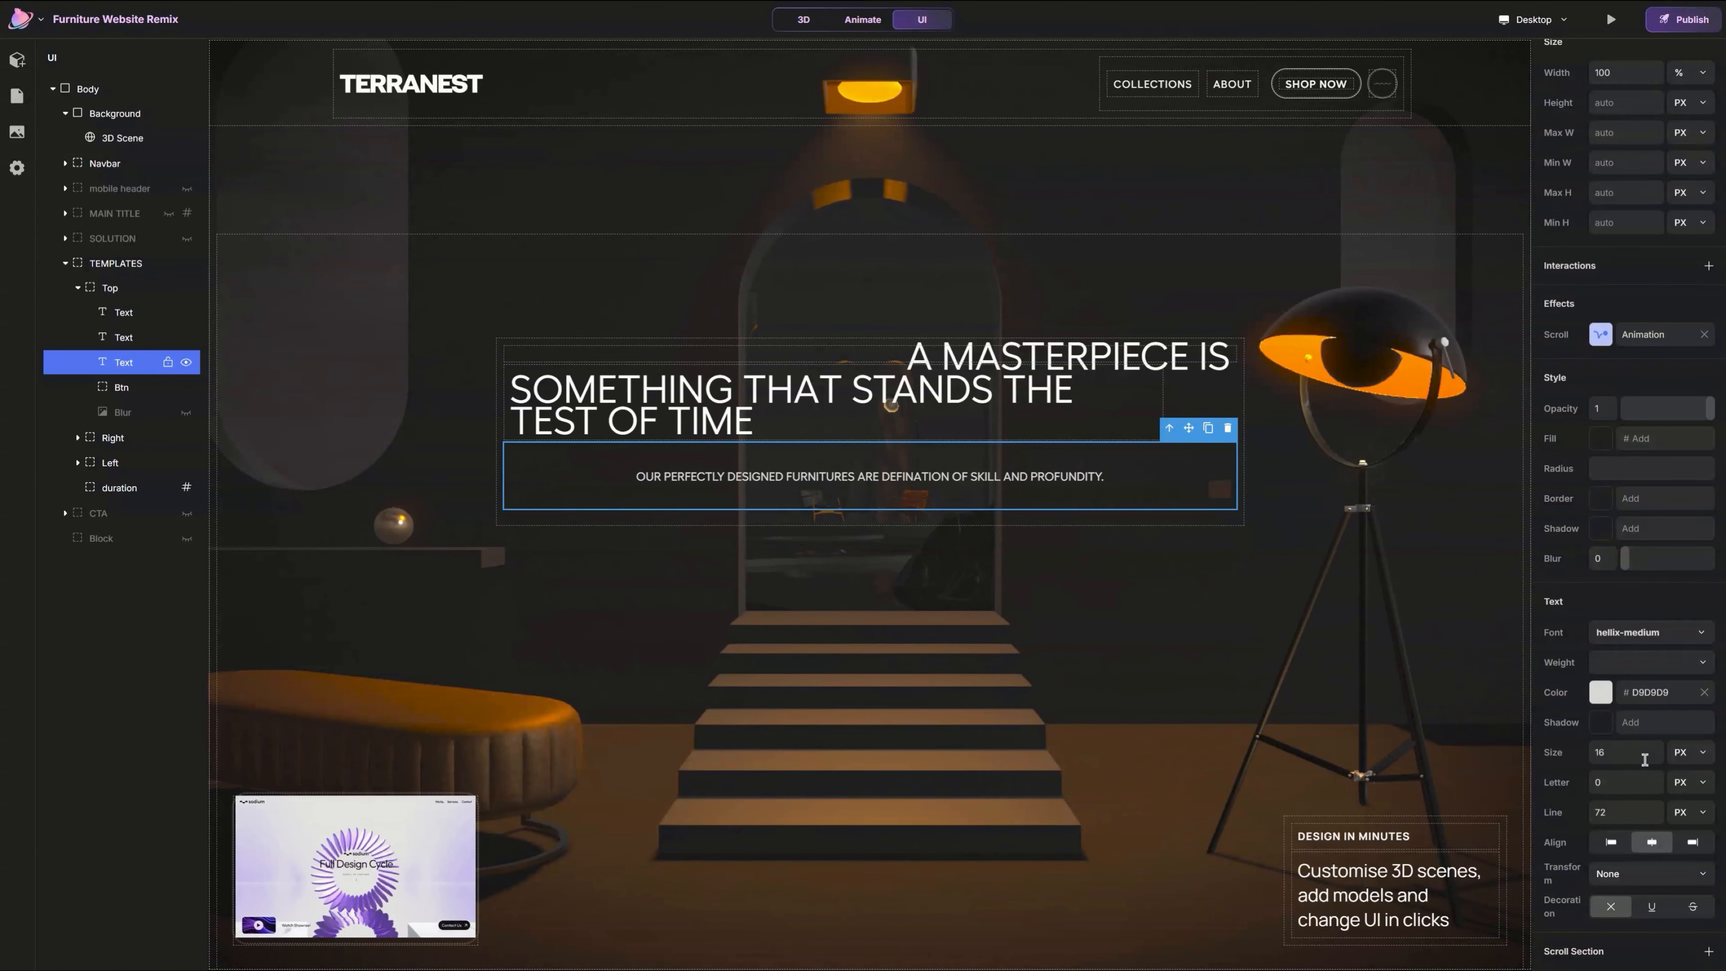
click(1627, 814)
text(16)
key(Return)
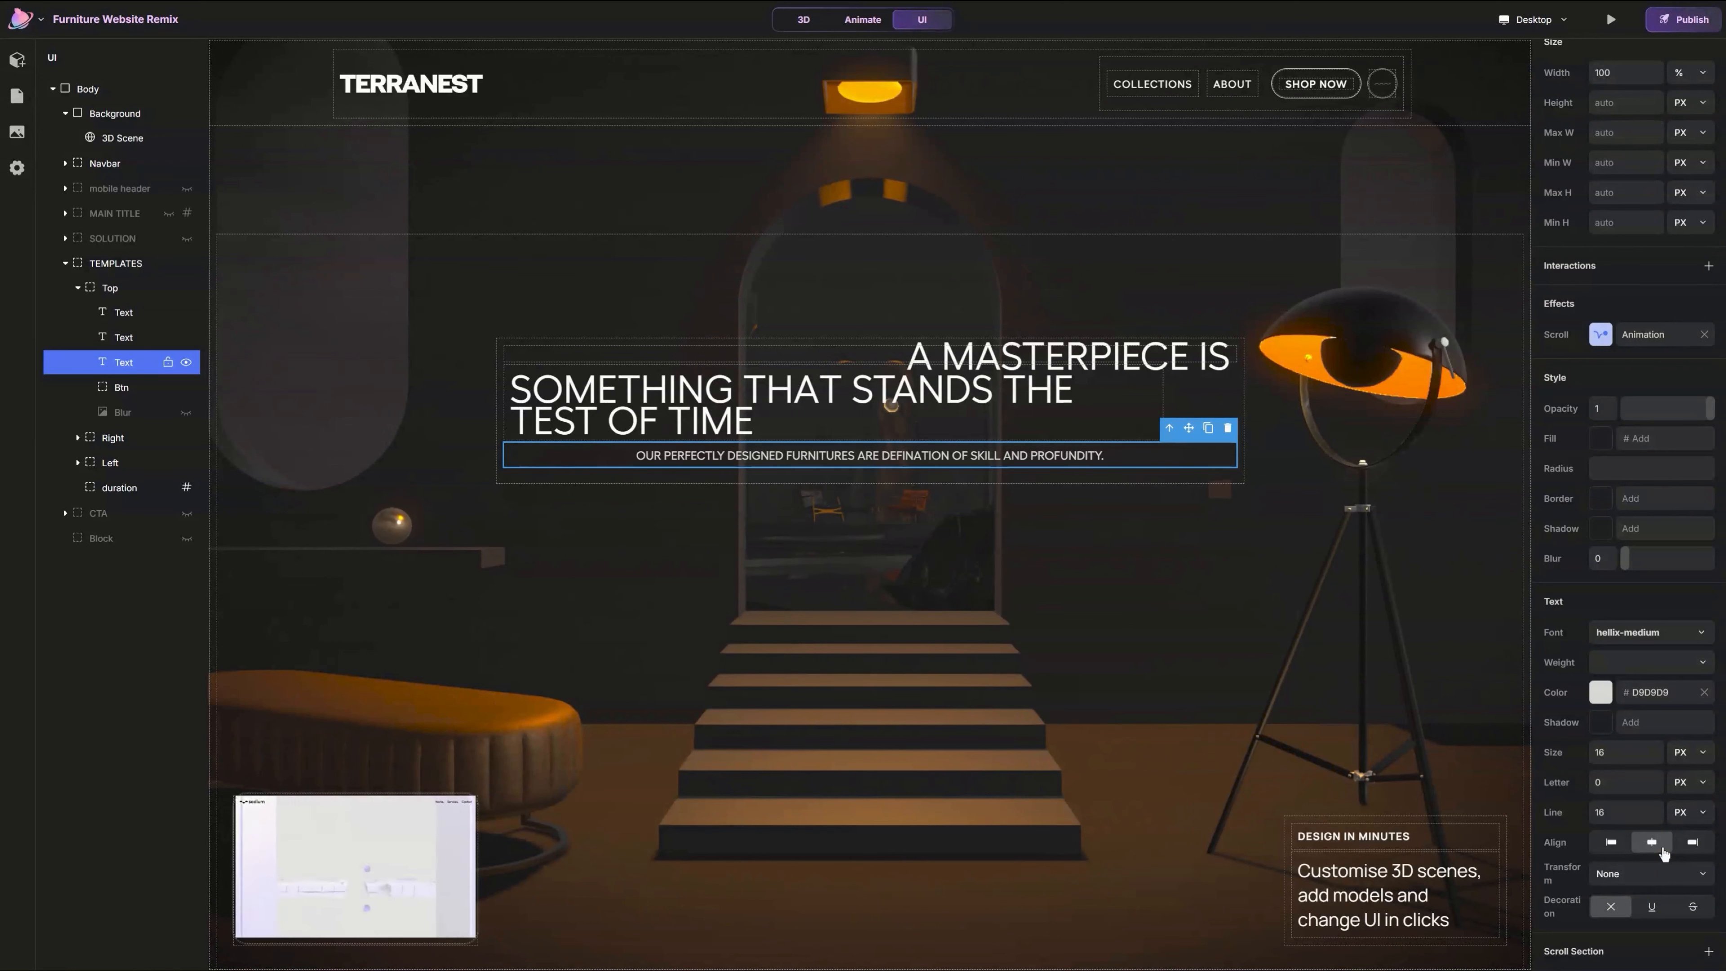
click(1620, 843)
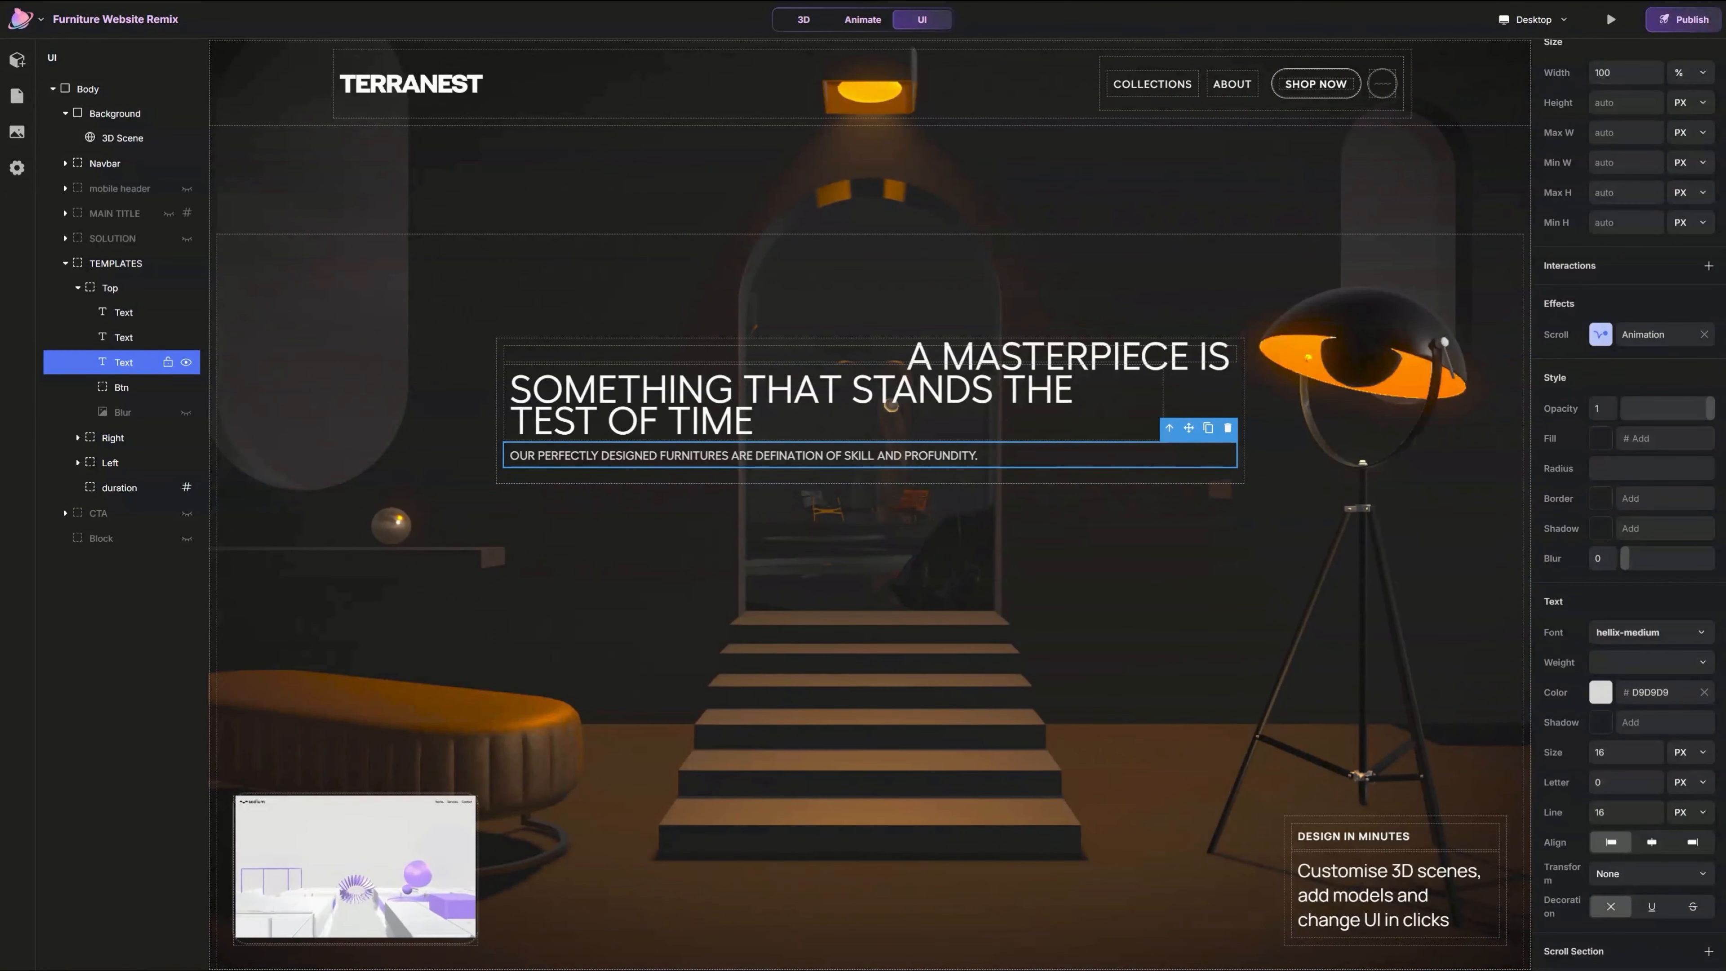
scroll(1648, 573, up, 3)
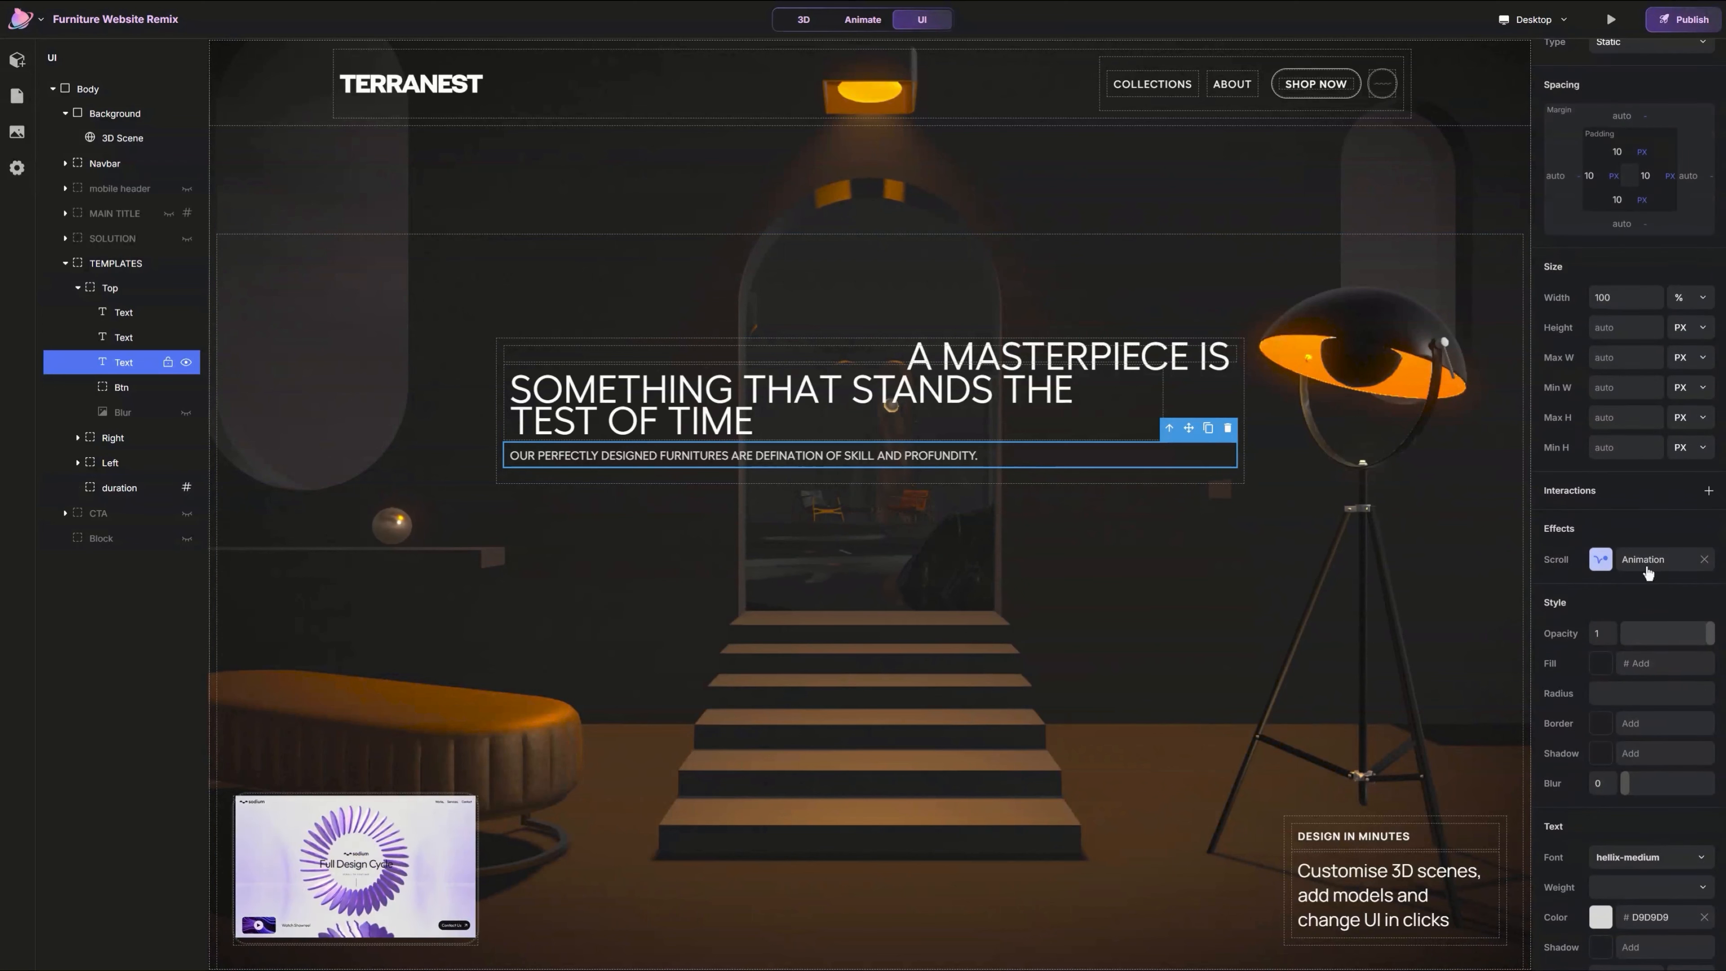
Step: Clear the width of the "OUR PERFECTLY DESIGNED FURNITURES" text and add a line break before "ARE DEFINATION OF SKILL"
click(1629, 298)
key(BackSpace)
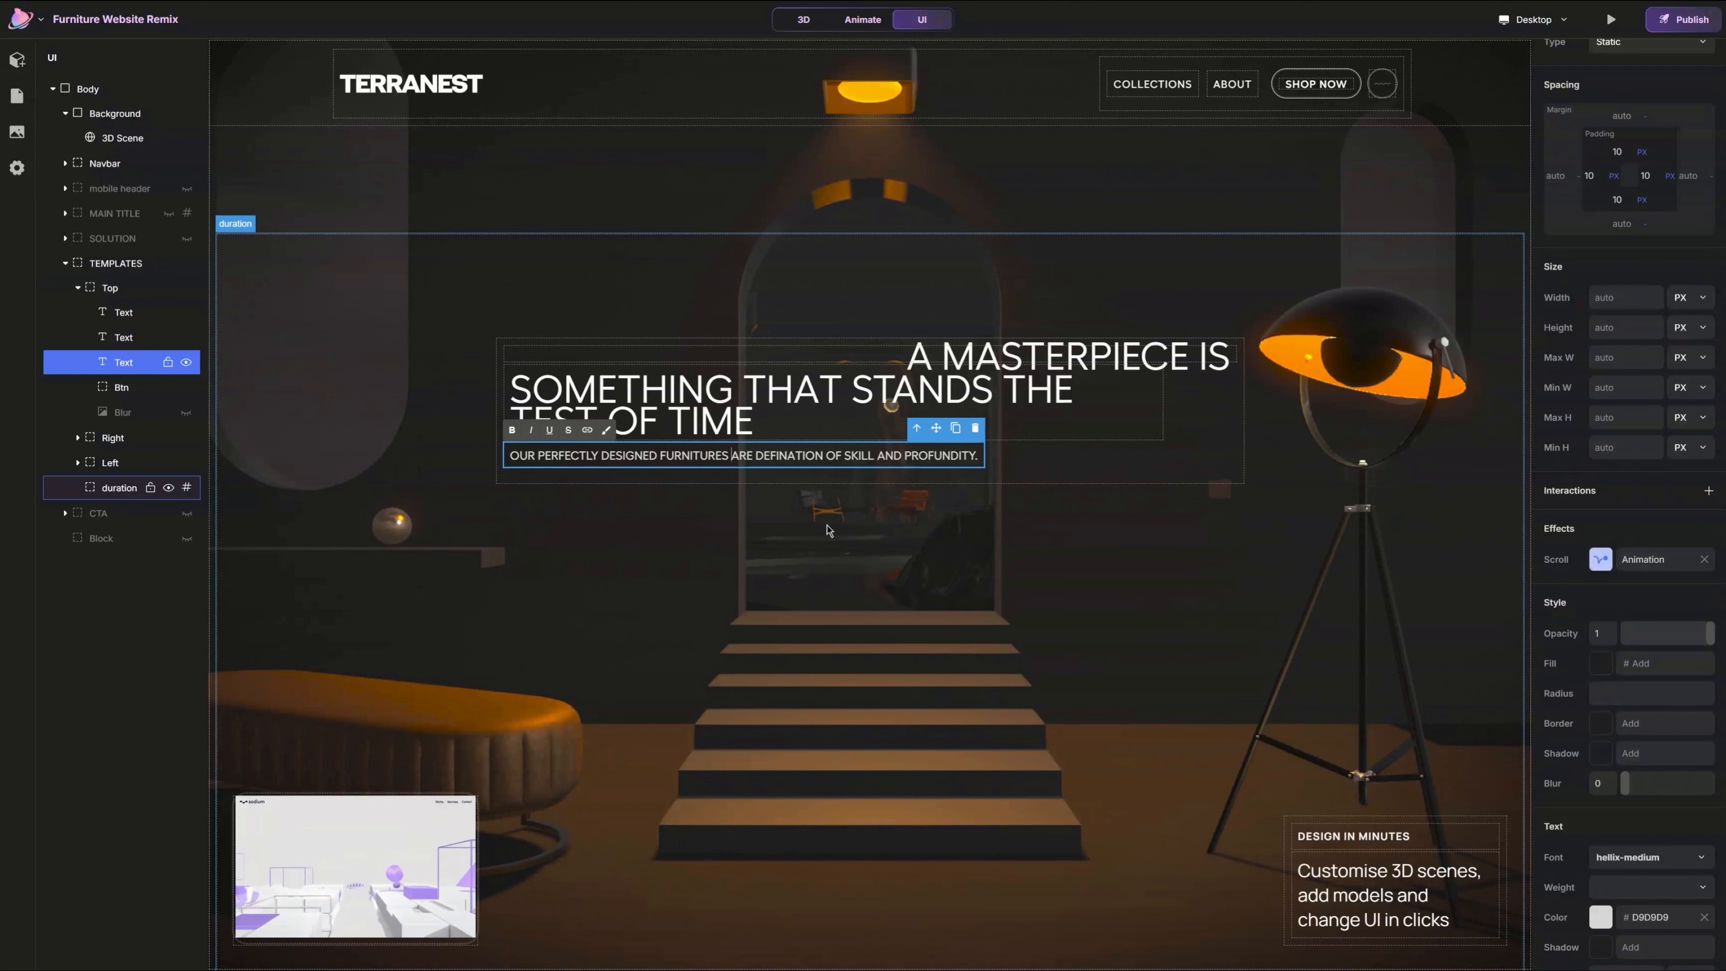
key(Return)
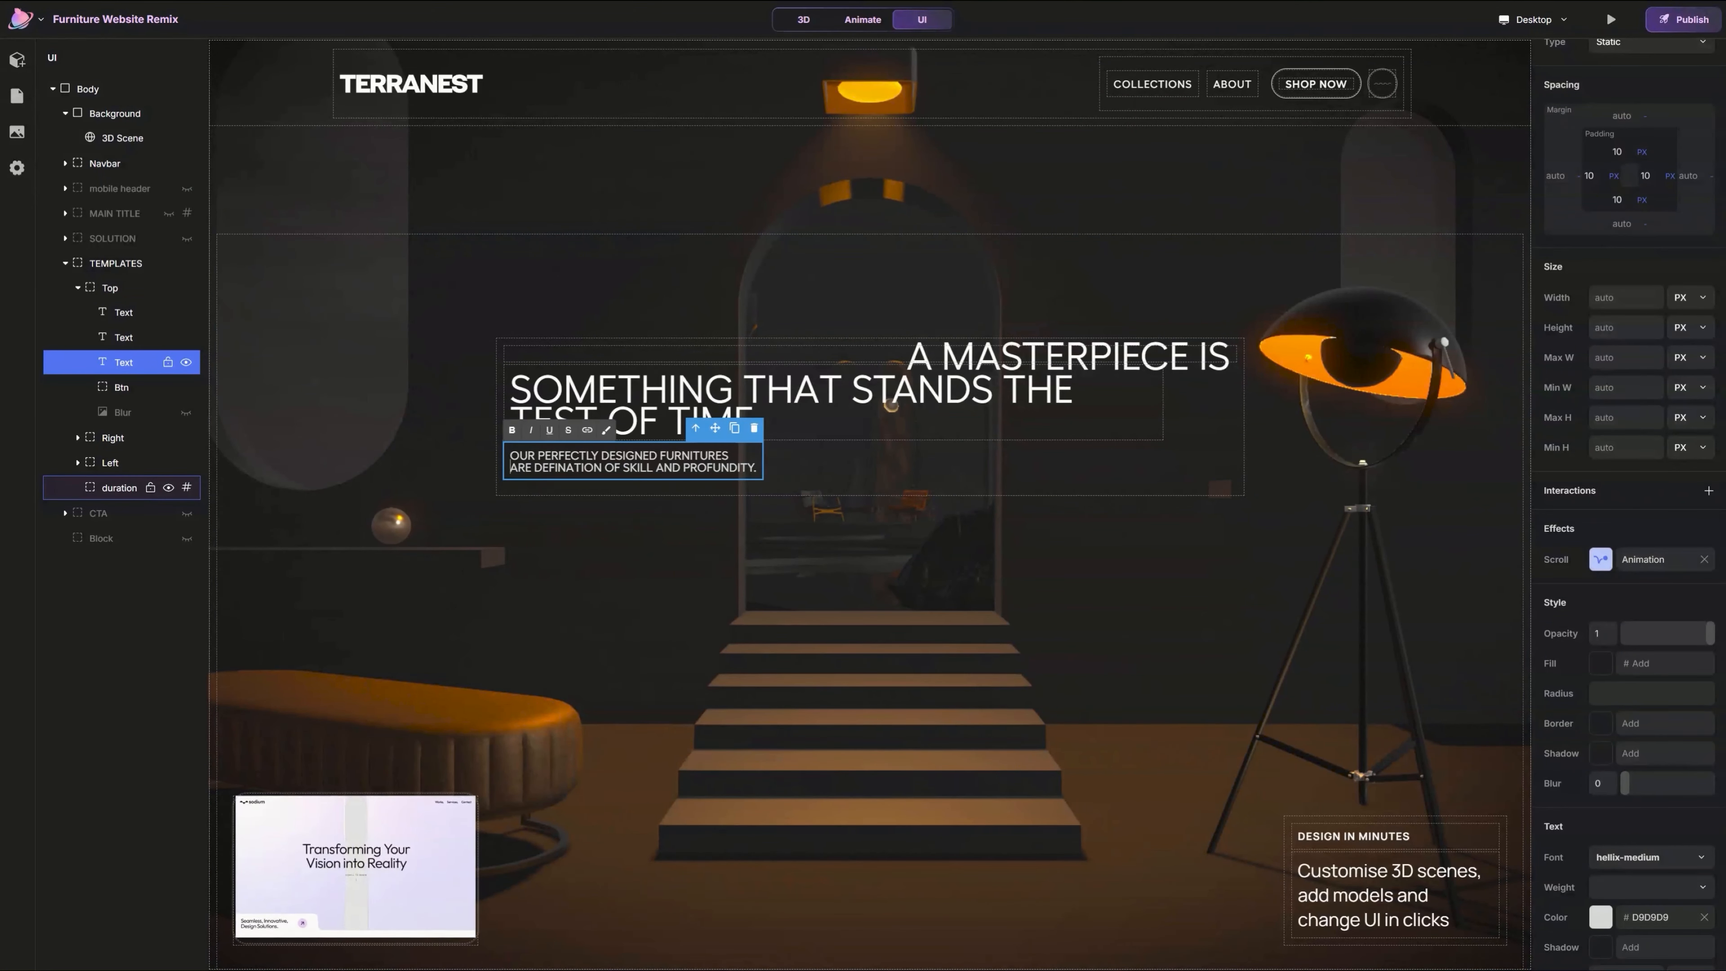
Step: Set the Top container's maximum width to 800 px and its top offset to 40
click(827, 486)
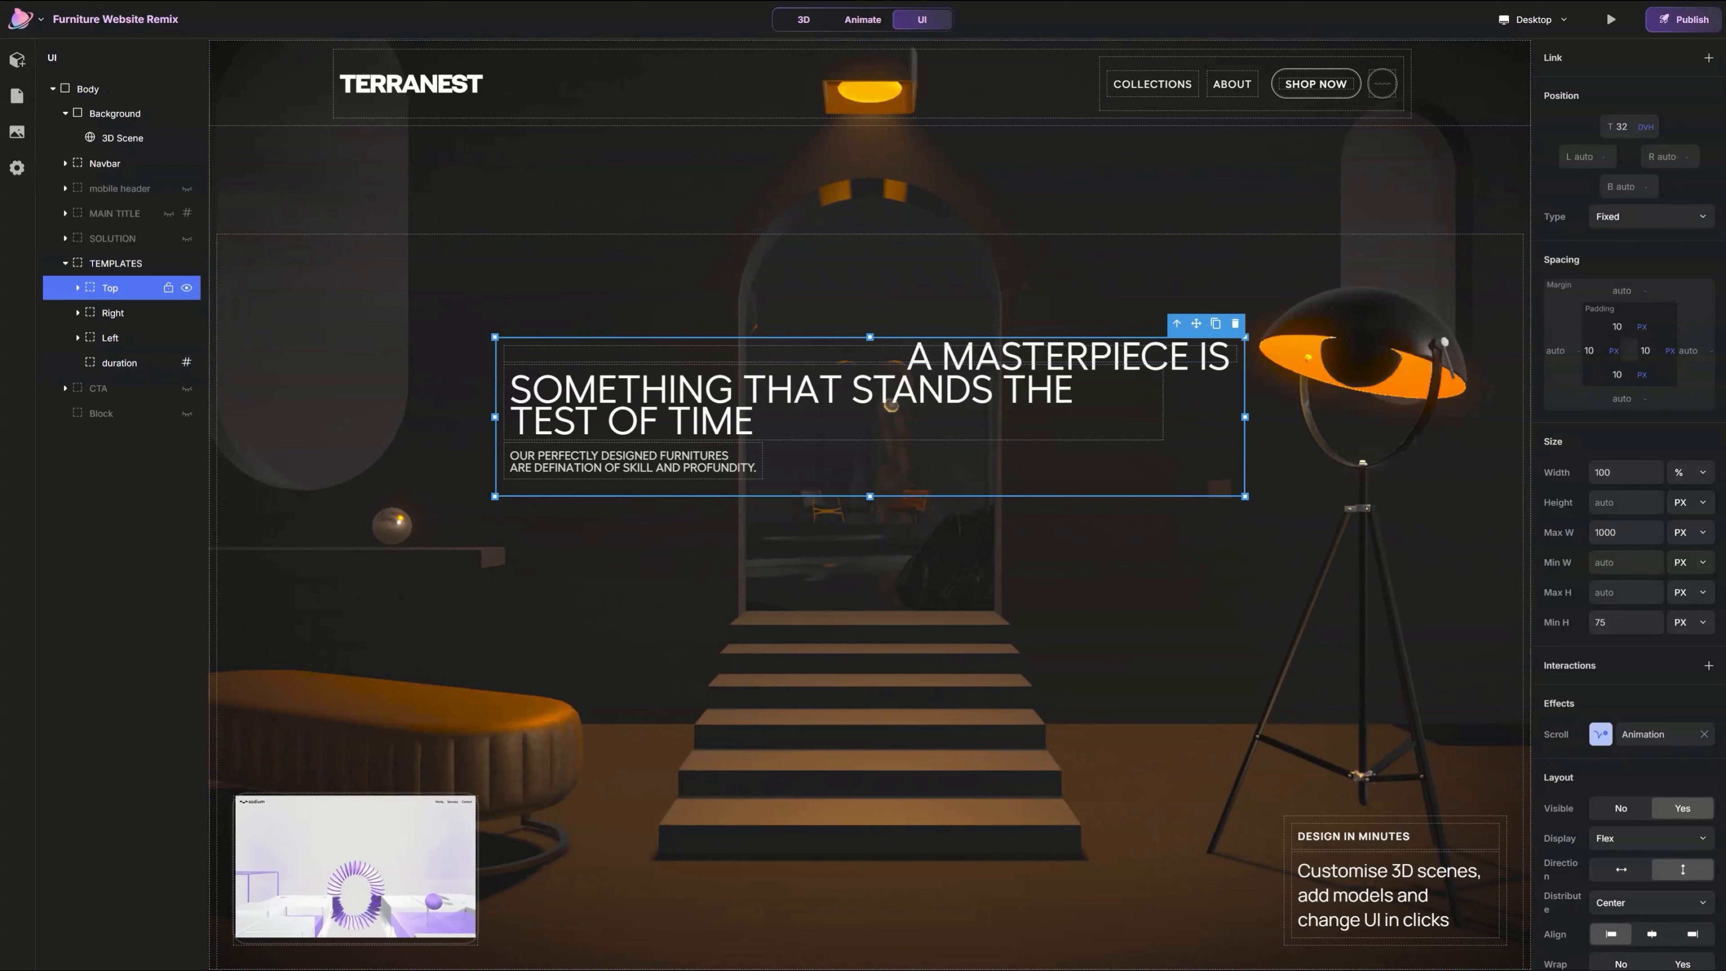
click(1644, 536)
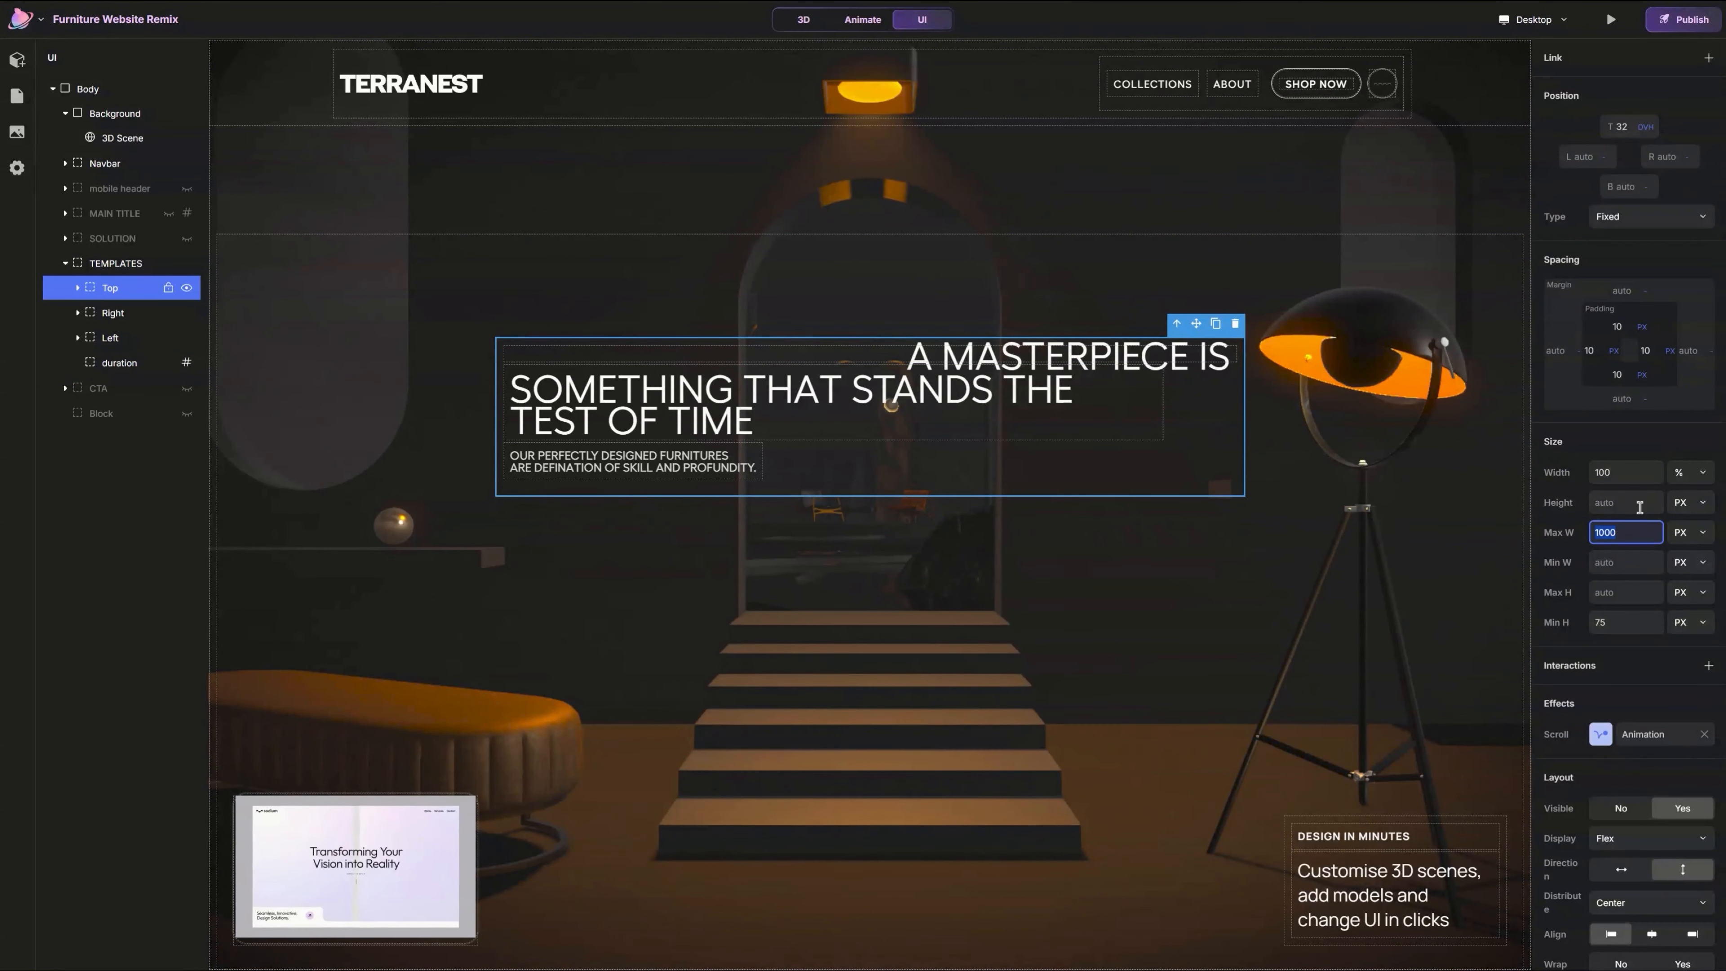
text(800)
key(Return)
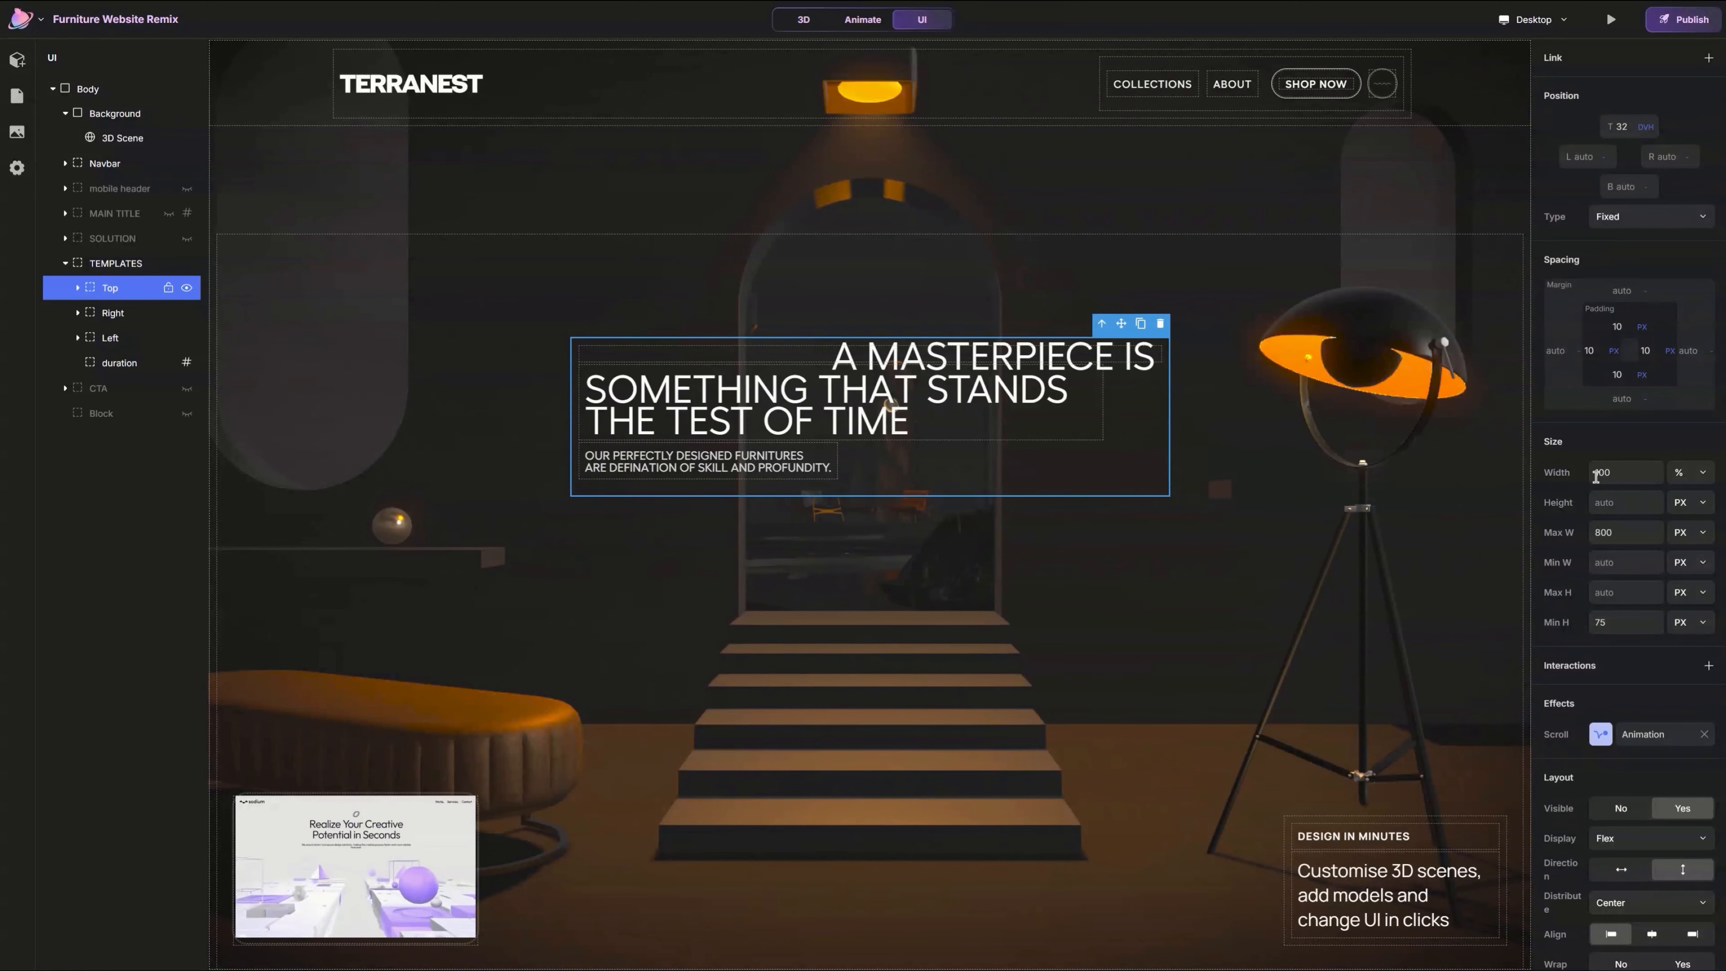
click(1627, 125)
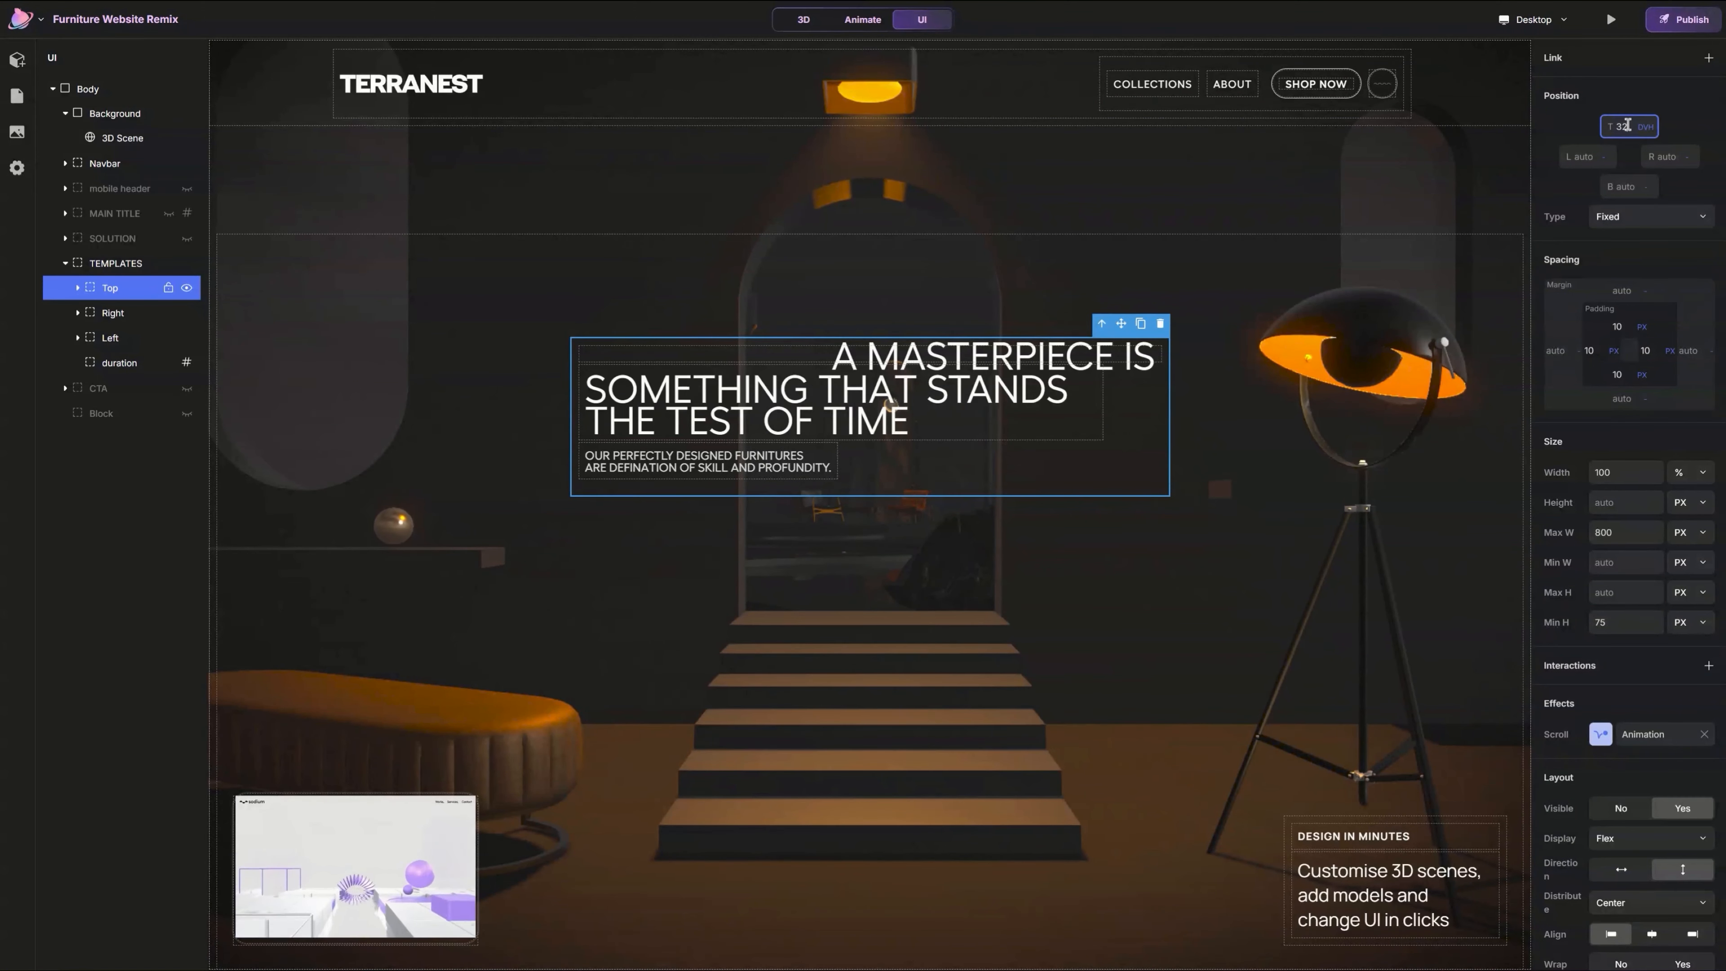
text(40)
key(Return)
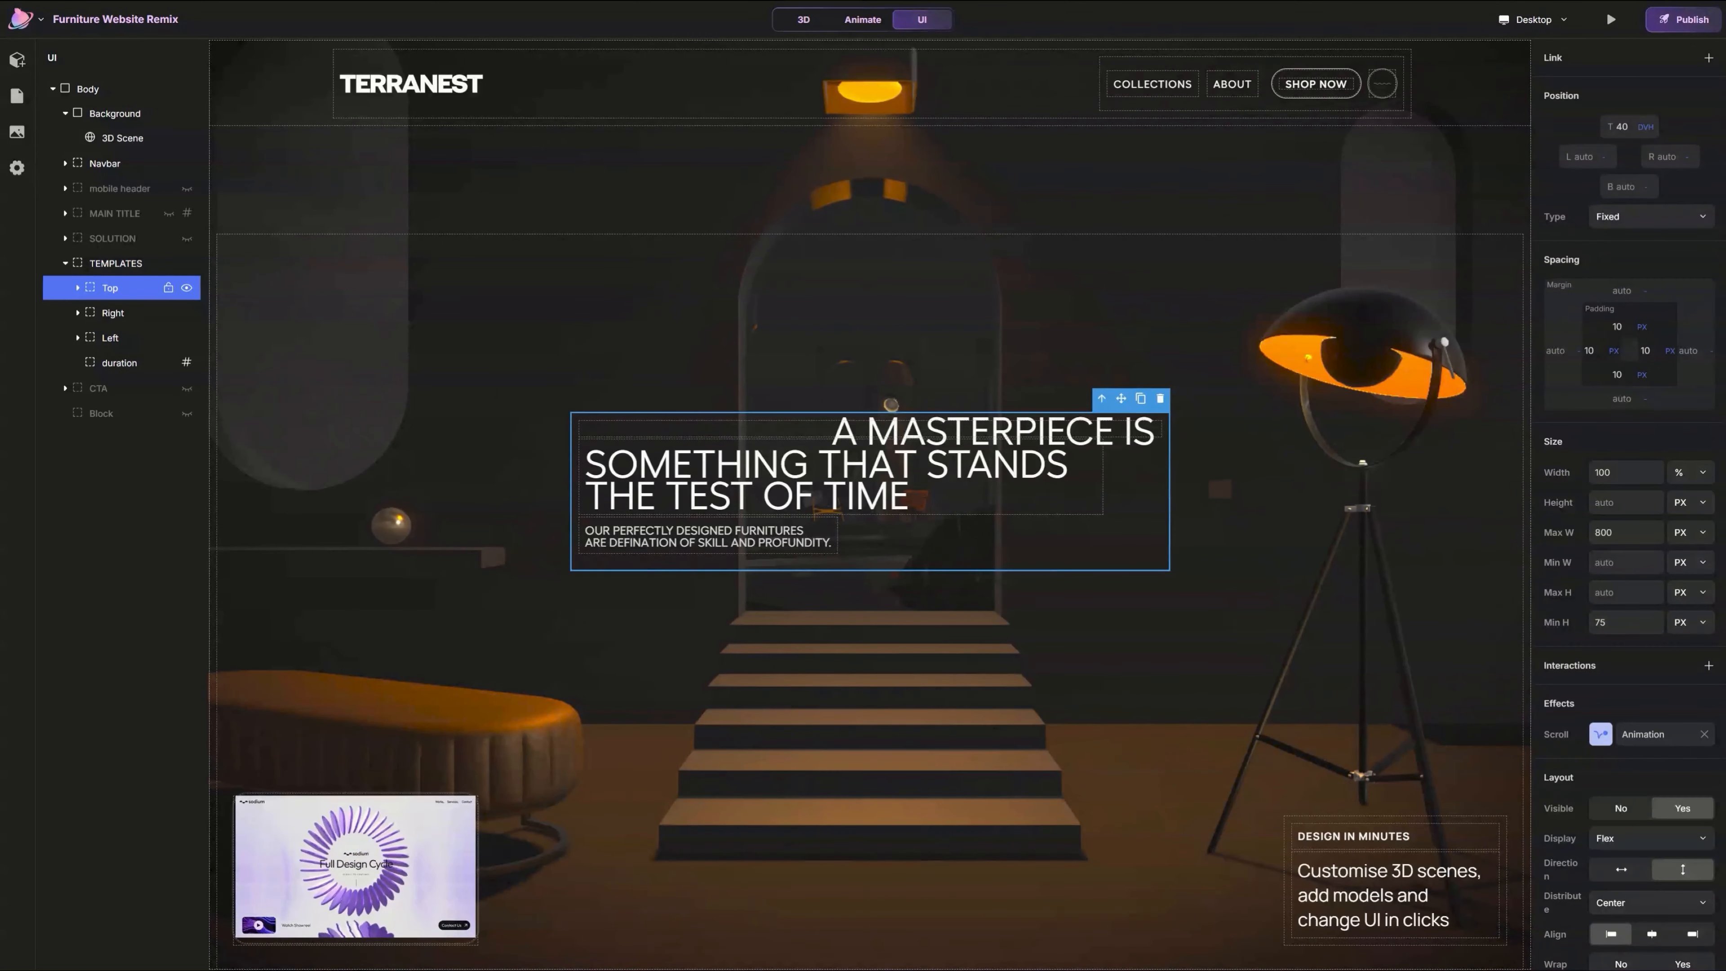
Step: Delete the Right container with the "DESIGN IN MINUTES" text from the TEMPLATES section
scroll(785, 670, up, 3)
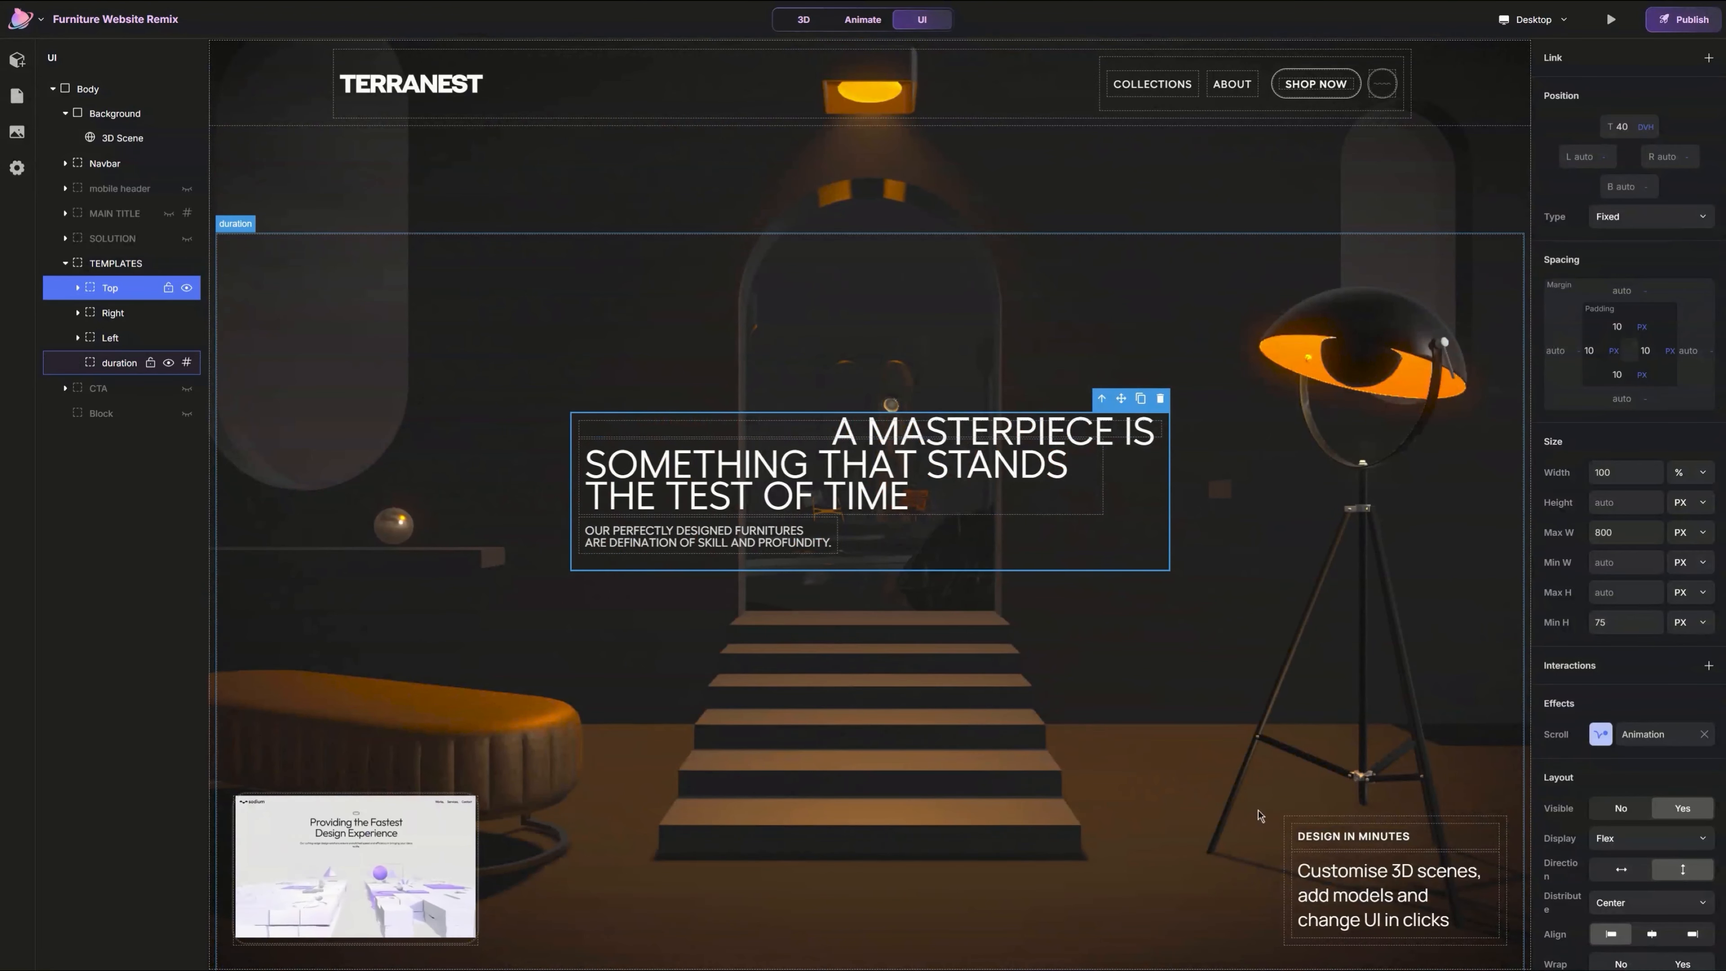
click(1331, 821)
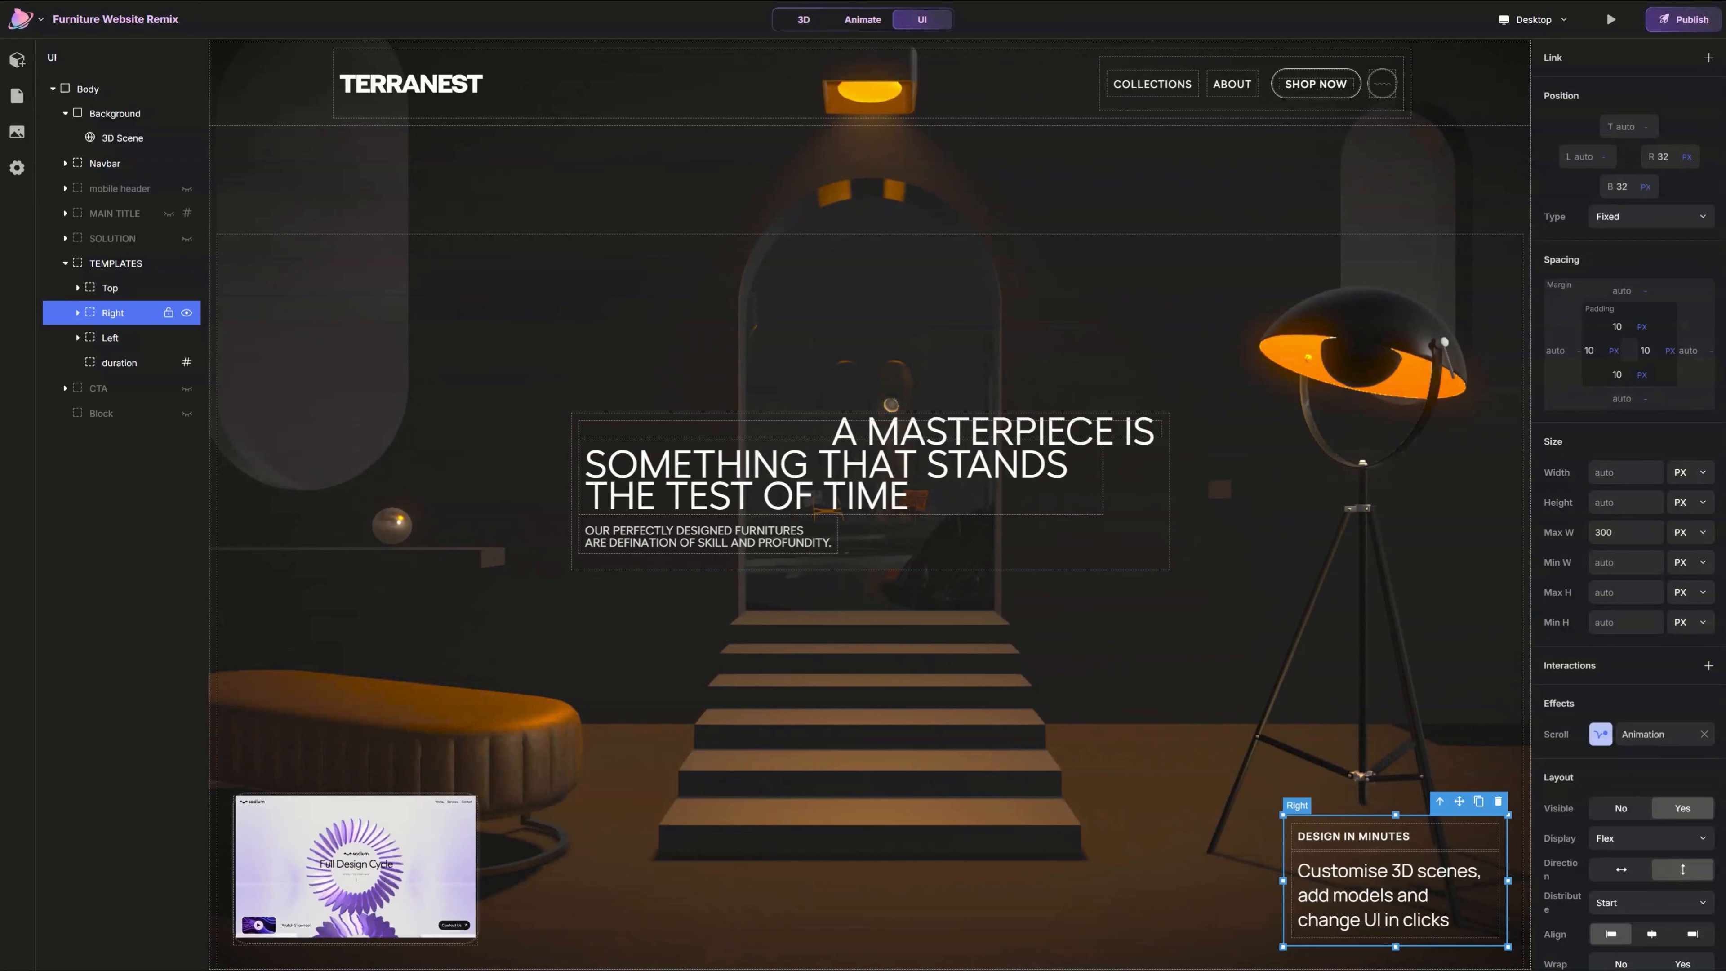
key(Delete)
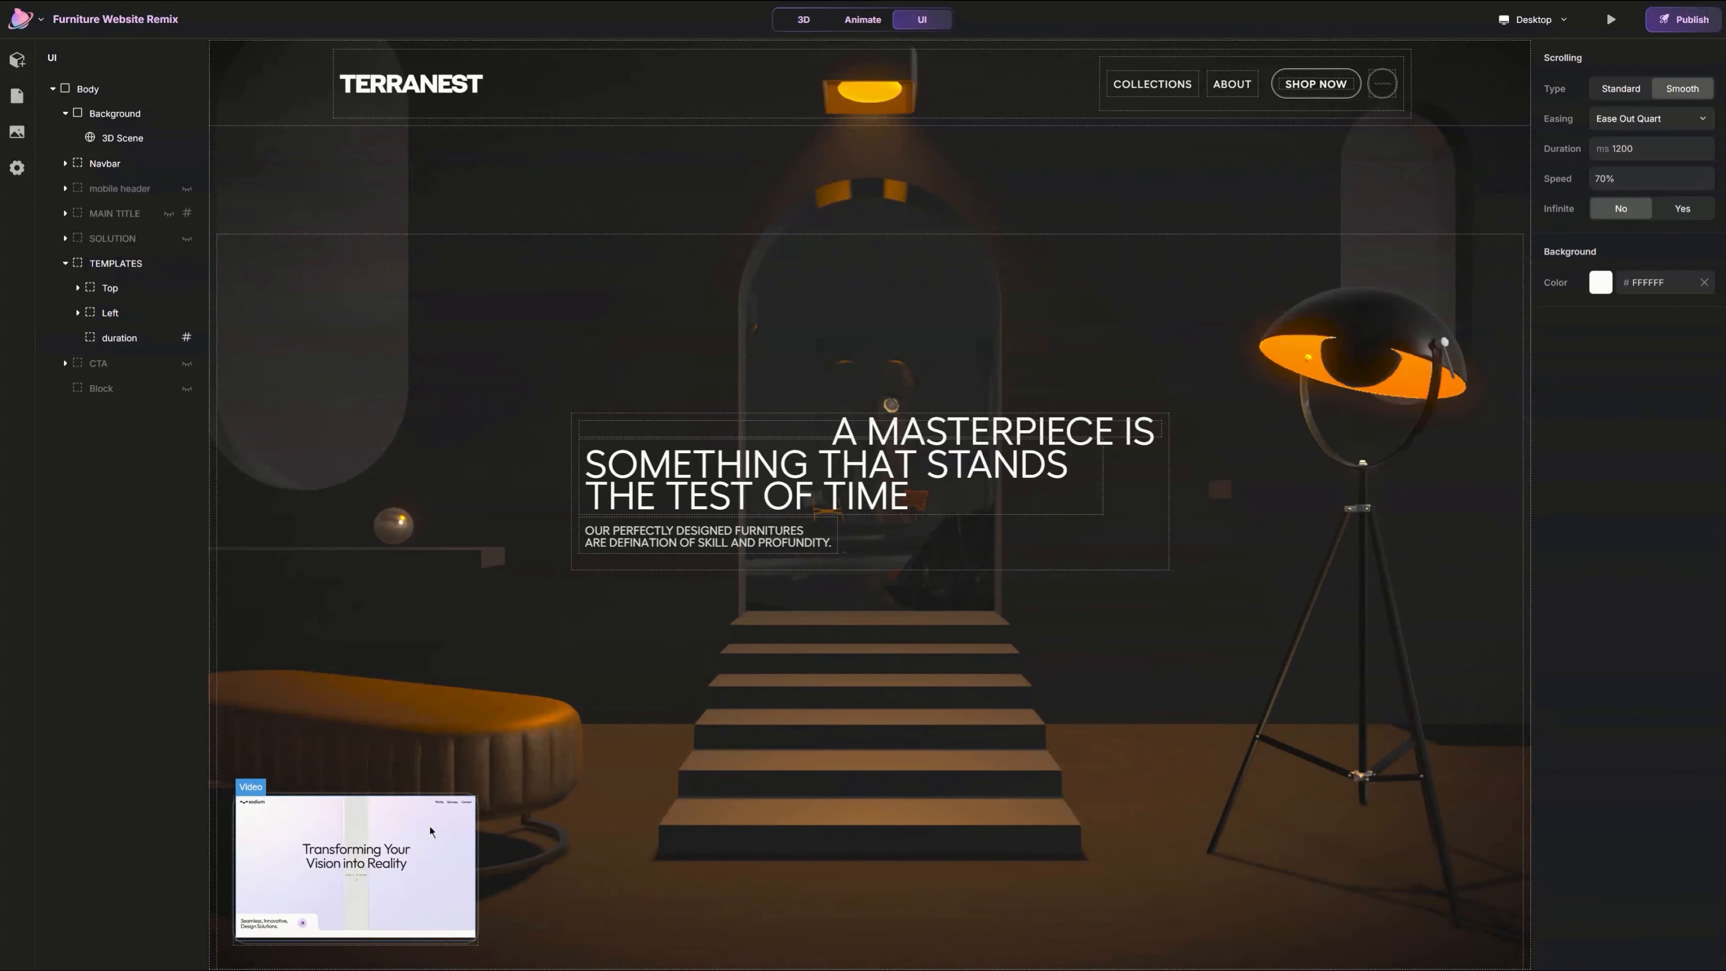
Step: Clear the left offset of the outer Left container that holds the video
click(78, 312)
click(98, 337)
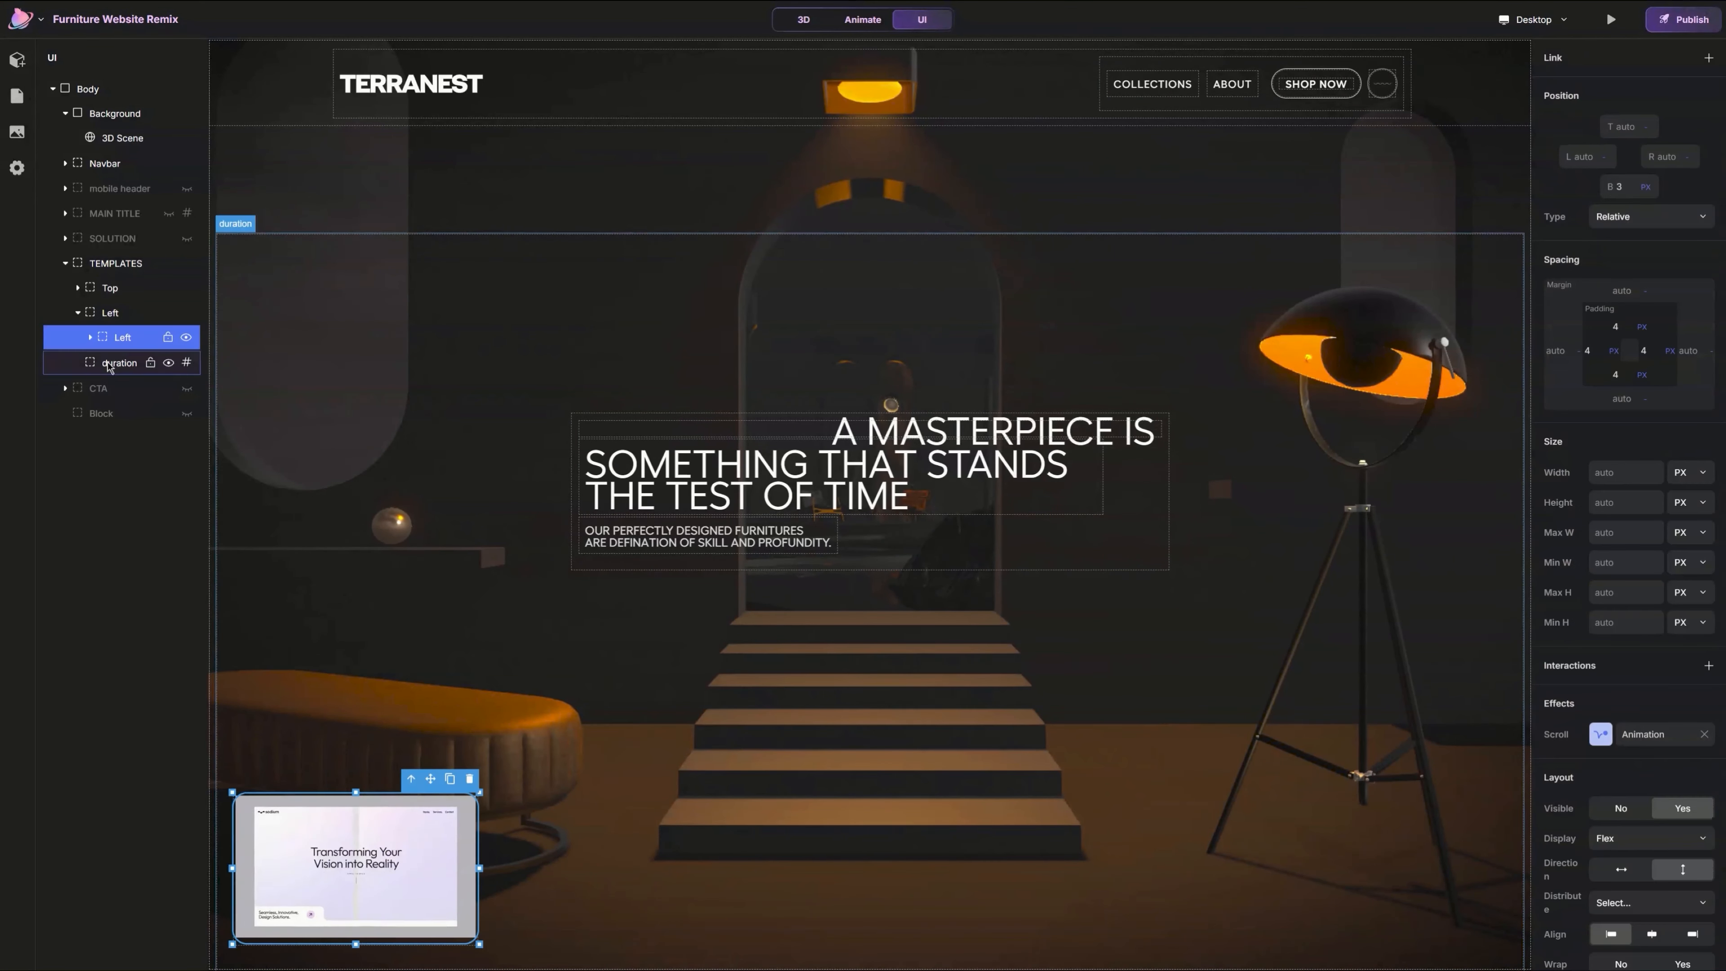
click(78, 313)
click(96, 313)
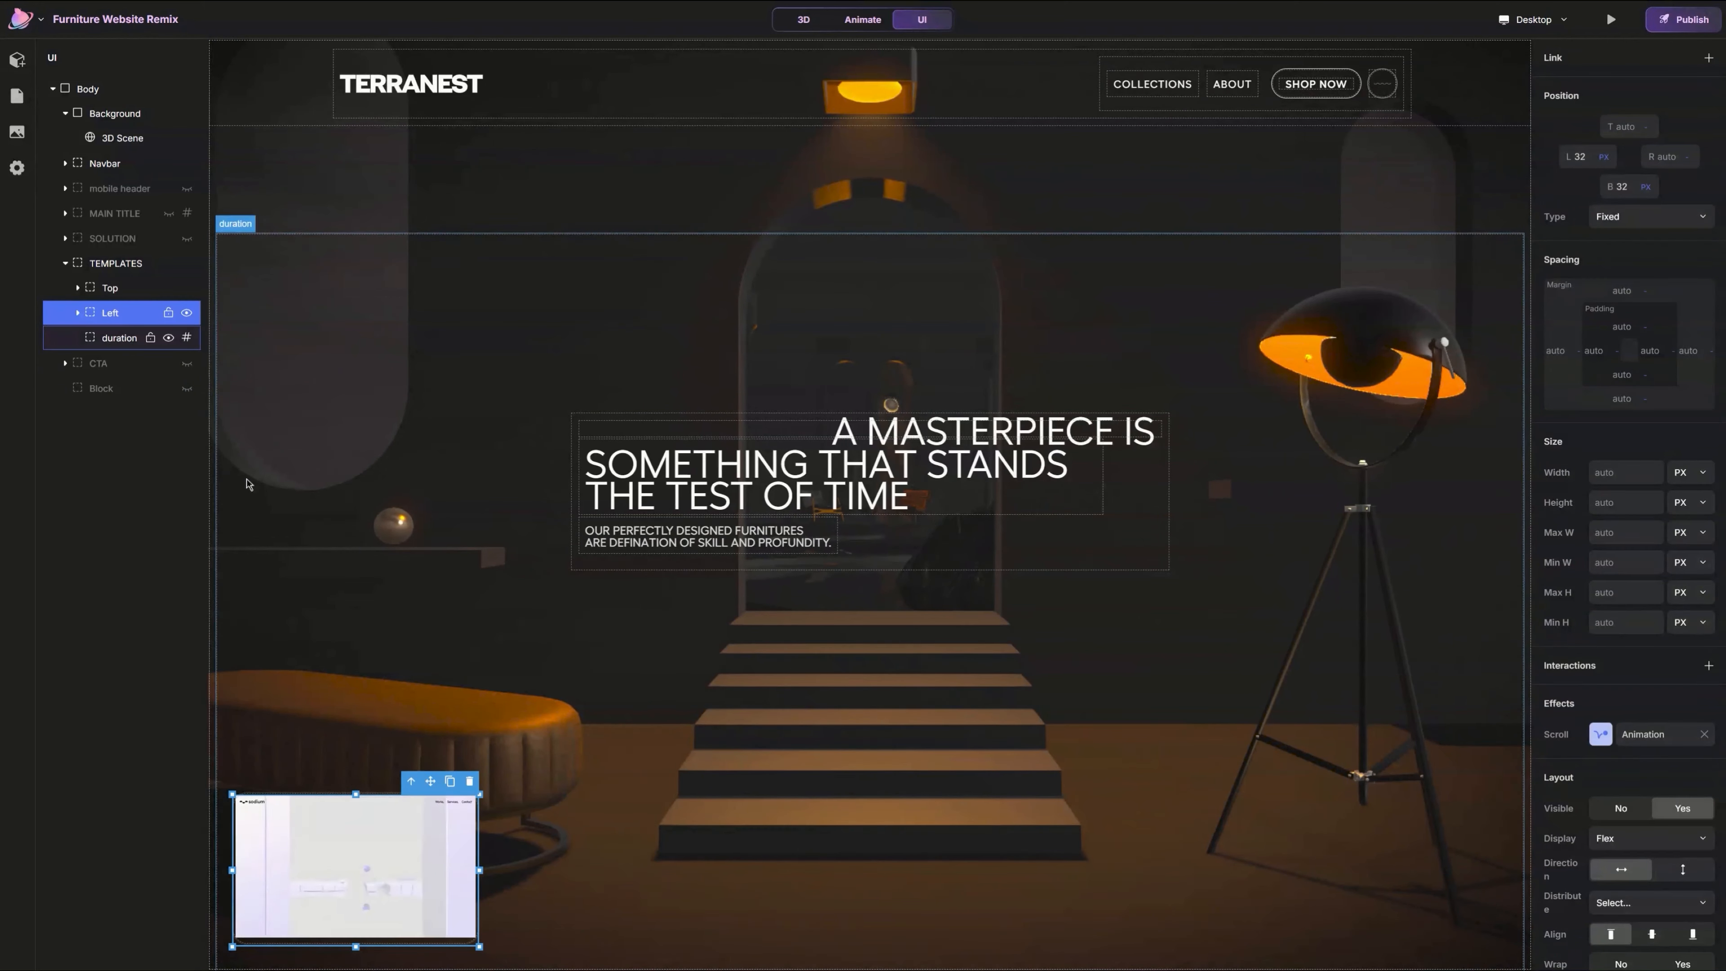
click(1580, 155)
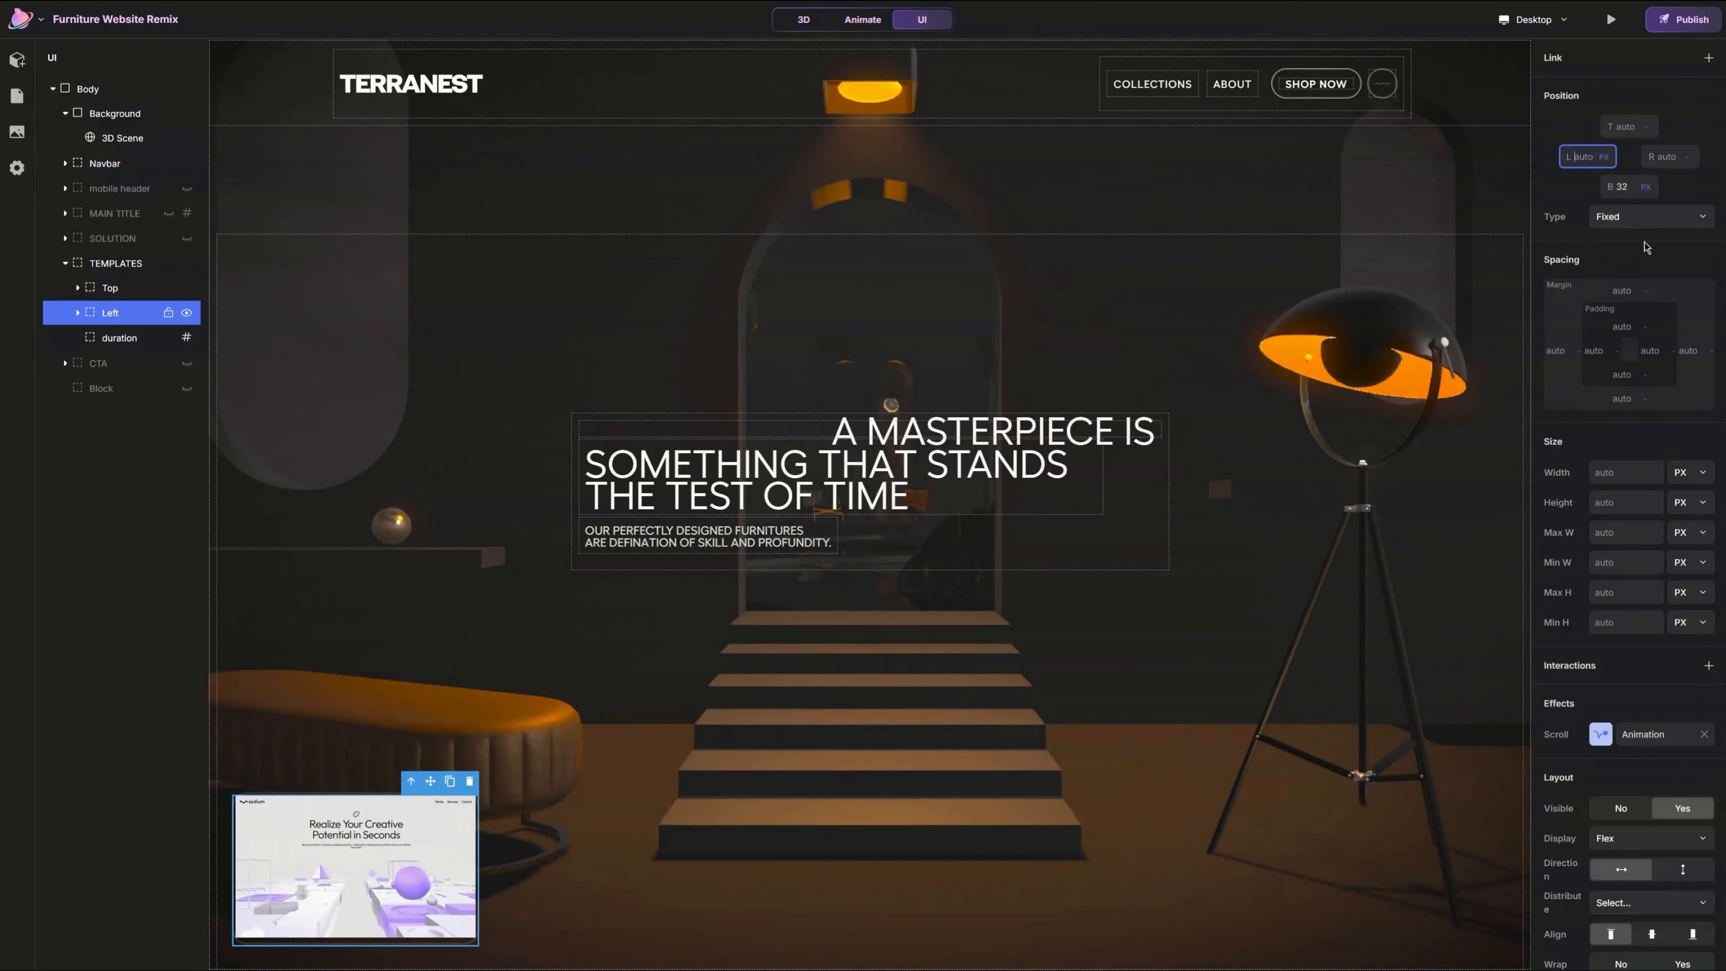
key(Return)
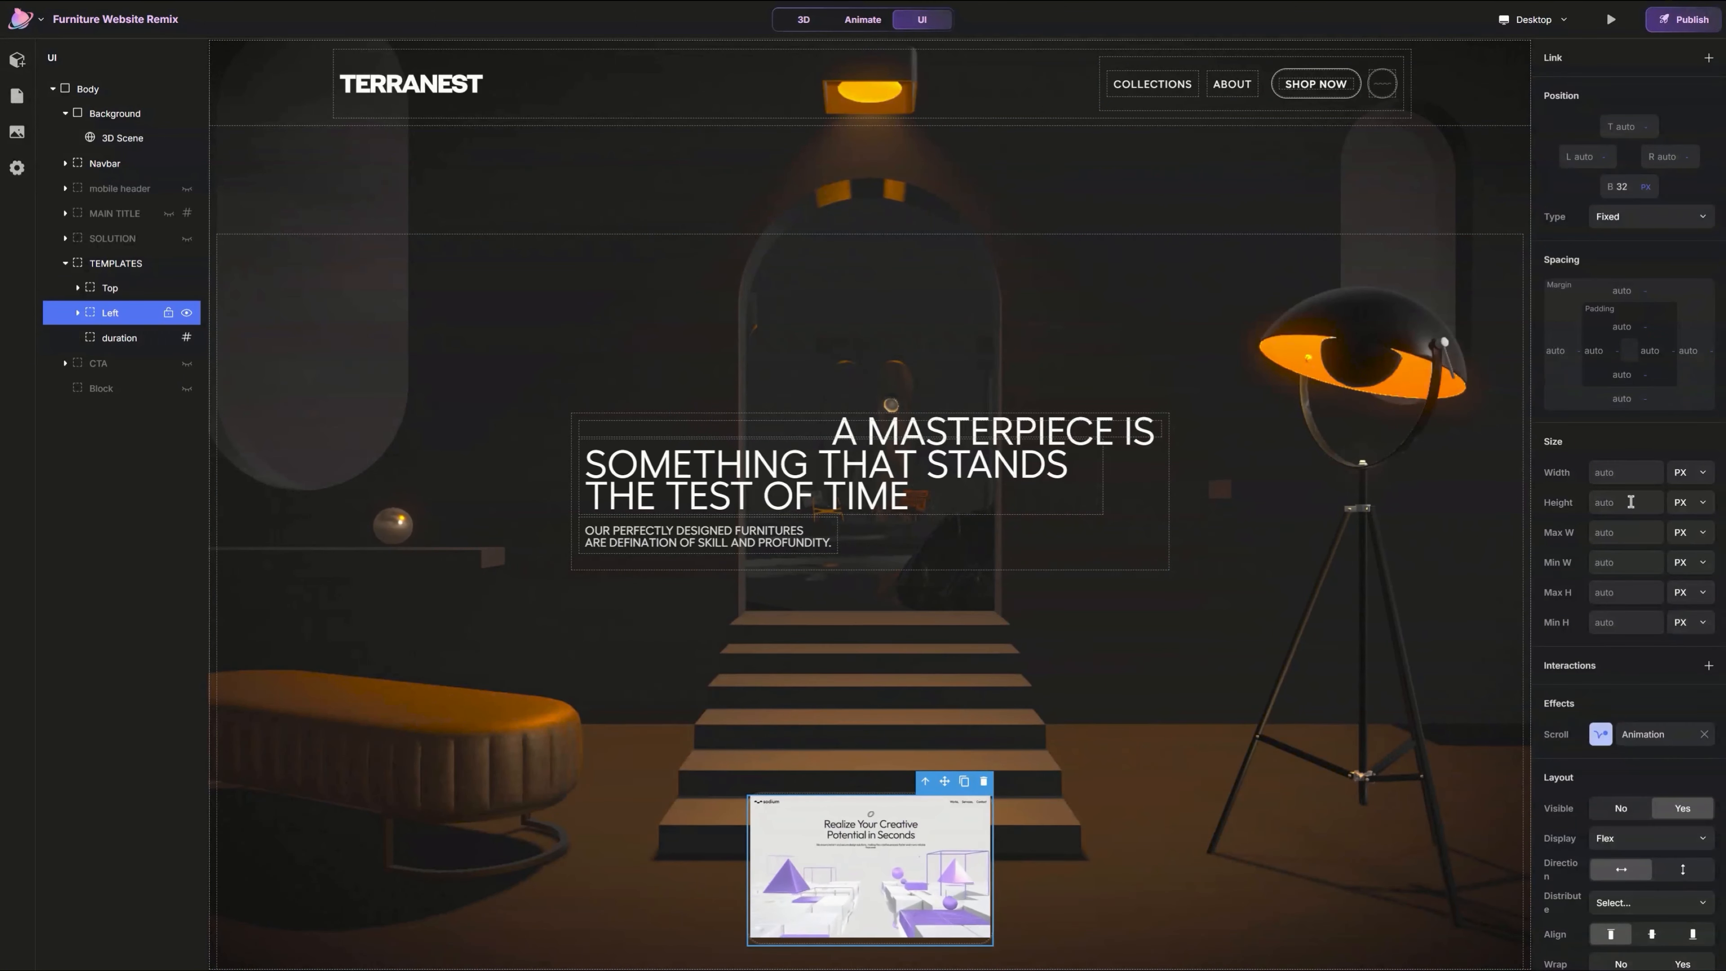
Step: Set the outer Left container's width to 100% and its maximum width to 800 px
click(1617, 473)
text(10)
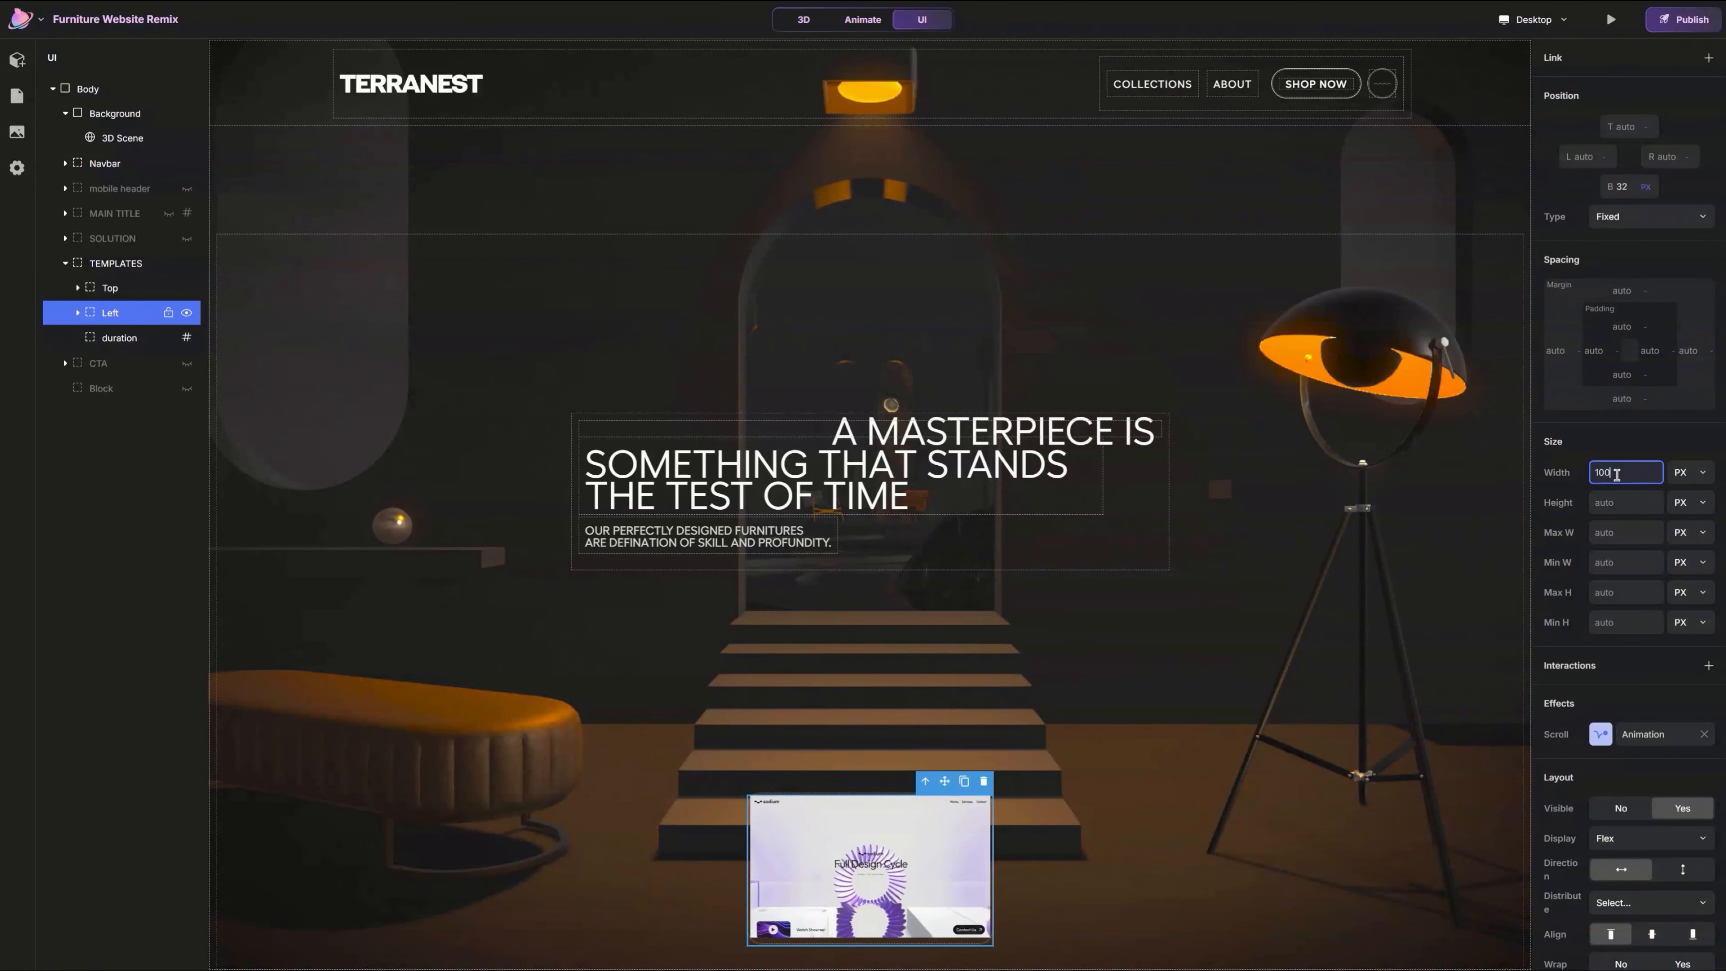
text(0)
click(1675, 477)
click(1683, 491)
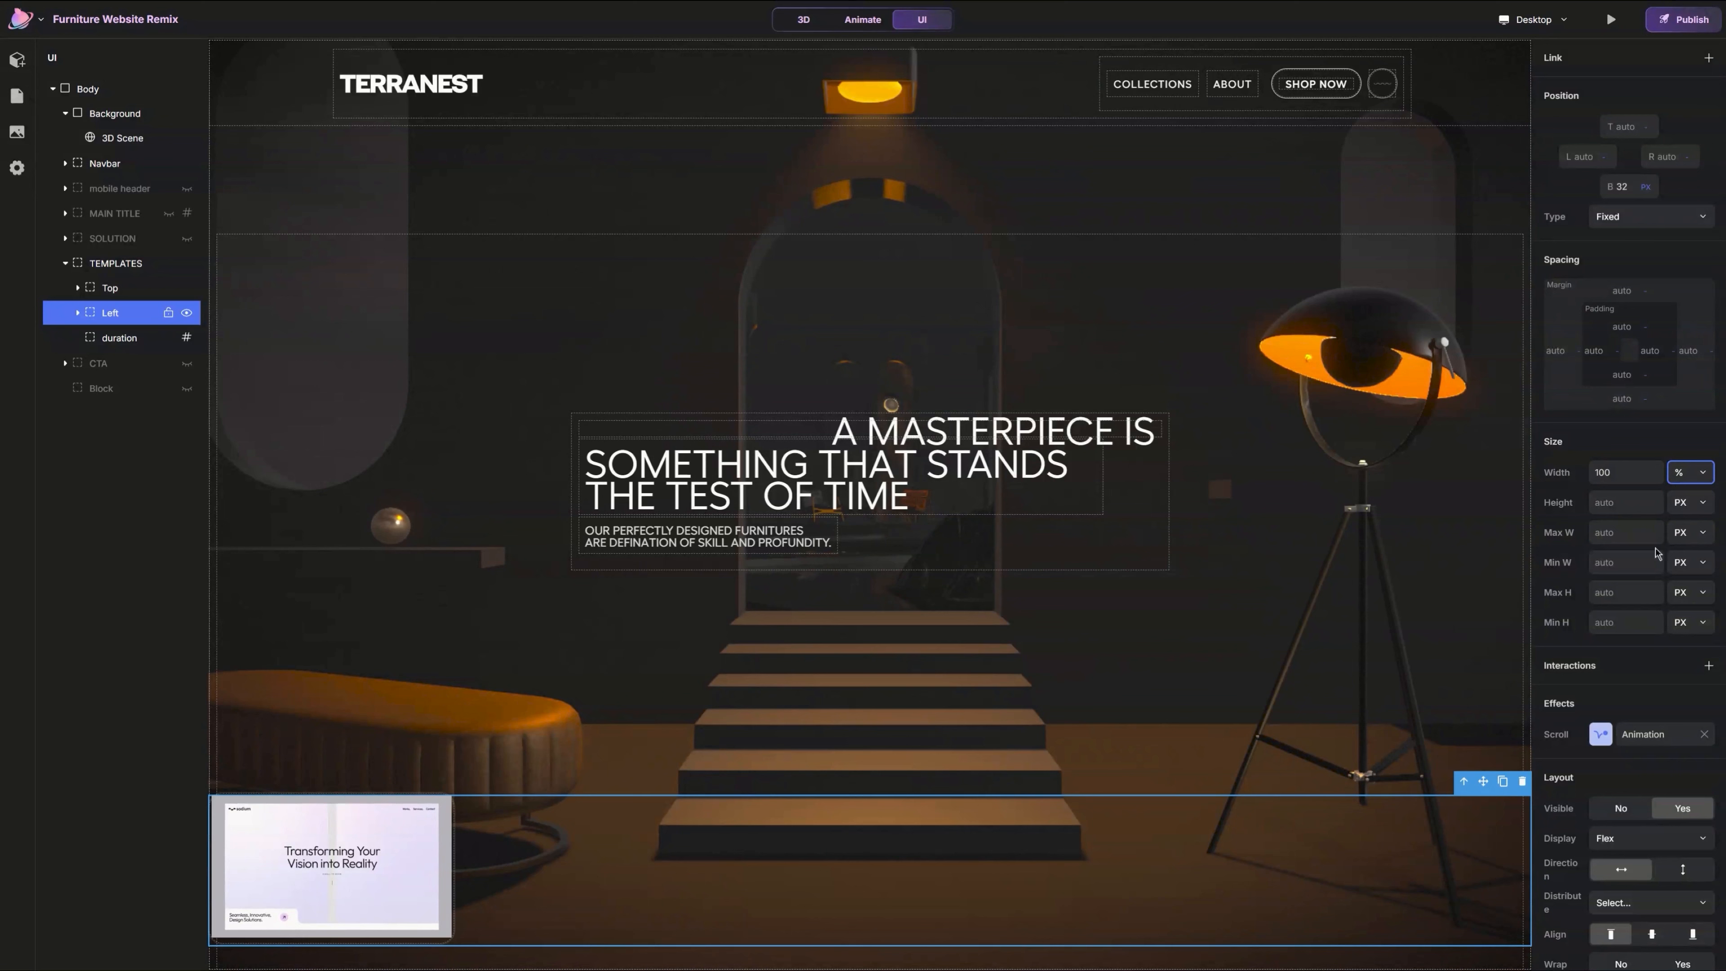
click(1629, 532)
text(800)
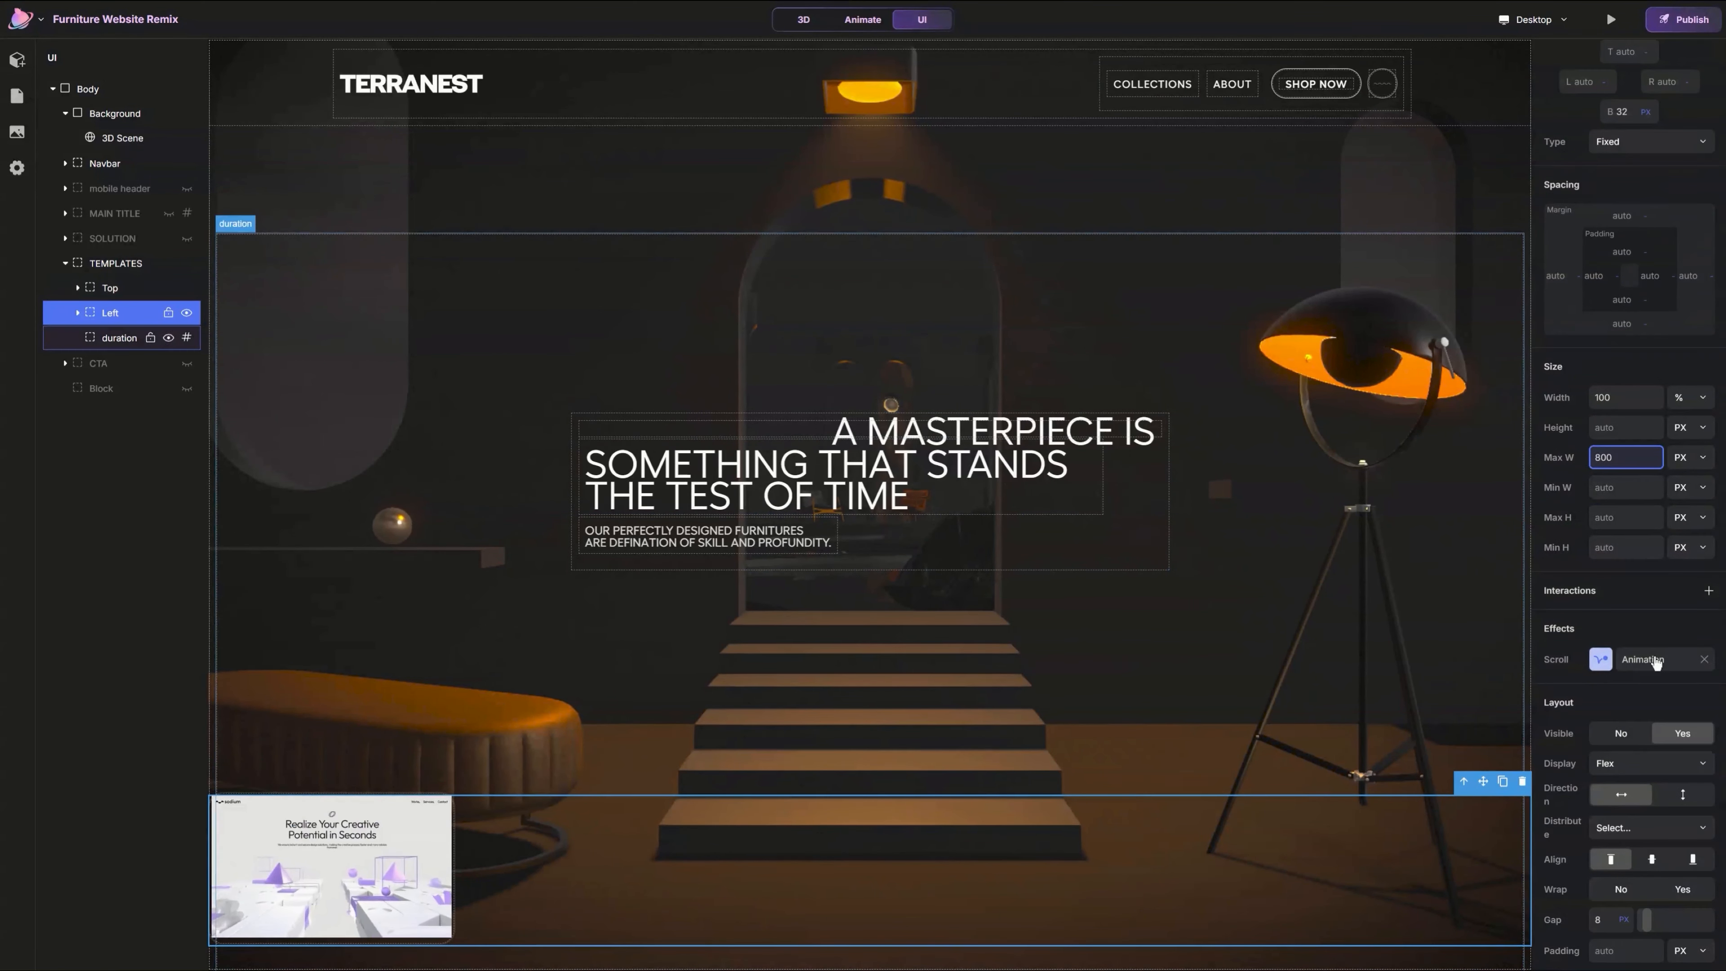
Step: Set both the distribution and the alignment of the outer Left container's contents to center
scroll(1649, 703, down, 2)
click(1649, 757)
click(1652, 774)
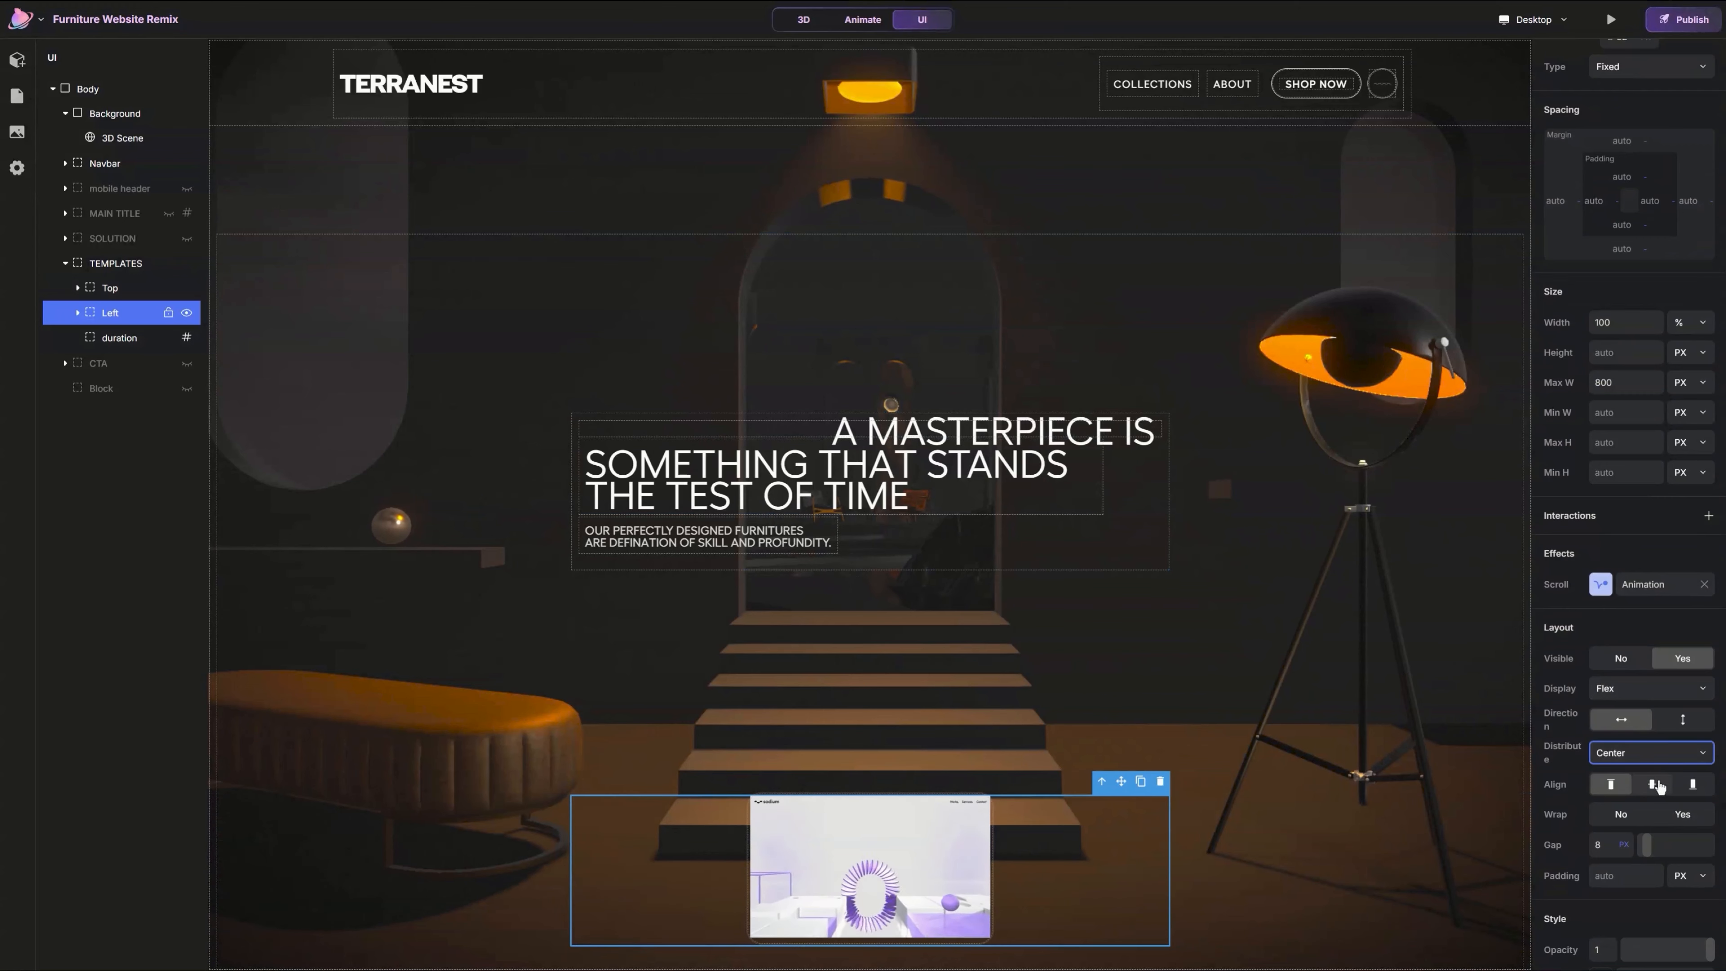
click(1656, 788)
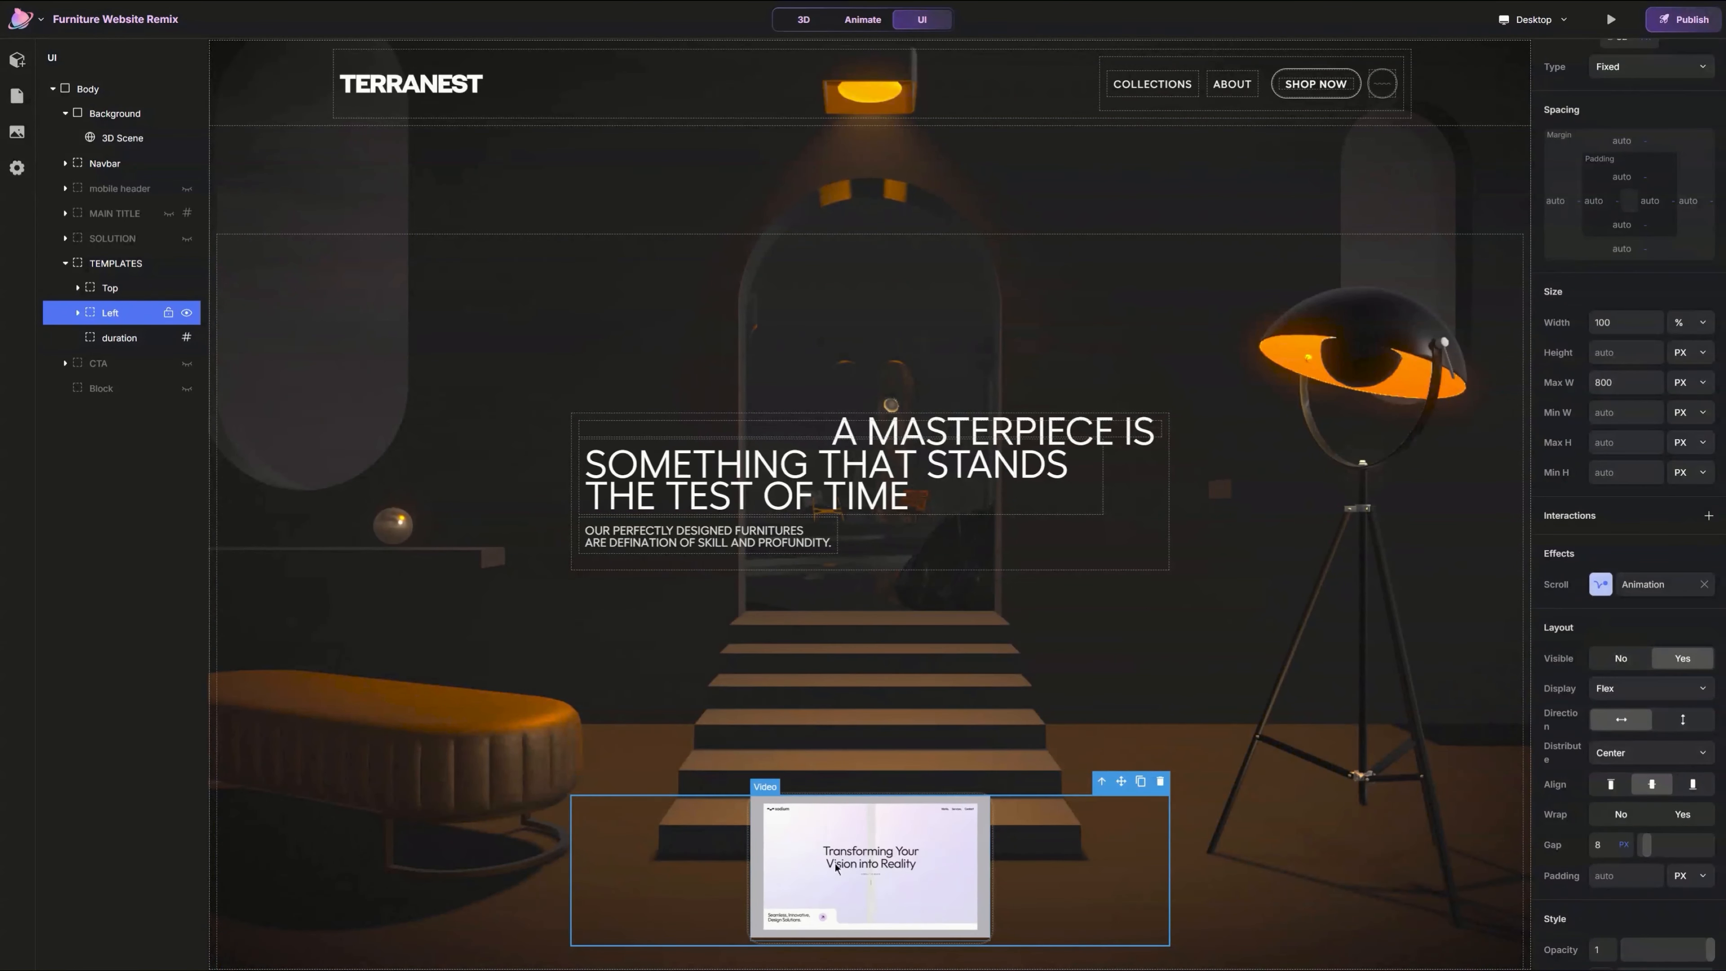
Step: Delete the hidden Blur element from the inner Left container
click(78, 312)
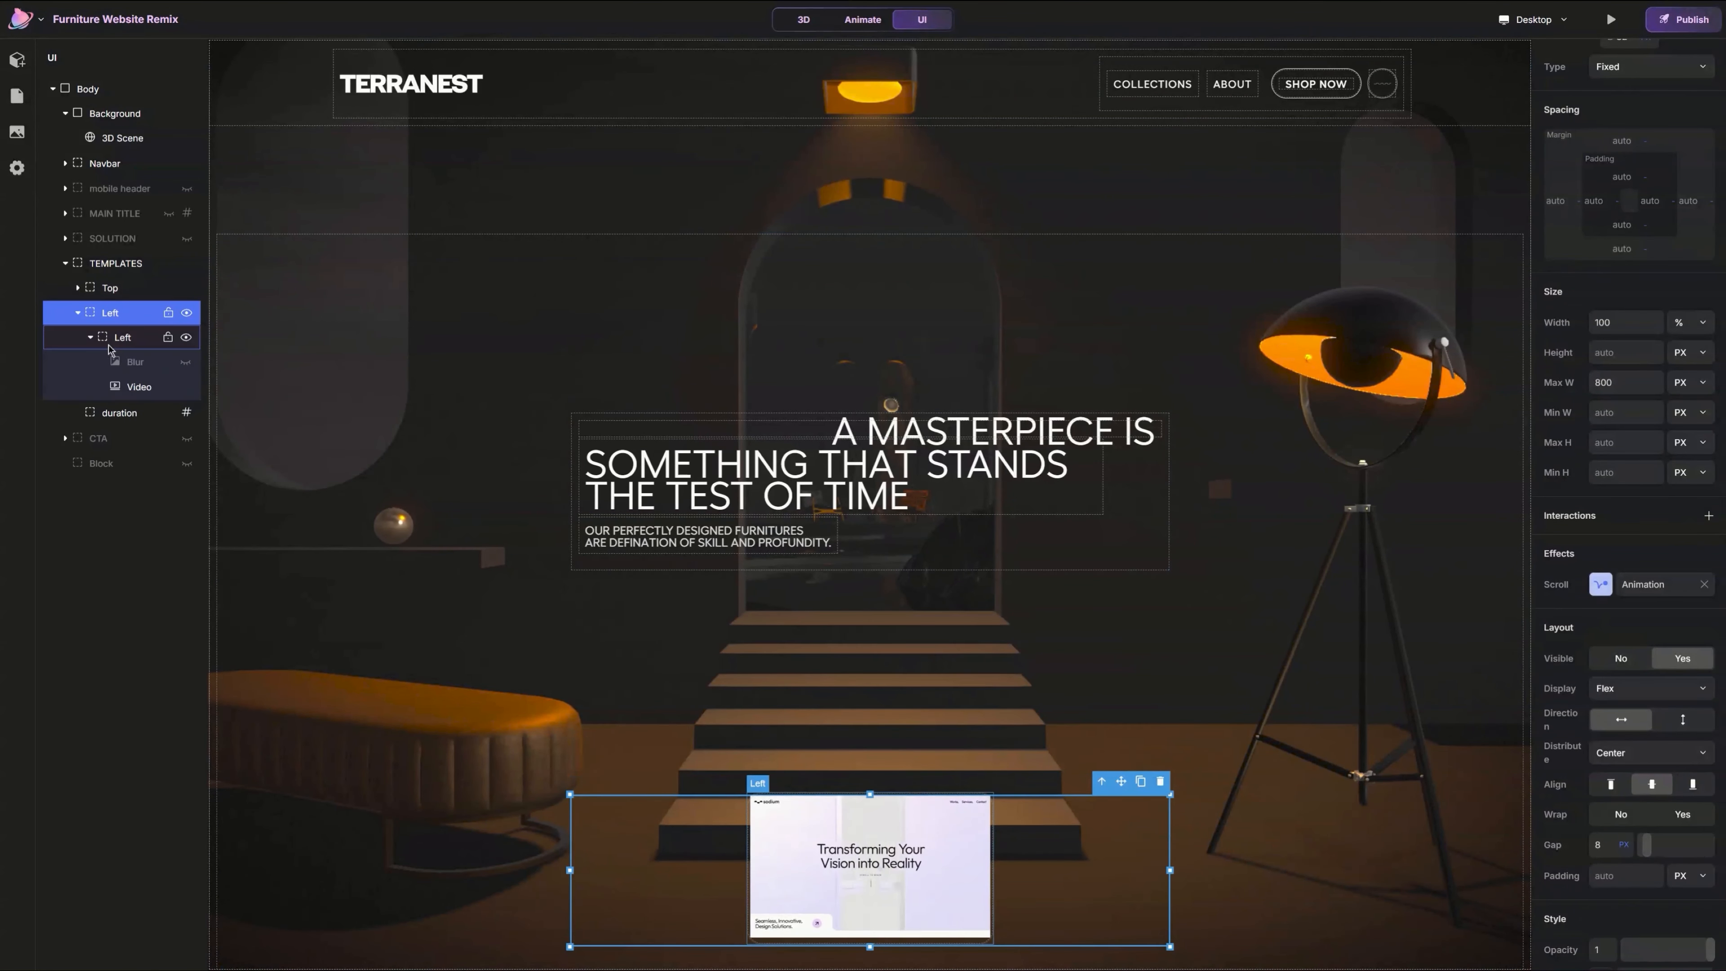
click(126, 365)
key(Delete)
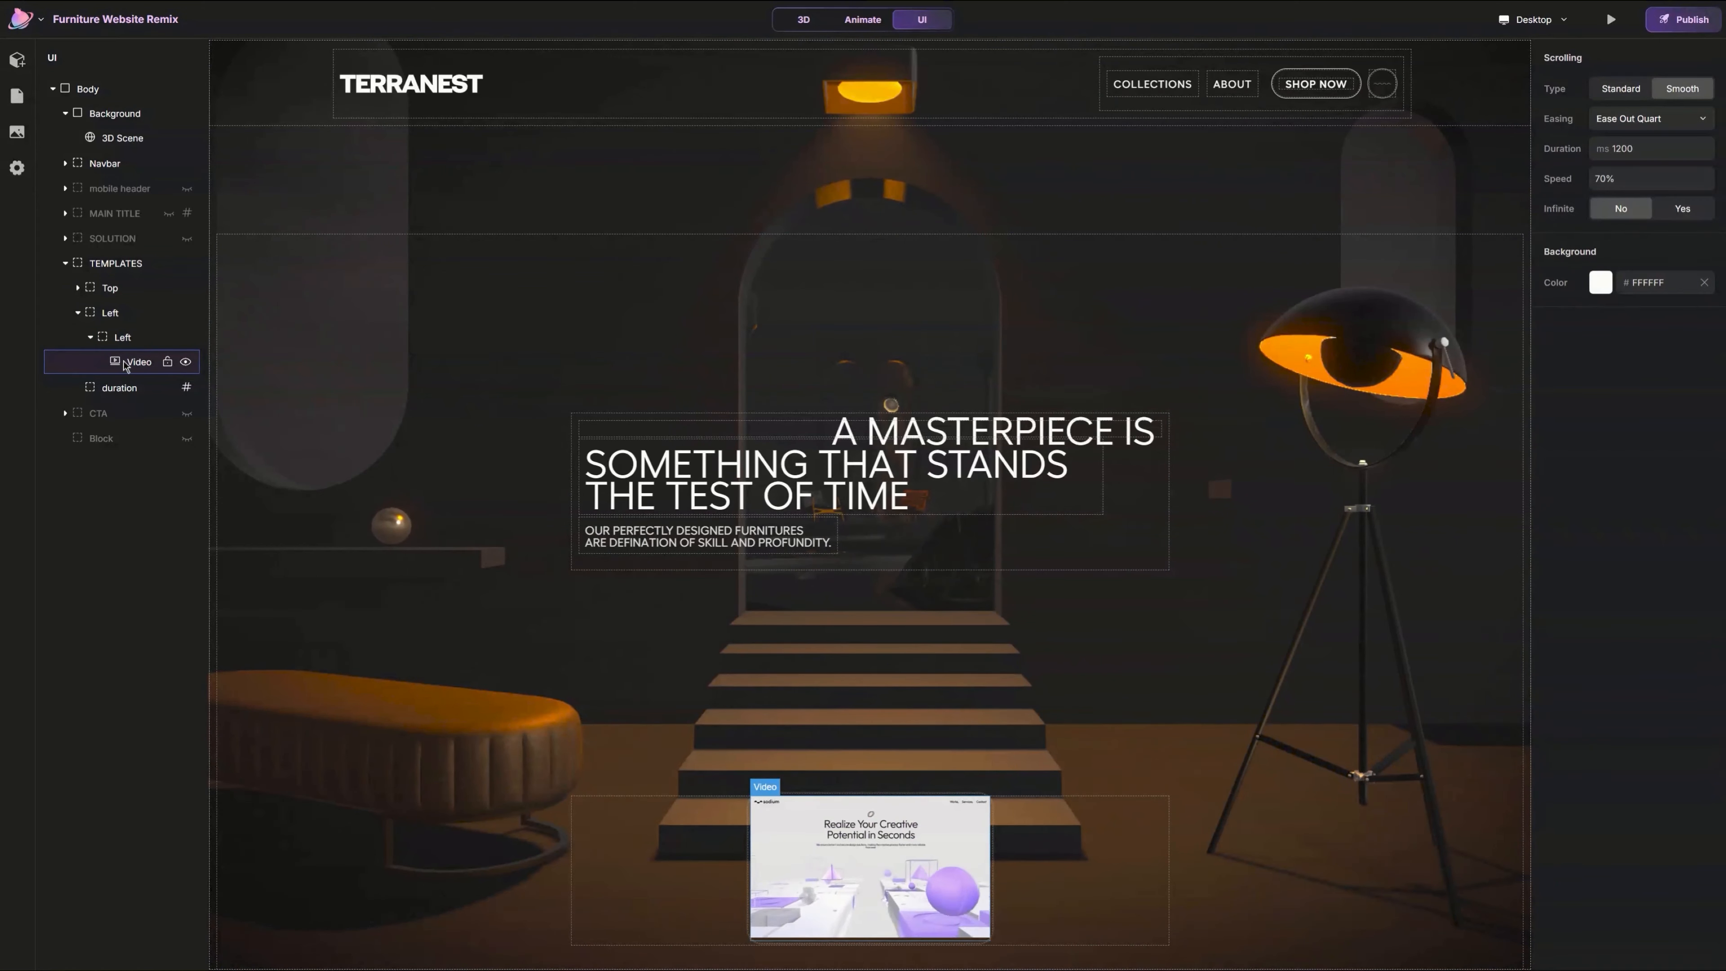
Step: Remove the corner radius and the border from the inner Left container
click(90, 337)
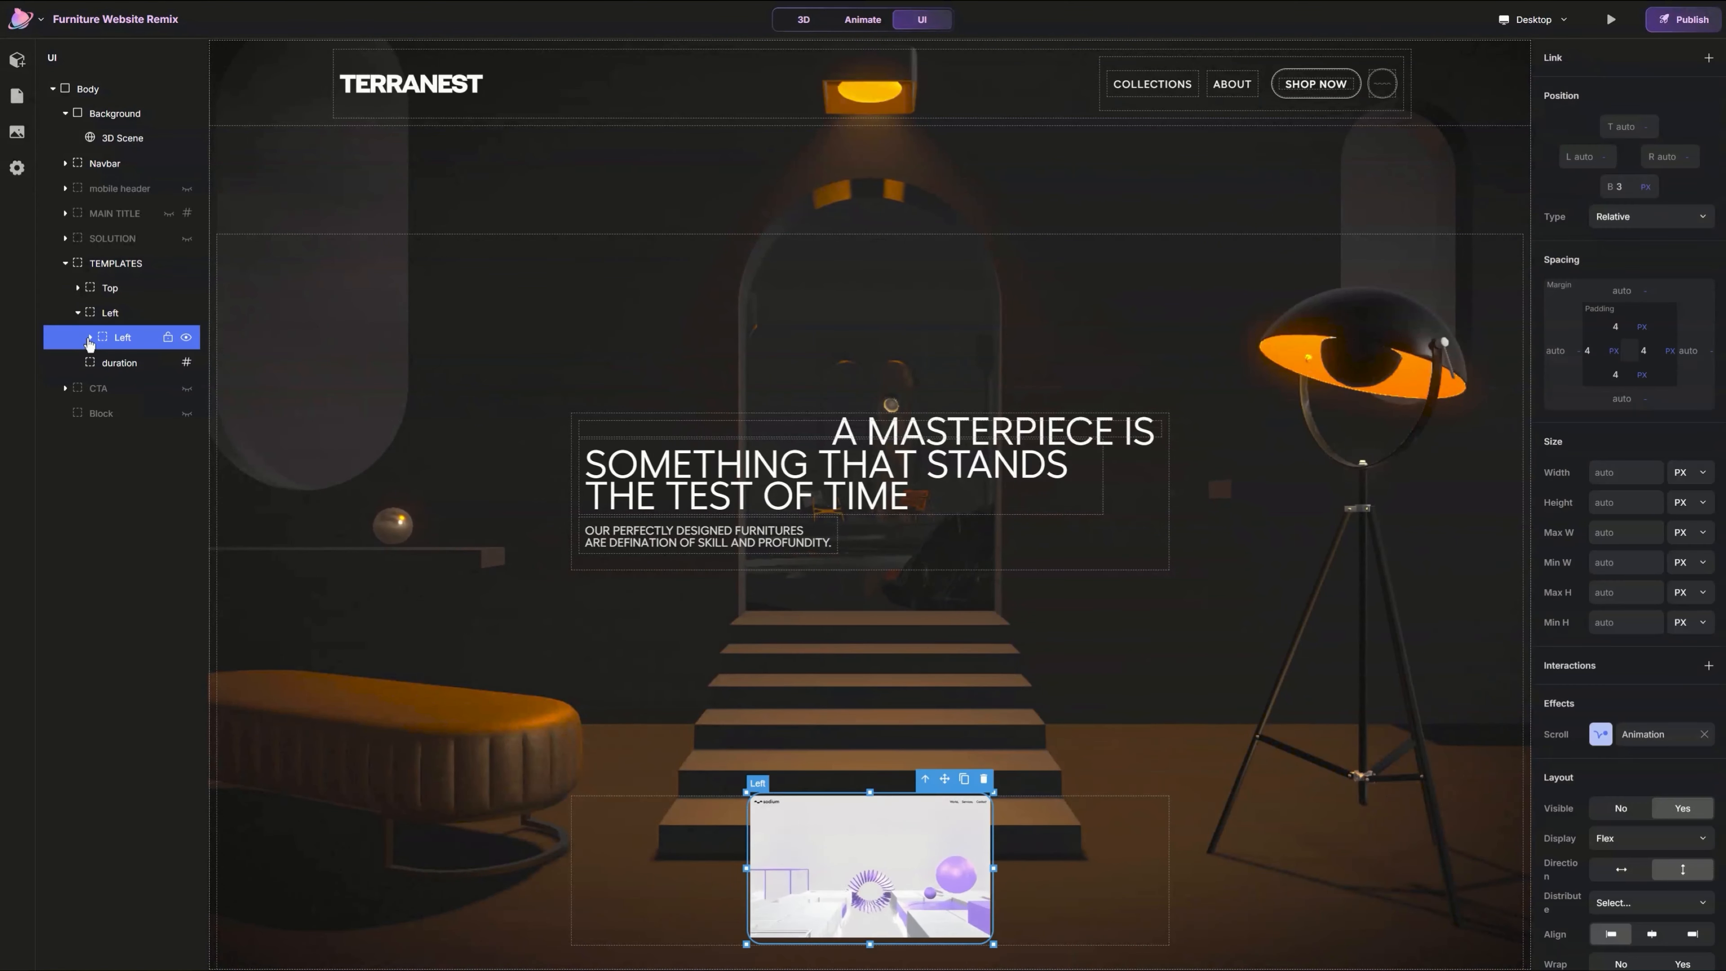
scroll(1651, 801, down, 5)
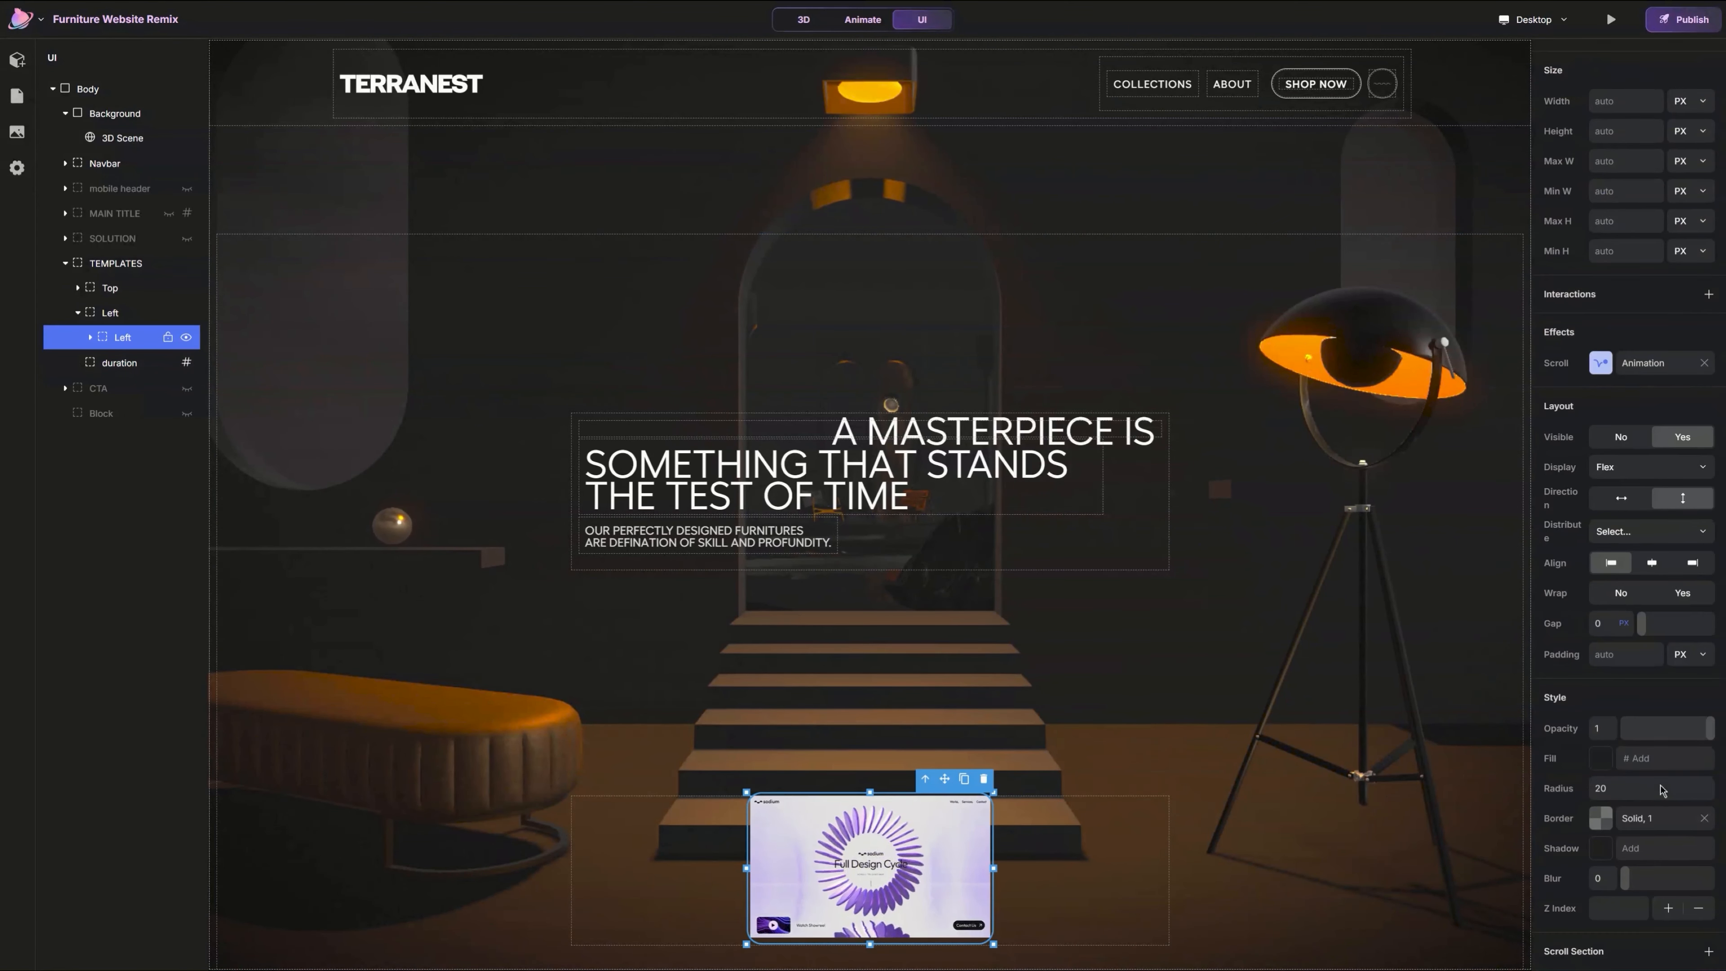
double_click(1635, 793)
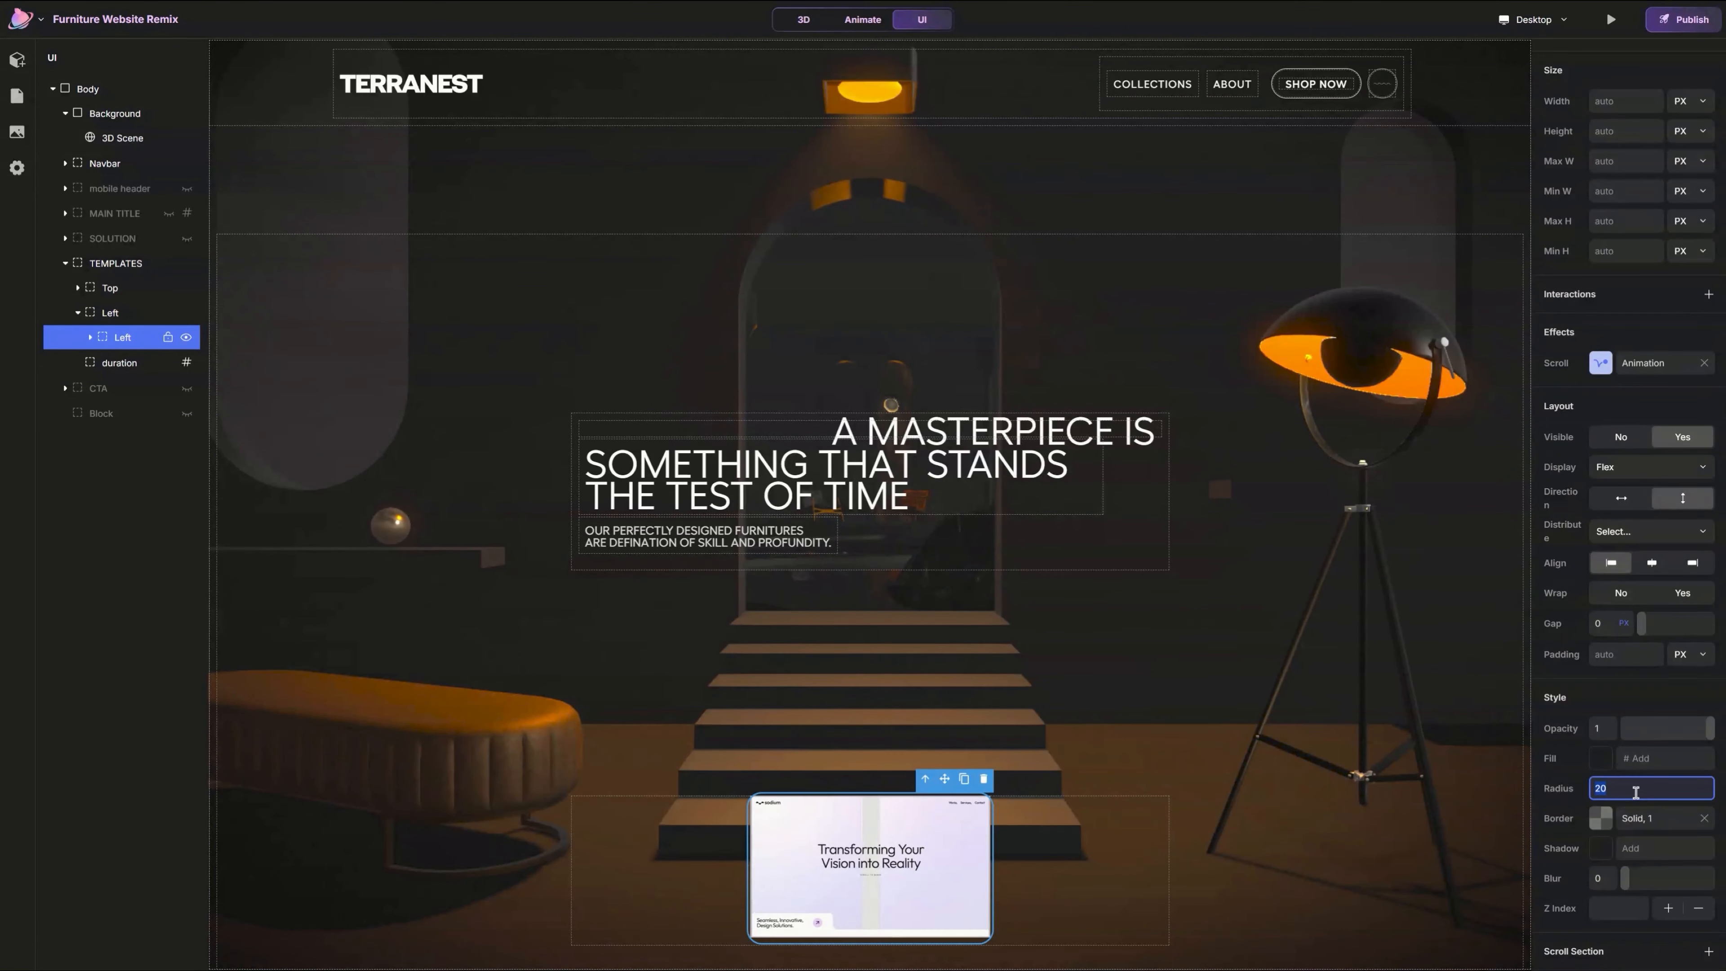
click(1704, 818)
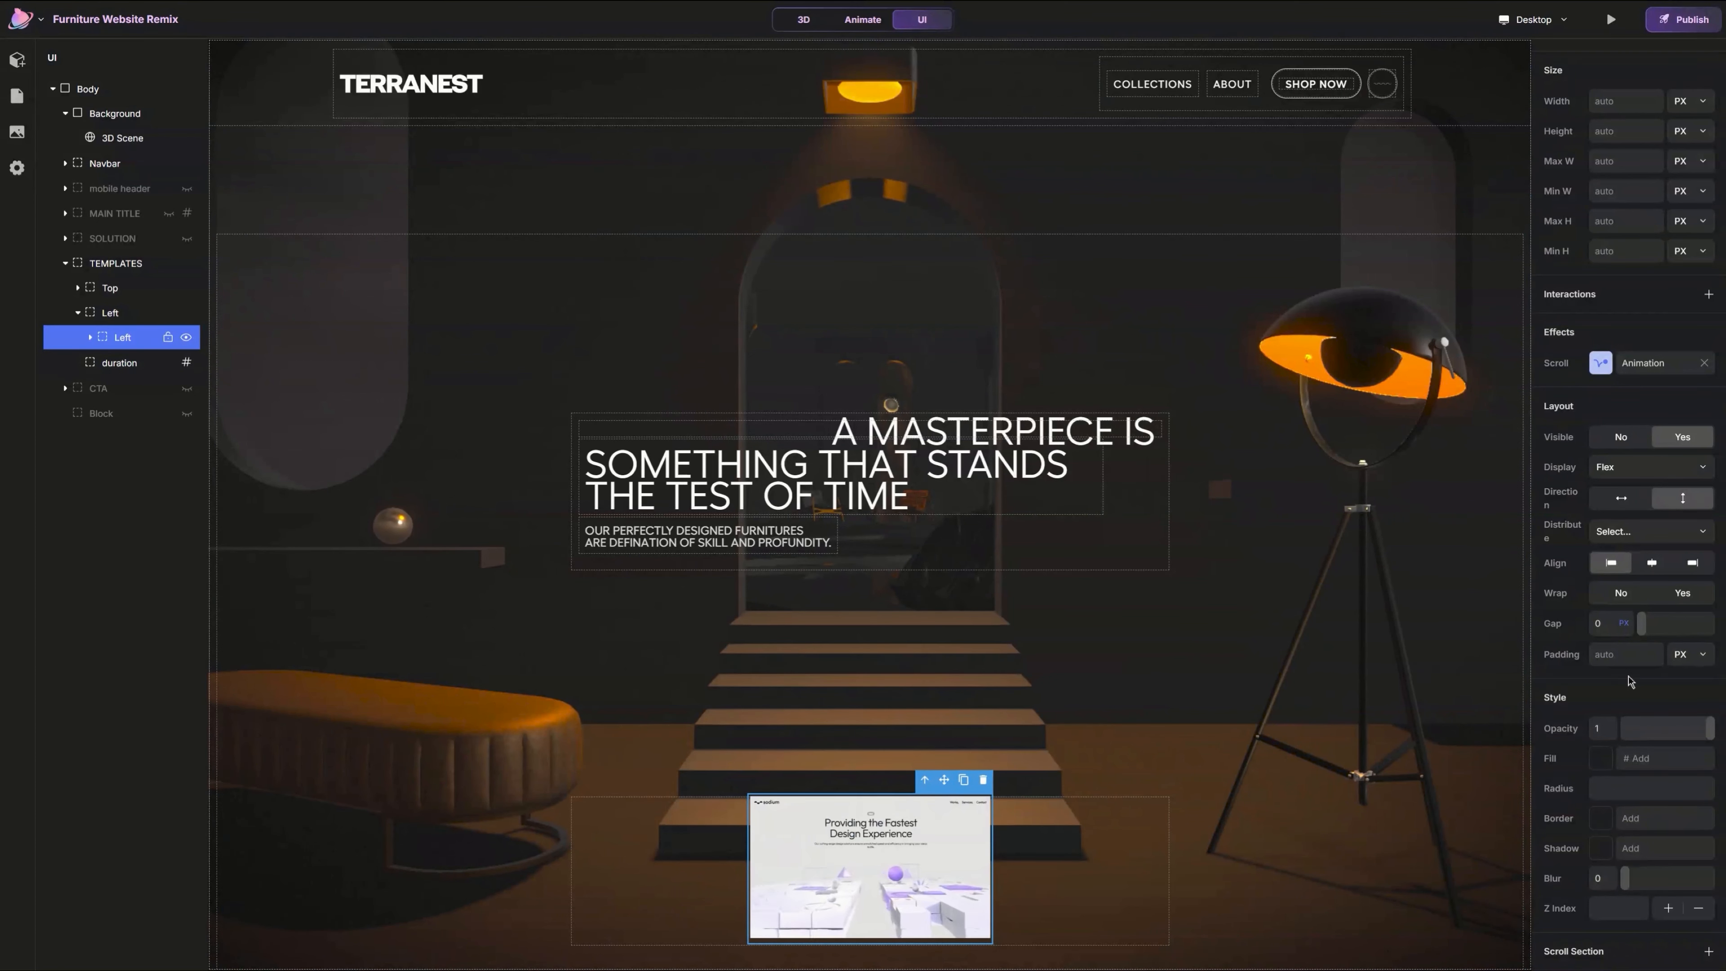
Step: Clear the inner Left container's bottom offset
scroll(1591, 333, up, 5)
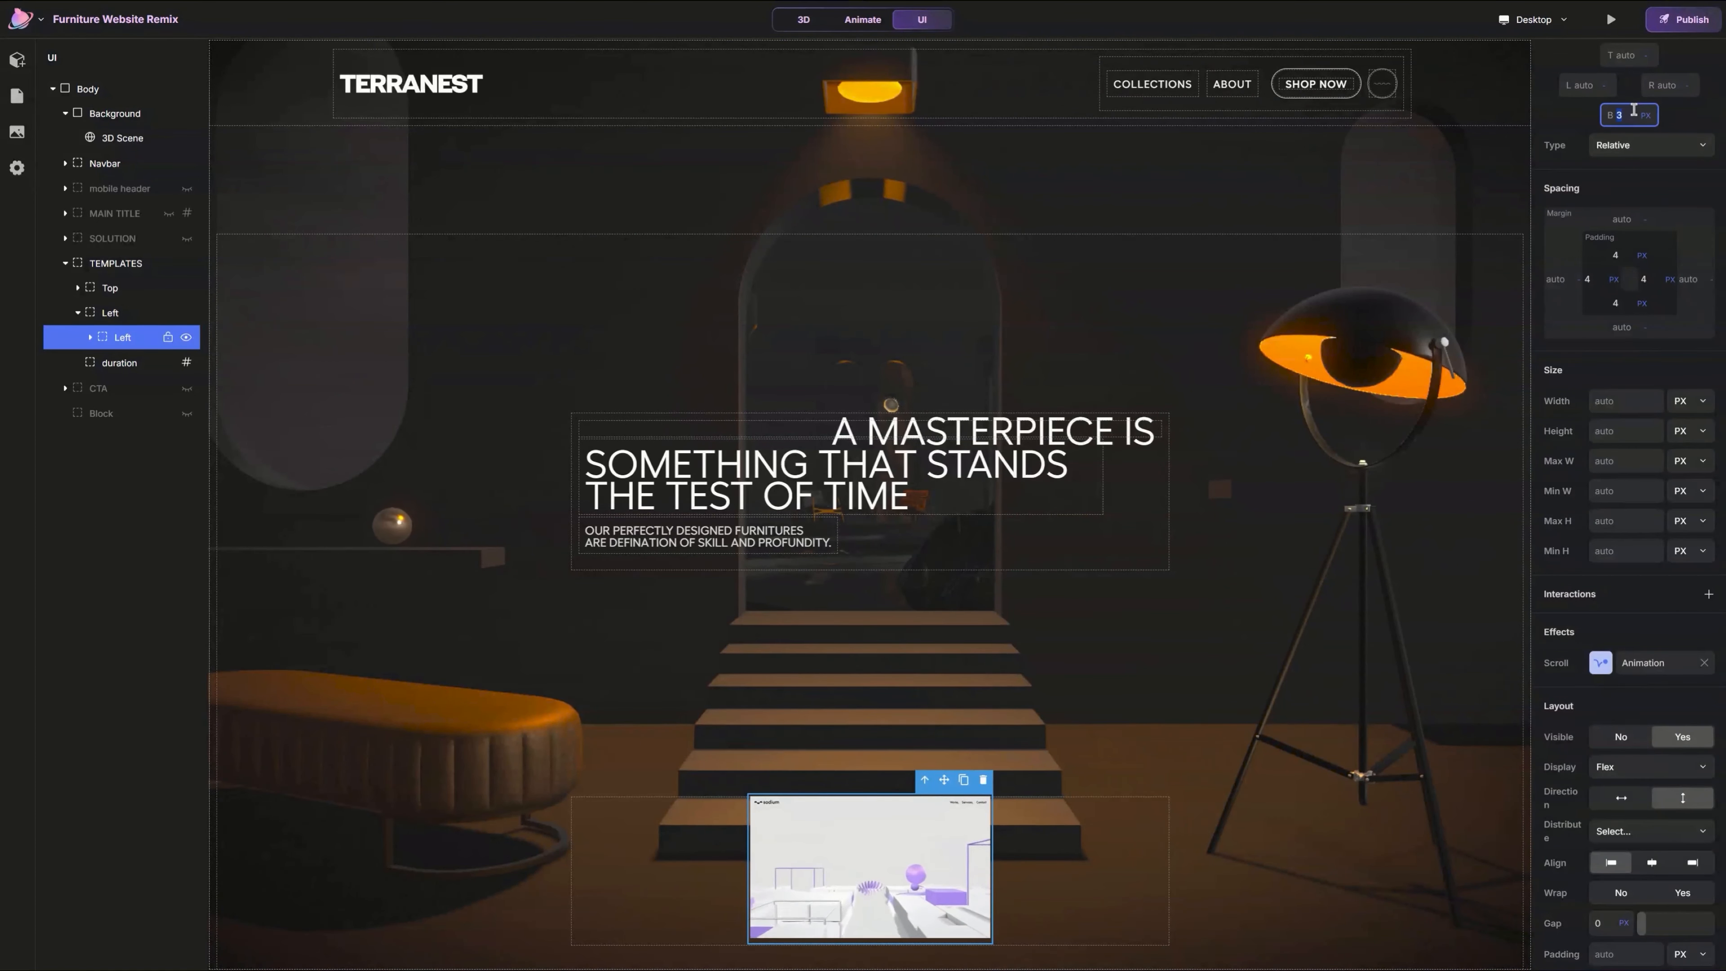
key(BackSpace)
key(Return)
scroll(1635, 395, up, 2)
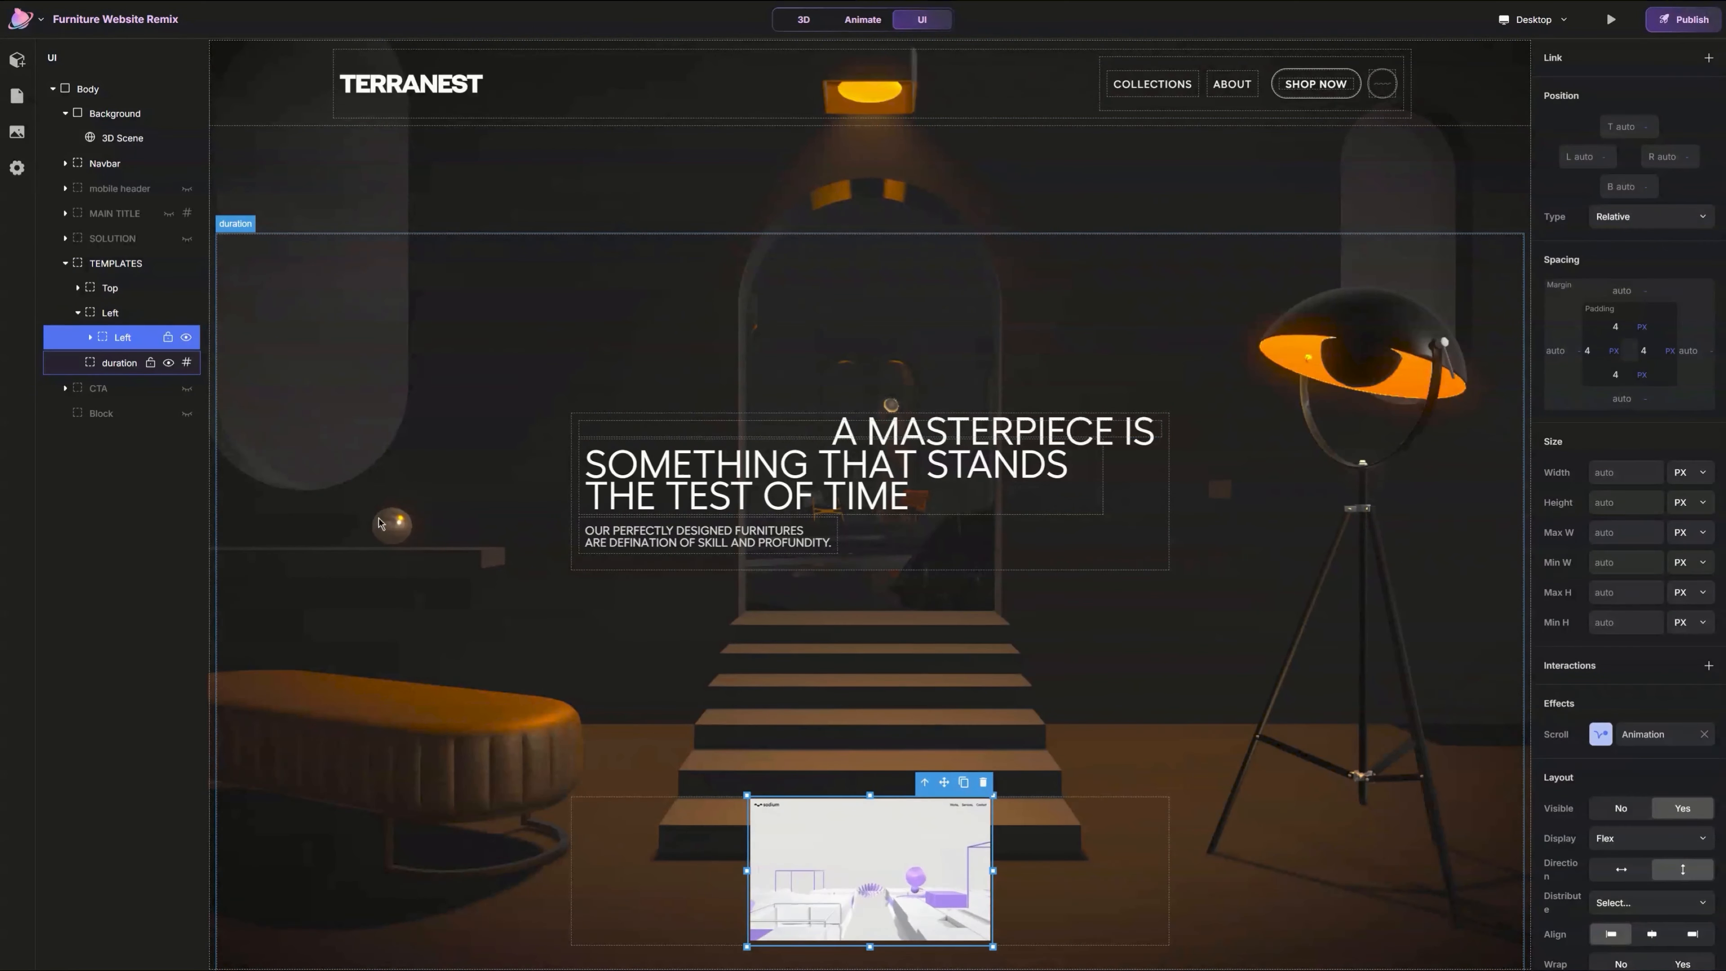
Step: Duplicate the inner Left video container twice to make a row of three
key(ctrl+d)
key(ctrl+d)
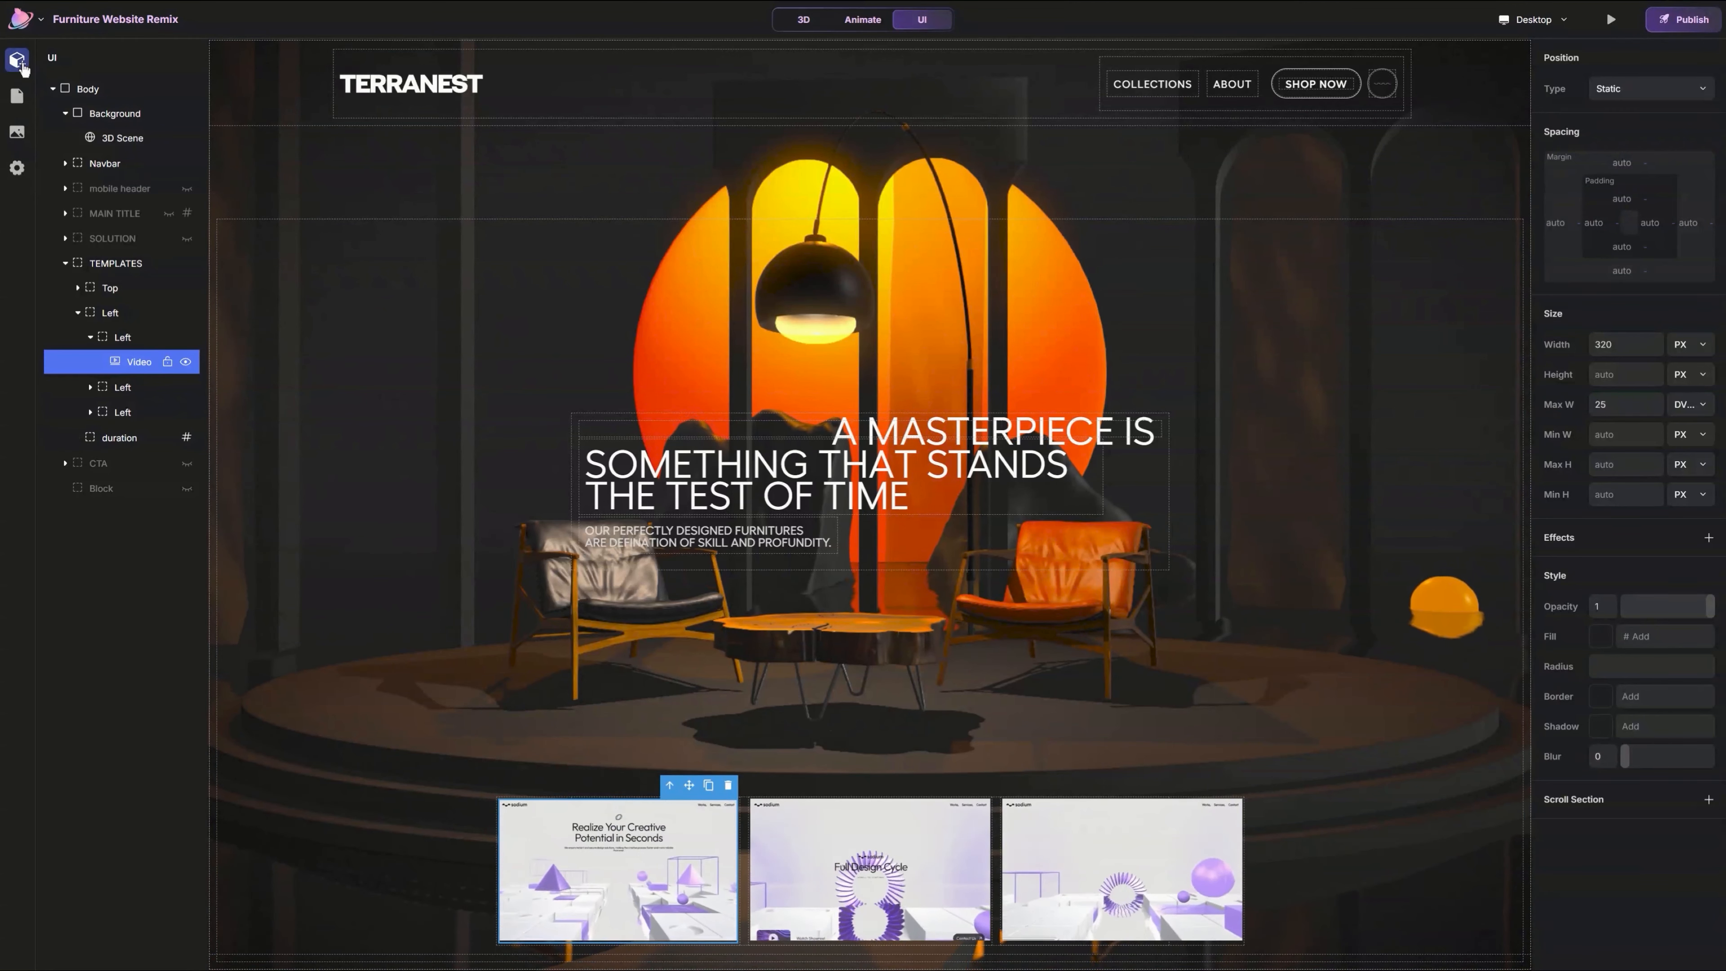
Step: Replace the video in the first inner Left container with an image element using chairblack.png
click(19, 61)
click(17, 132)
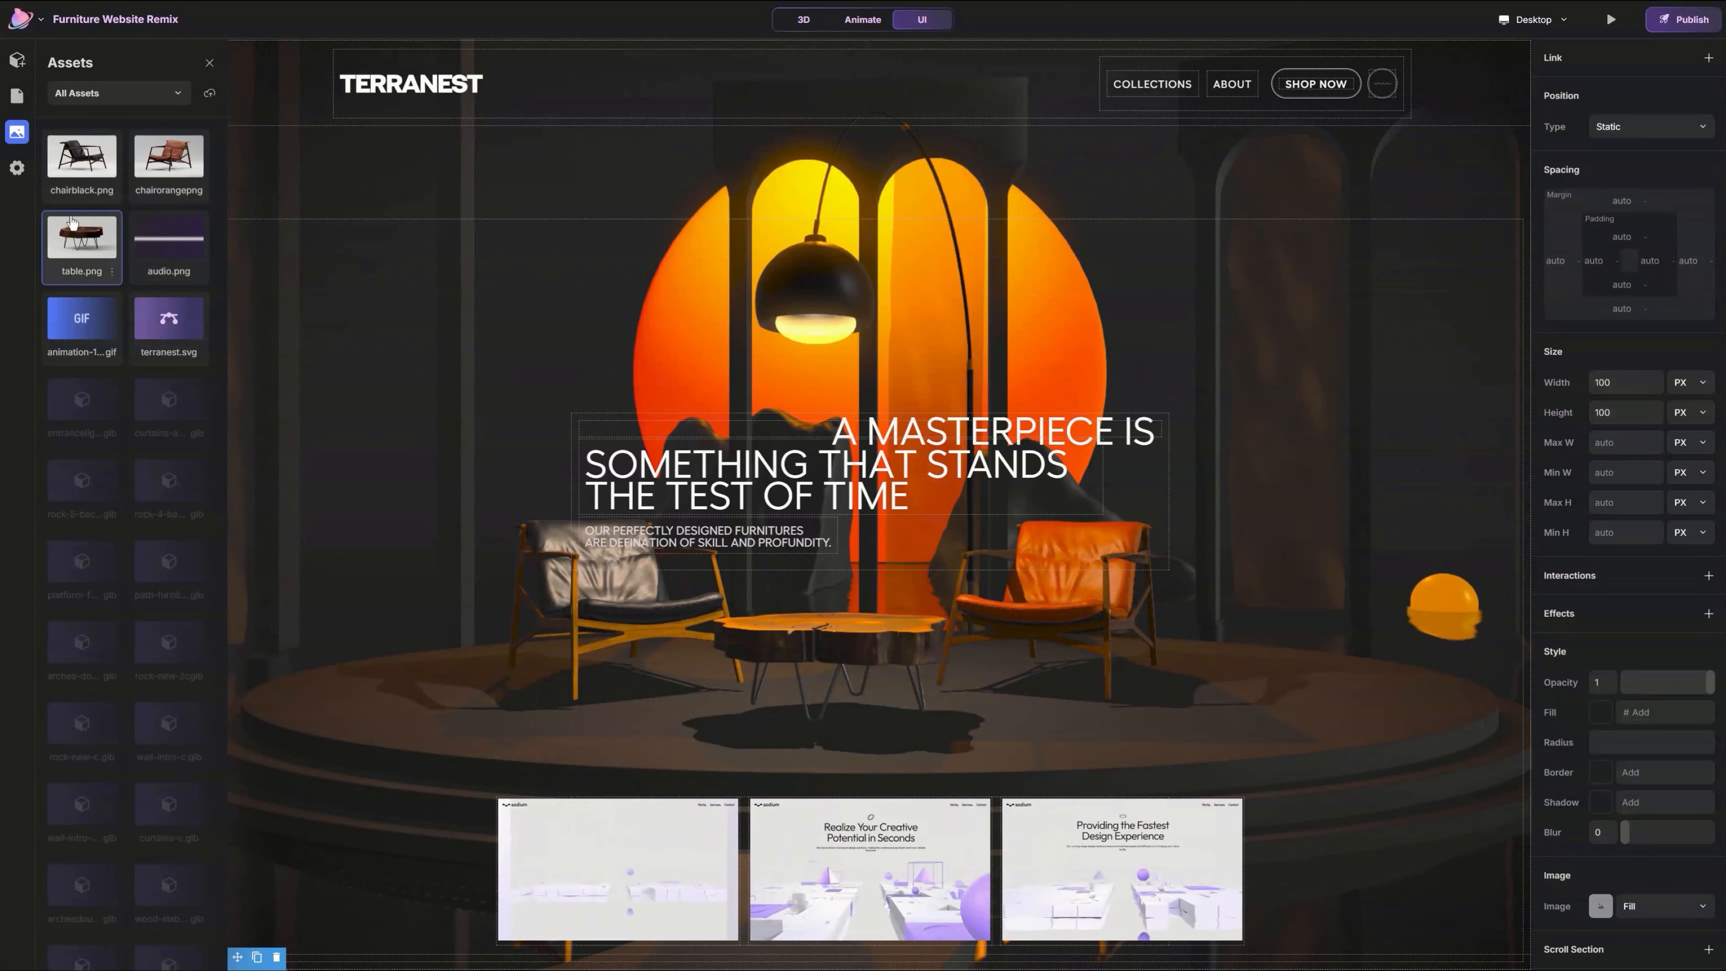
click(106, 161)
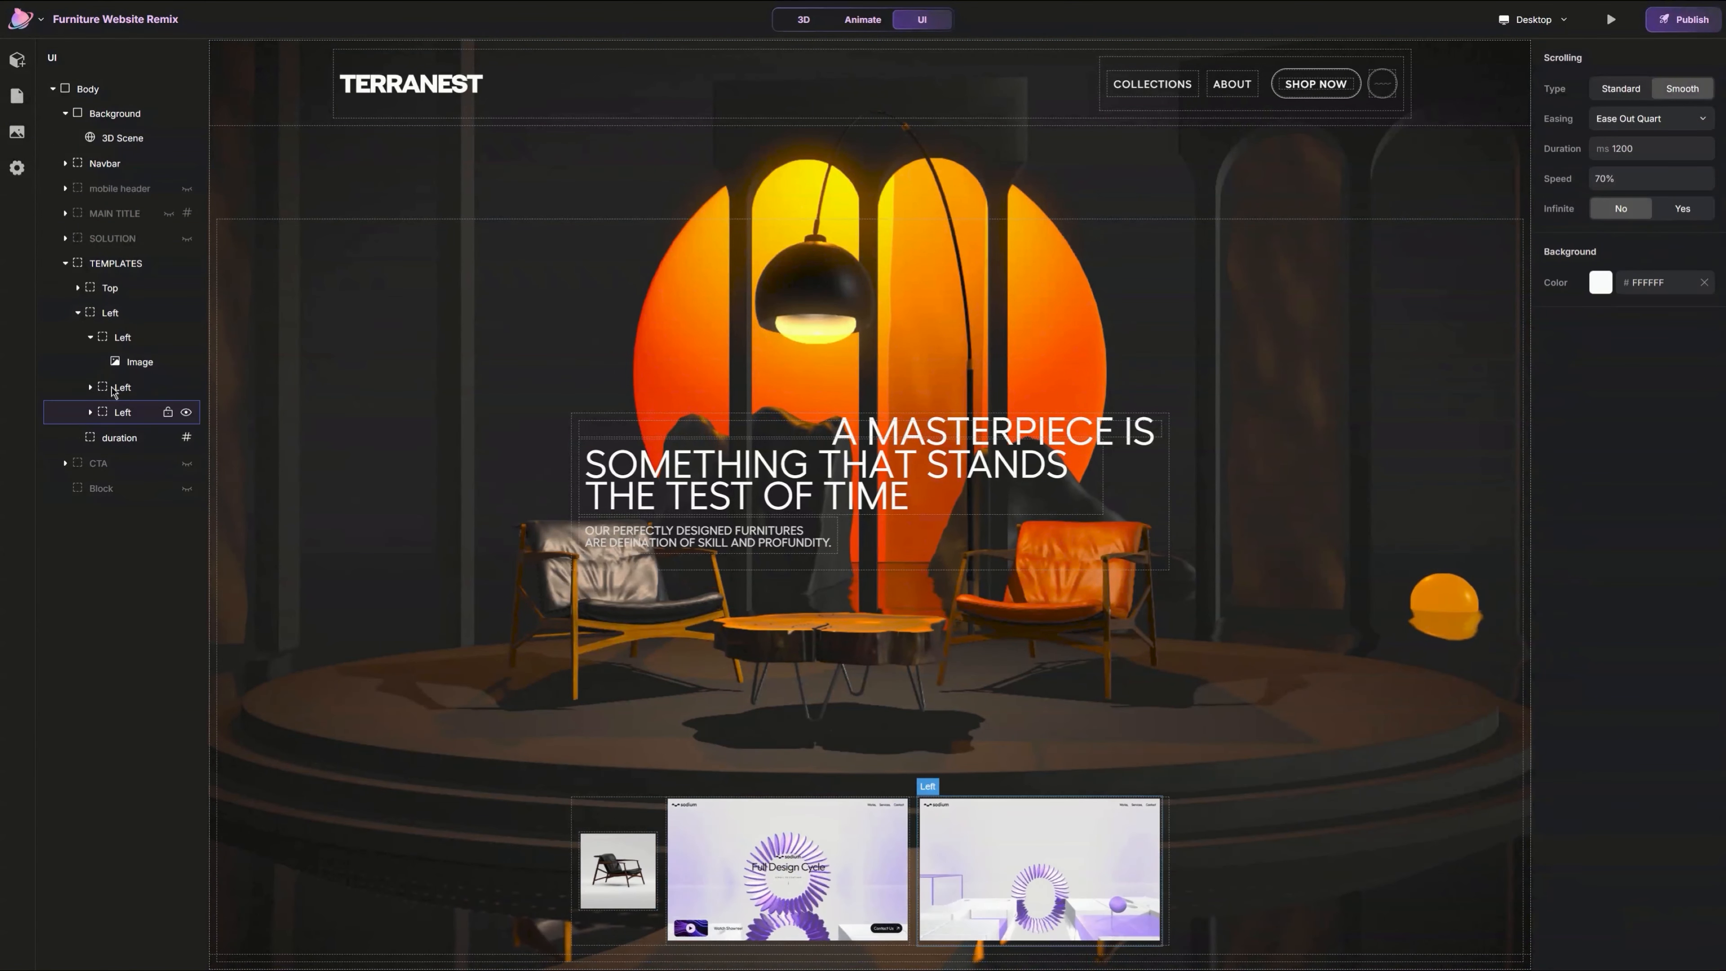
Step: Delete the two duplicated Left containers that still hold the video
click(117, 390)
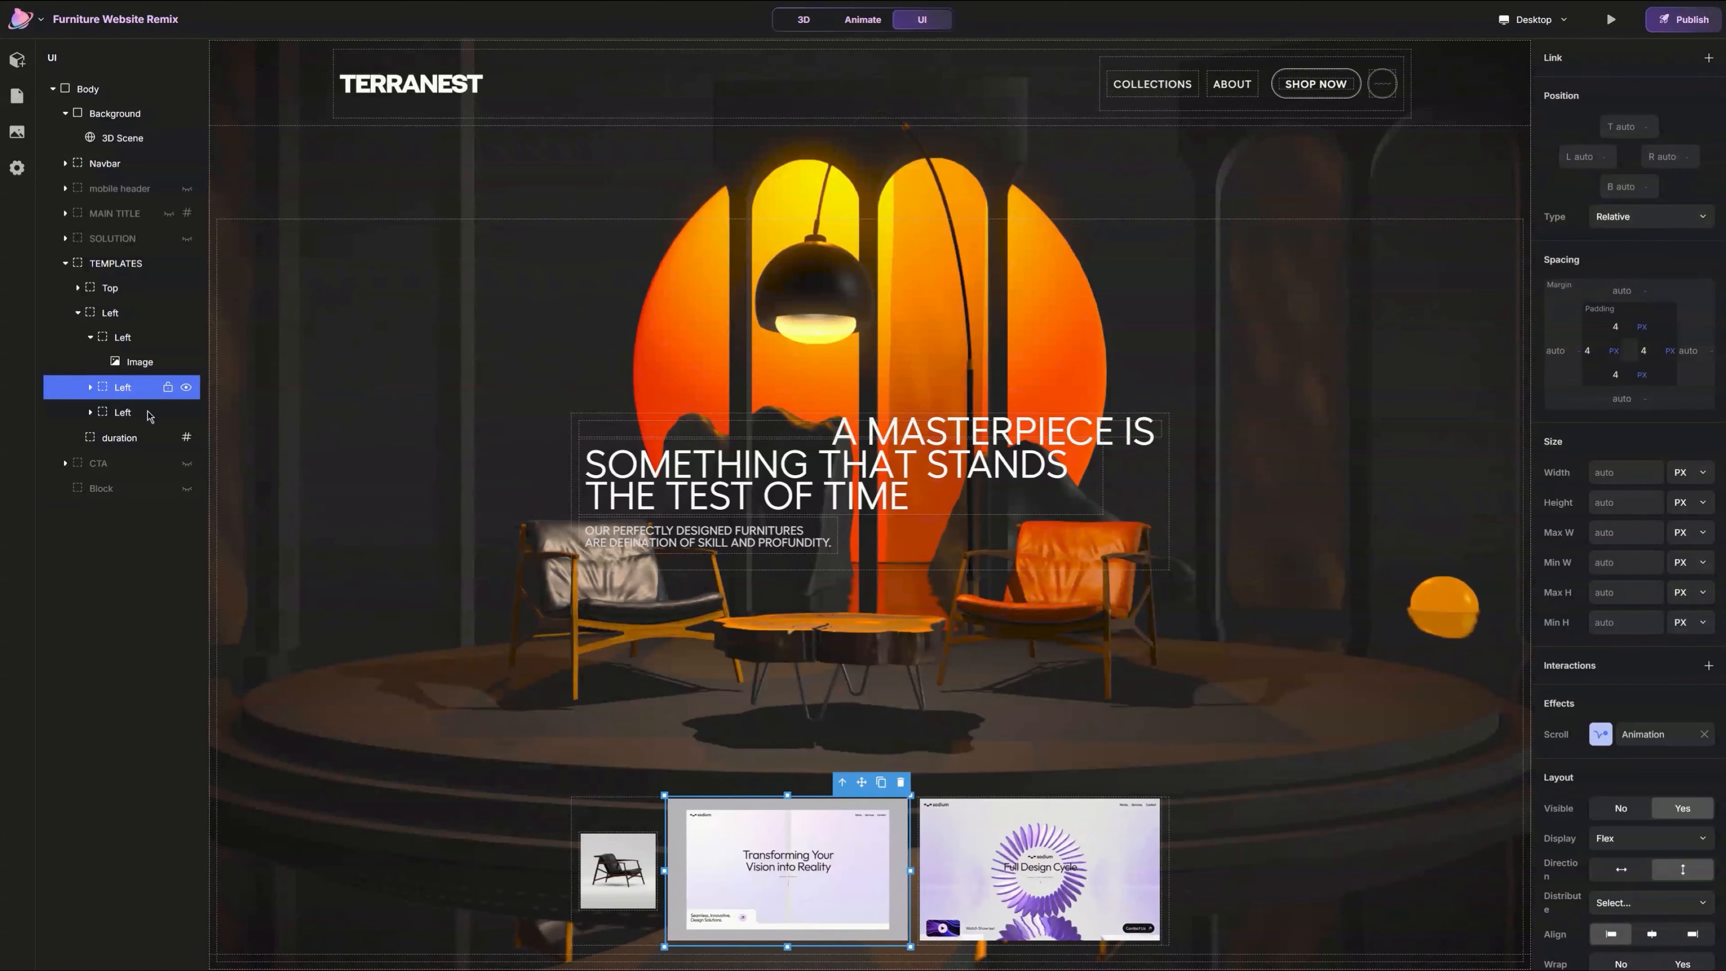
key(Delete)
key(Delete)
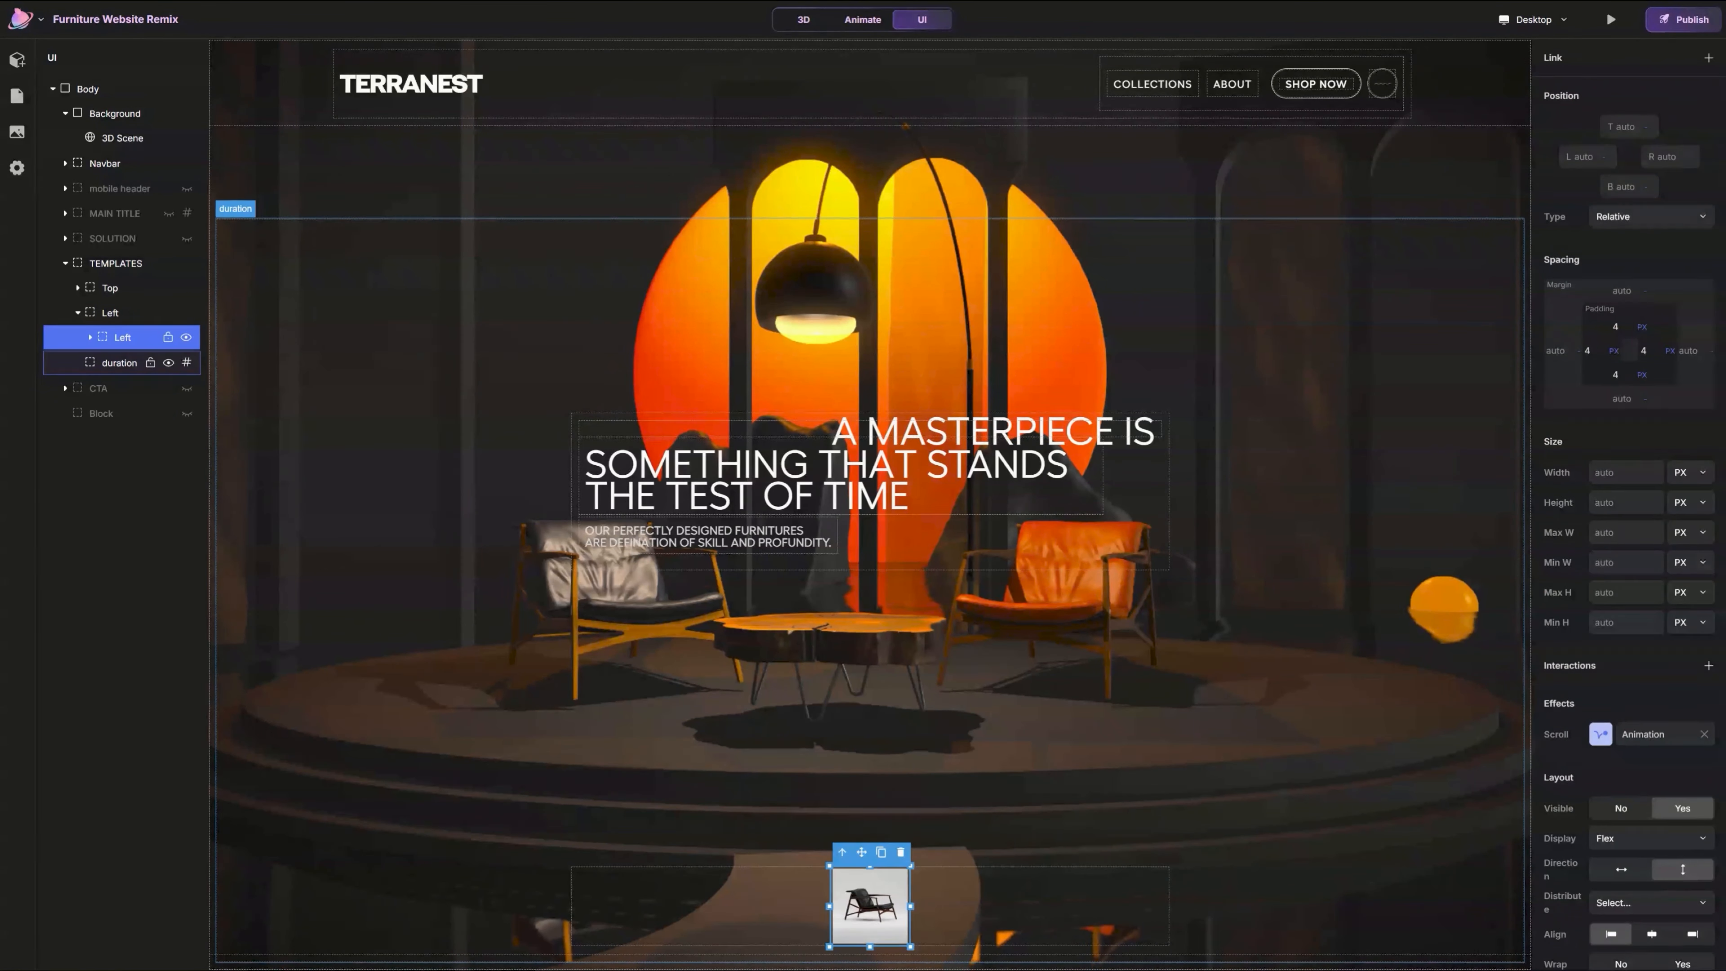
Step: Set the black chair image's width to 100% and its height to 200 px
click(871, 907)
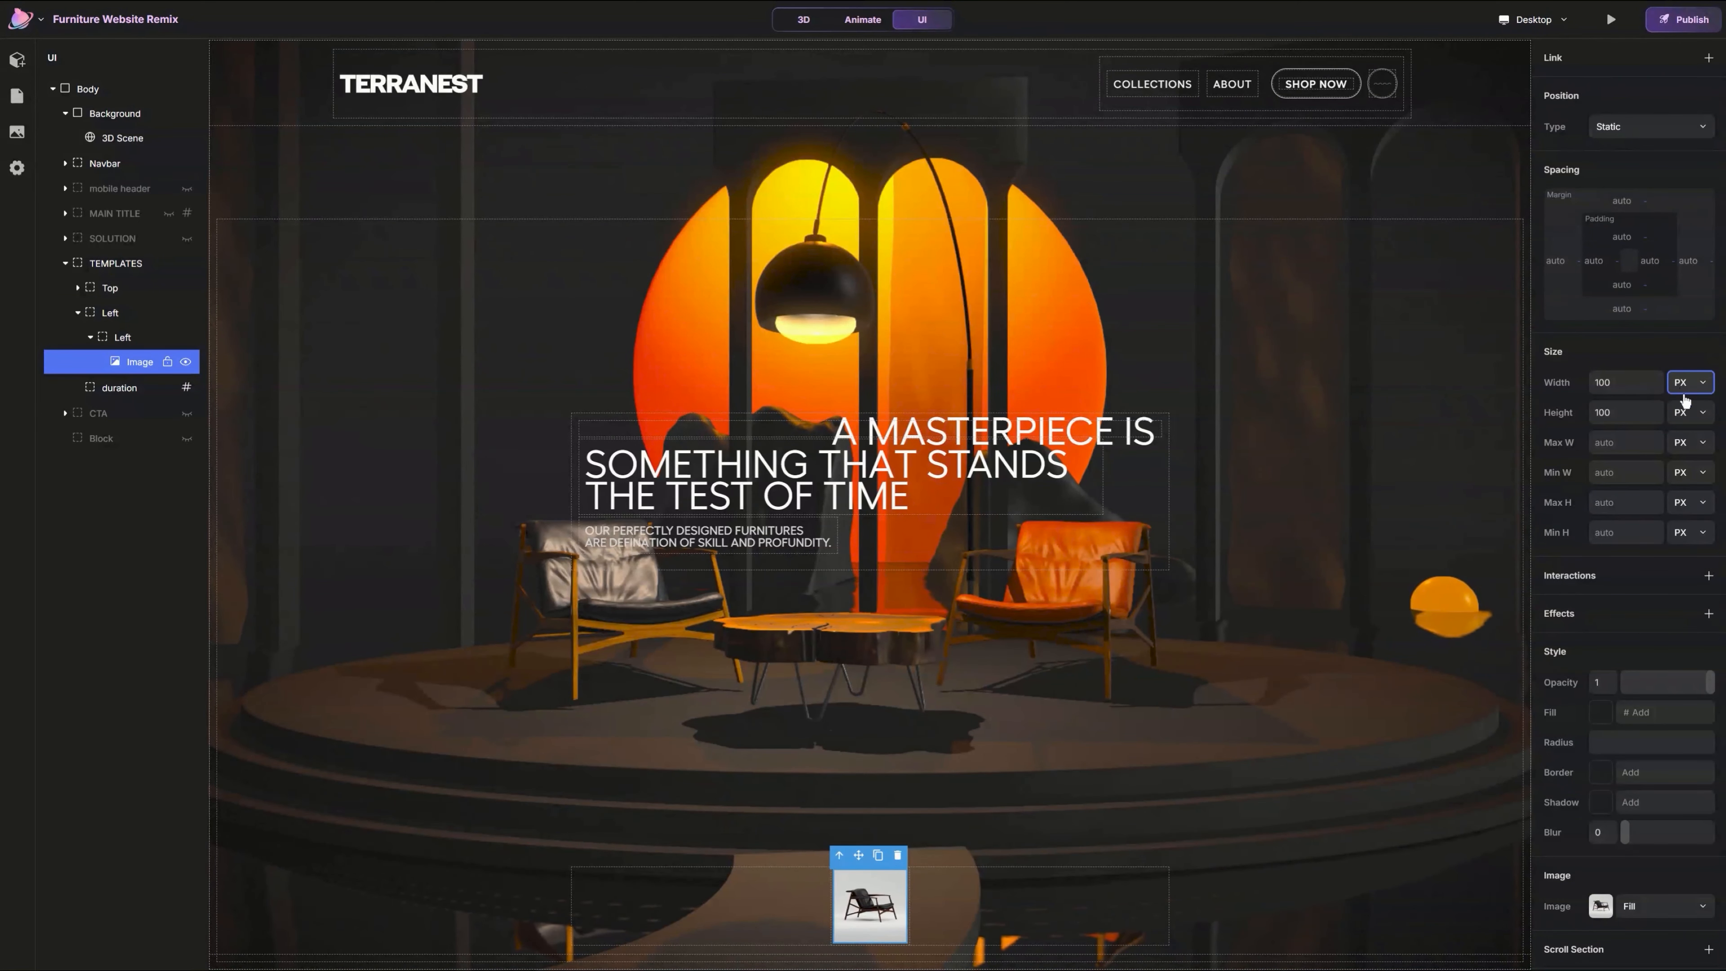
click(1630, 411)
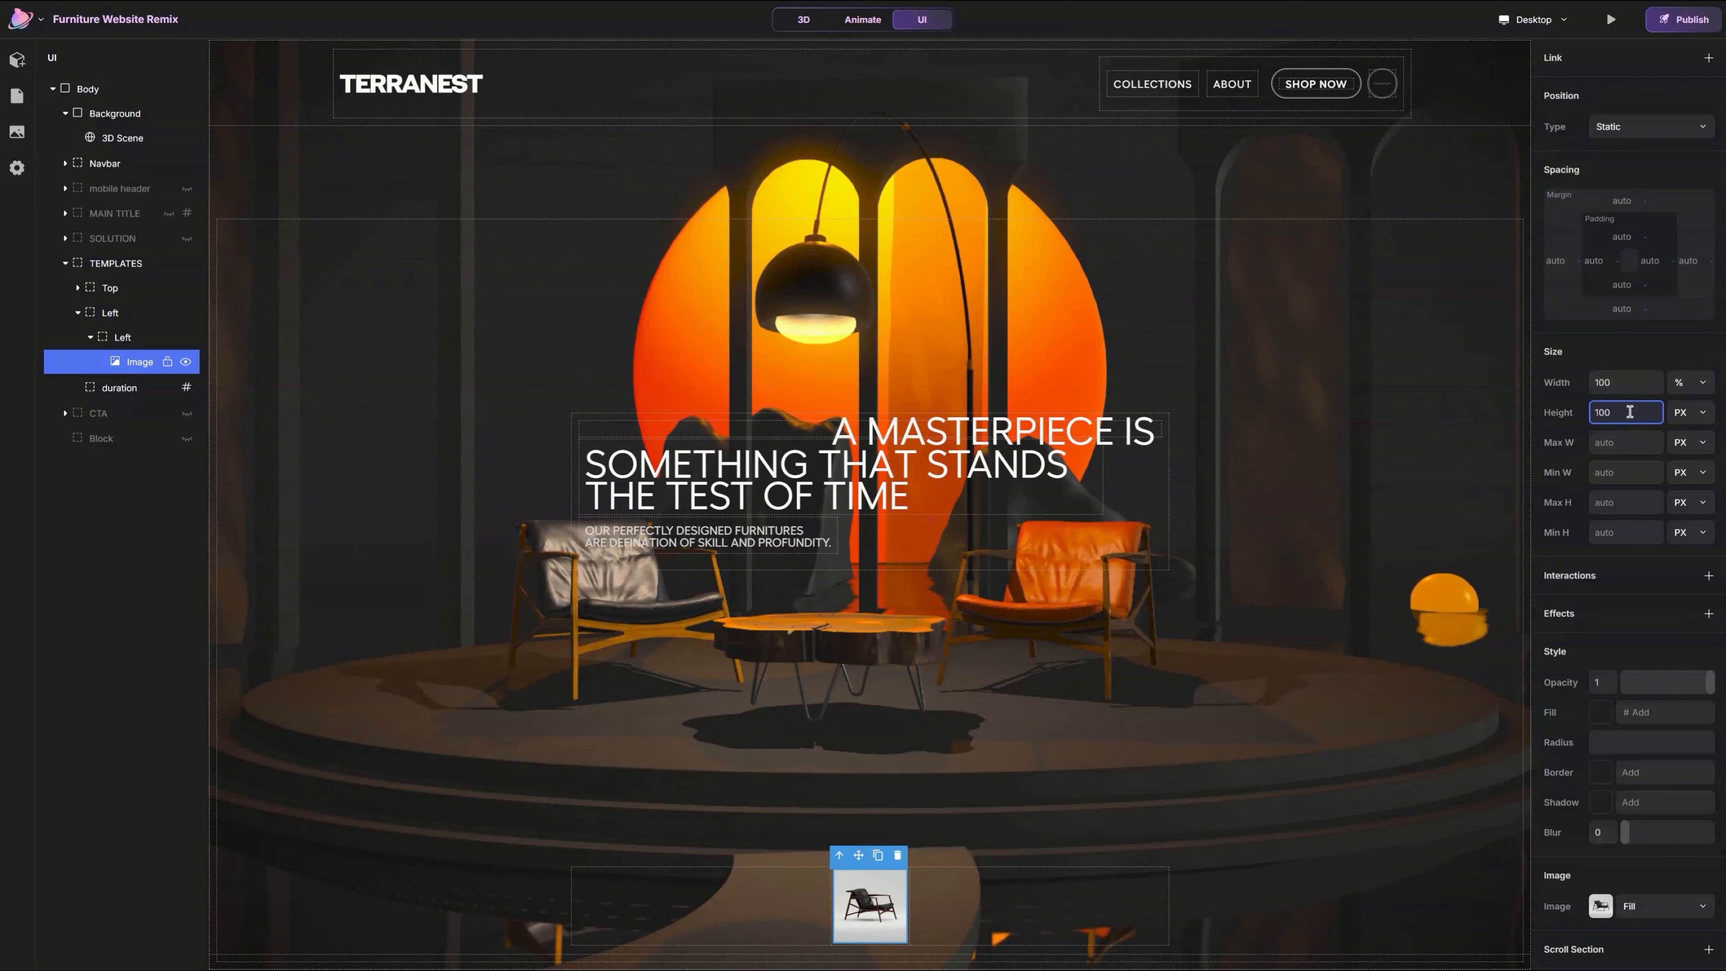
key(Return)
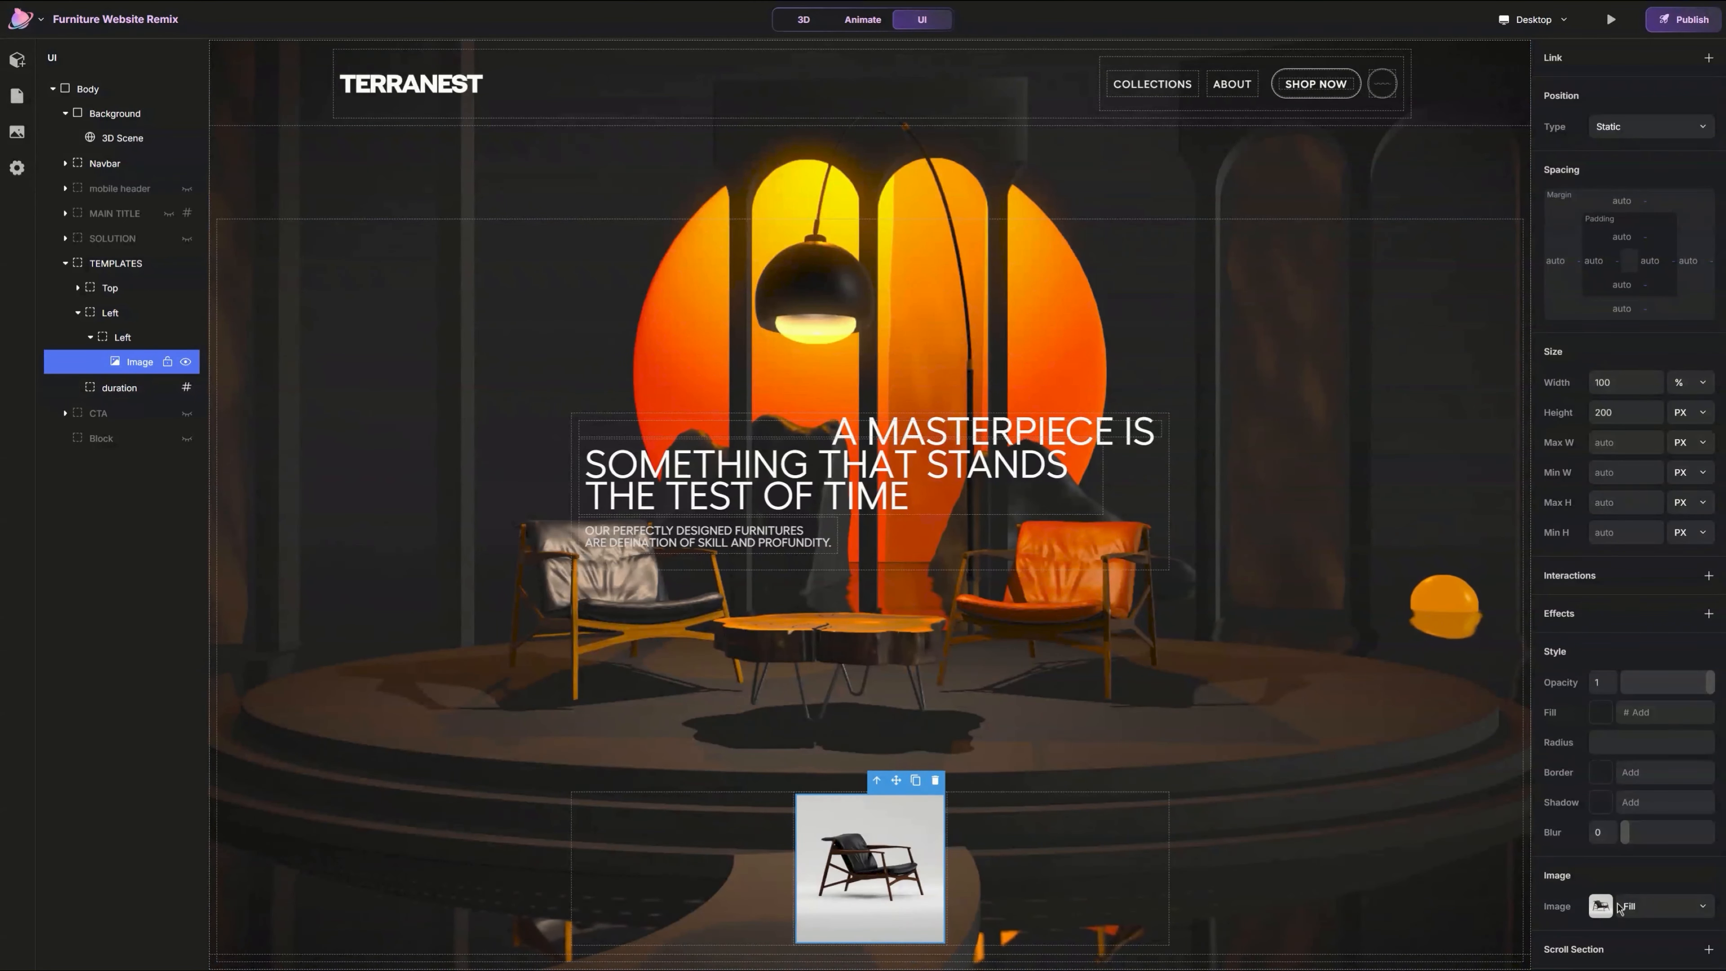
Step: Set the black chair image's fit to Cover and add a new Block element to the page
click(1677, 901)
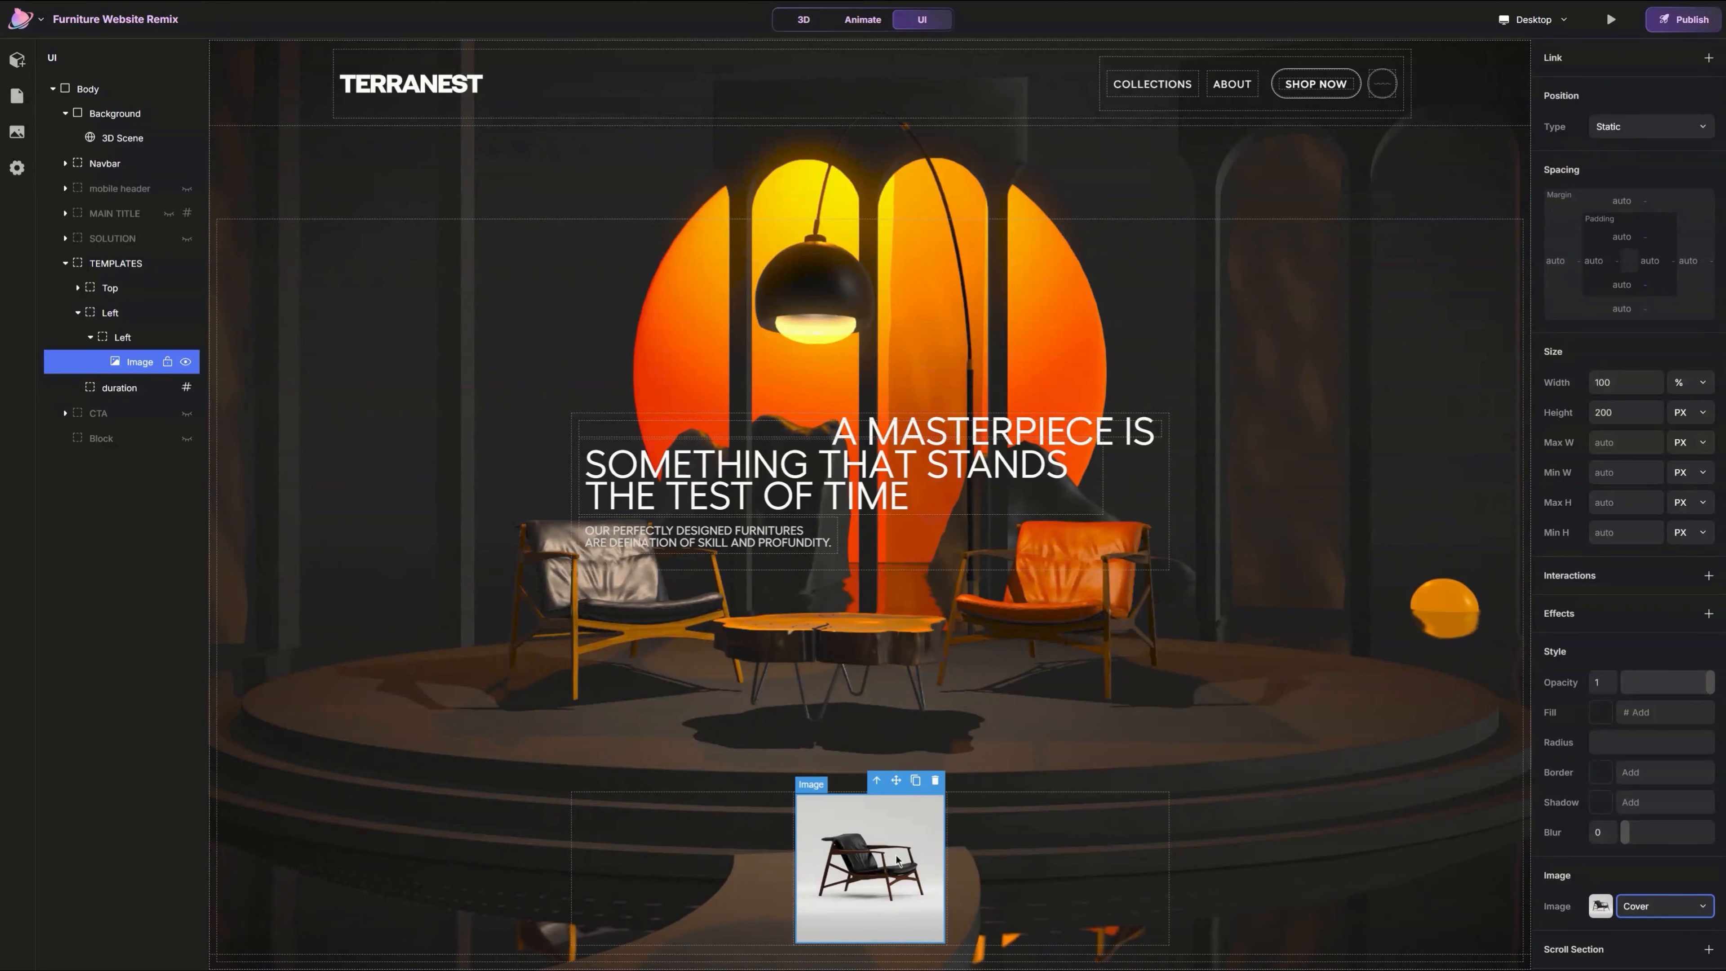
click(877, 866)
click(17, 60)
click(102, 123)
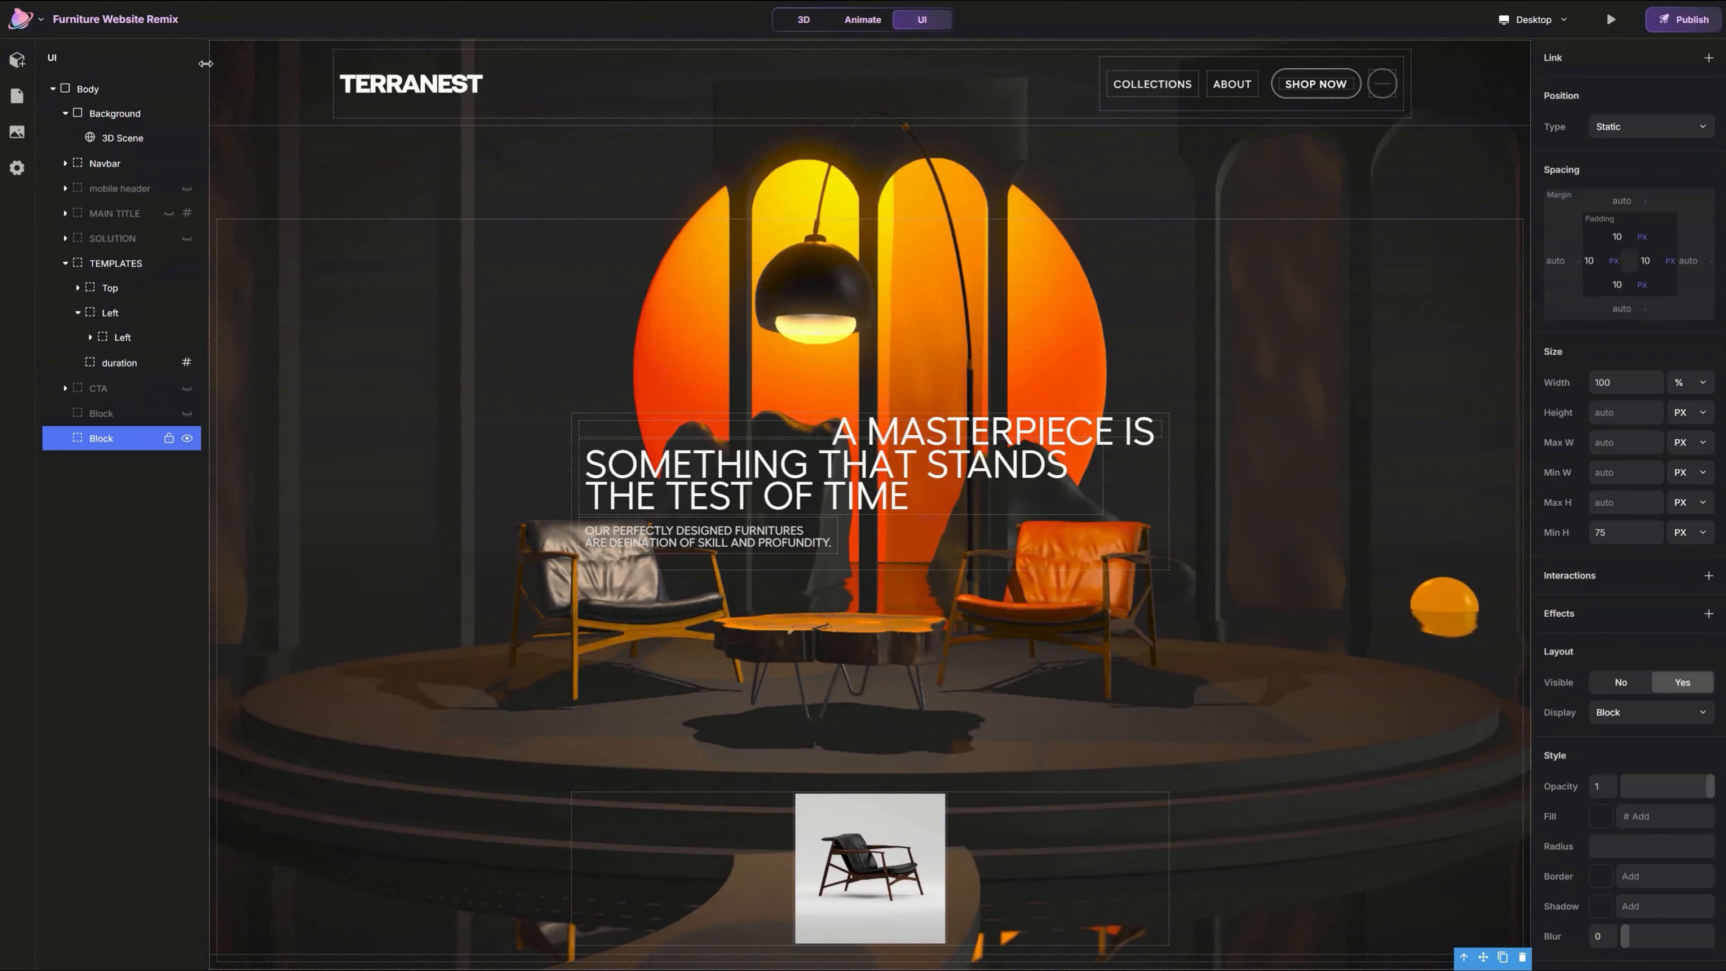
Step: Nest the new Block under the chair image in the inner Left container and clear its minimum height
click(849, 867)
drag(111, 466, 133, 370)
click(141, 387)
click(1617, 534)
key(Return)
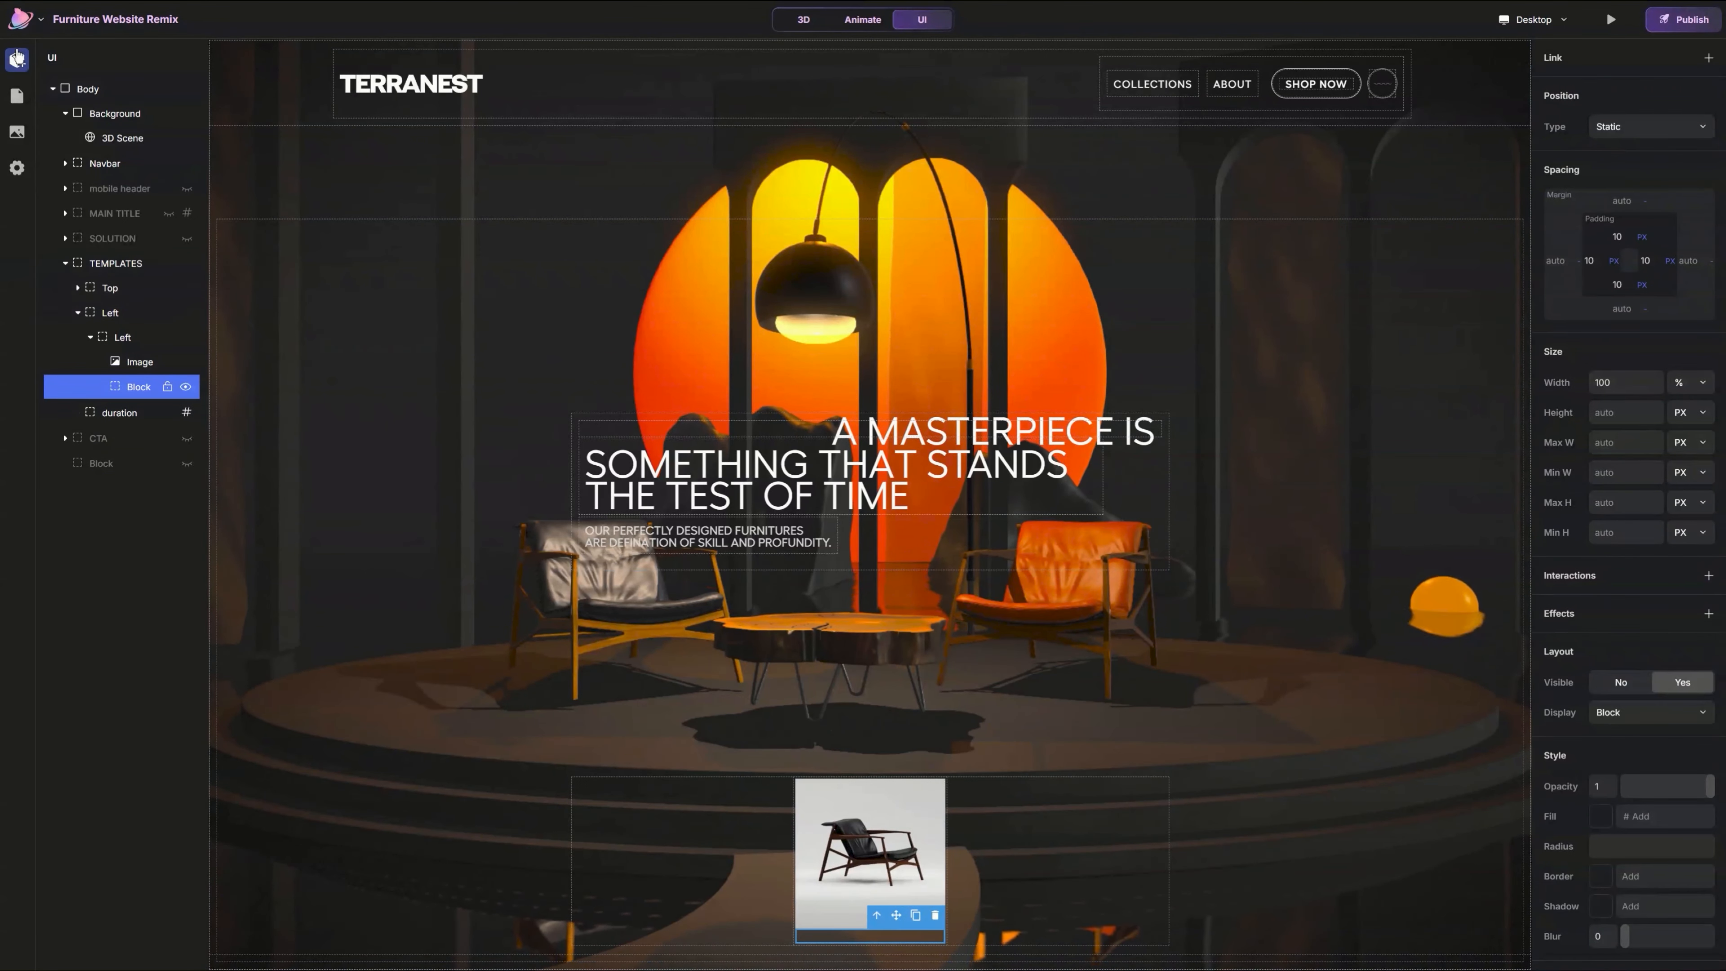
Step: Add a Text element inside the Block below the chair image and clear the Block's padding
click(18, 59)
click(282, 432)
drag(105, 489, 138, 388)
click(870, 889)
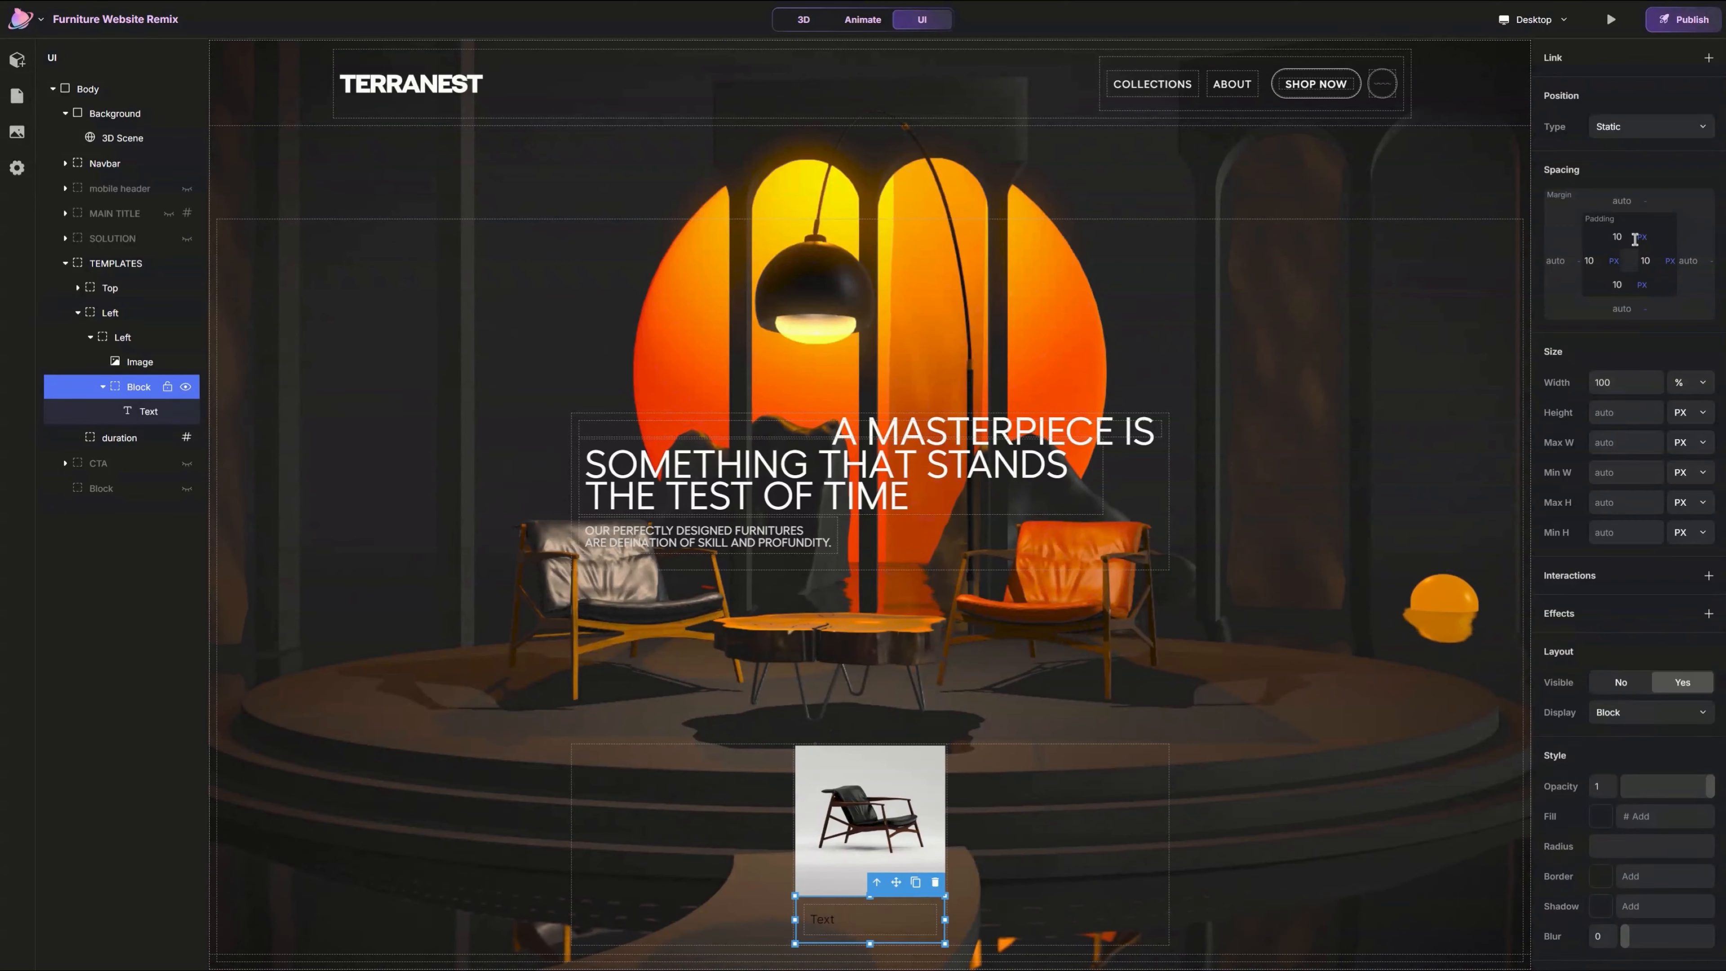
click(1620, 237)
click(1619, 284)
click(1590, 262)
Step: Set the new text's color to FFFFFF and change its content to TNBLCK01
double_click(917, 919)
scroll(1618, 742, down, 3)
click(1601, 741)
drag(1359, 714, 1285, 641)
double_click(819, 927)
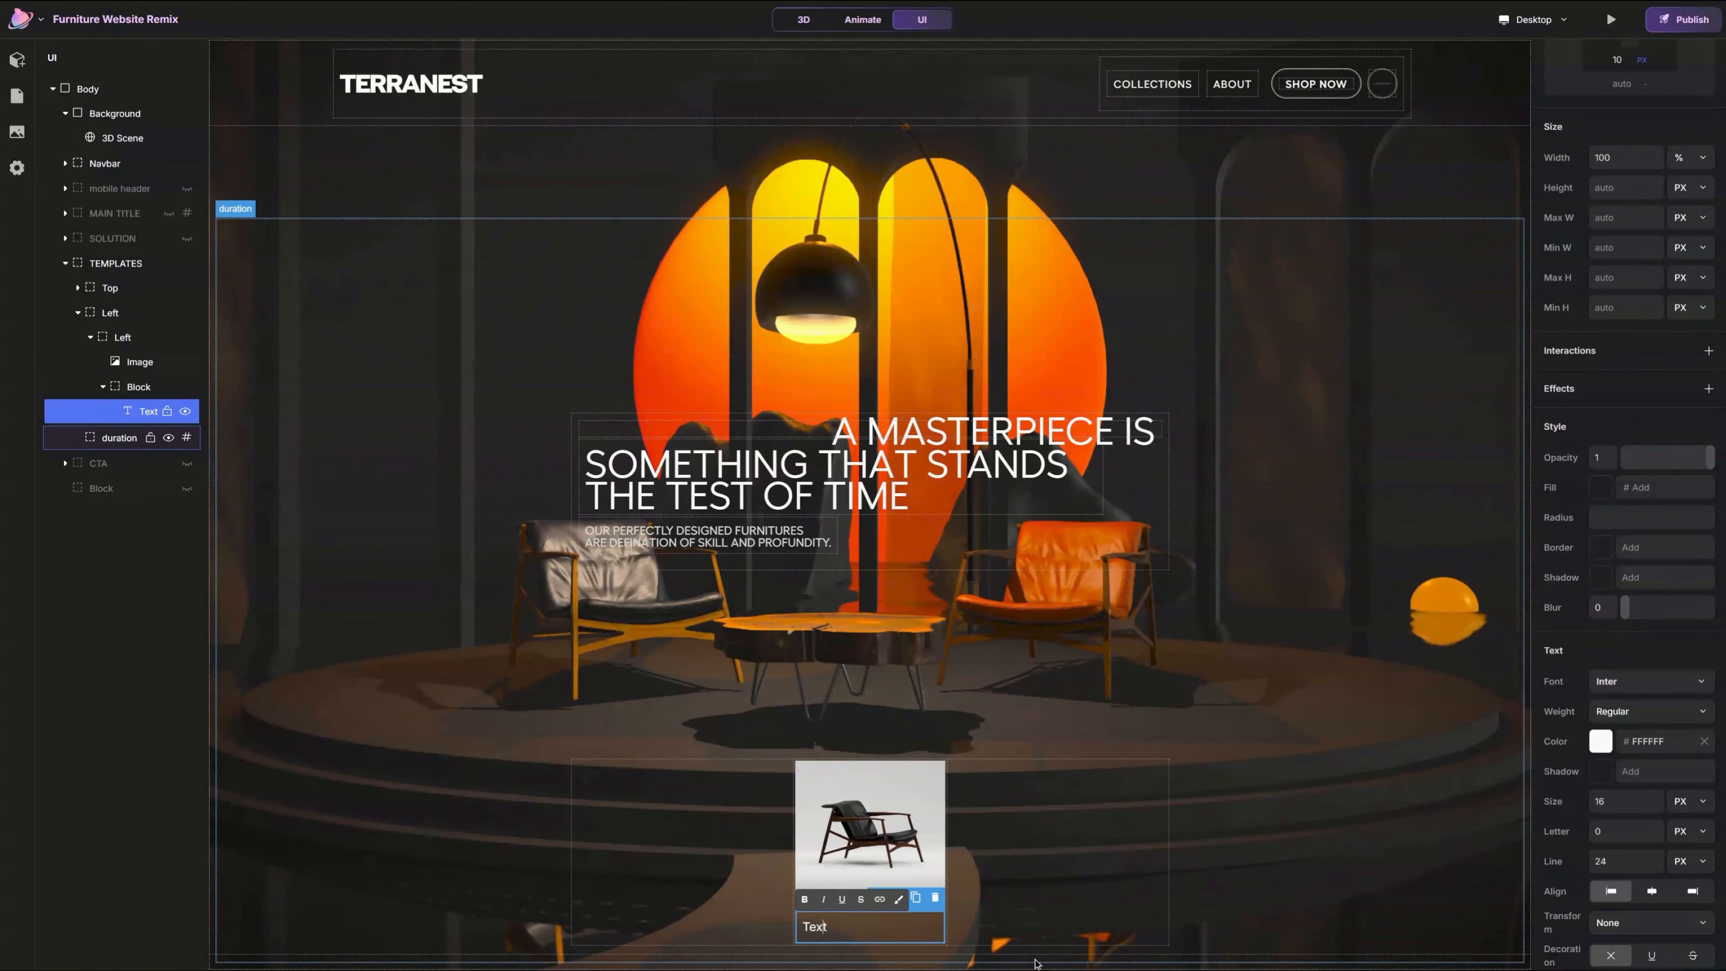
text(TNBLCK01)
click(897, 852)
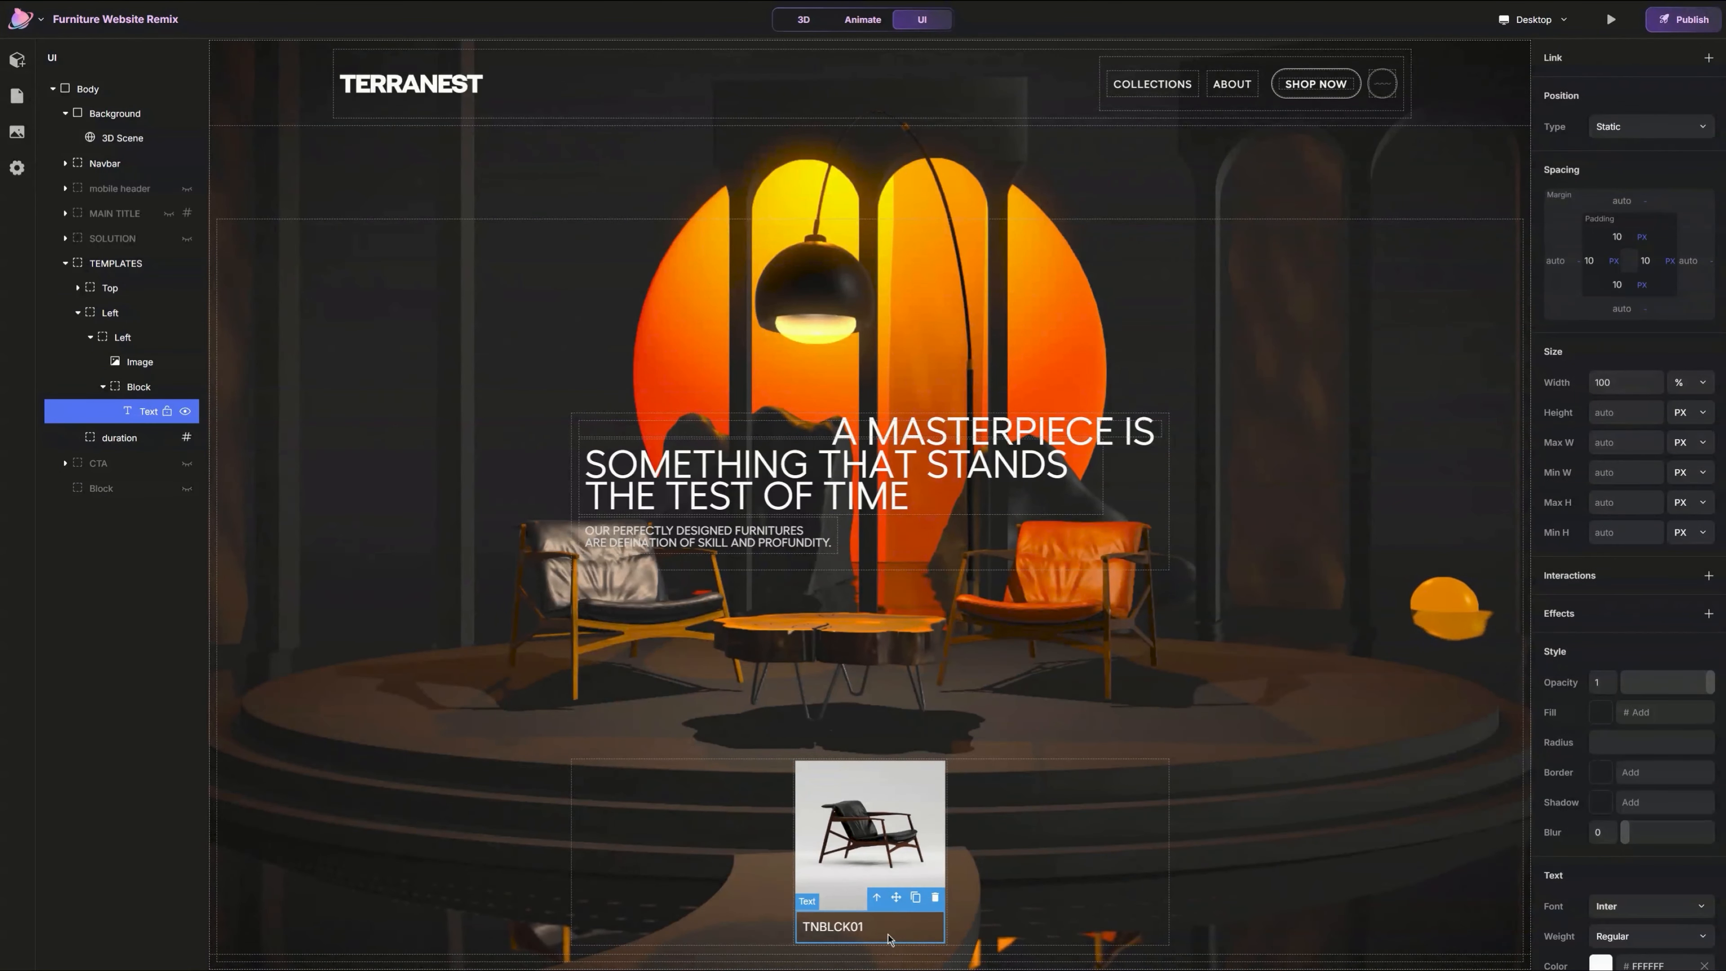
Step: Append NEST in bold after TNBLCK01 in the chair label
double_click(877, 927)
text(NEST)
drag(900, 926, 807, 908)
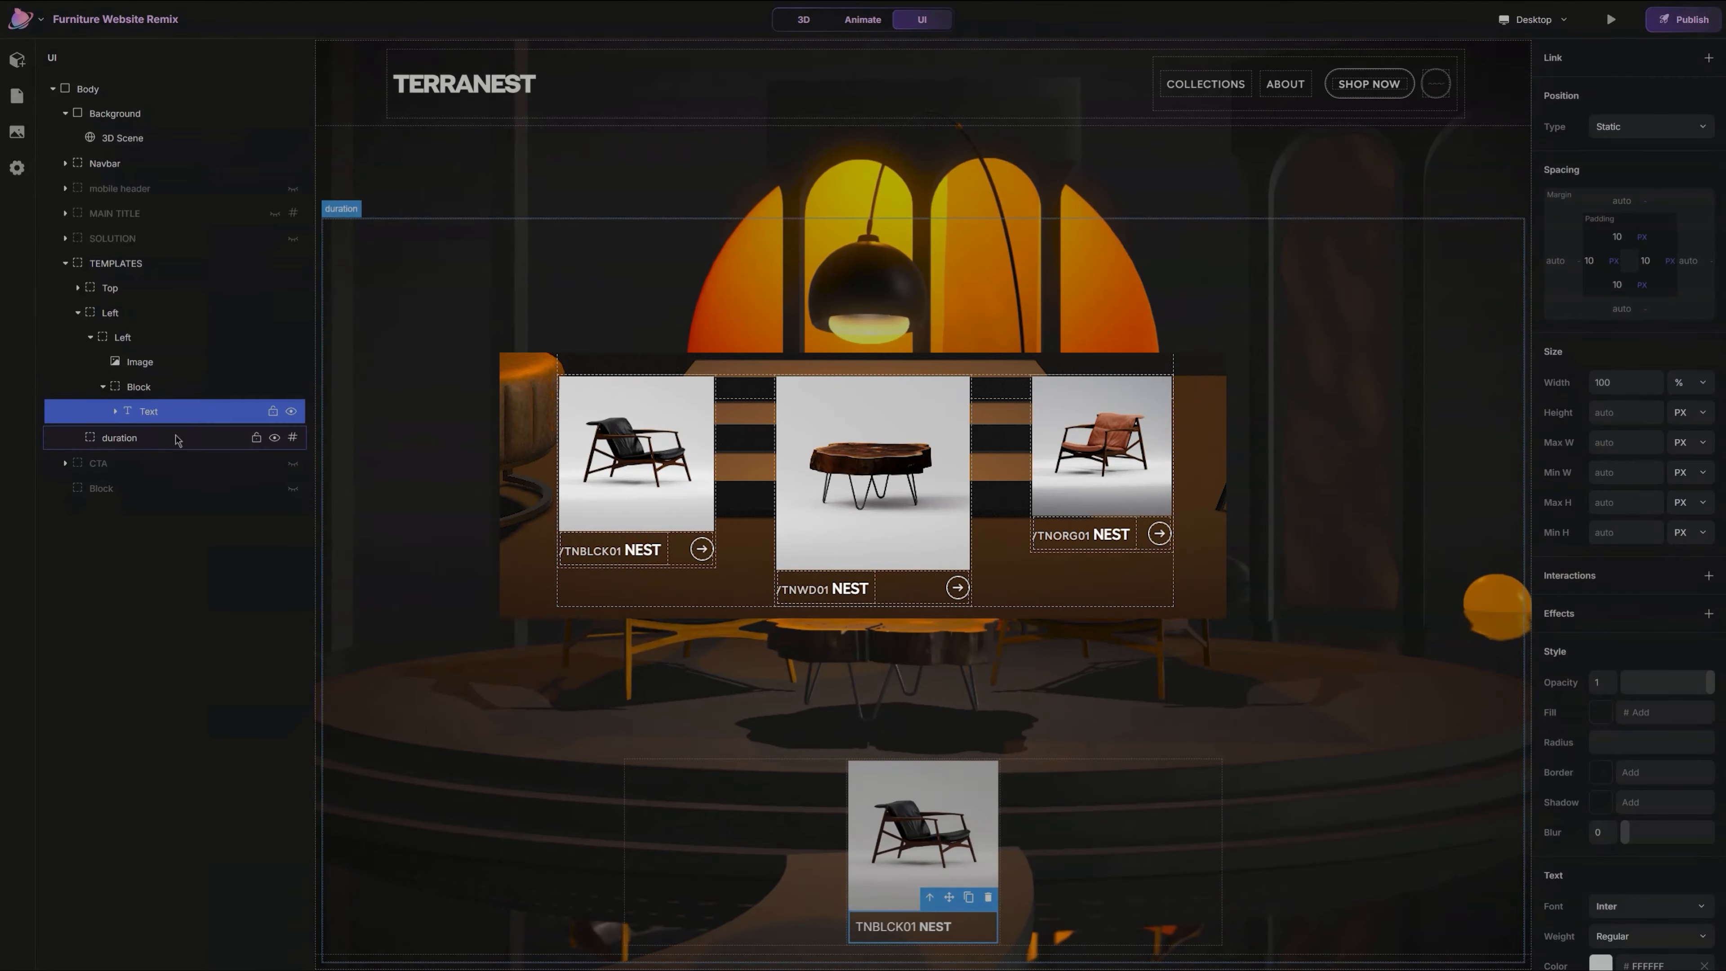
Step: Style the chair label's parent text with hellix-medium, color D4D4D4, size 14, letter spacing 1 and line height 20 px
click(115, 411)
click(1421, 712)
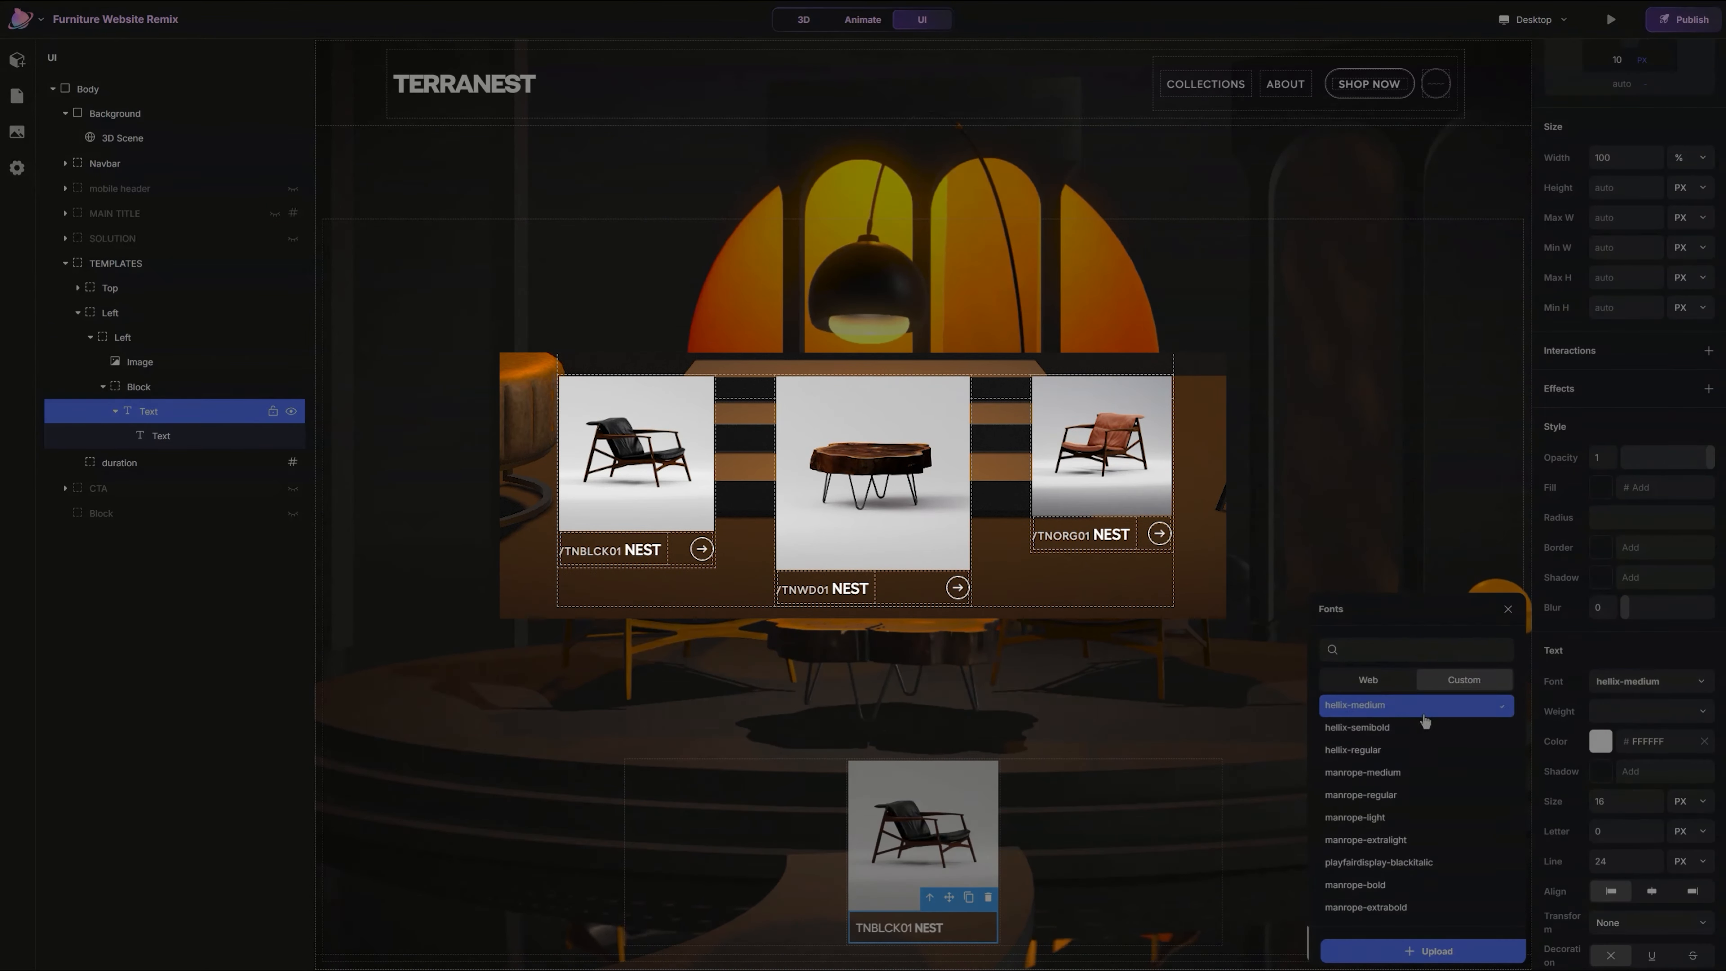
click(1651, 742)
text(D4D4D4)
click(1622, 801)
text(14)
click(1622, 831)
text(1)
click(1622, 860)
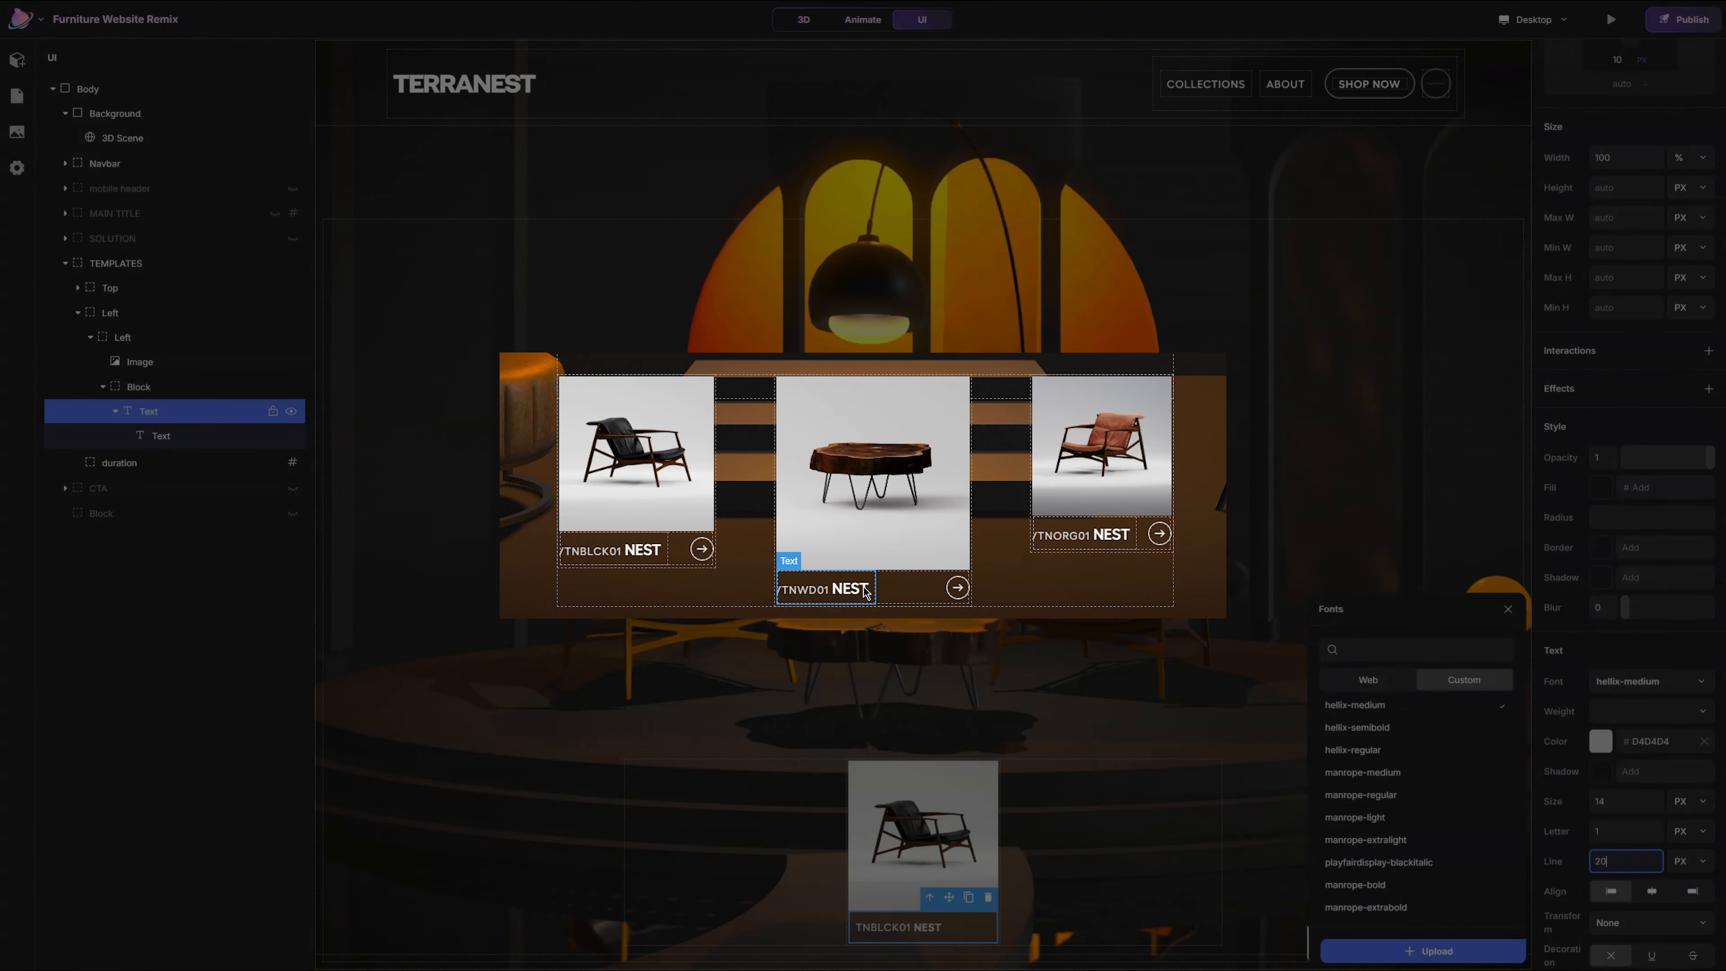
Step: Set the nested NEST text to hellix-semibold in FFFFFF and put a slash before TNBLCK01
double_click(829, 590)
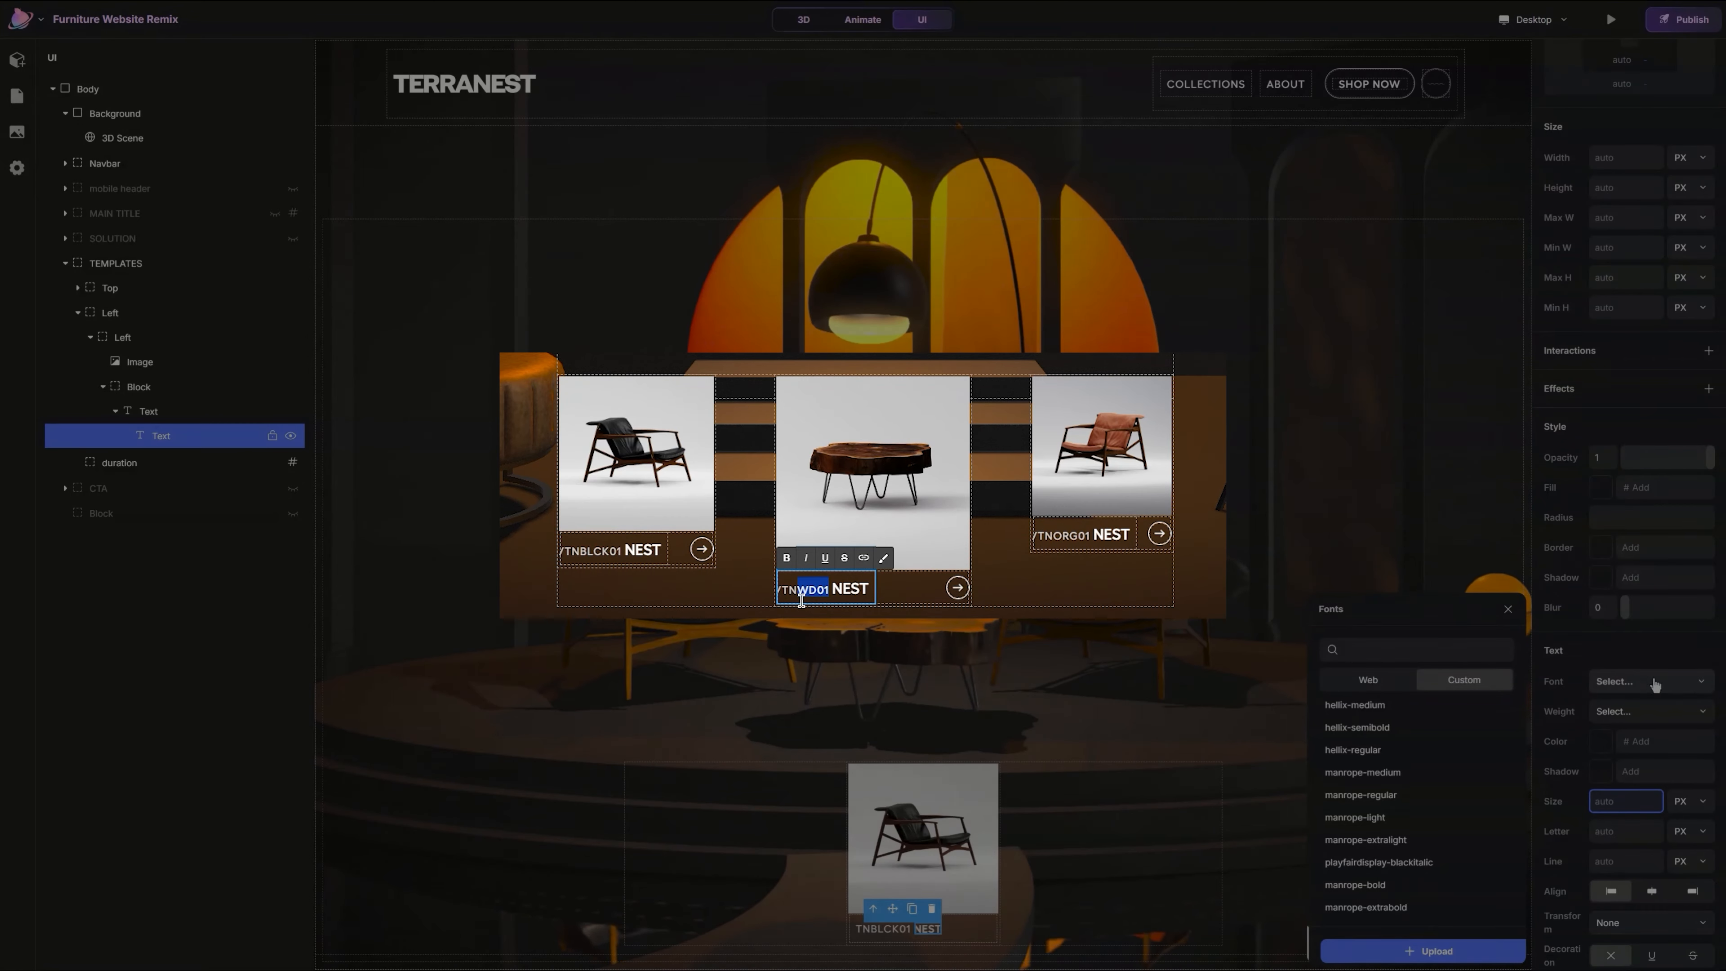
click(1359, 727)
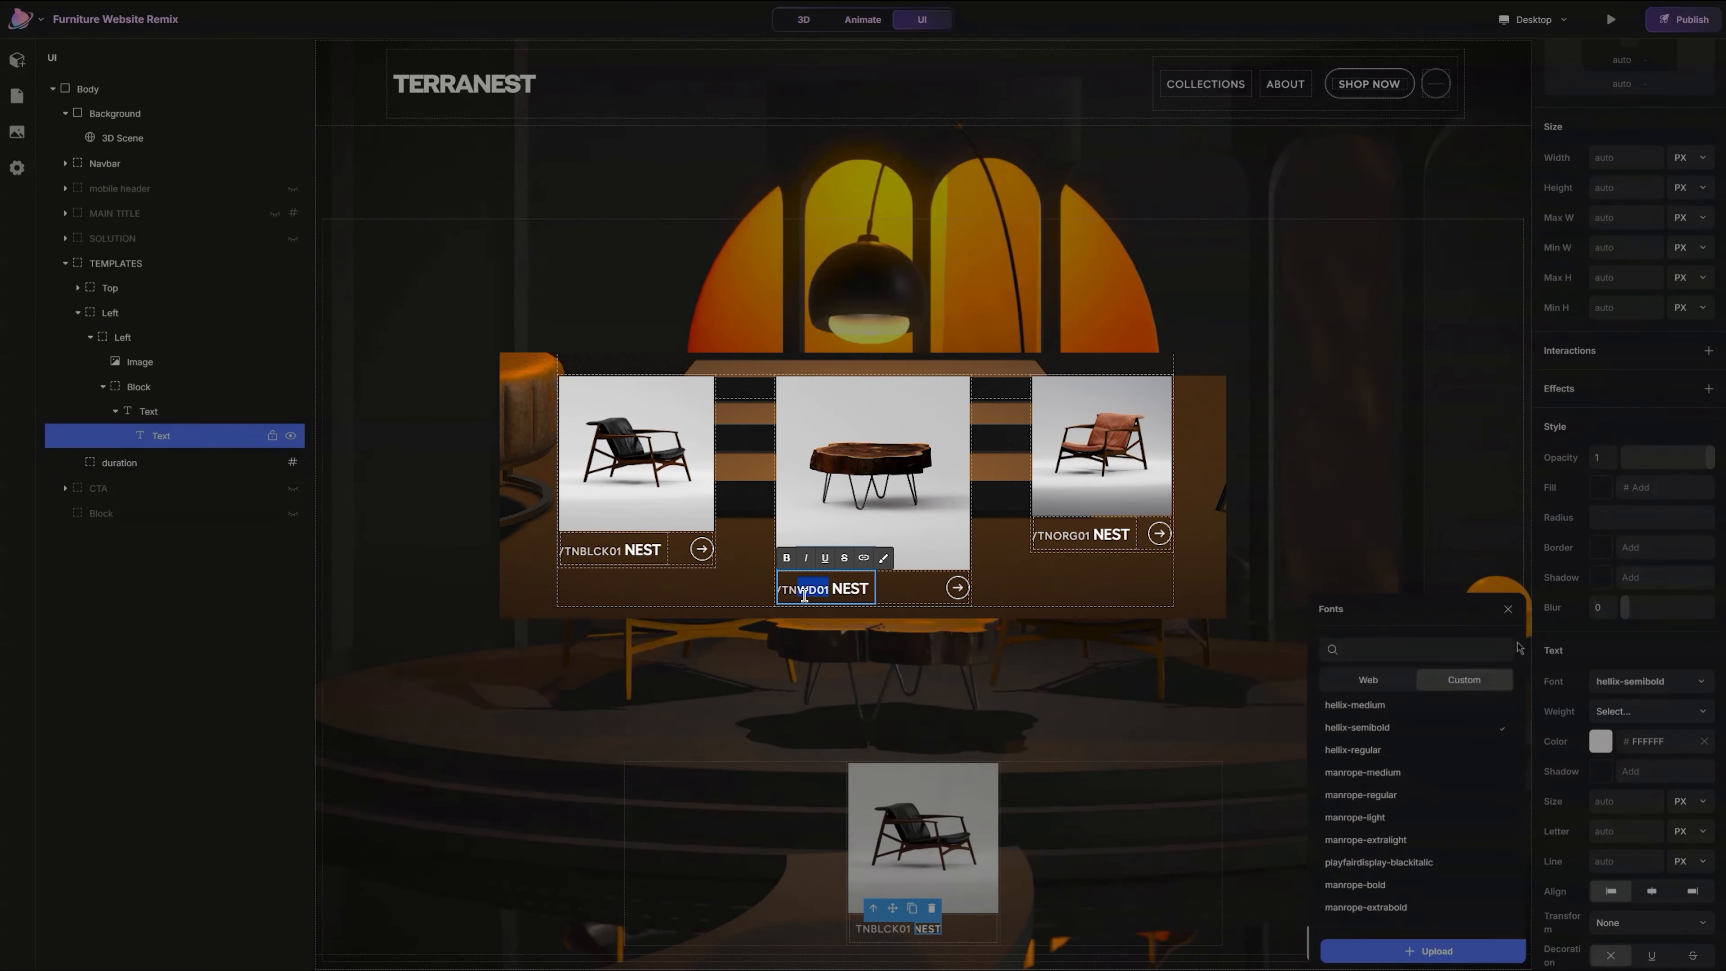
click(971, 935)
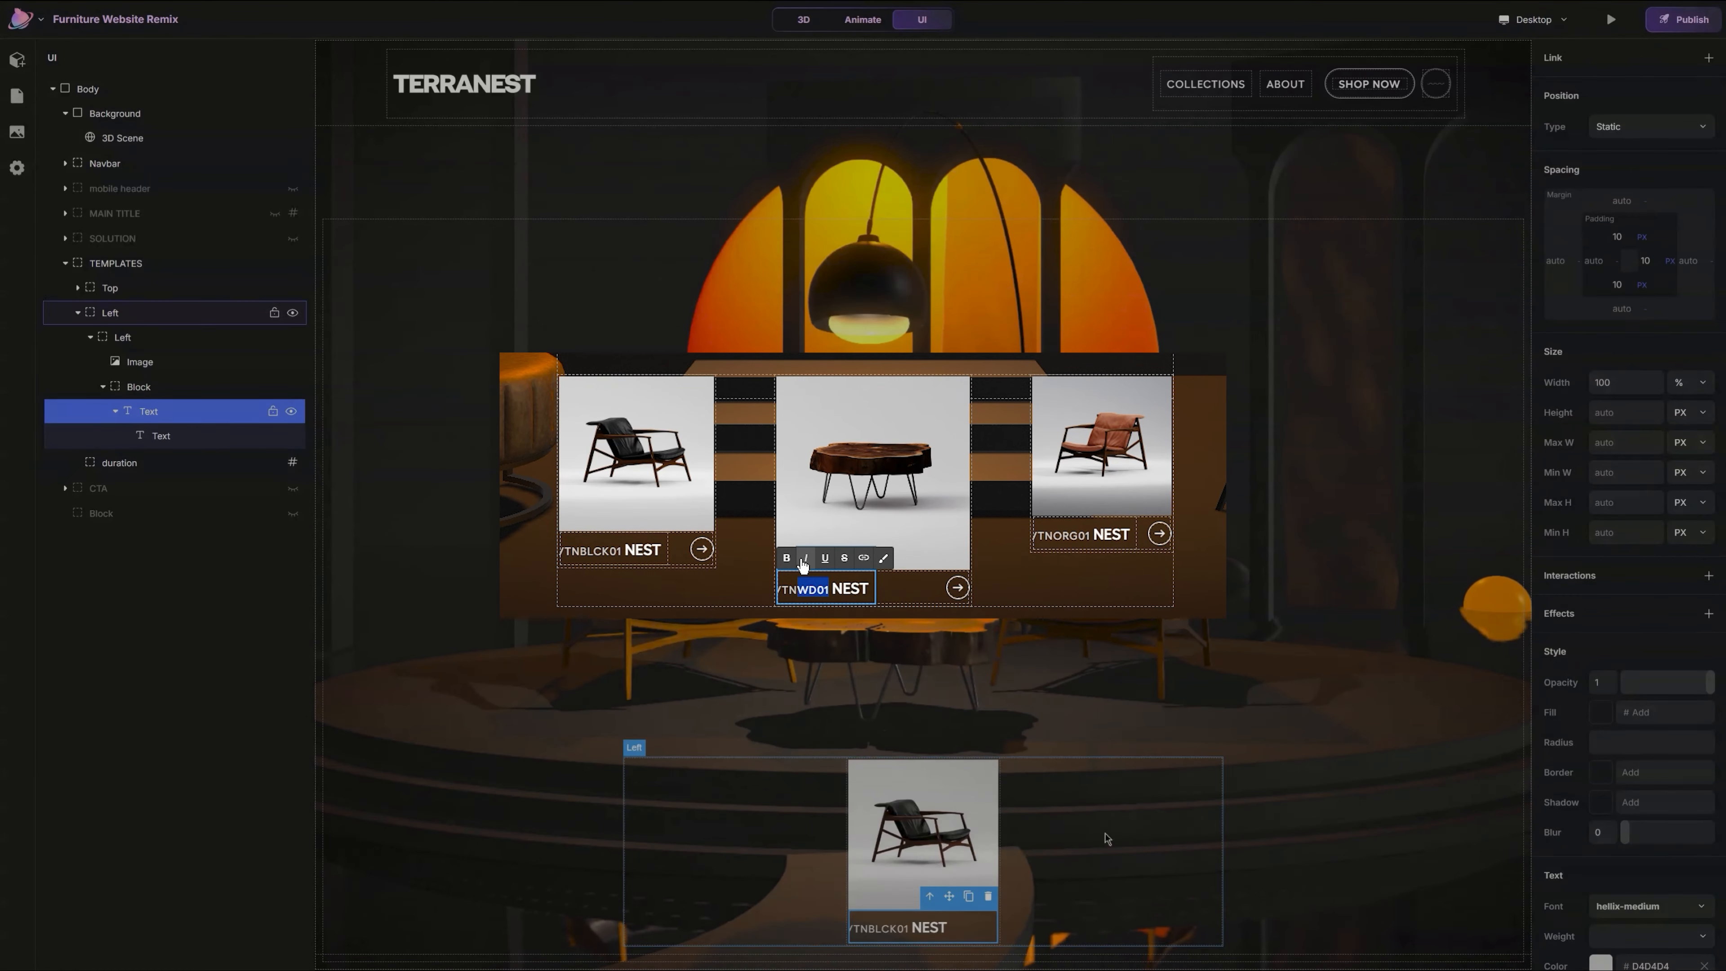
click(788, 561)
click(170, 389)
click(167, 415)
Step: Copy the navbar's round Block that holds the audio element and paste it after the chair label text
click(1435, 85)
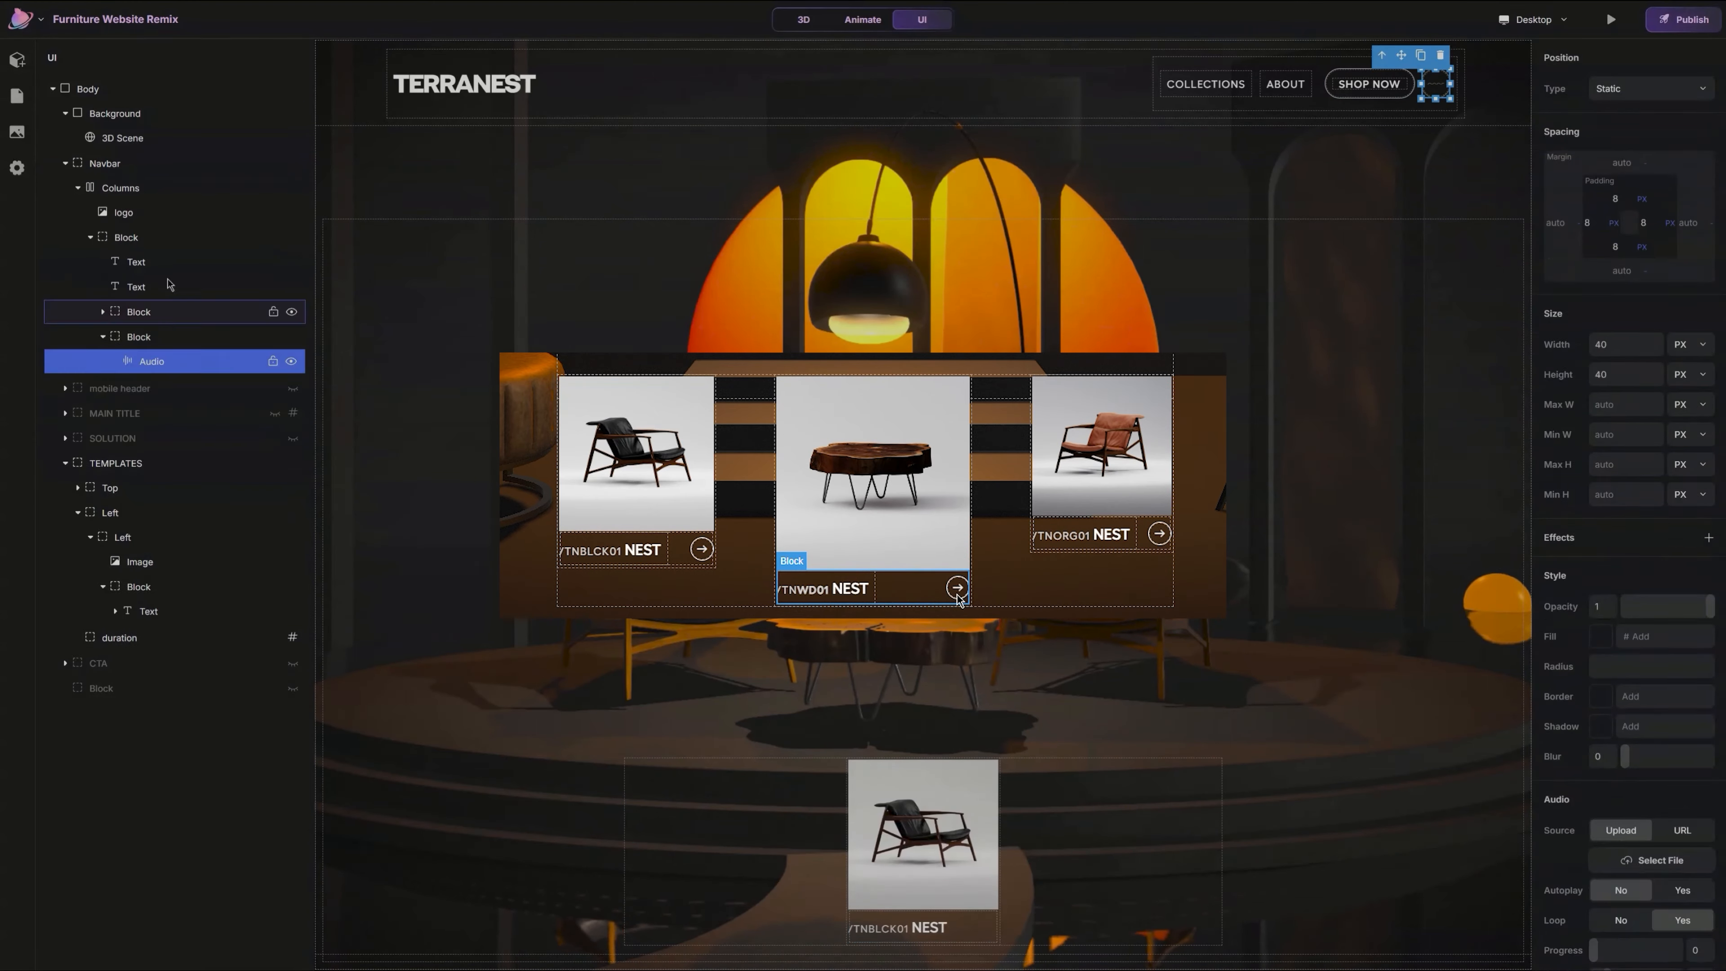
click(170, 336)
key(ctrl+c)
click(65, 163)
click(170, 411)
key(ctrl+v)
Step: Set the display of the Block holding the chair label and circle to Flex
click(169, 386)
click(1636, 720)
click(1651, 748)
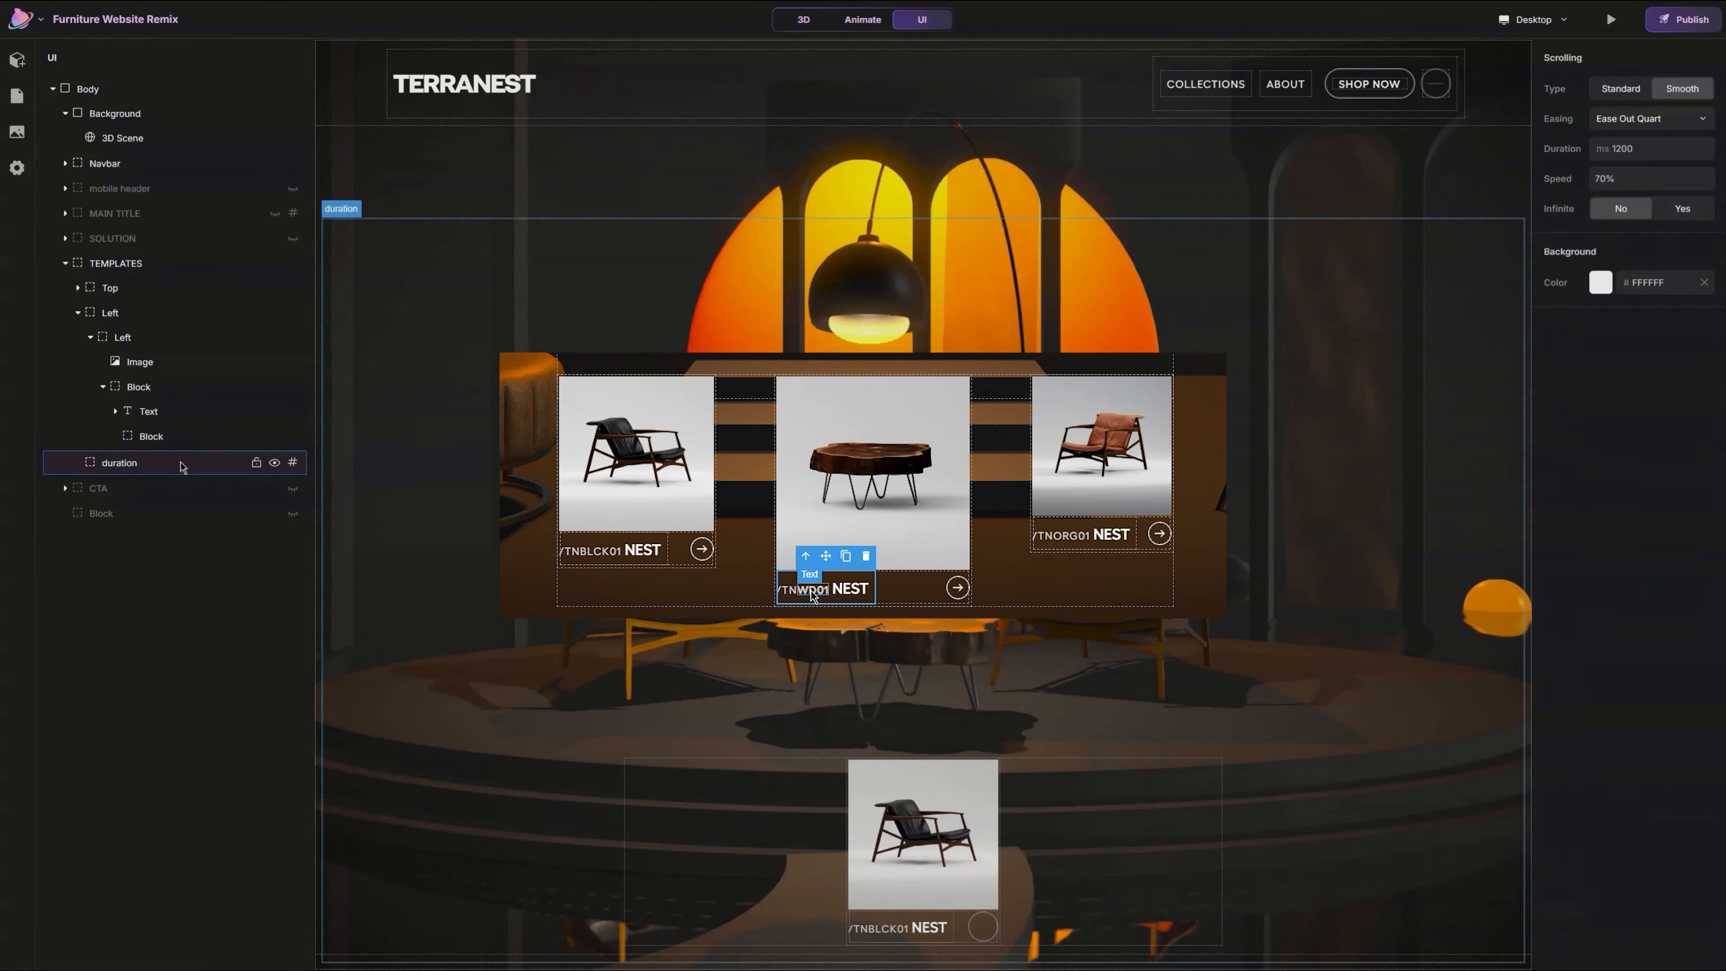
Step: Add an image element with the right-arrow PNG and nest it inside the circular Block beside the chair label
click(151, 437)
scroll(1630, 611, down, 3)
click(1601, 845)
click(177, 612)
click(17, 60)
mouse_move(127, 143)
click(362, 433)
click(18, 132)
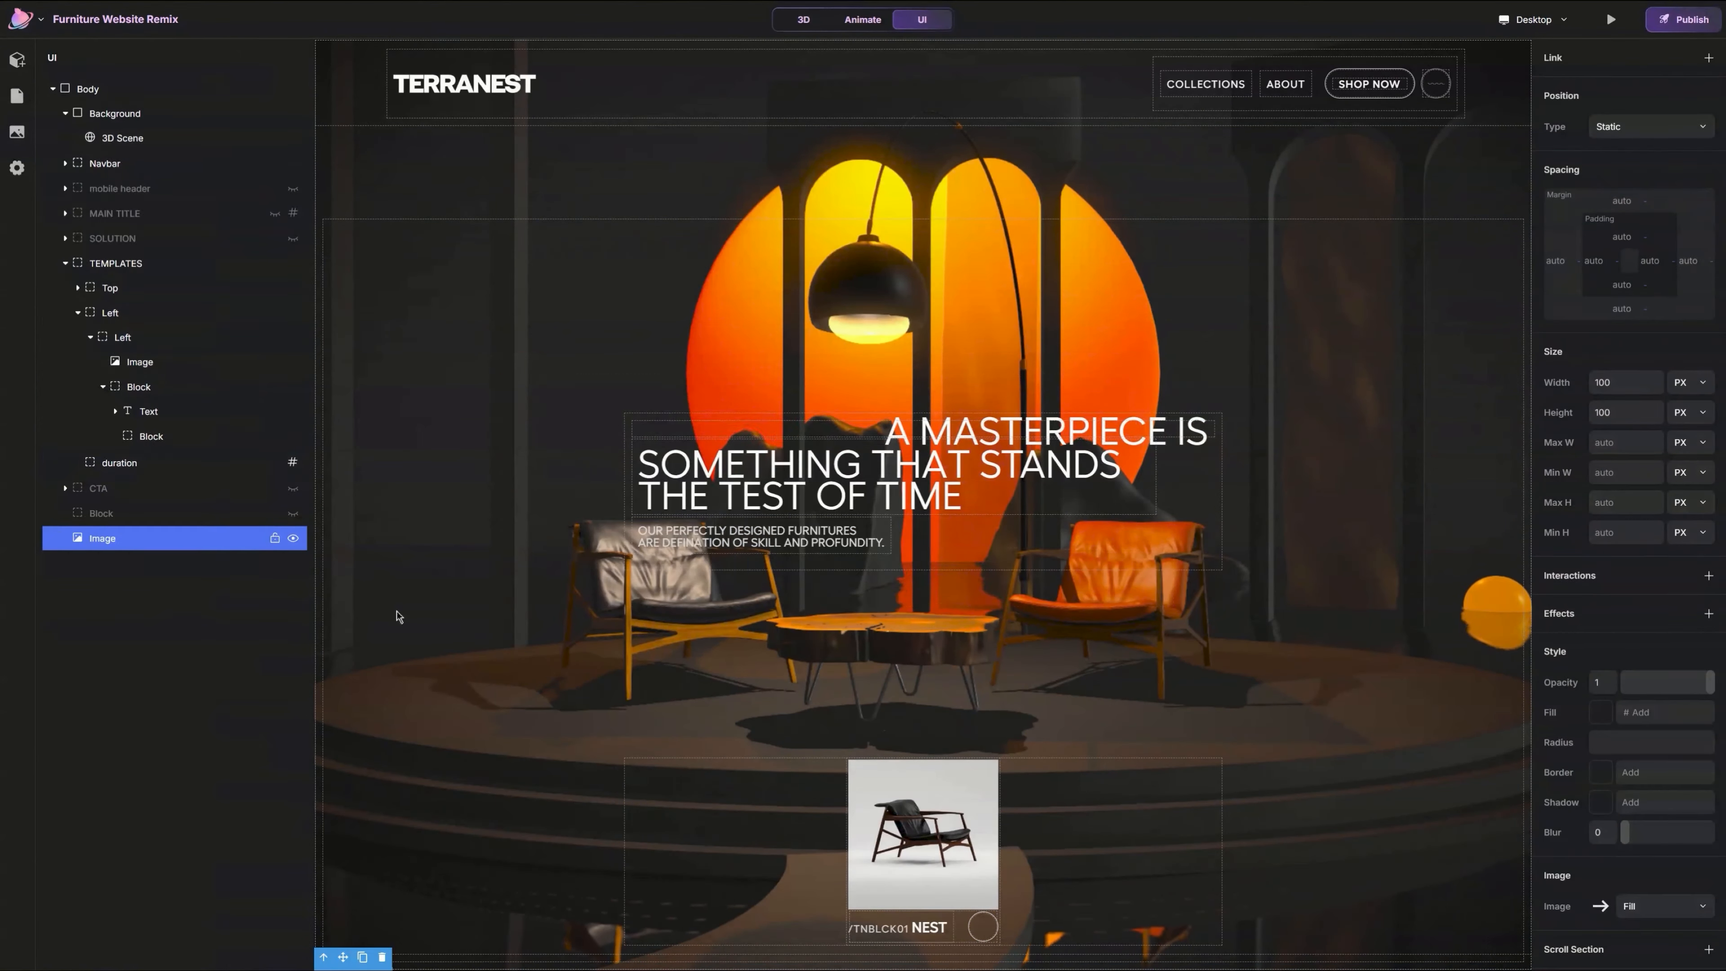
drag(102, 538, 151, 437)
Step: Set the arrow image's width and height to 20 px
click(1630, 382)
text(20)
key(Tab)
text(20)
Step: Shrink the circular Block around the arrow and set the label row's distribution to Space Between
click(151, 436)
click(1644, 382)
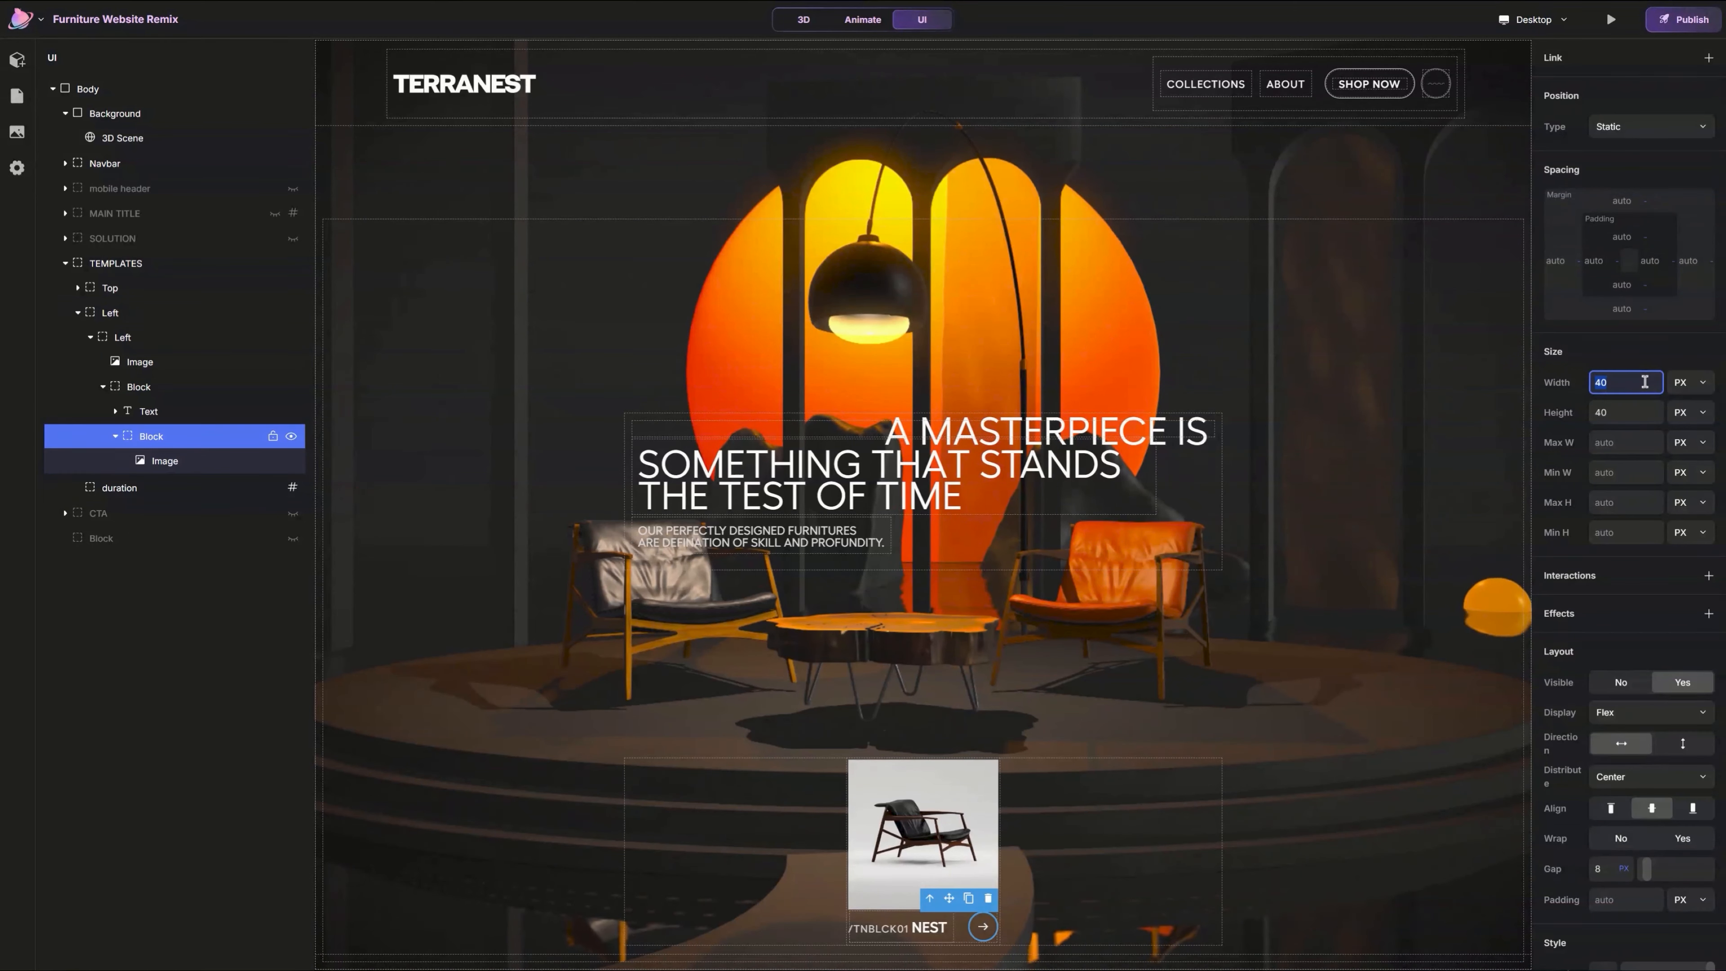
click(139, 386)
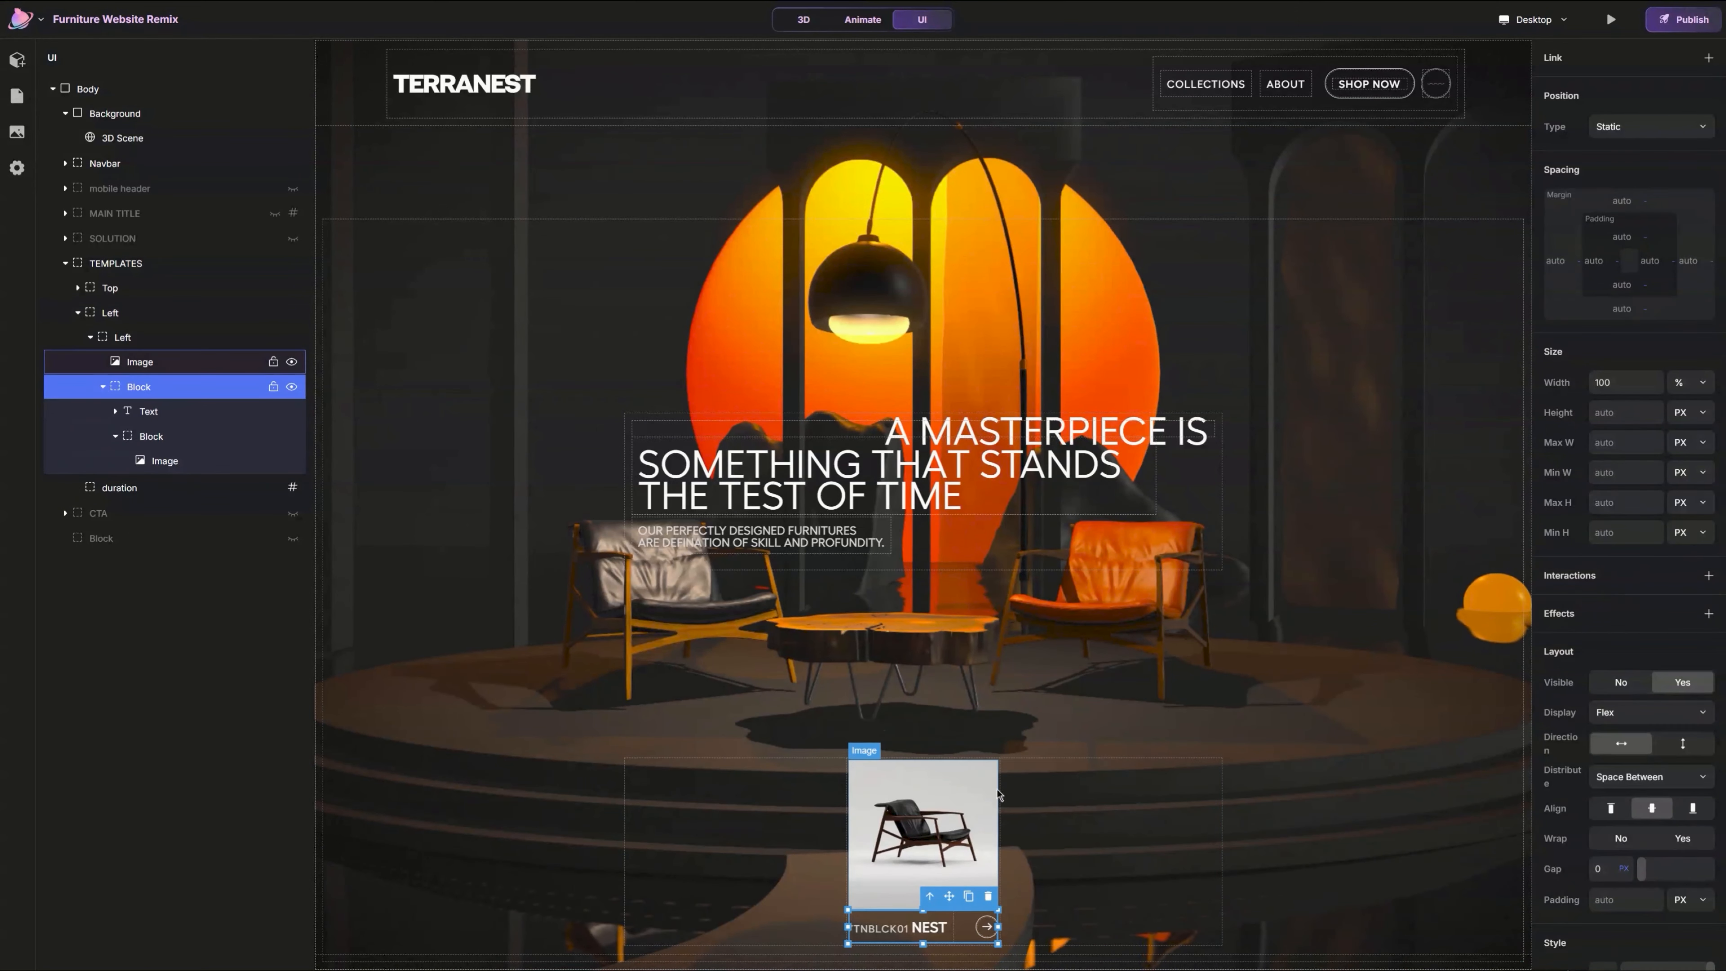
Step: Duplicate the inner Left product card twice to form a row of three cards
click(96, 337)
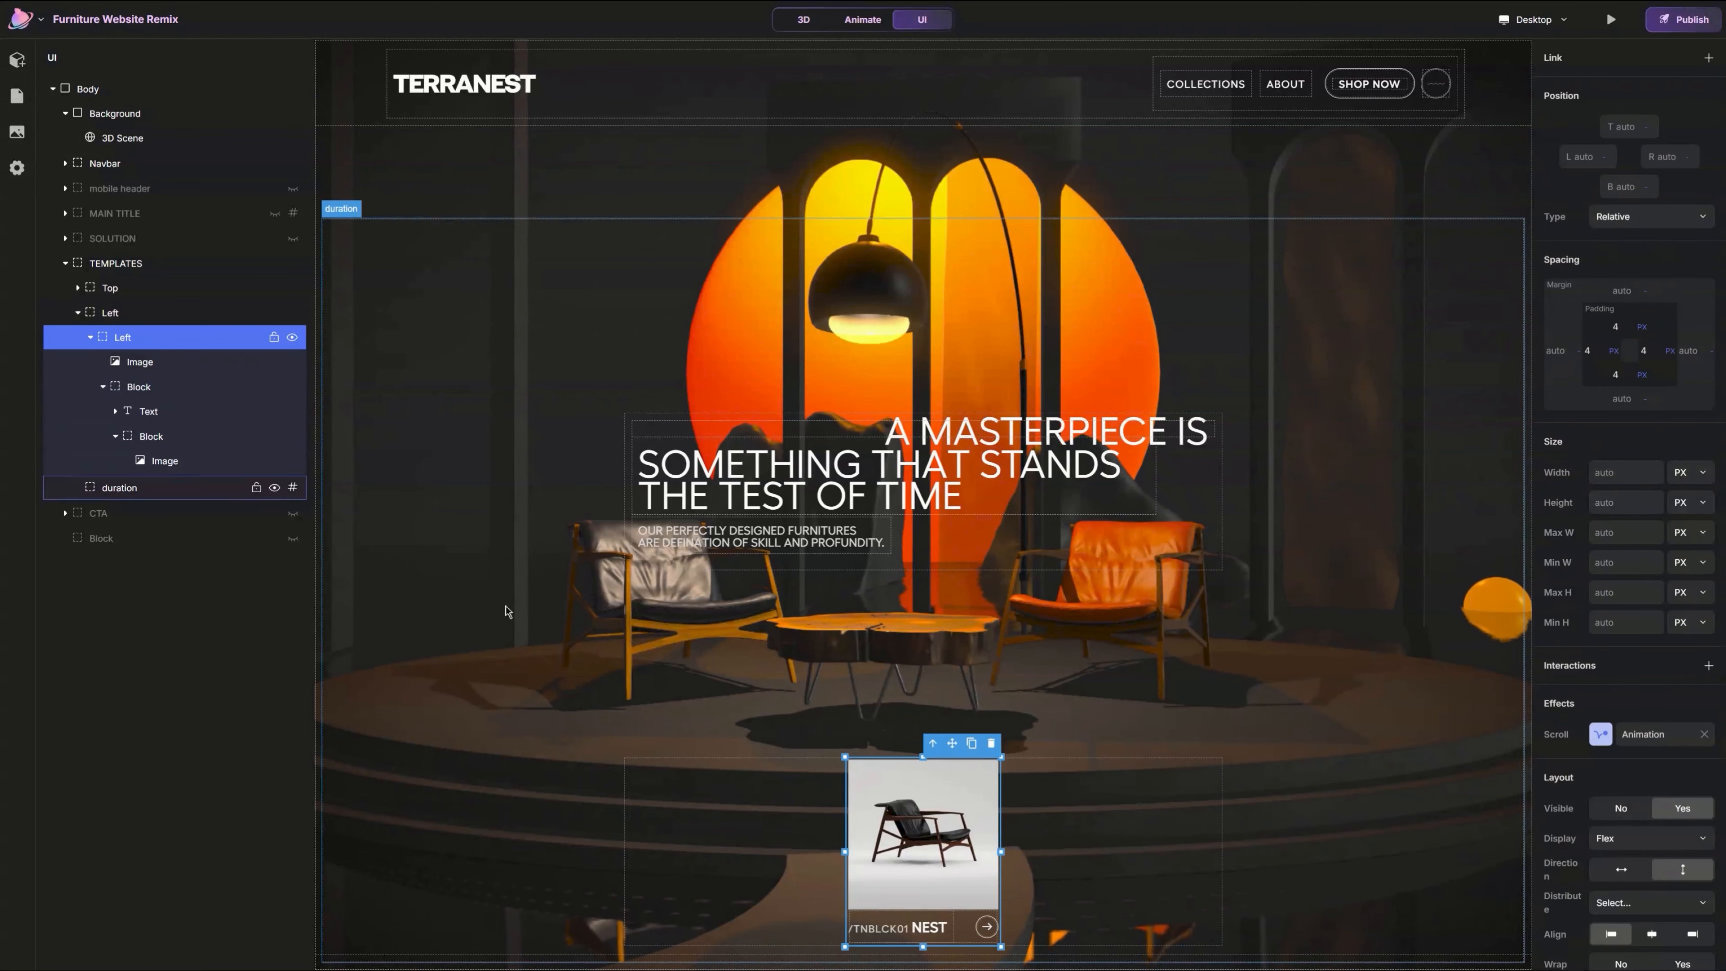
click(92, 338)
key(ctrl+d)
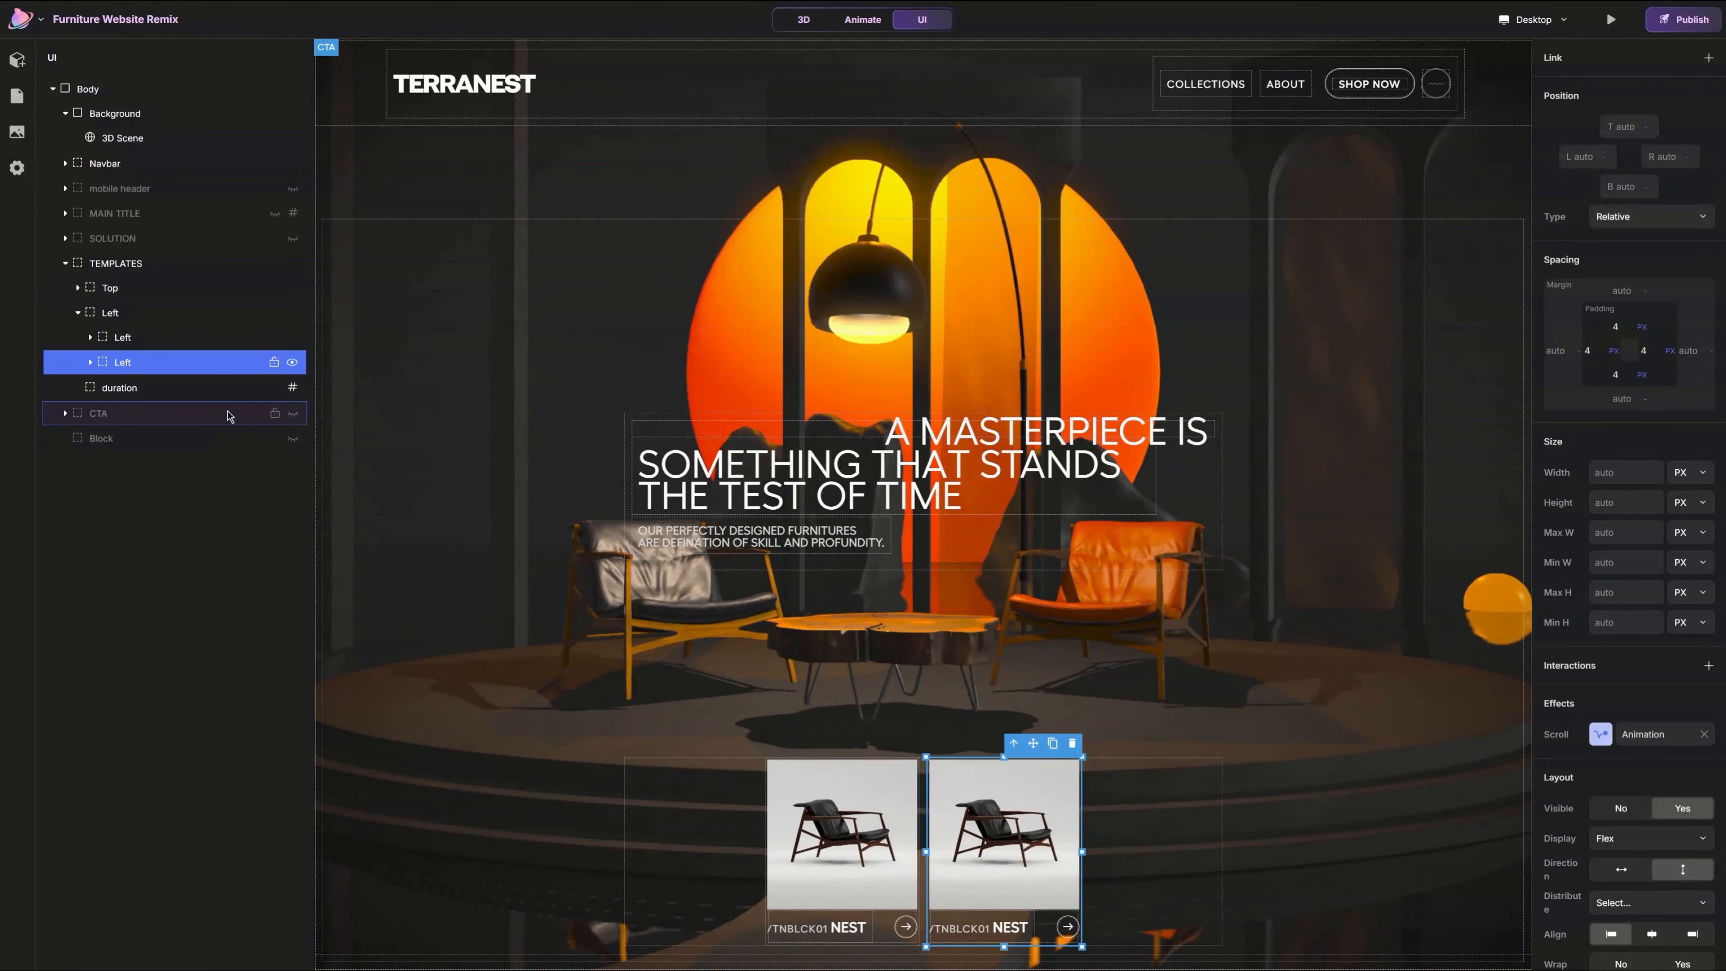
key(ctrl+d)
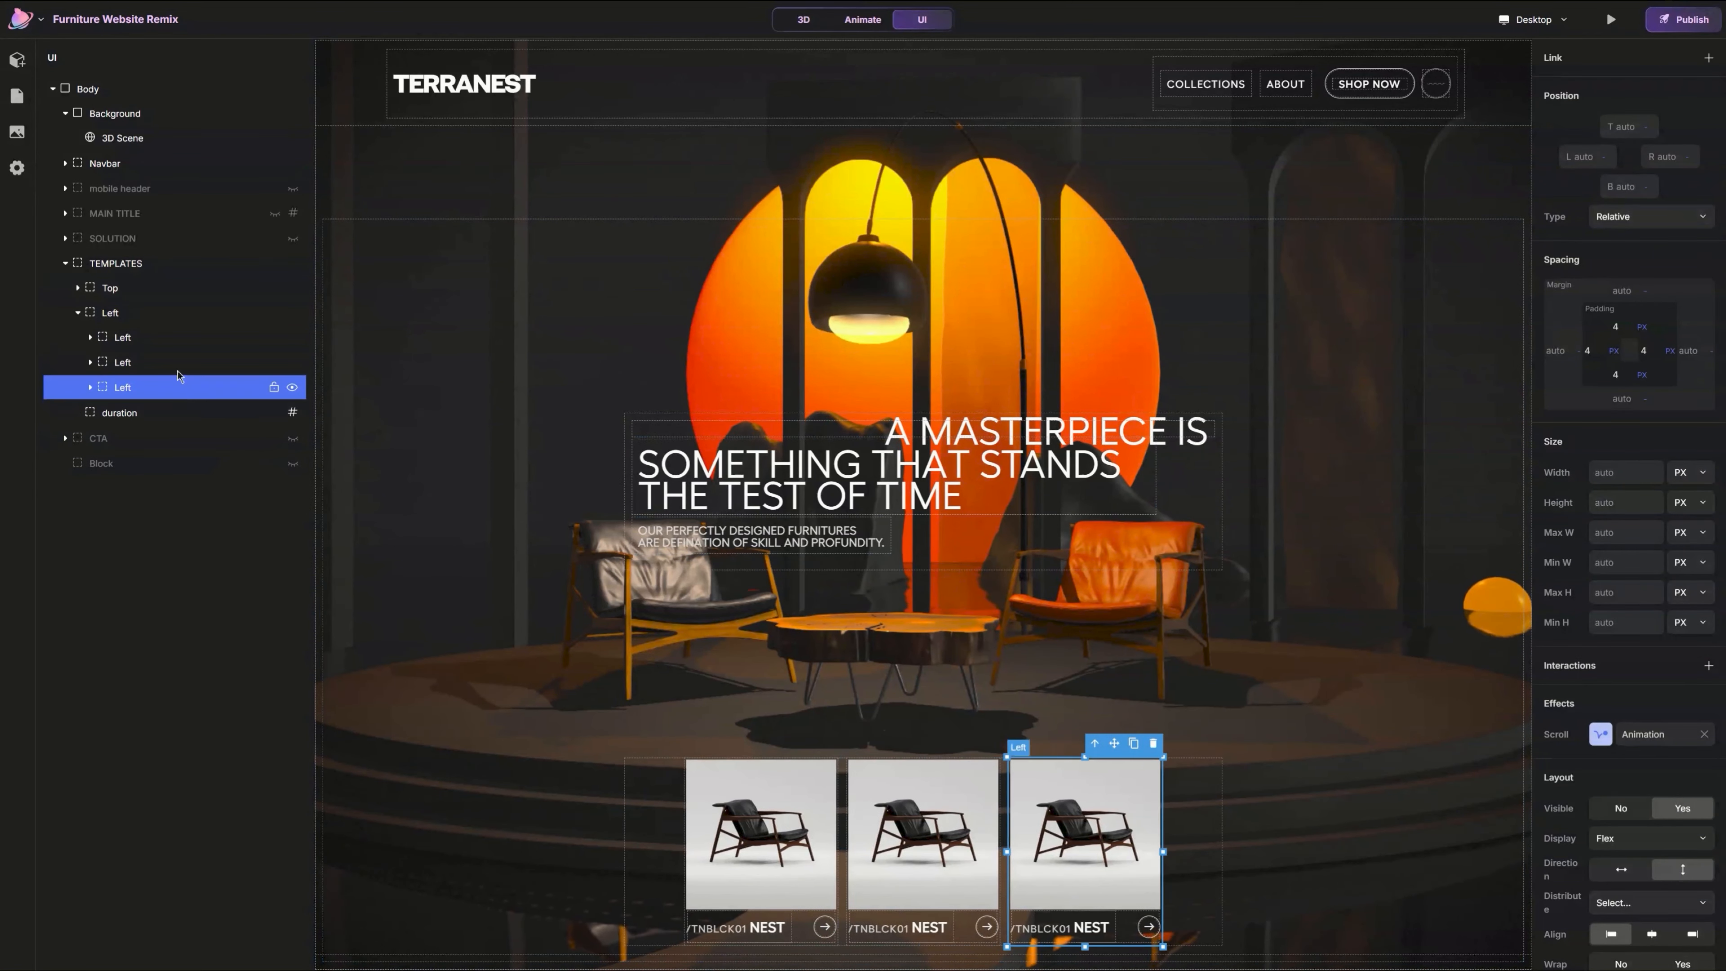
Step: Replace the middle card's image with table.png and the third card's image with the orange chair PNG
click(927, 828)
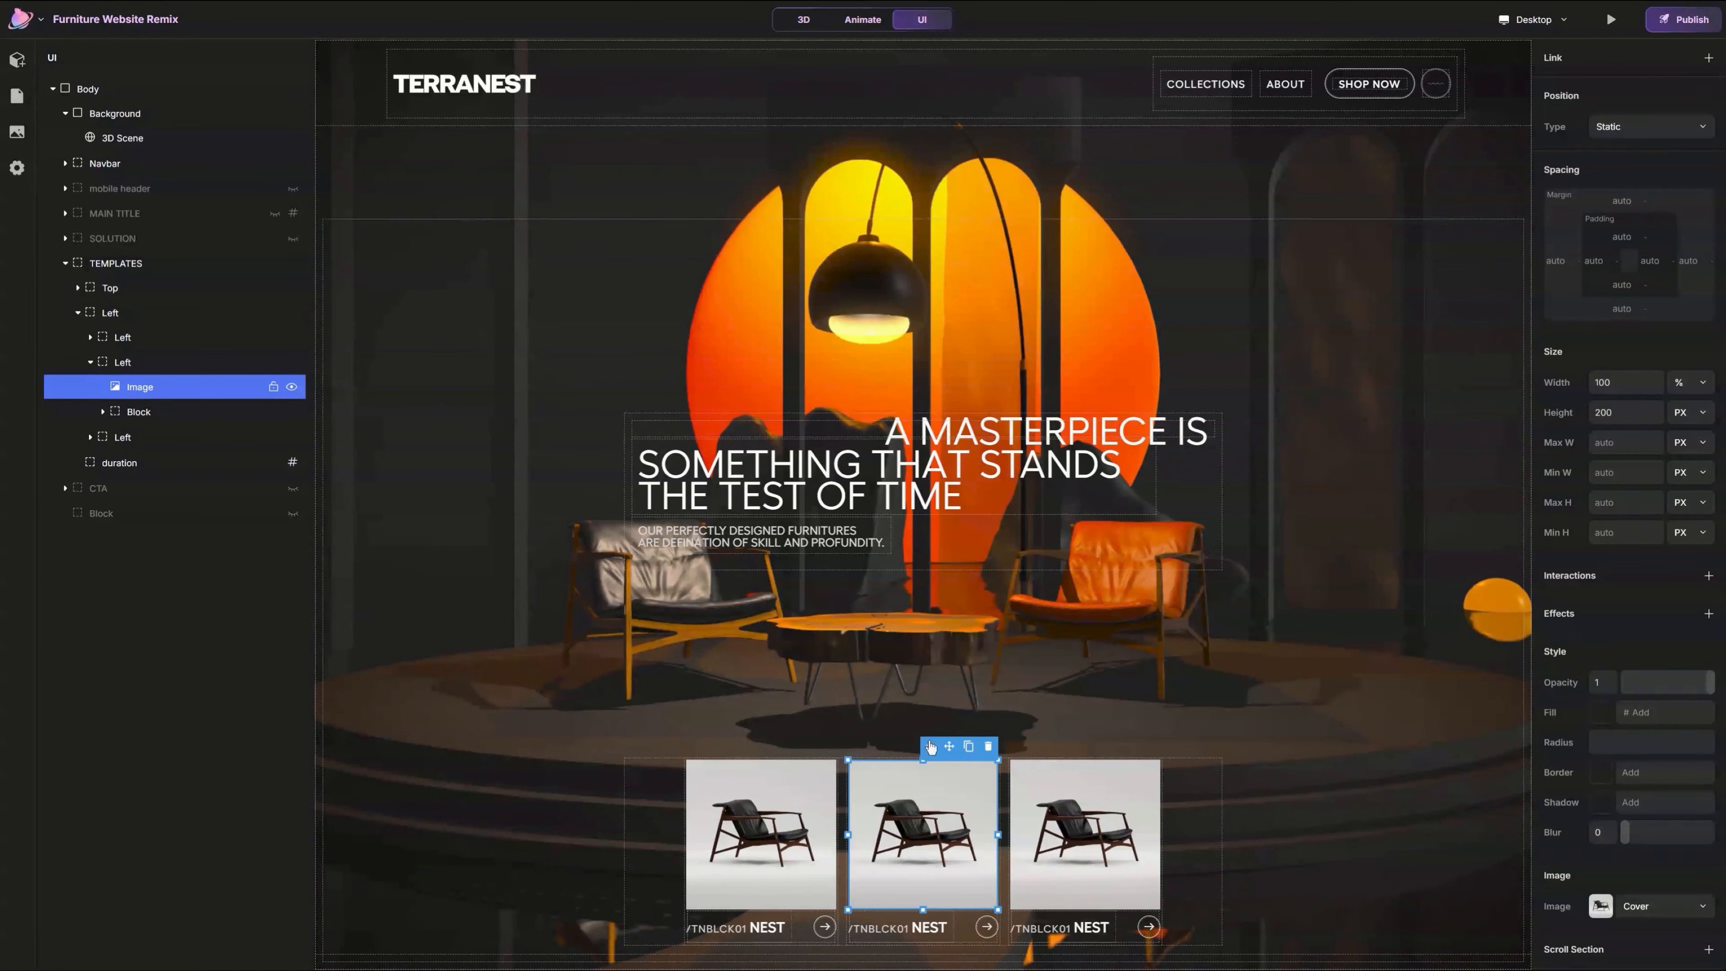
click(1598, 903)
click(1395, 899)
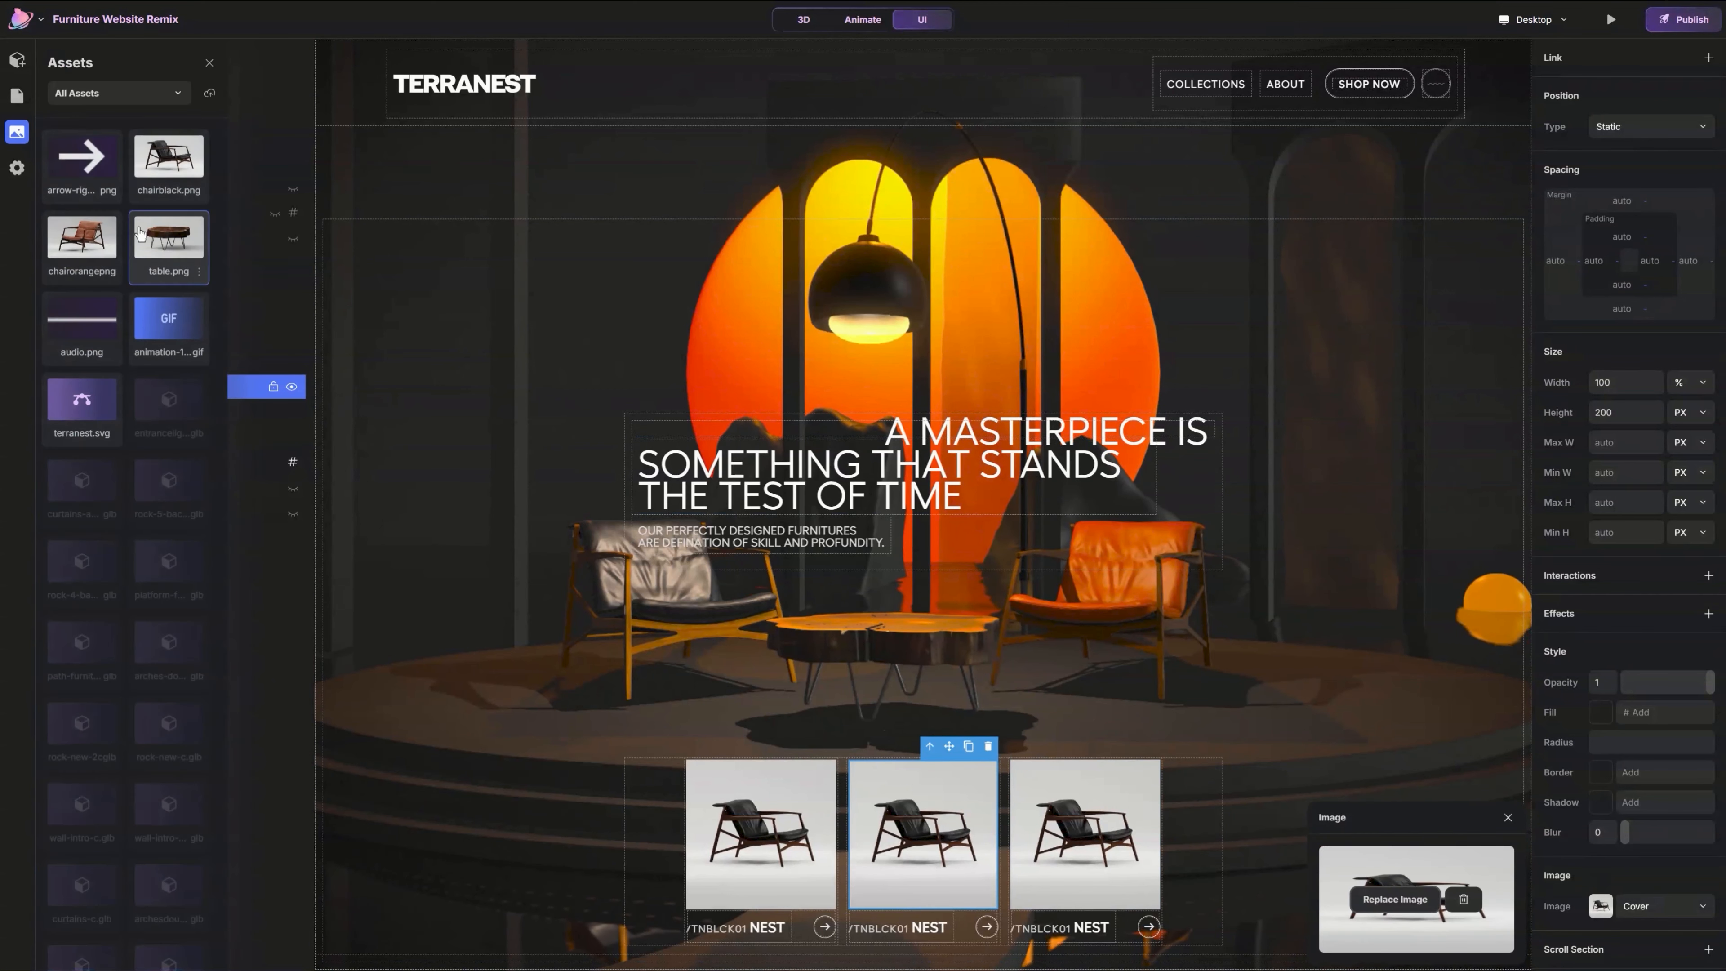
click(169, 249)
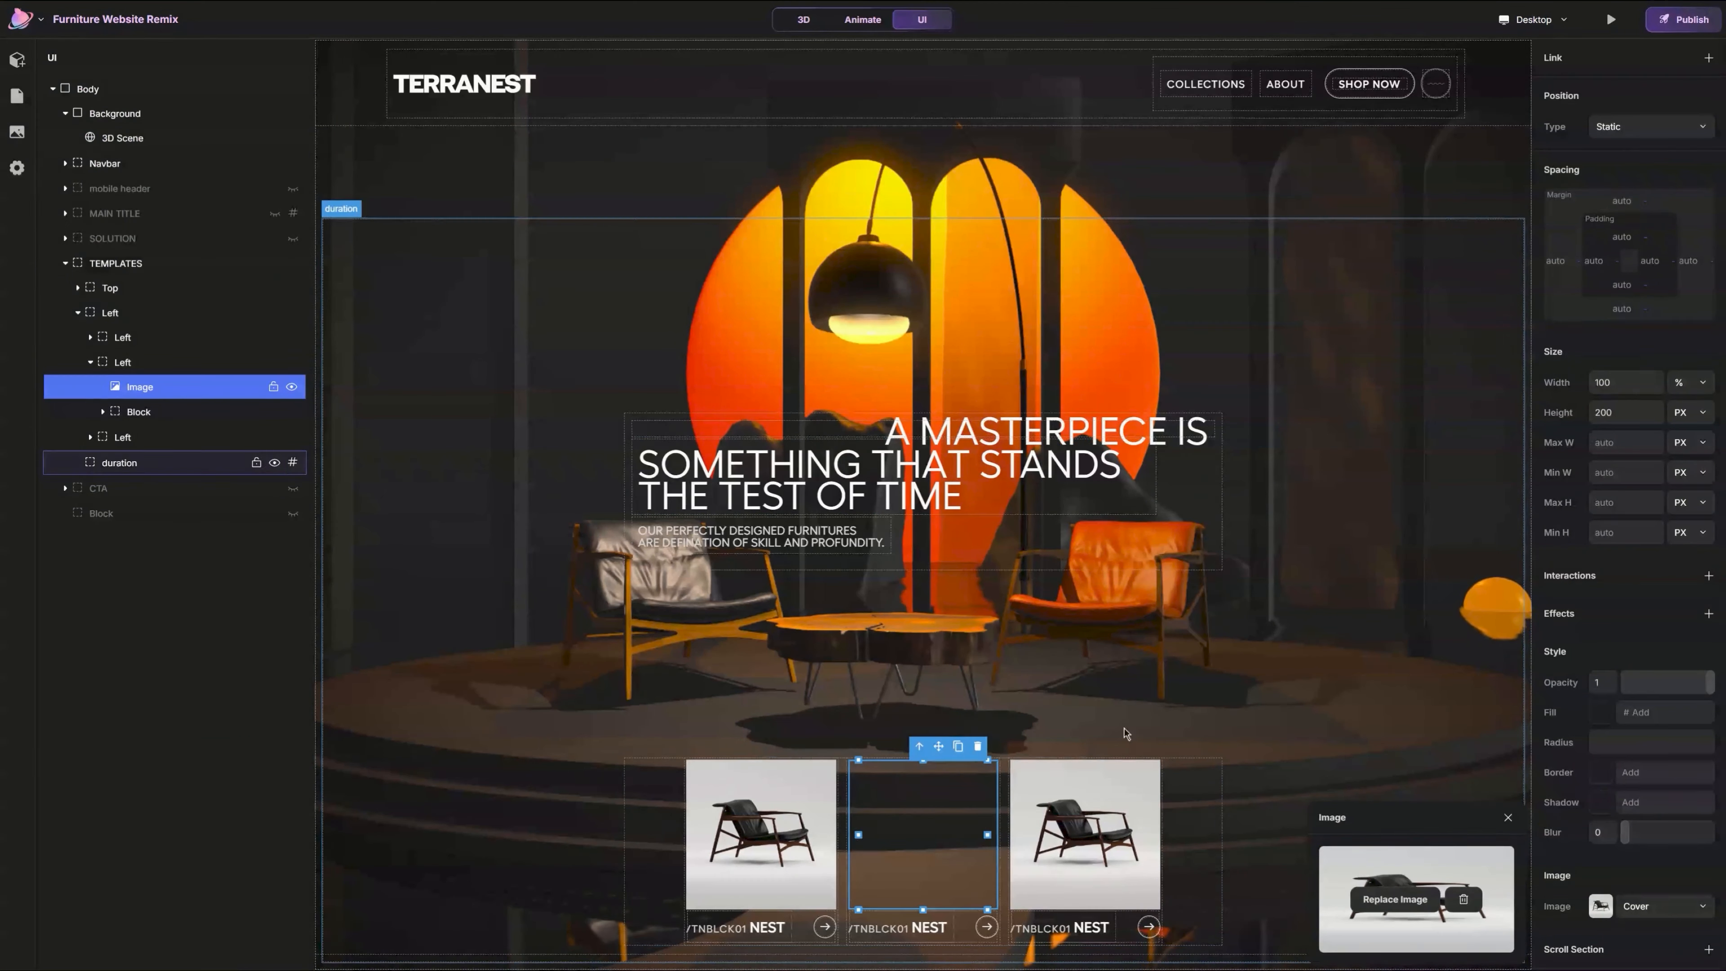
click(1122, 840)
click(1416, 899)
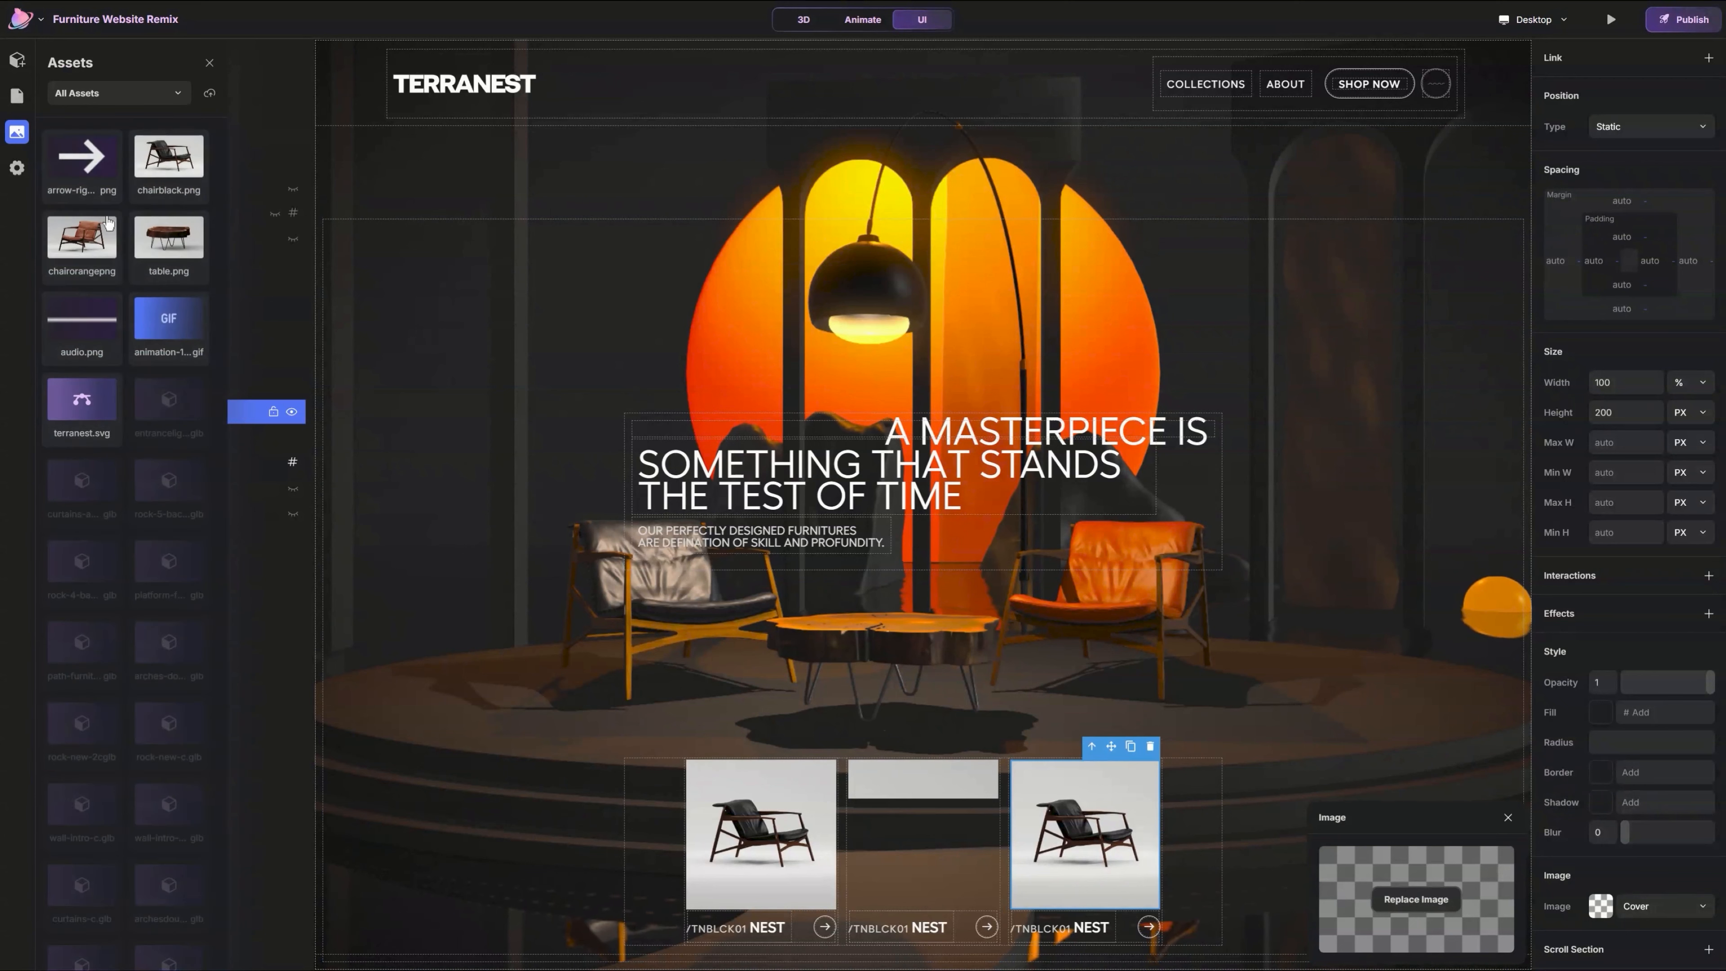
click(106, 230)
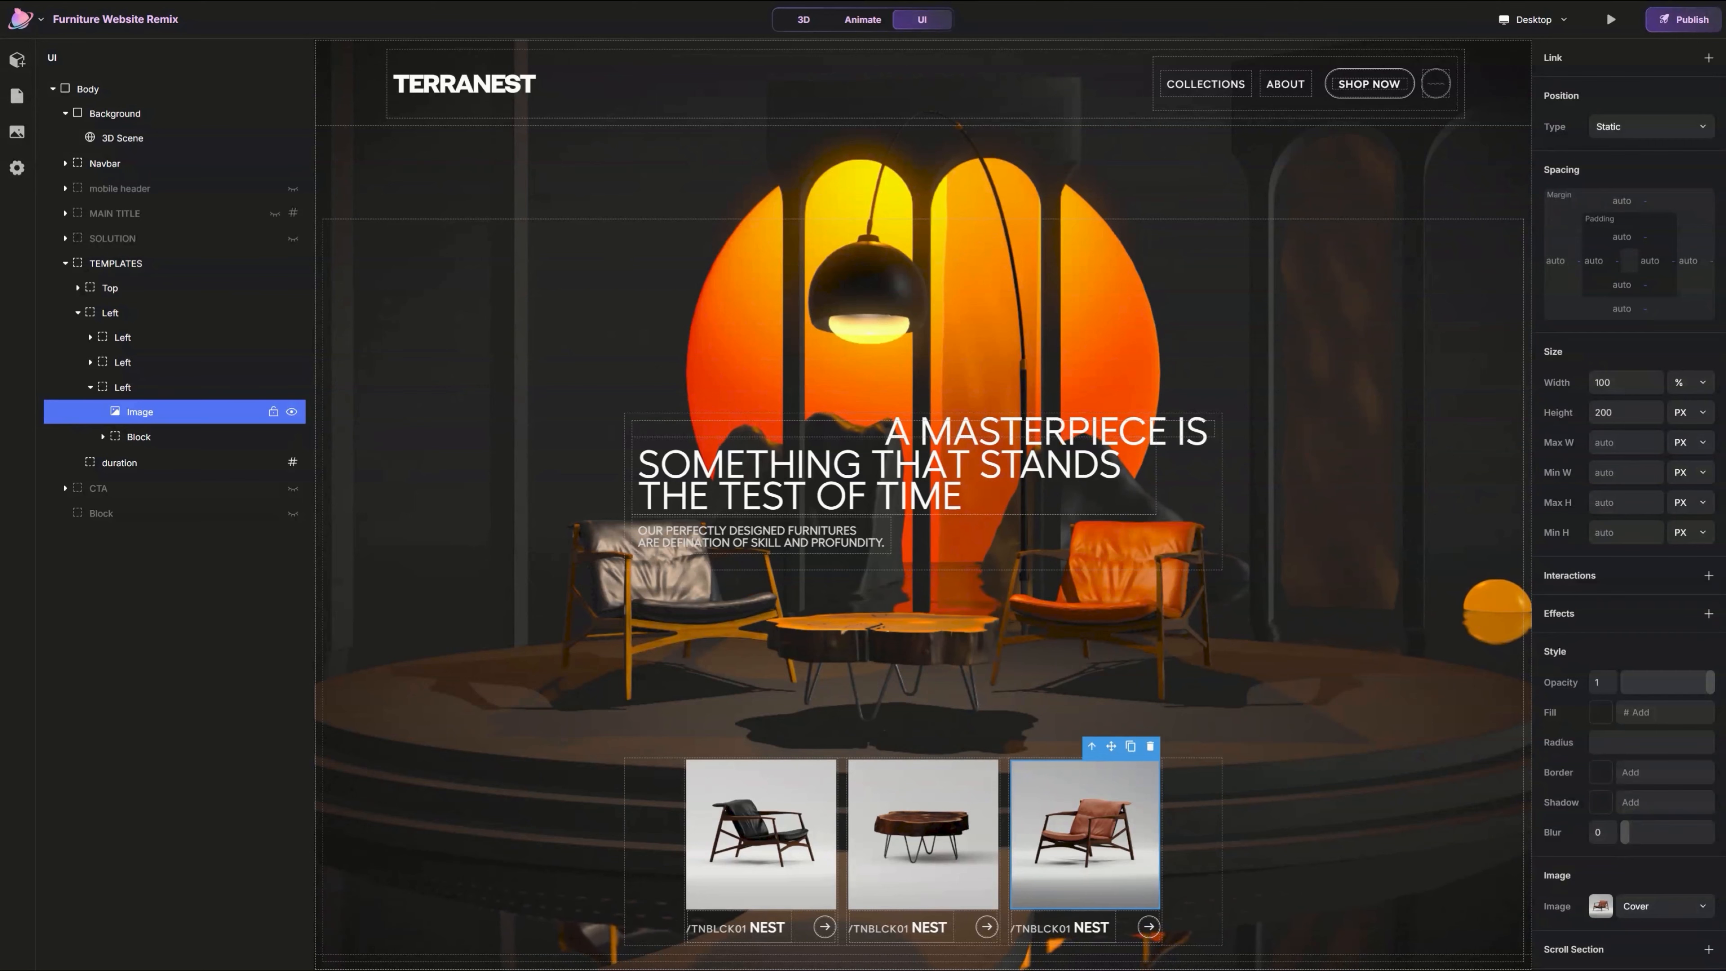
Step: Upload chairorange.jpg, table.jpg and chairblack.jpg to the assets and use chairblack.jpg for the first card's image
click(761, 836)
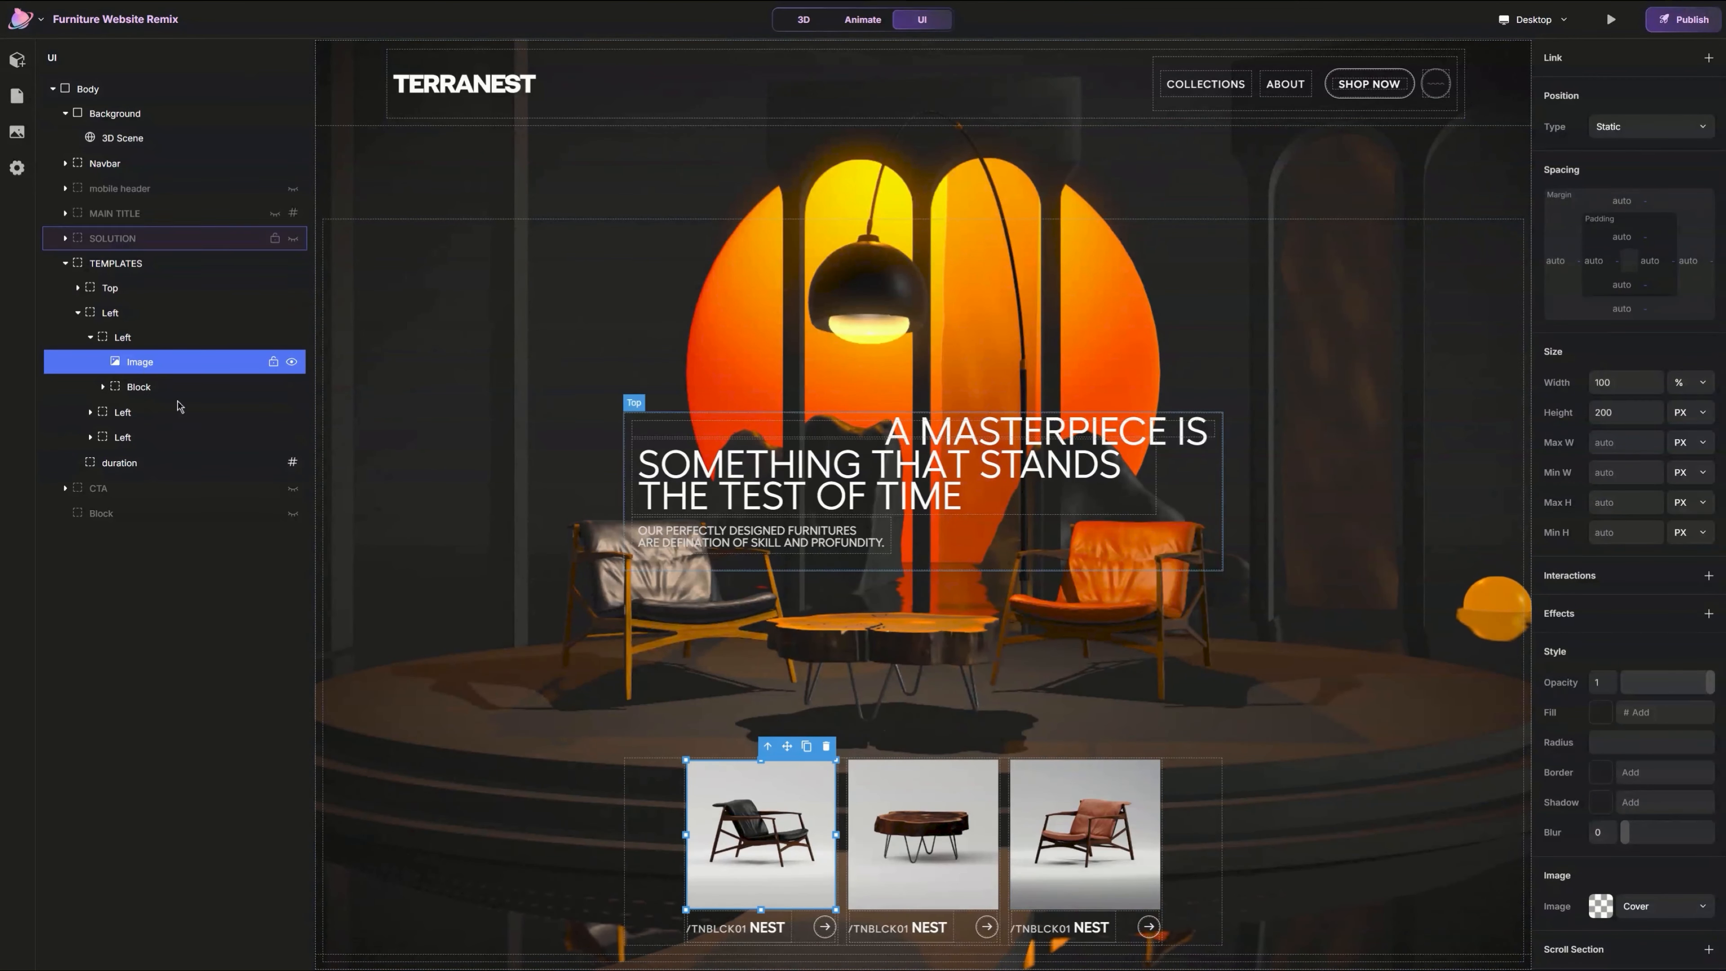
click(1600, 912)
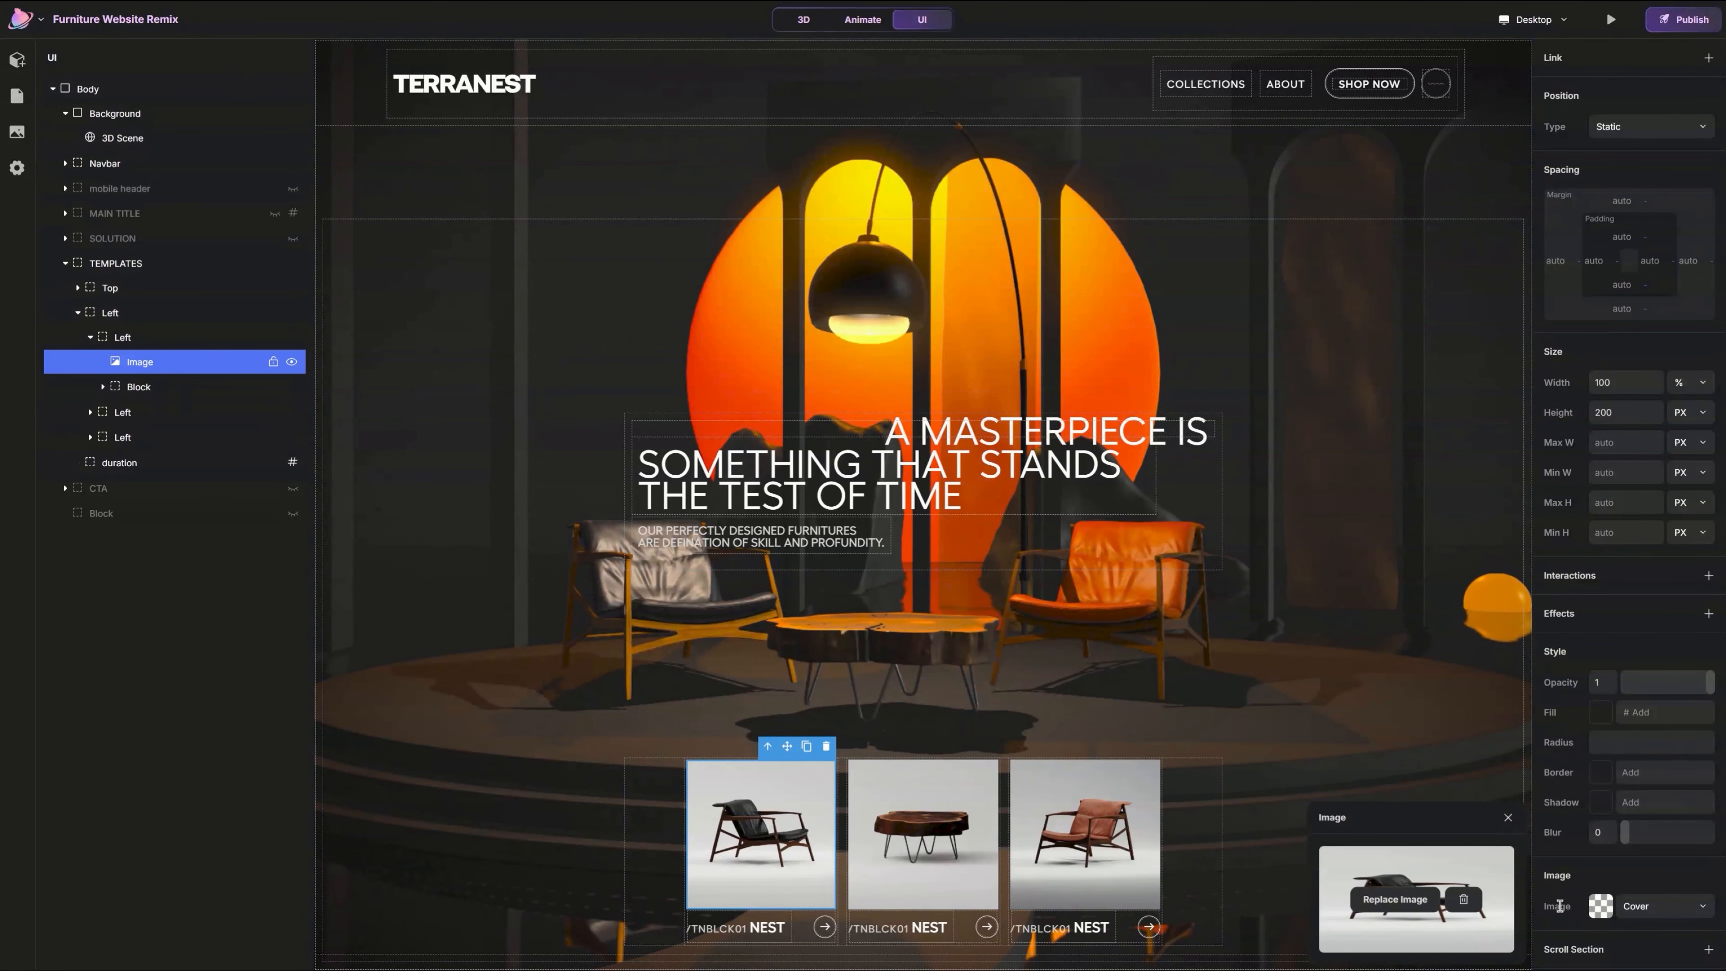
click(1395, 899)
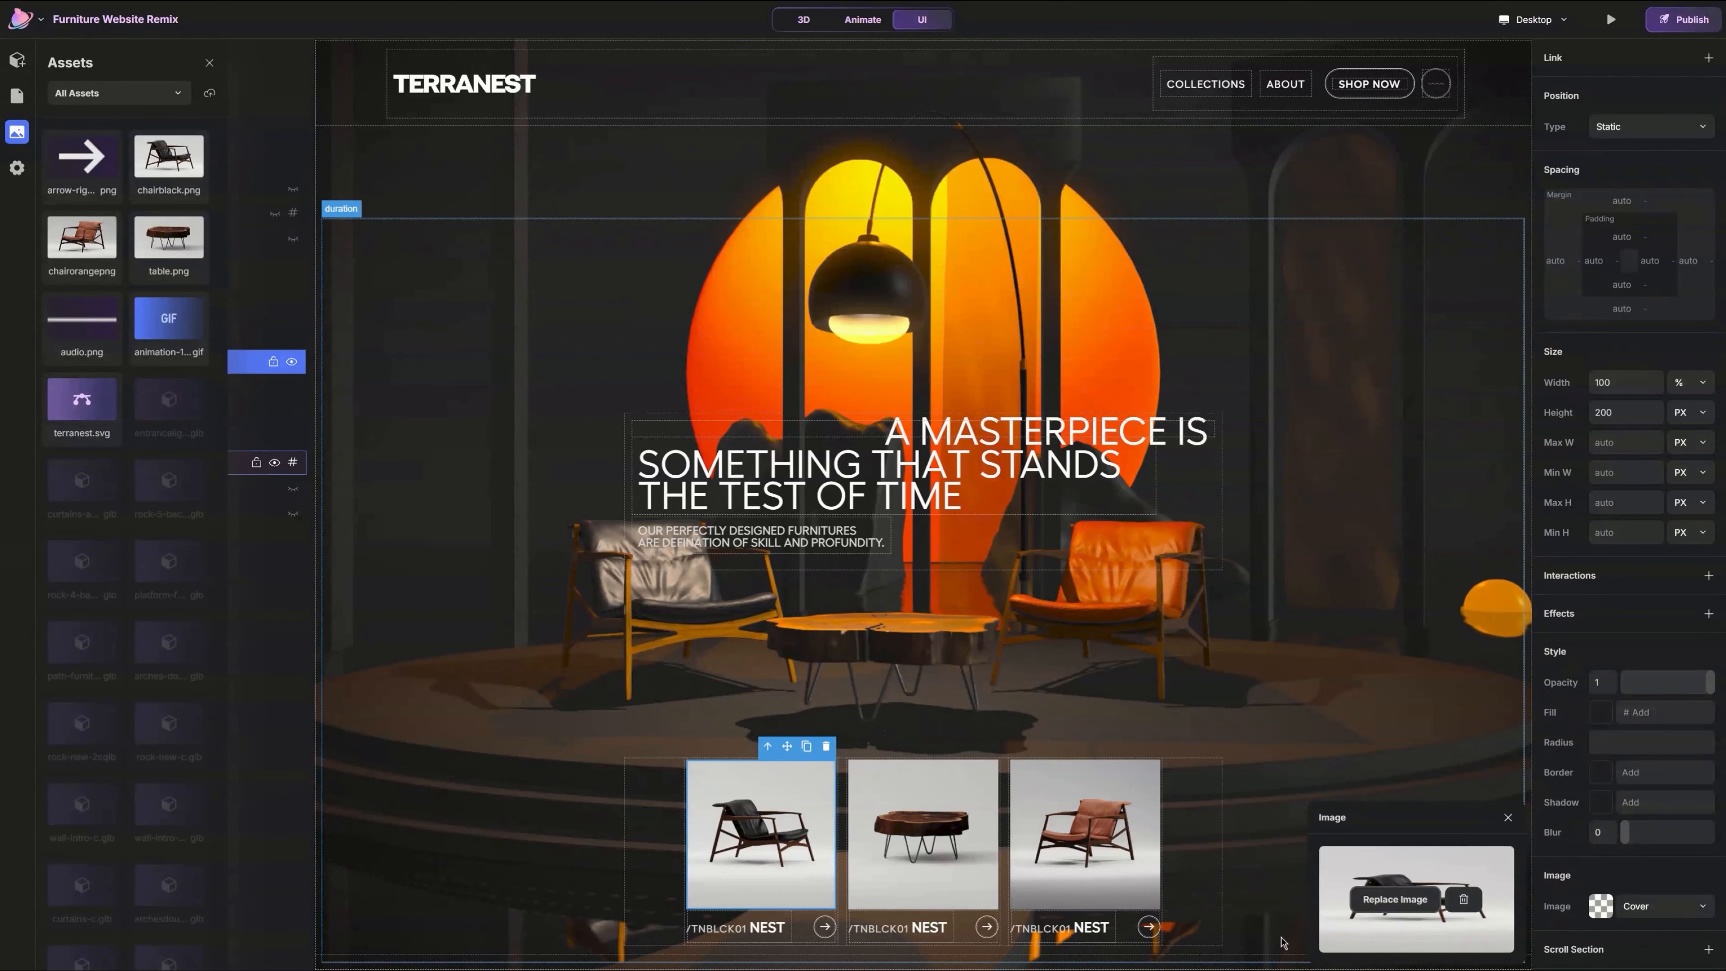
click(209, 93)
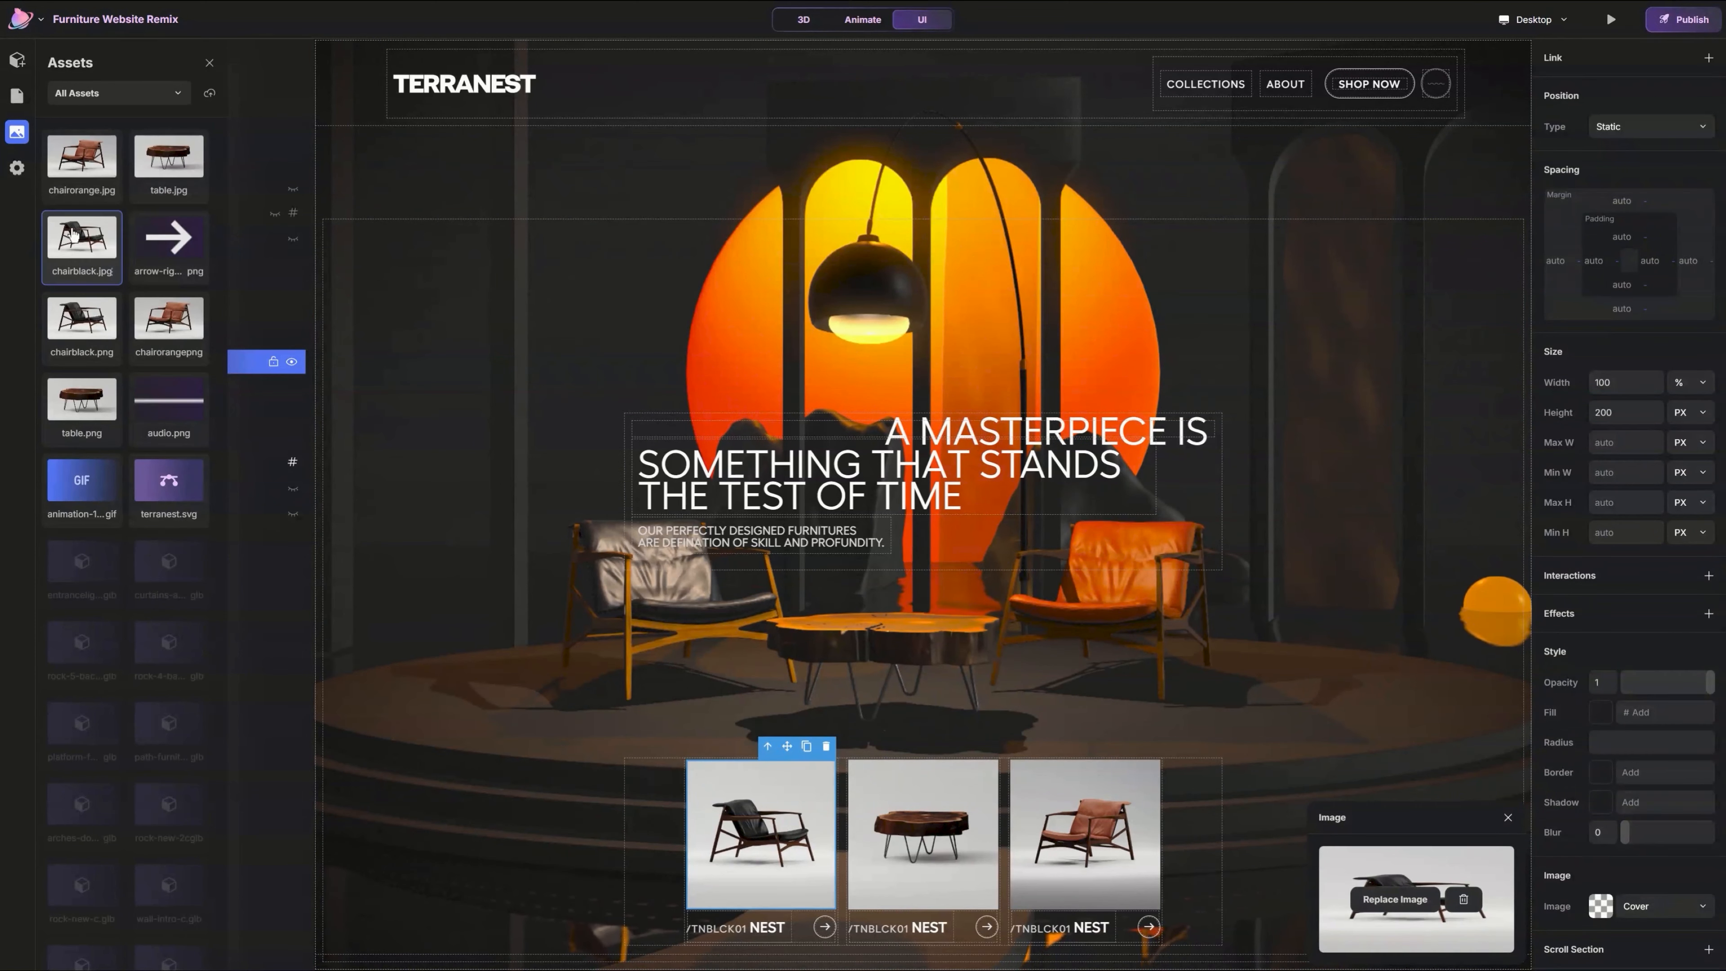
click(90, 246)
Step: Replace the middle card's image with table.jpg and the third card's image with chairorange.jpg
click(909, 840)
click(1401, 910)
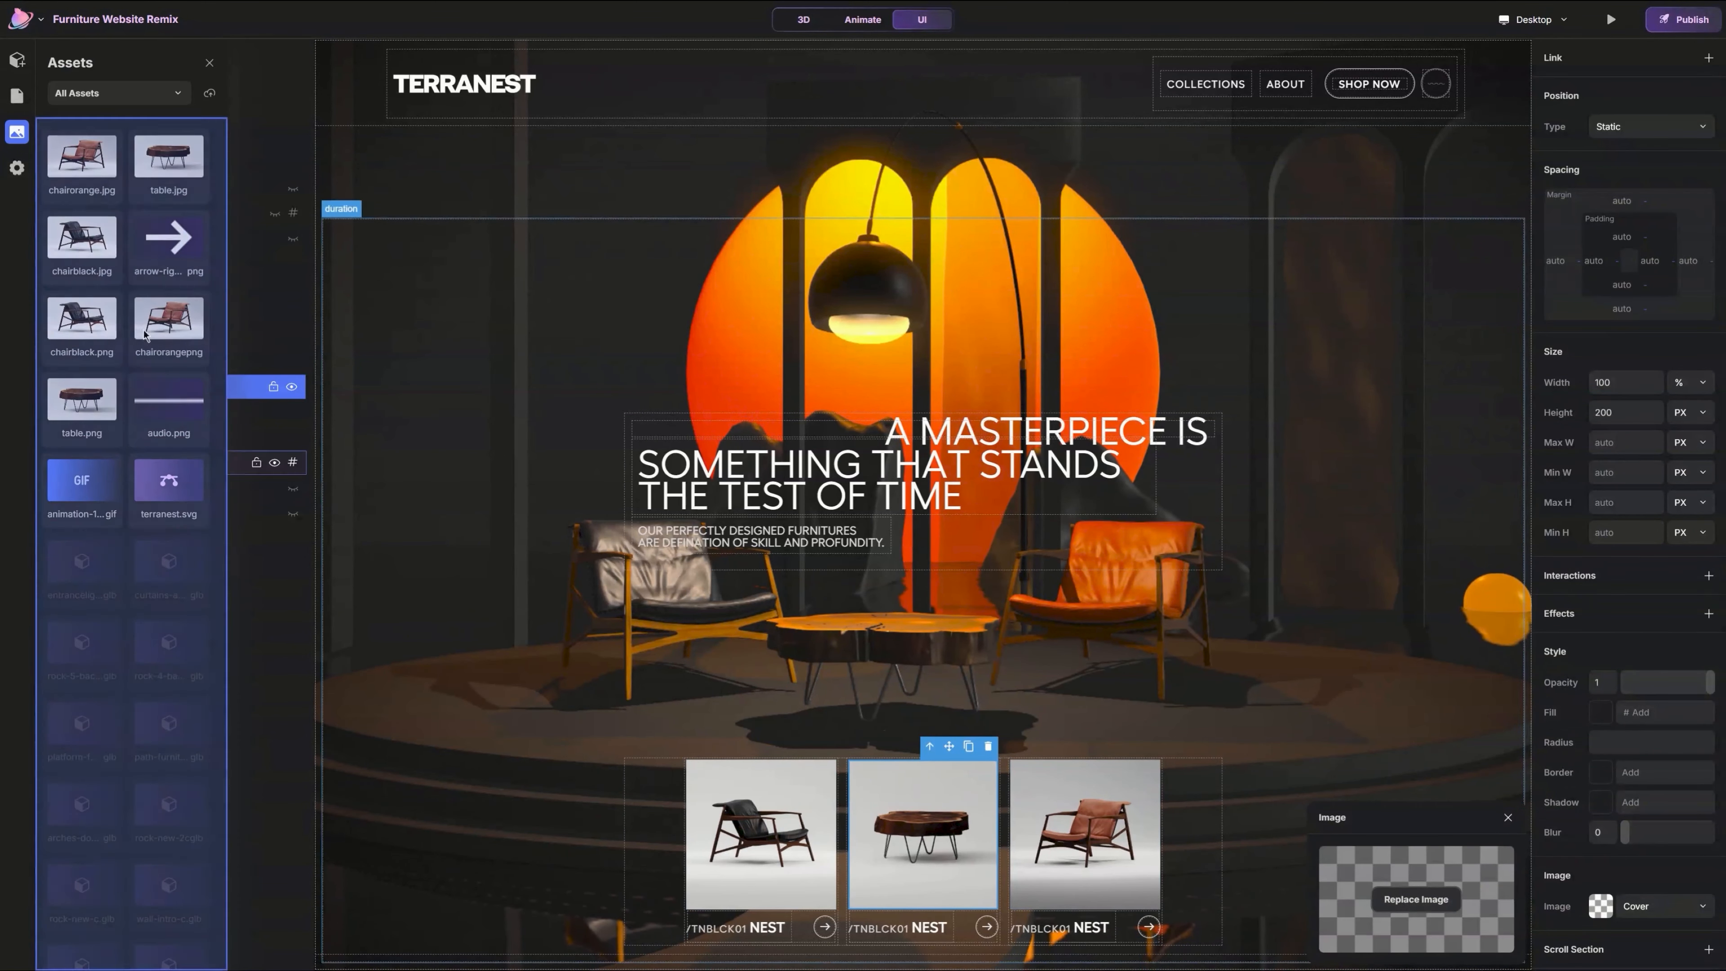
click(85, 171)
click(1128, 830)
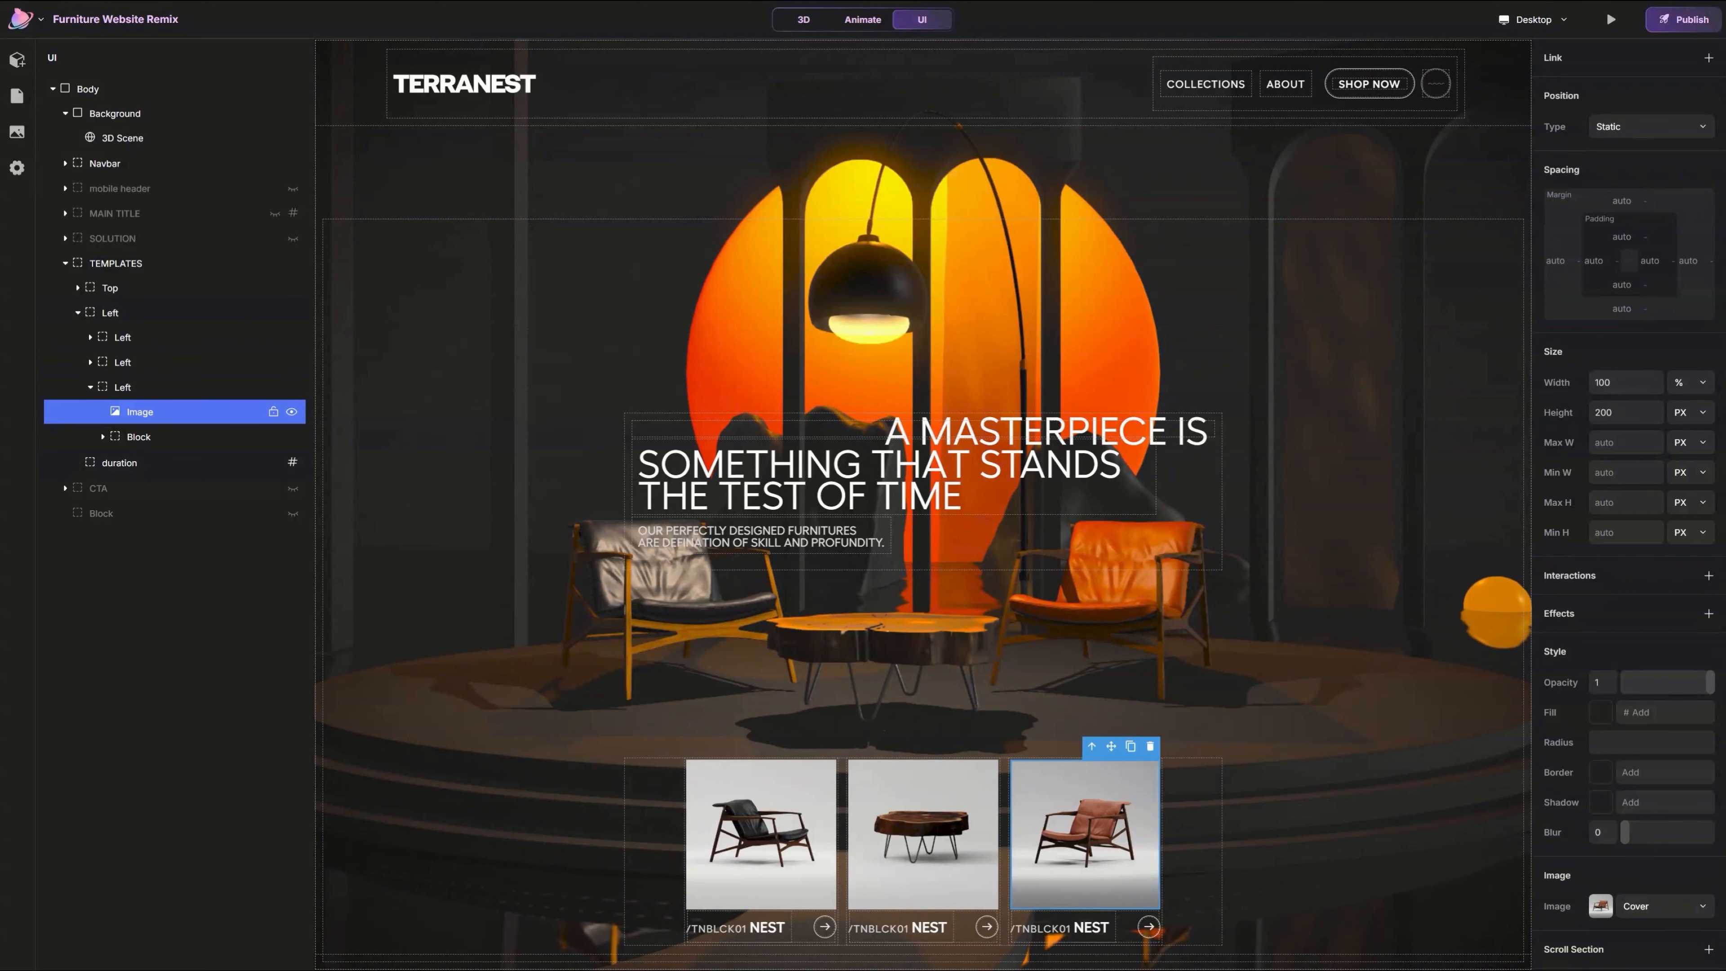
Step: Increase the middle card's table image height so it stands taller than the two chair images
click(966, 846)
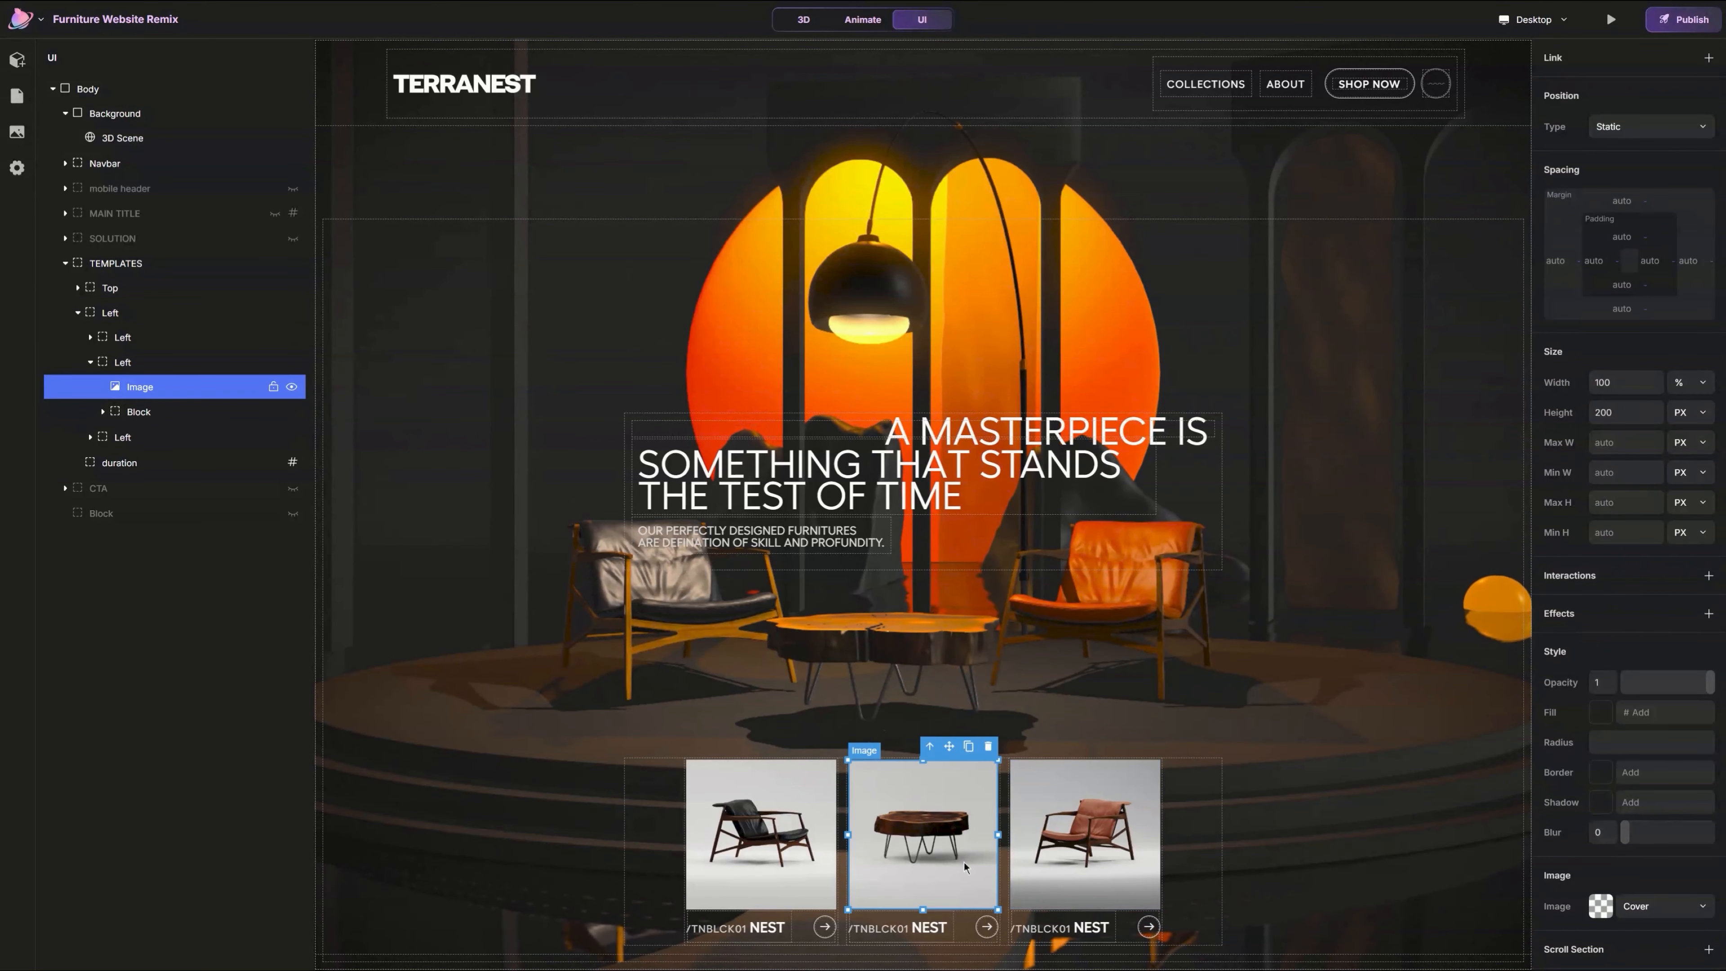
click(1608, 412)
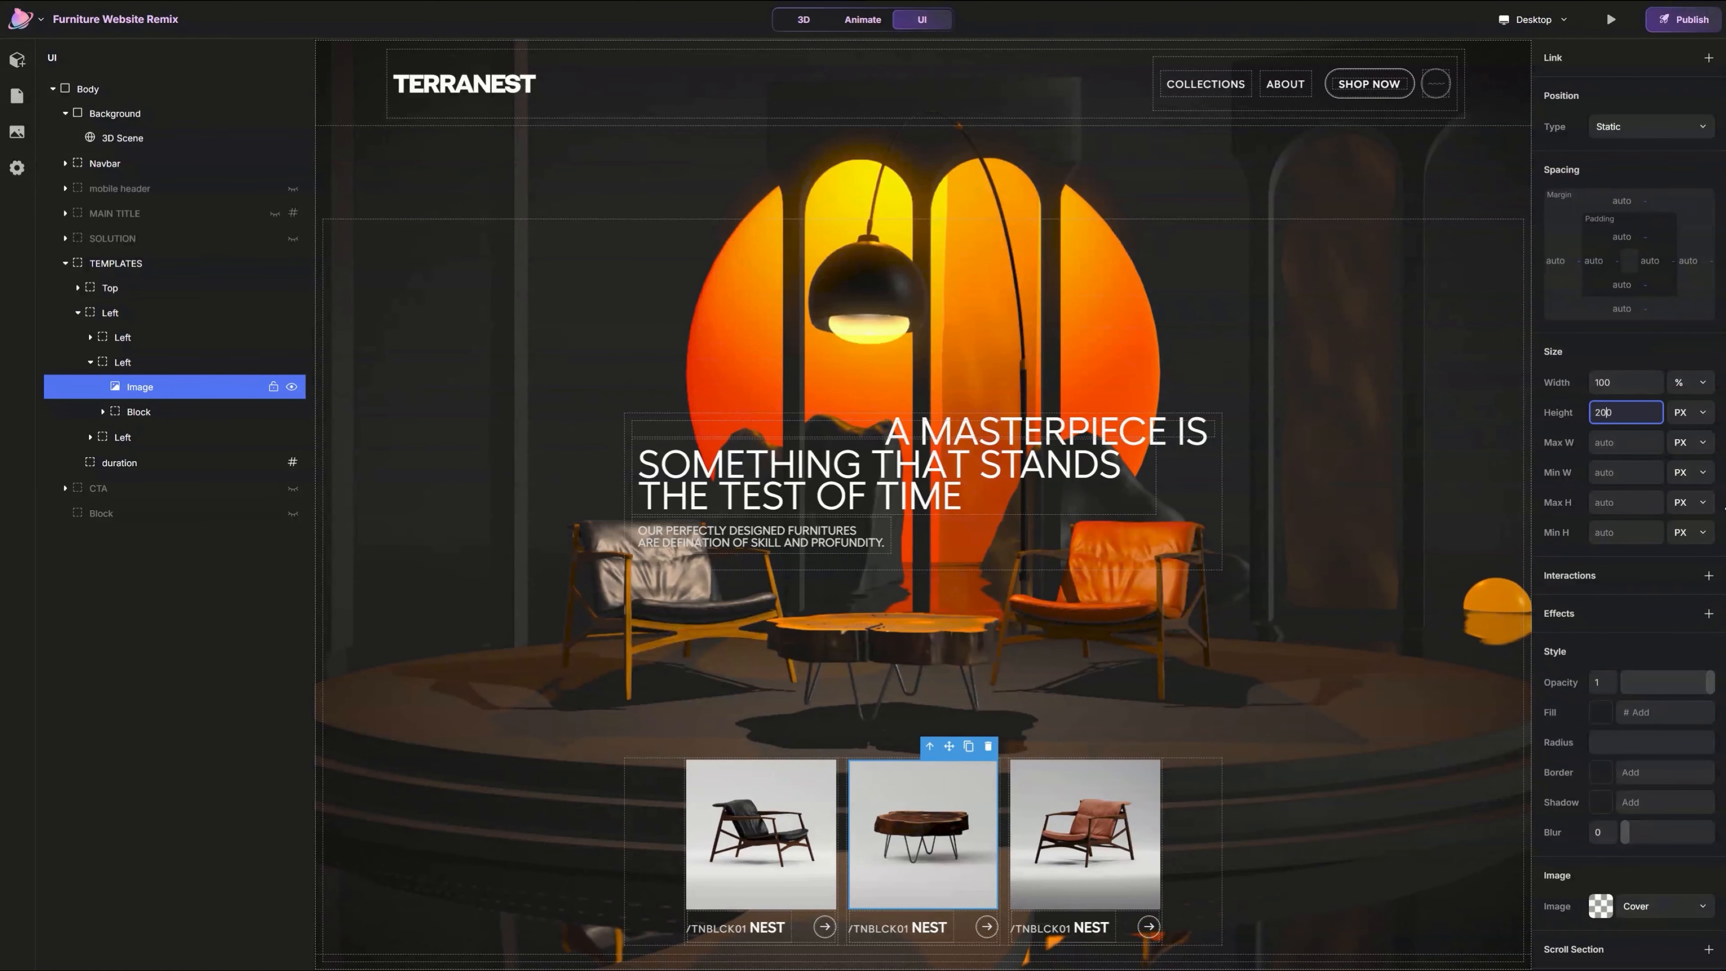
key(Return)
Step: Set the height of the third card's orange chair image to 180 px
click(1099, 809)
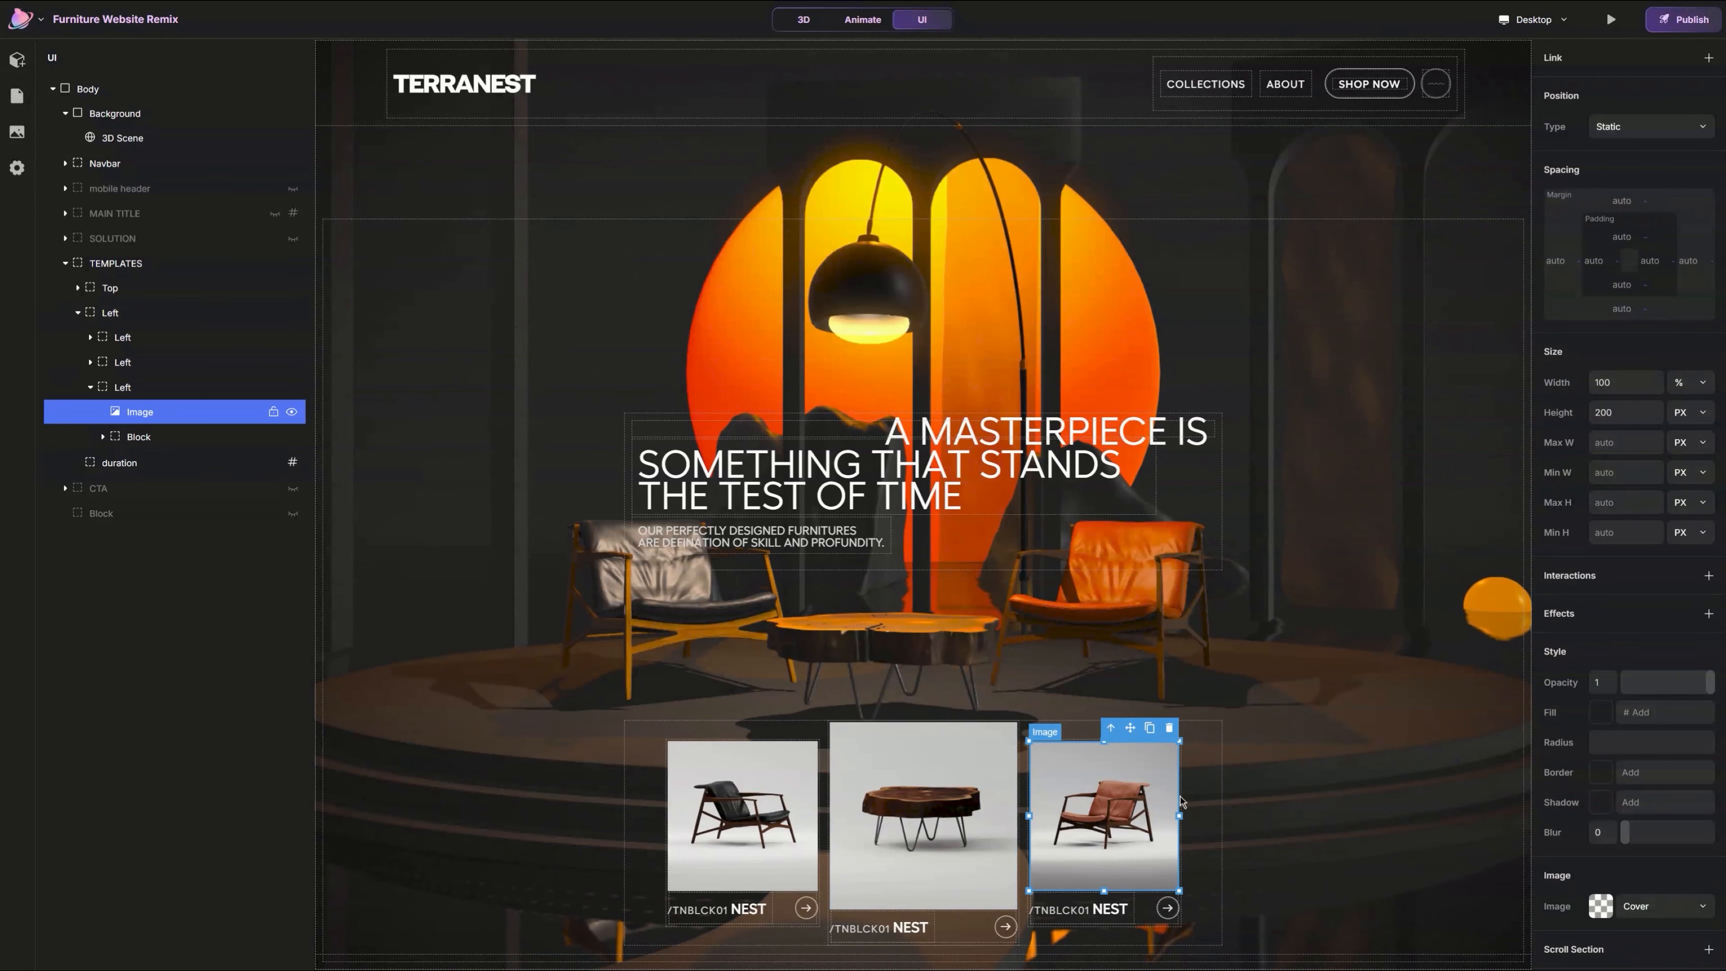
click(1627, 413)
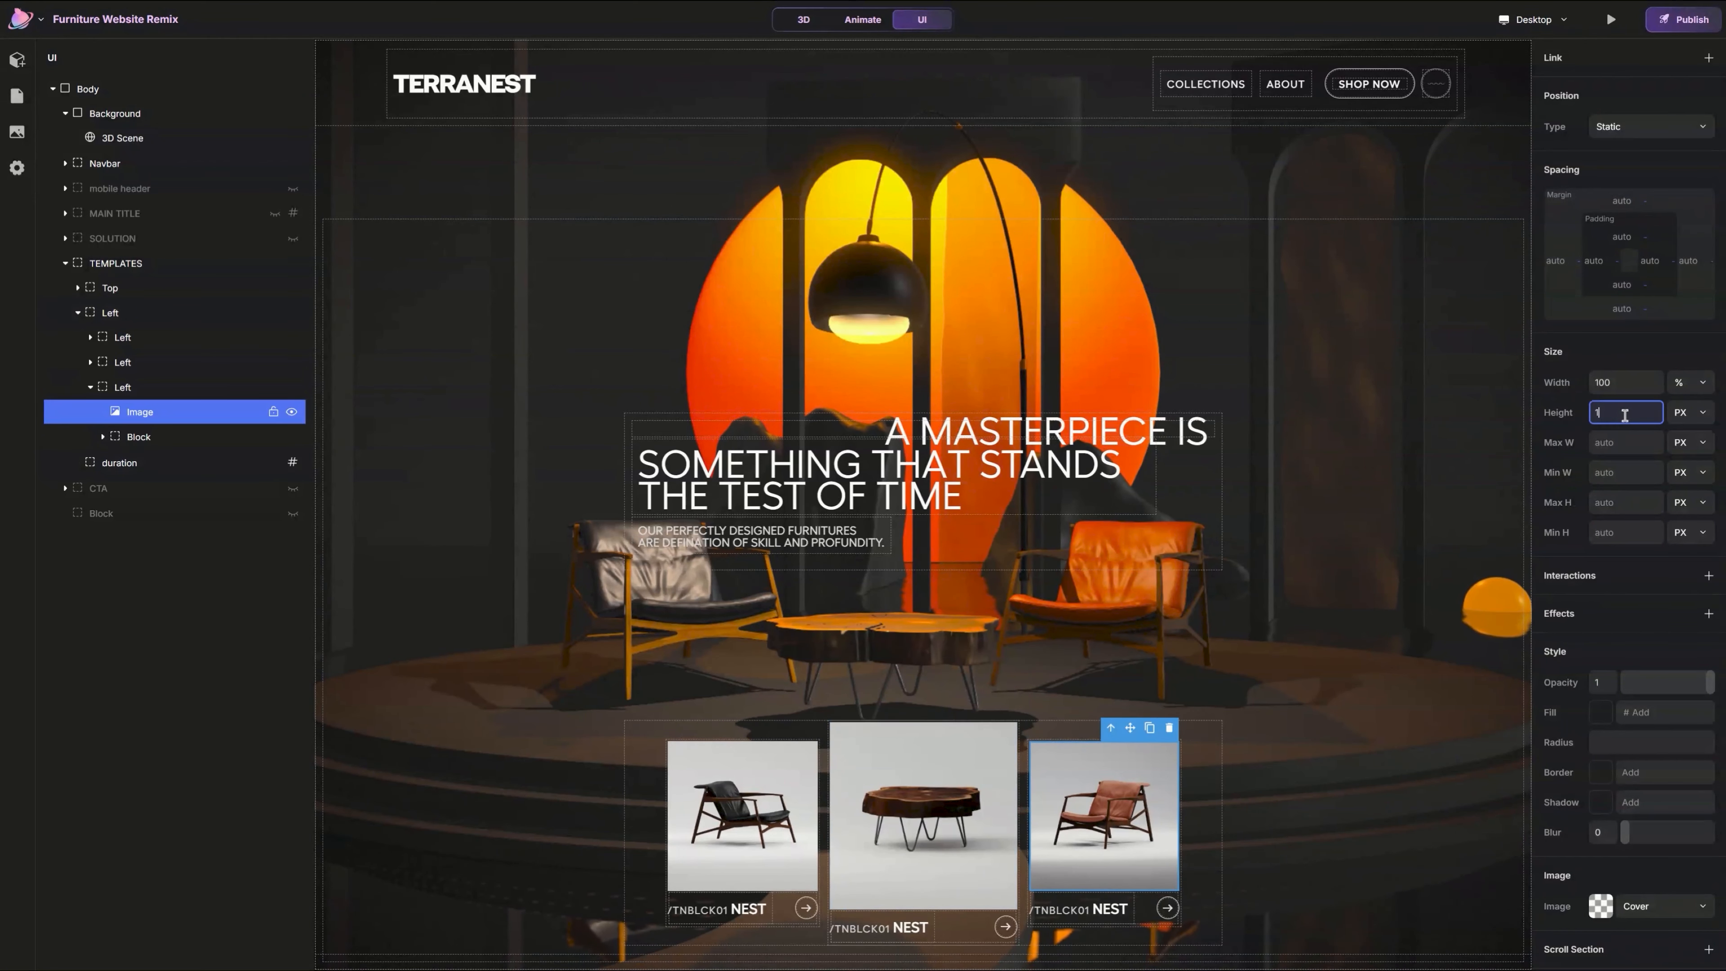
key(Return)
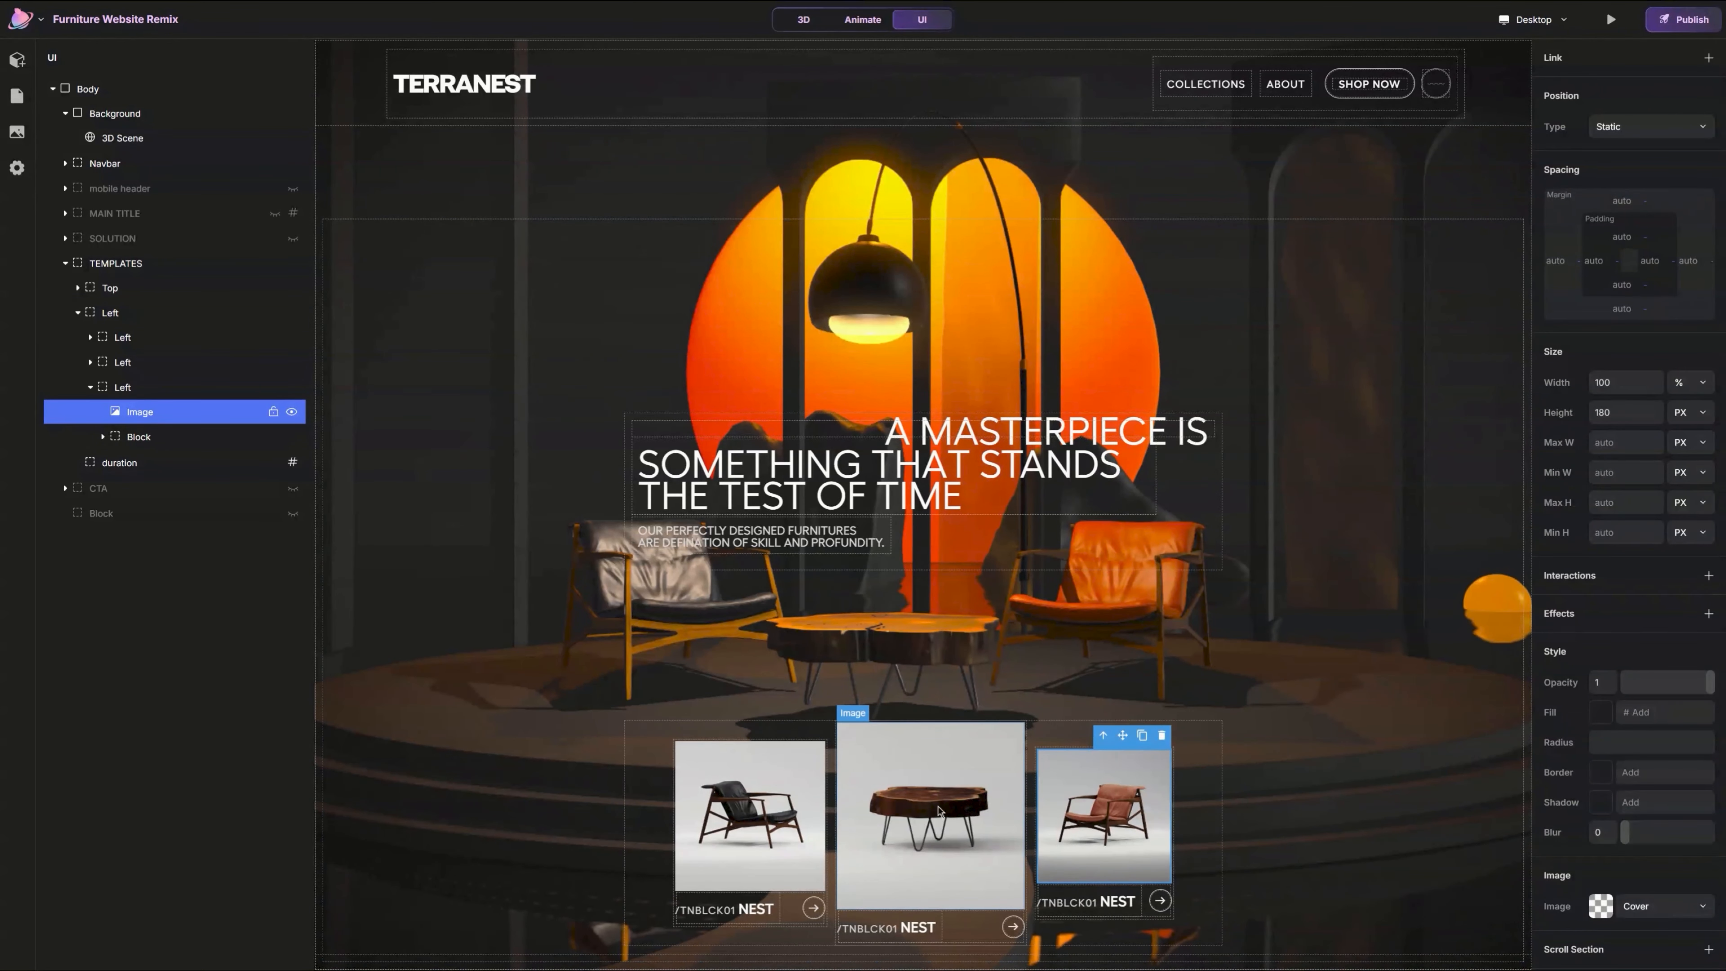
Step: Align the product cards to the top of their row container and distribute them with Space Between
click(1058, 730)
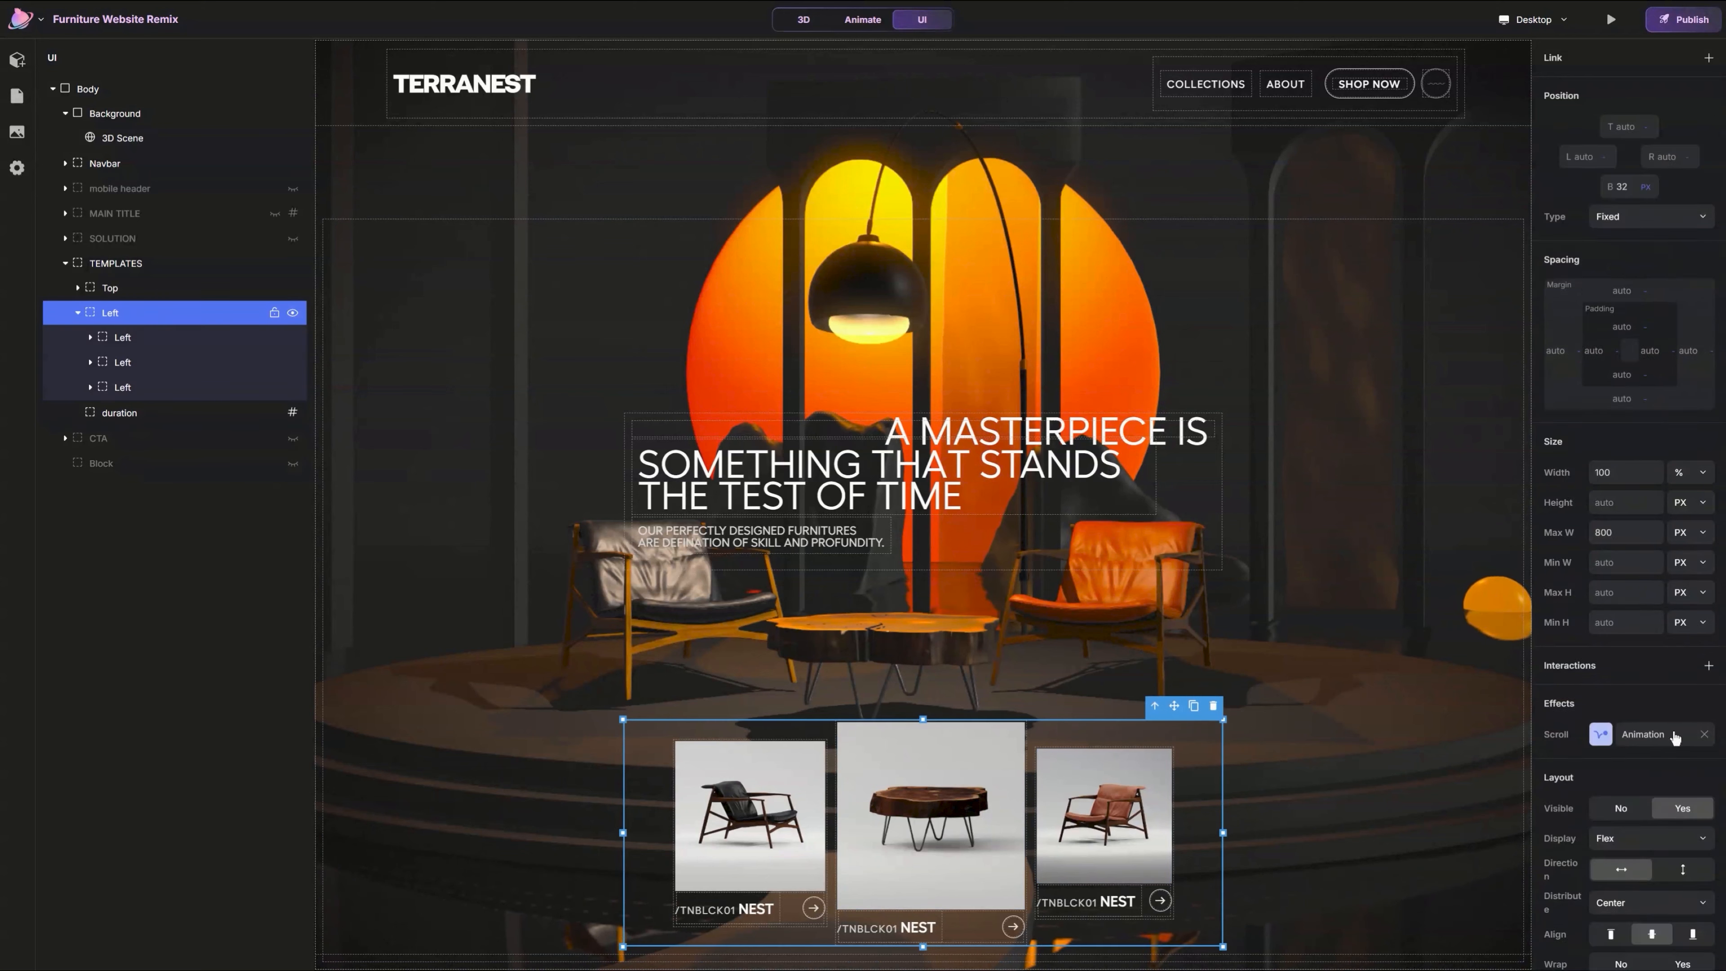
scroll(1611, 789, down, 1)
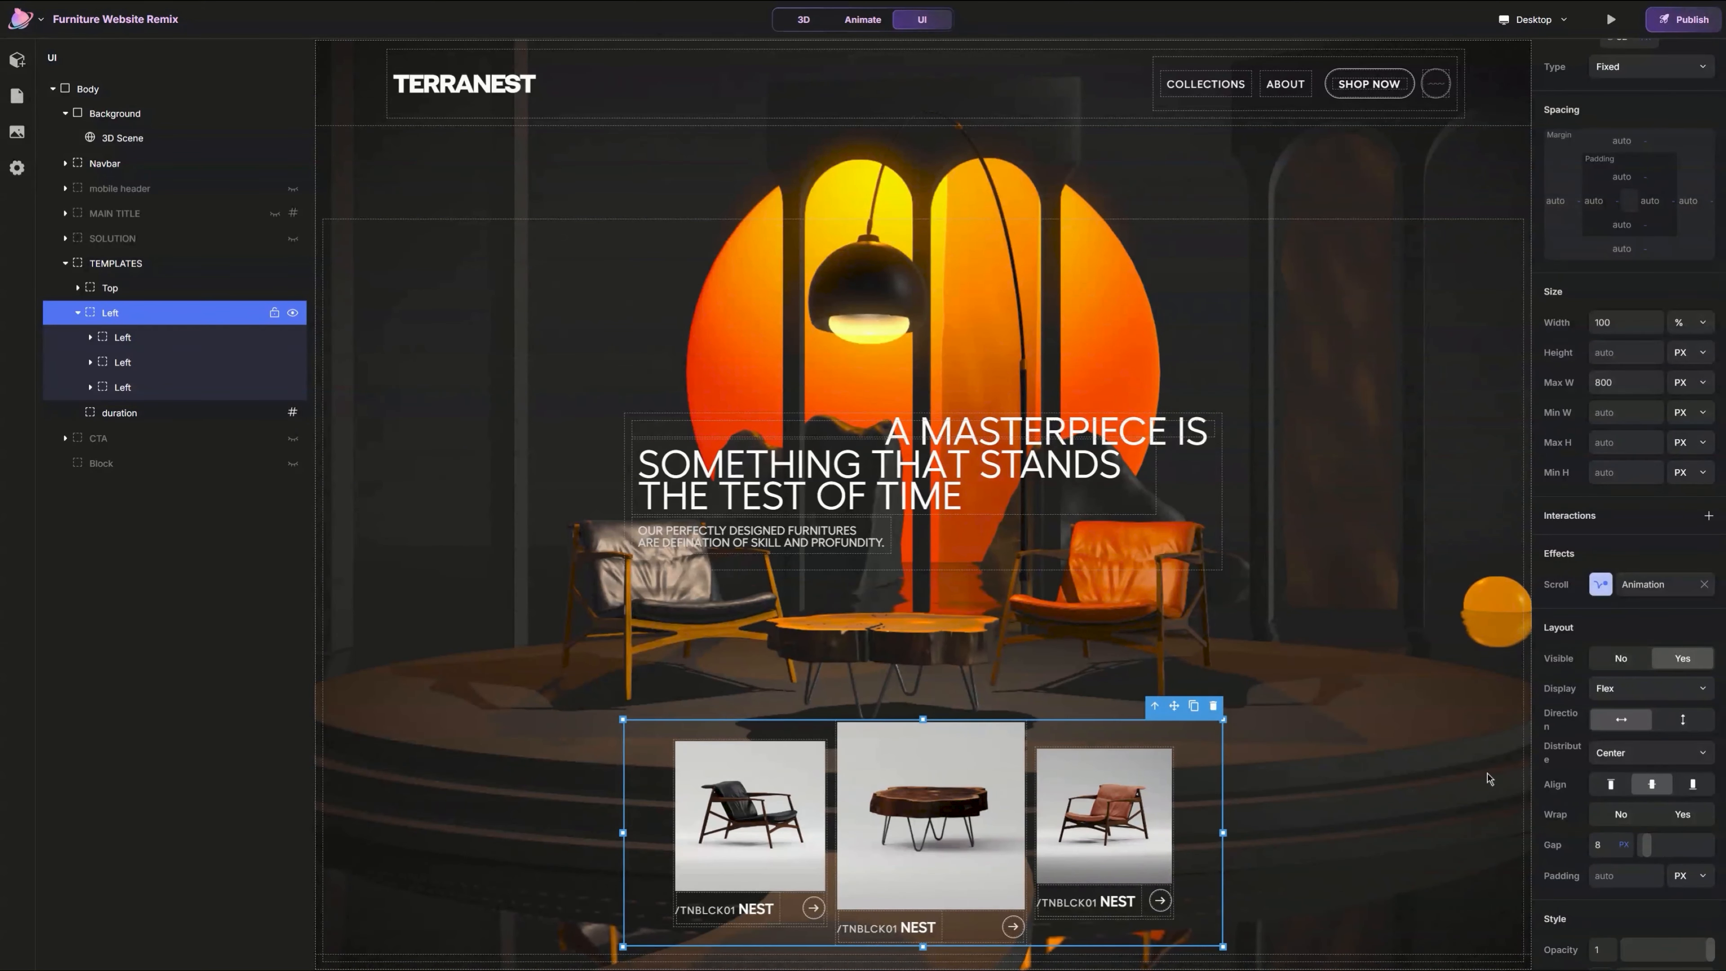
click(1610, 784)
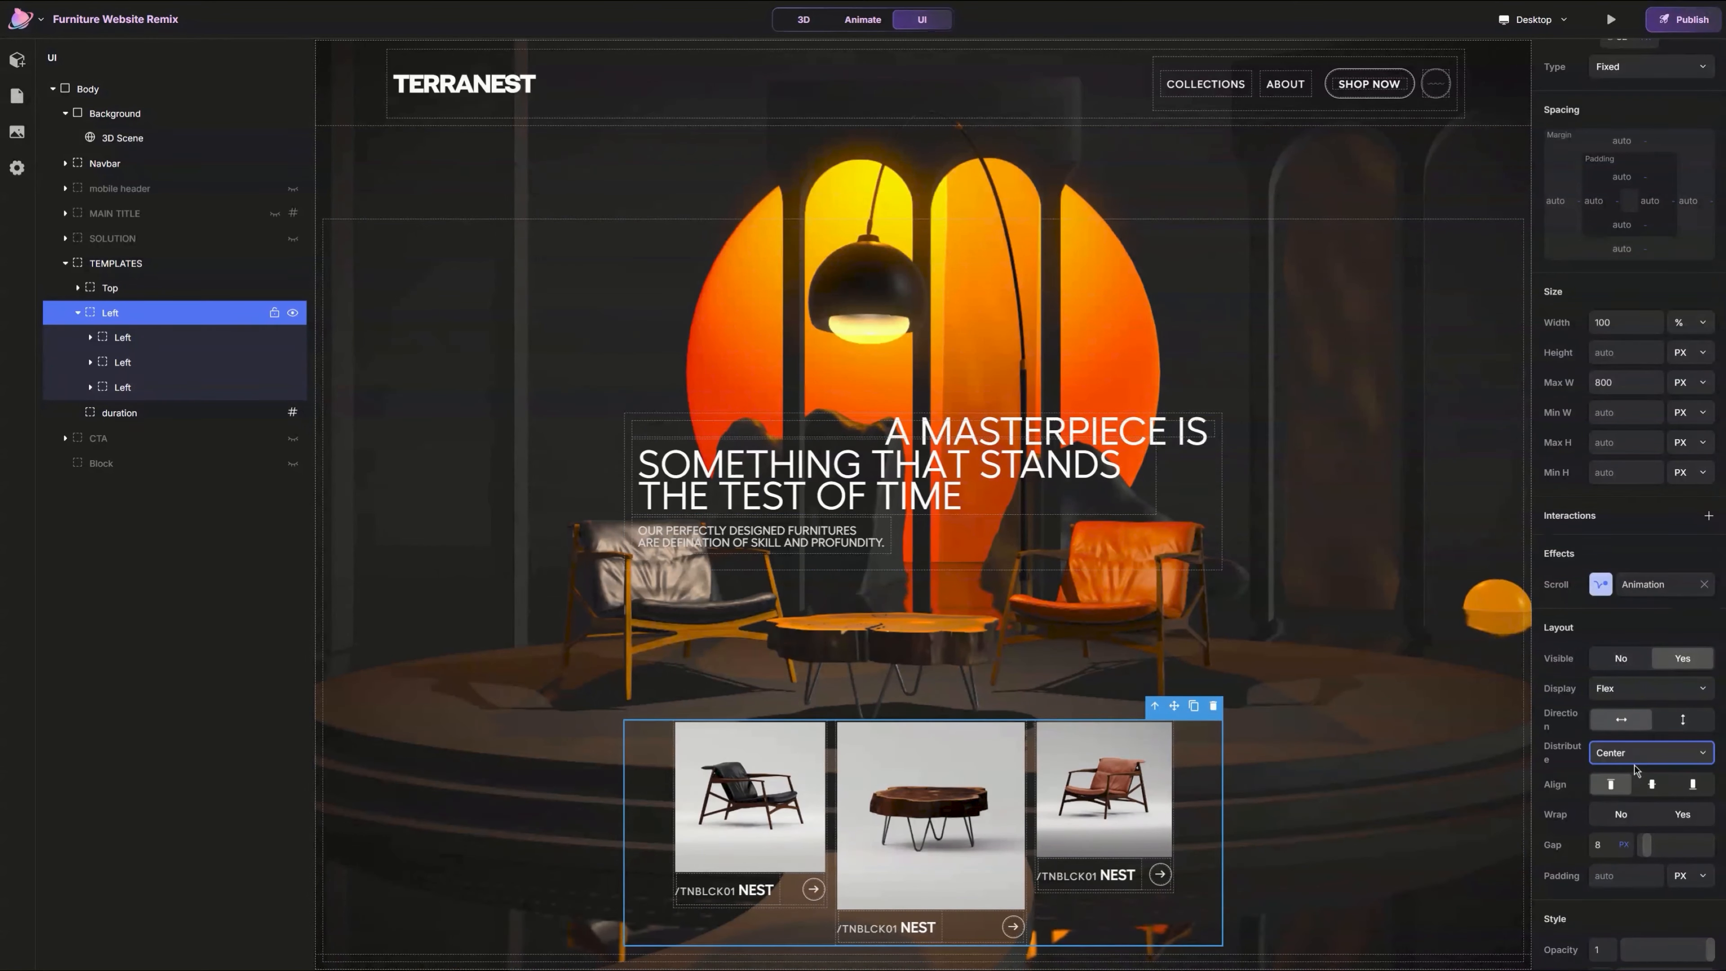
click(1593, 822)
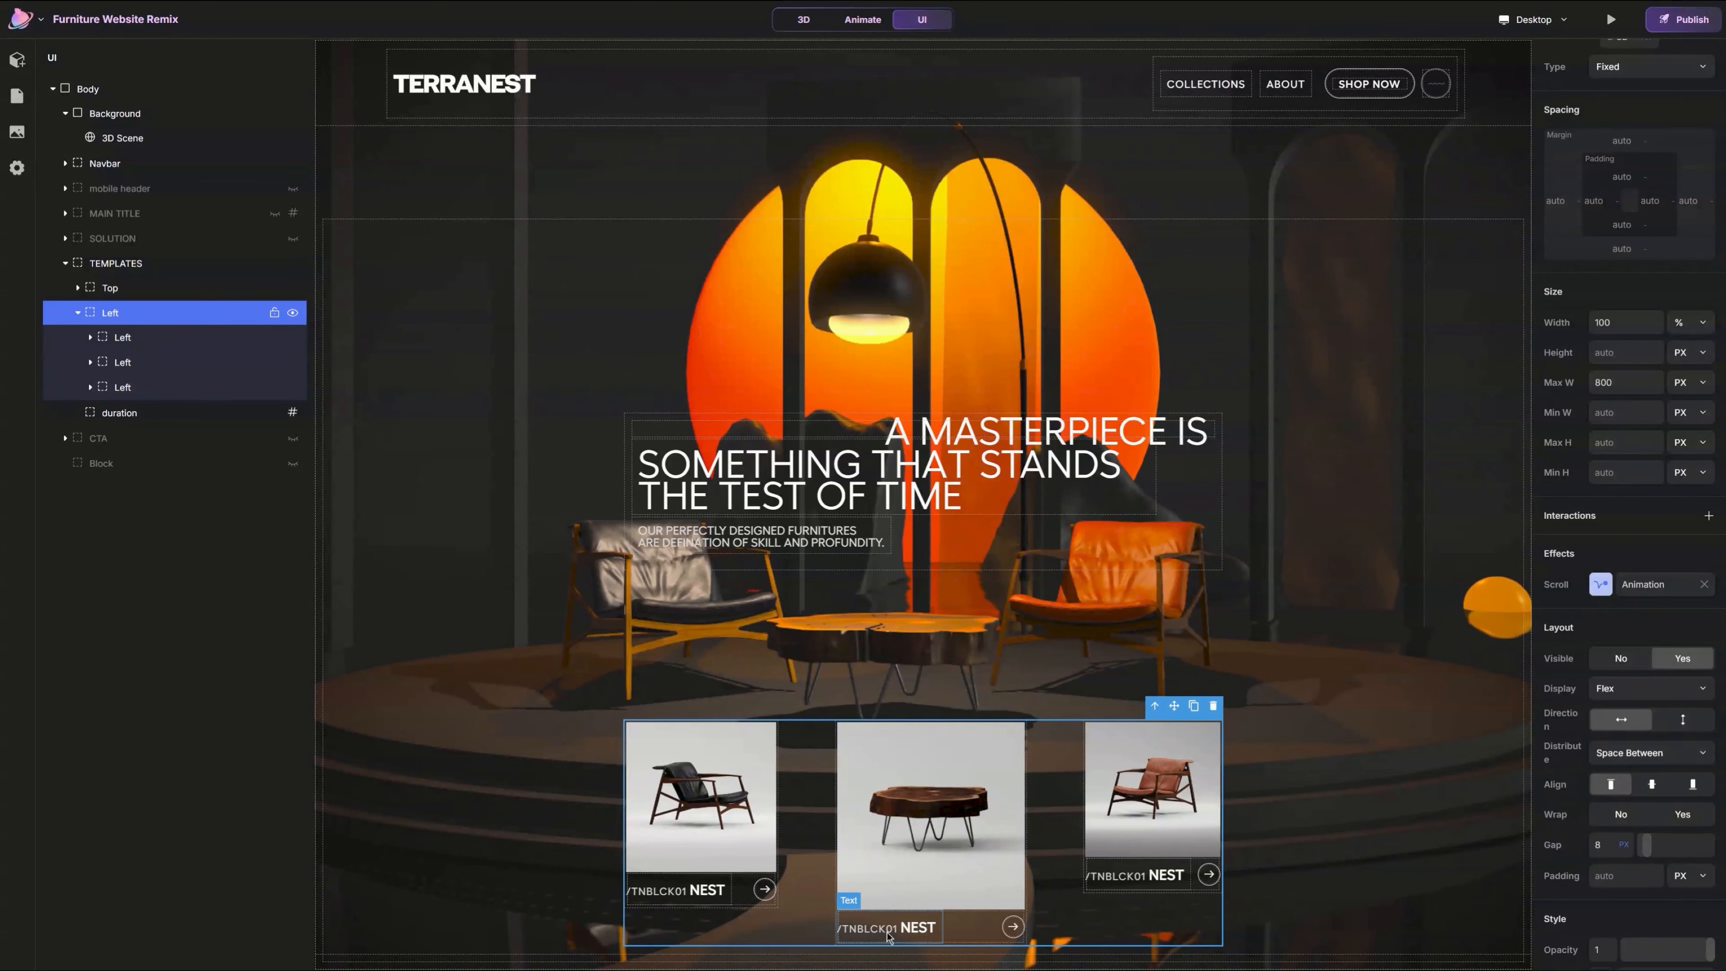
Step: Change the product code in the middle table card's label to /TNWD01
double_click(911, 919)
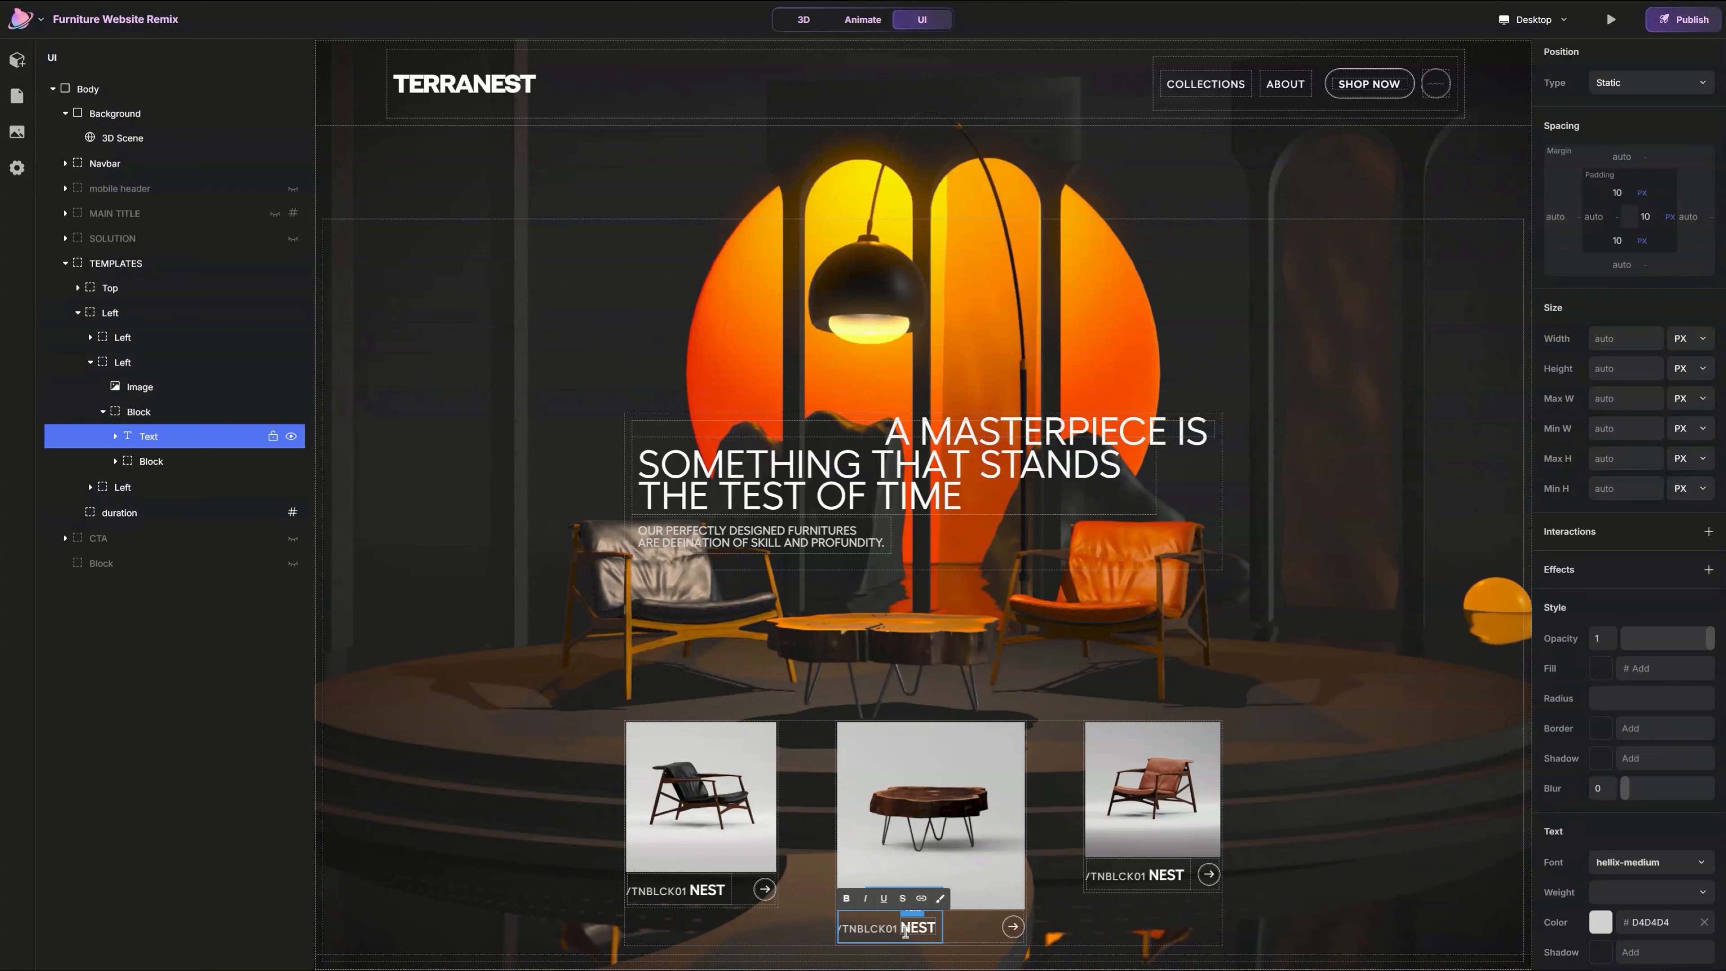
key(BackSpace)
key(BackSpace)
key(BackSpace)
key(BackSpace)
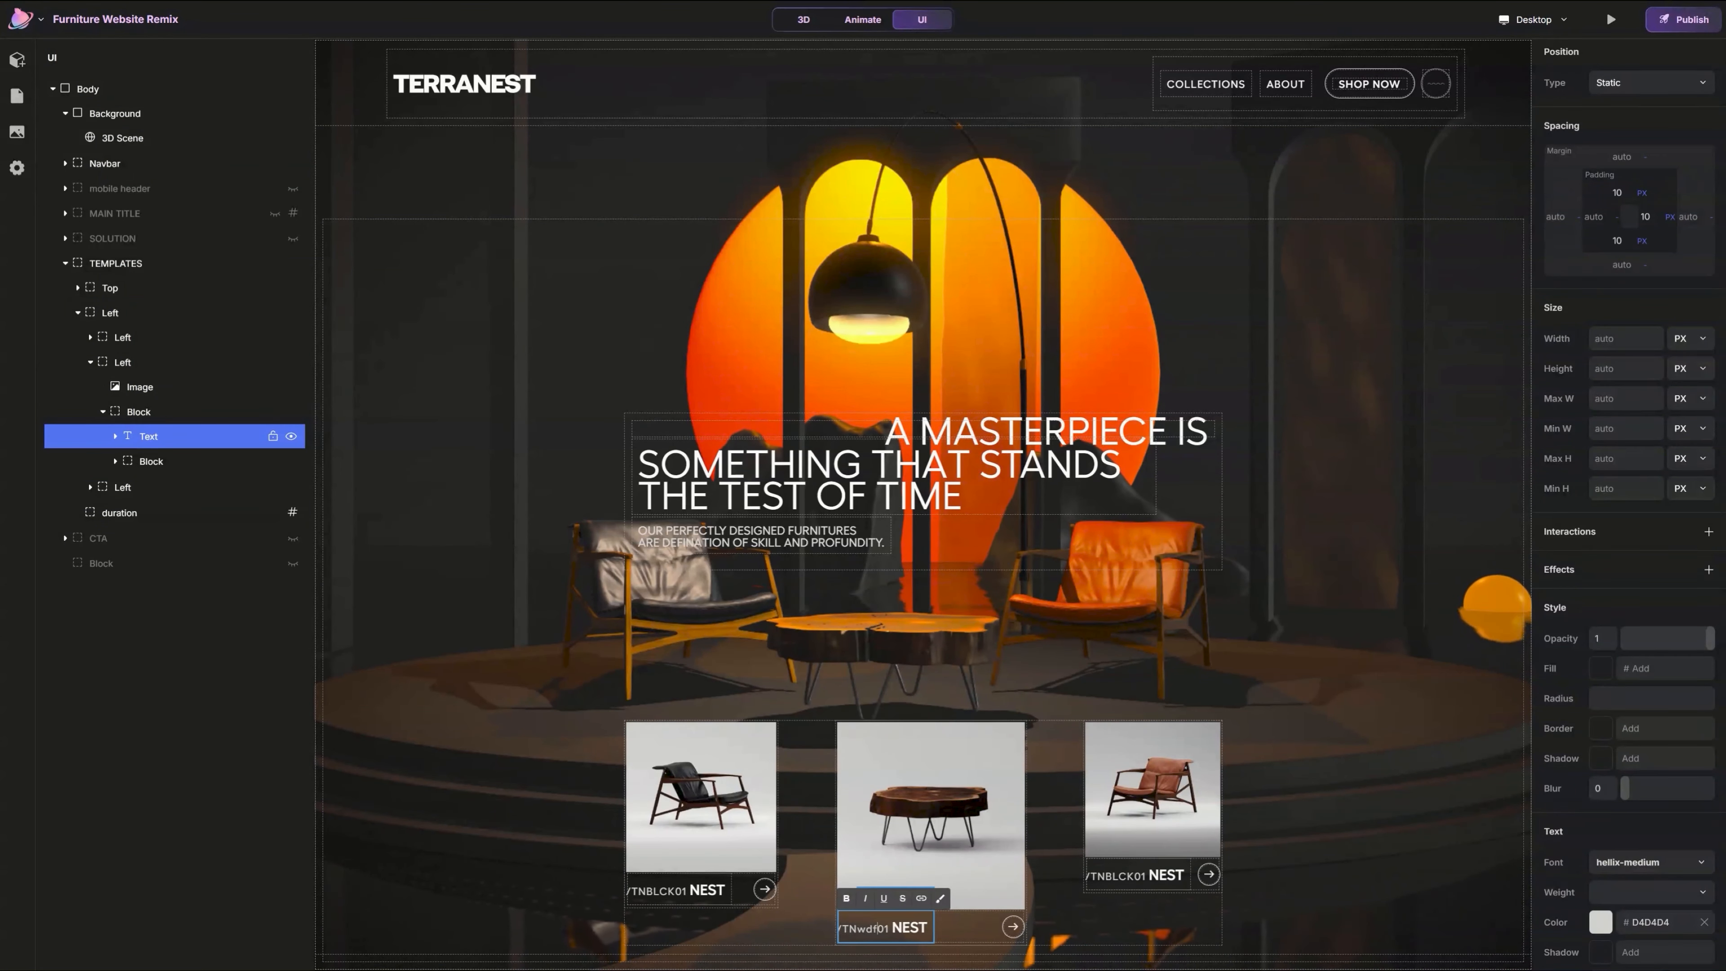
text(WD)
Step: Change the product code in the third card's label to /TNORG01
double_click(1165, 876)
click(1134, 876)
key(BackSpace)
key(BackSpace)
key(BackSpace)
key(BackSpace)
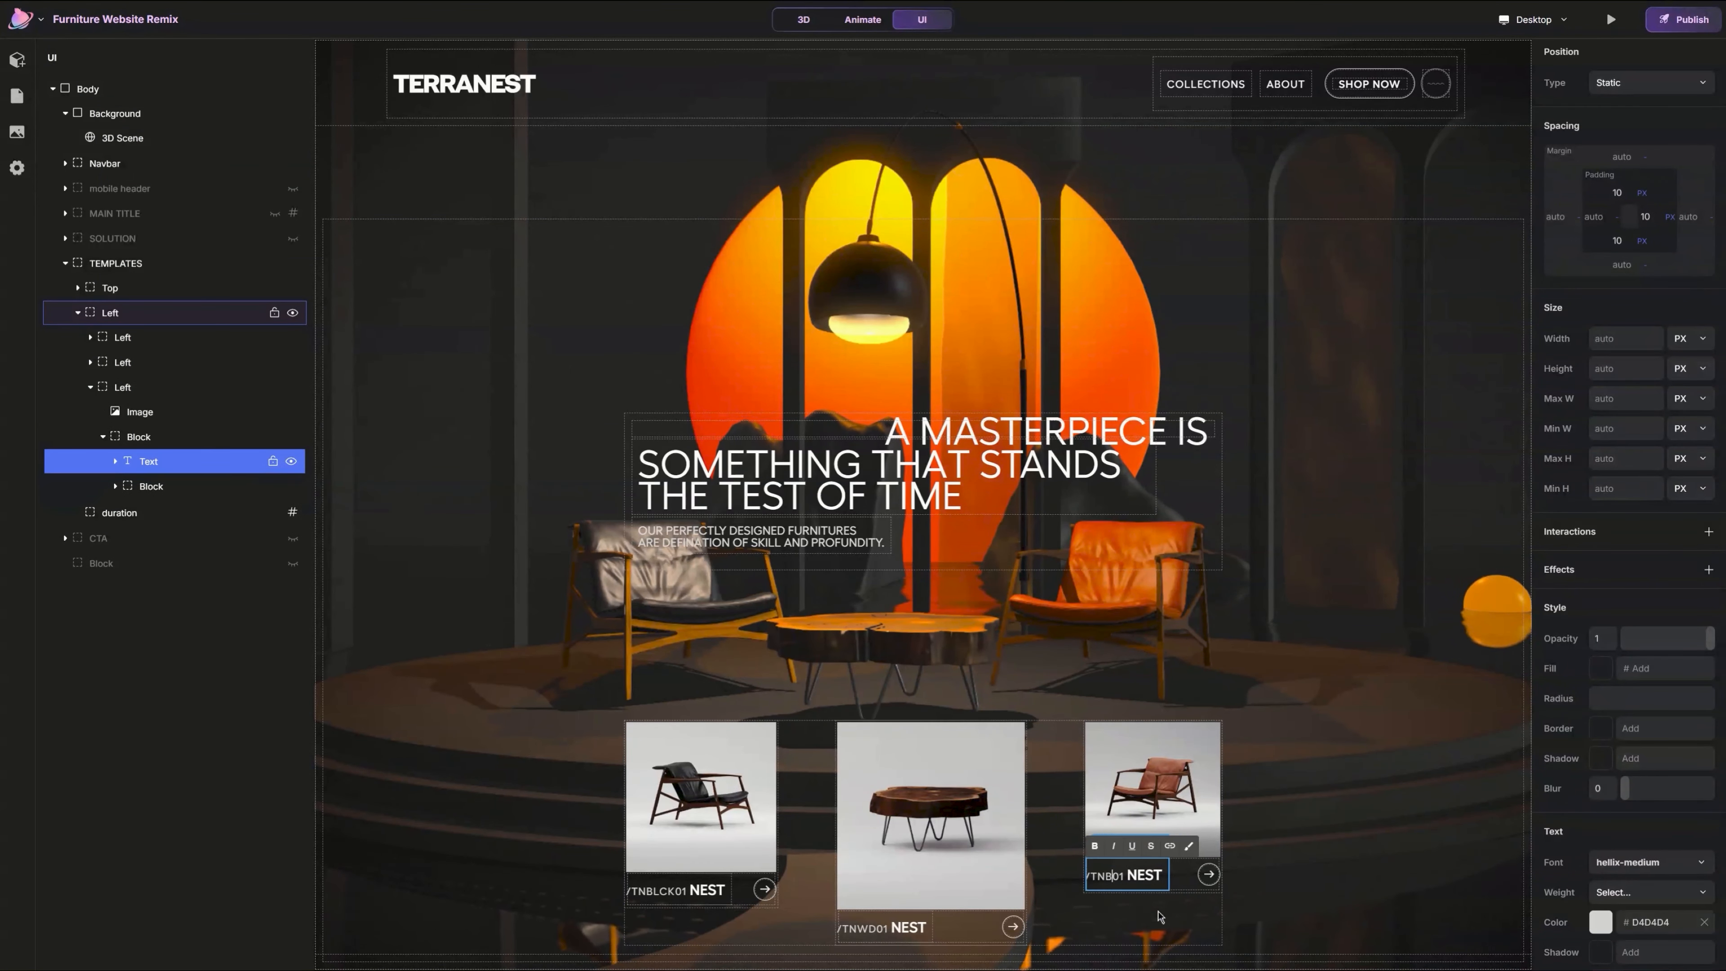
text(ORG)
Step: Collapse and hide the TEMPLATES section and make the CTA section visible
click(65, 265)
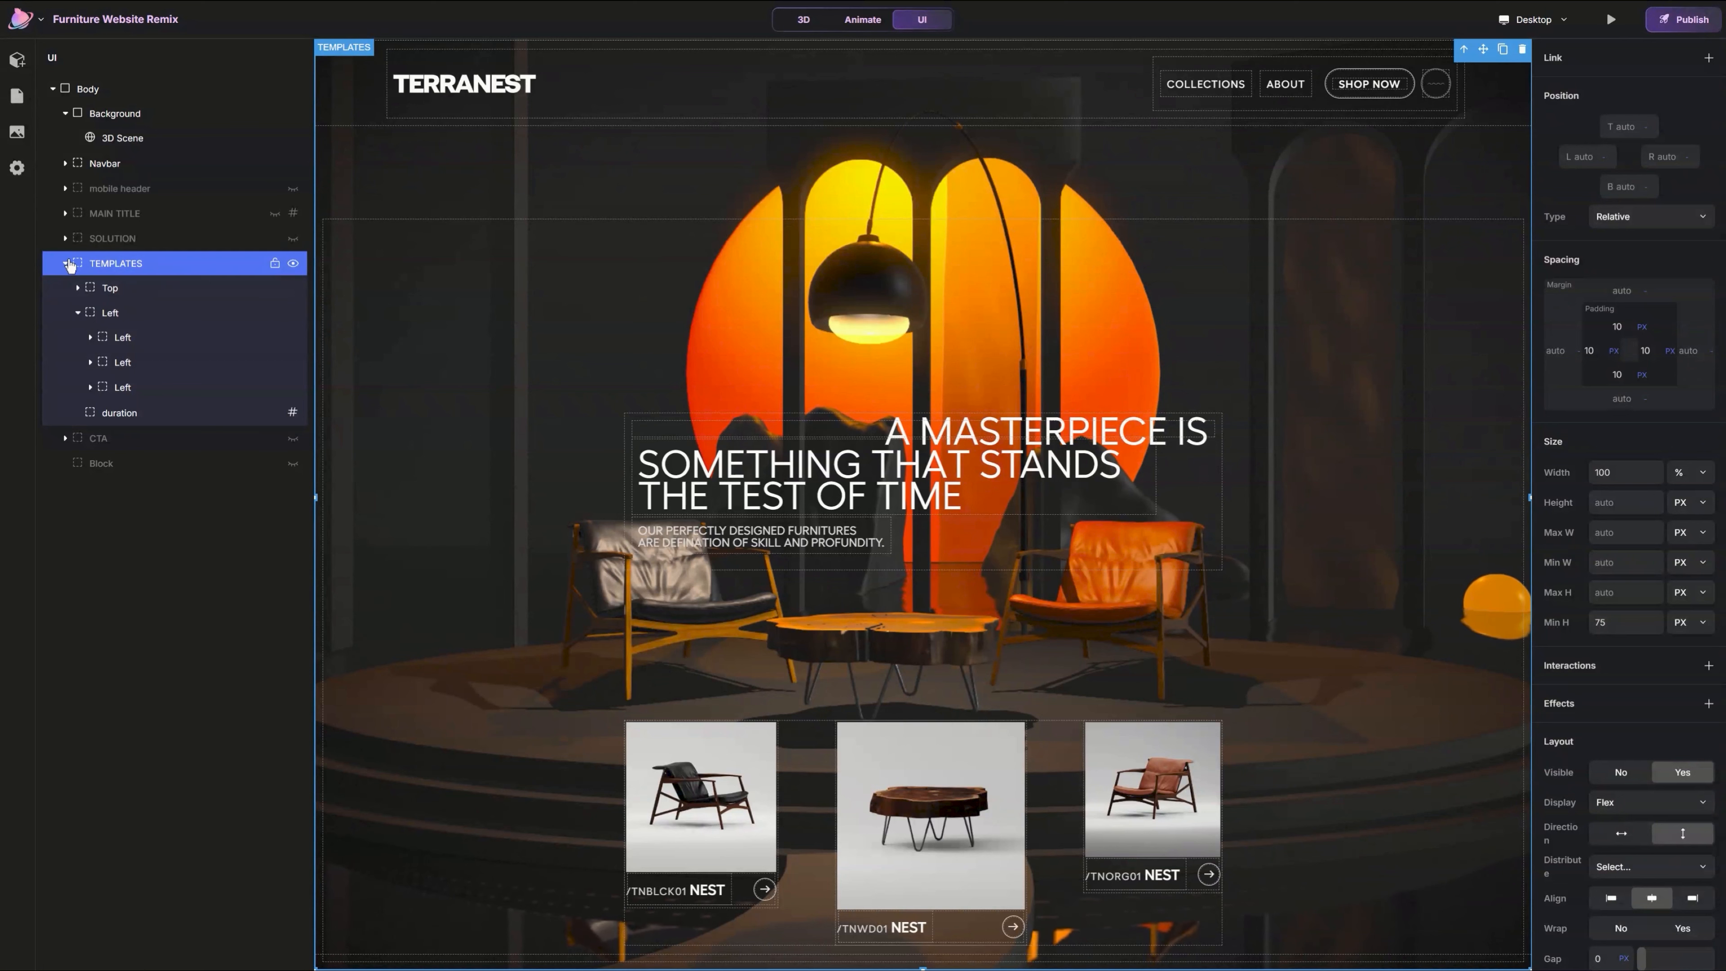
click(68, 264)
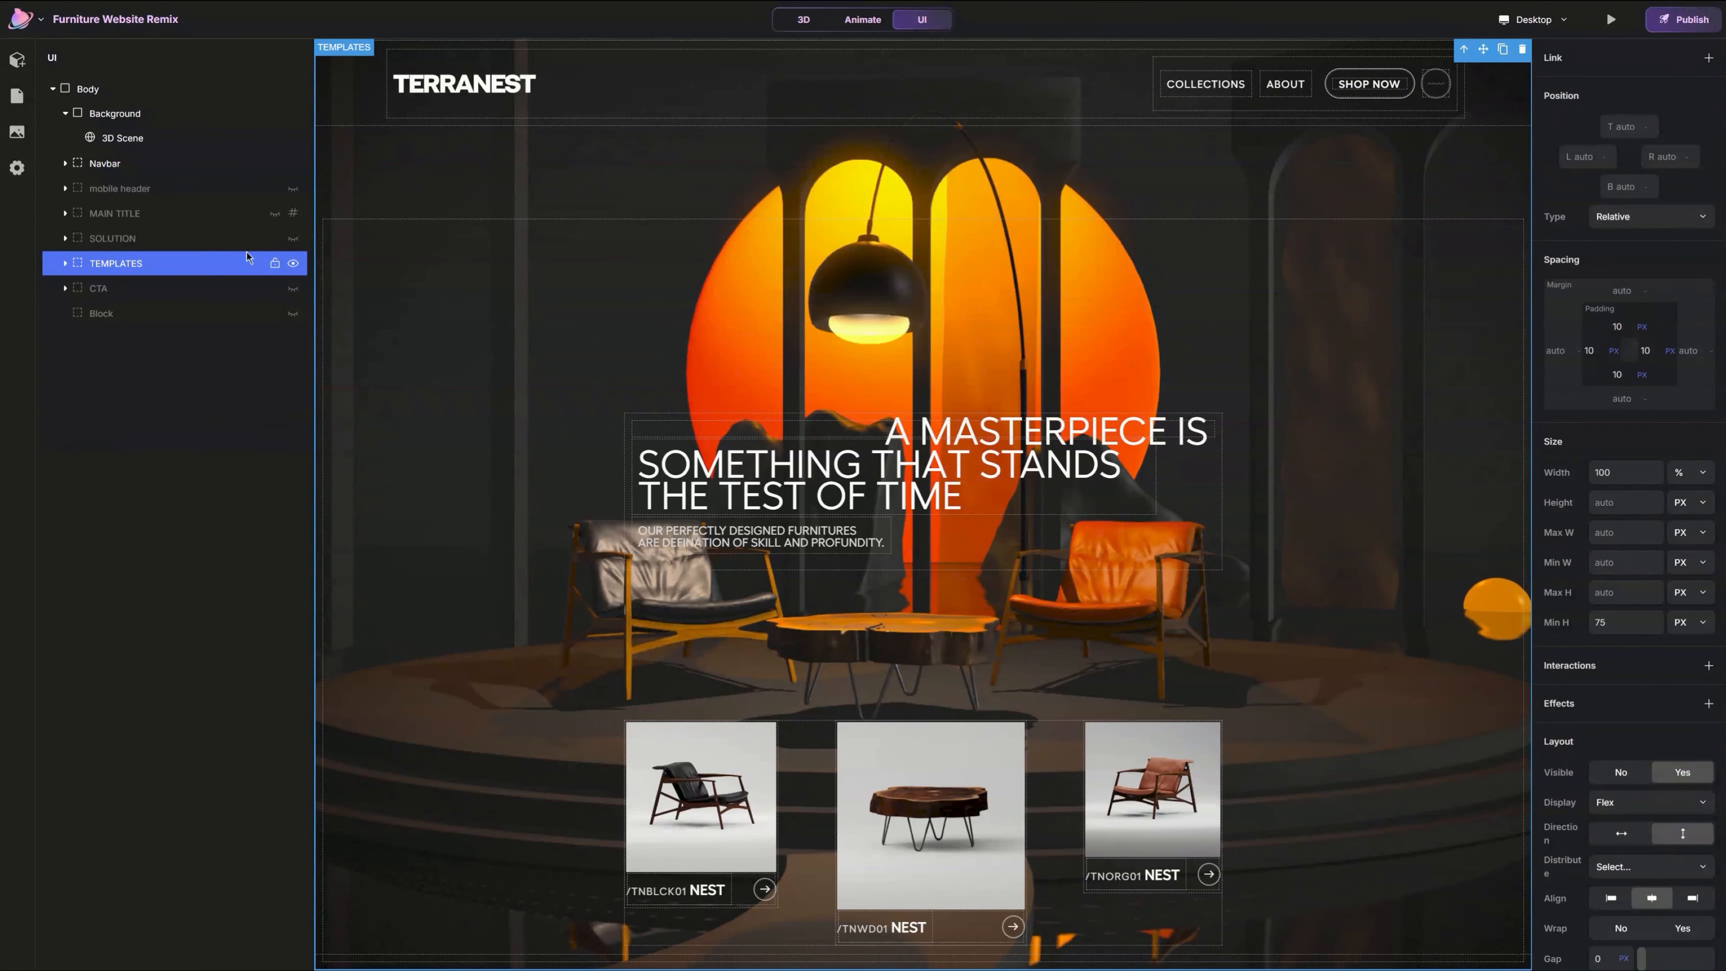
click(293, 264)
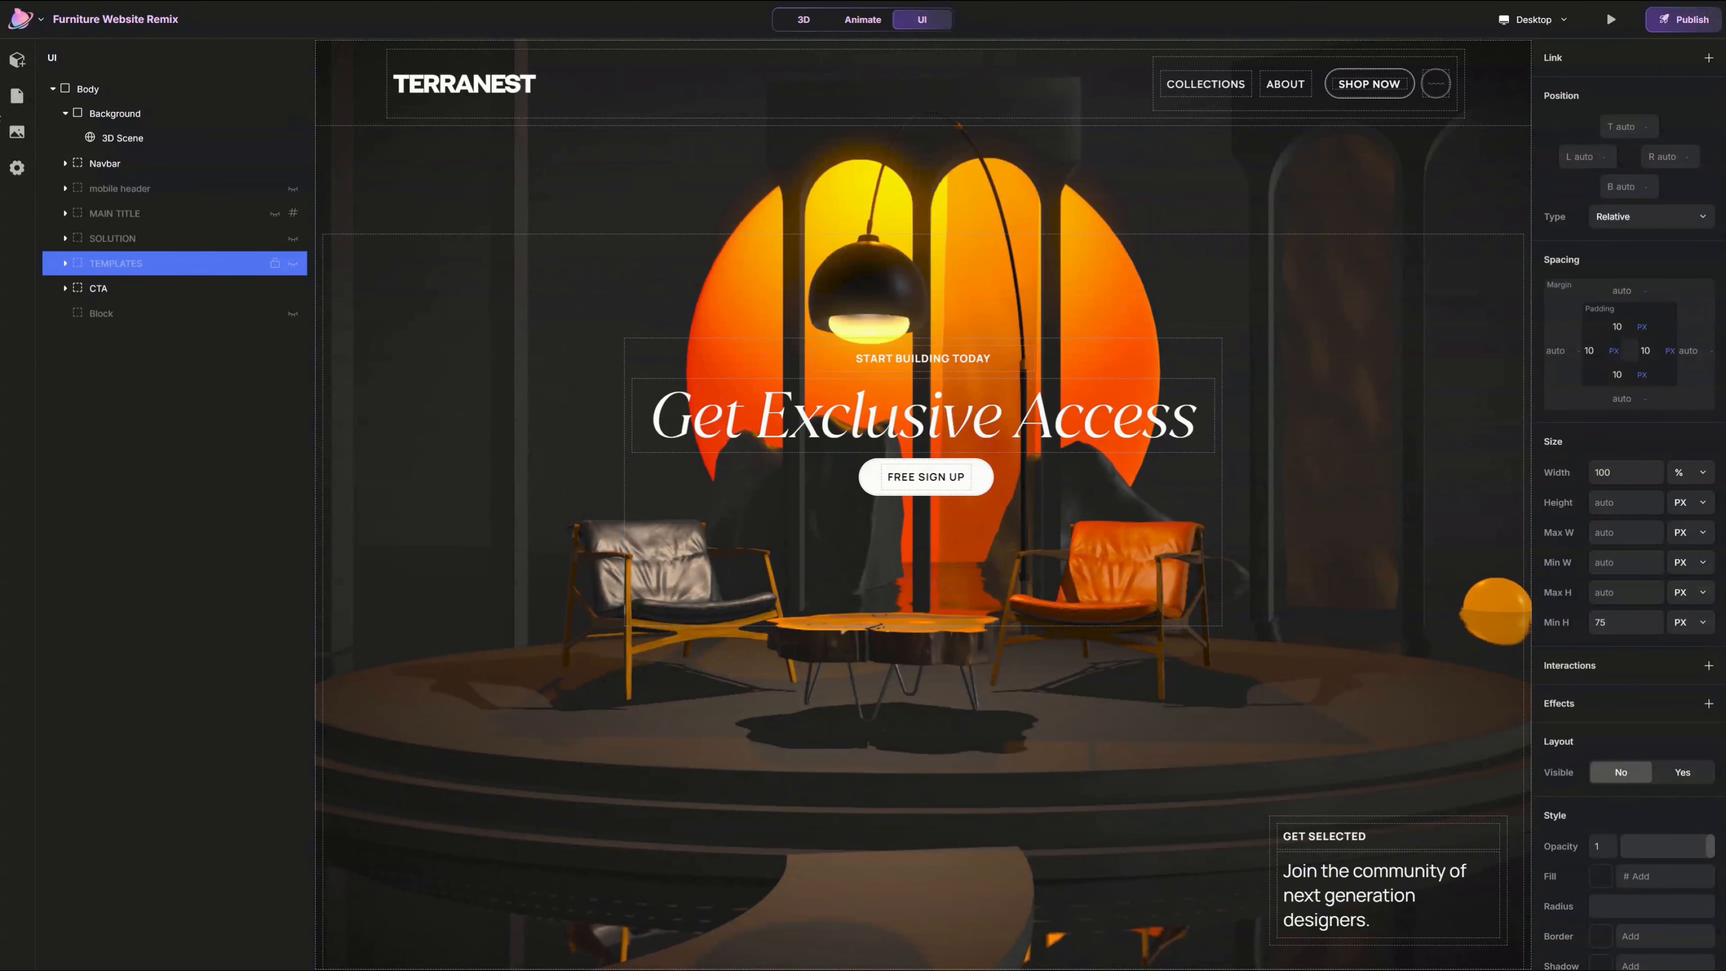
Step: Delete the "GET SELECTED" block and the "START BUILDING TODAY" text from the CTA section
click(1312, 825)
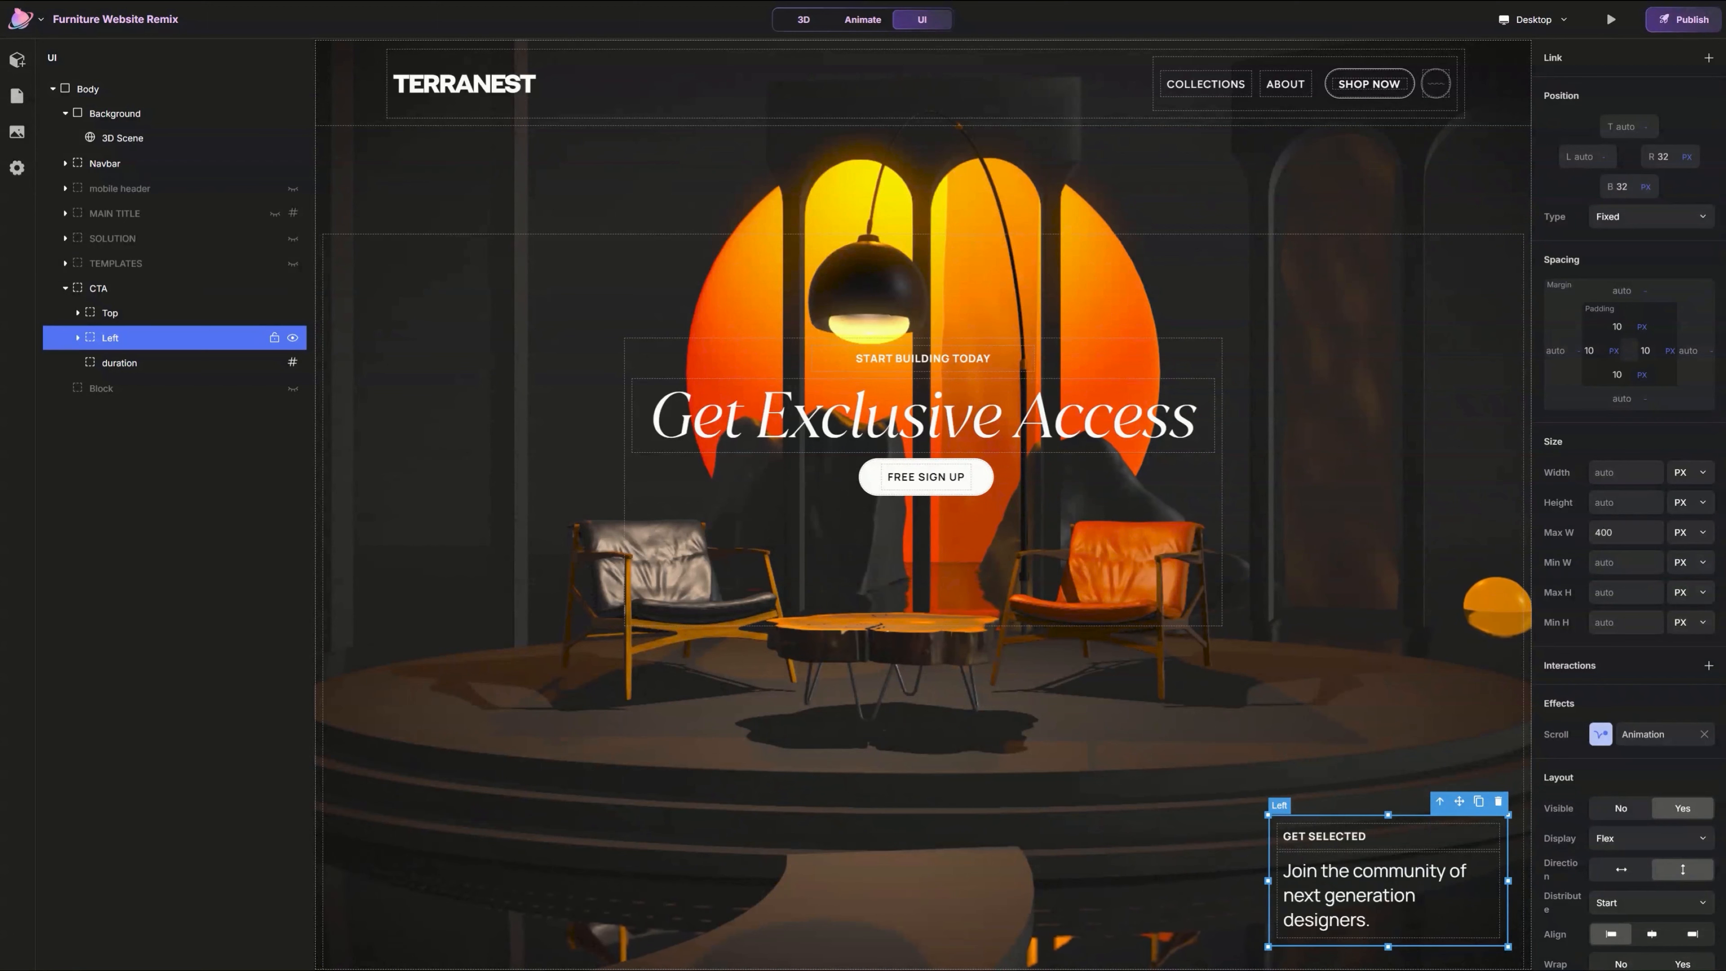
click(1000, 360)
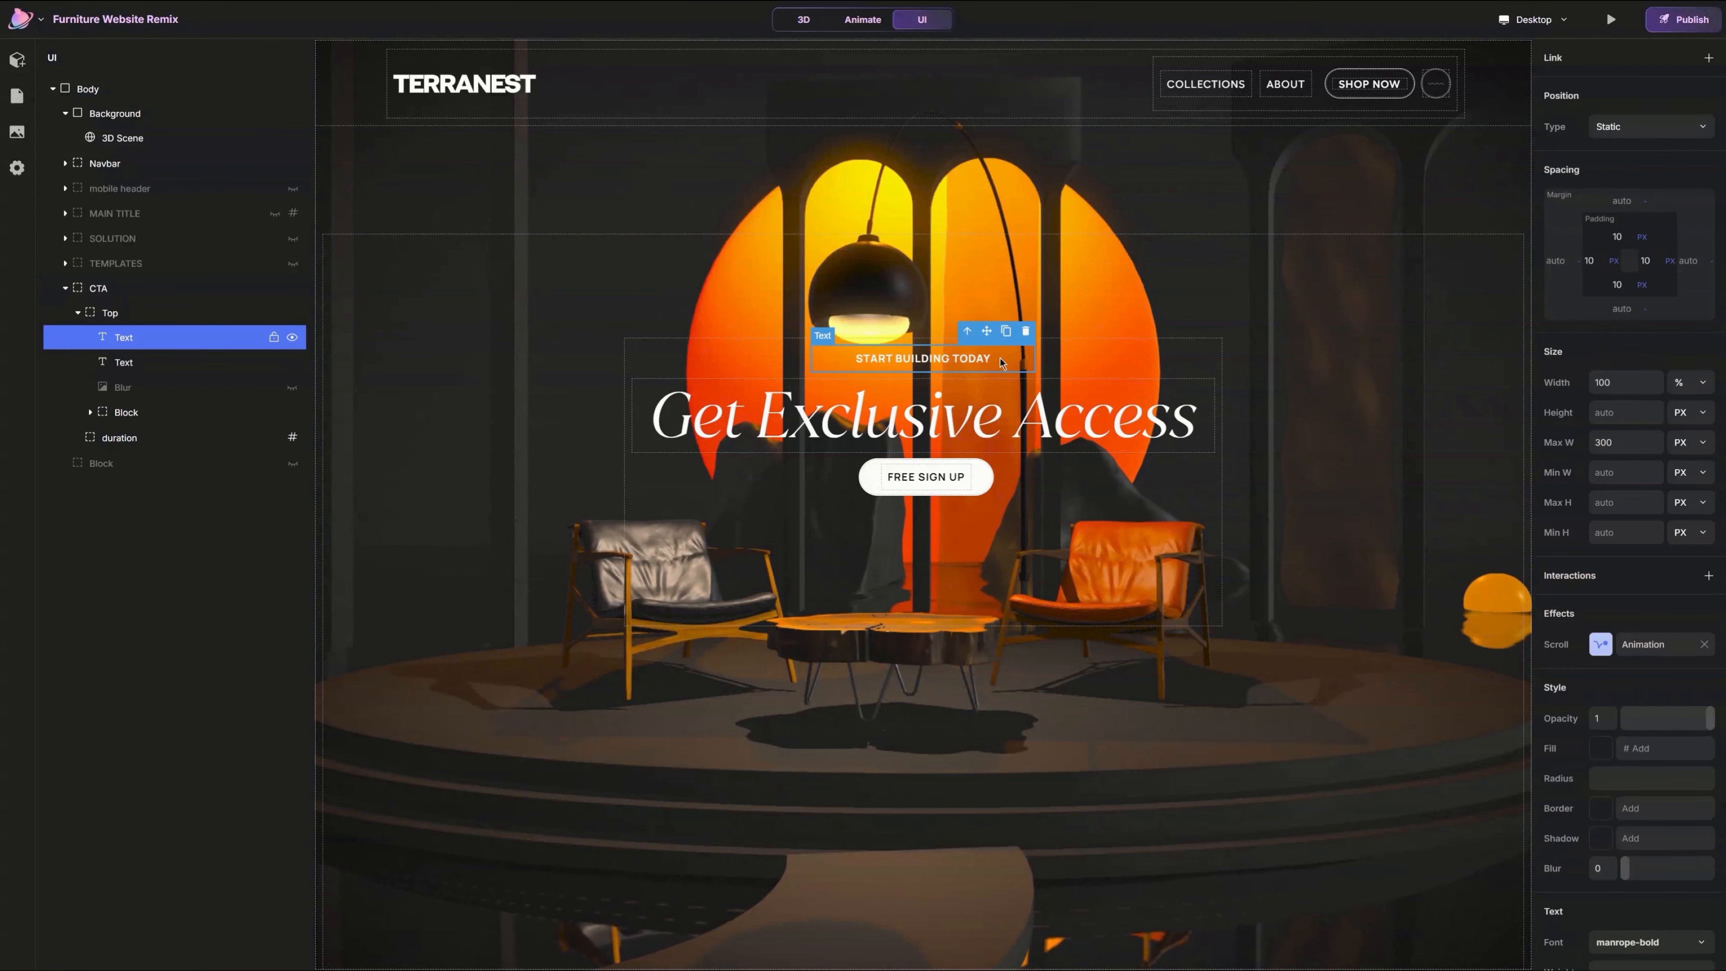
key(Delete)
Step: Select the "Get Exclusive Access" heading in the CTA section
click(919, 386)
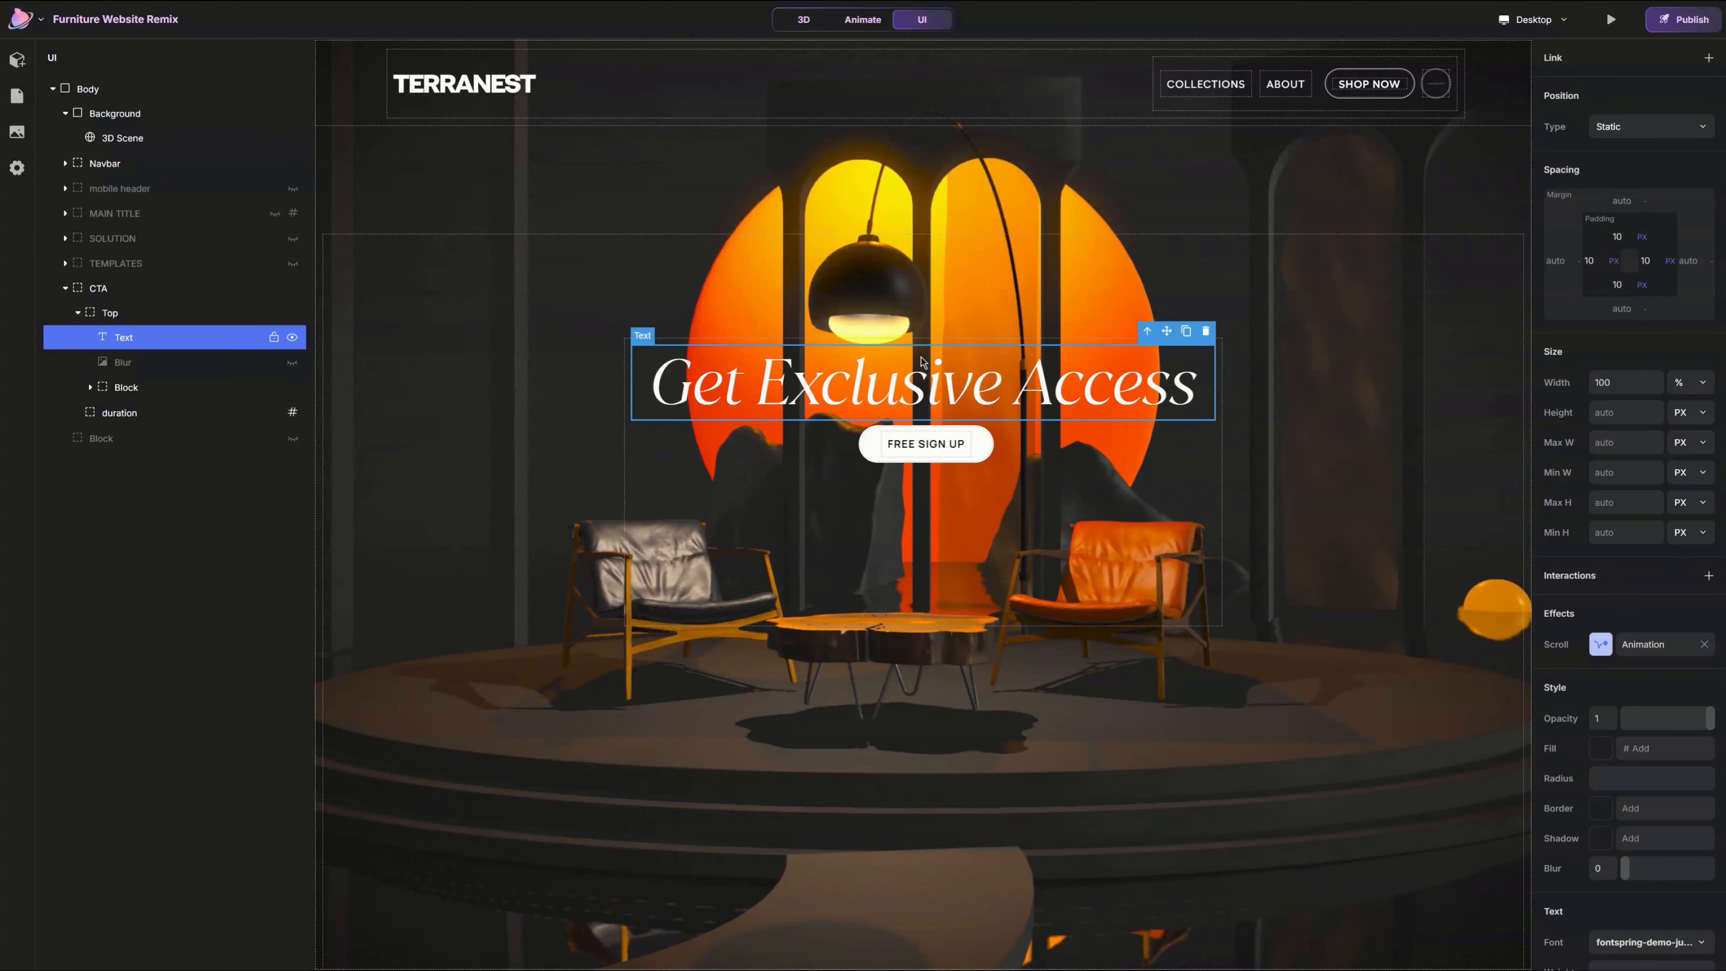
Step: Duplicate the "Get Exclusive Access" heading, and delete the FREE SIGN UP block and the Blur layer
key(ctrl+d)
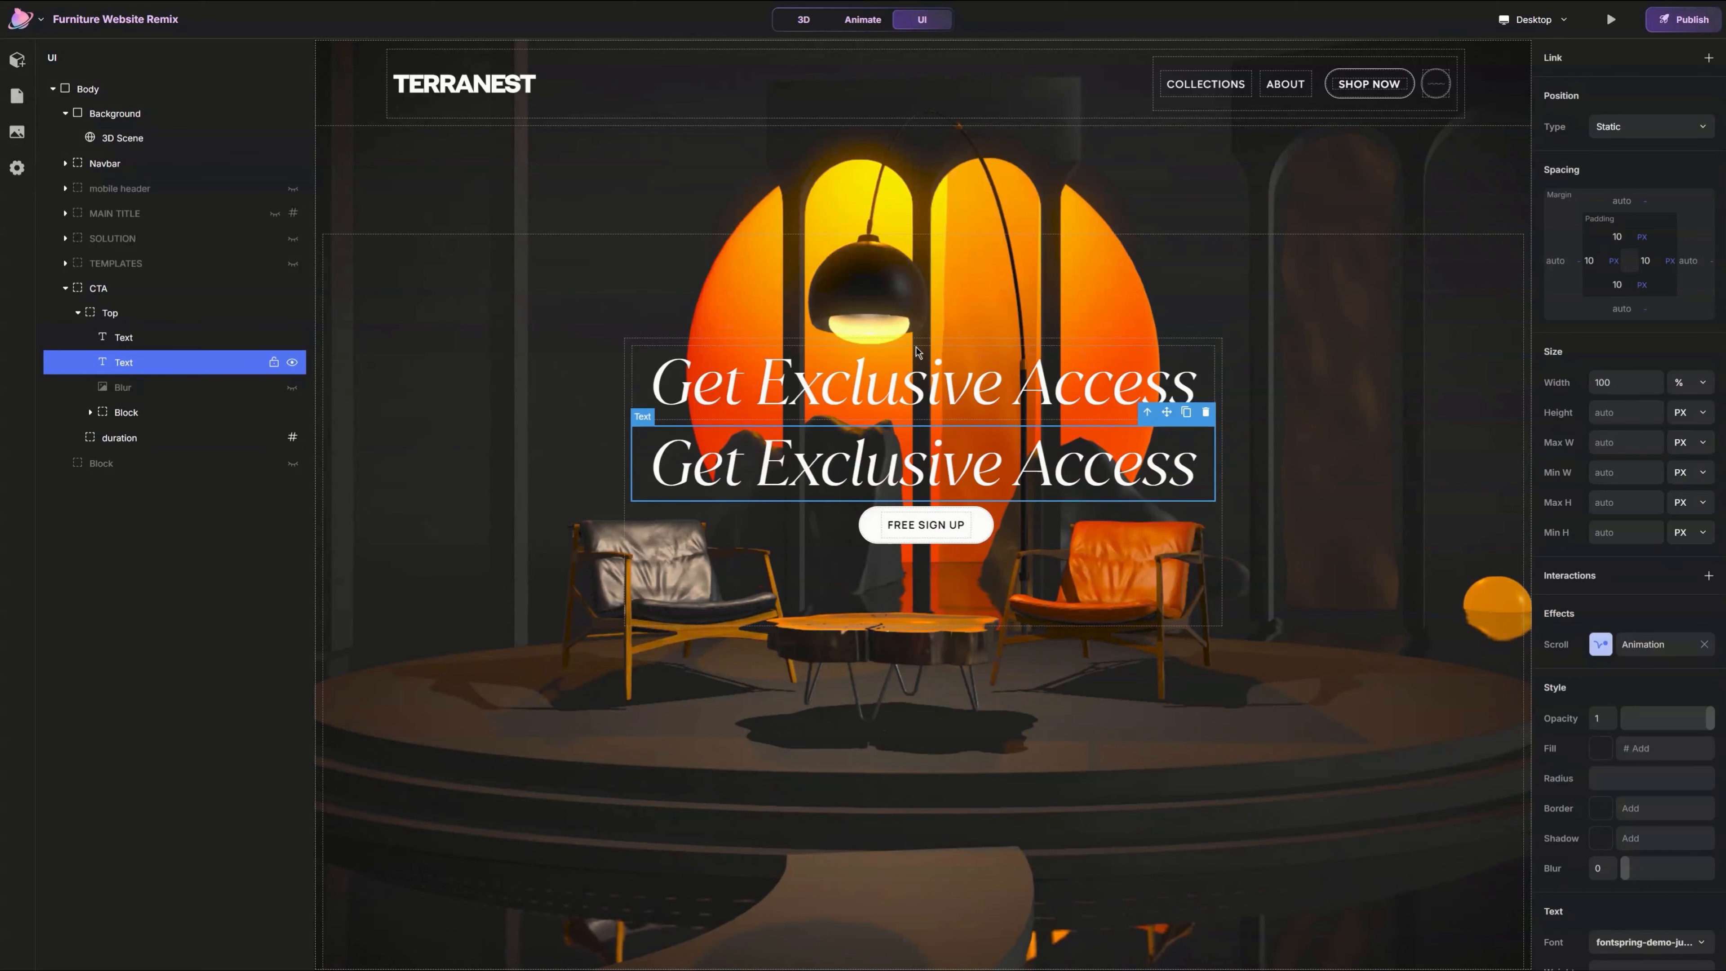
click(989, 537)
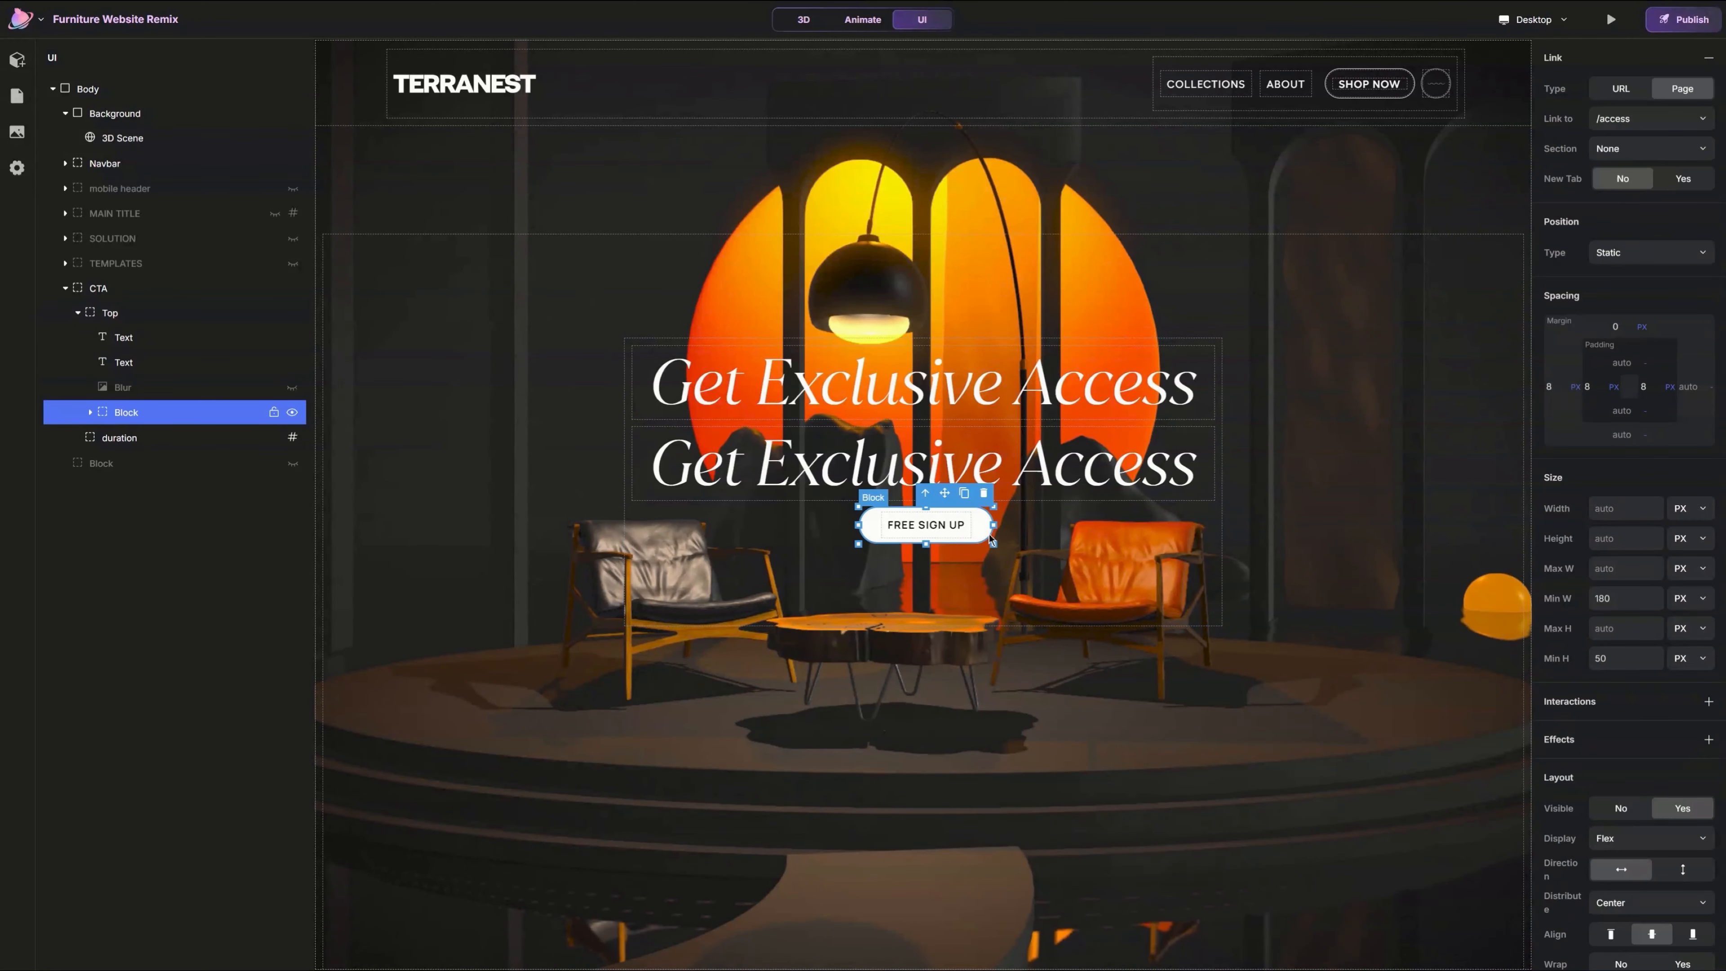
key(Escape)
click(155, 388)
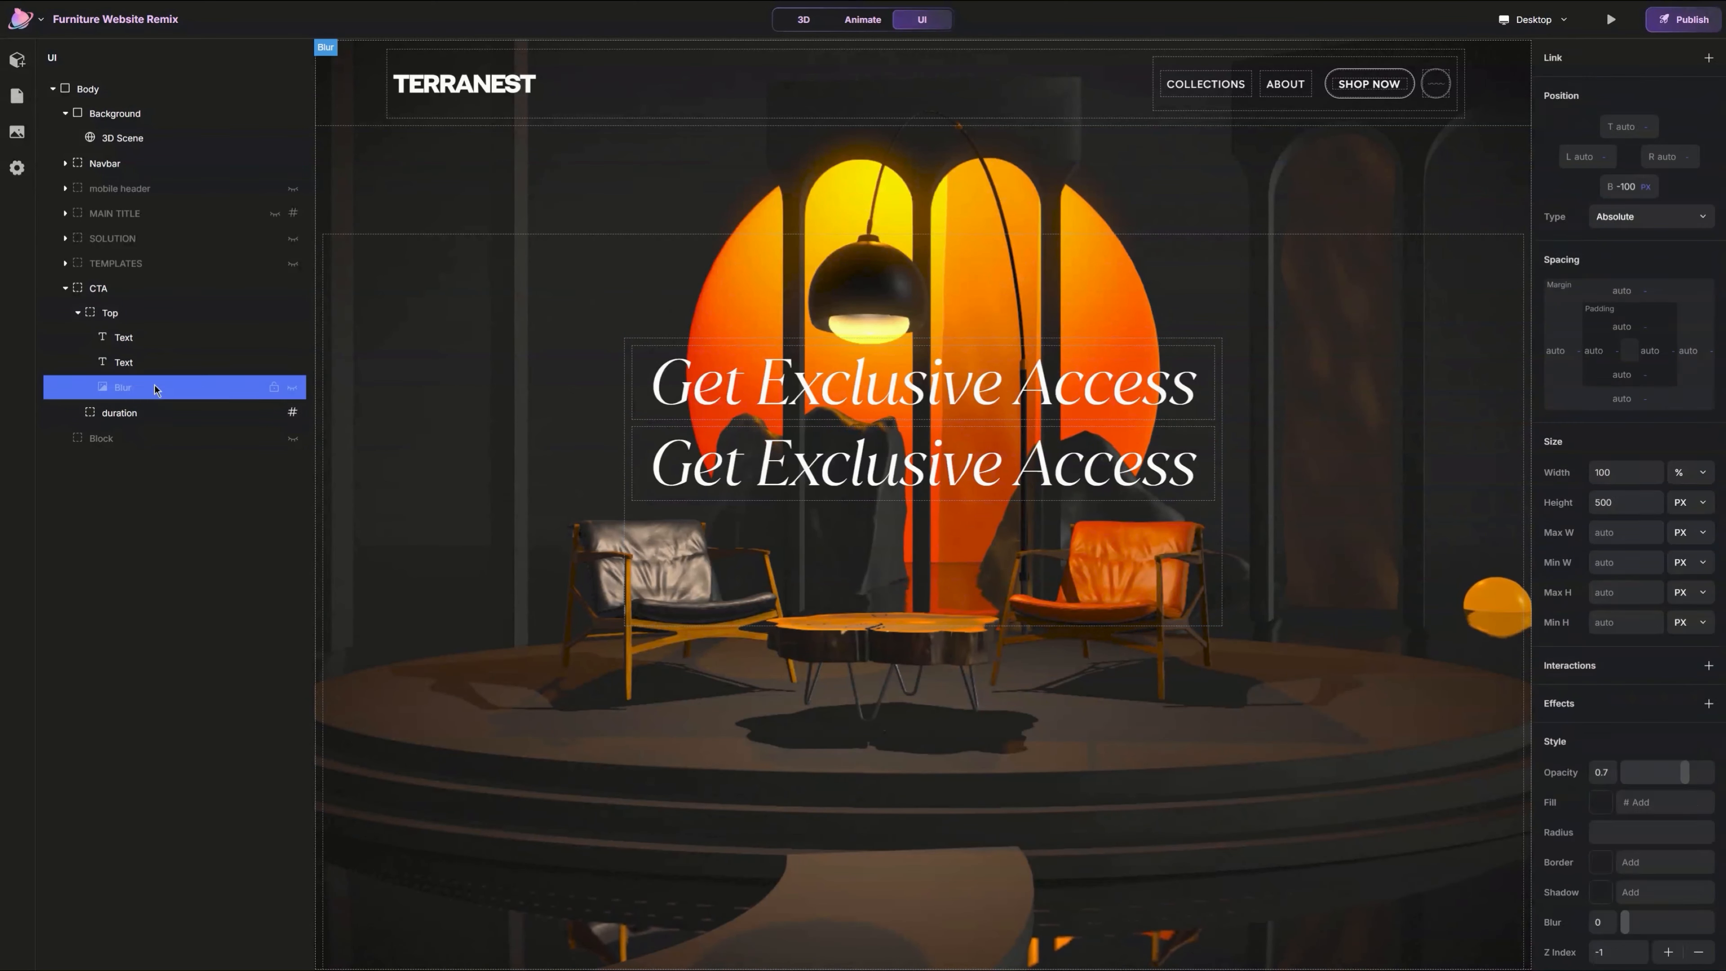
key(Escape)
Step: Clear the fixed height of the Top container so that it falls back to auto
click(1617, 504)
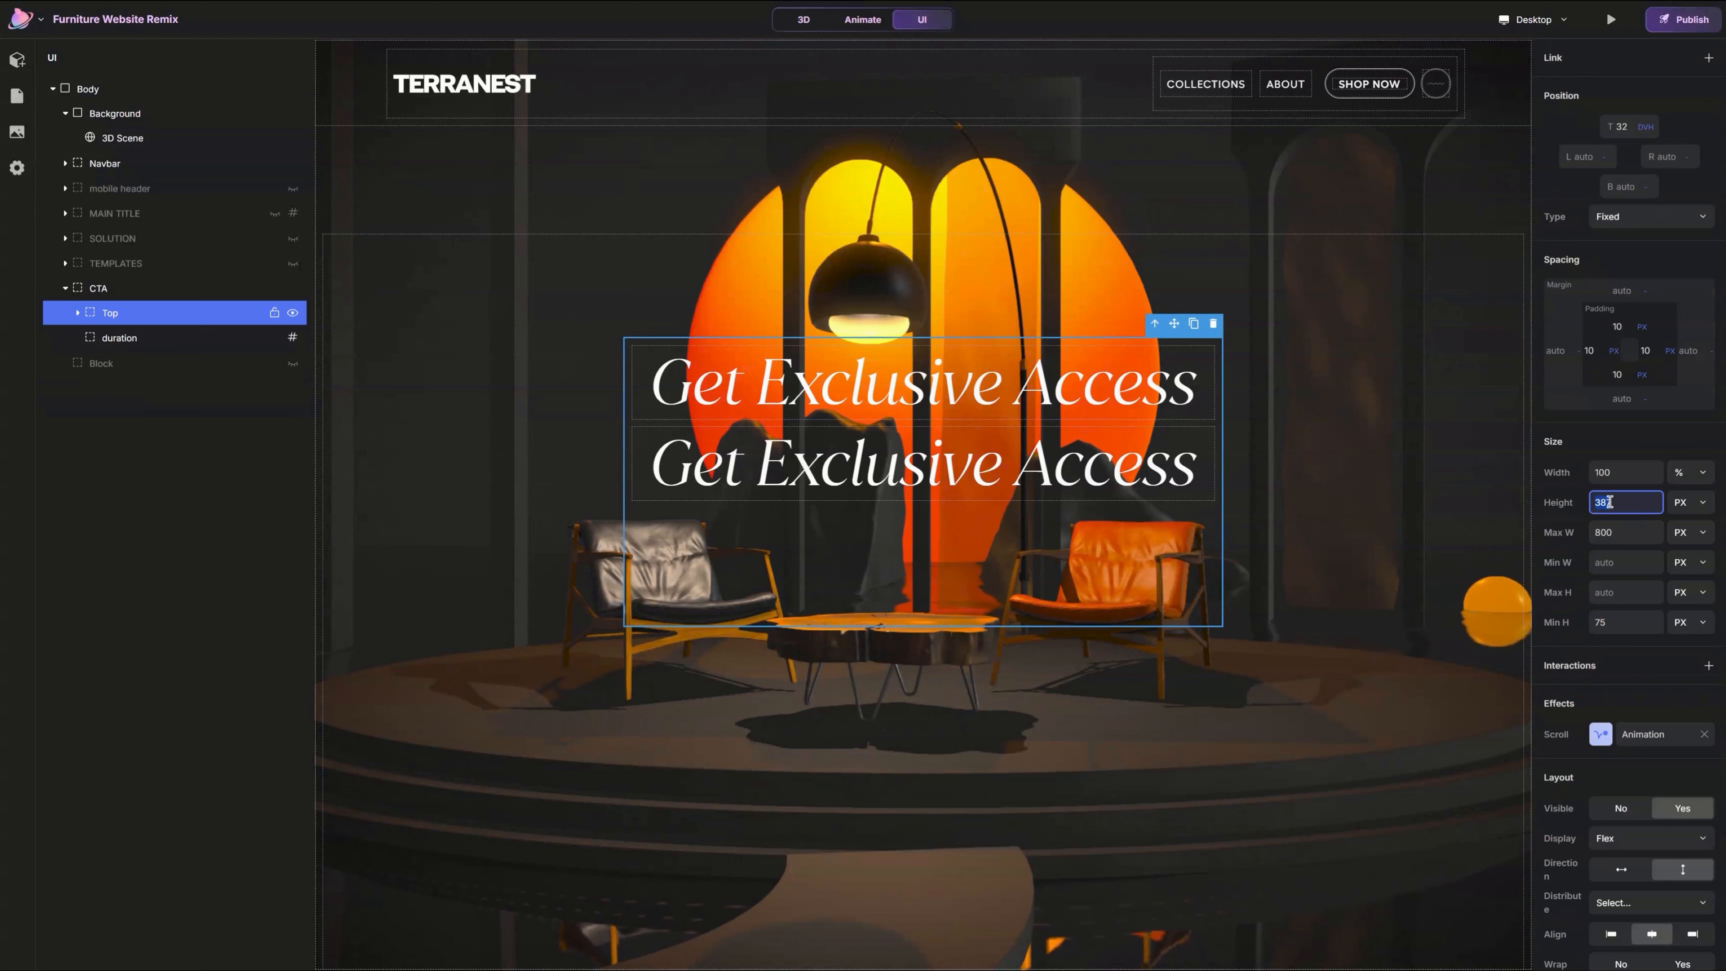
key(BackSpace)
key(Return)
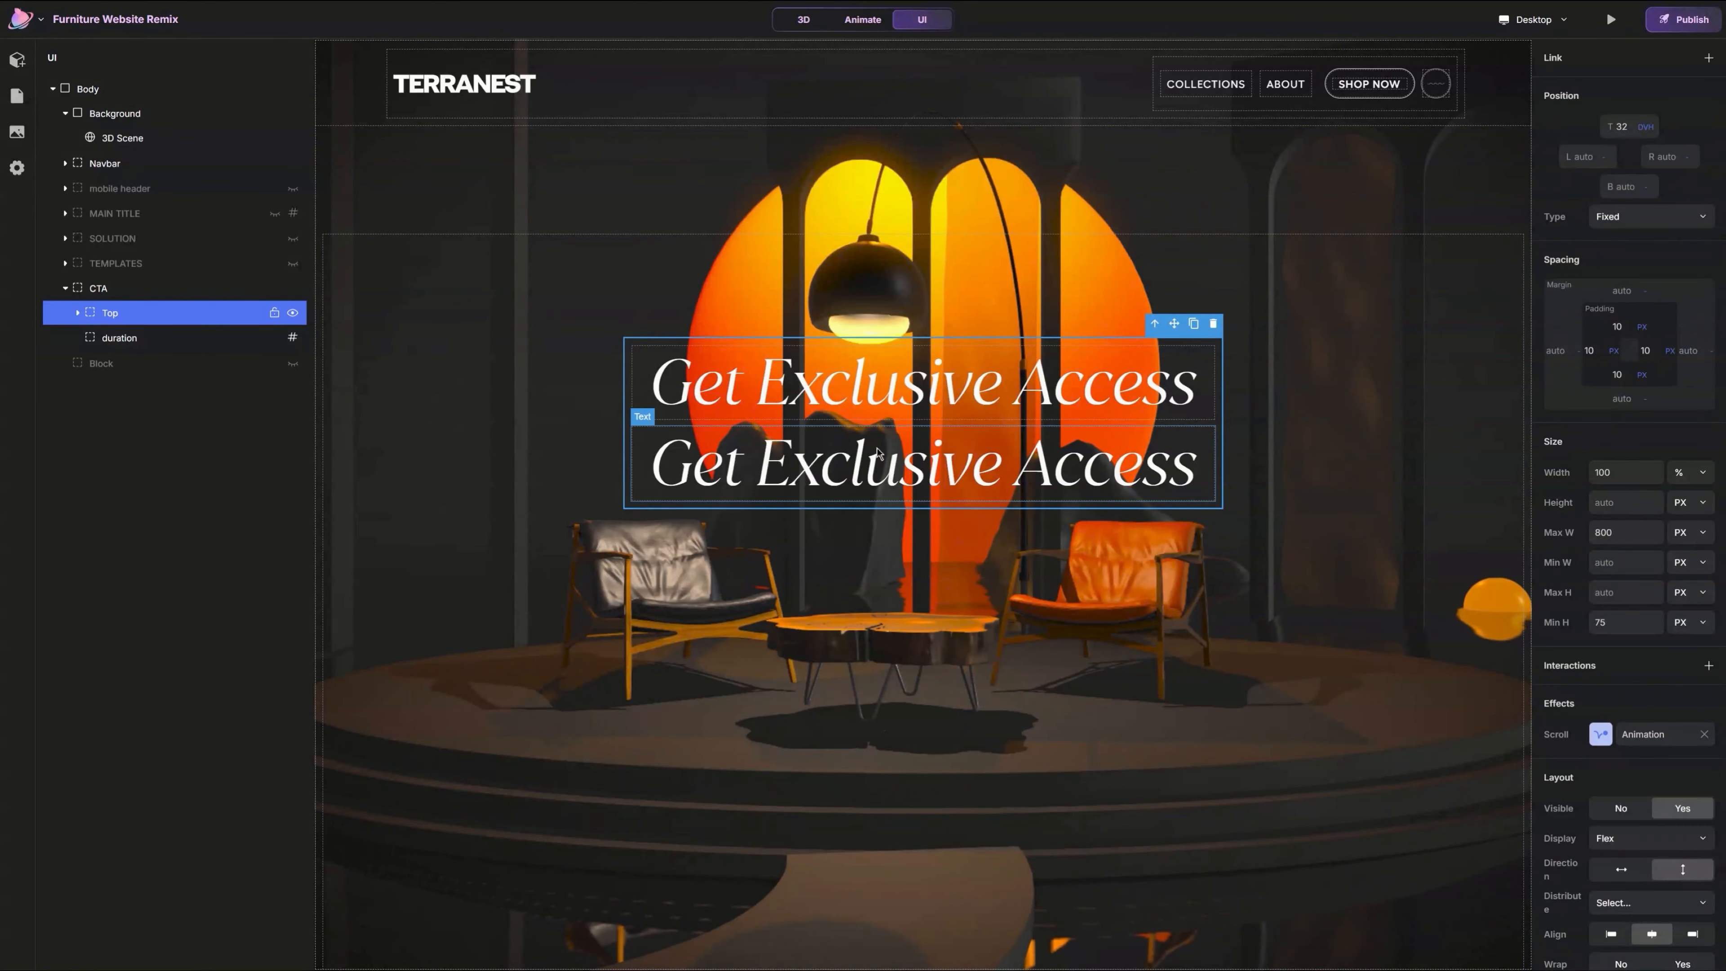
Step: Replace the upper heading's text with "WHERE MODERNISM MEET REFINED AESTHETICS,"
double_click(929, 400)
text(WH)
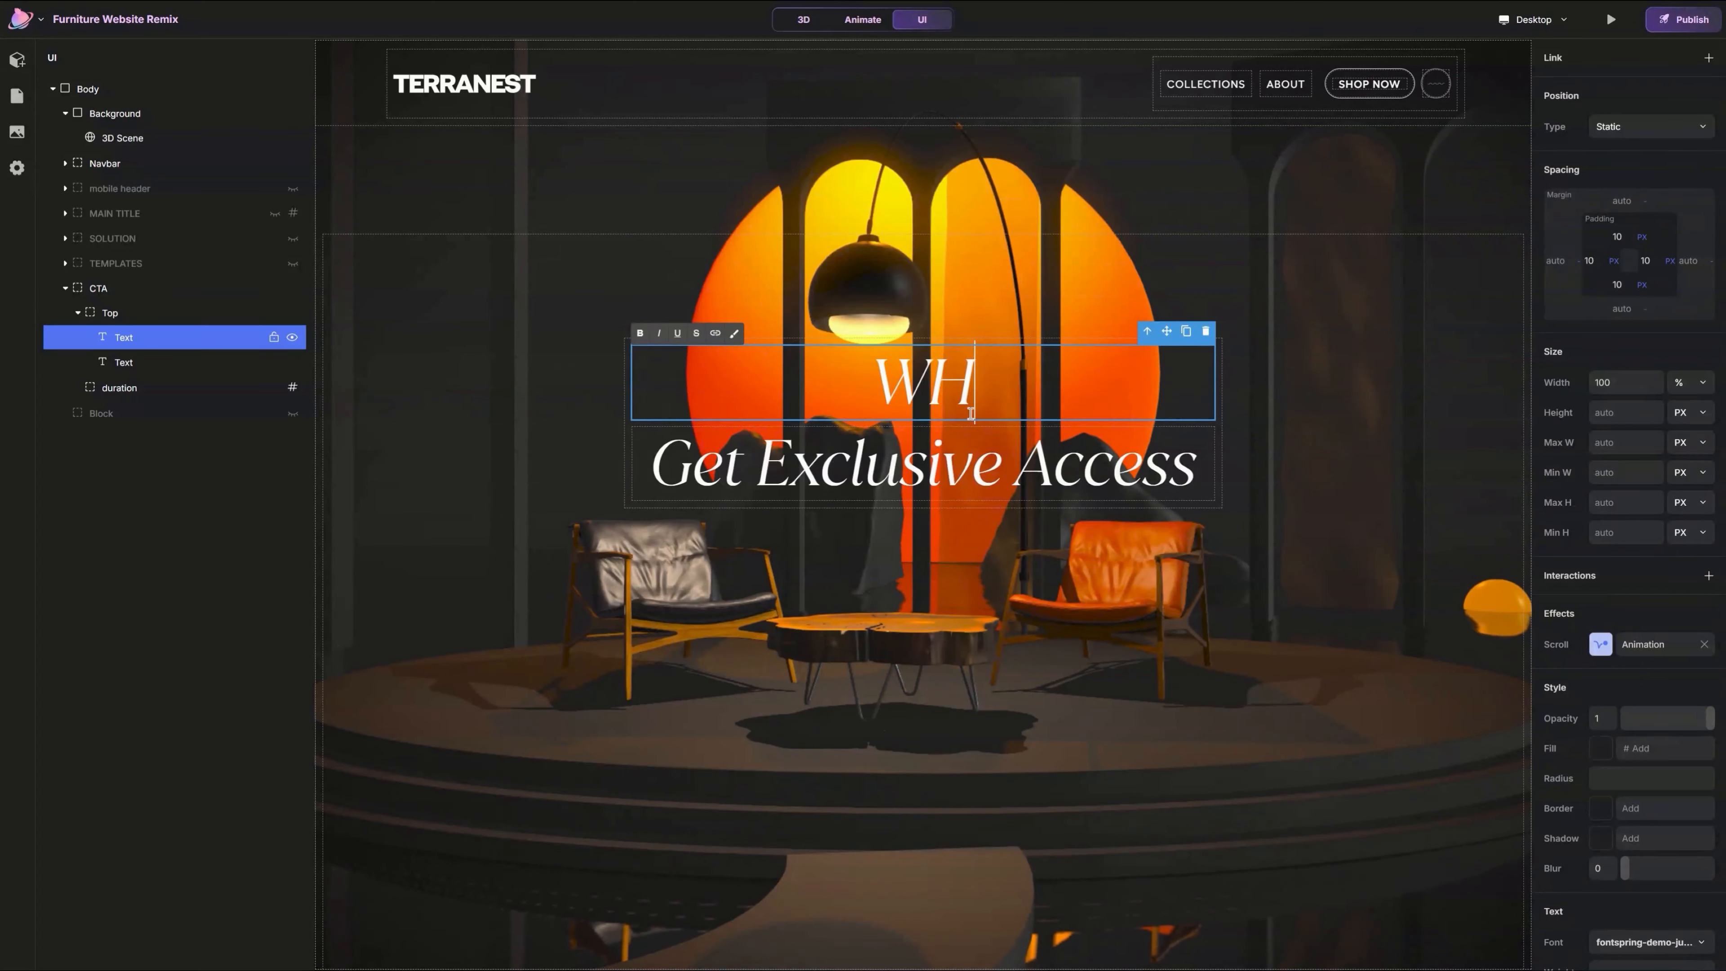
text(ERE MODERNISM MEET REFINED AESTHETICS,)
Step: Replace the lower heading's text with "SHAPING A SPACE THAT EMPHASIZES YOUR LIFESTYLE"
double_click(925, 648)
text(SHAPING A SPACE)
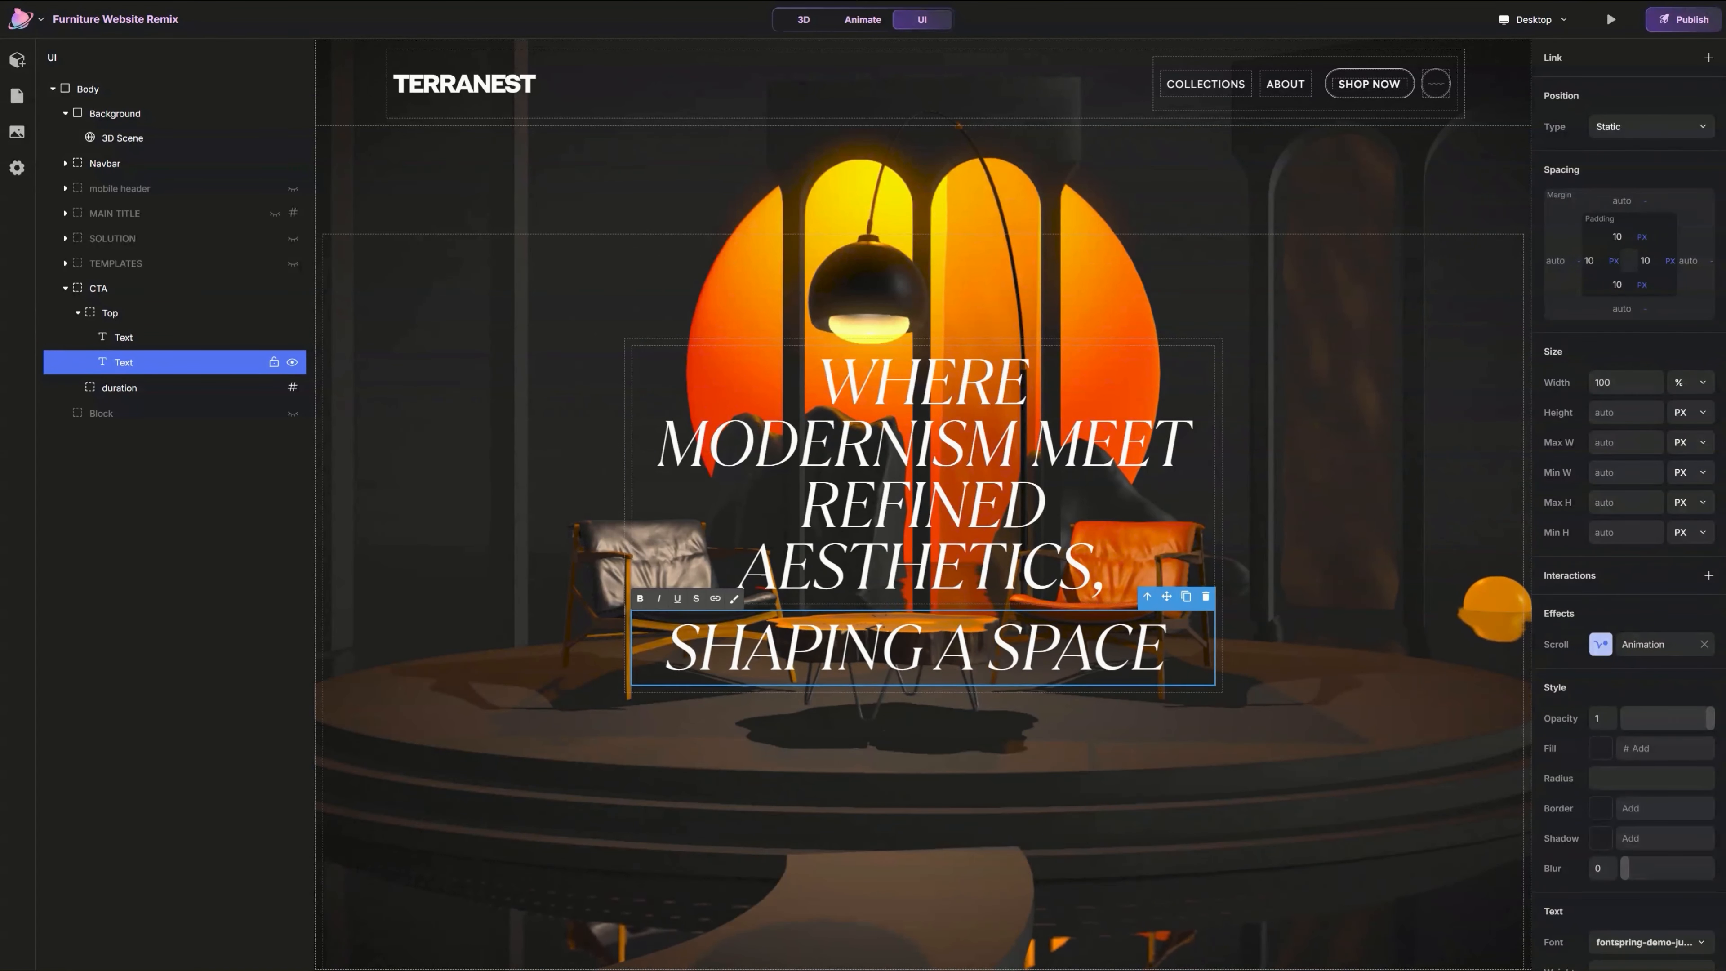
text( THAT EMPHASIZES YOUR LIFESTYLE)
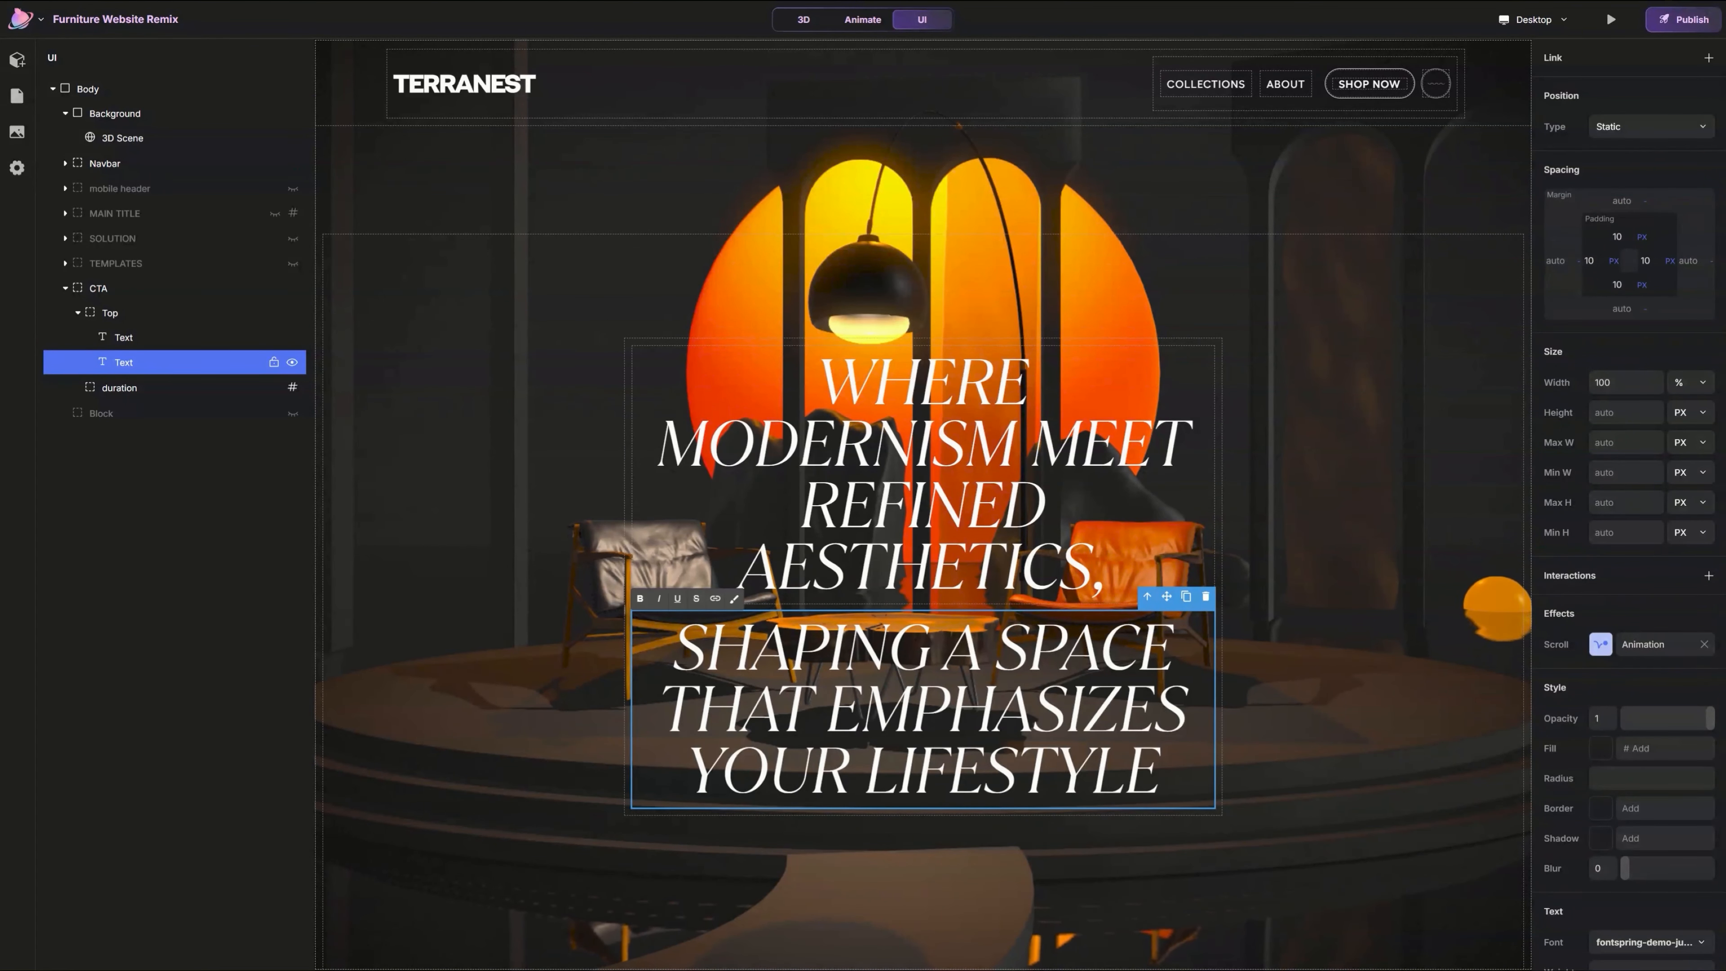
Step: Give the Top container a max width of 1440 px and a horizontal layout distributed with Space Between
click(972, 476)
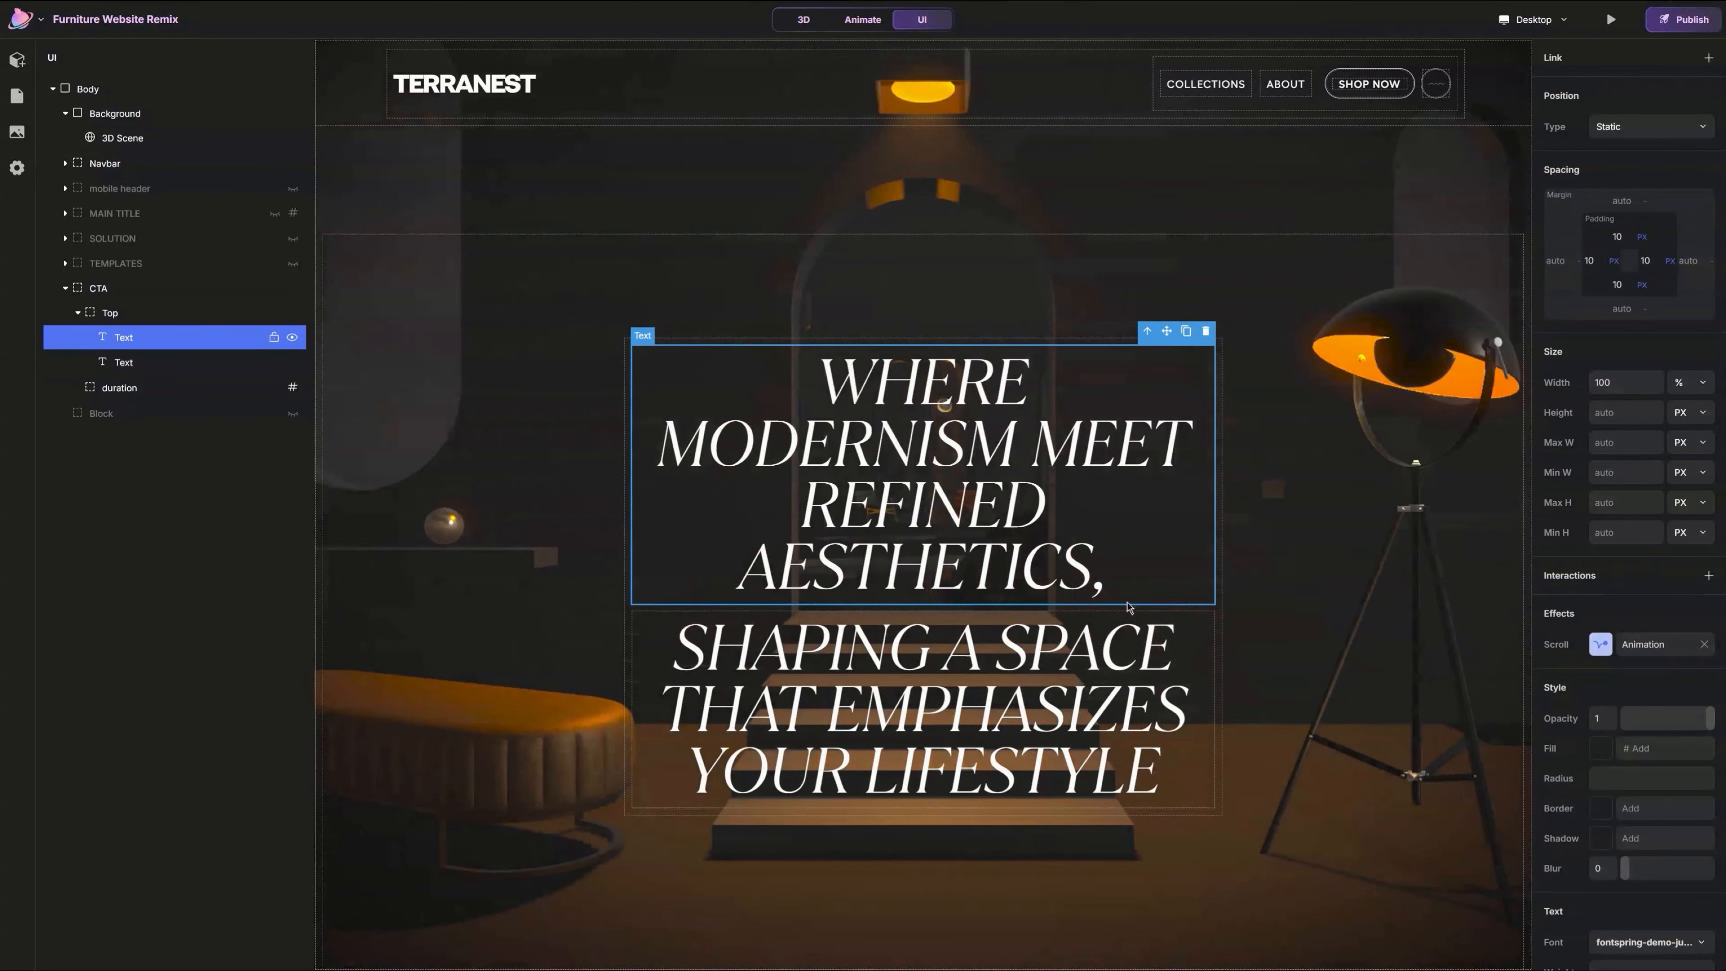
click(1119, 607)
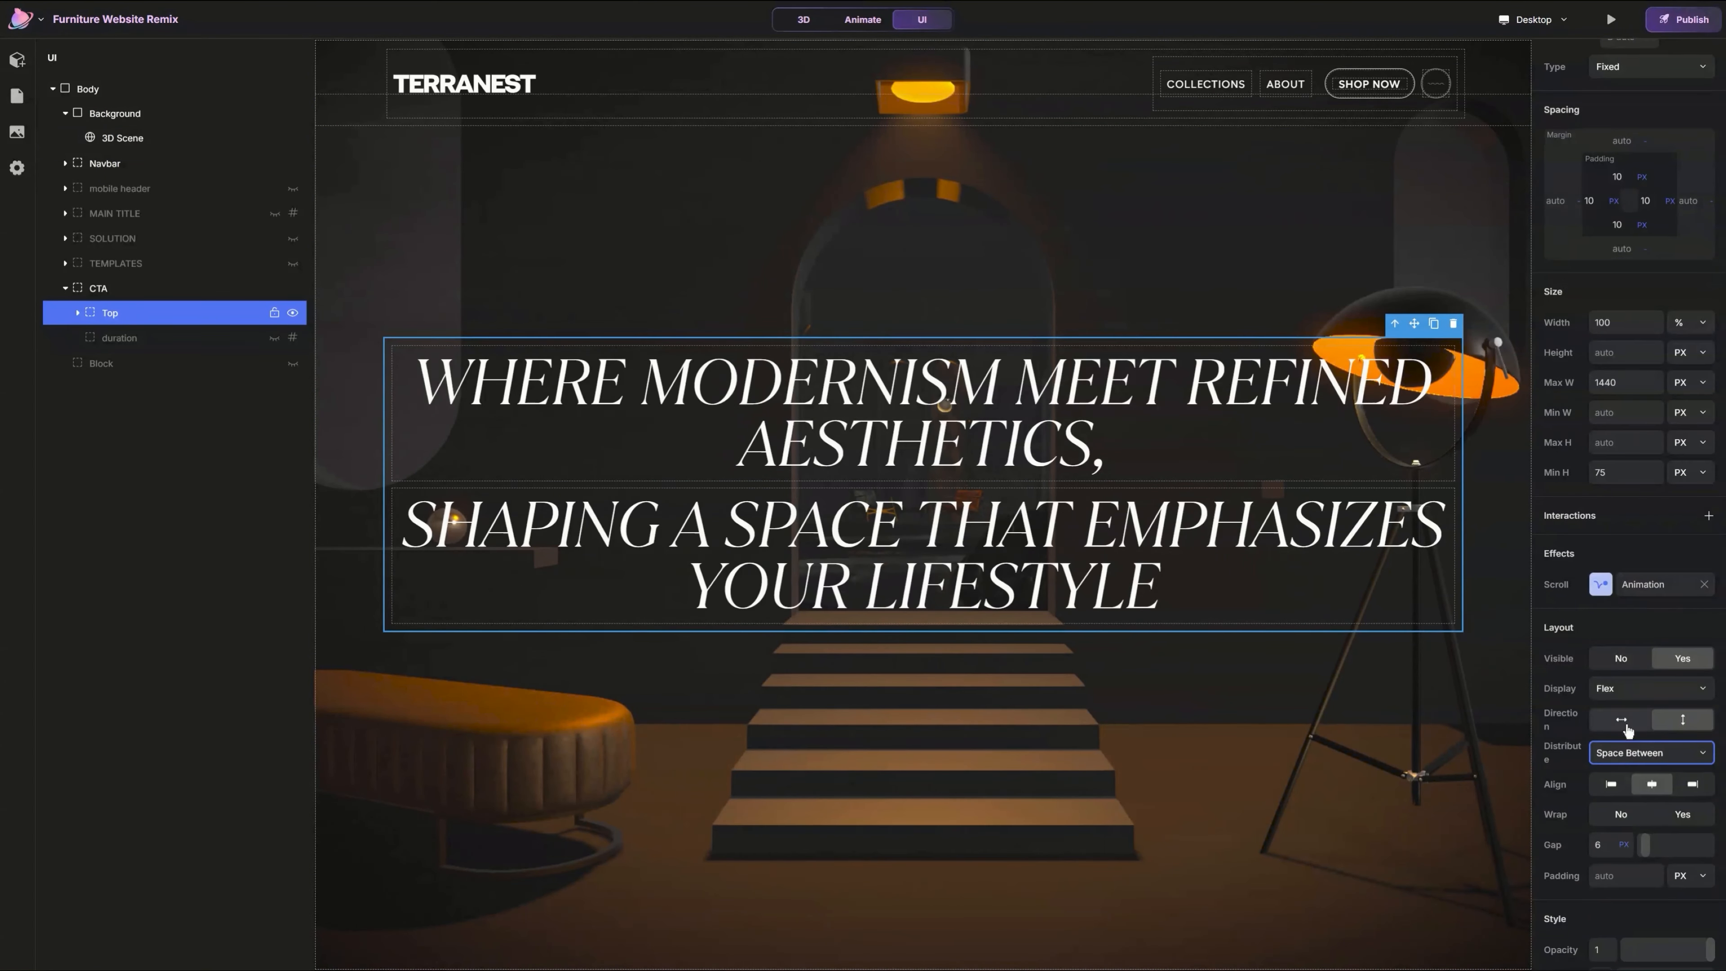
click(1623, 724)
Step: Style the "WHERE MODERNISM" text with the hellix-regular font, size 48 px, line height 40 px and left alignment
click(679, 476)
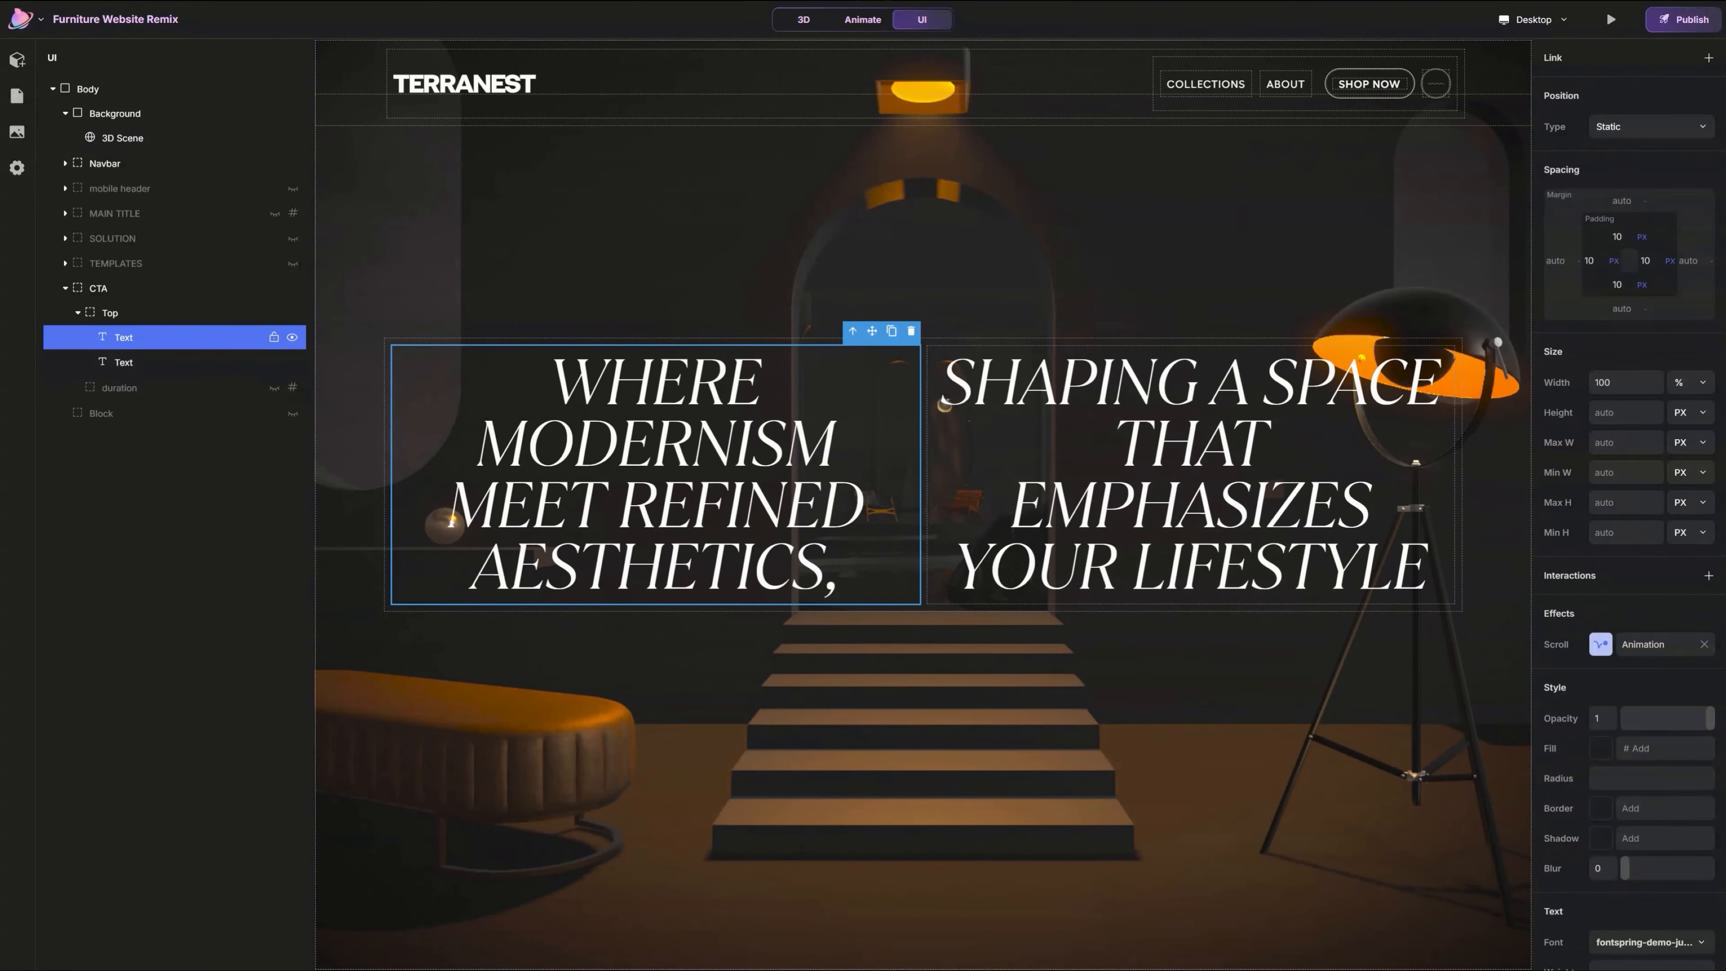
scroll(1623, 786, down, 2)
click(1622, 789)
click(1353, 750)
click(1649, 914)
text(48)
scroll(1650, 914, down, 2)
click(1625, 823)
text(40)
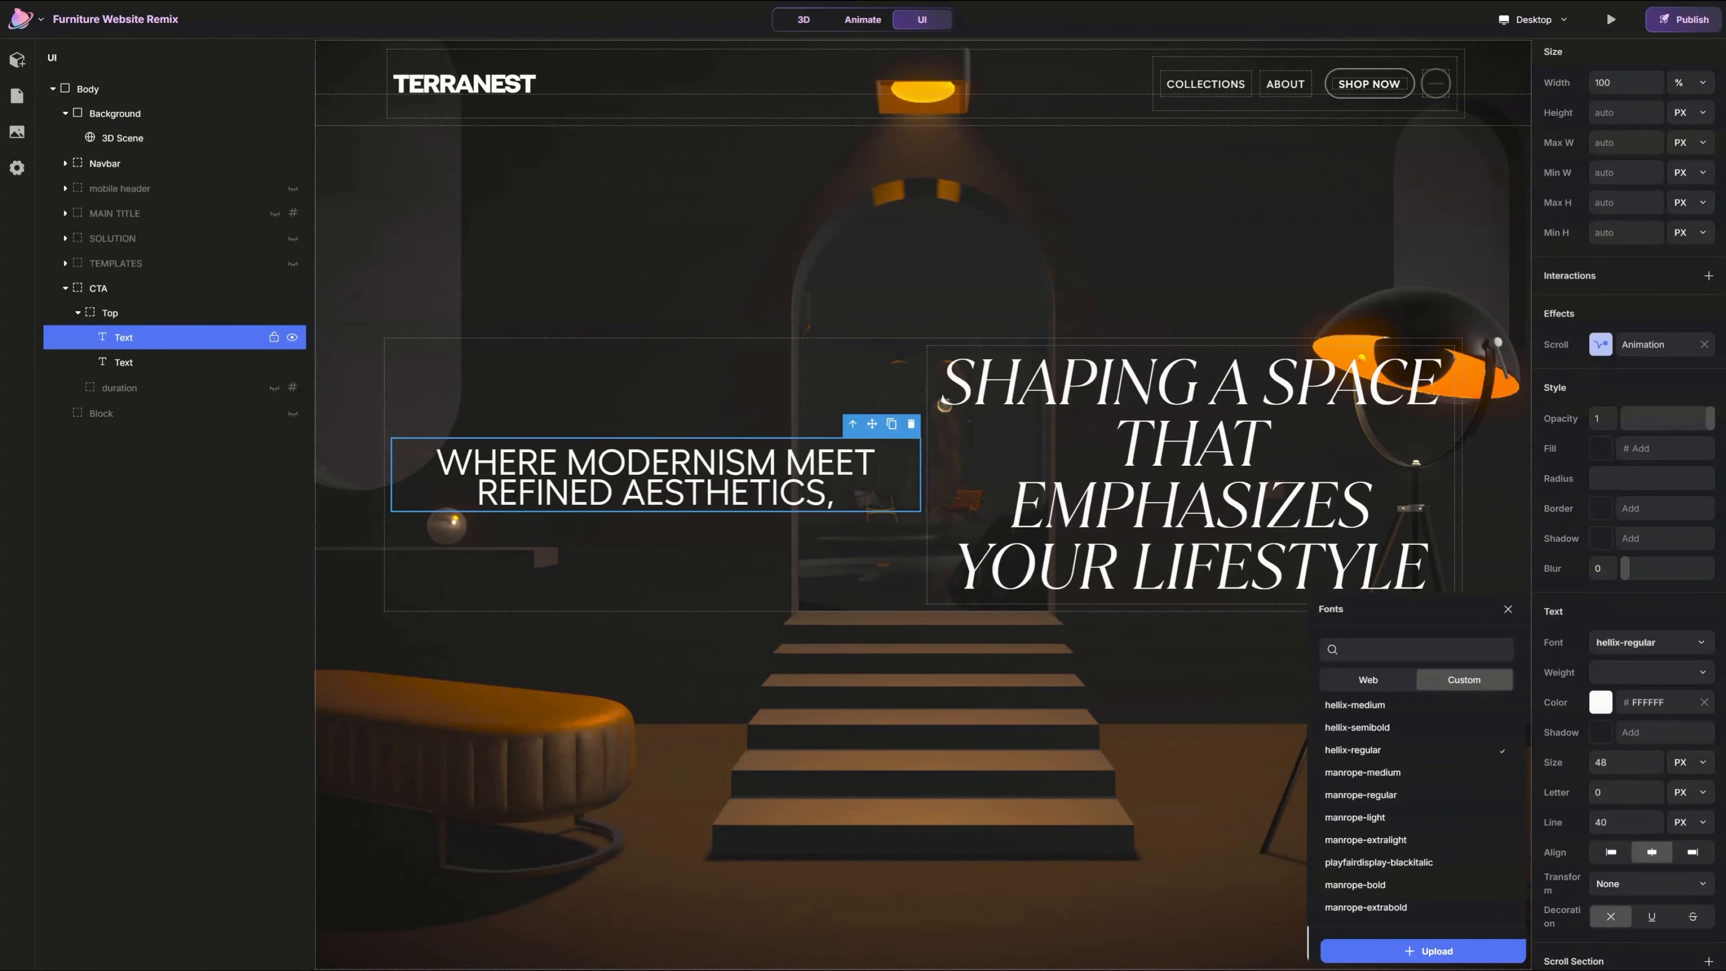
click(1610, 852)
Step: Style the "SHAPING A SPACE" text with size 48 px, line height 40 px, right alignment and the hellix-regular font
click(1331, 543)
click(1615, 761)
text(48)
key(Return)
click(1623, 823)
text(40)
key(Return)
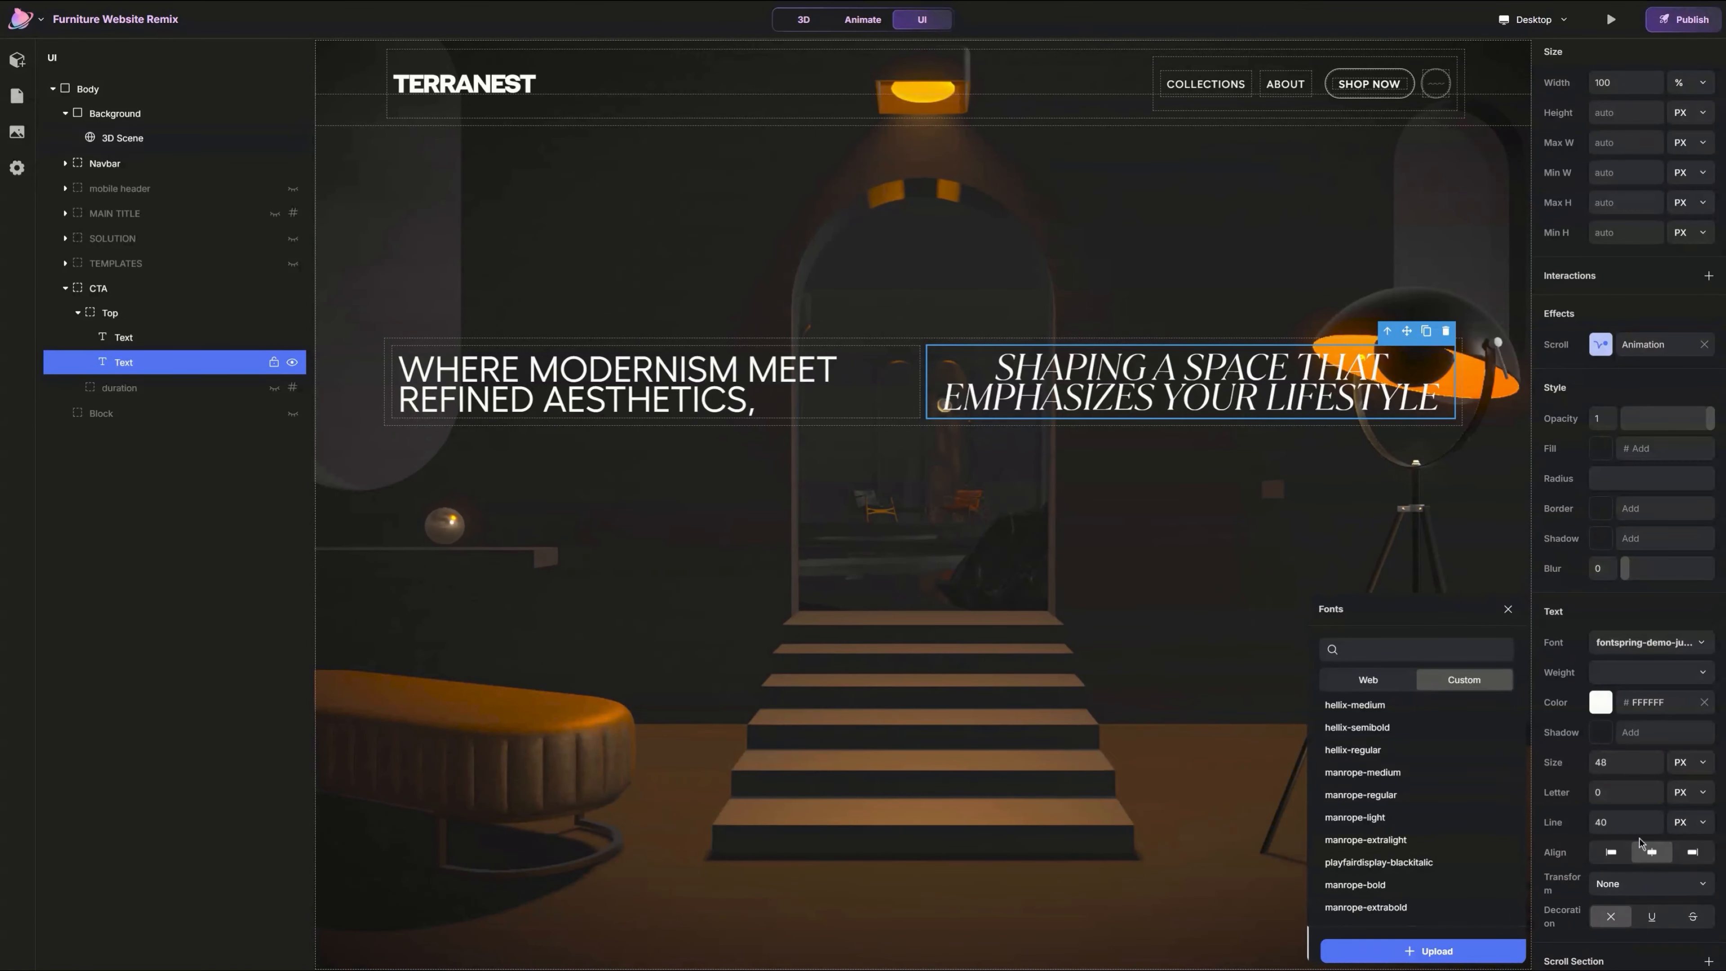
click(1693, 852)
click(1353, 750)
click(1508, 609)
Step: Show the hidden Block below CTA, and widen the gap between the two texts in the Top container
click(293, 413)
scroll(420, 490, down, 10)
click(420, 489)
click(65, 288)
click(110, 313)
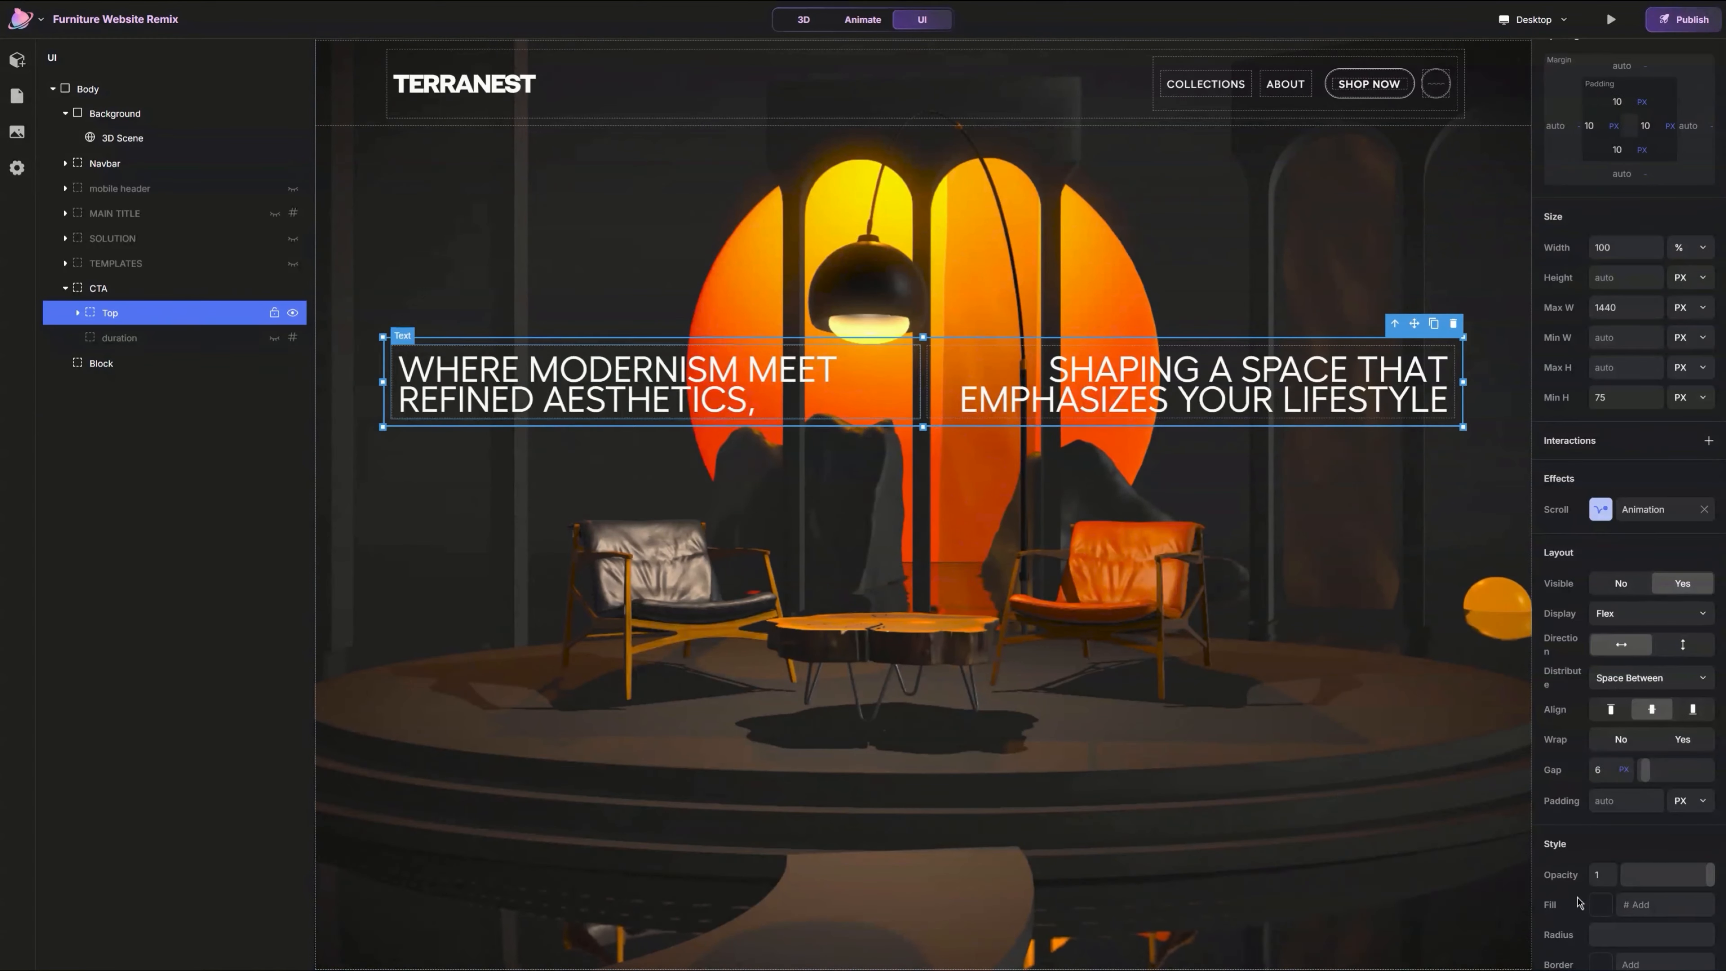
drag(1645, 770, 1711, 770)
Step: Insert line breaks so each text runs over three lines, with "MEET REFINED" and "THAT EMPHASIZES" as the middle lines
double_click(1357, 371)
key(Return)
click(1351, 401)
key(Return)
double_click(747, 371)
key(Return)
Step: Set the Top container's top position offset to 35
click(110, 312)
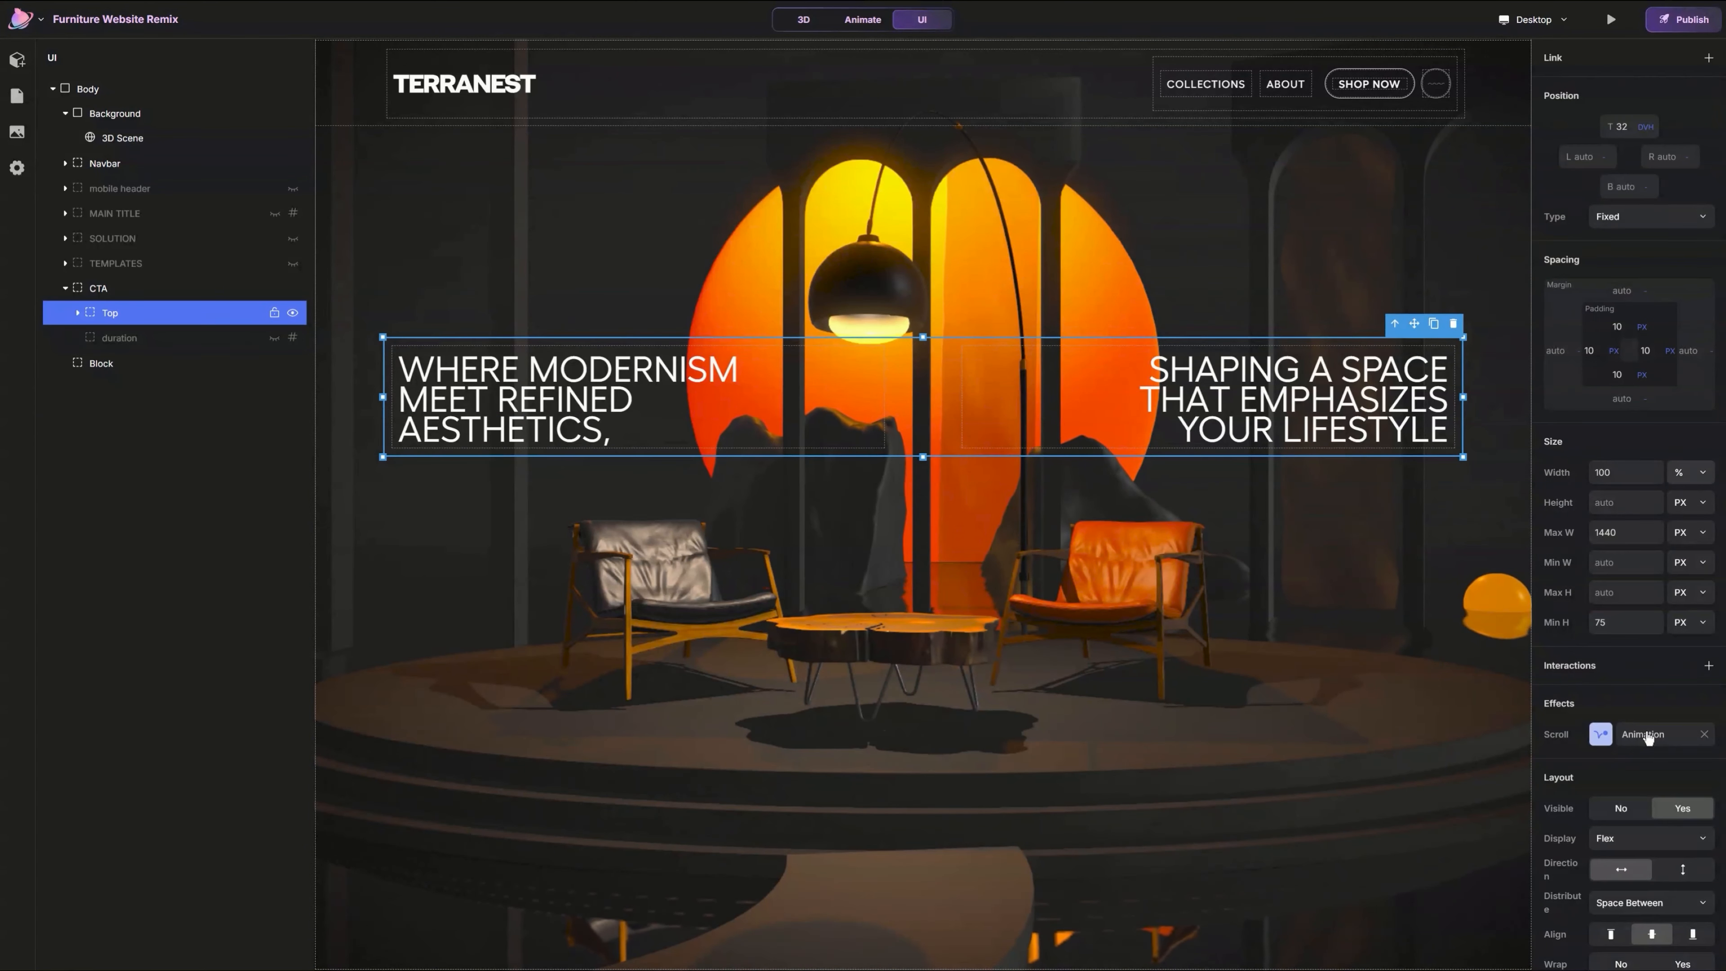
click(1622, 127)
text(35)
key(Return)
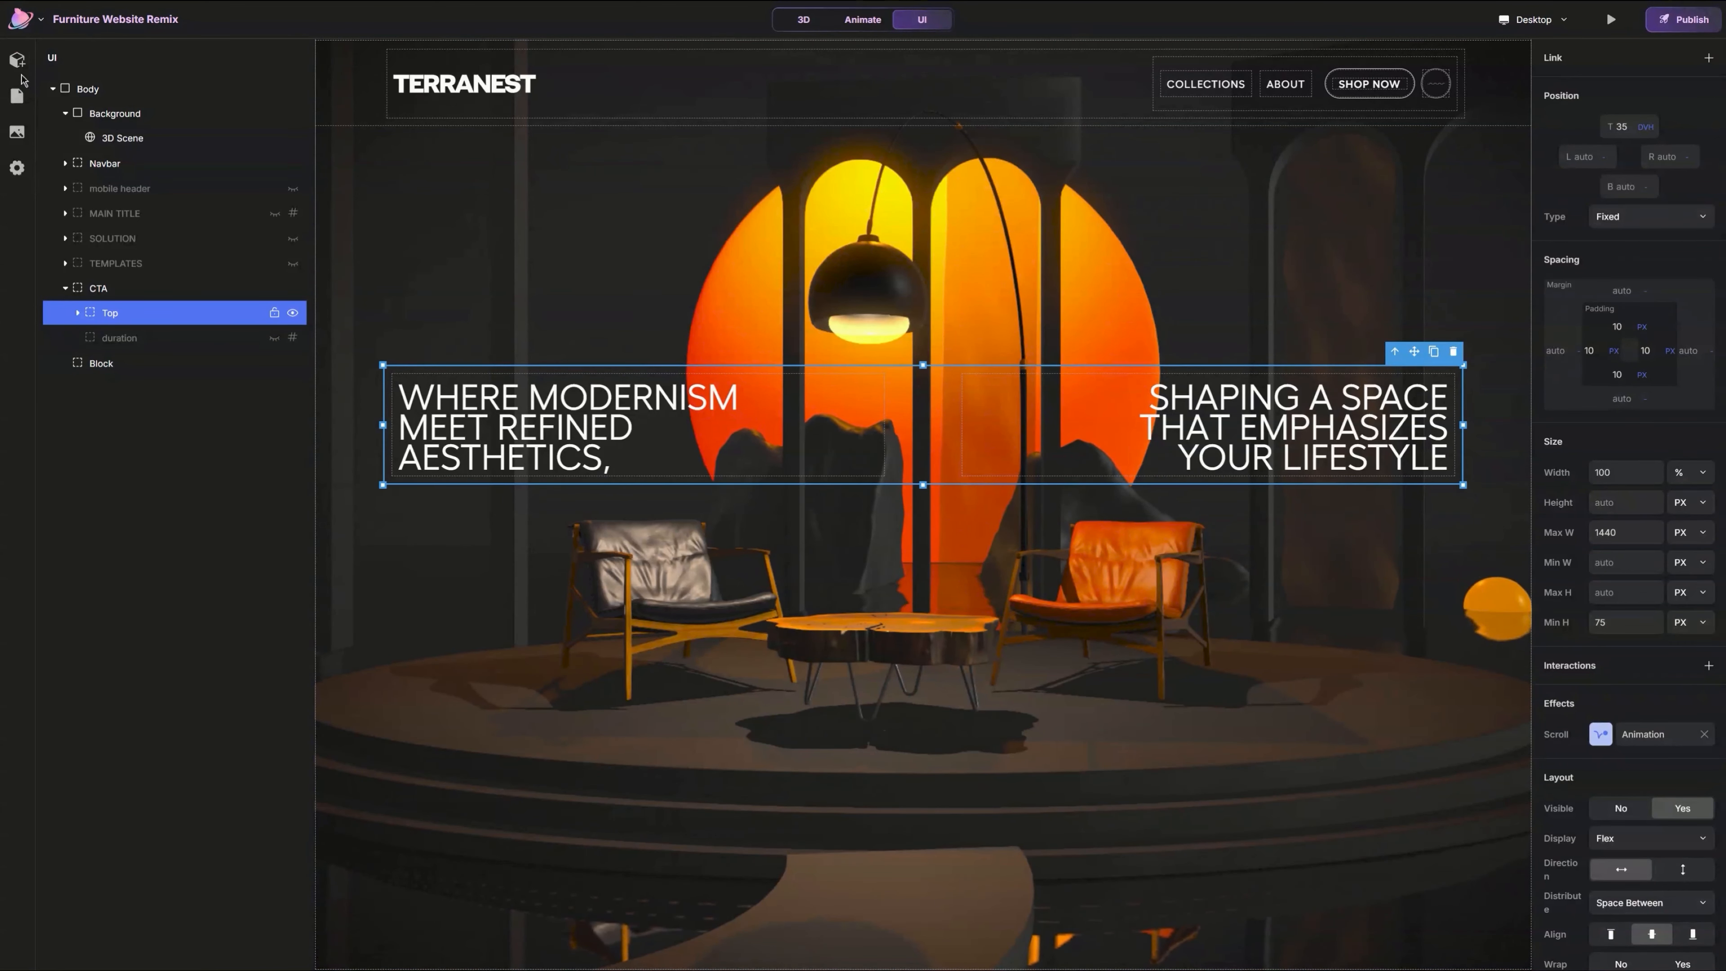
Step: Add a block inside CTA directly below the Top container and rename it OVERLAY
click(17, 60)
click(278, 147)
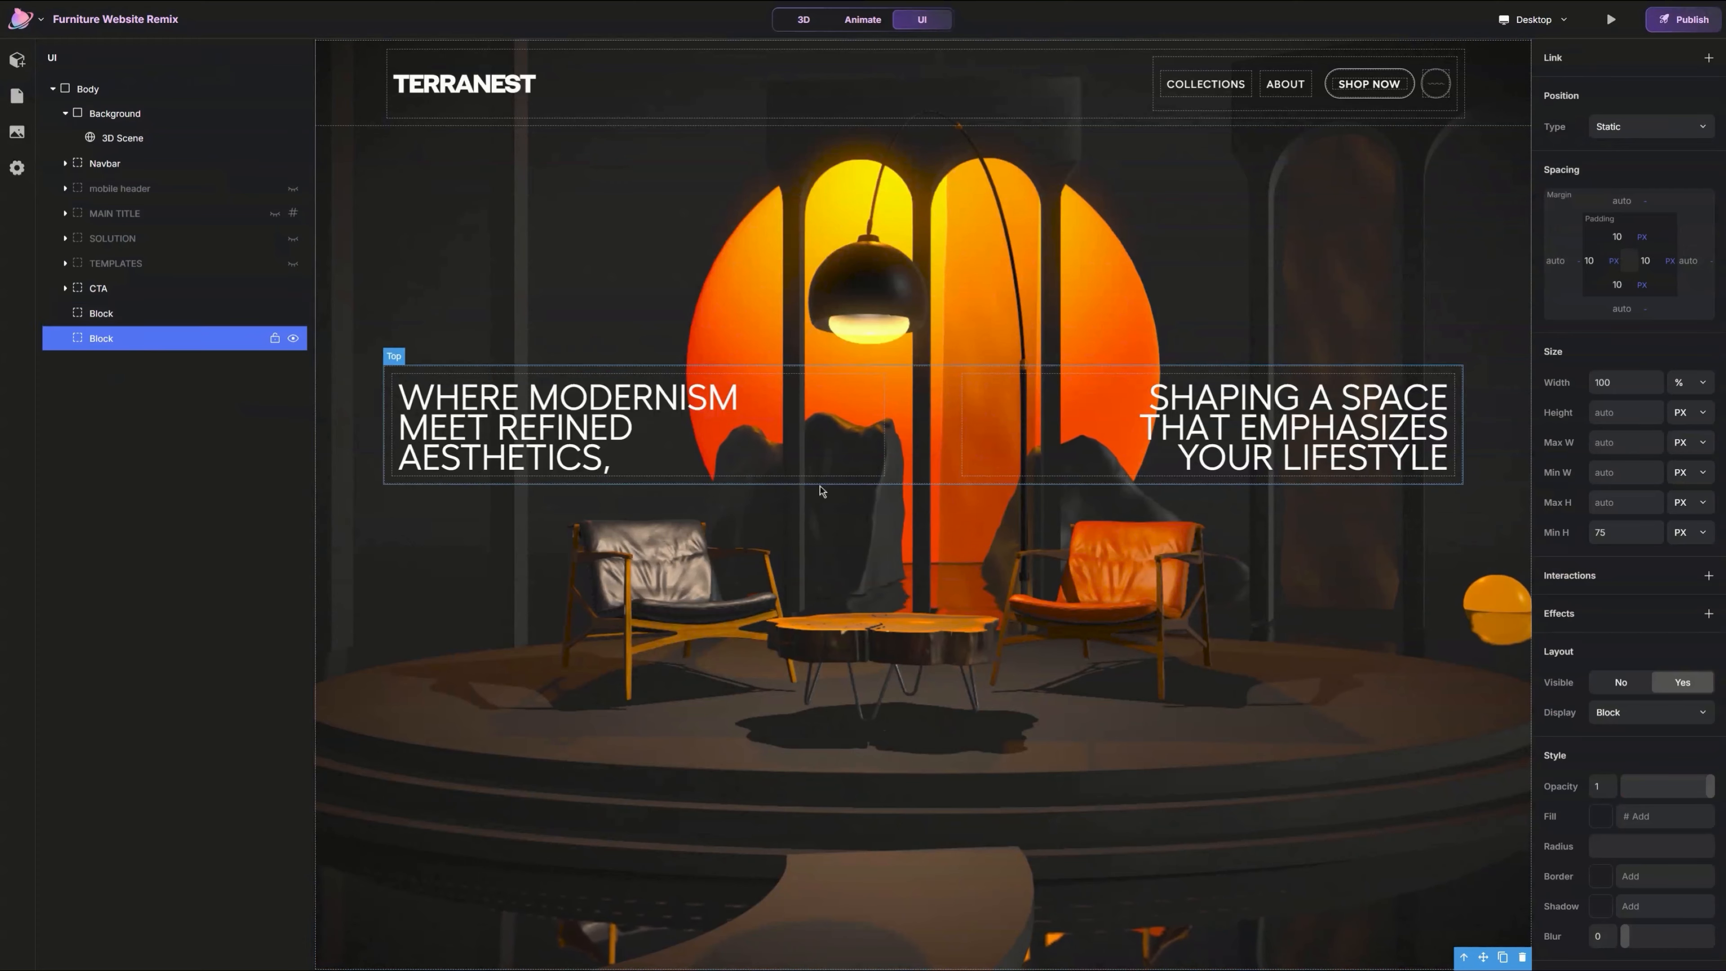
click(850, 480)
drag(94, 391, 73, 333)
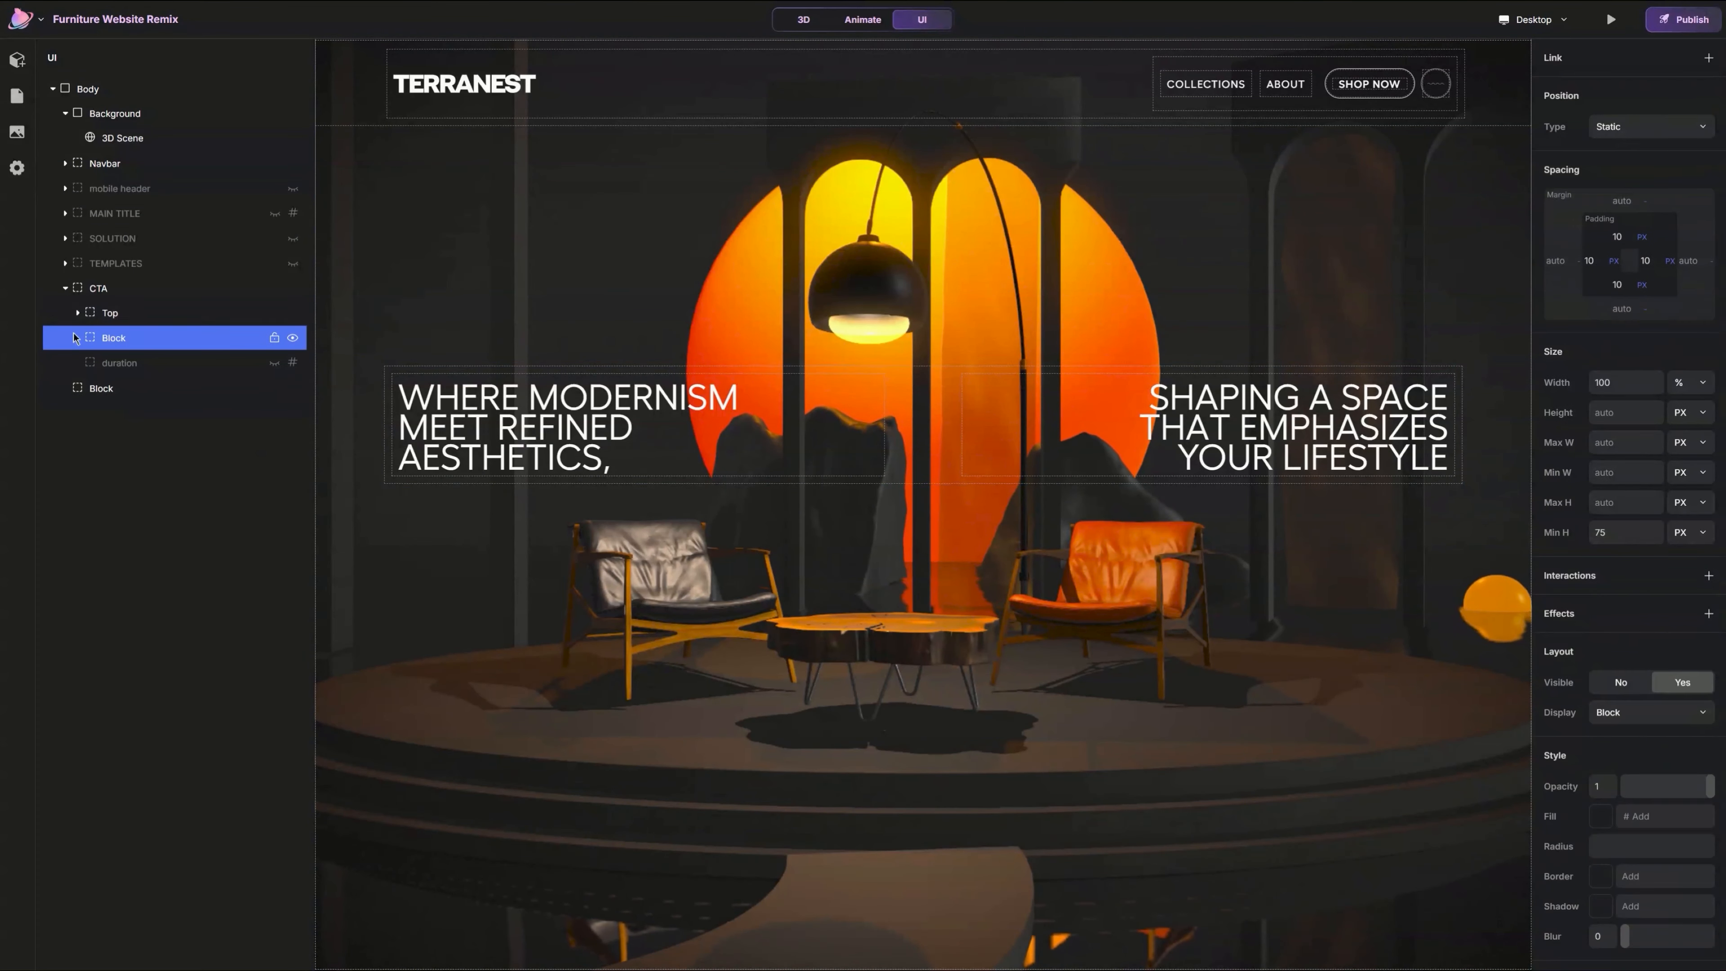
double_click(108, 337)
text(OVERL)
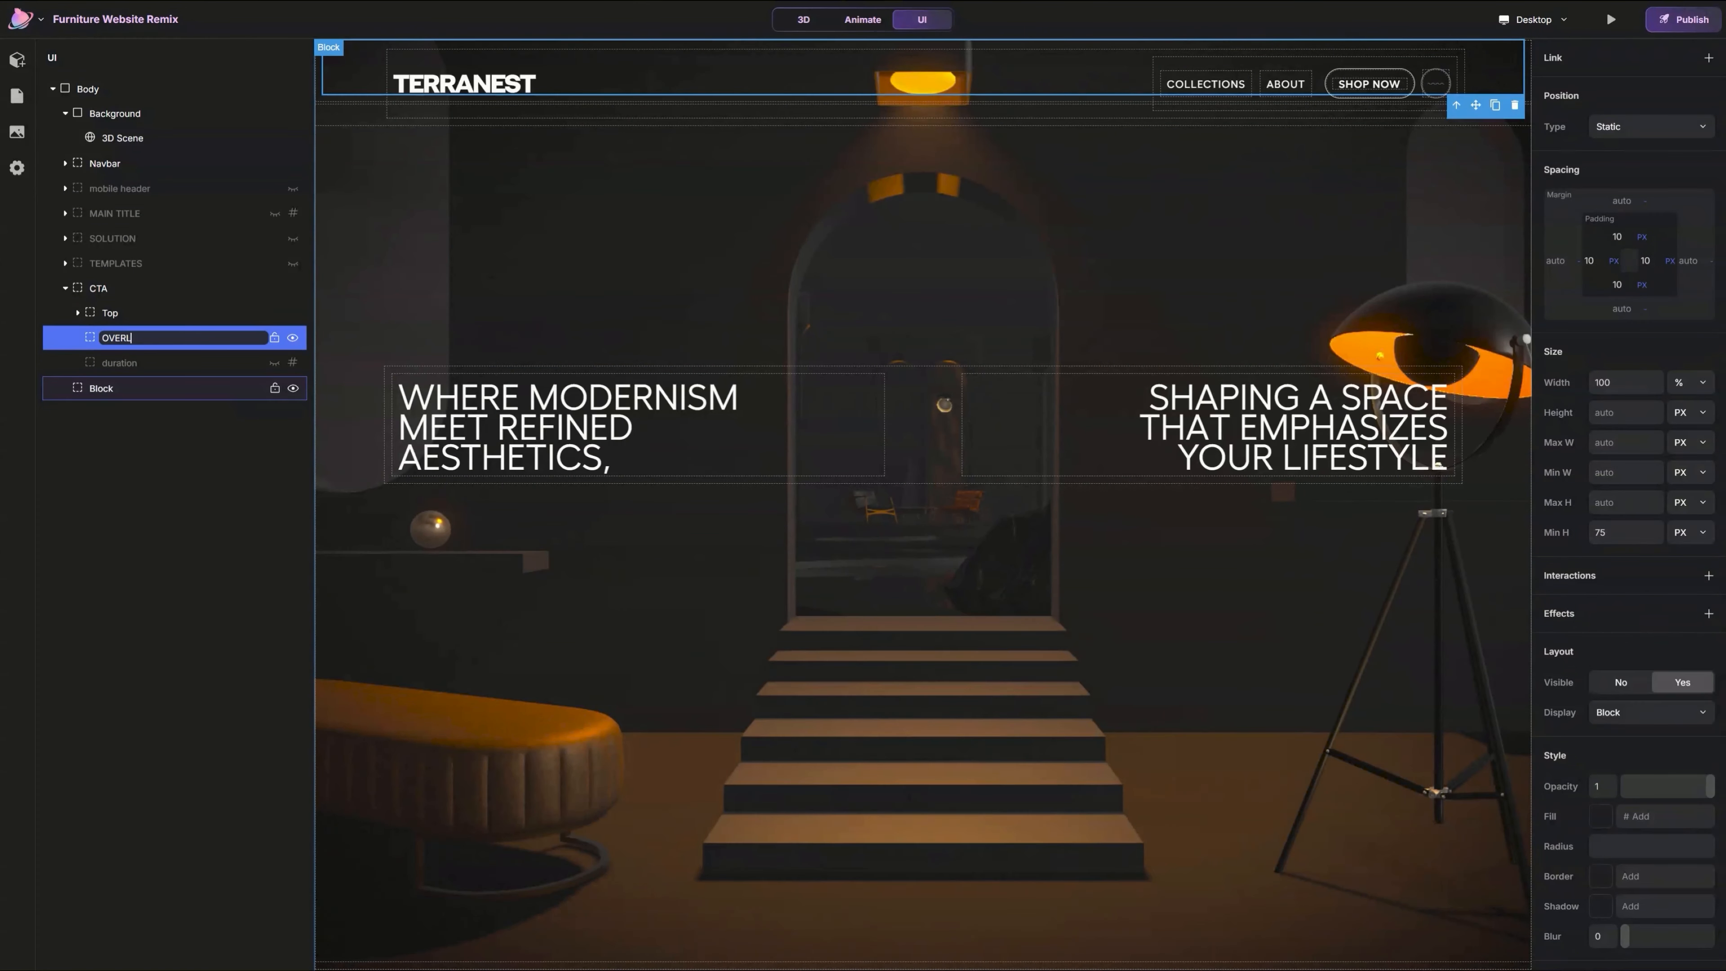
text(AU)
key(BackSpace)
text(Y)
key(Return)
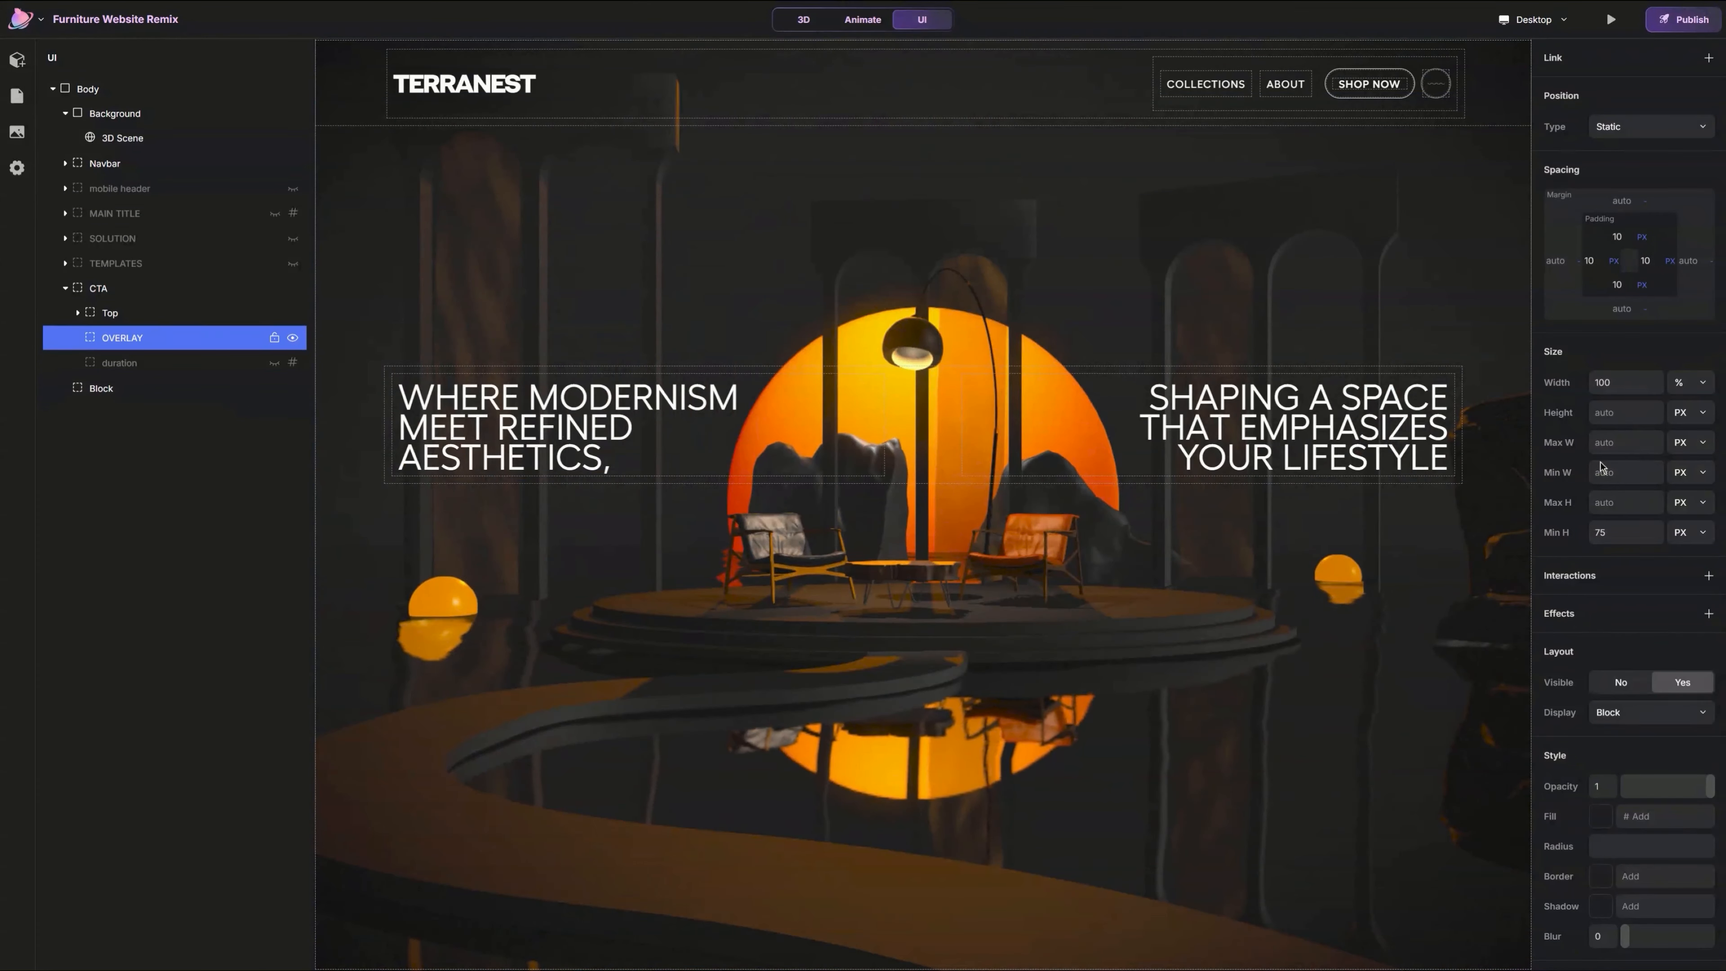
Step: Set the OVERLAY block's max width to 1440 px
click(1616, 445)
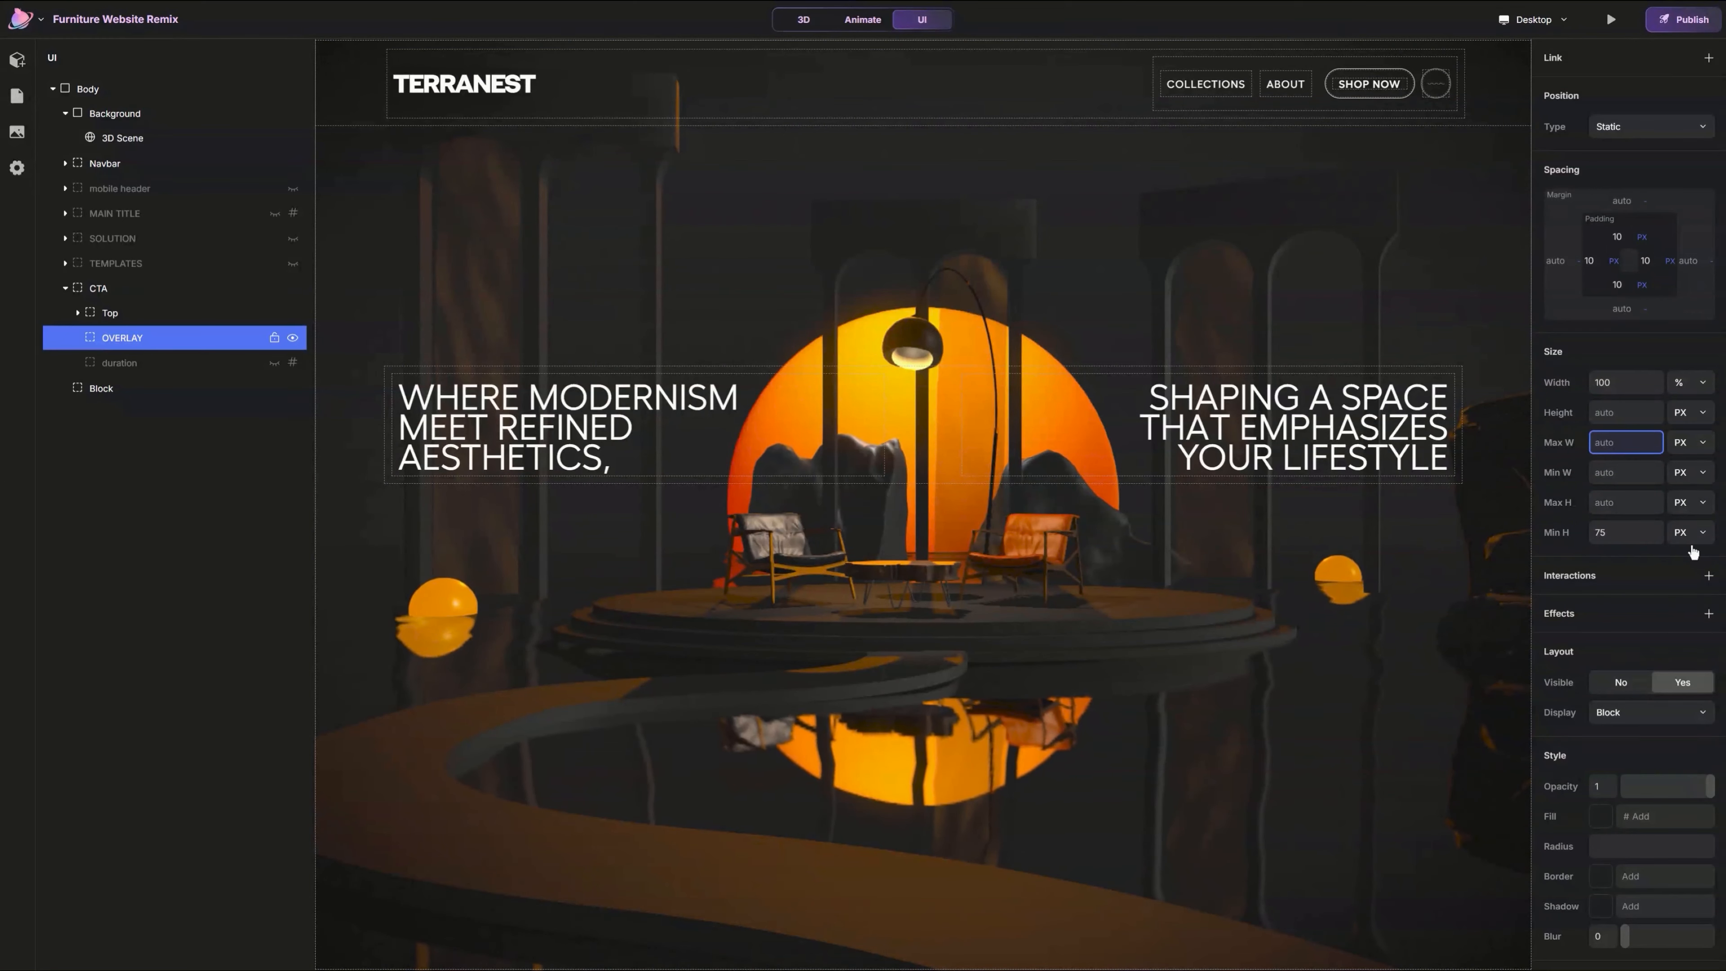
text(1440)
key(Return)
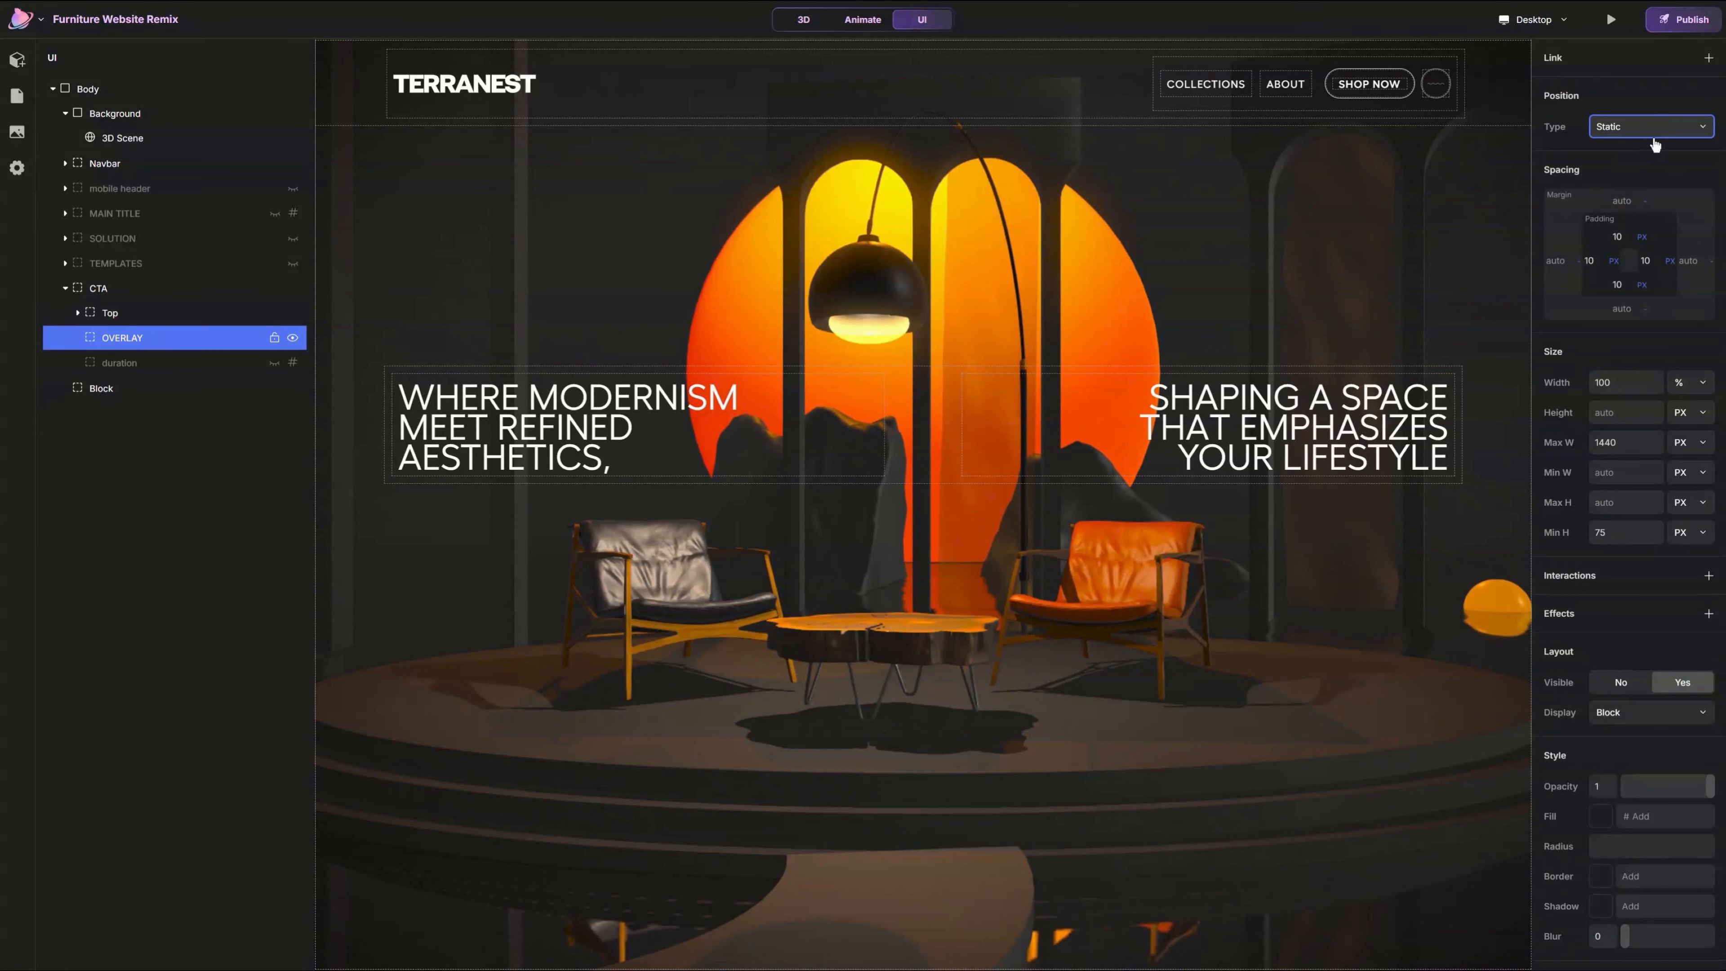
Step: Make OVERLAY's position Fixed with a bottom offset of 40 in viewport-height units, and clear its minimum height
click(1611, 235)
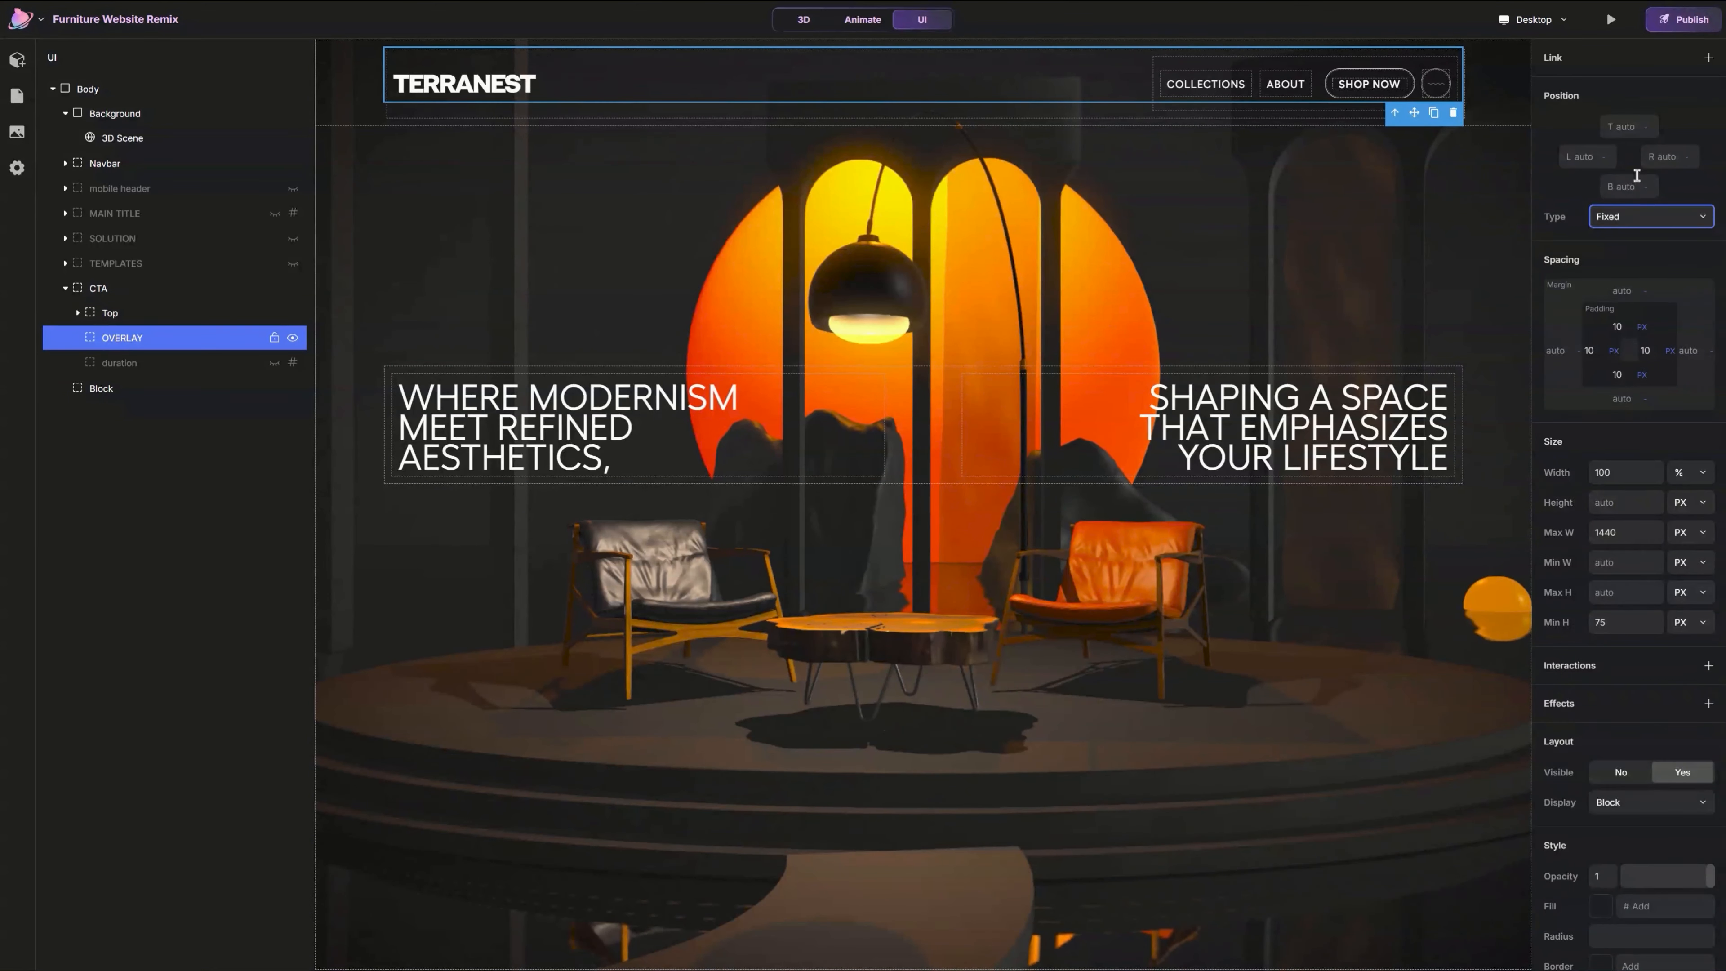
click(1628, 183)
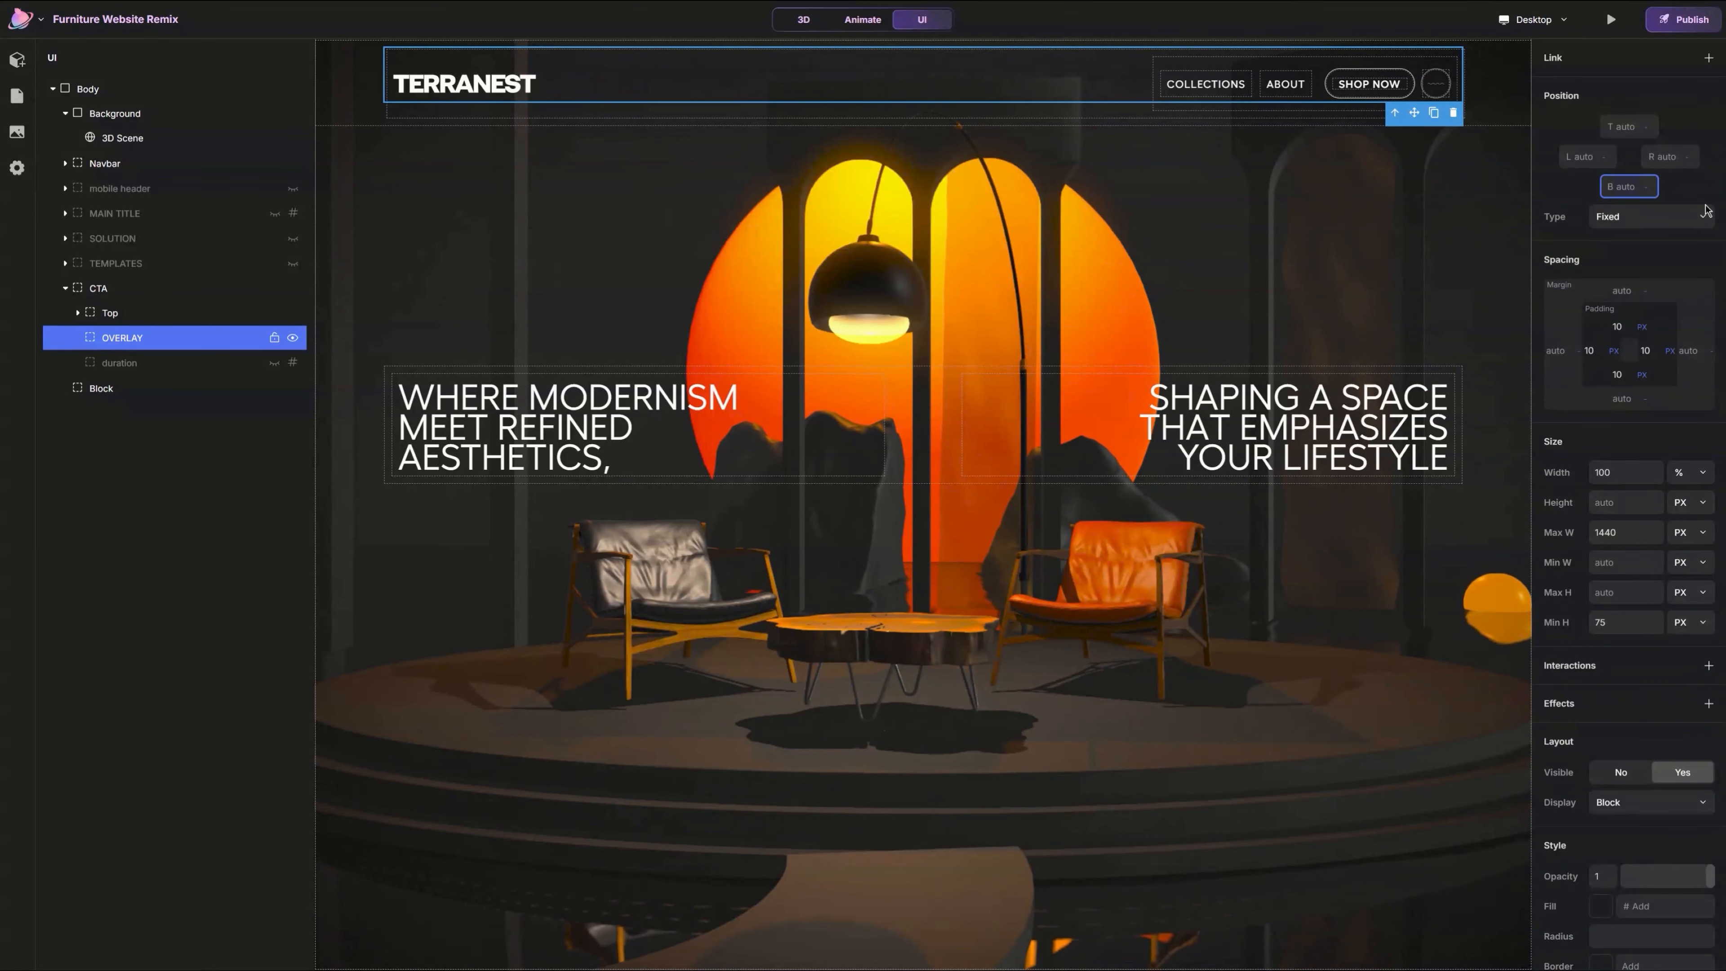
key(Return)
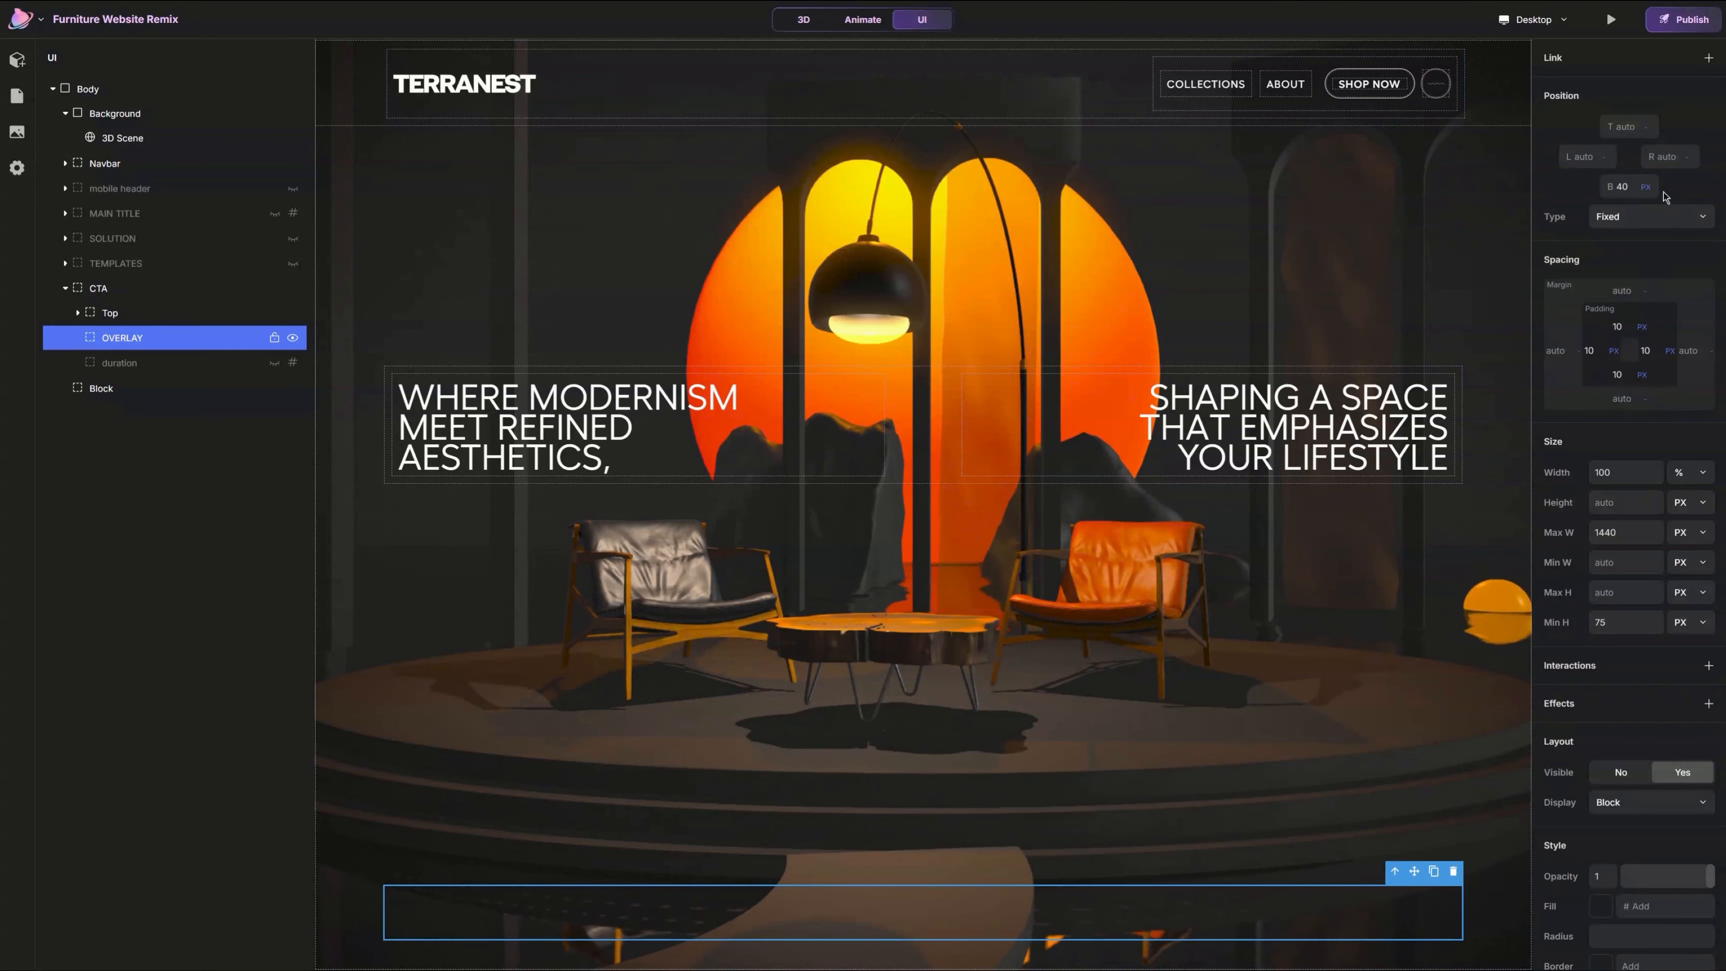
click(1645, 186)
click(1622, 439)
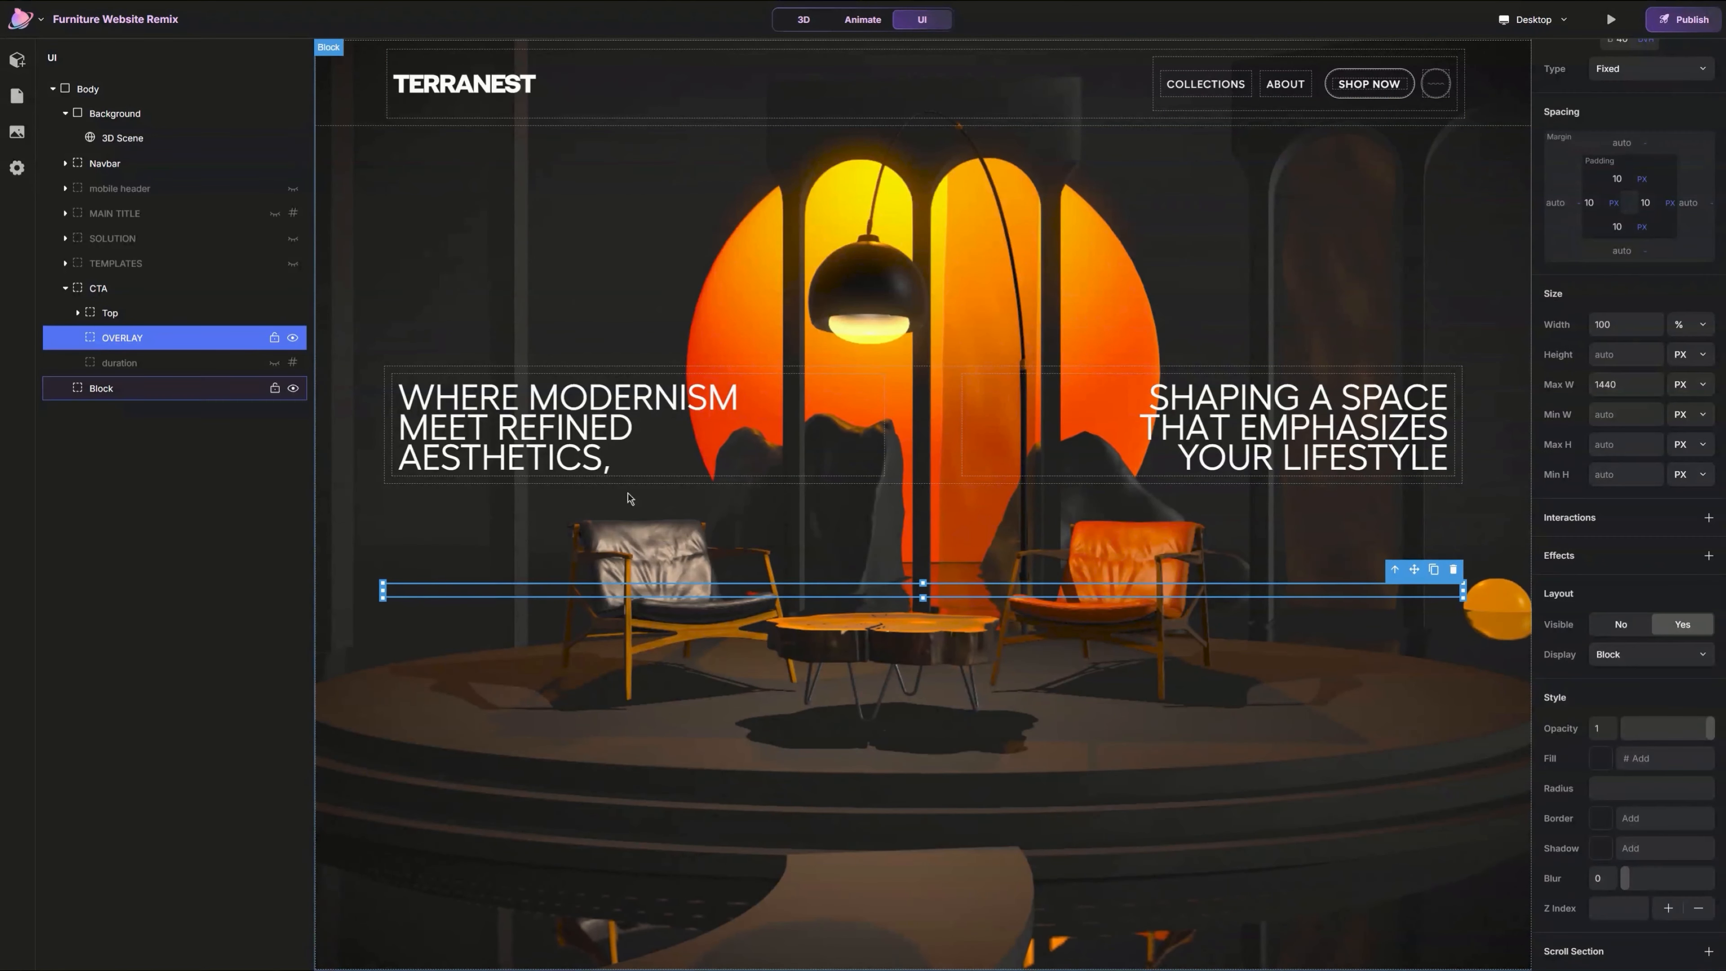
Step: Add two blocks inside the OVERLAY container
click(17, 60)
click(287, 129)
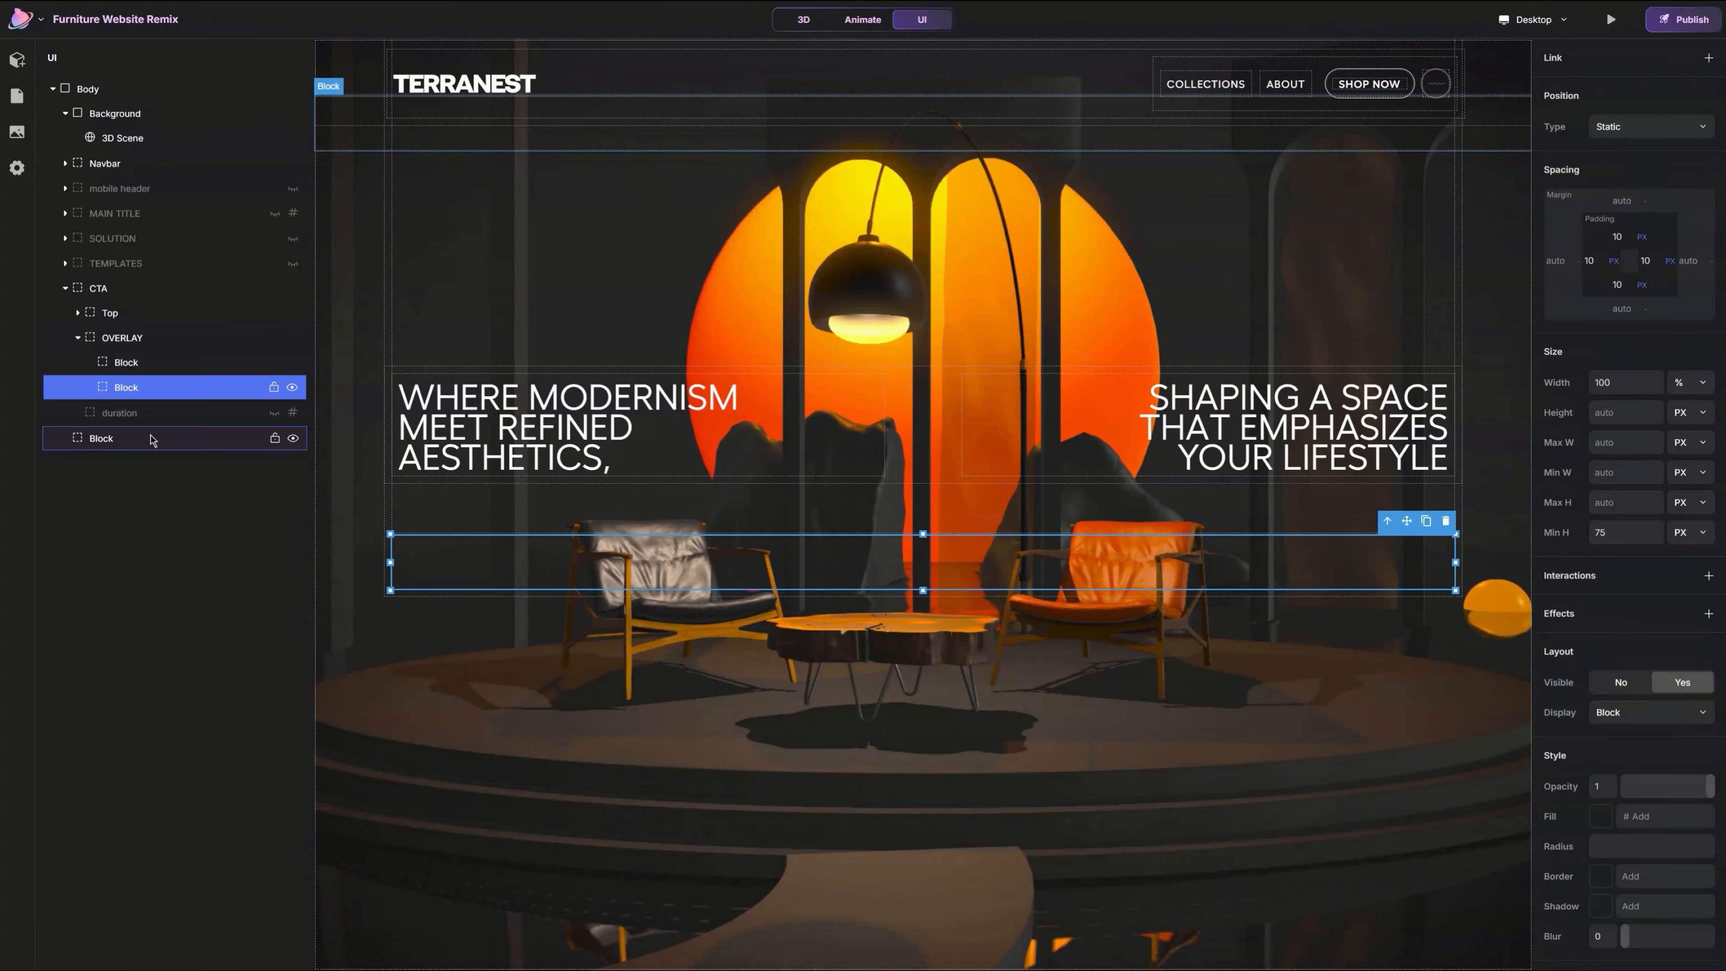
click(143, 446)
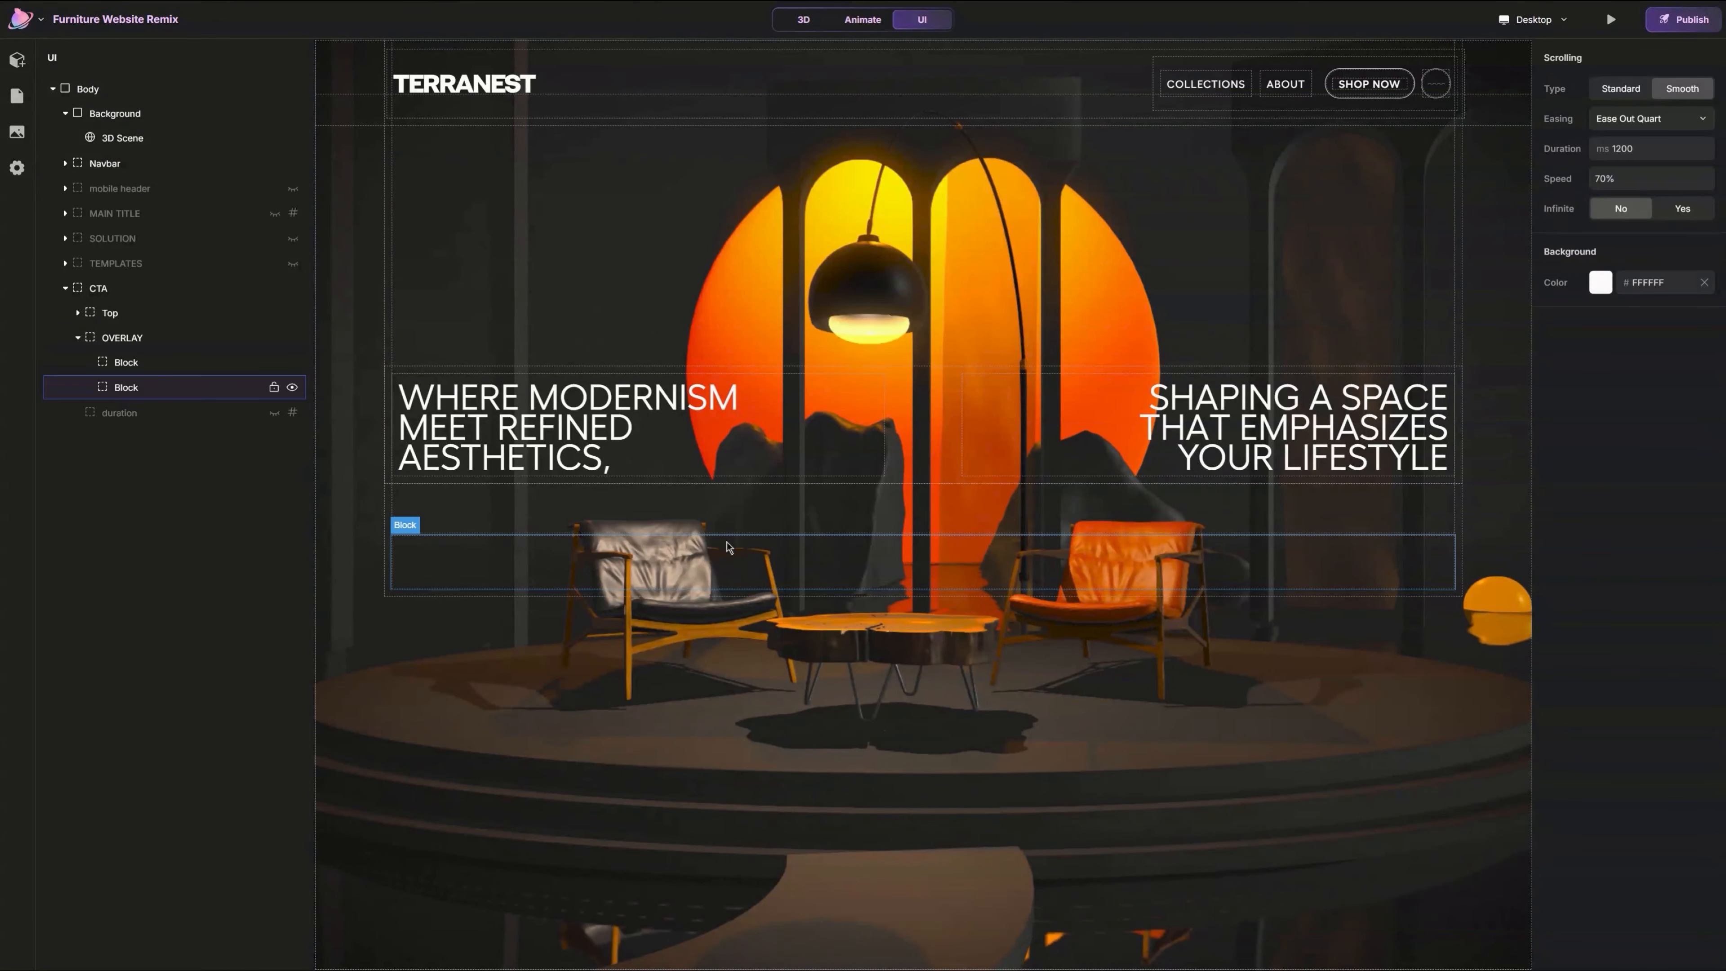
Step: Size the first block inside OVERLAY to 30 px wide and 30 px high, with no minimum height
click(821, 531)
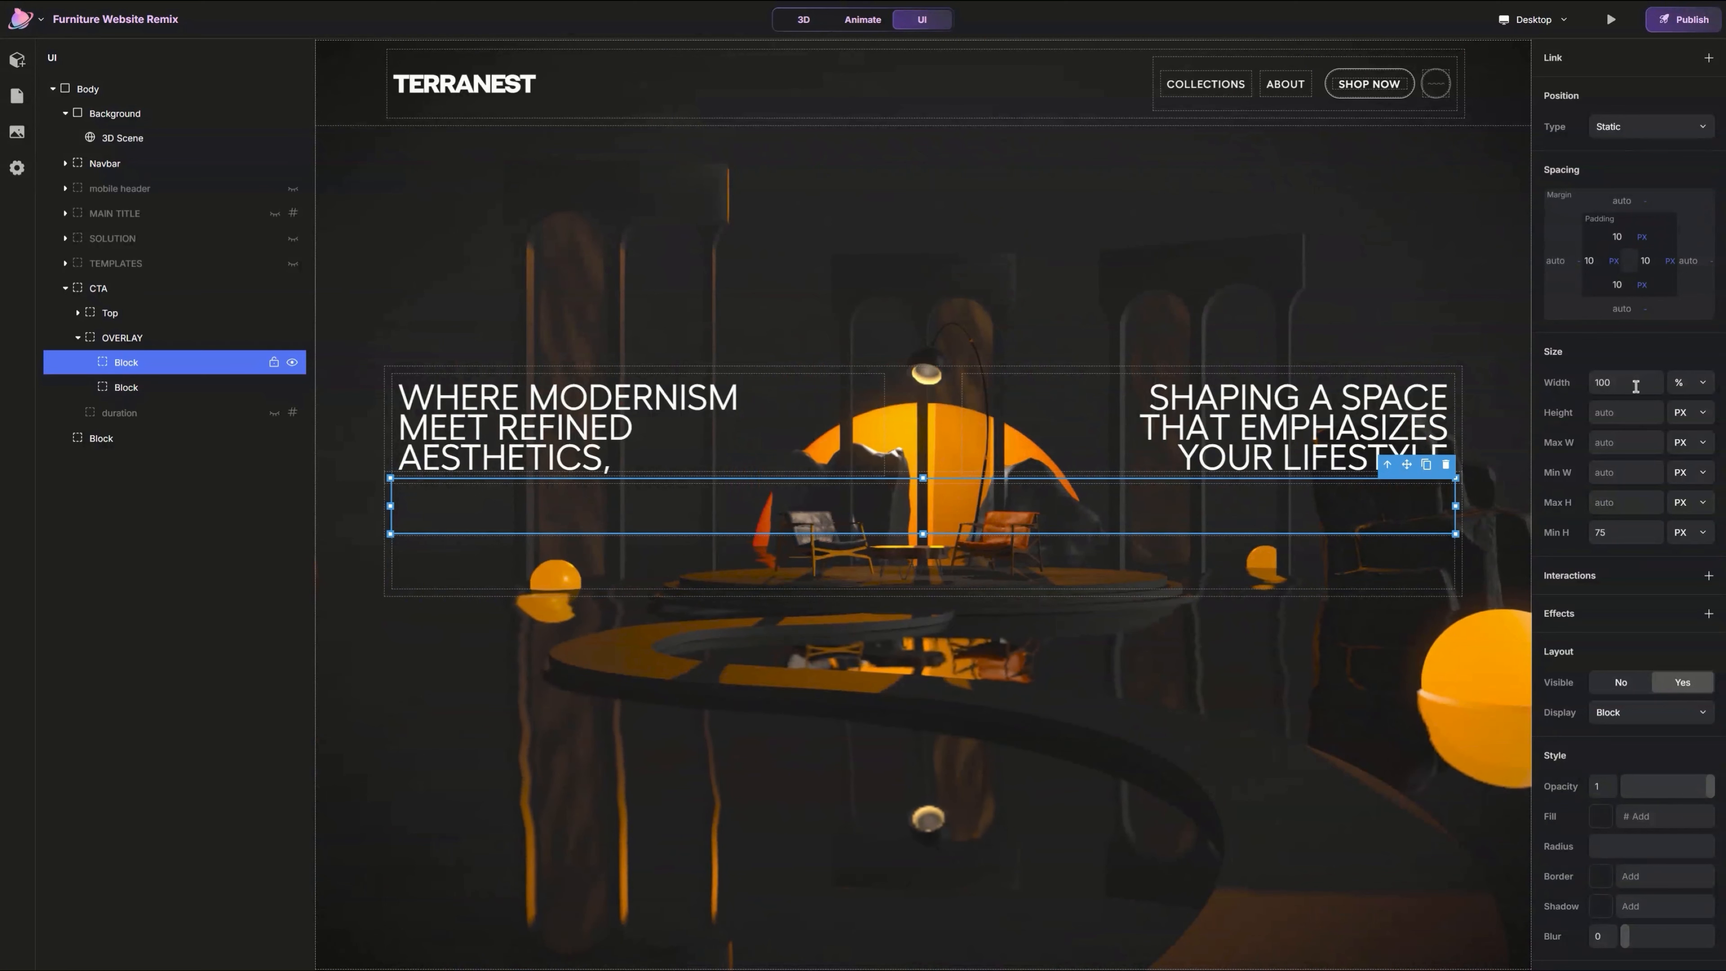
click(1624, 385)
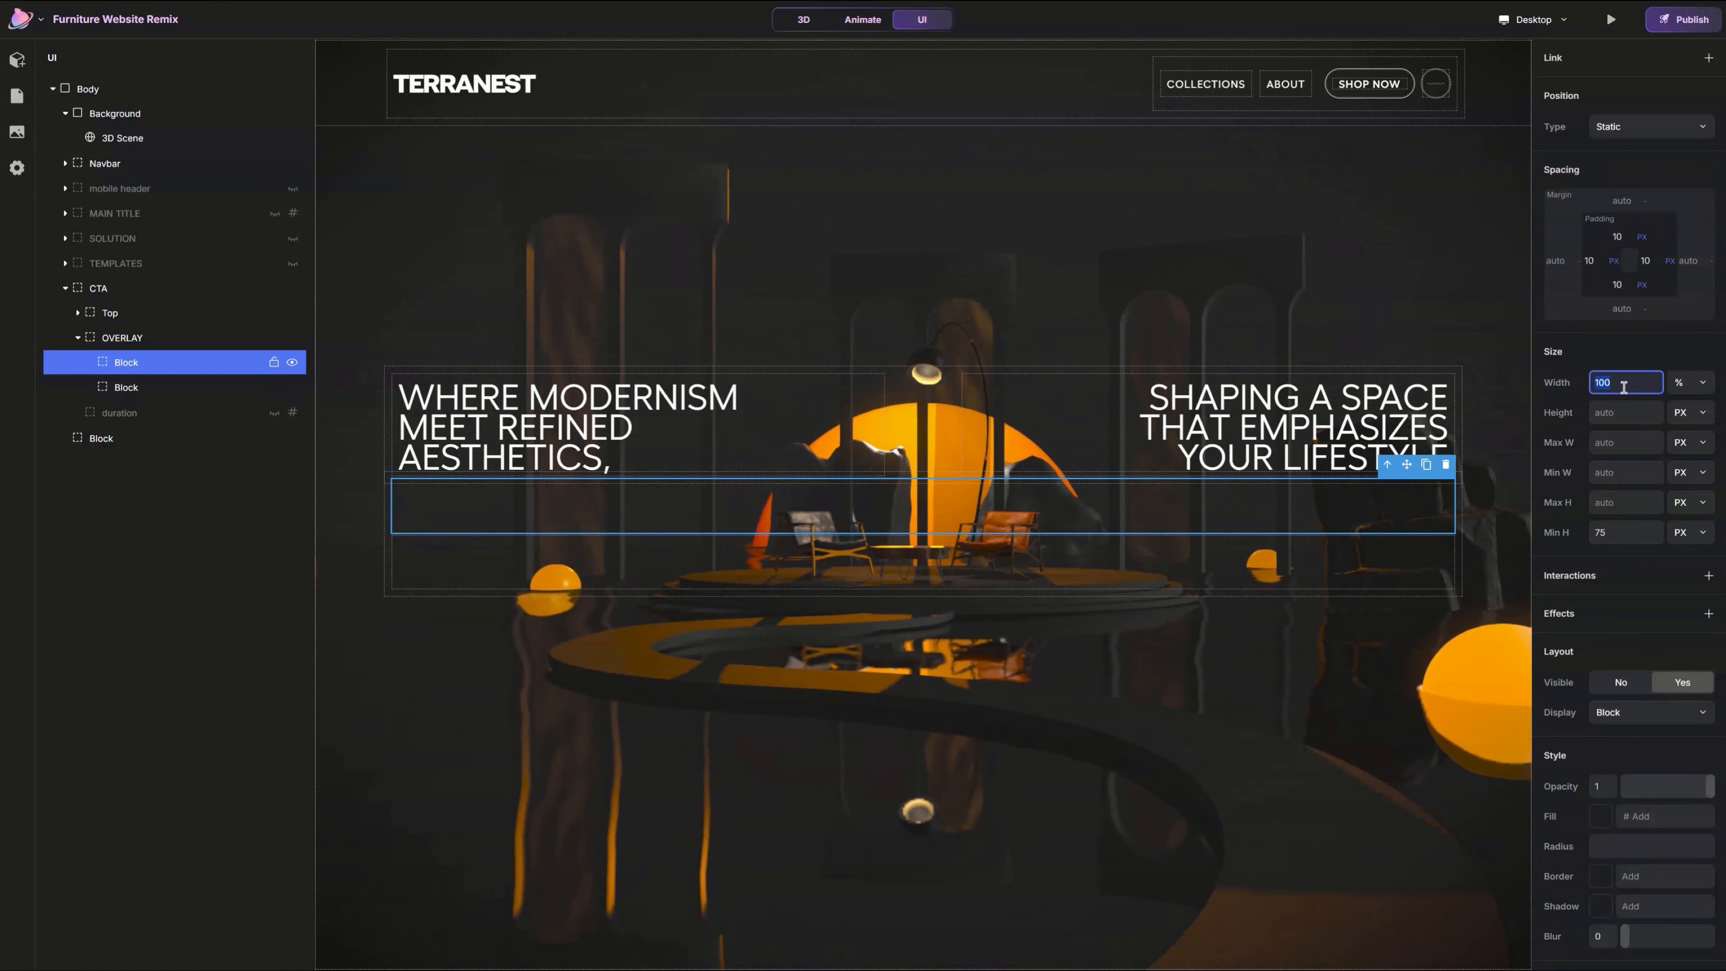
text(30)
key(Tab)
text(30)
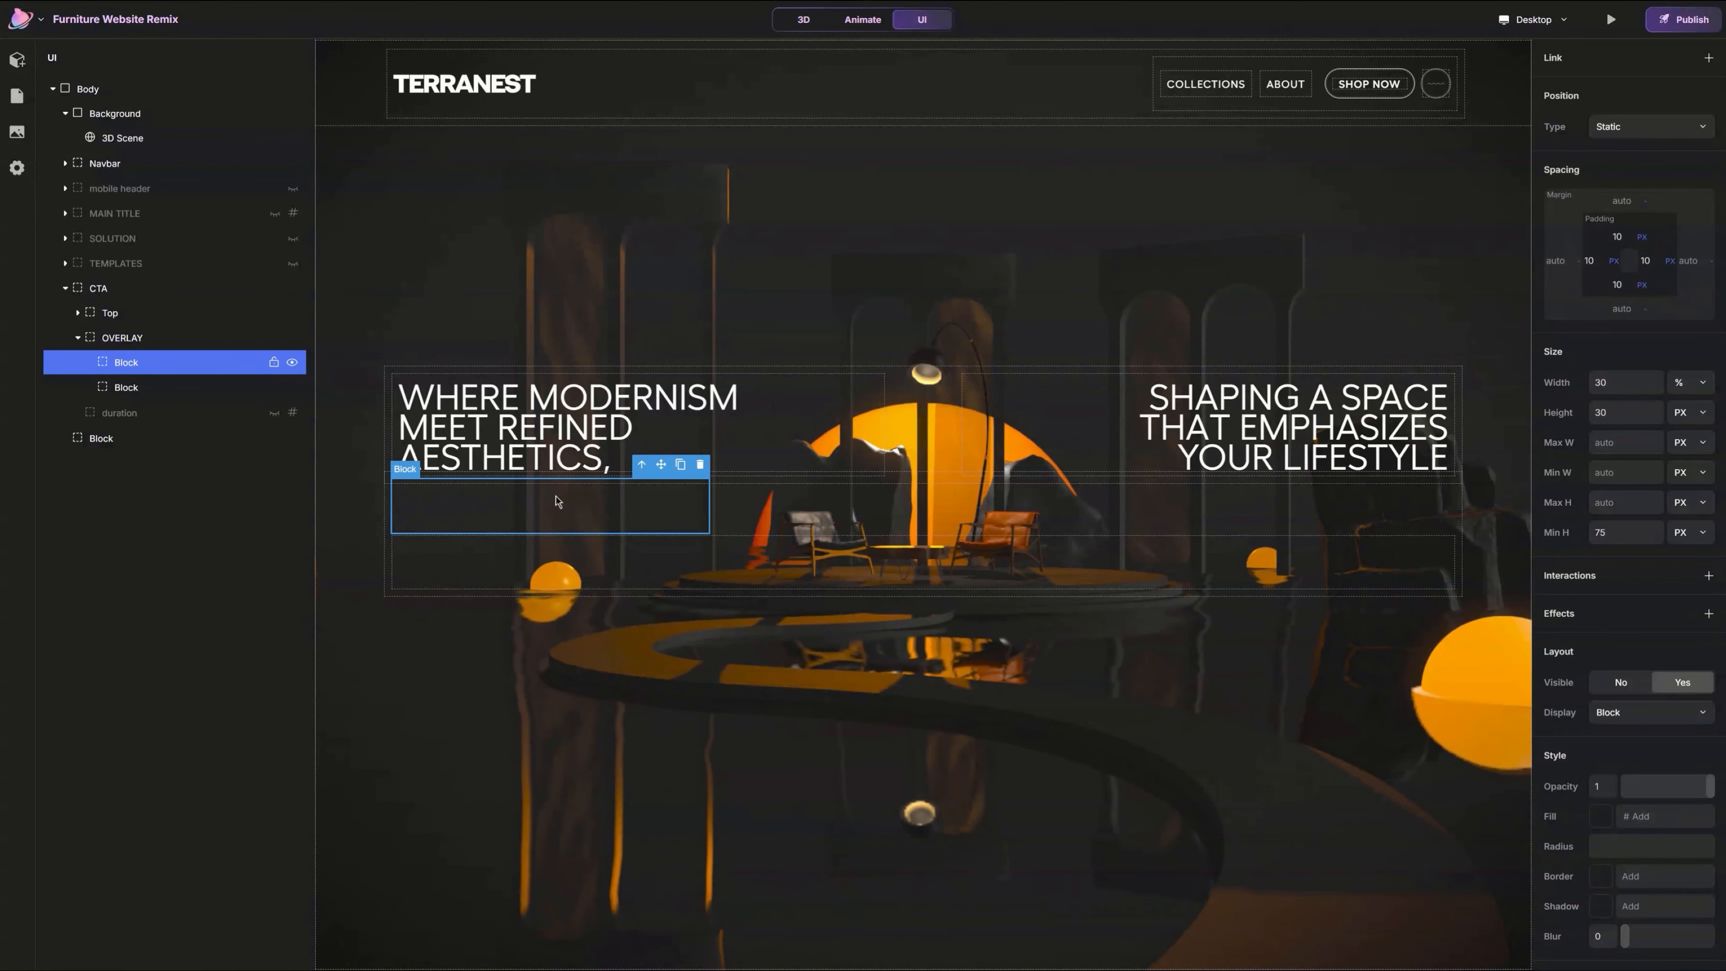
click(1644, 533)
double_click(1644, 535)
key(BackSpace)
key(Return)
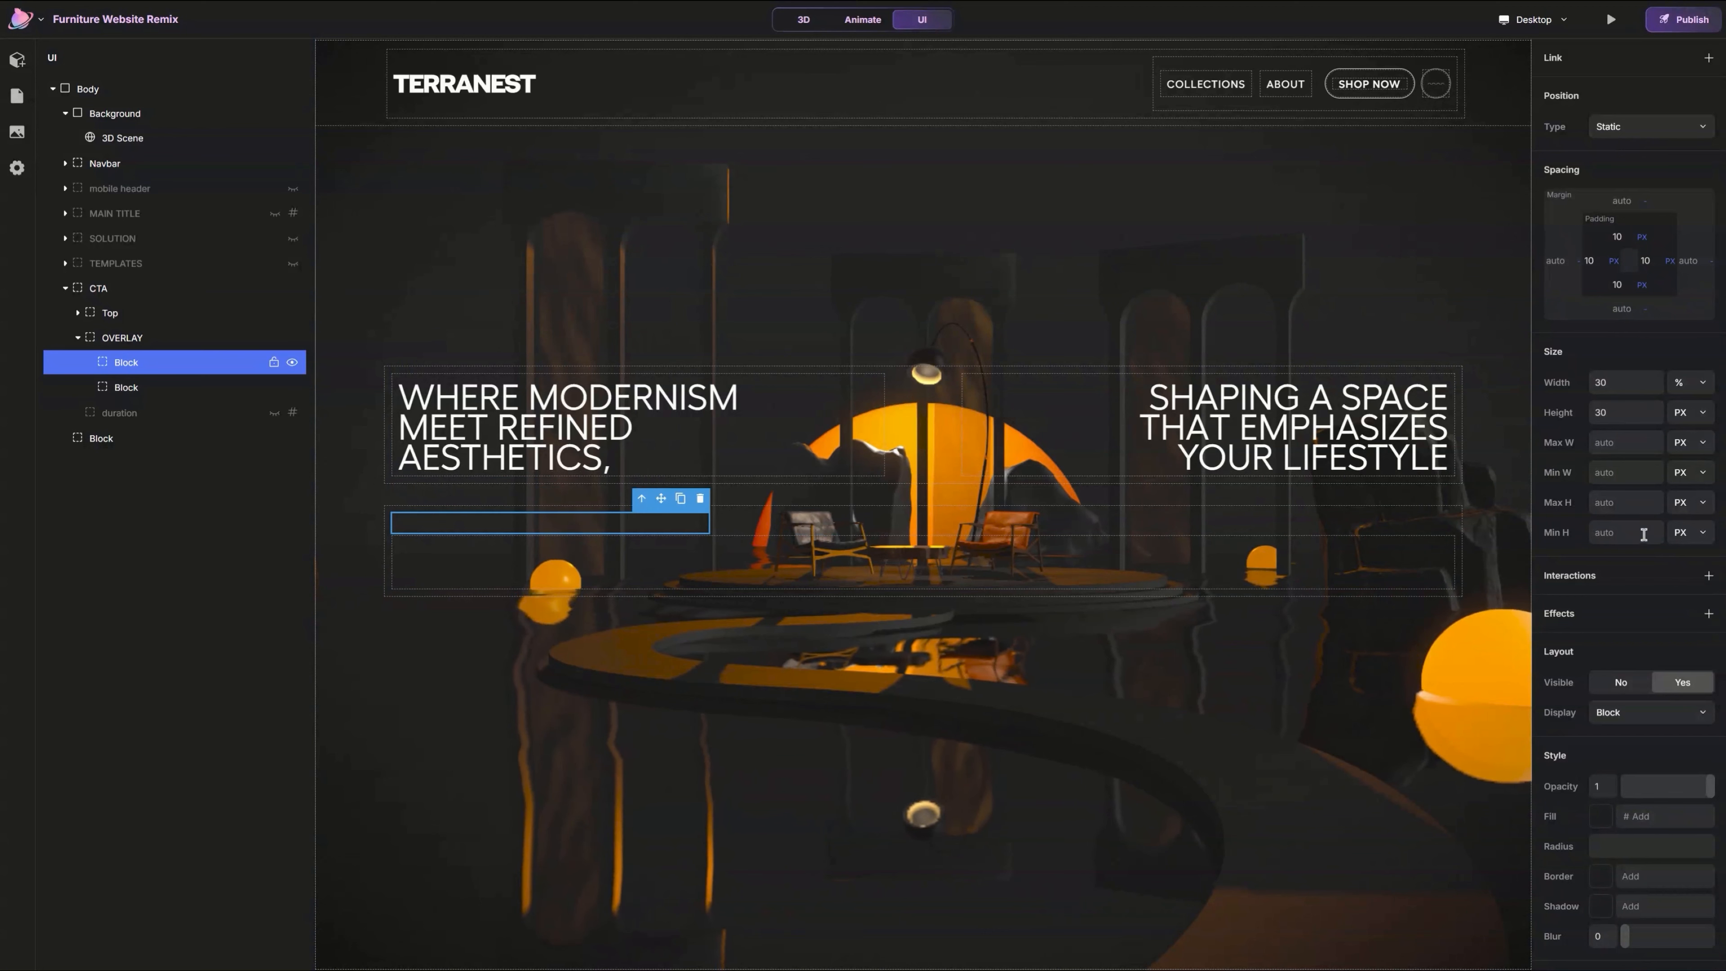
click(1692, 388)
click(1675, 404)
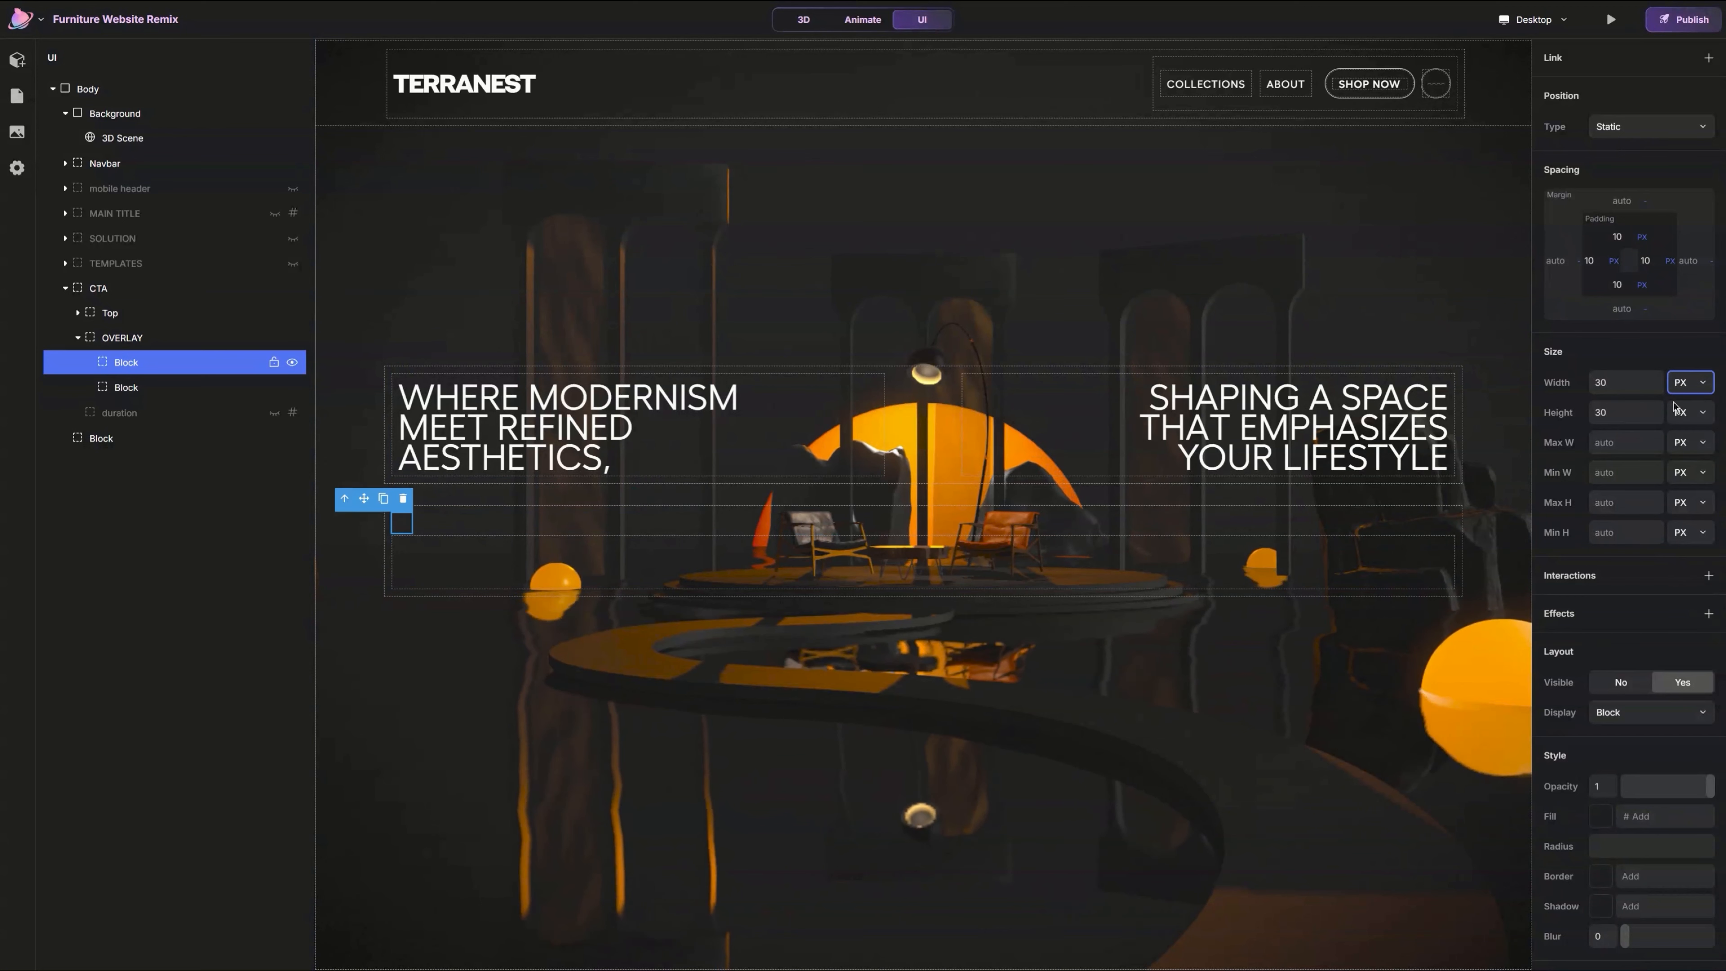
Step: Size the second block inside OVERLAY to 30 by 30 px without a minimum height, and select the OVERLAY container
click(227, 389)
double_click(1613, 383)
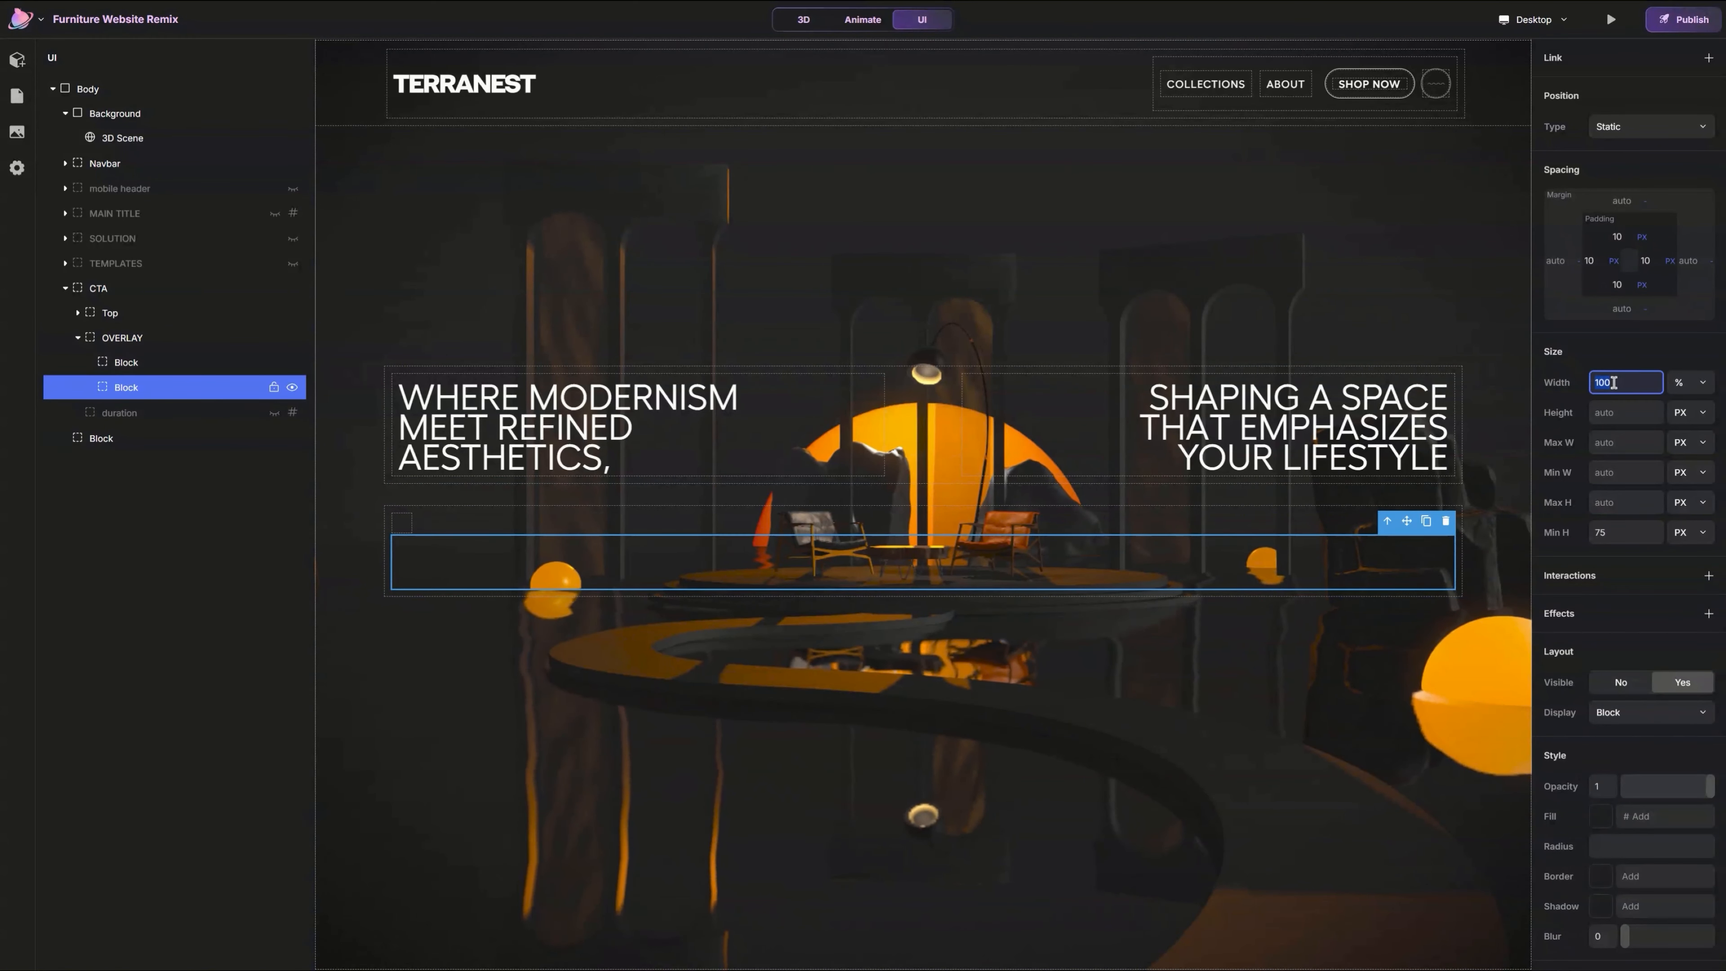
text(30)
key(Tab)
click(136, 338)
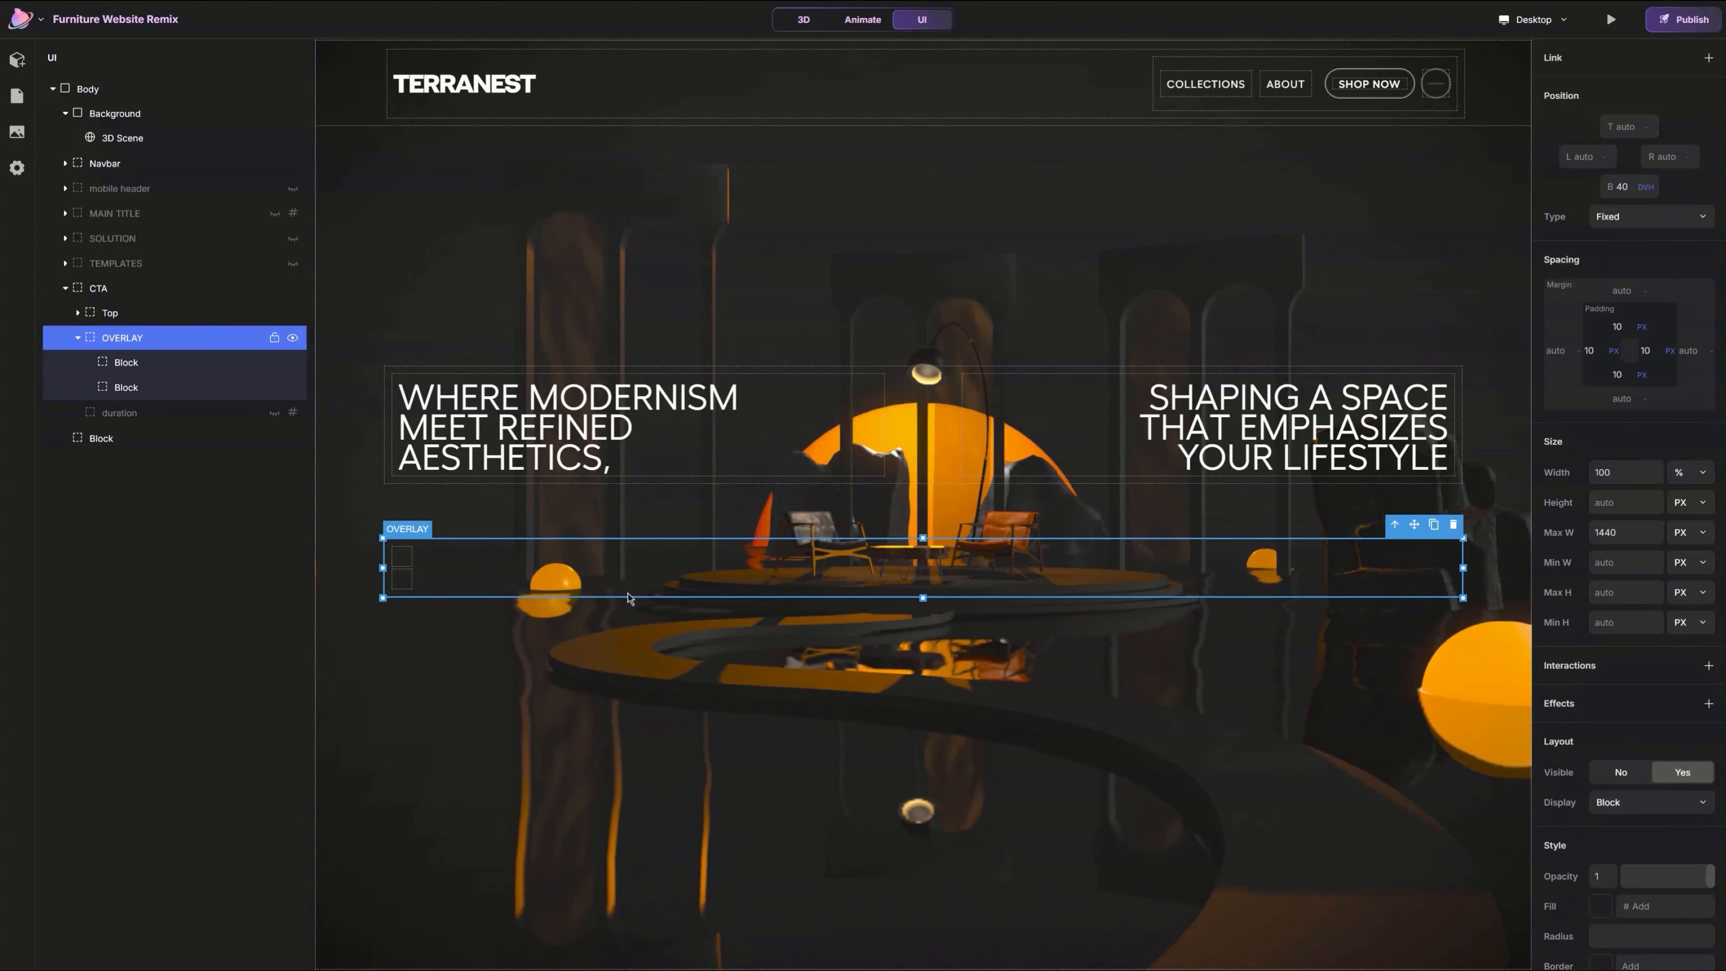
Step: Set OVERLAY's display to Flex with a horizontal direction, Space Evenly distribution and centred alignment
scroll(1632, 787, down, 2)
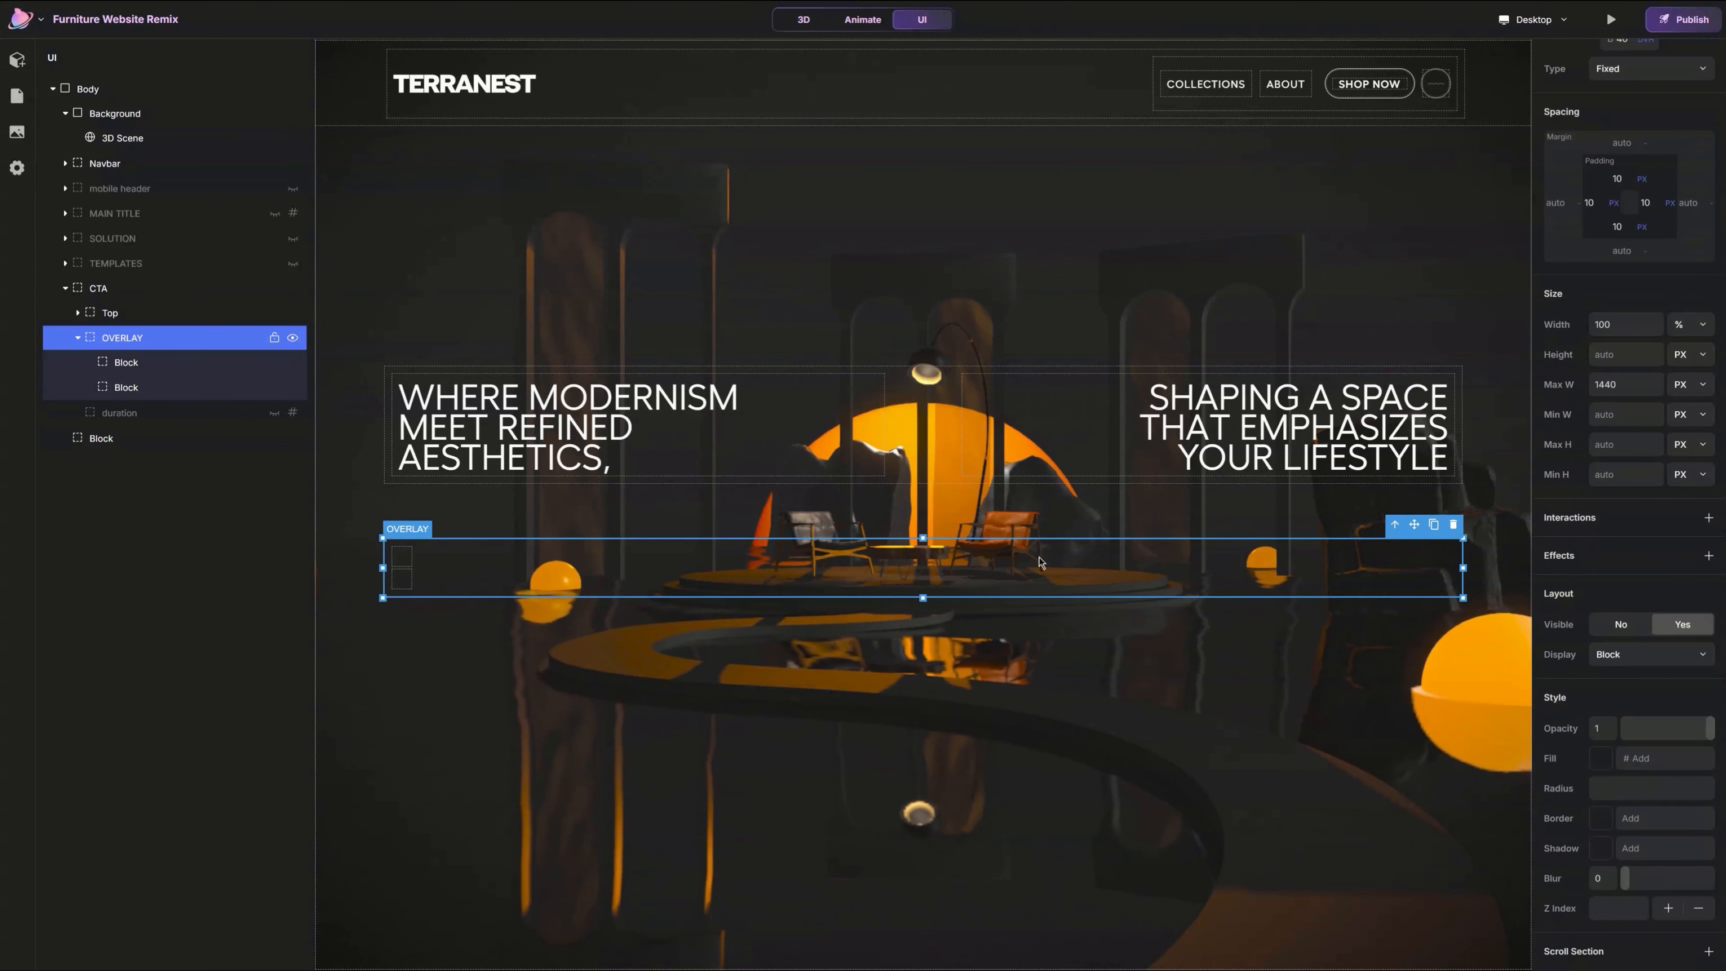
click(1627, 669)
click(1653, 696)
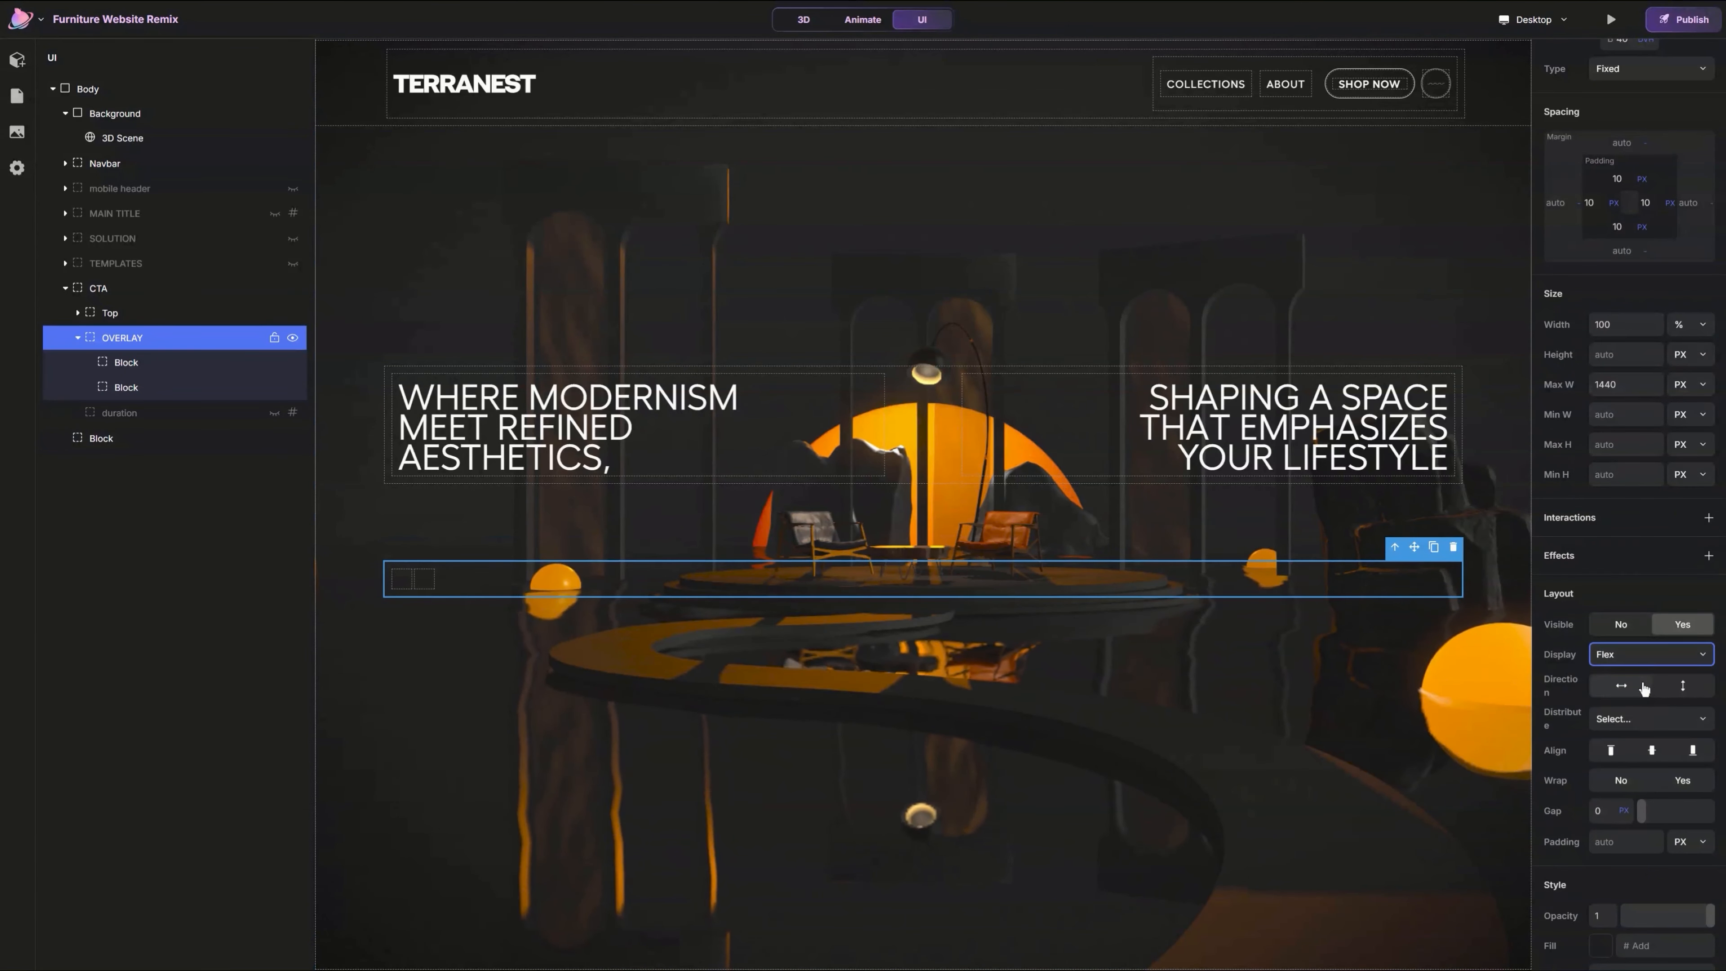
click(1647, 691)
click(1654, 716)
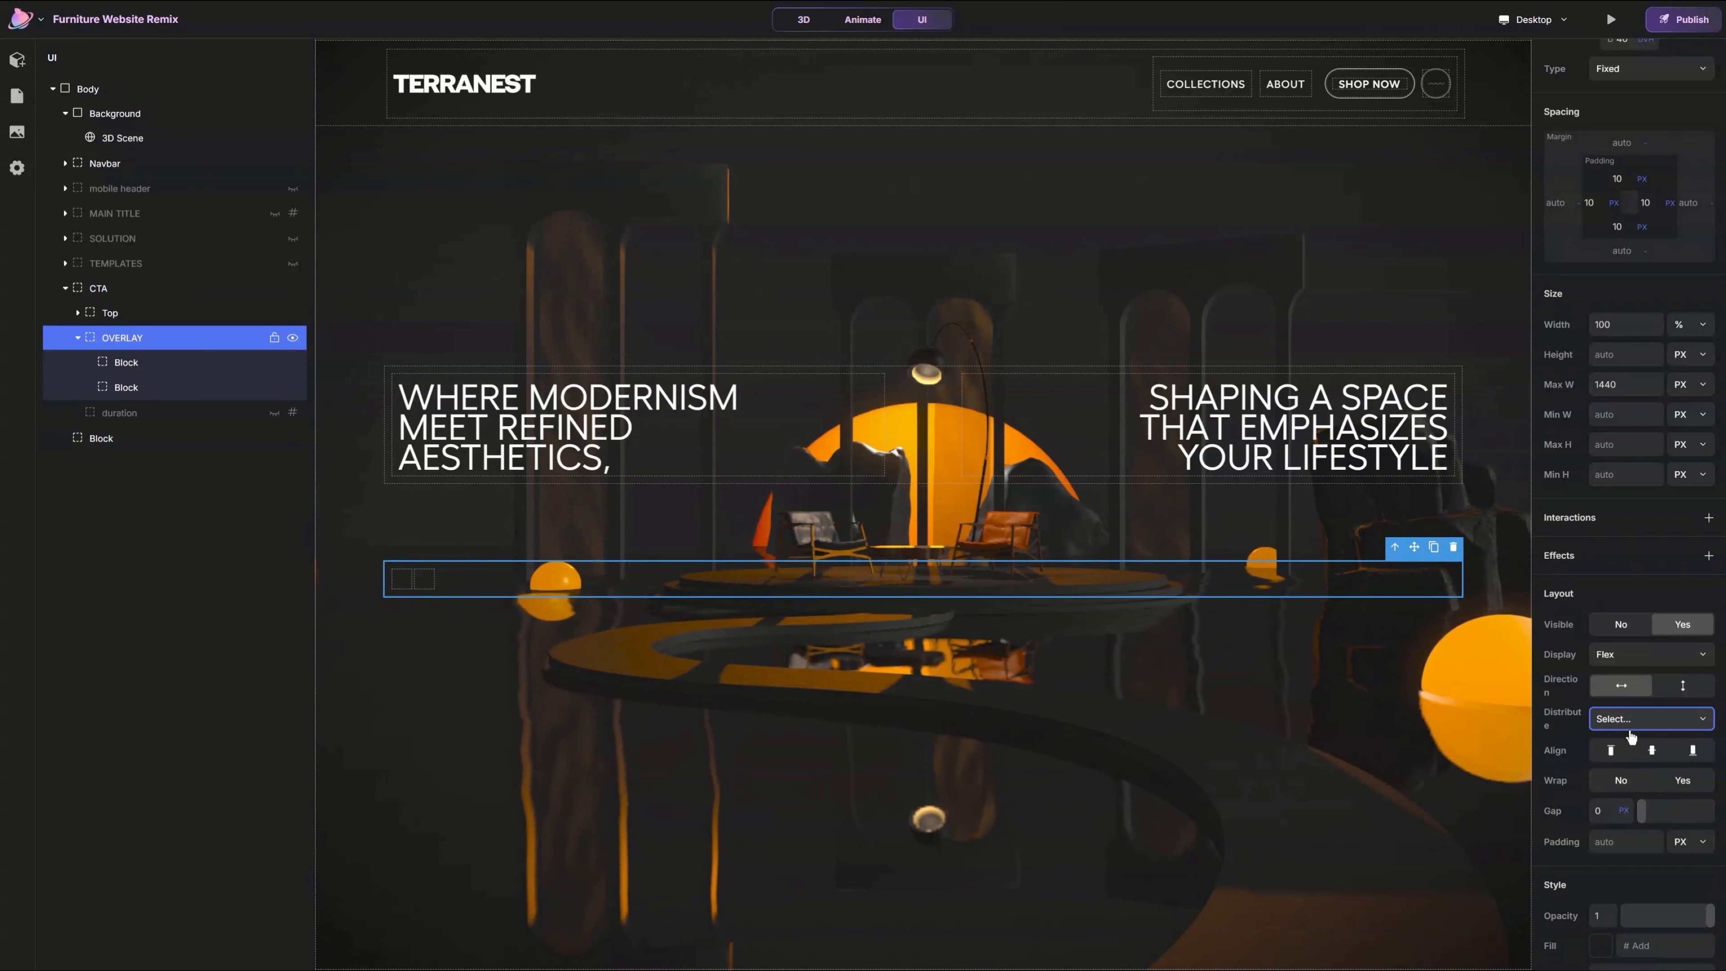
click(1628, 727)
click(1652, 750)
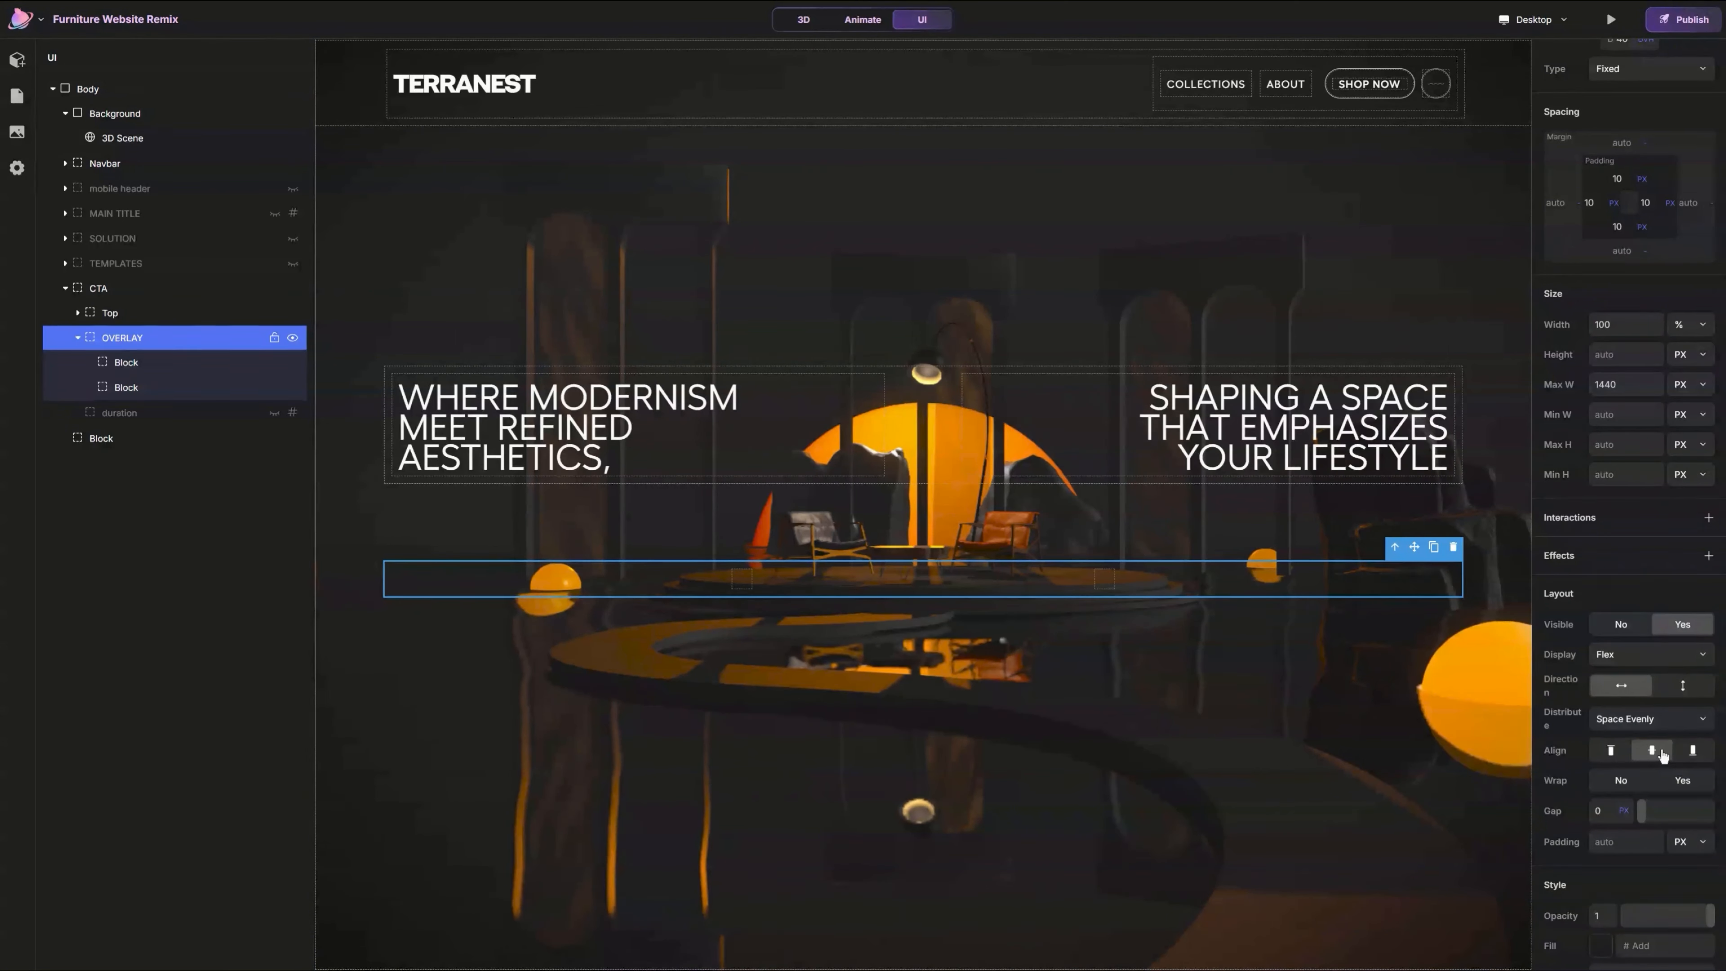
Step: Fill both blocks inside OVERLAY with the colour D0D0D0
click(741, 580)
click(1600, 788)
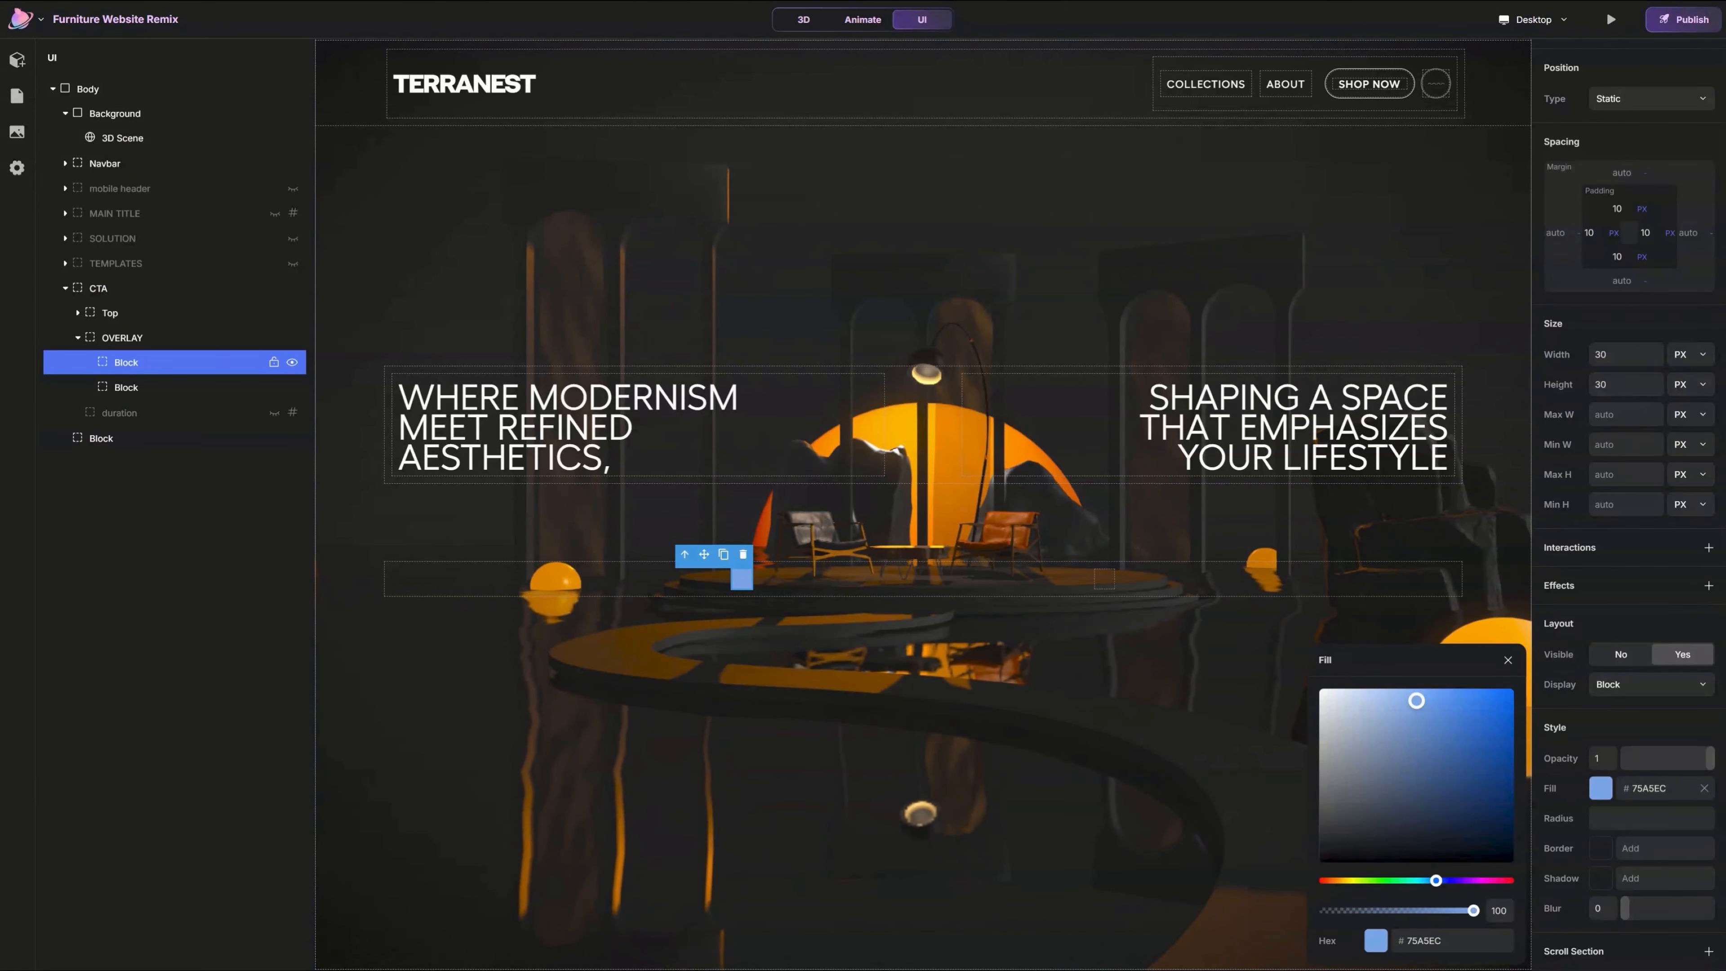
click(1450, 934)
text(D0D0D0)
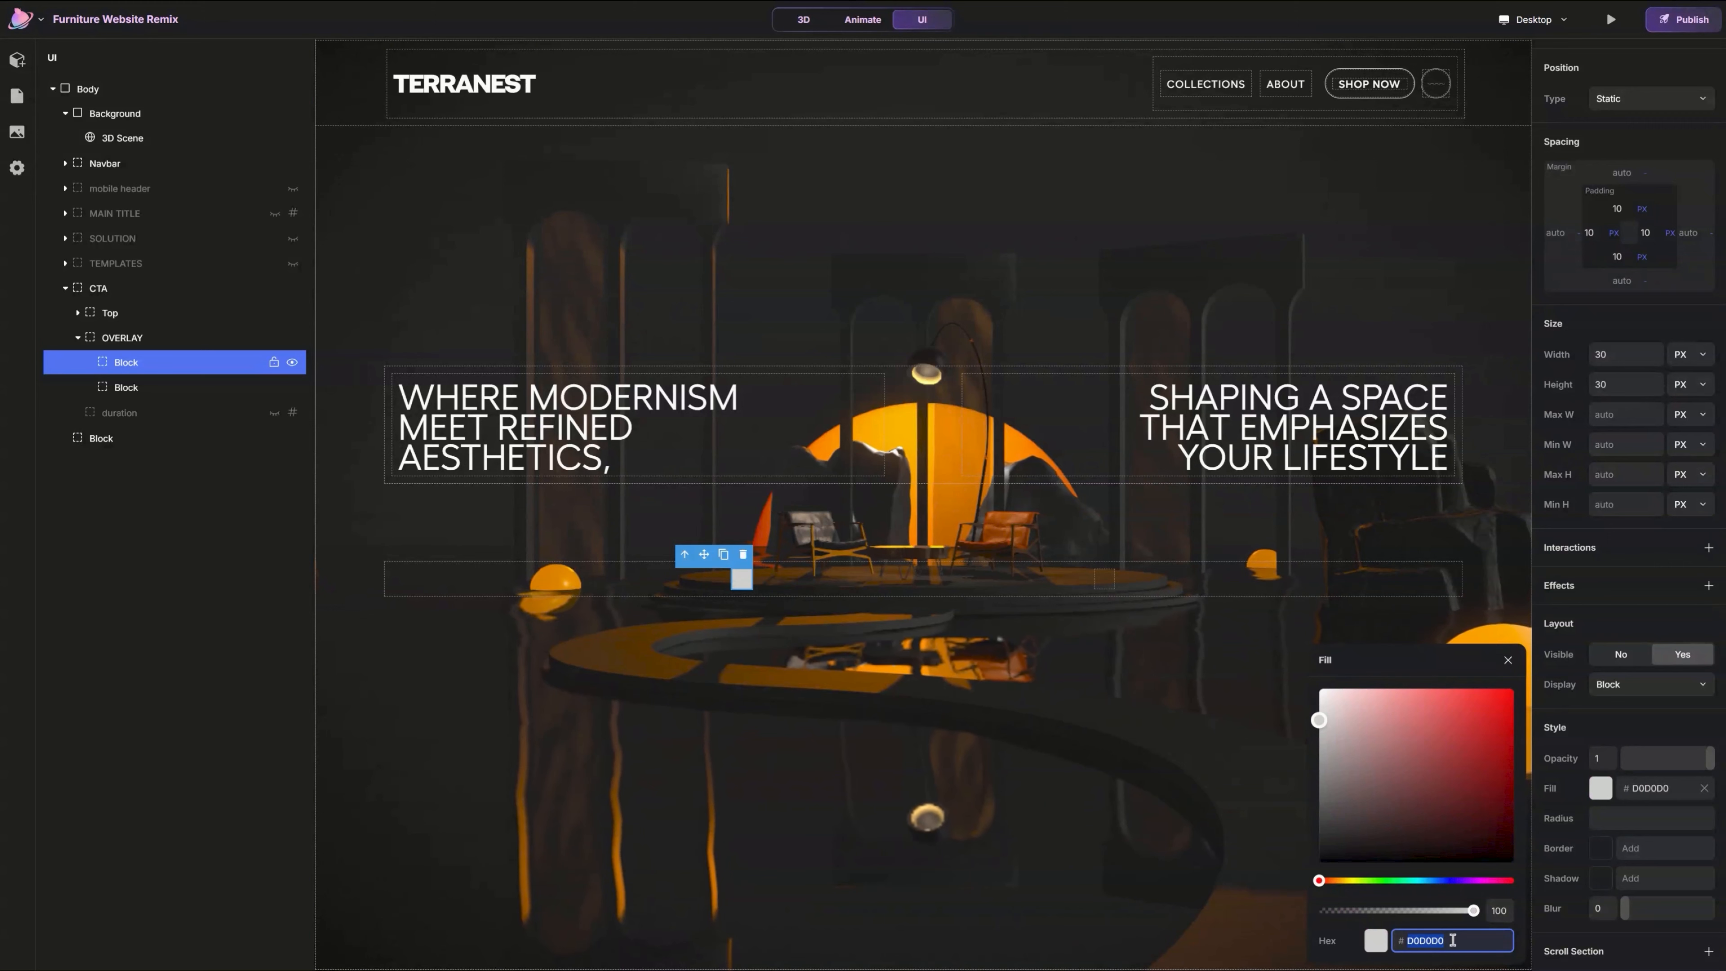
click(1104, 578)
click(1662, 788)
text(D0D0D0)
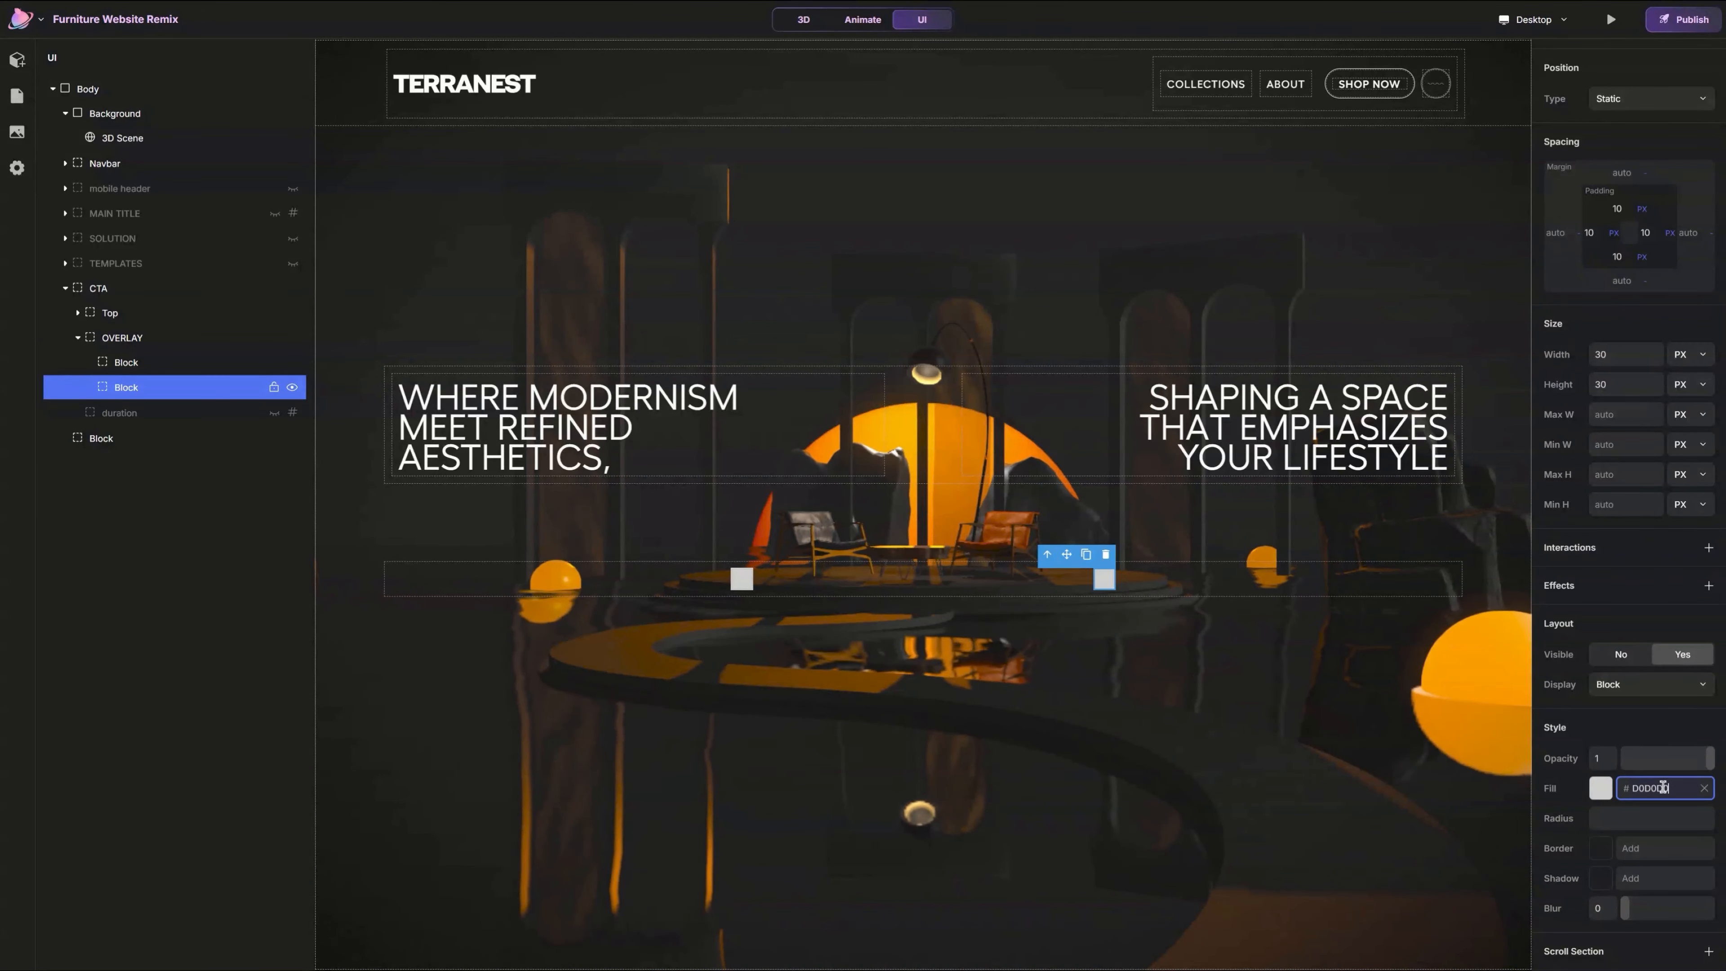
Step: Give both blocks inside OVERLAY a radius of 999 to make them circular
click(1654, 819)
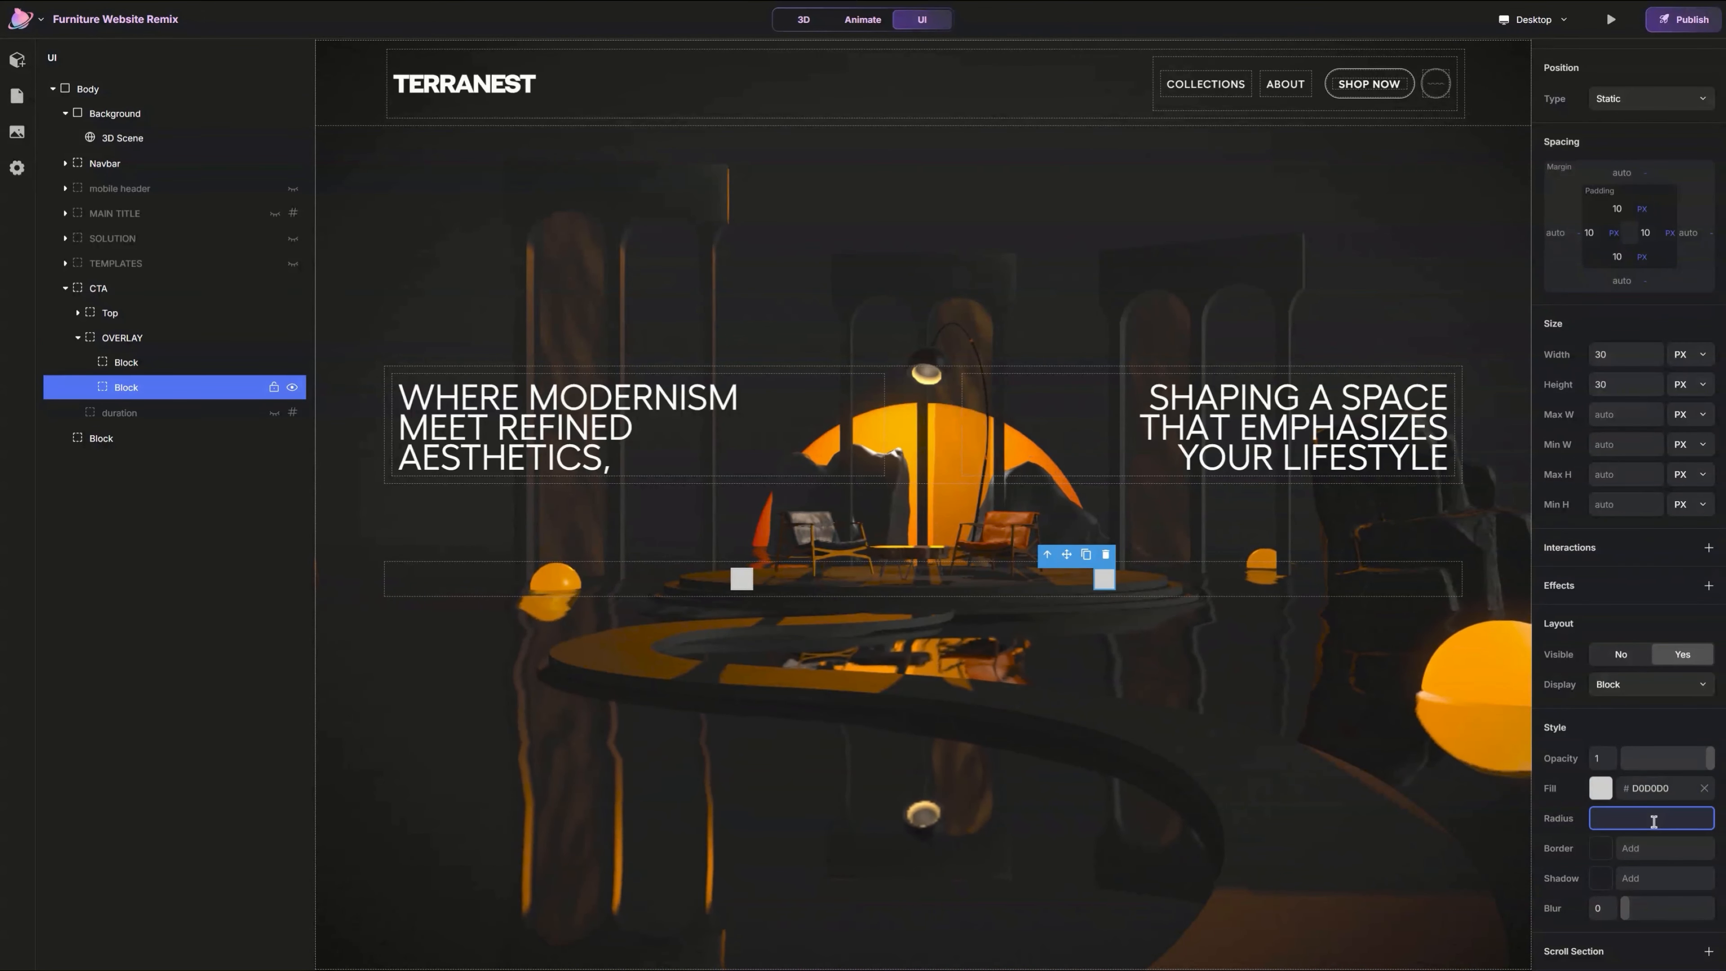
text(999)
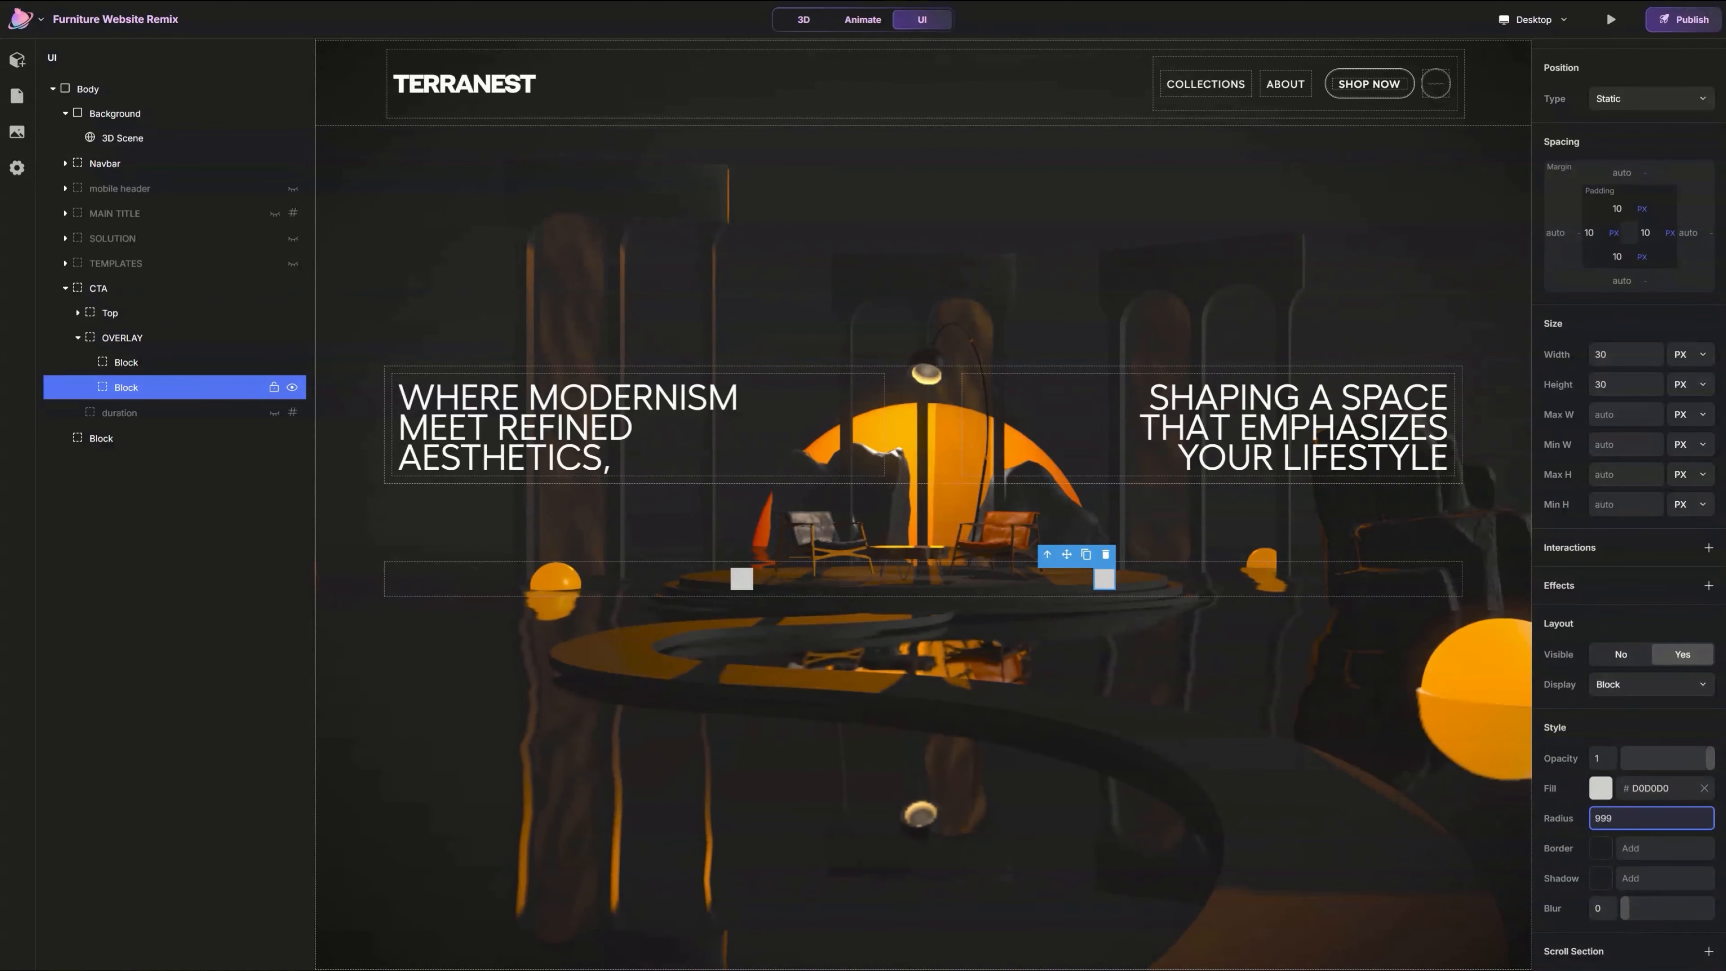
key(Return)
click(748, 578)
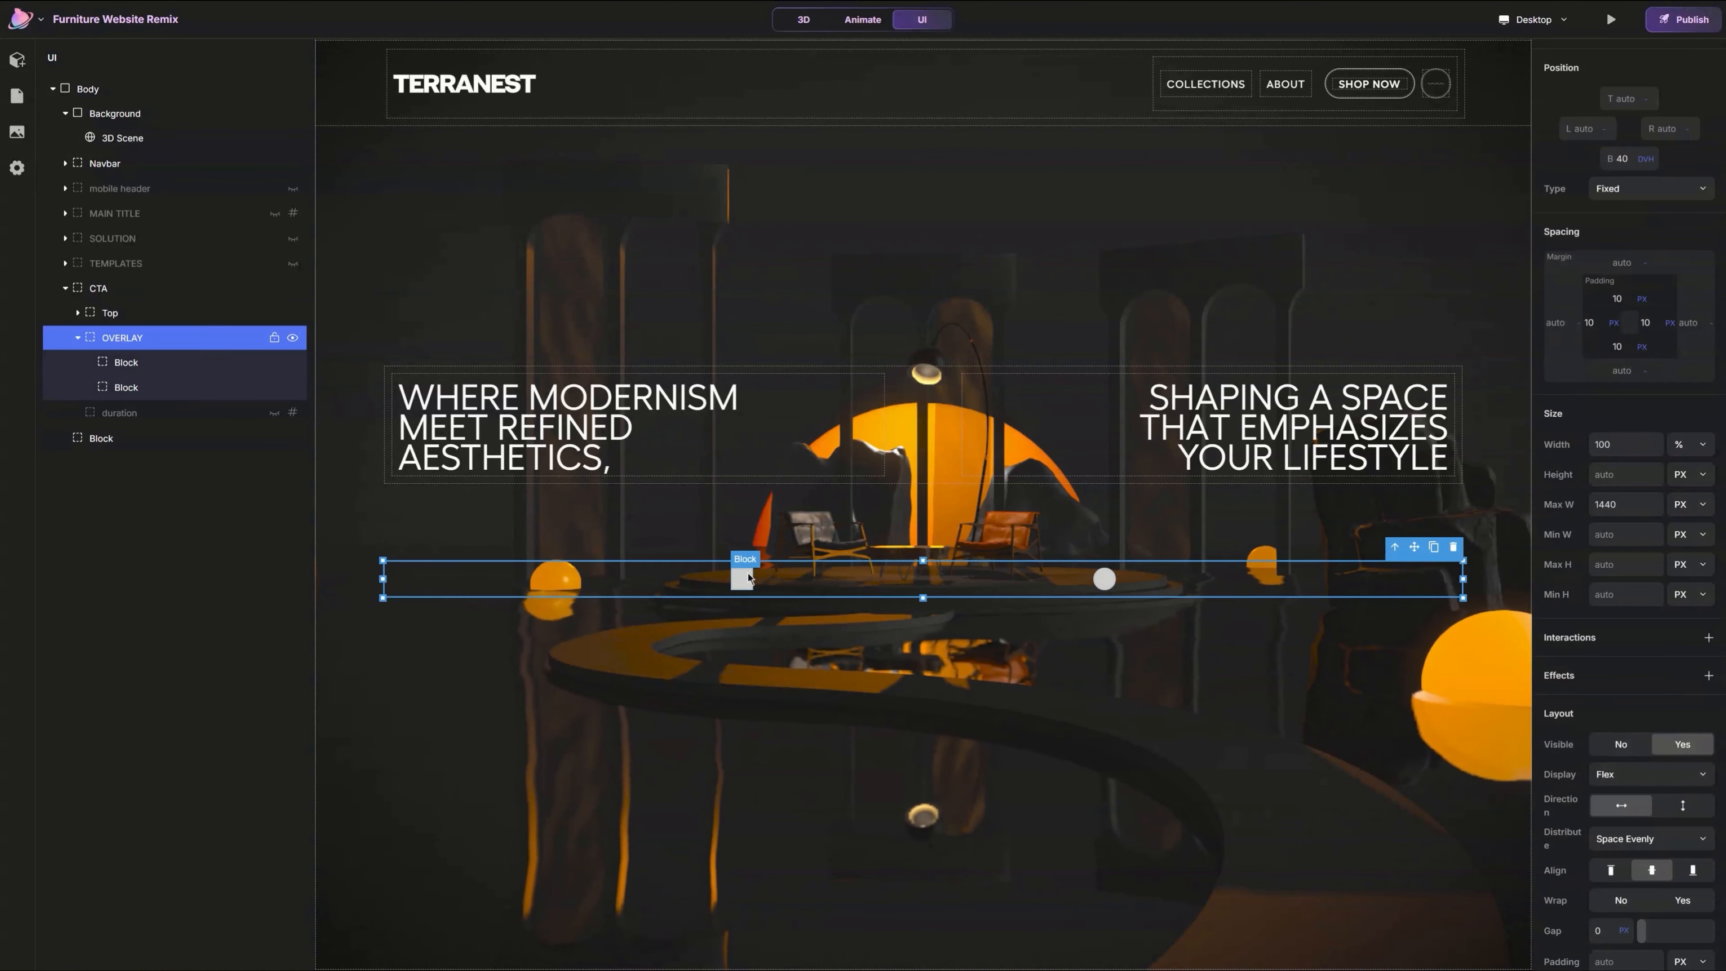
click(749, 578)
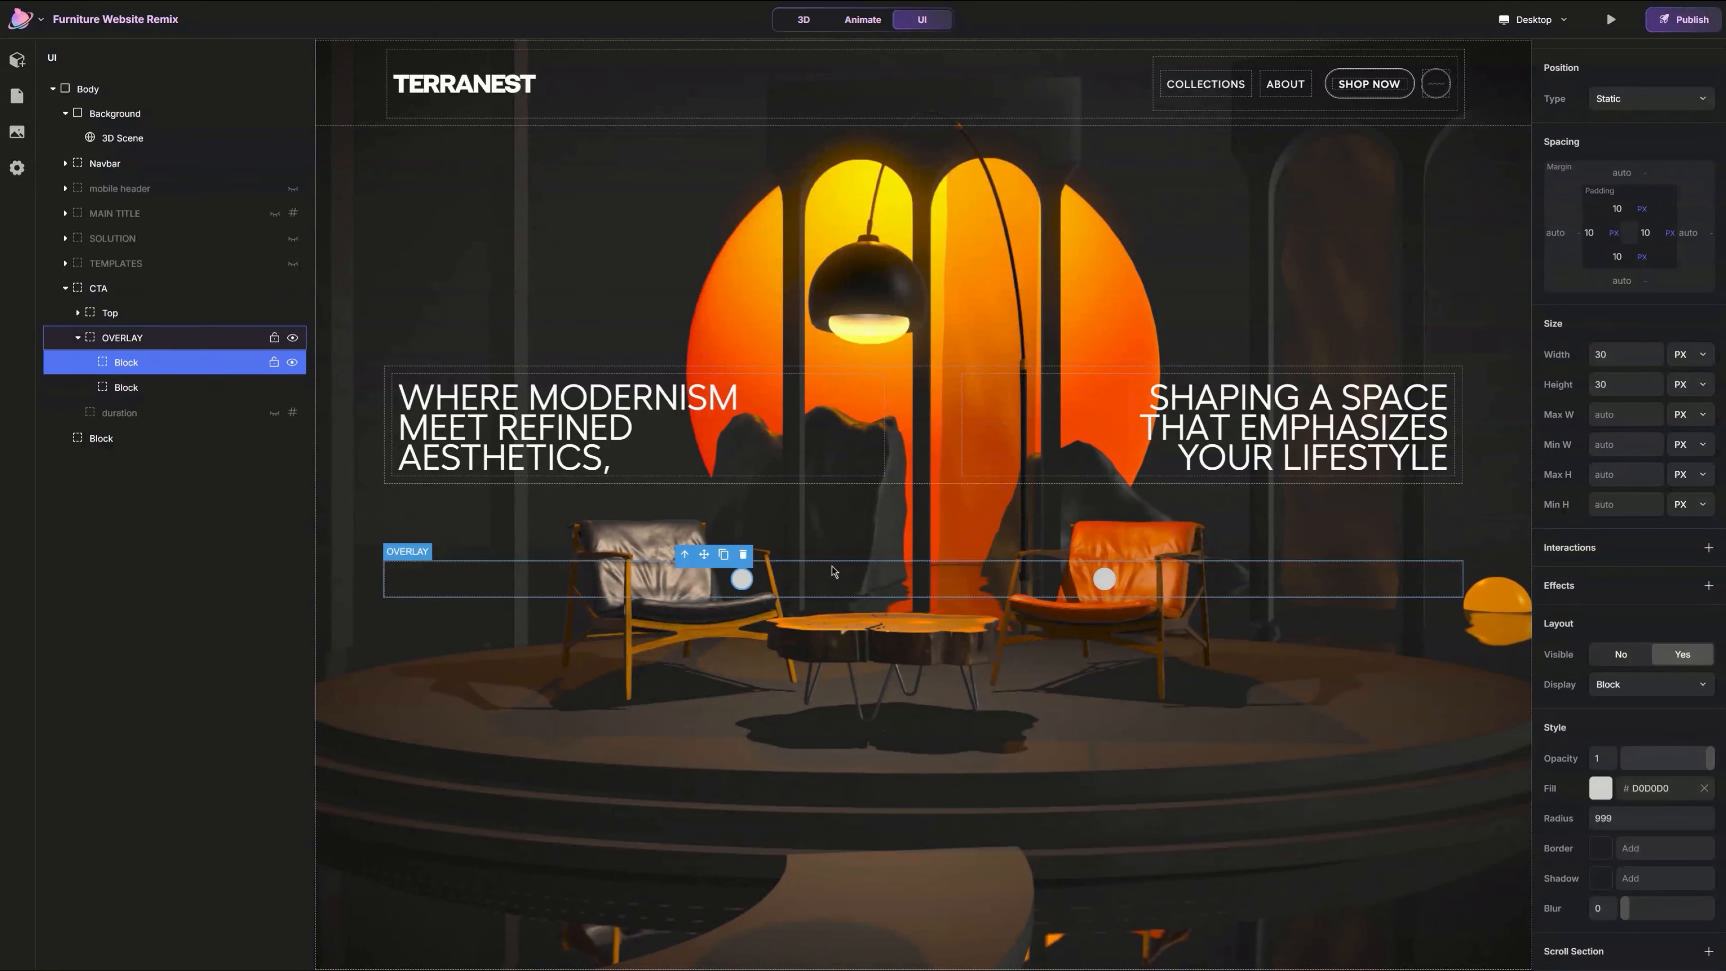
Step: In Animate mode, move chair-orange-c along X to about 2.32, and select chair-black-c
click(852, 550)
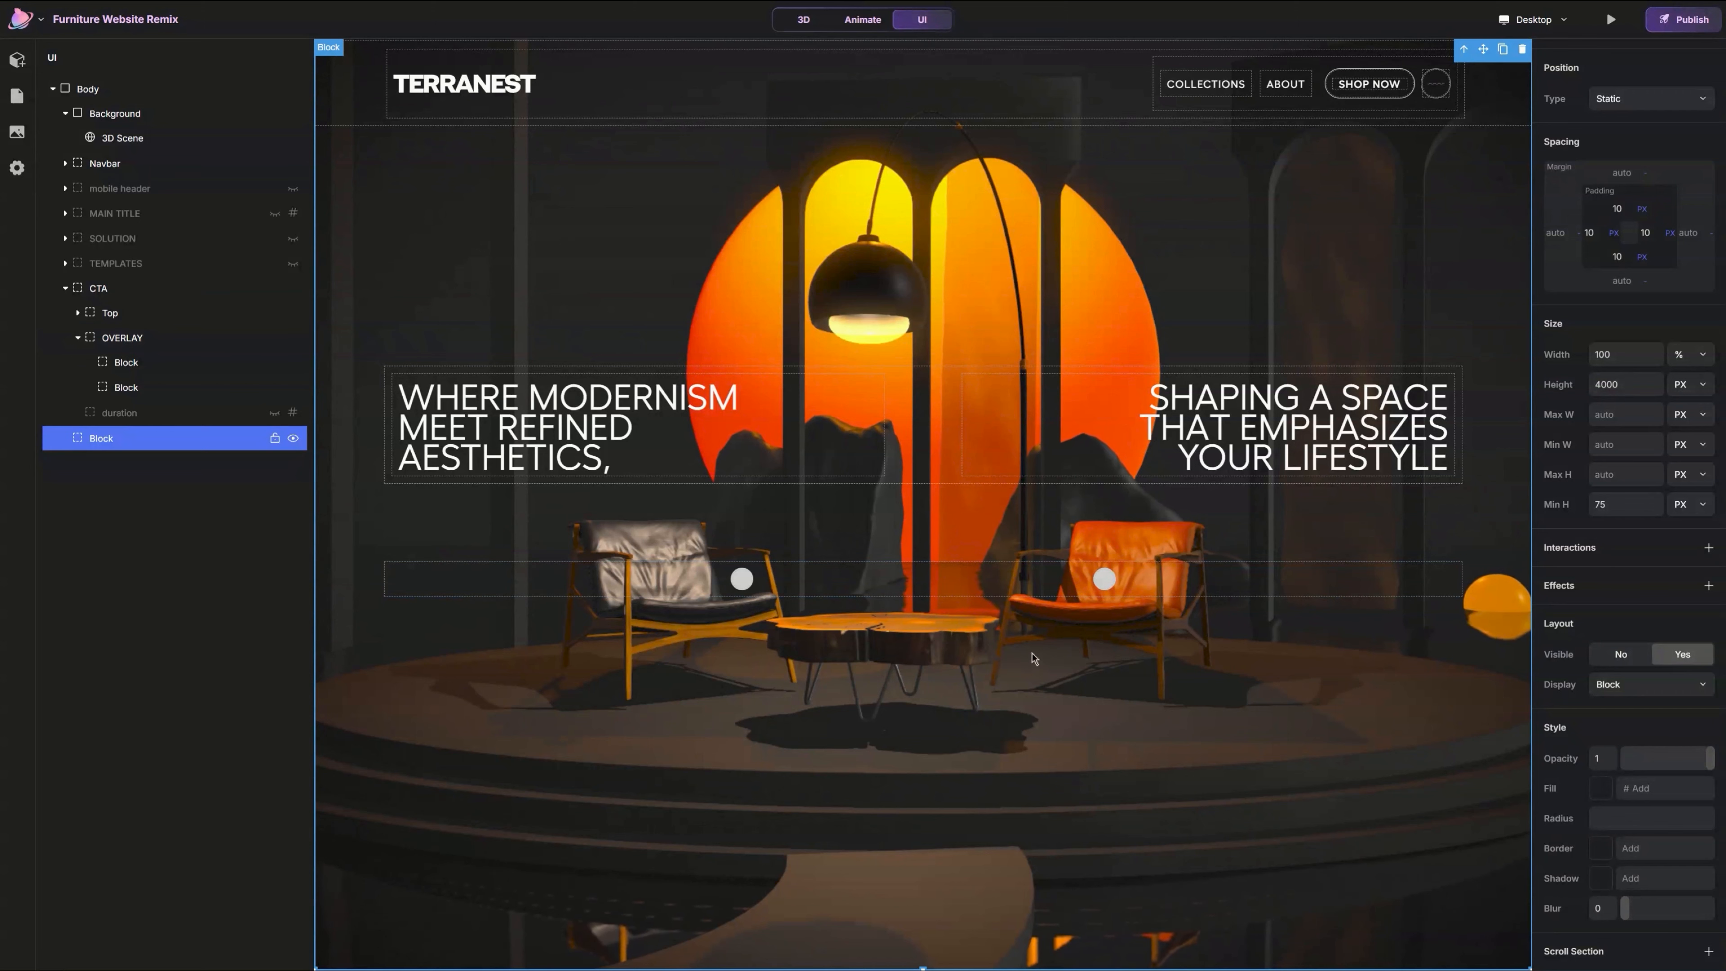
click(873, 21)
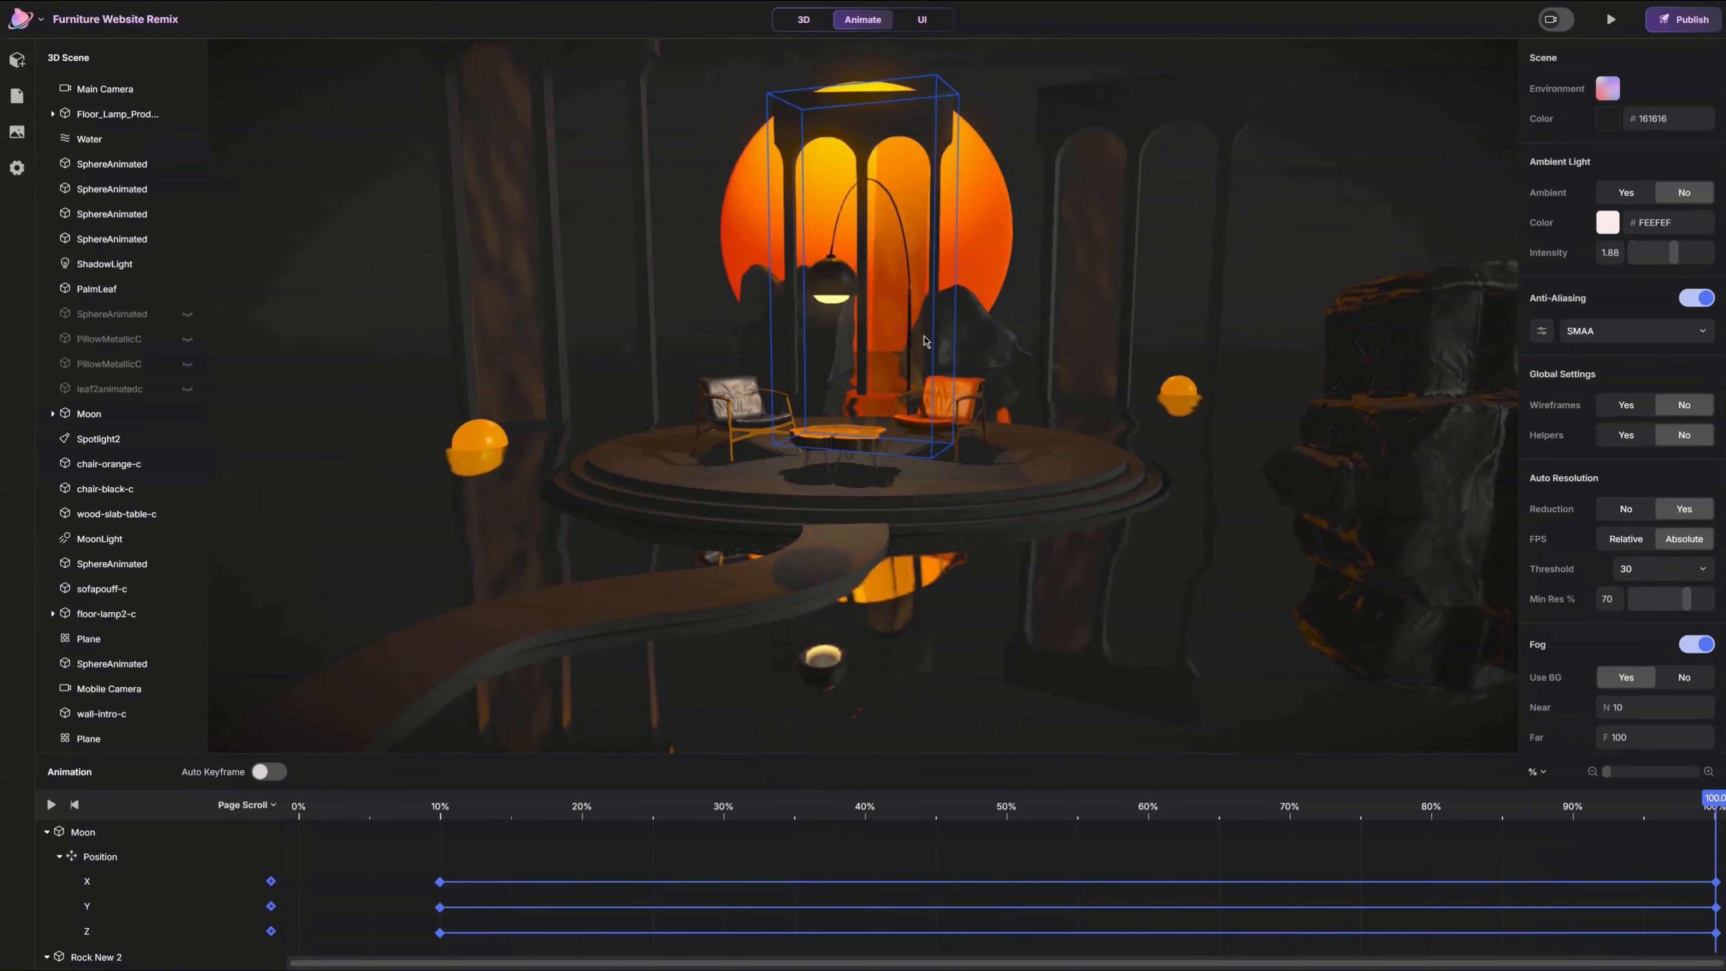
click(920, 501)
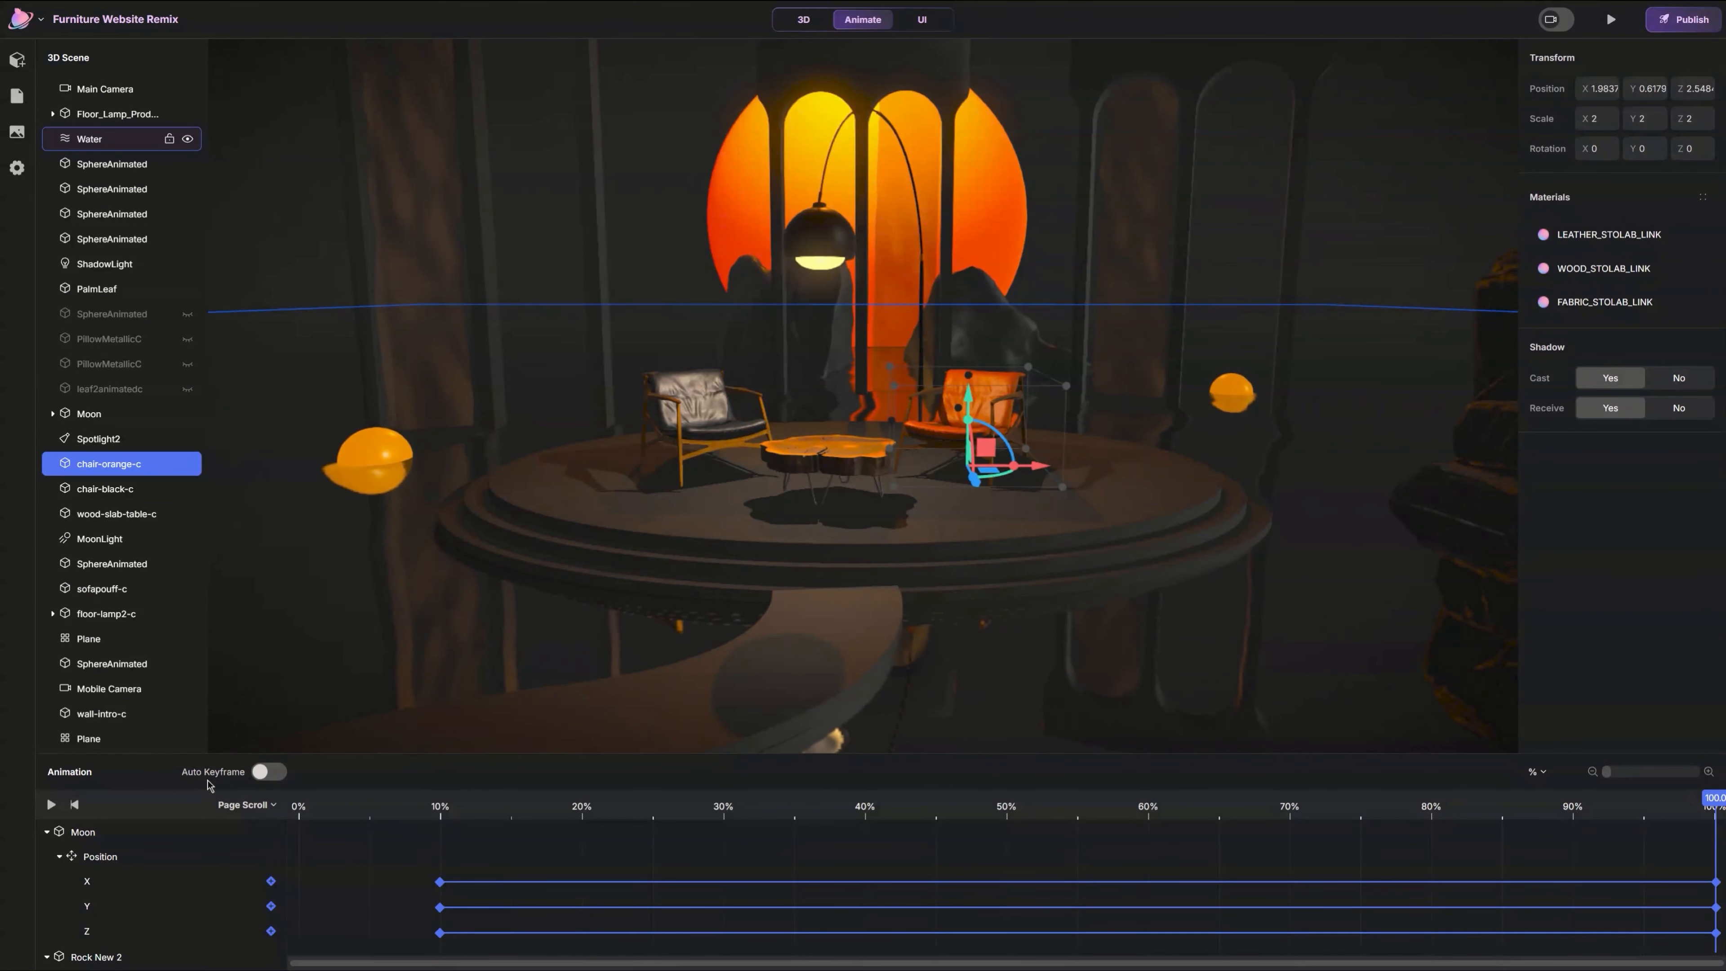
drag(1038, 466, 1076, 462)
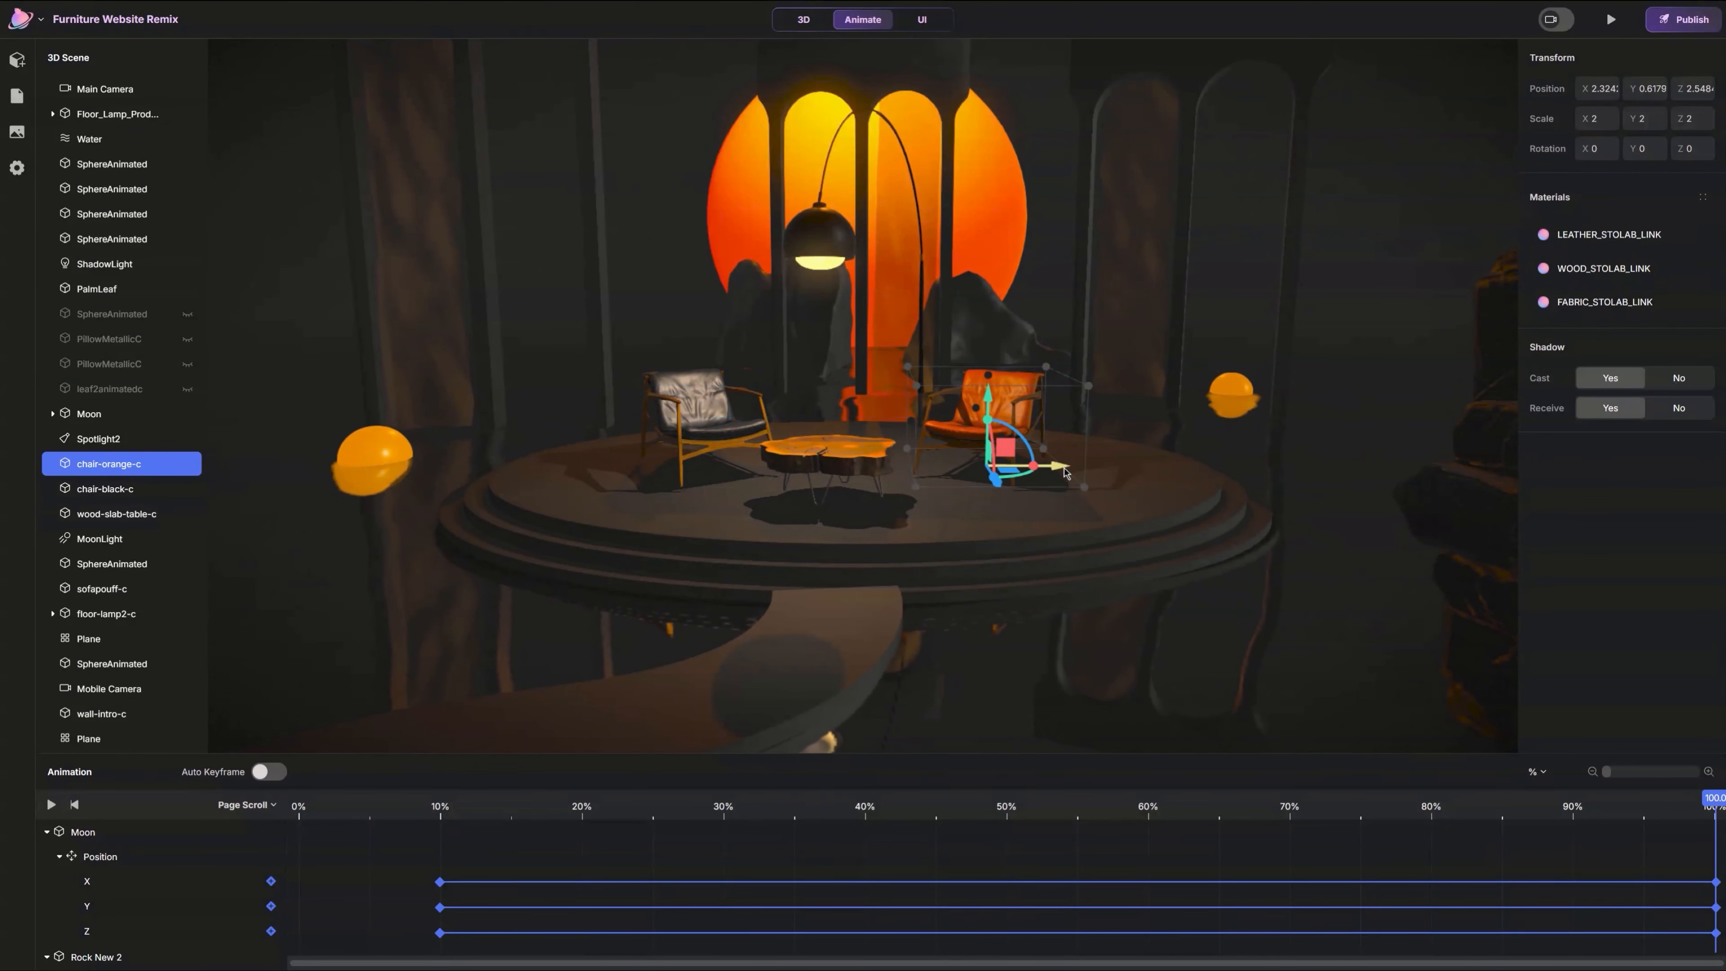
click(706, 418)
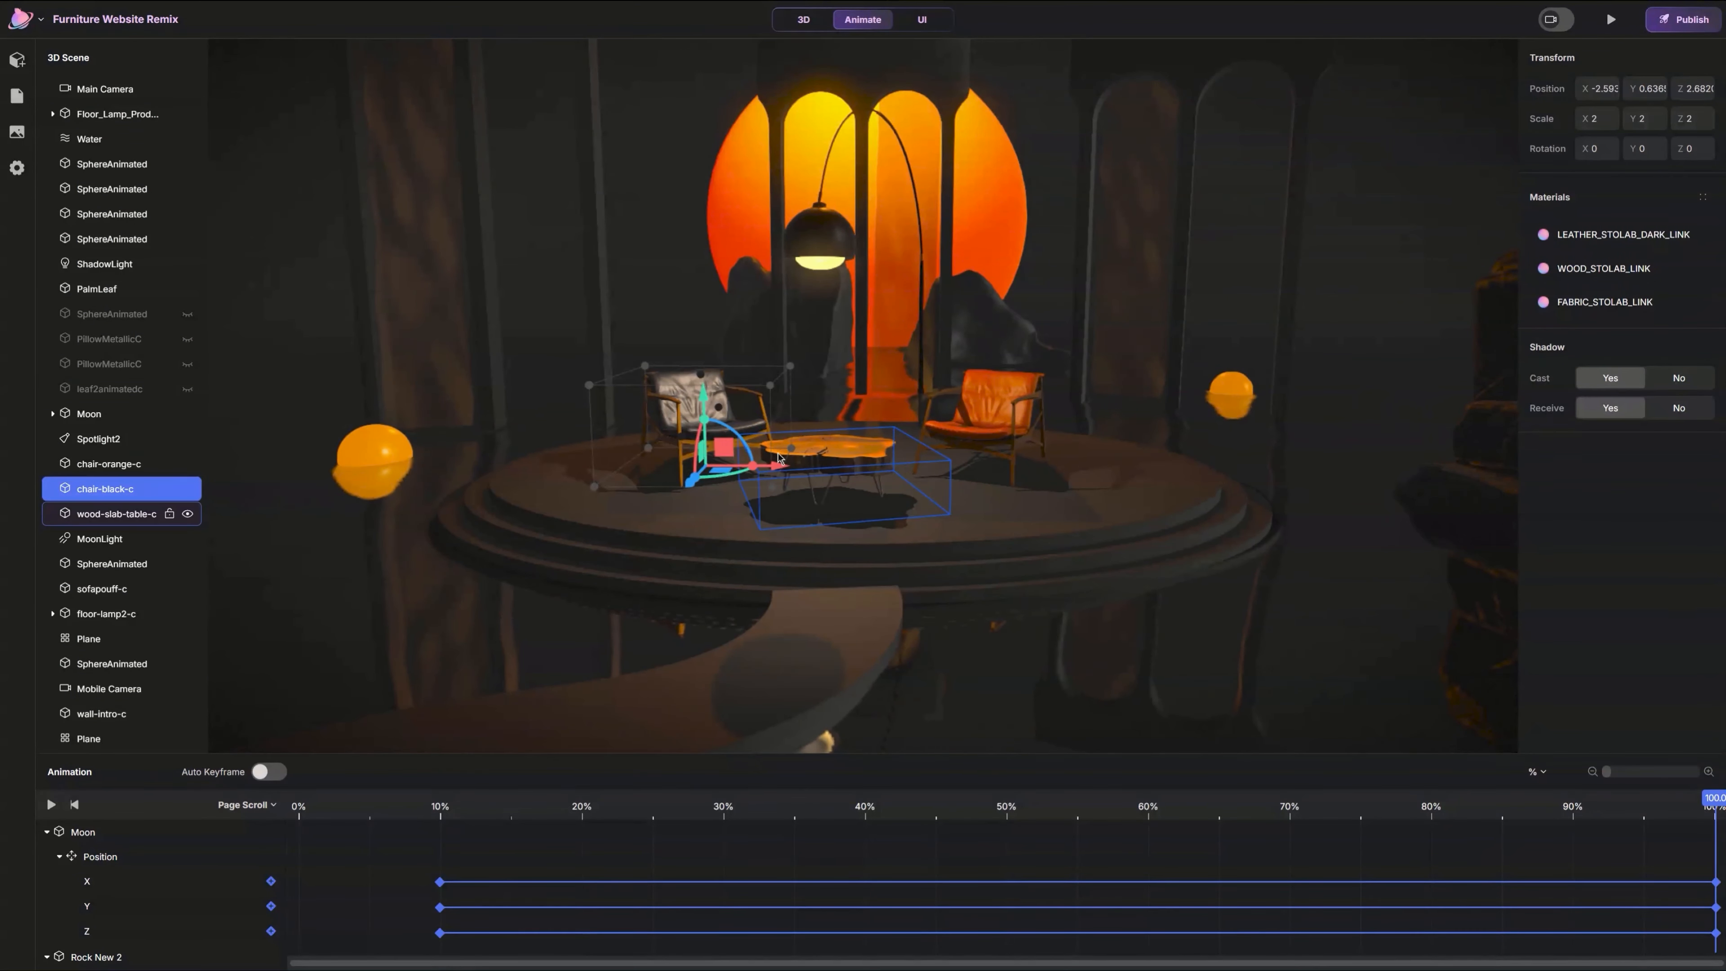
Step: Back in the UI mode, rename OVERLAY's first block to Black Chair and its second block to Orange Chair
click(922, 18)
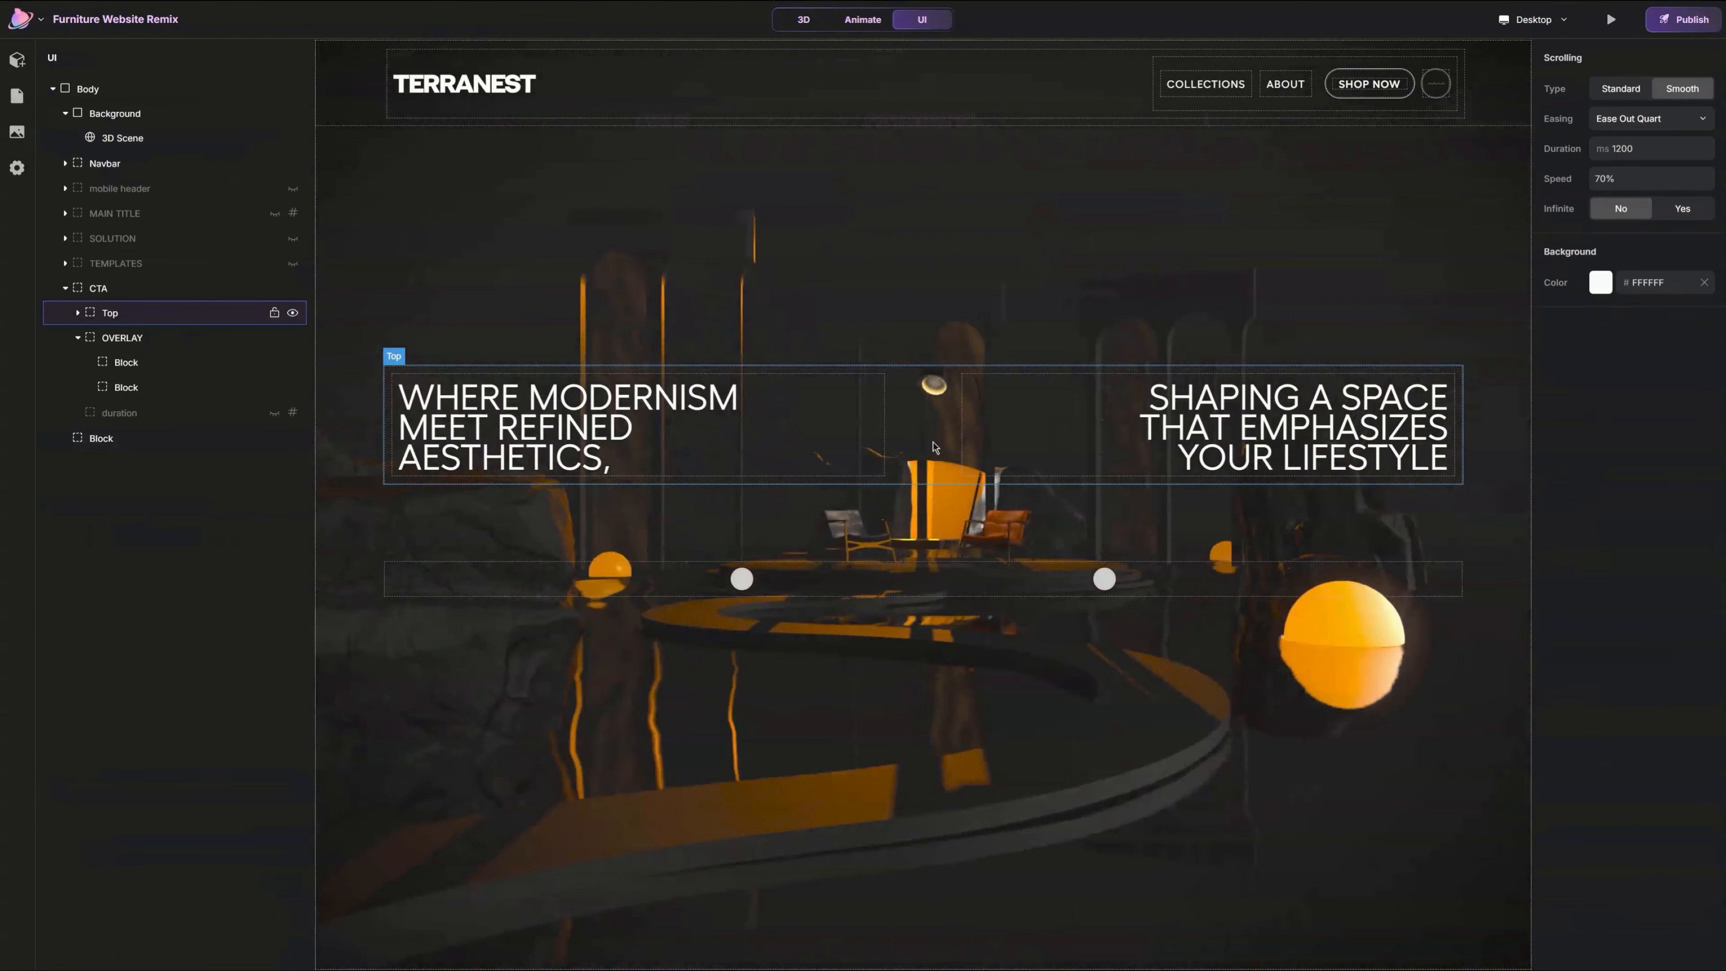
click(928, 589)
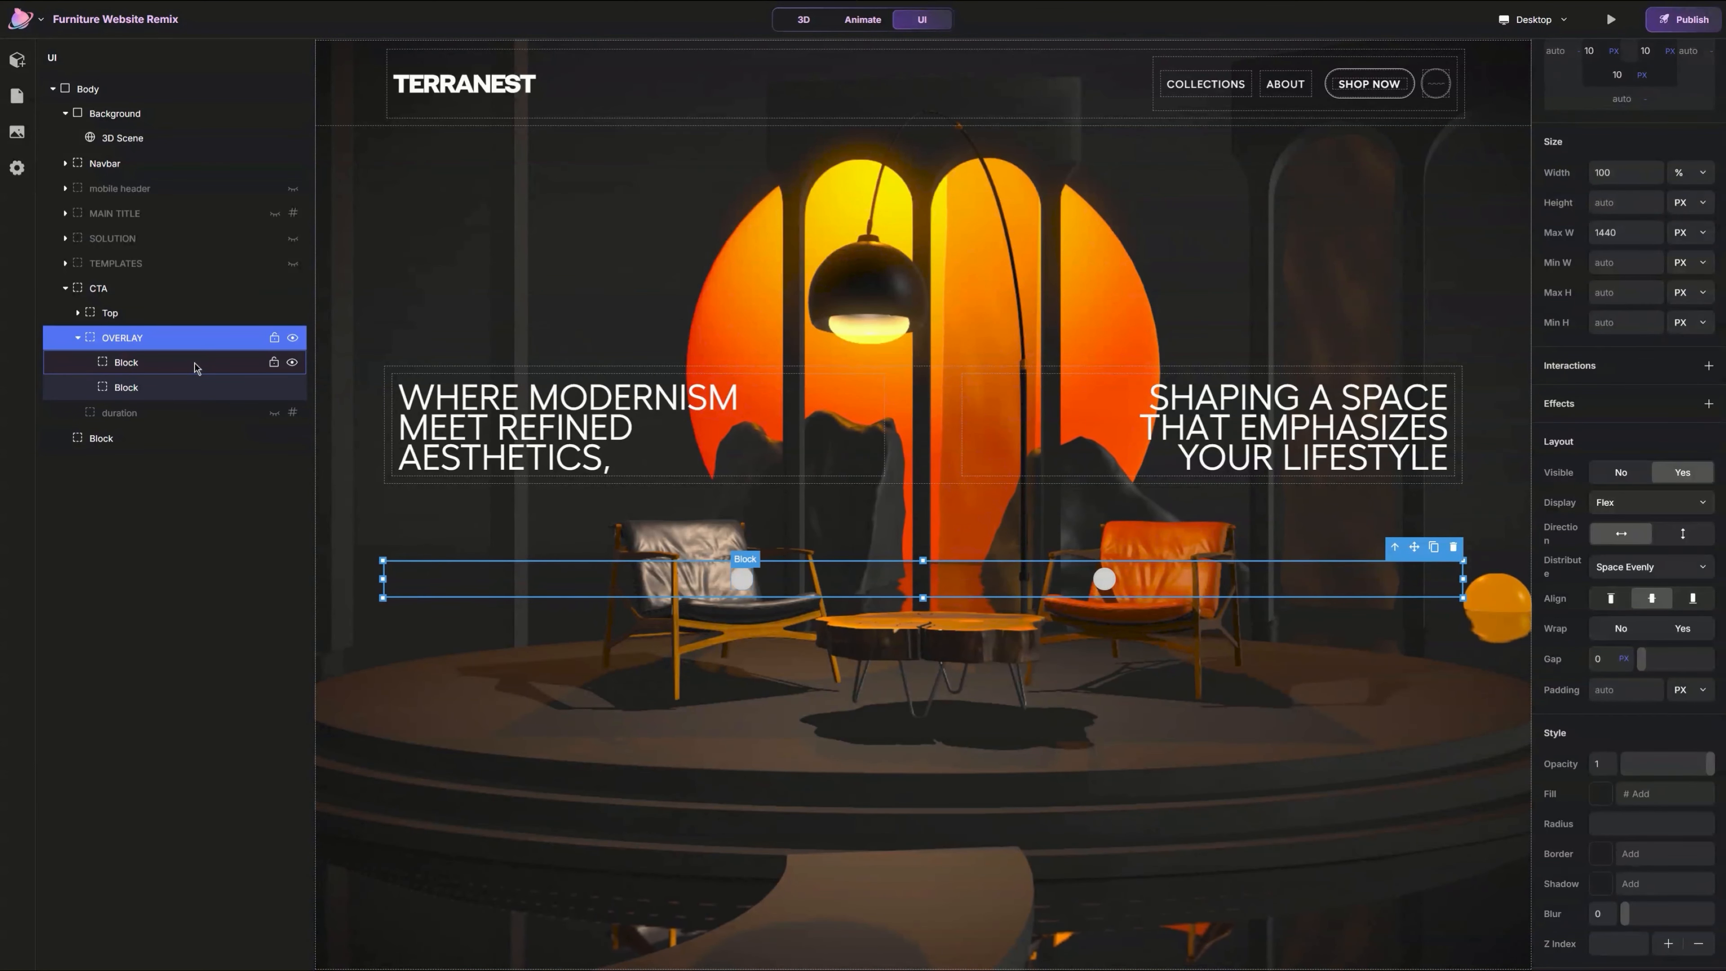
double_click(145, 368)
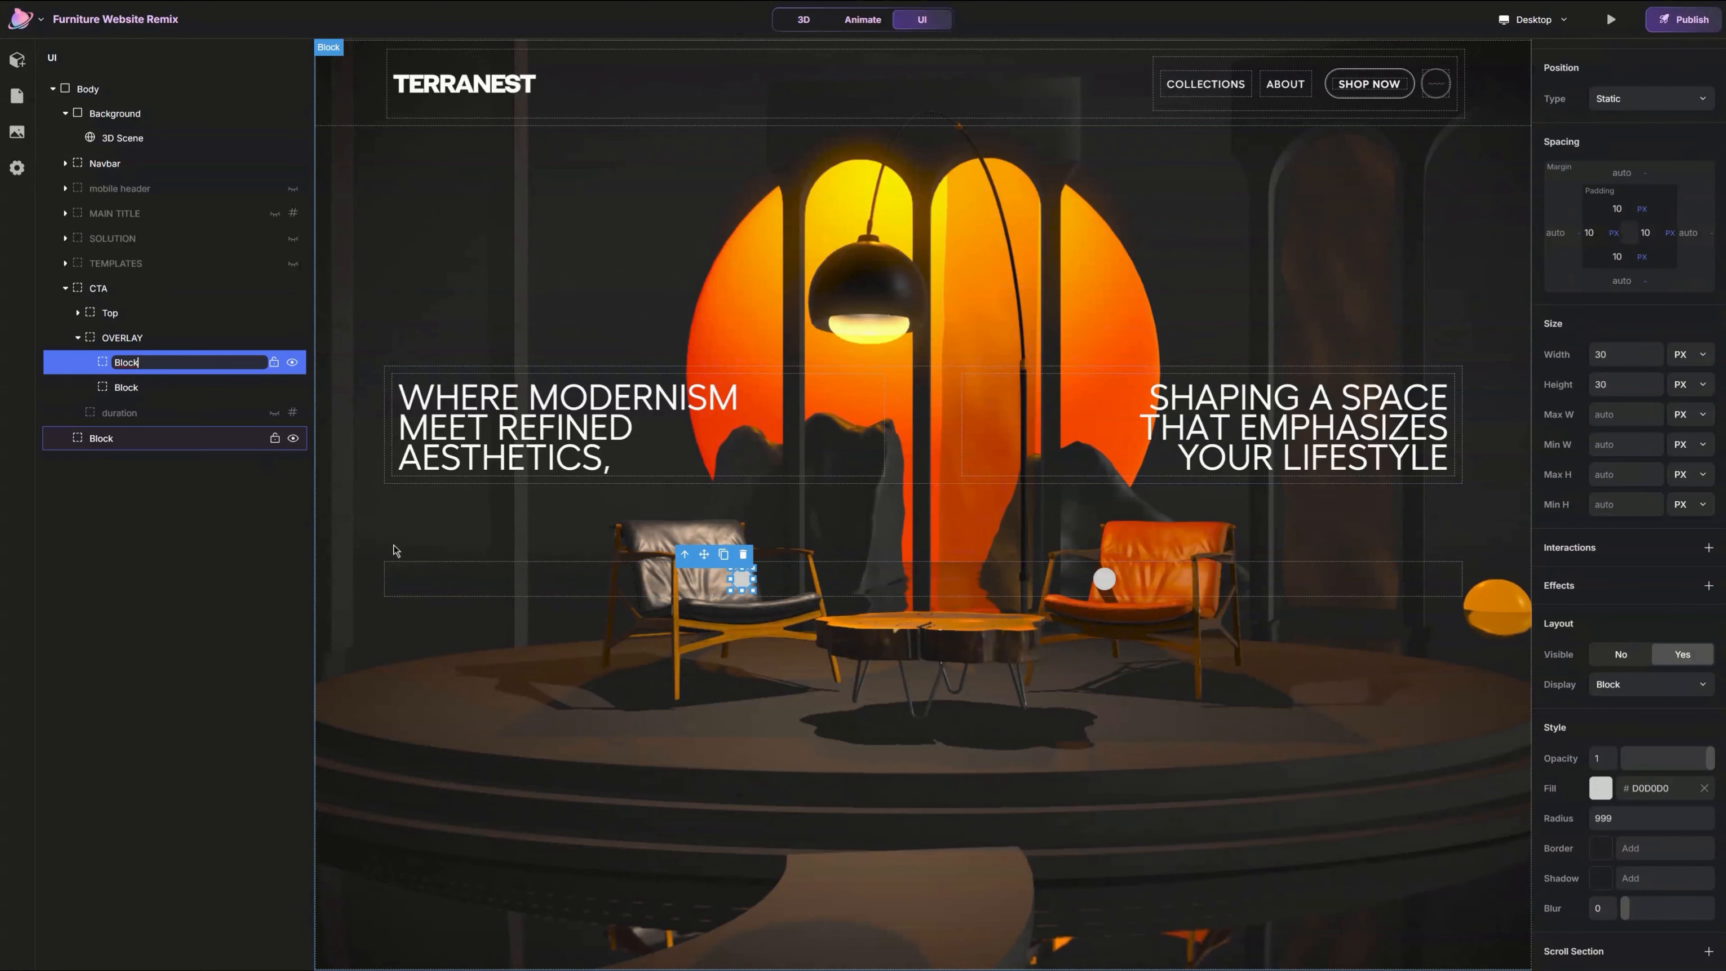
text(Black Chair)
key(Return)
double_click(144, 387)
text(Orange Chair)
key(Return)
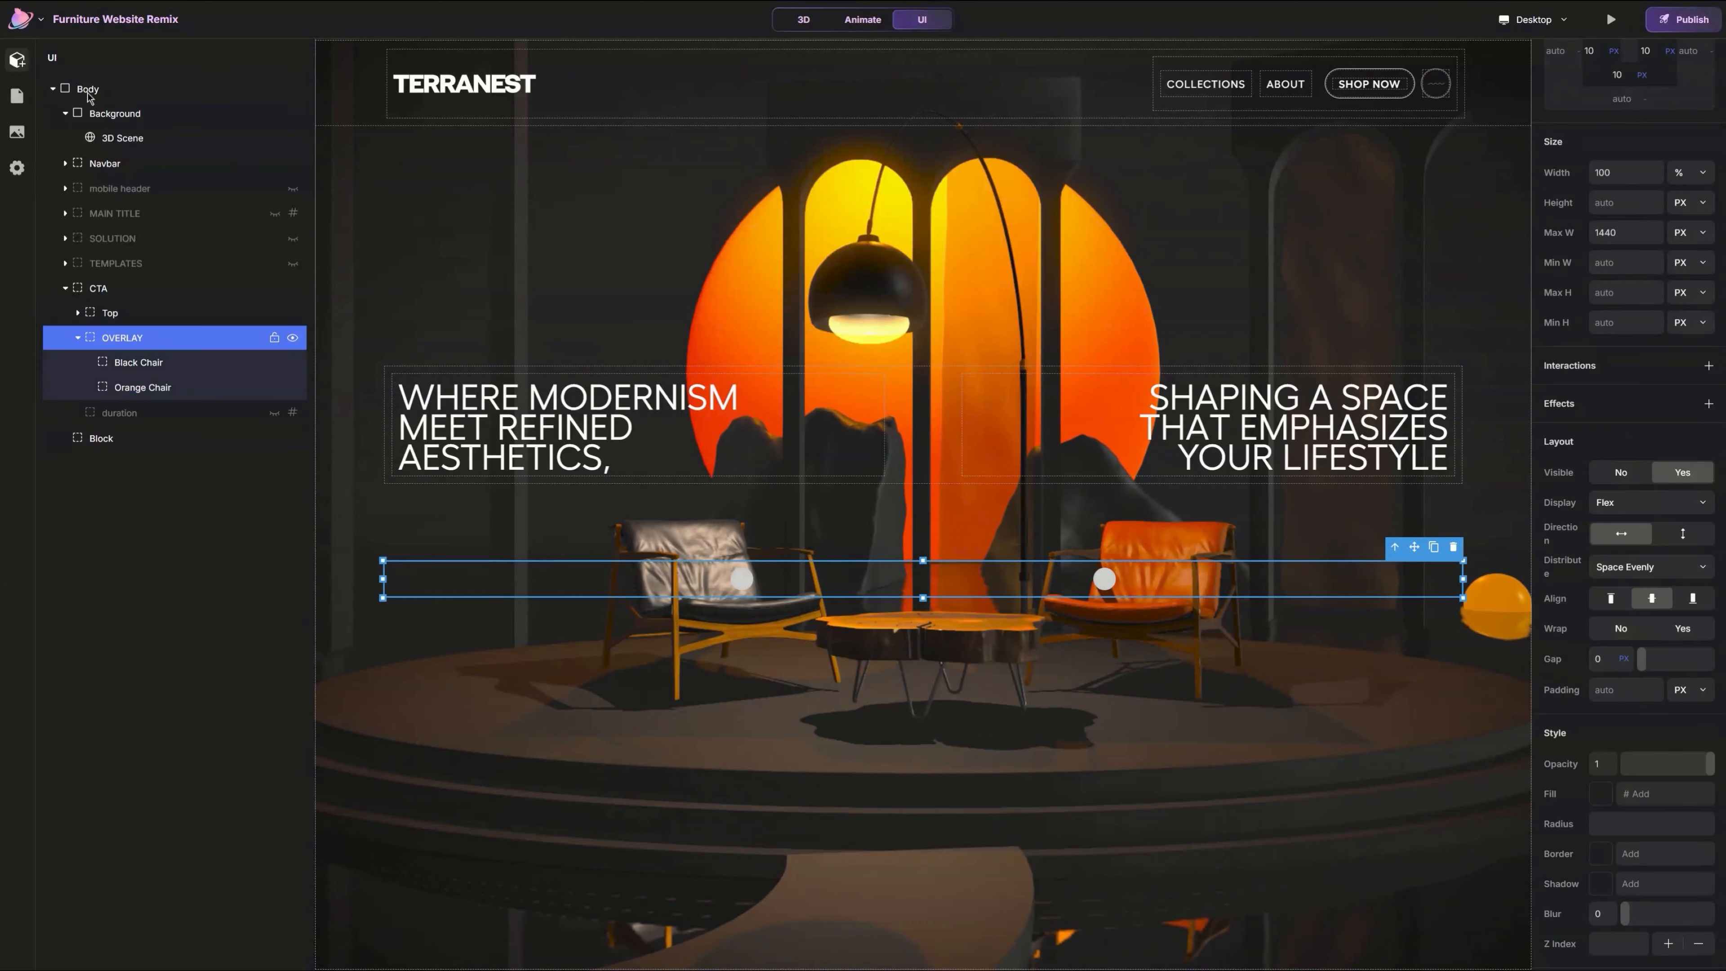
Step: Add a Relative overlay element and nest it inside the Black Chair block
click(865, 583)
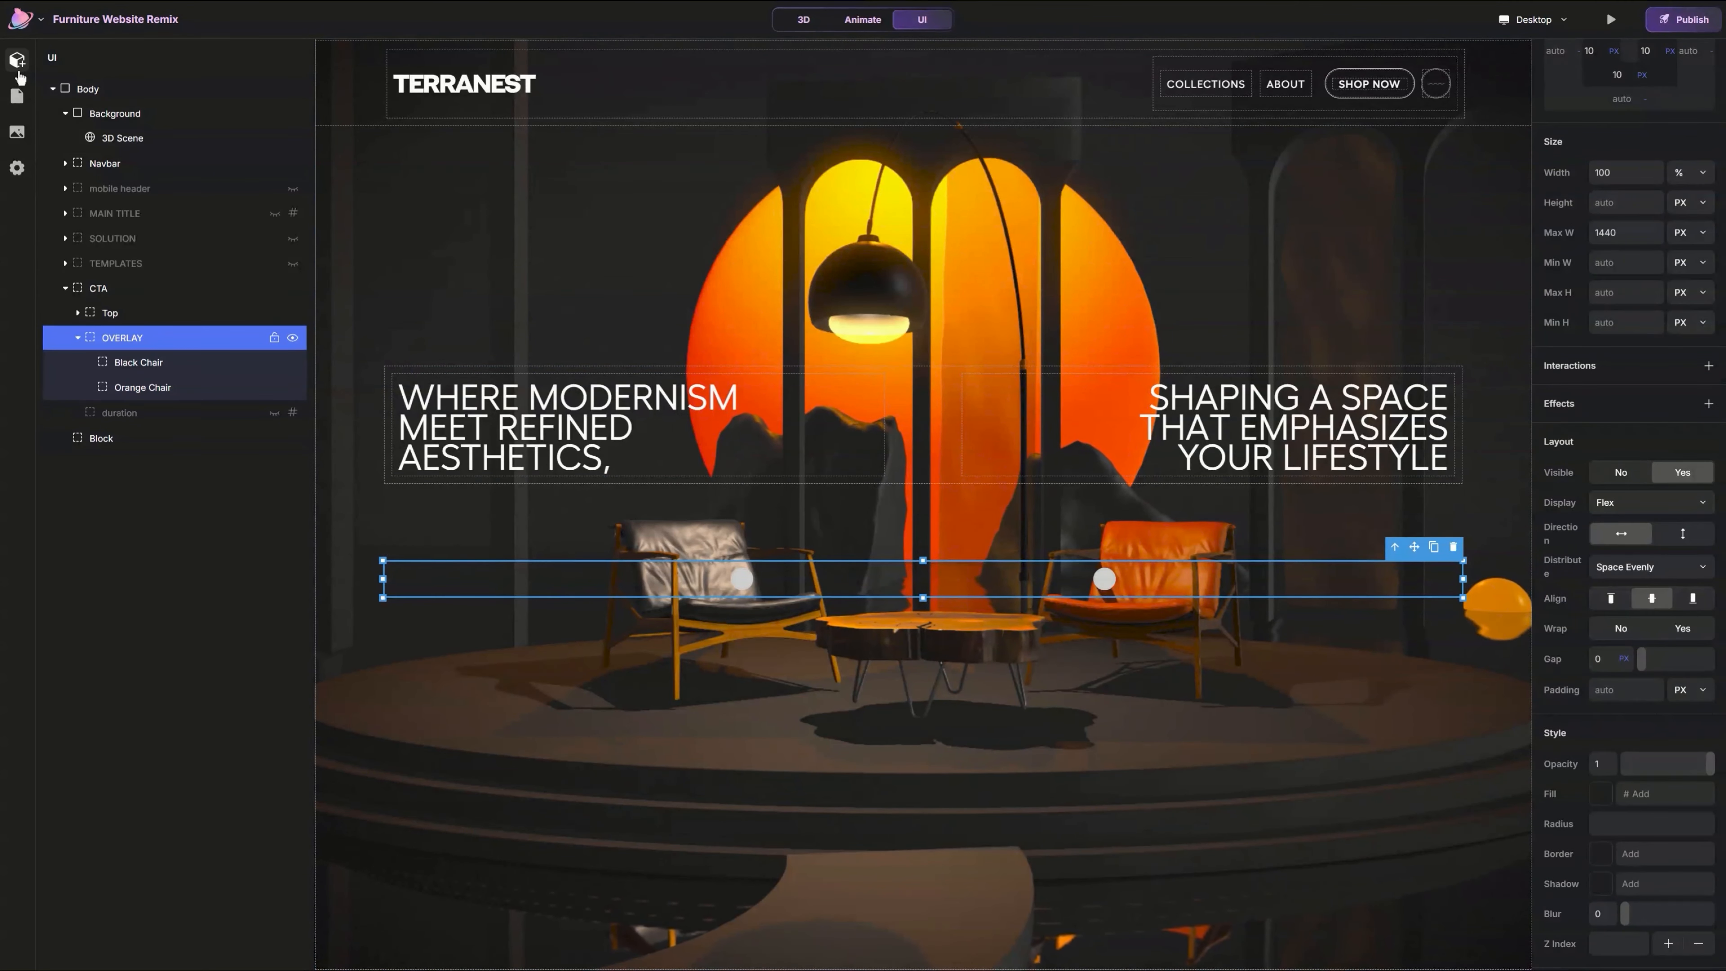
click(18, 63)
mouse_move(122, 146)
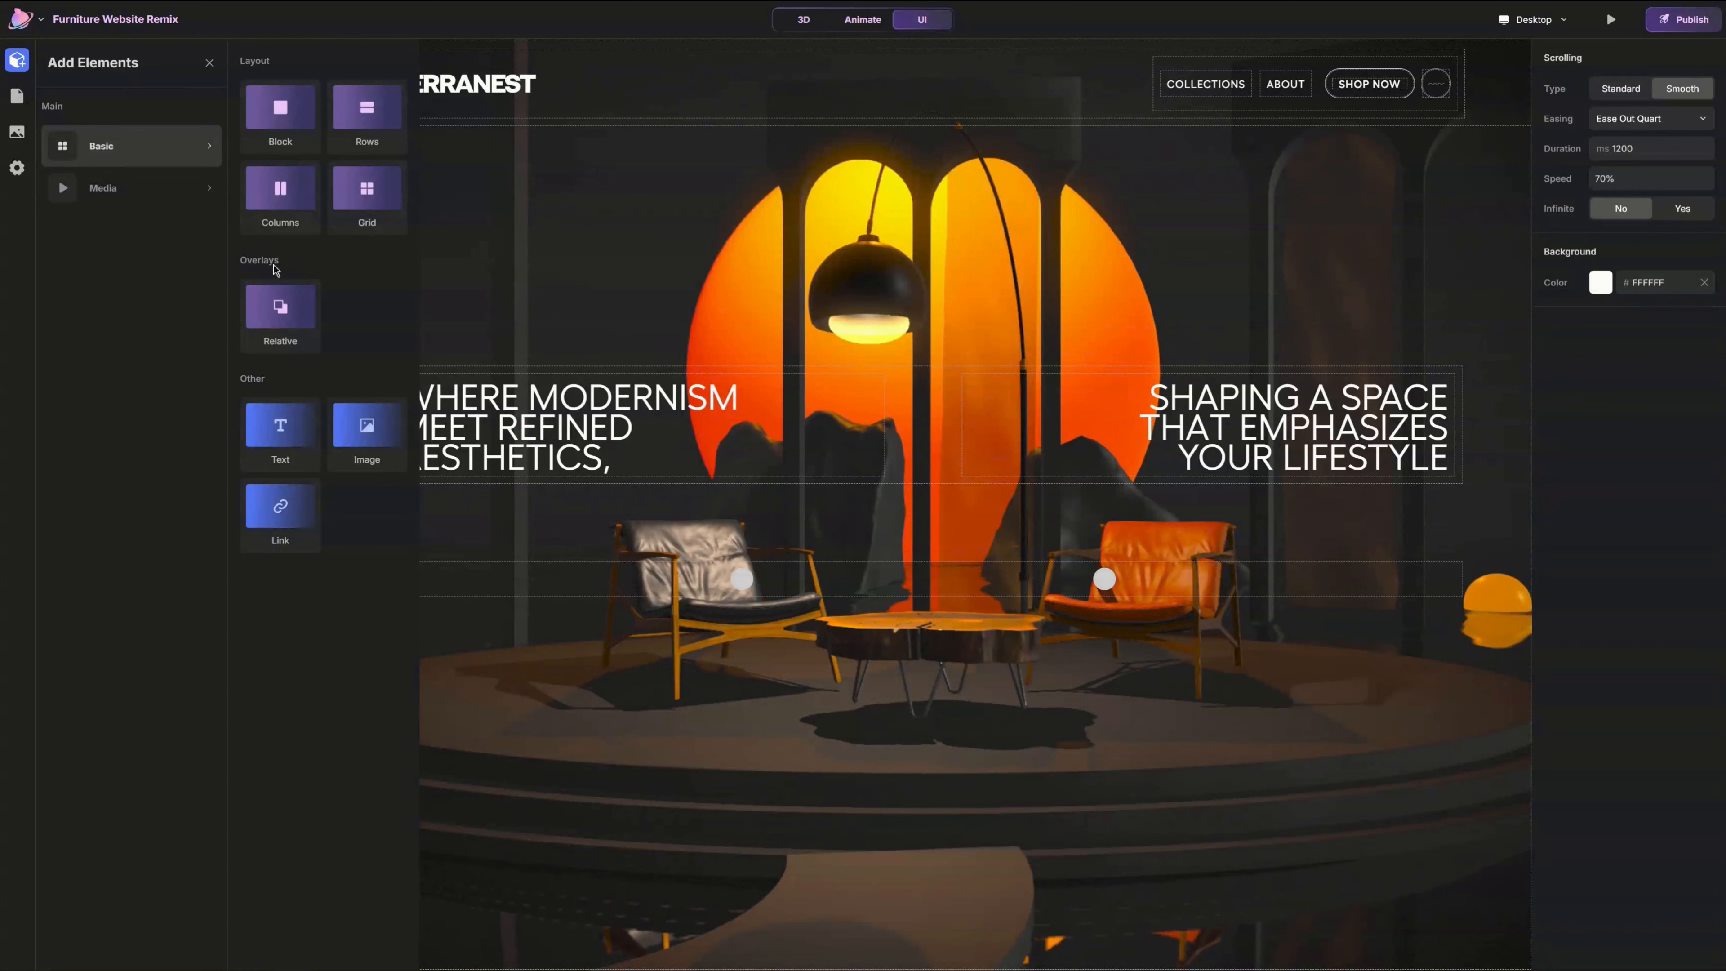
click(292, 304)
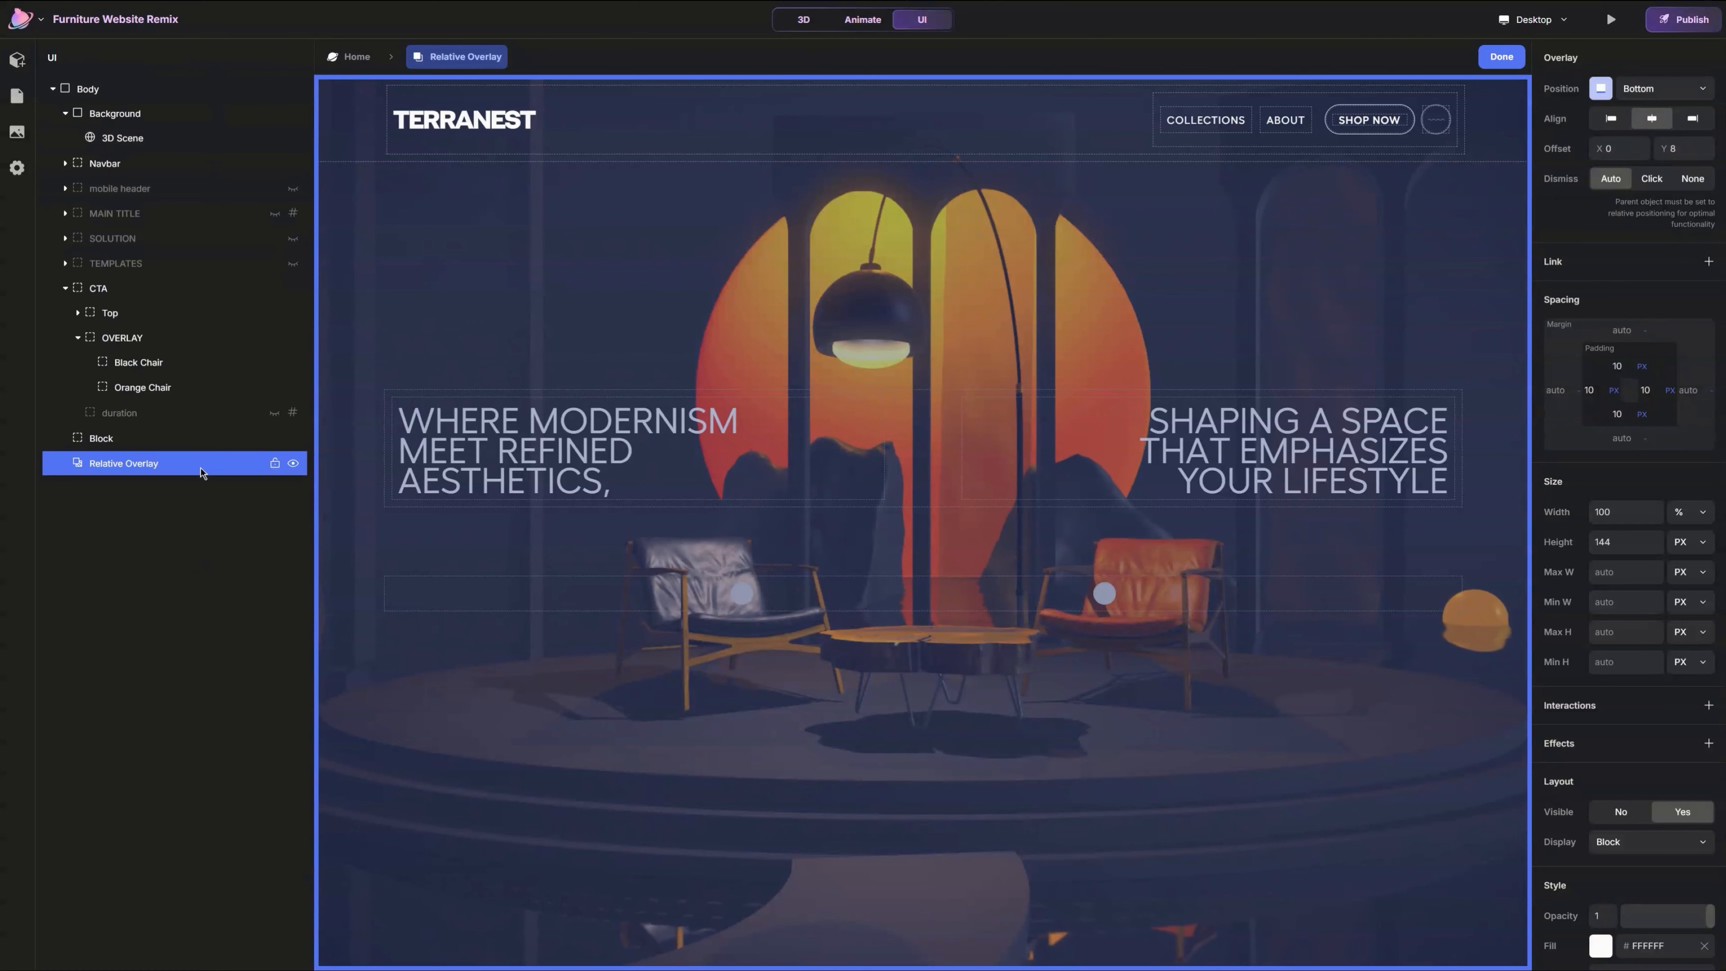
drag(125, 464, 219, 385)
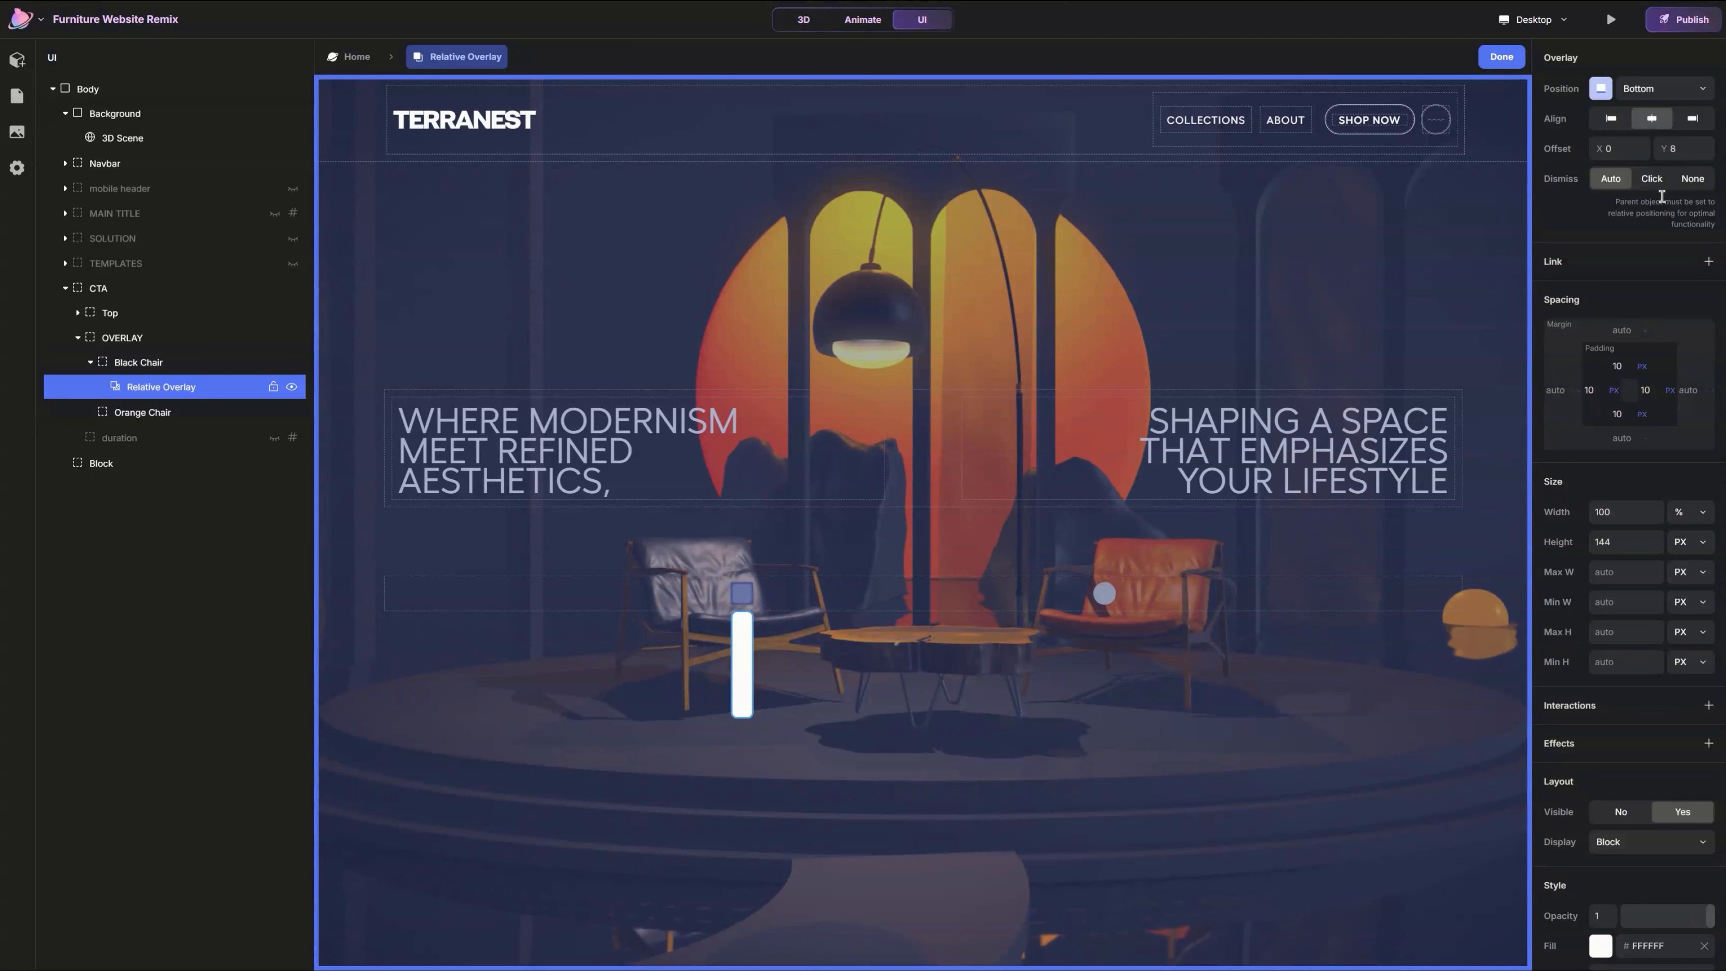
Step: Position the Relative Overlay to the Right of its parent with top alignment and offsets of X 5 and Y 15
click(1672, 93)
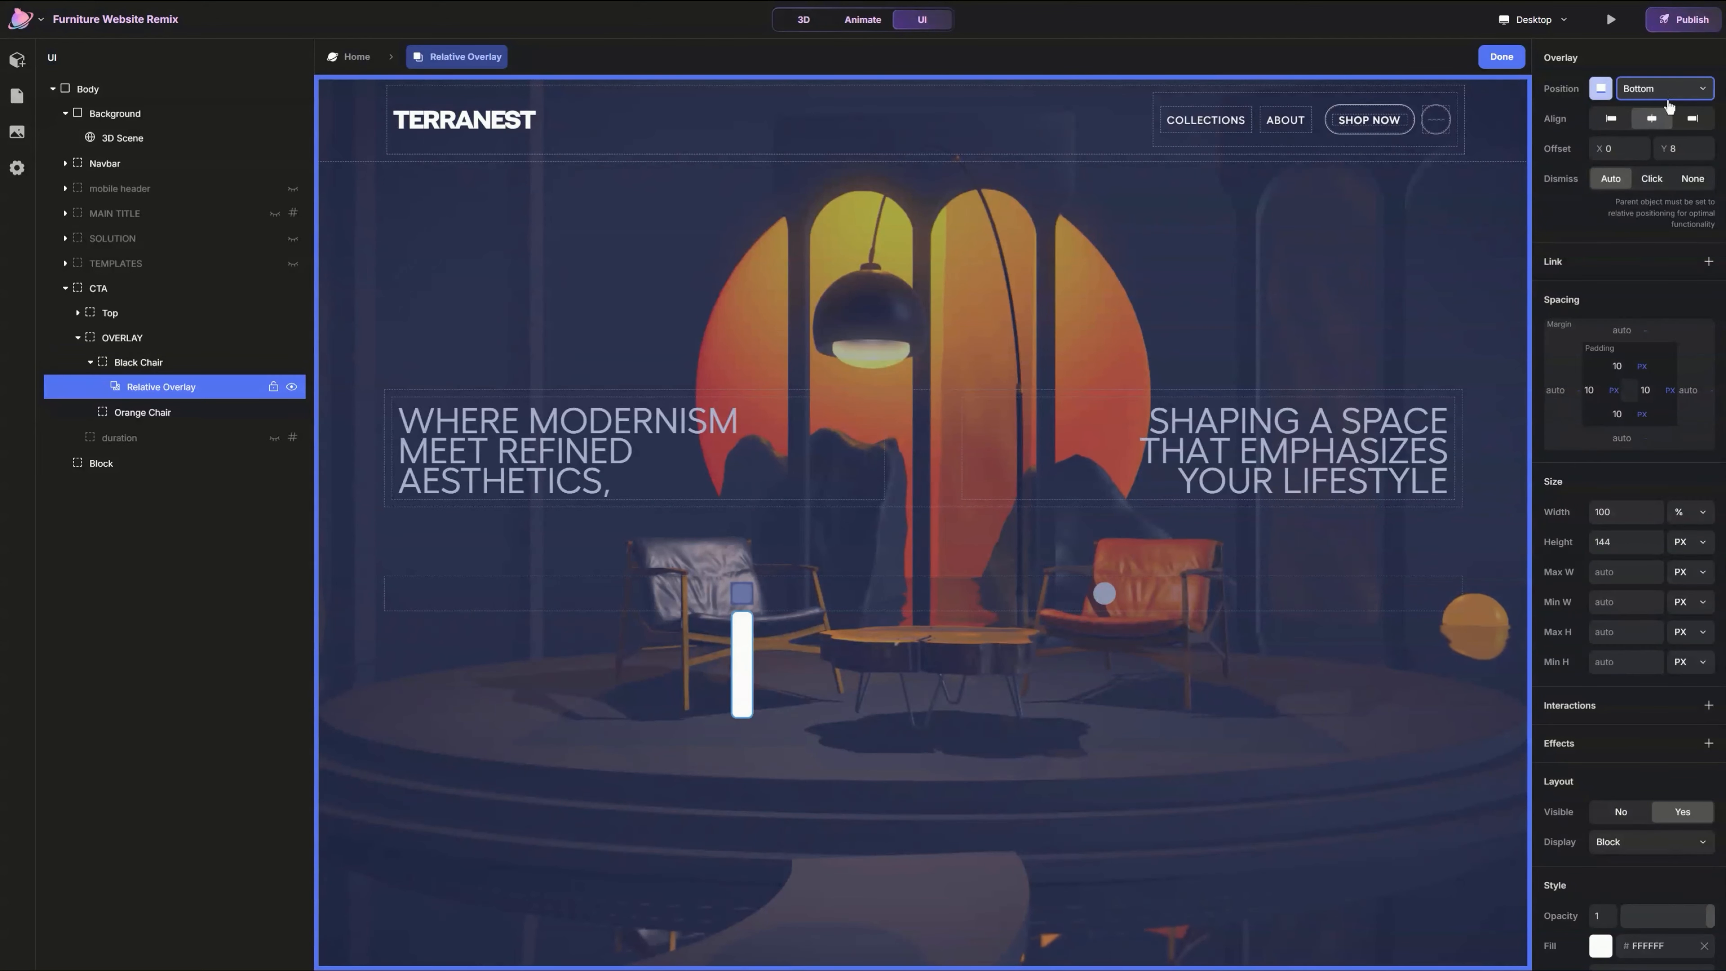
click(1649, 126)
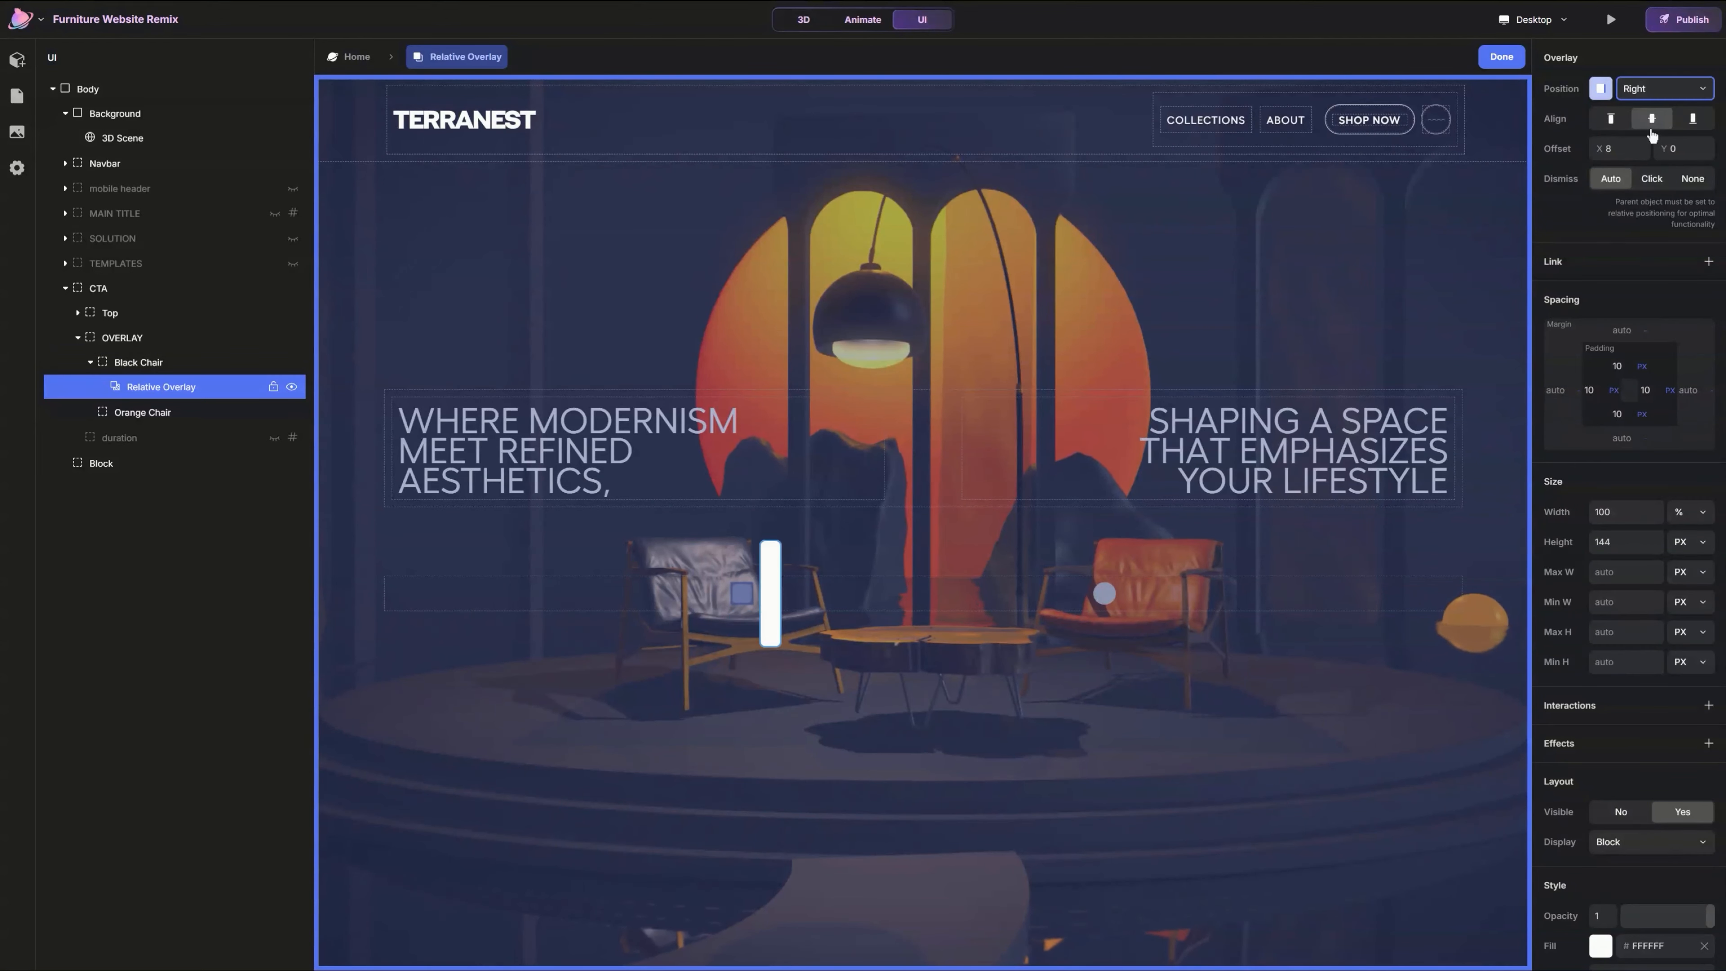
click(1612, 119)
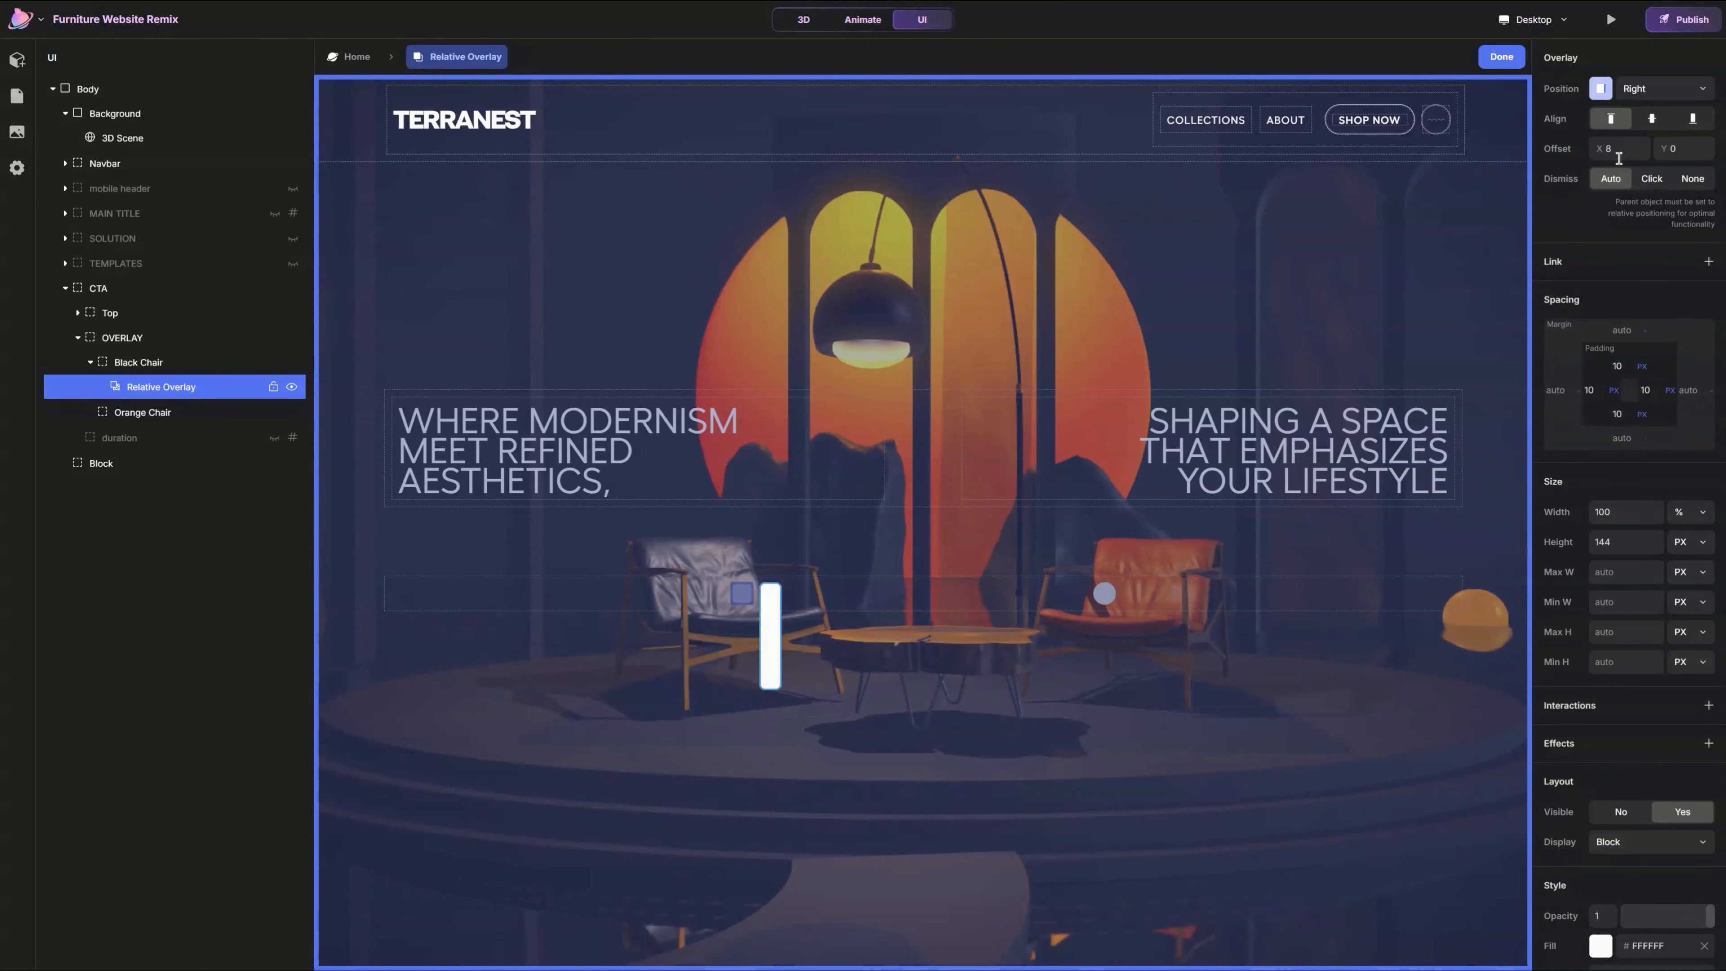
click(1644, 157)
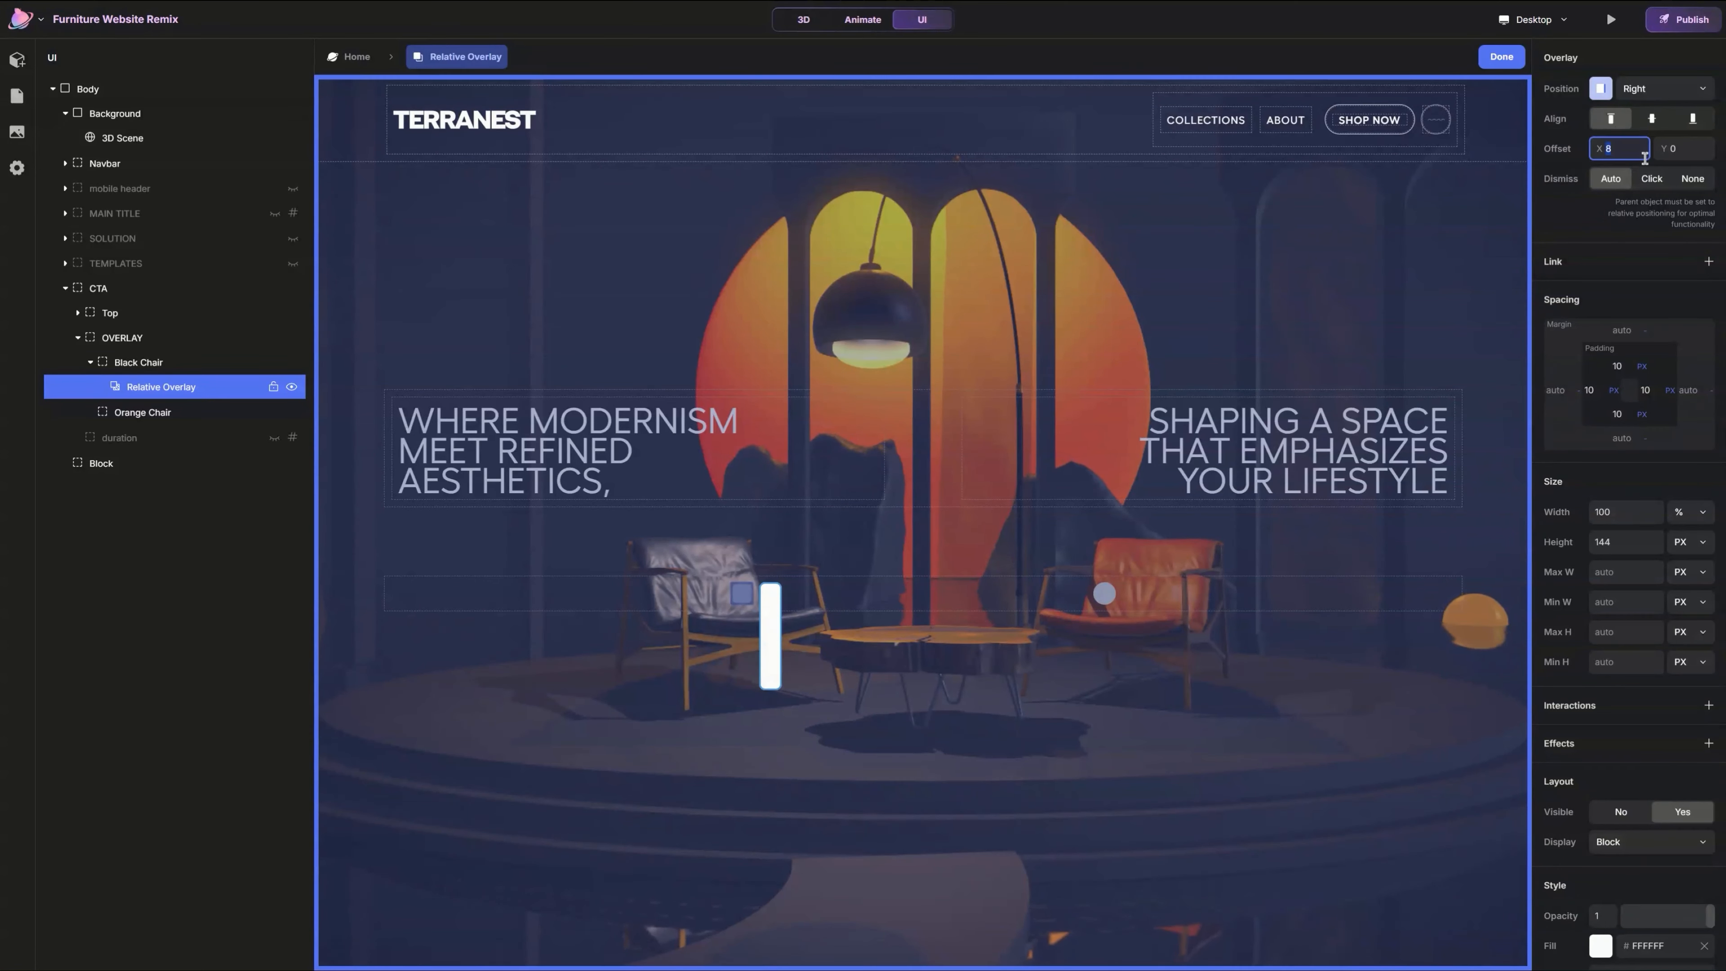
key(Return)
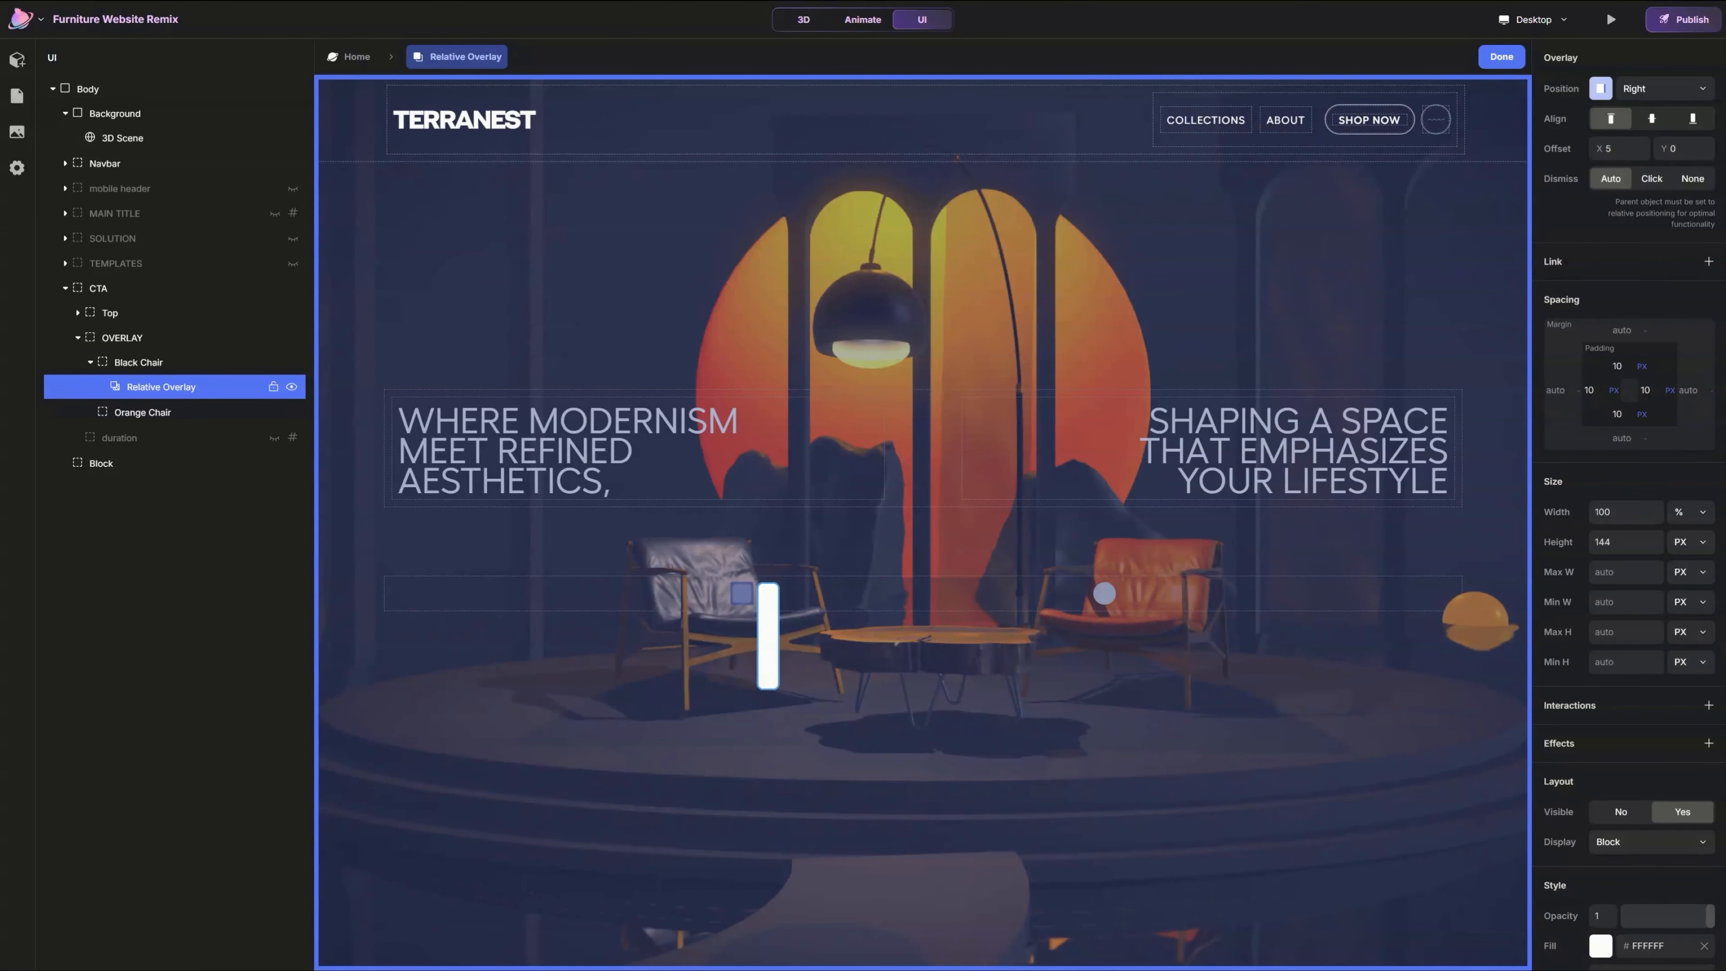
click(1707, 146)
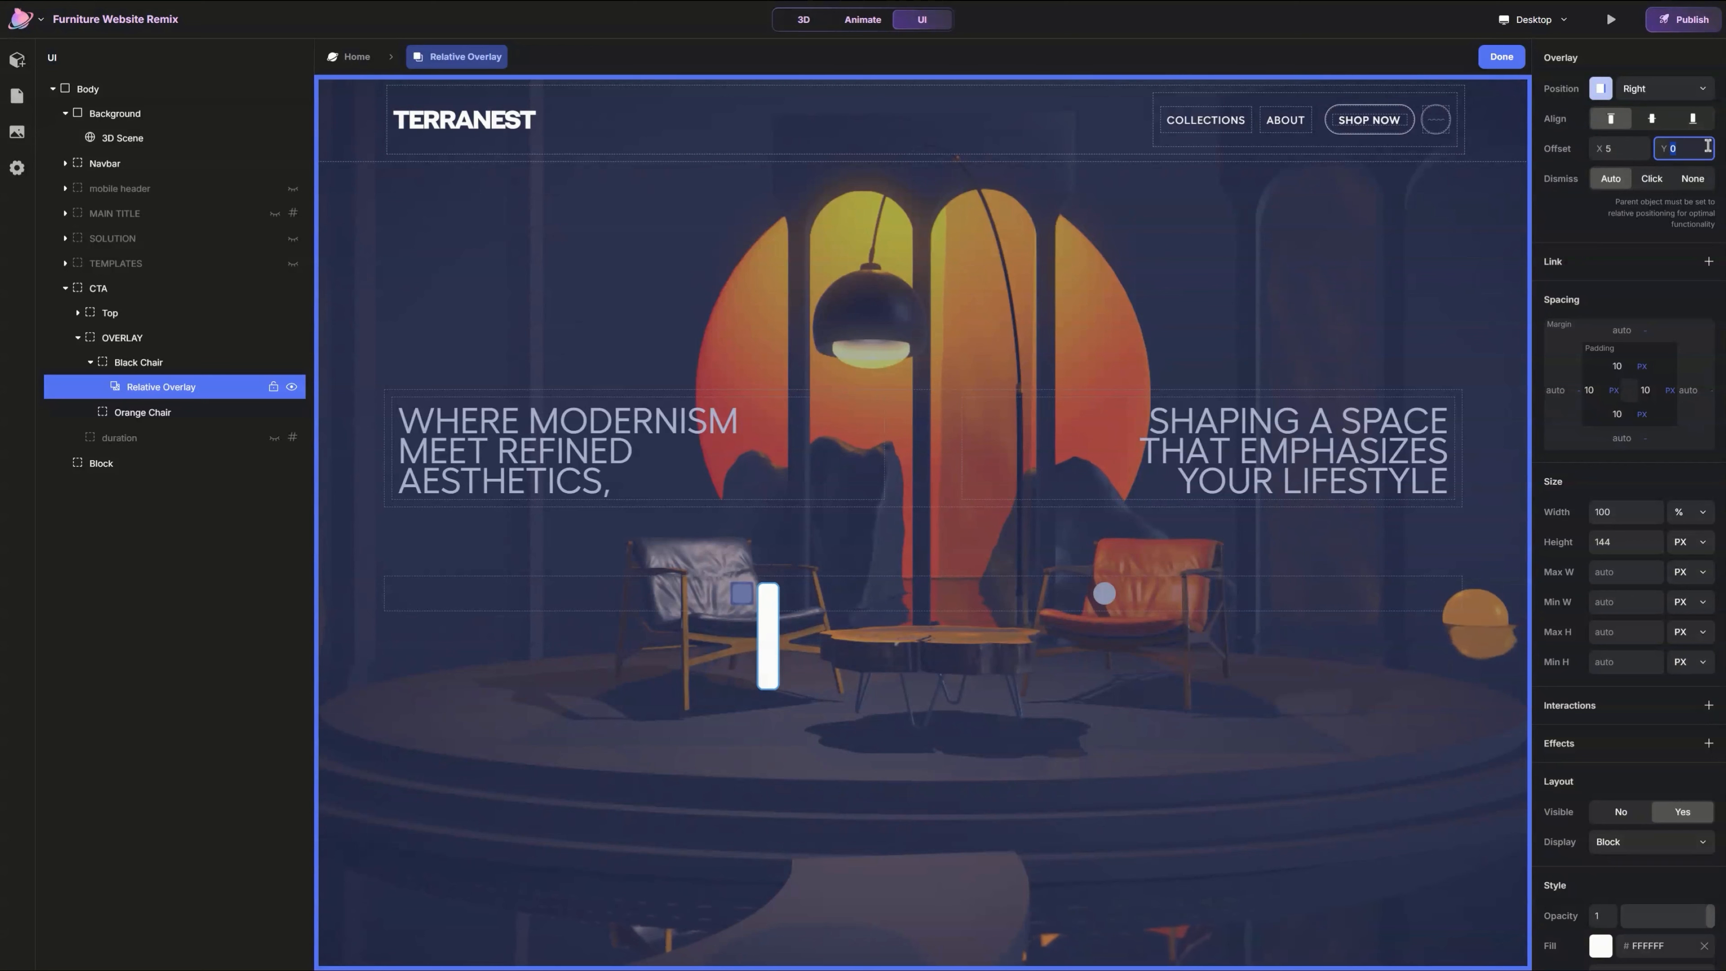
text(15)
key(Return)
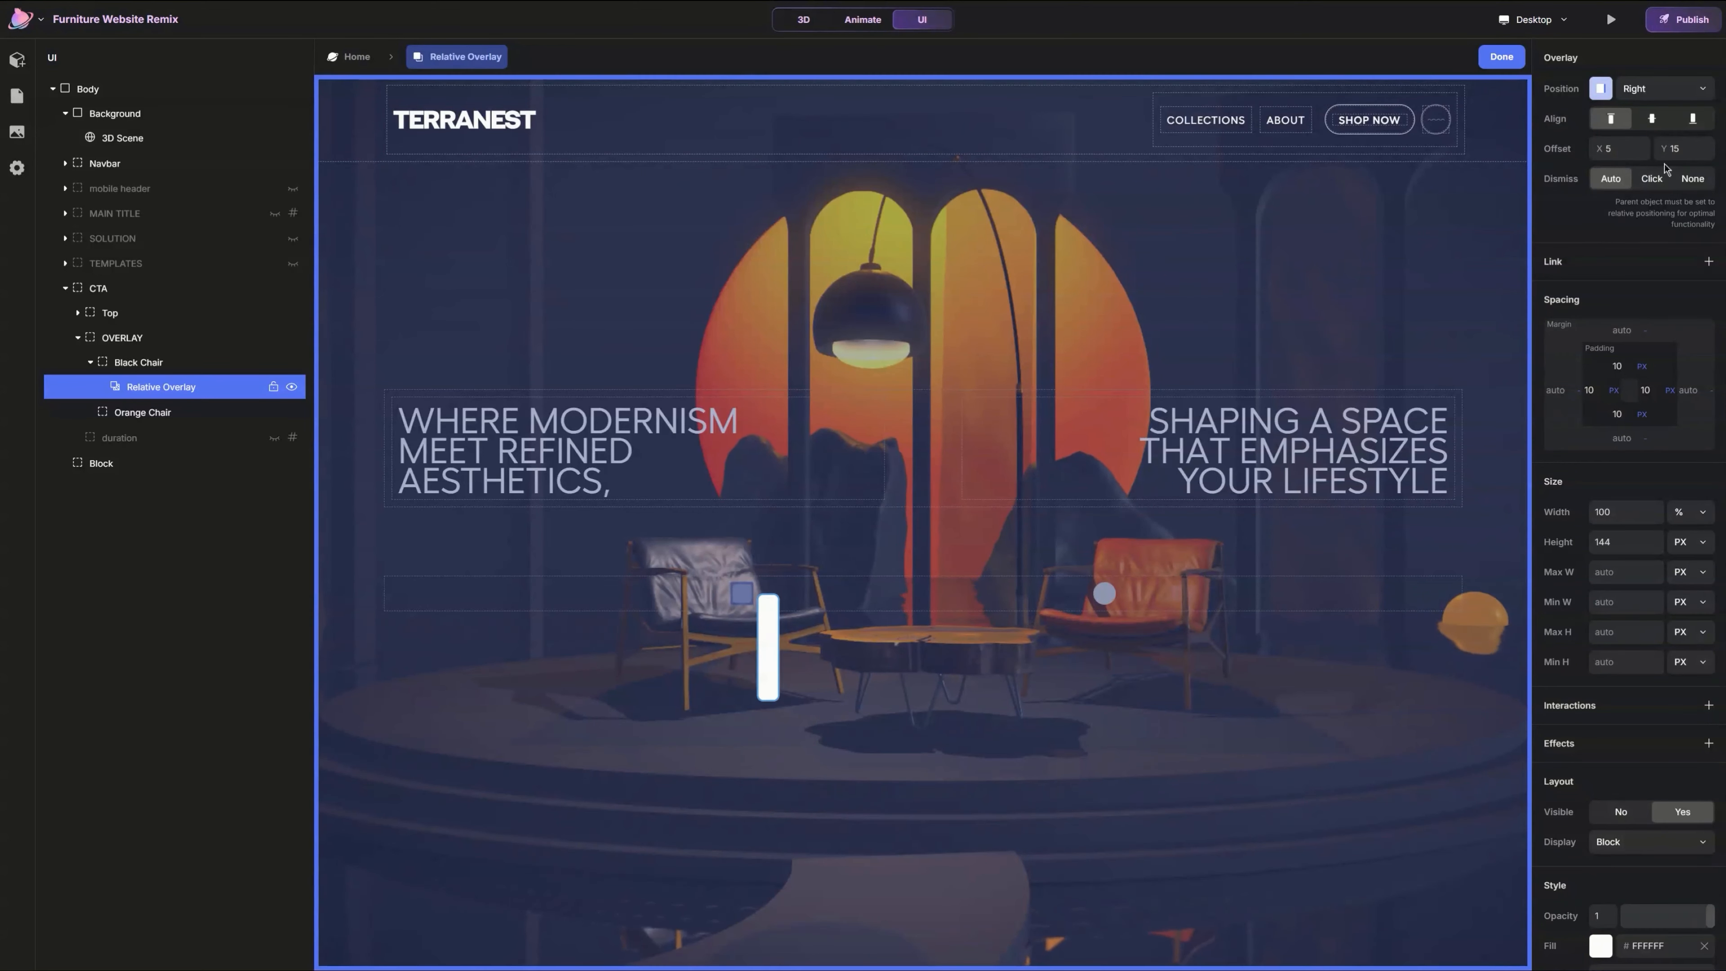
Step: Clear the Relative Overlay's padding on all four sides and change its width unit to PX
scroll(1637, 290, down, 1)
click(1632, 290)
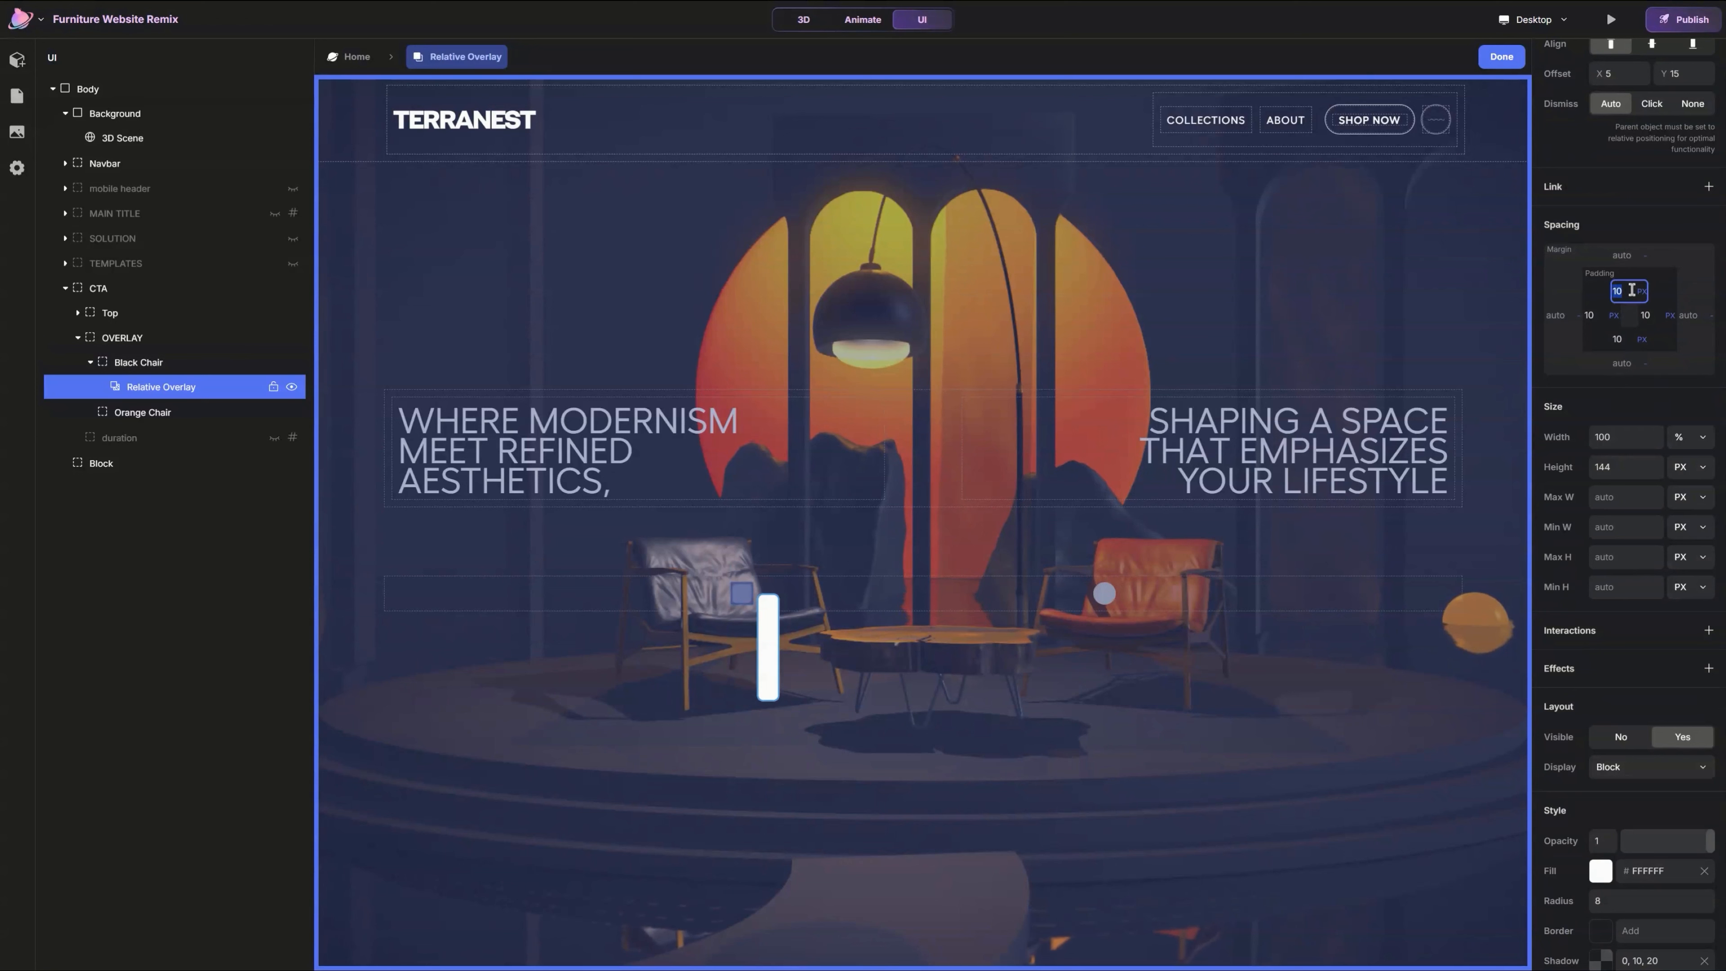
click(1647, 315)
key(BackSpace)
click(1624, 340)
key(BackSpace)
click(1596, 317)
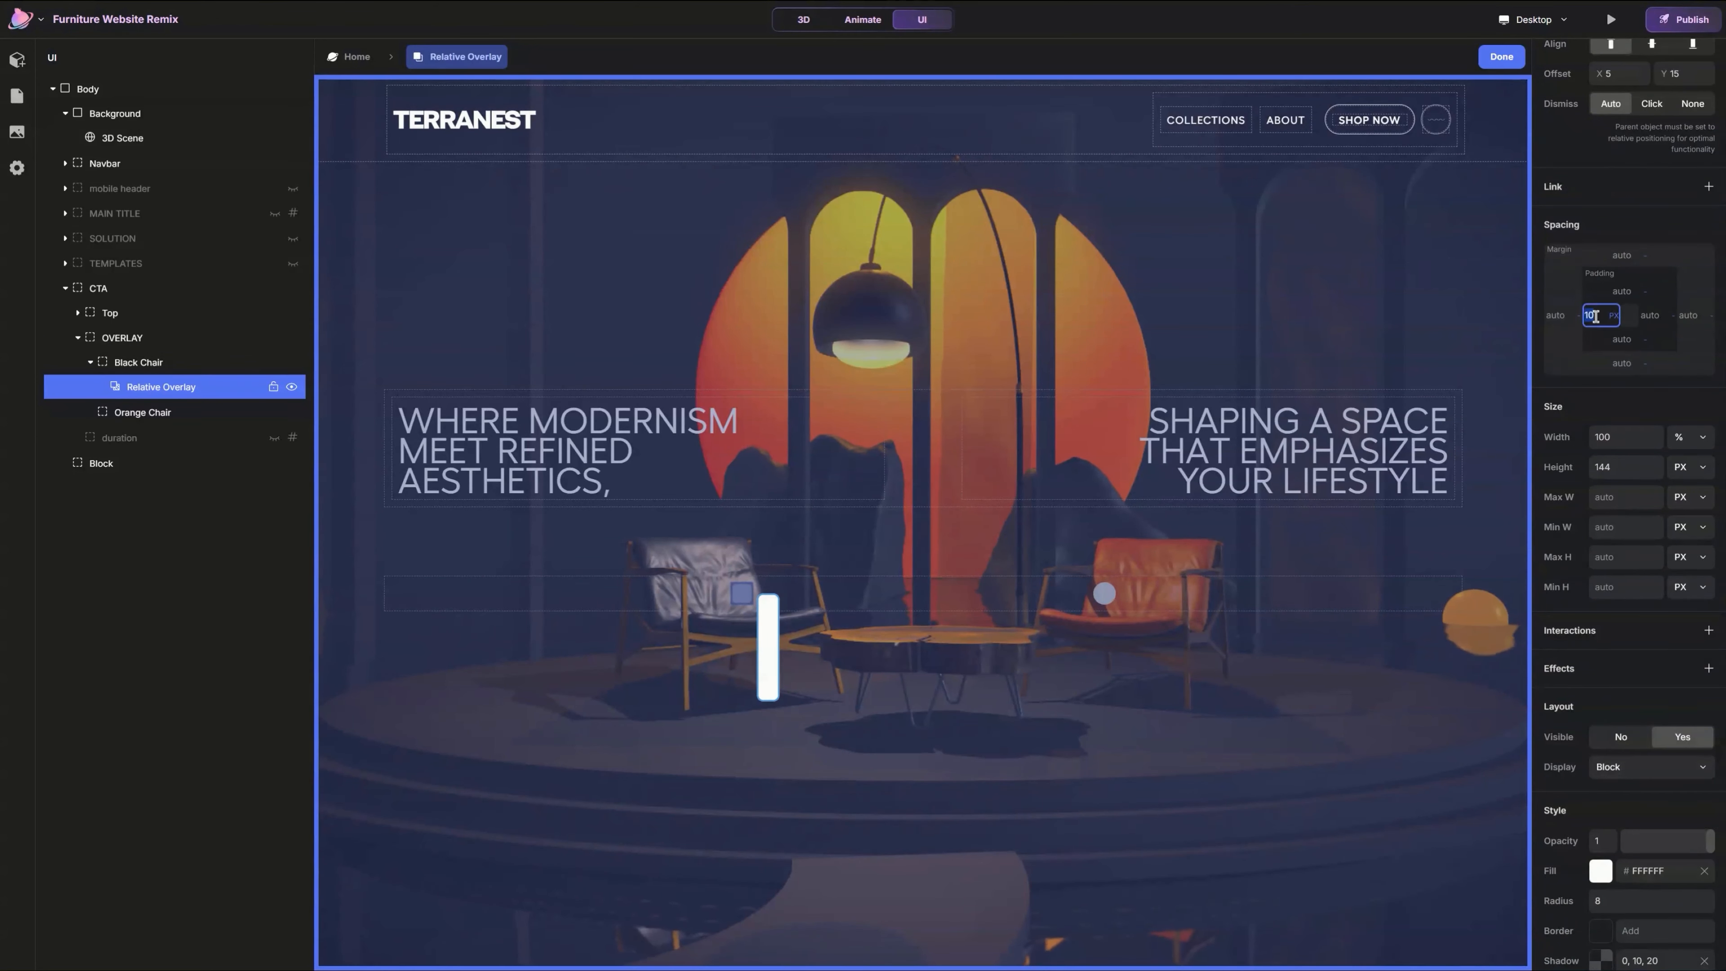
key(BackSpace)
key(Return)
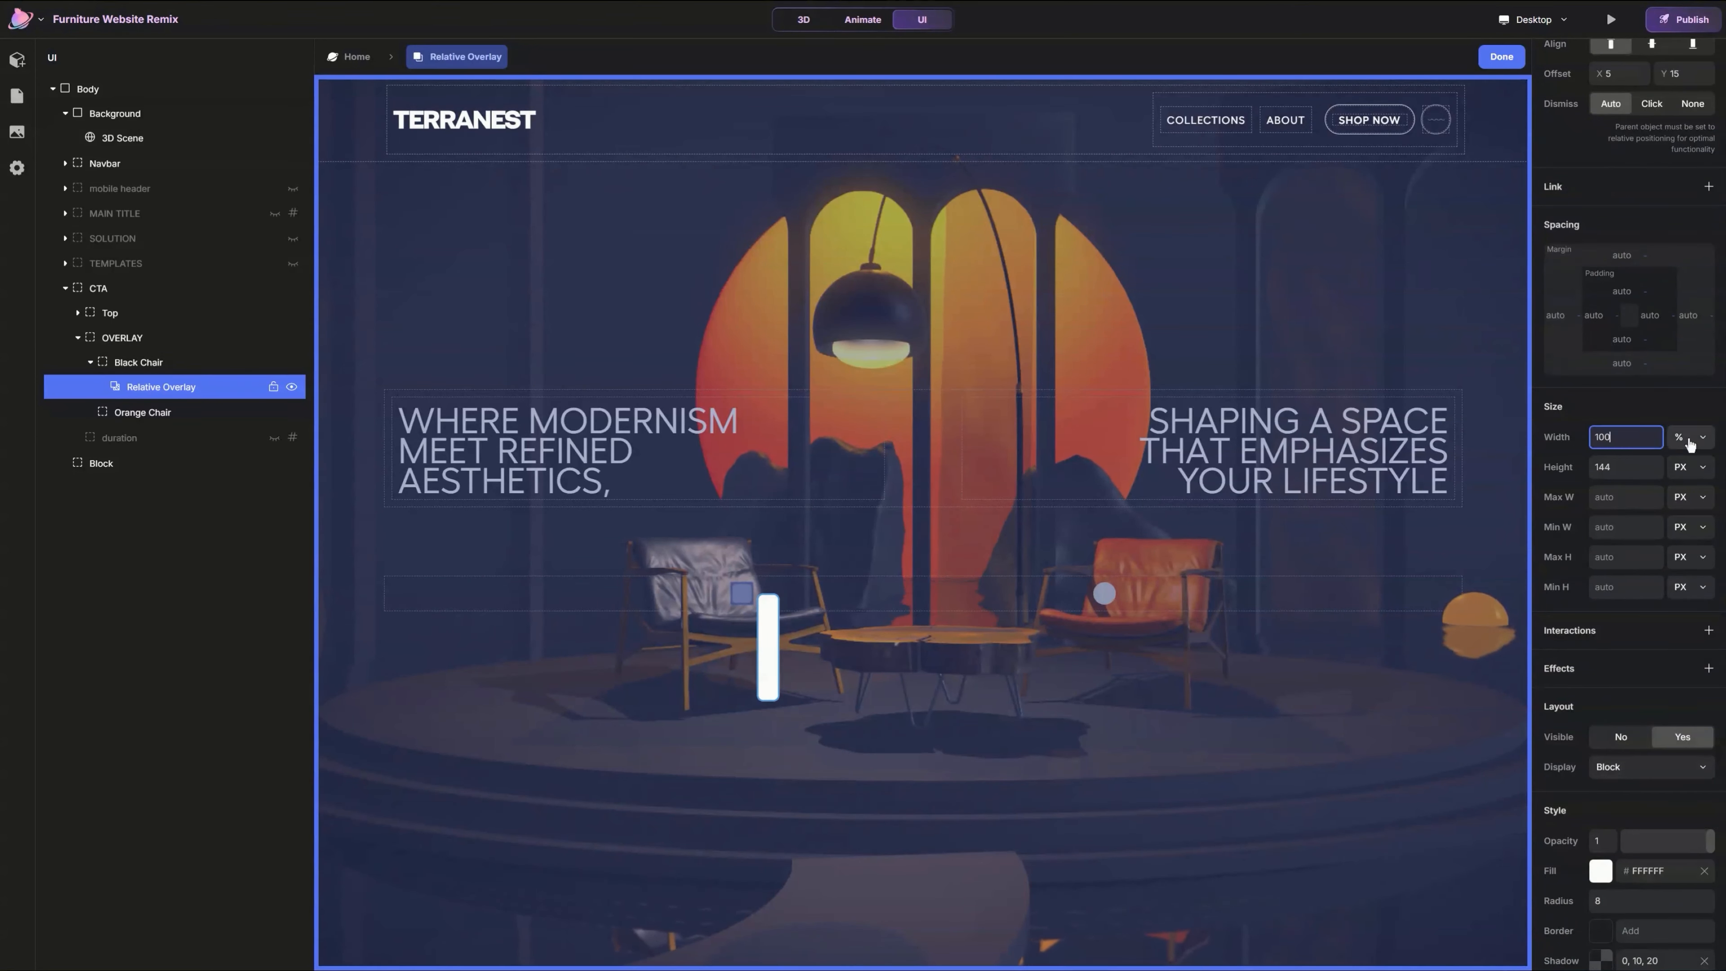
click(1693, 457)
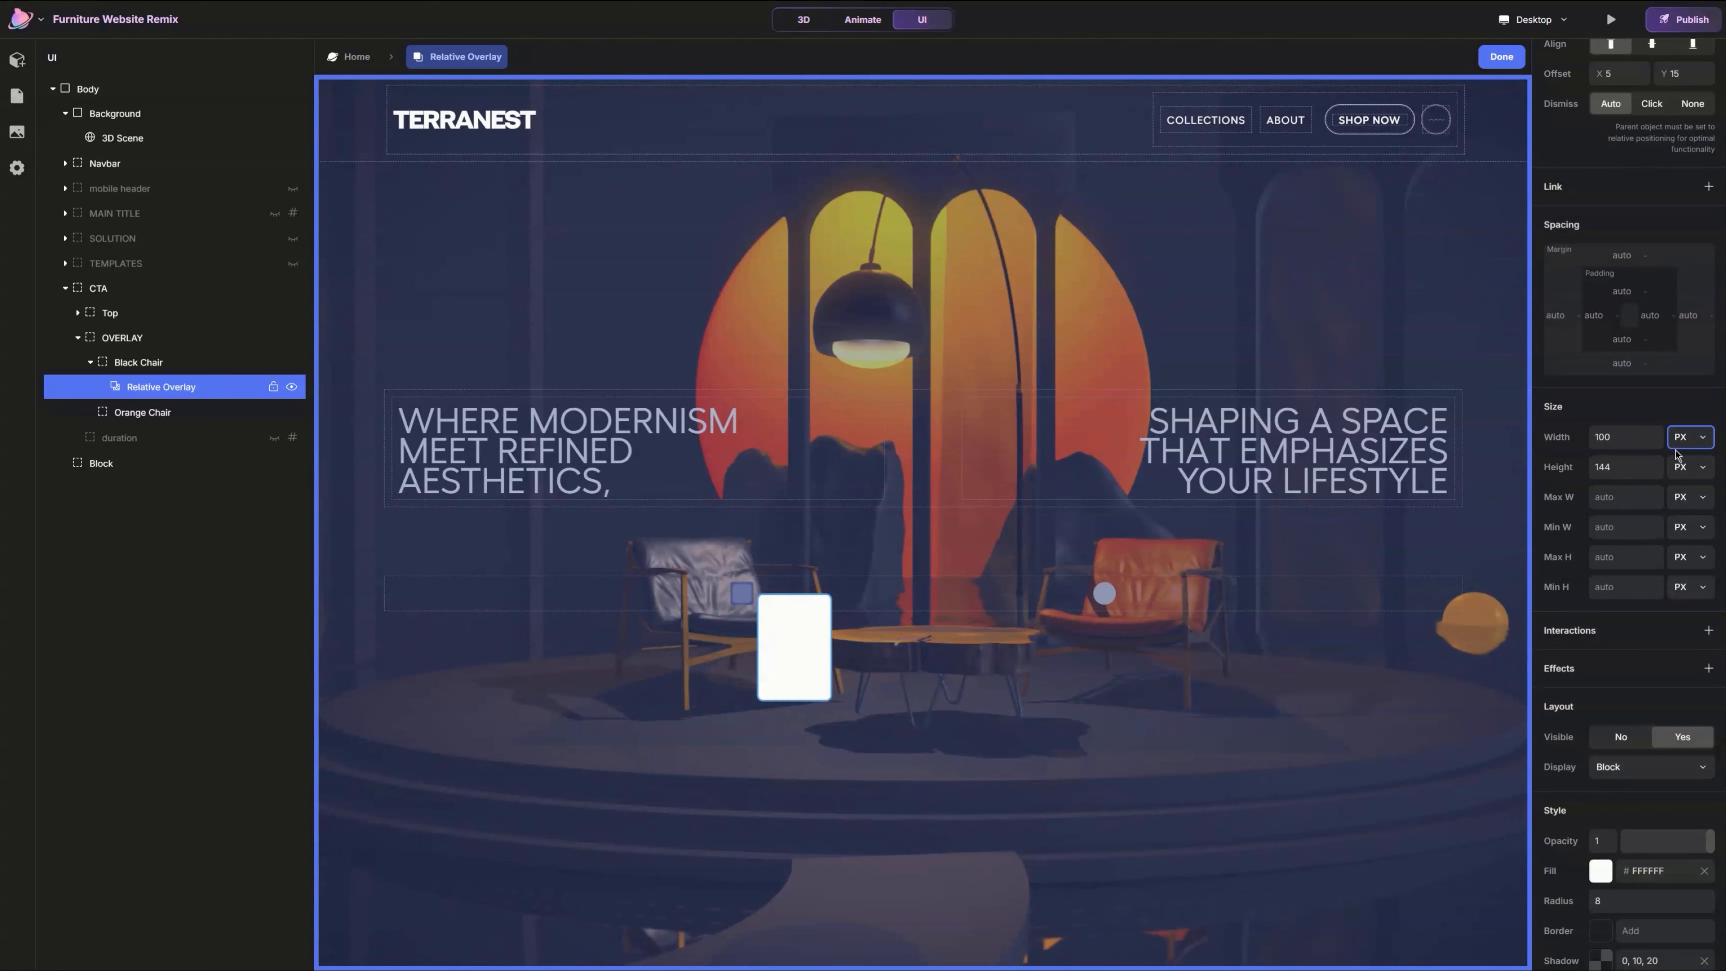
Step: Set the Relative Overlay's width to 250 px and its height to 300 px
click(1645, 441)
text(250)
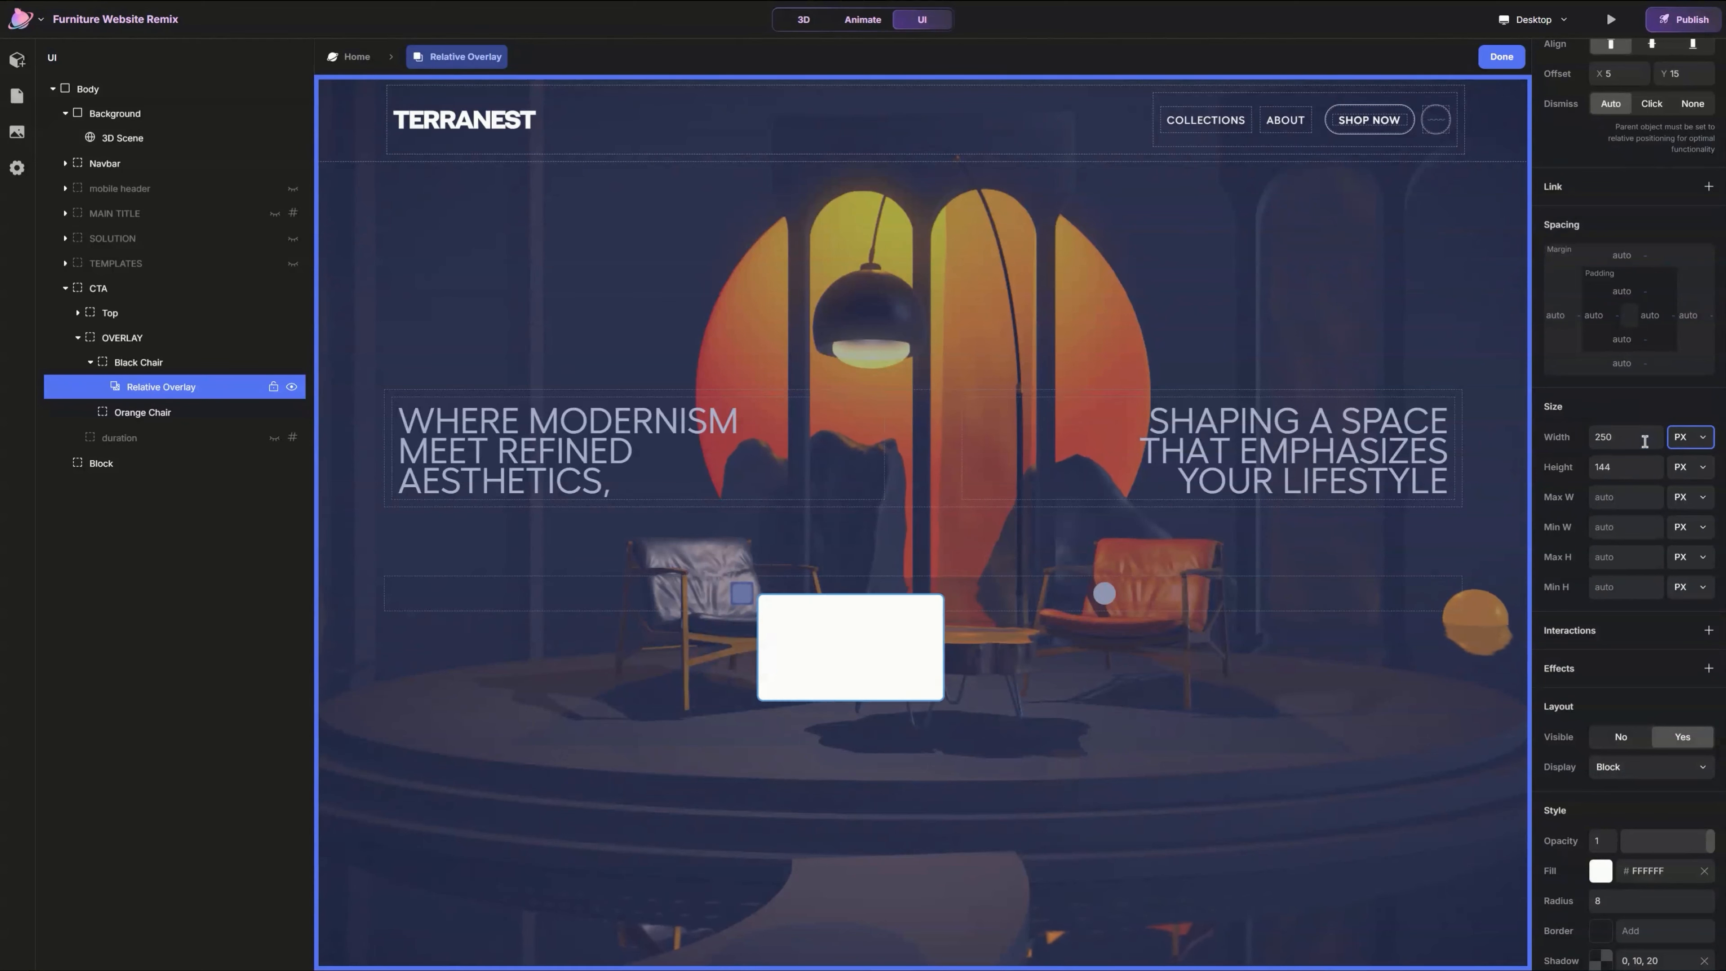
key(Tab)
text(200)
key(Return)
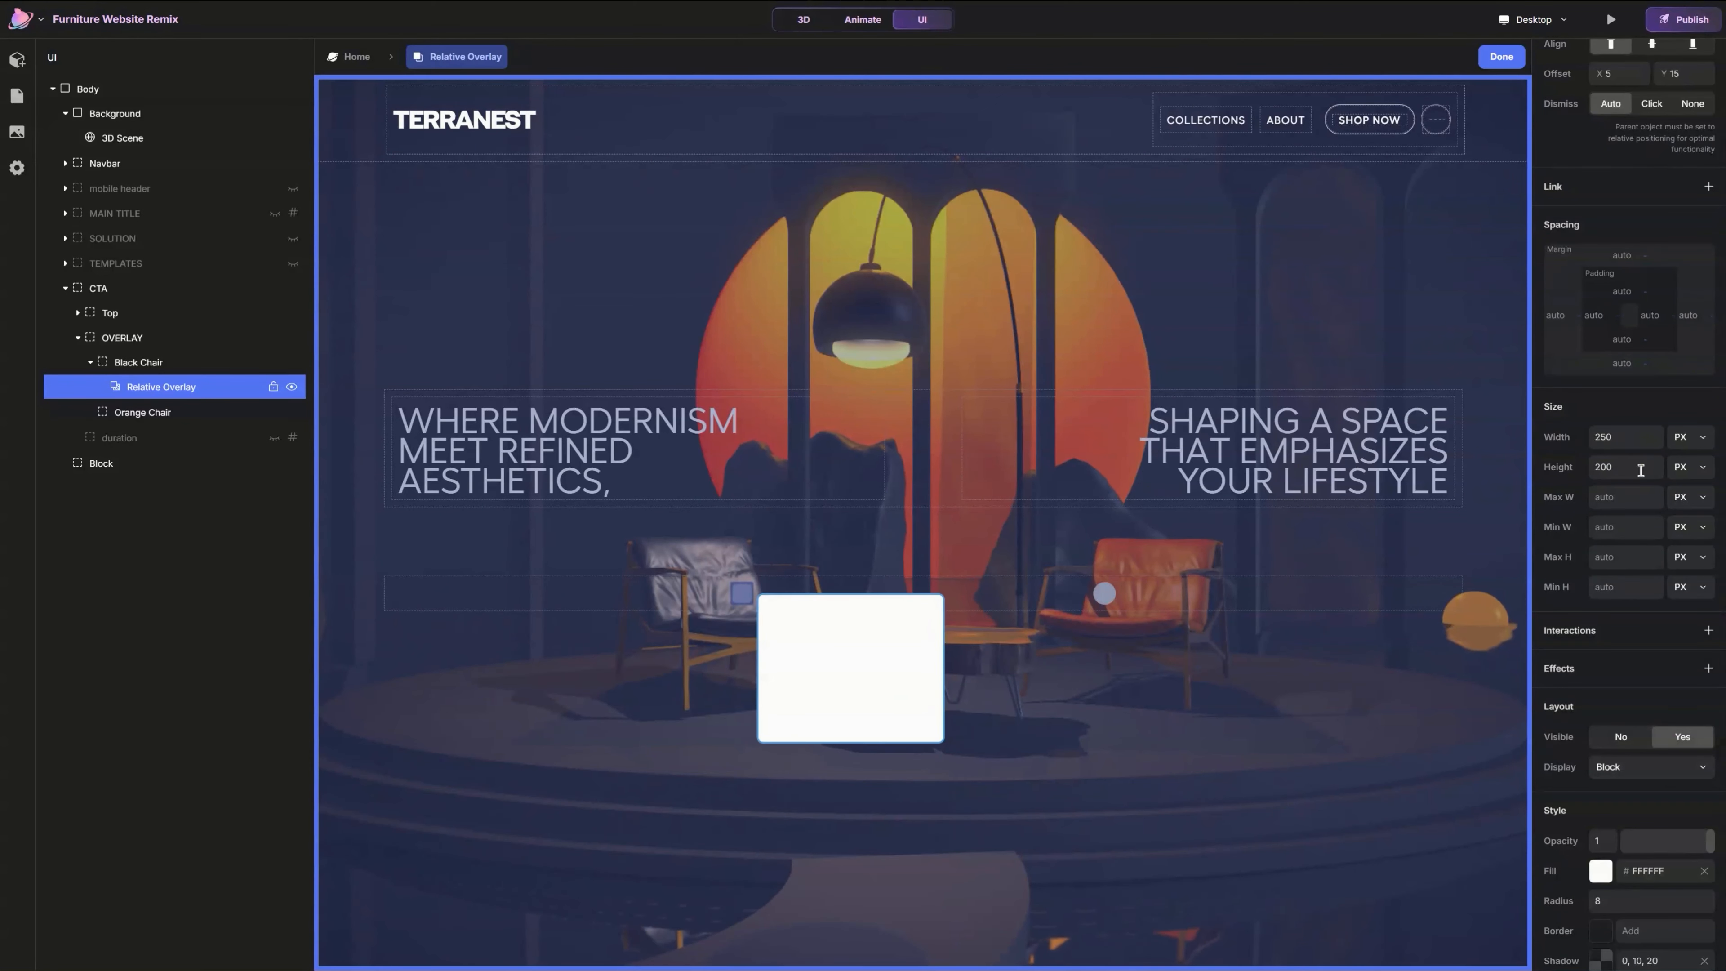
double_click(1641, 470)
text(300)
key(Return)
Step: Clear the Relative Overlay's corner radius, remove its shadow and finish editing the overlay
scroll(1630, 476, down, 3)
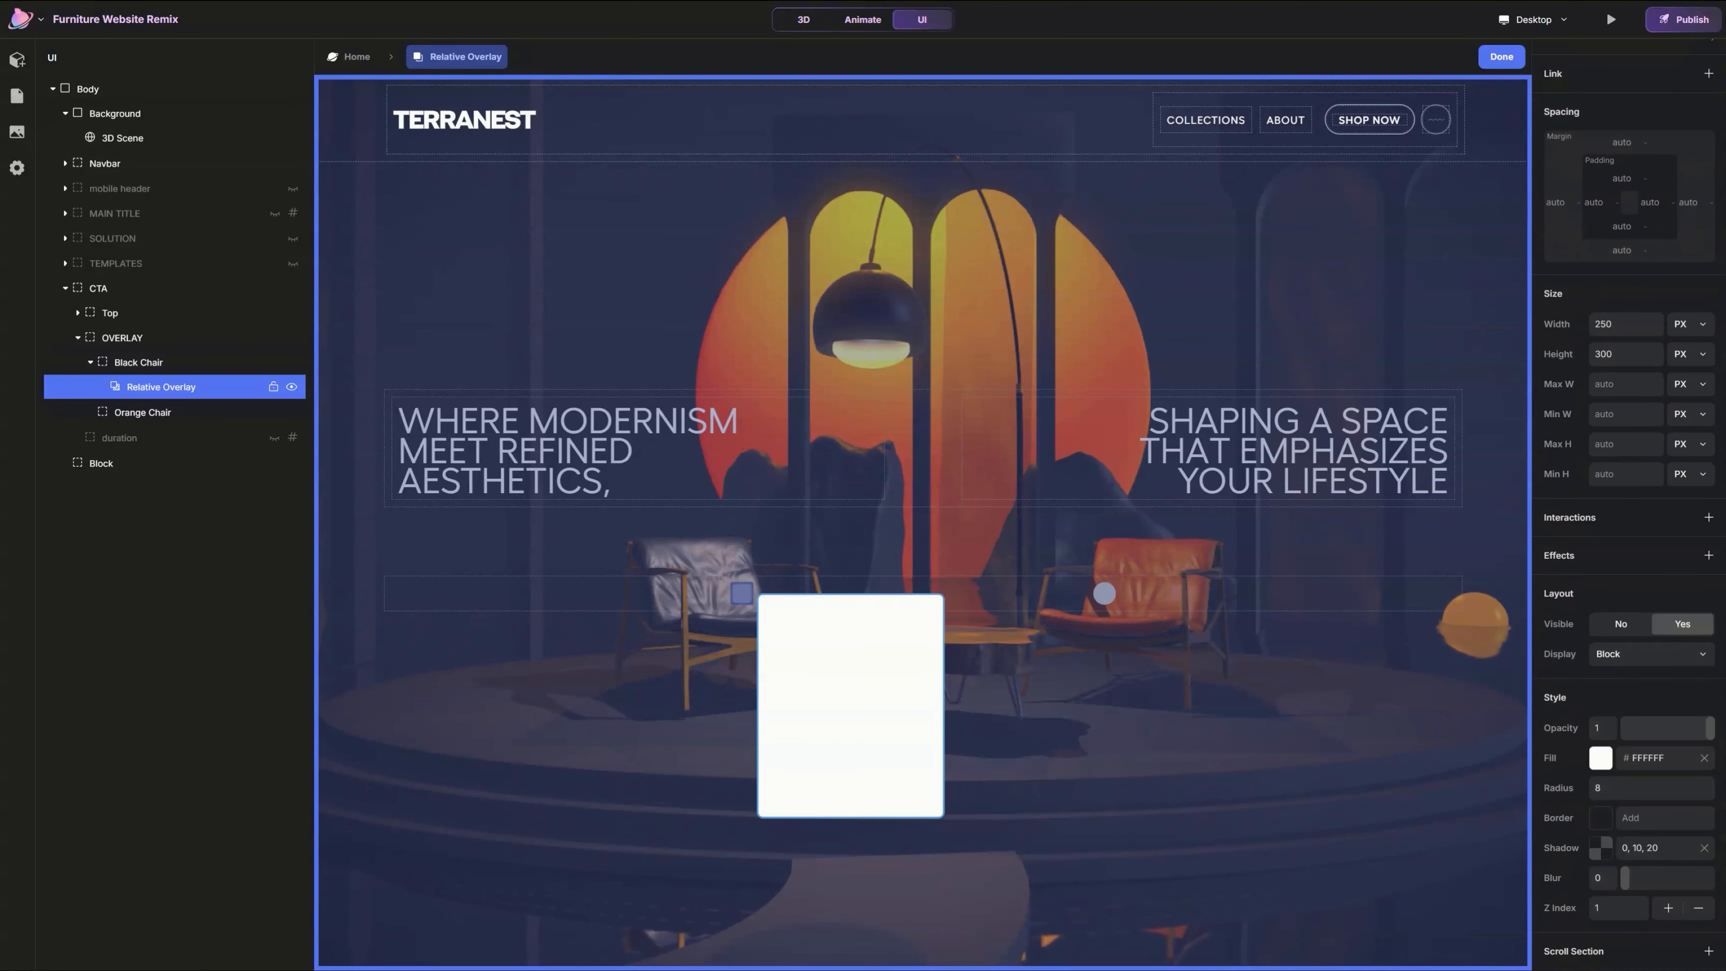
click(1645, 789)
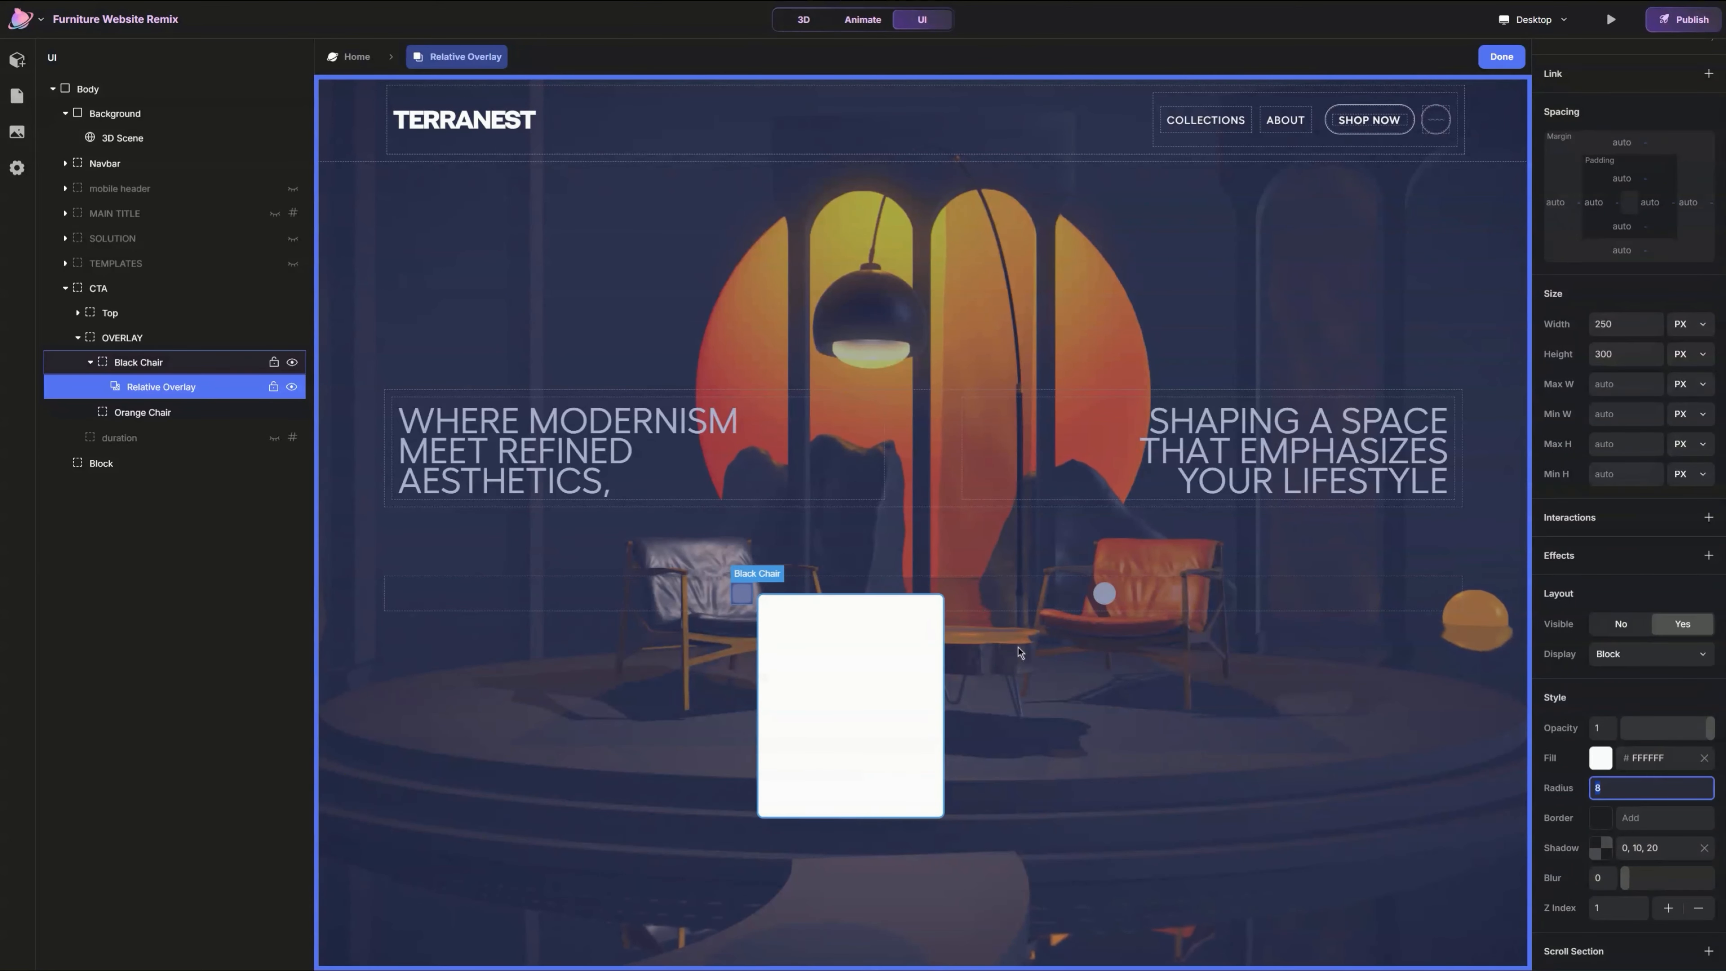
key(BackSpace)
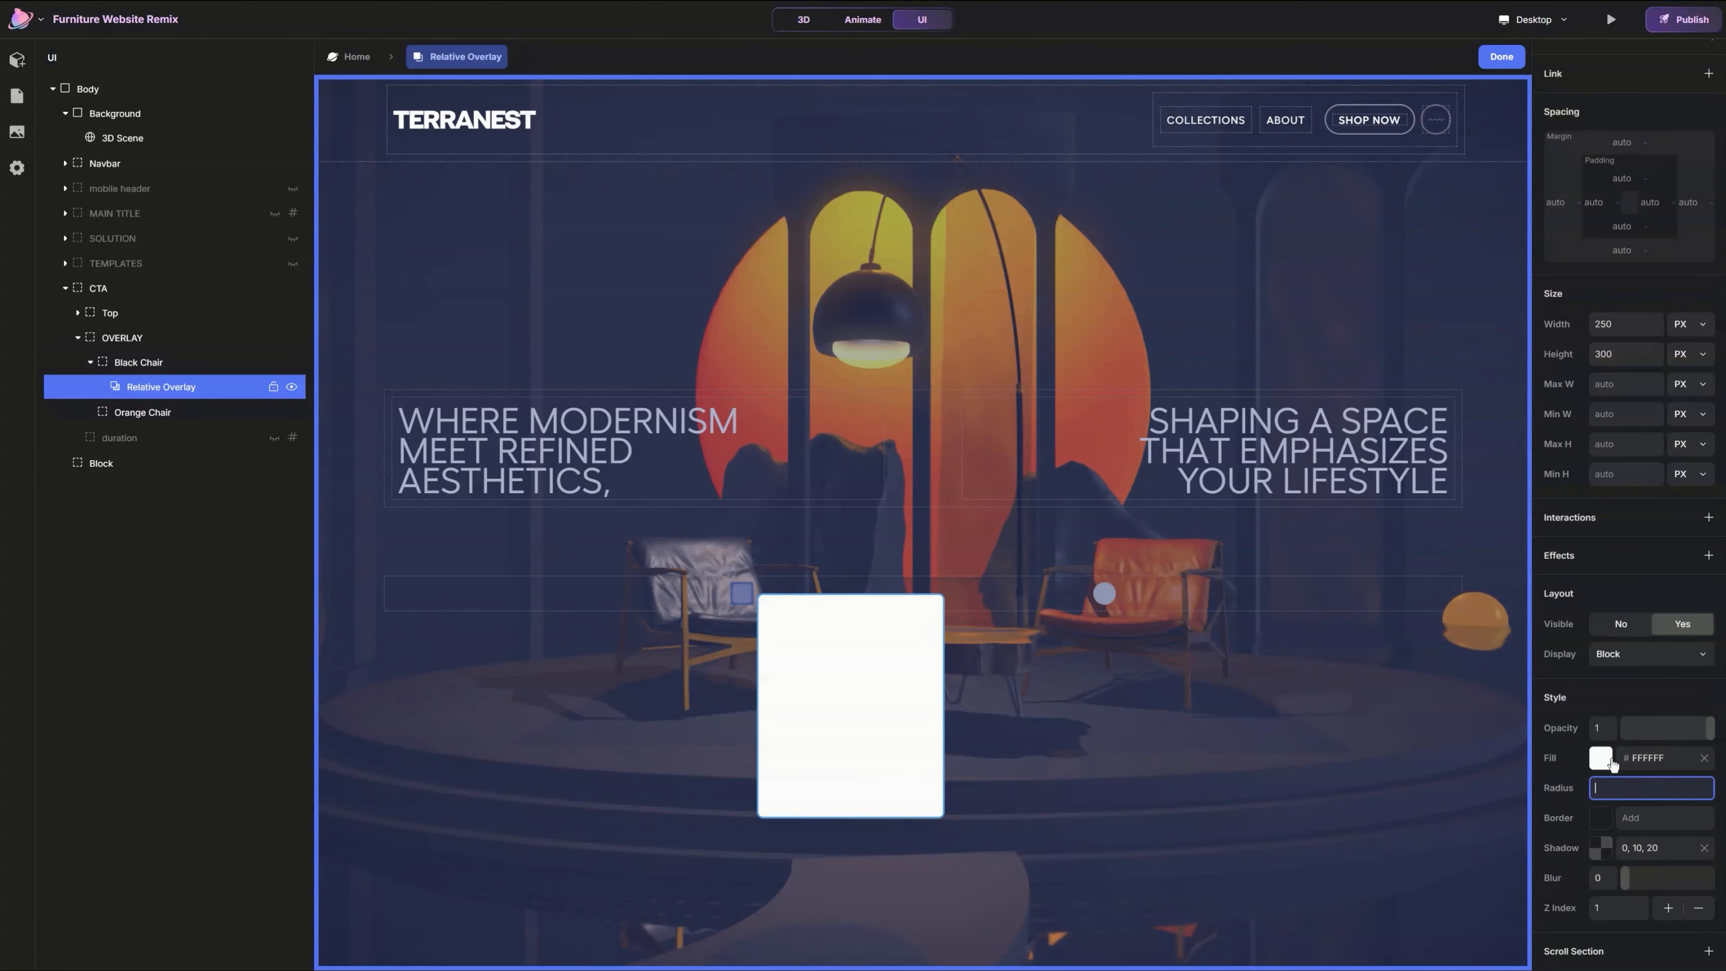
click(1705, 848)
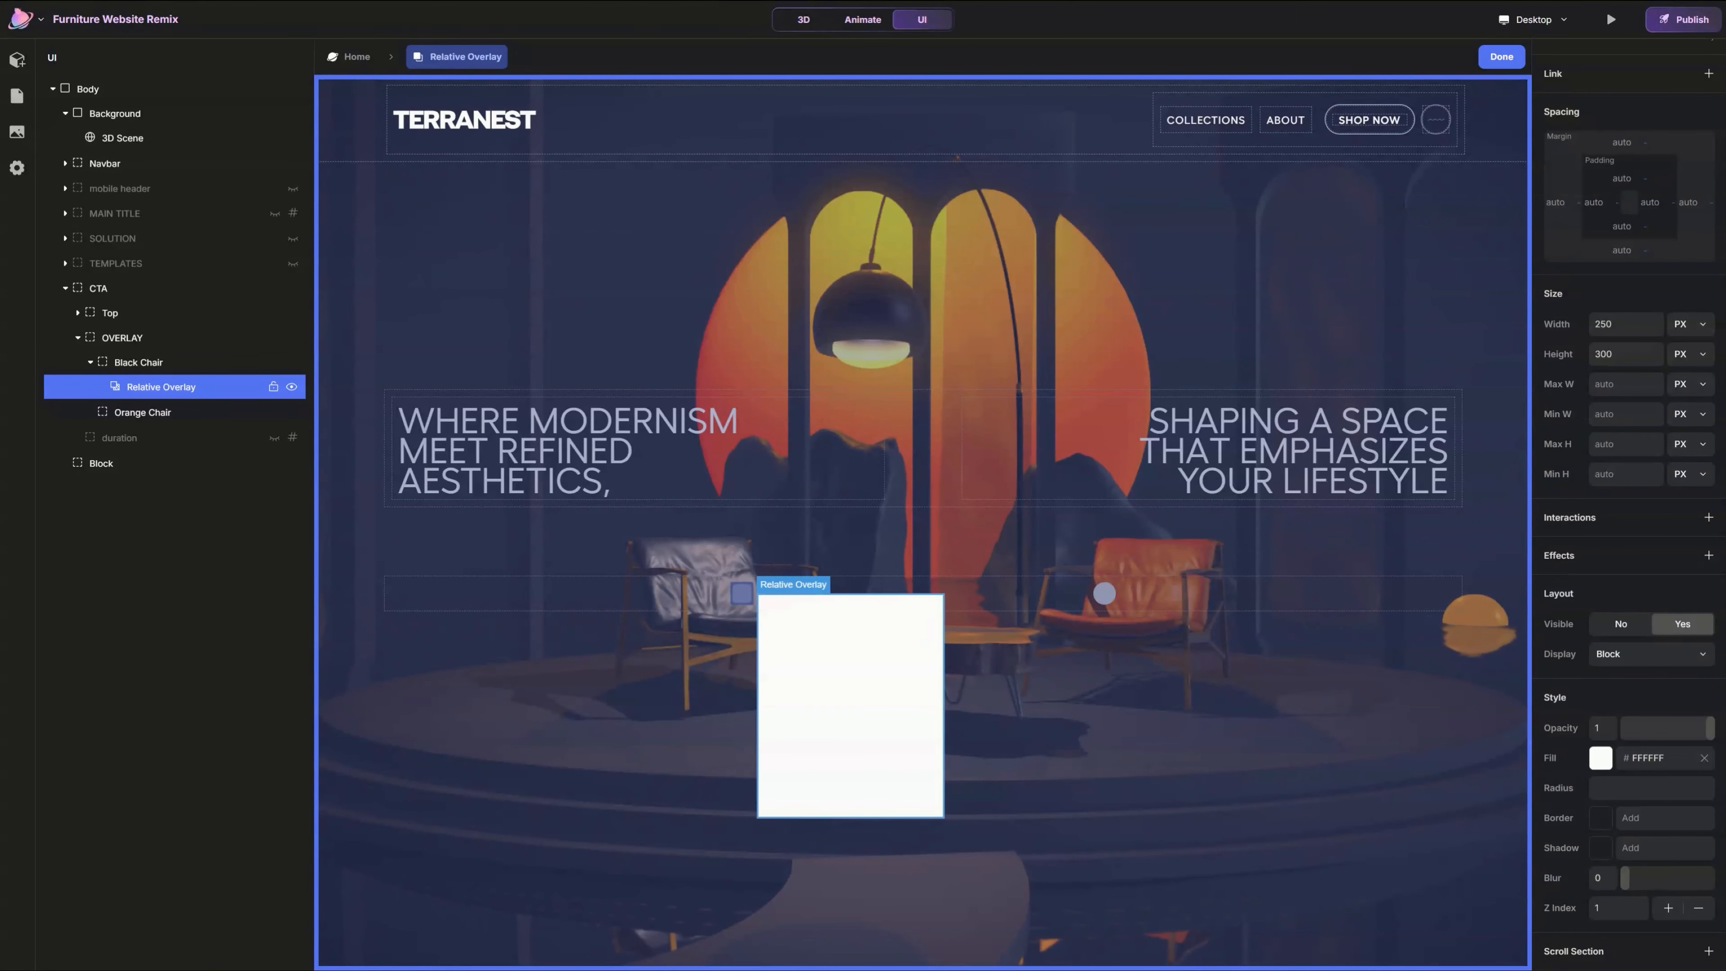
click(1501, 56)
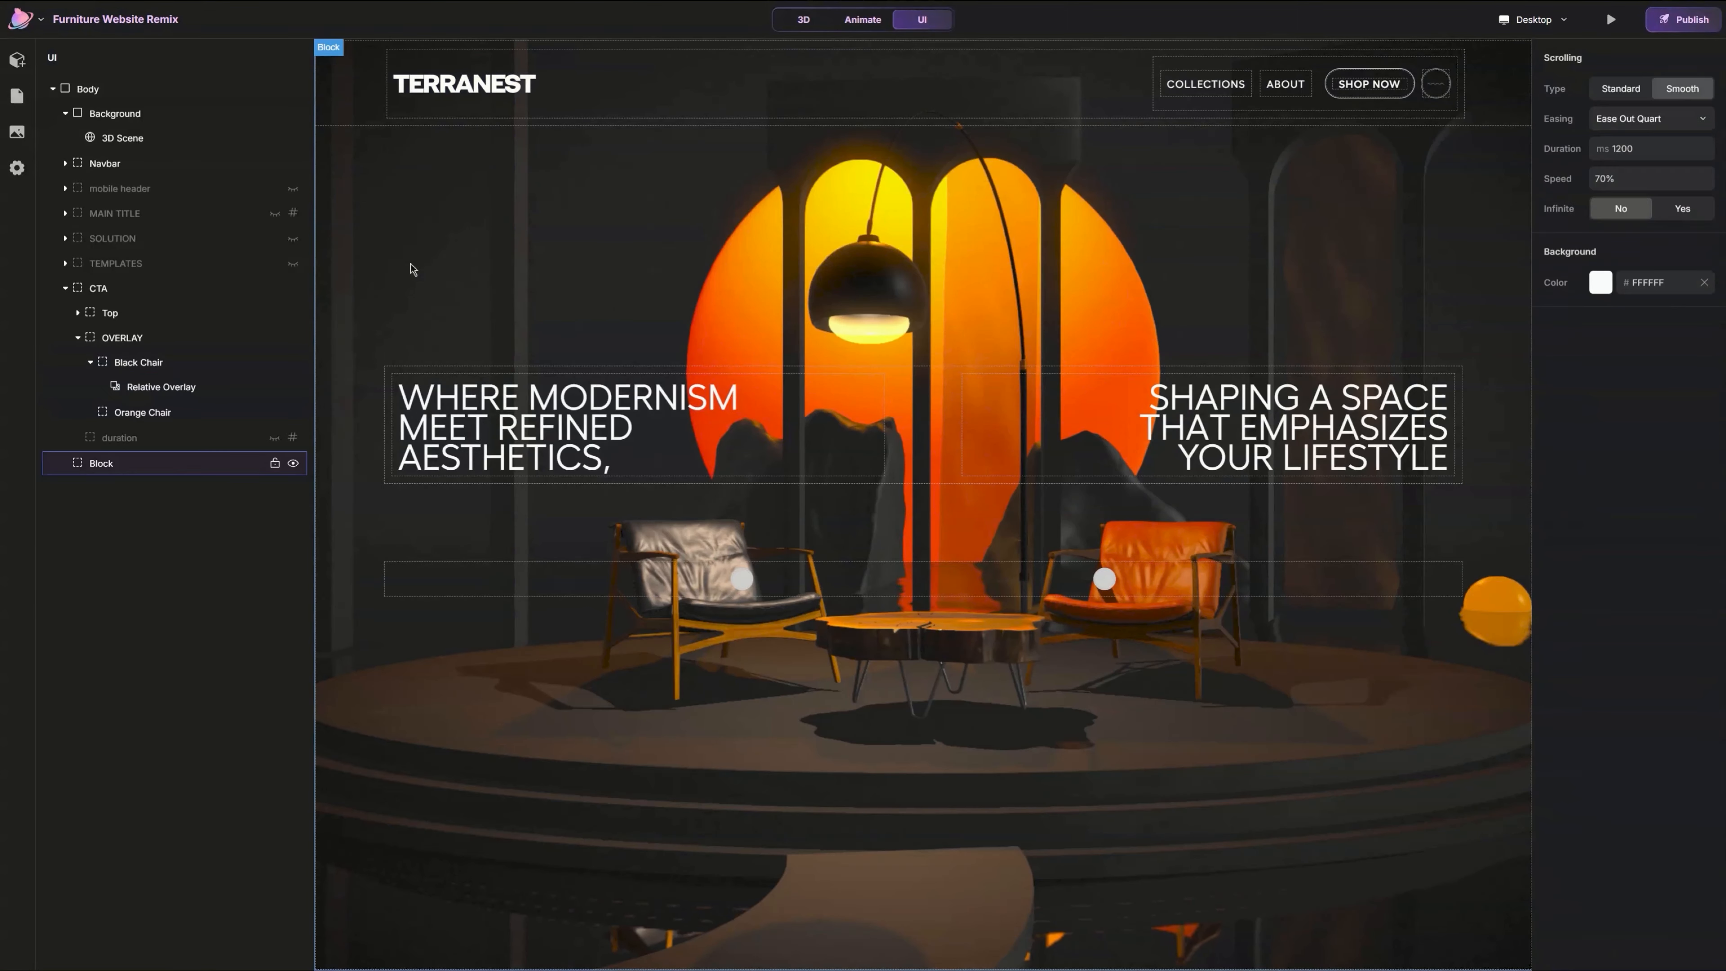
Step: Show the TEMPLATES section, copy its black chair card, and collapse and hide the section again
click(294, 264)
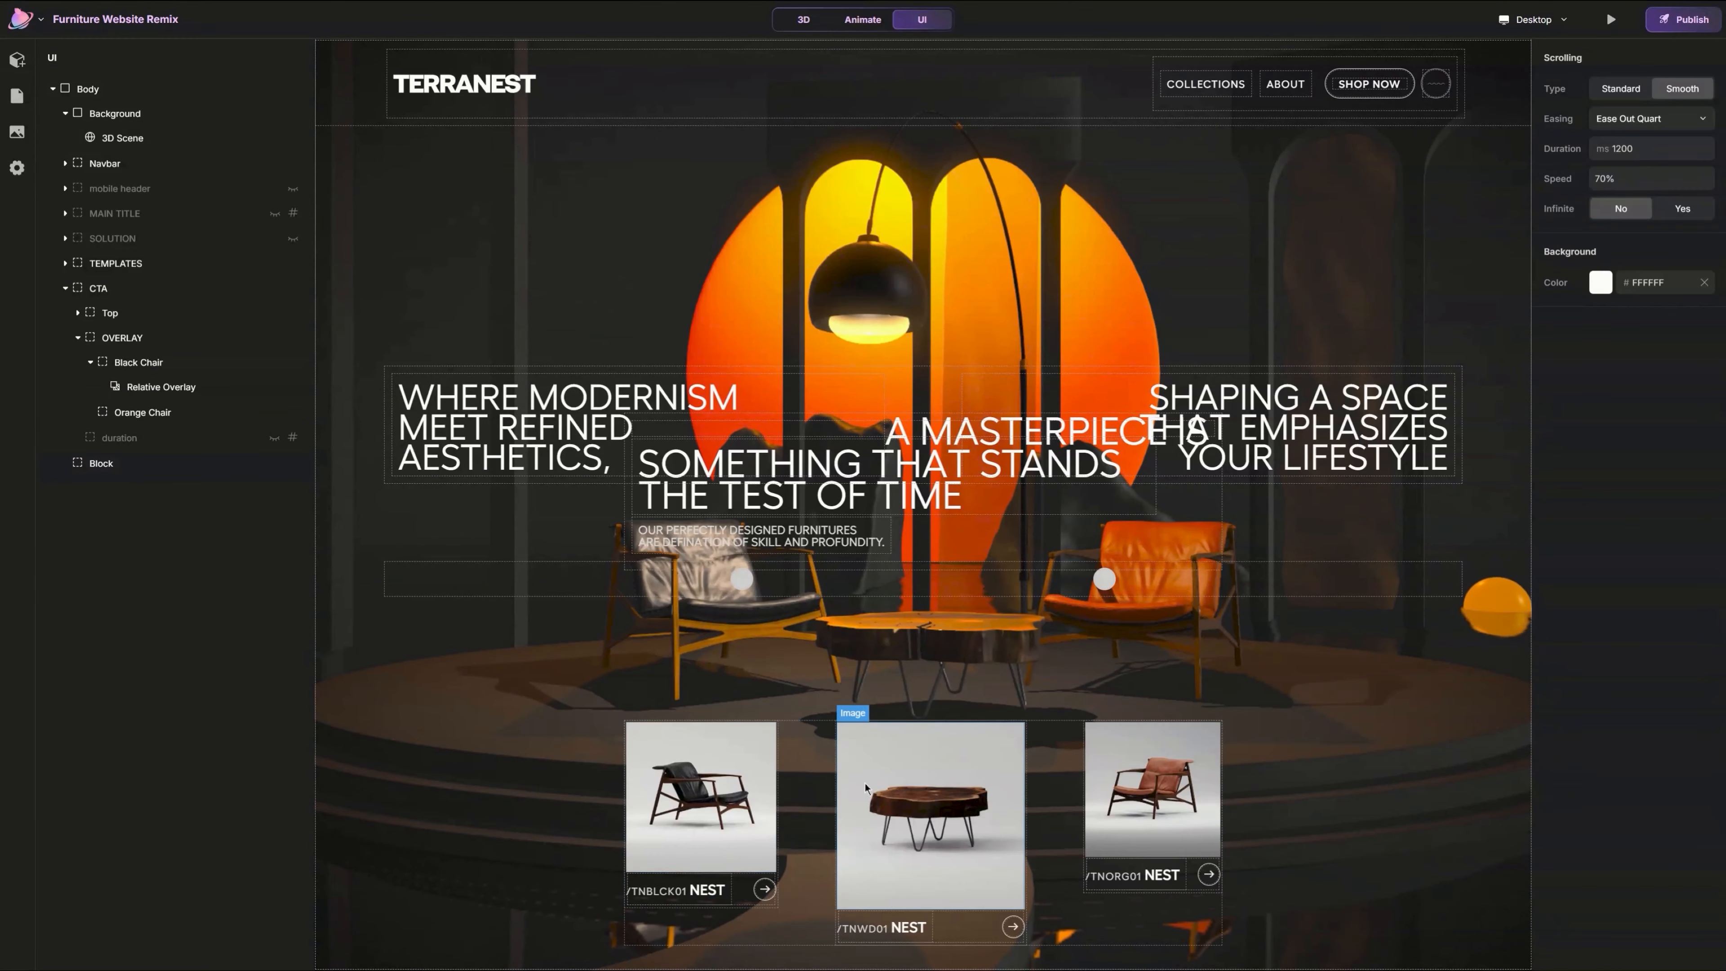
click(778, 881)
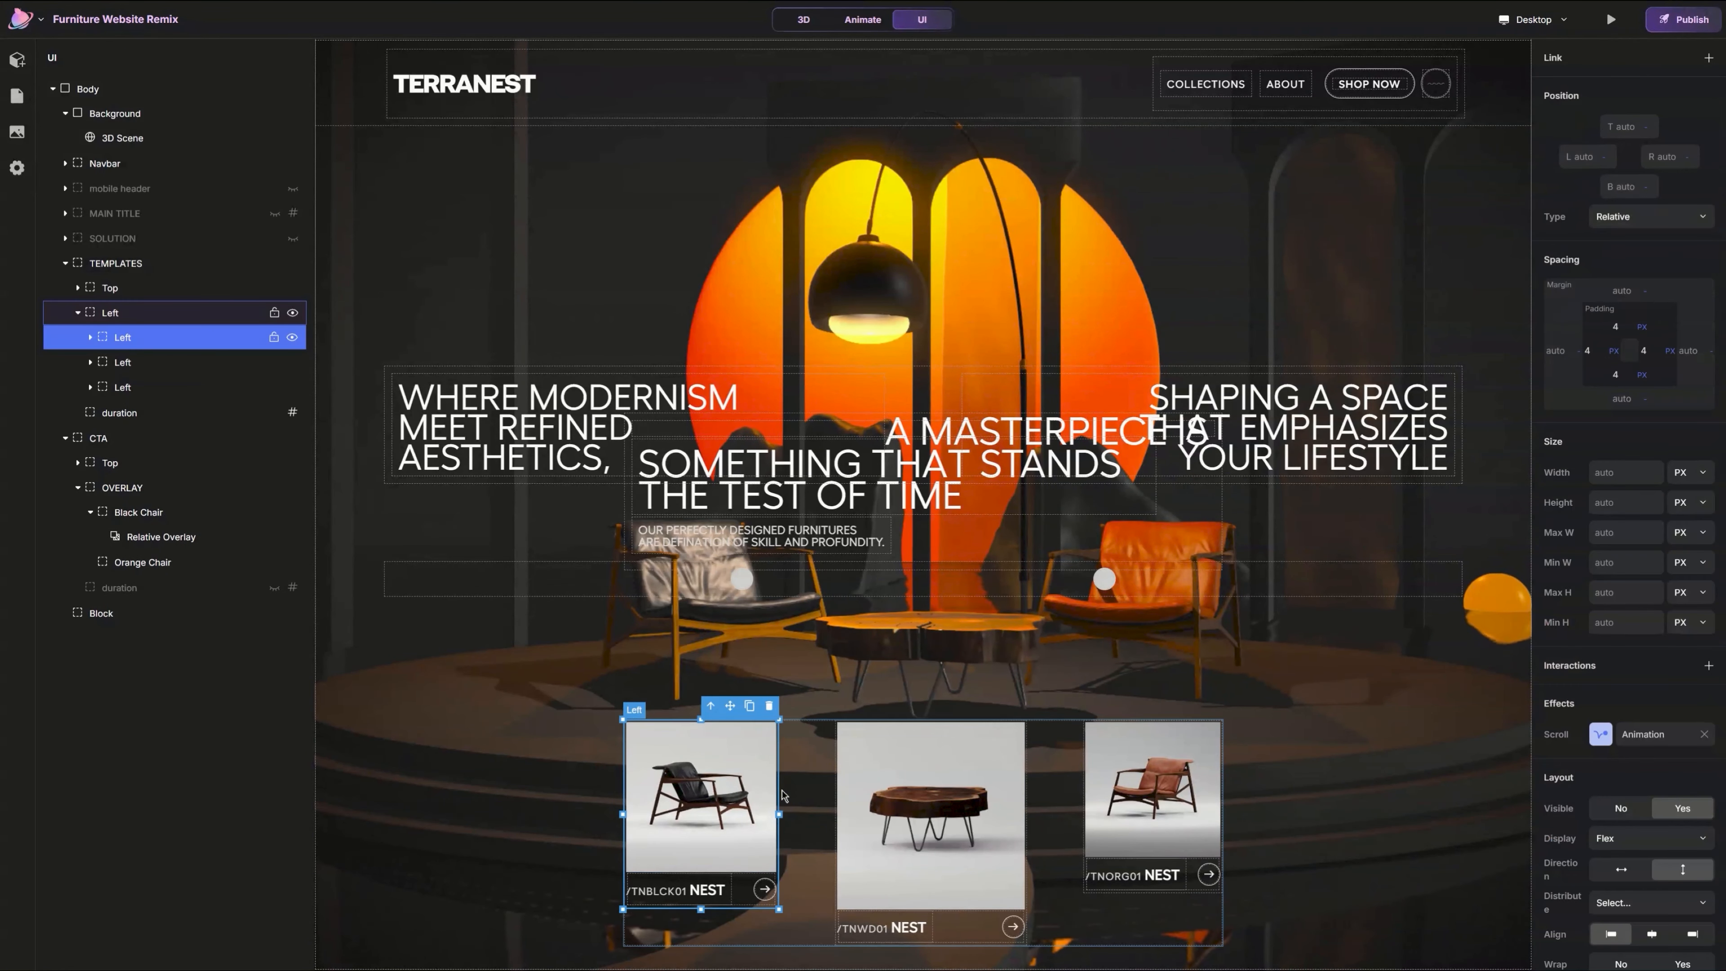
click(281, 265)
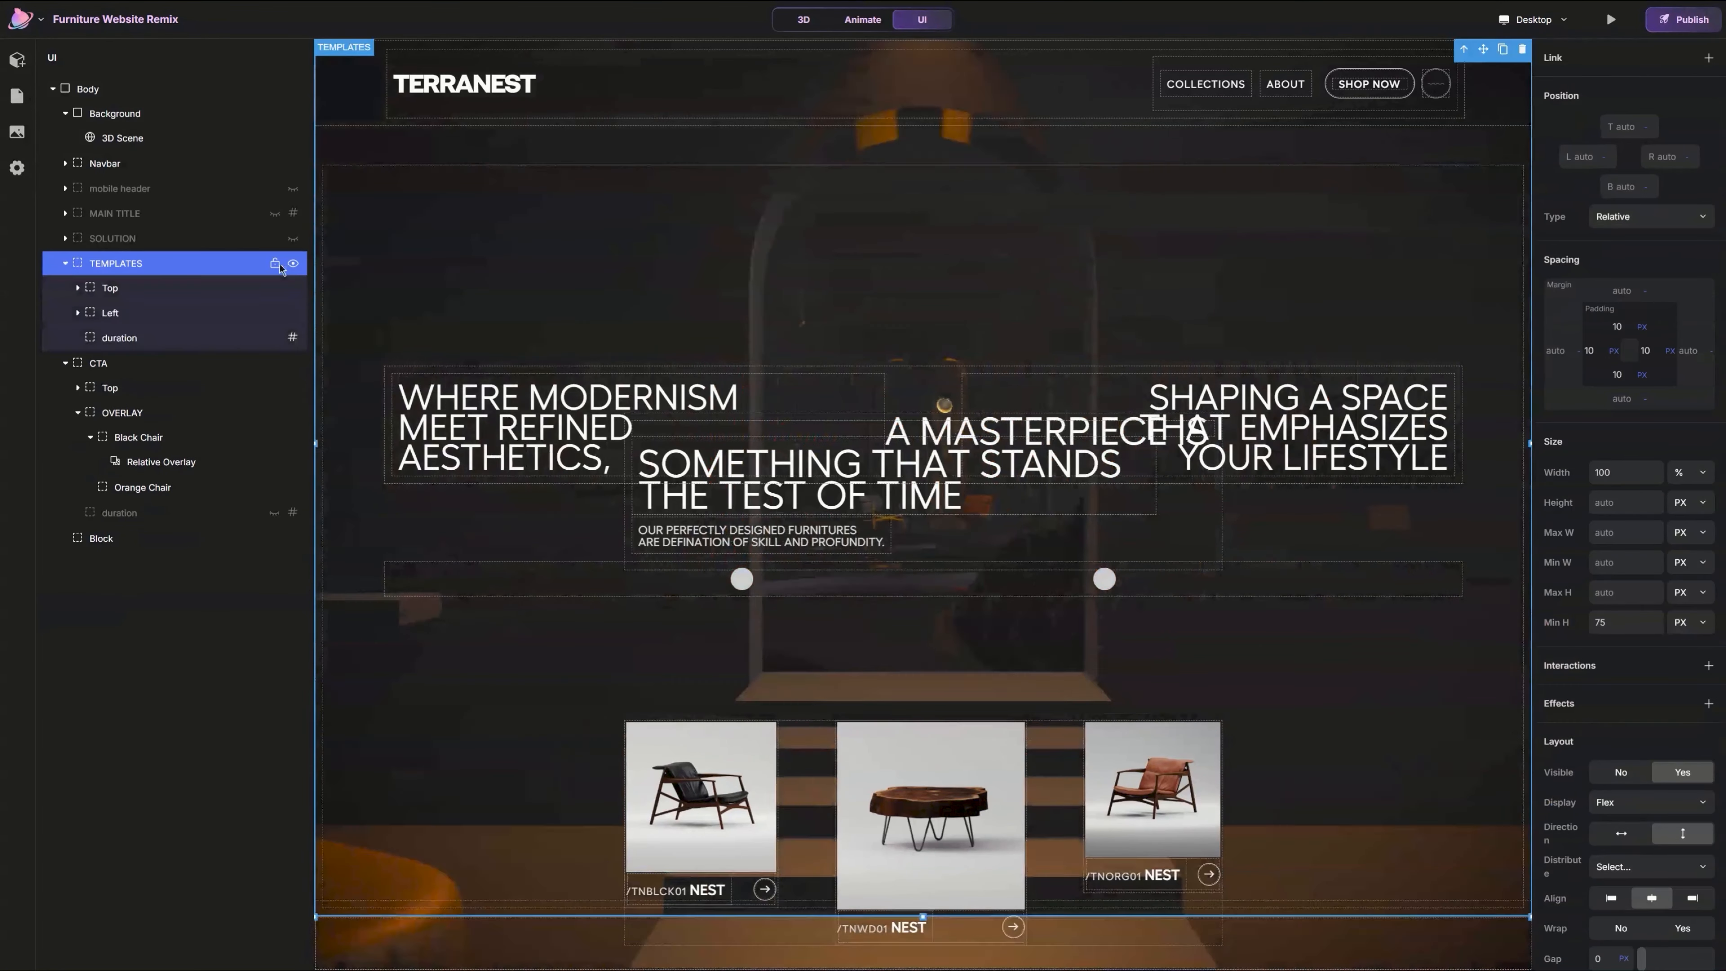
click(65, 263)
click(293, 263)
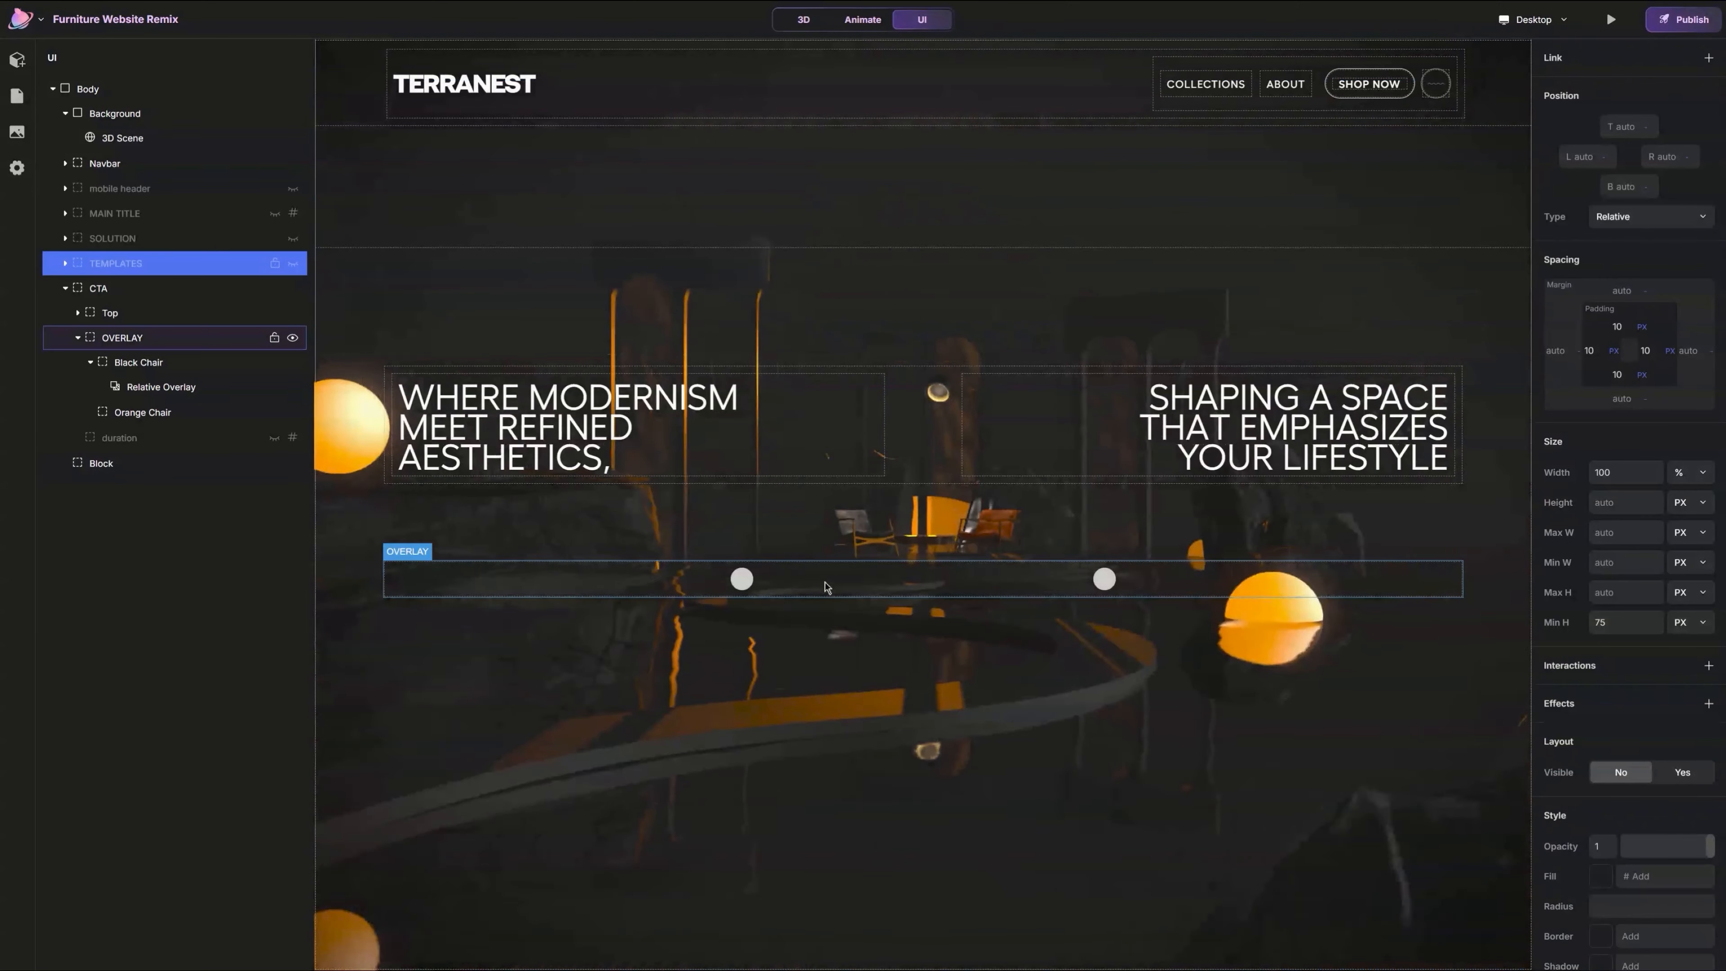
Step: Paste the copied card into the Black Chair block and nest it inside the Relative Overlay
click(742, 580)
click(208, 390)
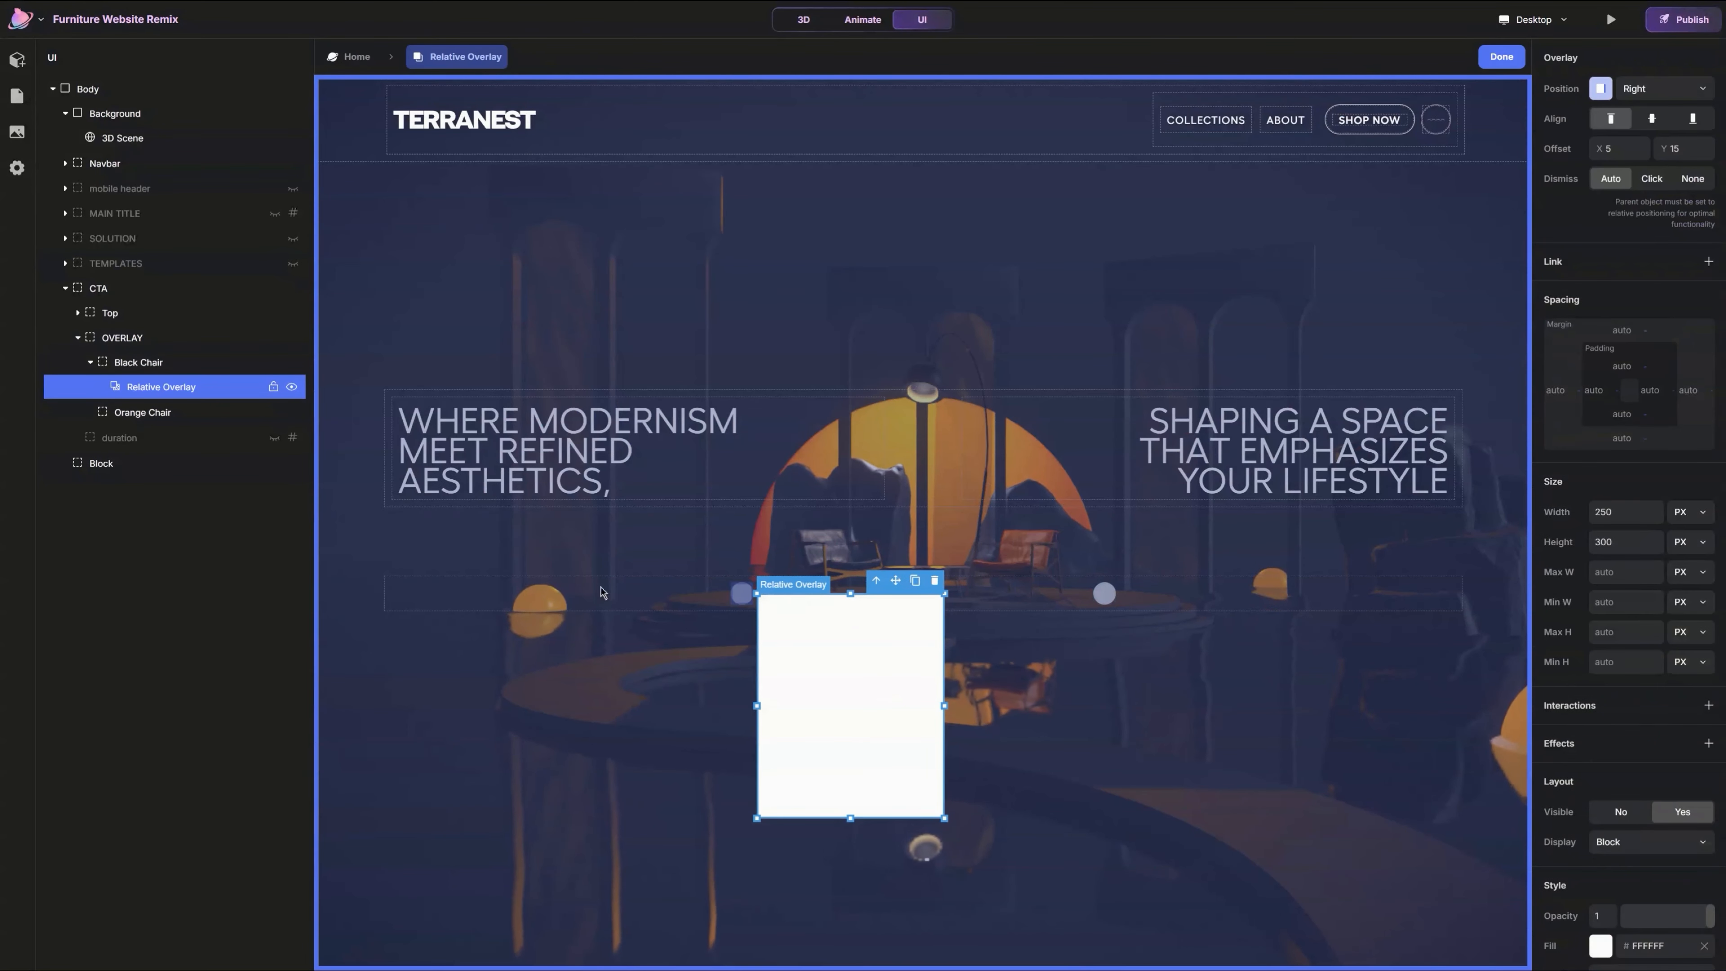
click(156, 405)
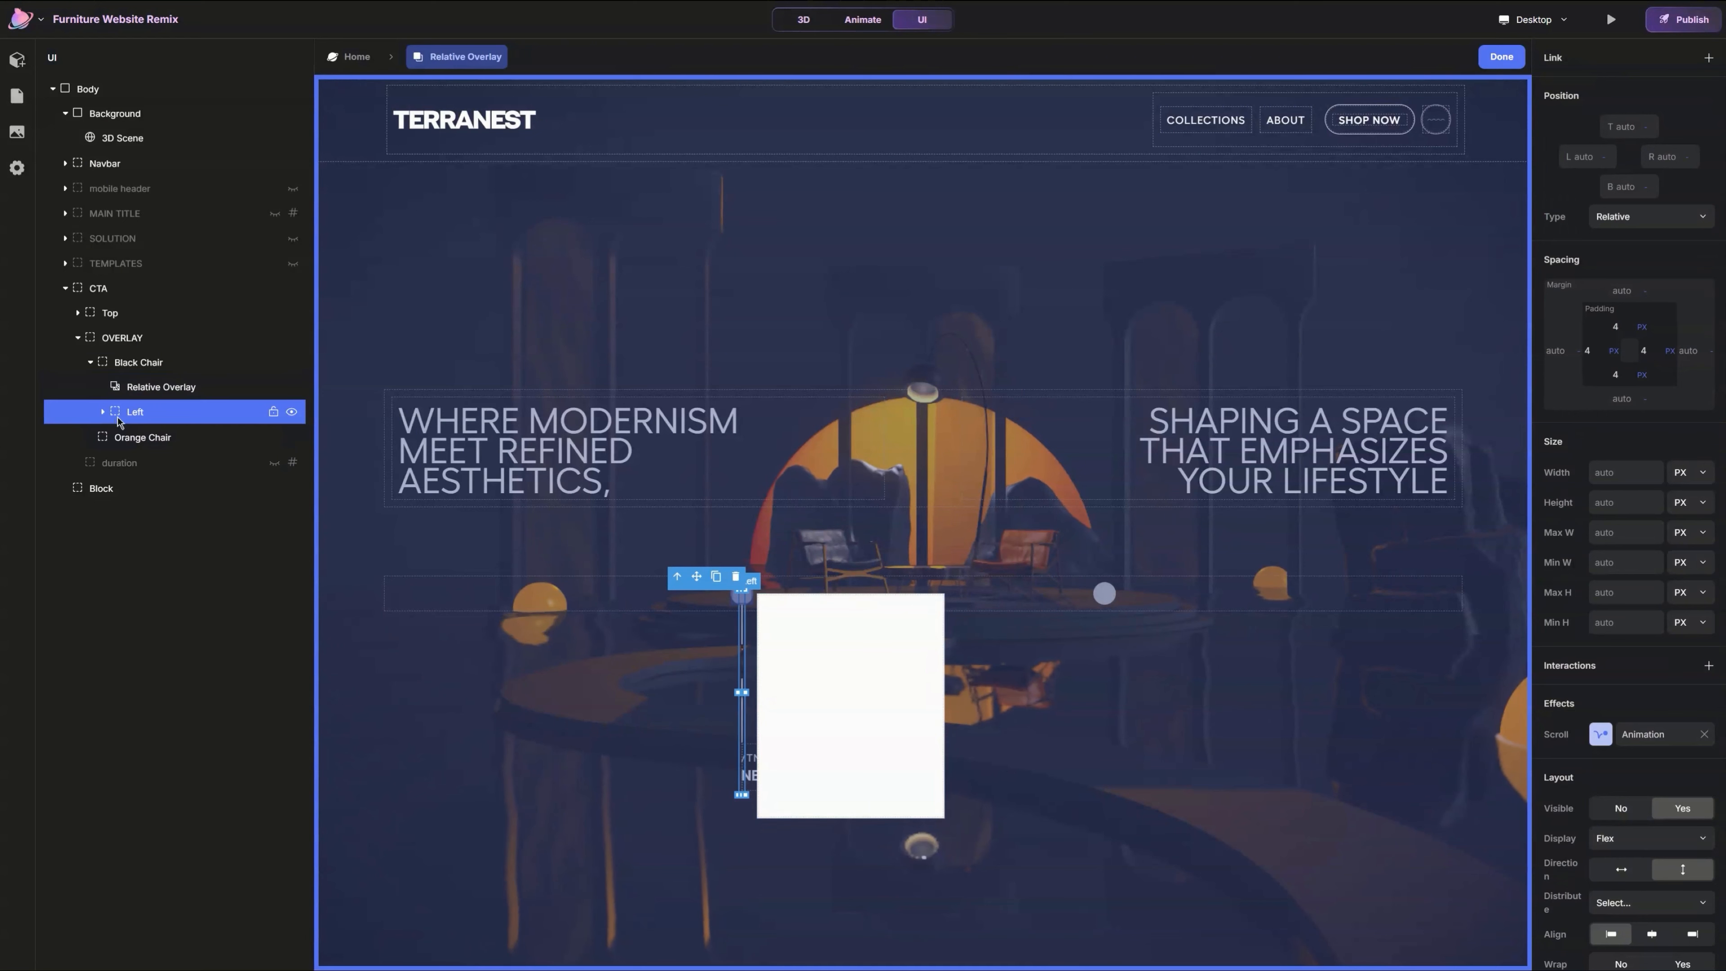
drag(129, 411, 169, 394)
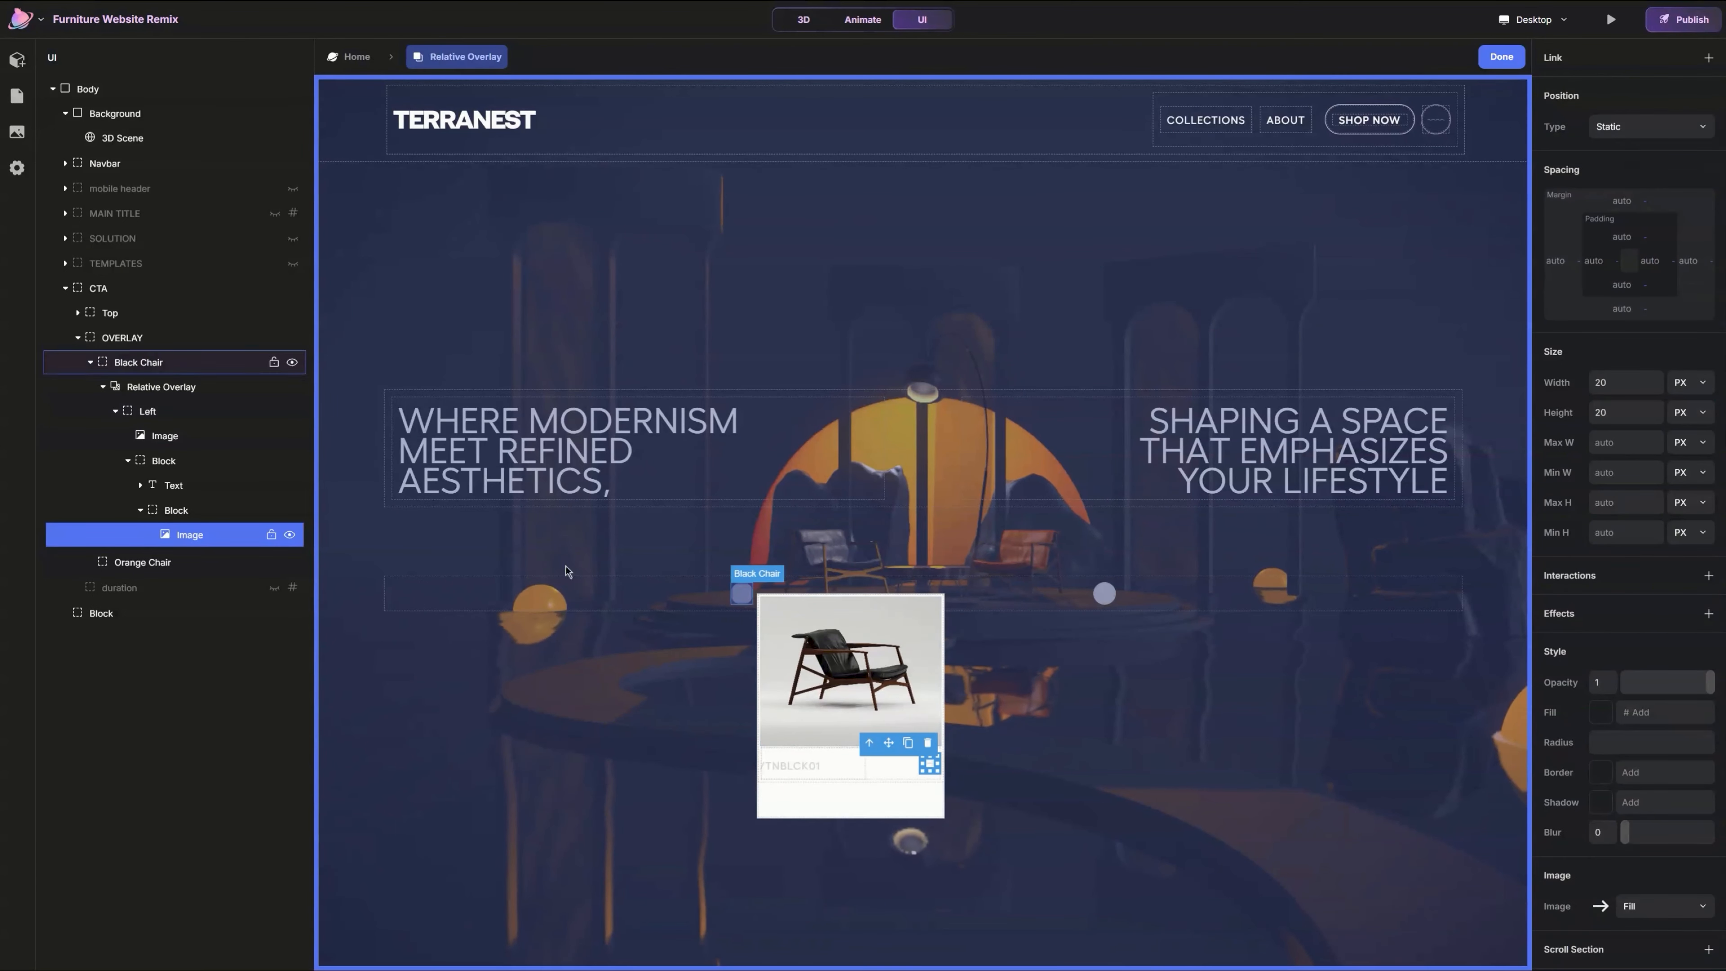
Step: Move the card's Image and Block directly under the Relative Overlay and delete the emptied Left wrapper
click(174, 410)
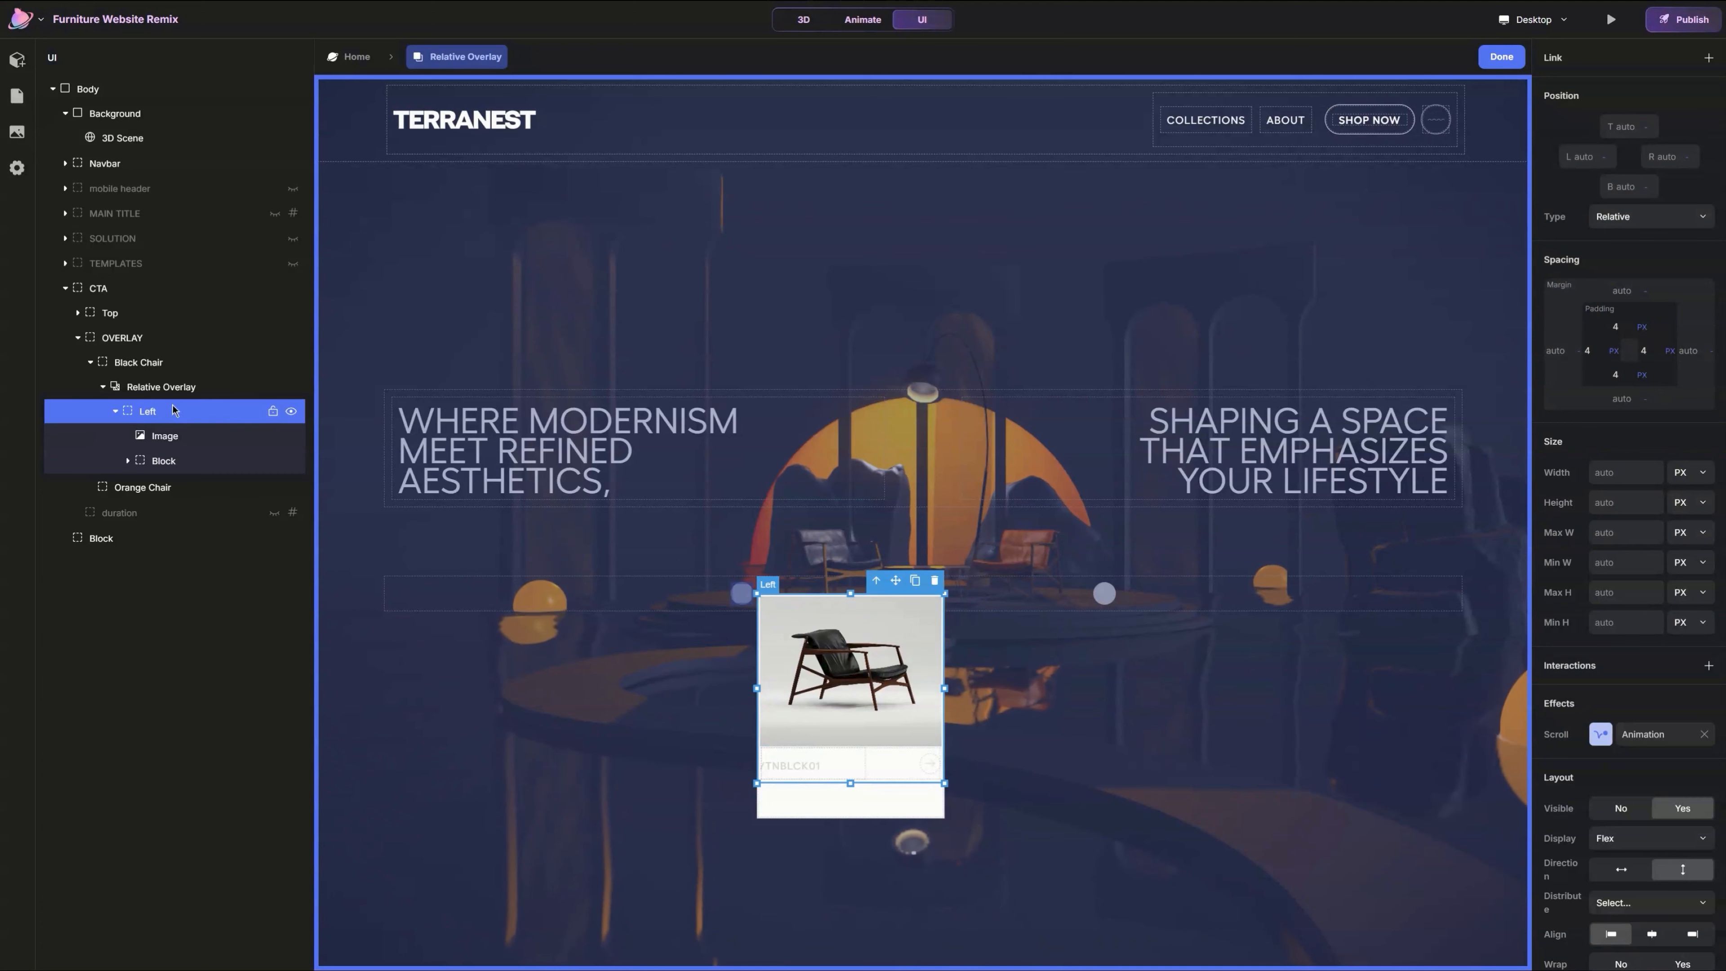
mouse_move(170, 436)
mouse_down()
mouse_move(181, 453)
mouse_move(148, 441)
mouse_up()
click(147, 462)
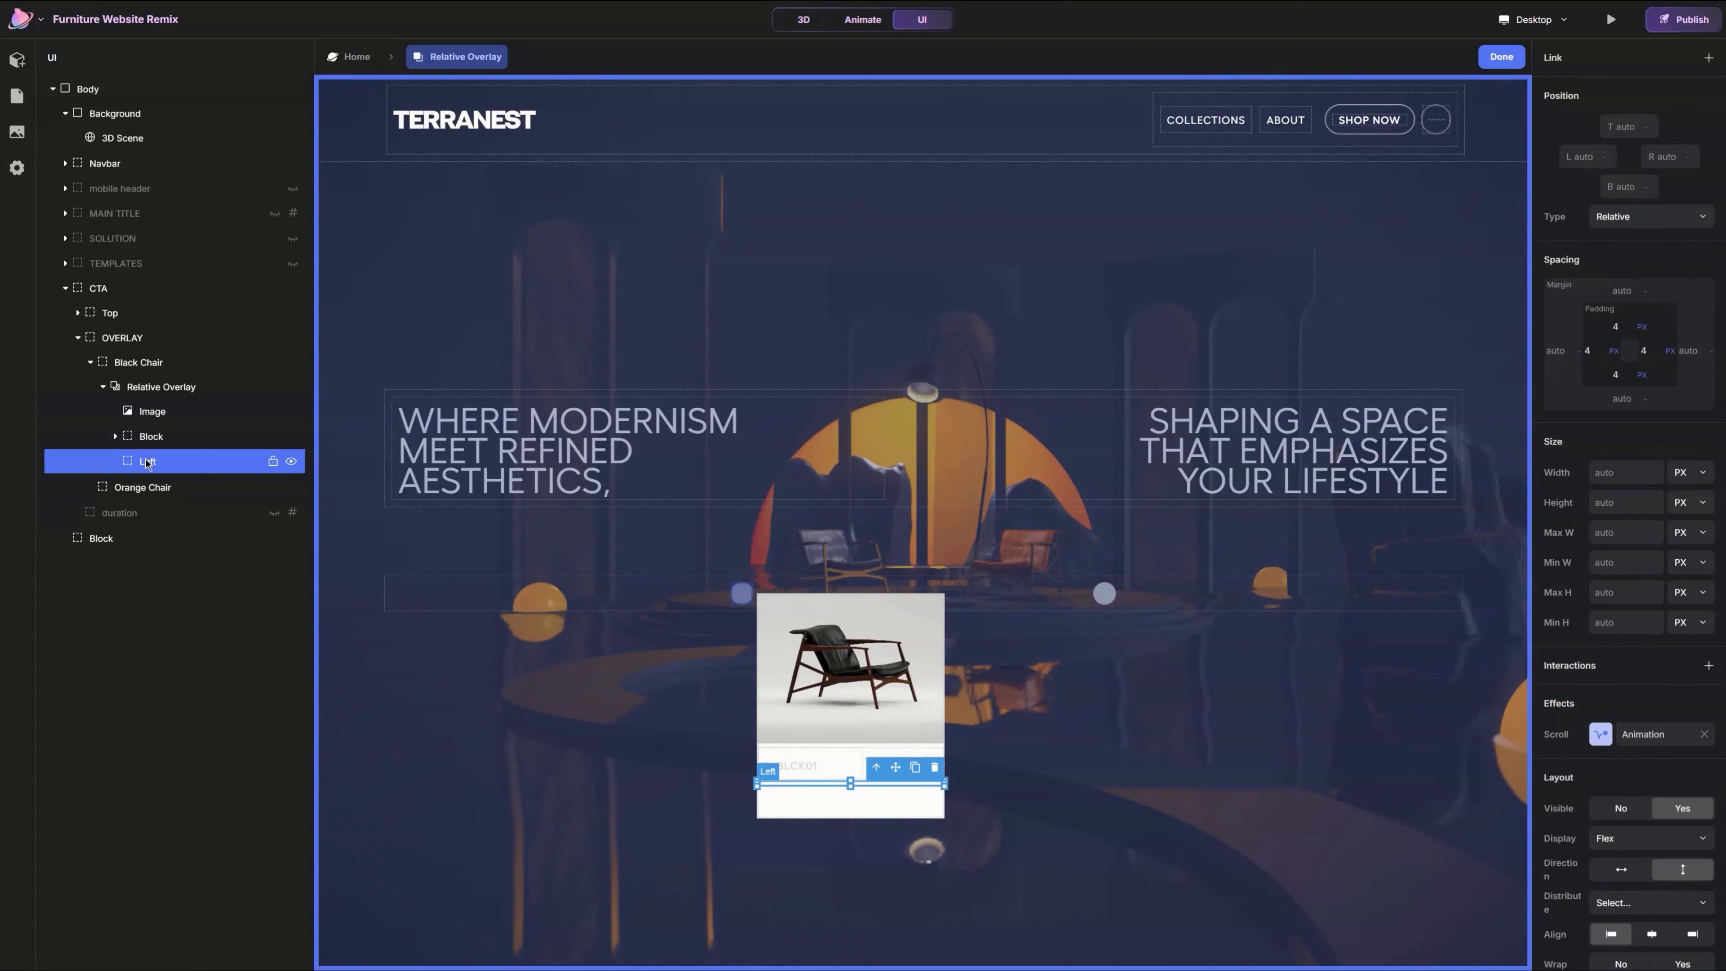
key(Delete)
Step: Set the overlay's chair image height to 100%
click(180, 411)
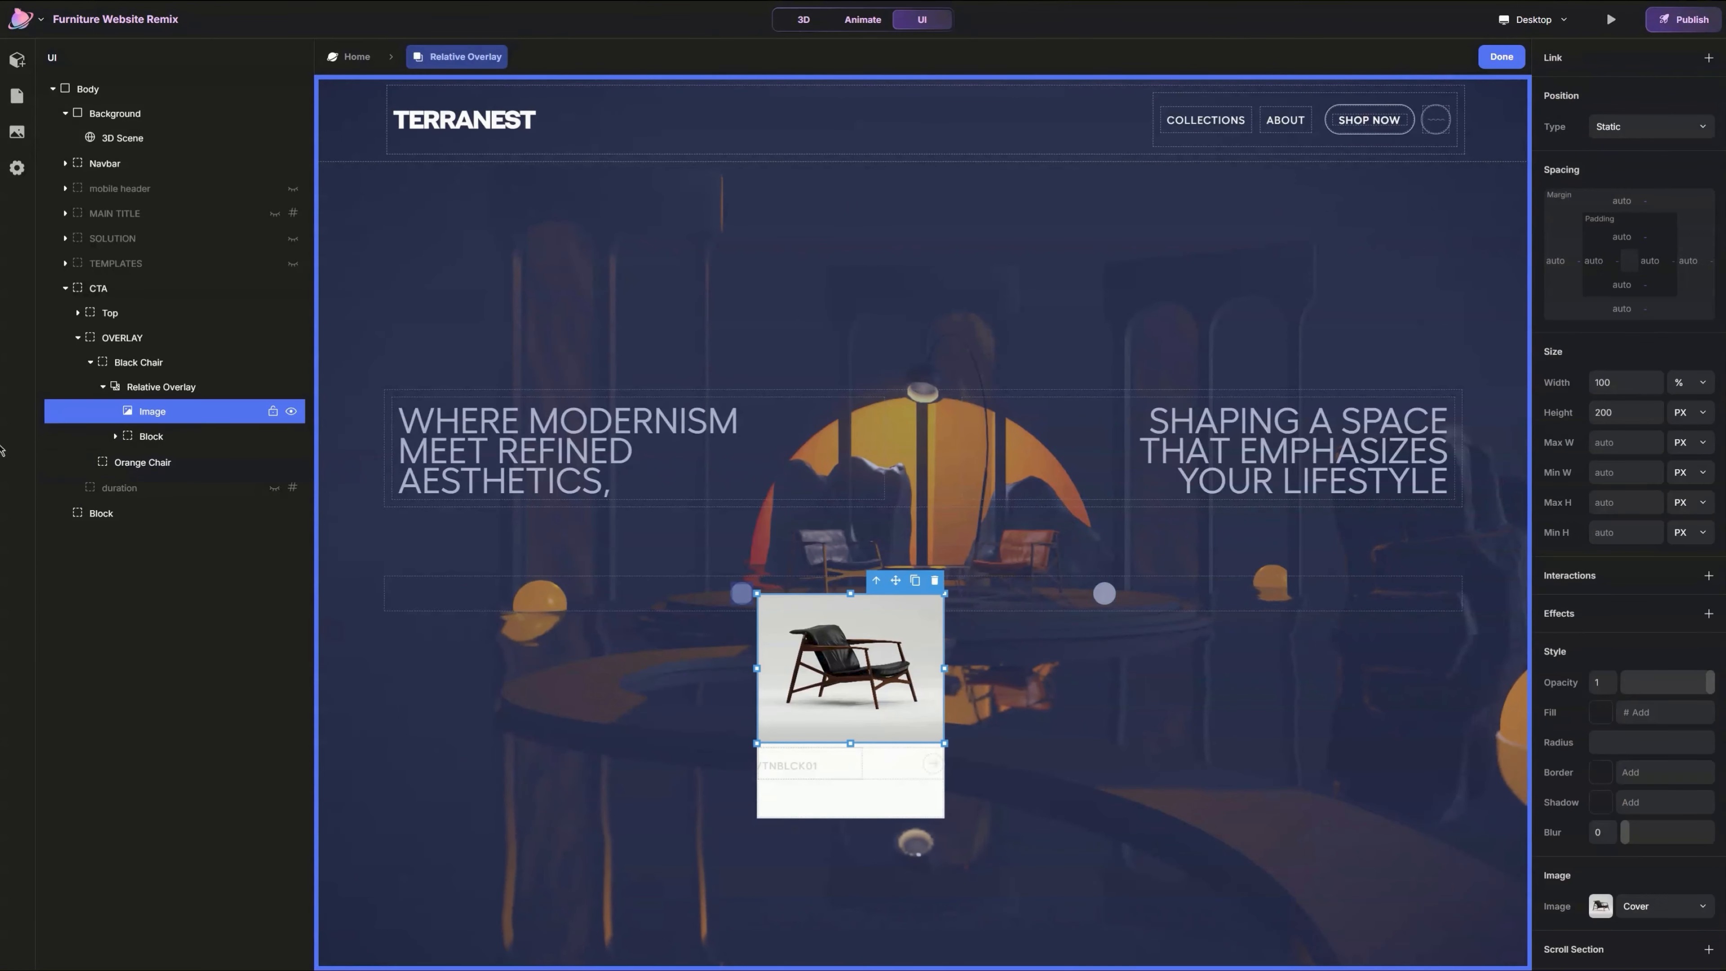
click(1634, 408)
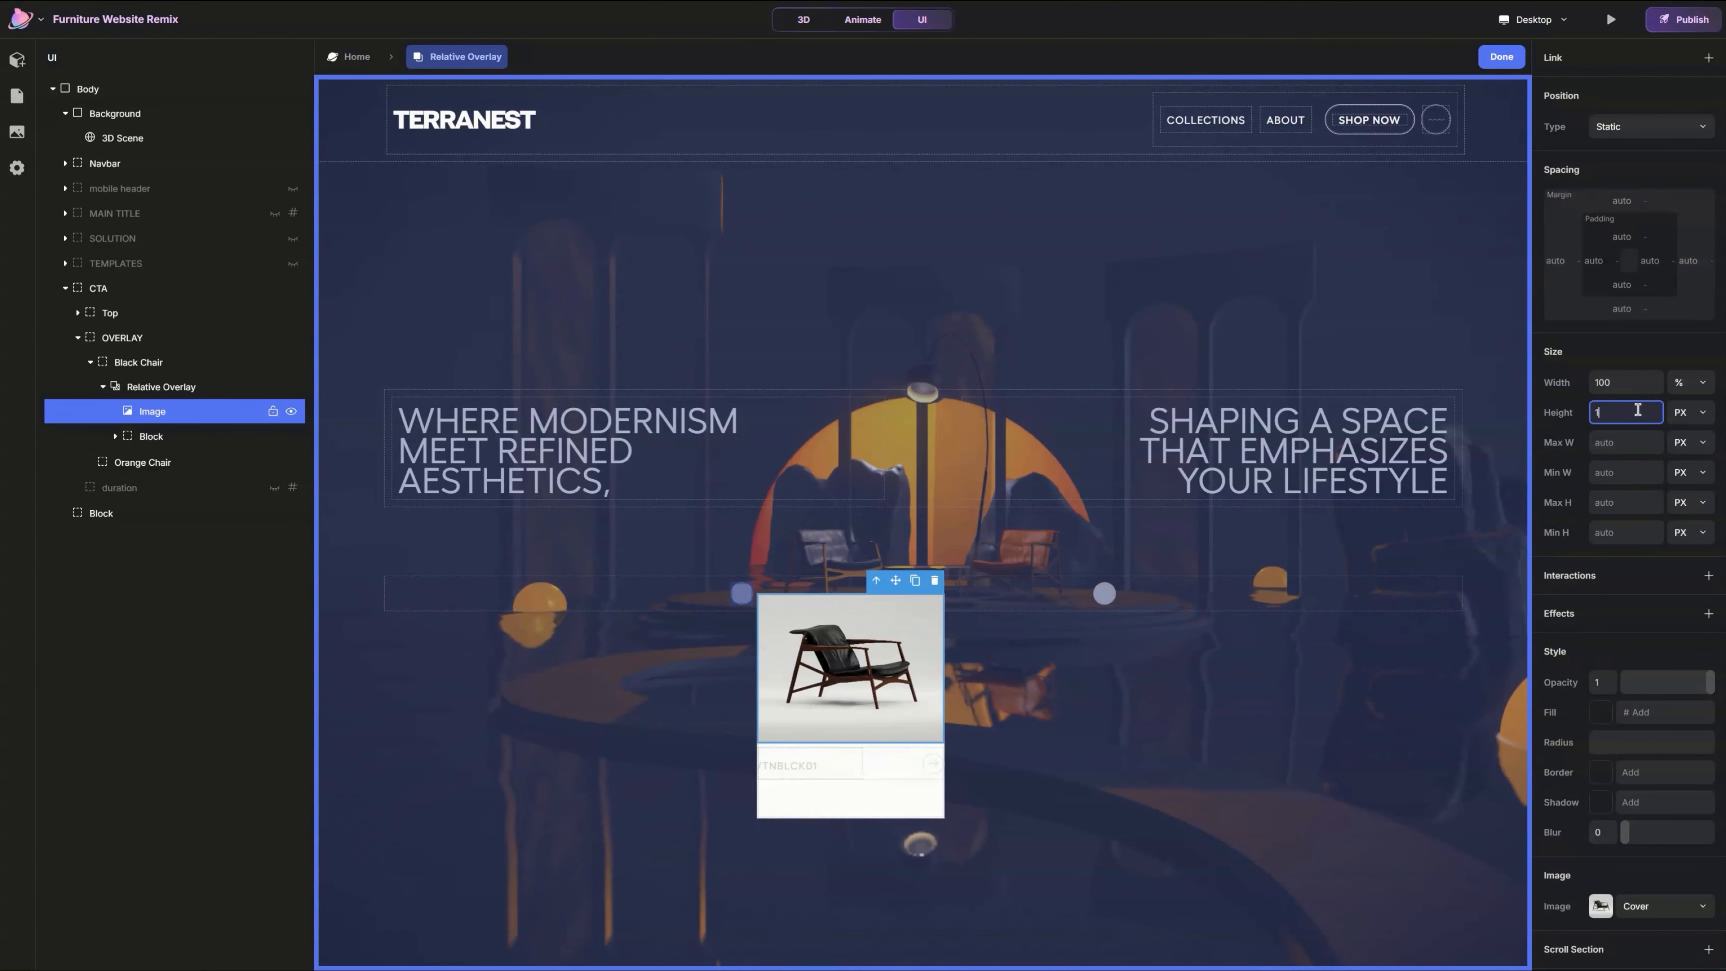
text(100)
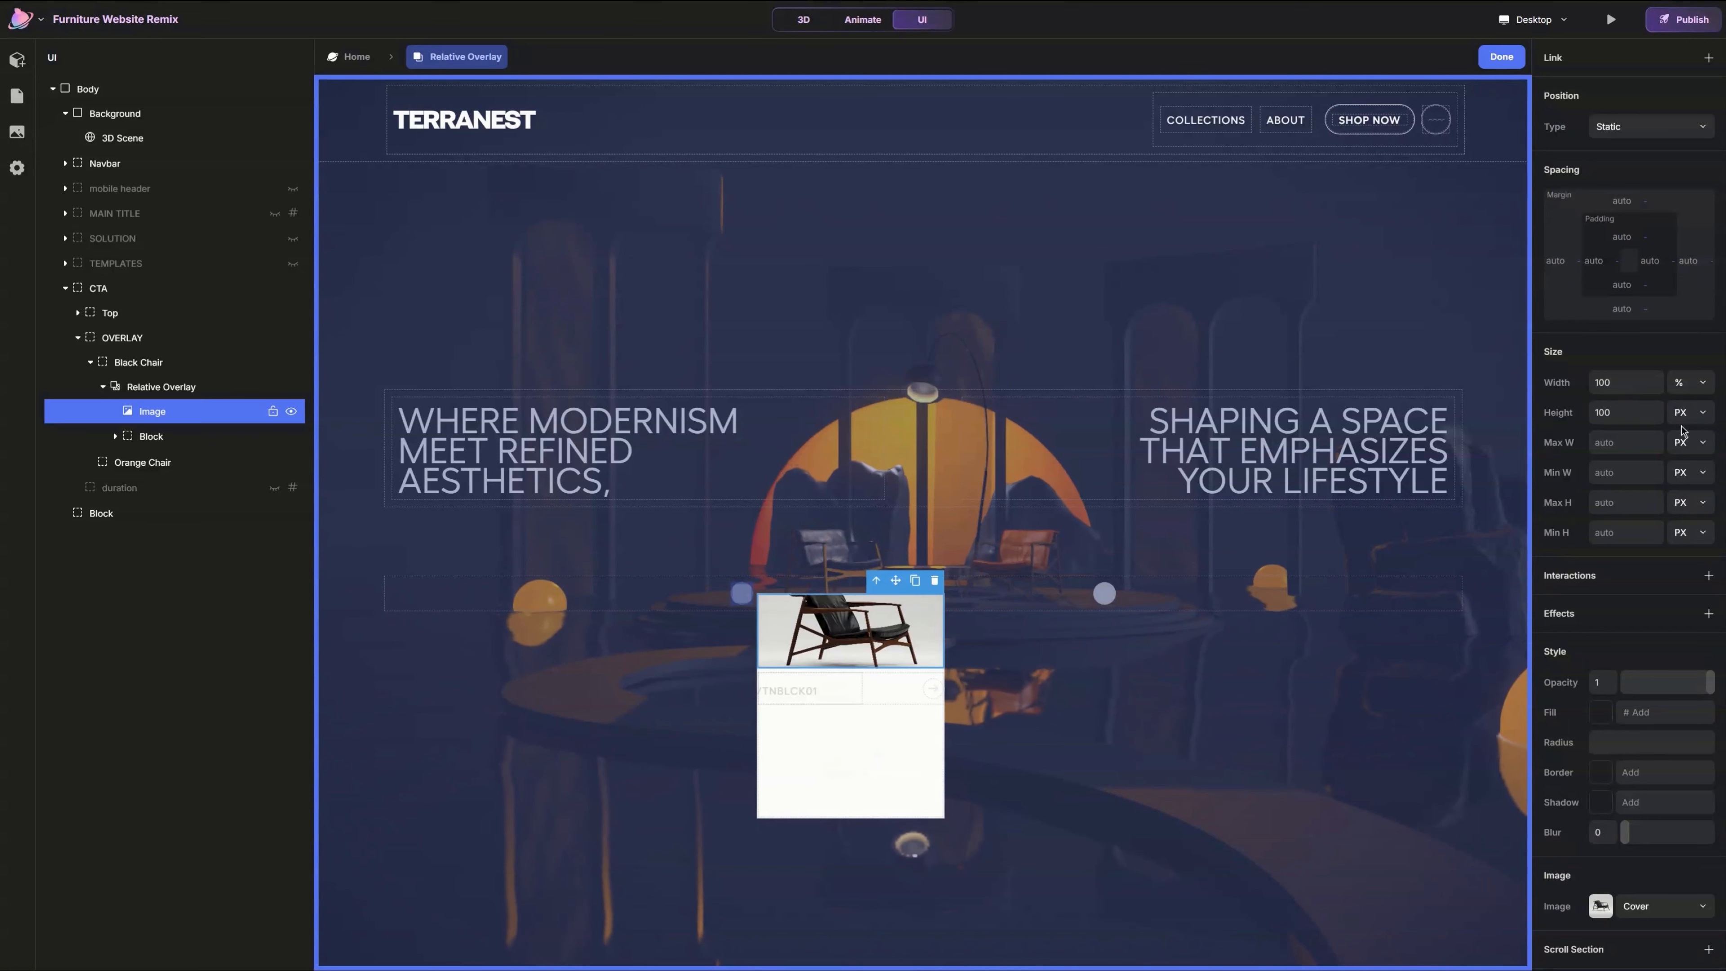
click(1690, 412)
click(1673, 454)
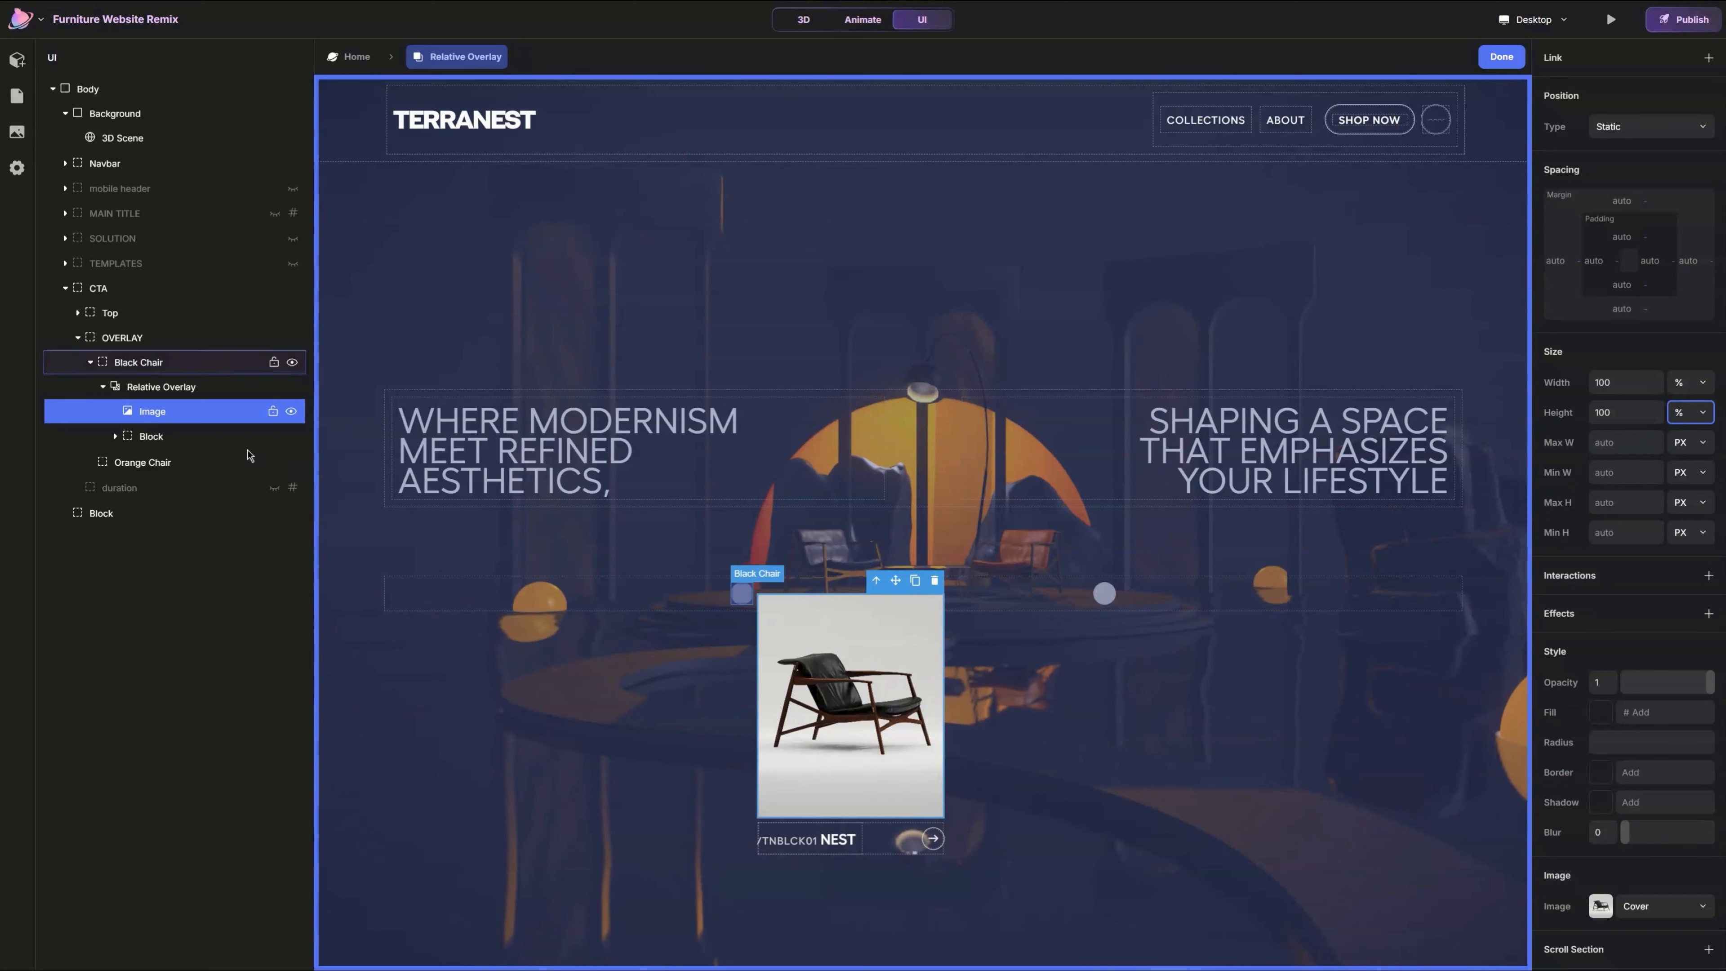
Step: Make the caption block below the chair image Absolute with a bottom offset of 0 px
click(873, 846)
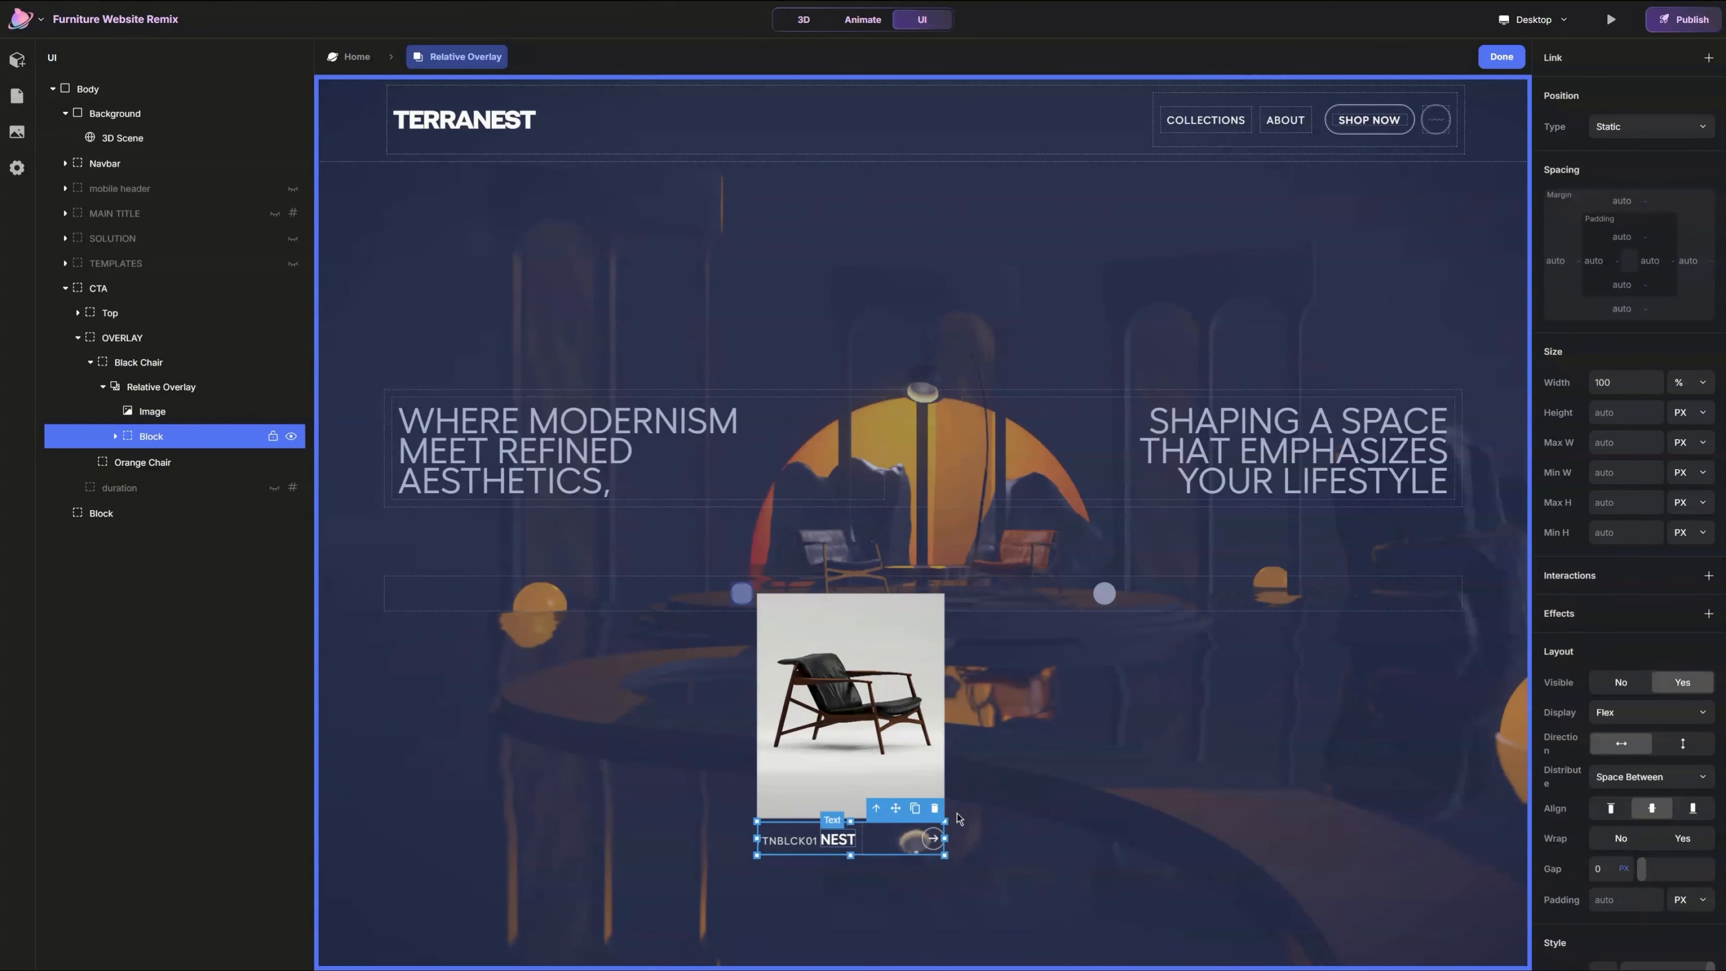
click(1624, 127)
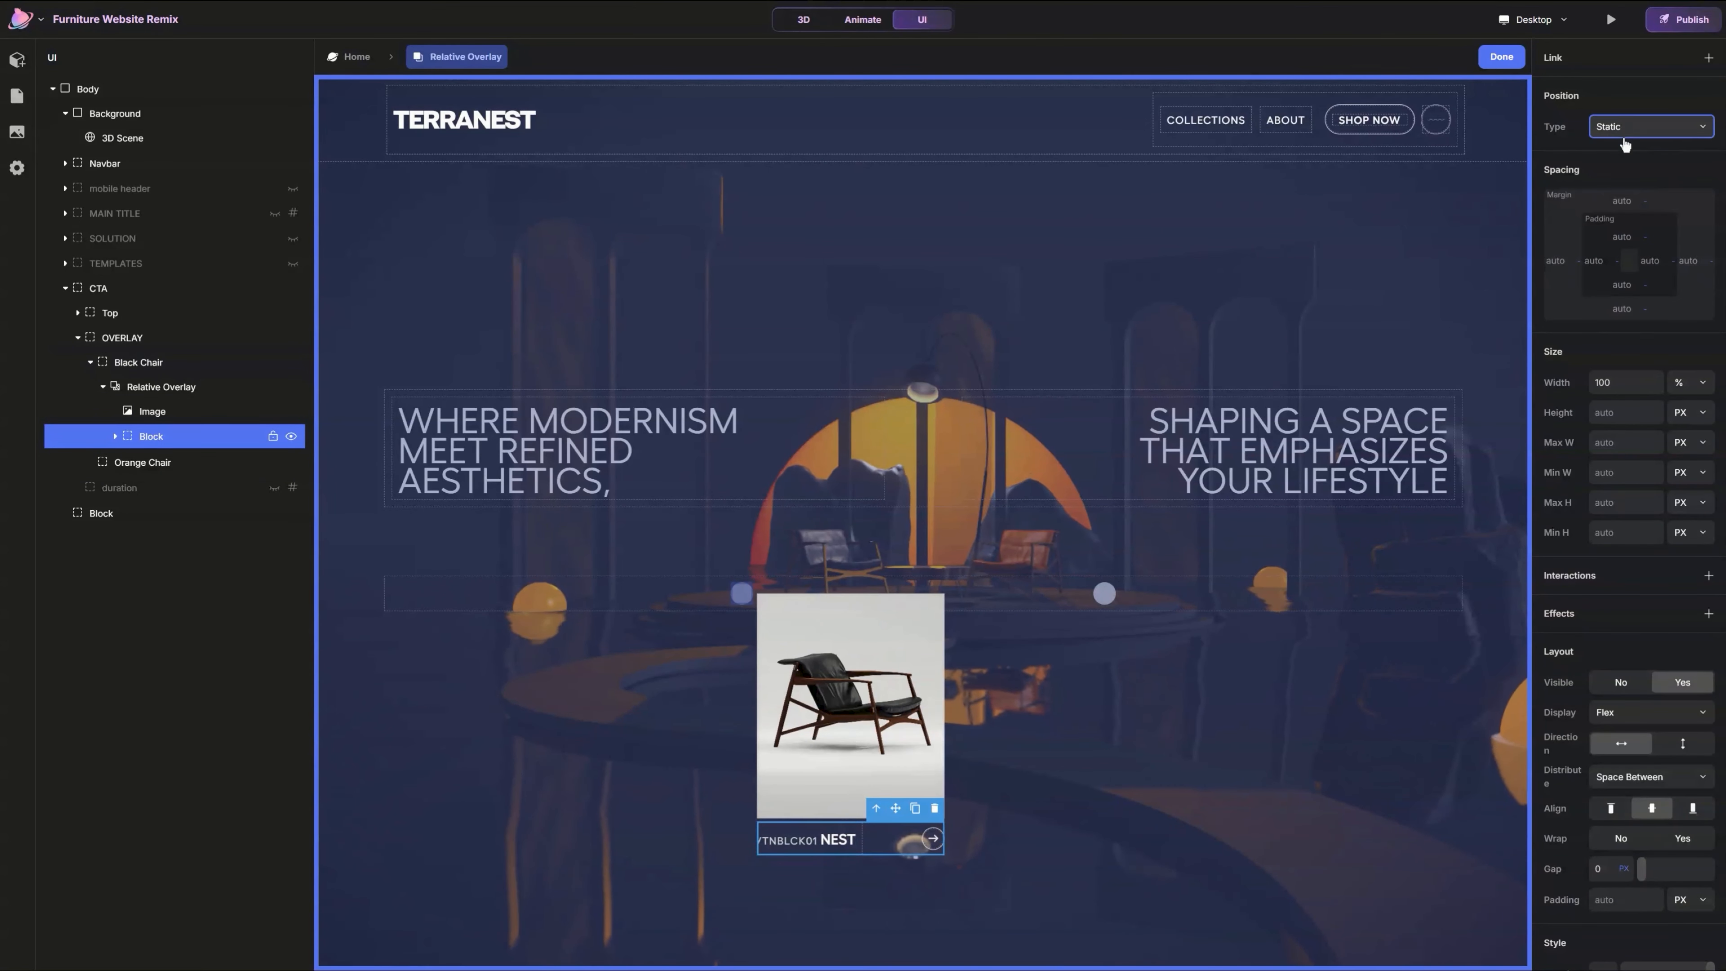
click(1629, 187)
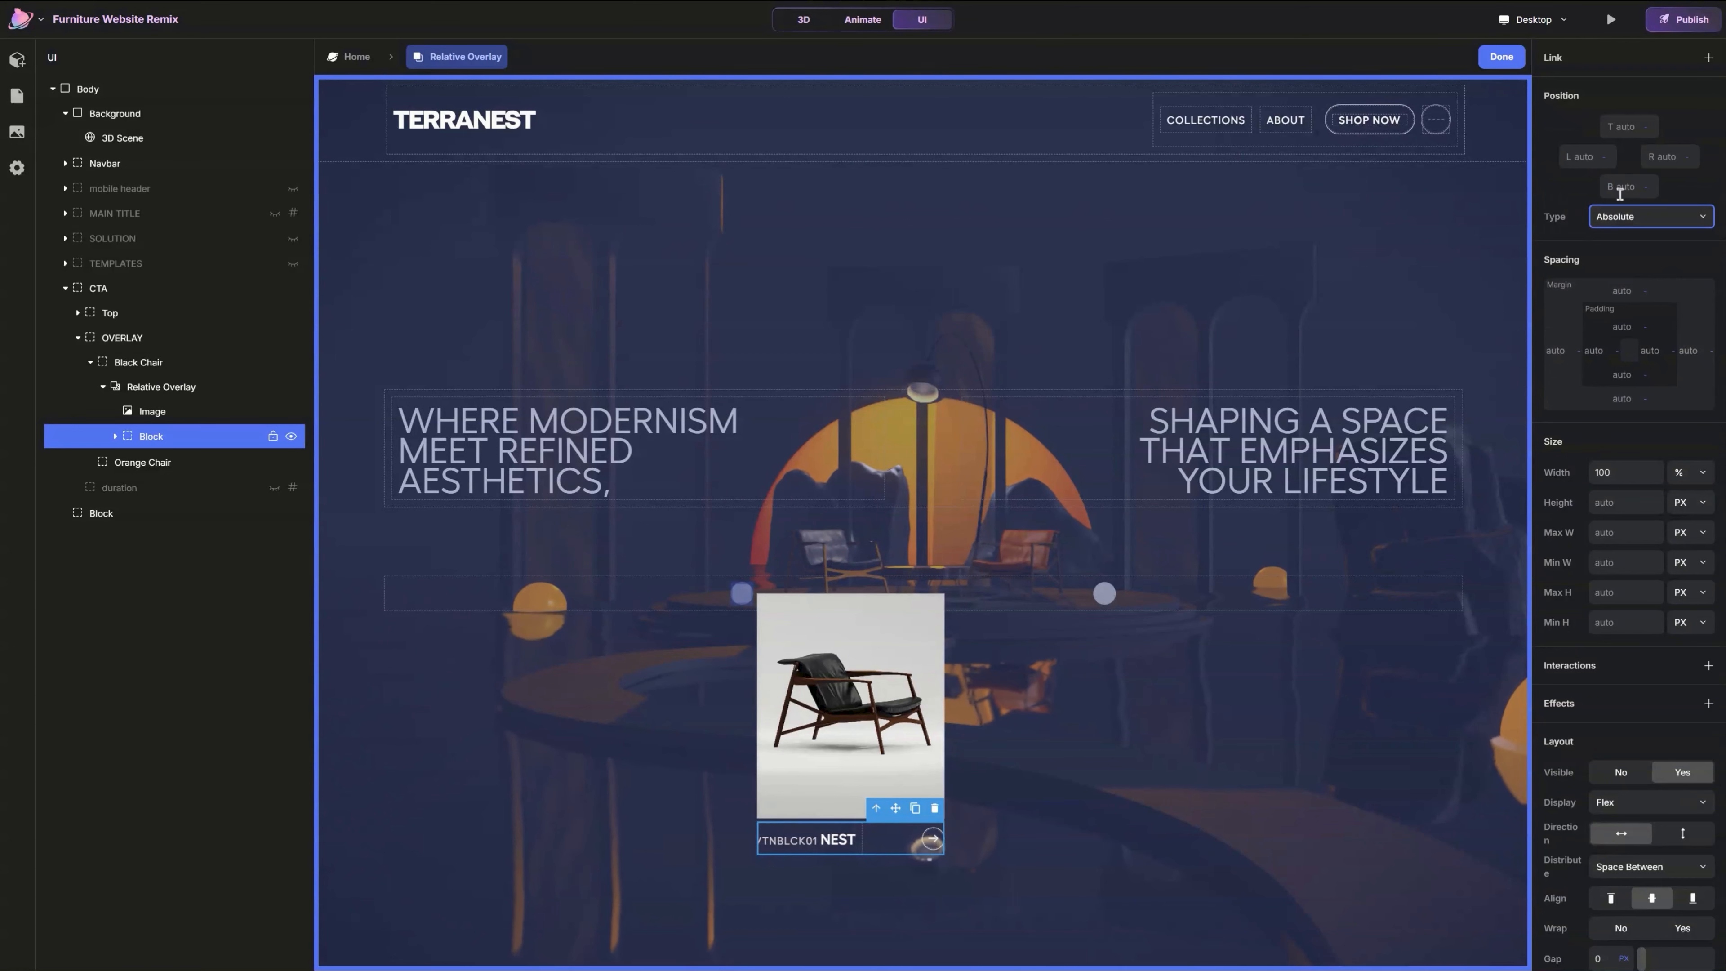
click(1618, 187)
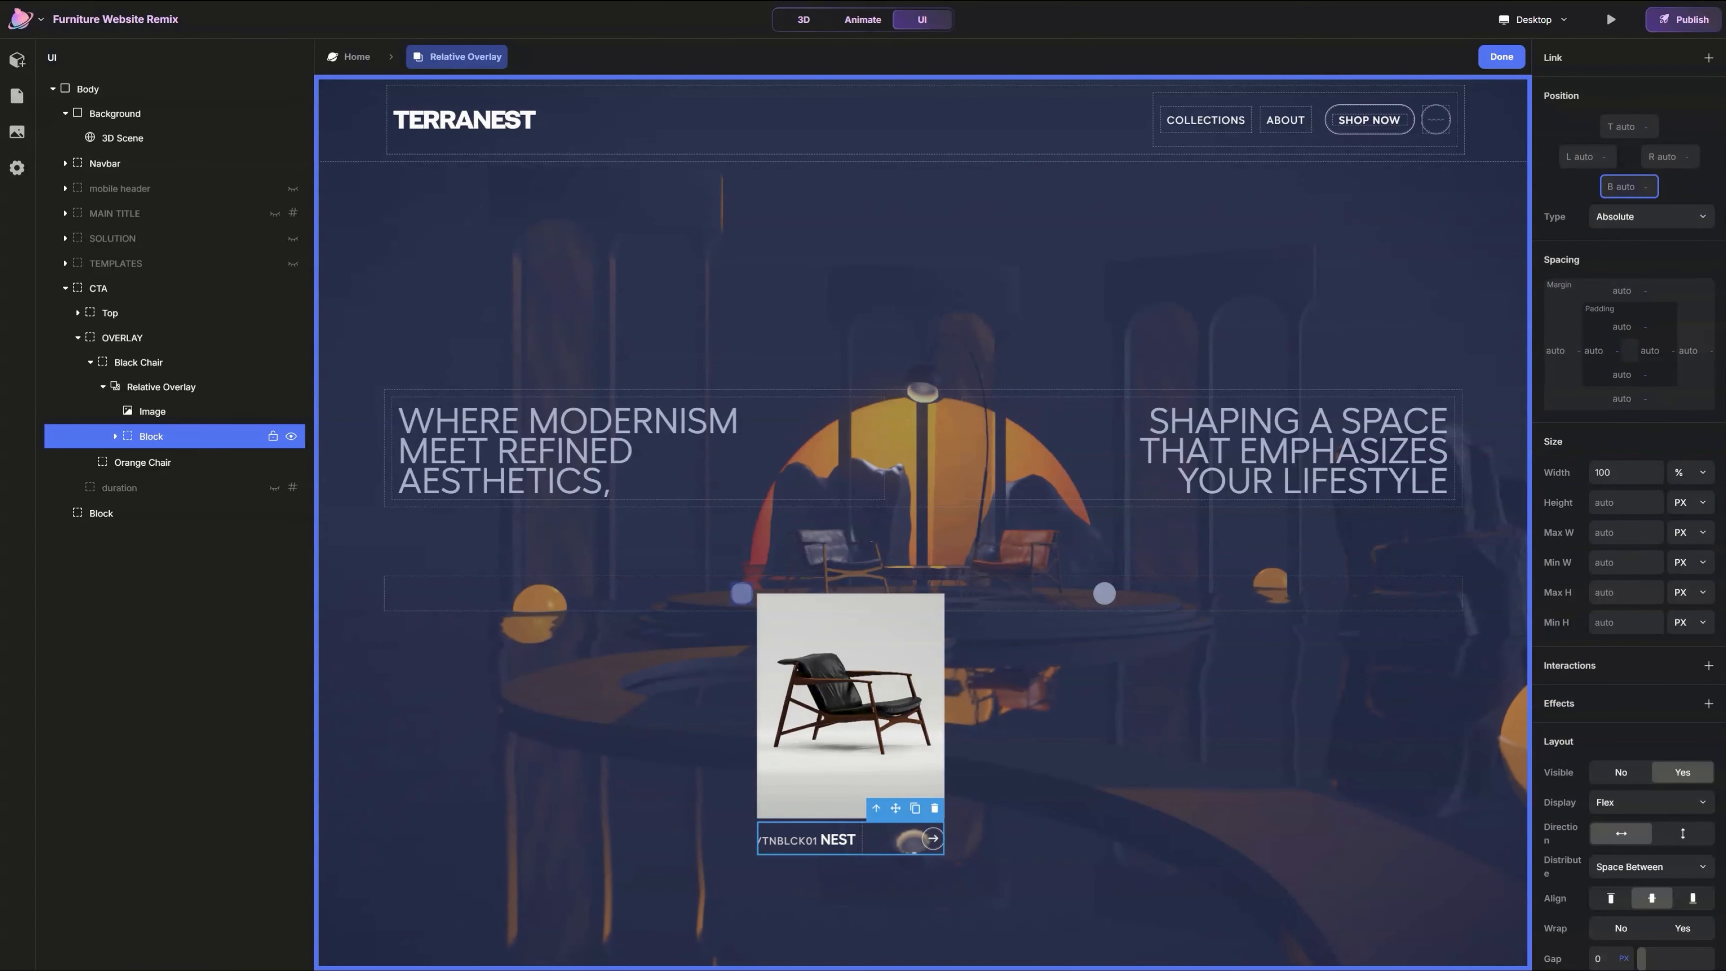
key(Return)
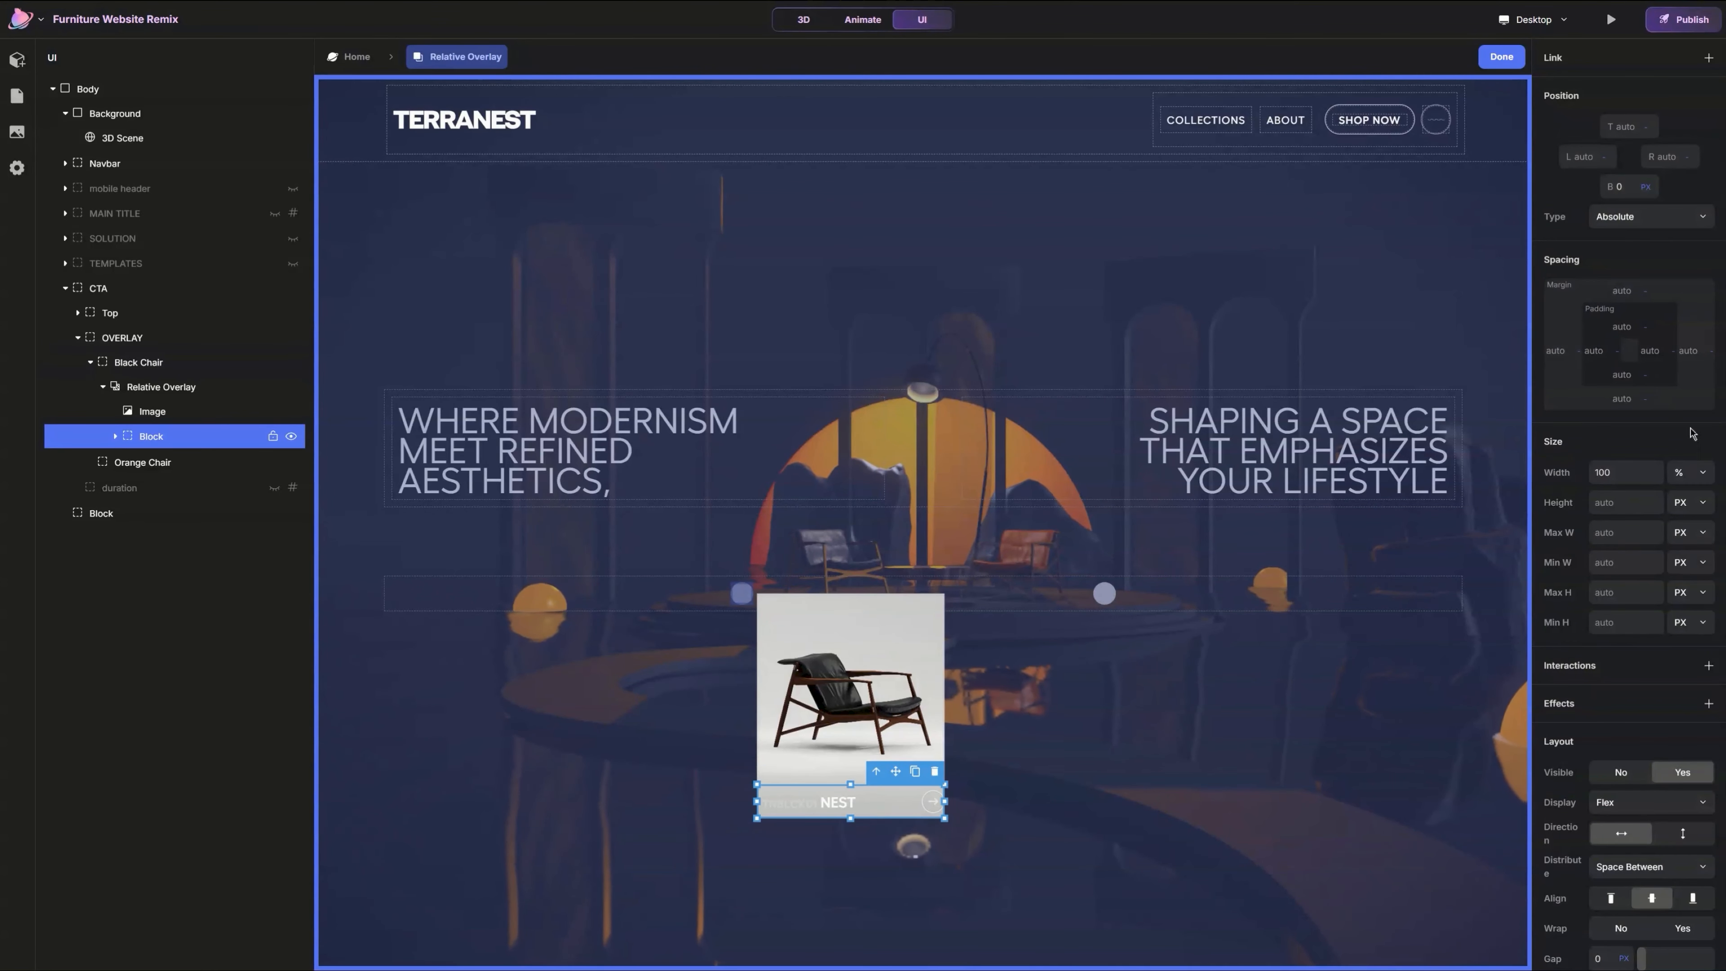
Step: Give the caption block 10 px of right and left padding
click(1657, 350)
text(10)
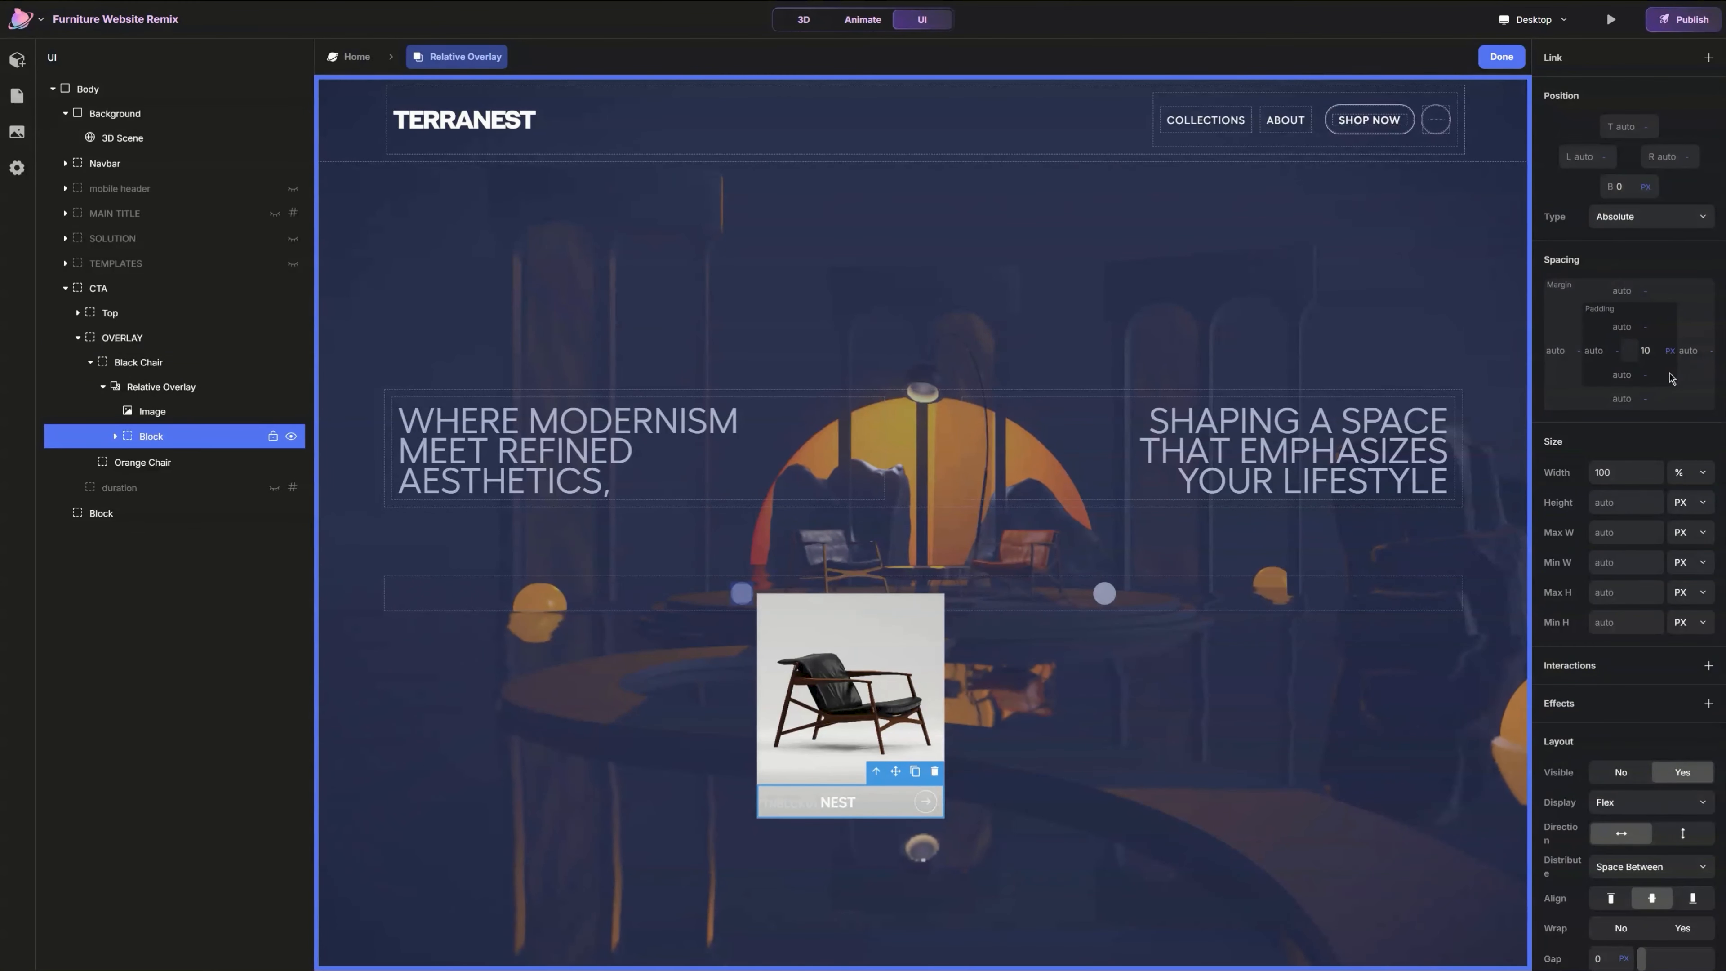
click(1601, 350)
key(Return)
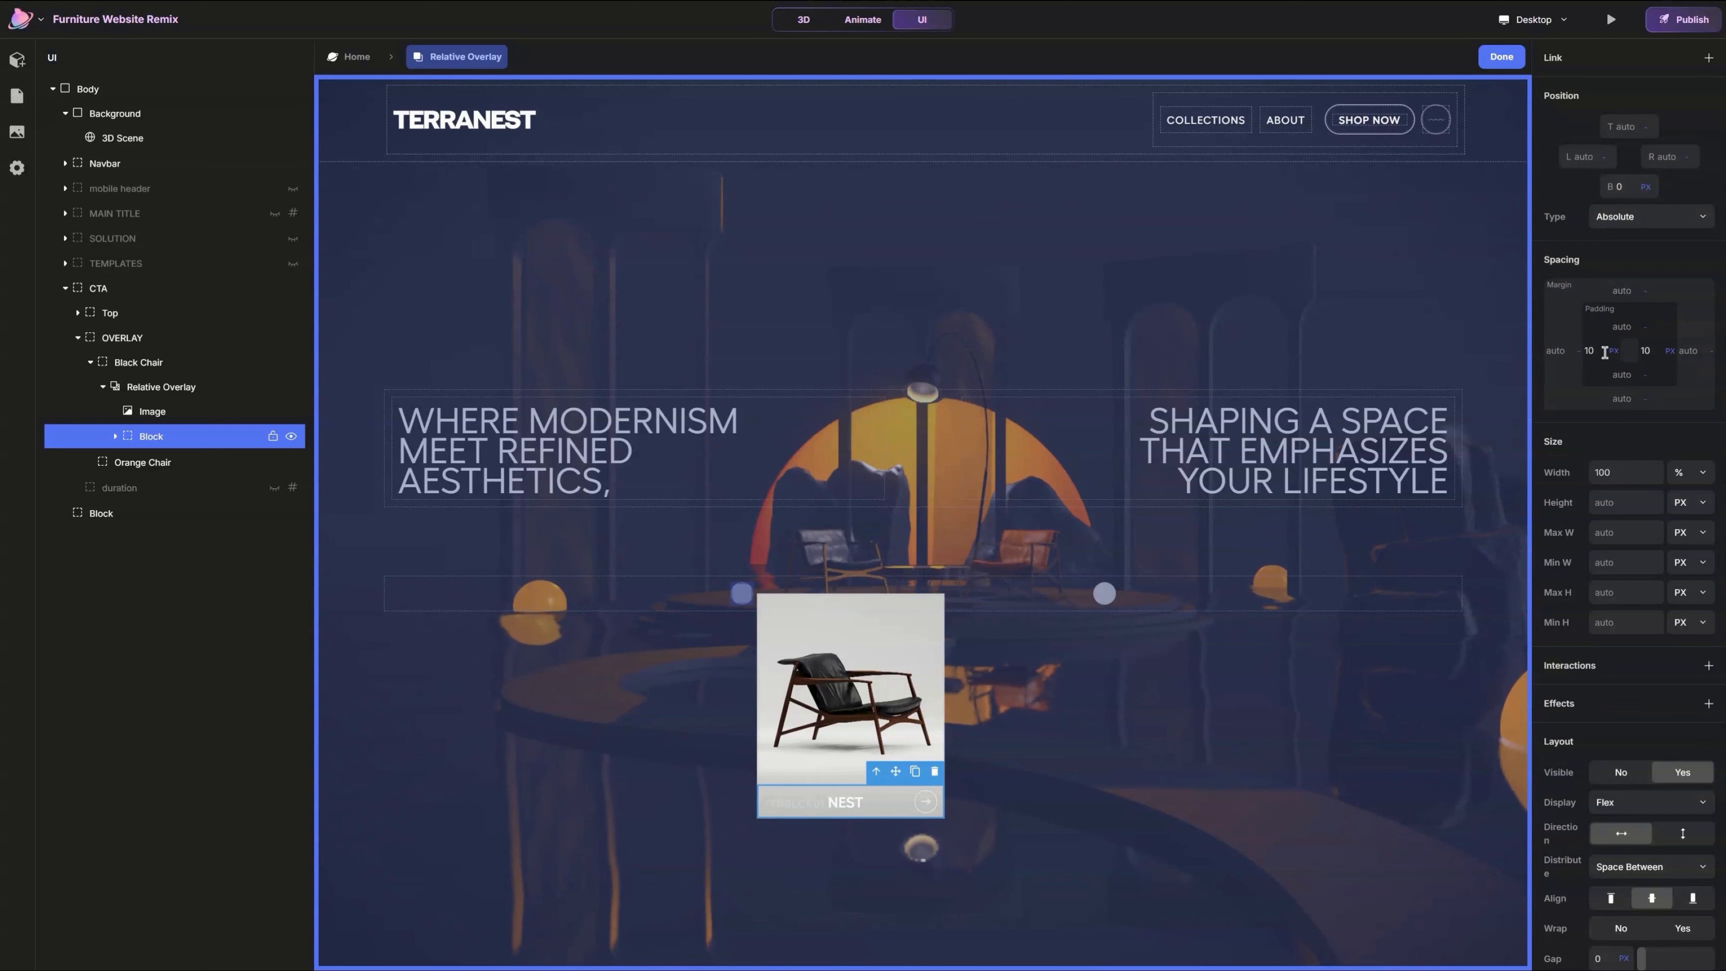
Step: Recolor the /TNBLCK01 caption text to dark grey 585858
click(840, 802)
scroll(1579, 862, down, 3)
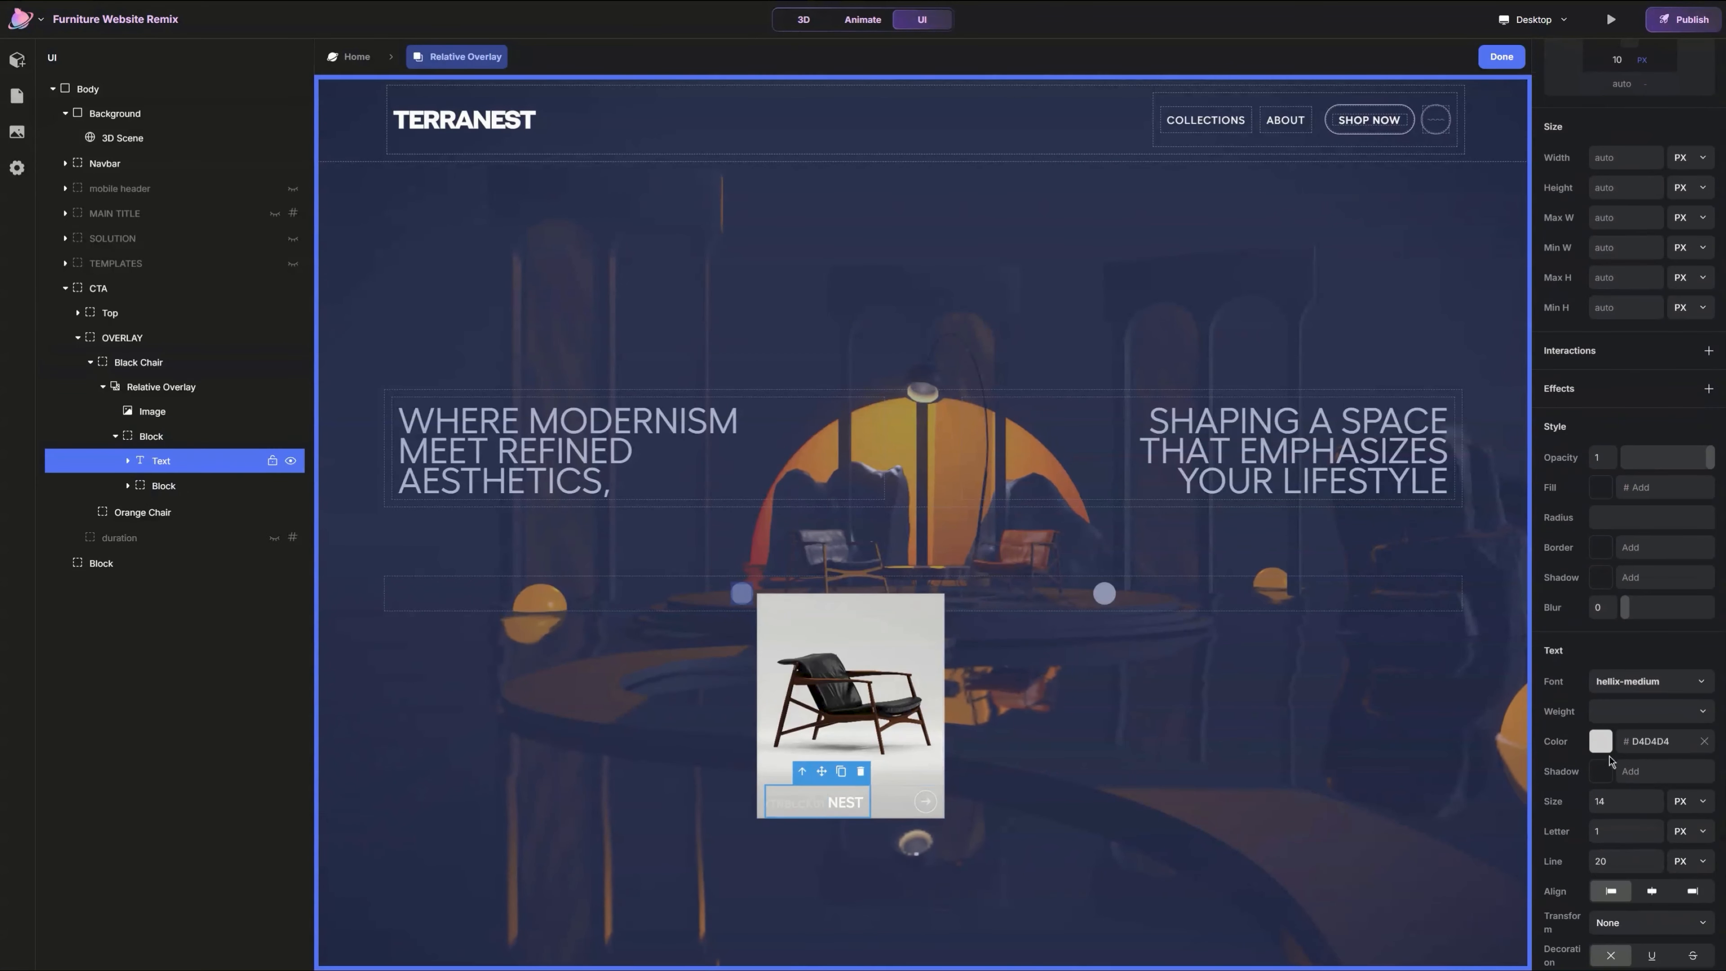
click(1600, 741)
click(1340, 826)
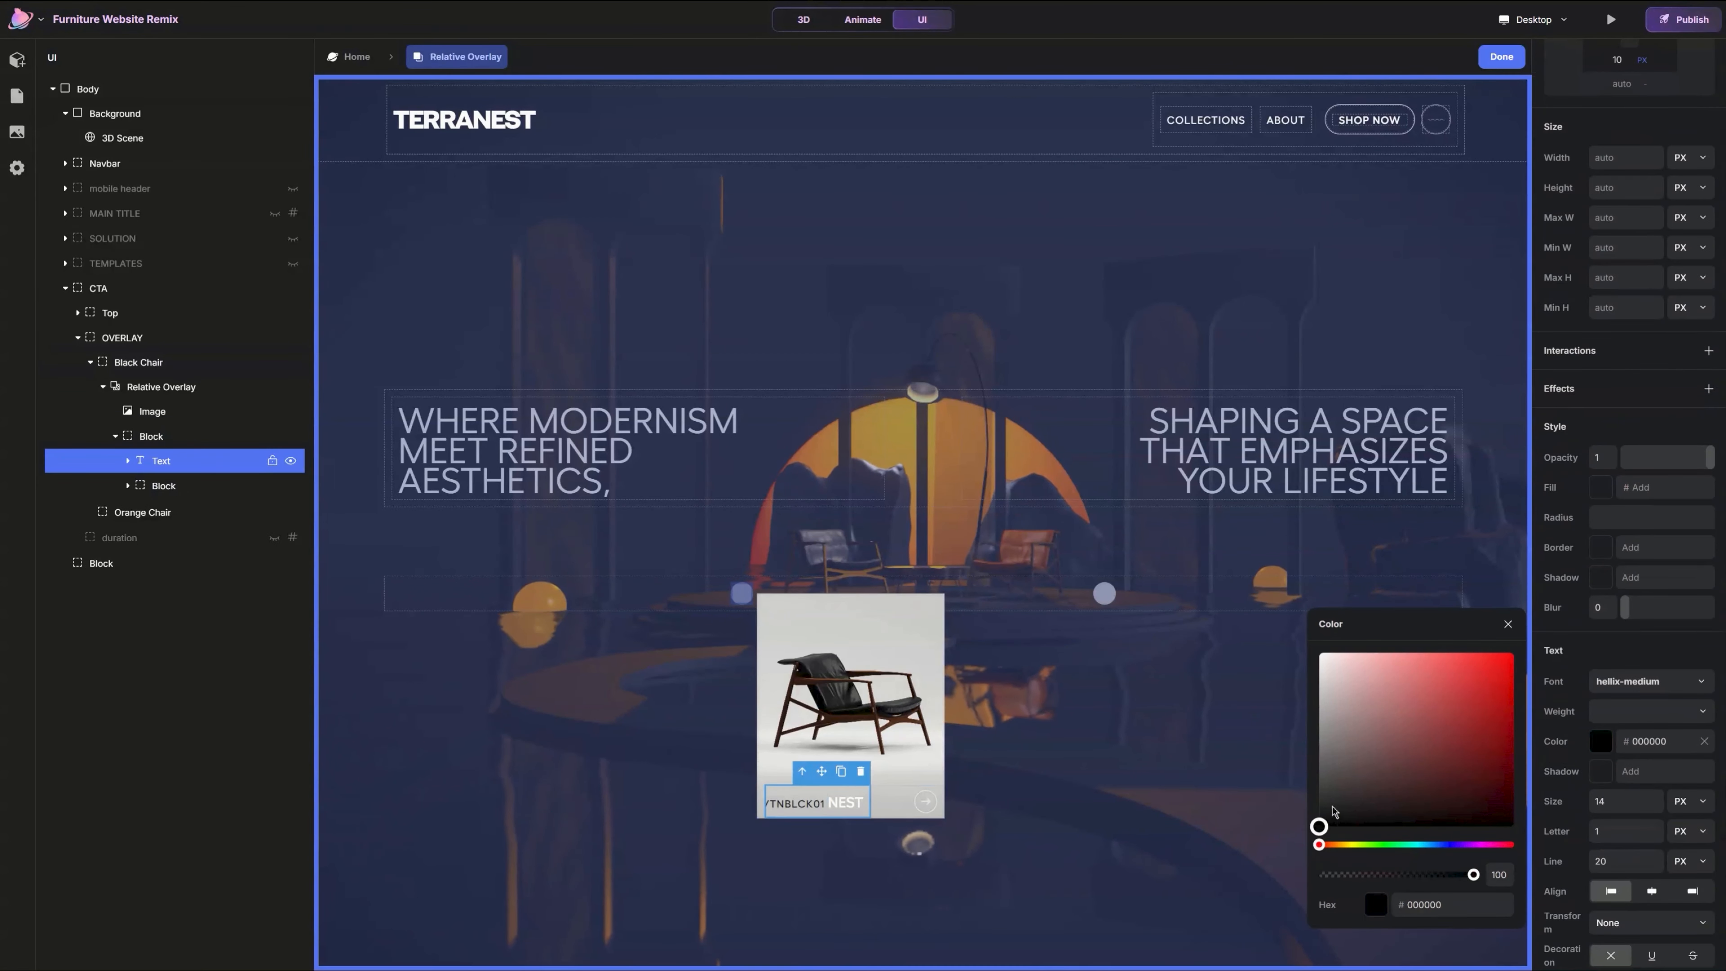
drag(1321, 821, 1320, 774)
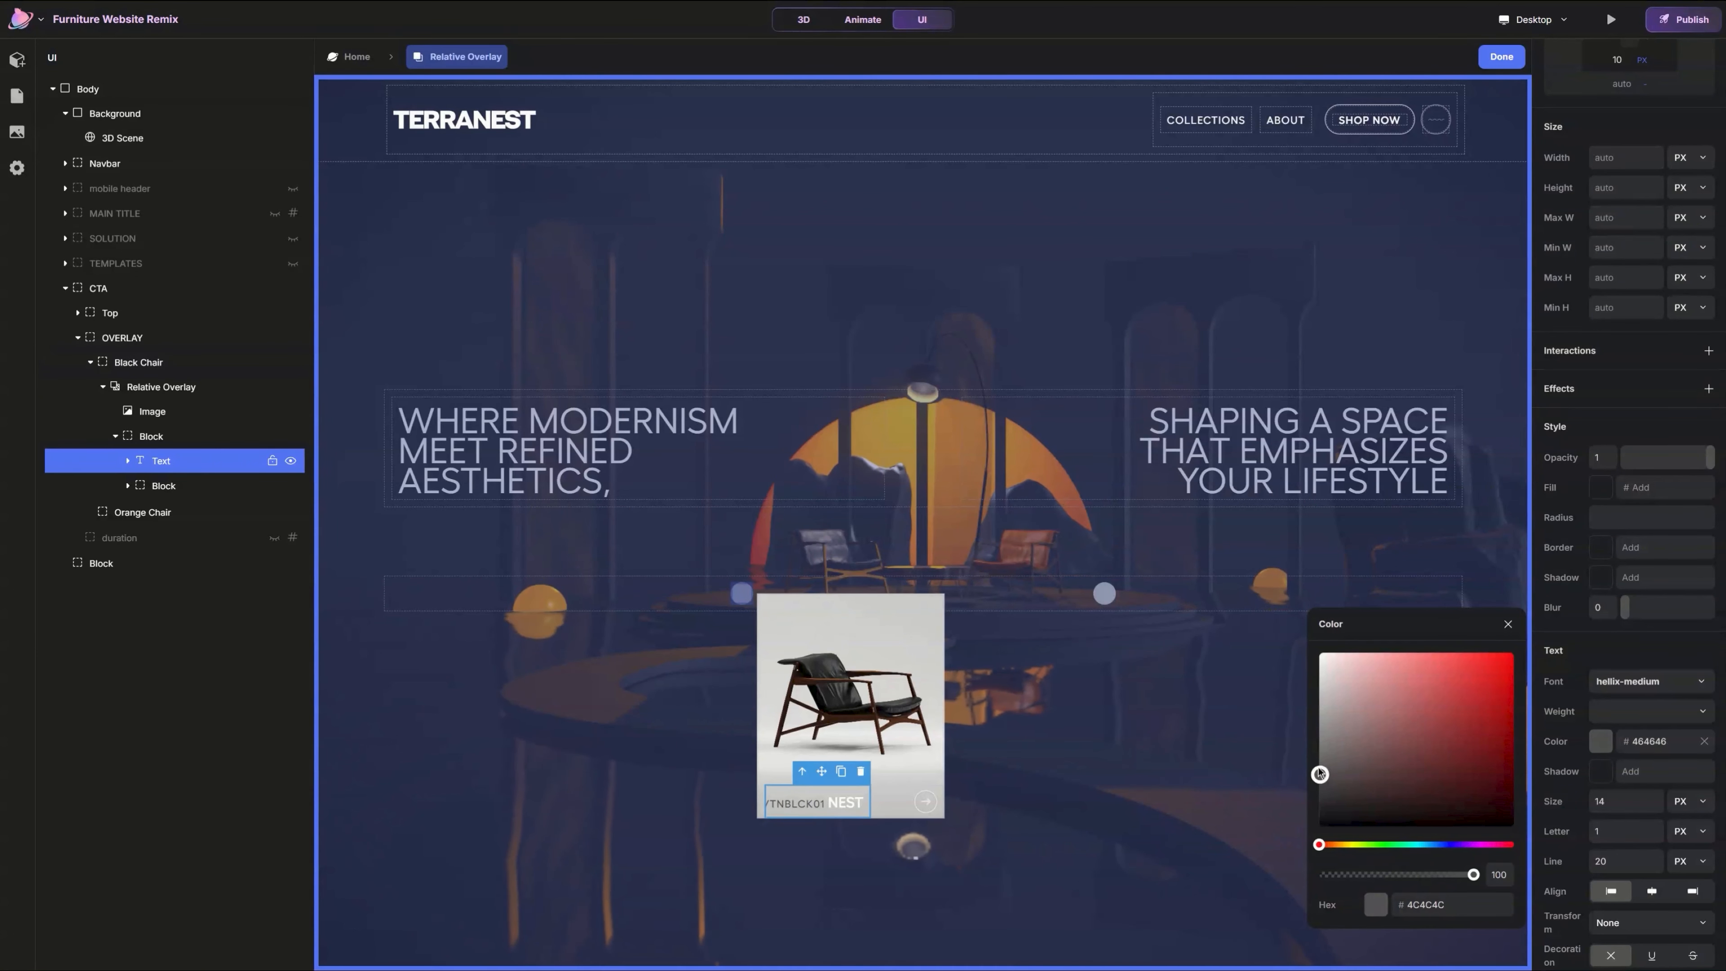
Step: Recolor the NEST text to black and delete the arrow icon block from the caption
click(846, 802)
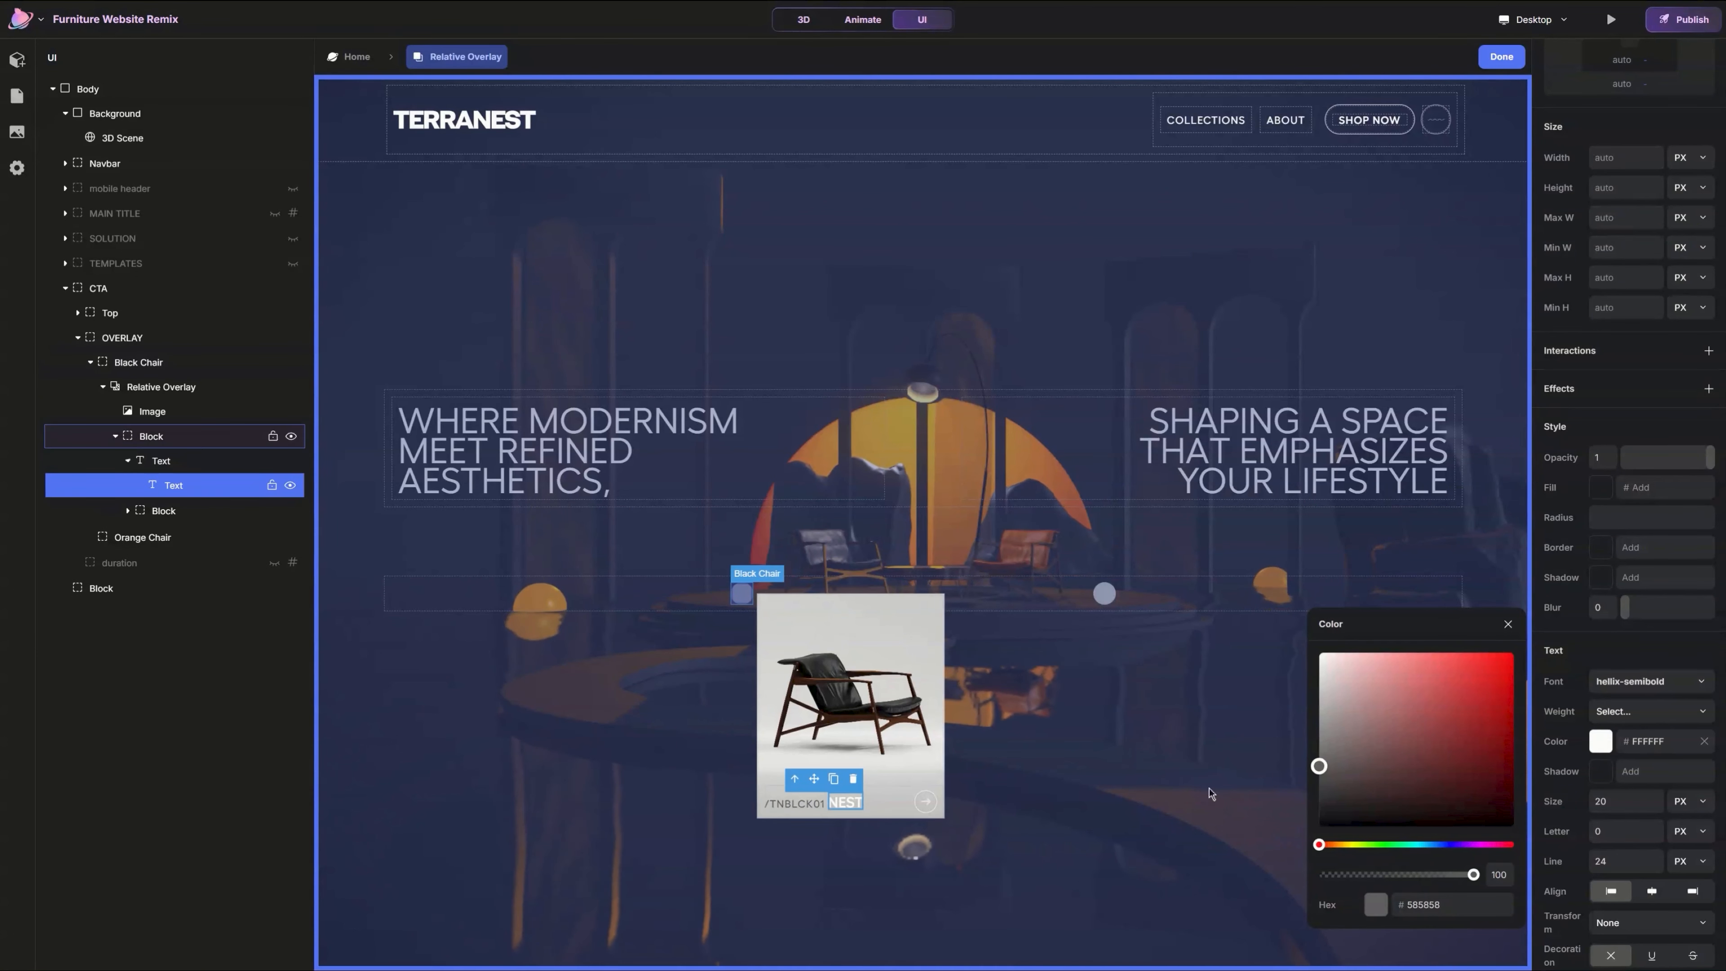
click(928, 802)
key(Delete)
Step: Duplicate the /TNBLCK01 NEST text in the caption block and remove the word NEST from the copy
click(820, 804)
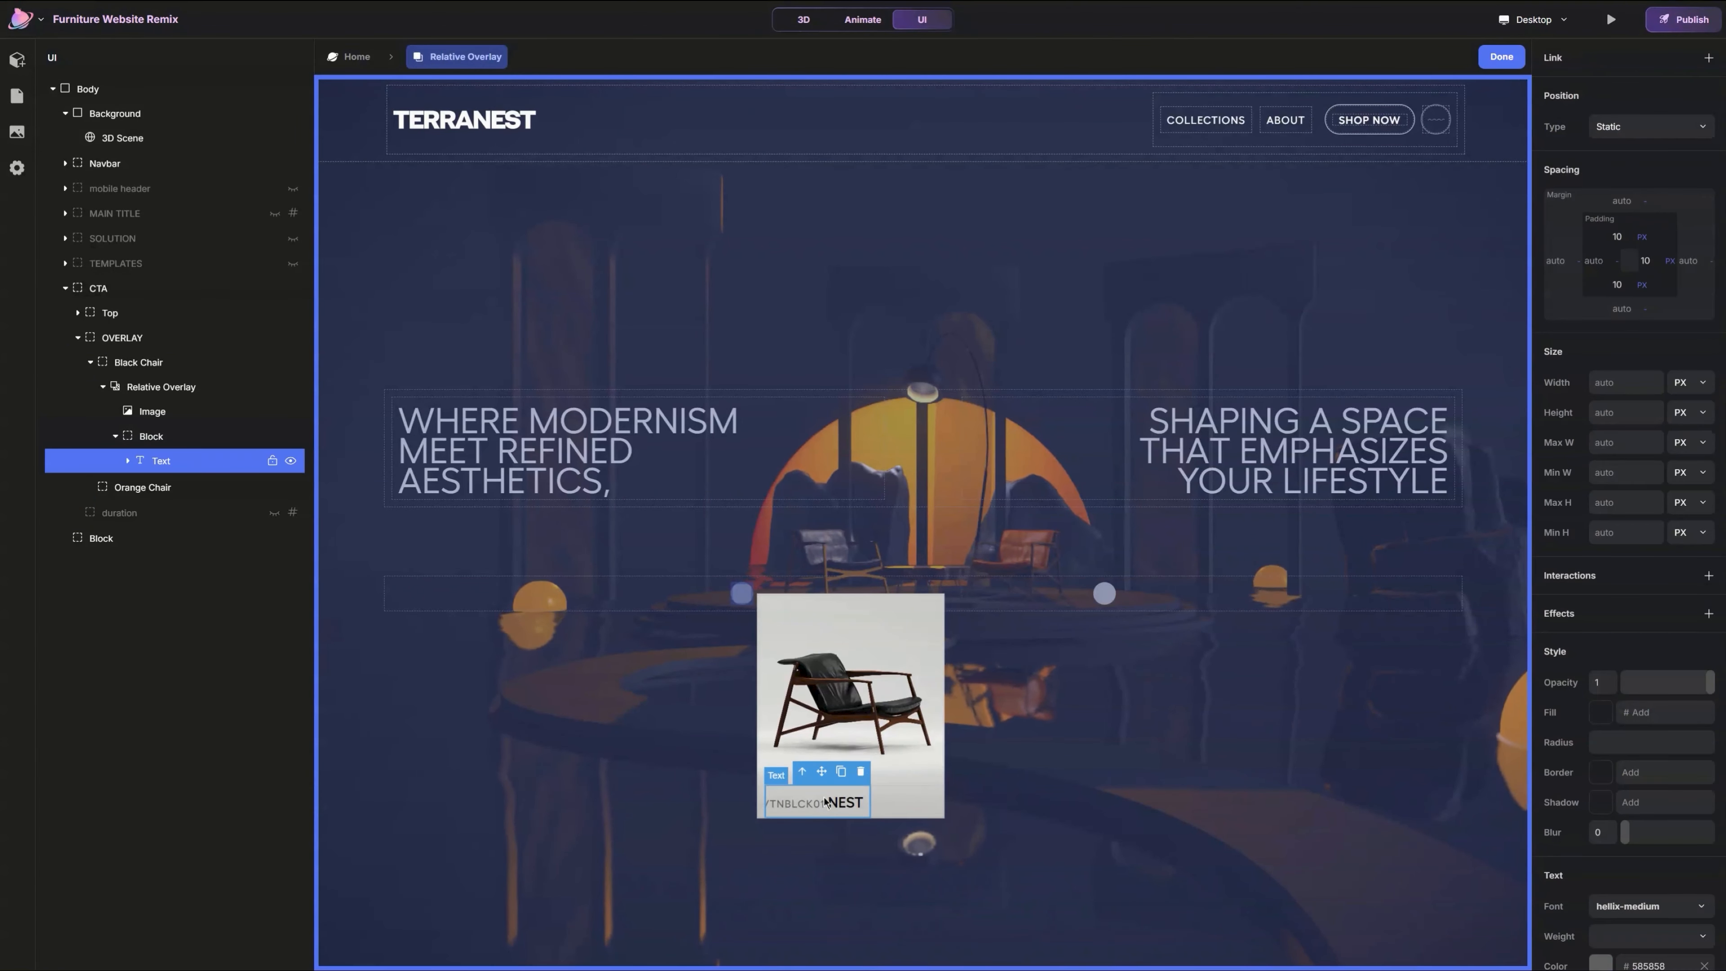
key(ctrl+d)
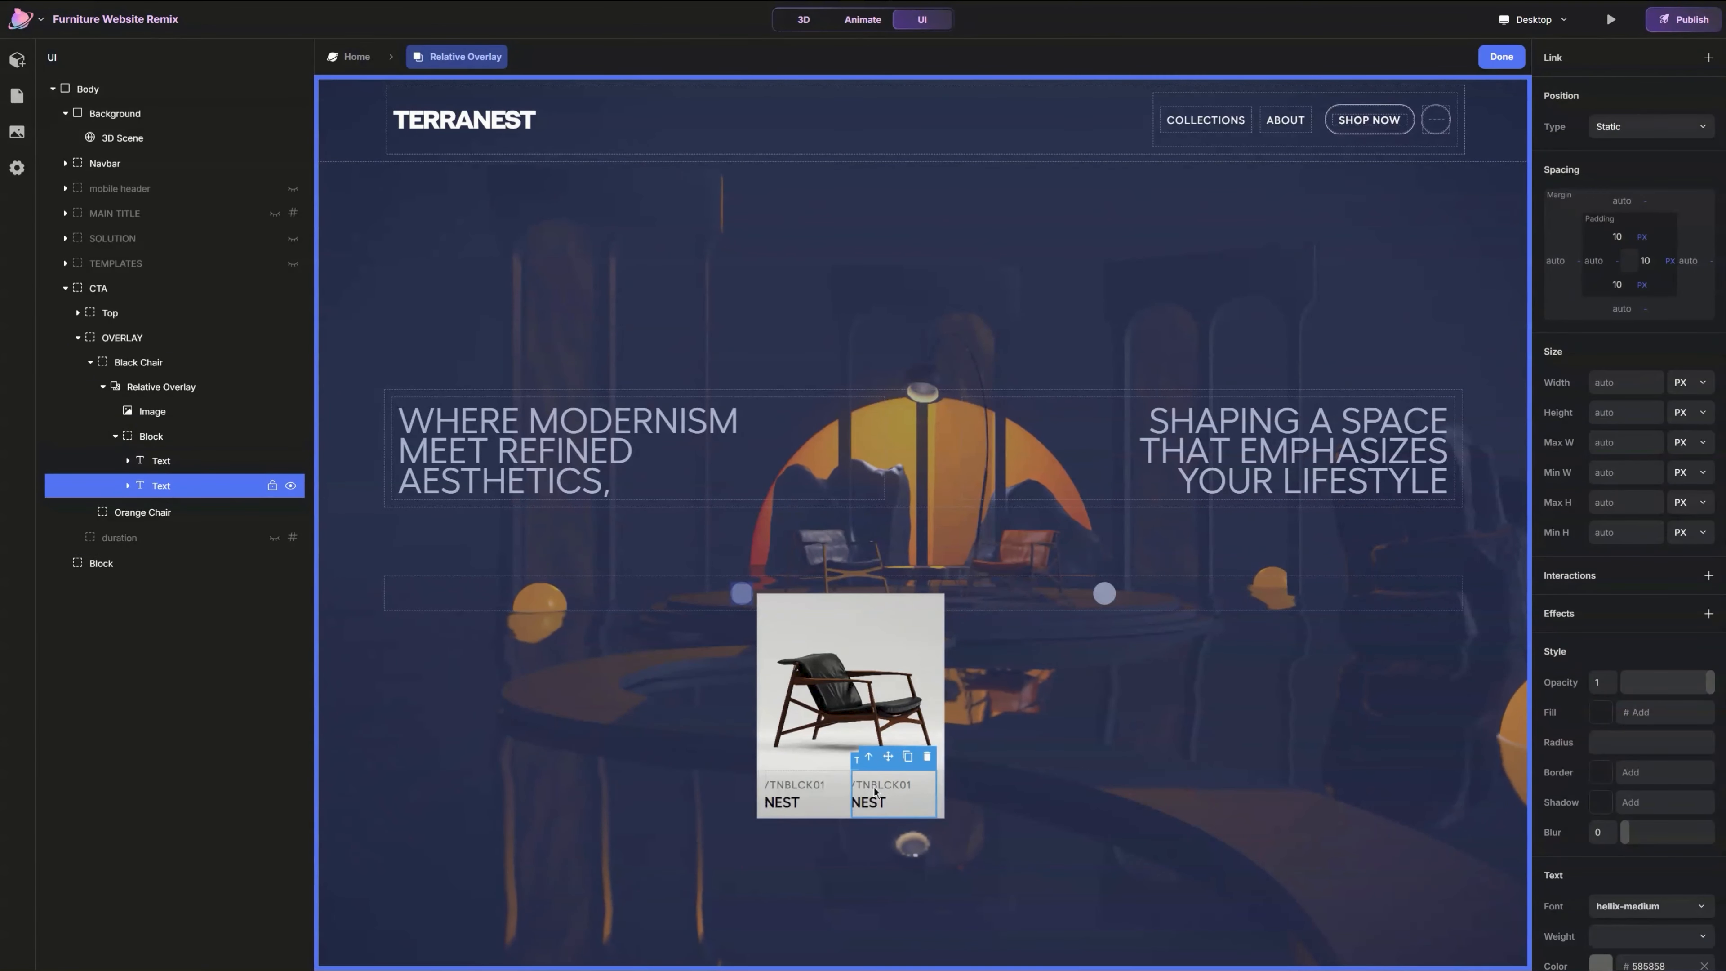
double_click(916, 805)
drag(914, 805, 851, 802)
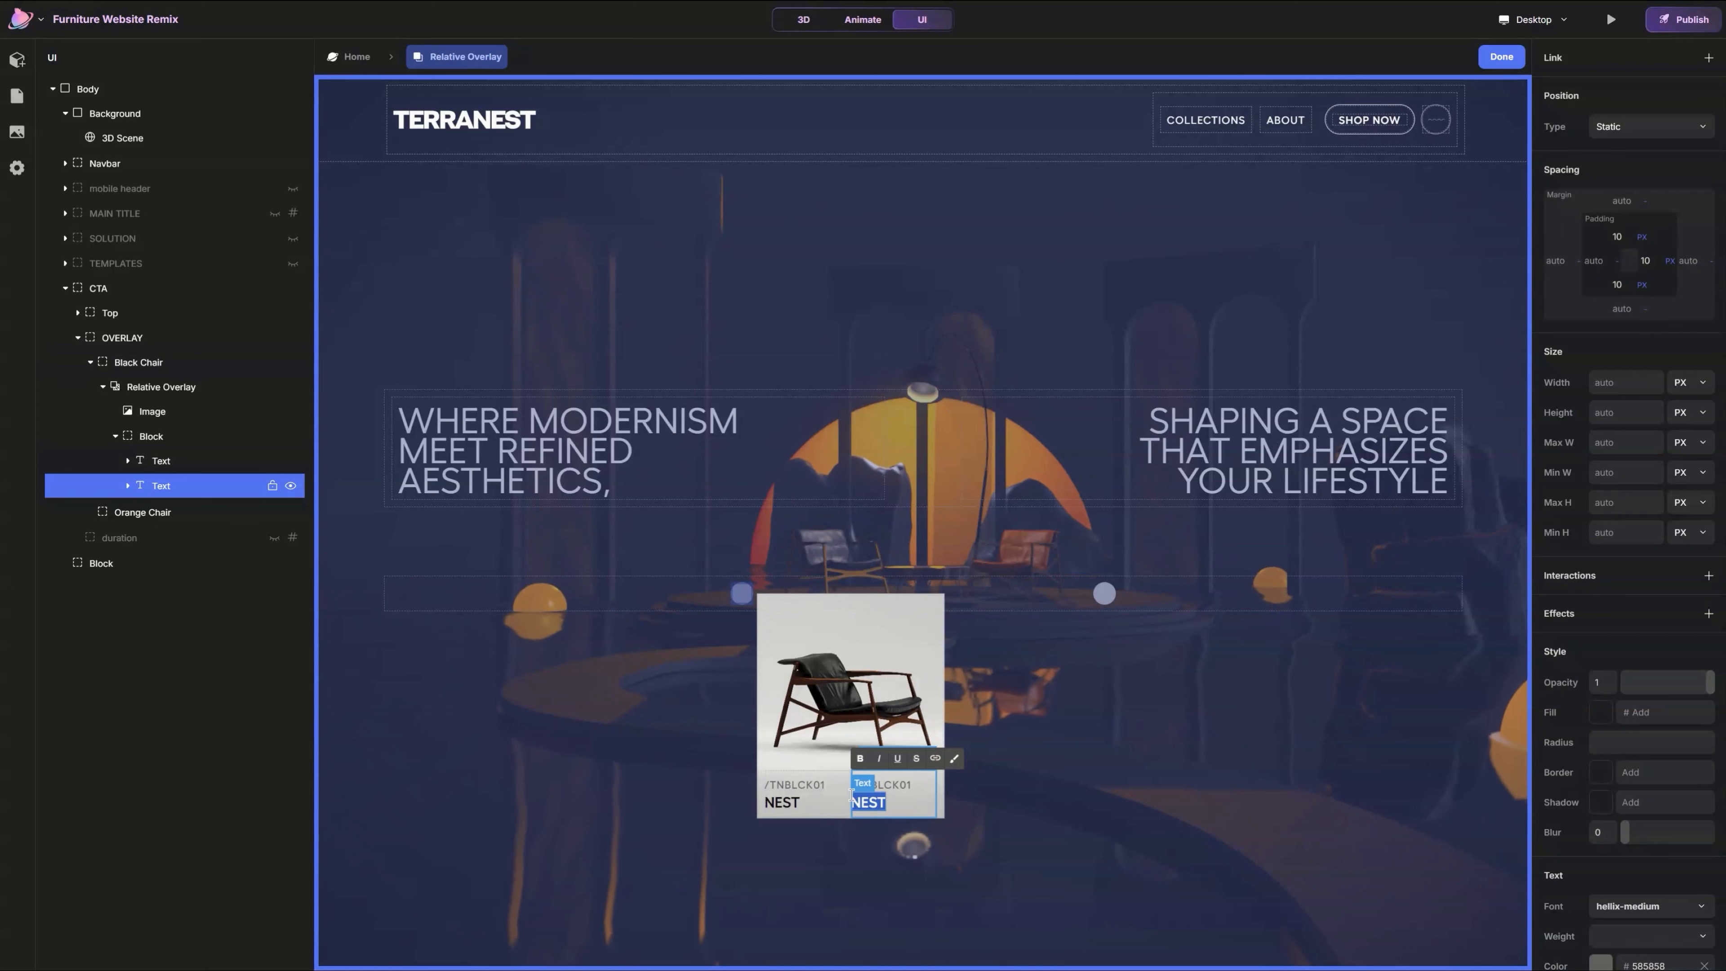
key(BackSpace)
key(BackSpace)
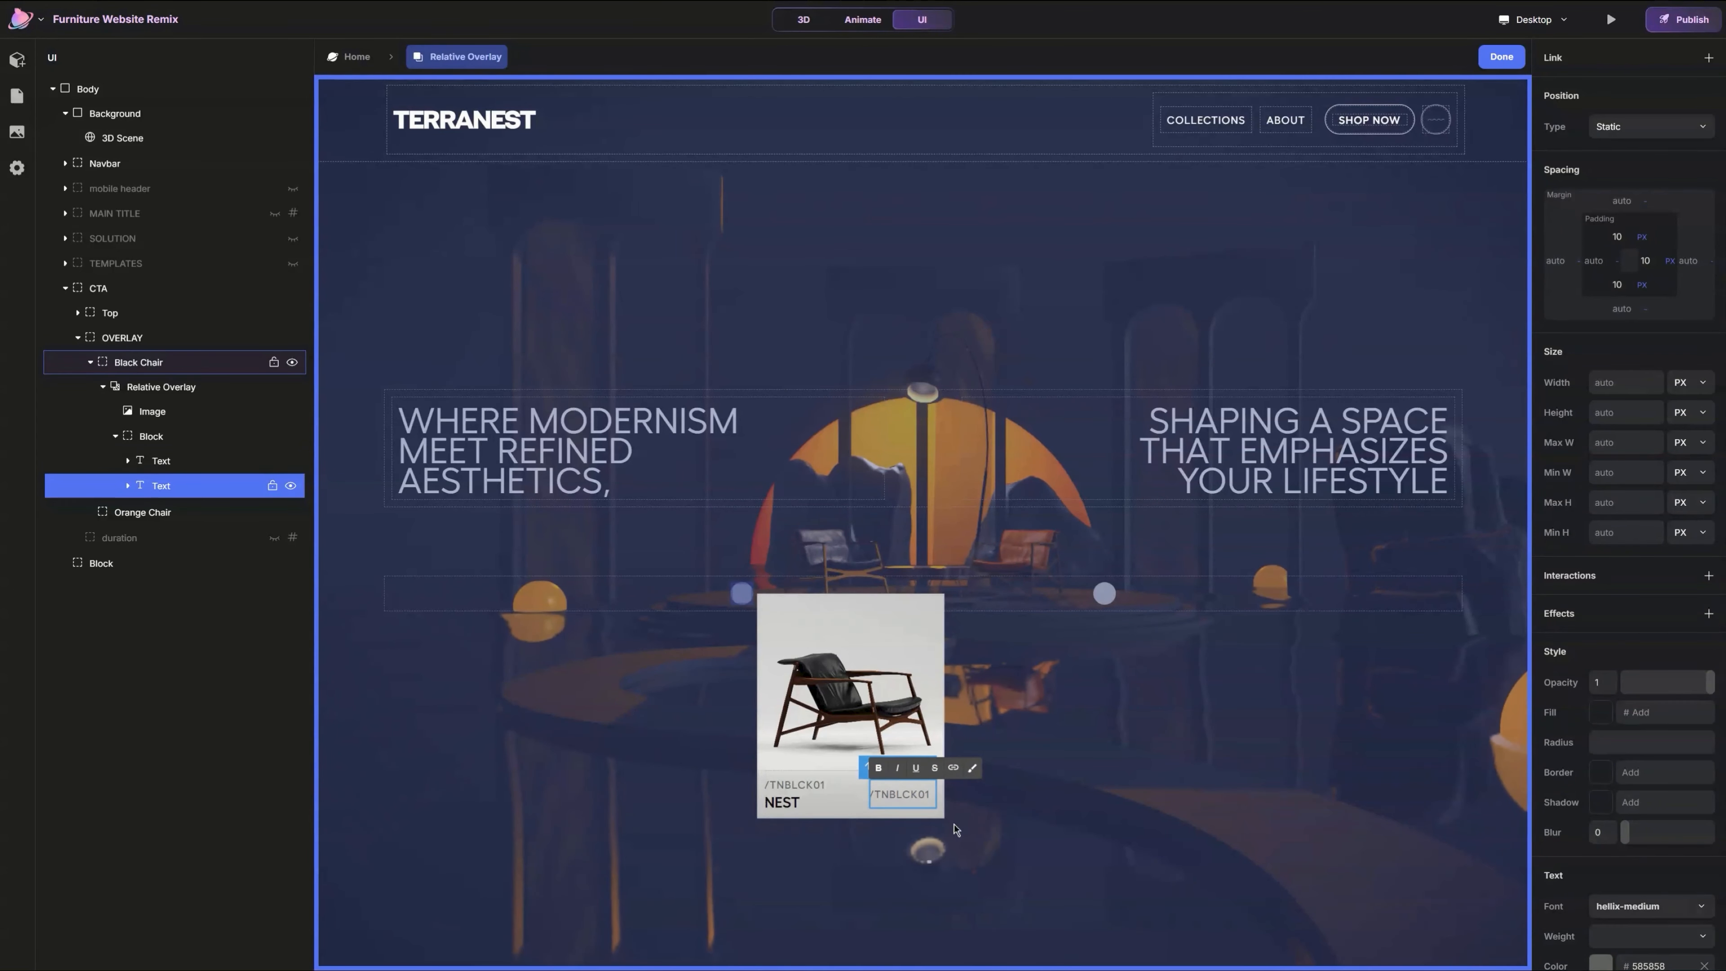
Step: Replace the duplicated /TNBLCK01 caption text with the price 1899 DKK
key(ctrl+a)
text(1899)
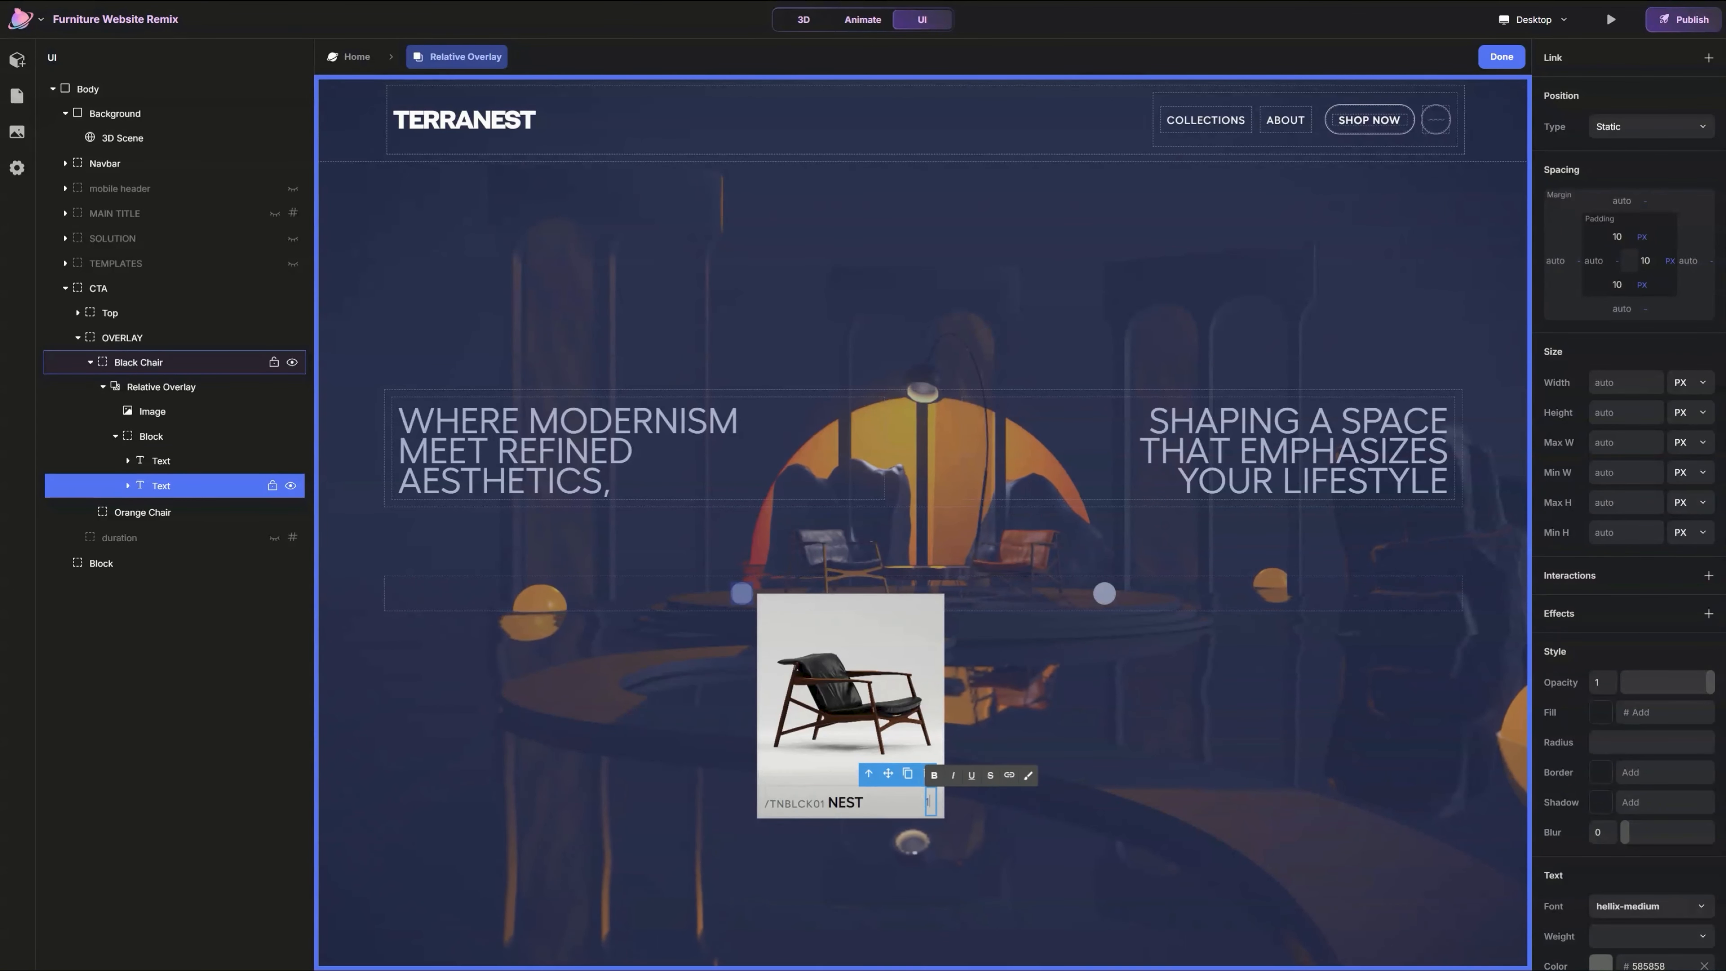
text( dkk)
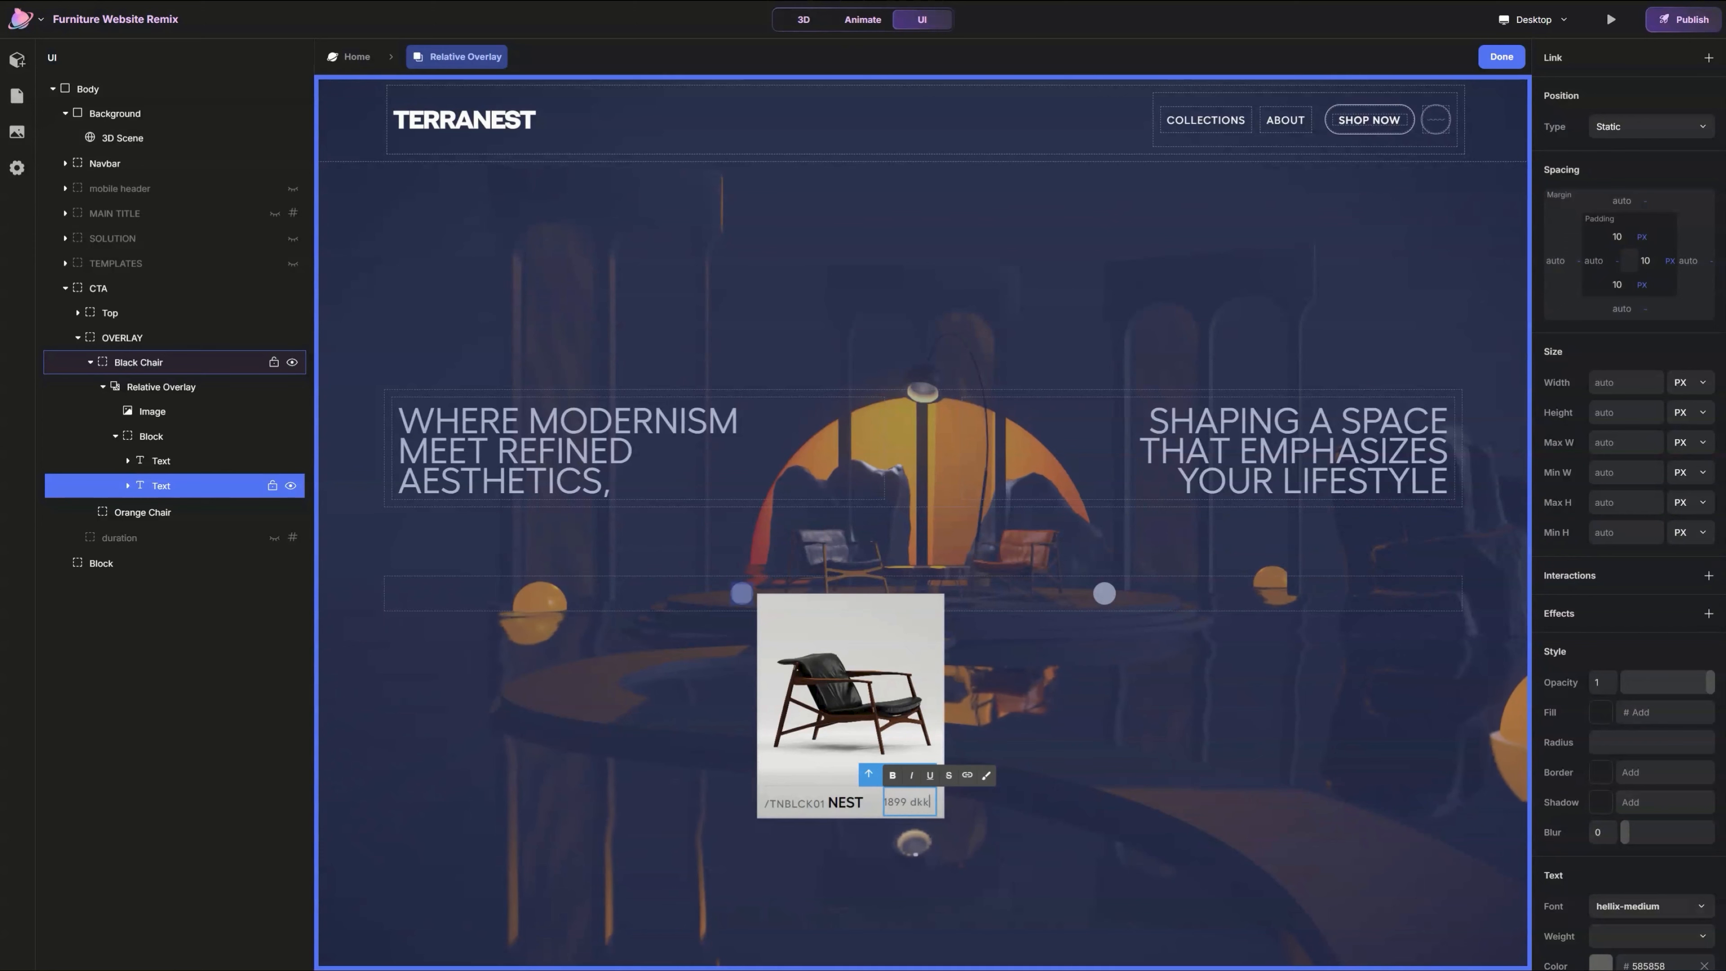
click(916, 806)
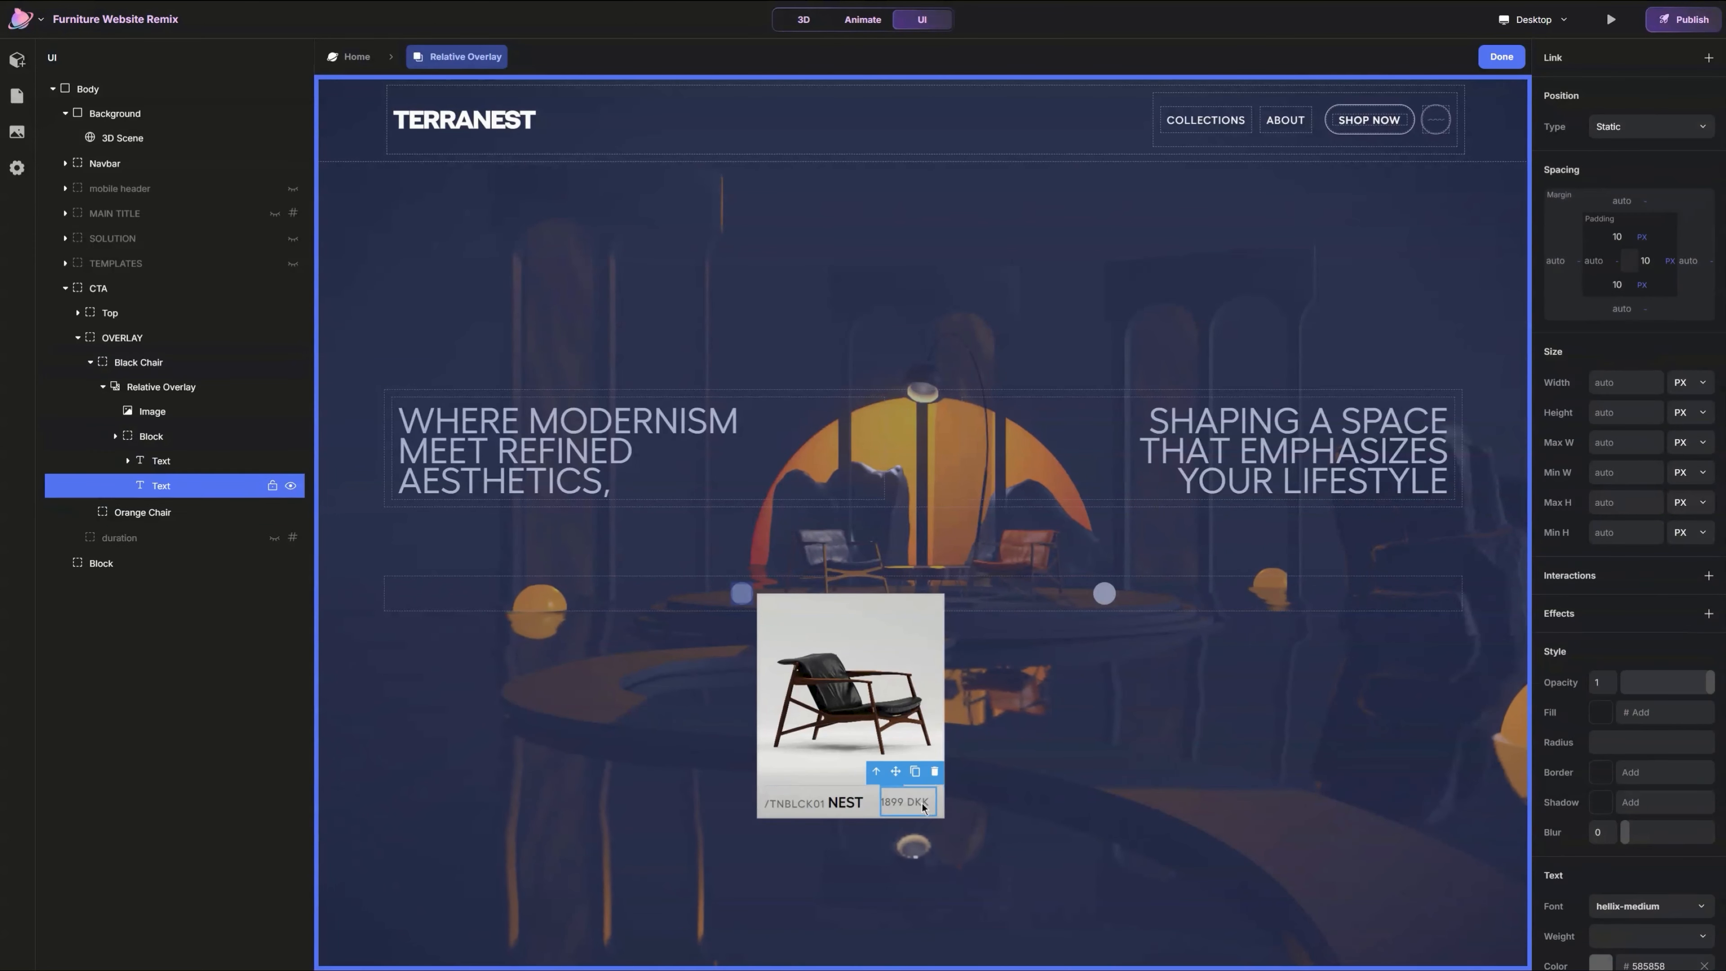
Step: Set the 1899 DKK price text to the custom font hellix-semibold and color it black 000000
scroll(1645, 871, down, 3)
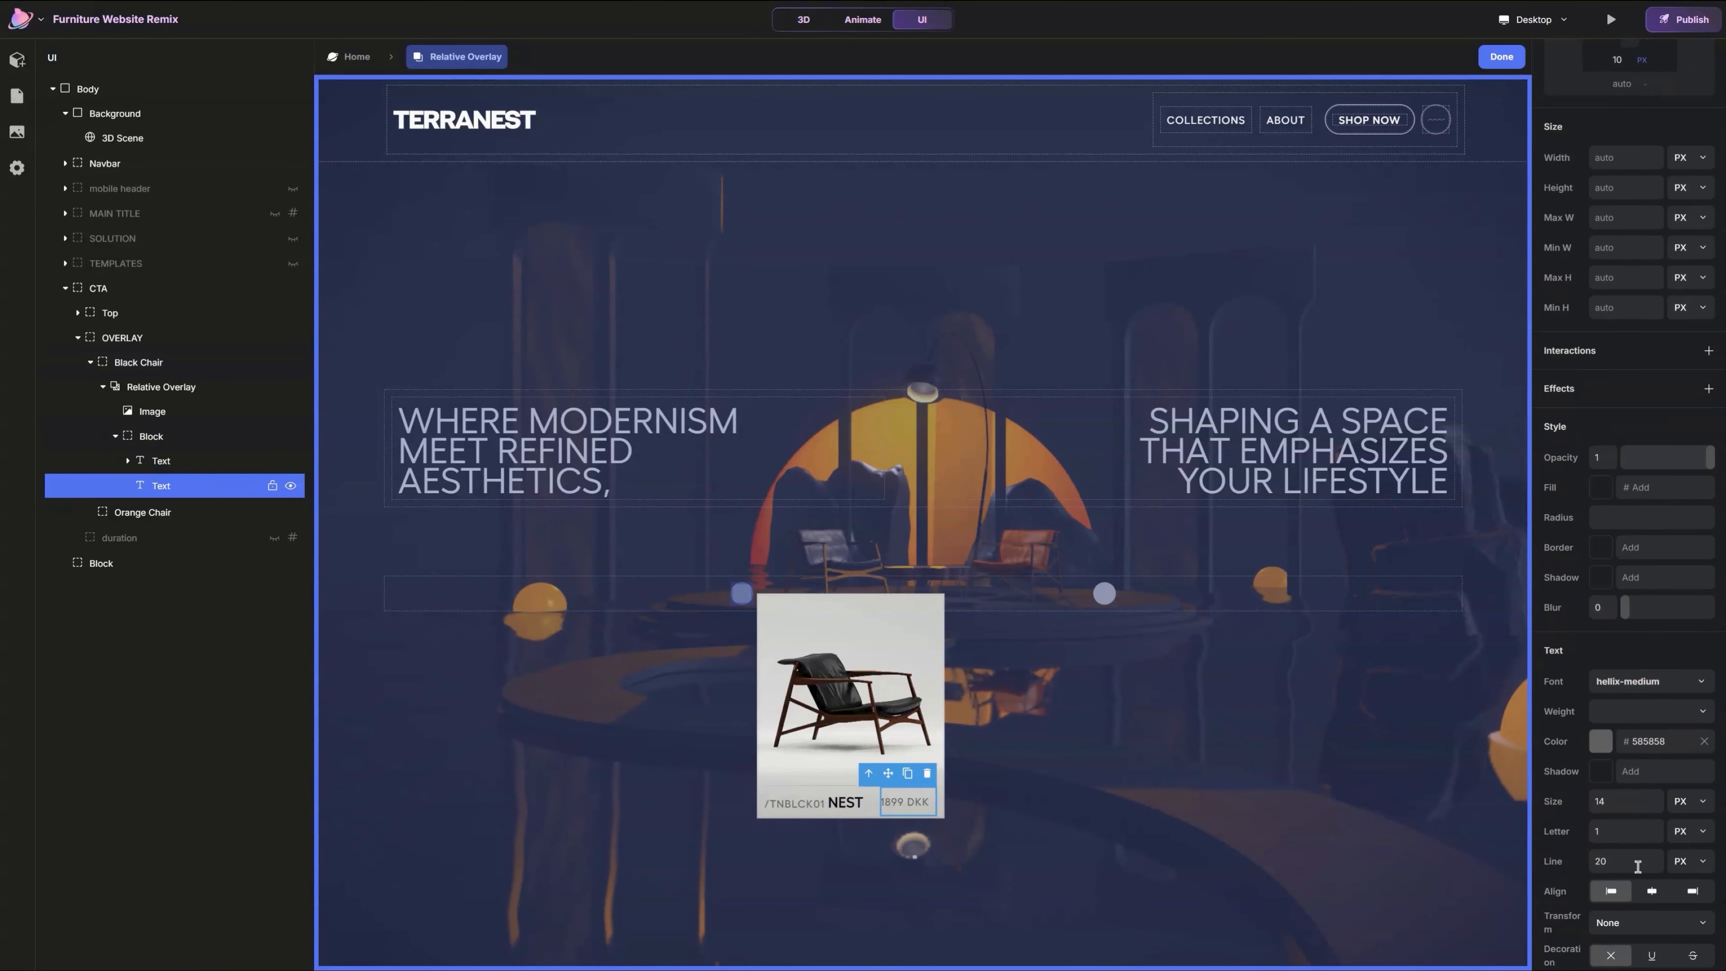
click(1645, 681)
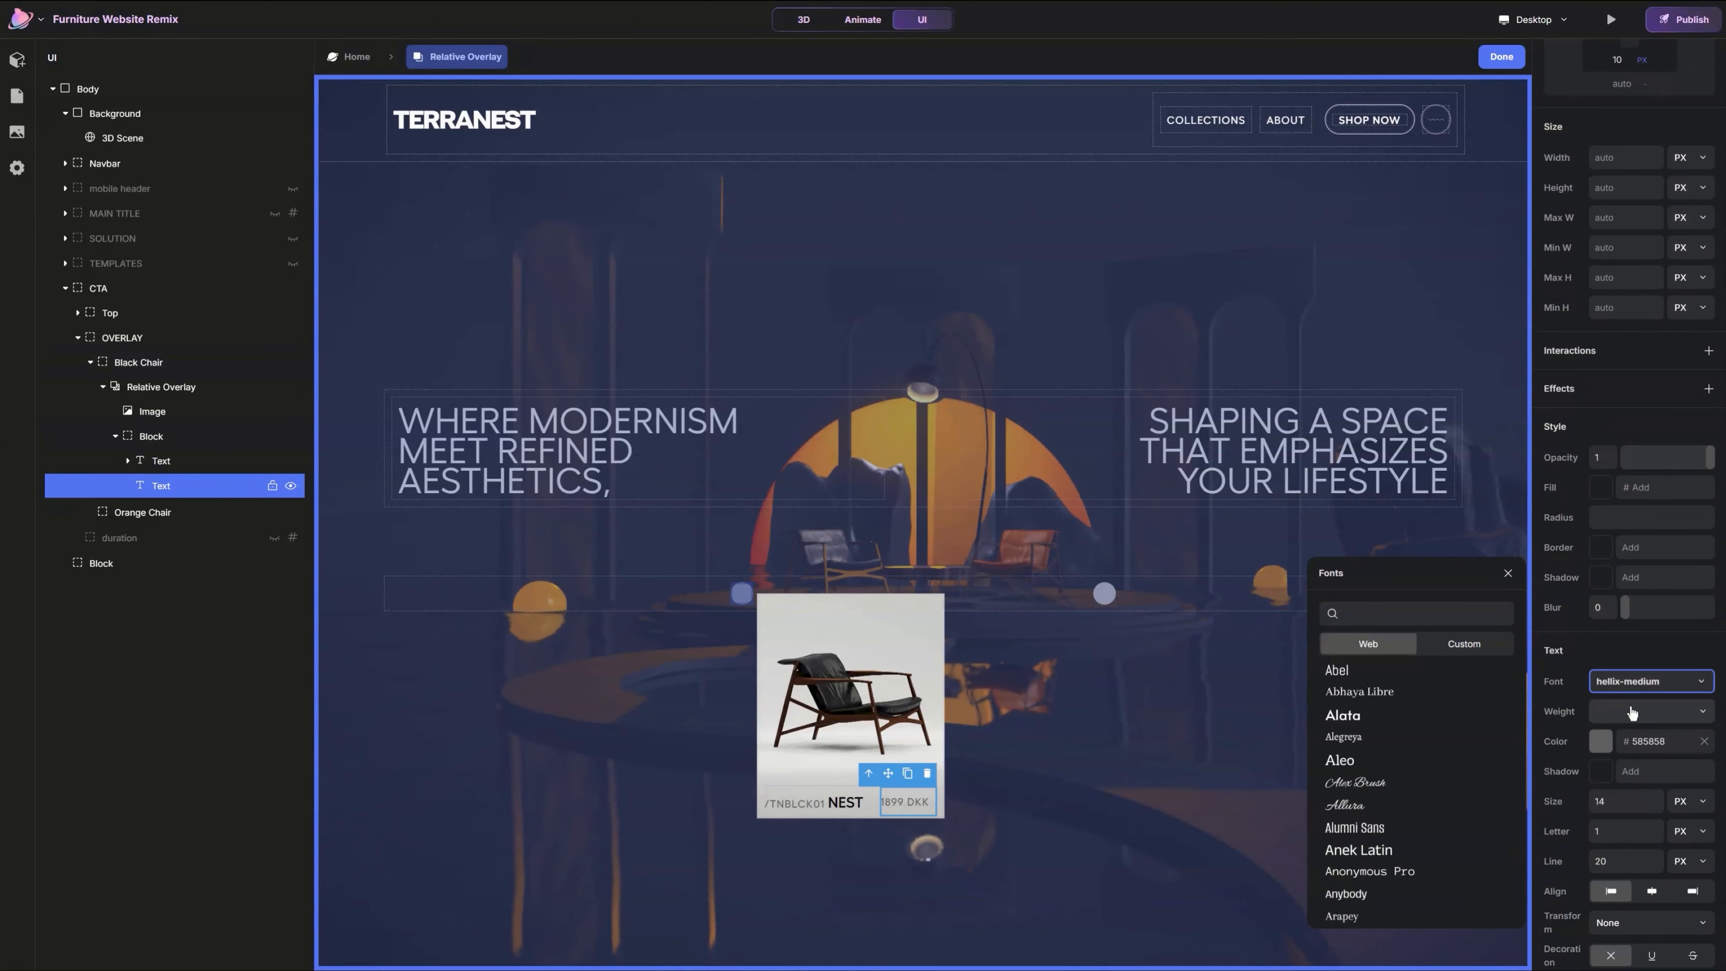
click(1471, 646)
click(1423, 699)
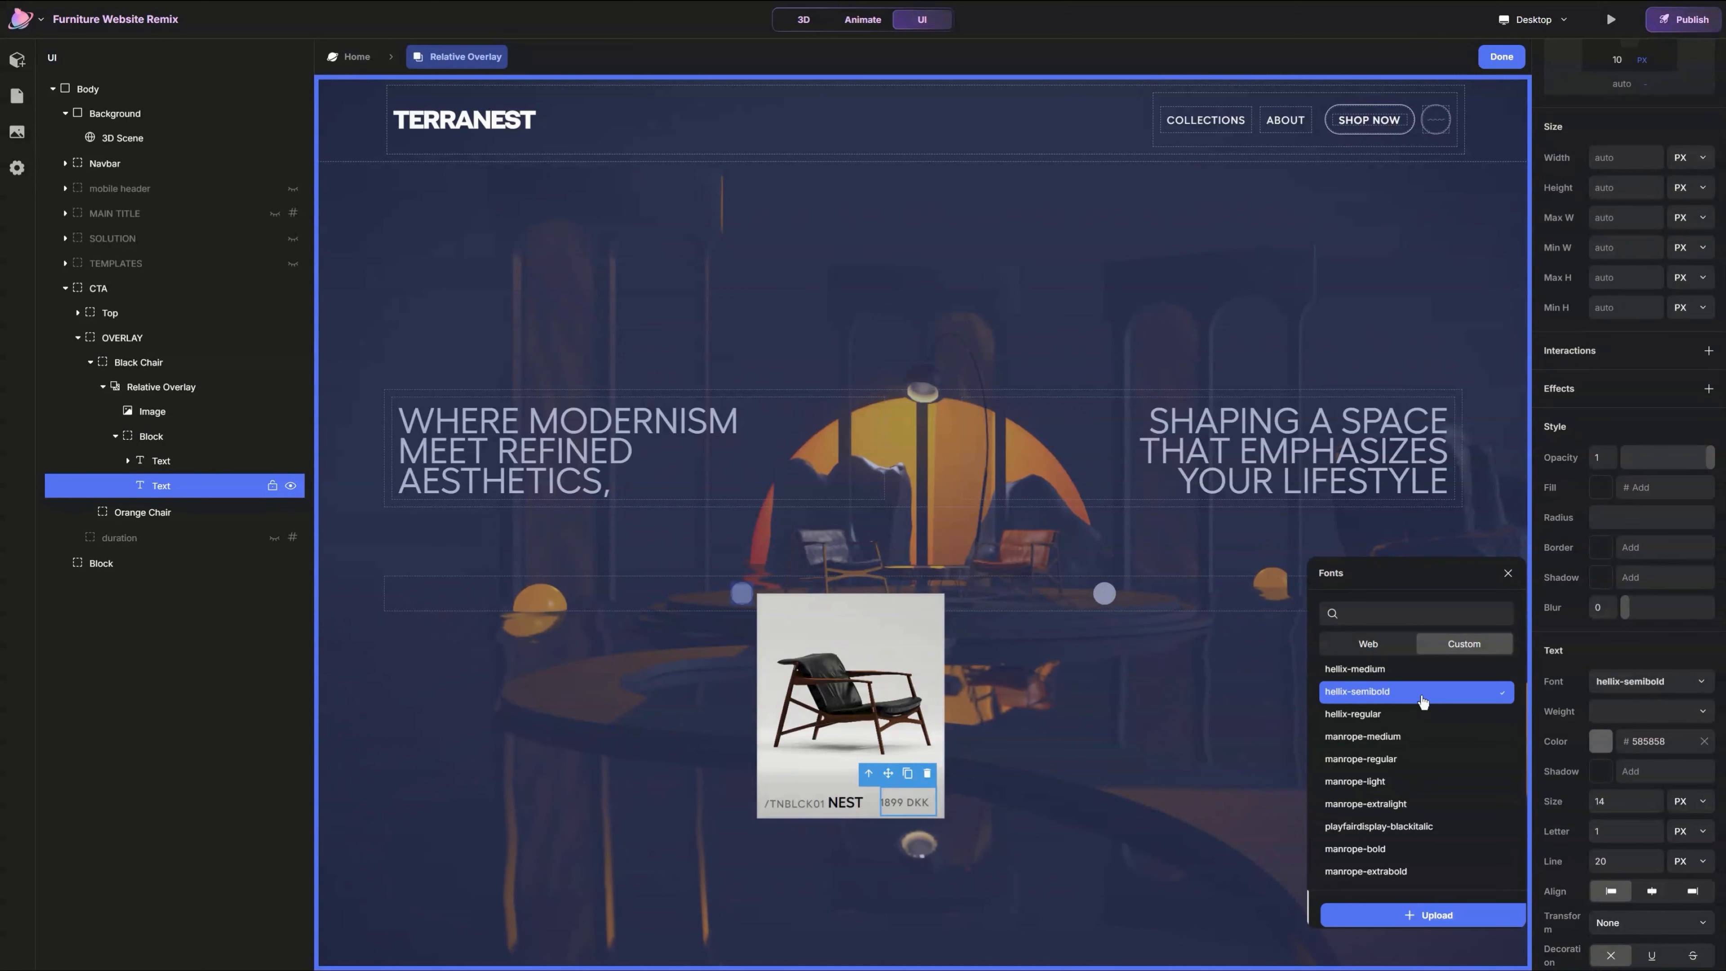
click(1600, 741)
drag(1321, 767, 1318, 826)
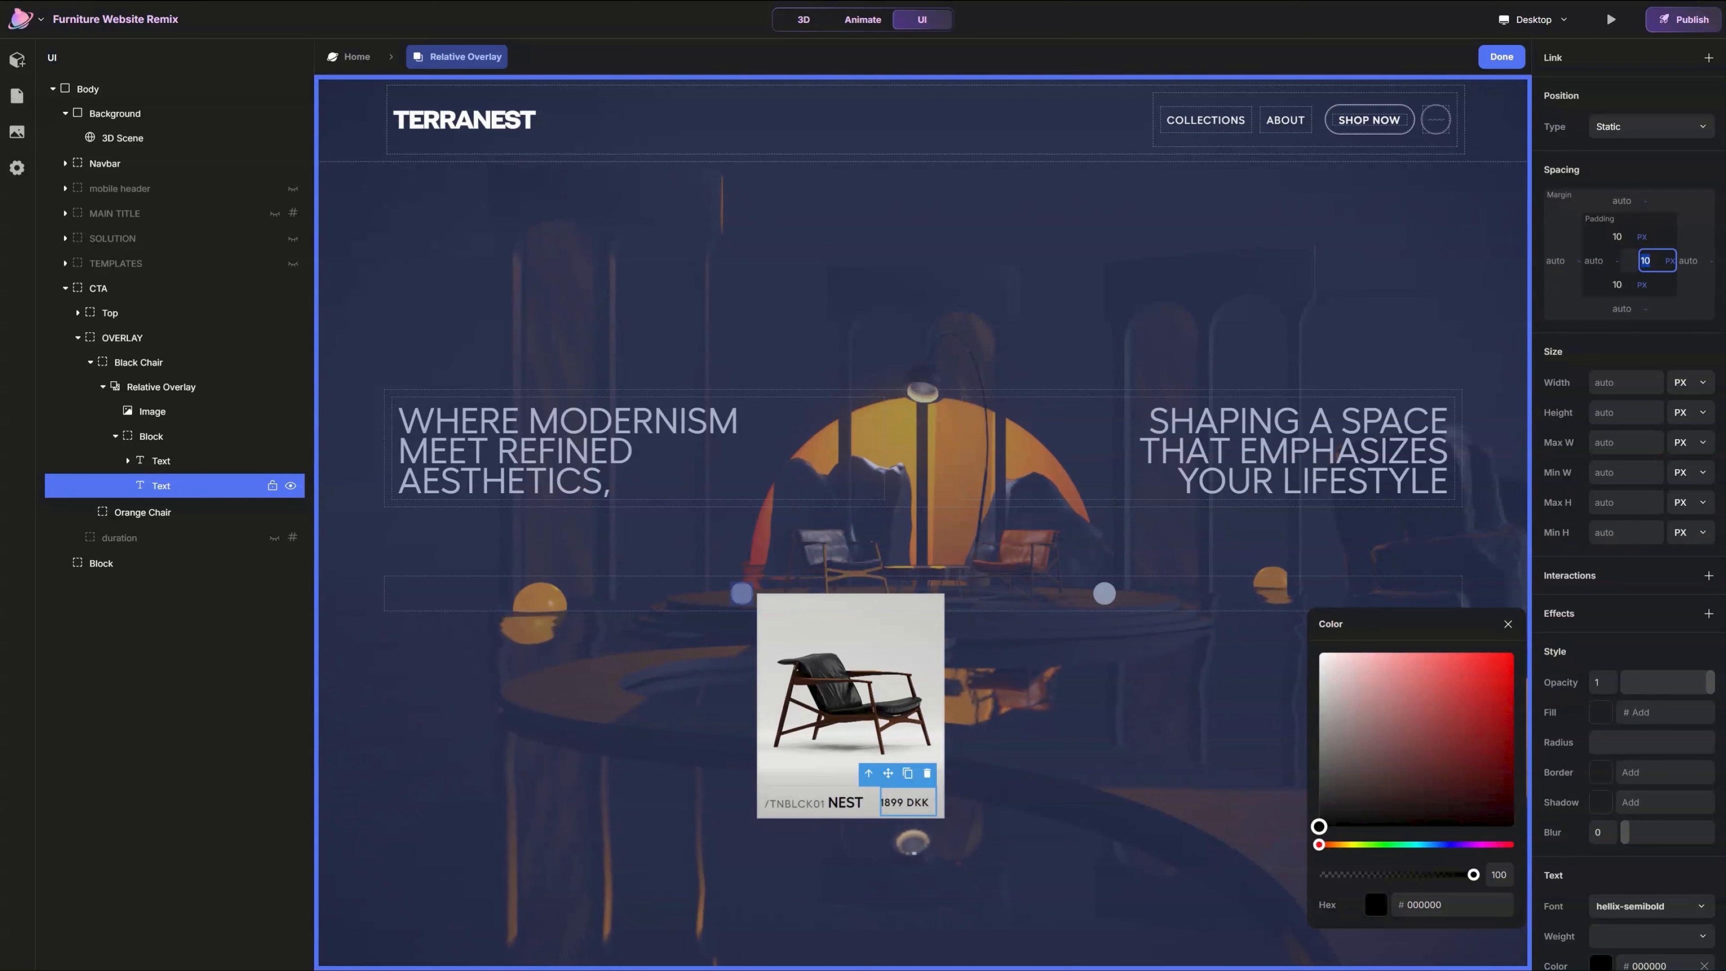
Step: Remove the right padding from the 1899 DKK price text
key(BackSpace)
key(Return)
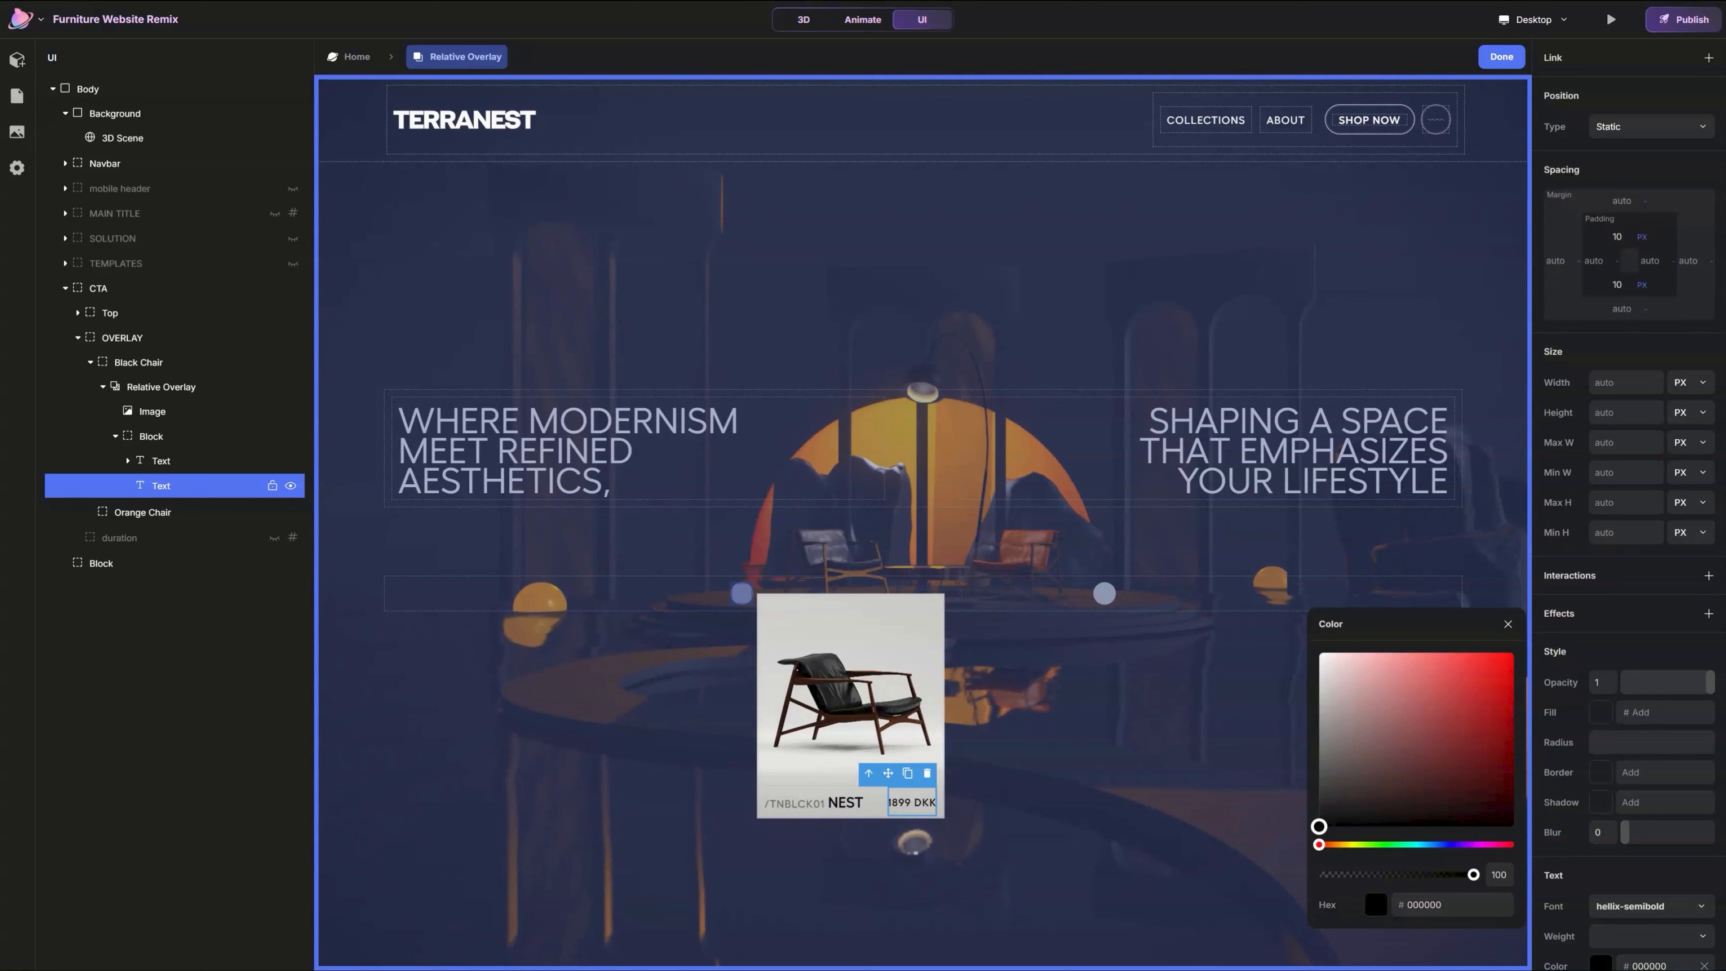
click(1508, 623)
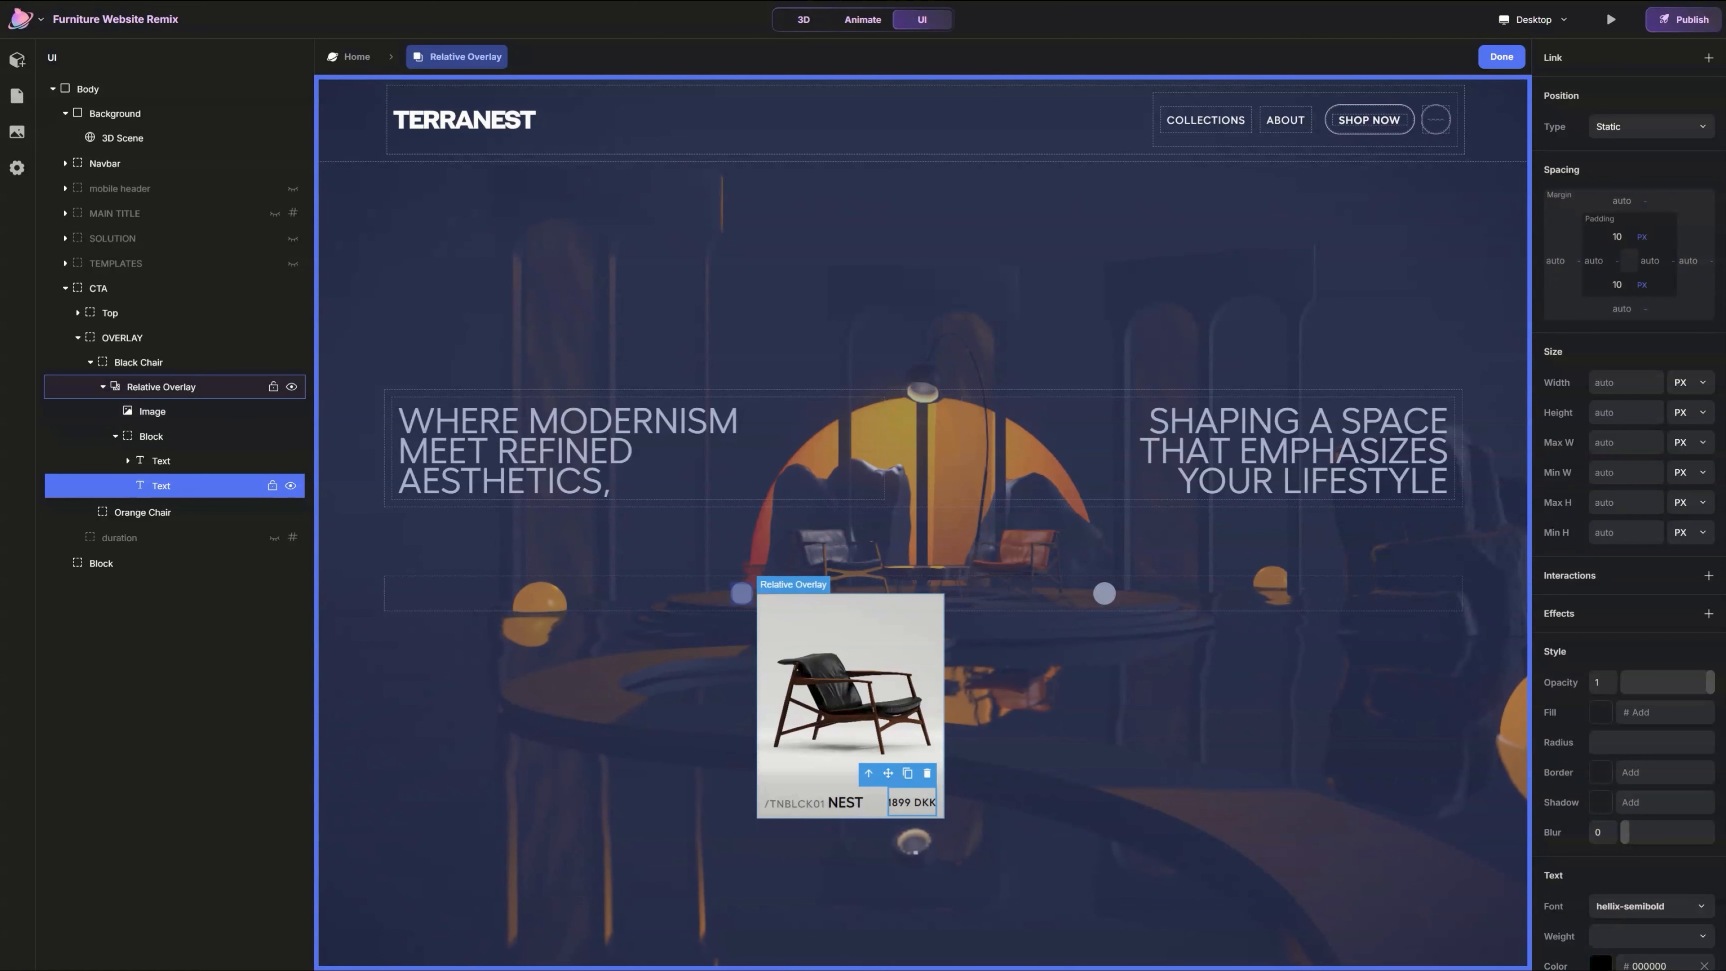
Step: Copy the Black Chair's relative overlay into the Orange Chair block and open the copy for editing
click(104, 387)
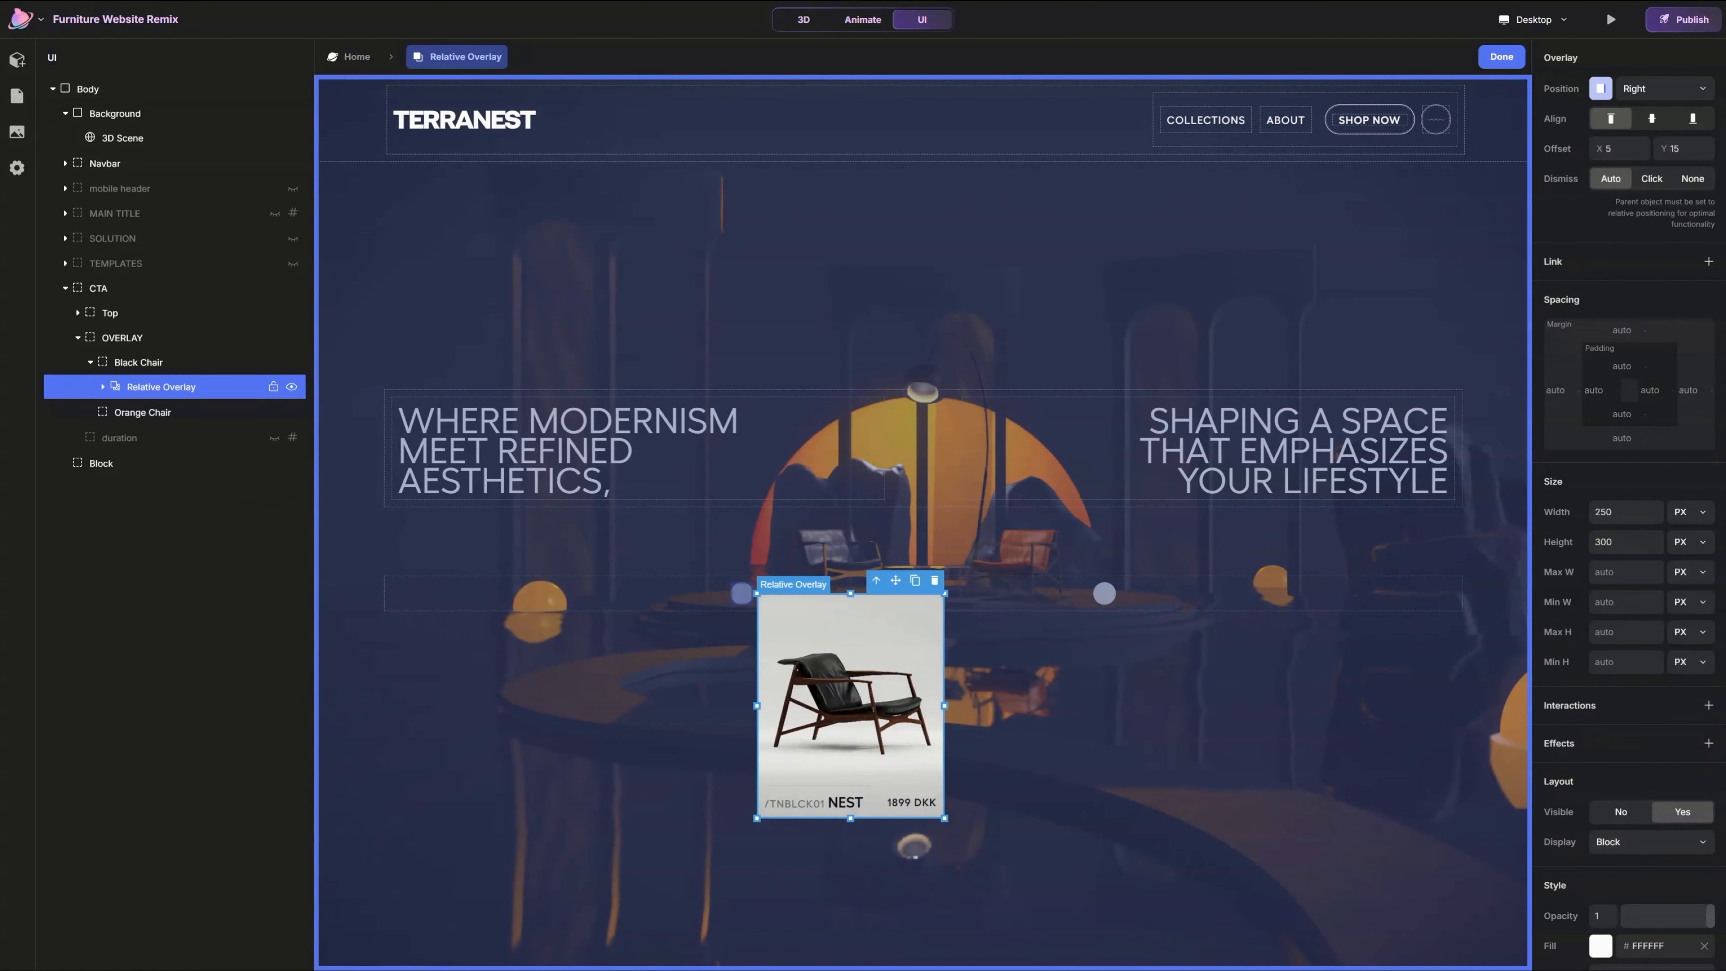
click(139, 410)
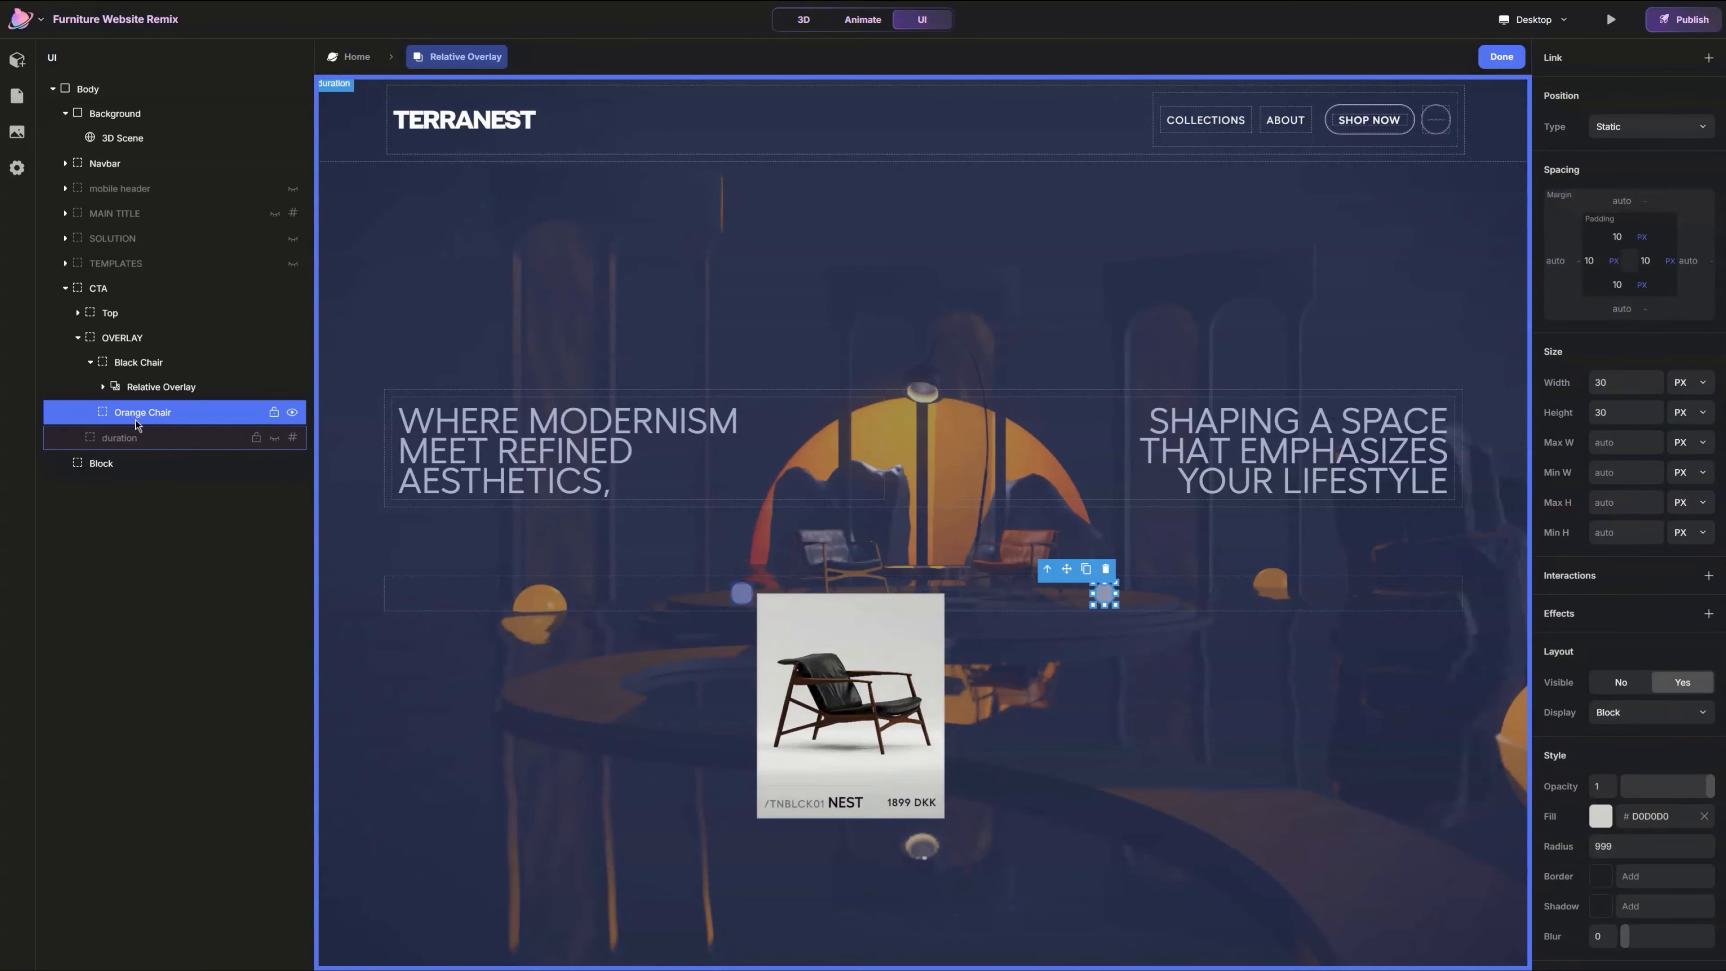
key(ctrl+v)
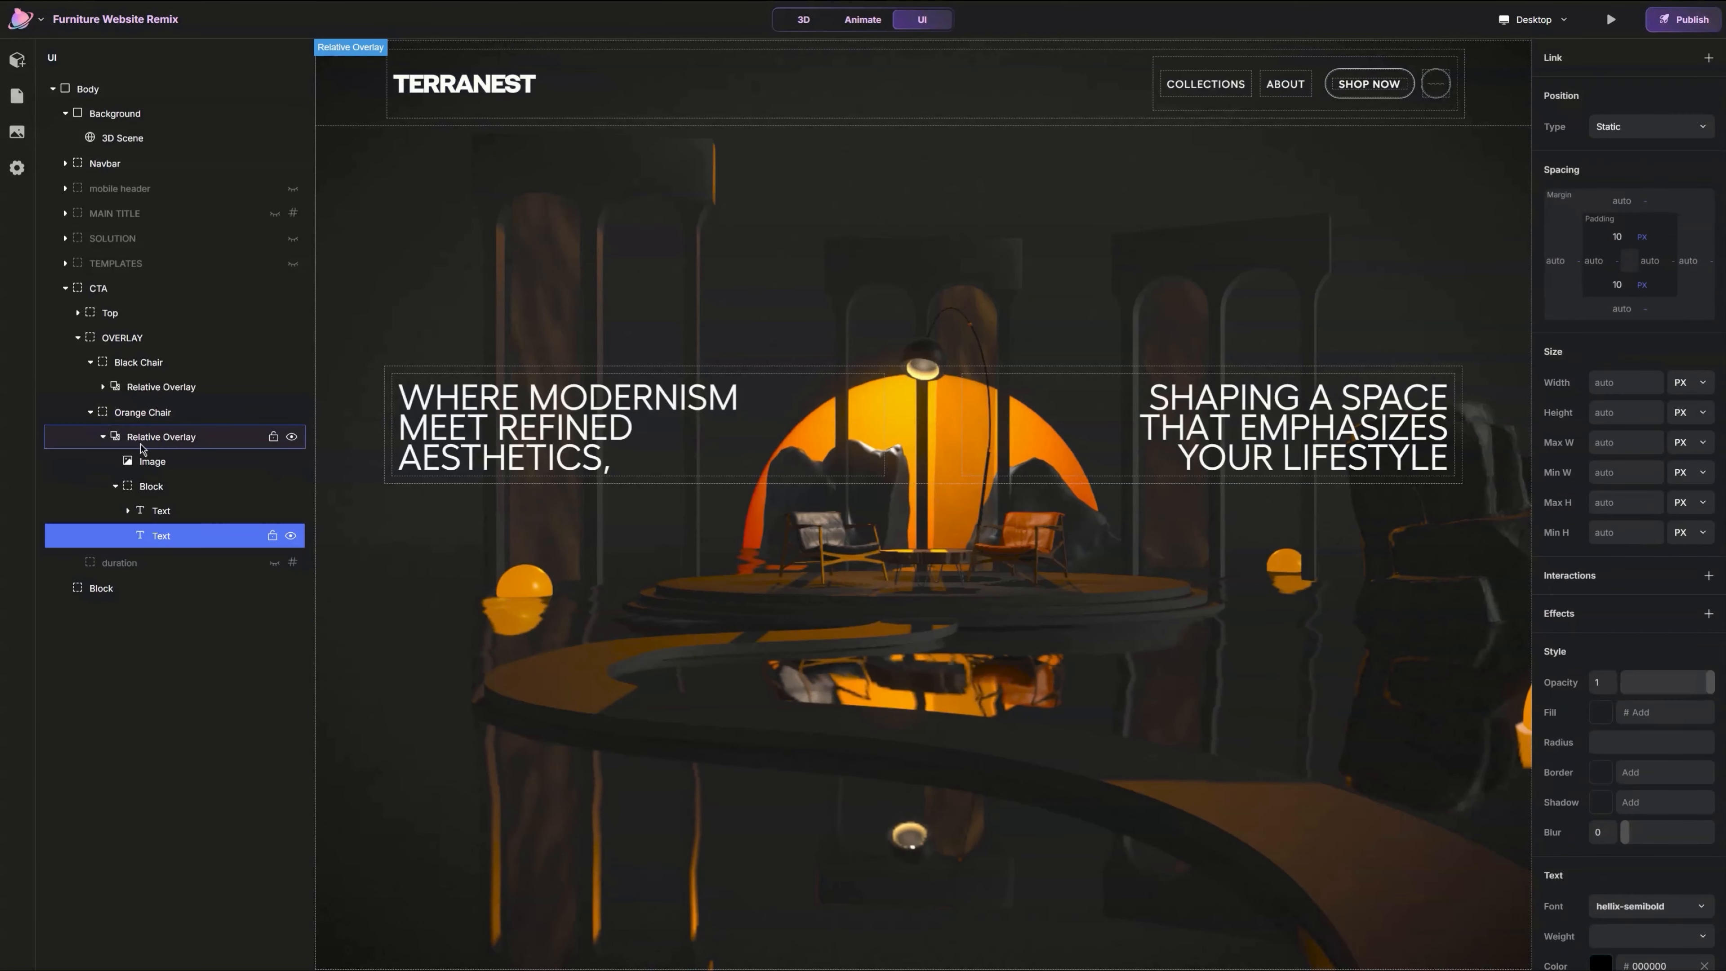
double_click(163, 436)
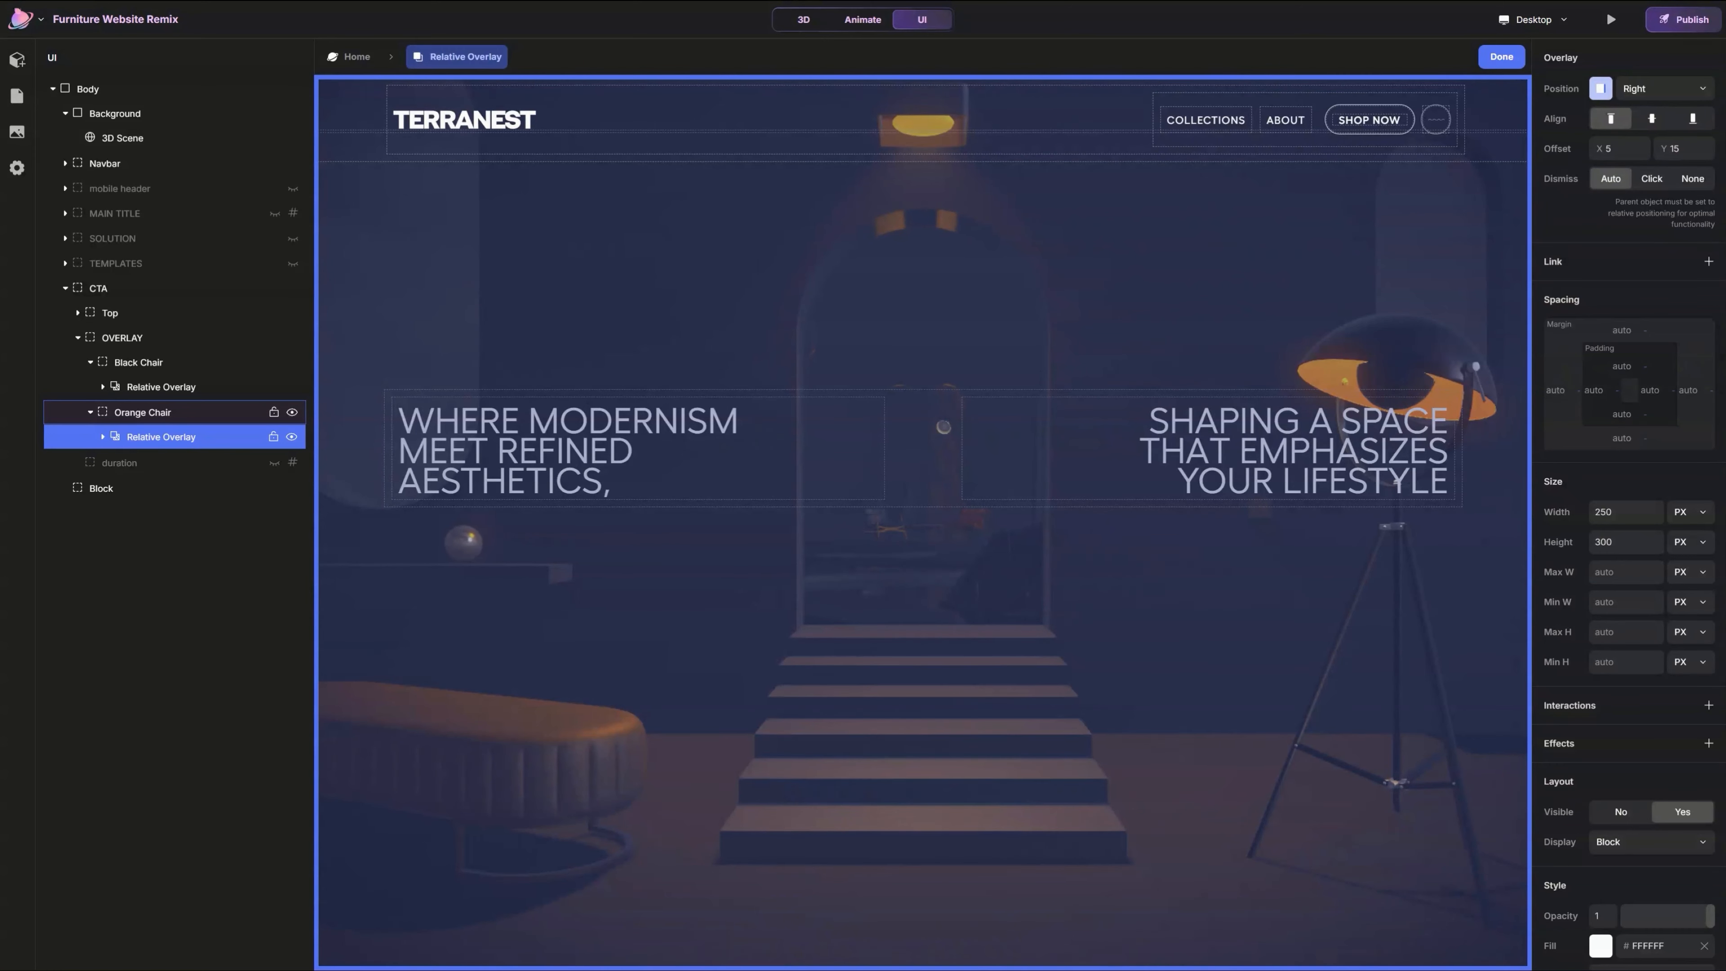
Step: Set the OVERLAY block's position type to Fixed and bring the scene's two chairs into view behind it
click(158, 340)
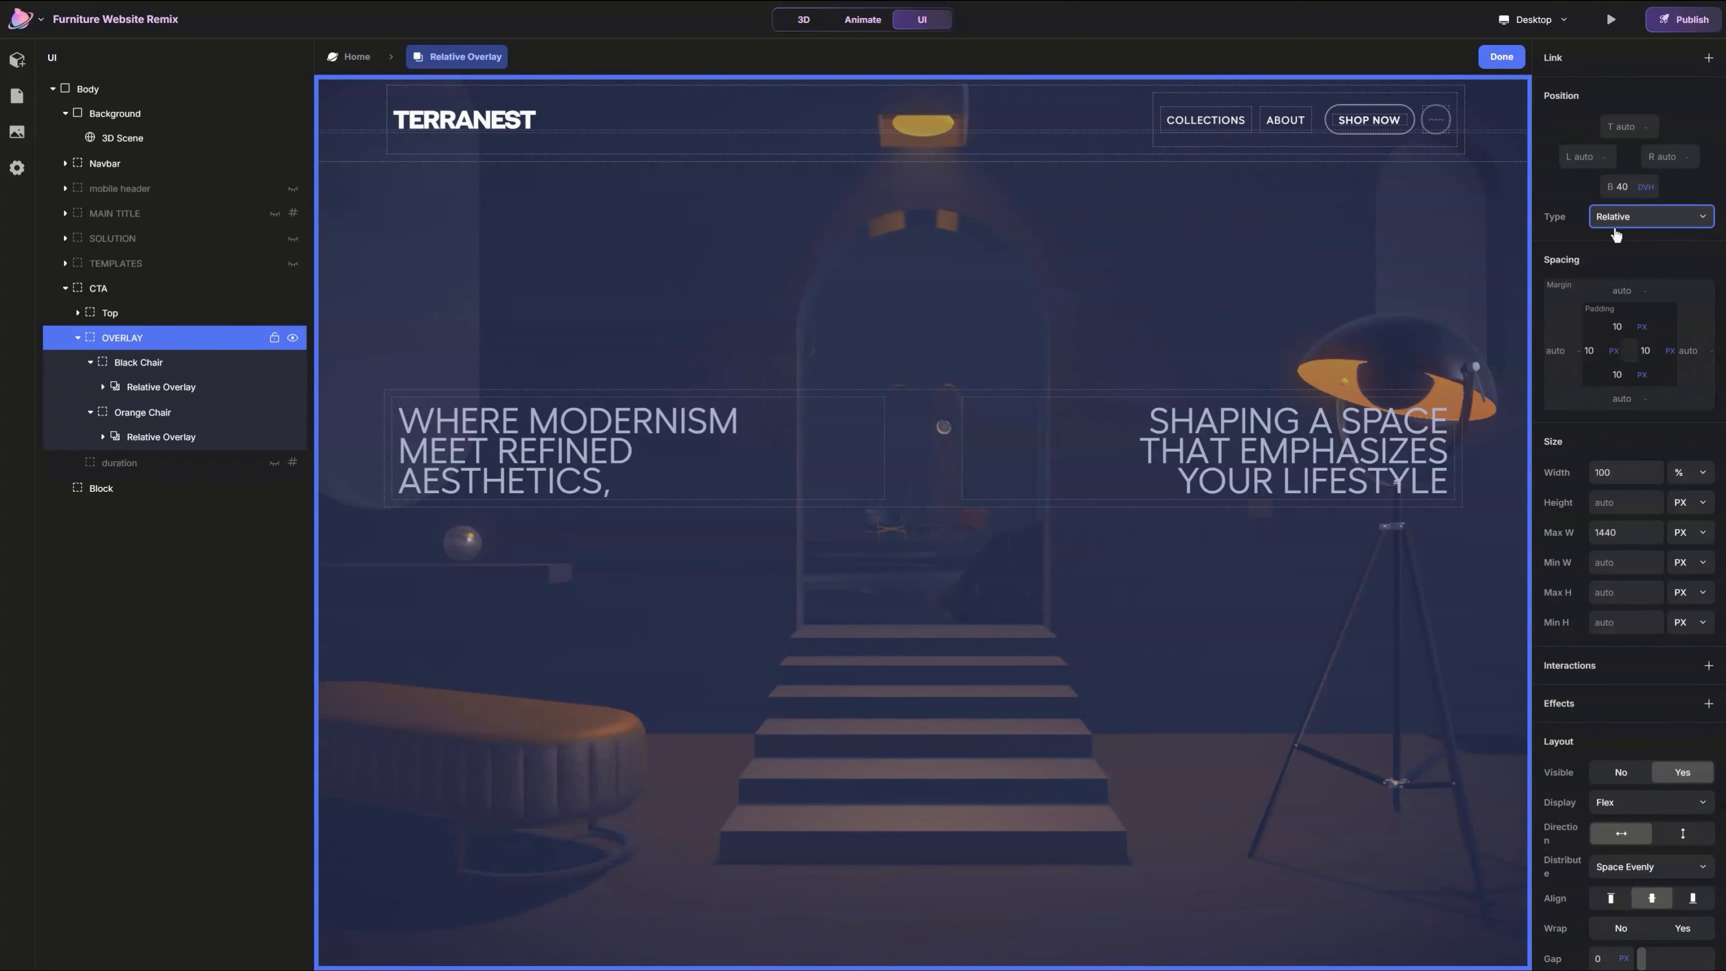
click(1623, 297)
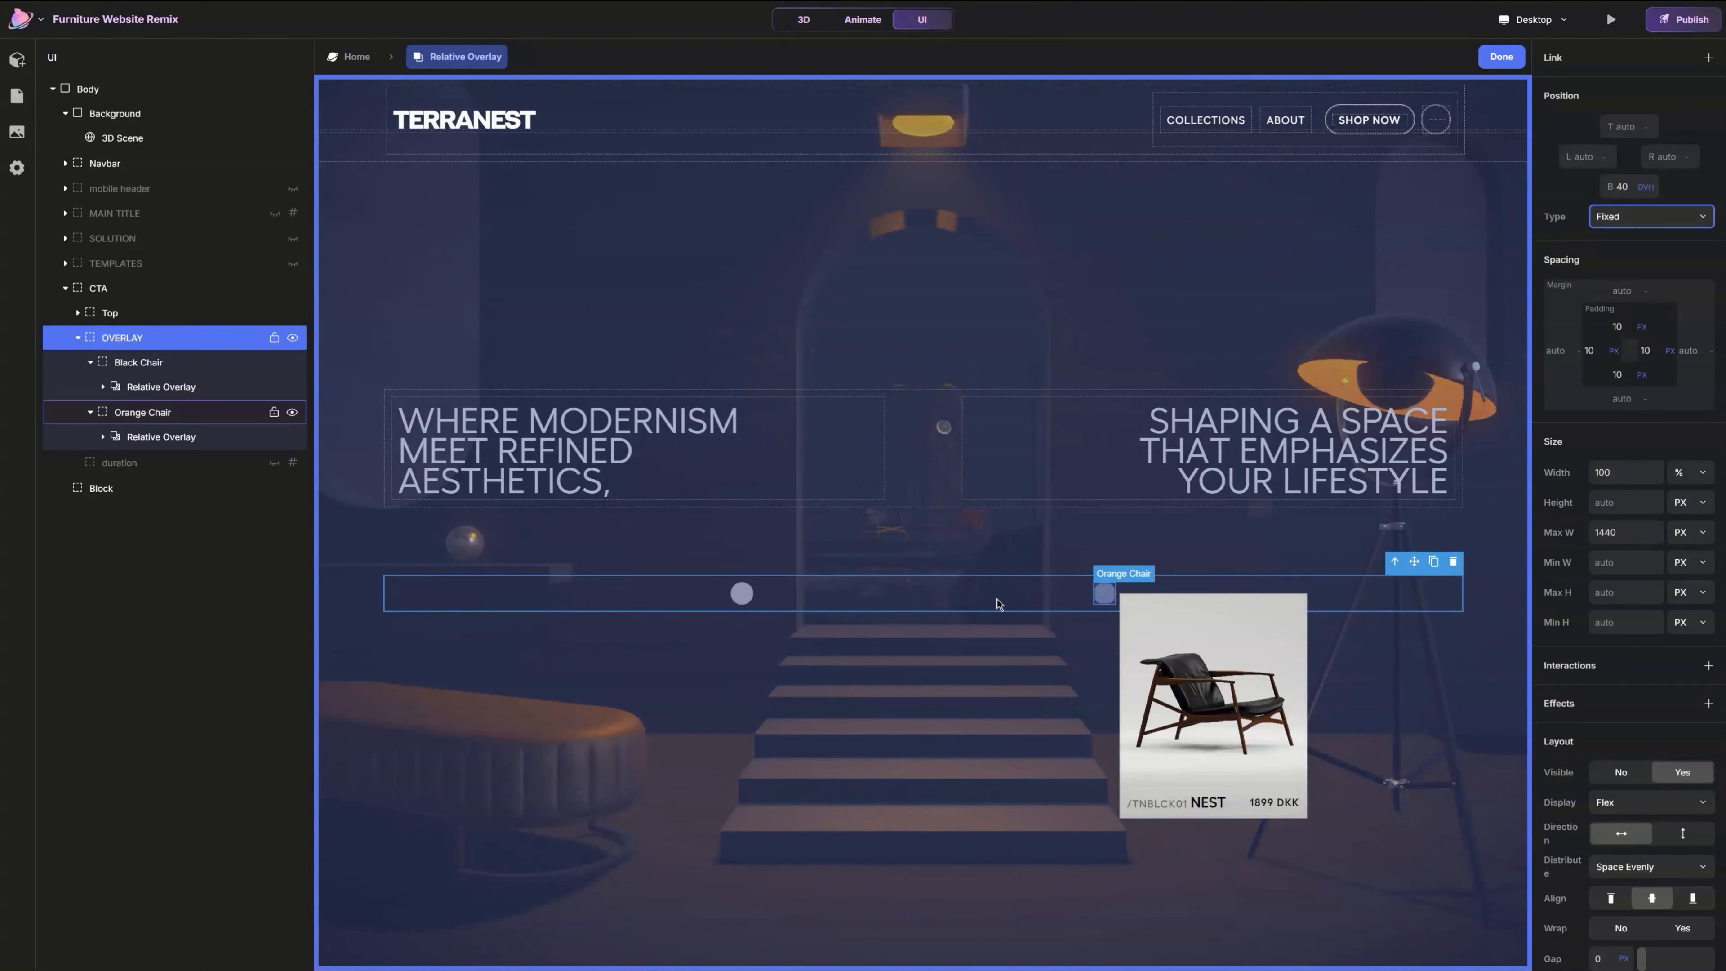
scroll(996, 604, down, 10)
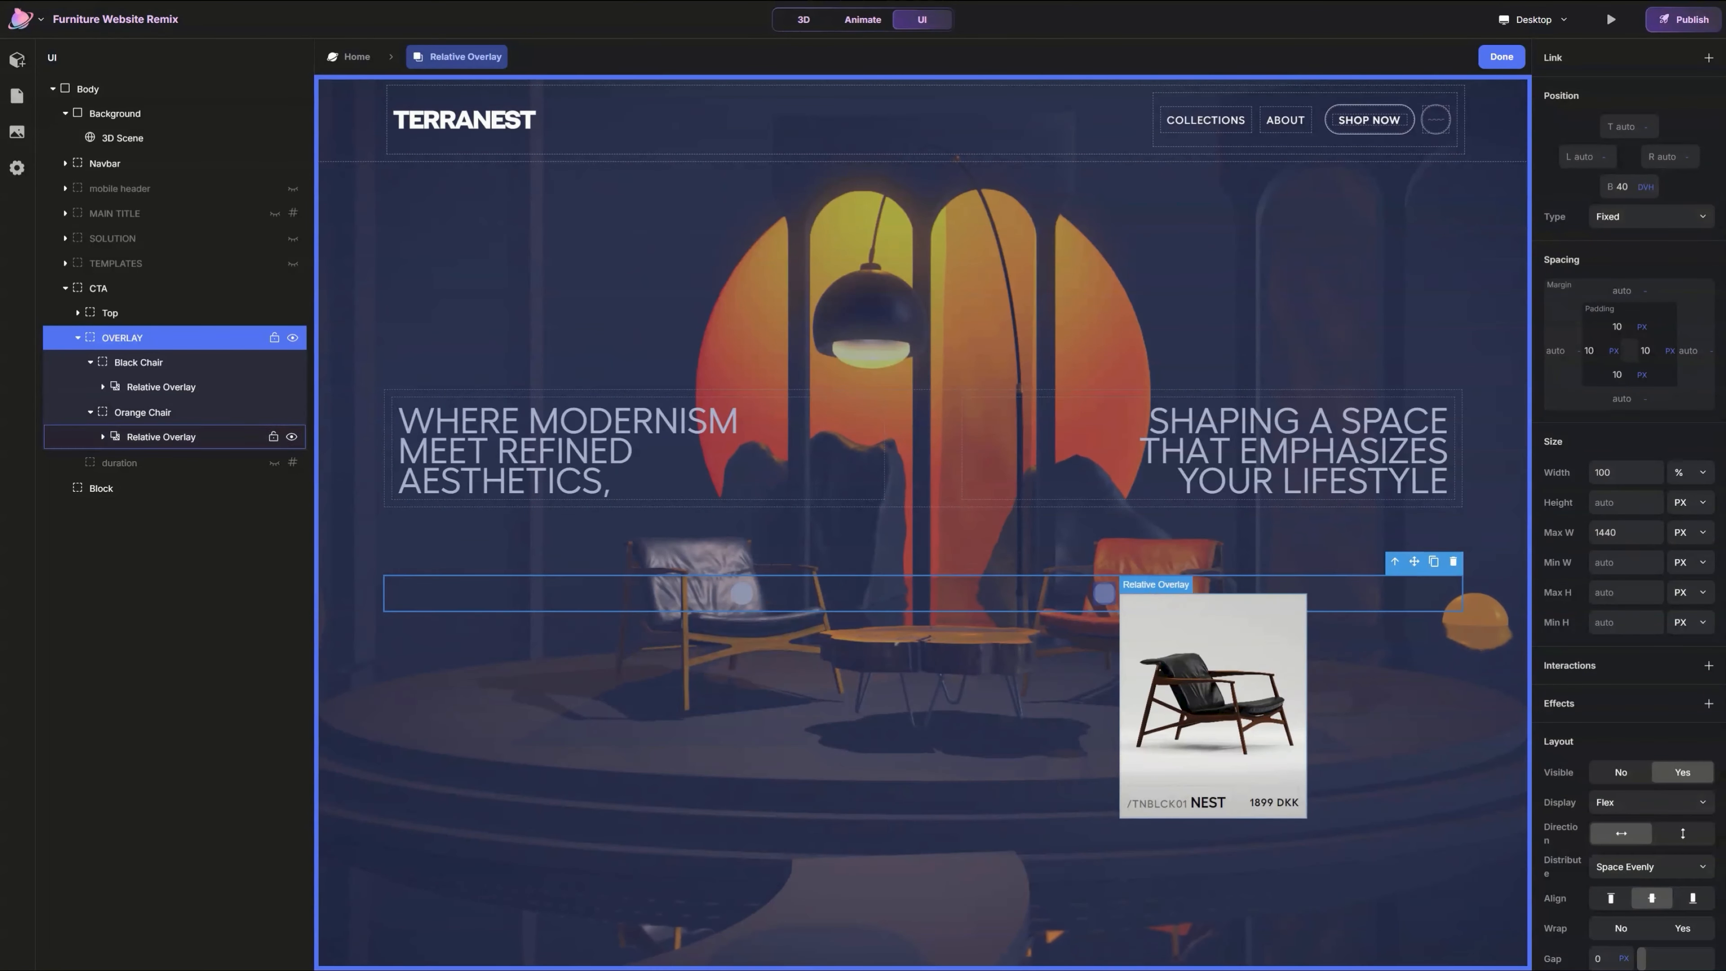
Step: Position the Orange Chair's overlay to the Left with an X offset of -5 and replace its image with the orange chair photo
click(217, 438)
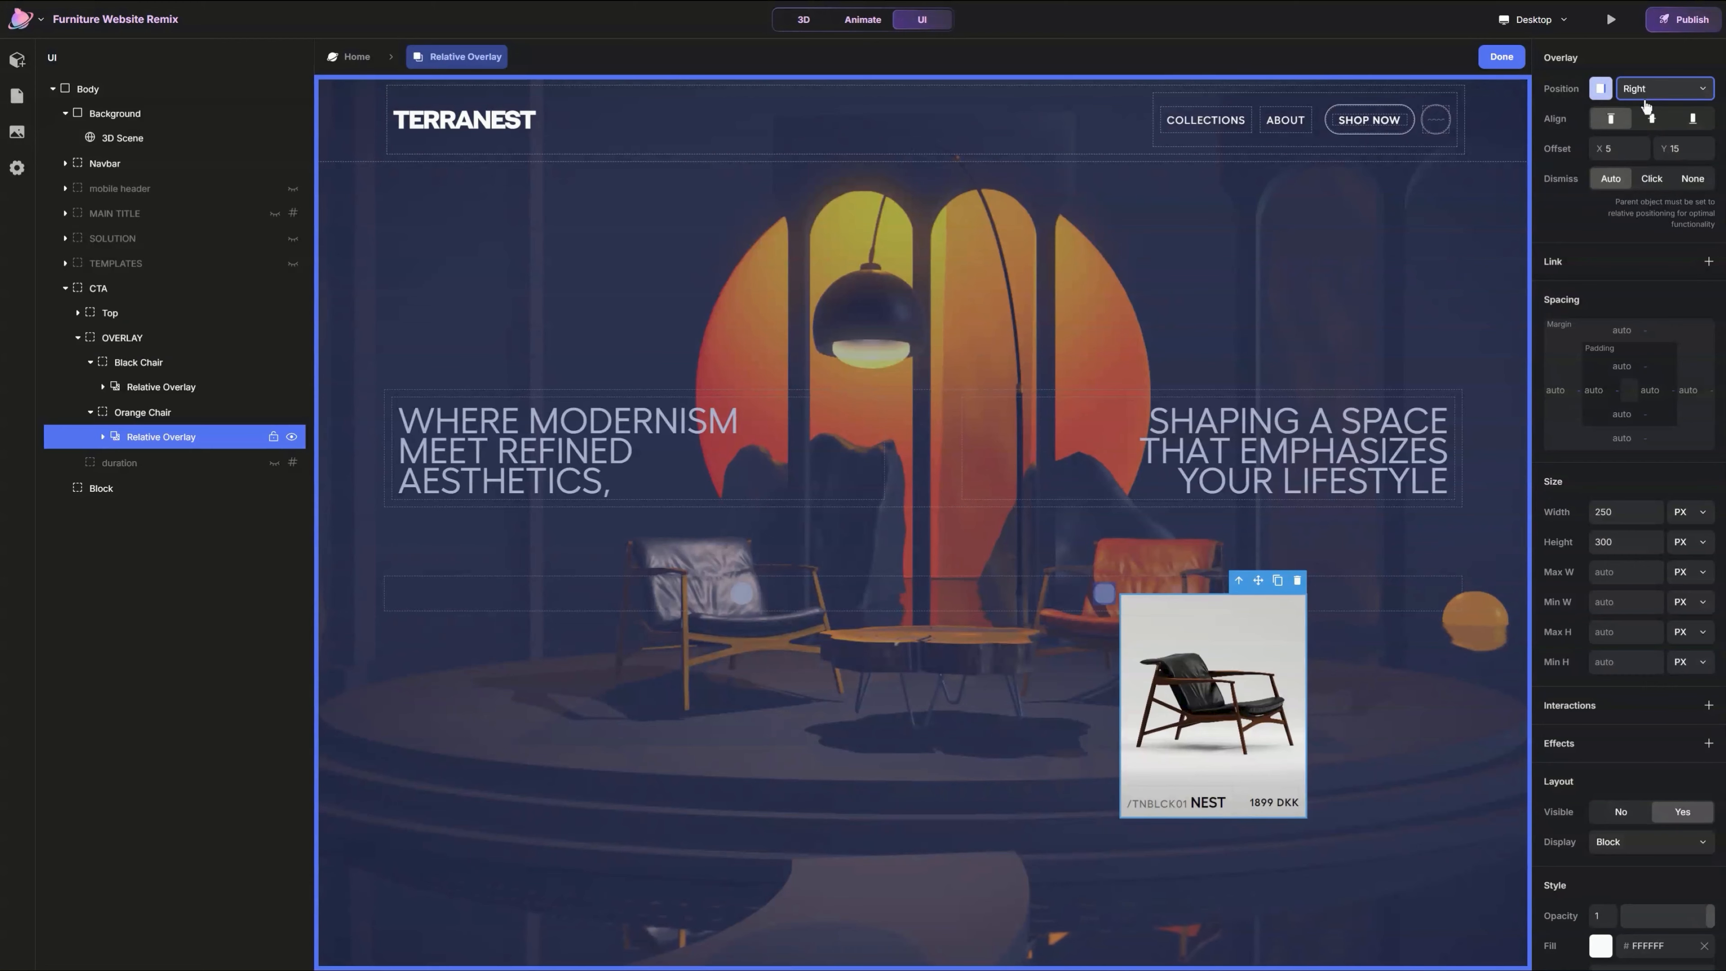
click(1626, 164)
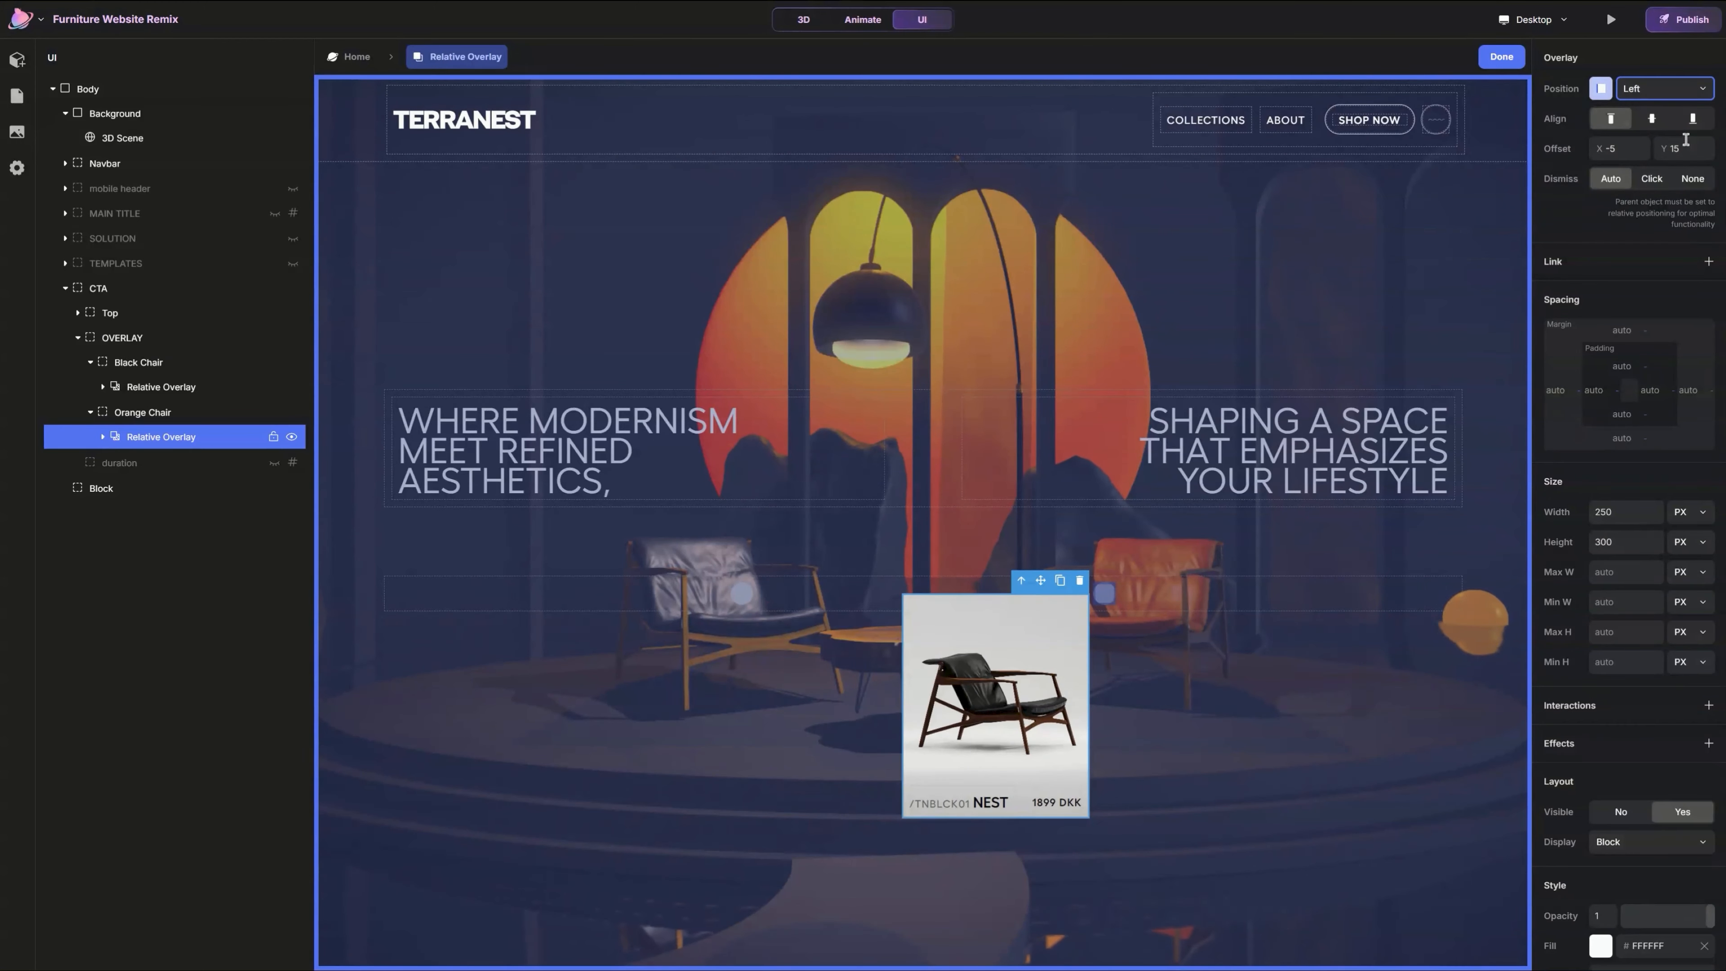
click(1600, 906)
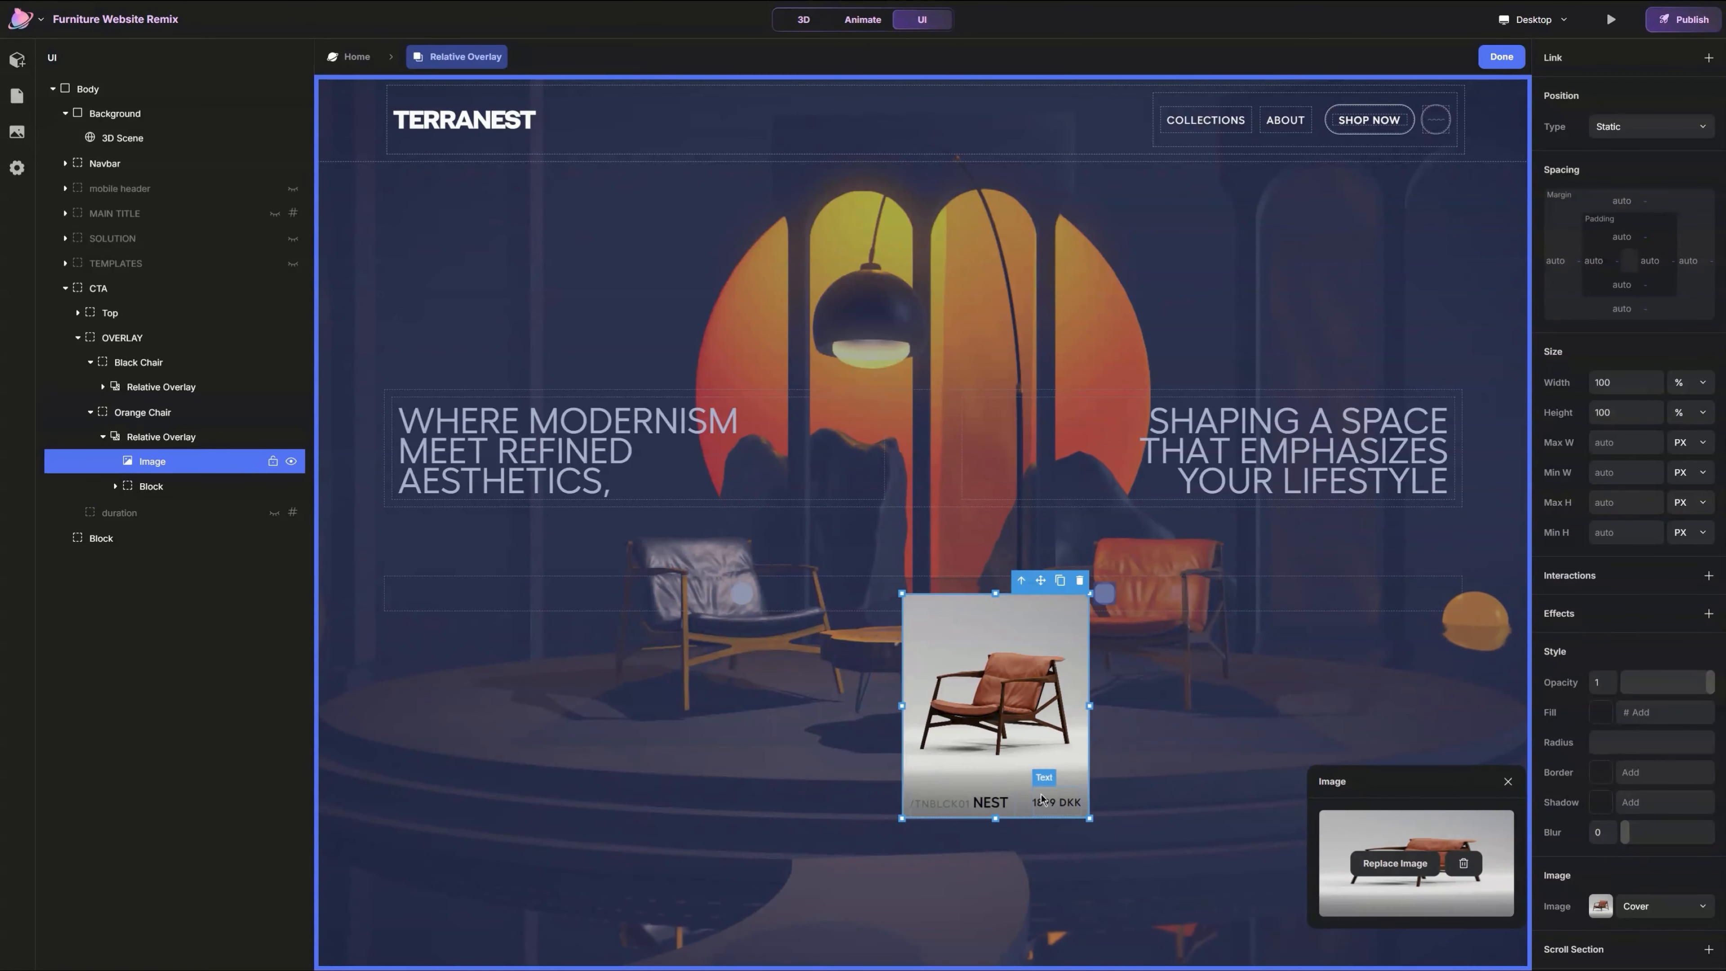
Step: Recolor the NEST and 1899 DKK texts in the Orange Chair's overlay to white FFFFFF and finish editing the overlay
click(1042, 798)
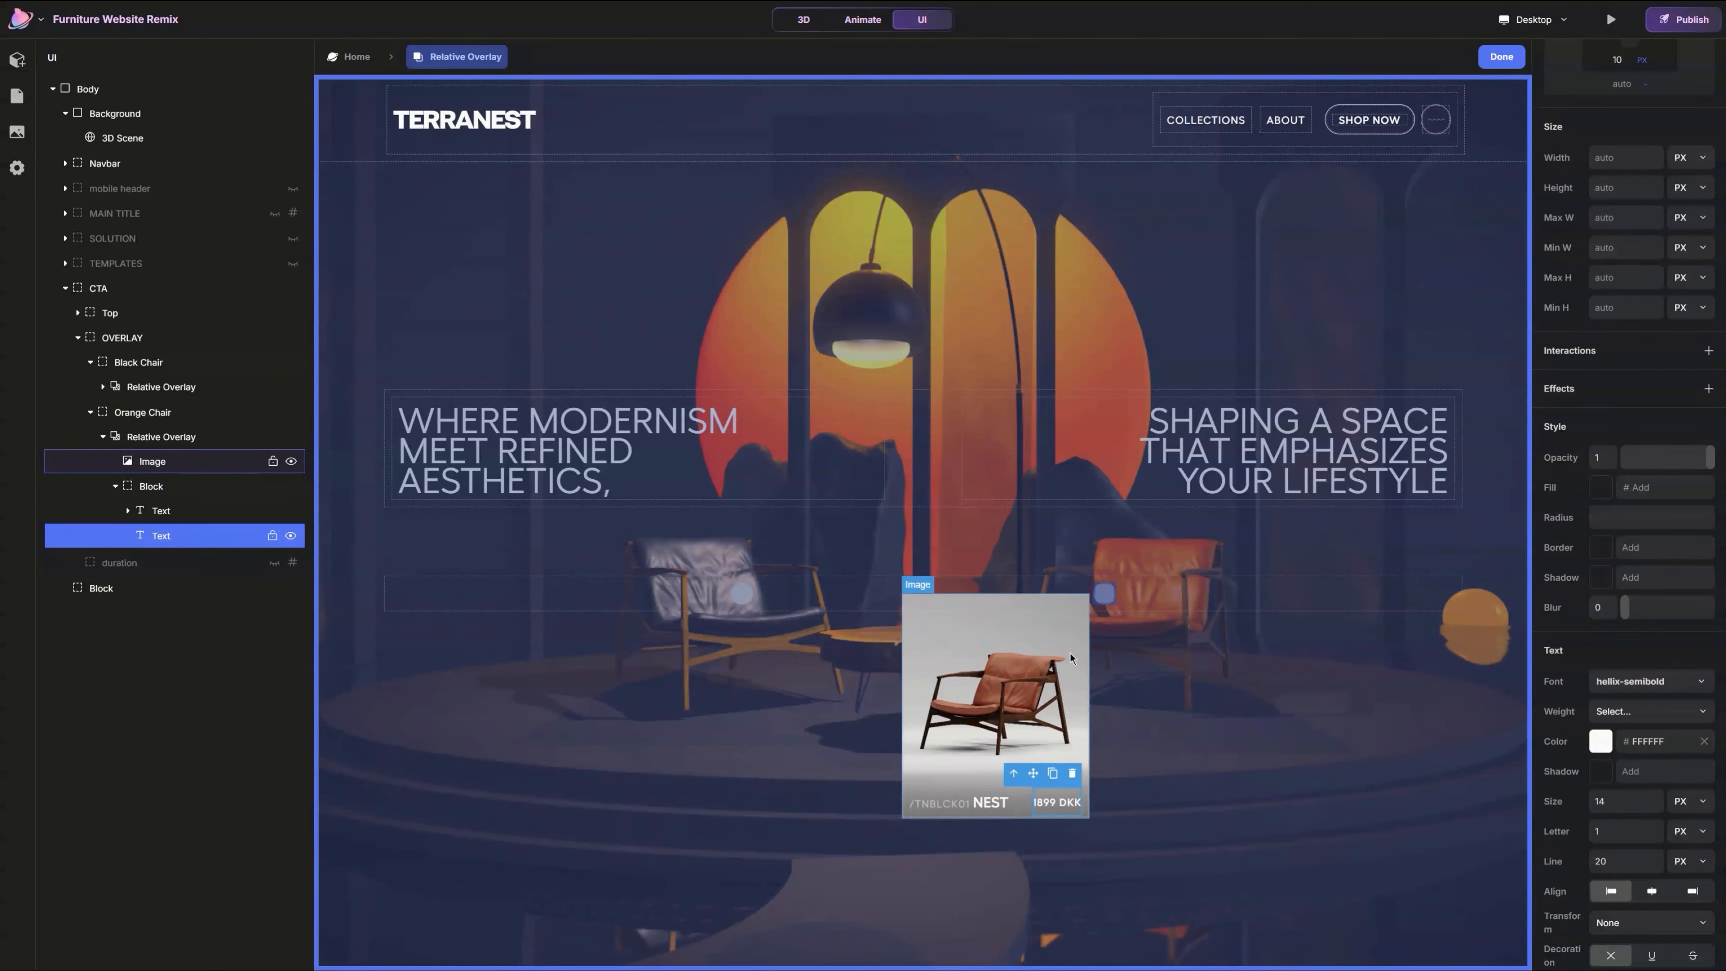
click(104, 438)
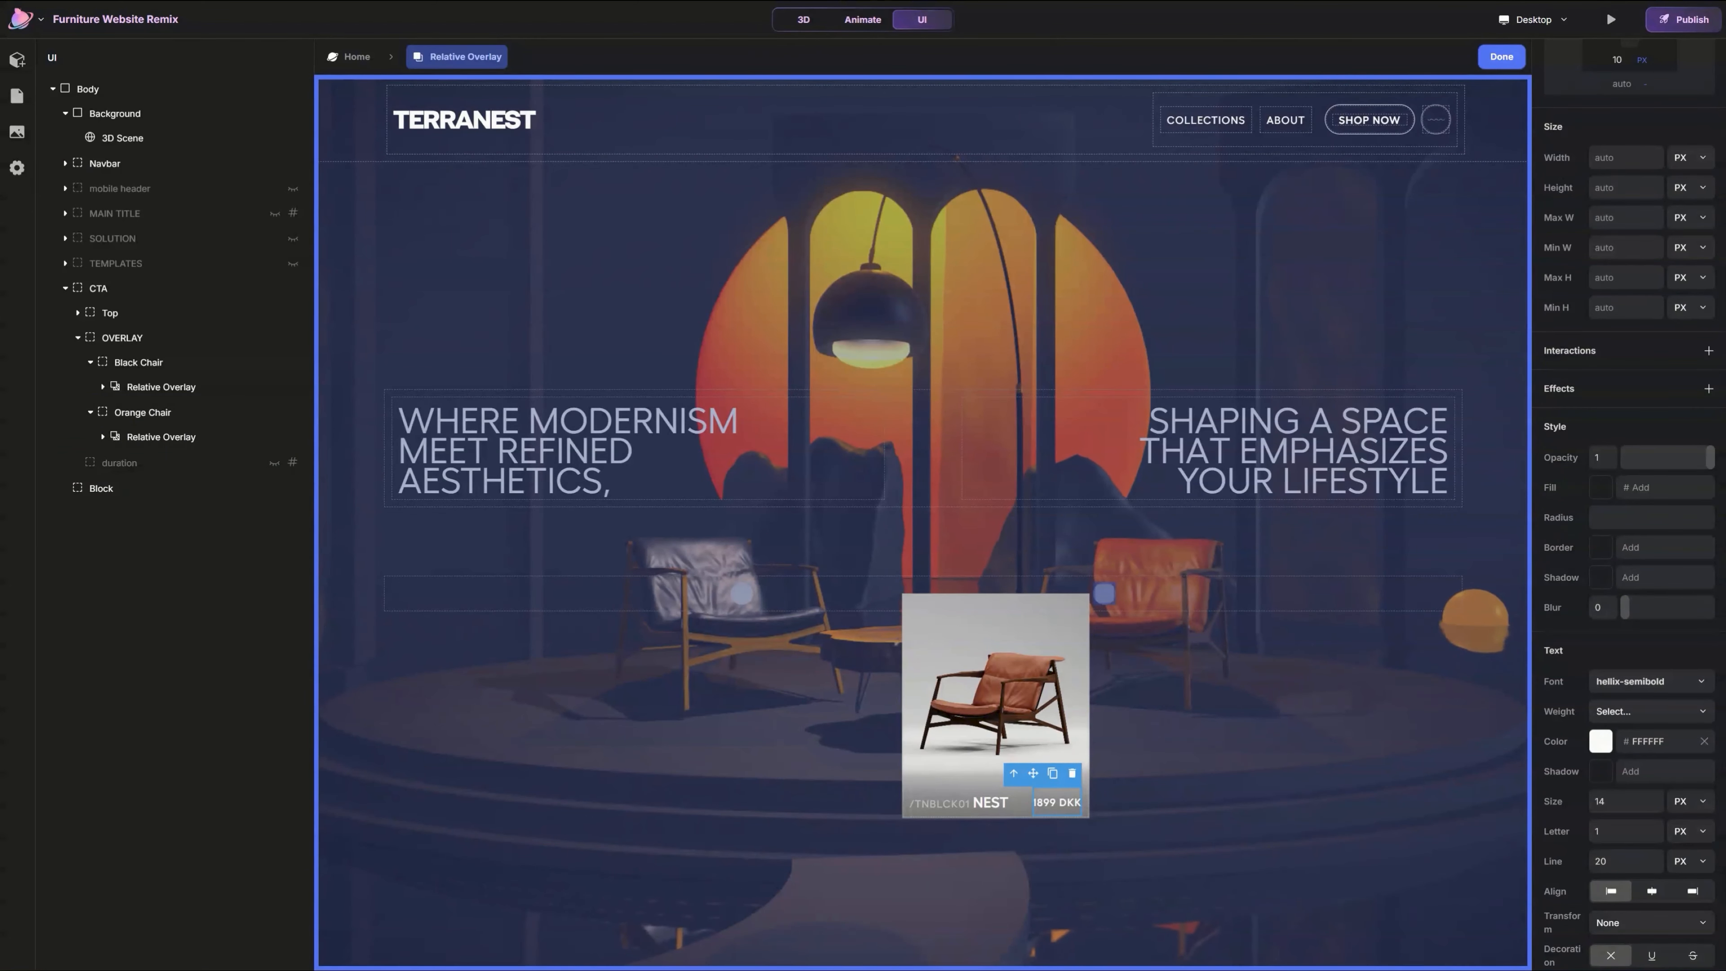
click(1502, 57)
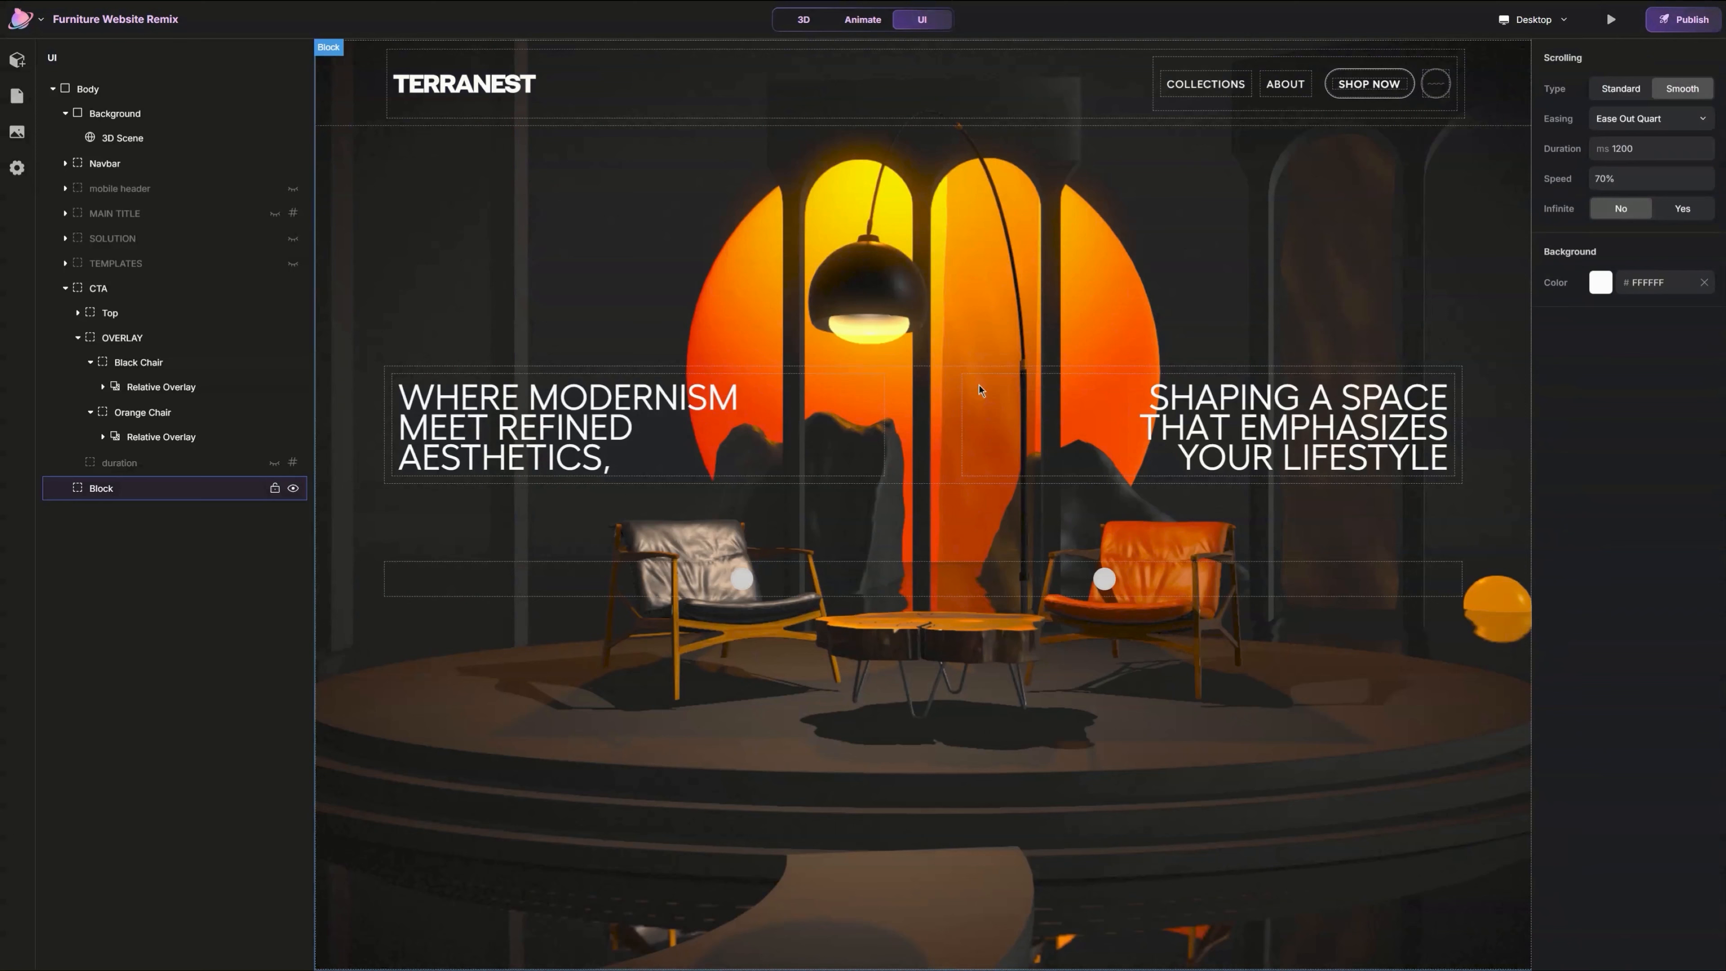
Step: Rename the relative overlay inside the Black Chair block to Black Overlay
click(741, 578)
double_click(182, 388)
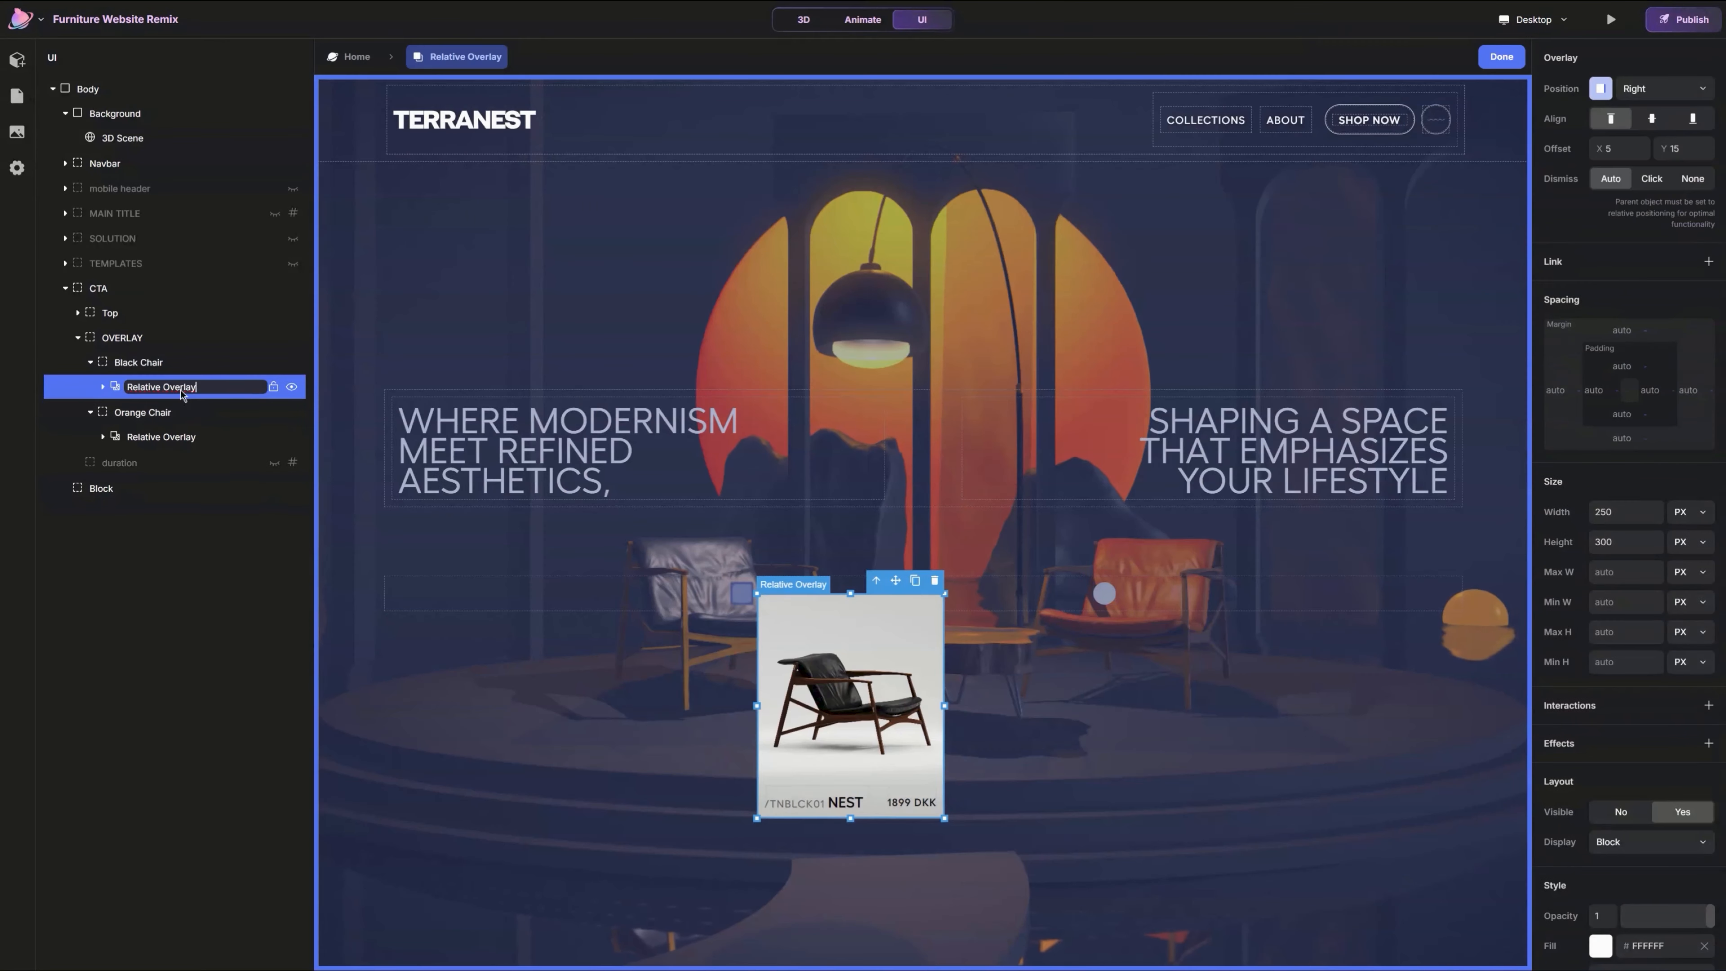
key(BackSpace)
key(BackSpace)
key(BackSpace)
key(BackSpace)
key(BackSpace)
key(BackSpace)
key(BackSpace)
key(BackSpace)
key(BackSpace)
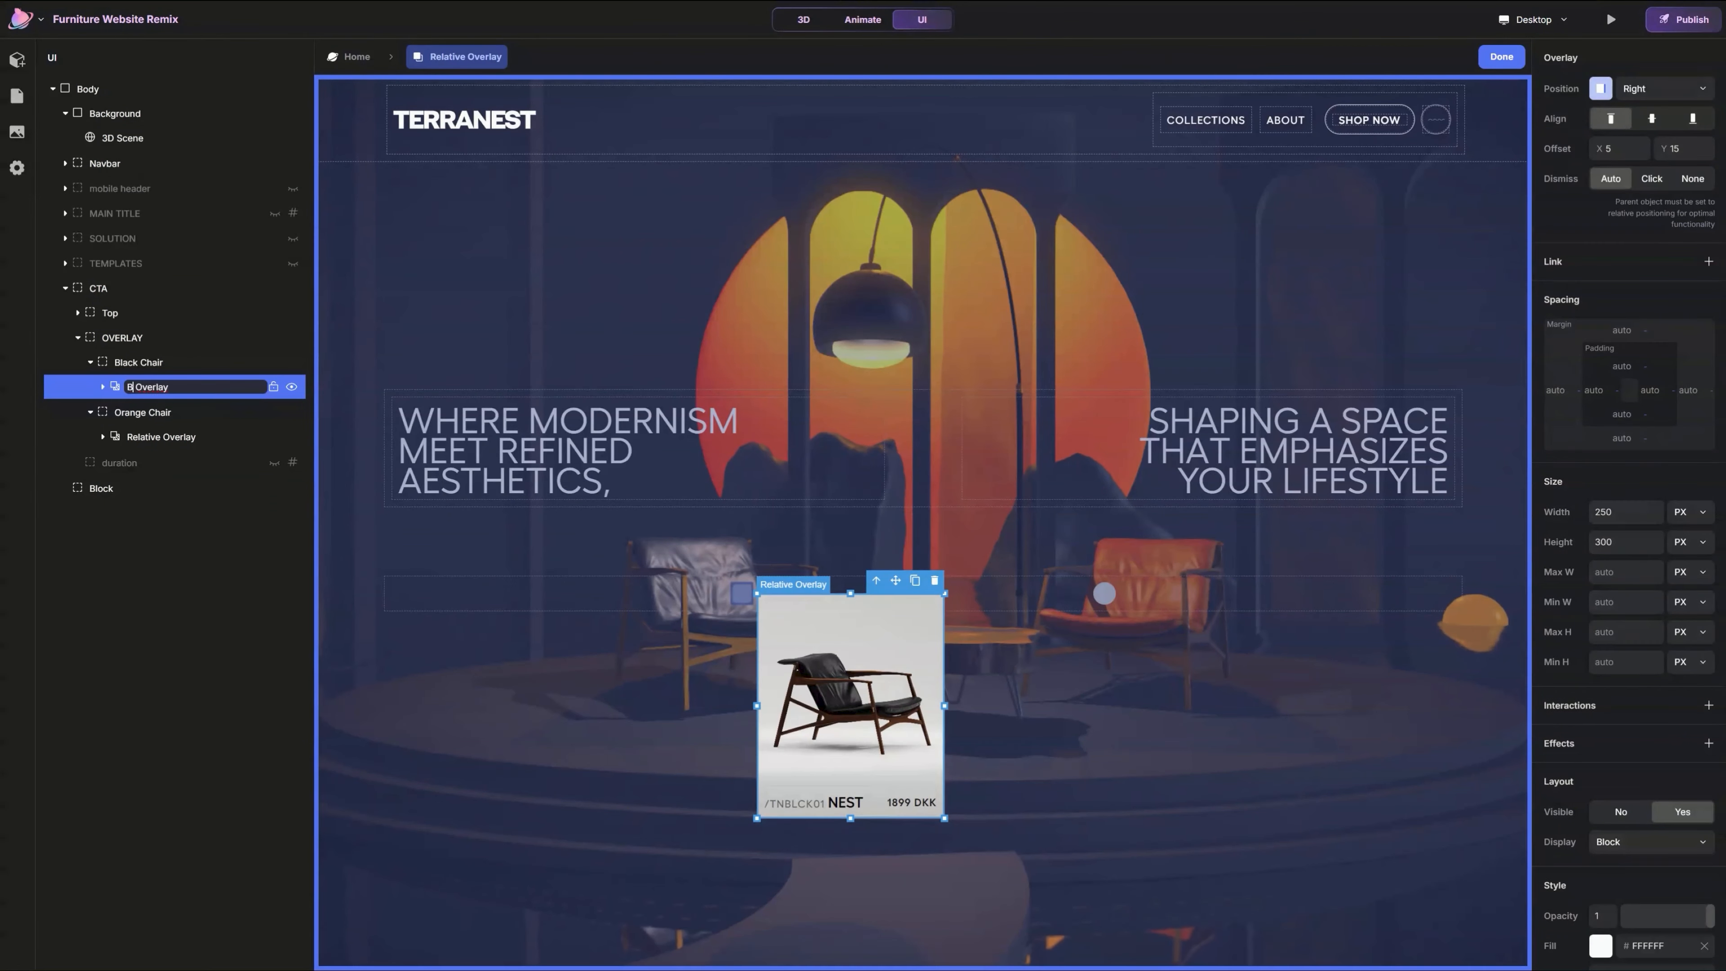
text(Black)
Step: Rename the relative overlay inside the Orange Chair block to Orange Overlay and leave overlay editing
click(168, 437)
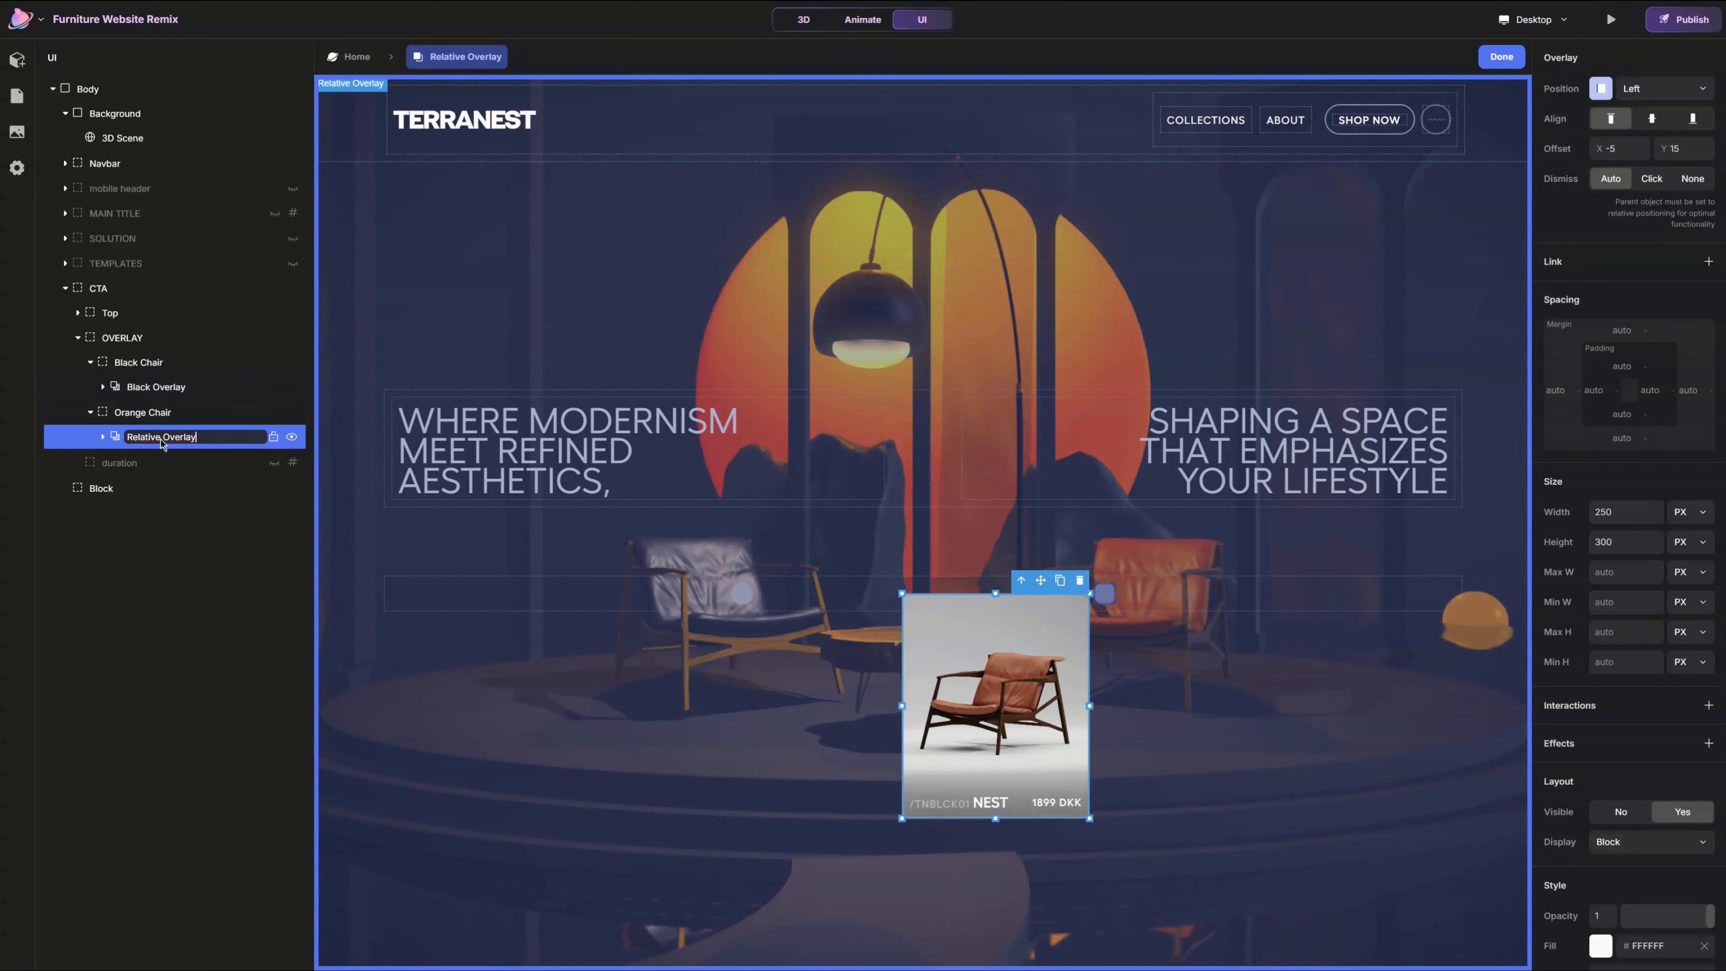
double_click(167, 438)
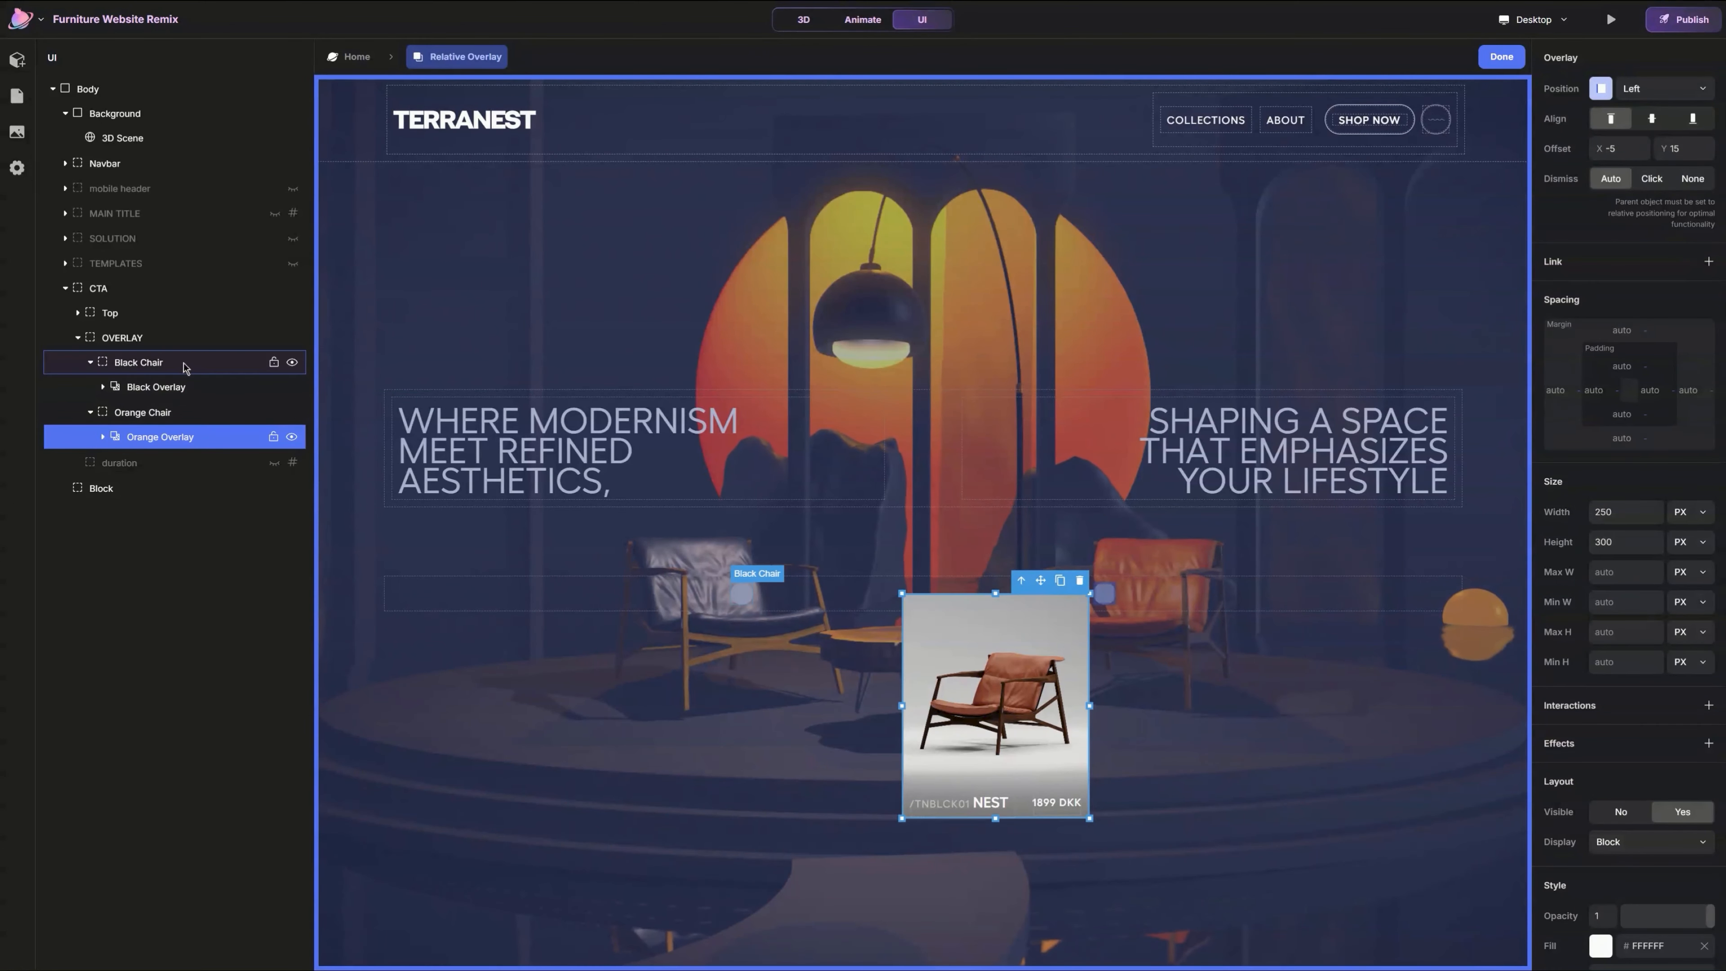
click(183, 366)
click(1501, 57)
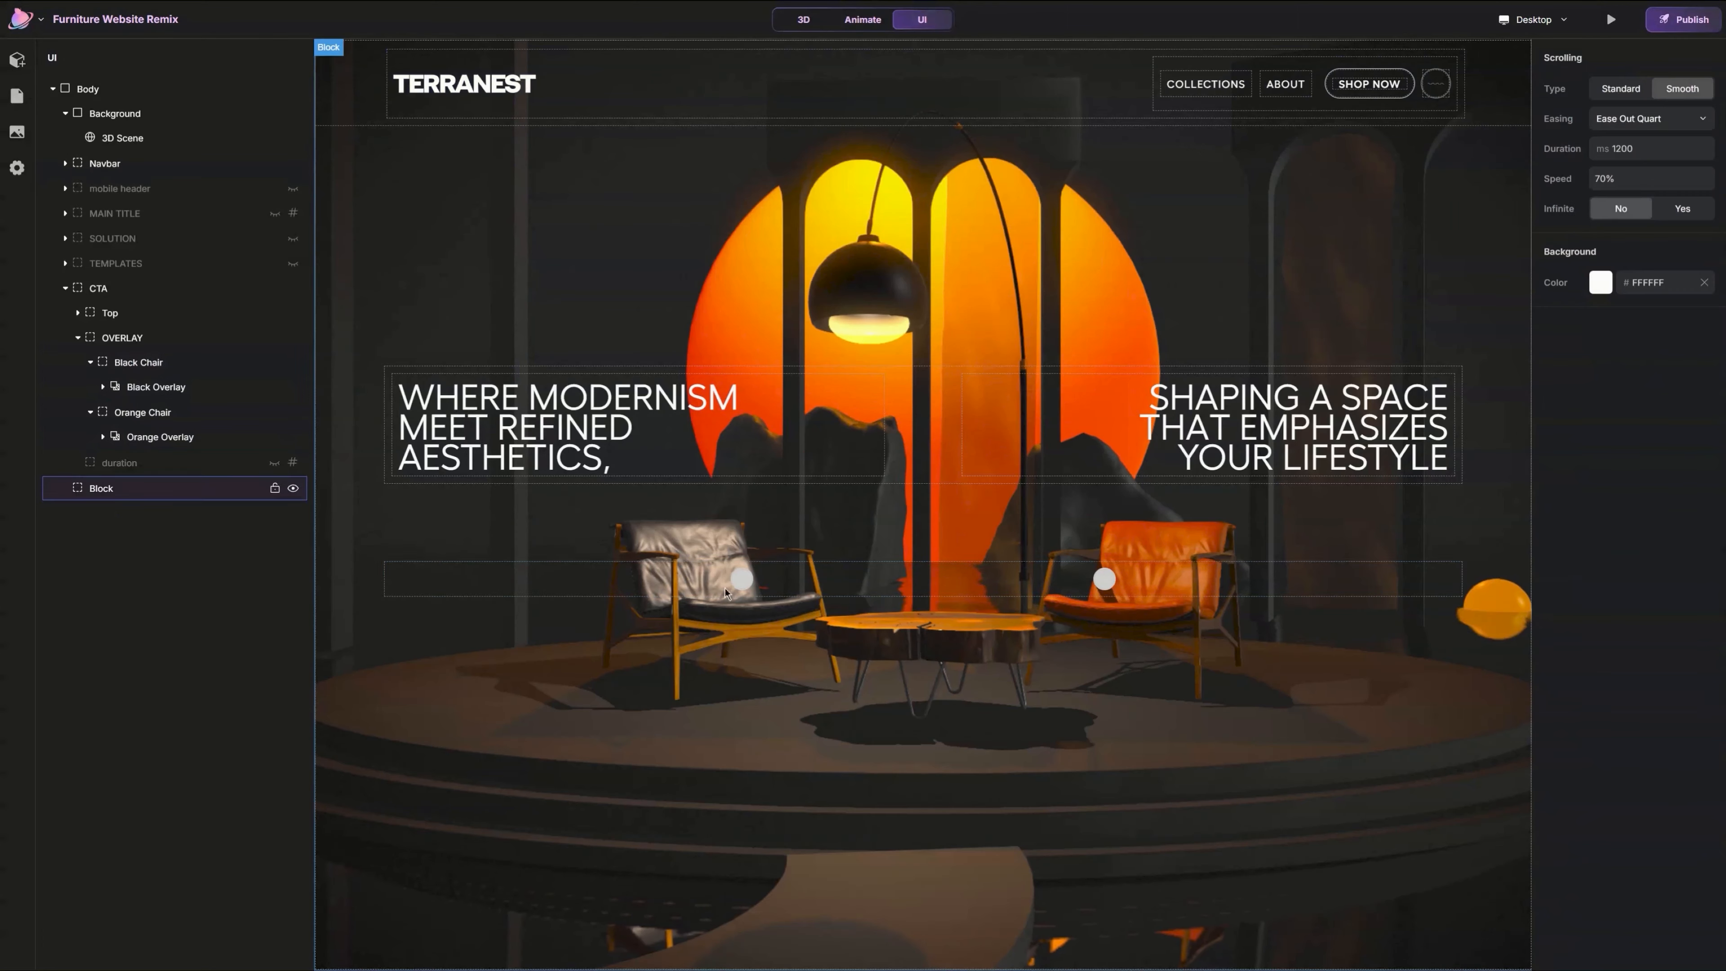
Step: Add a Mouse Enter interaction to the Black Chair block that opens the Black Overlay
click(156, 365)
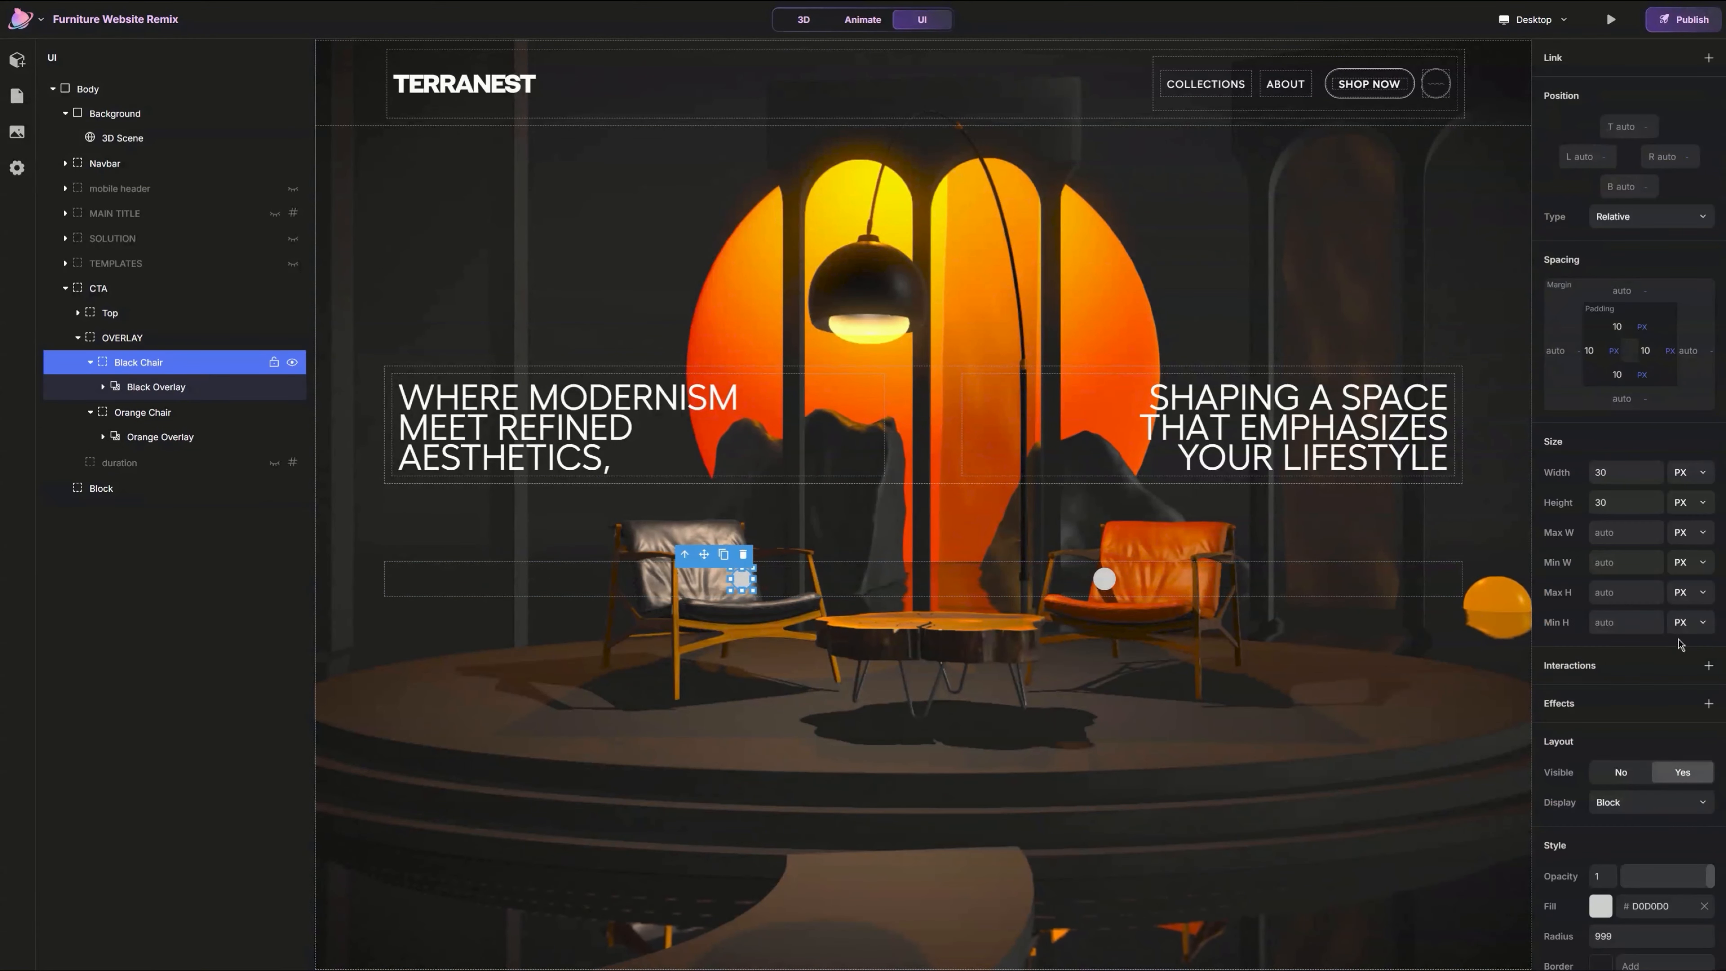
click(1708, 666)
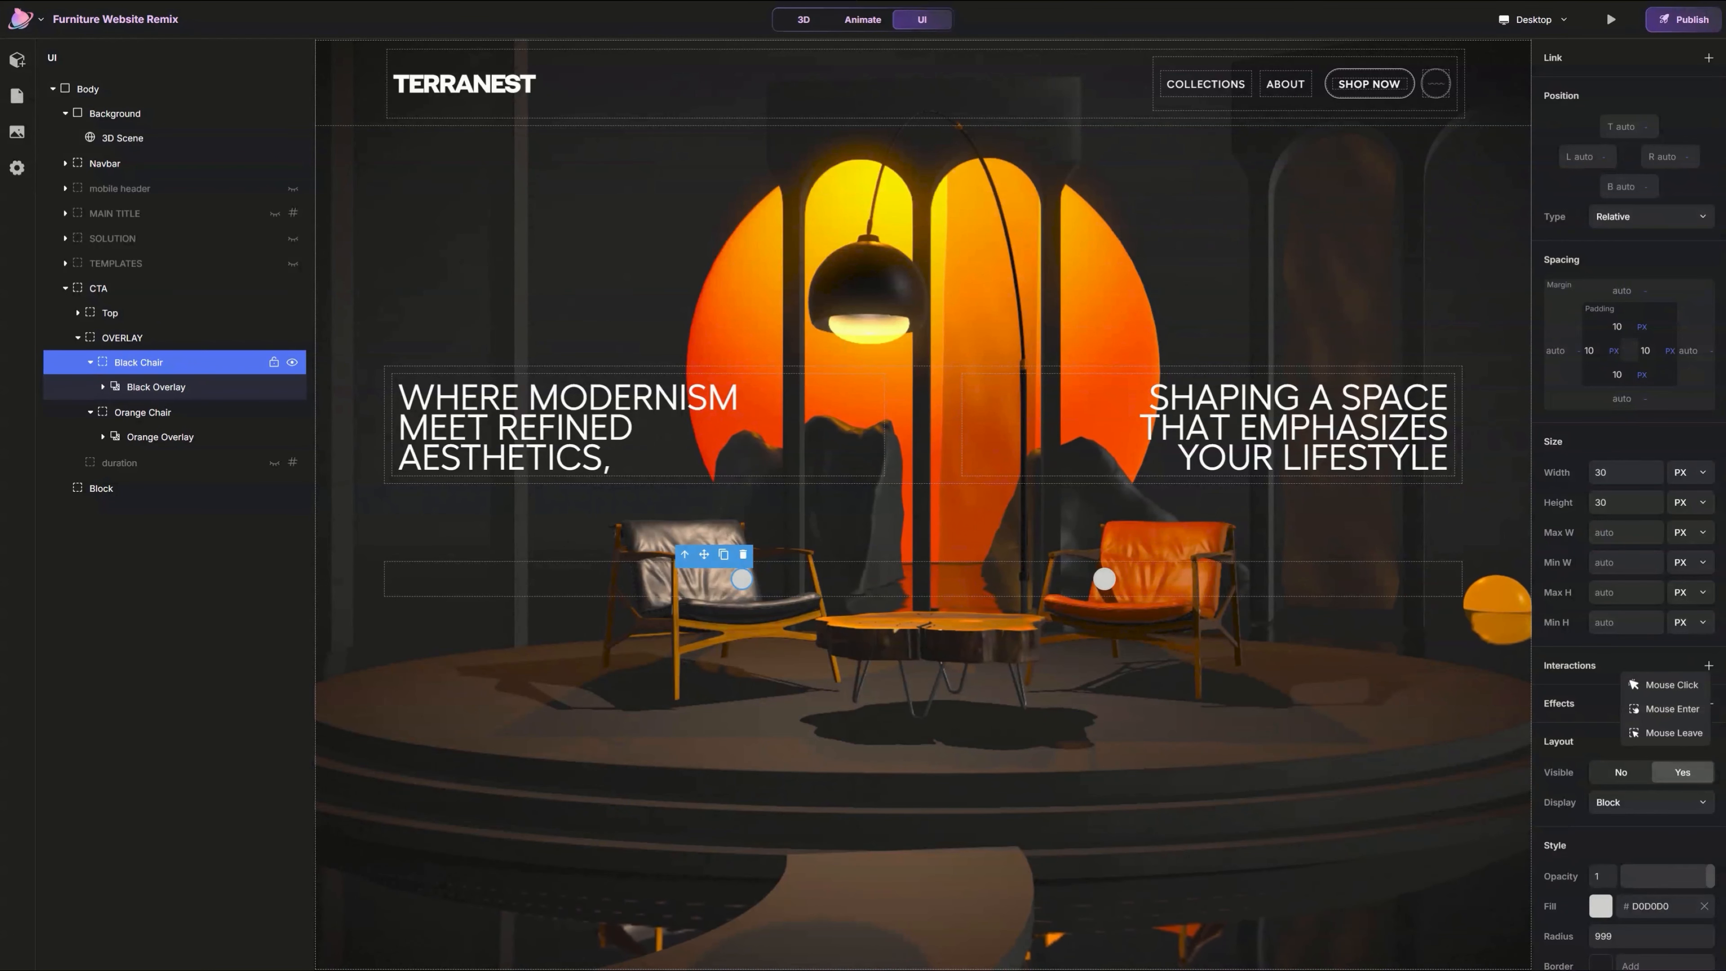
click(1670, 710)
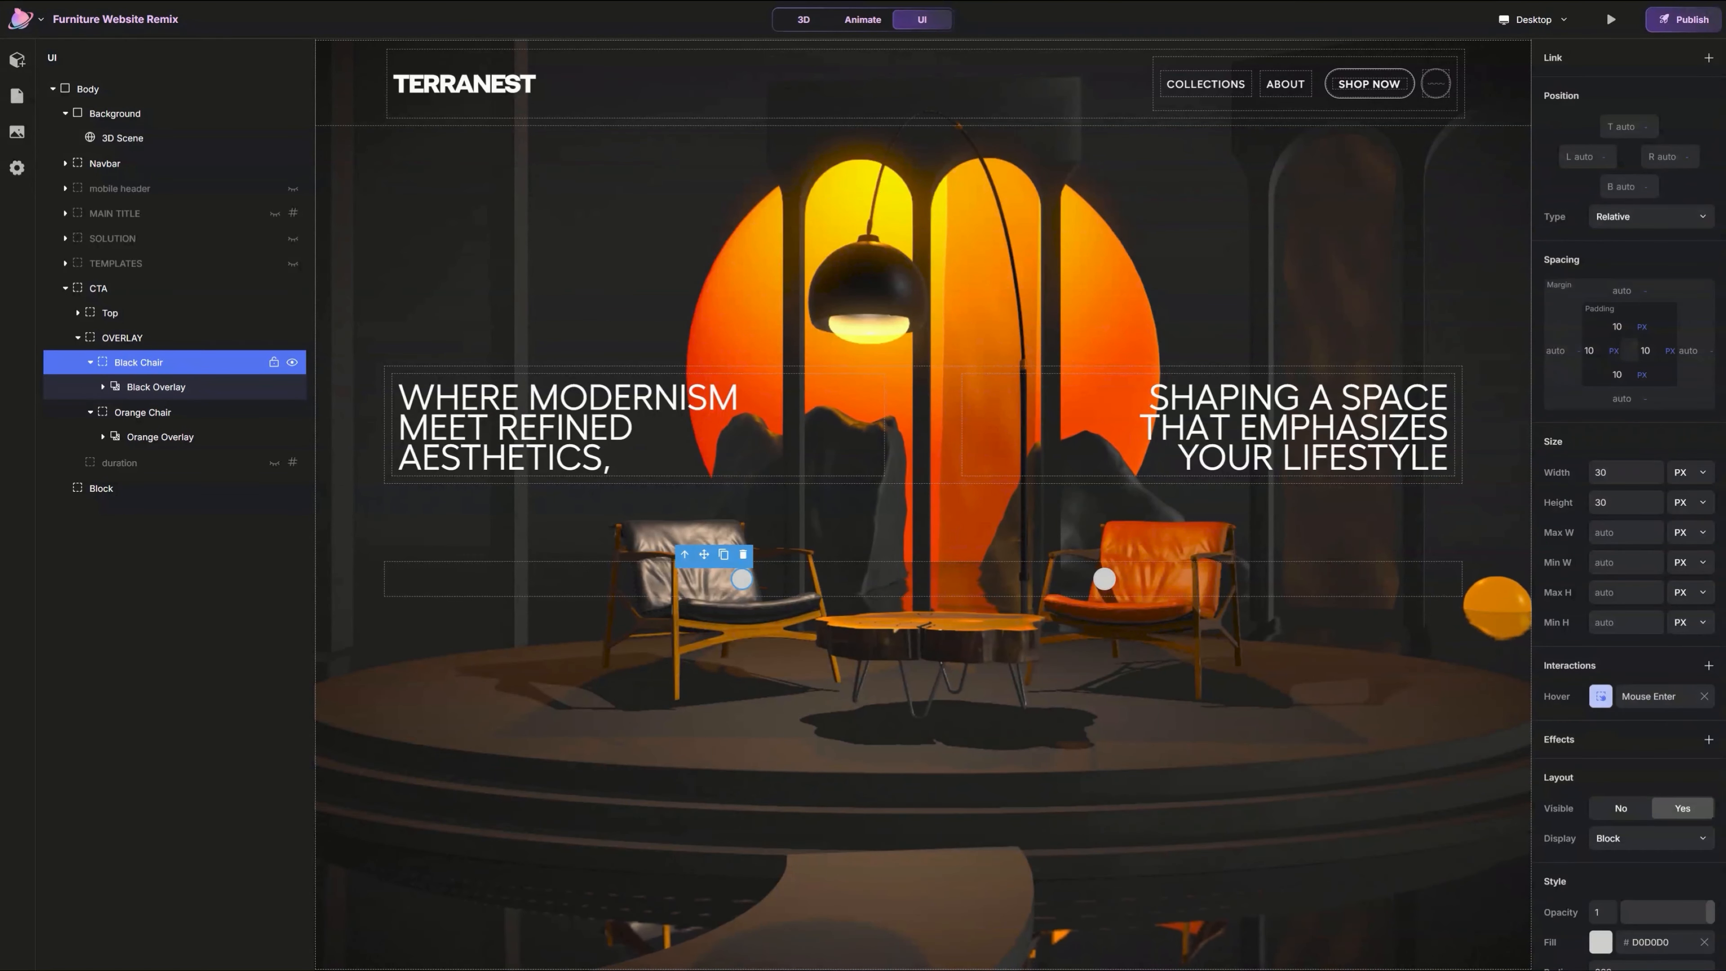
click(1651, 696)
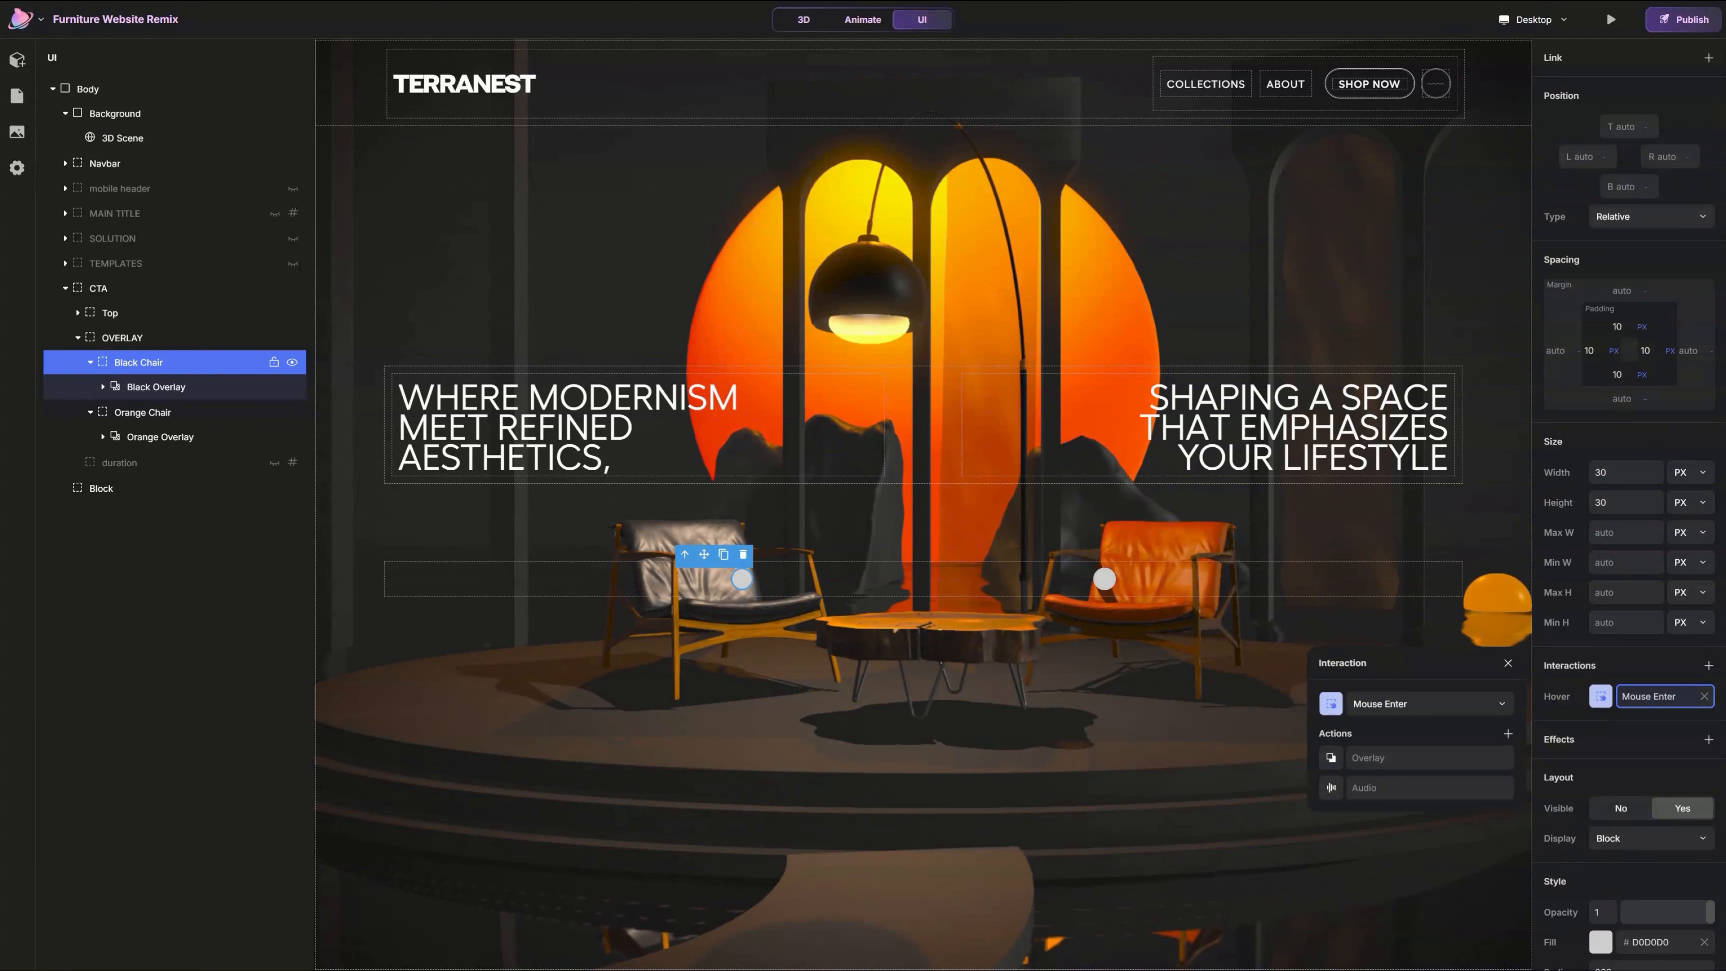
click(1352, 761)
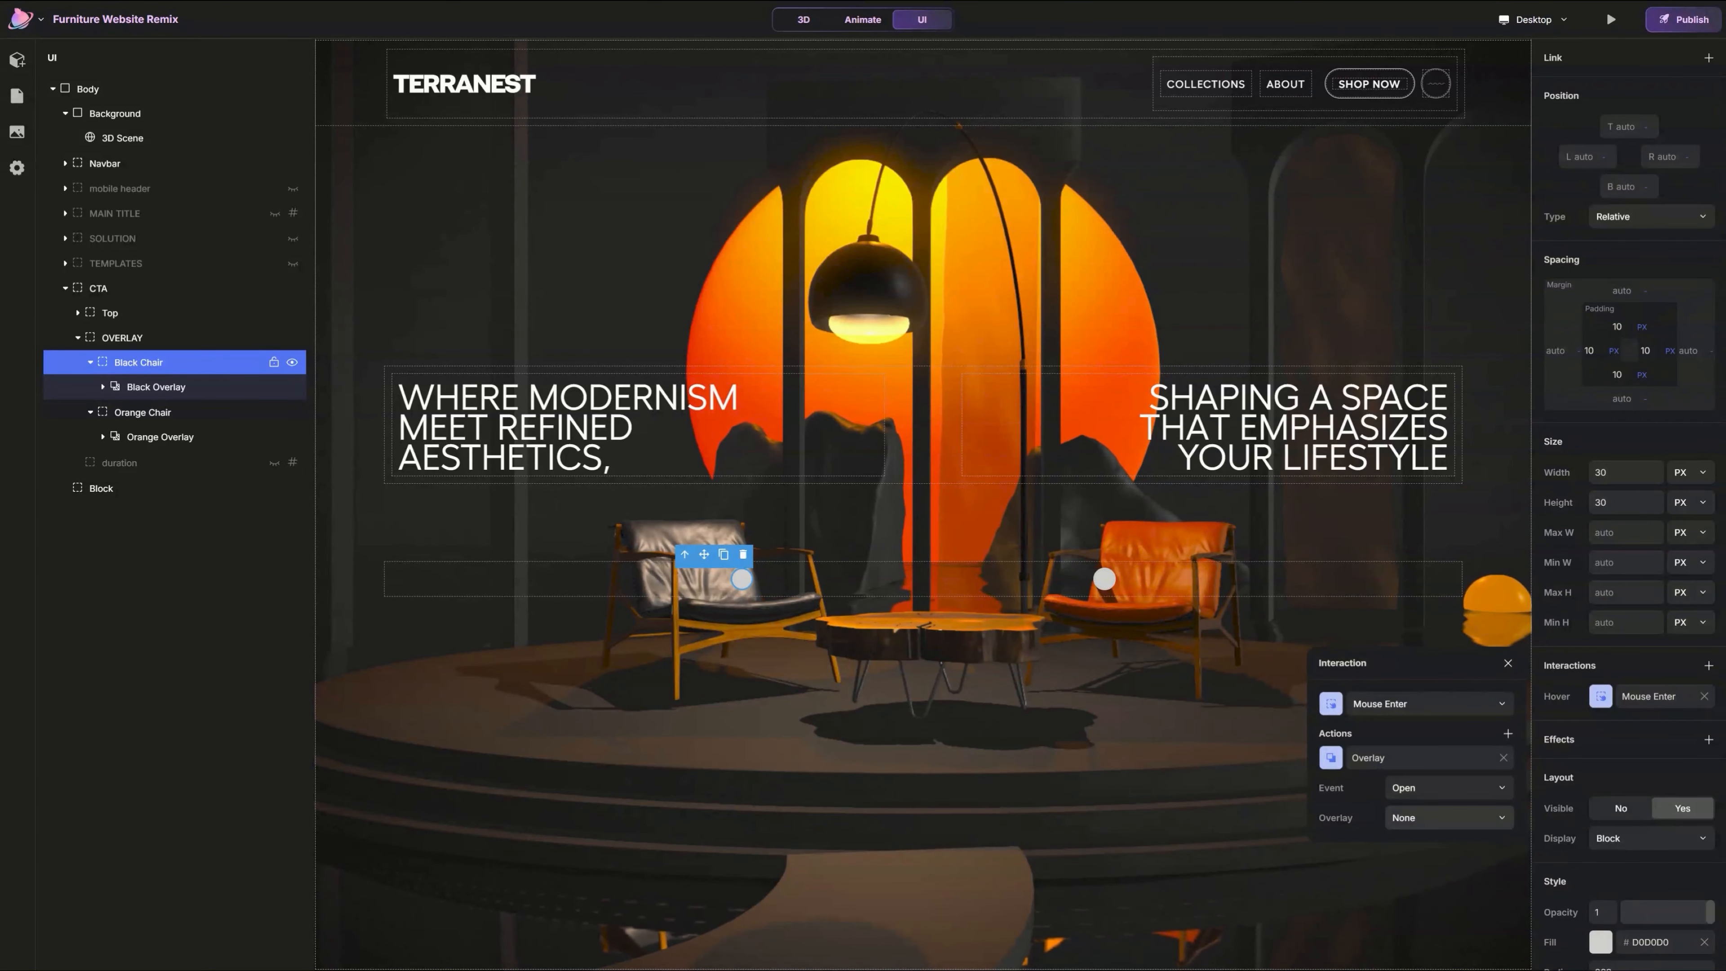
click(1442, 836)
click(1446, 872)
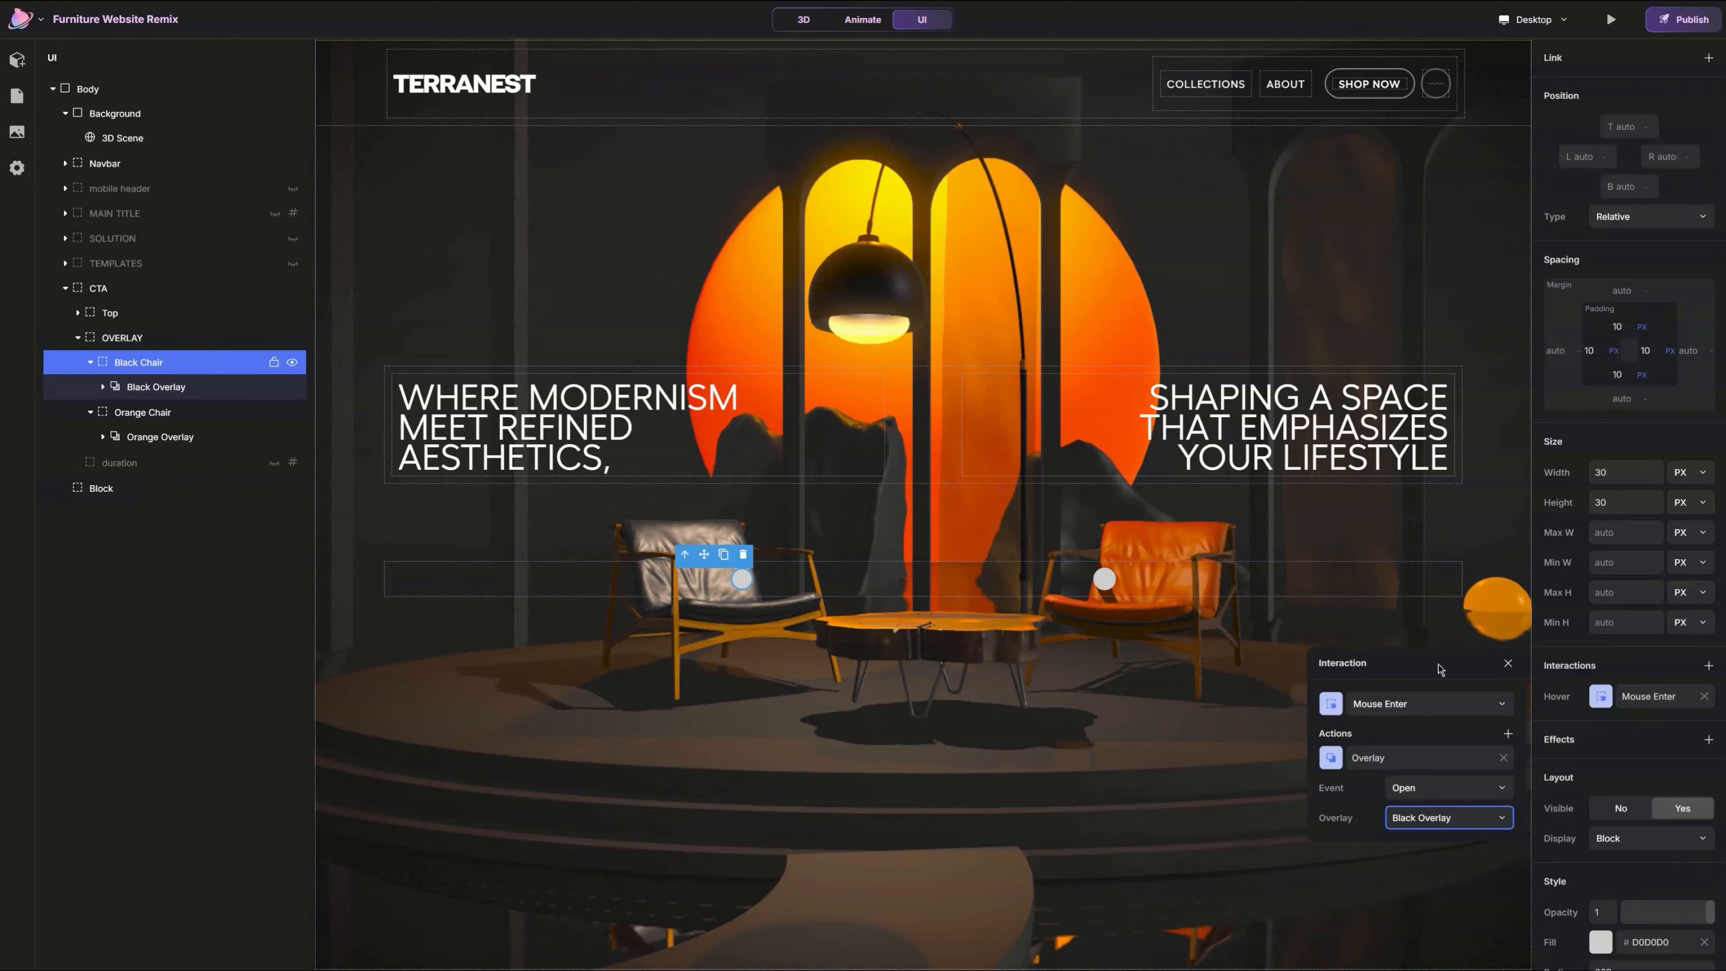
click(1508, 664)
Step: Add a Mouse Enter interaction to the Orange Chair block that opens the Orange Overlay
click(181, 412)
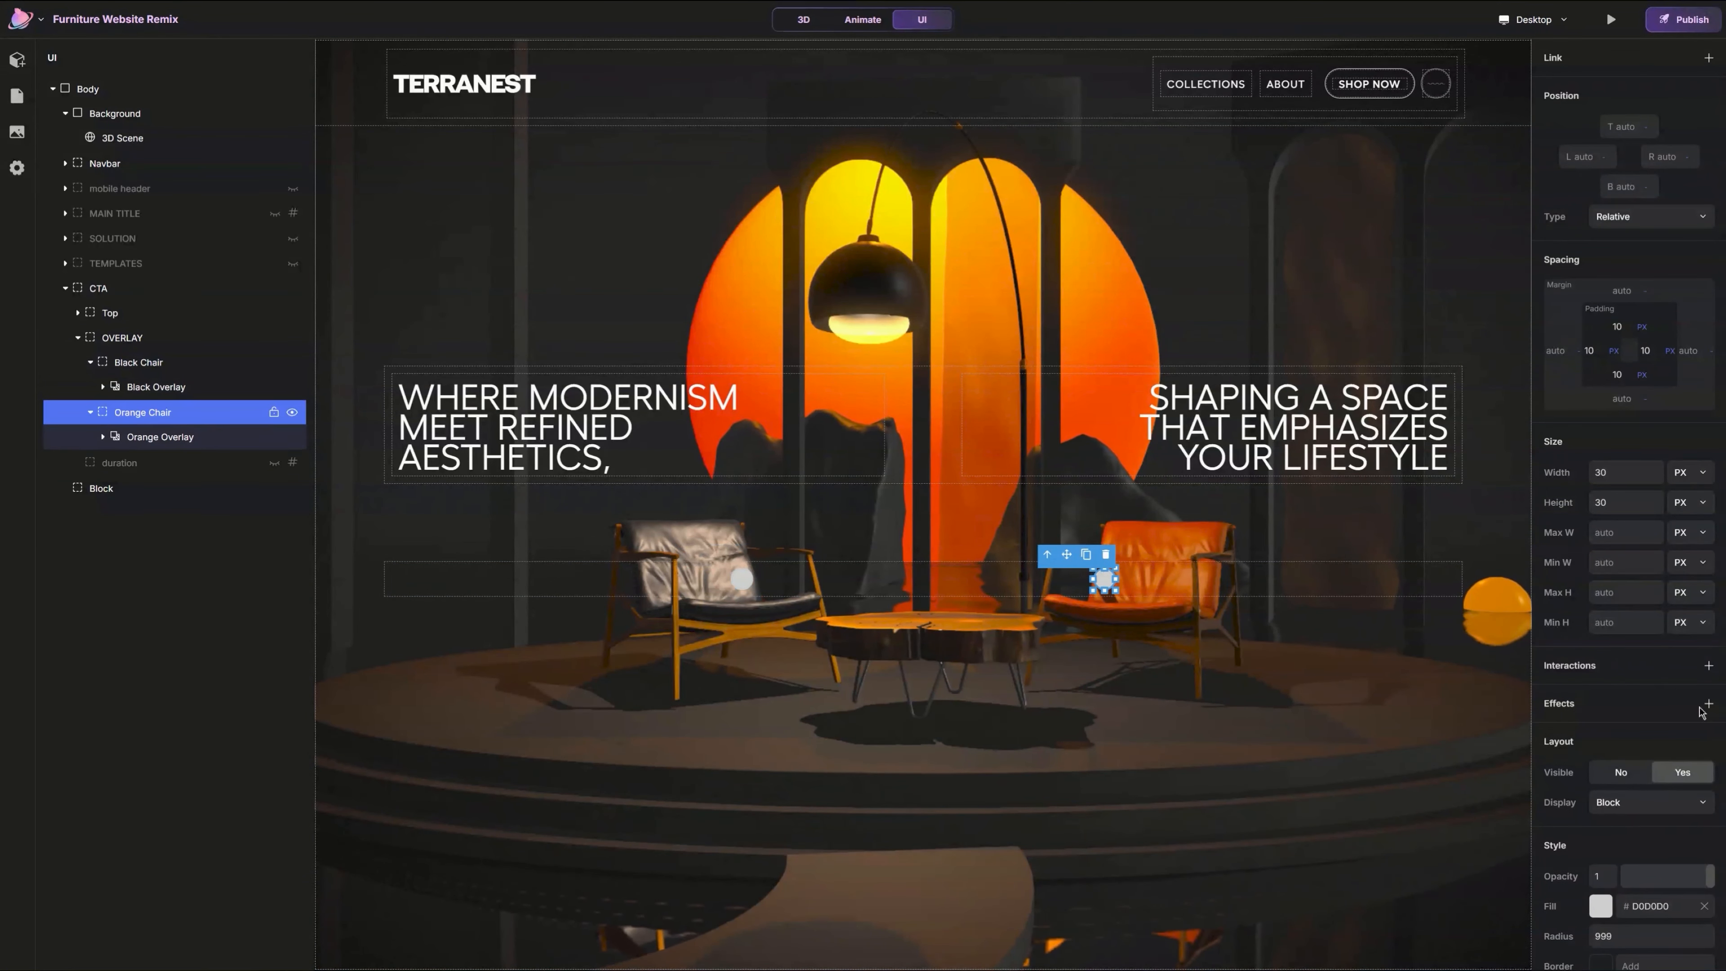
click(1709, 665)
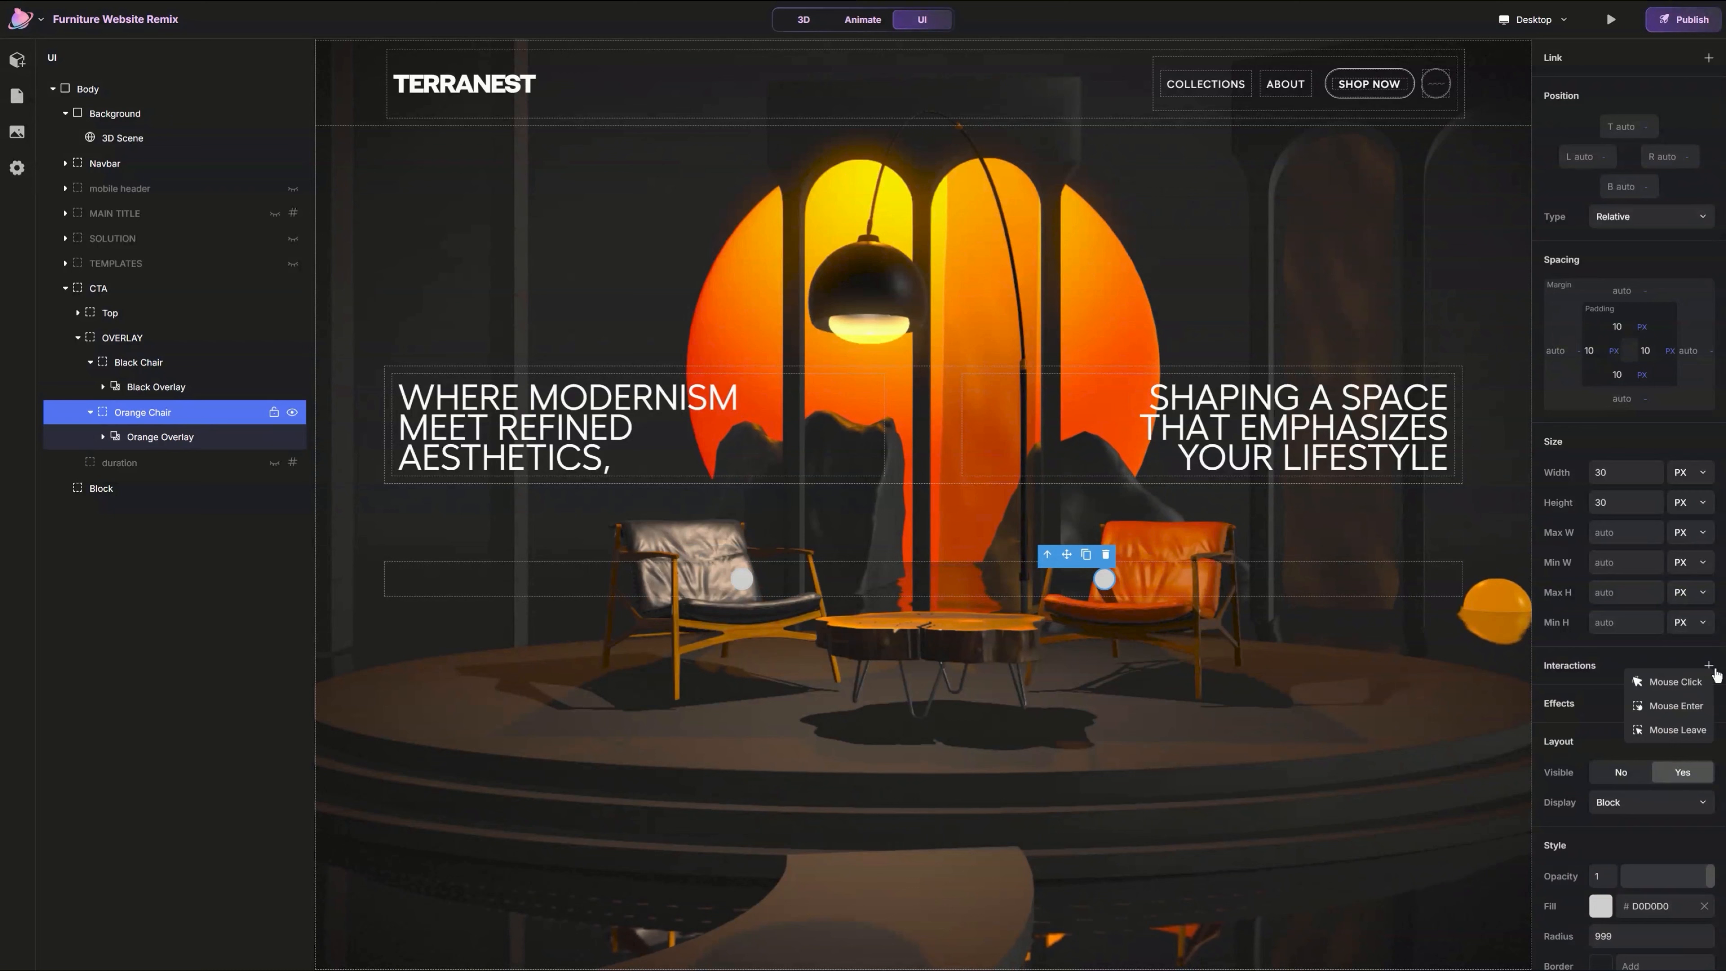
click(1683, 706)
click(1654, 703)
click(1369, 760)
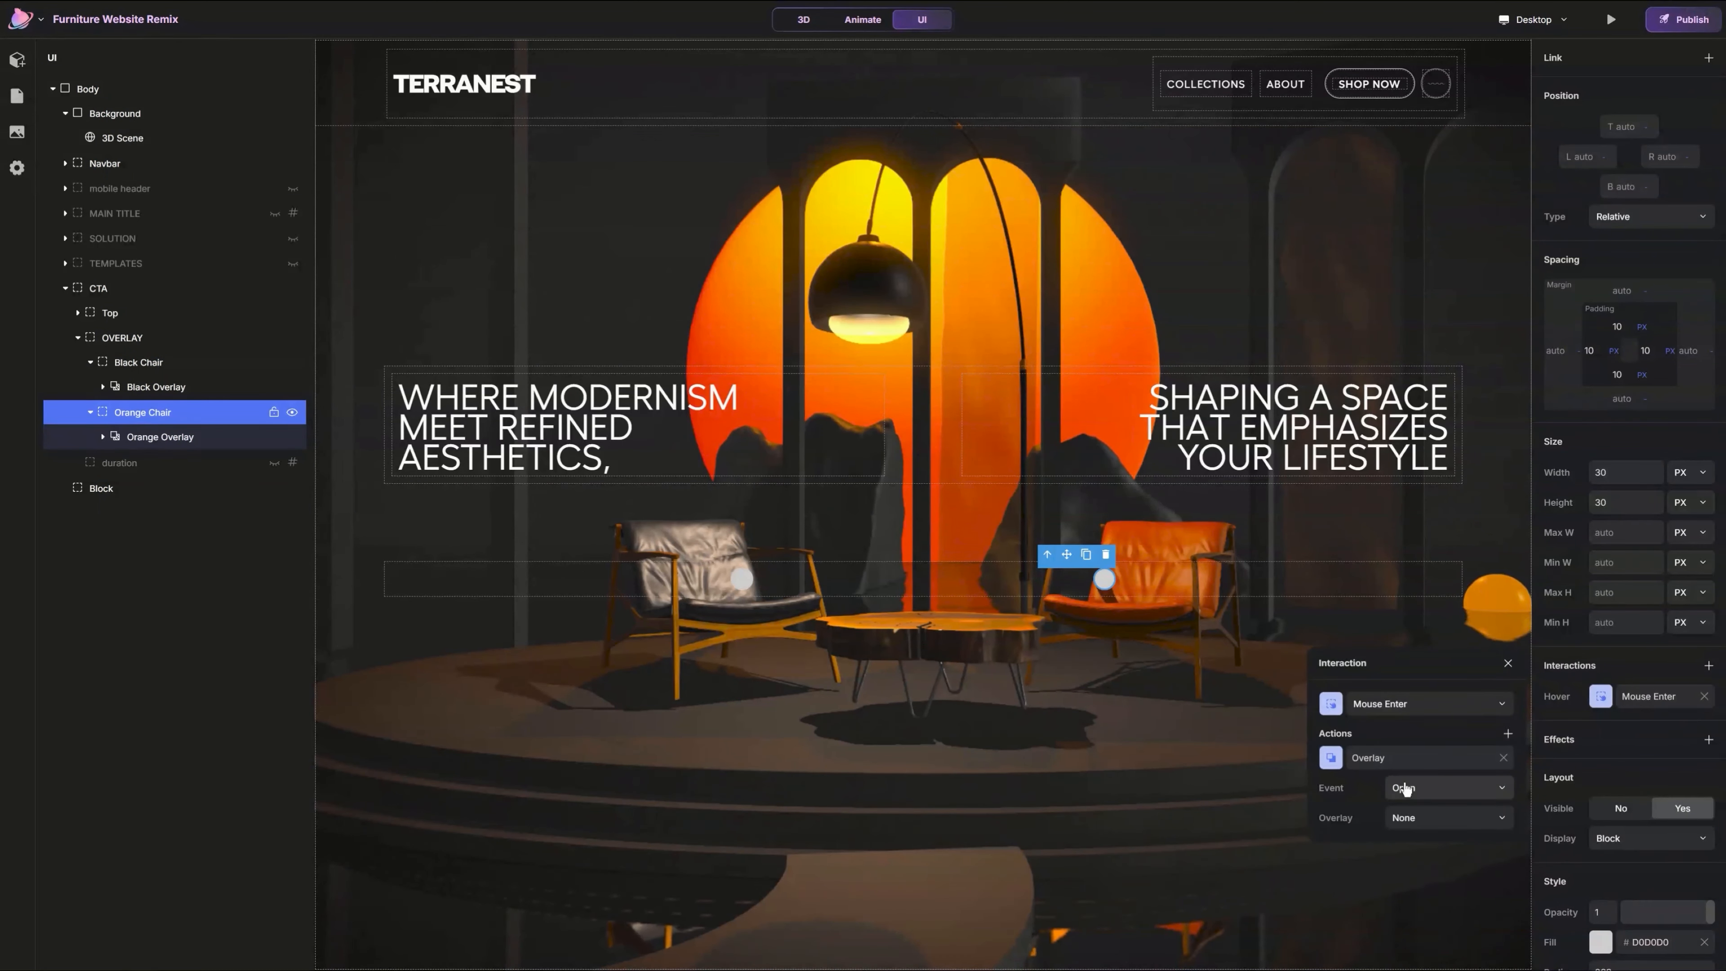
click(1417, 819)
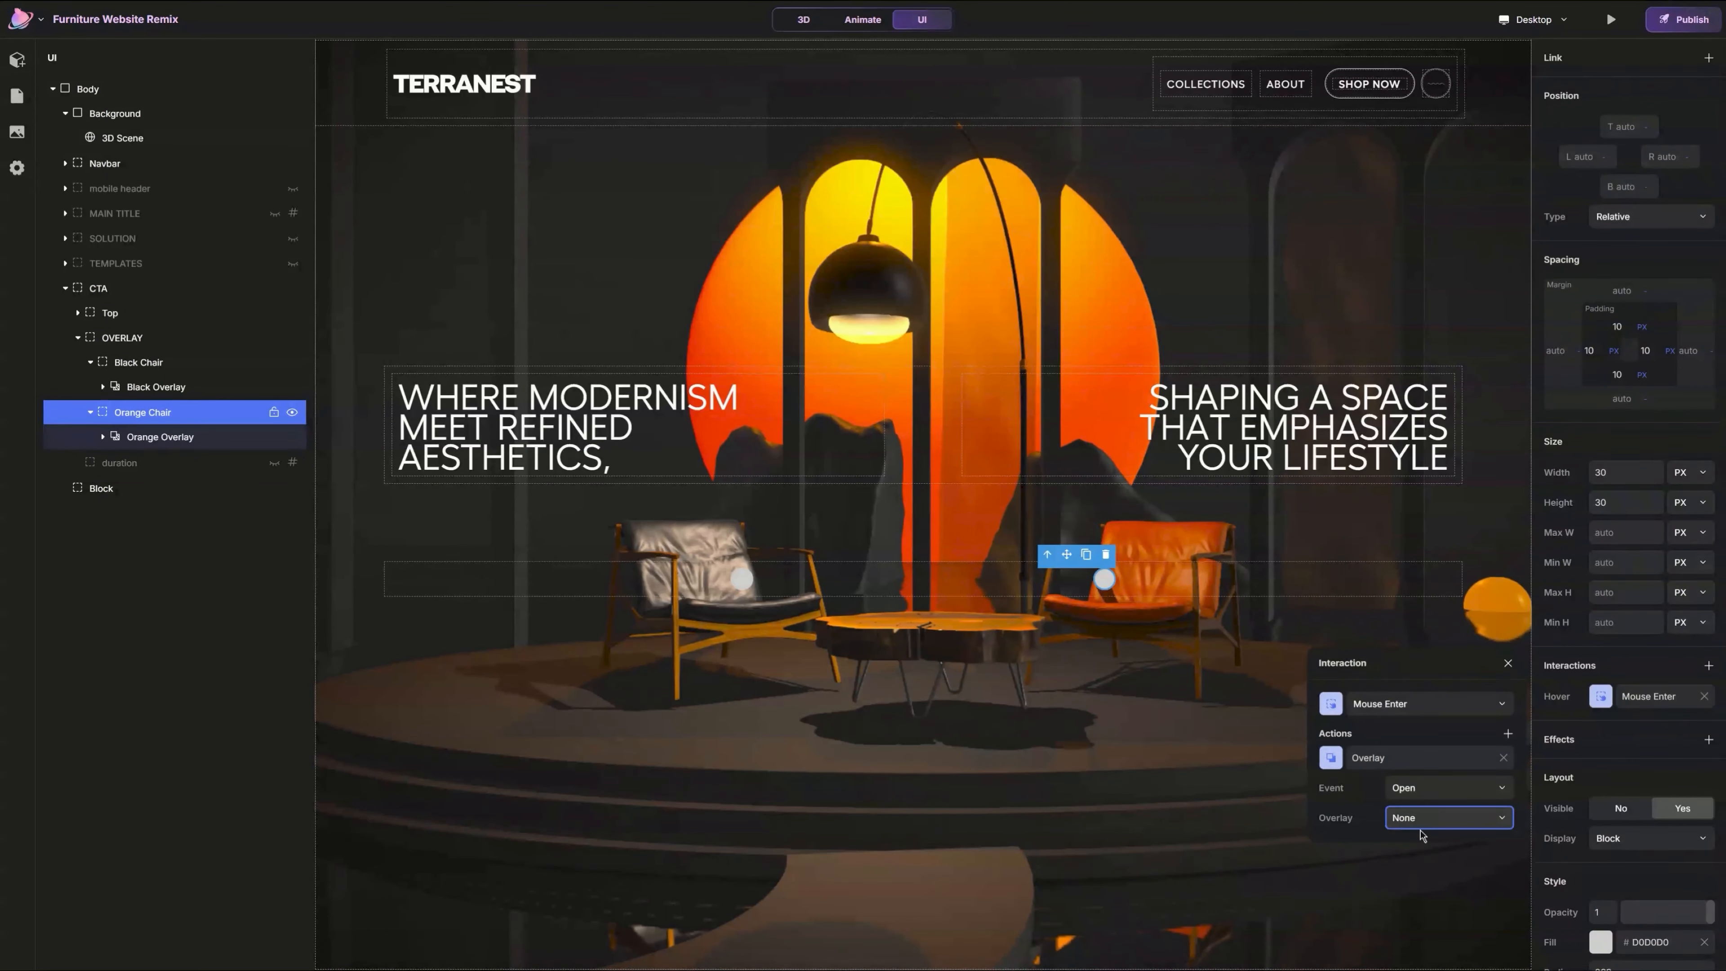
click(1425, 901)
click(1507, 663)
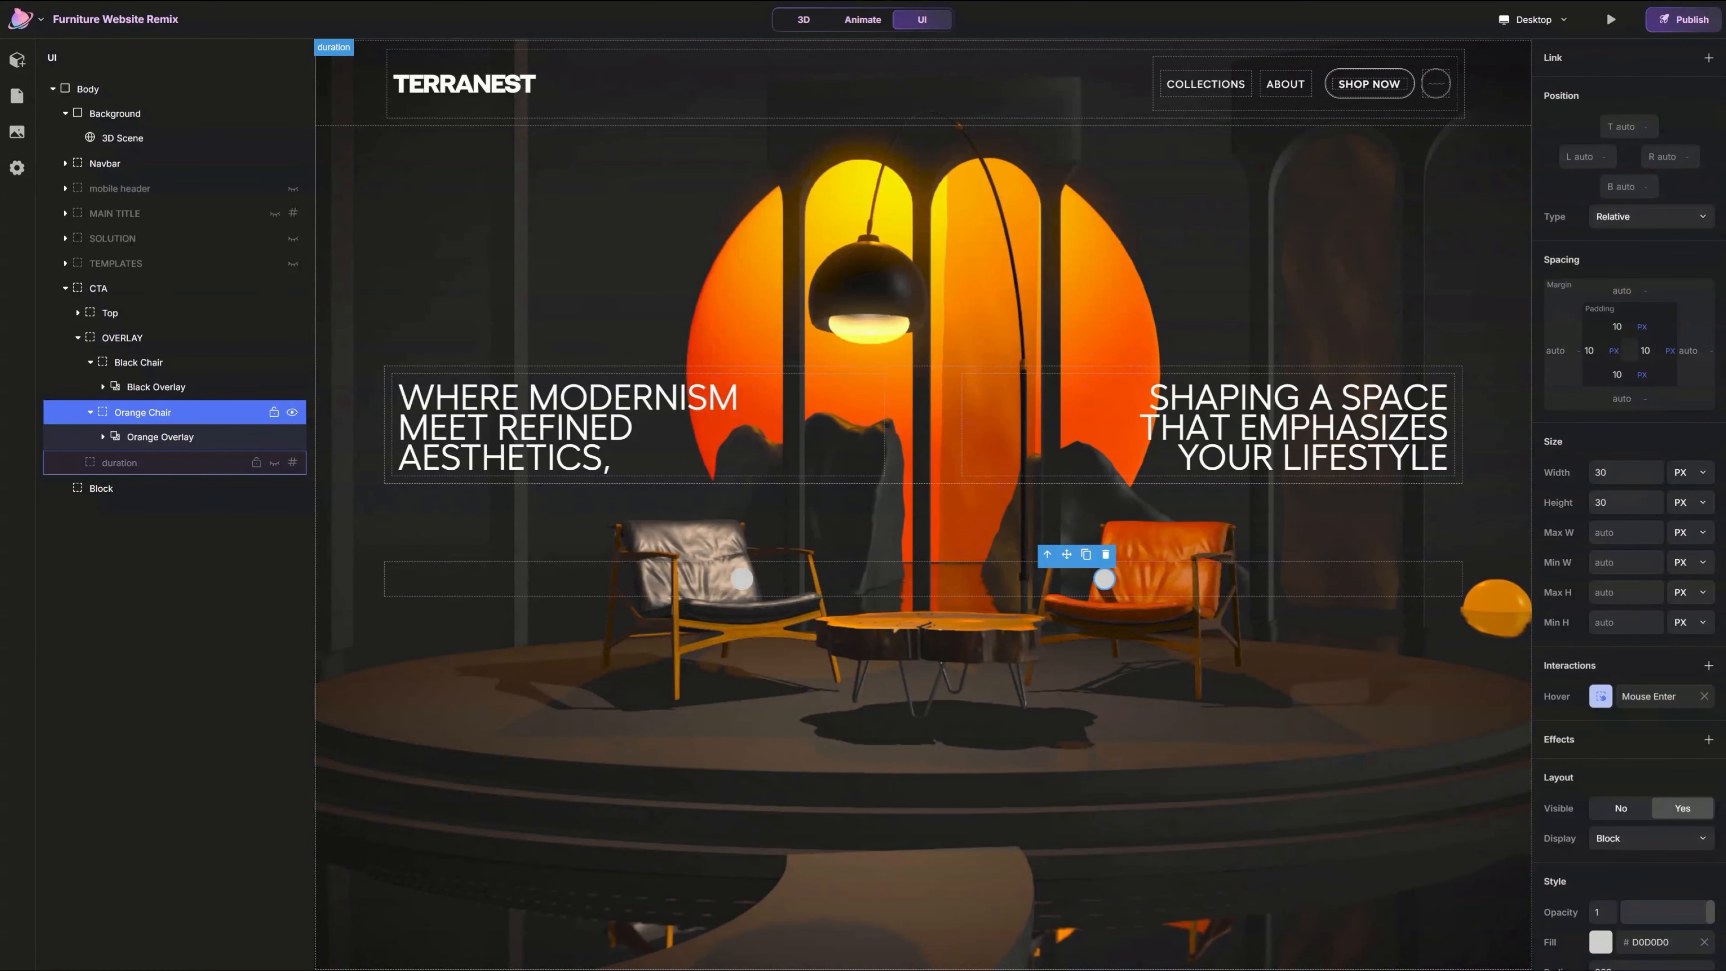
Step: Make the duration, SOLUTION and MAIN TITLE blocks visible and hide the last Block below the CTA
click(275, 462)
click(293, 238)
click(272, 263)
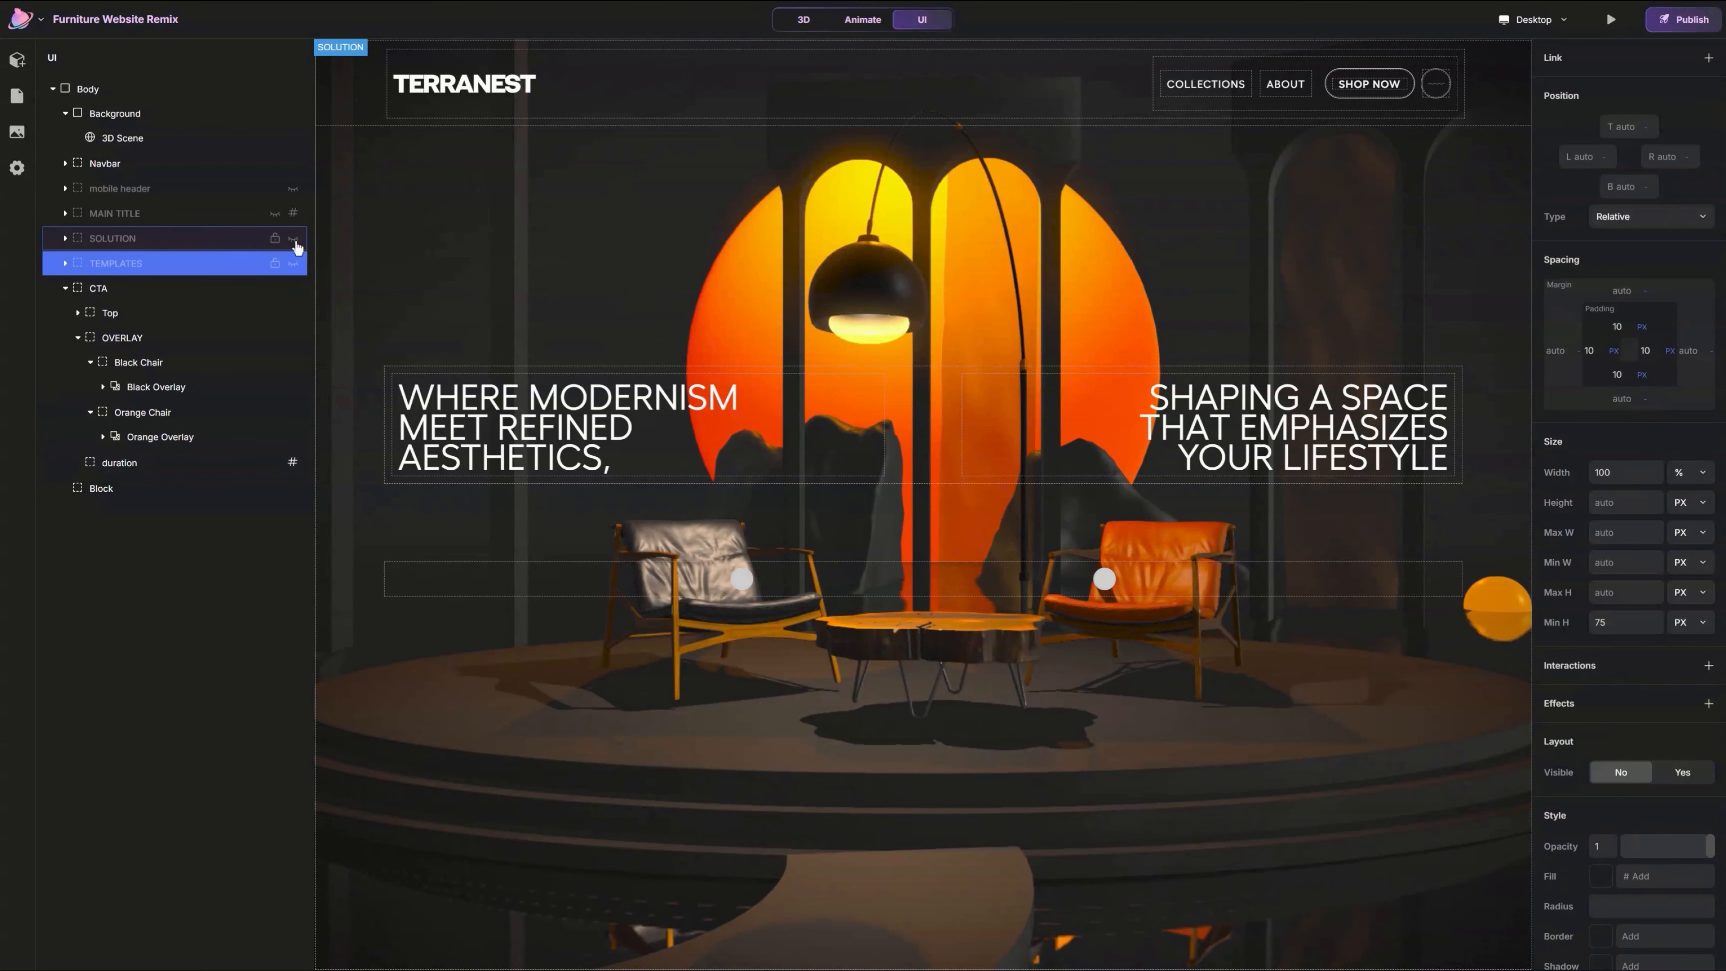
click(275, 212)
click(139, 488)
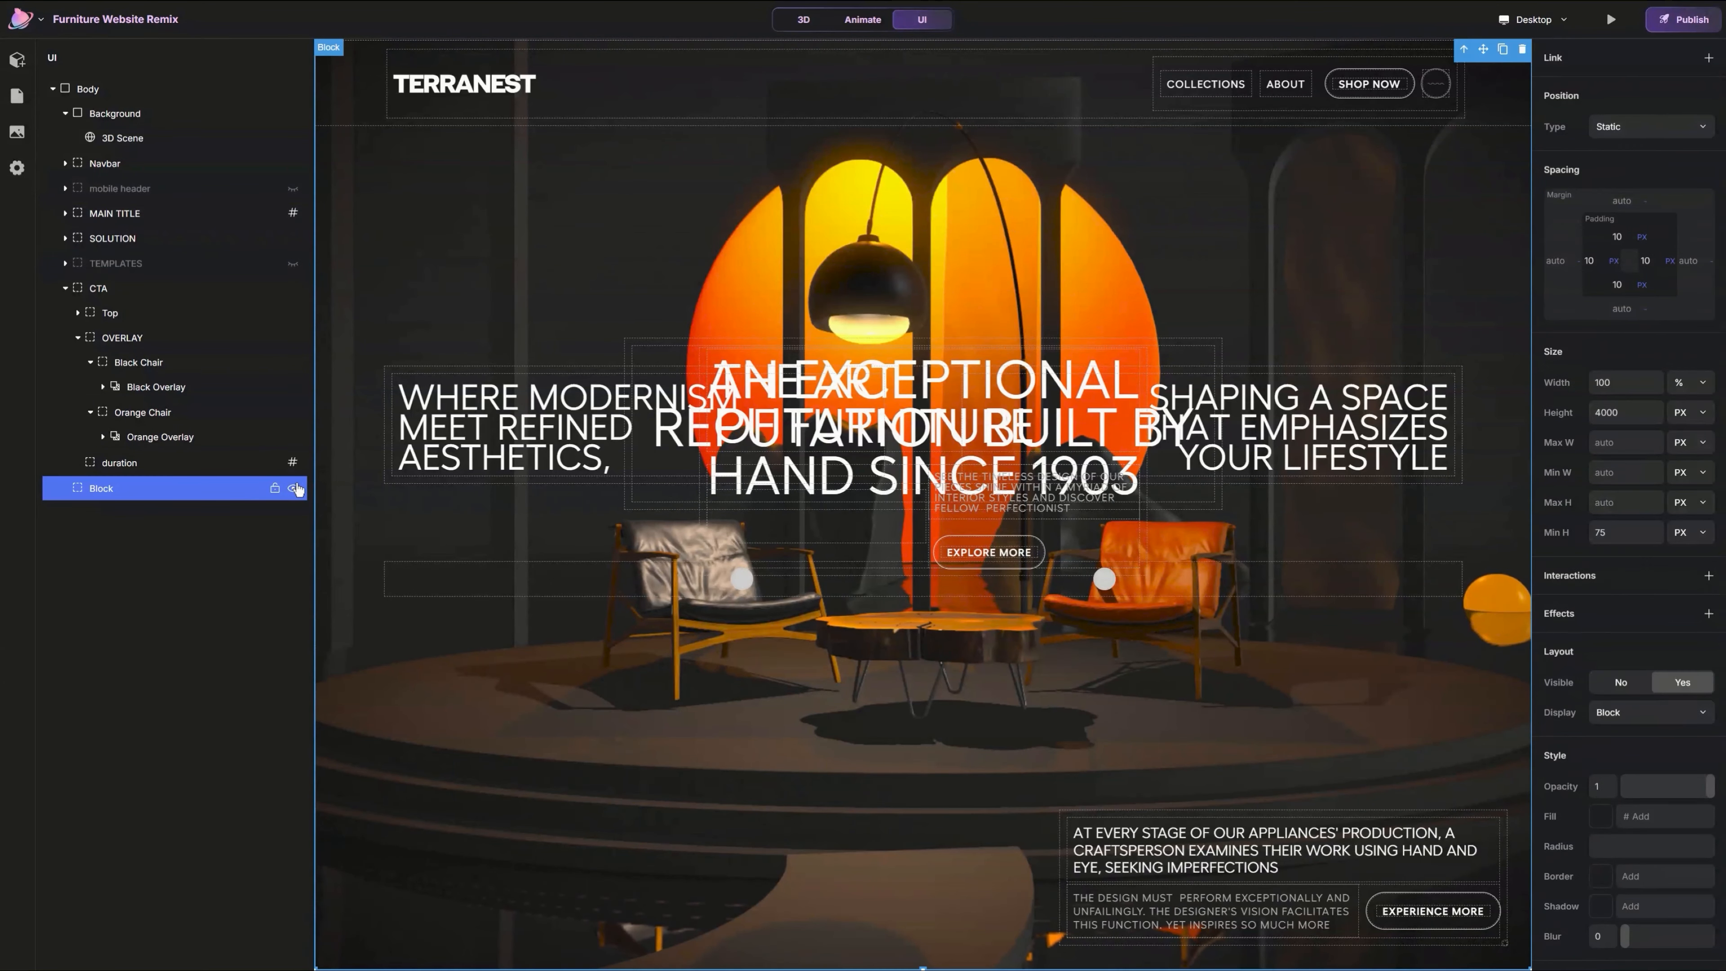
click(65, 288)
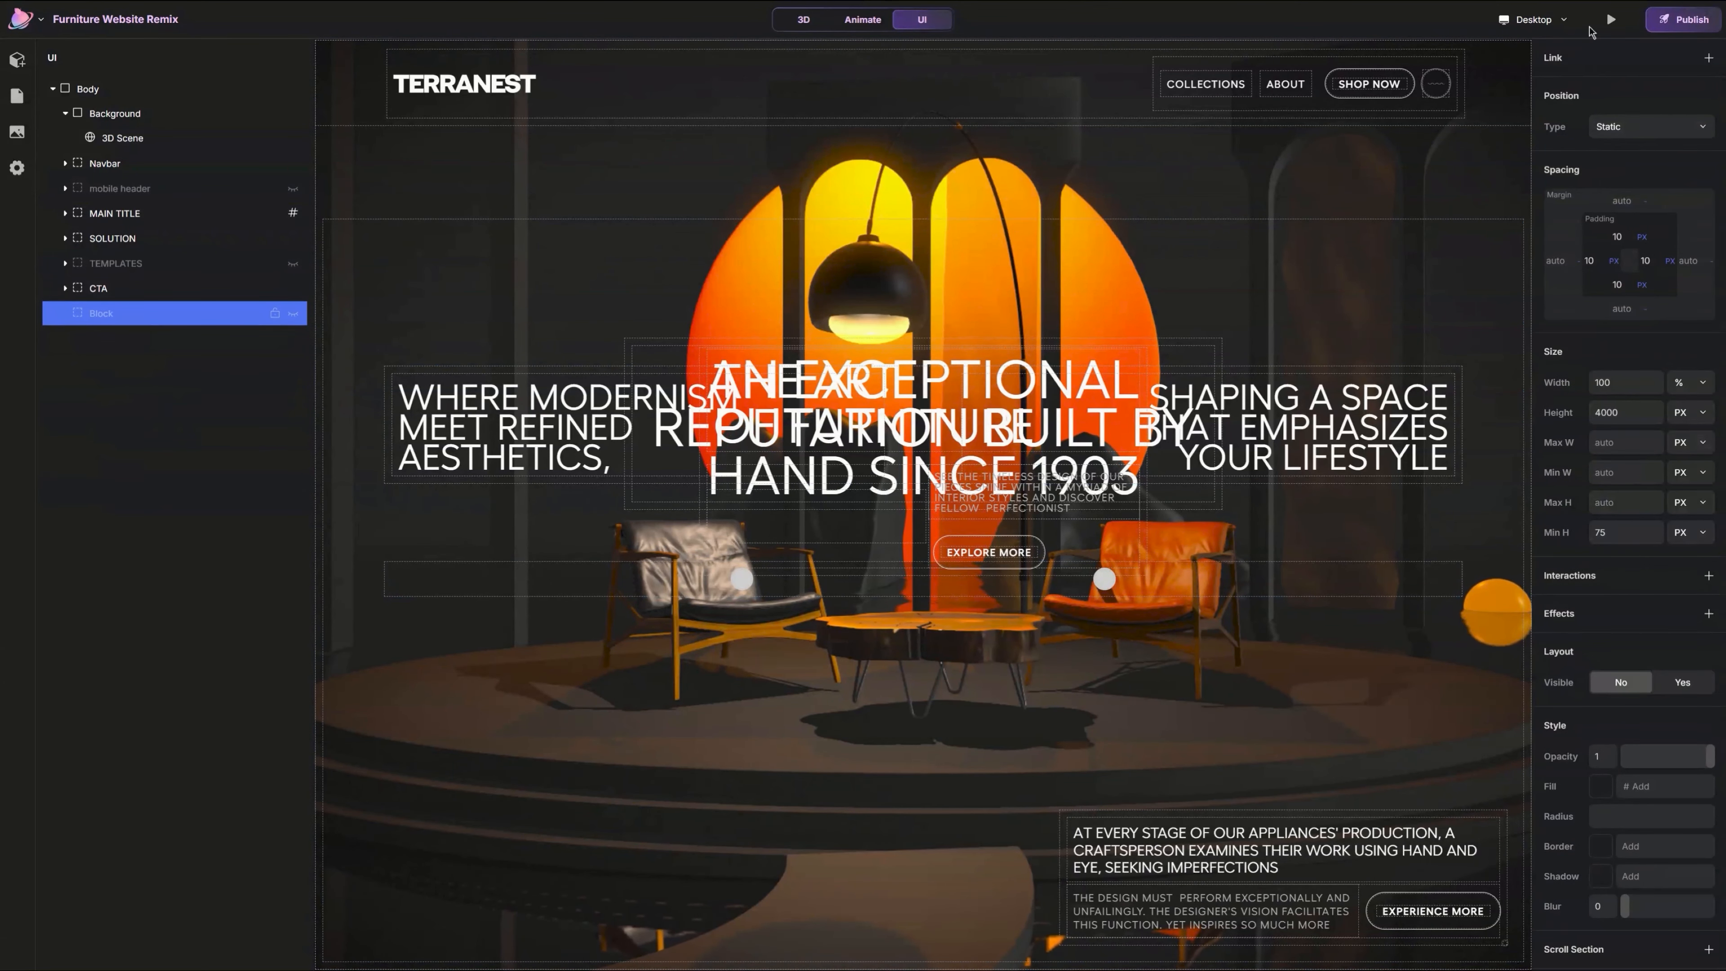
Step: Preview the page down to the CTA section and compare the scroll effects of its OVERLAY and Top blocks
click(1610, 20)
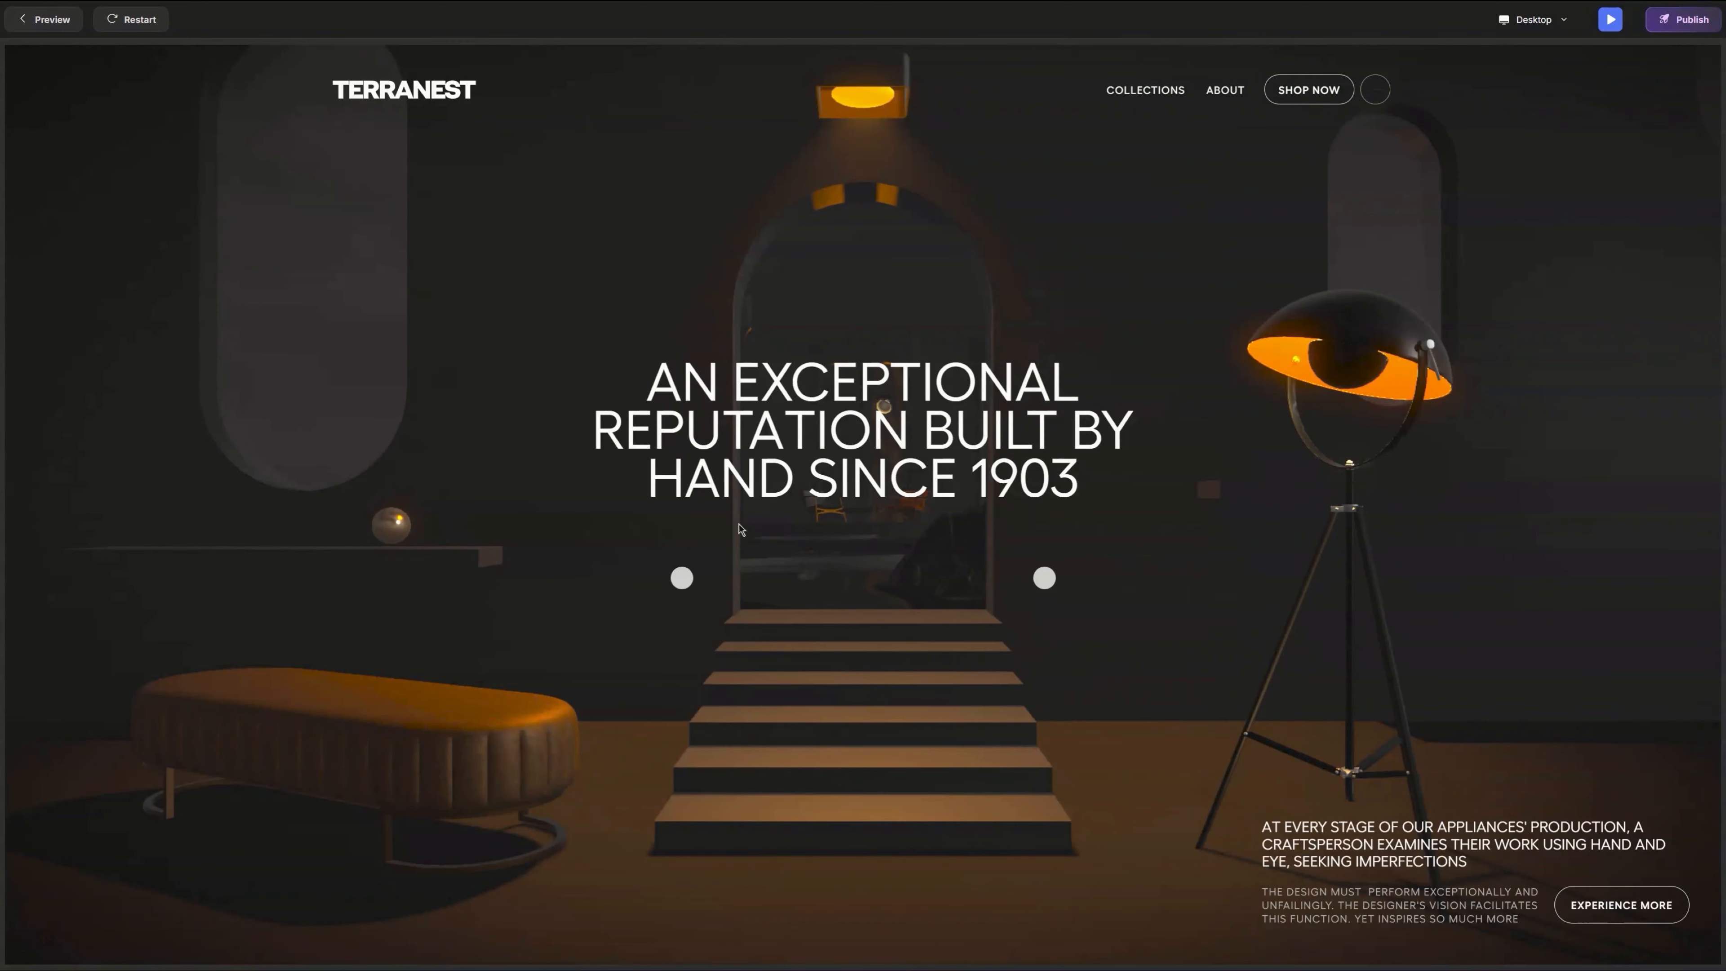
scroll(910, 517, down, 15)
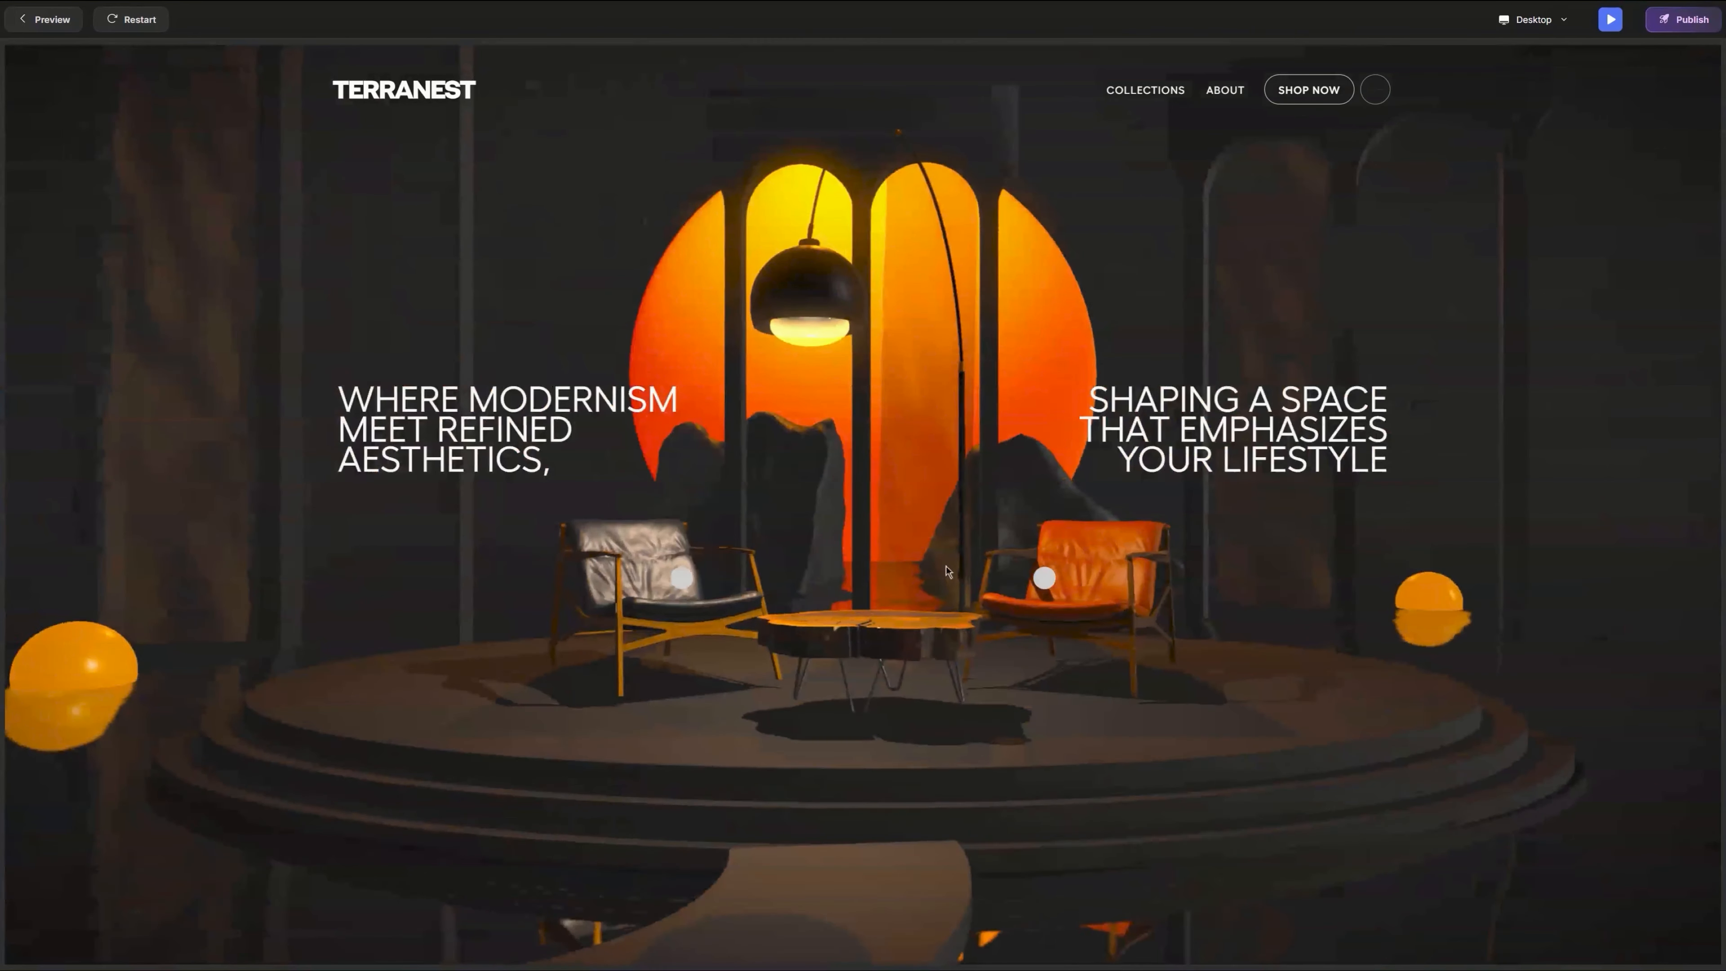
key(Escape)
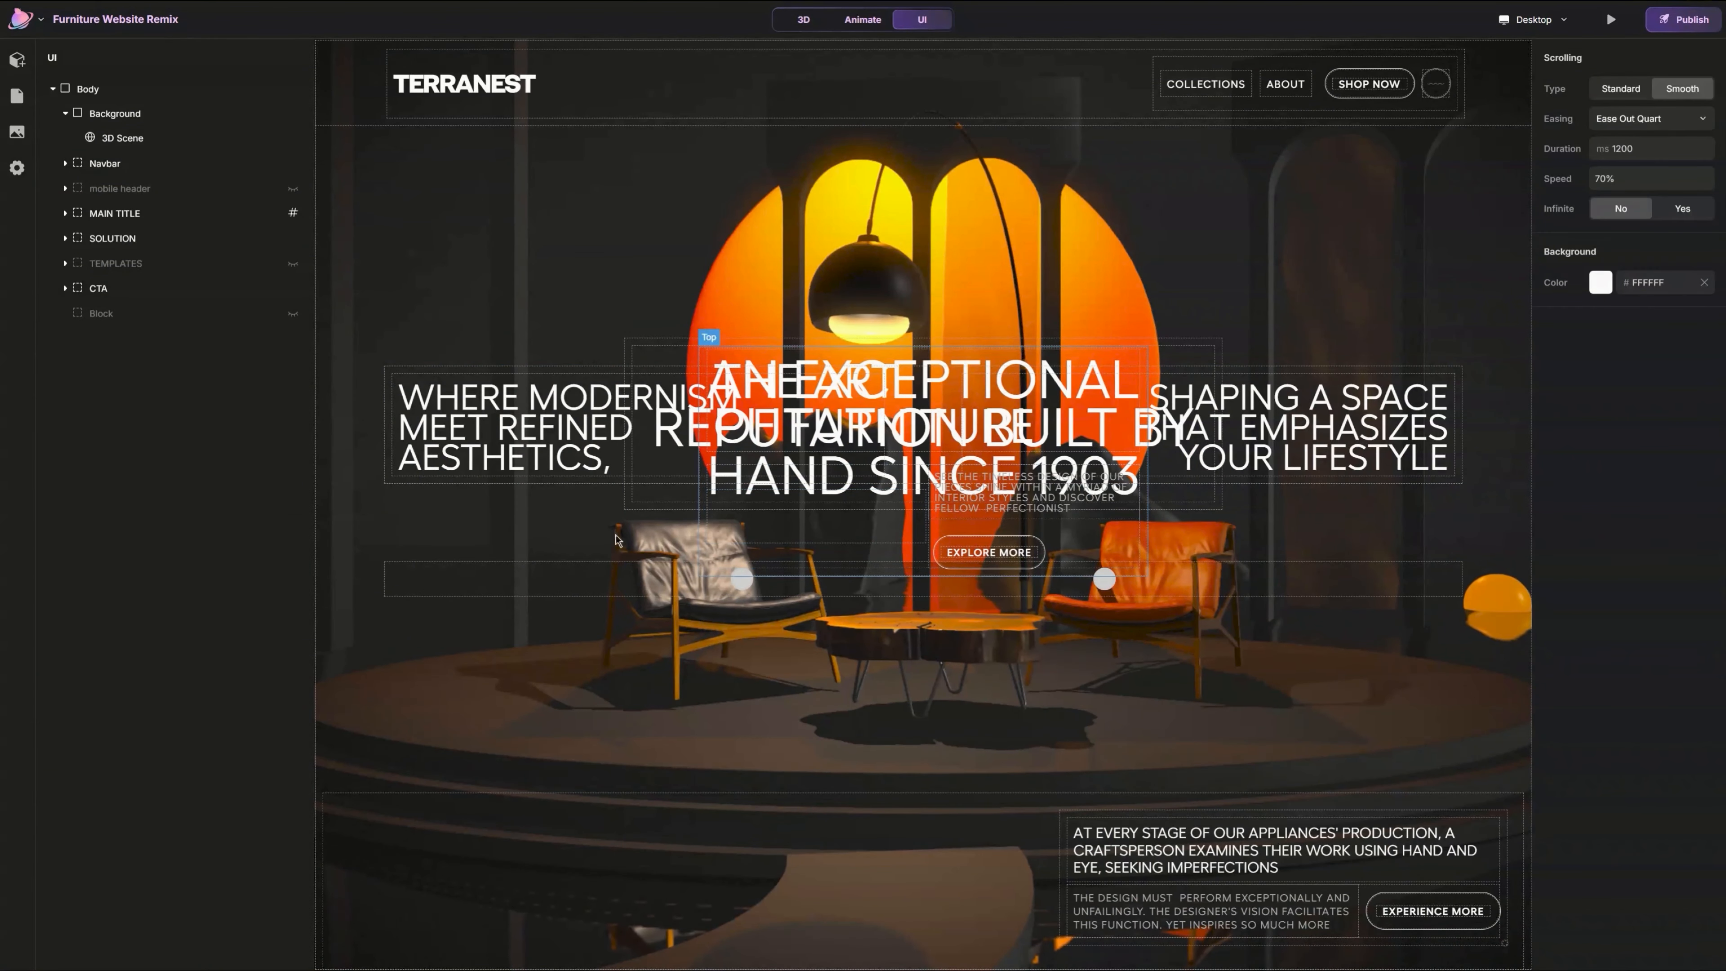
click(1189, 583)
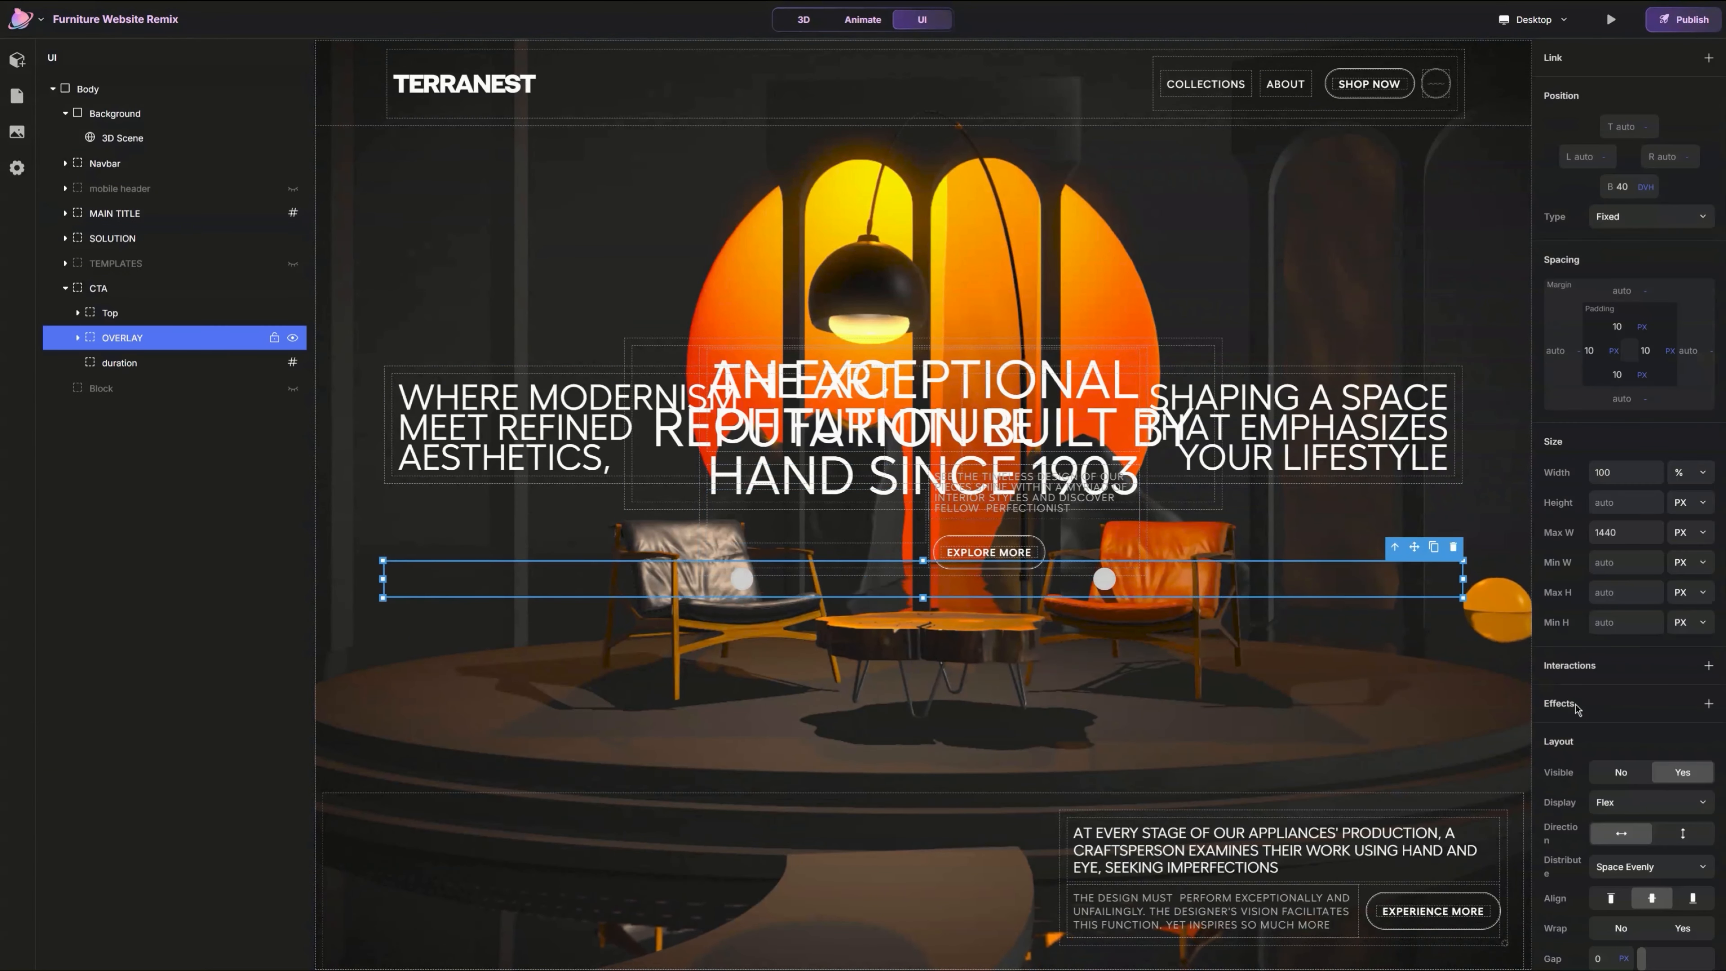
click(182, 312)
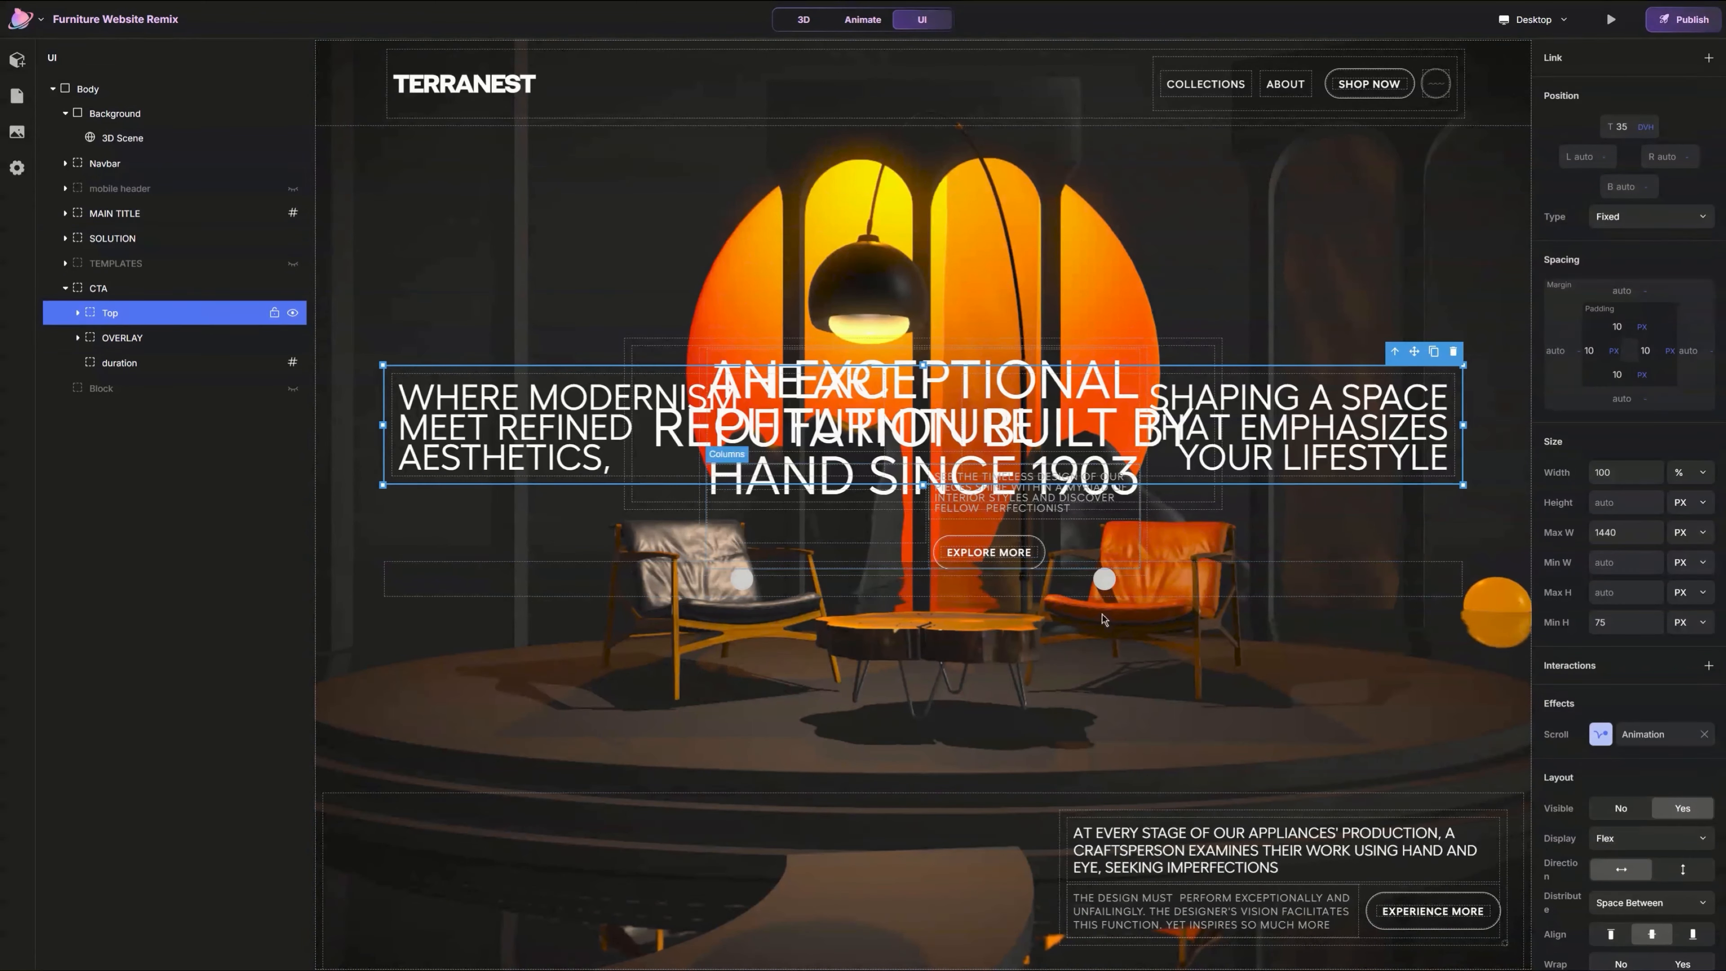
click(136, 337)
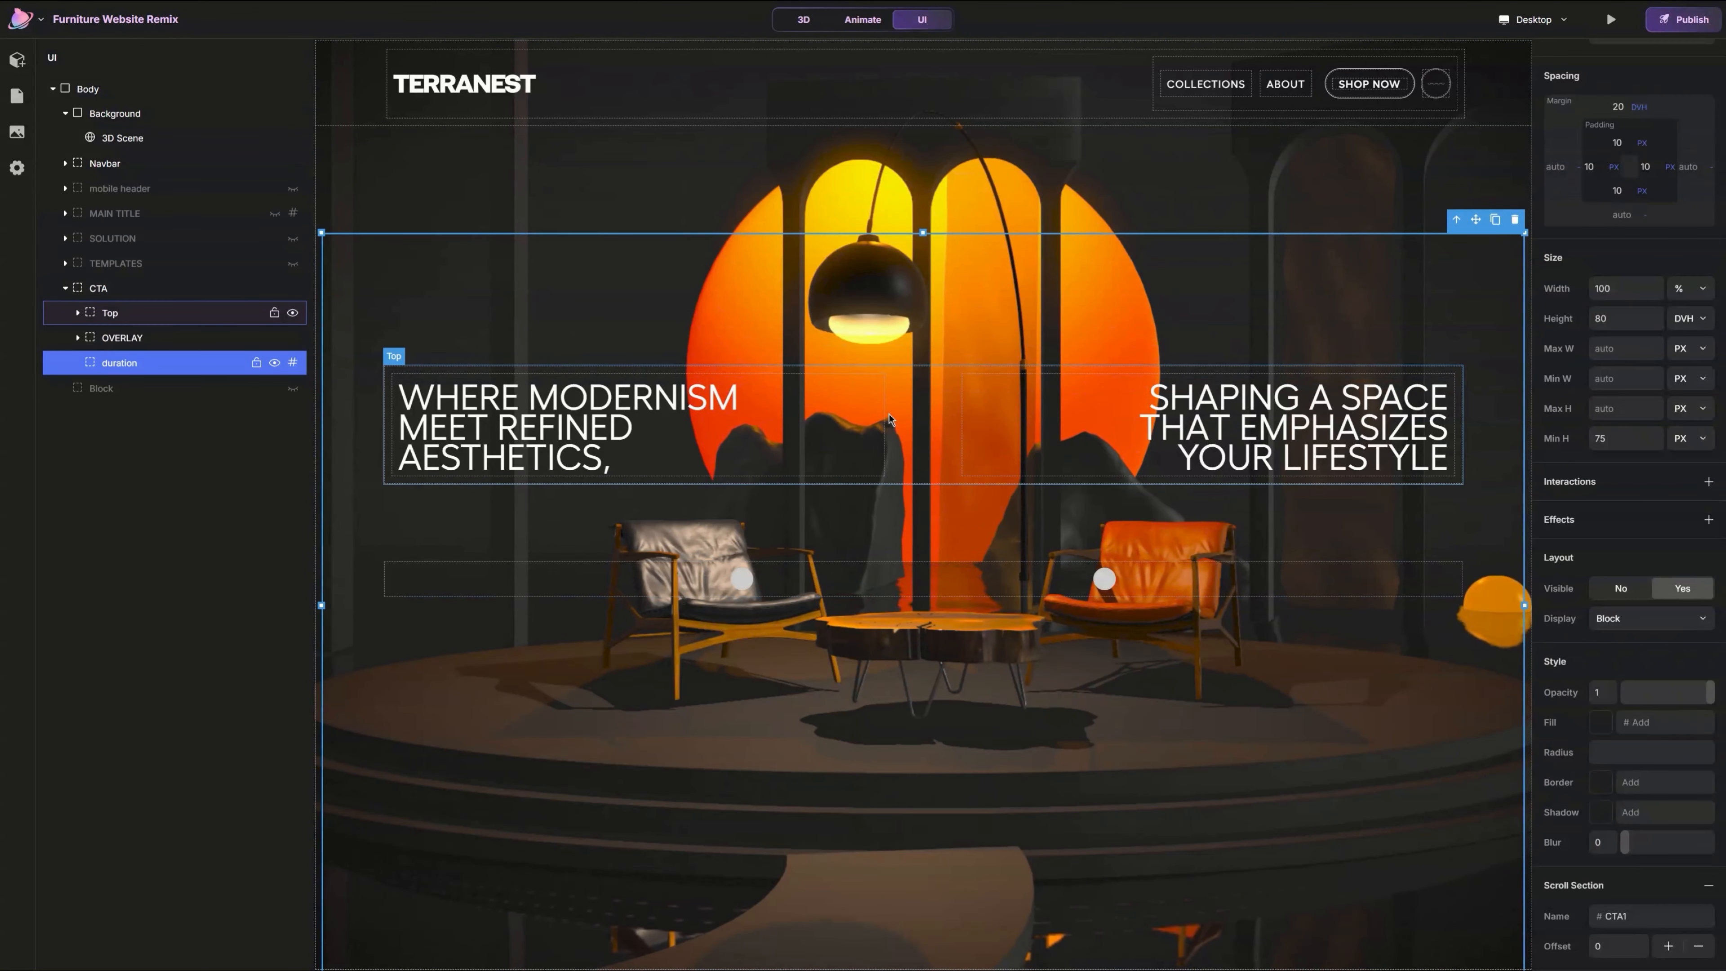
click(907, 417)
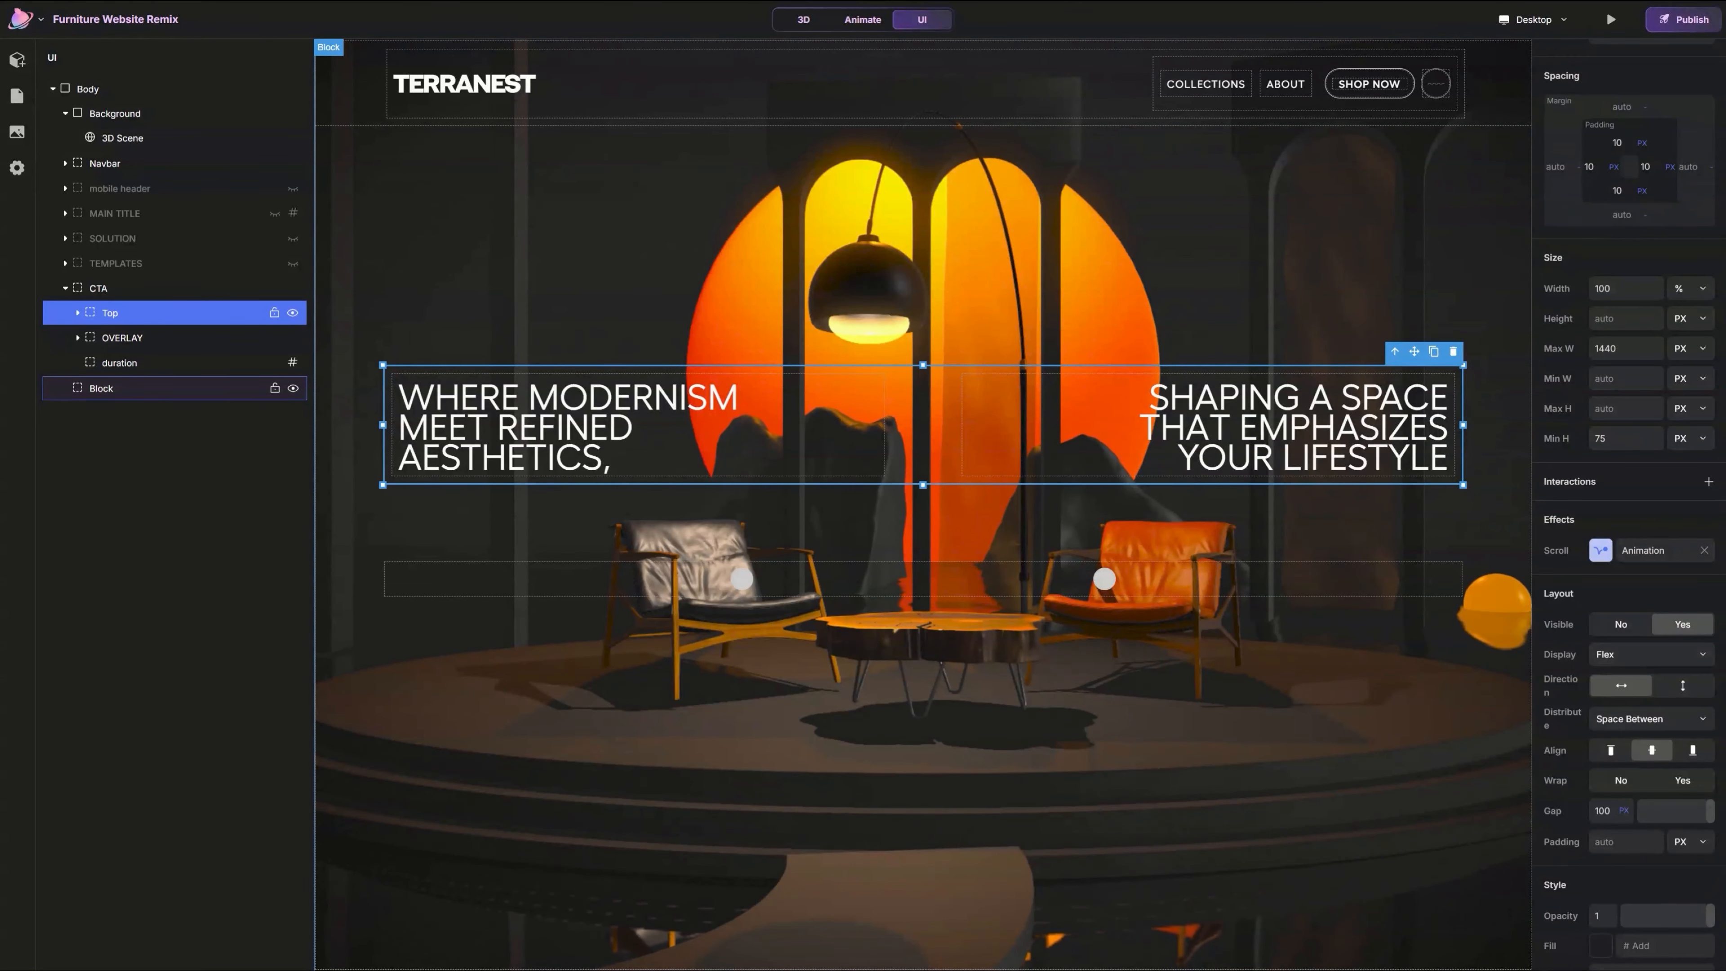
Step: Set the height of the Block below the CTA to 10 px and clear its minimum height
click(156, 385)
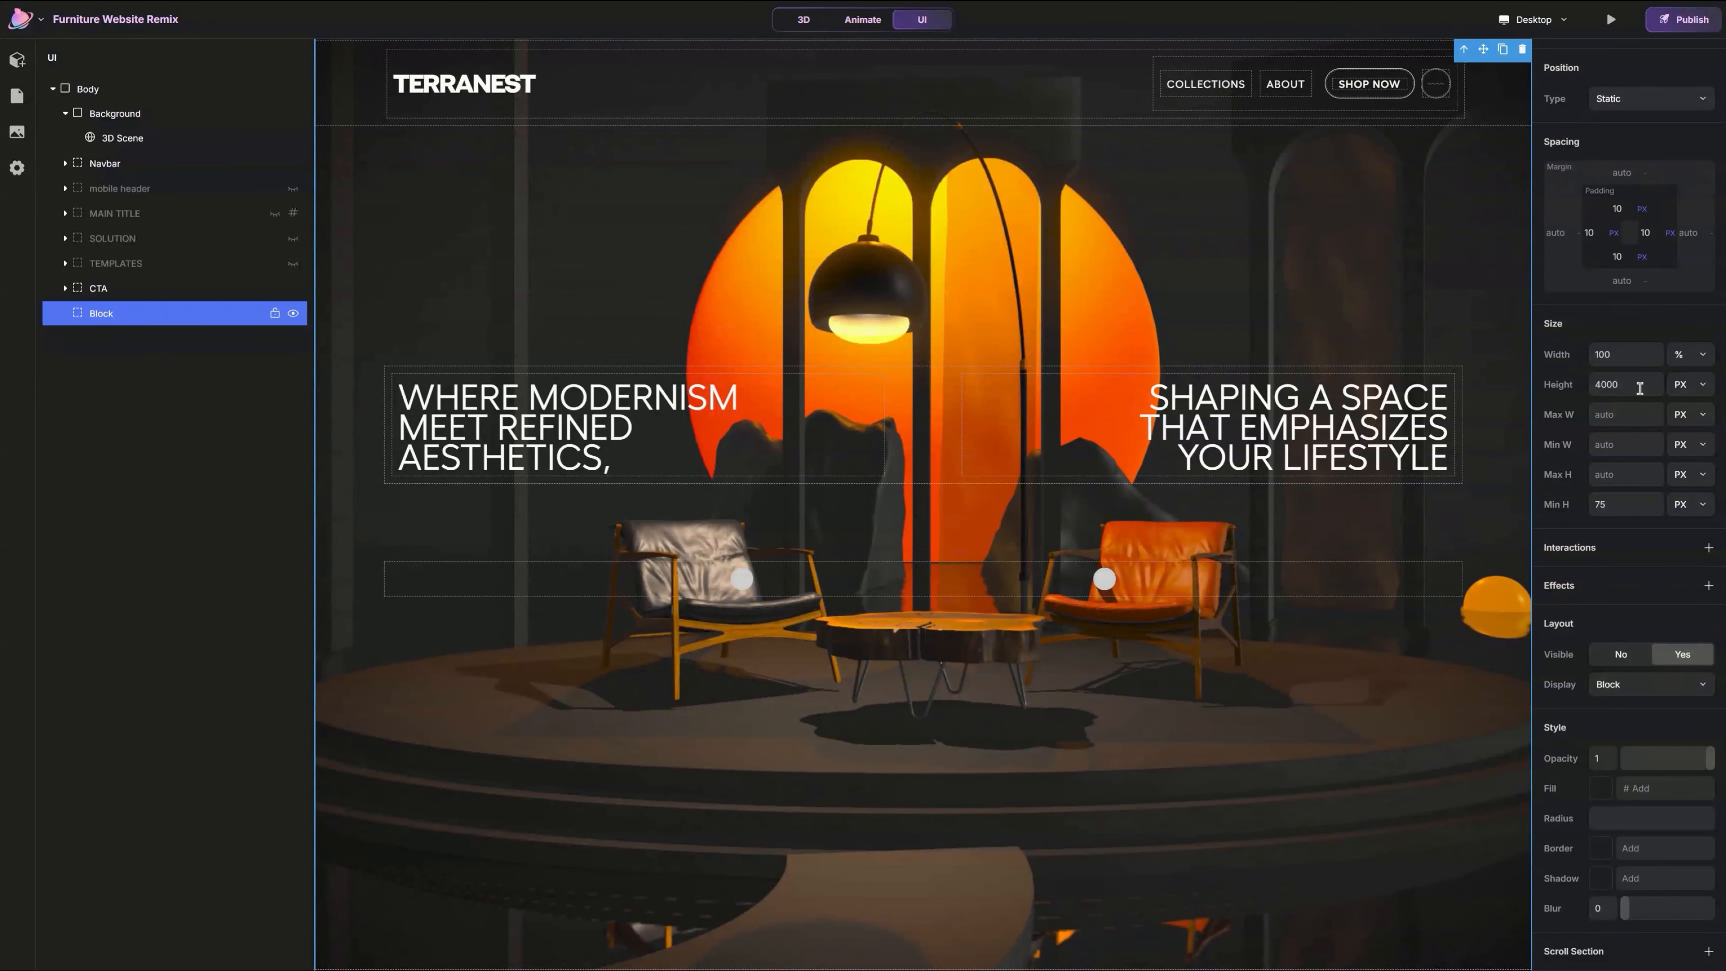
click(1653, 382)
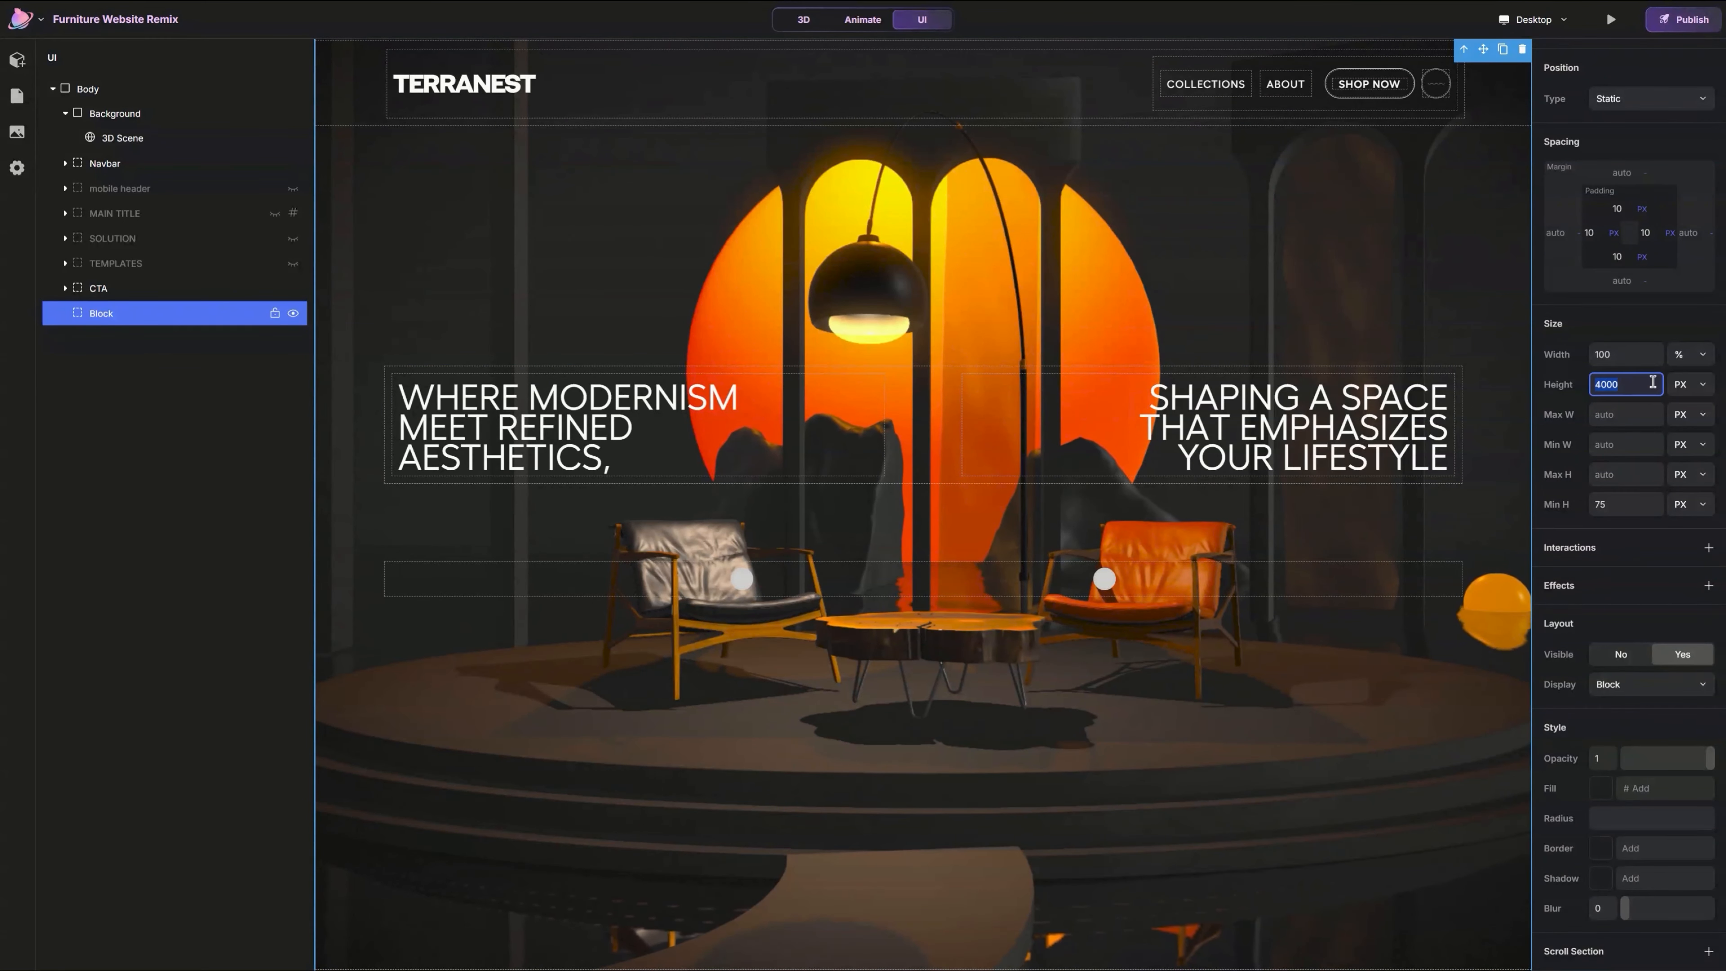
text(10)
key(Return)
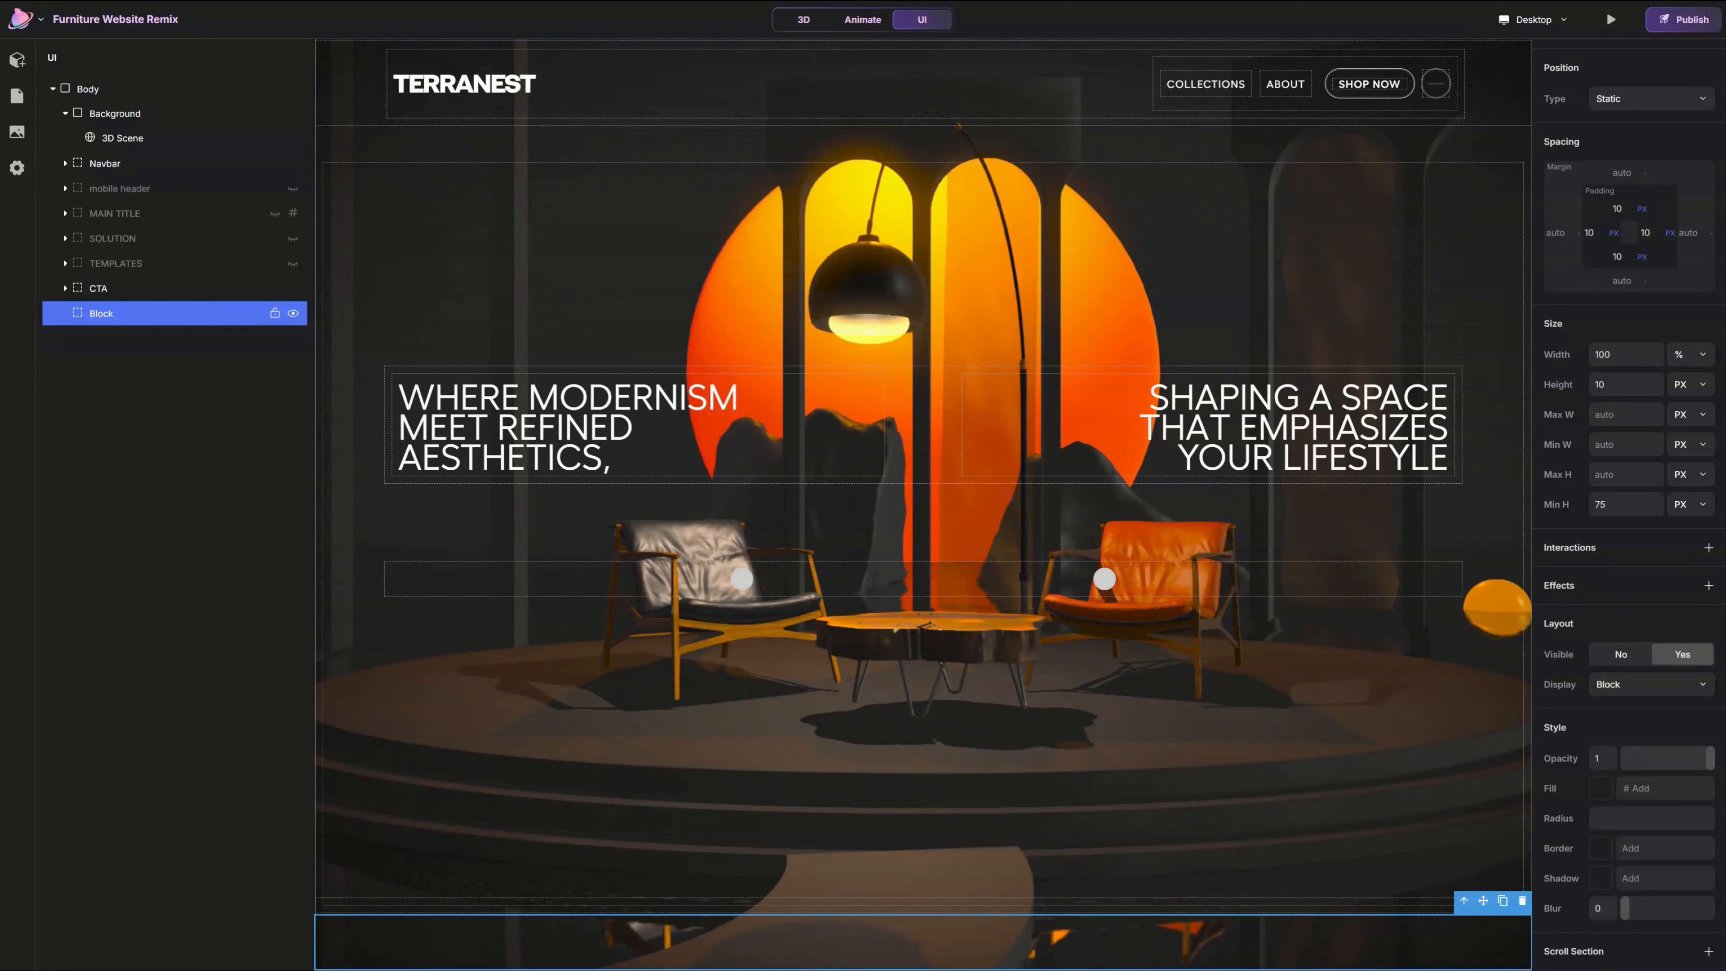
click(1634, 505)
key(BackSpace)
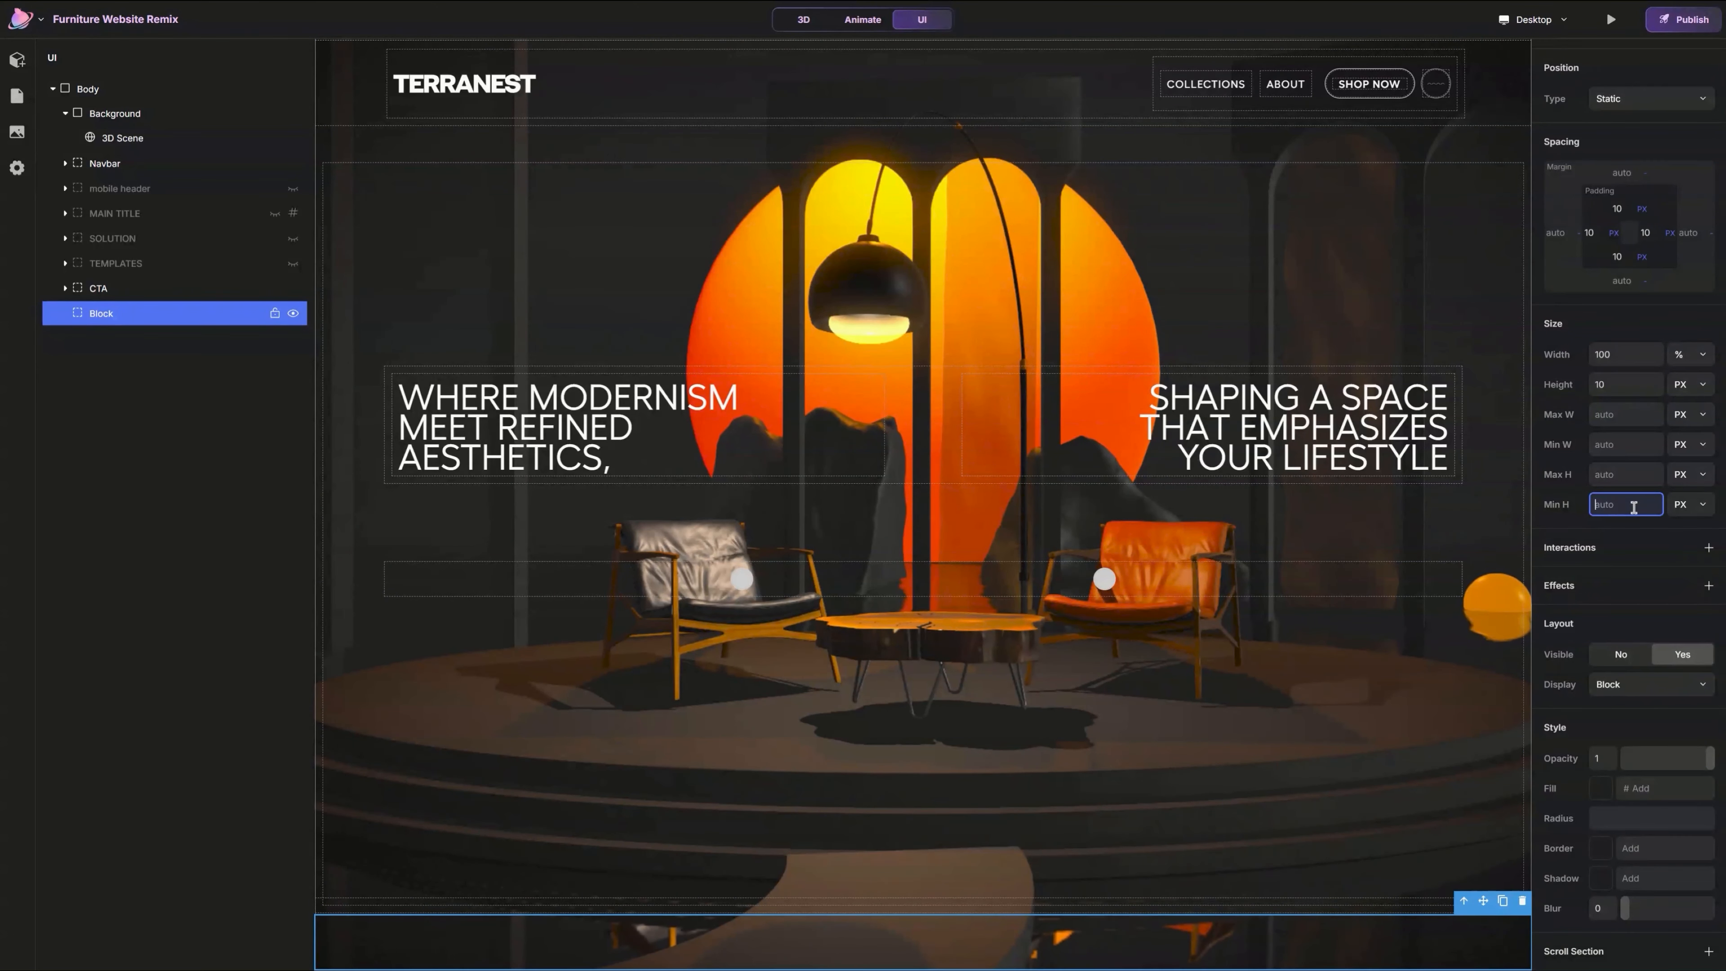
key(Return)
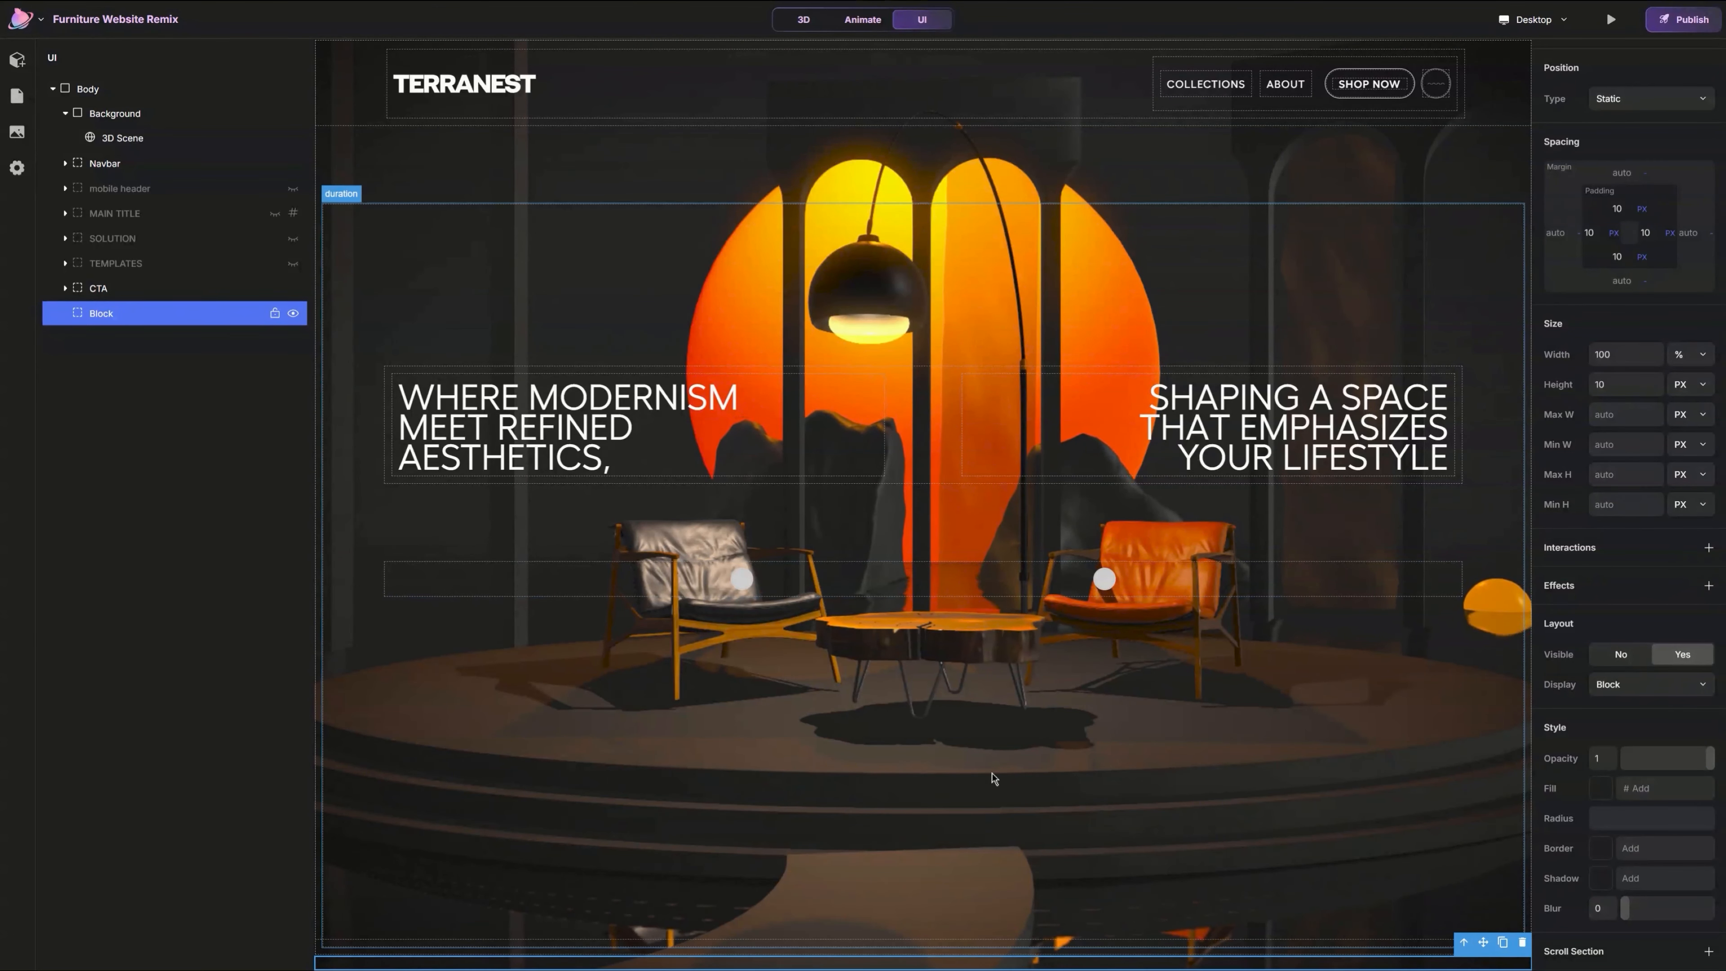
Step: Make the Block below the CTA a scroll section named overlay-trigger
click(1708, 951)
click(1645, 911)
text(overlay-trigger)
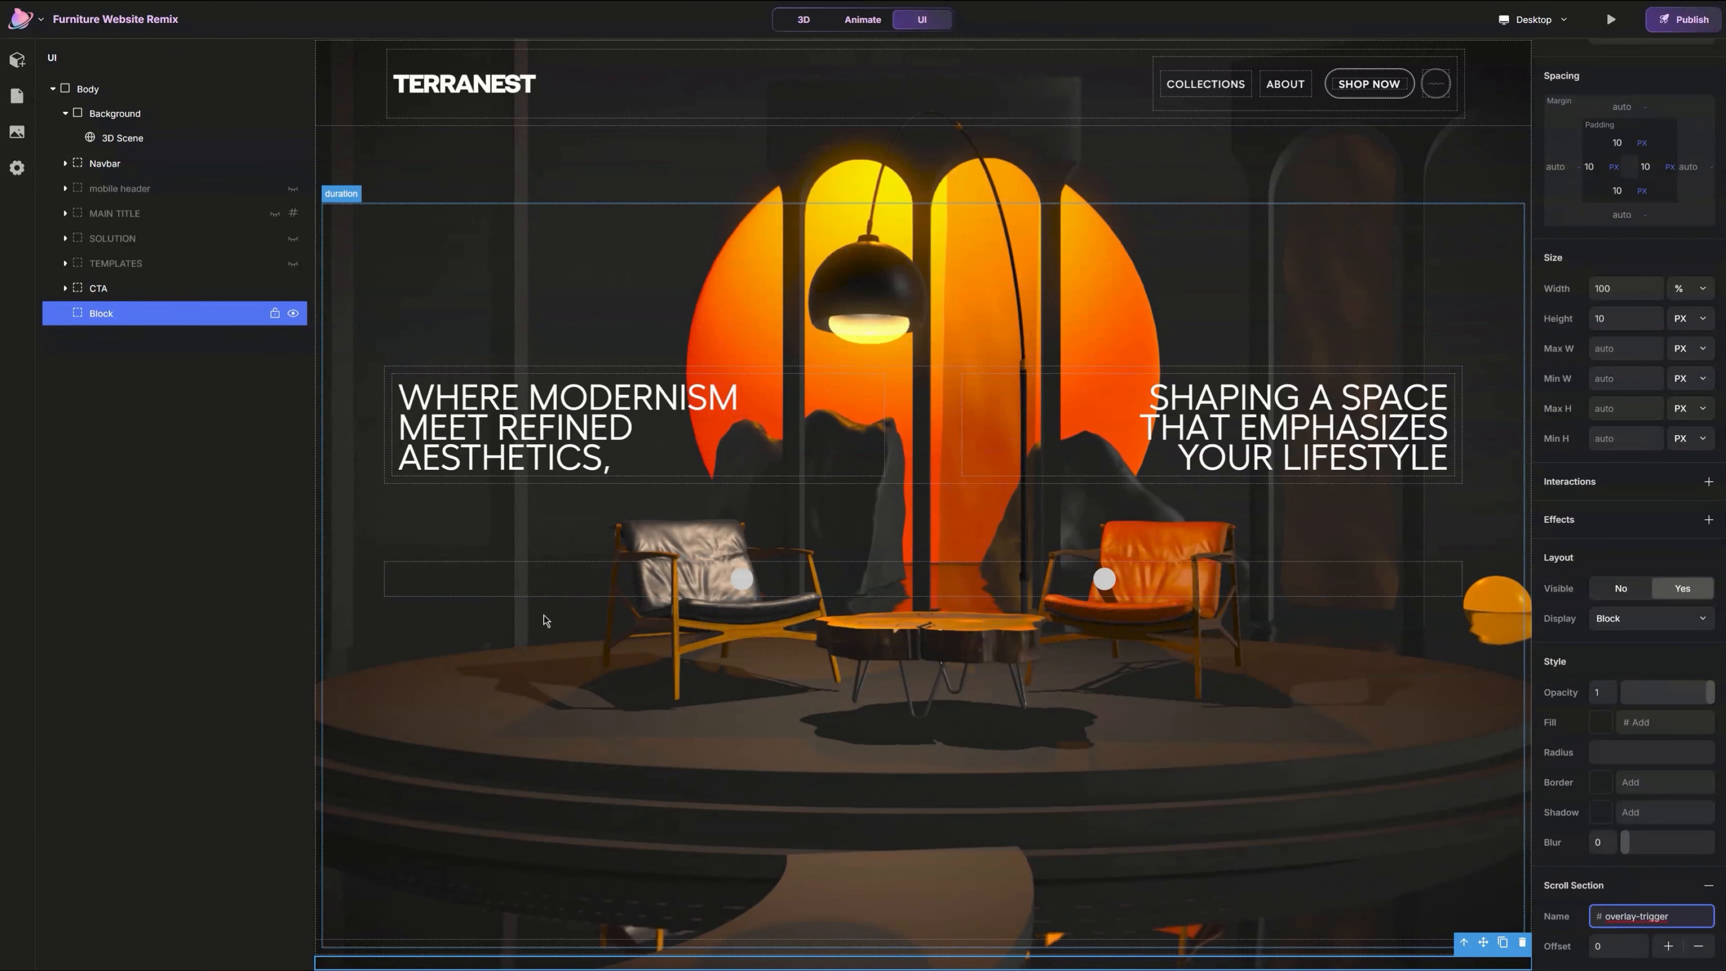
Step: Add a scroll animation to the OVERLAY block with a Section in View trigger on overlay-trigger, aligned to the bottom of the viewport
click(544, 581)
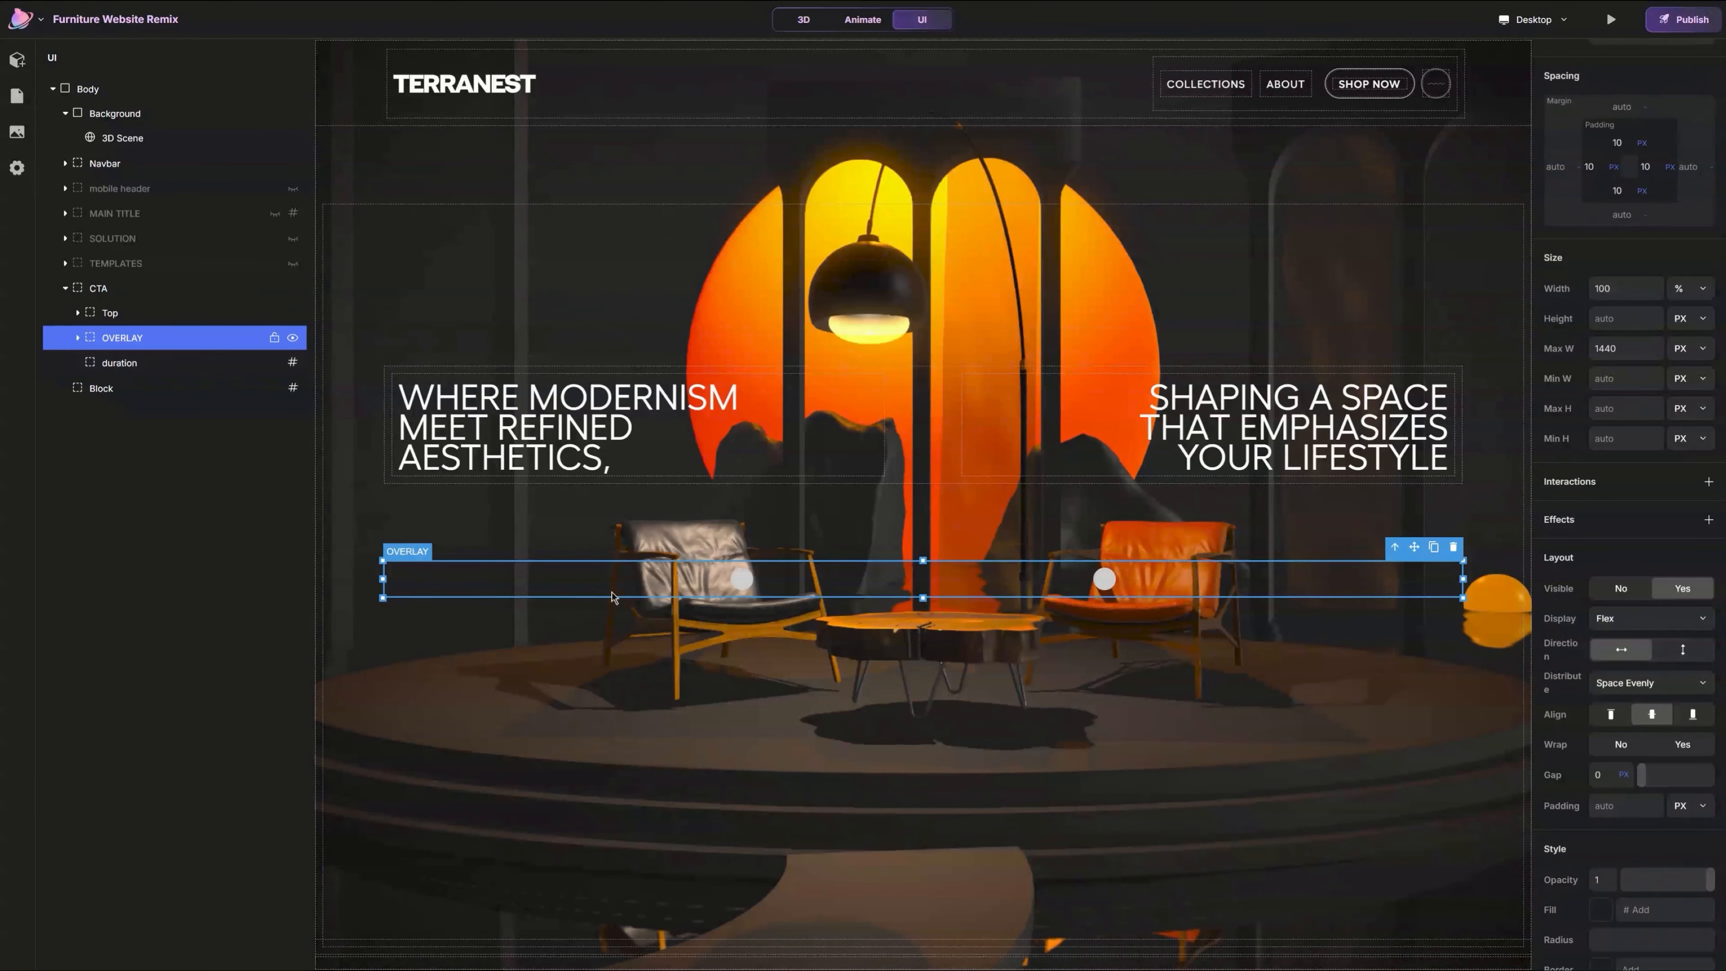
click(1708, 520)
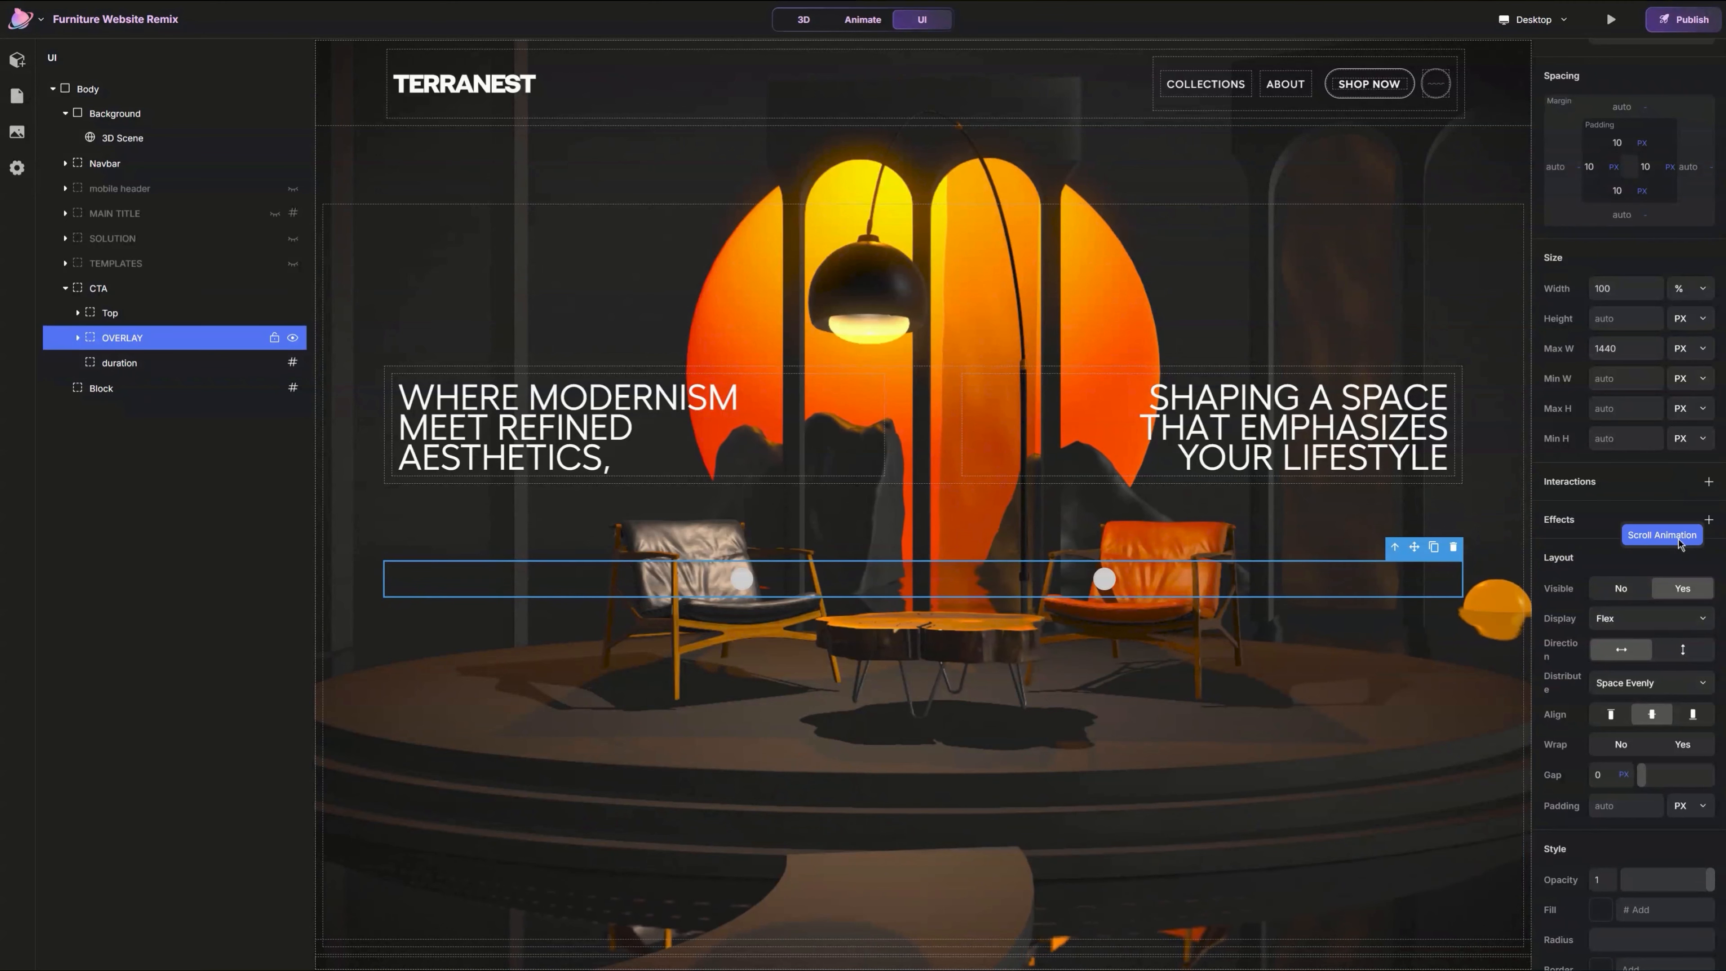
click(1683, 538)
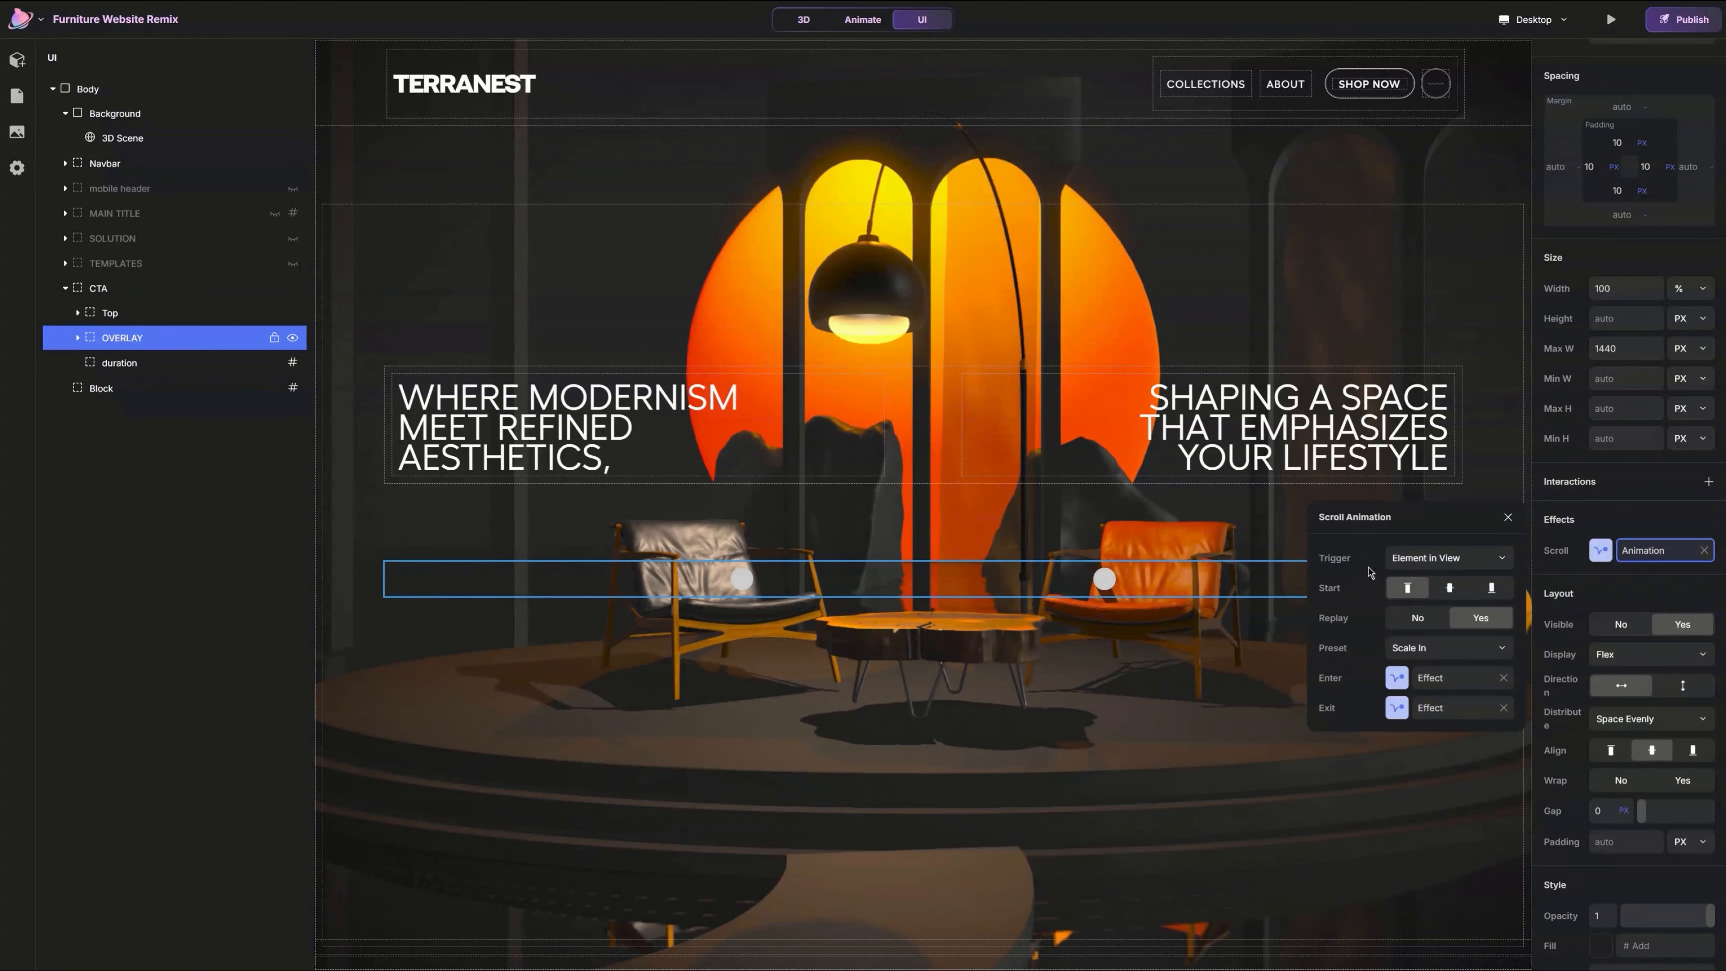
click(1417, 639)
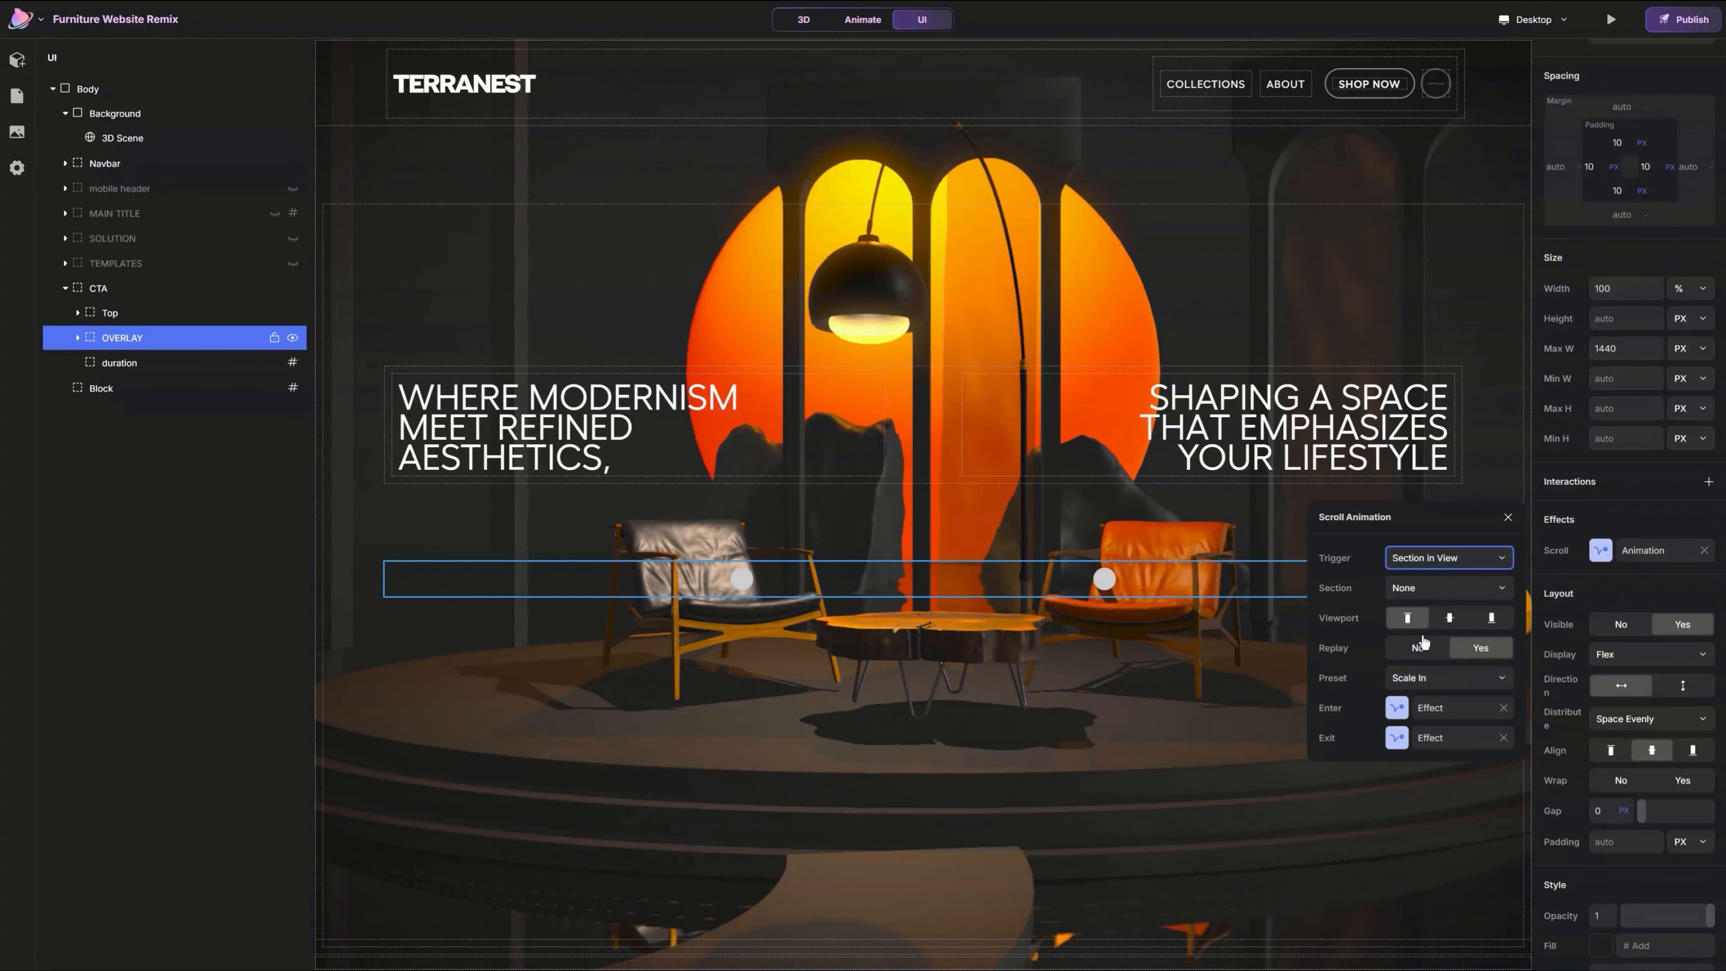
click(1456, 590)
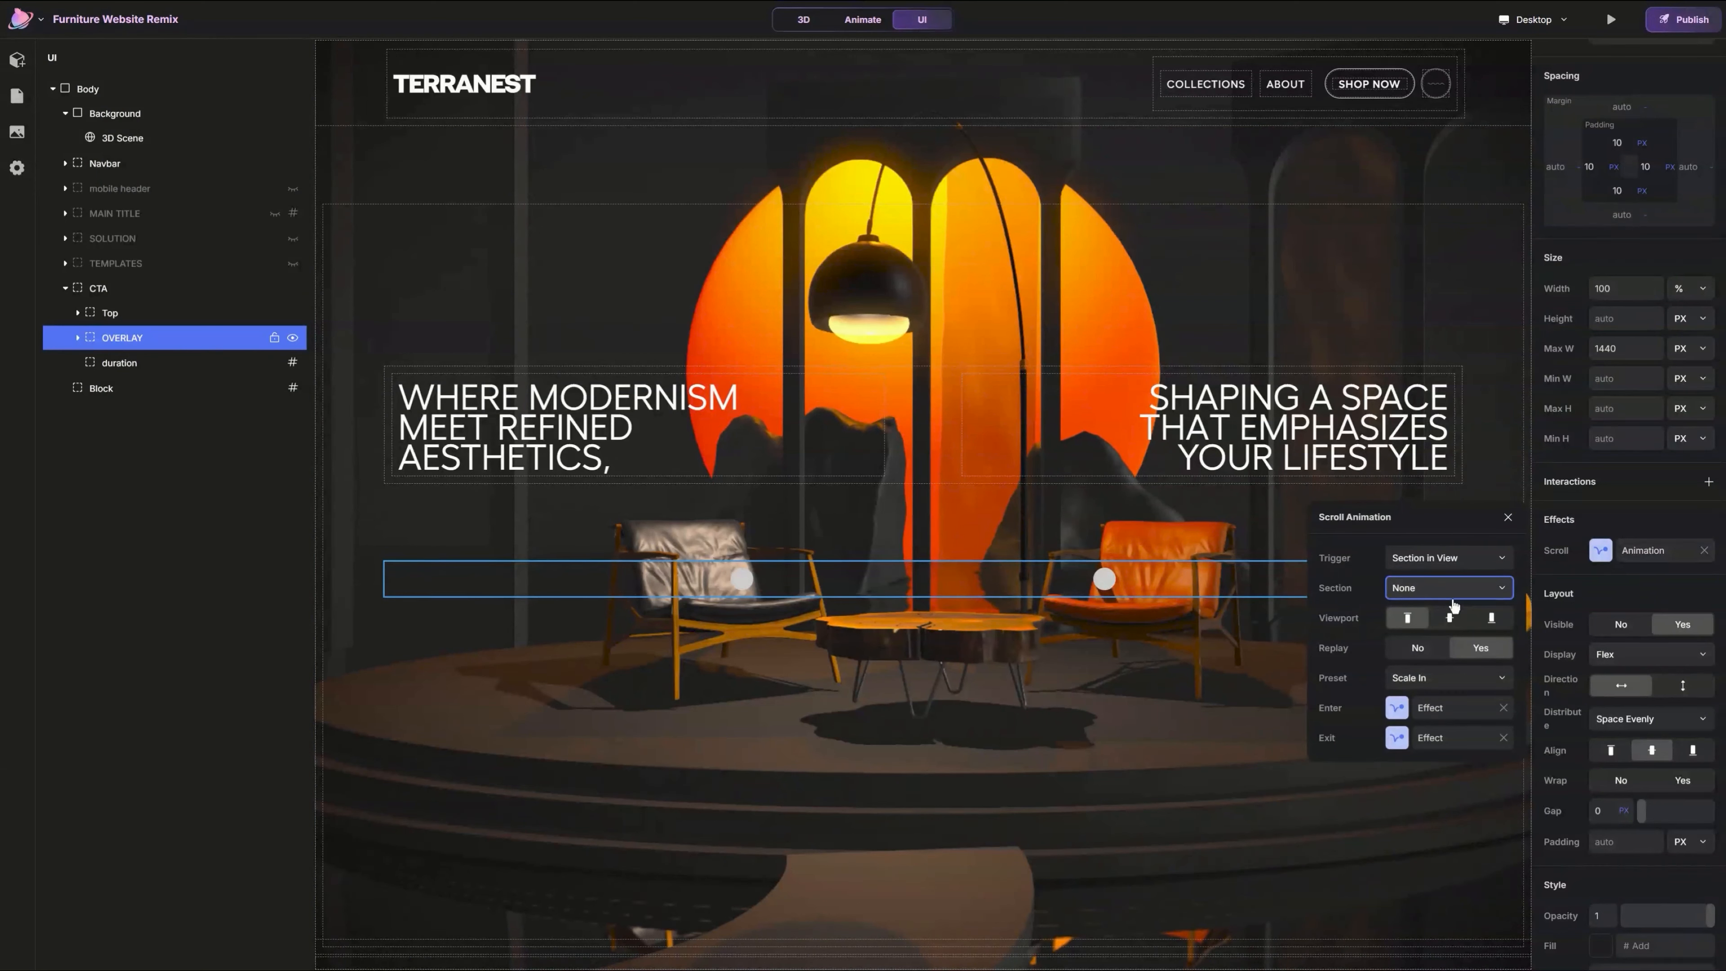
click(1459, 716)
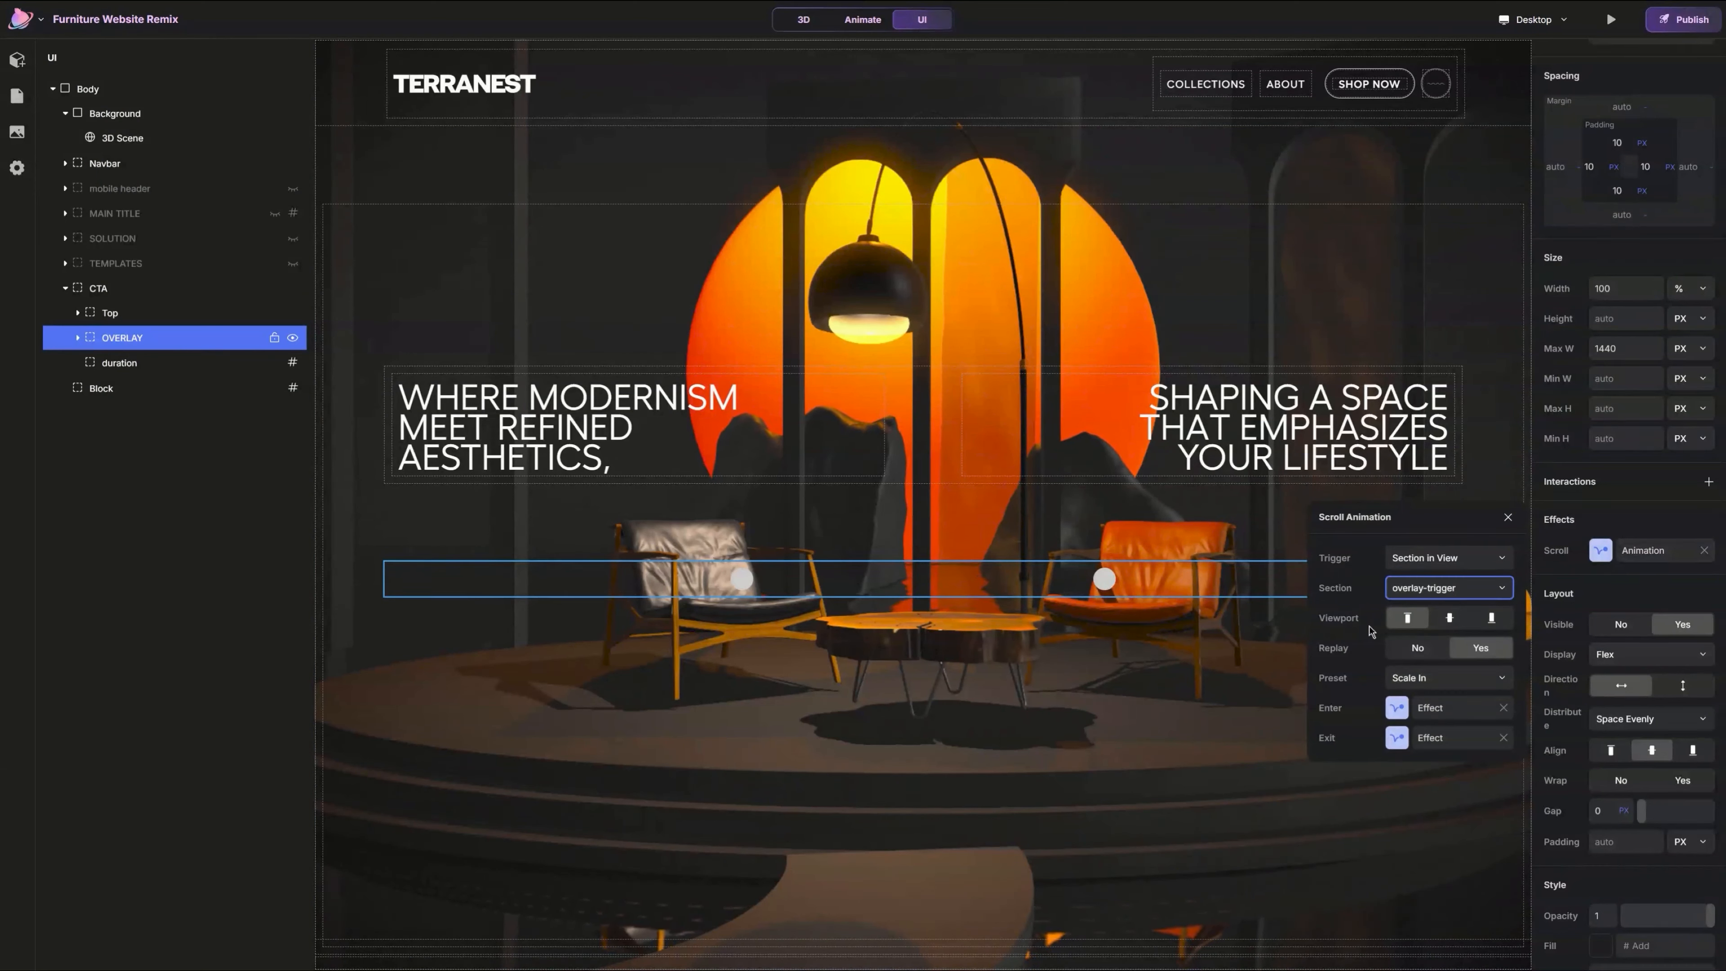
click(1502, 617)
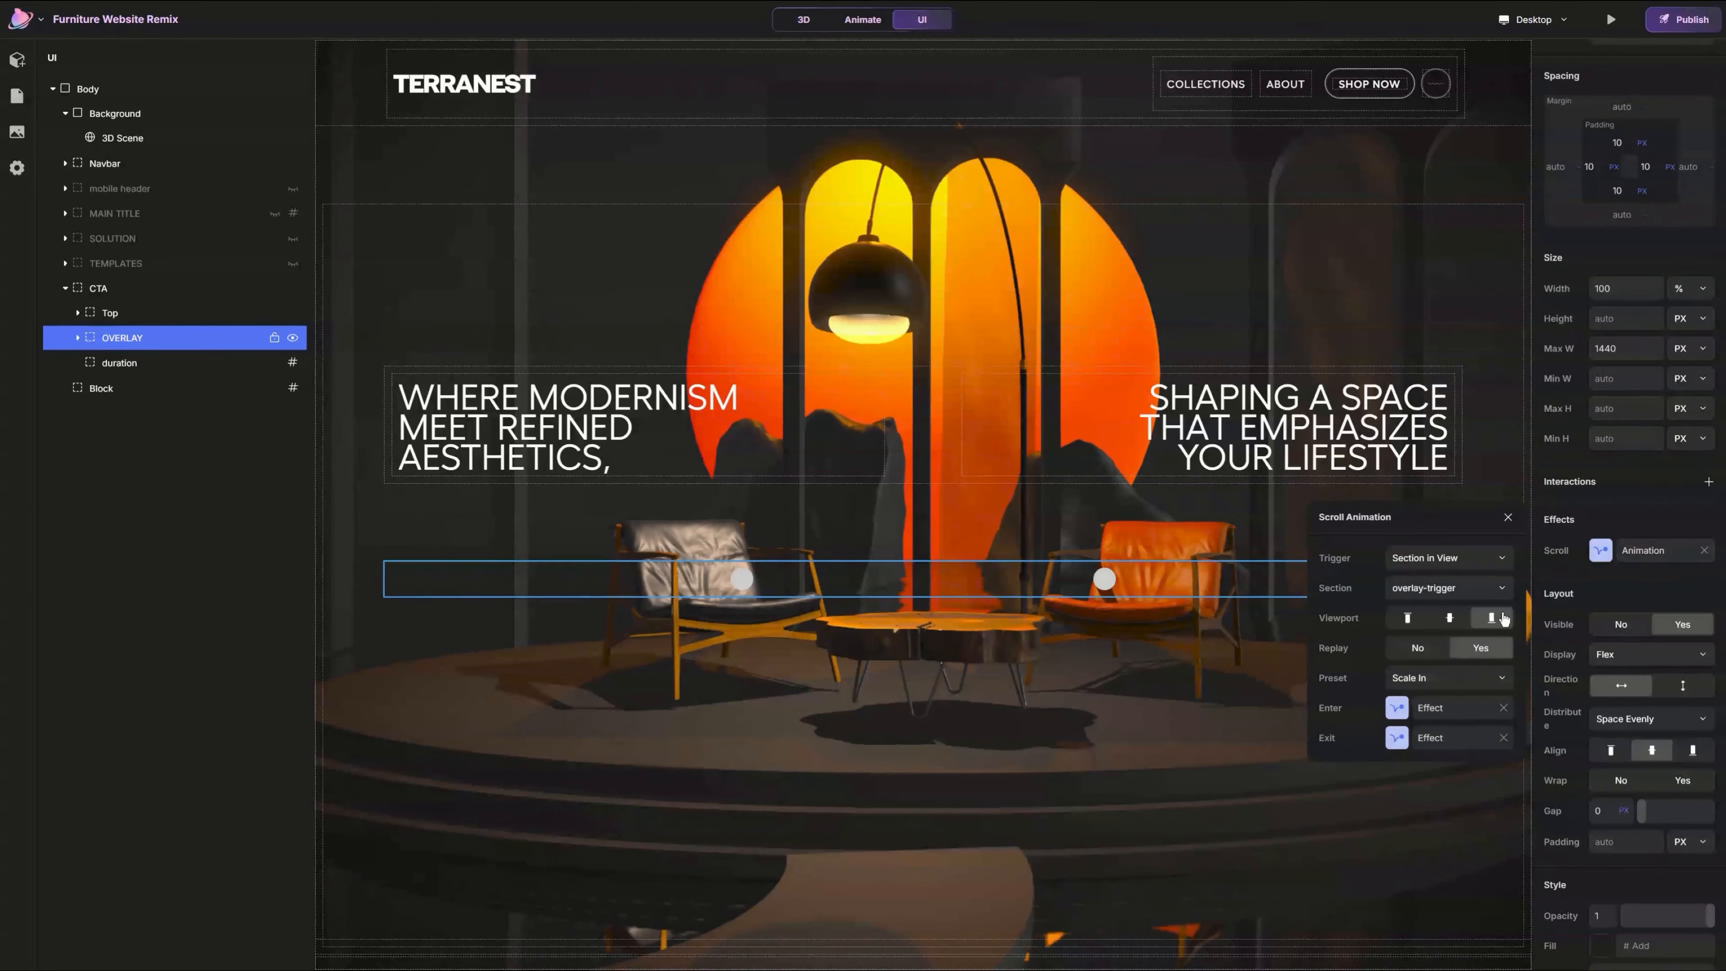
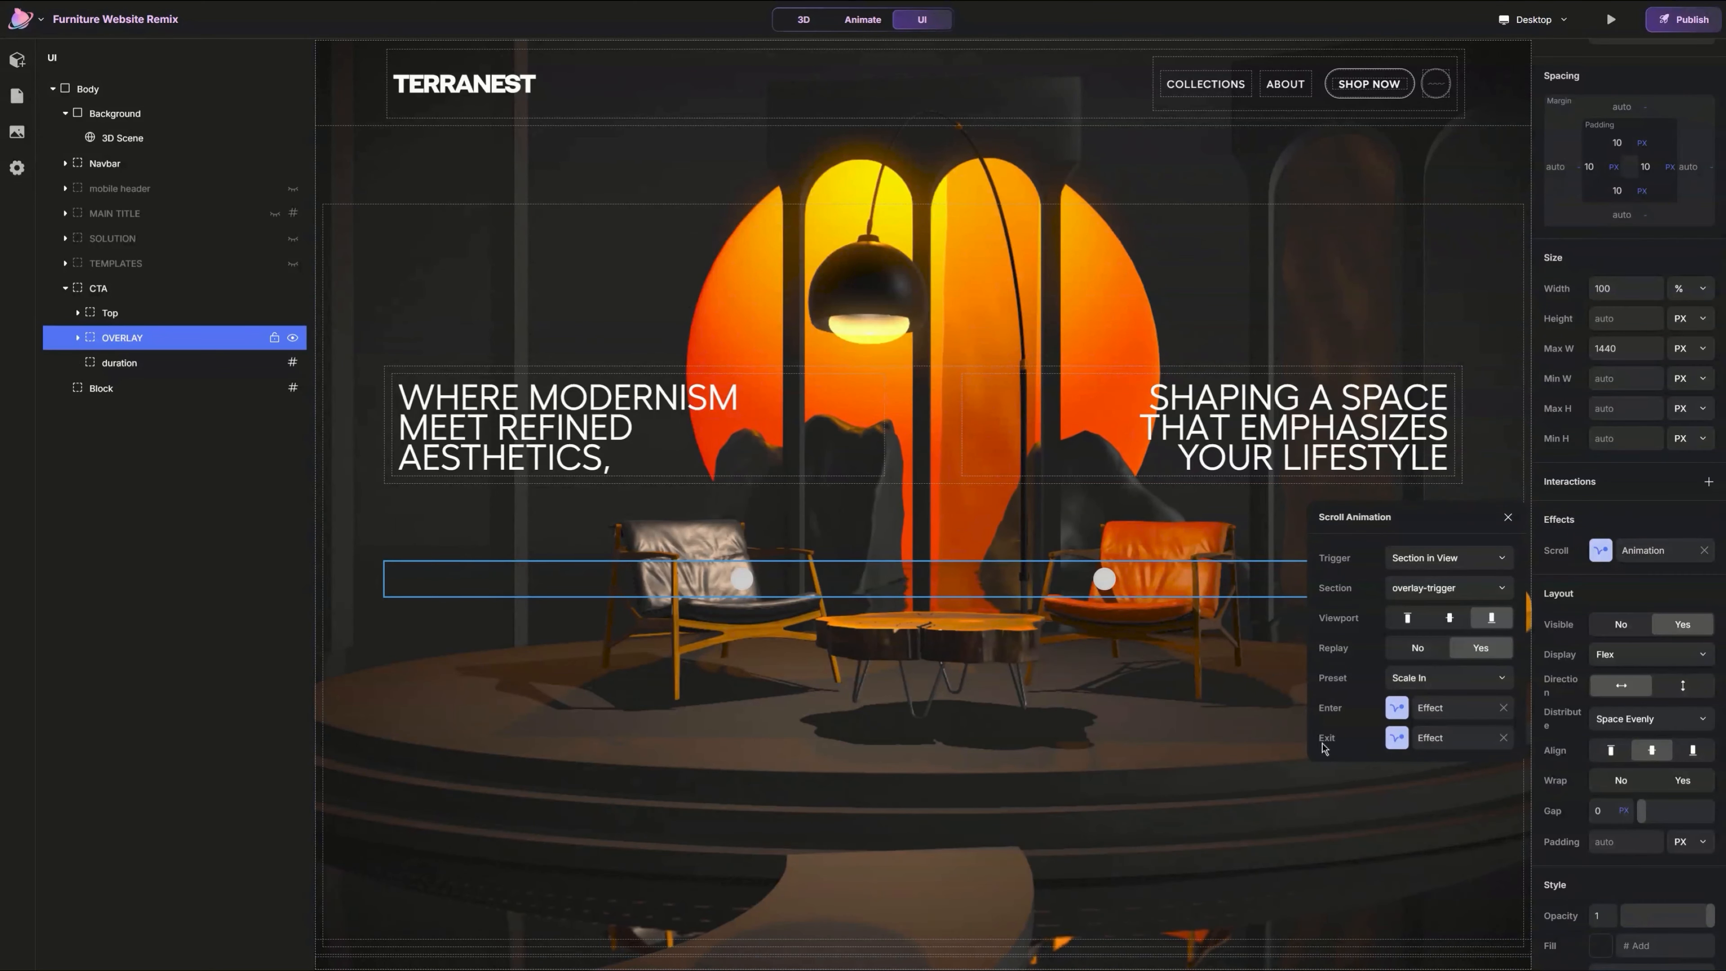
Step: Remove the exit effect from OVERLAY's scroll animation and set its enter effect to scale 1 and opacity 0
click(1501, 740)
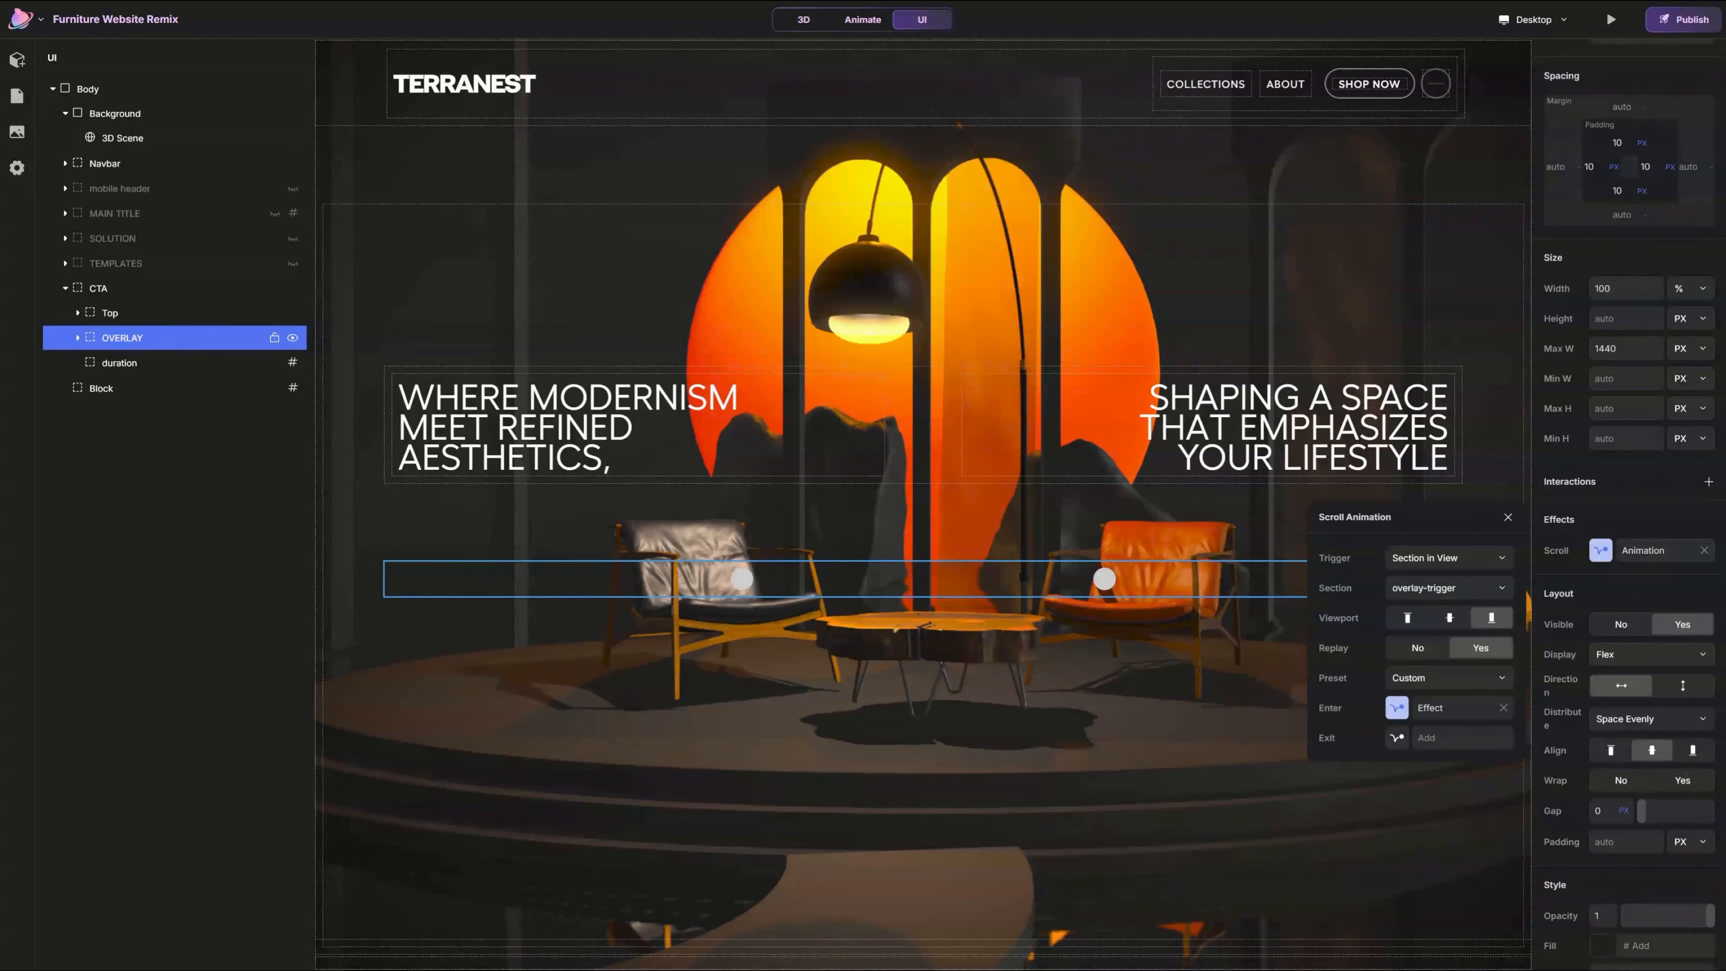
click(1434, 707)
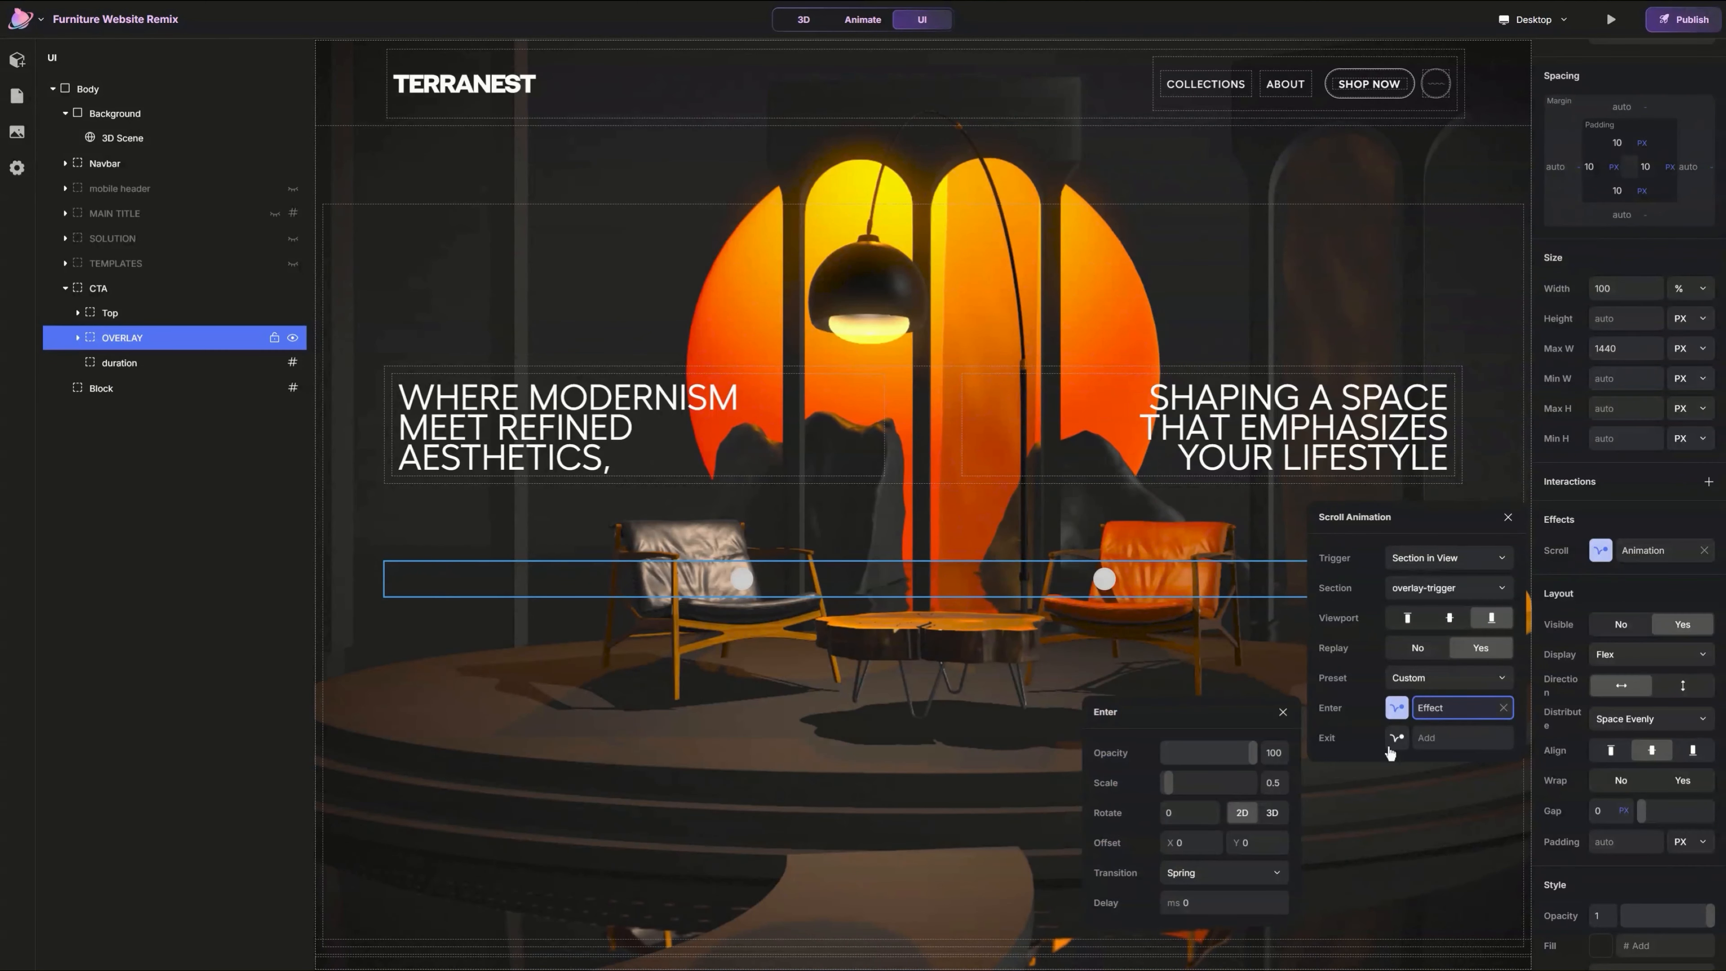
click(1277, 782)
text(1)
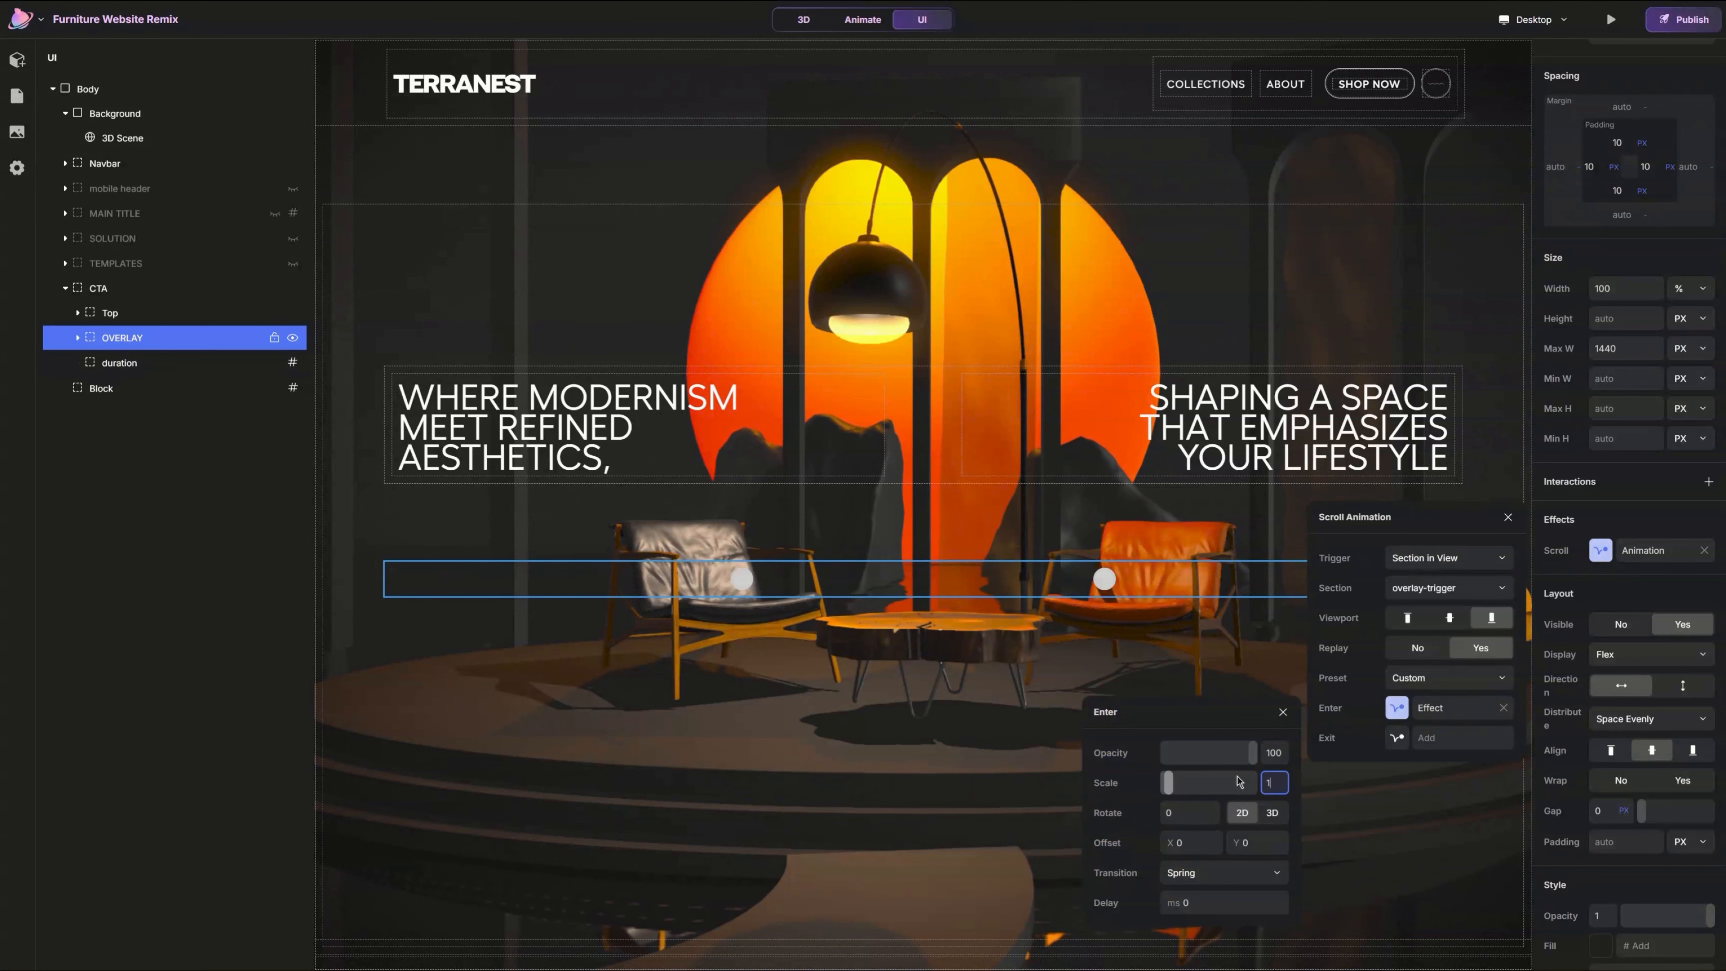
drag(1254, 756, 1185, 763)
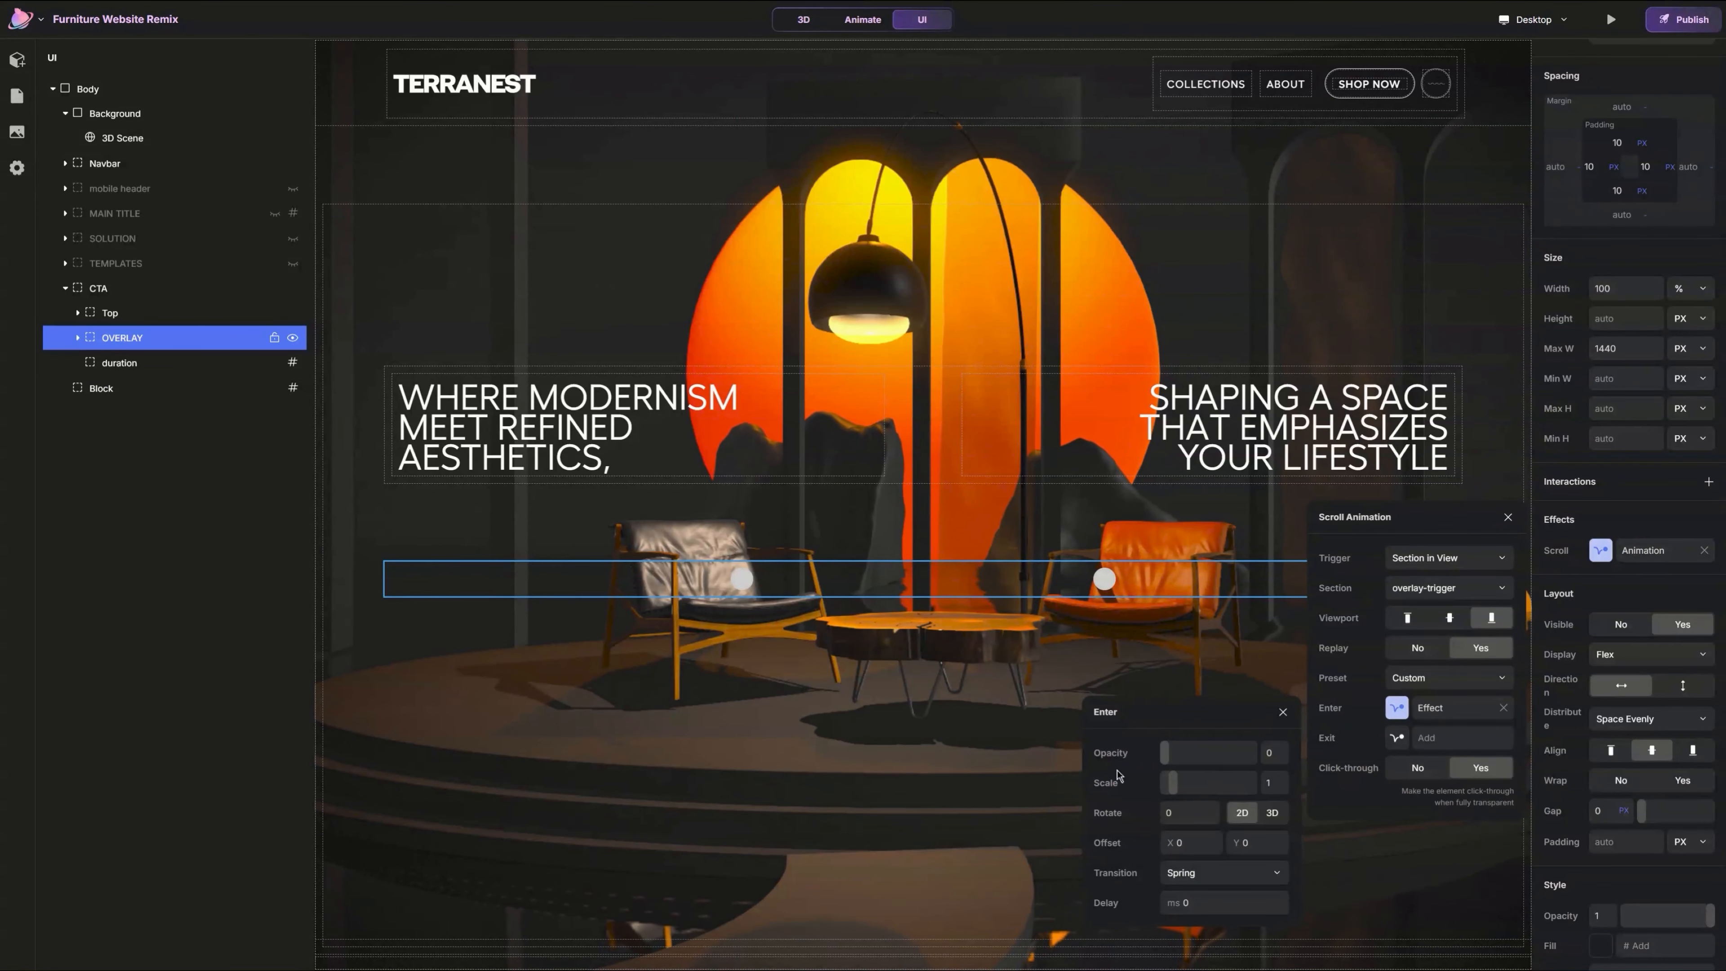
click(1284, 713)
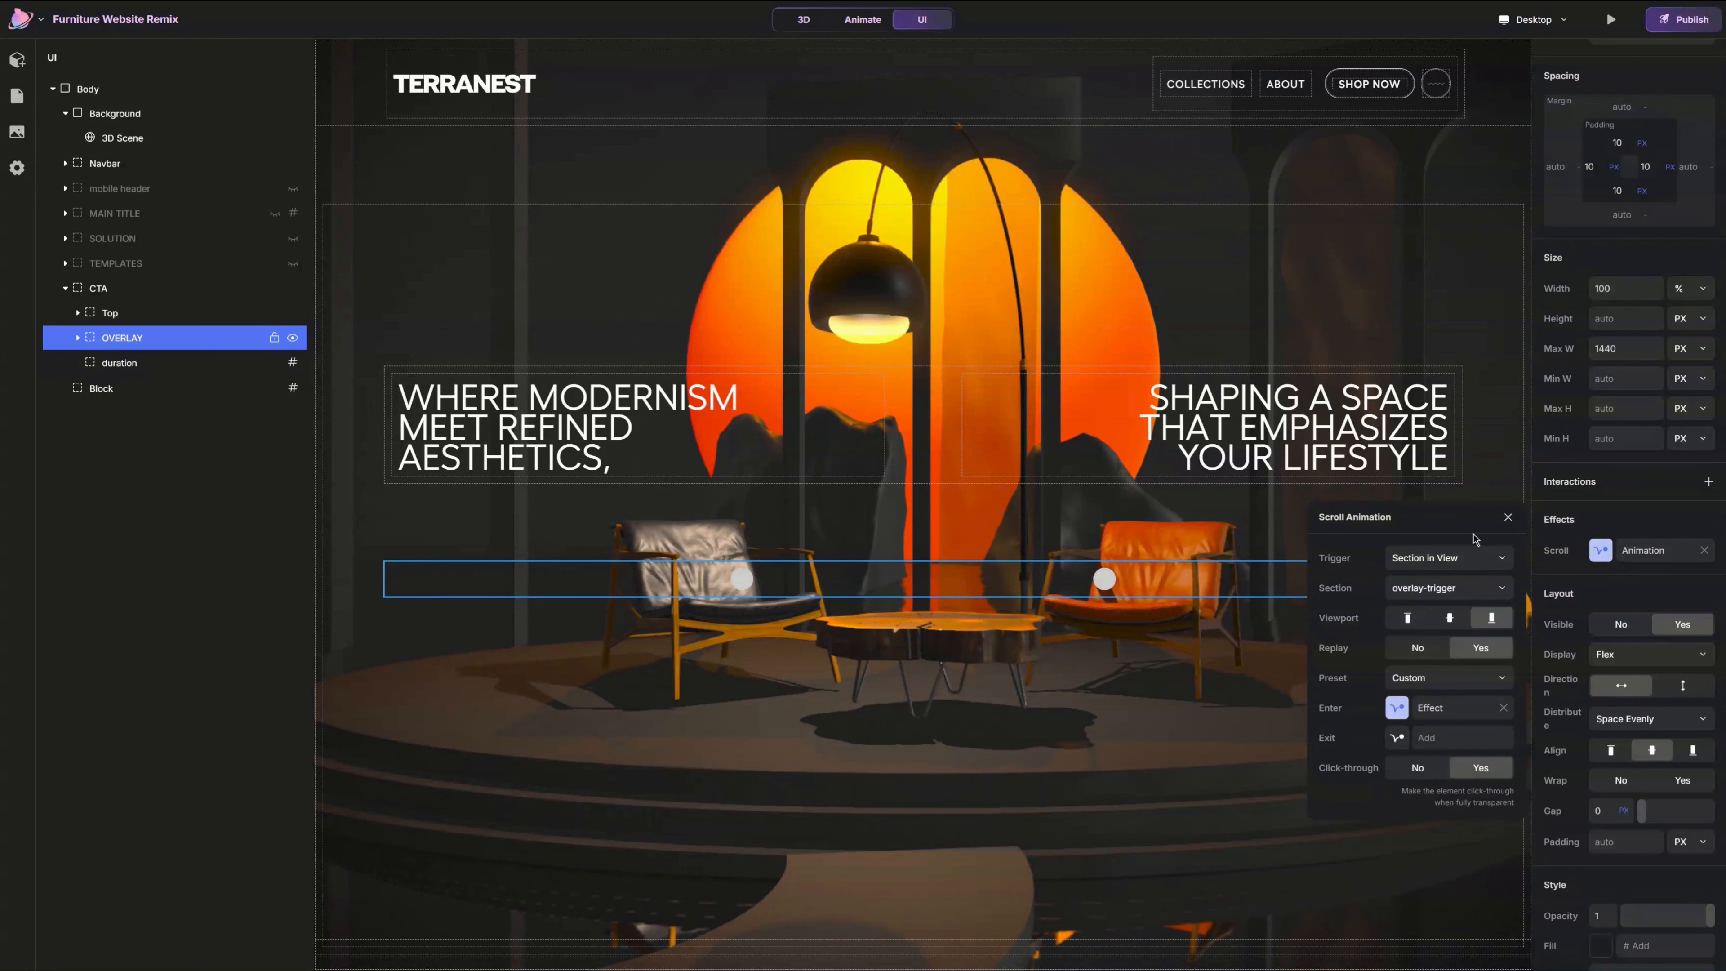
click(1509, 519)
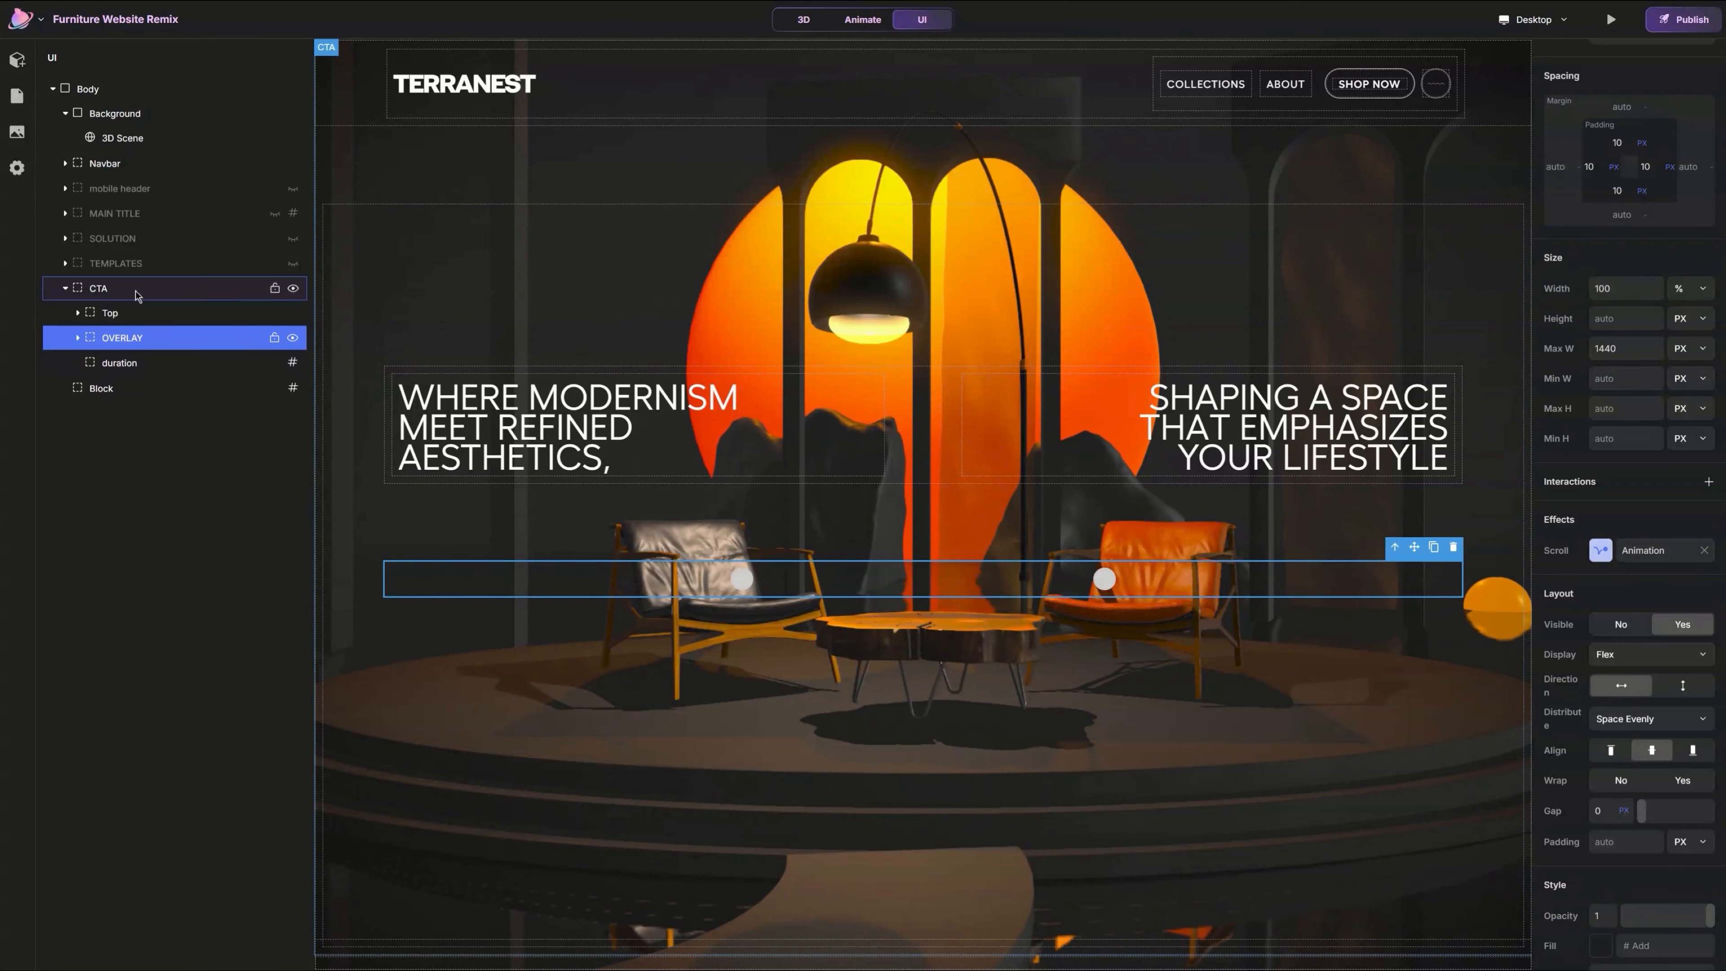
Step: Make the TEMPLATES, SOLUTION and MAIN TITLE sections visible again
click(295, 265)
click(293, 239)
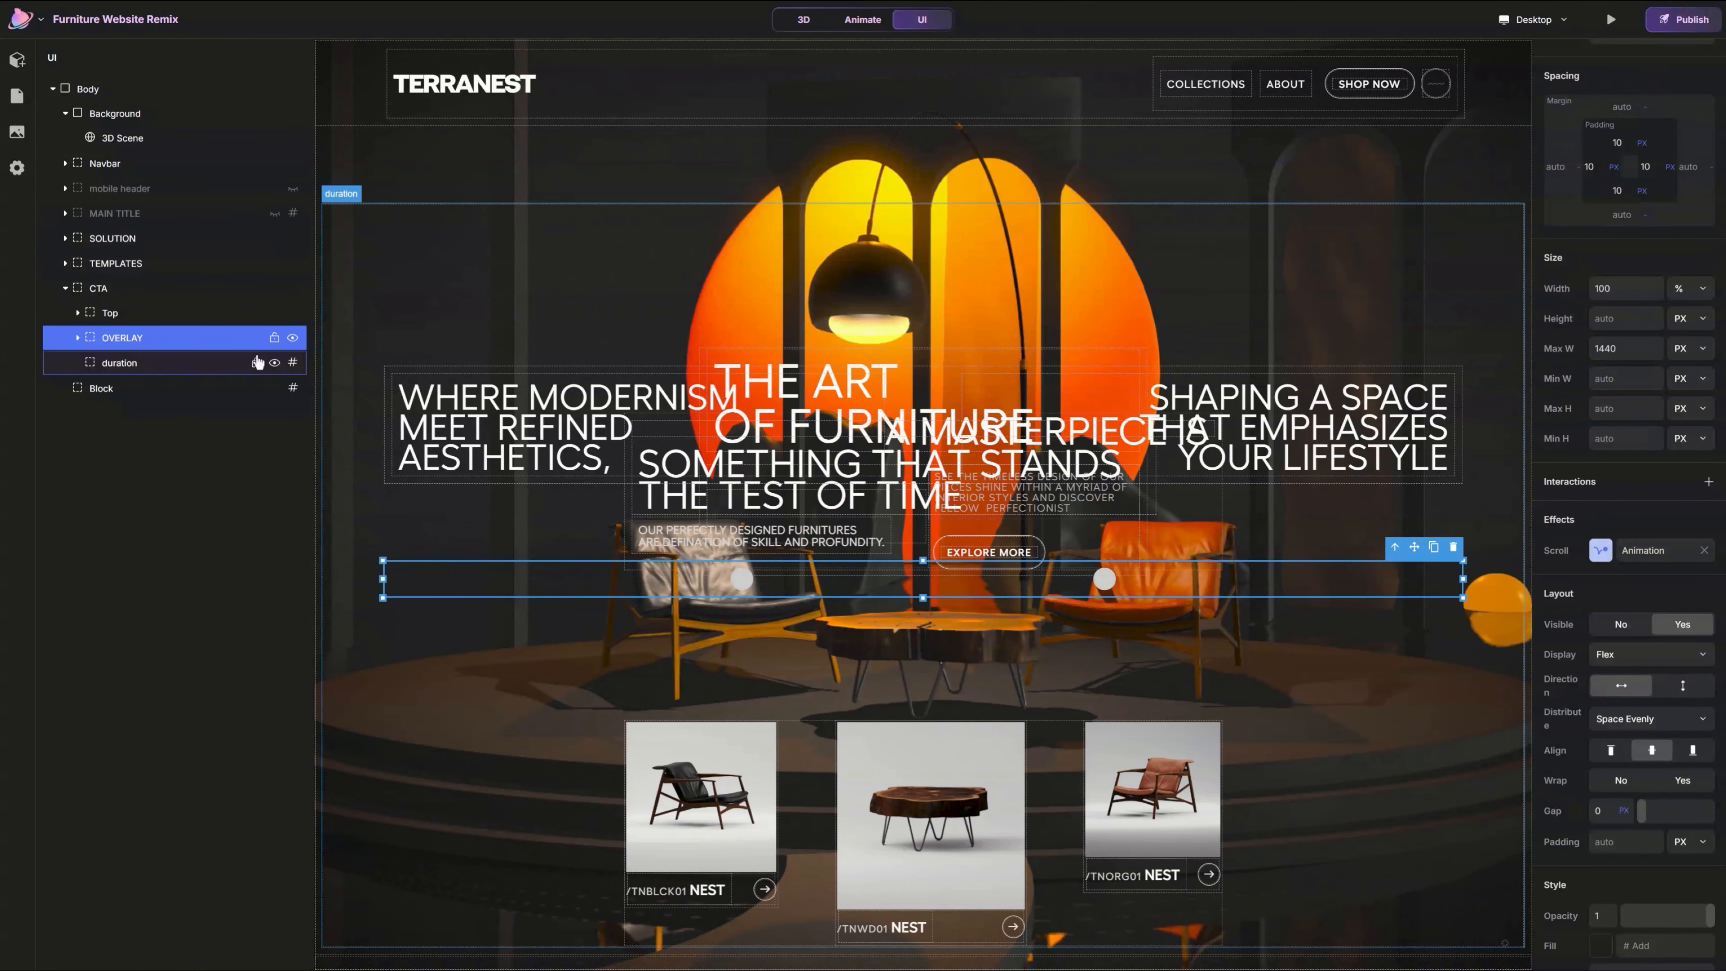
click(285, 214)
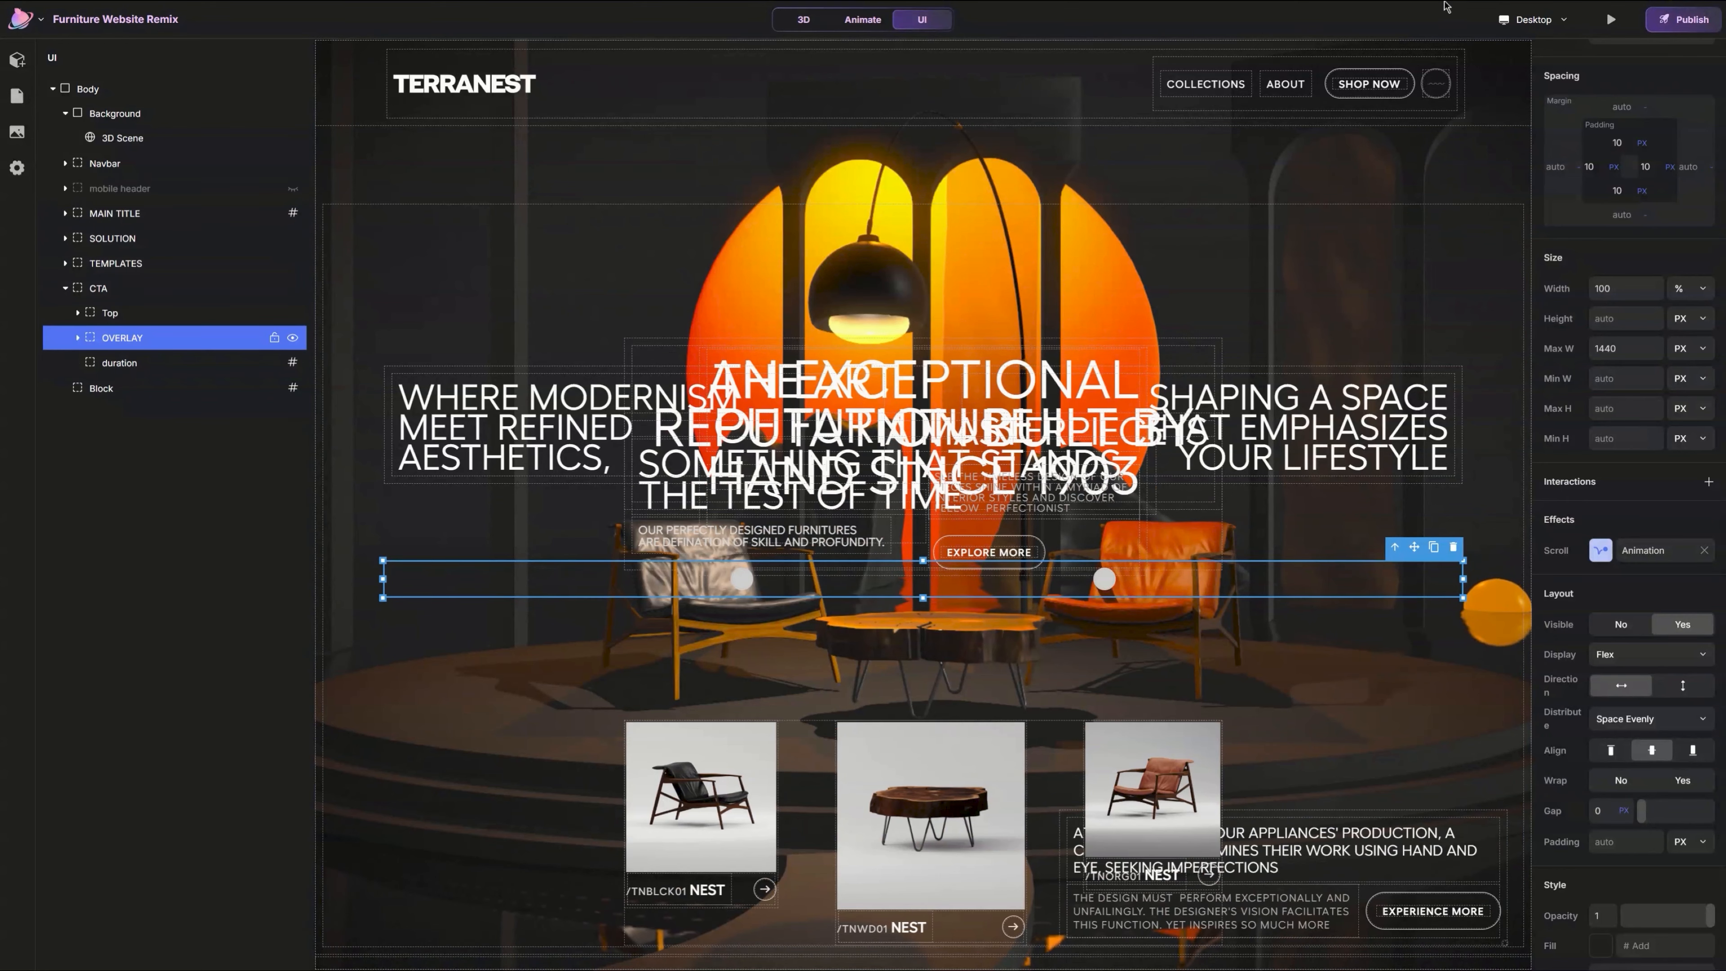
Step: Preview the website and examine the scroll animations from the main title through the furniture and masterpiece sections
click(1609, 19)
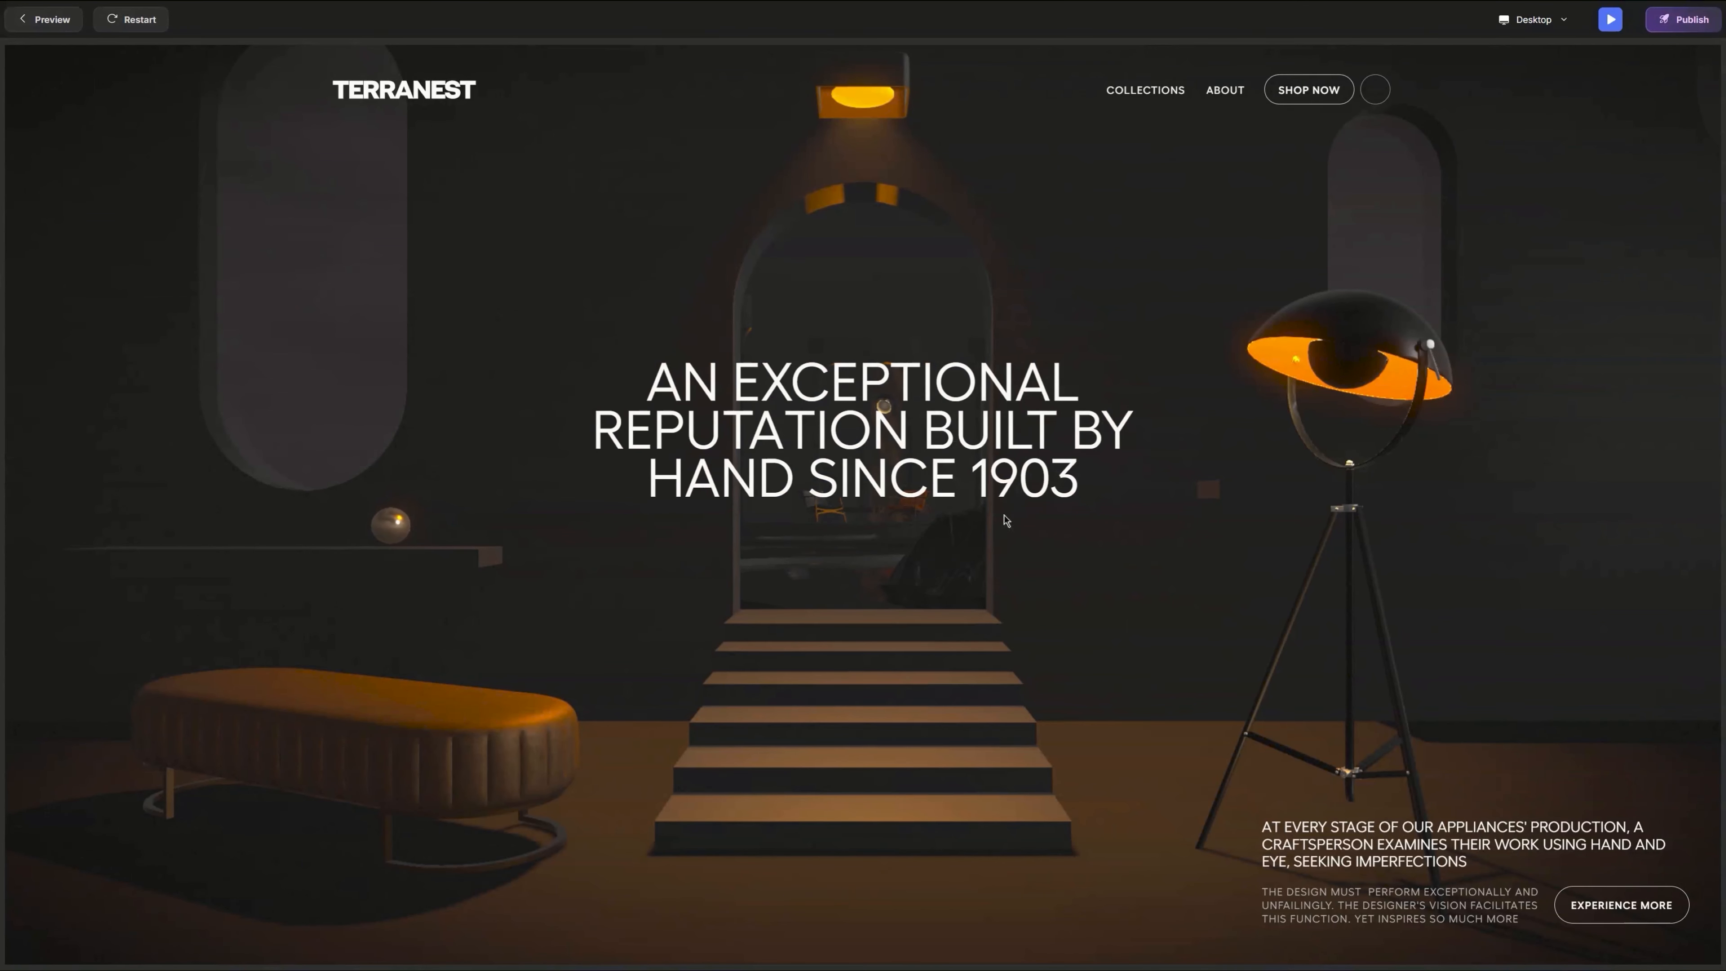
scroll(1171, 533, down, 10)
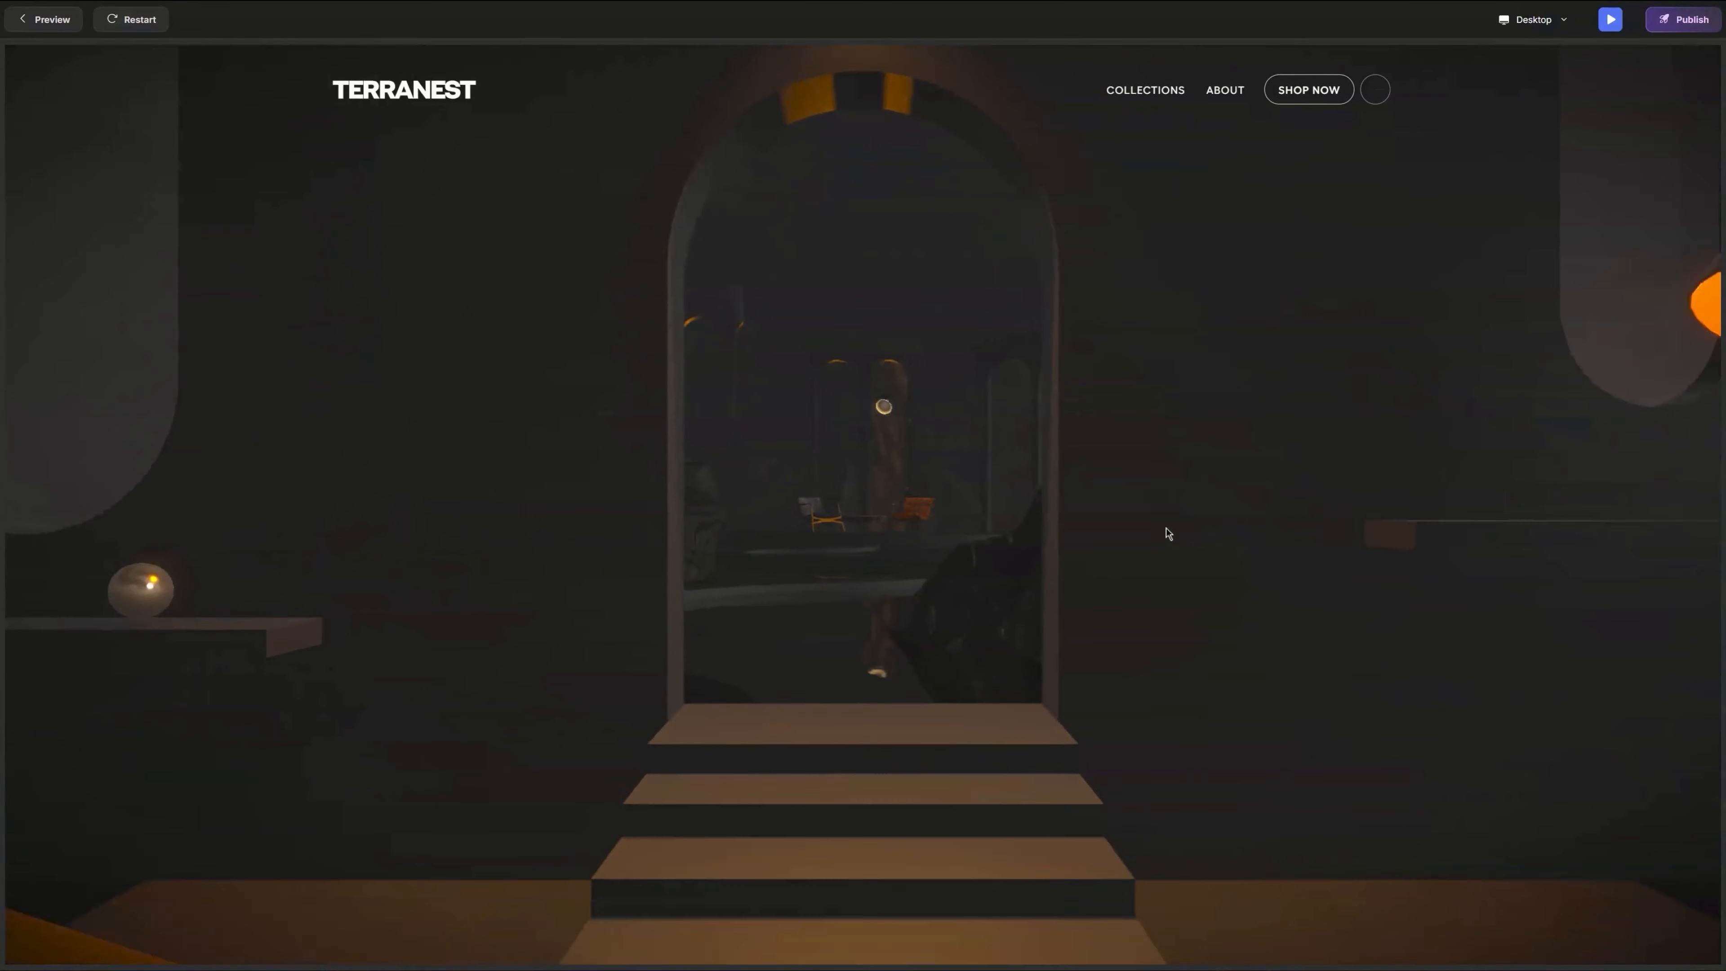
scroll(1165, 534, down, 6)
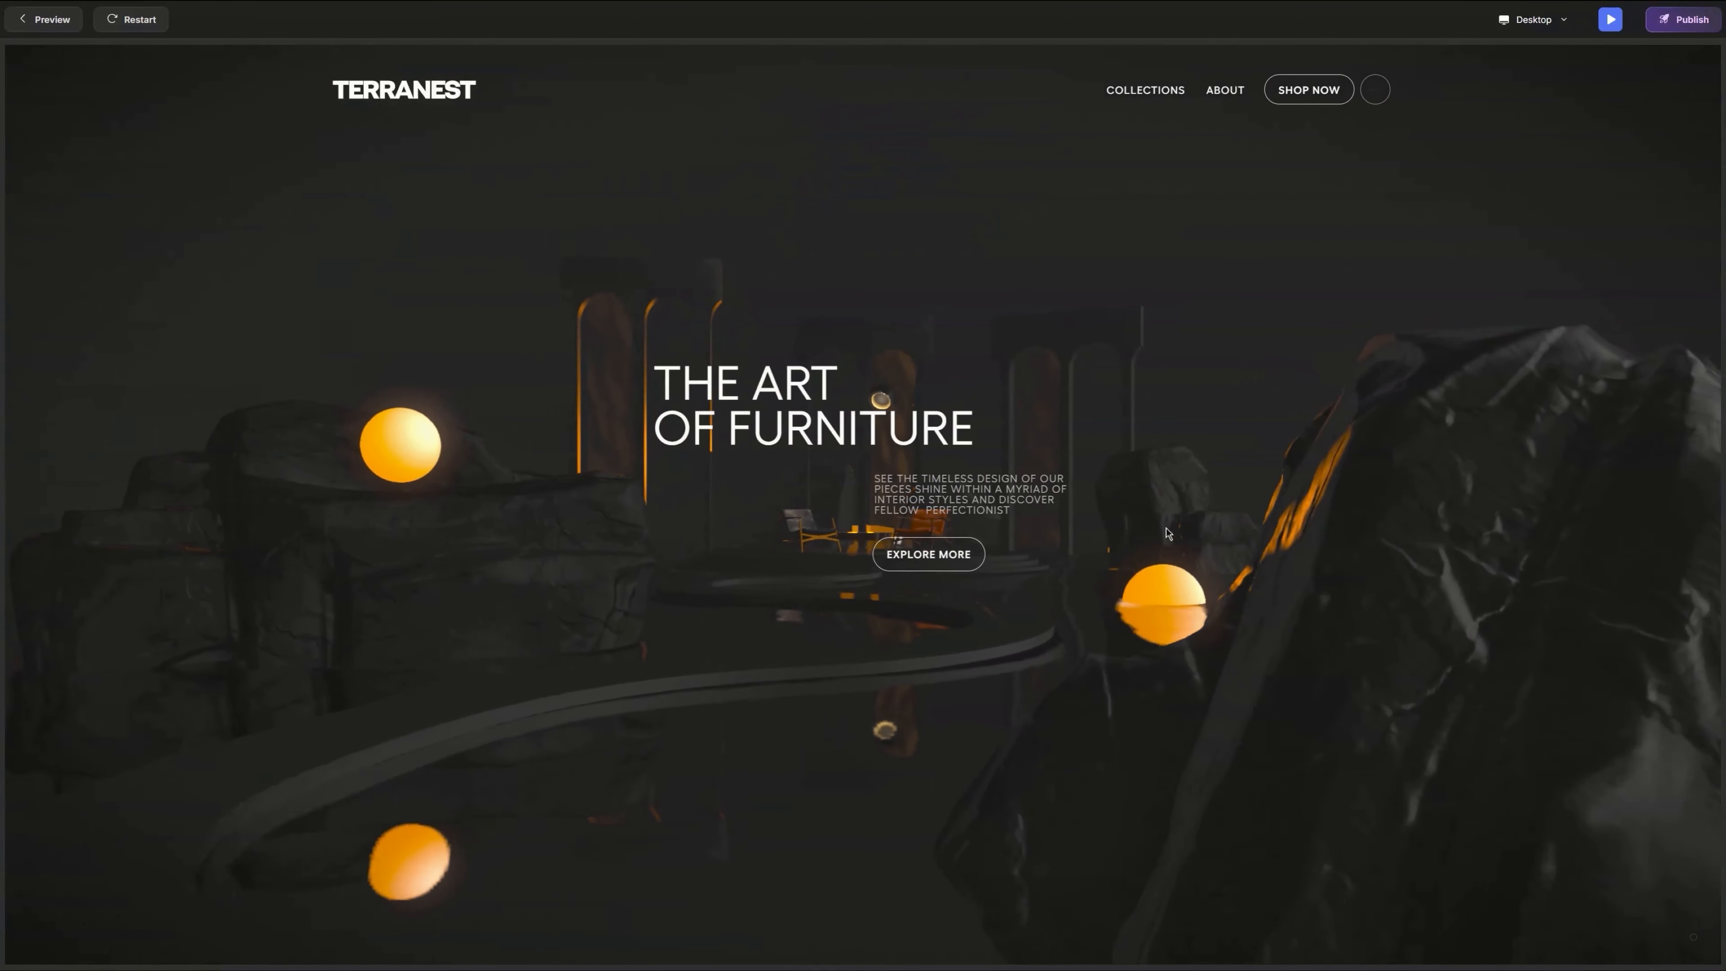
scroll(1168, 532, down, 8)
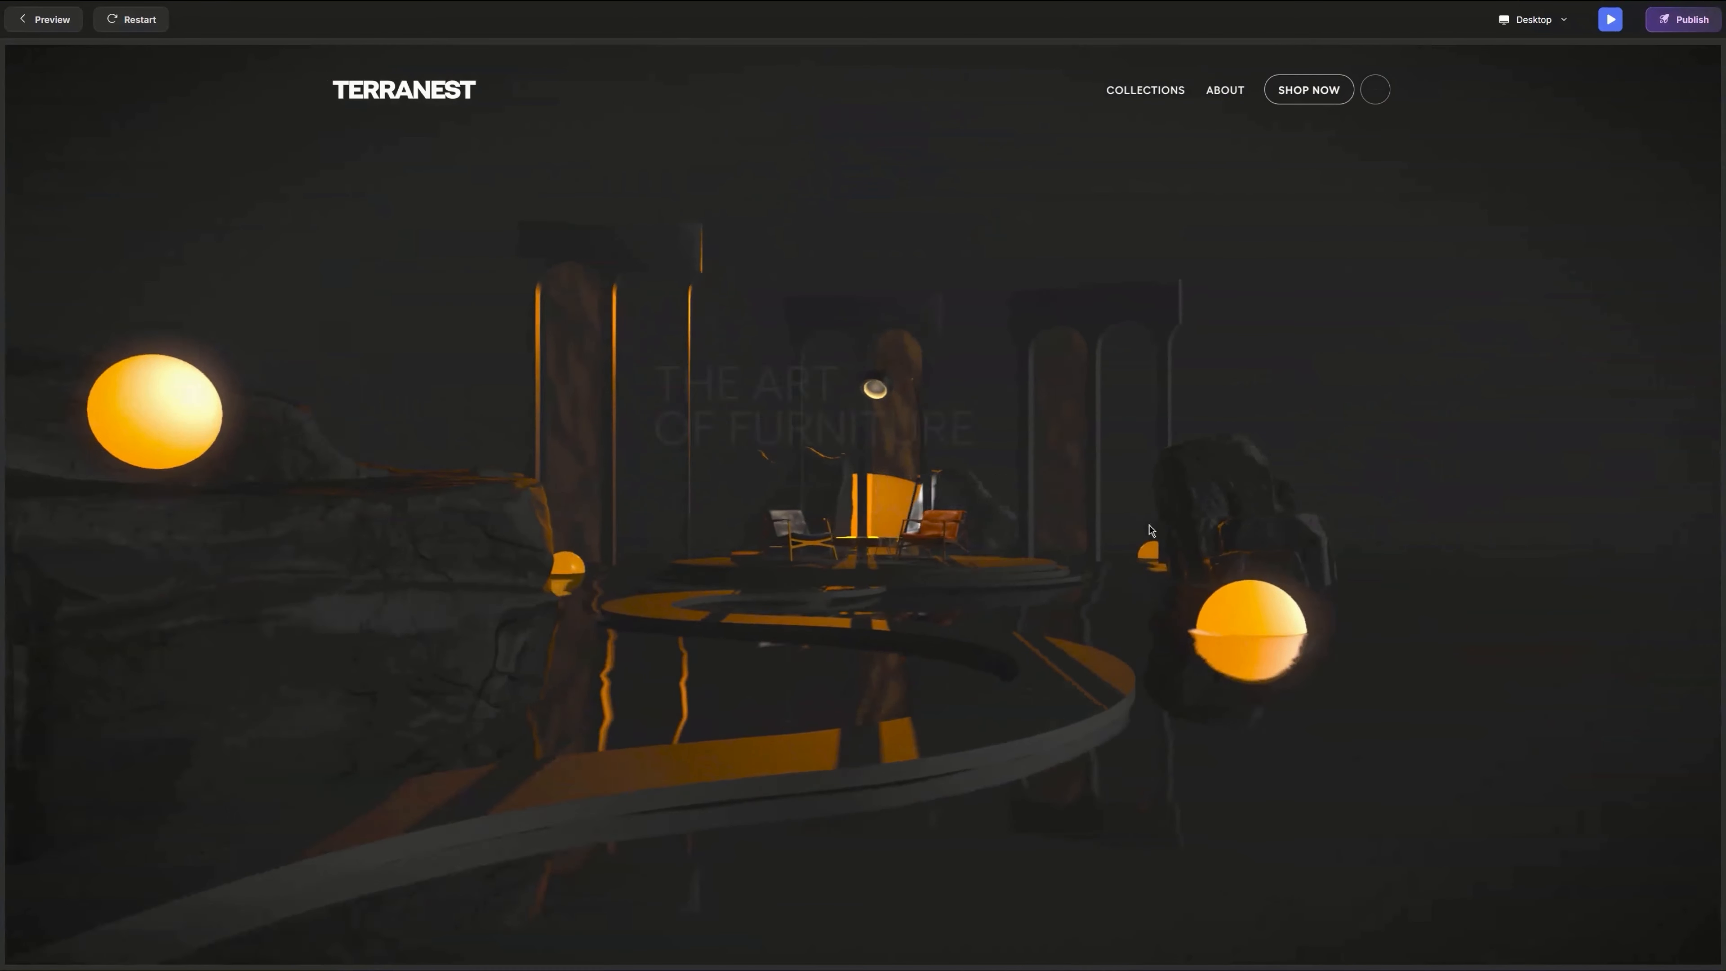
scroll(1151, 530, up, 6)
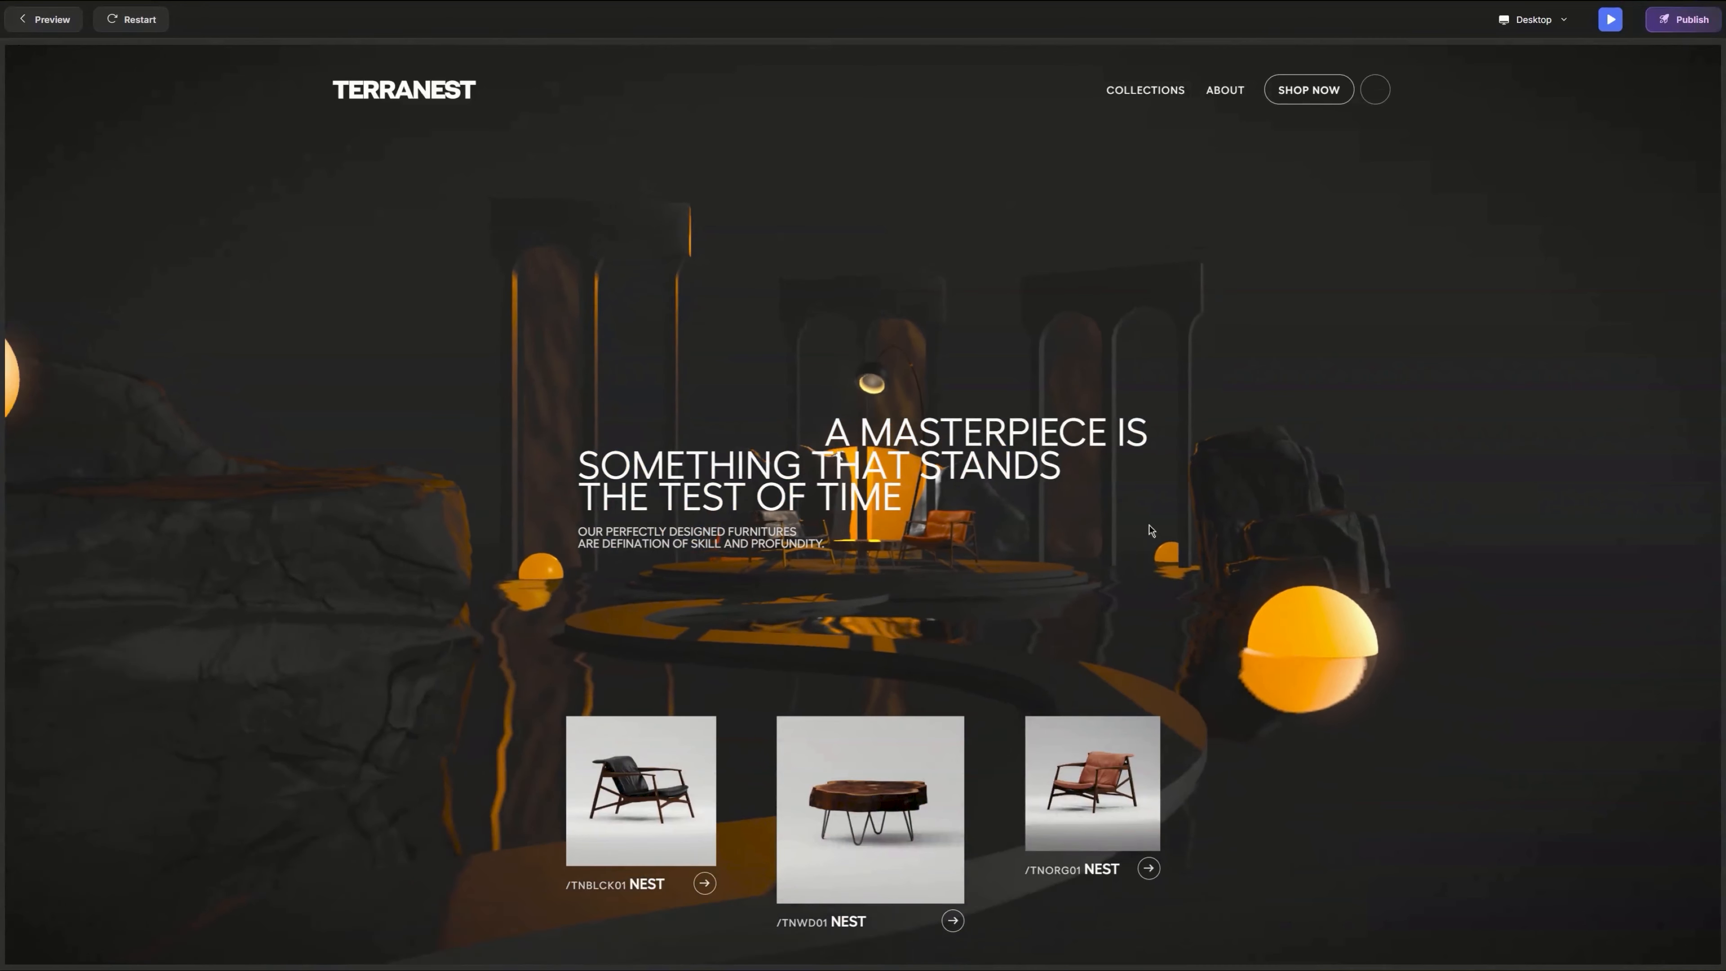
scroll(1151, 531, down, 5)
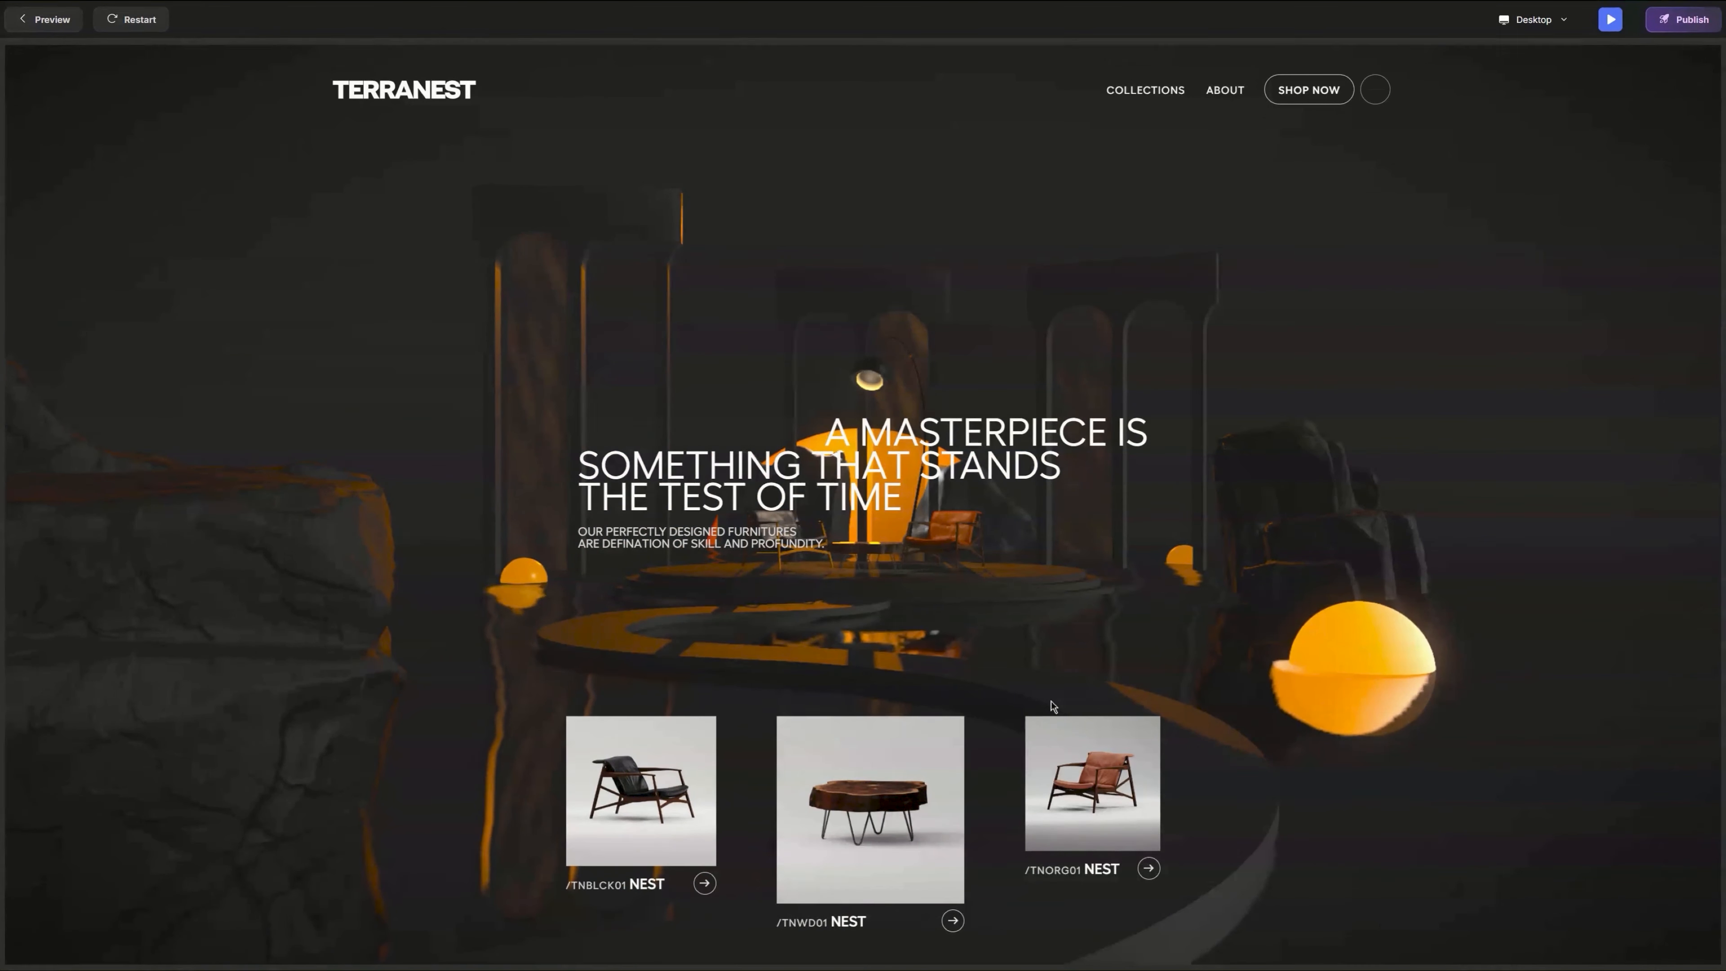
scroll(985, 704, up, 5)
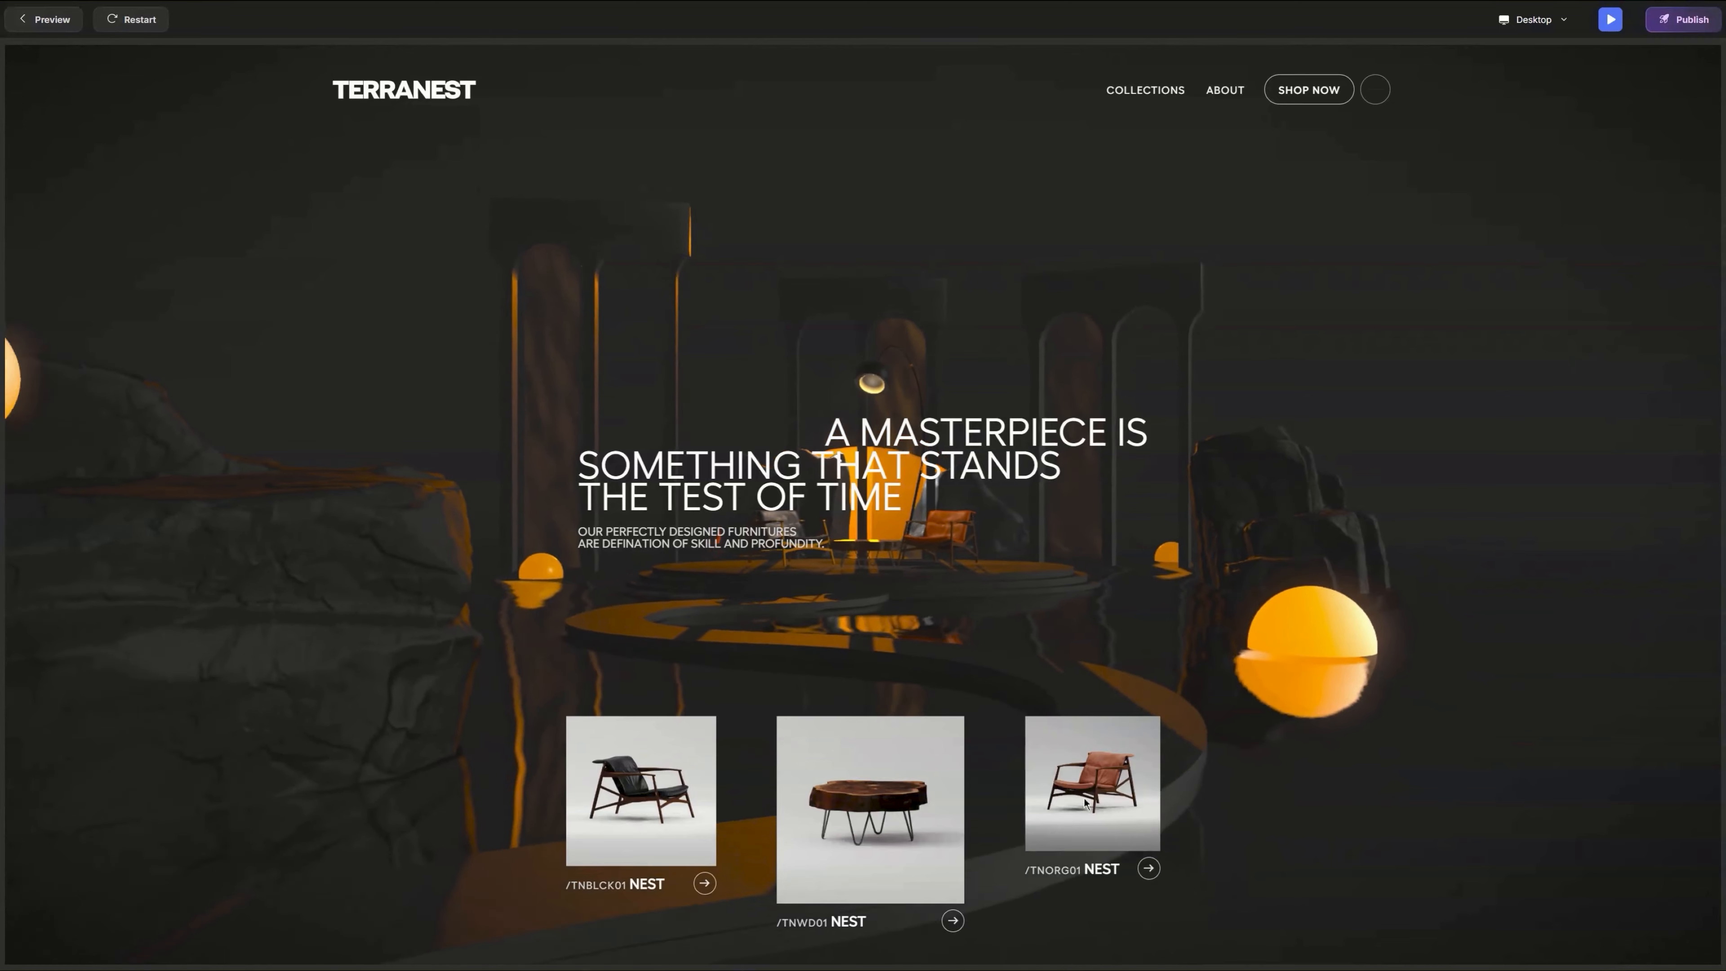
scroll(927, 756, down, 5)
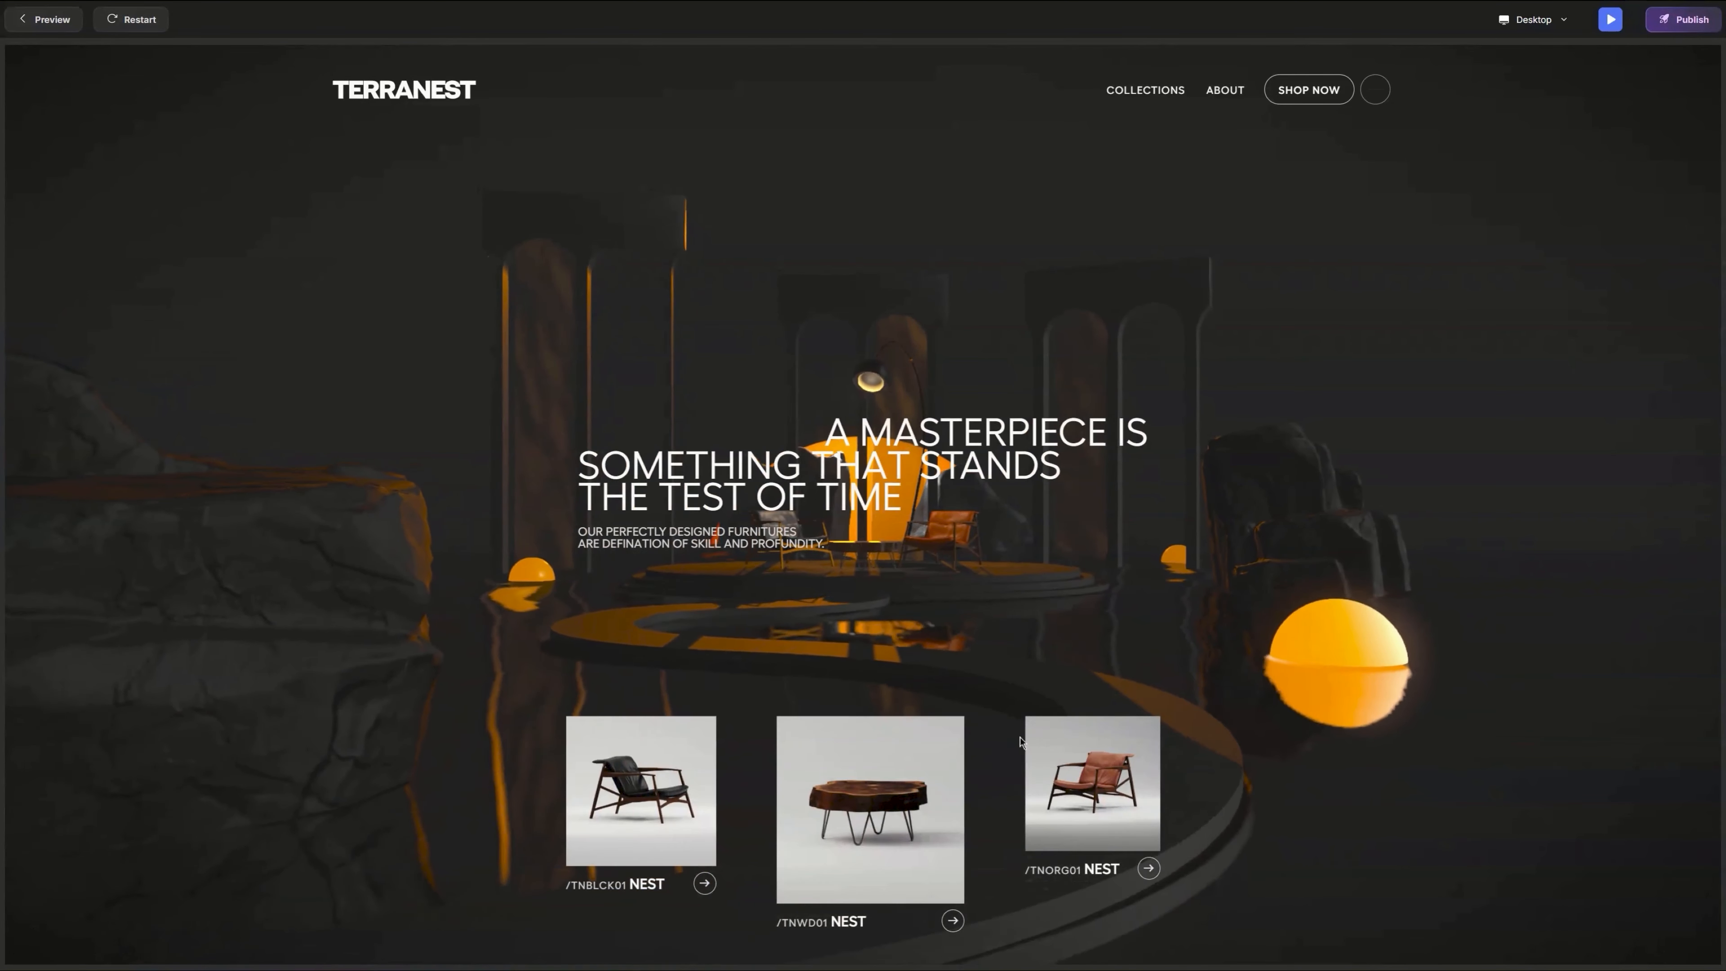
scroll(938, 721, up, 5)
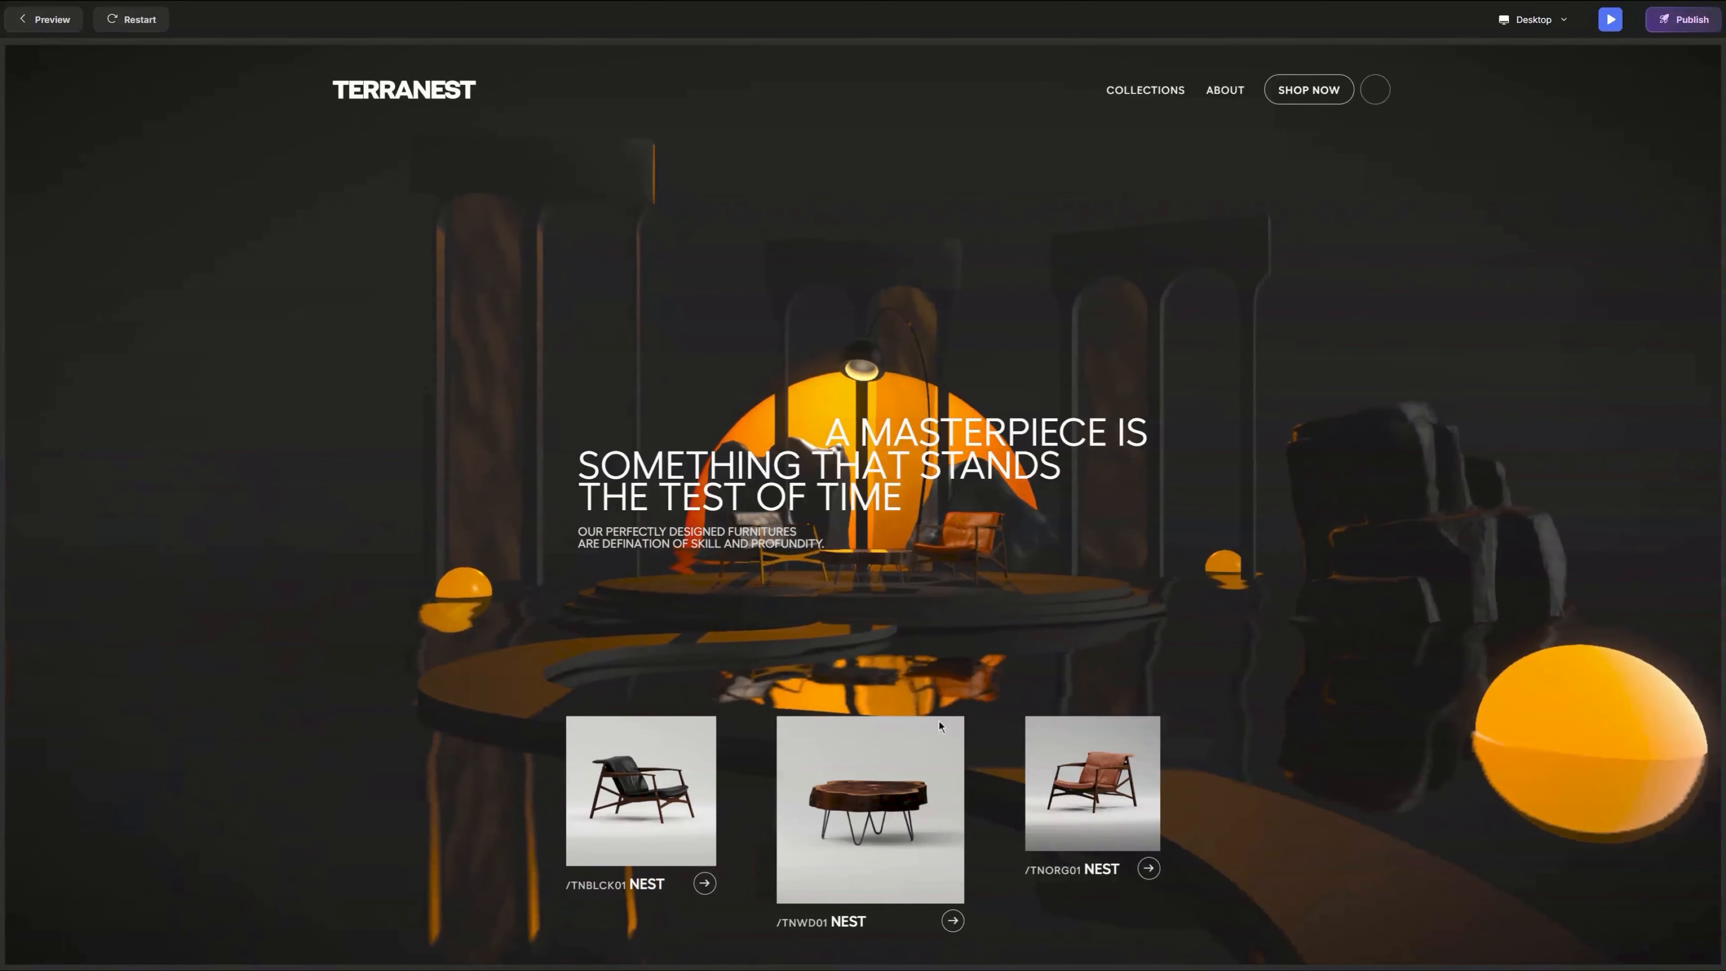
Step: Check in the preview how the CTA's chair hotspots appear on scroll and open their product overlays, and return to editing
scroll(941, 727, down, 5)
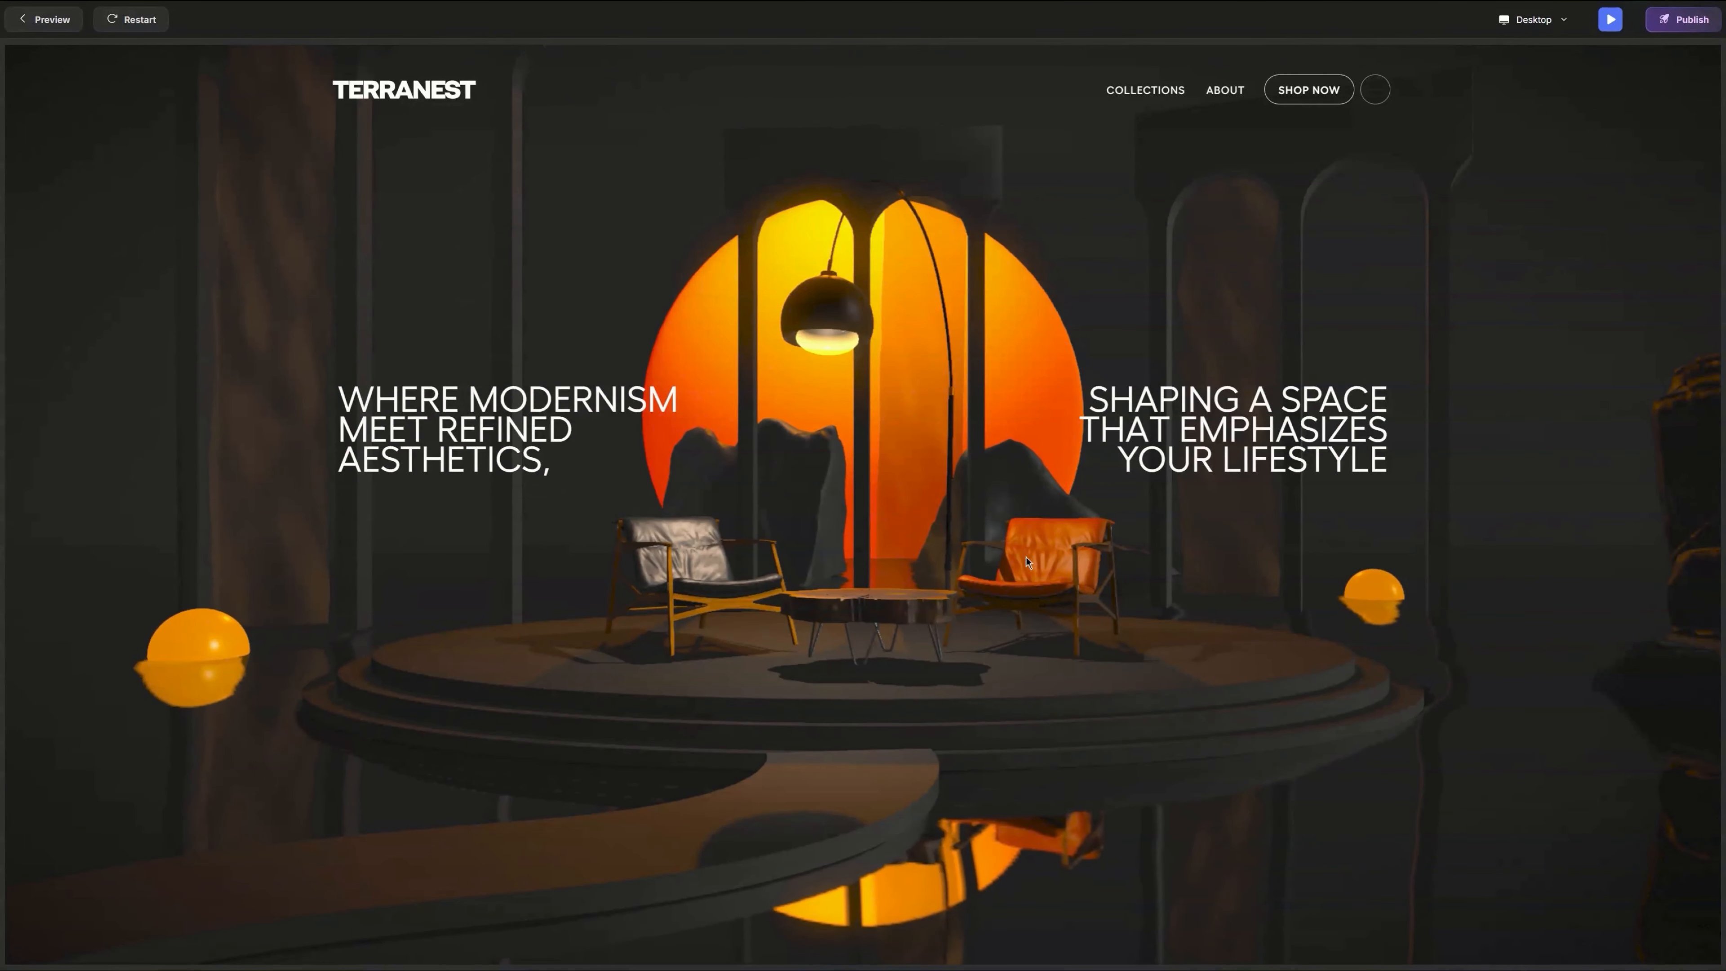
scroll(992, 646, down, 3)
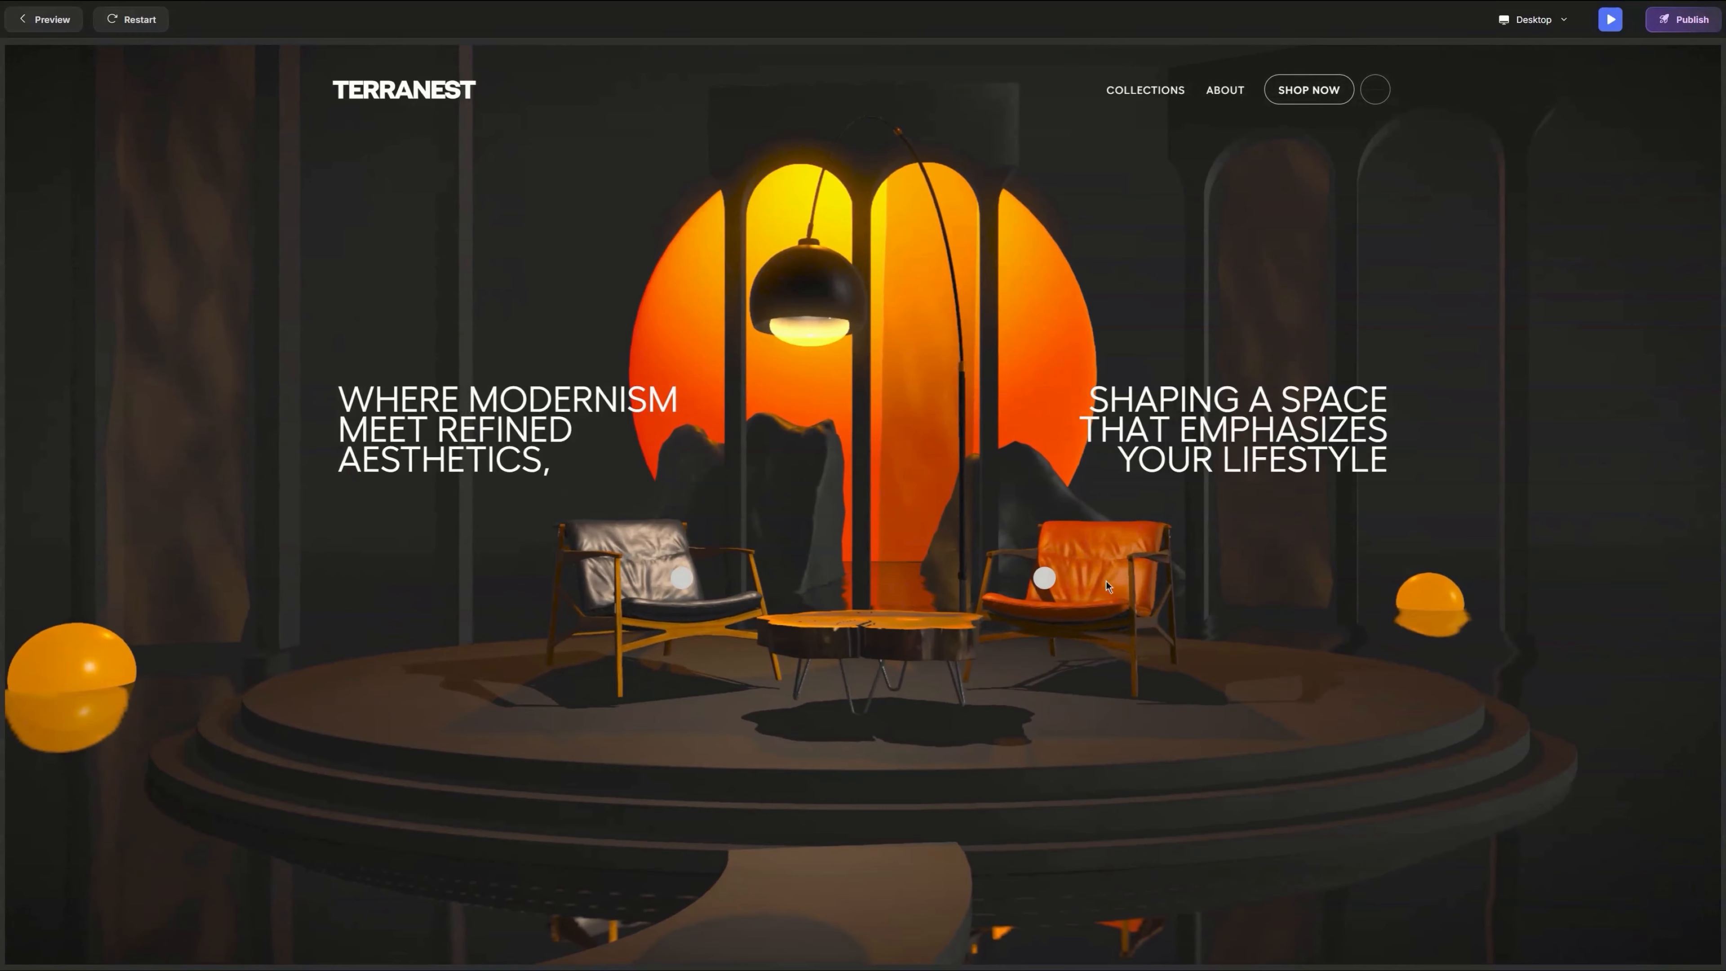
mouse_move(1041, 581)
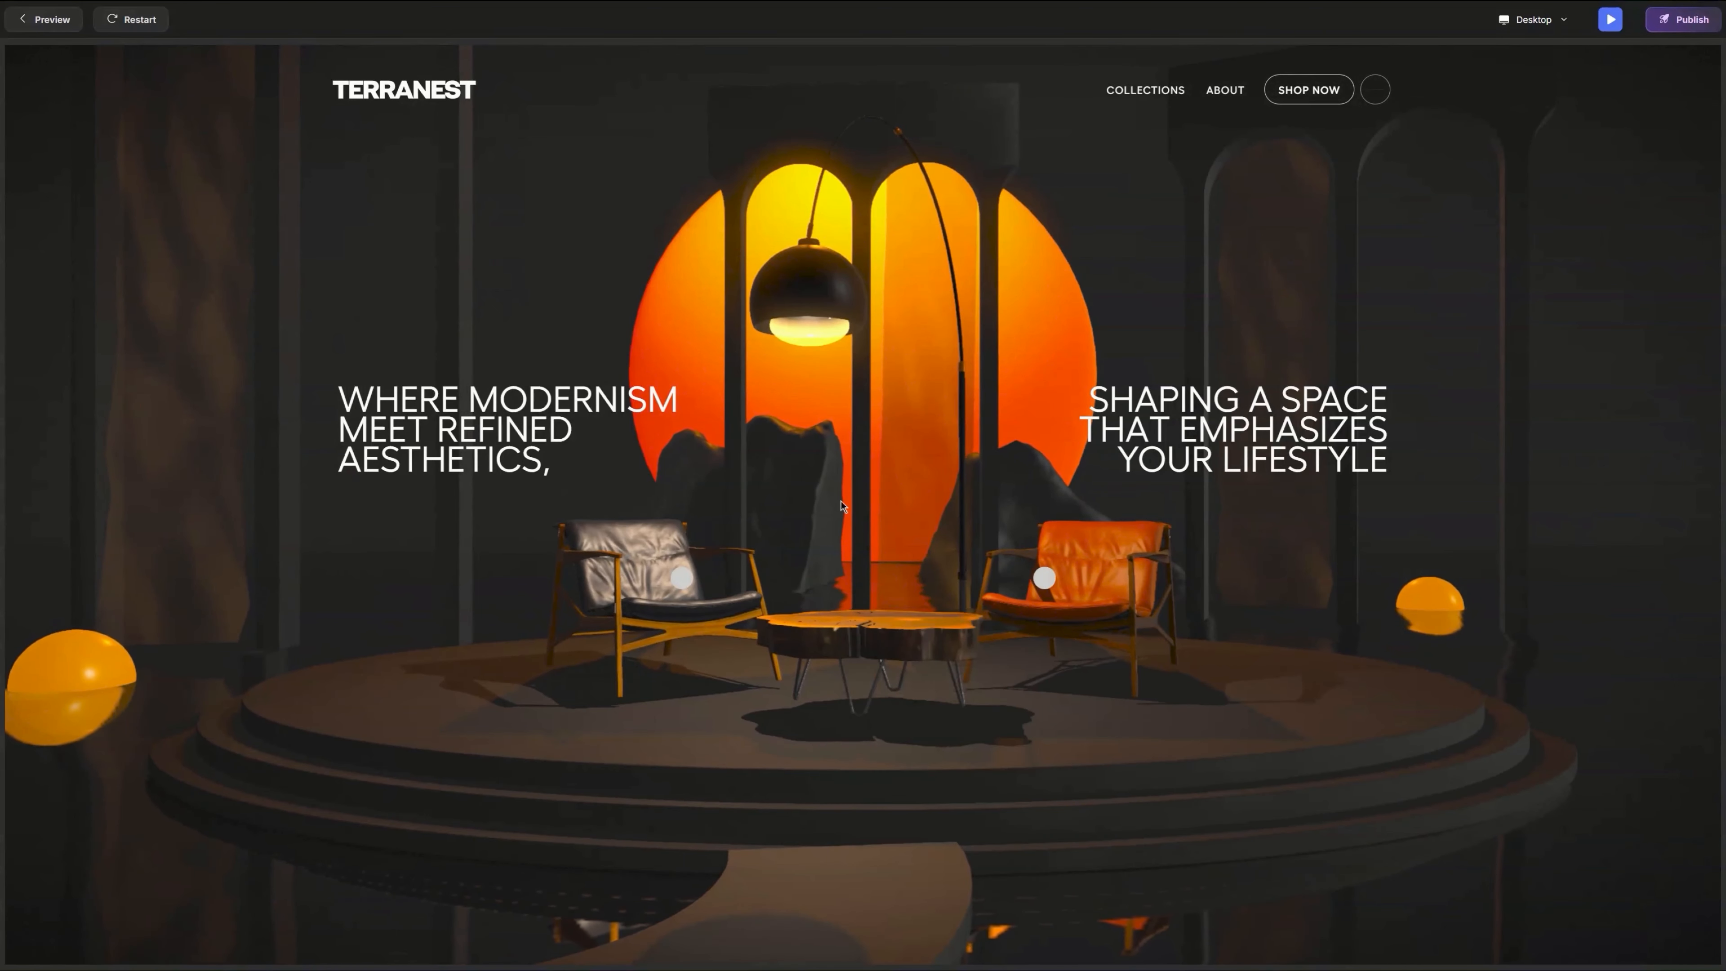
mouse_move(688, 578)
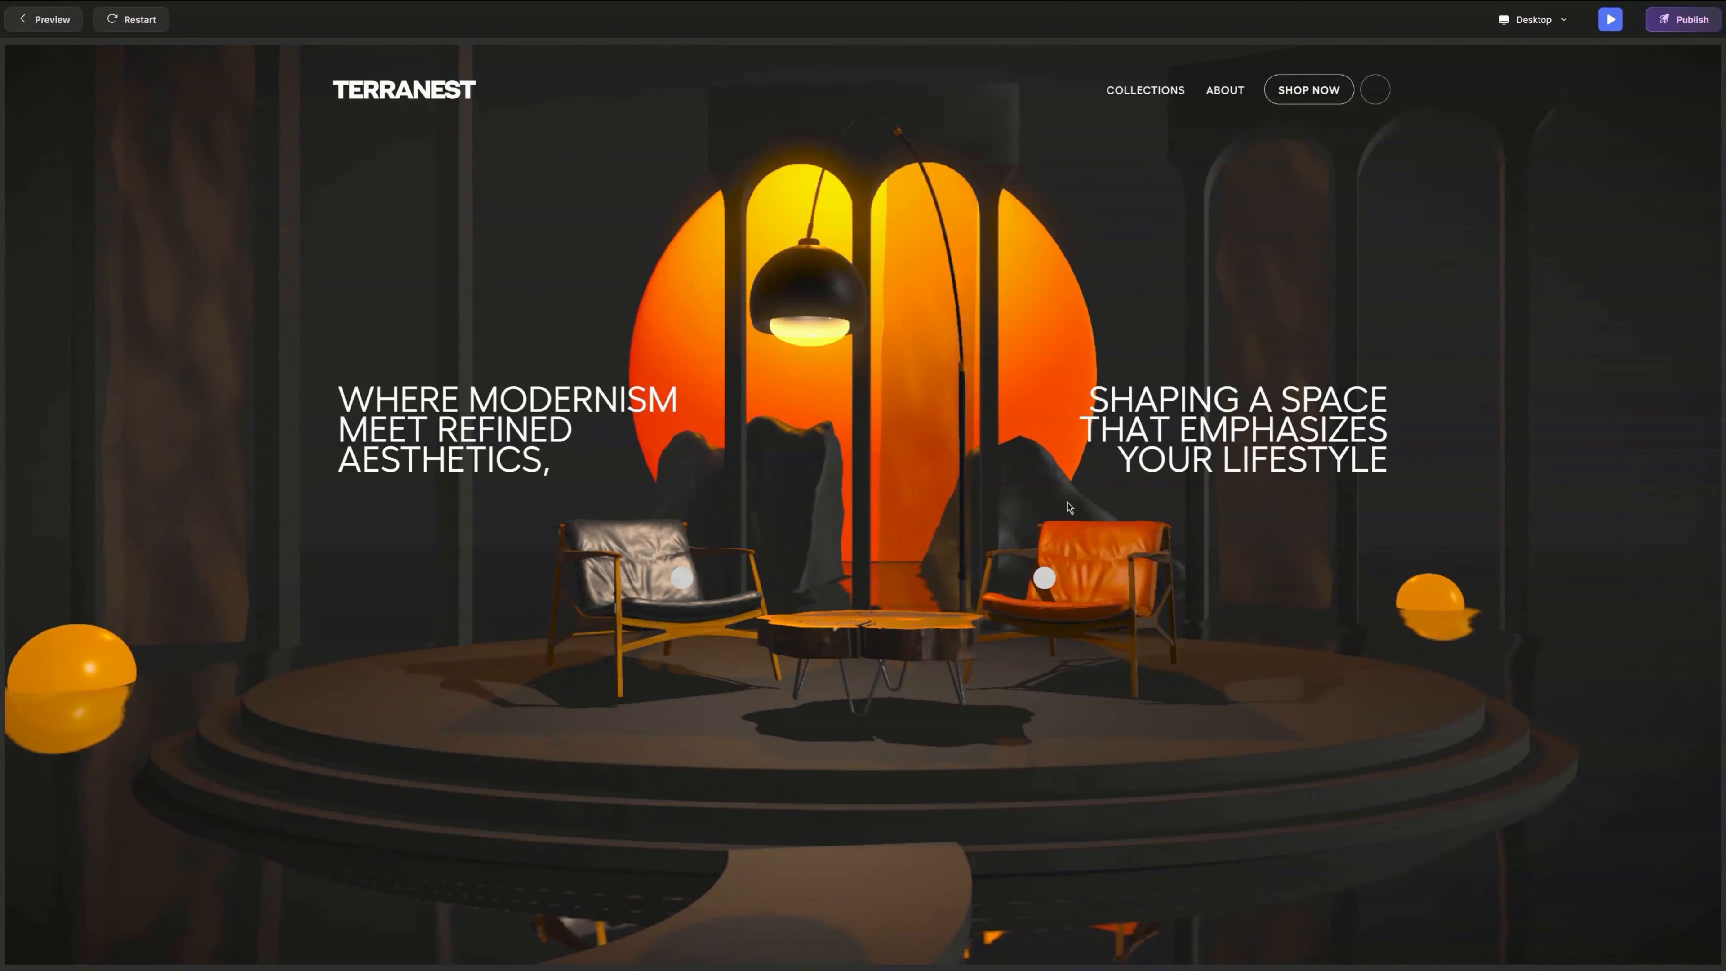
scroll(1069, 511, down, 5)
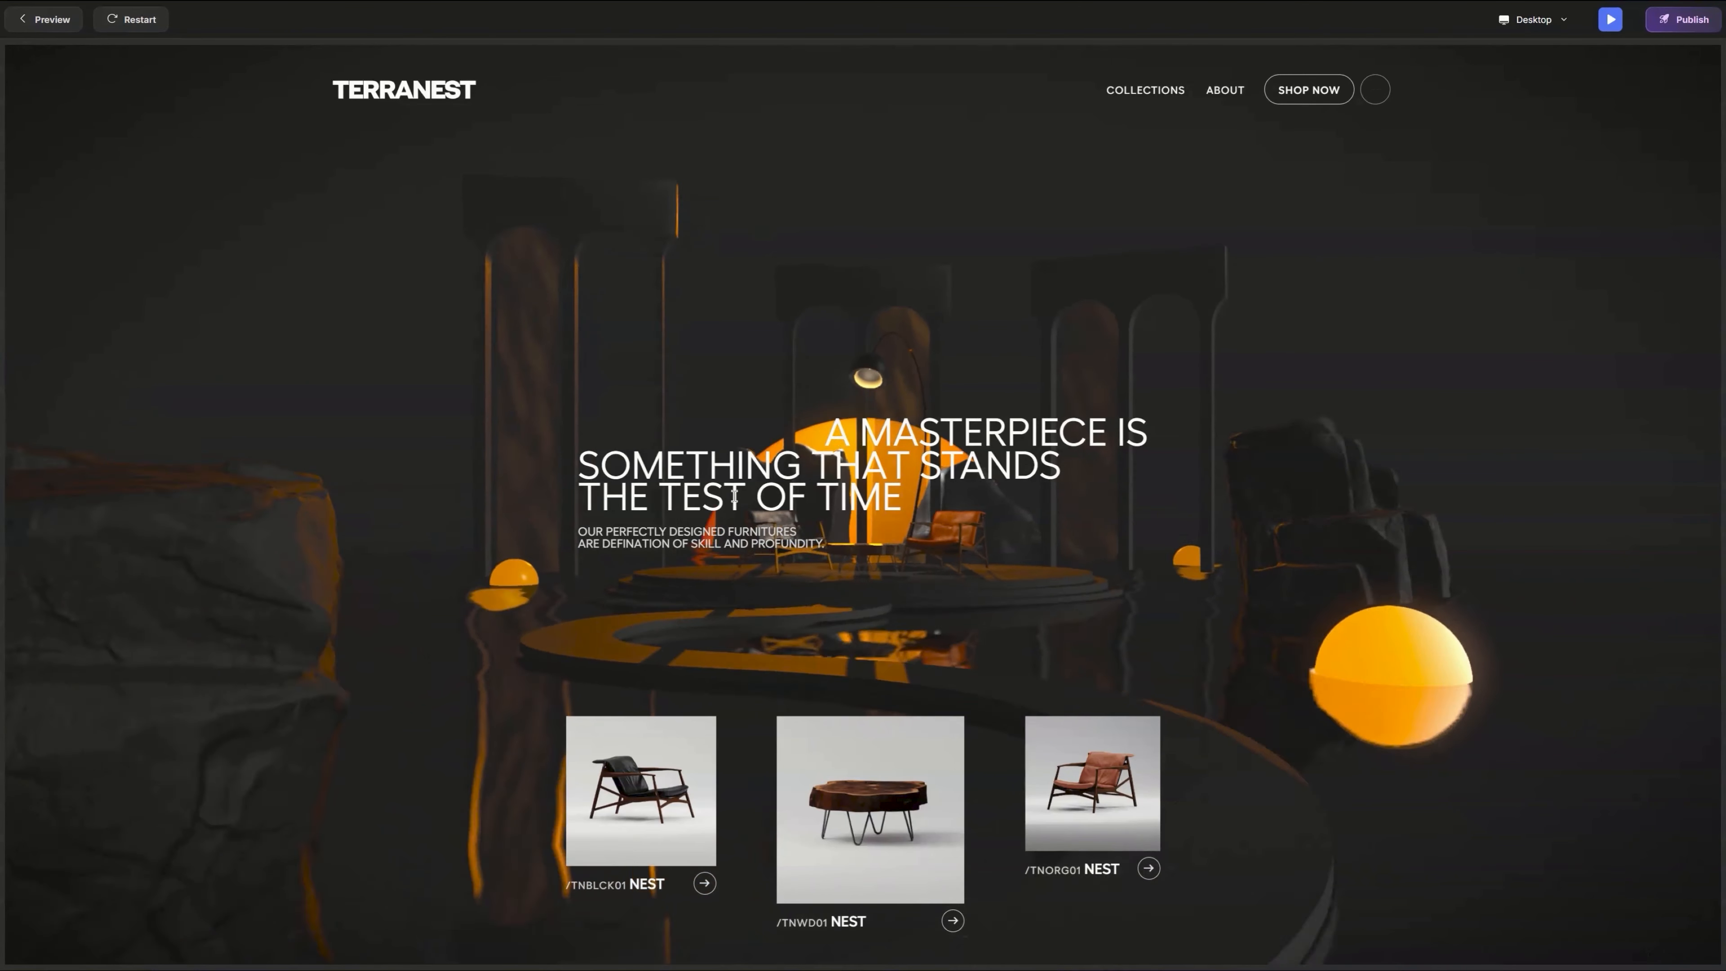
scroll(755, 497, down, 10)
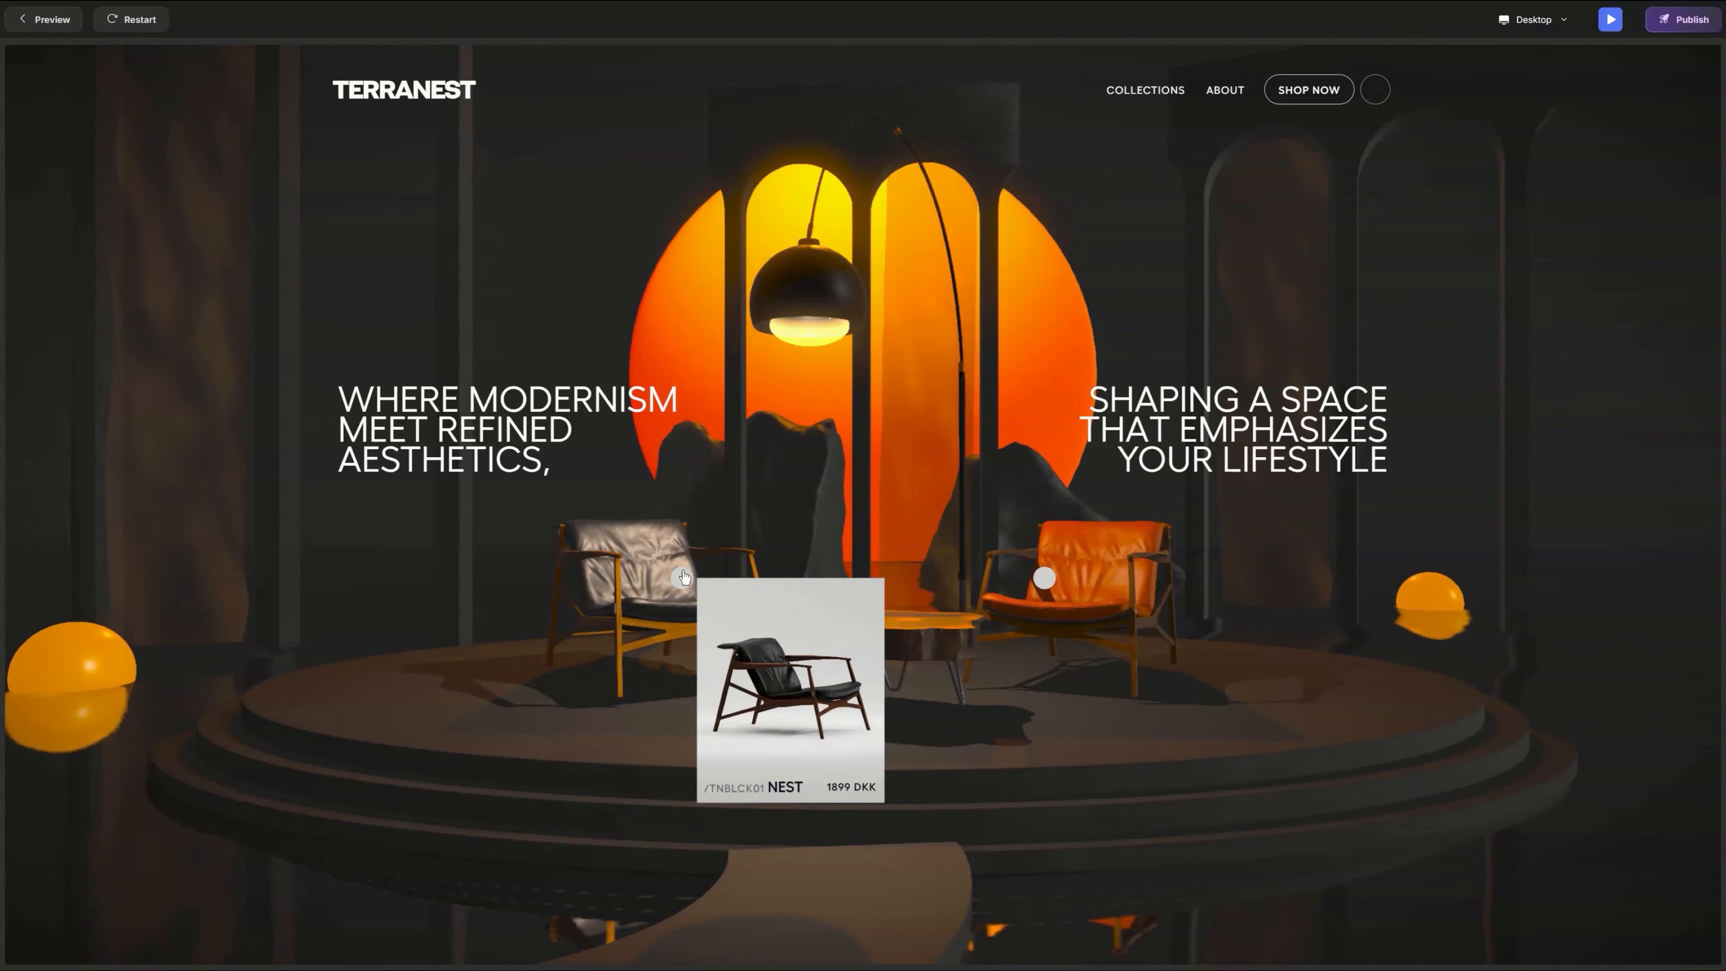
click(1611, 24)
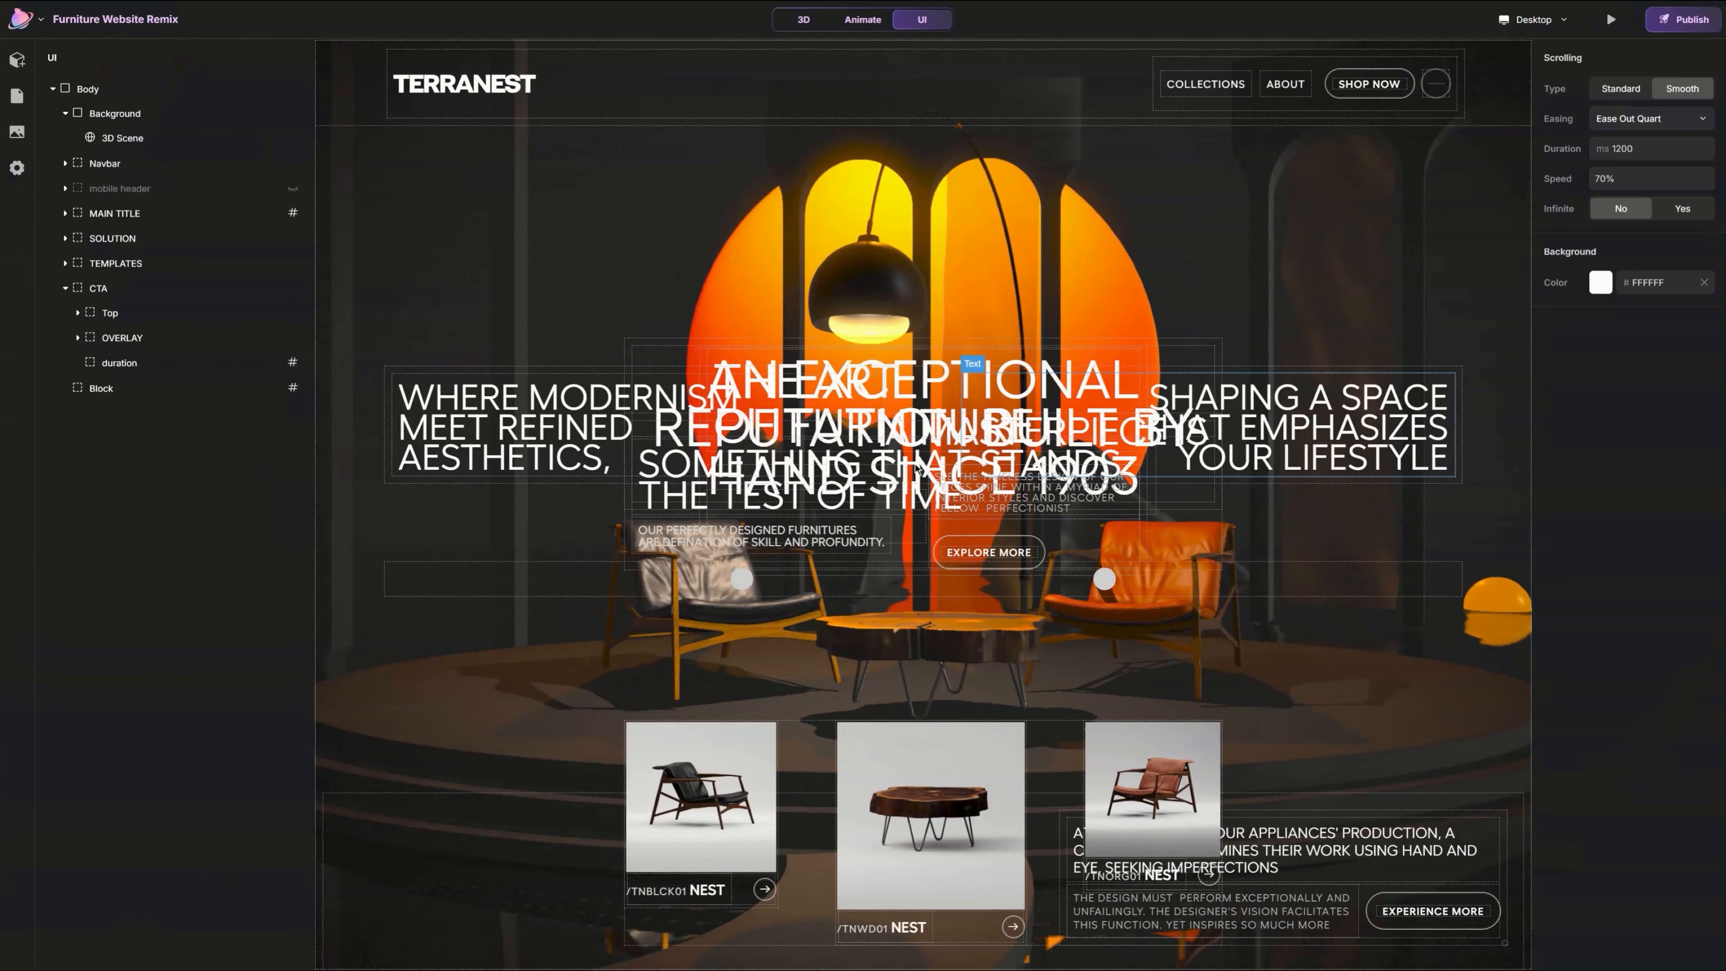
Step: Hide the MAIN TITLE, SOLUTION and TEMPLATES sections
click(275, 213)
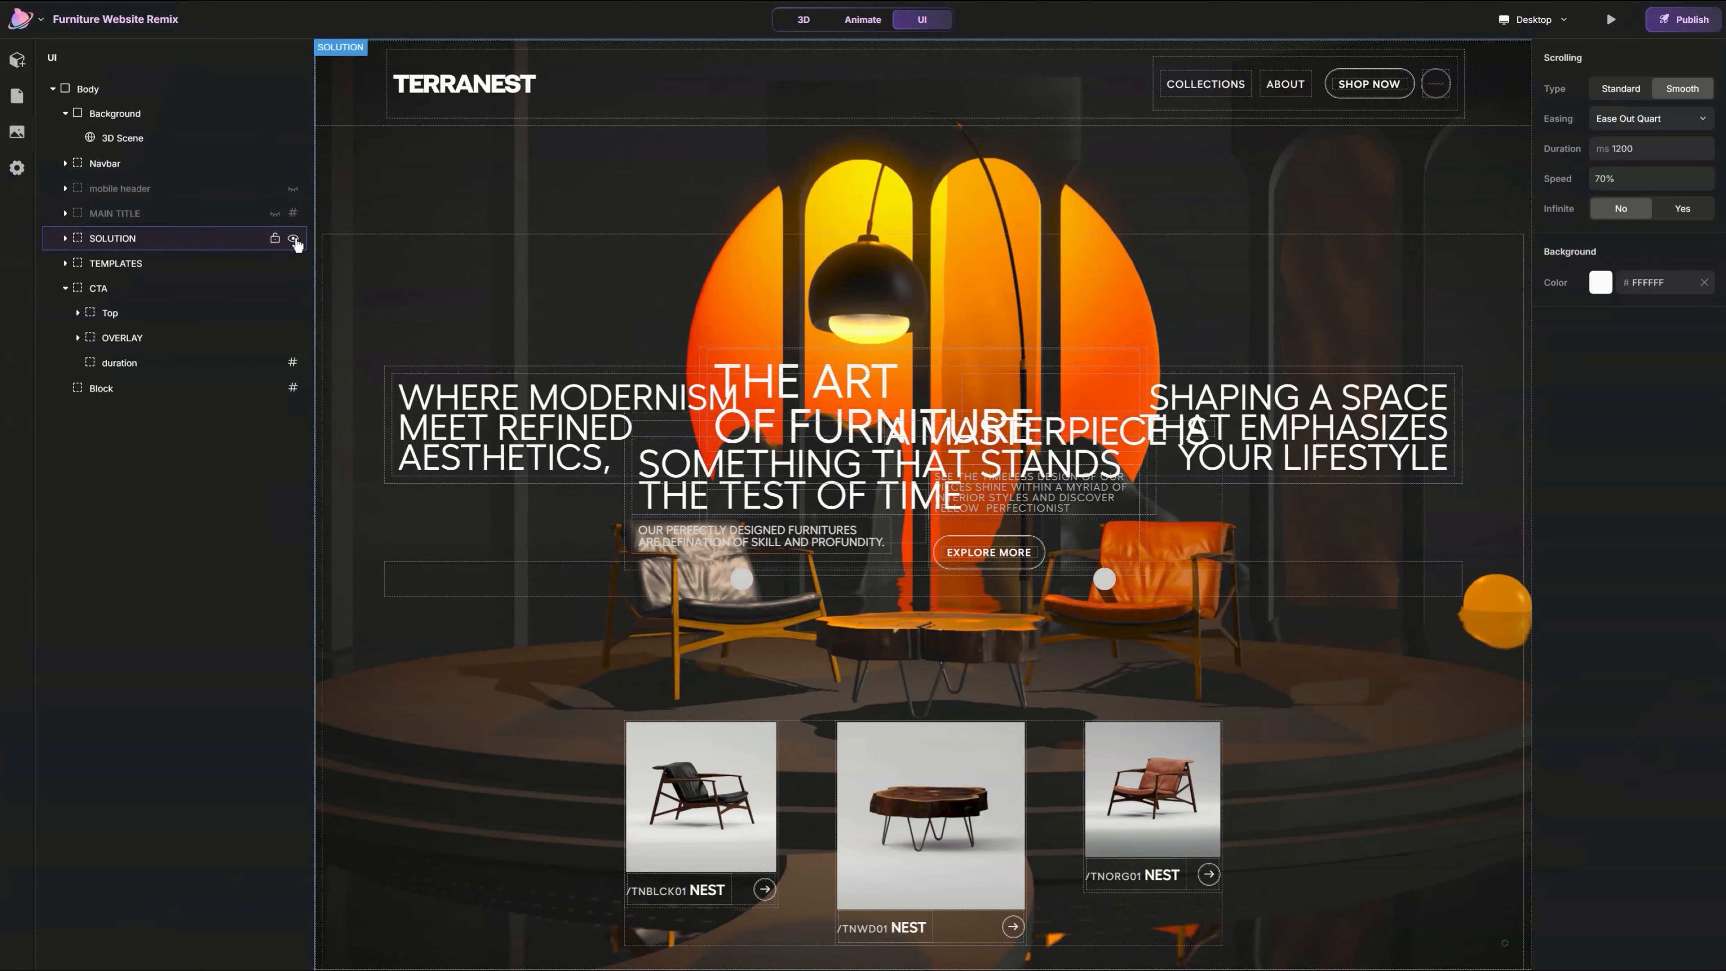
click(293, 238)
click(293, 262)
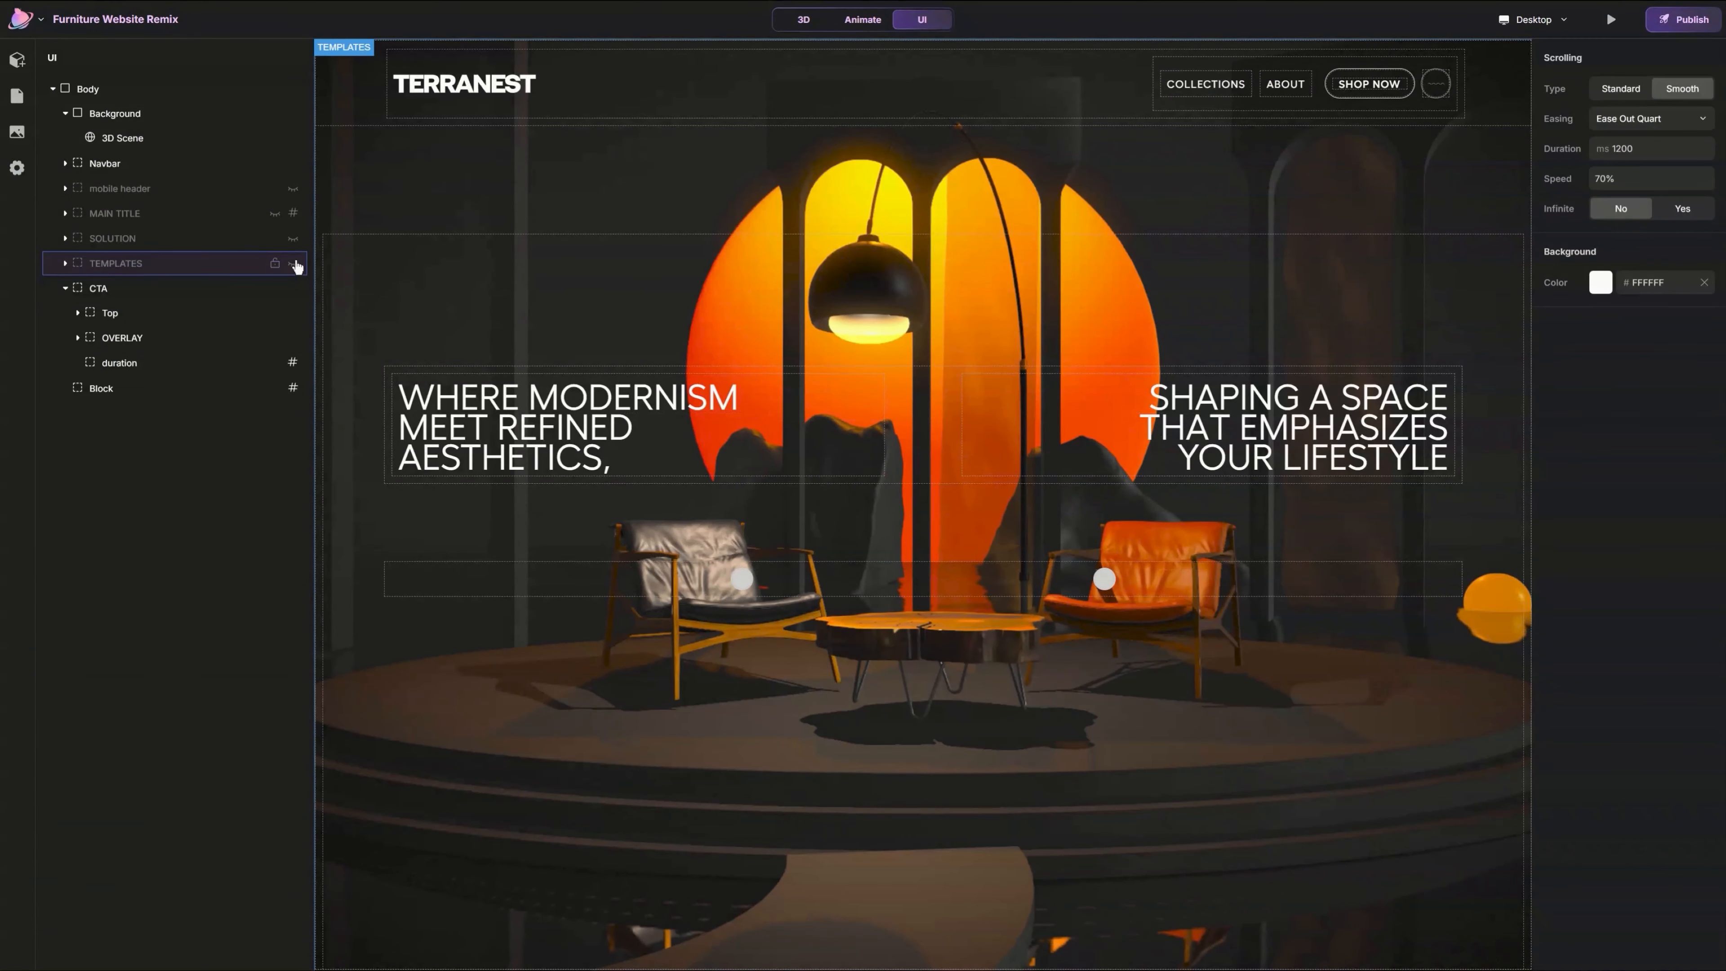
Step: Give the Black Chair and Orange Chair hotspots an outside black shadow with X 0, Y 1 and blur 10, and preview the result
click(742, 578)
scroll(1631, 612, down, 3)
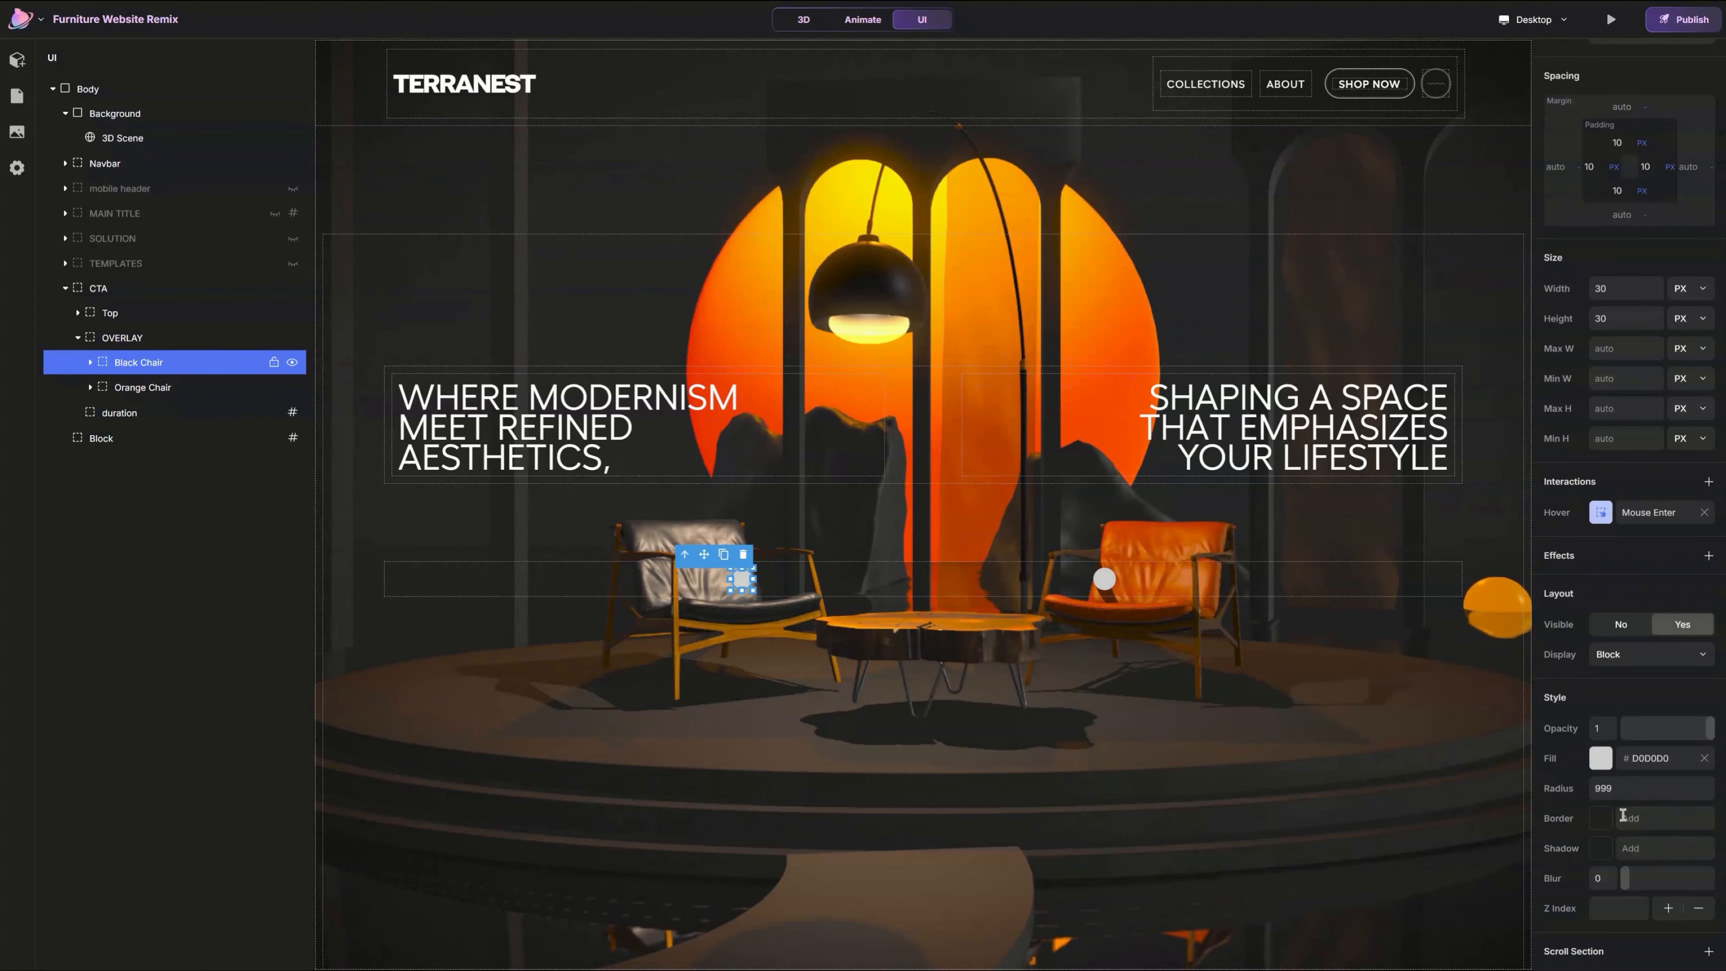
click(1609, 853)
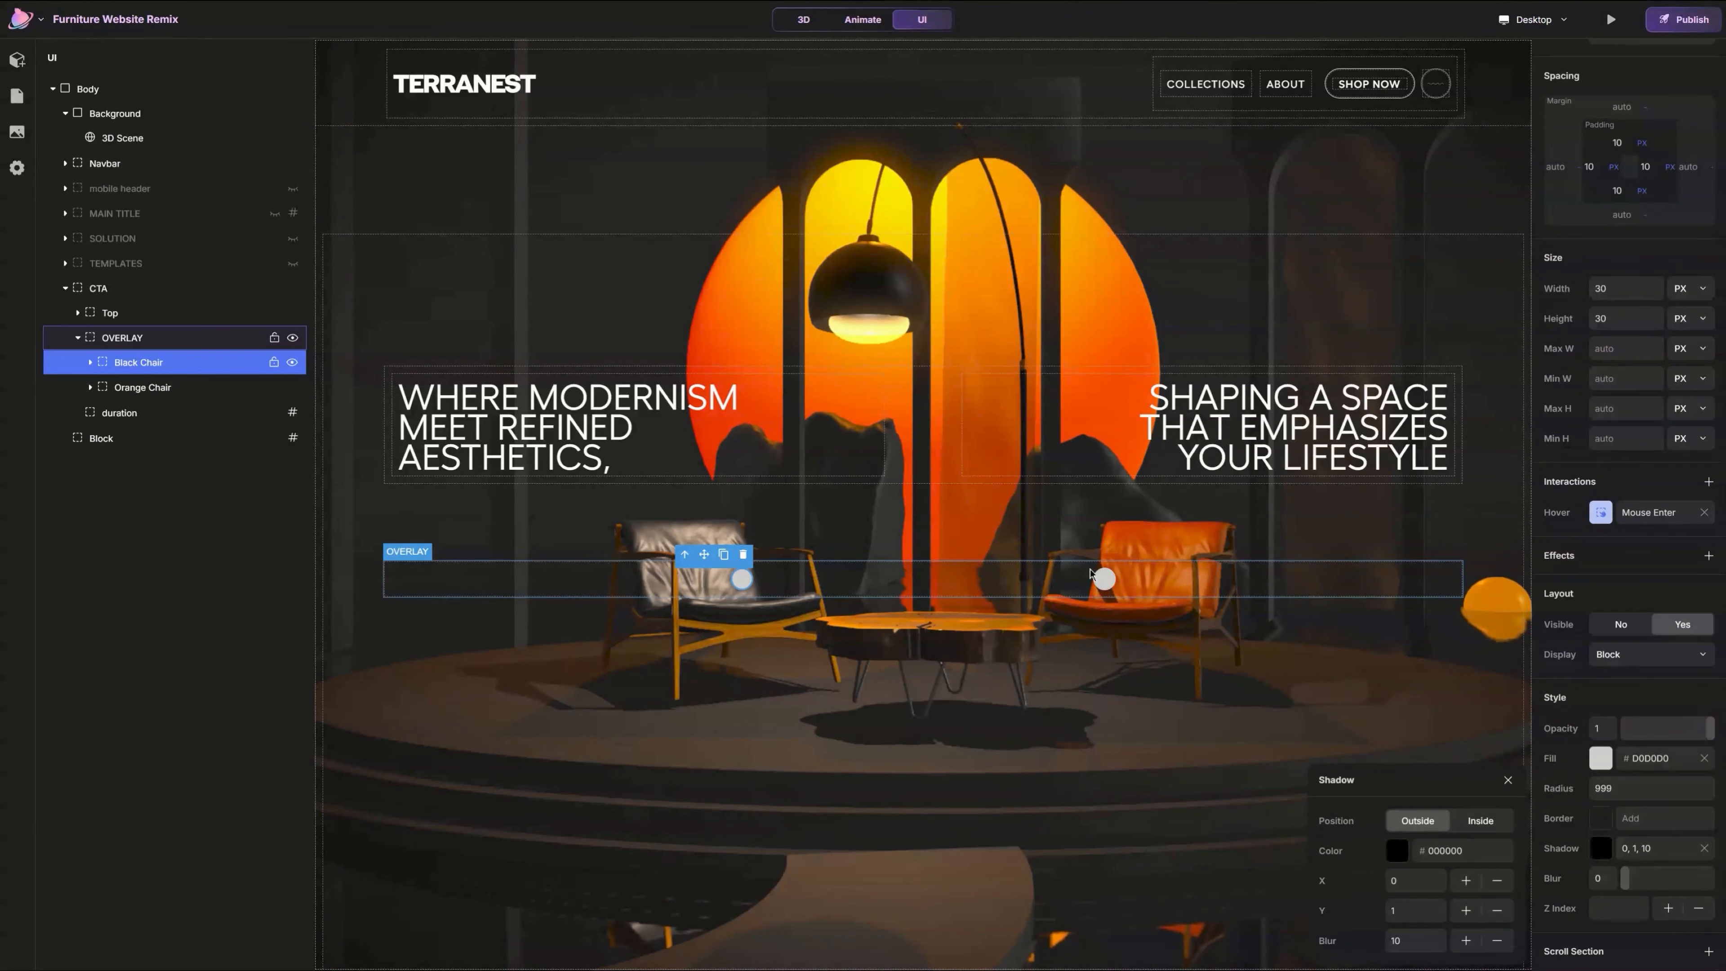
click(142, 387)
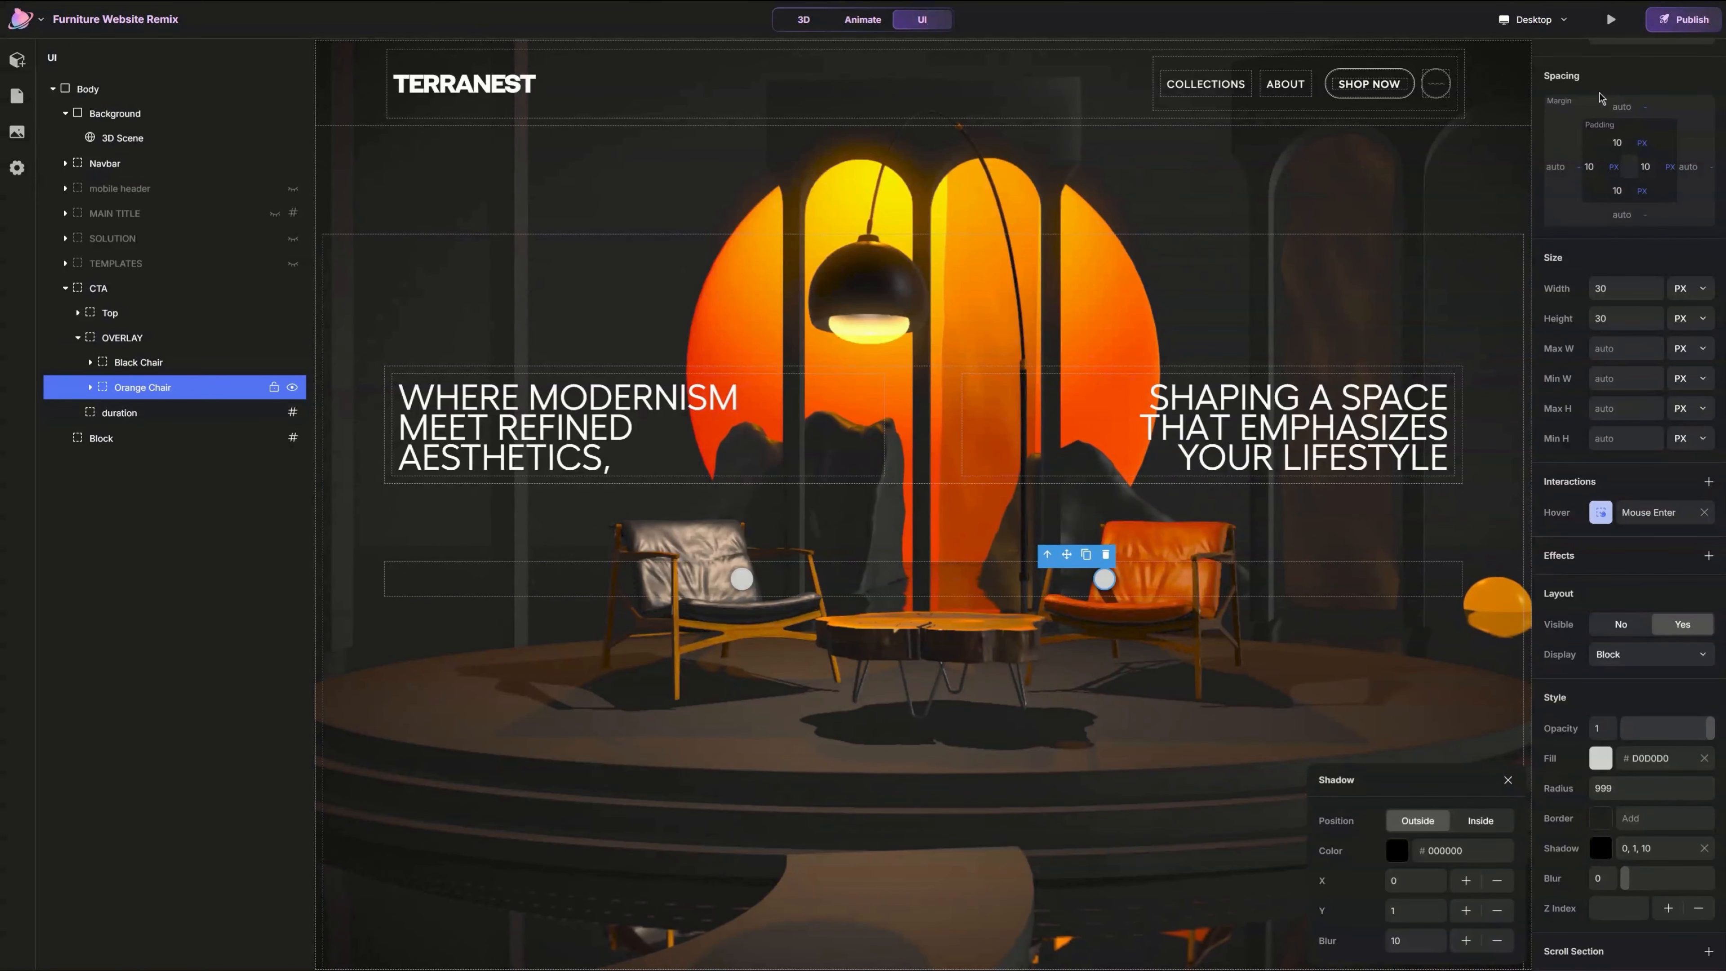
click(1611, 19)
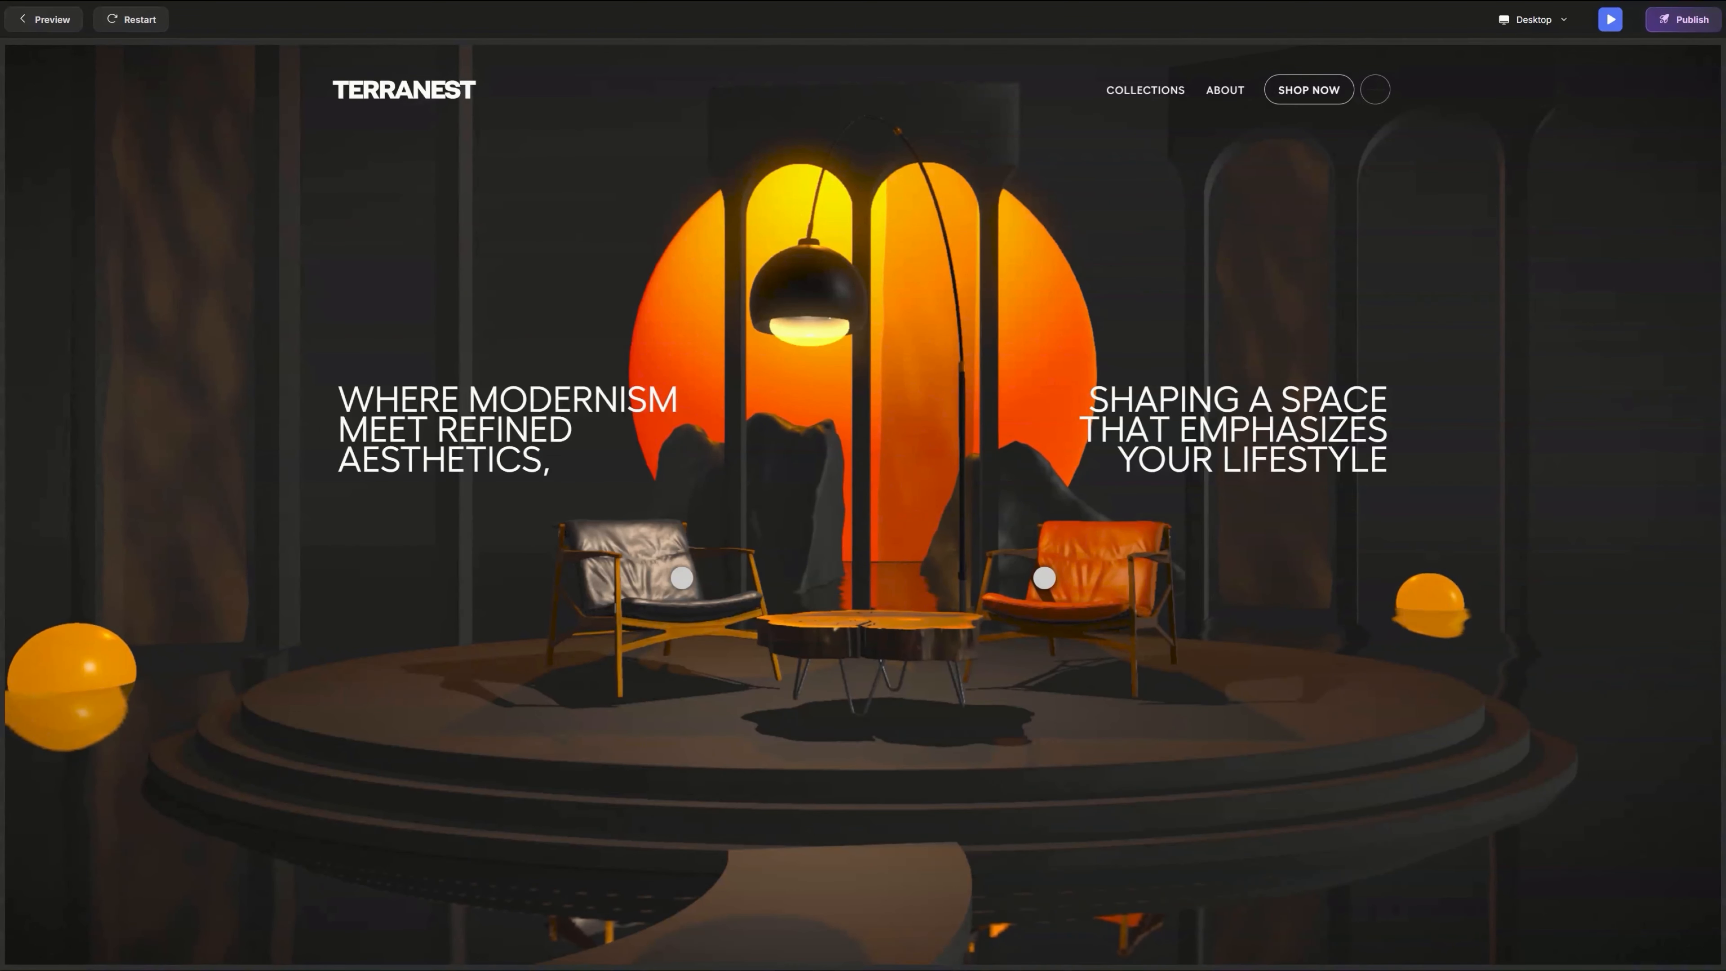
key(Escape)
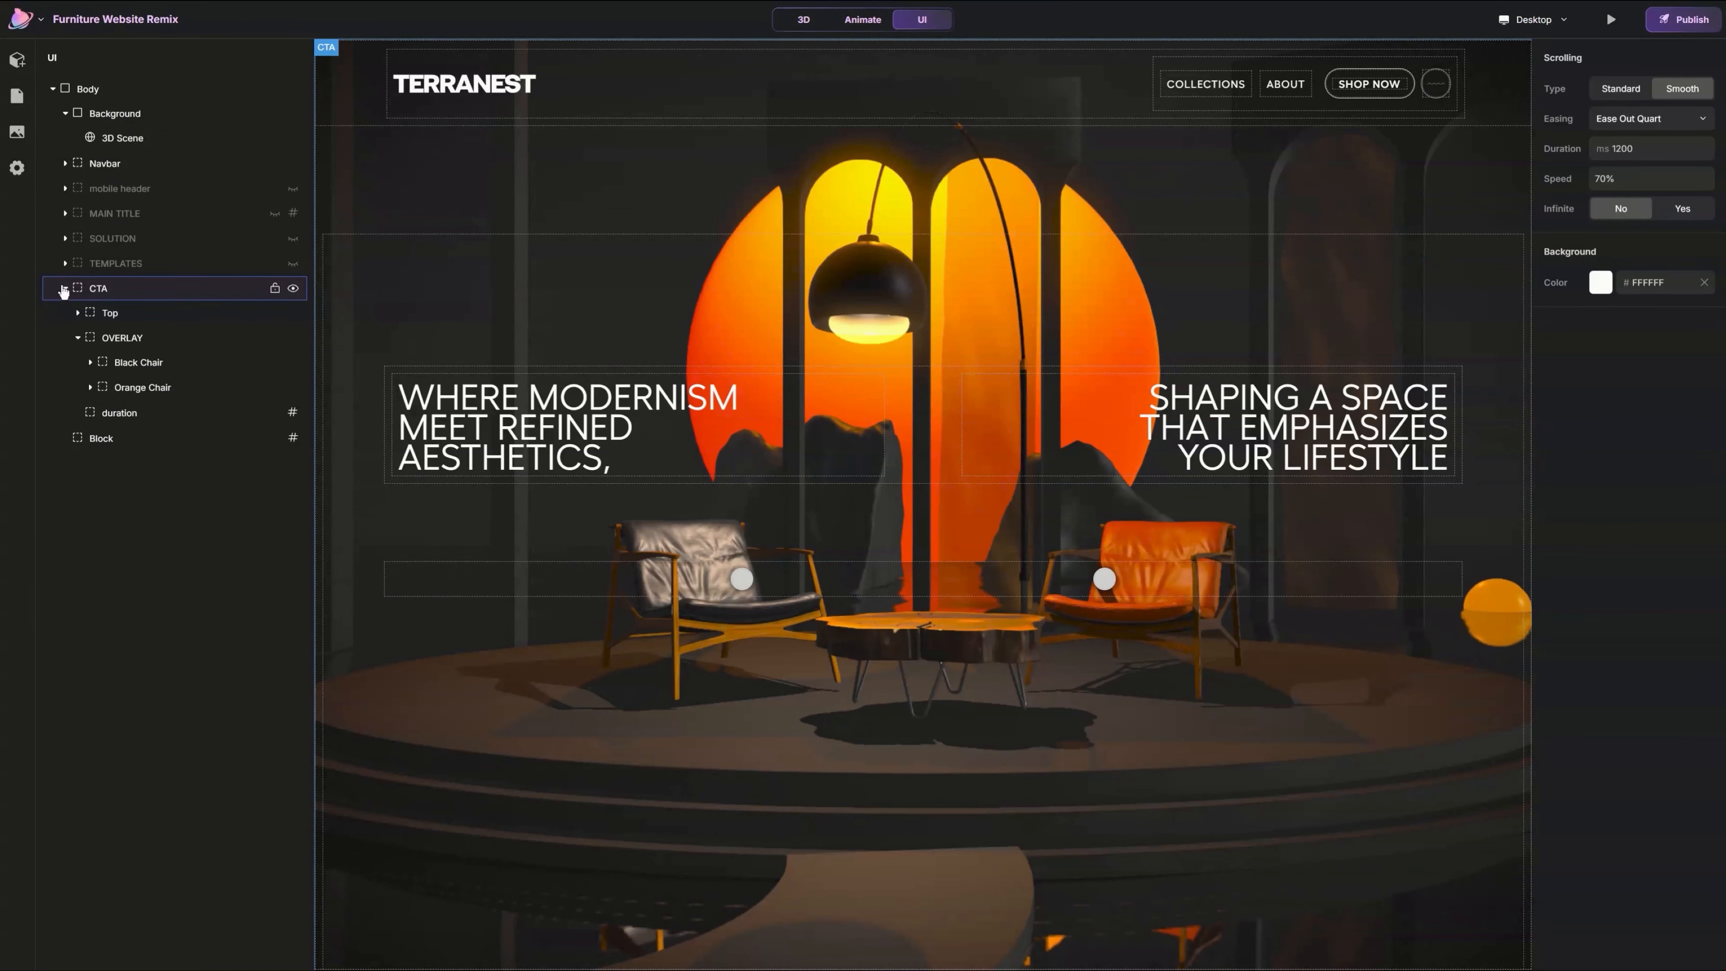
Step: Hide the CTA section and make the SOLUTION section visible, keeping MAIN TITLE hidden
click(64, 289)
click(293, 288)
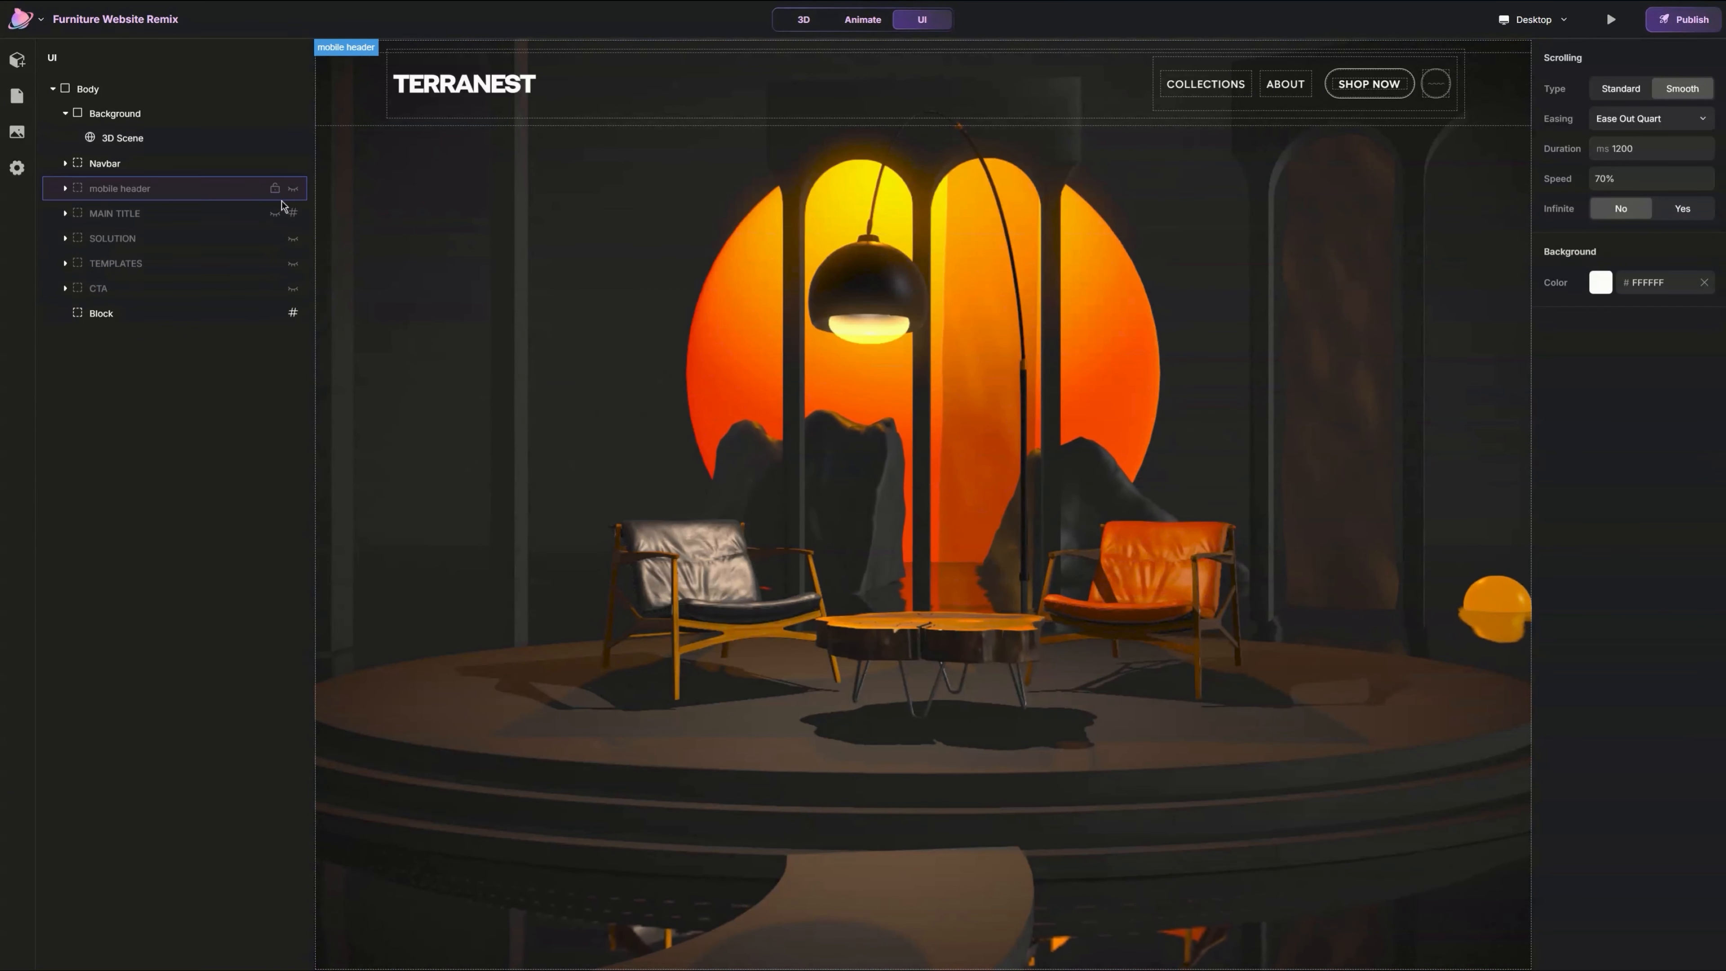
click(293, 213)
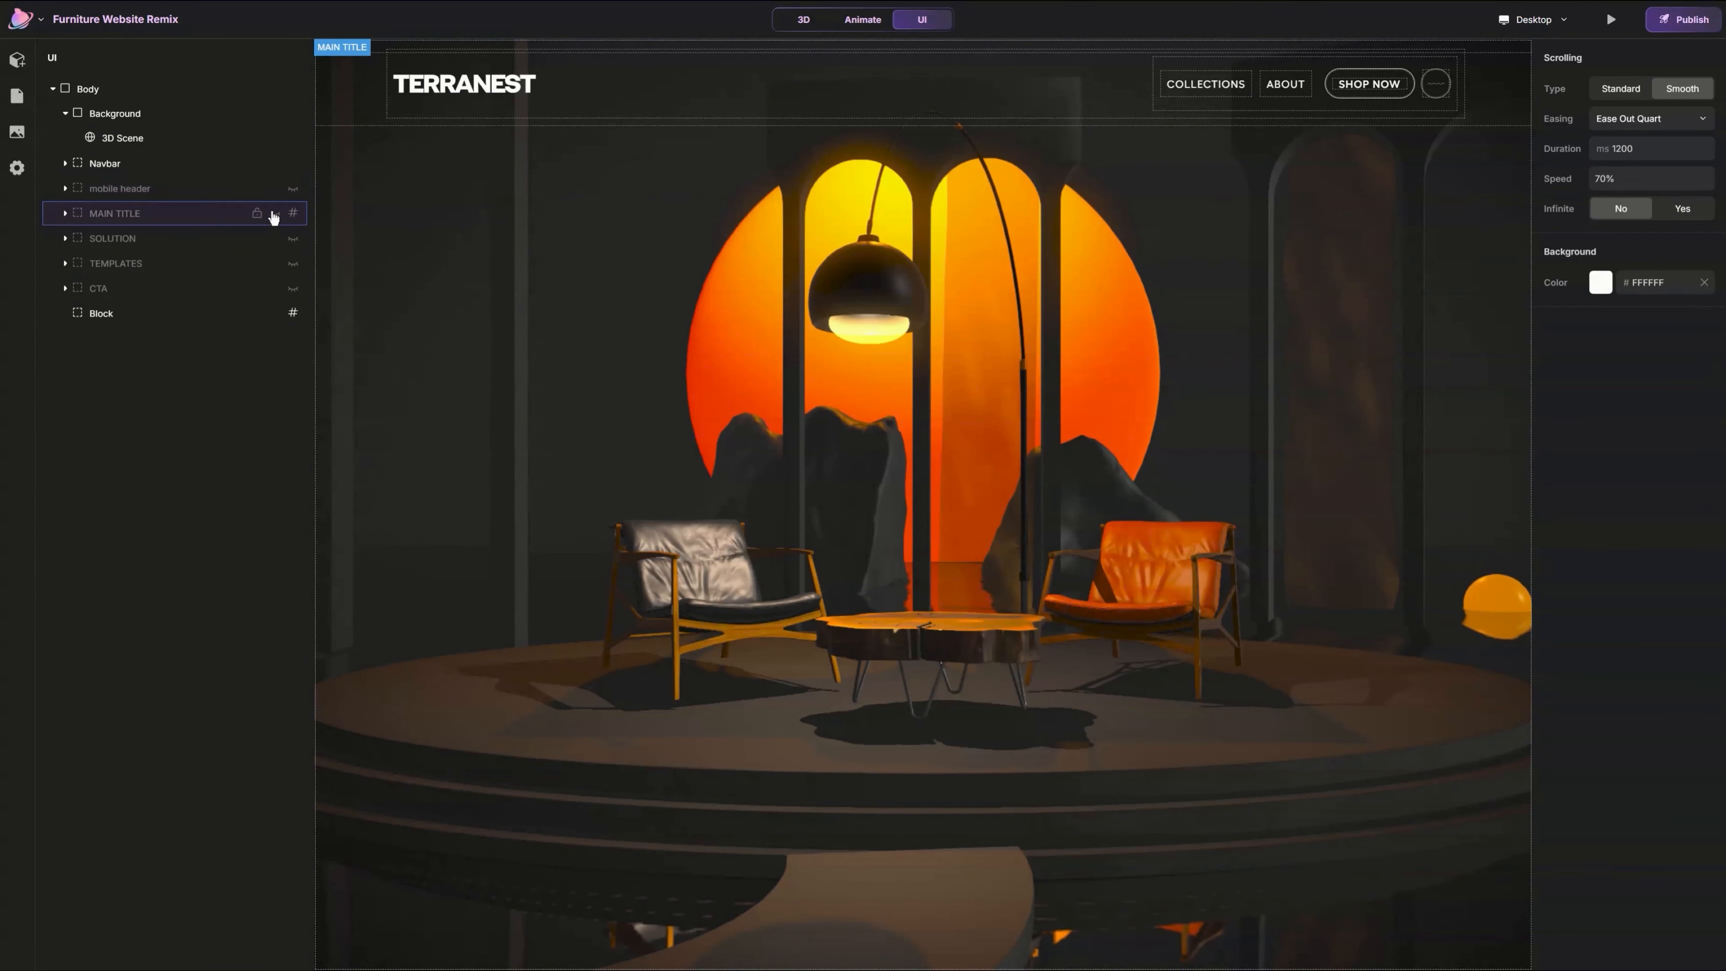
click(293, 237)
click(293, 288)
click(293, 288)
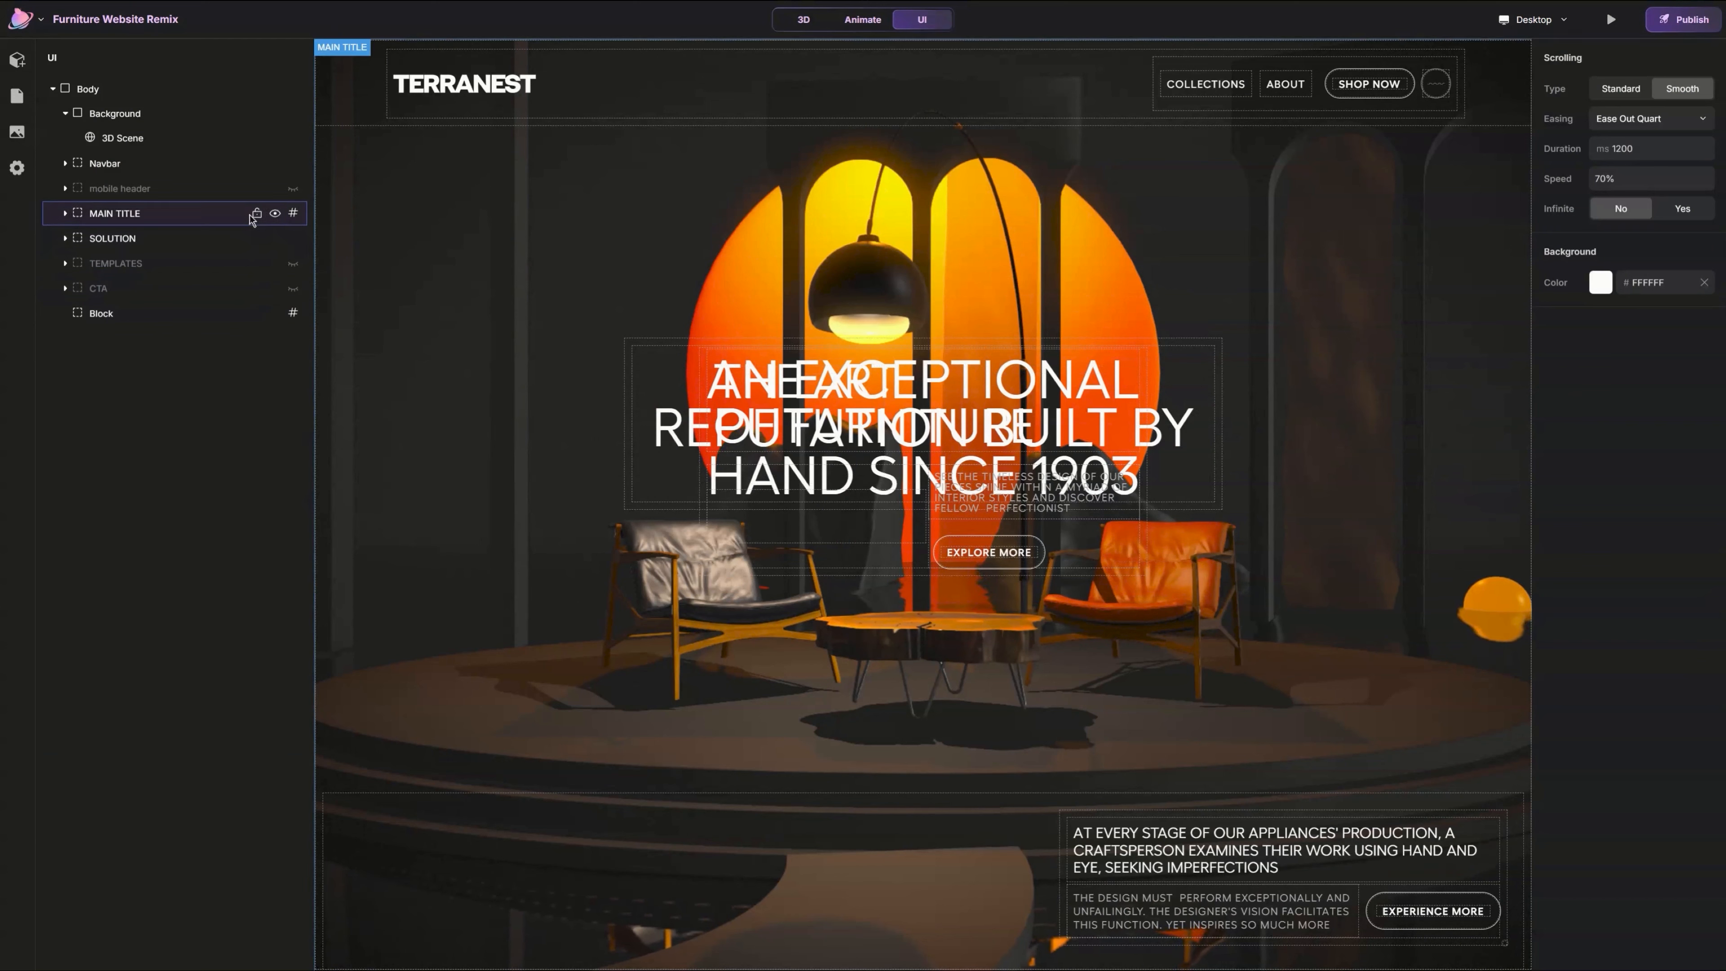
click(275, 213)
click(65, 289)
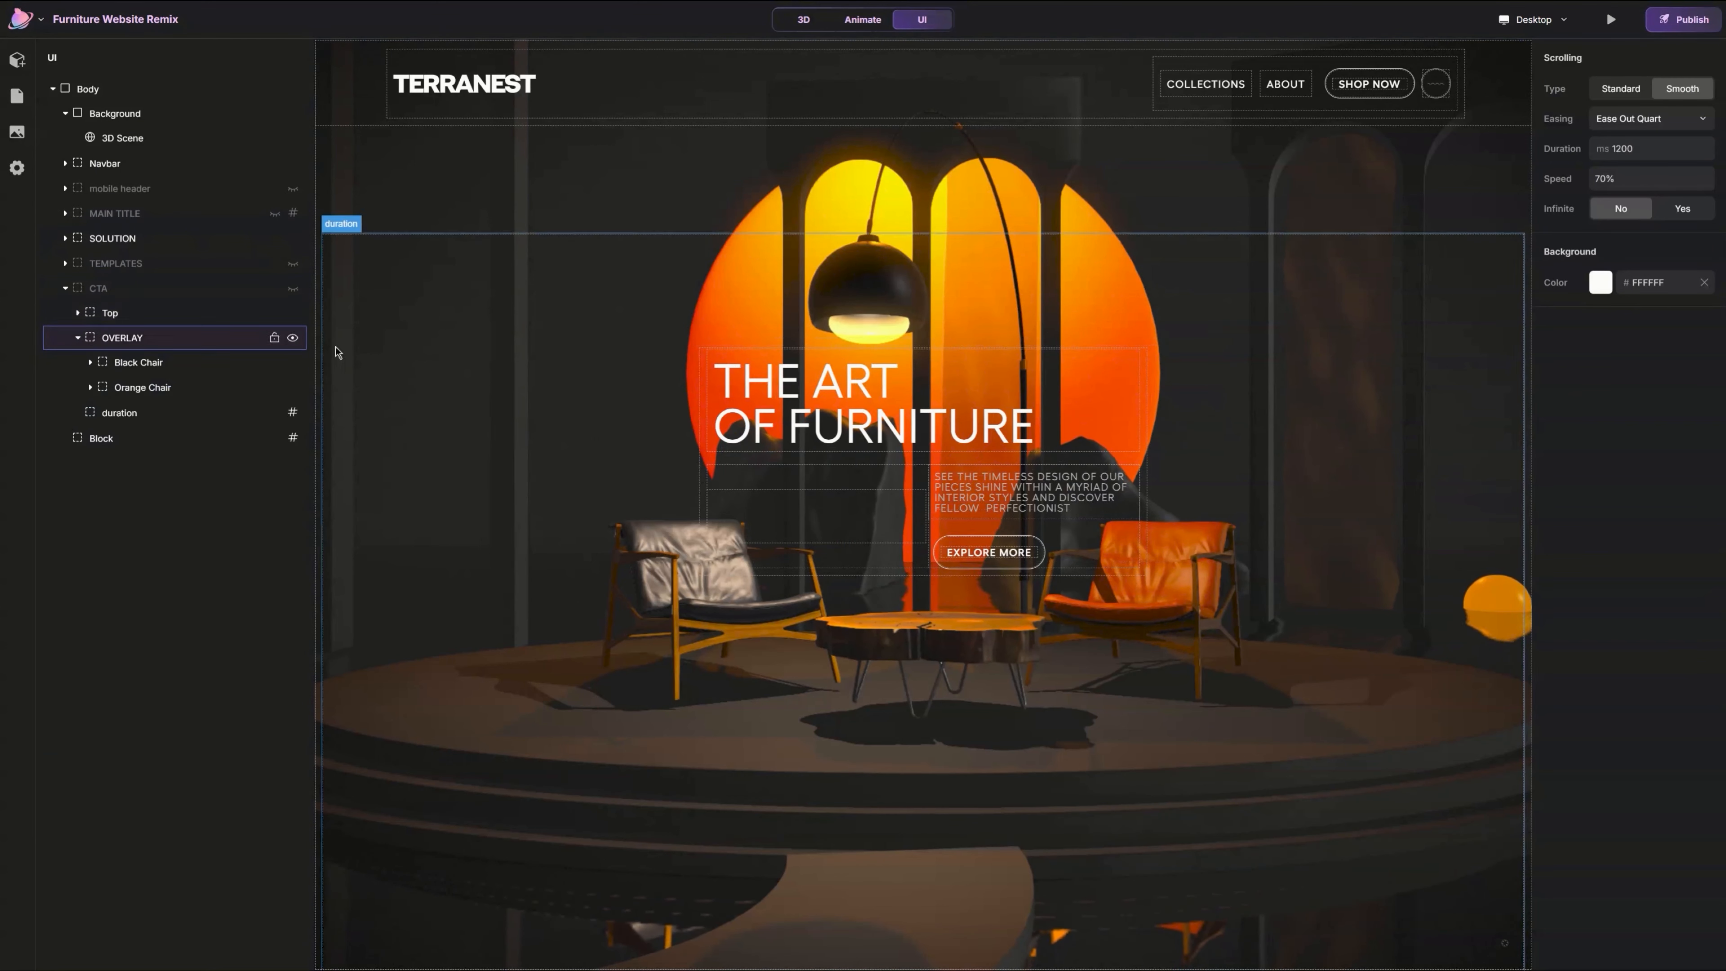
click(64, 288)
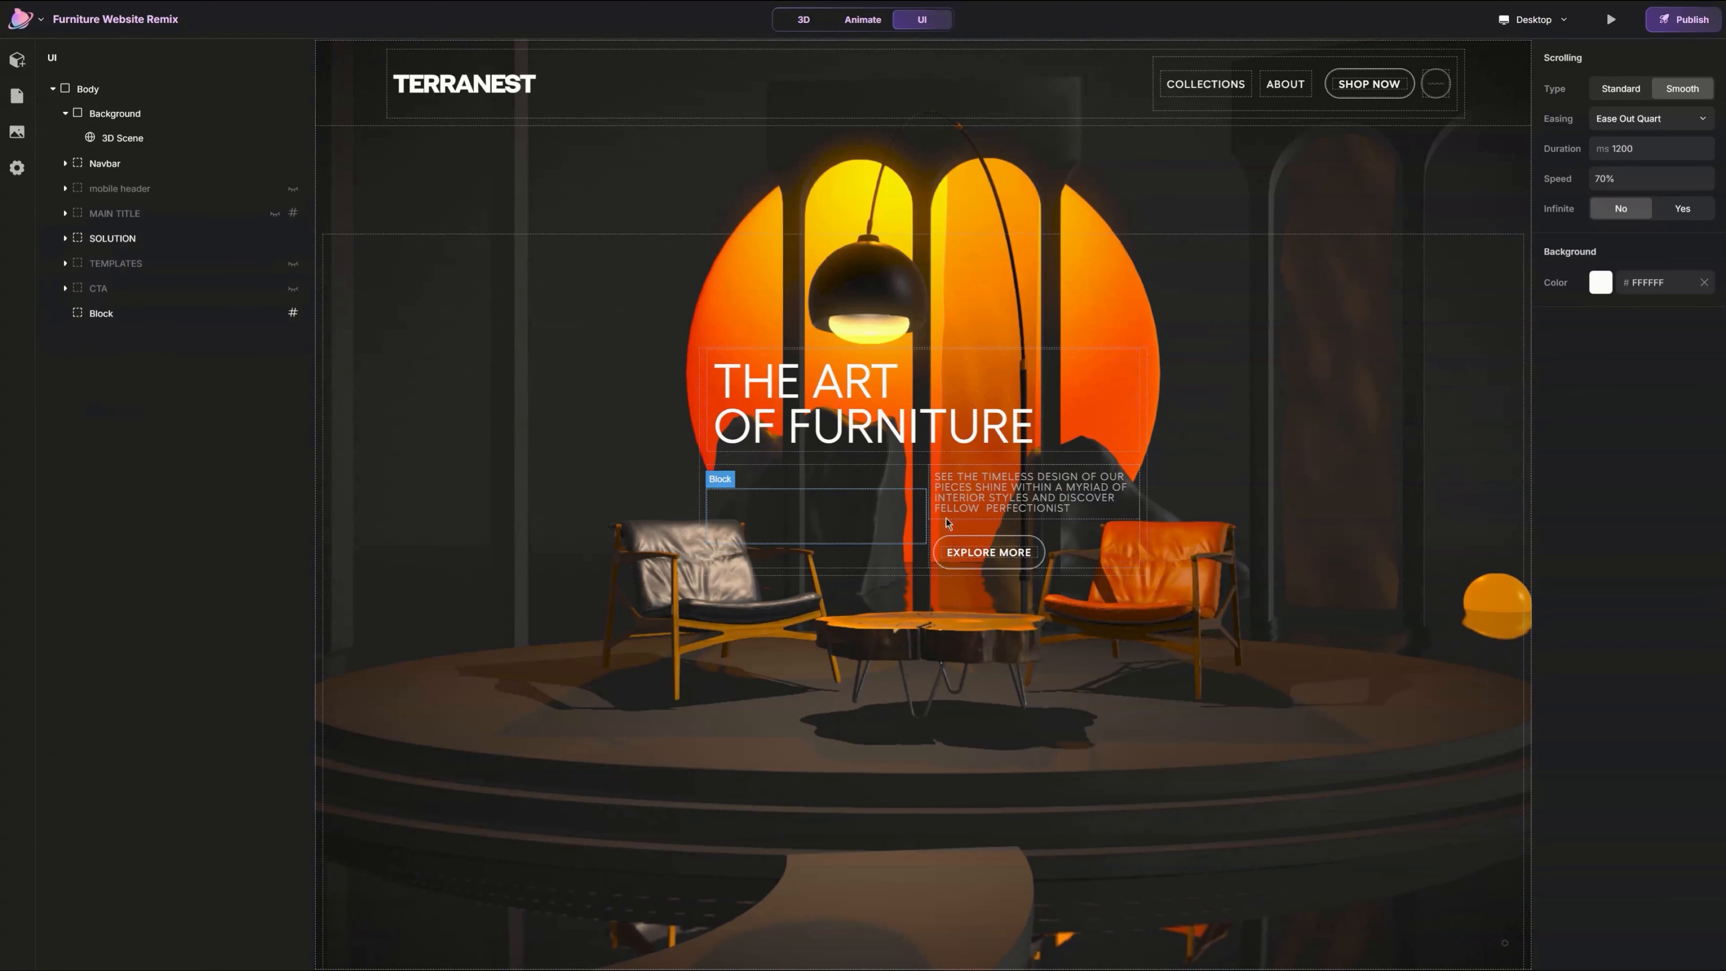
Step: Add a basic Block element to the end of the page's Body
click(1143, 396)
click(17, 59)
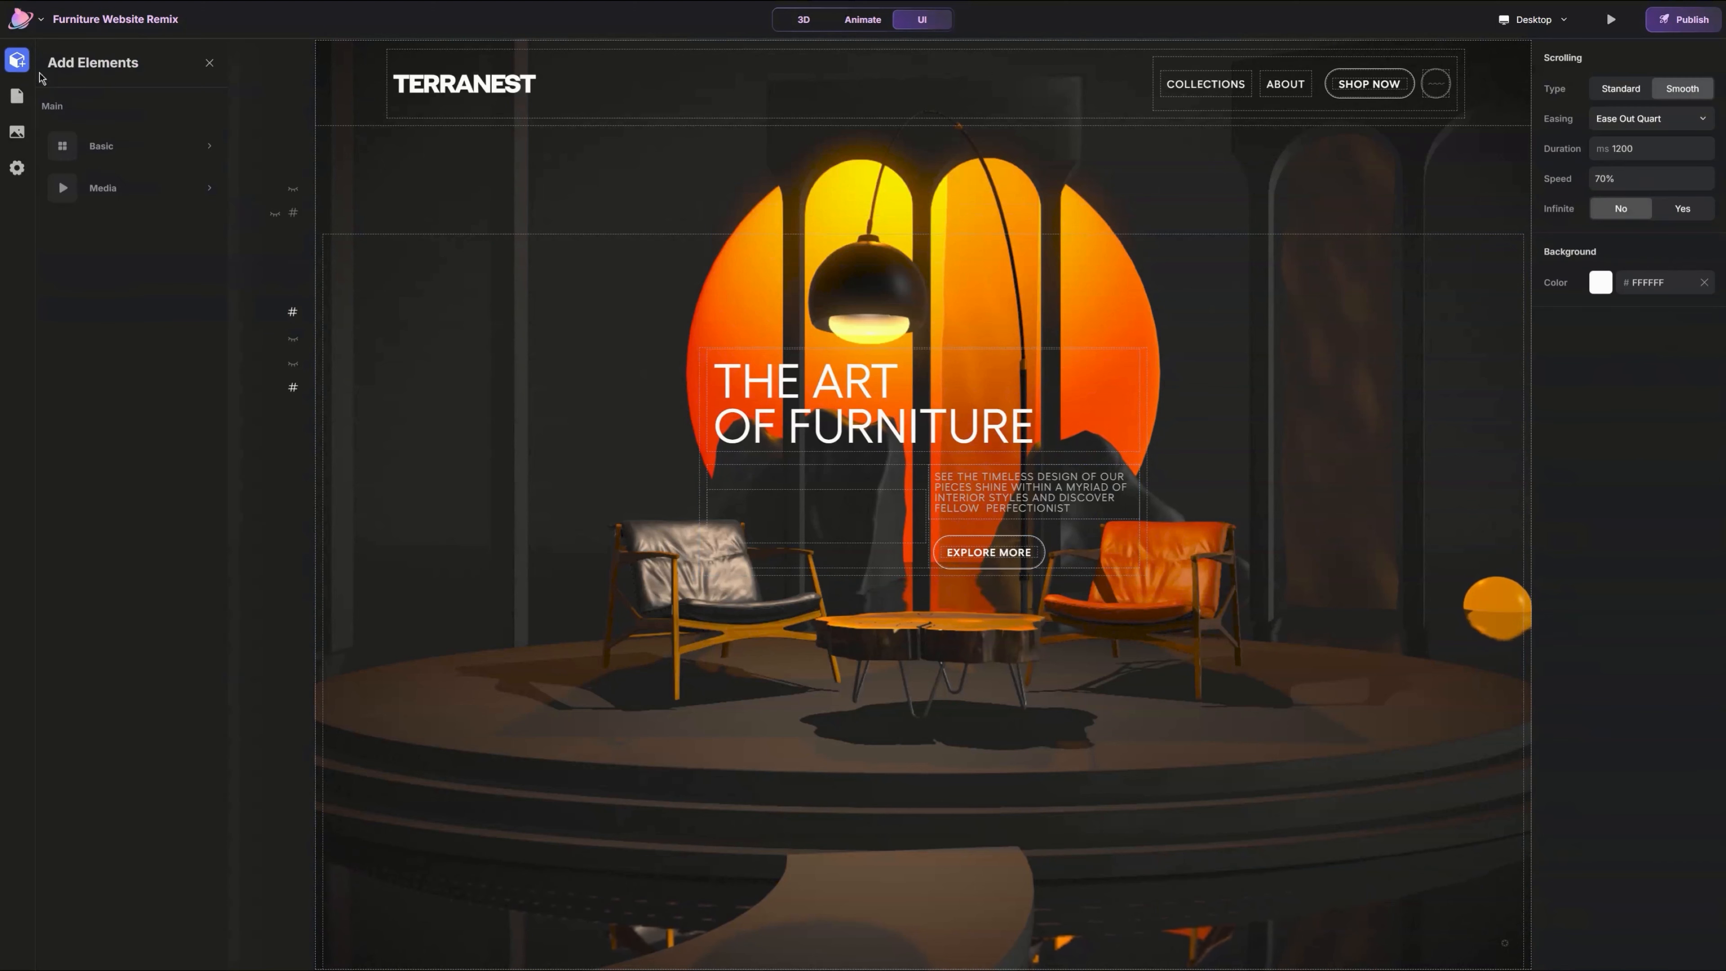
click(79, 146)
click(256, 122)
click(209, 62)
Step: Make the hidden Blur image inside the SOLUTION section's Top block visible
click(65, 239)
click(89, 267)
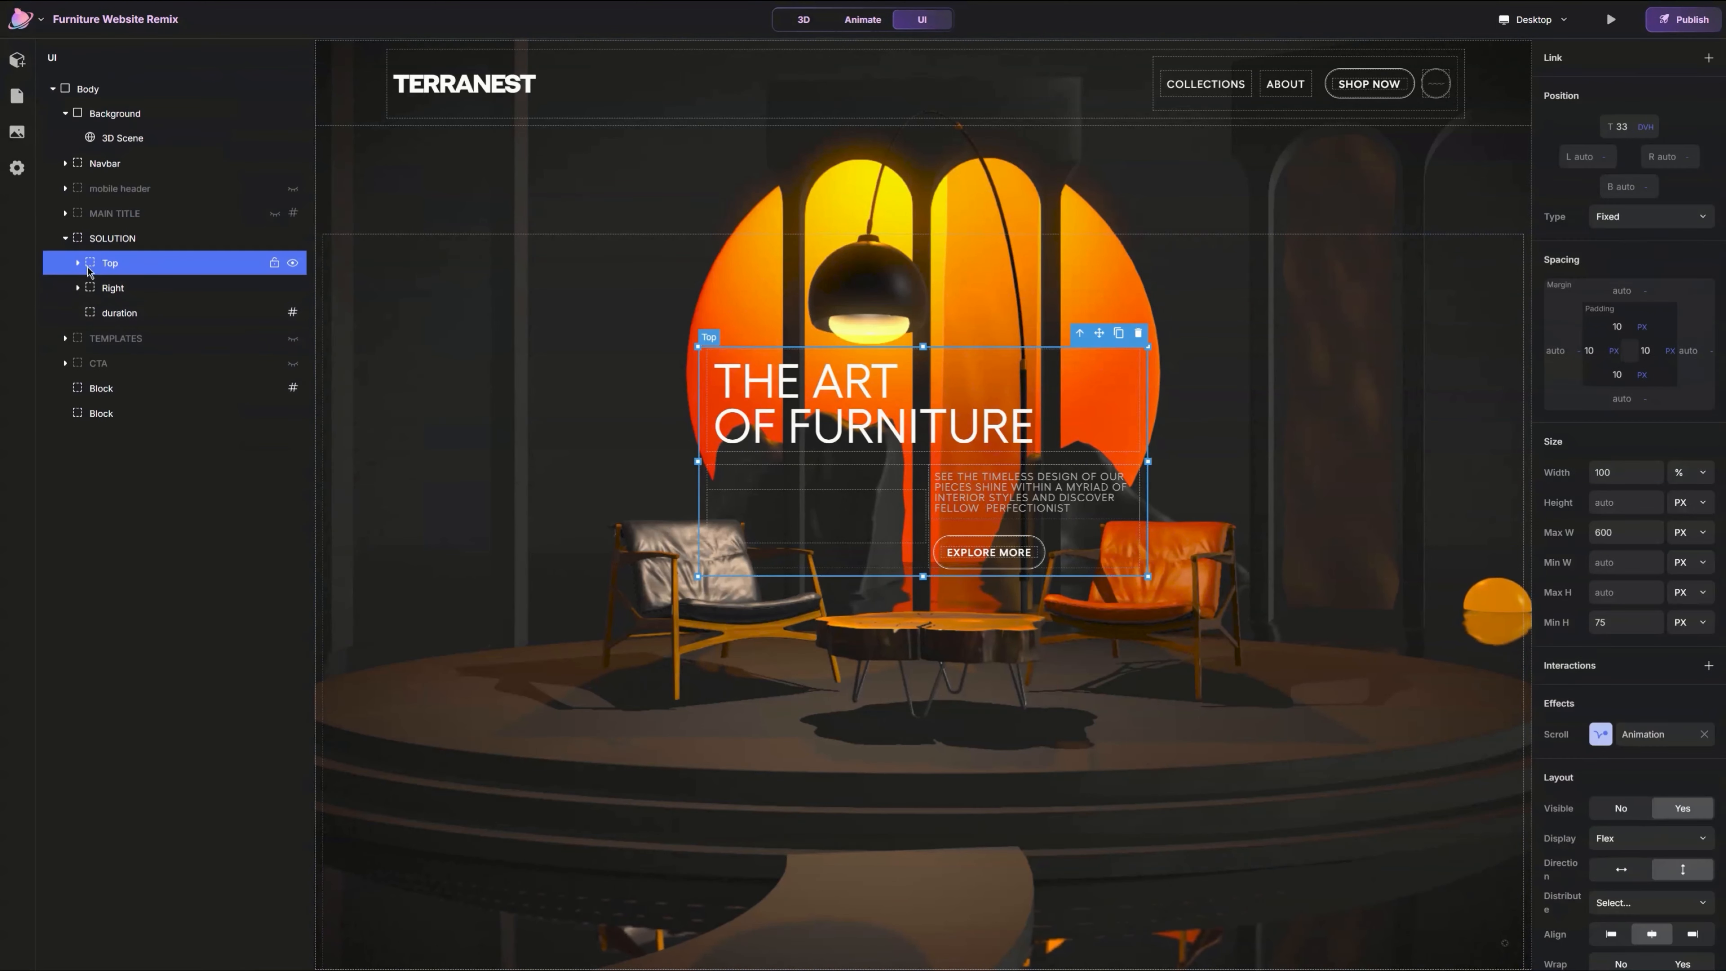
click(78, 263)
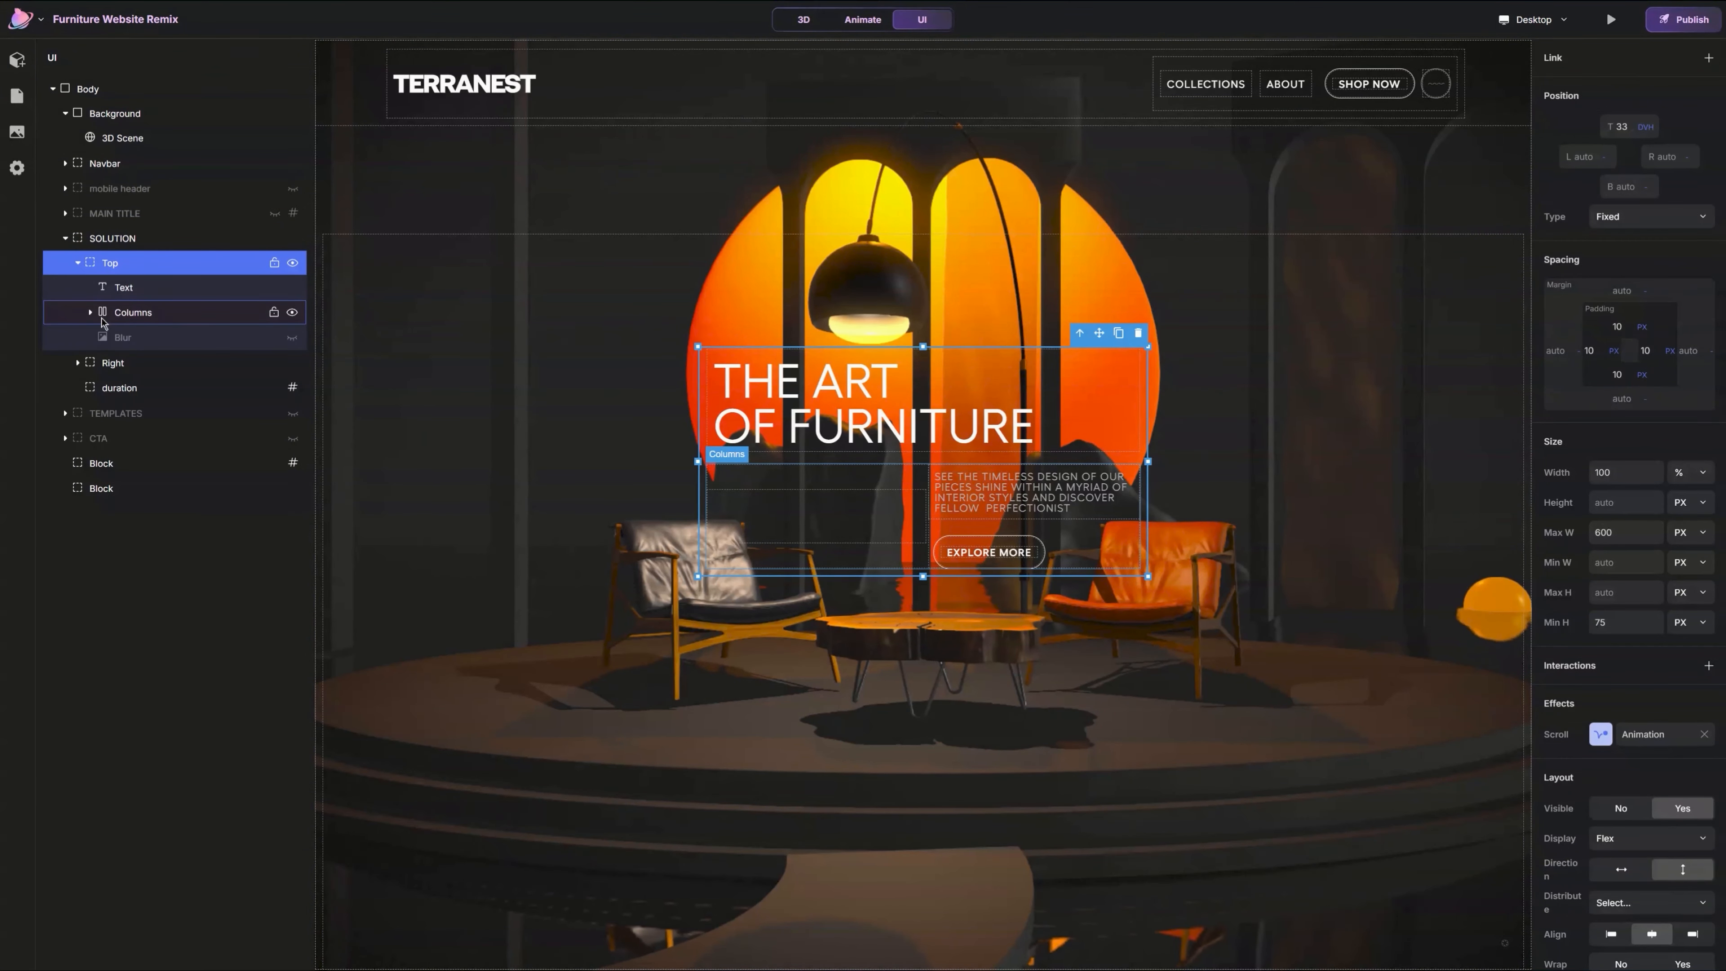
click(141, 344)
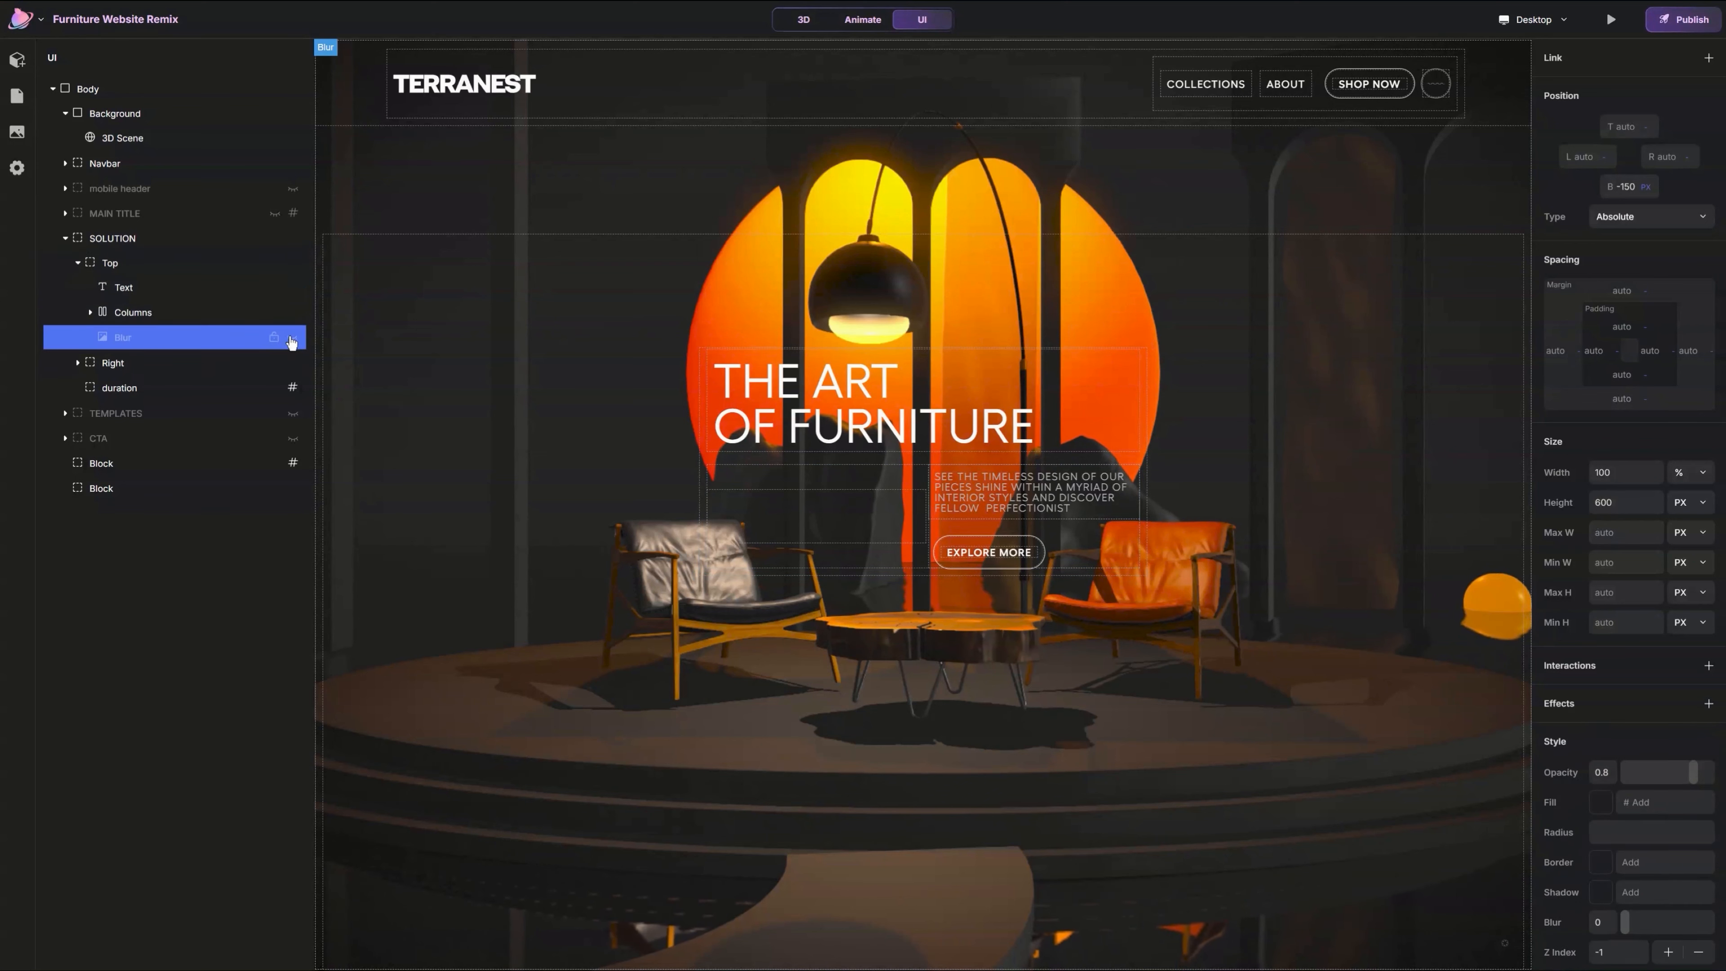
click(293, 338)
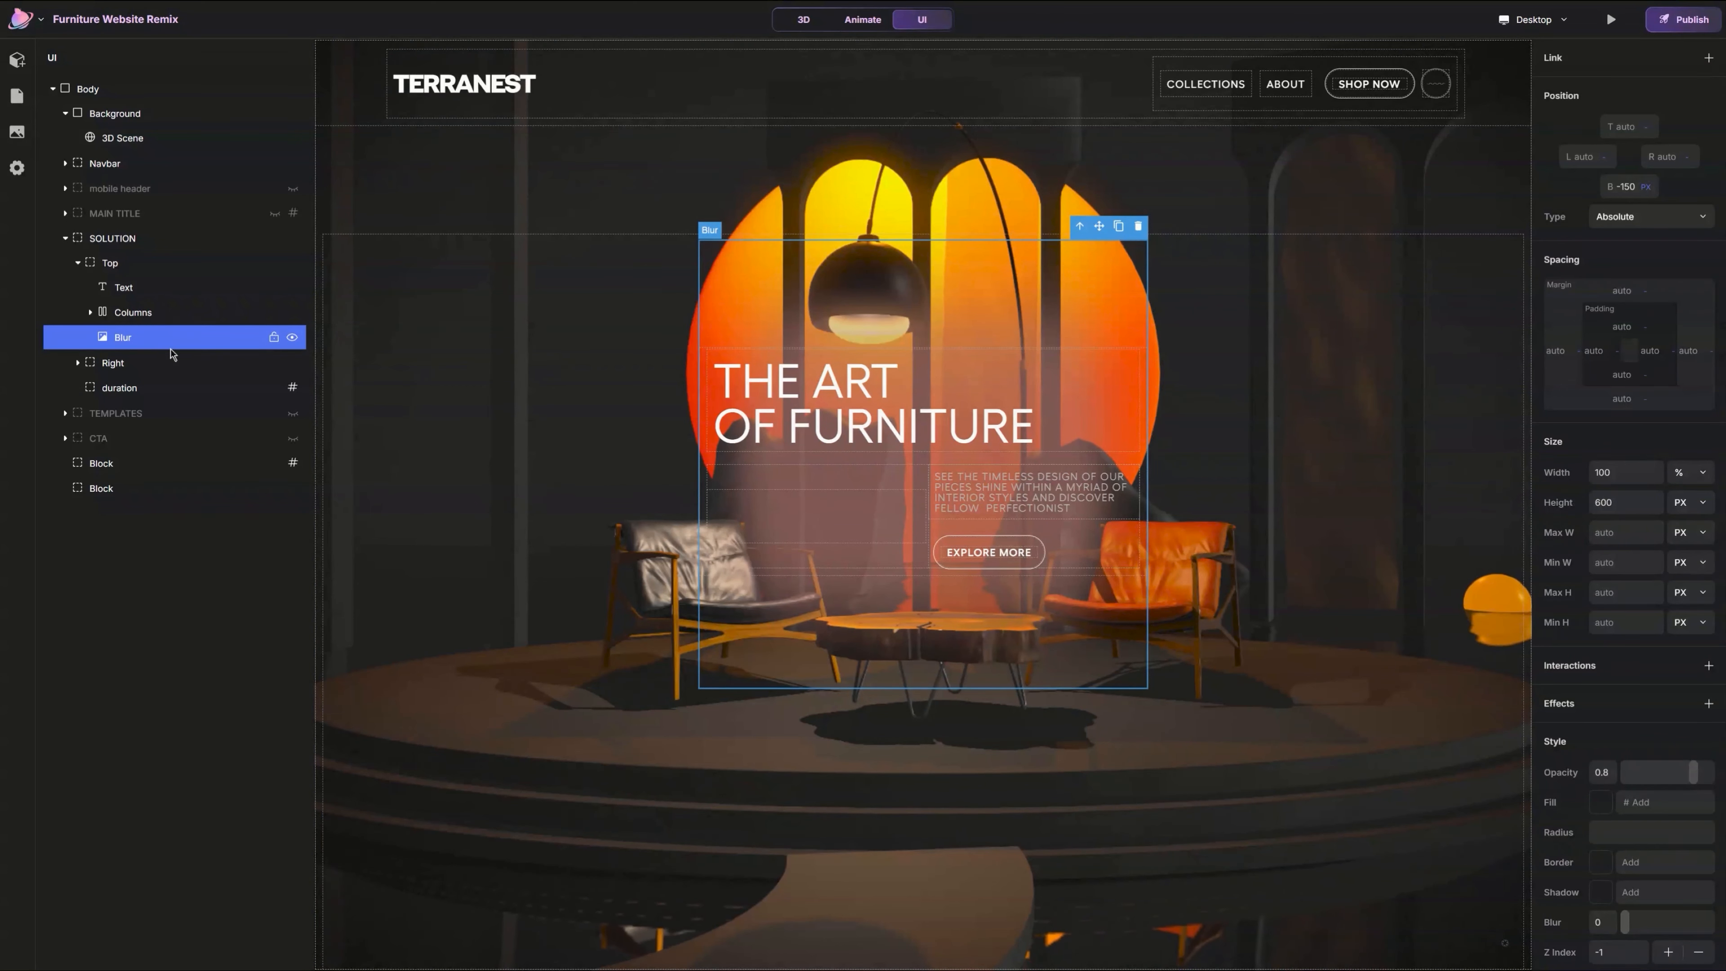
Step: Replace the Blur image in SOLUTION's Top with the loose Block from the end of Body, and set the block's height to 300 px
key(Delete)
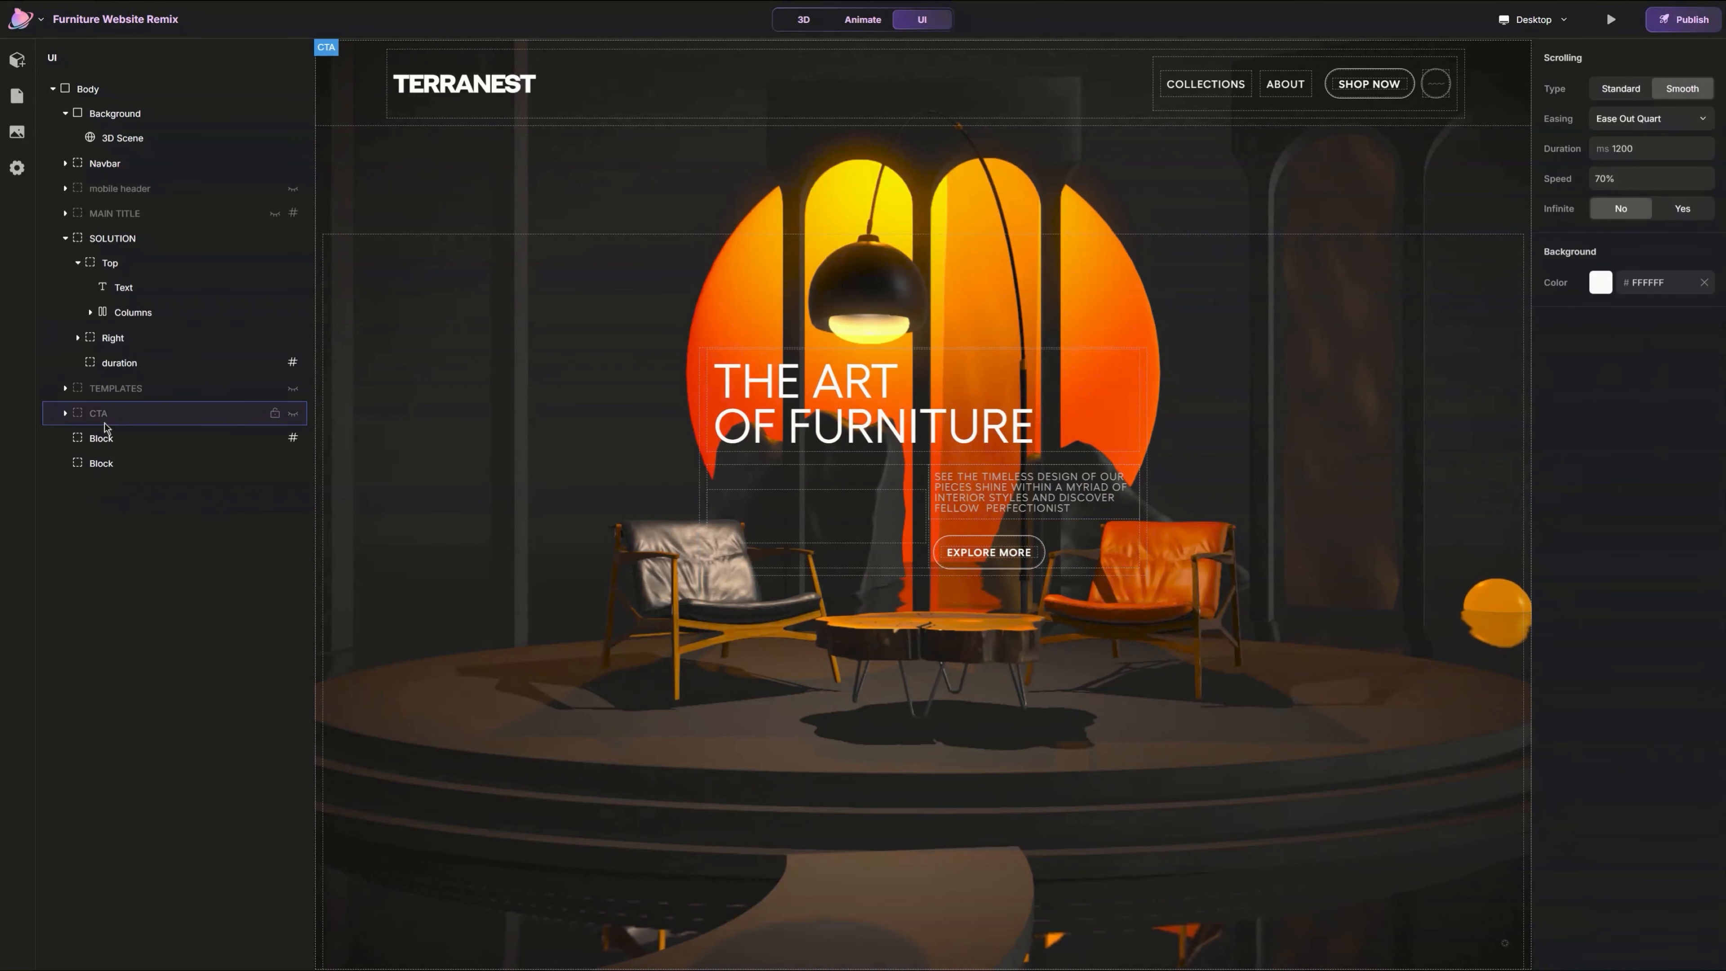
drag(94, 469, 158, 326)
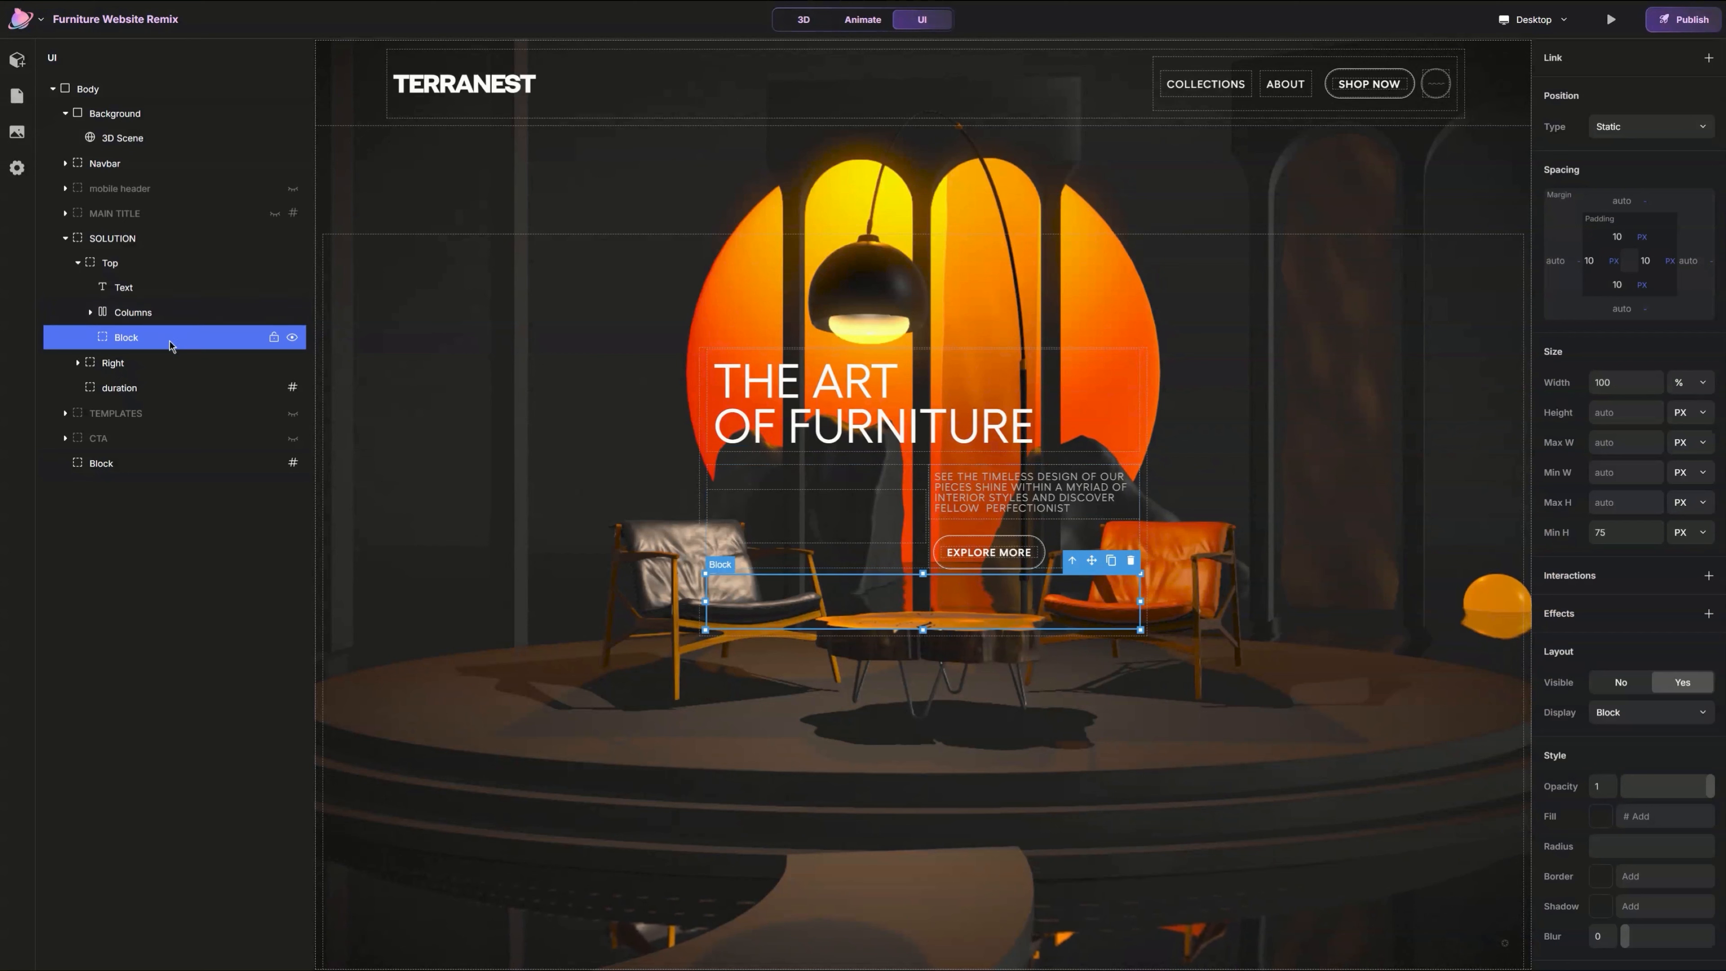
click(1644, 415)
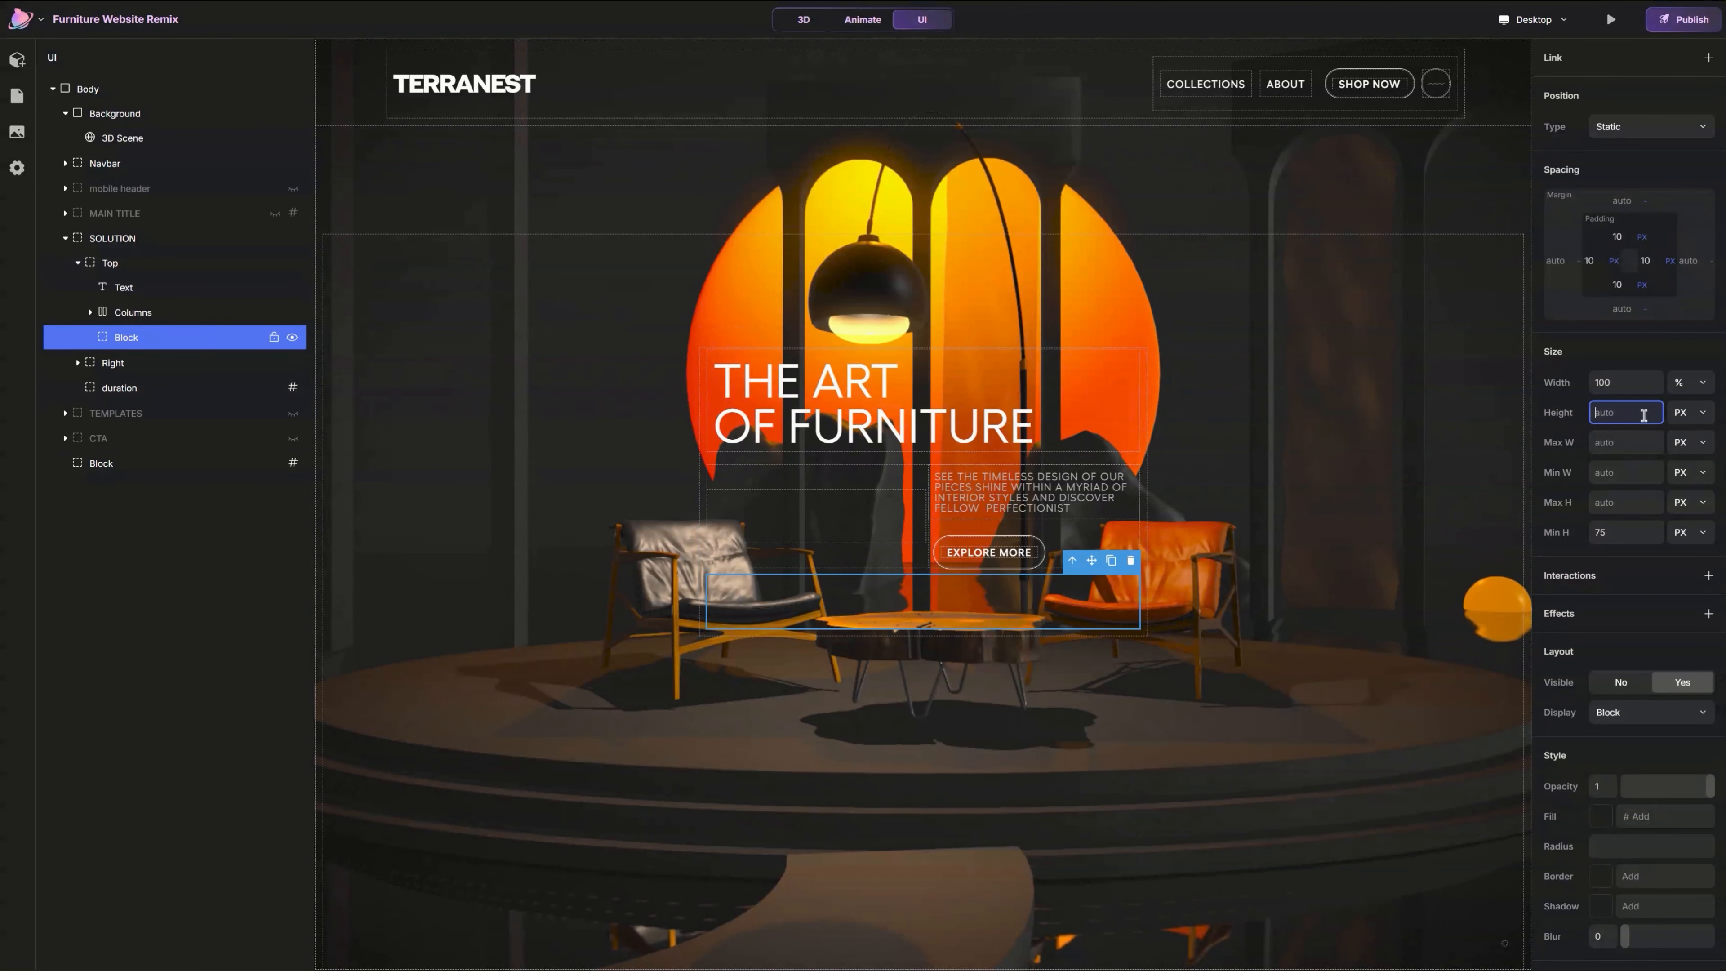
text(300)
key(Return)
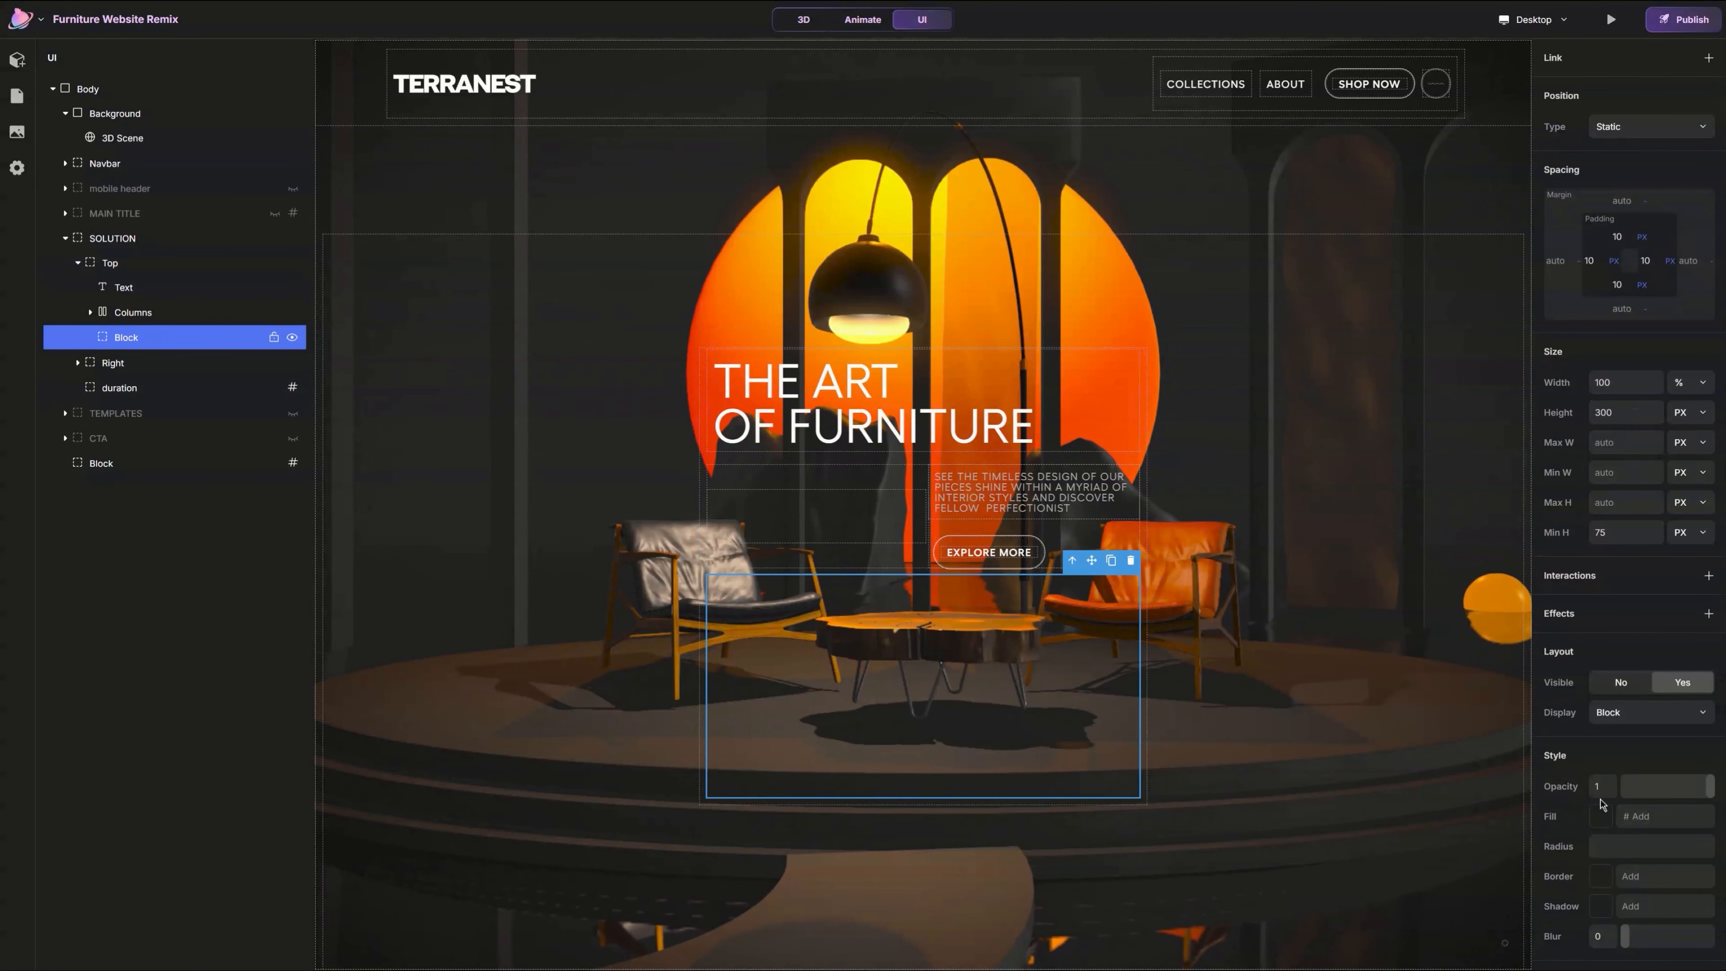
Step: Fill the new block with black (000000) and set its blur to 115
click(1602, 816)
click(1326, 860)
drag(1324, 868, 1317, 865)
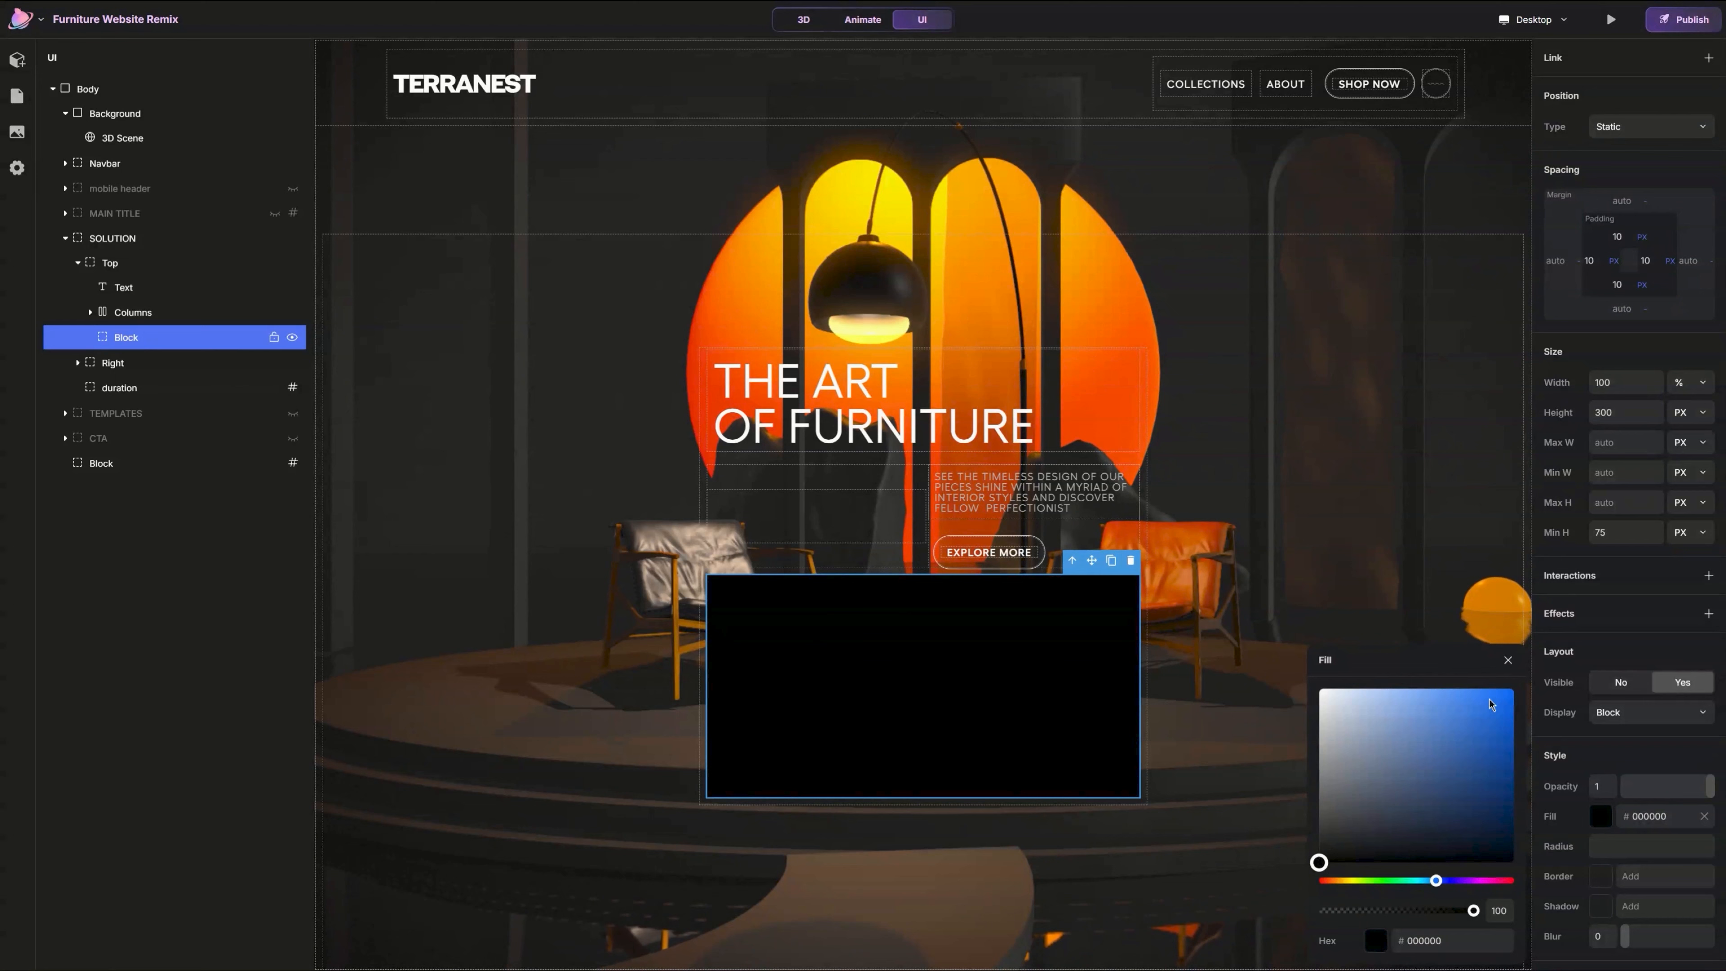
click(1508, 661)
scroll(1598, 879, down, 1)
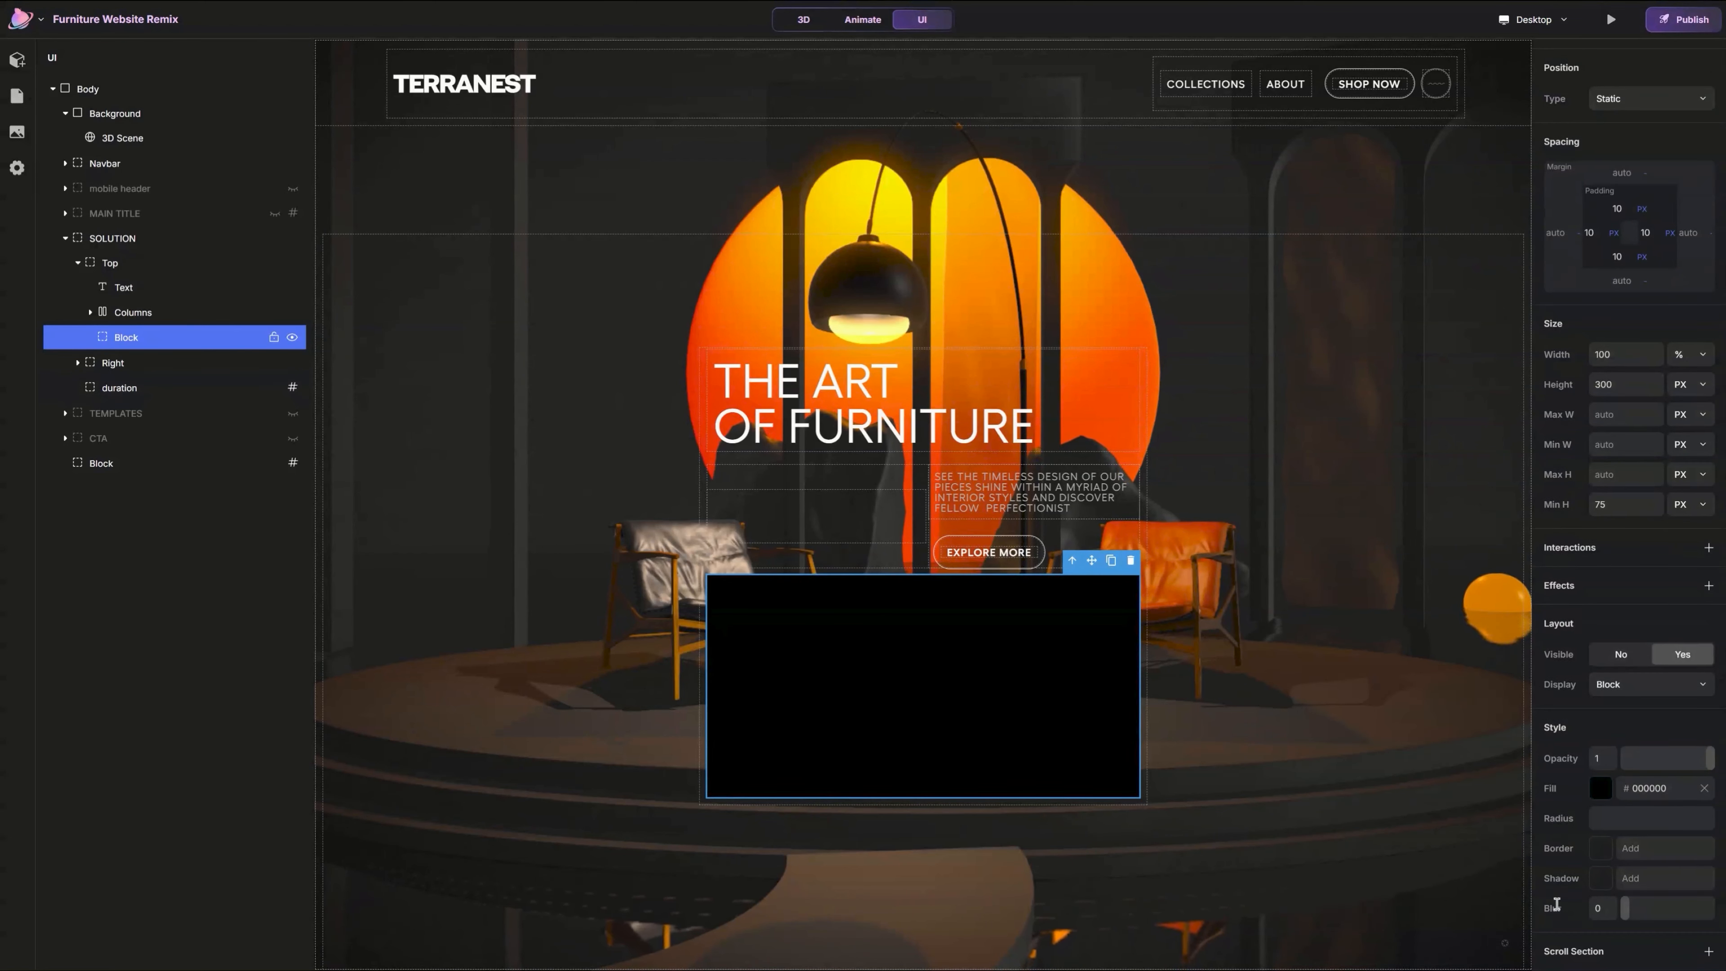
drag(1629, 914, 1652, 914)
click(1610, 910)
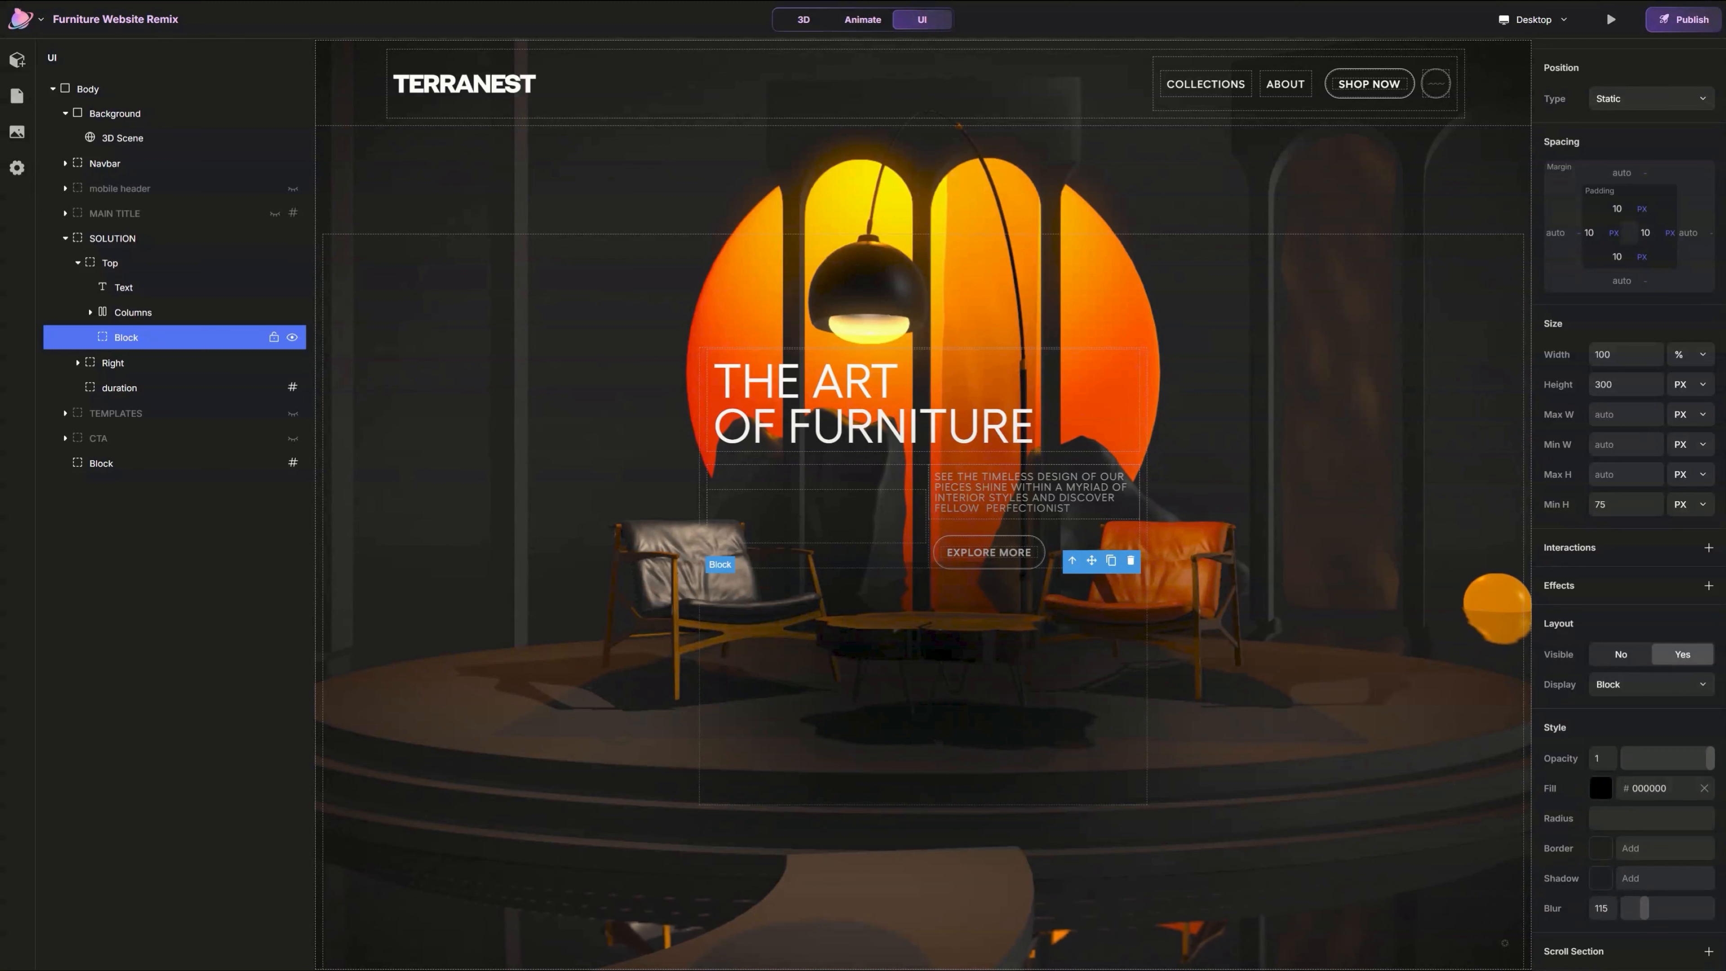
Step: Make the blurred block's position Relative with a top offset of -300 px
scroll(1608, 377, up, 1)
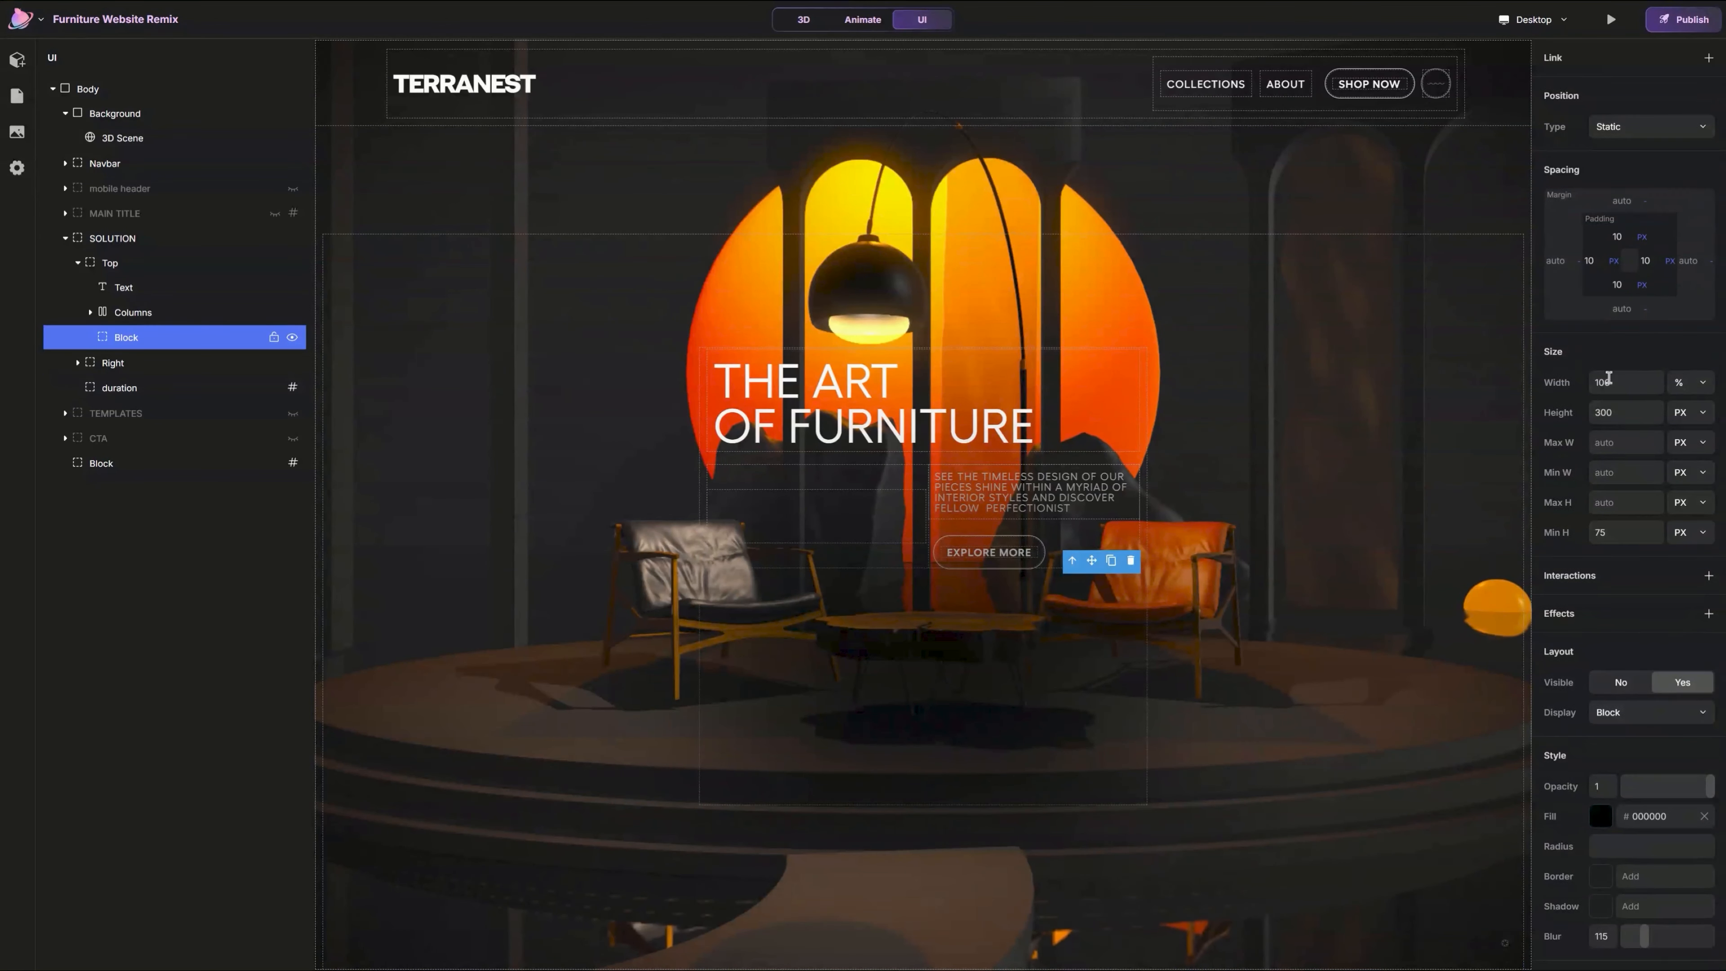
click(1621, 135)
click(1625, 169)
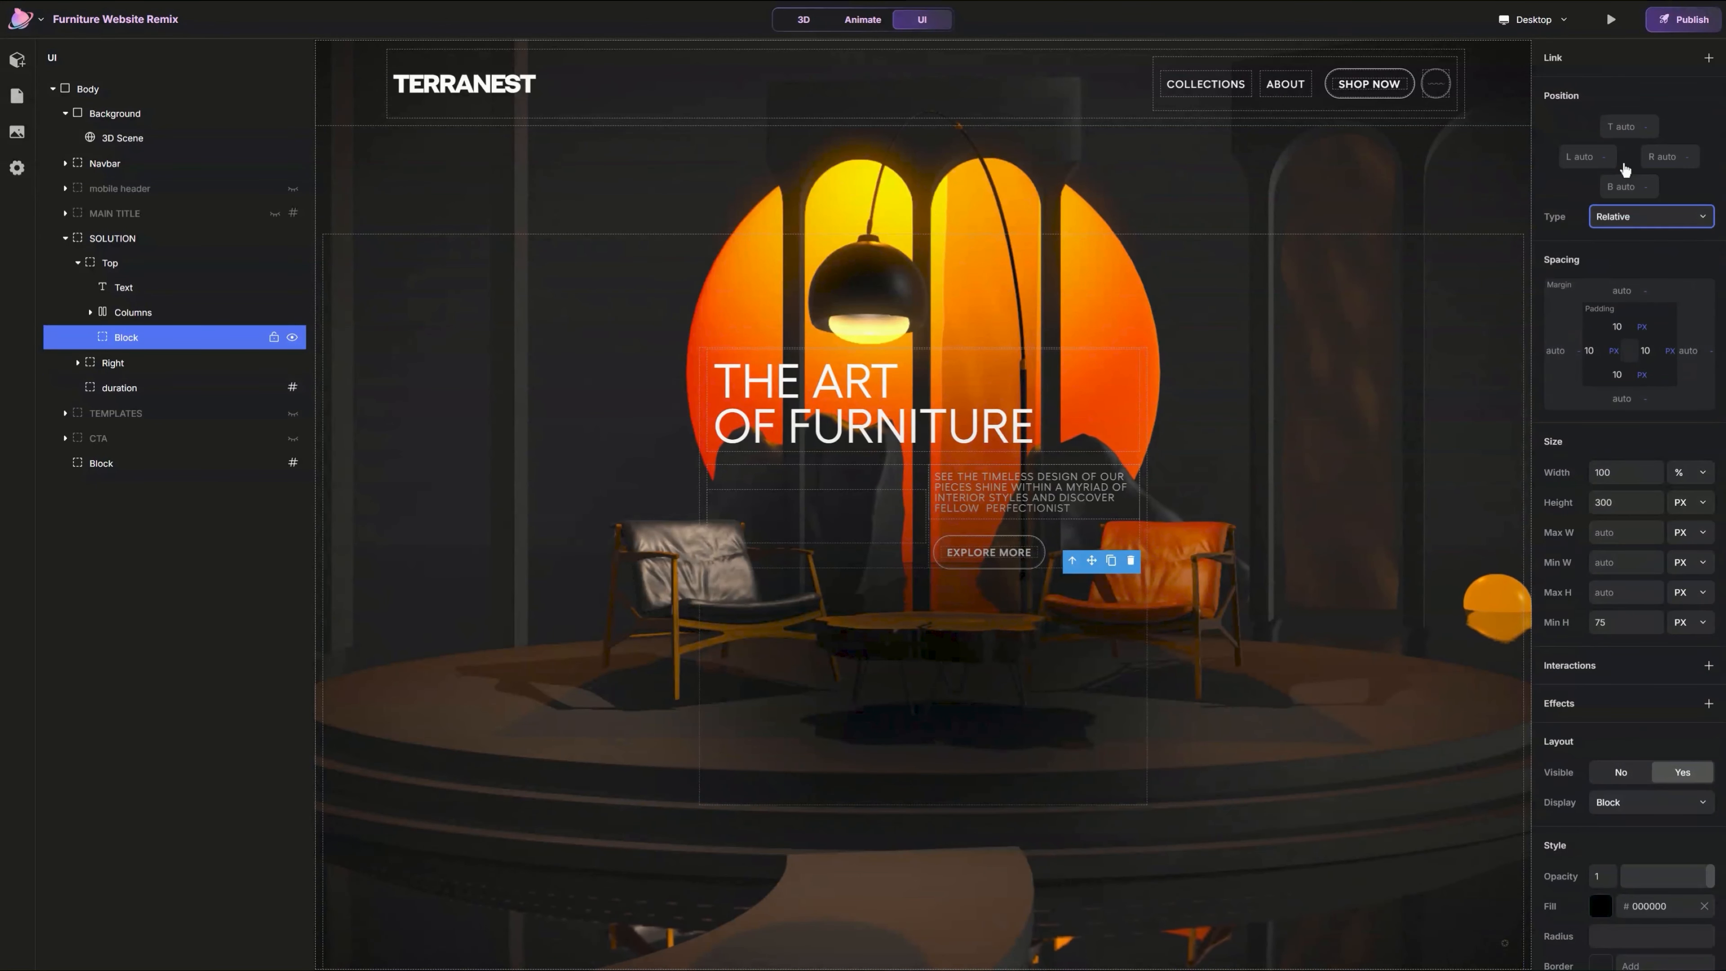
click(1624, 126)
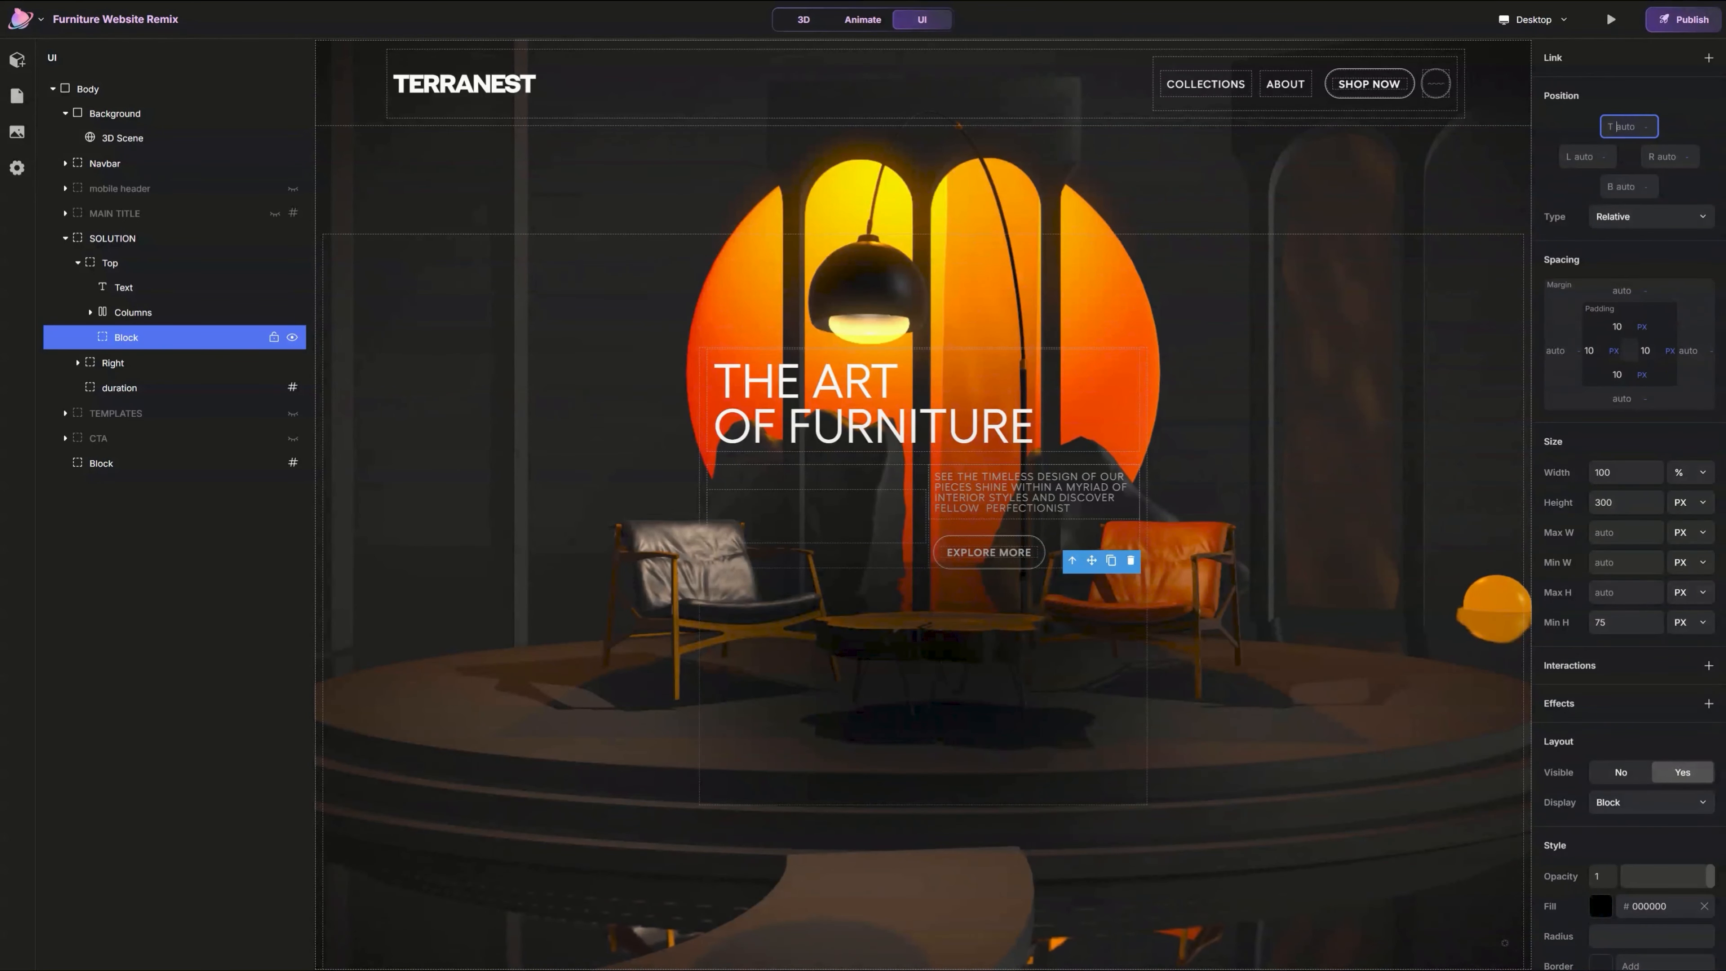
text(3)
key(BackSpace)
text(-300)
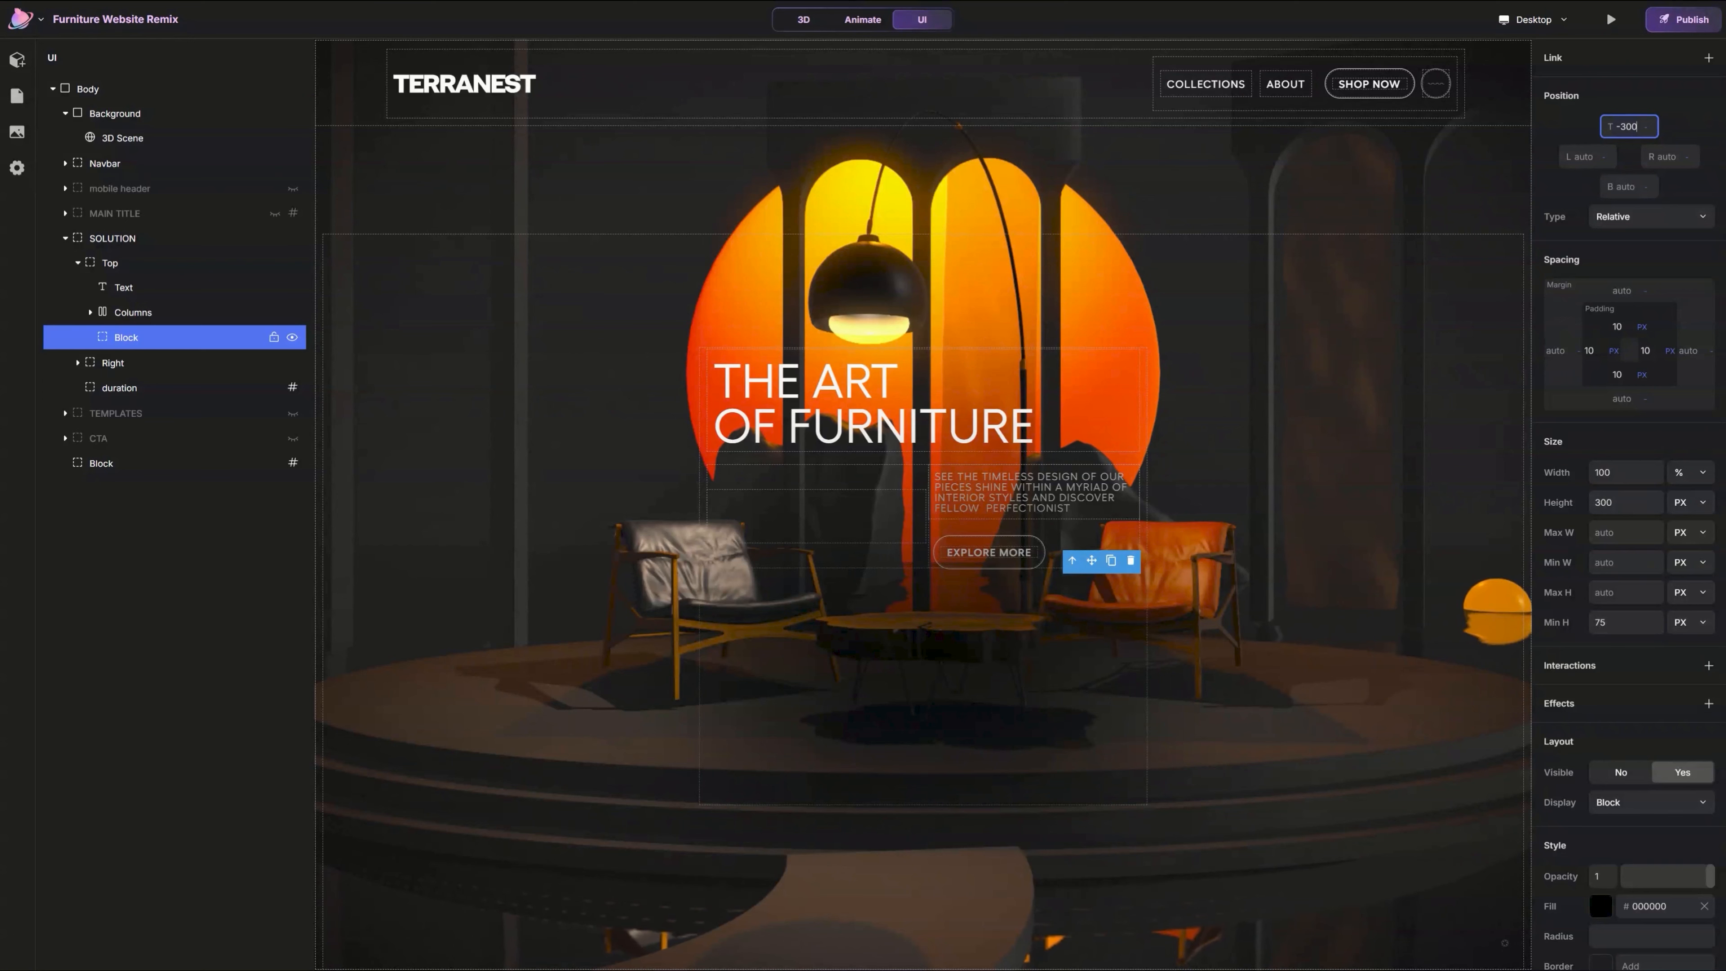
key(Return)
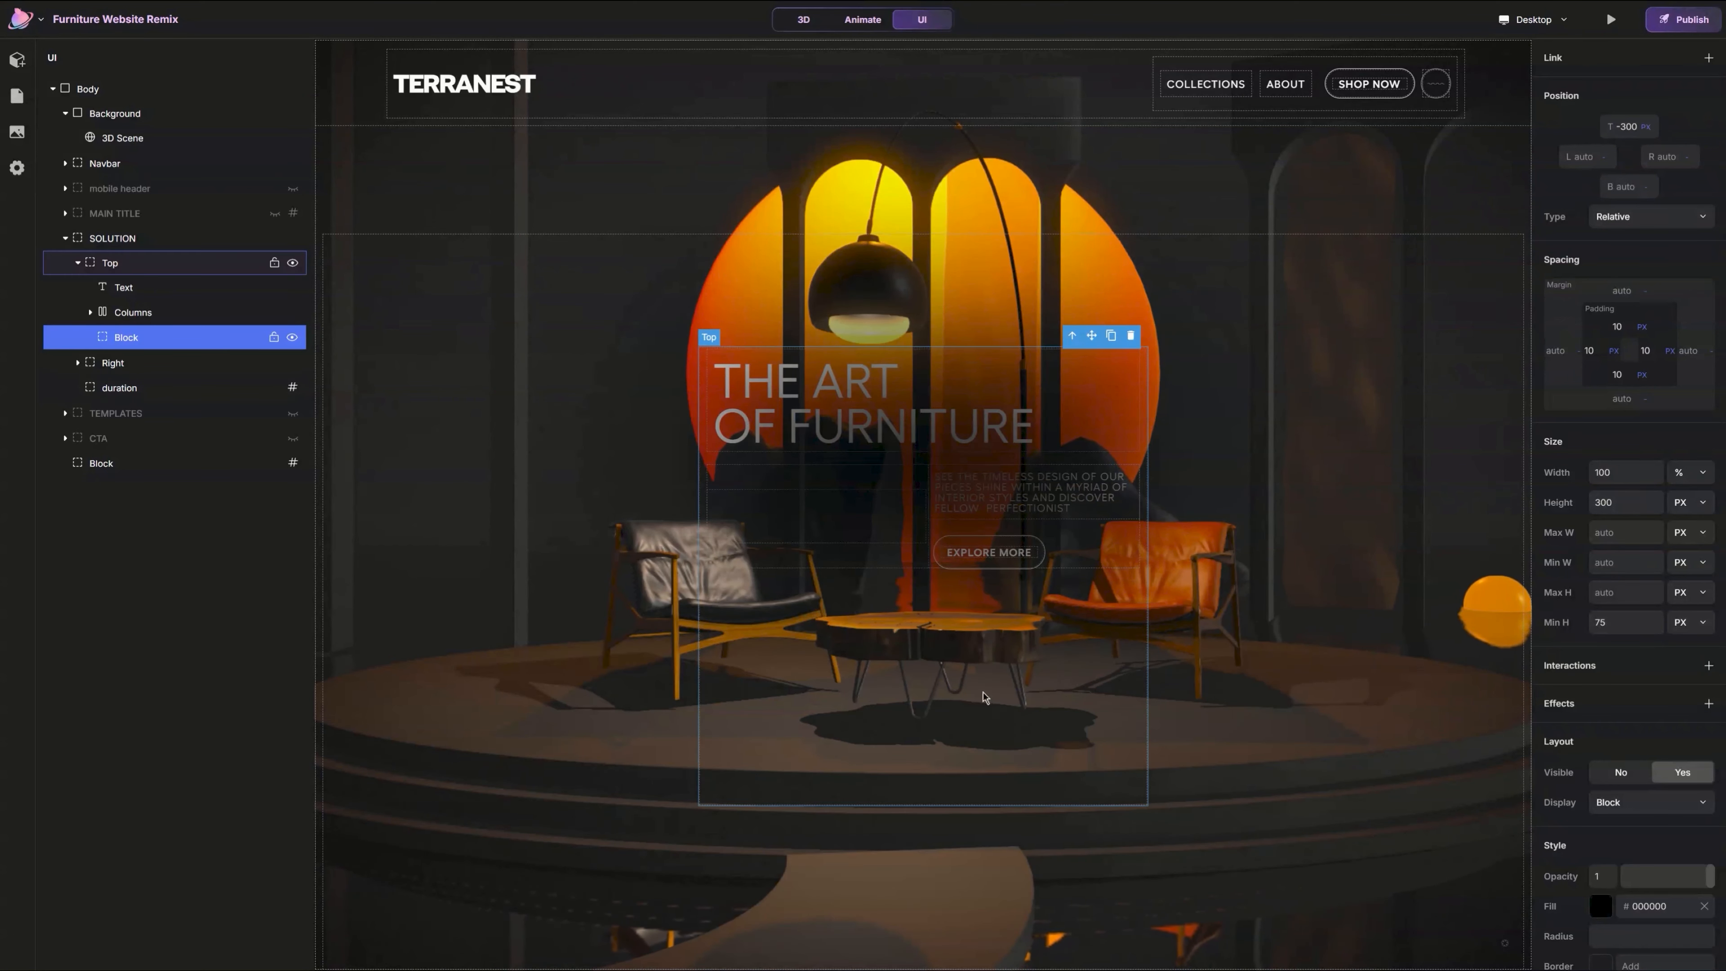
Step: Send the blurred block behind SOLUTION's text by setting its Z index to -1
click(153, 314)
click(223, 338)
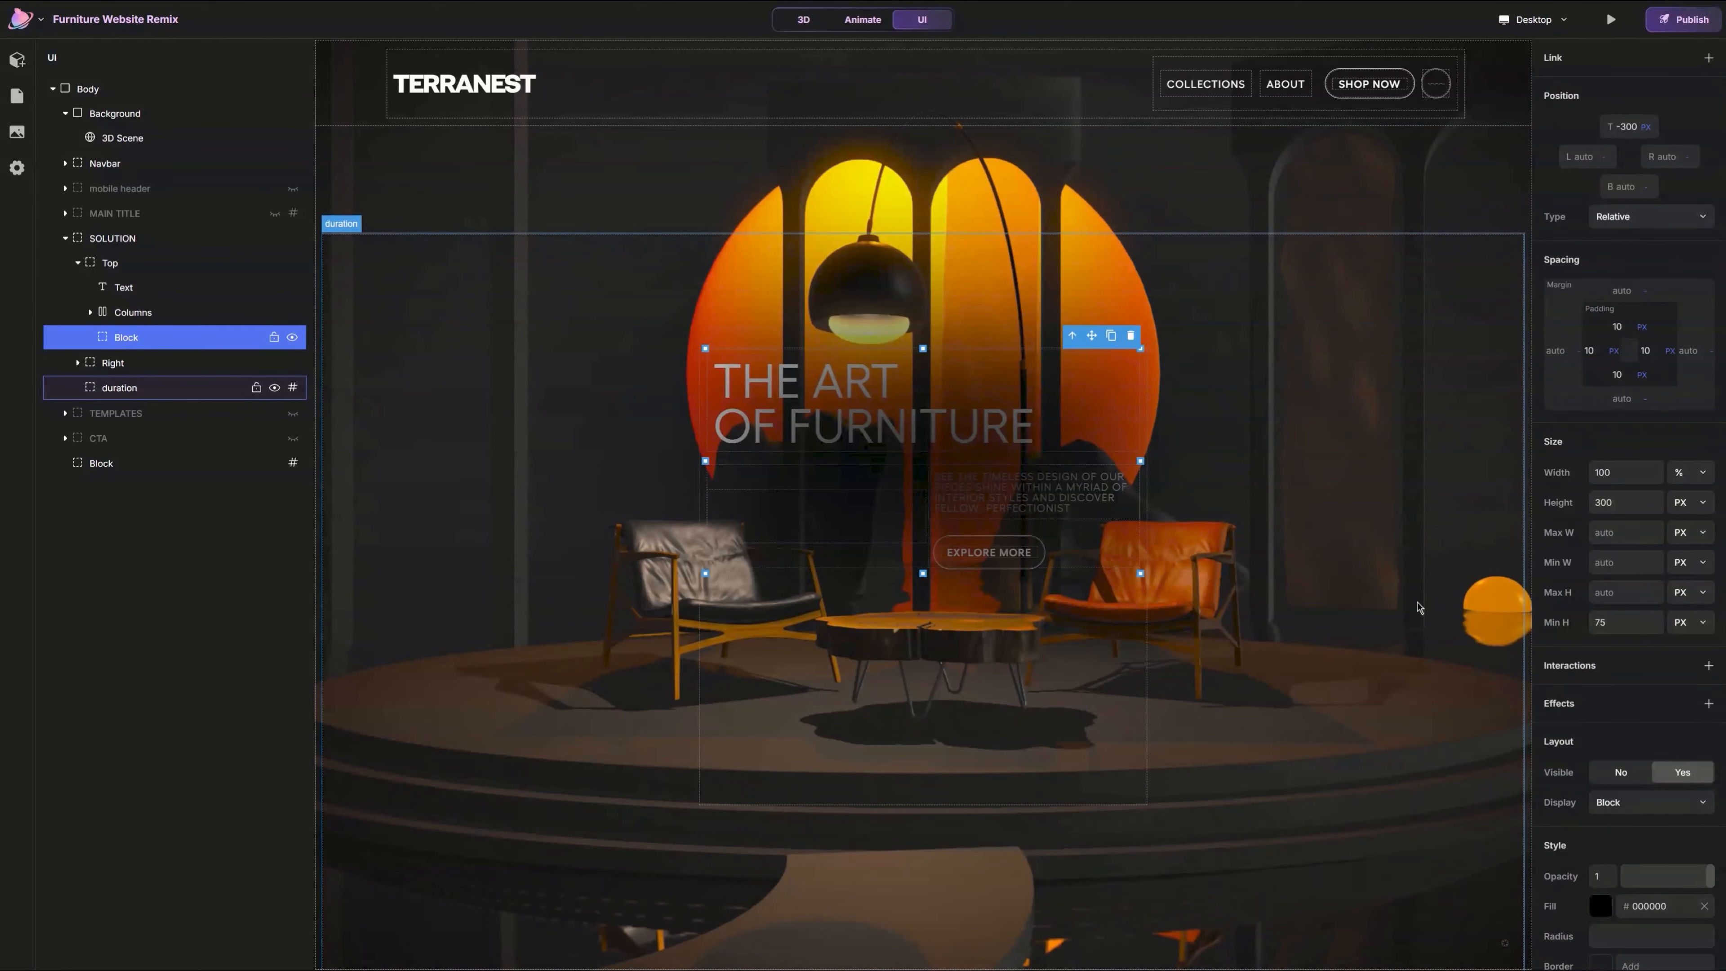
scroll(1656, 683, down, 2)
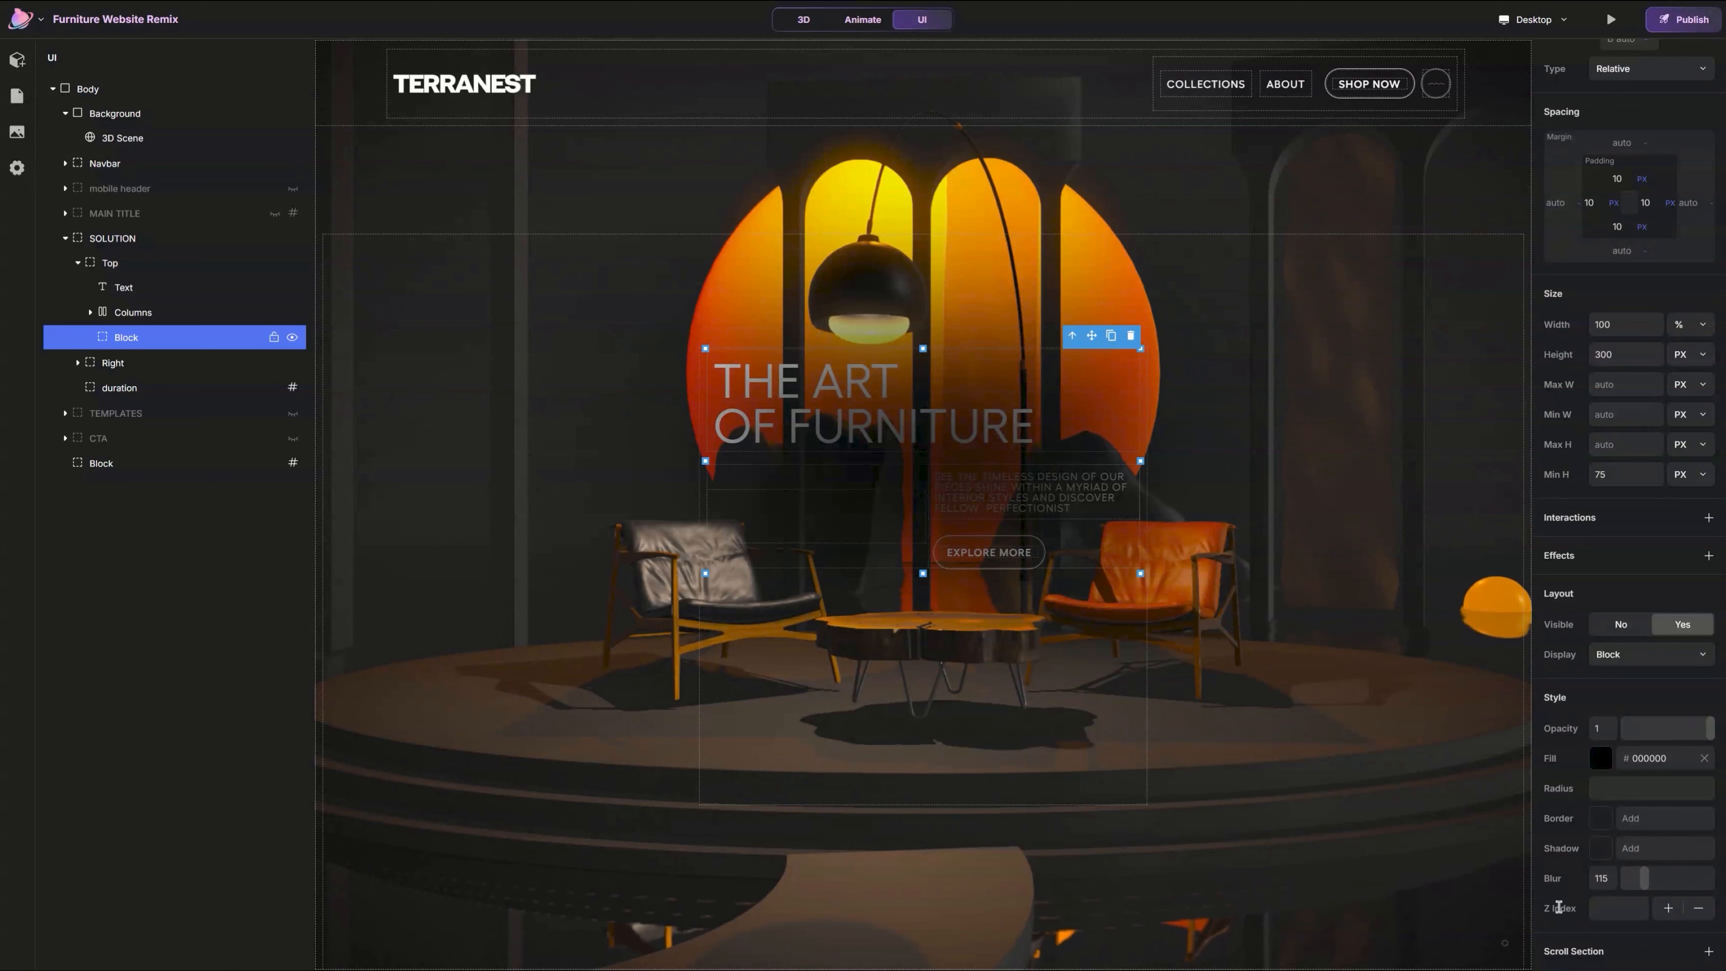
click(1700, 908)
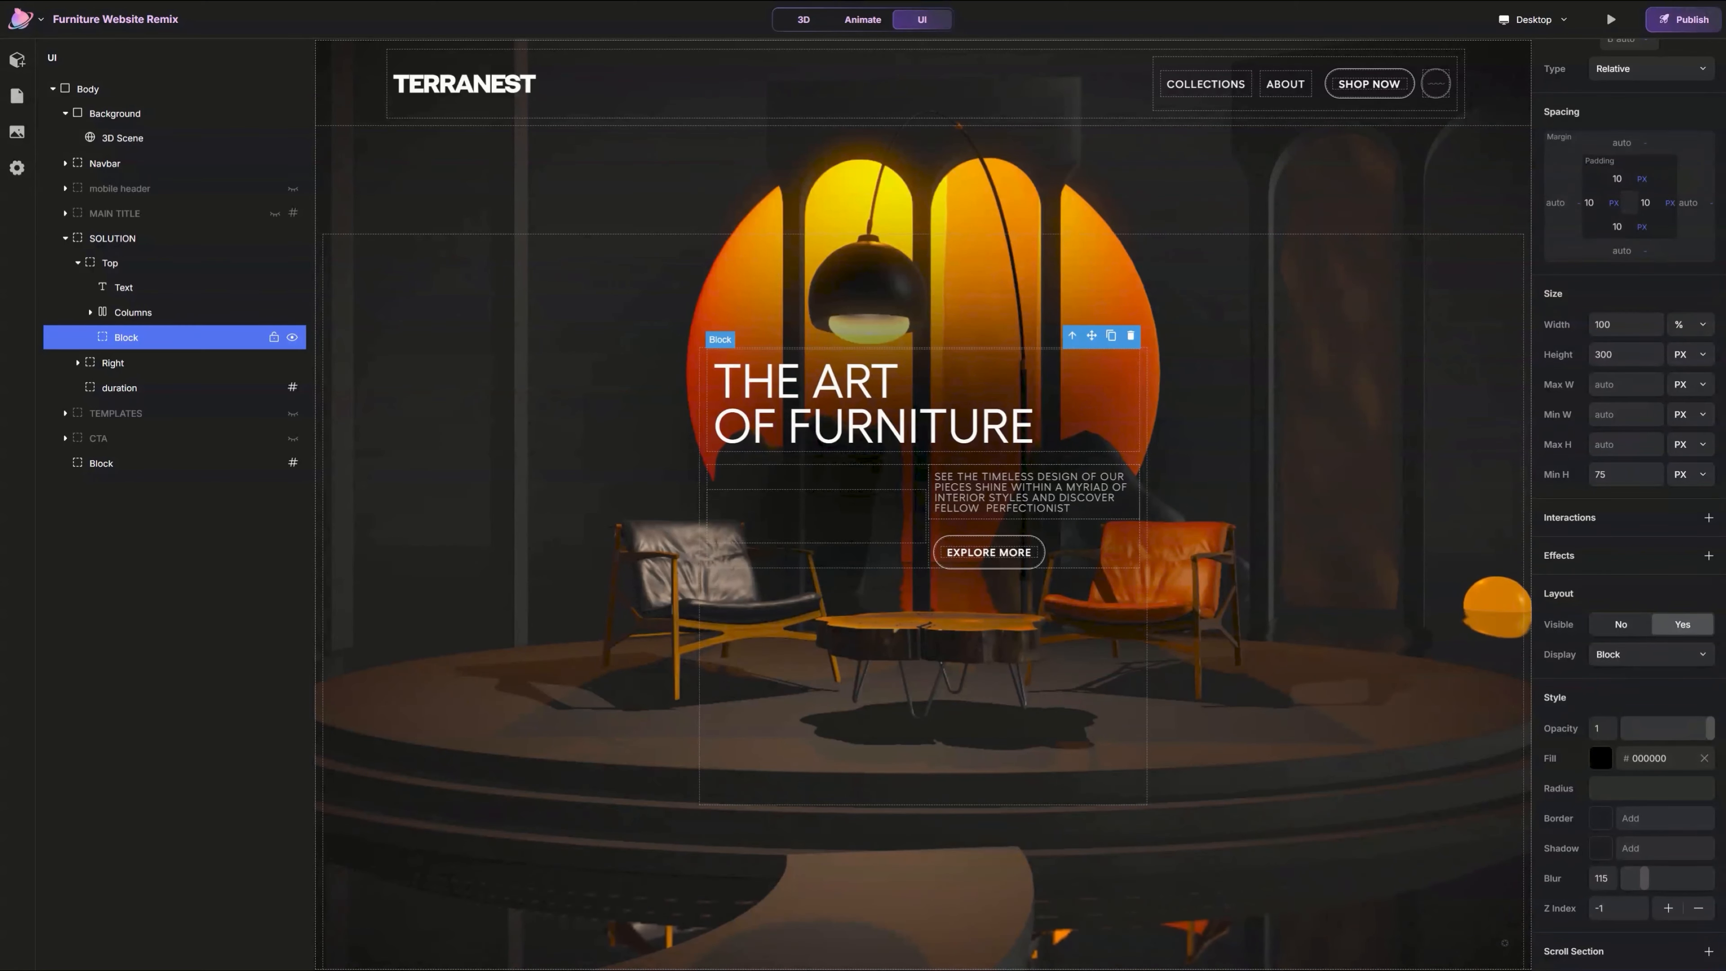
Step: Collapse and hide the SOLUTION section, and make the TEMPLATES section visible
click(67, 238)
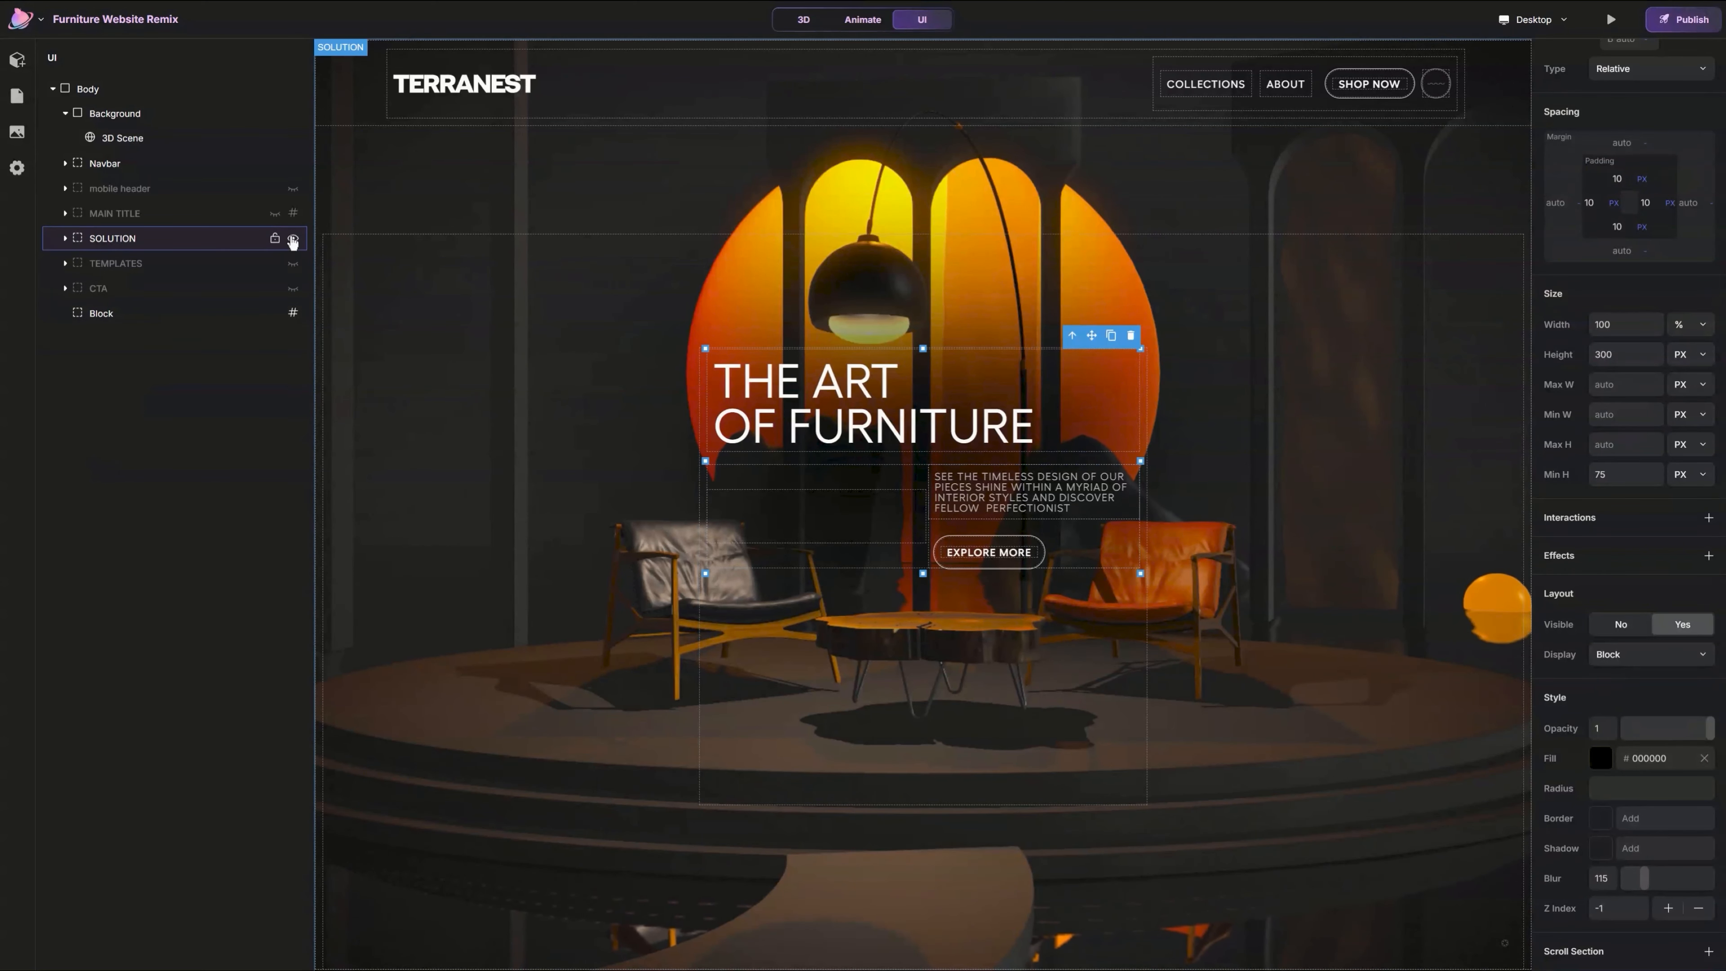
click(293, 239)
click(294, 263)
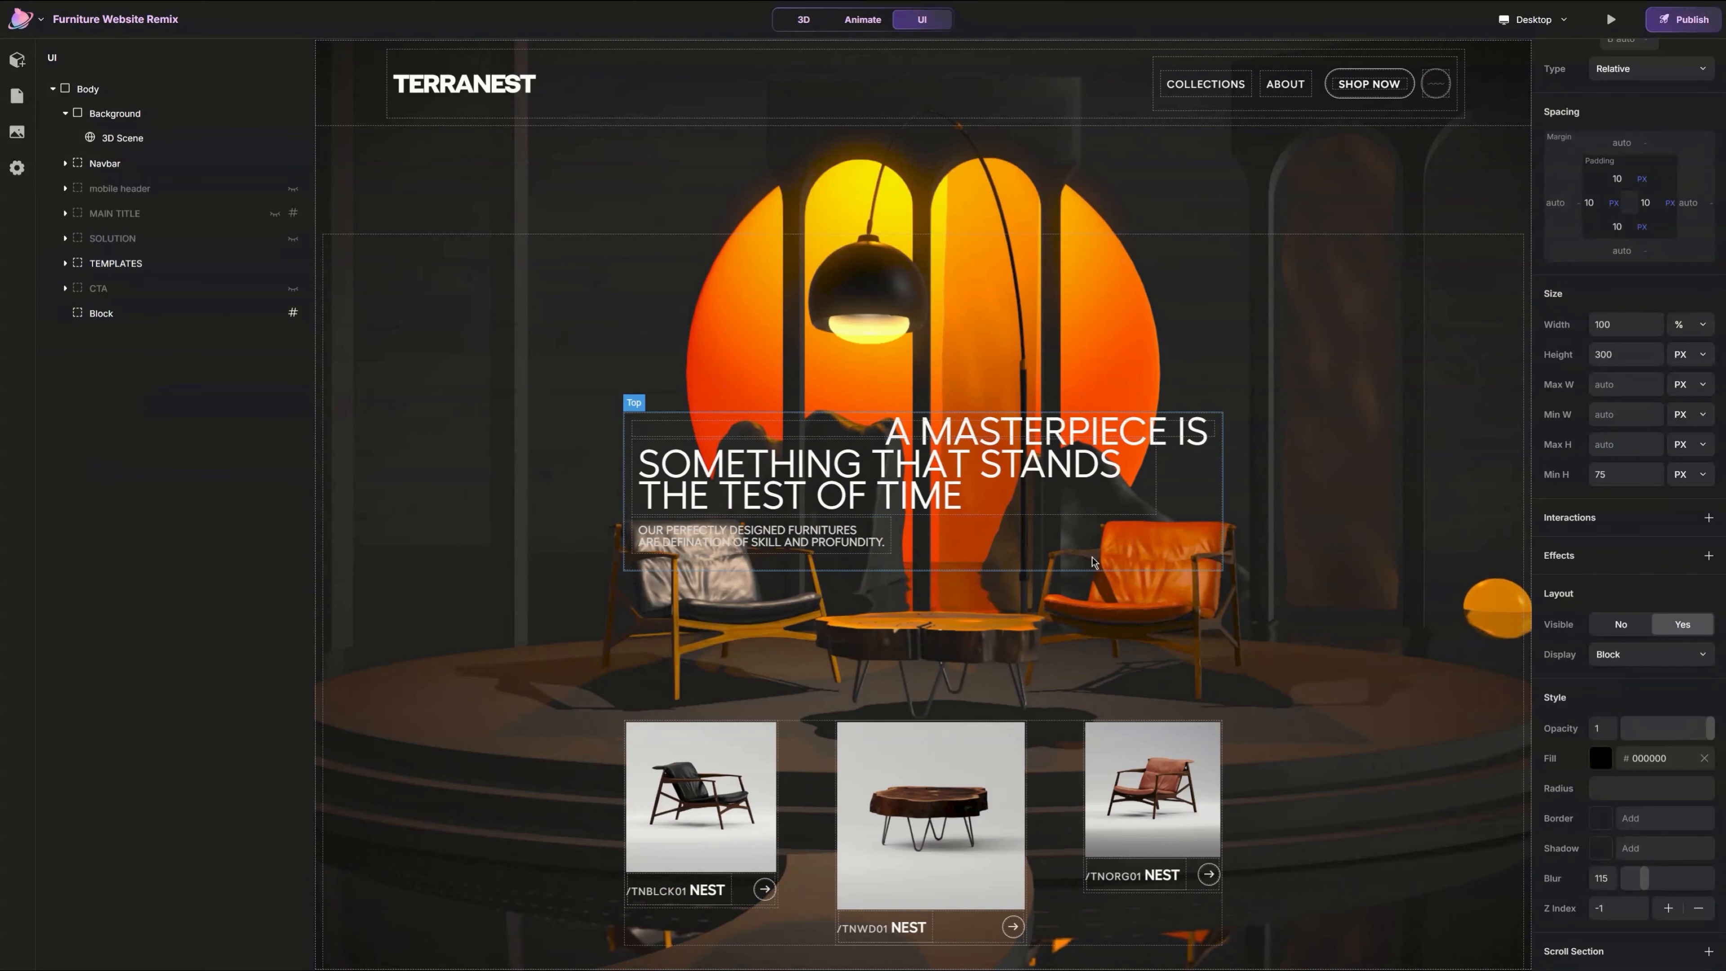
Step: Delete the hidden Blur image and the Btn block from the TEMPLATES section's Top
click(917, 538)
double_click(877, 541)
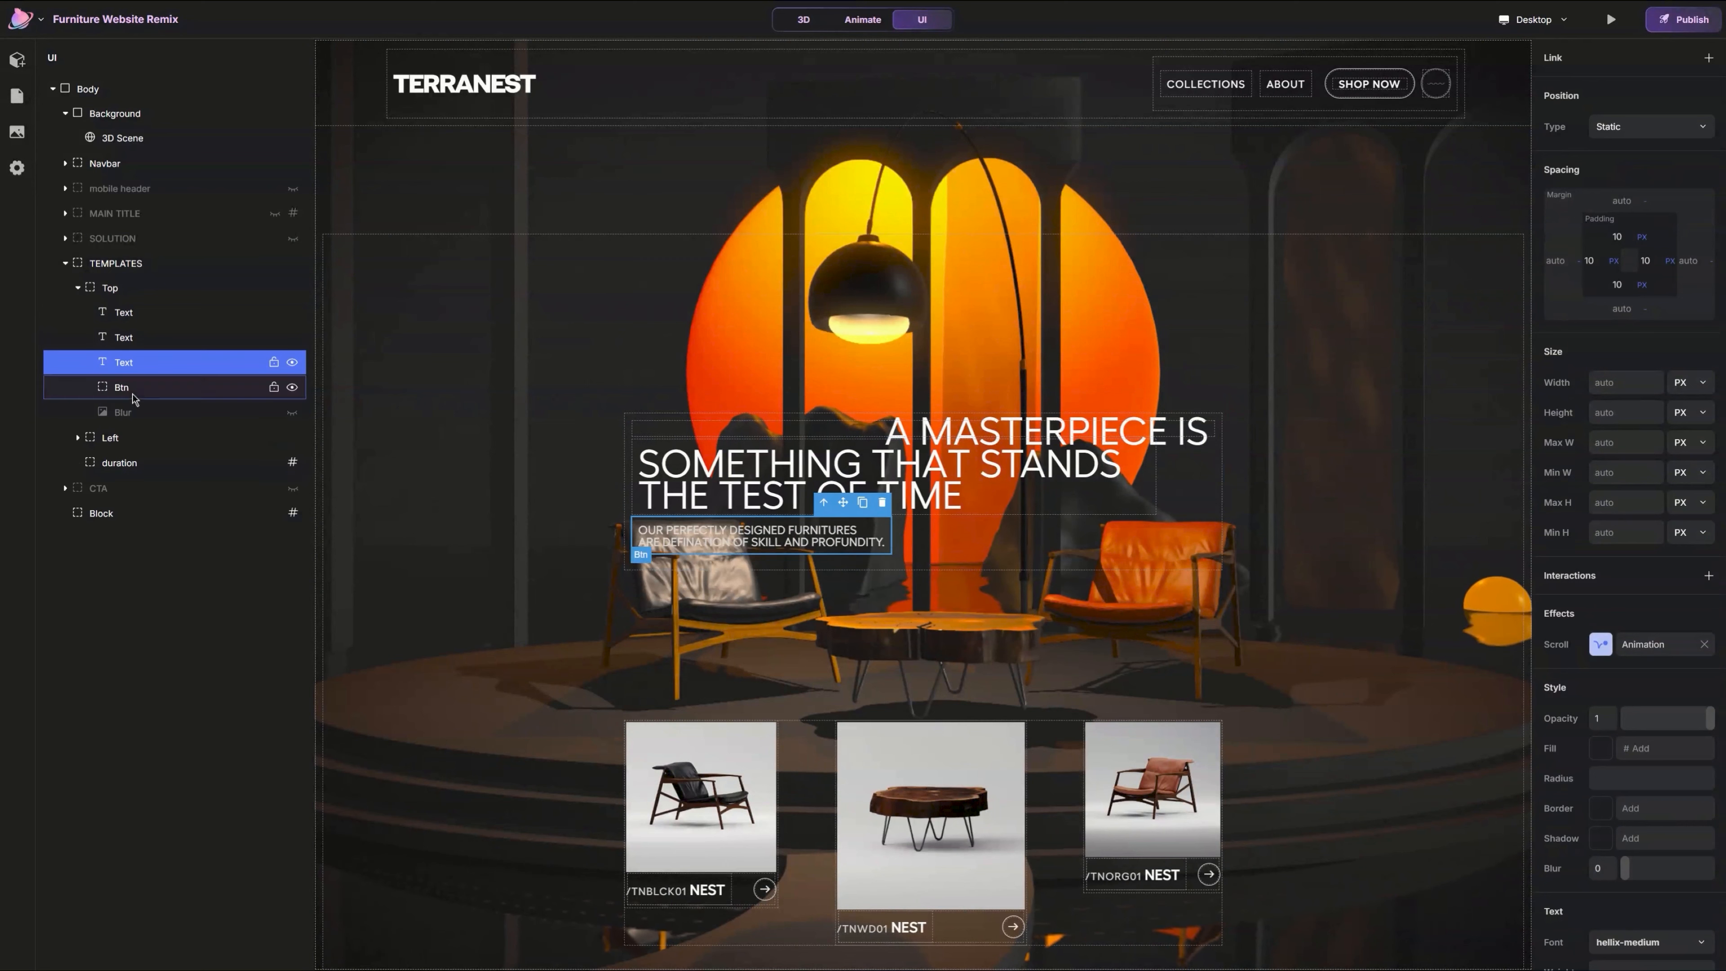
click(138, 412)
key(Delete)
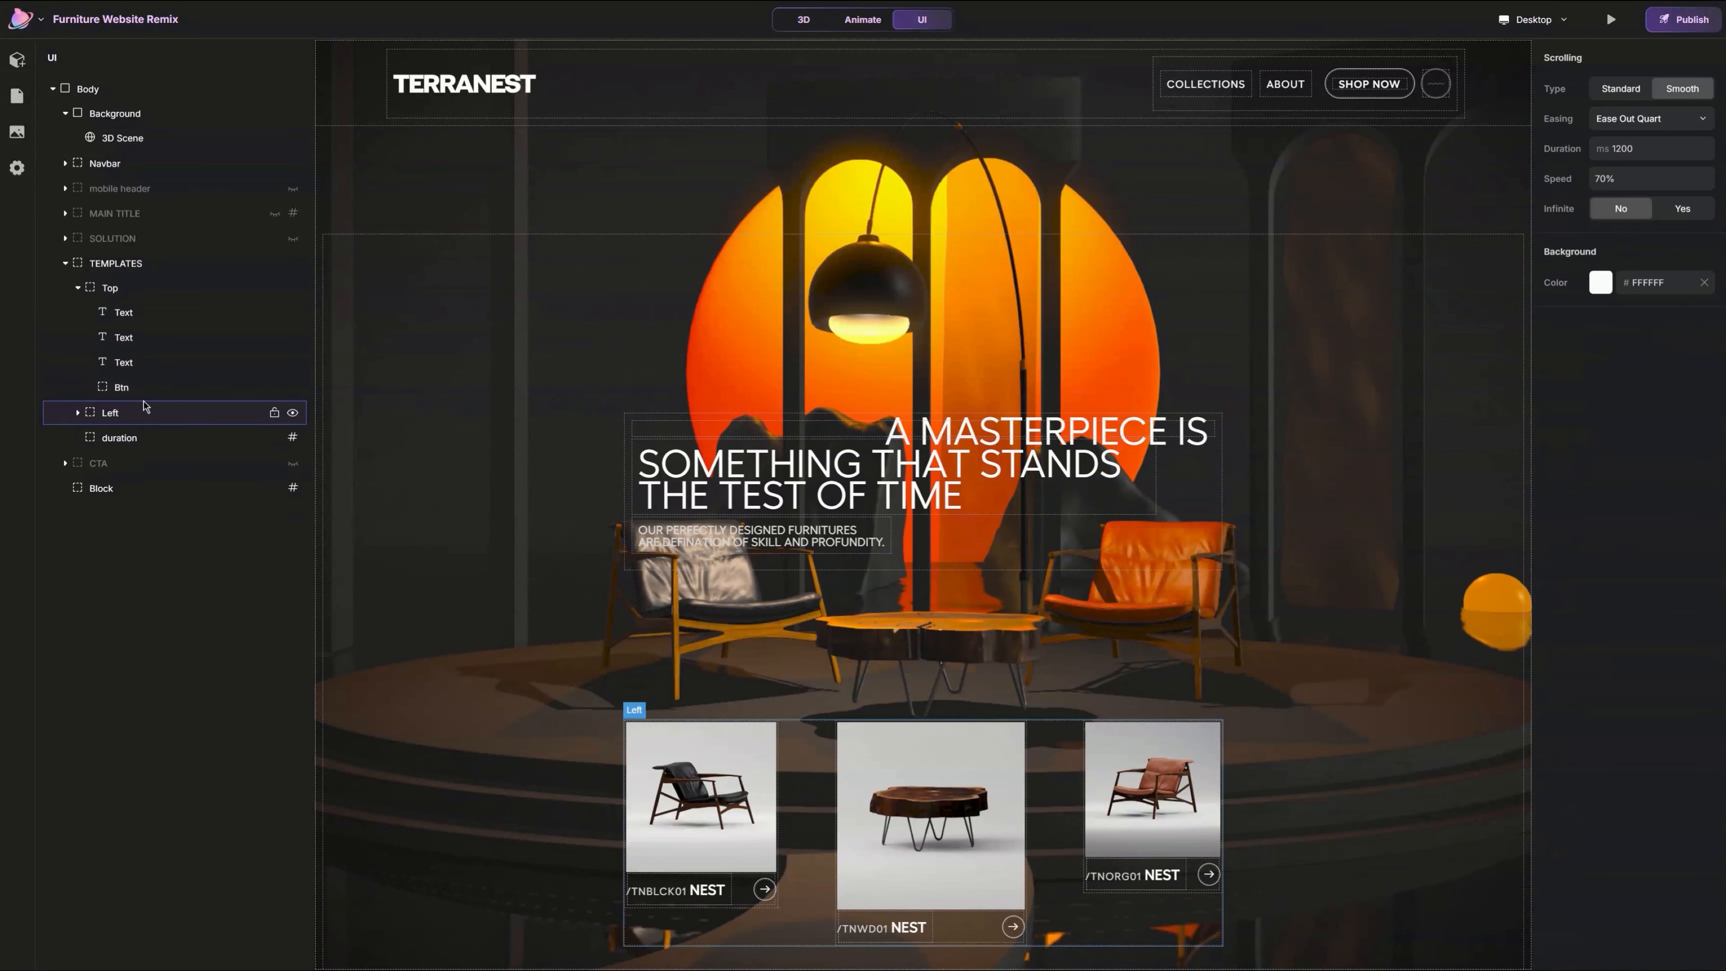
click(145, 390)
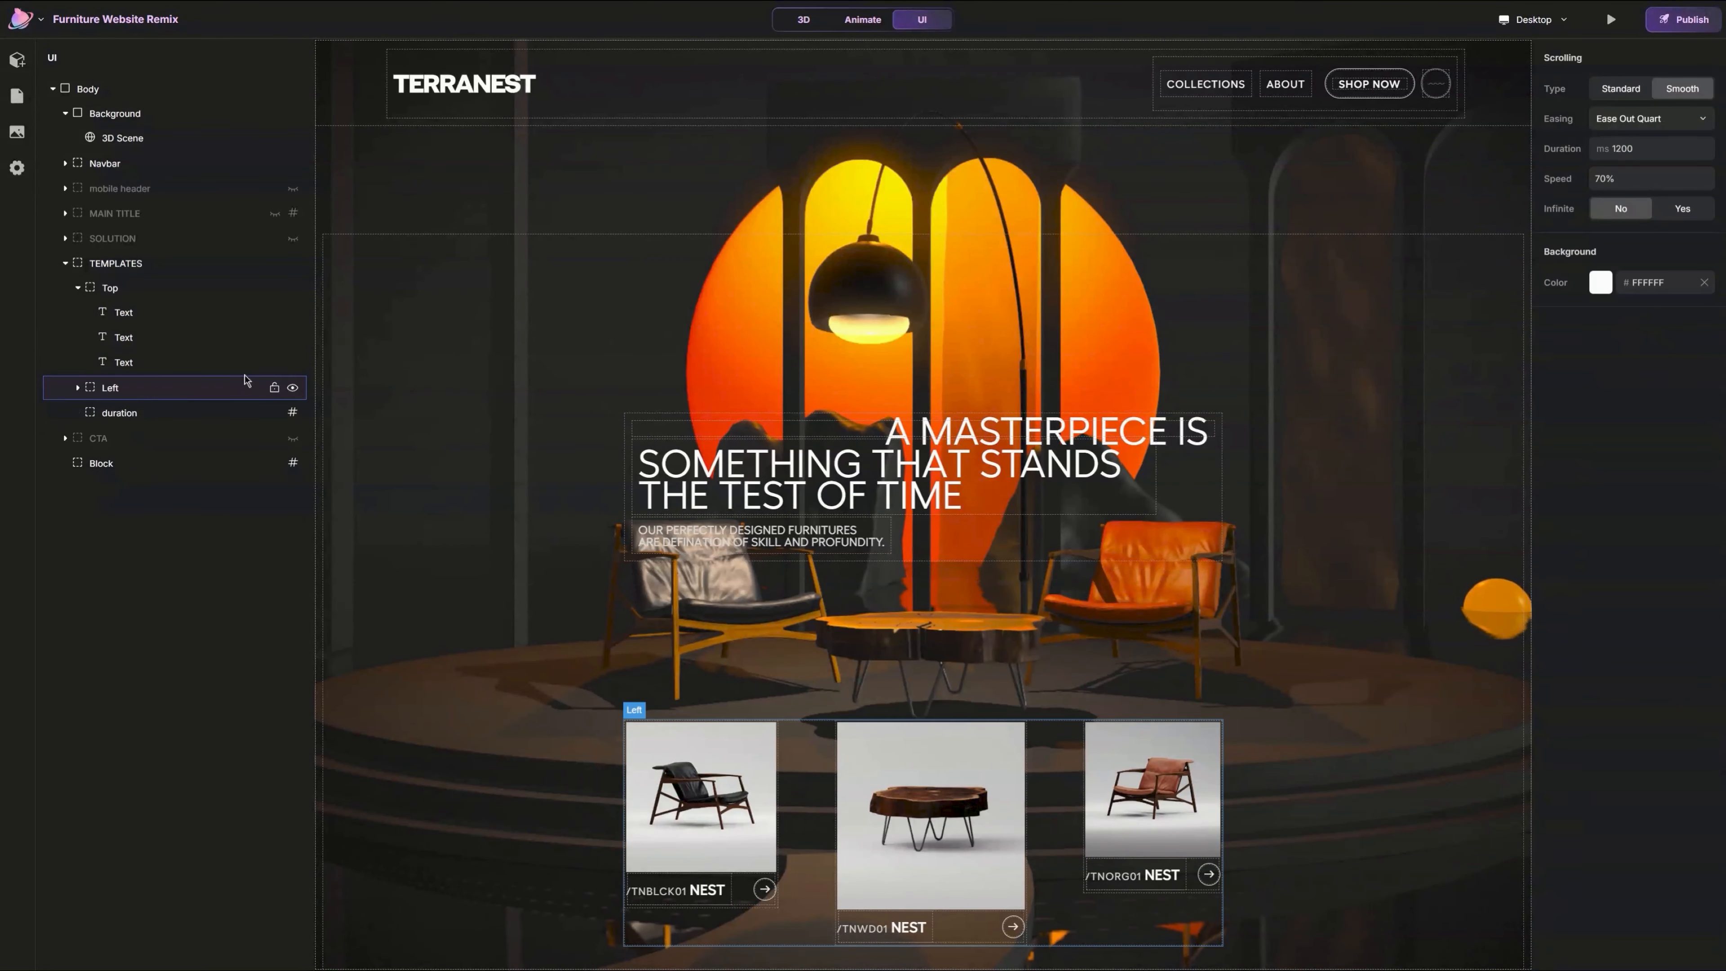
Step: Paste the blurred block after the last Text in TEMPLATES' Top, with a height of 250 px and a top offset of -250 px
click(196, 360)
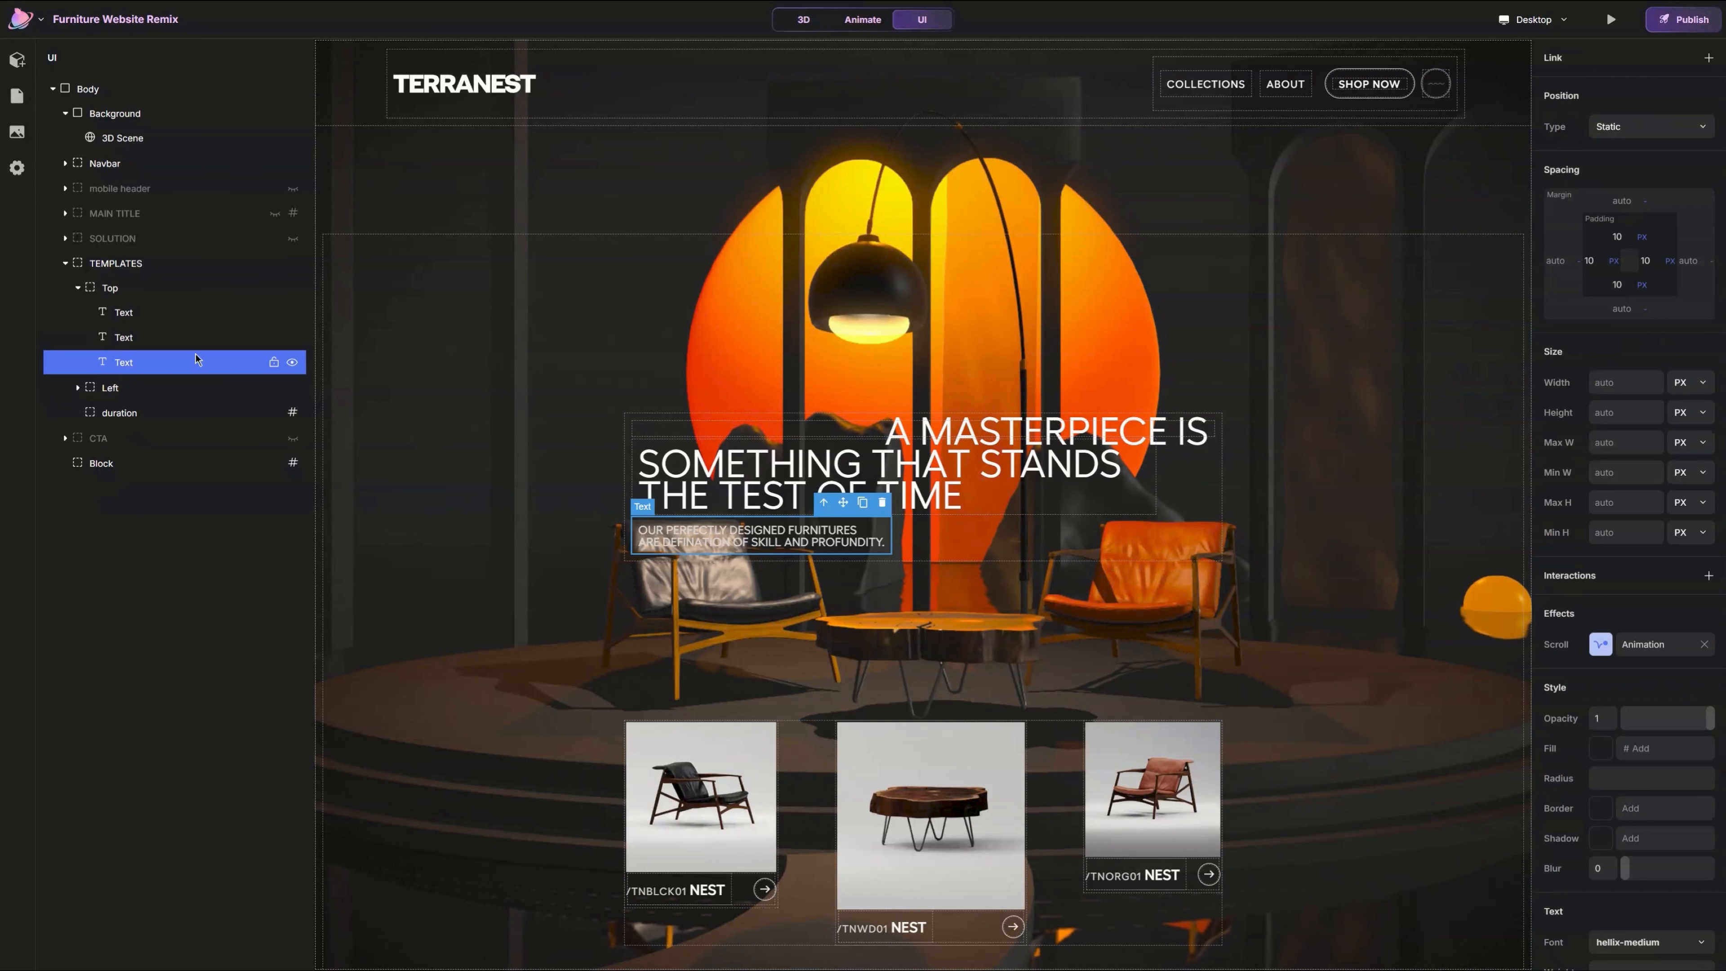
key(ctrl+v)
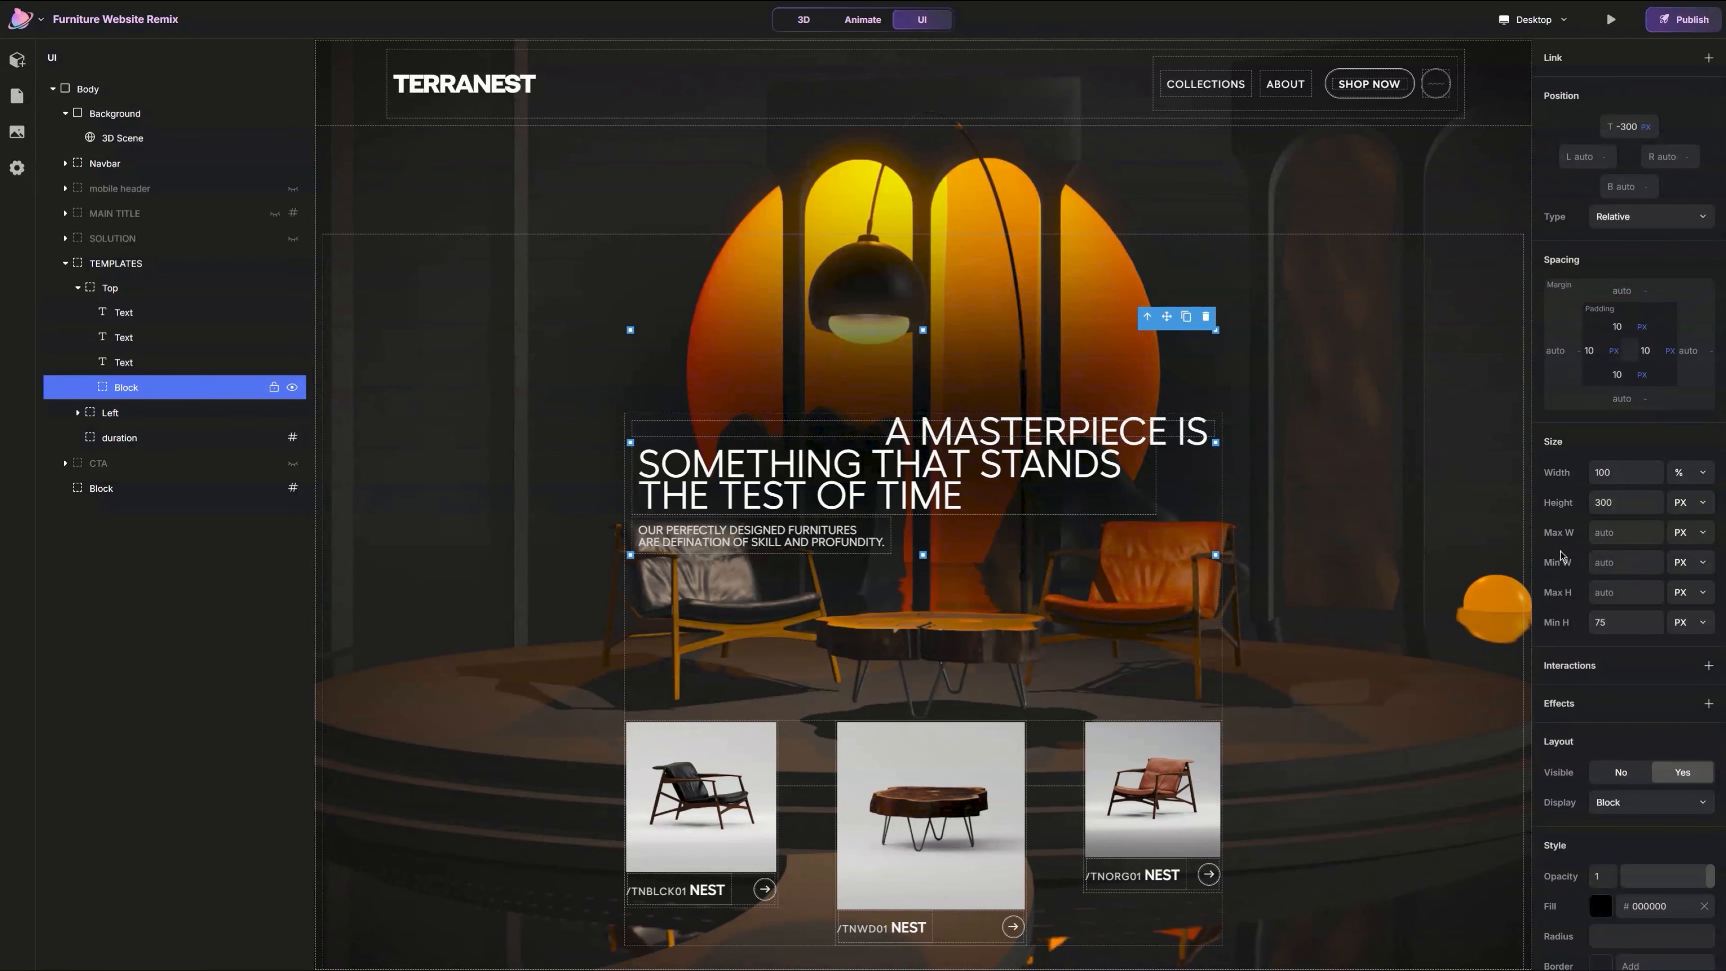
click(1608, 503)
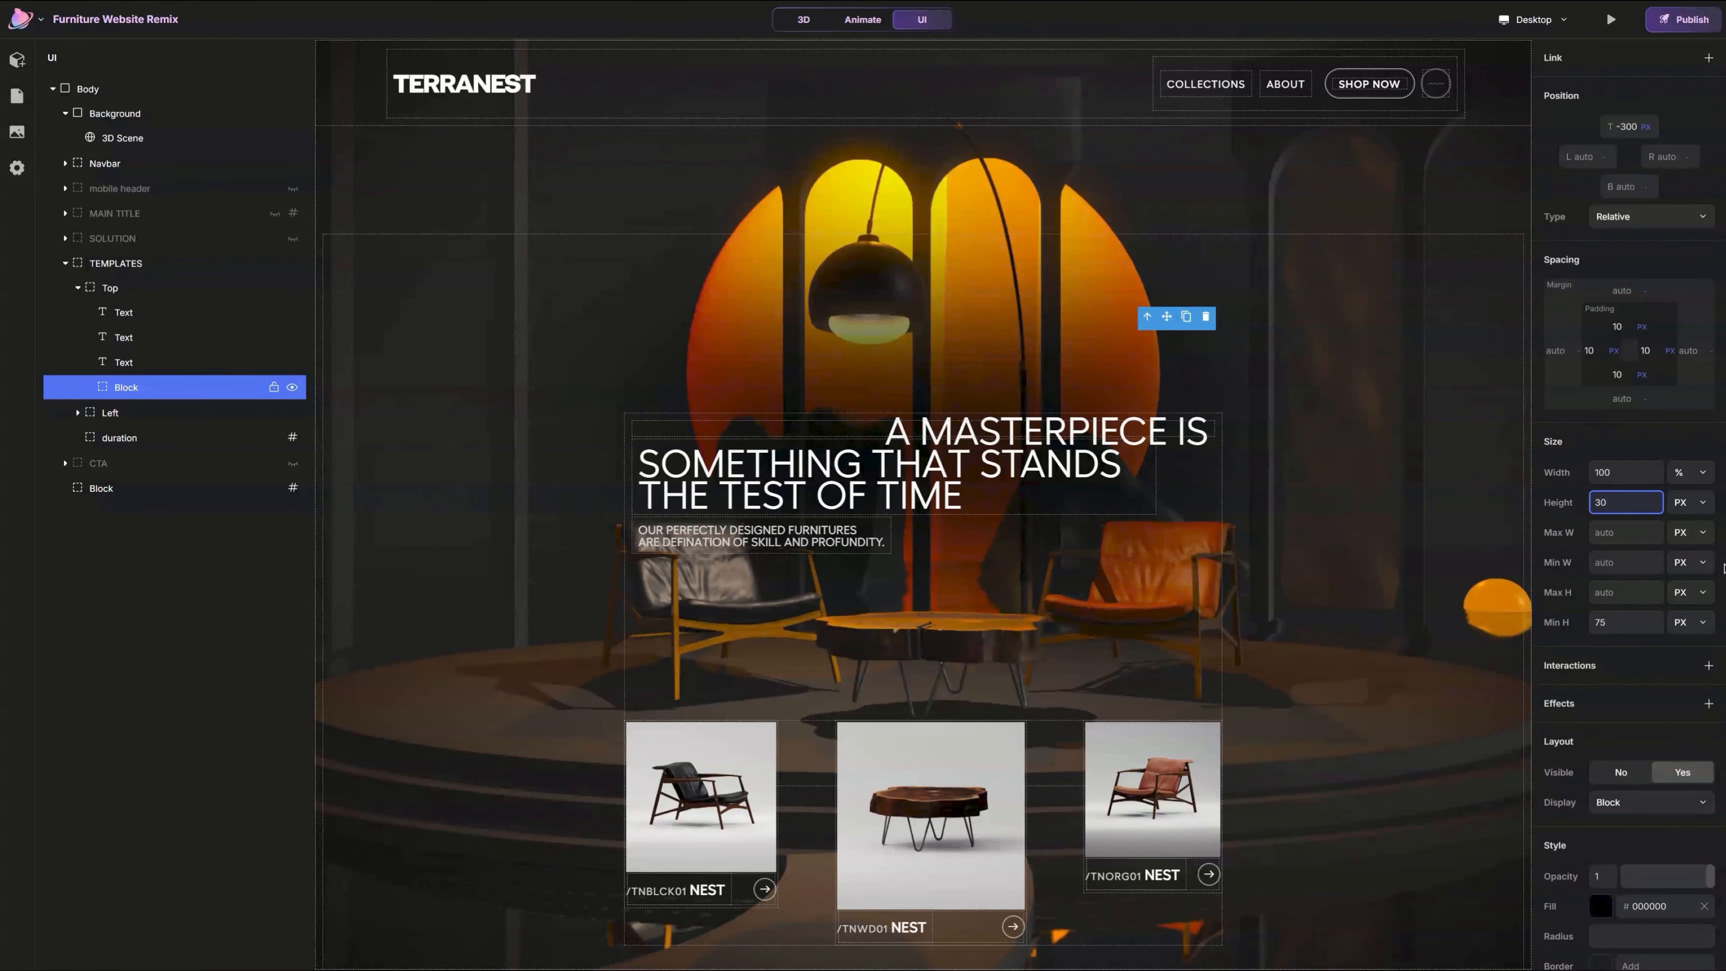
key(Return)
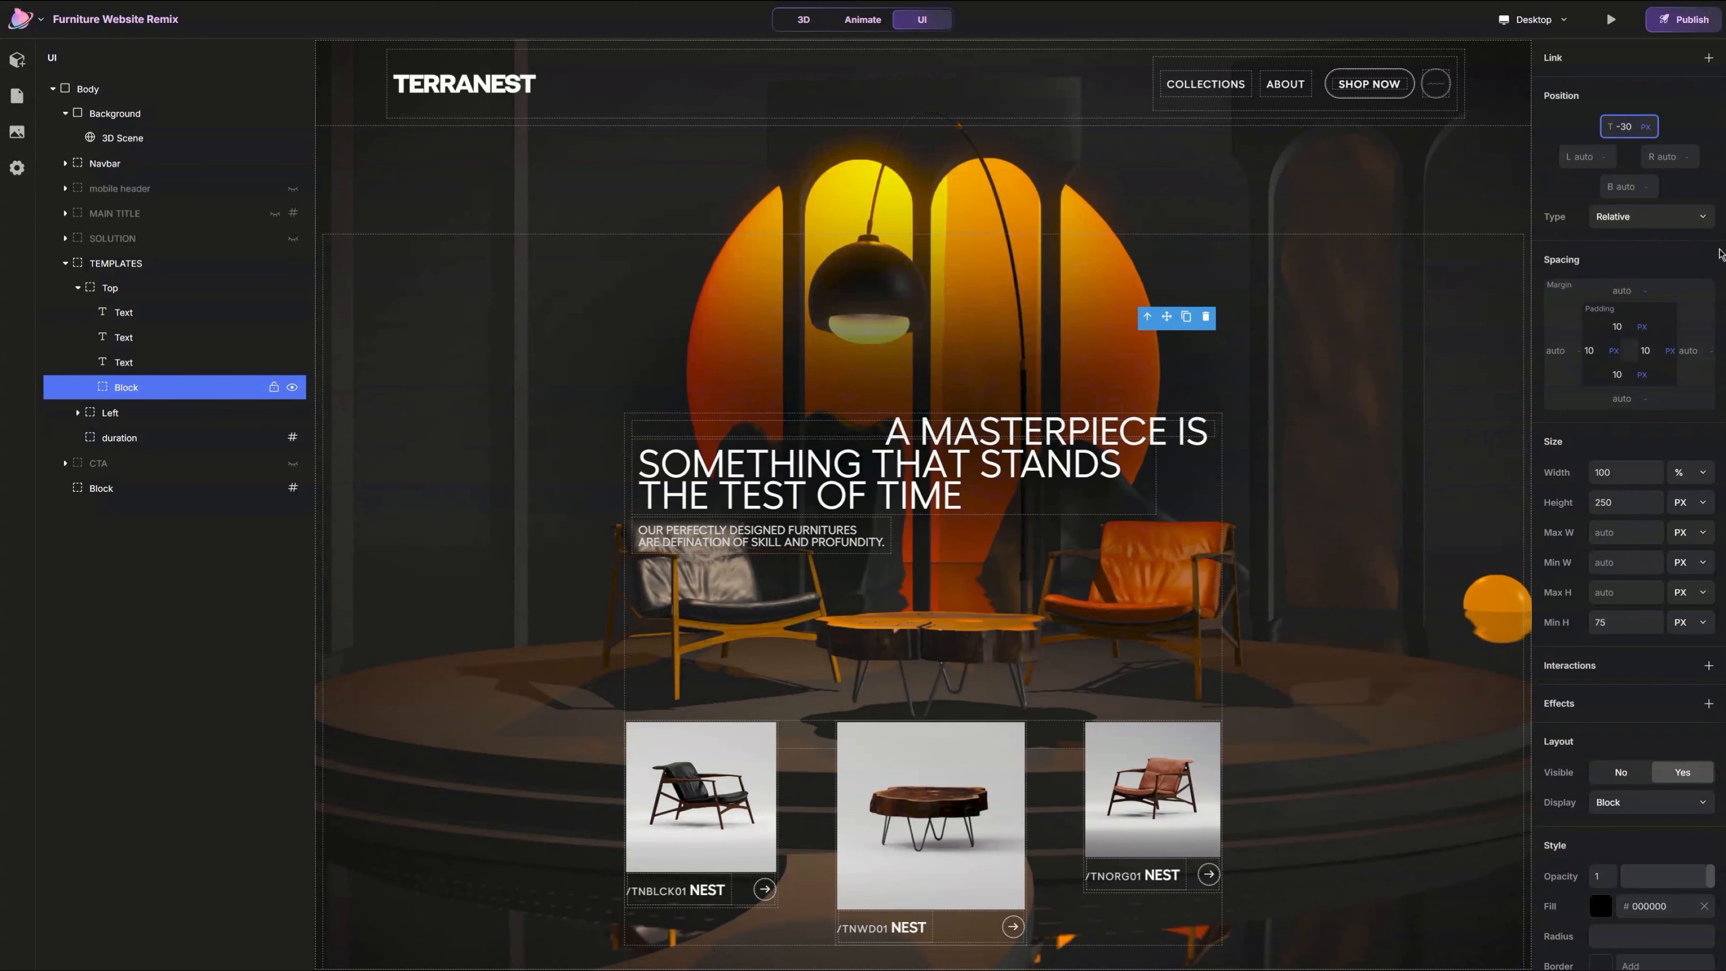
key(Return)
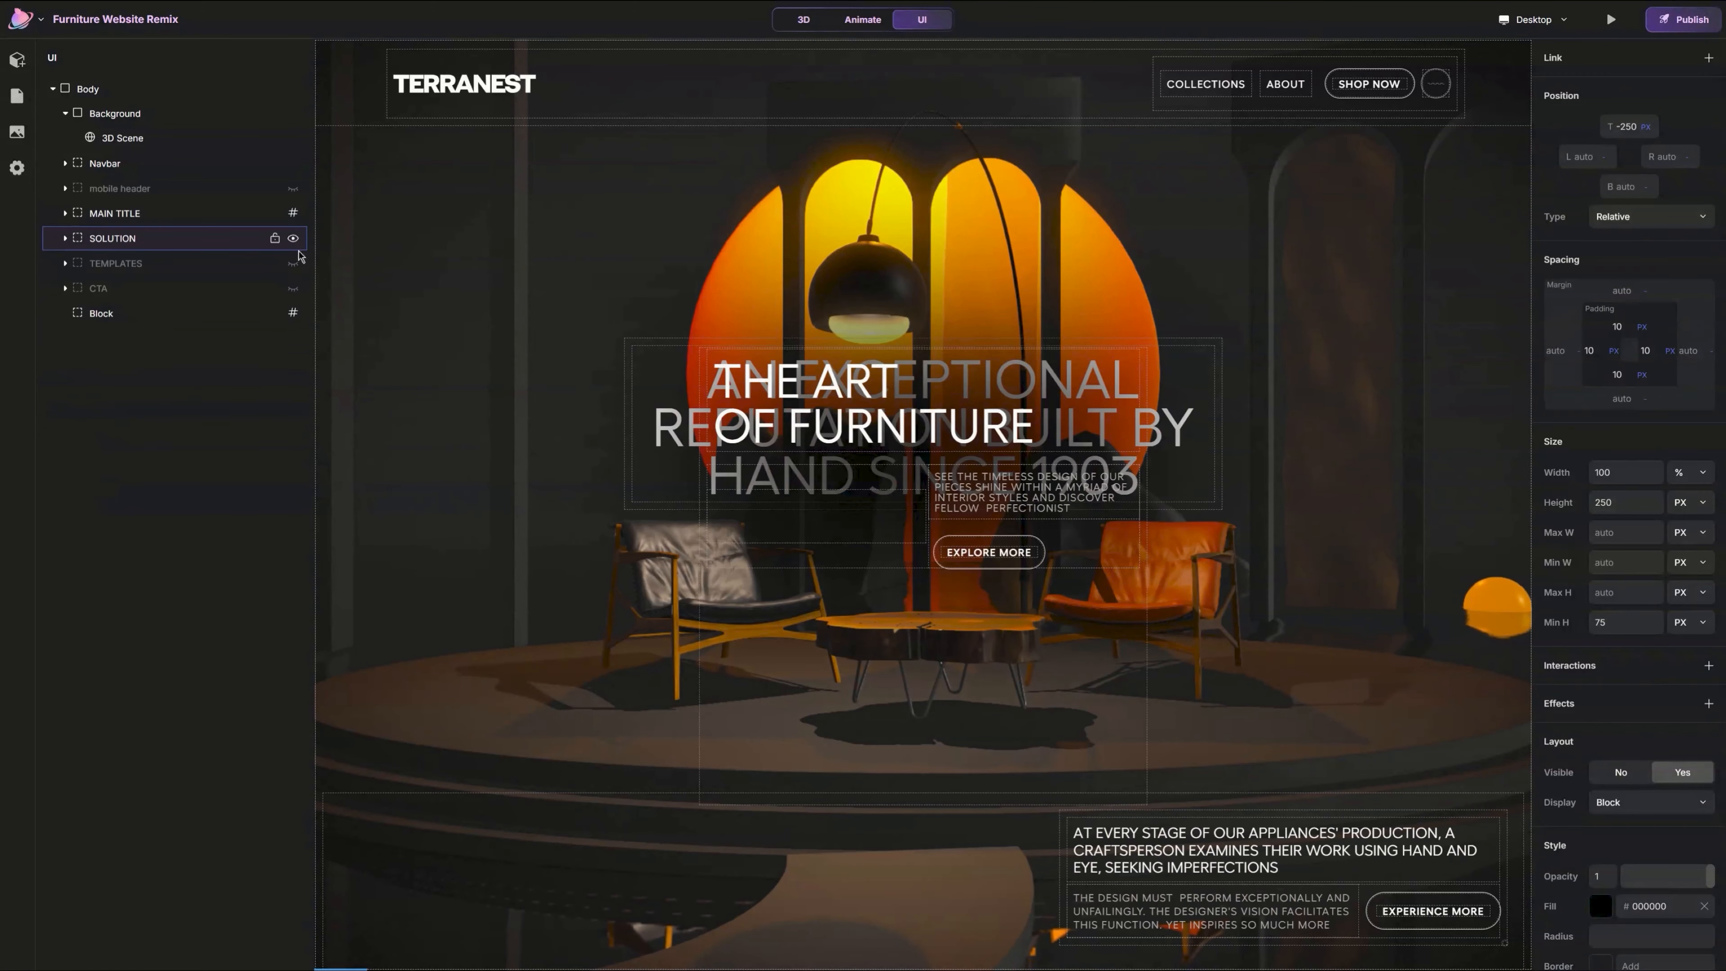
Step: Make the TEMPLATES and CTA sections visible alongside MAIN TITLE and SOLUTION
click(293, 264)
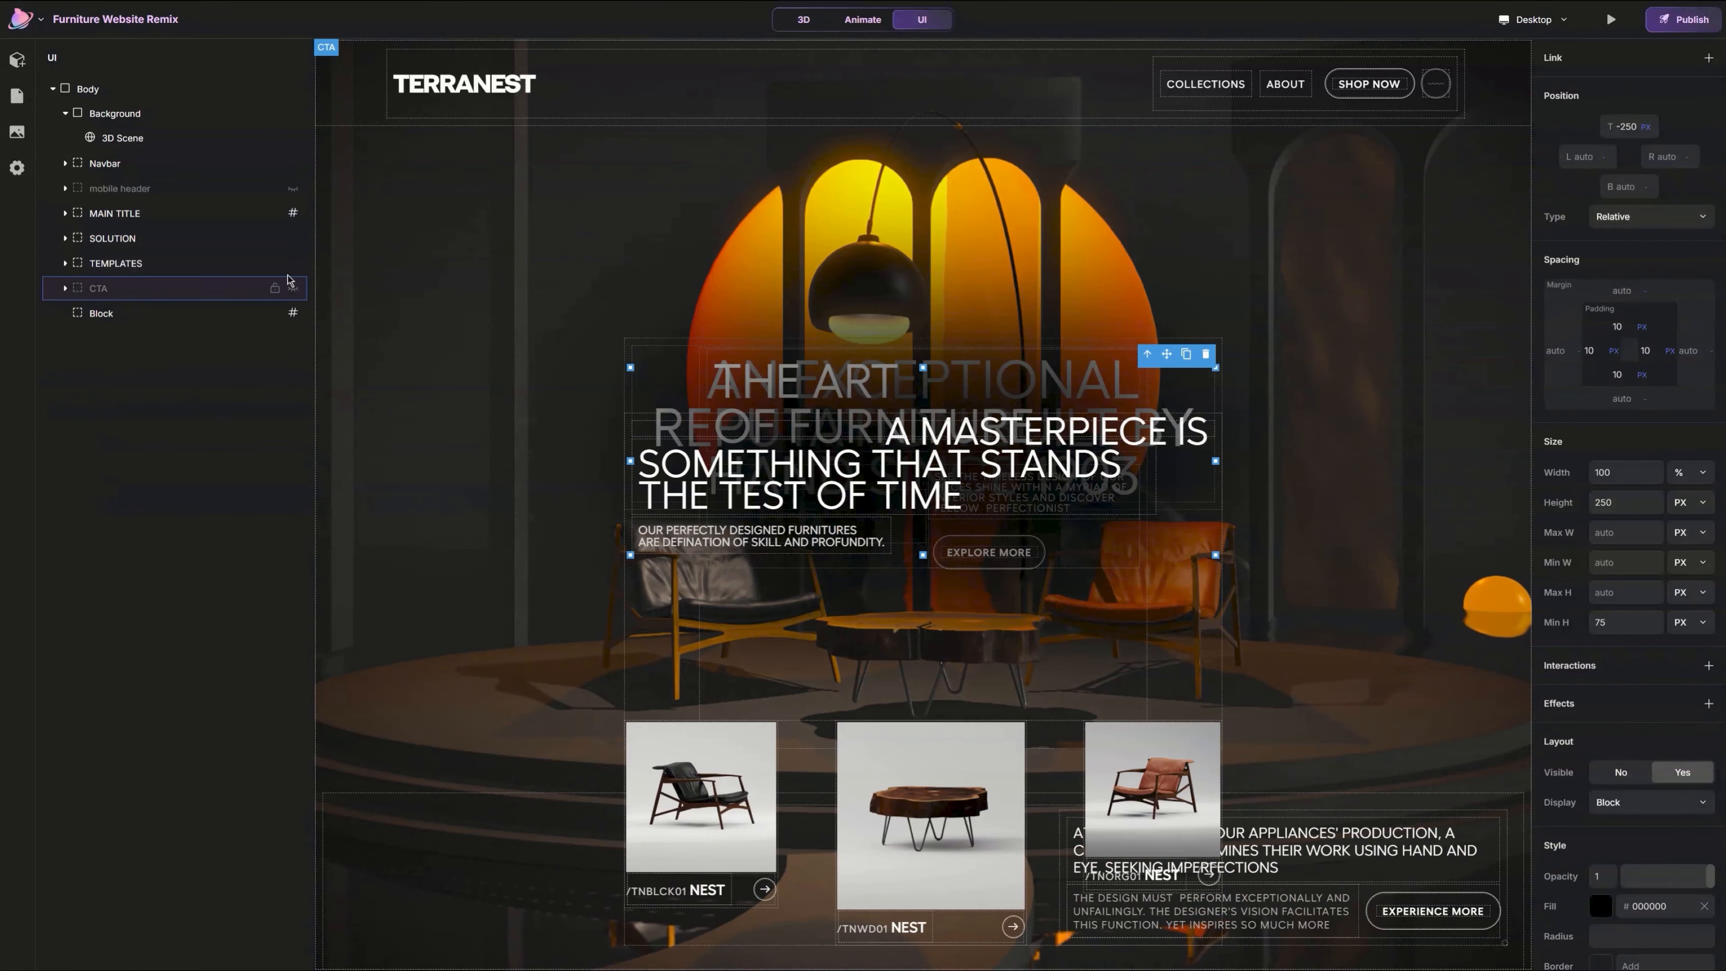
click(293, 289)
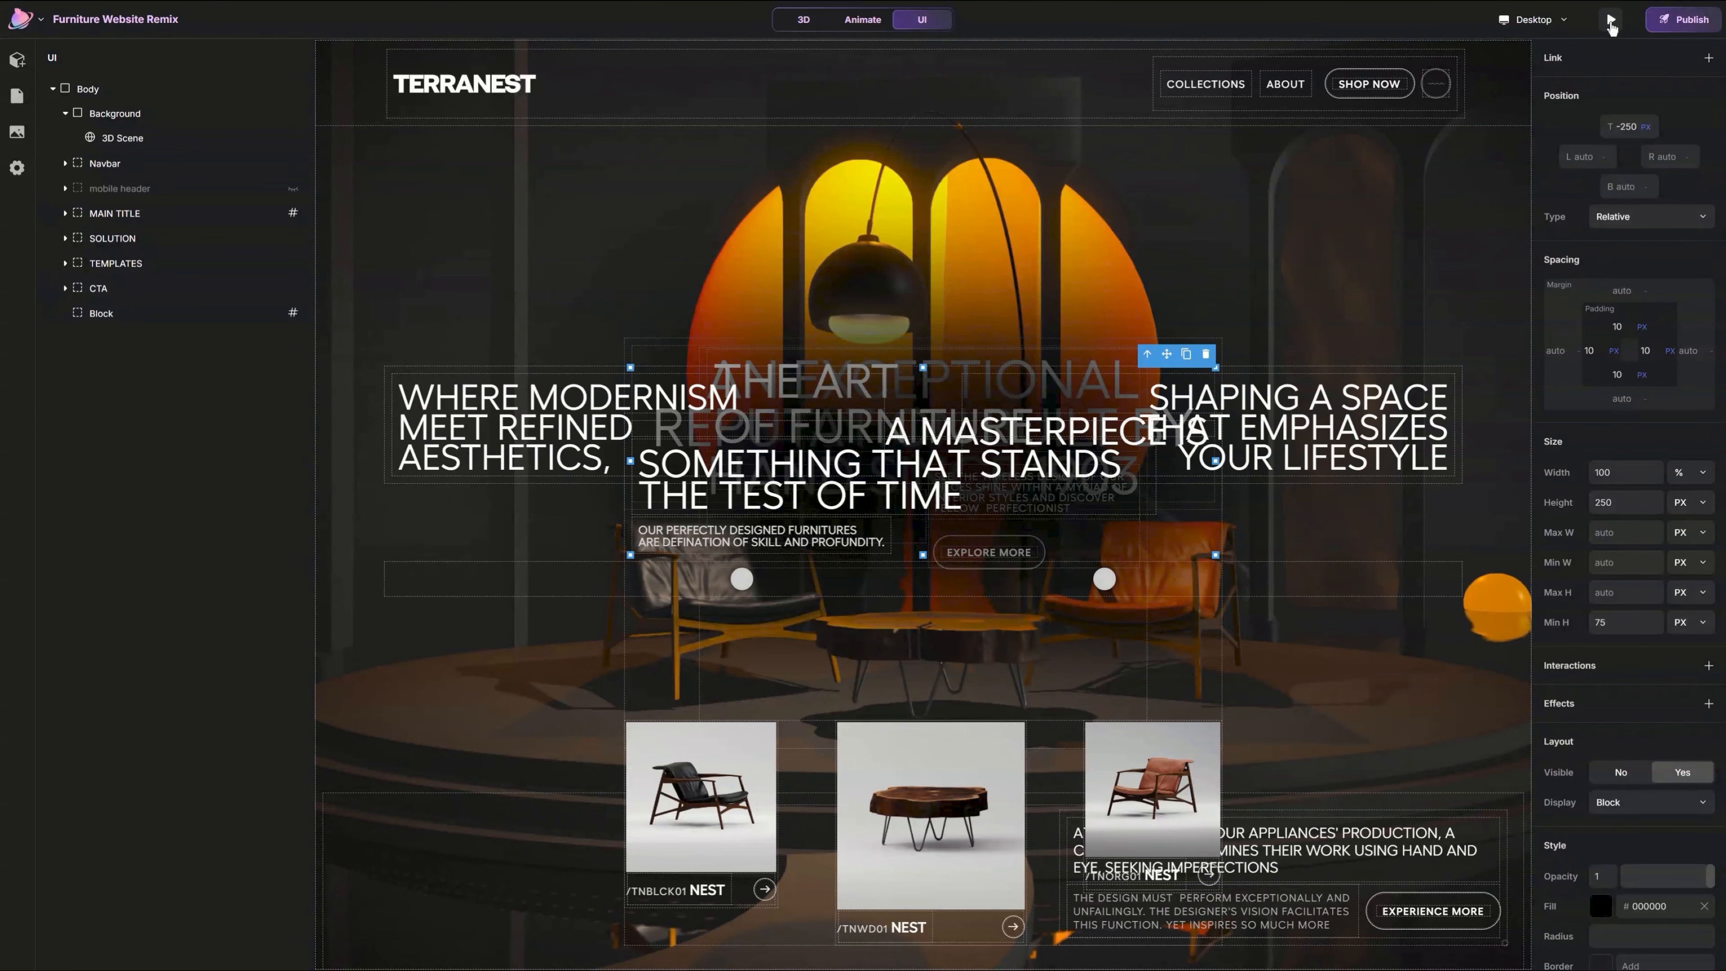
Step: Preview the page and scroll through its sections to examine the blurred backdrops behind the SOLUTION and TEMPLATES text
click(1611, 21)
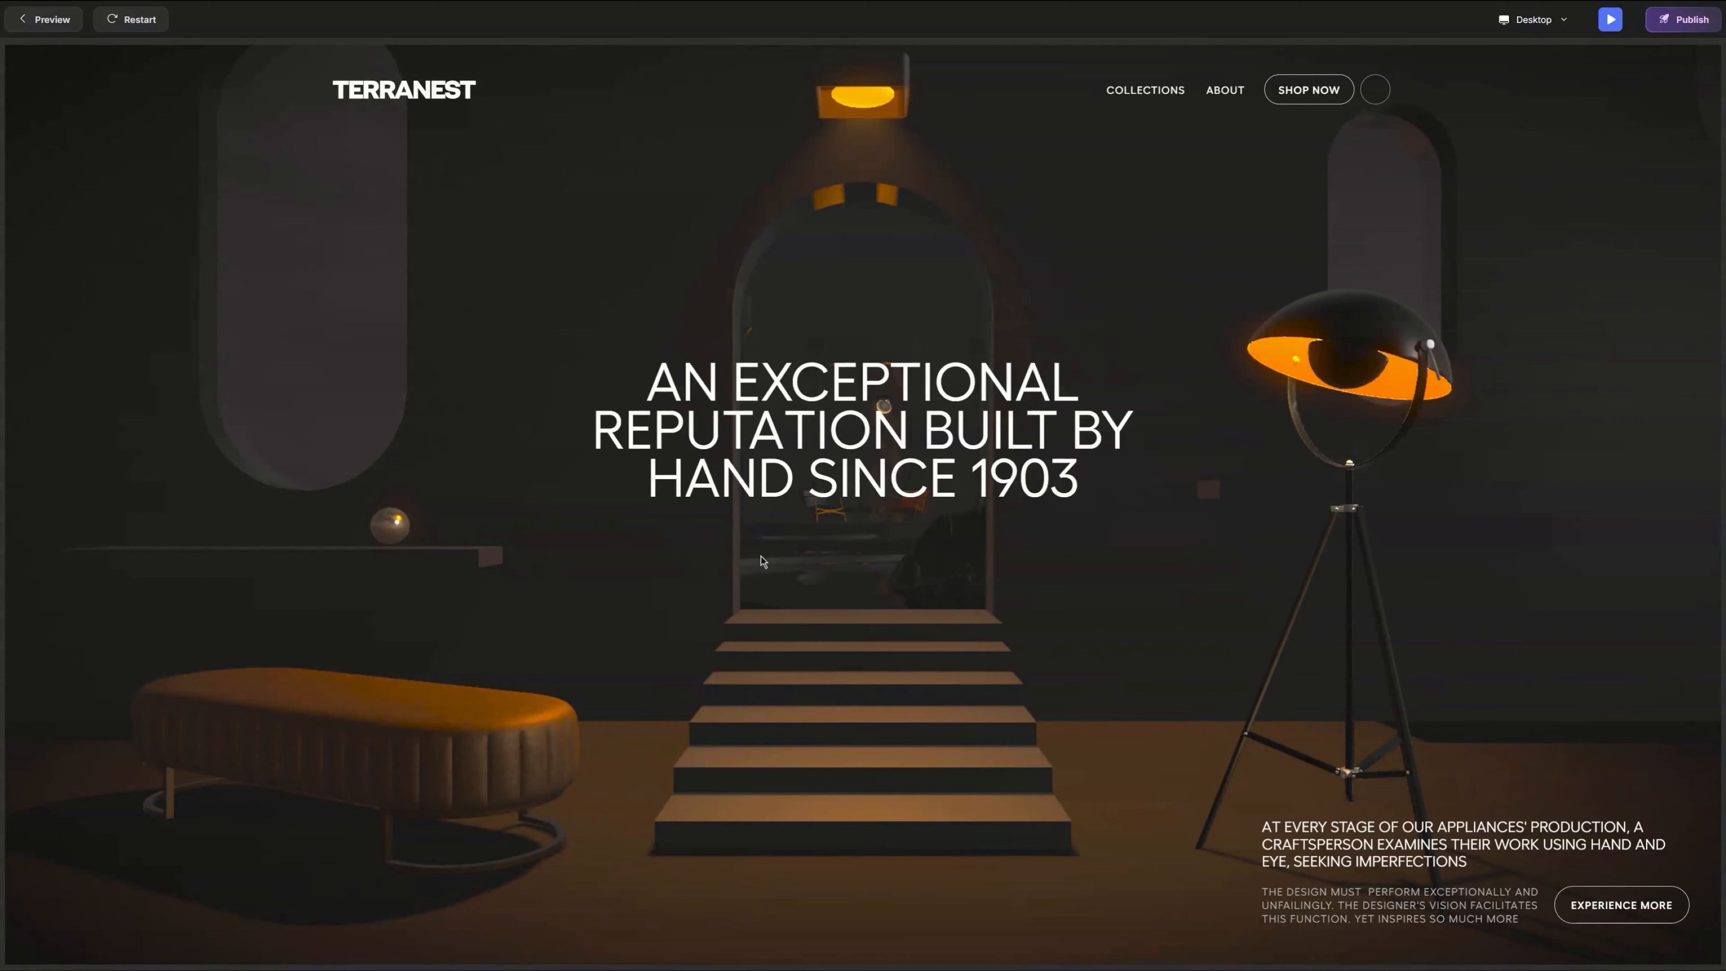
click(1379, 95)
click(1386, 91)
scroll(936, 444, down, 10)
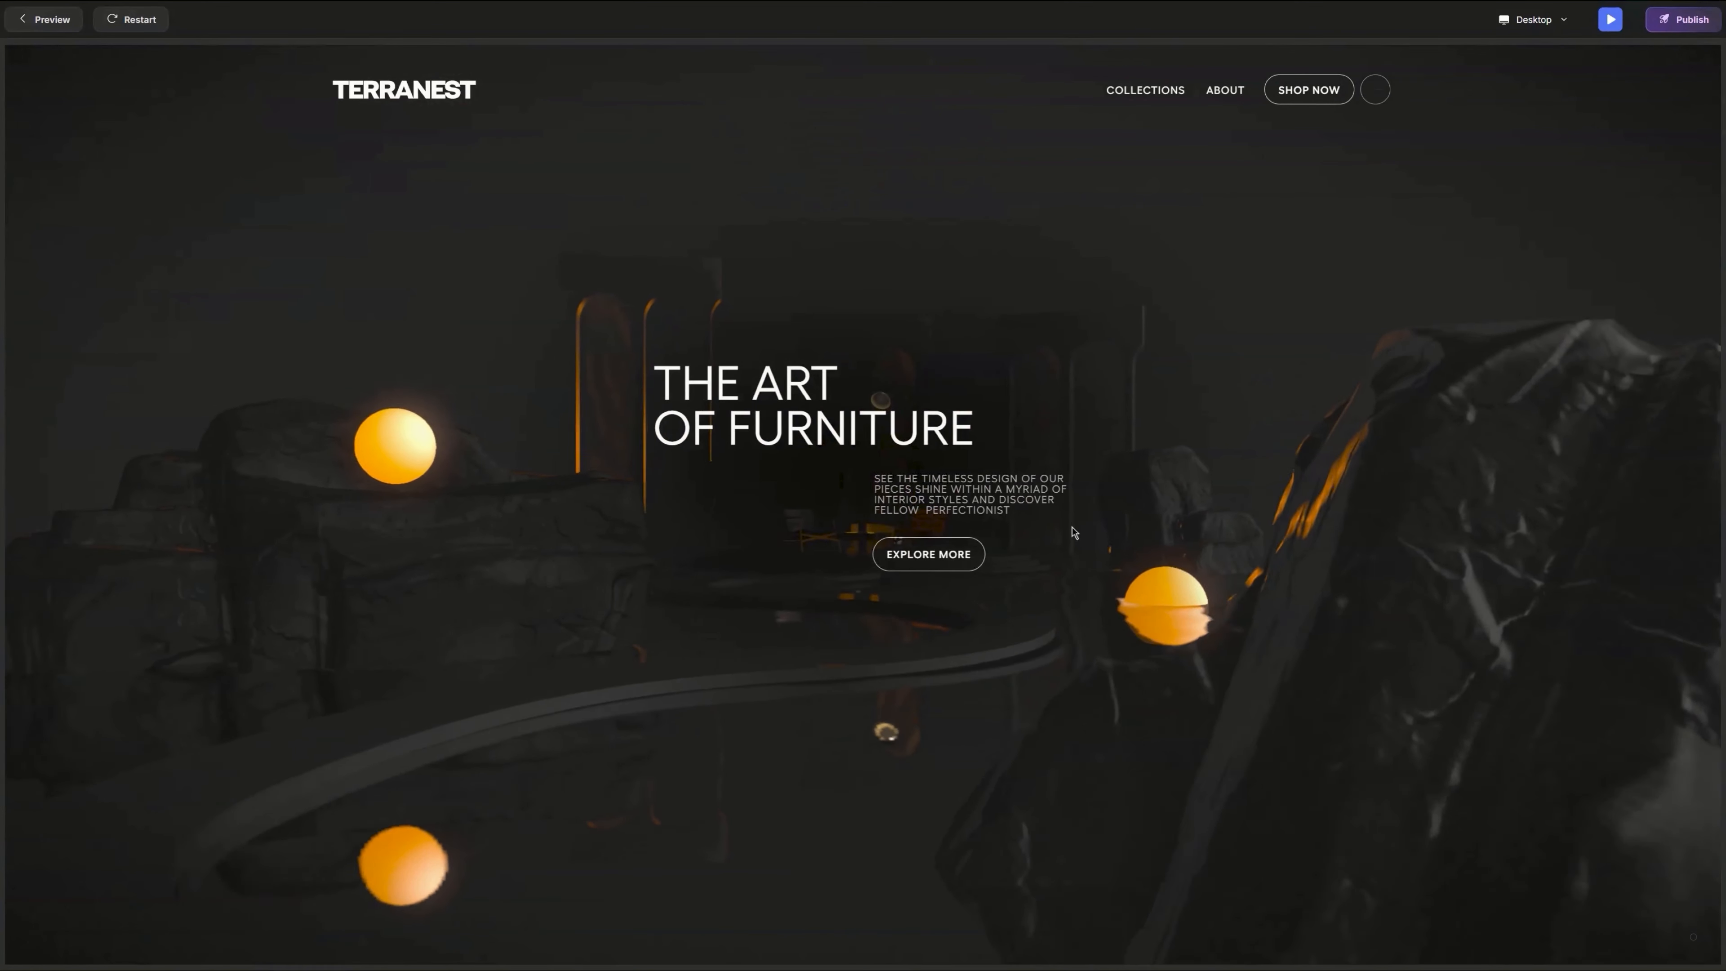
scroll(1071, 548, down, 5)
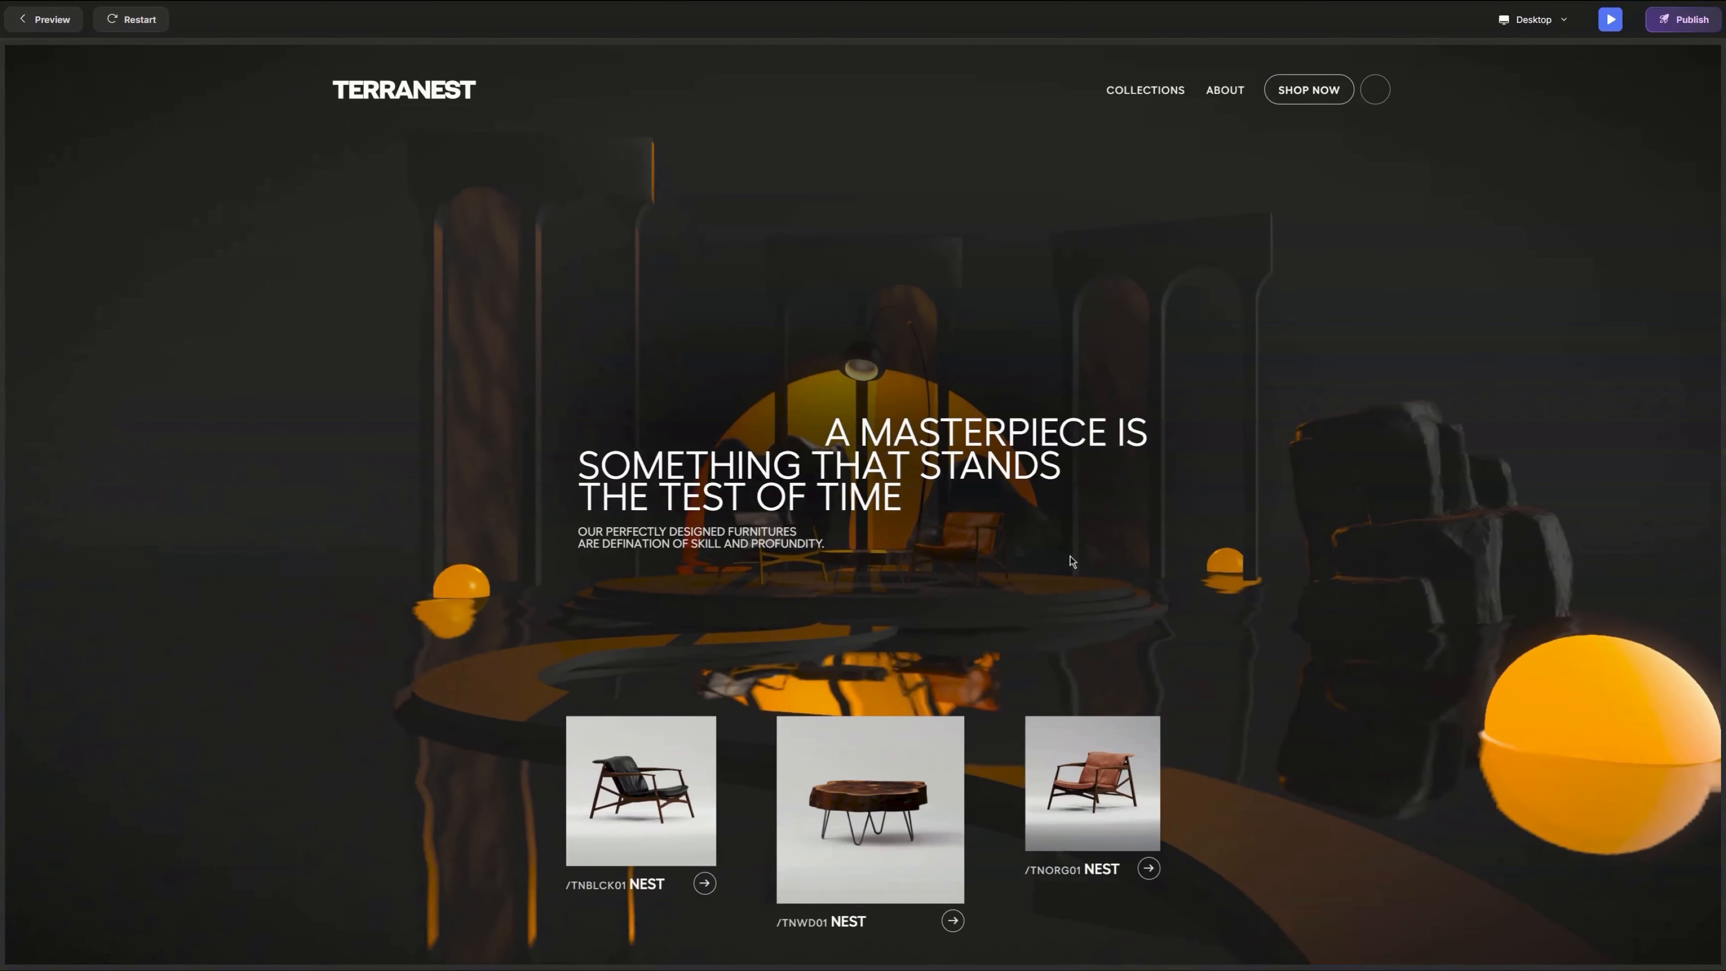
scroll(1072, 556, down, 5)
scroll(1073, 563, down, 5)
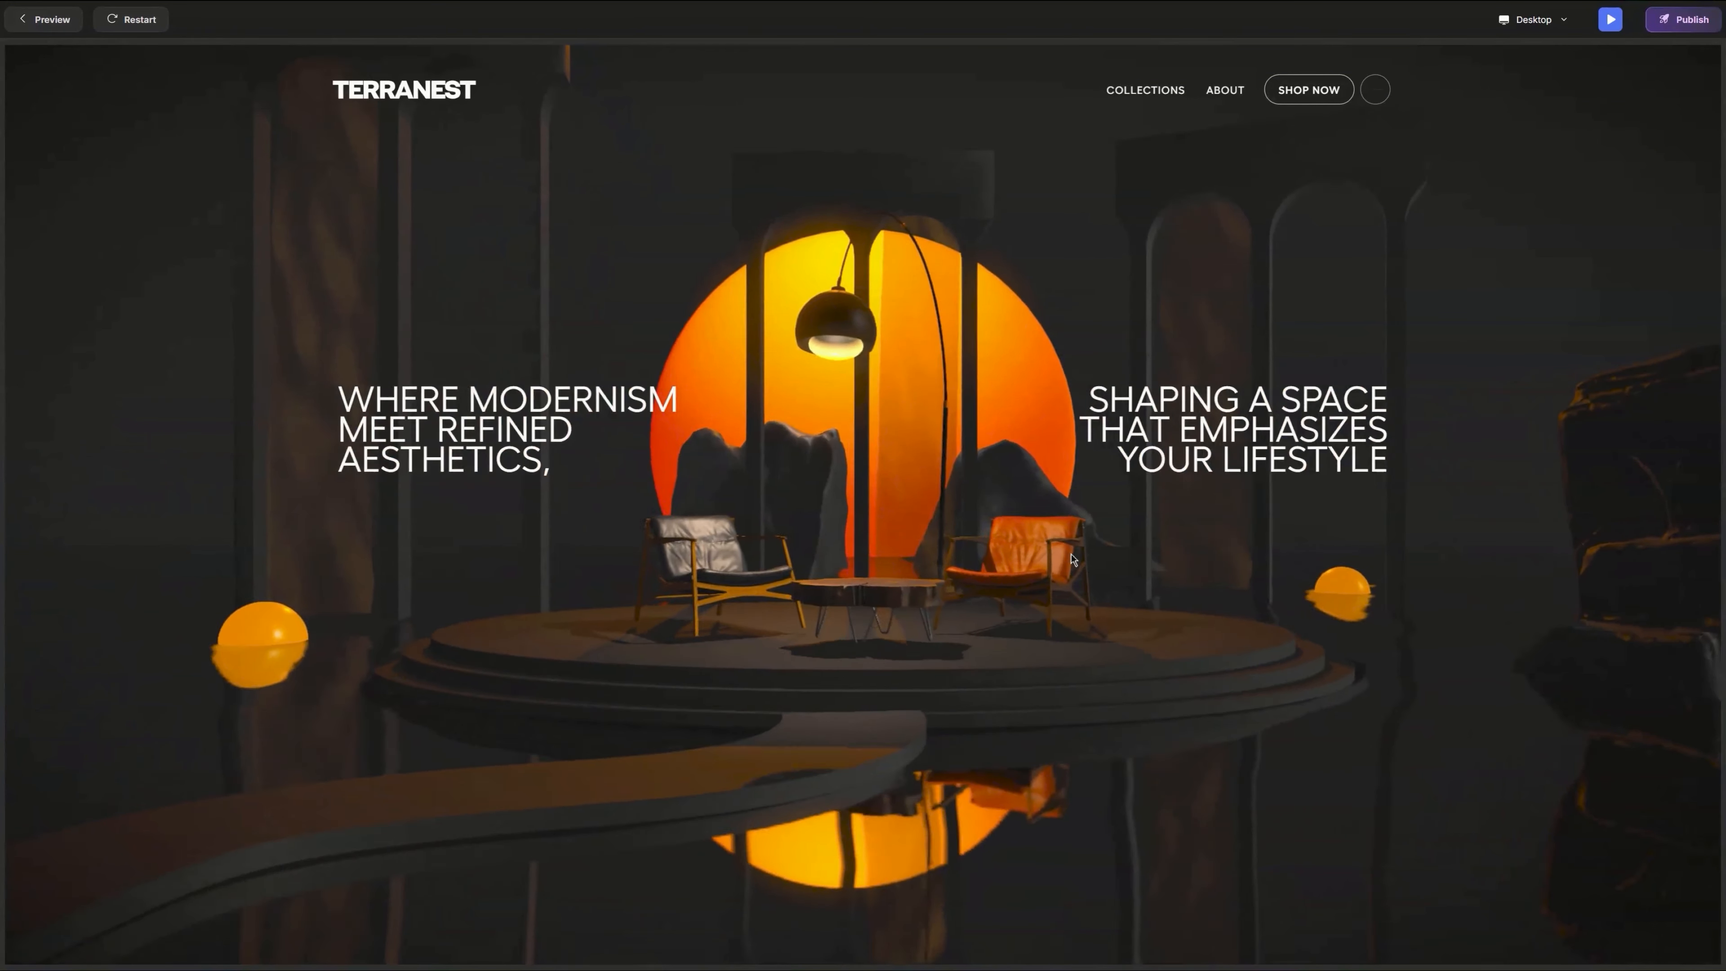
scroll(1096, 599, up, 10)
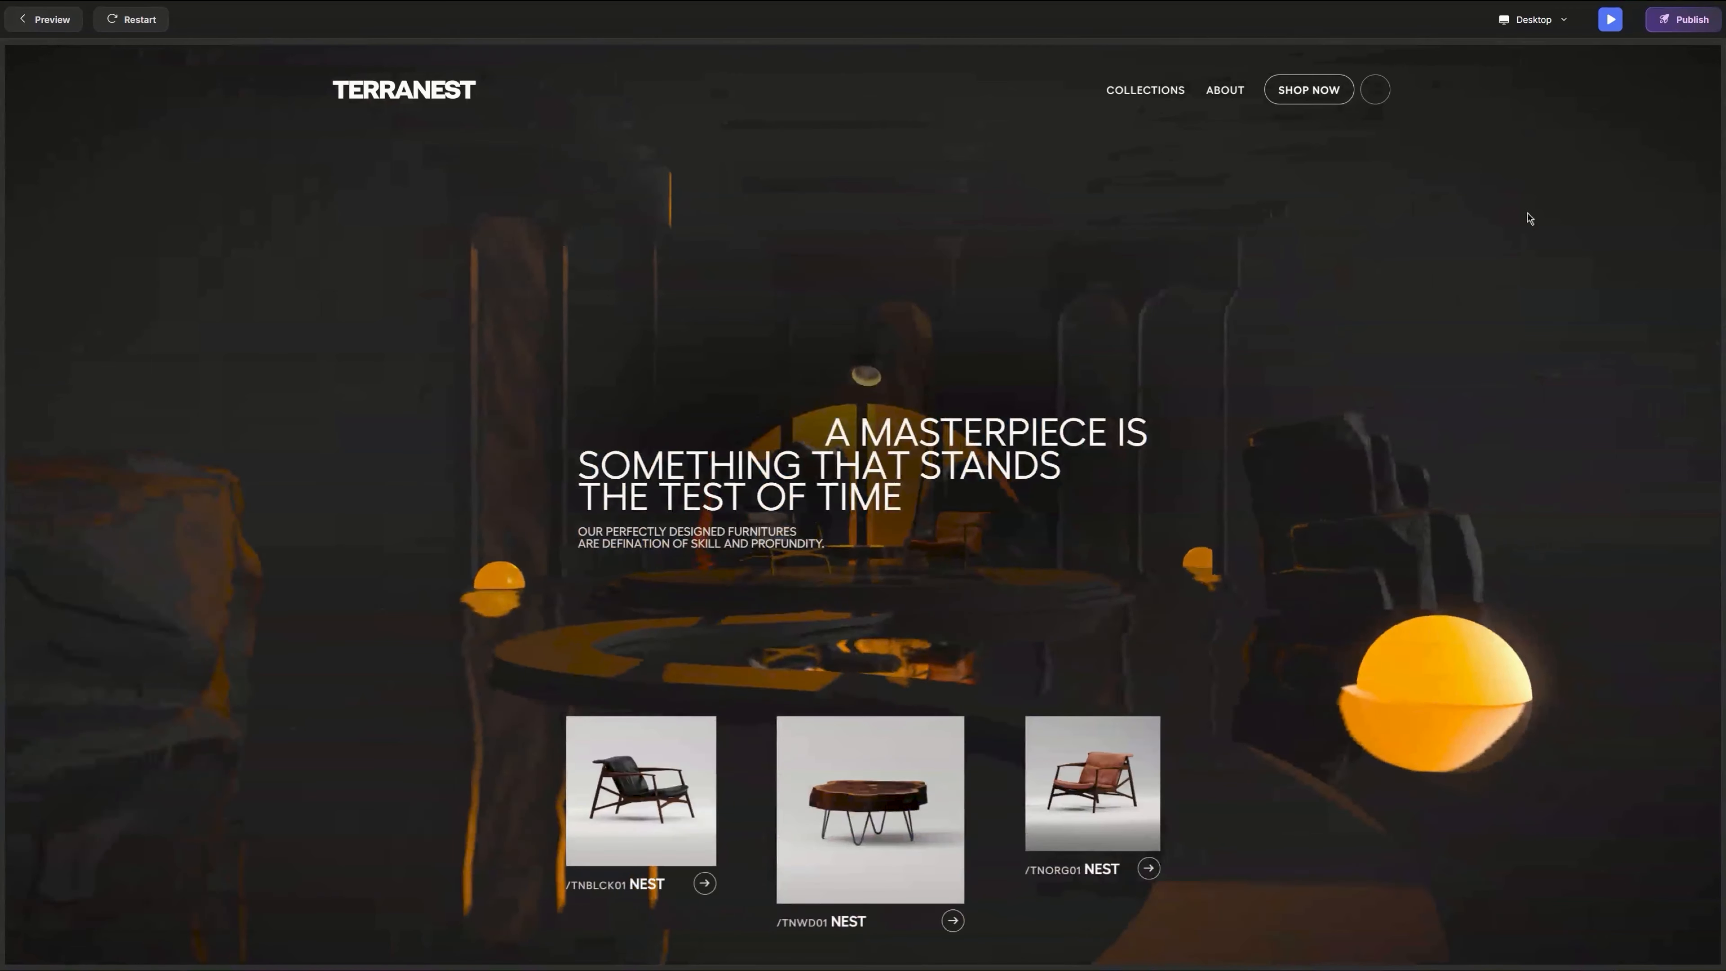
scroll(1468, 309, up, 10)
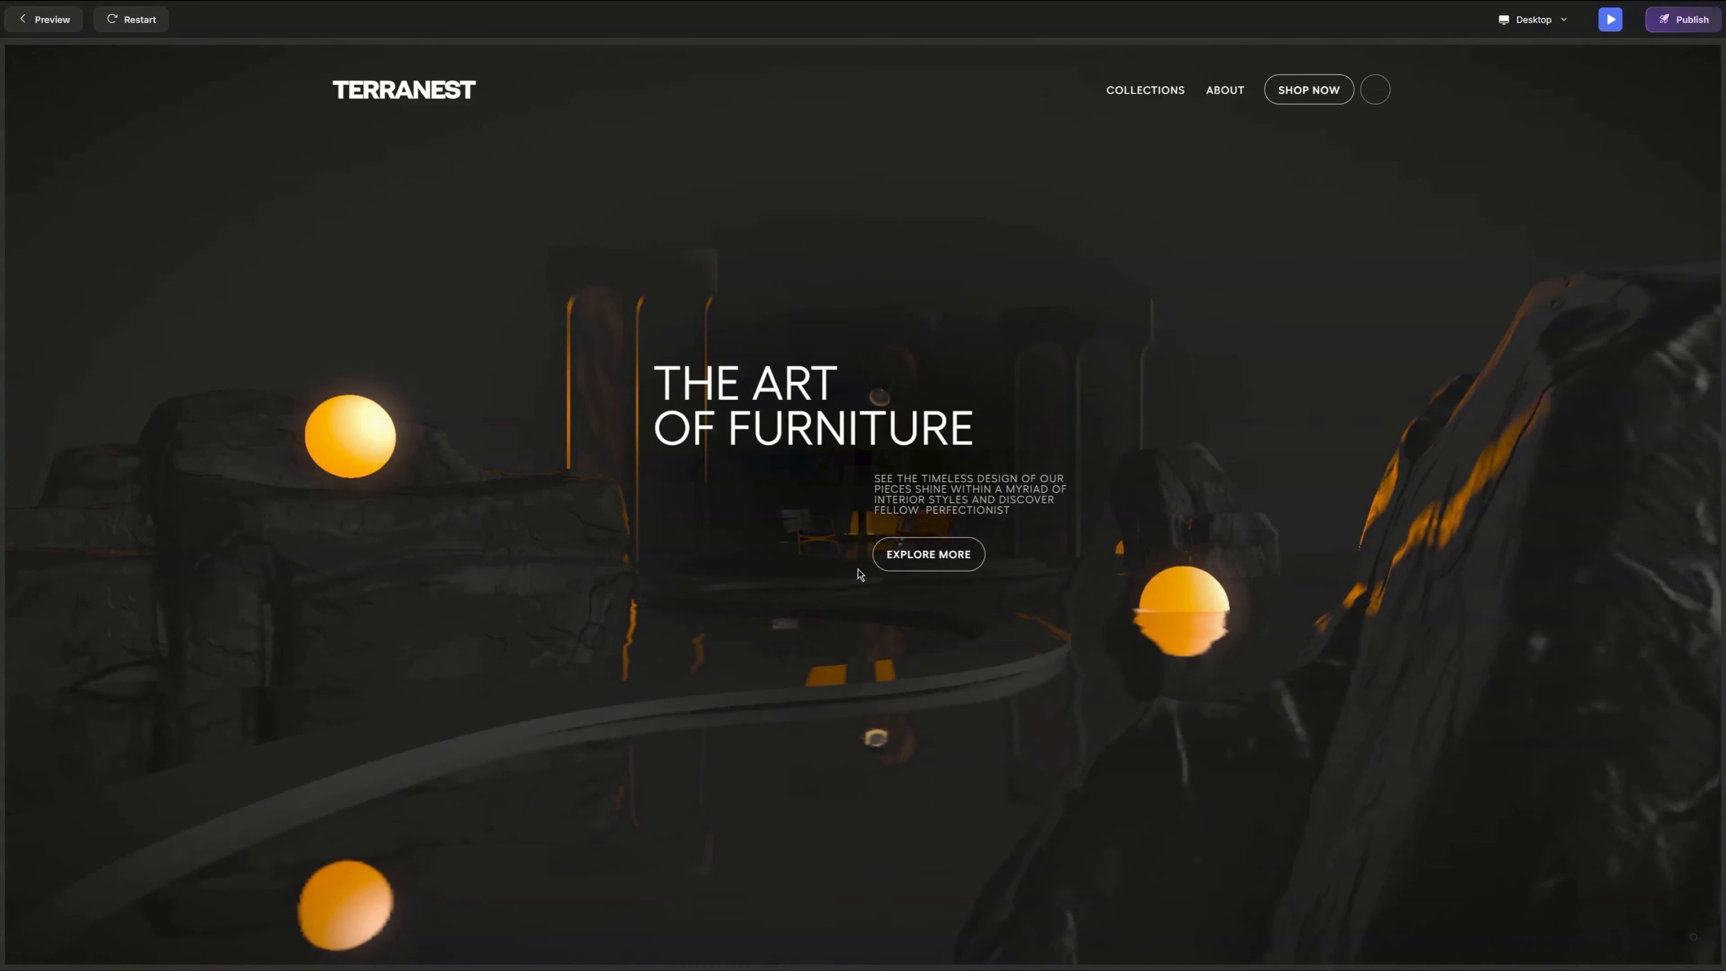
click(1611, 18)
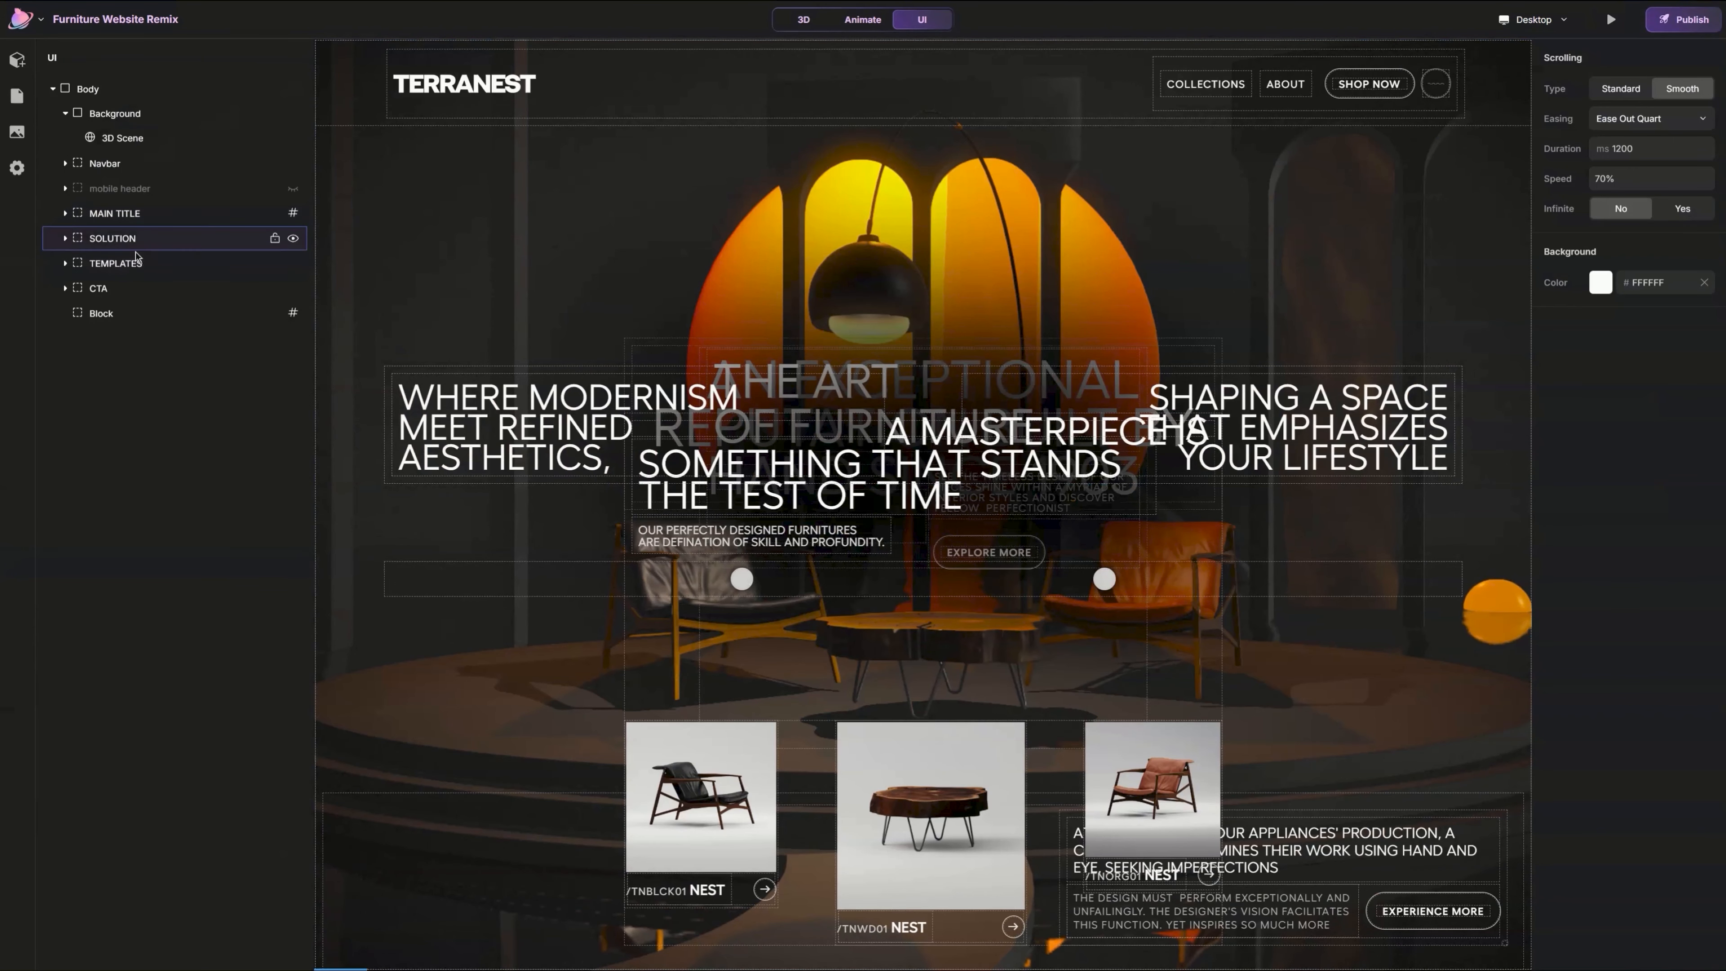
Step: Set the opacity of the black backdrop Block in the SOLUTION section's Top to 0.5
click(112, 238)
click(65, 238)
click(68, 338)
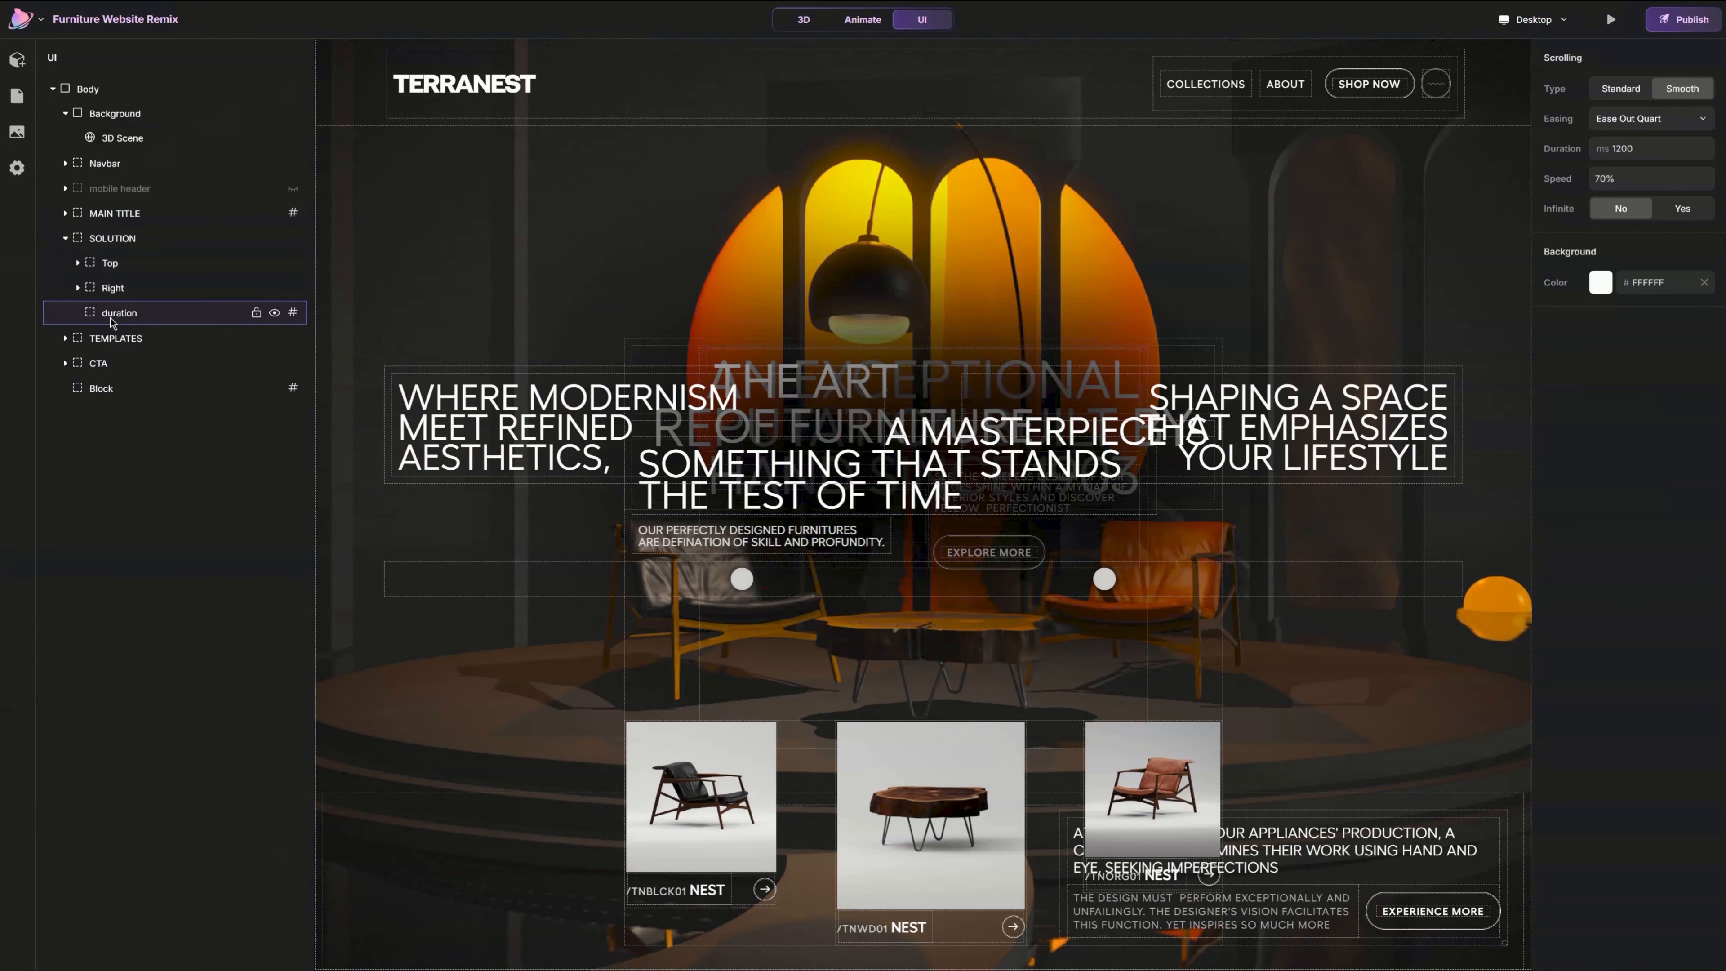
click(66, 338)
click(77, 262)
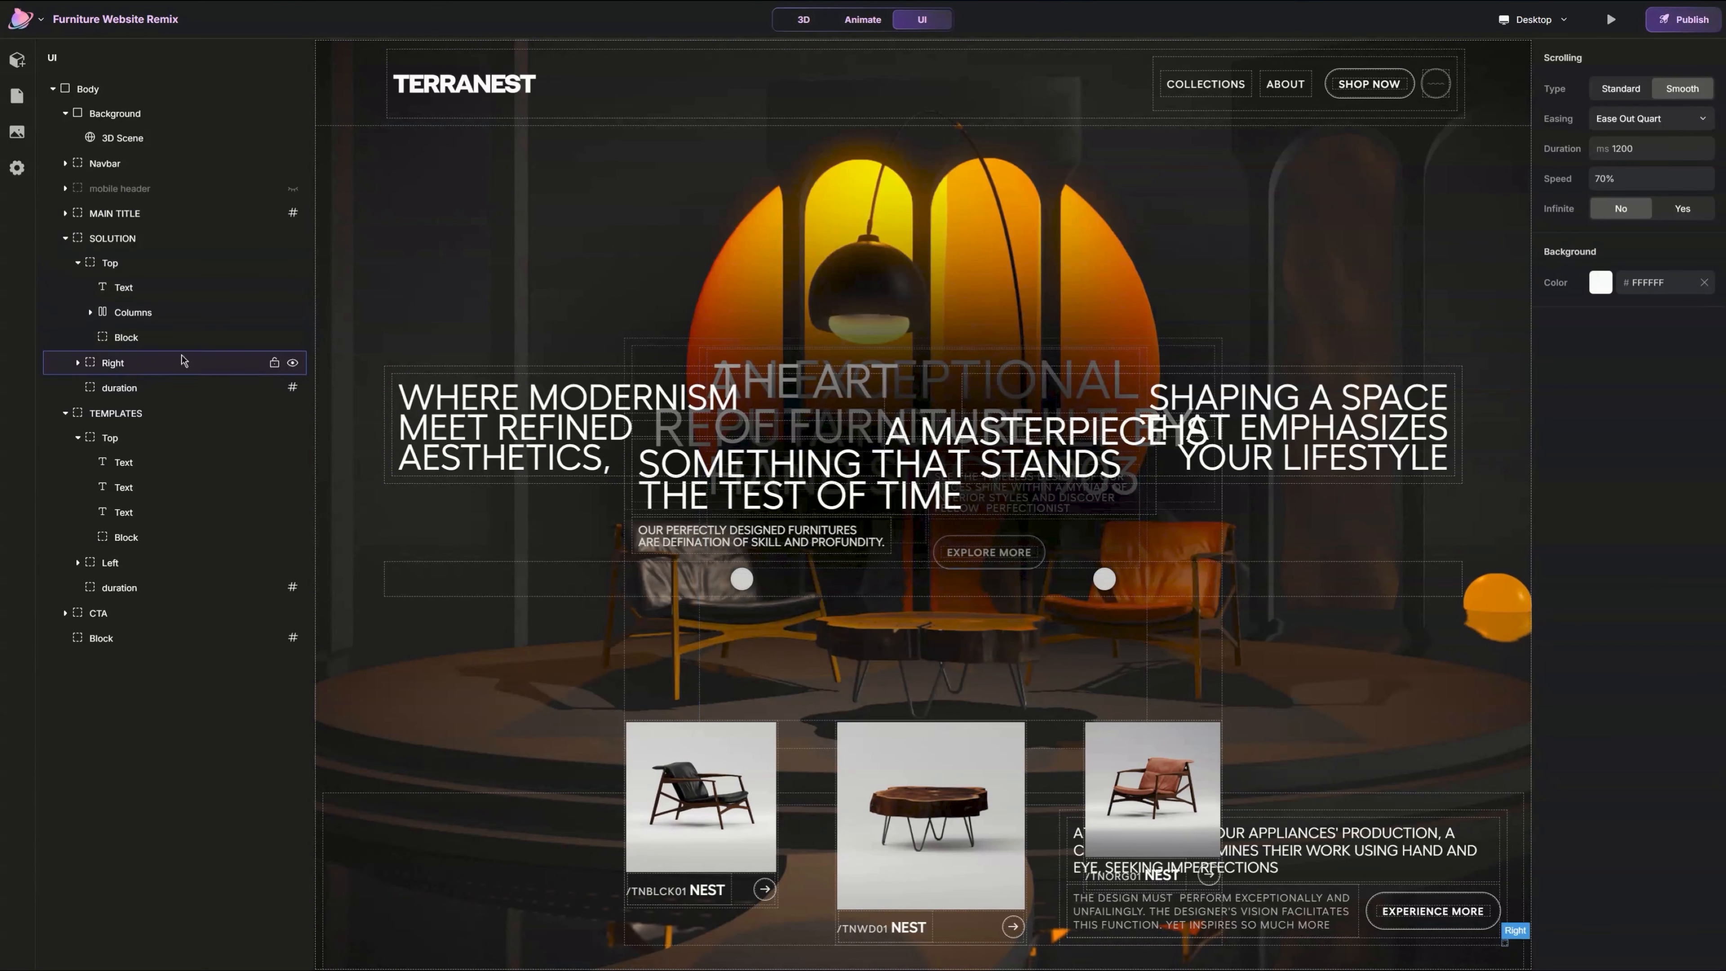
click(125, 337)
click(78, 438)
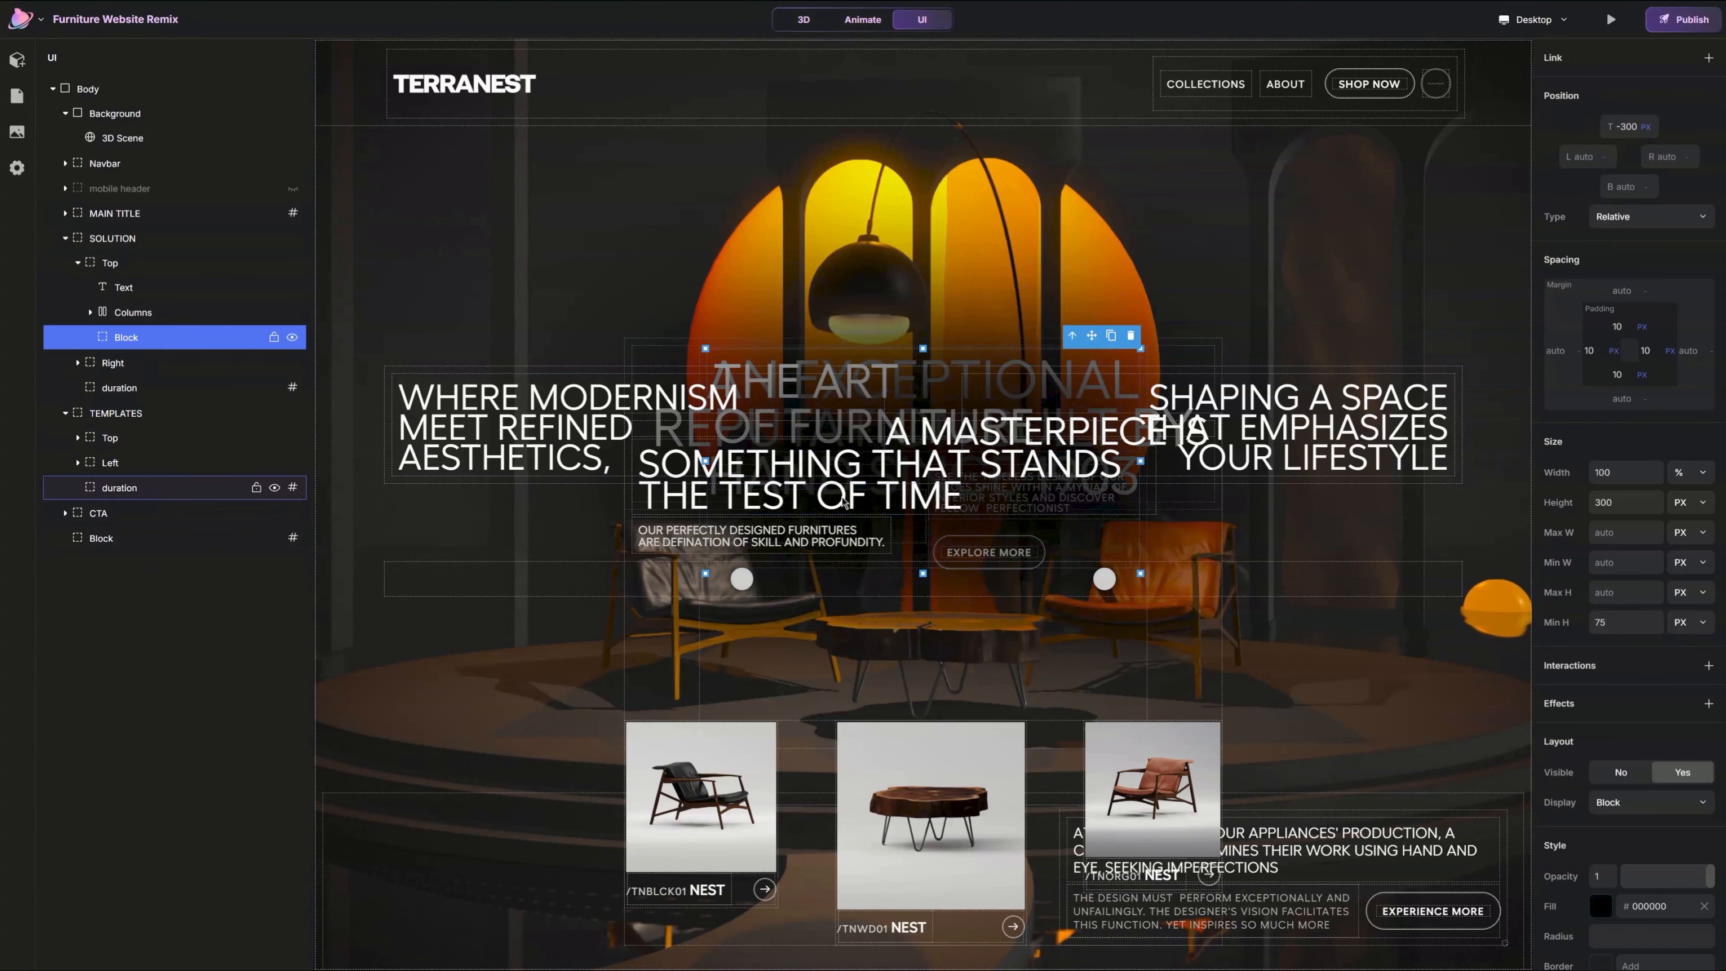
scroll(1616, 717, down, 2)
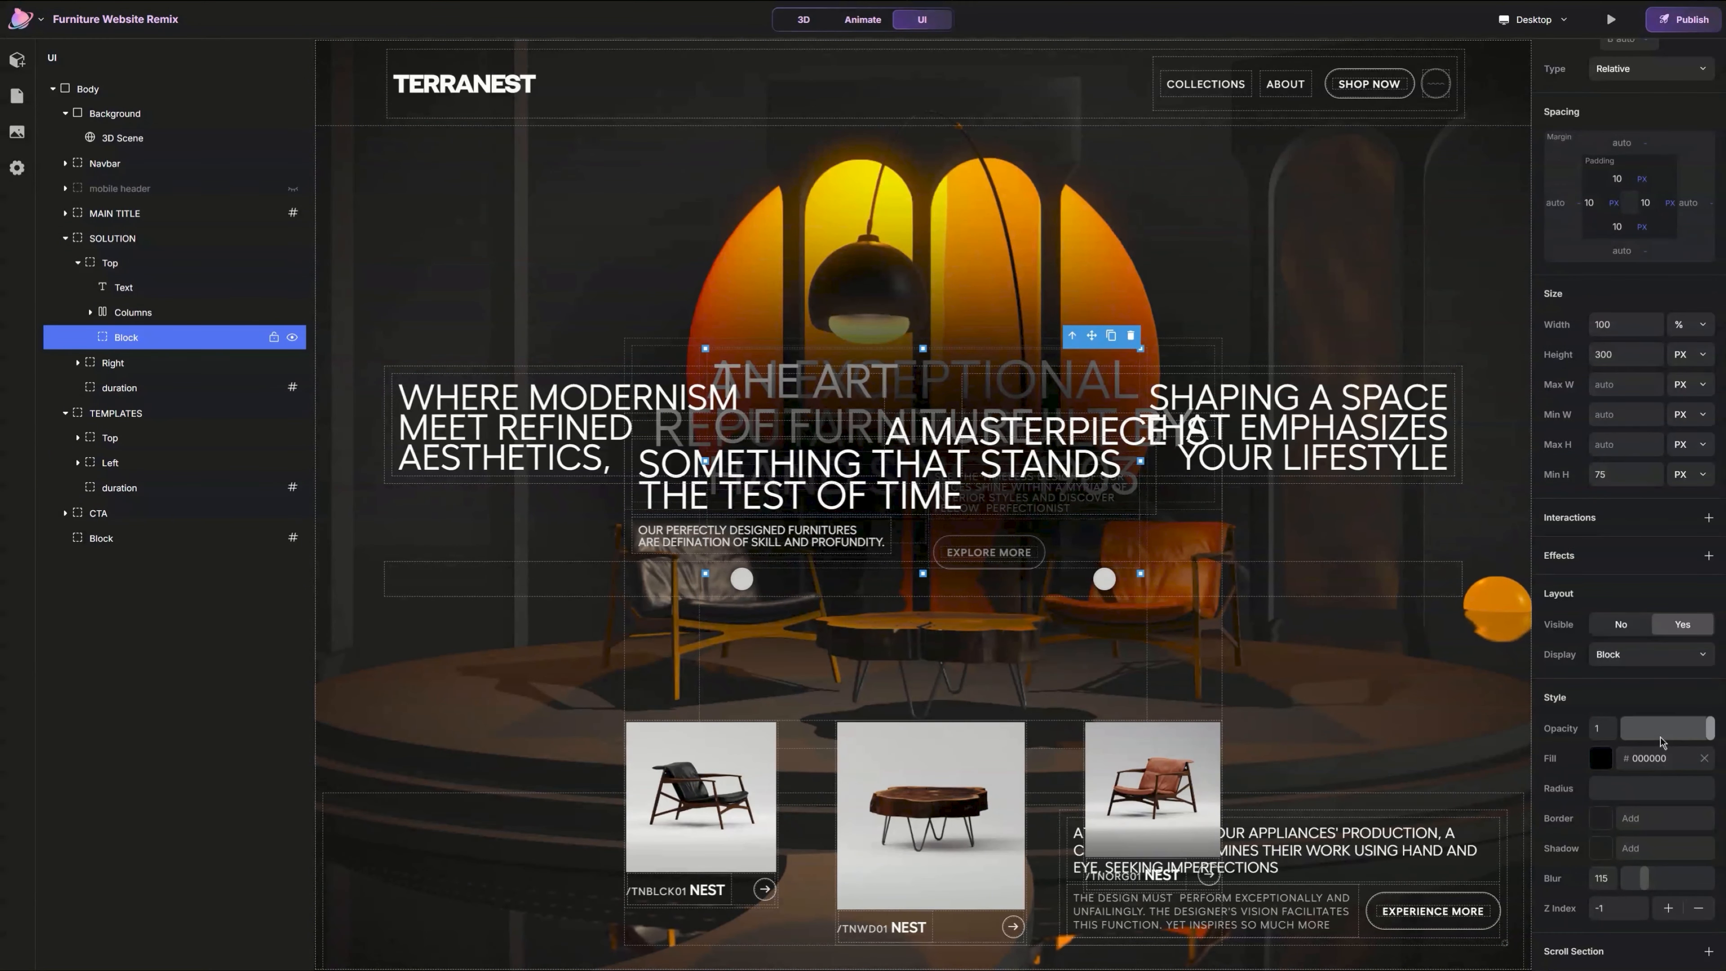
click(1610, 733)
text(0.5)
key(Return)
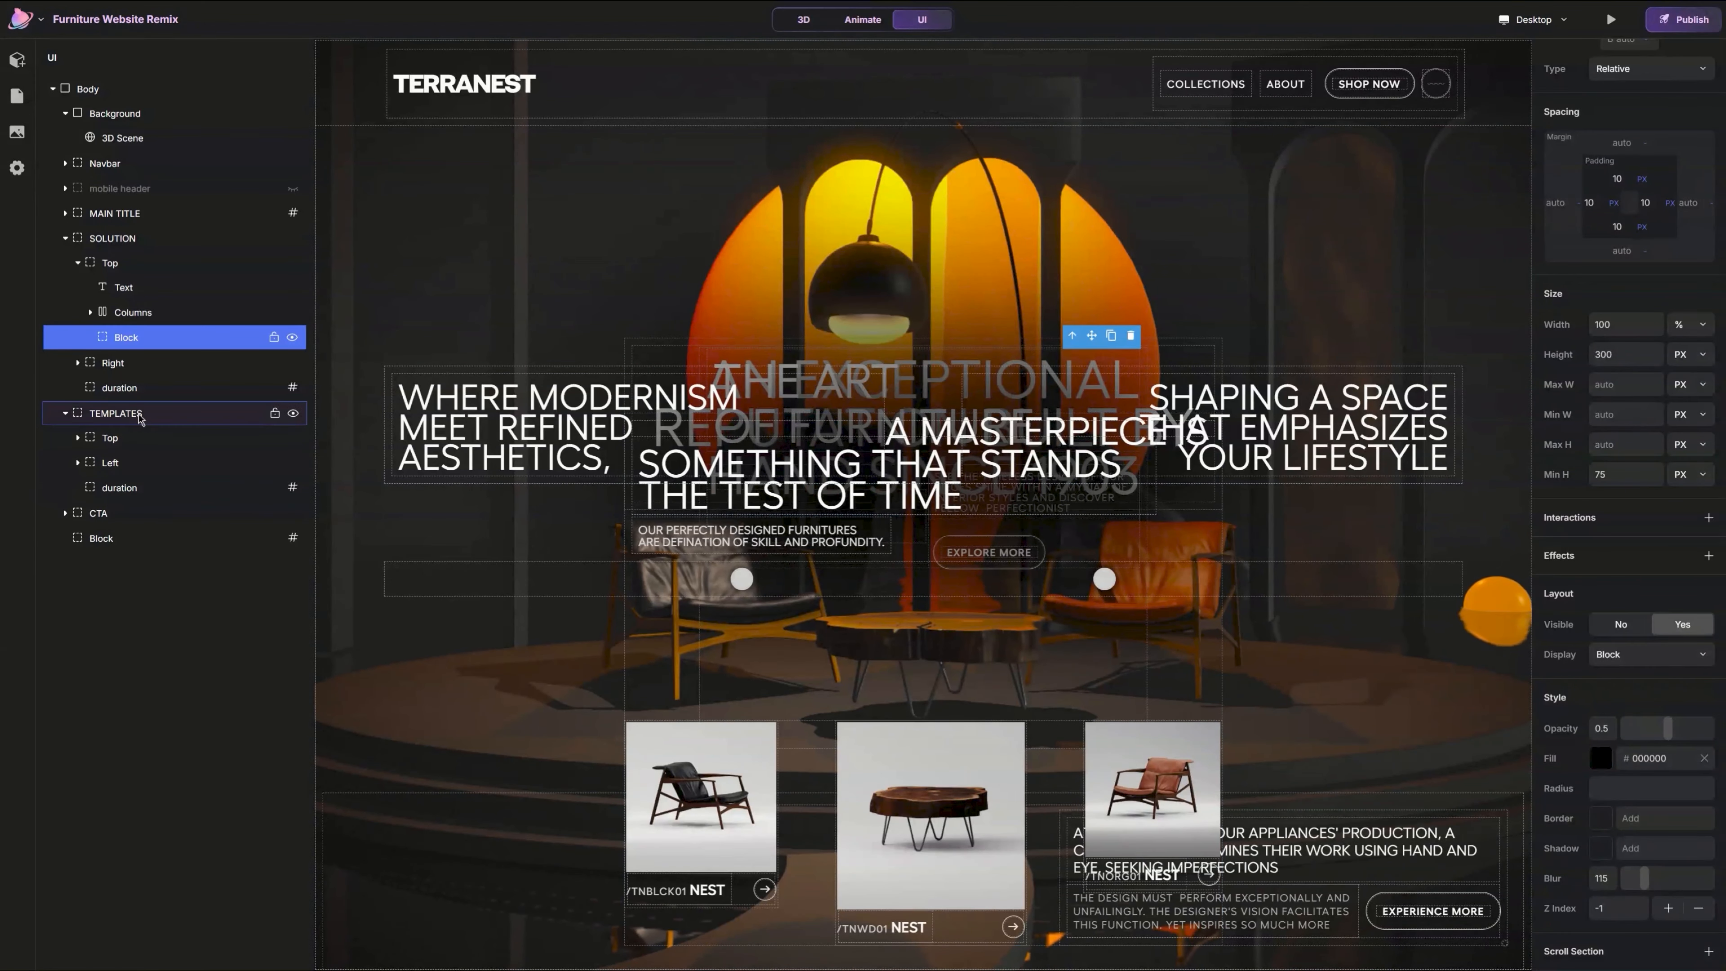
Step: Set the opacity of the backdrop Block in the TEMPLATES section's Top to 0.5
click(77, 438)
click(147, 538)
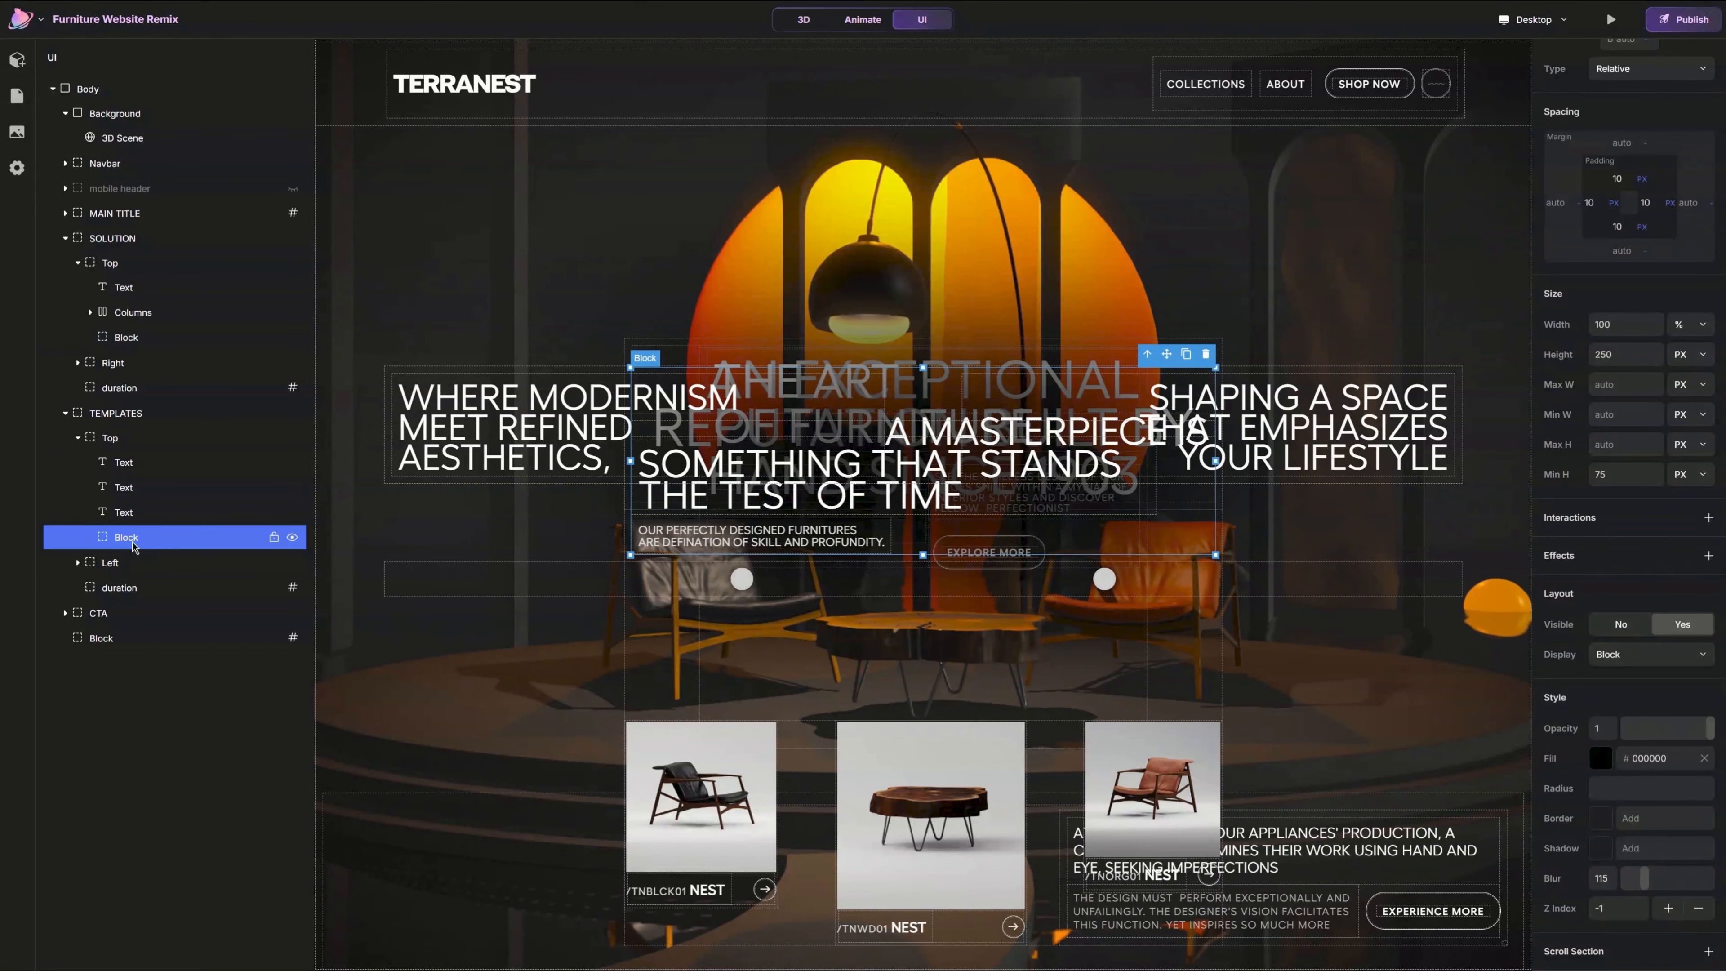
click(1611, 726)
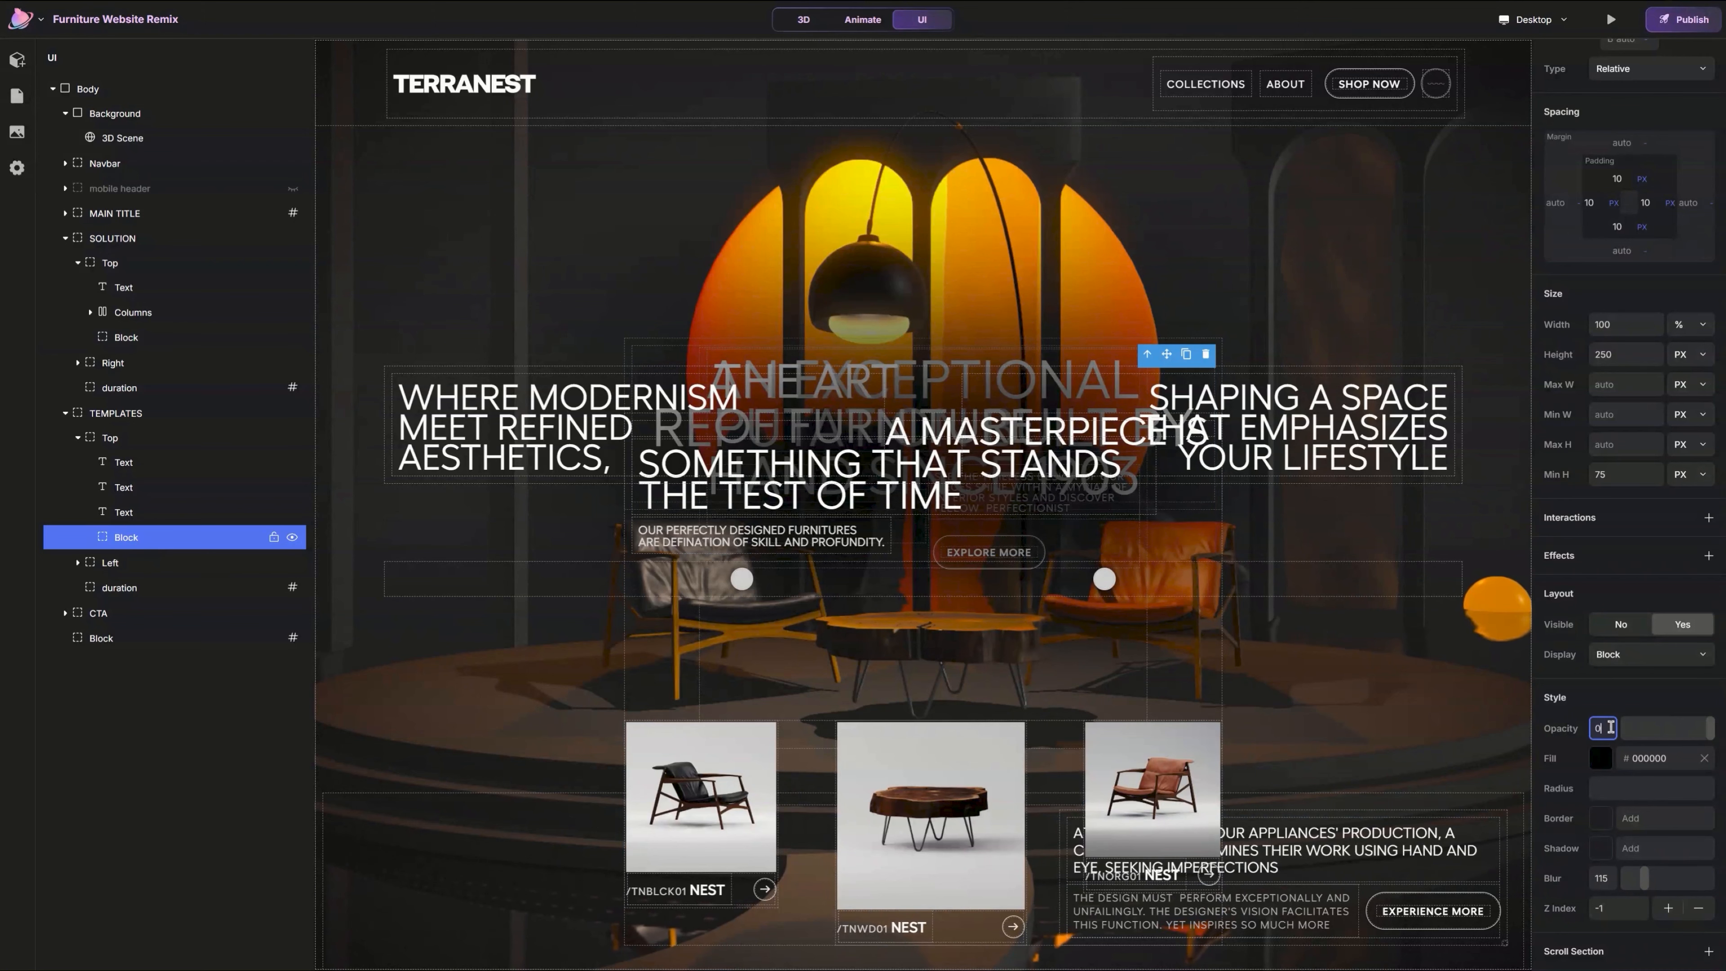
text(0.5)
key(Return)
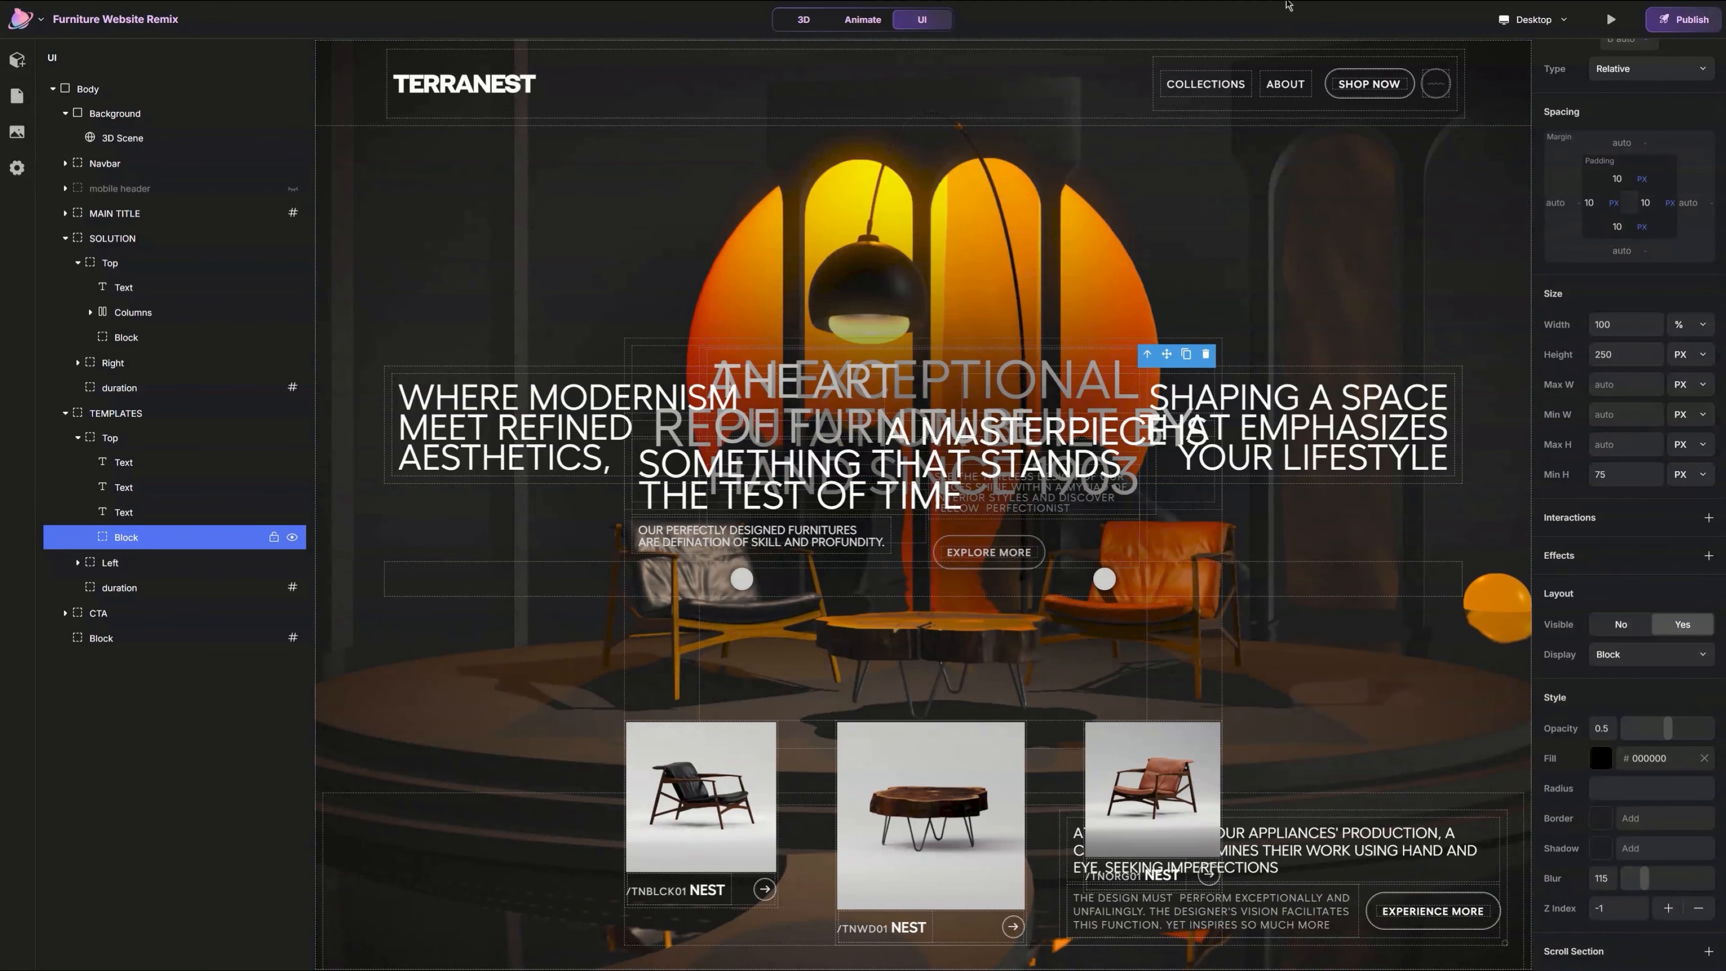
Step: Preview the page and scroll through it to examine the half-transparent backdrops, and return to the editor
click(1610, 19)
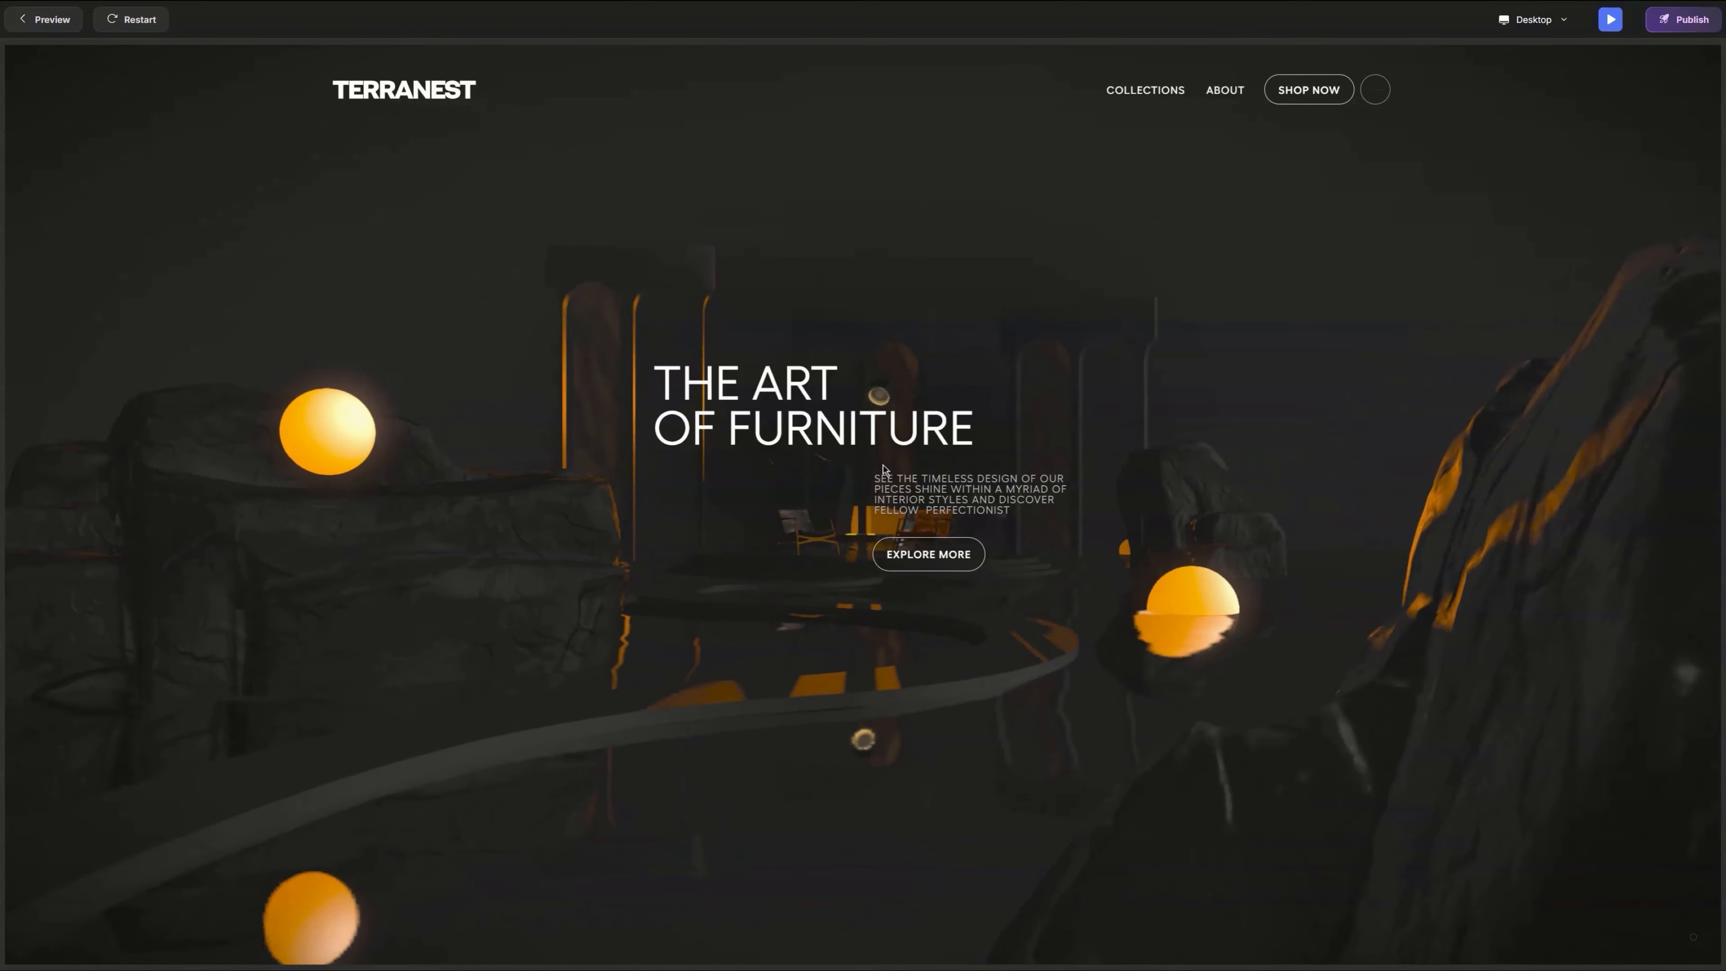
scroll(883, 470, down, 5)
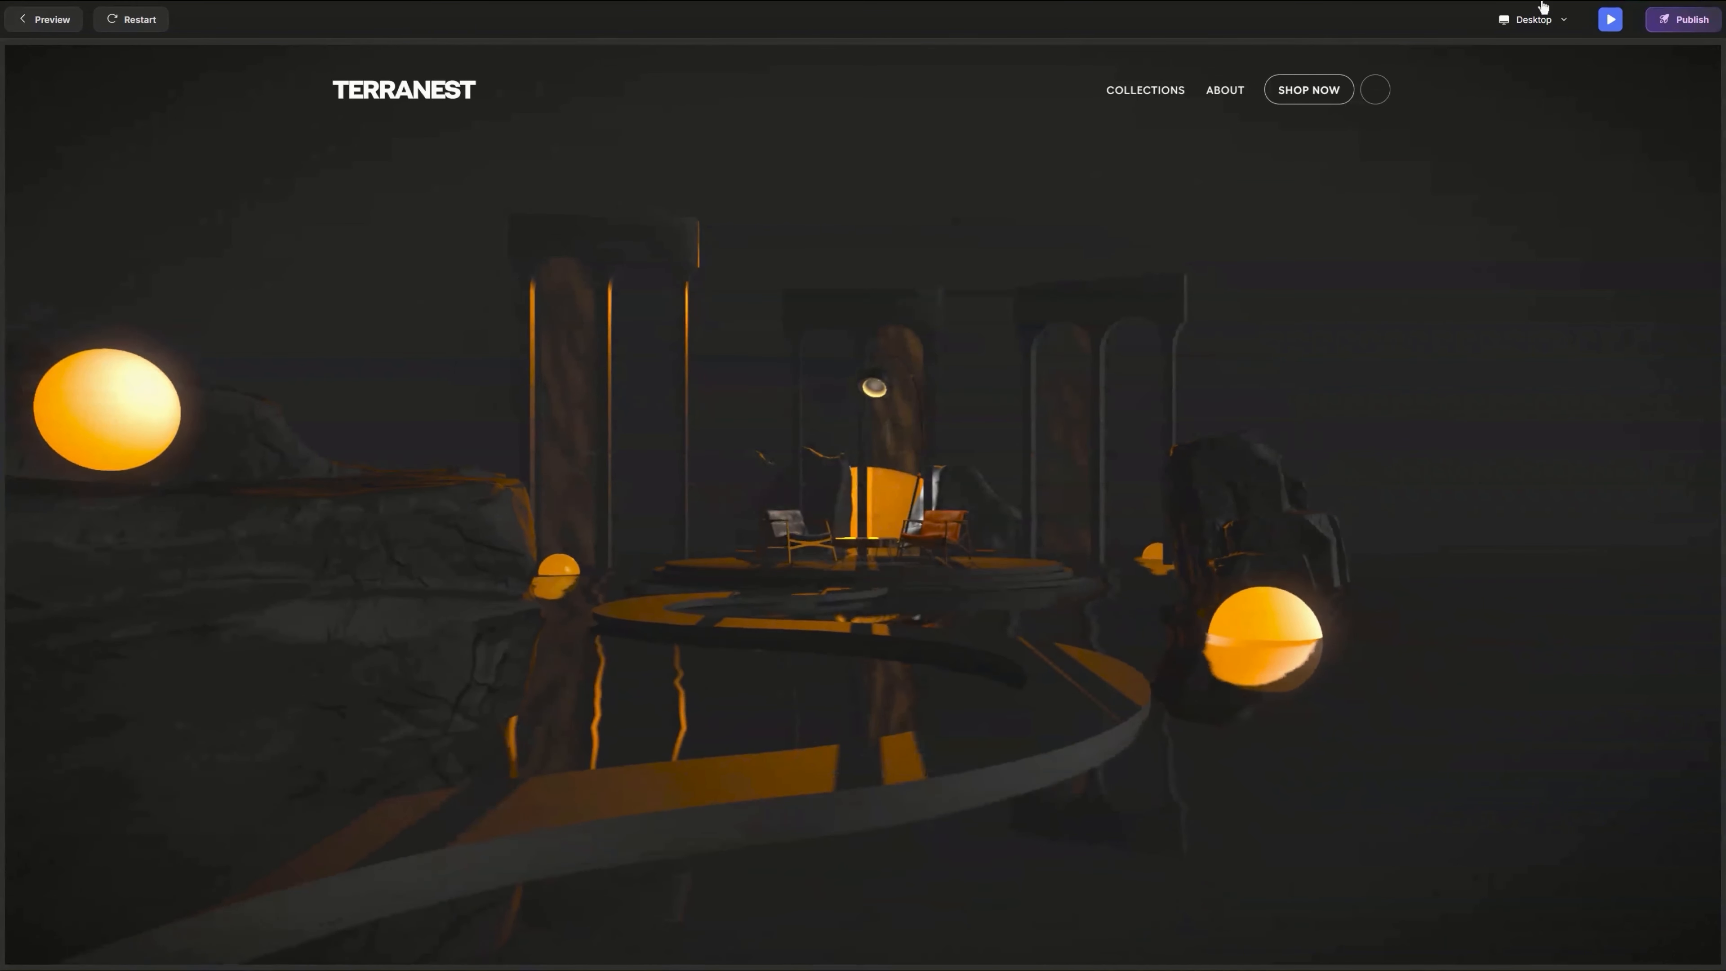
click(1610, 20)
Step: Hide the CTA, SOLUTION and MAIN TITLE sections so that only TEMPLATES is shown on the canvas
click(196, 239)
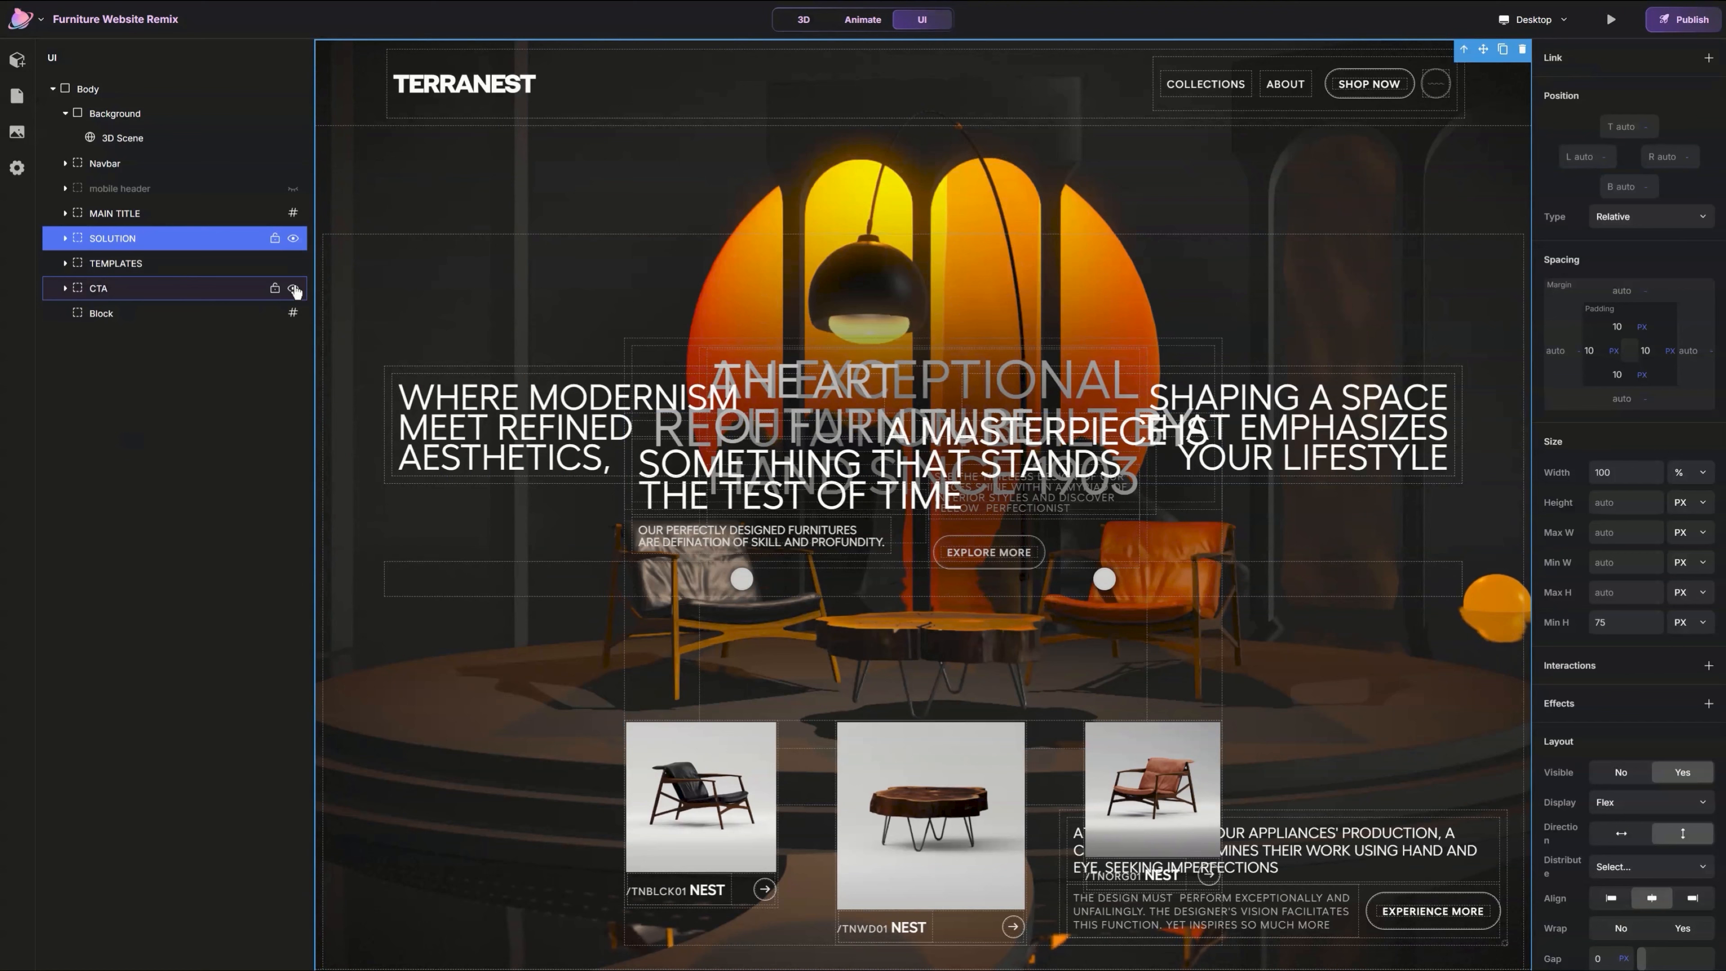
click(294, 289)
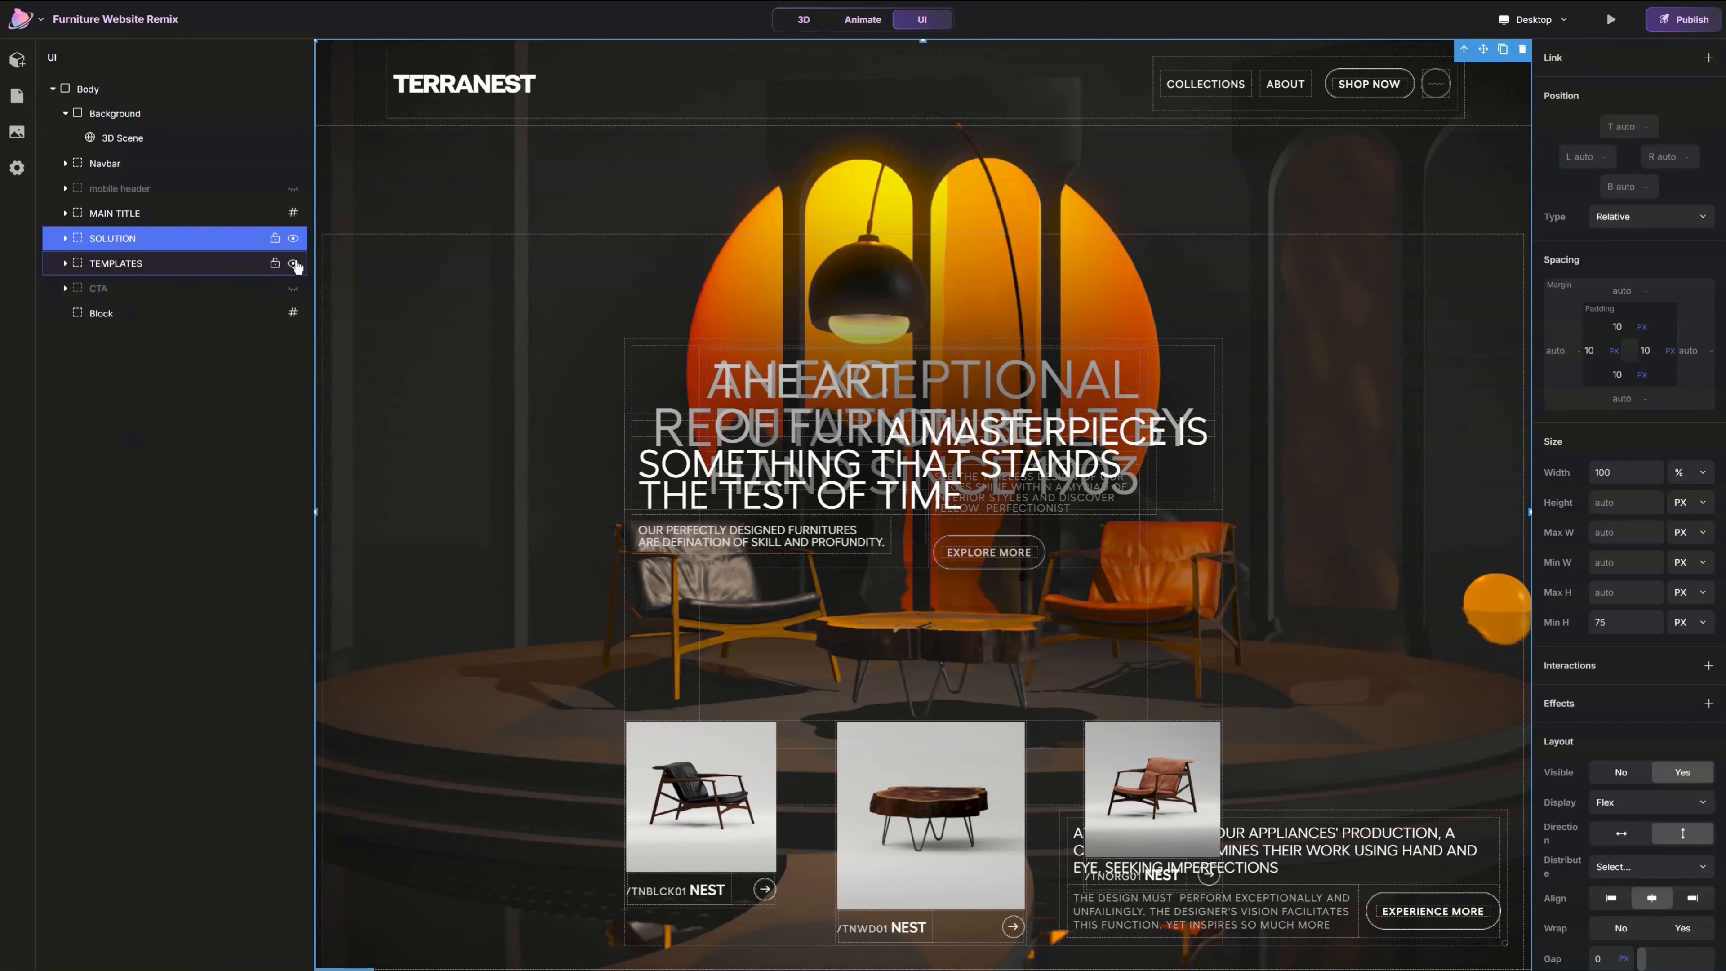
click(293, 239)
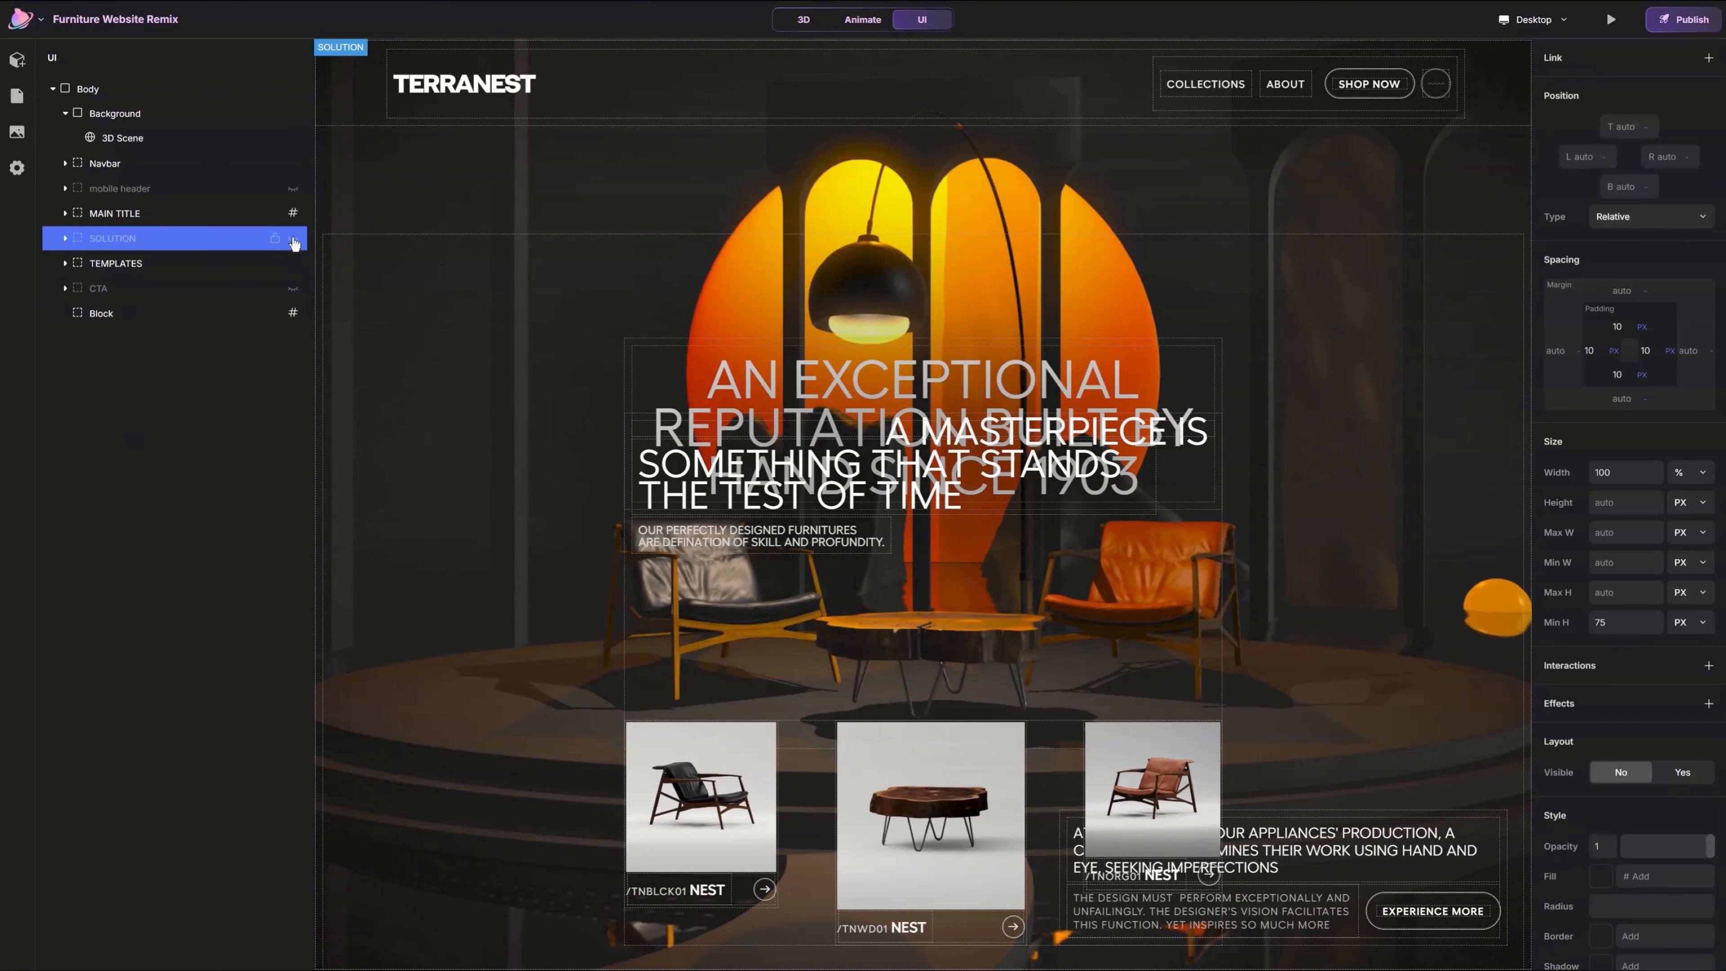
click(275, 213)
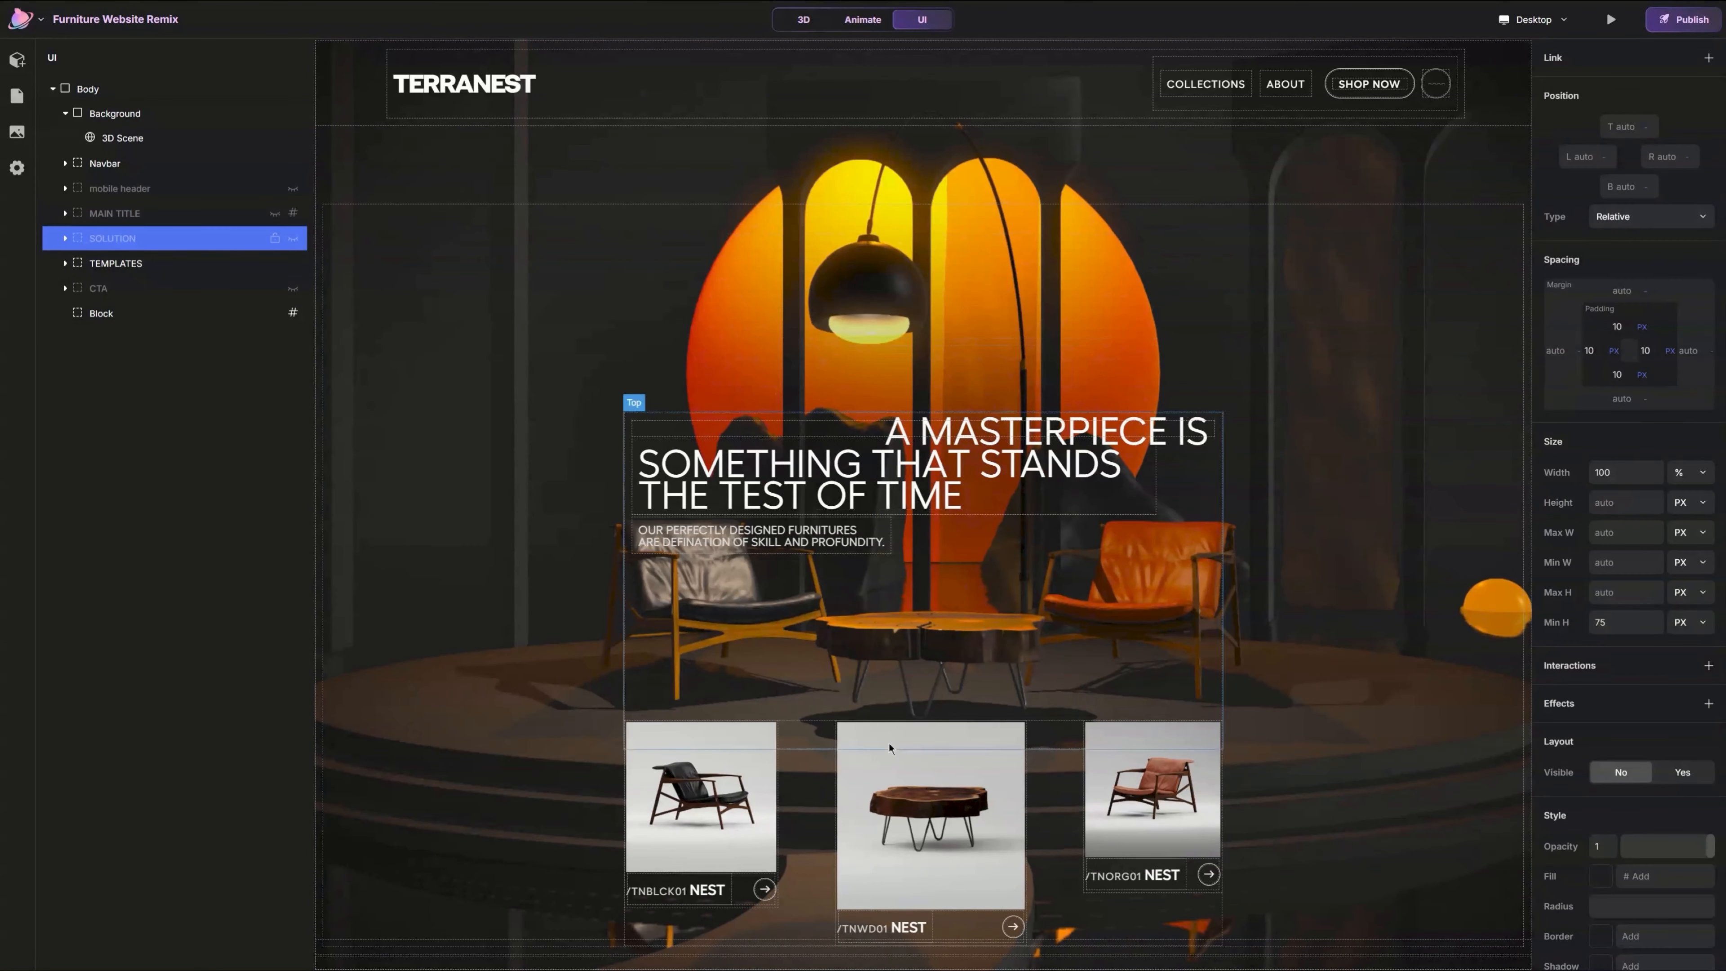
Step: Set the Enter effect of the scroll animation on TEMPLATES' Left product cards to a Linear transition with a 600 ms duration
click(807, 793)
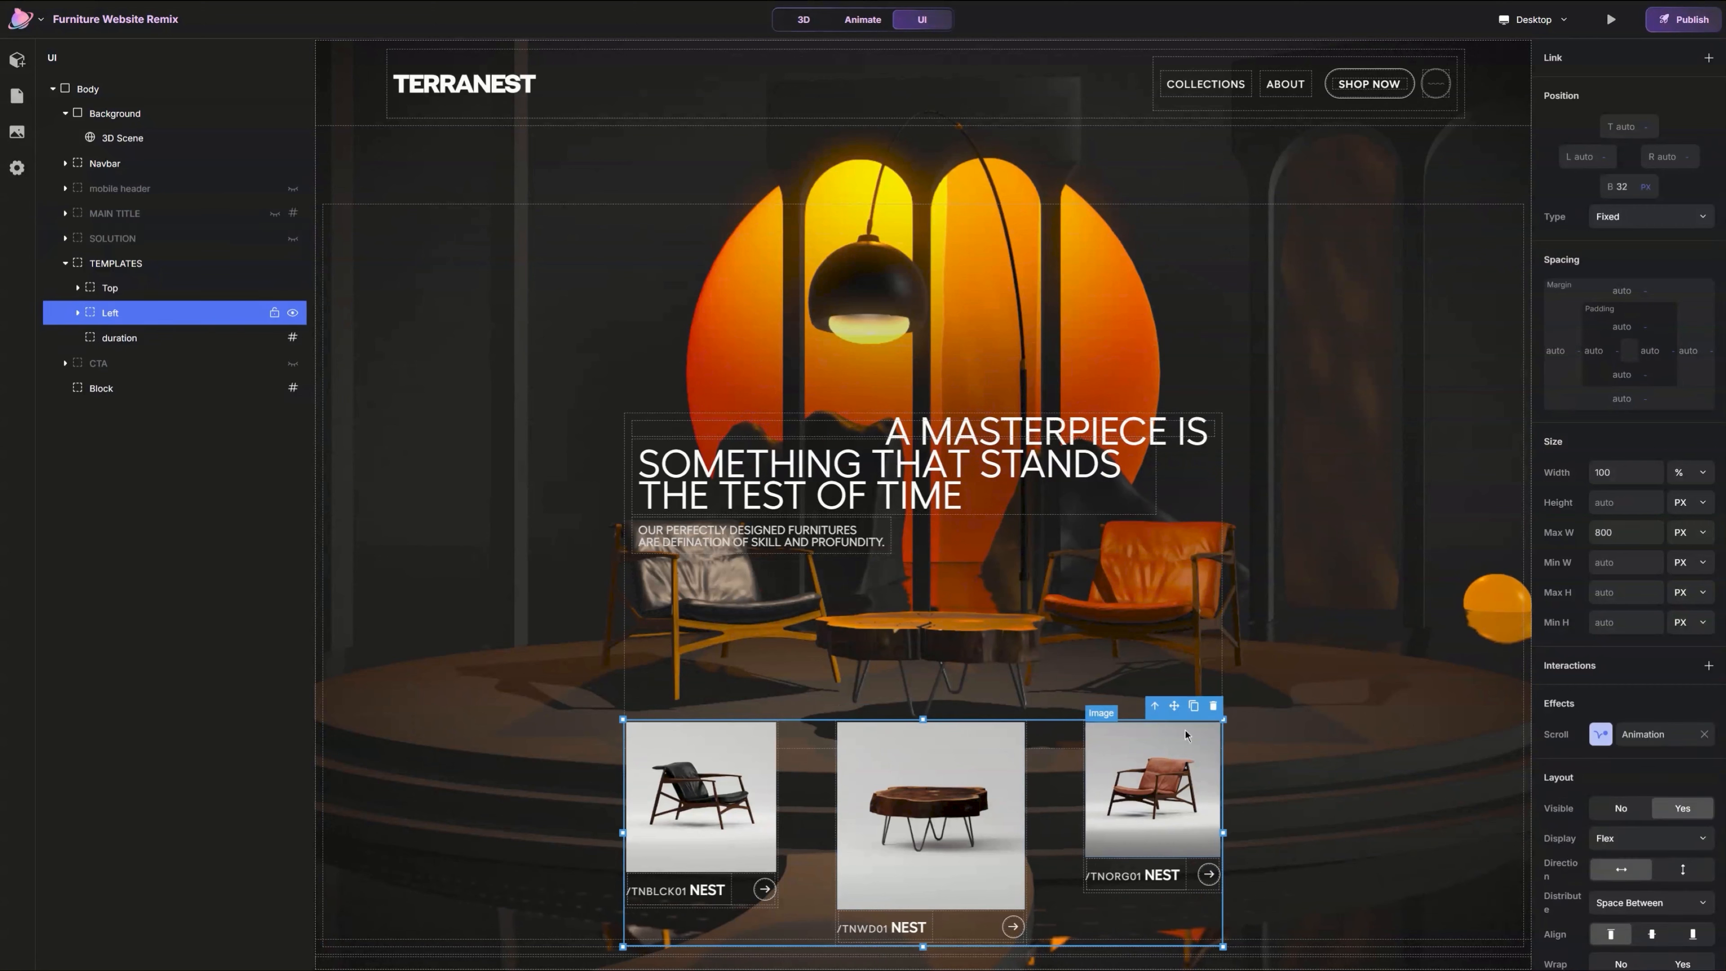
click(1600, 733)
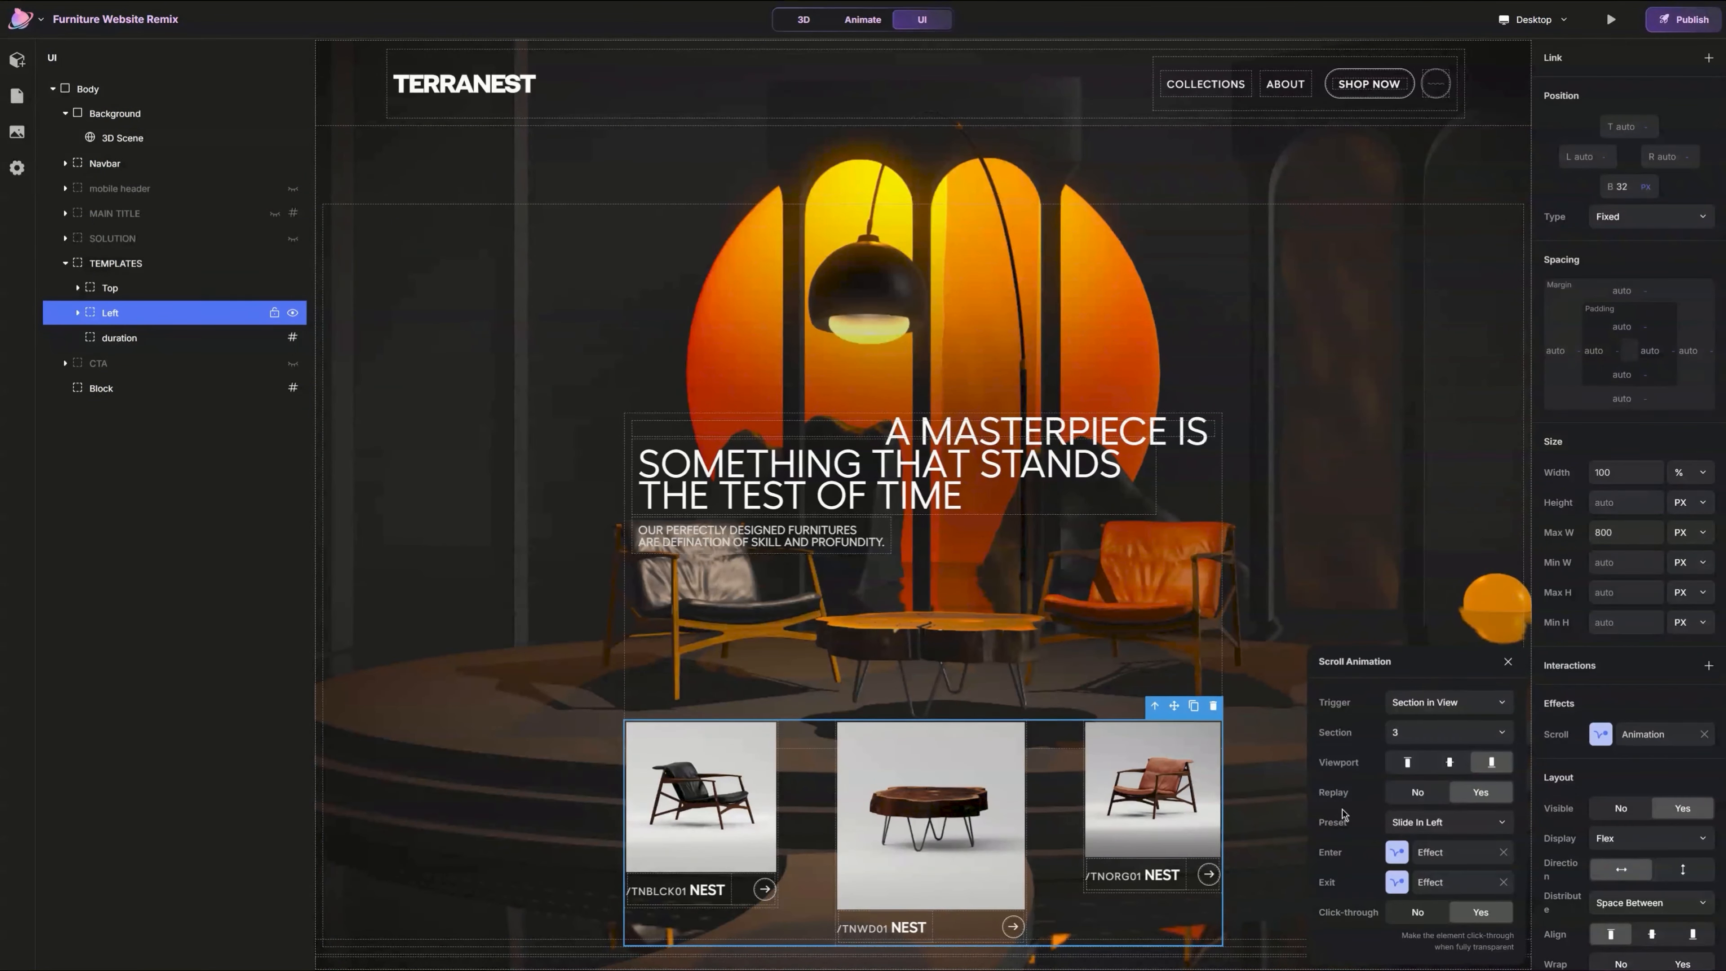
click(1397, 853)
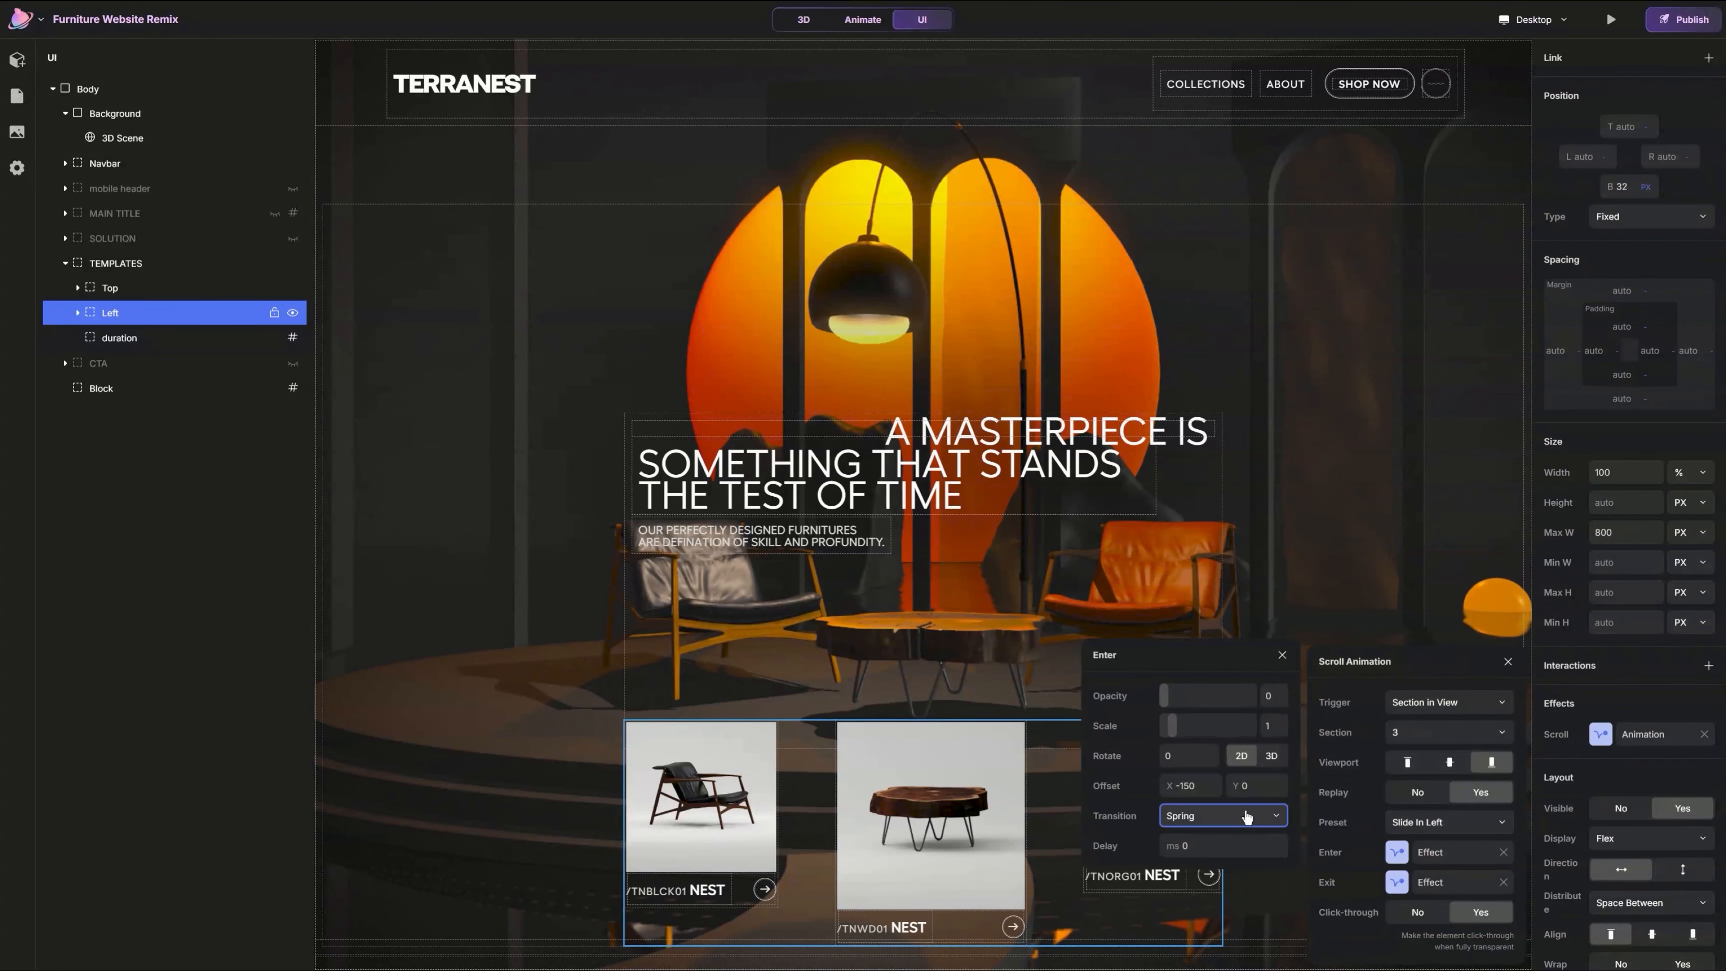
click(1231, 809)
click(1180, 835)
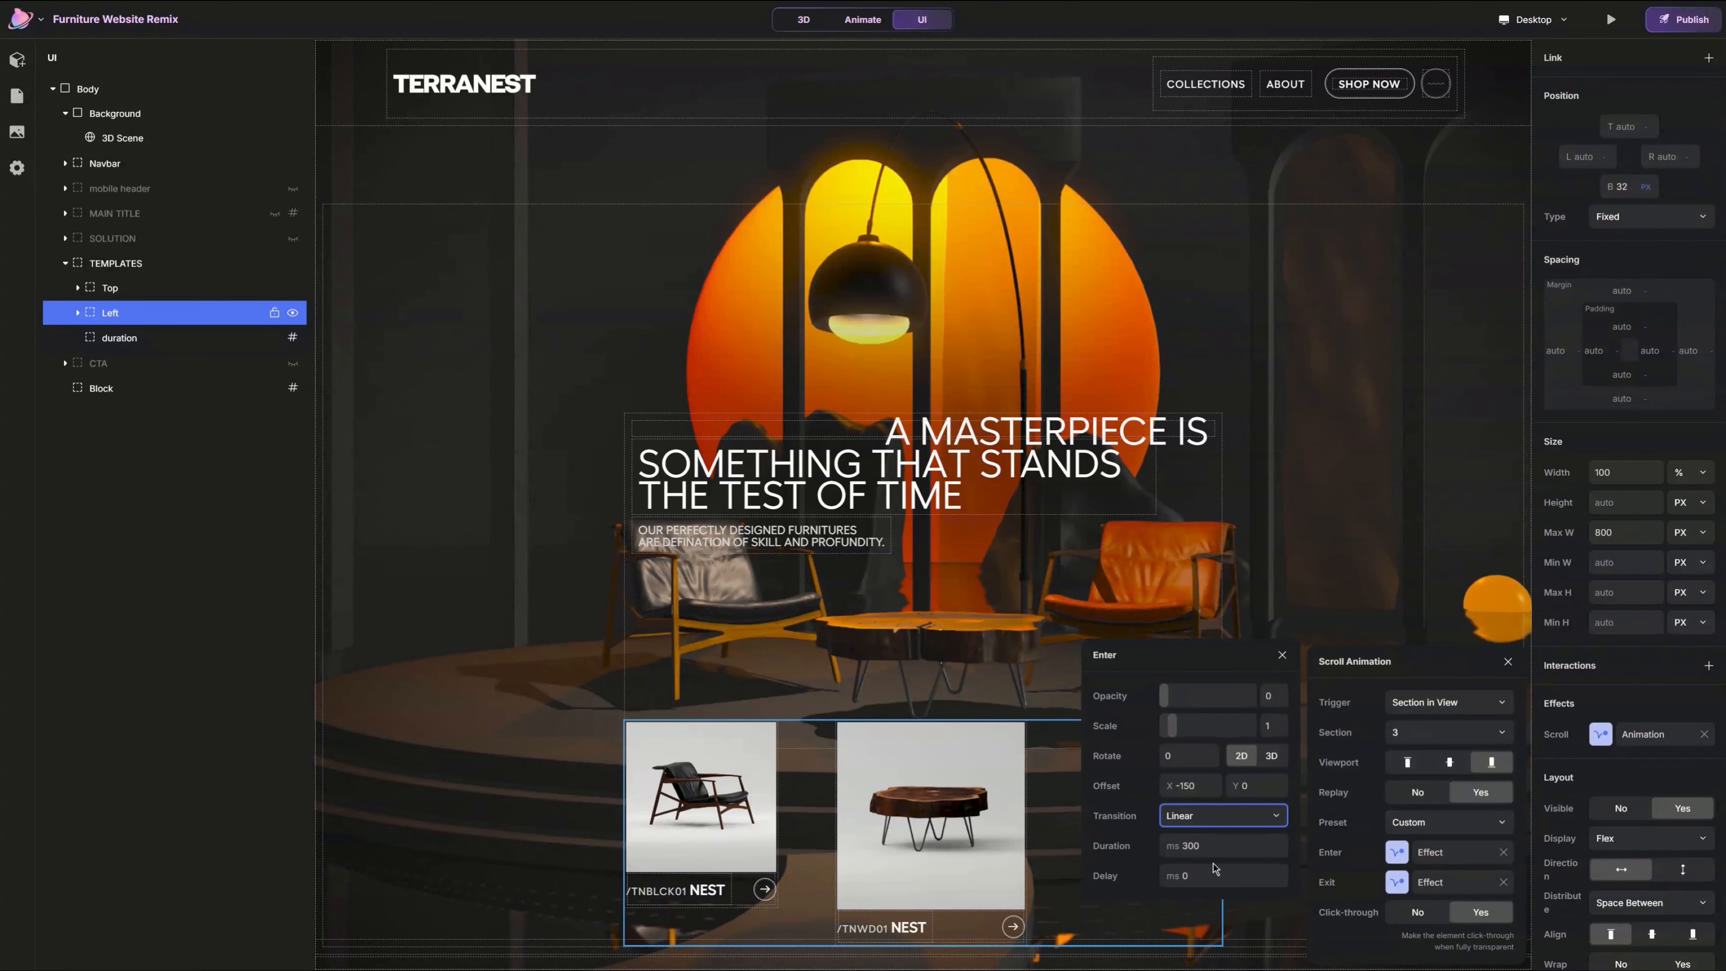
click(1188, 846)
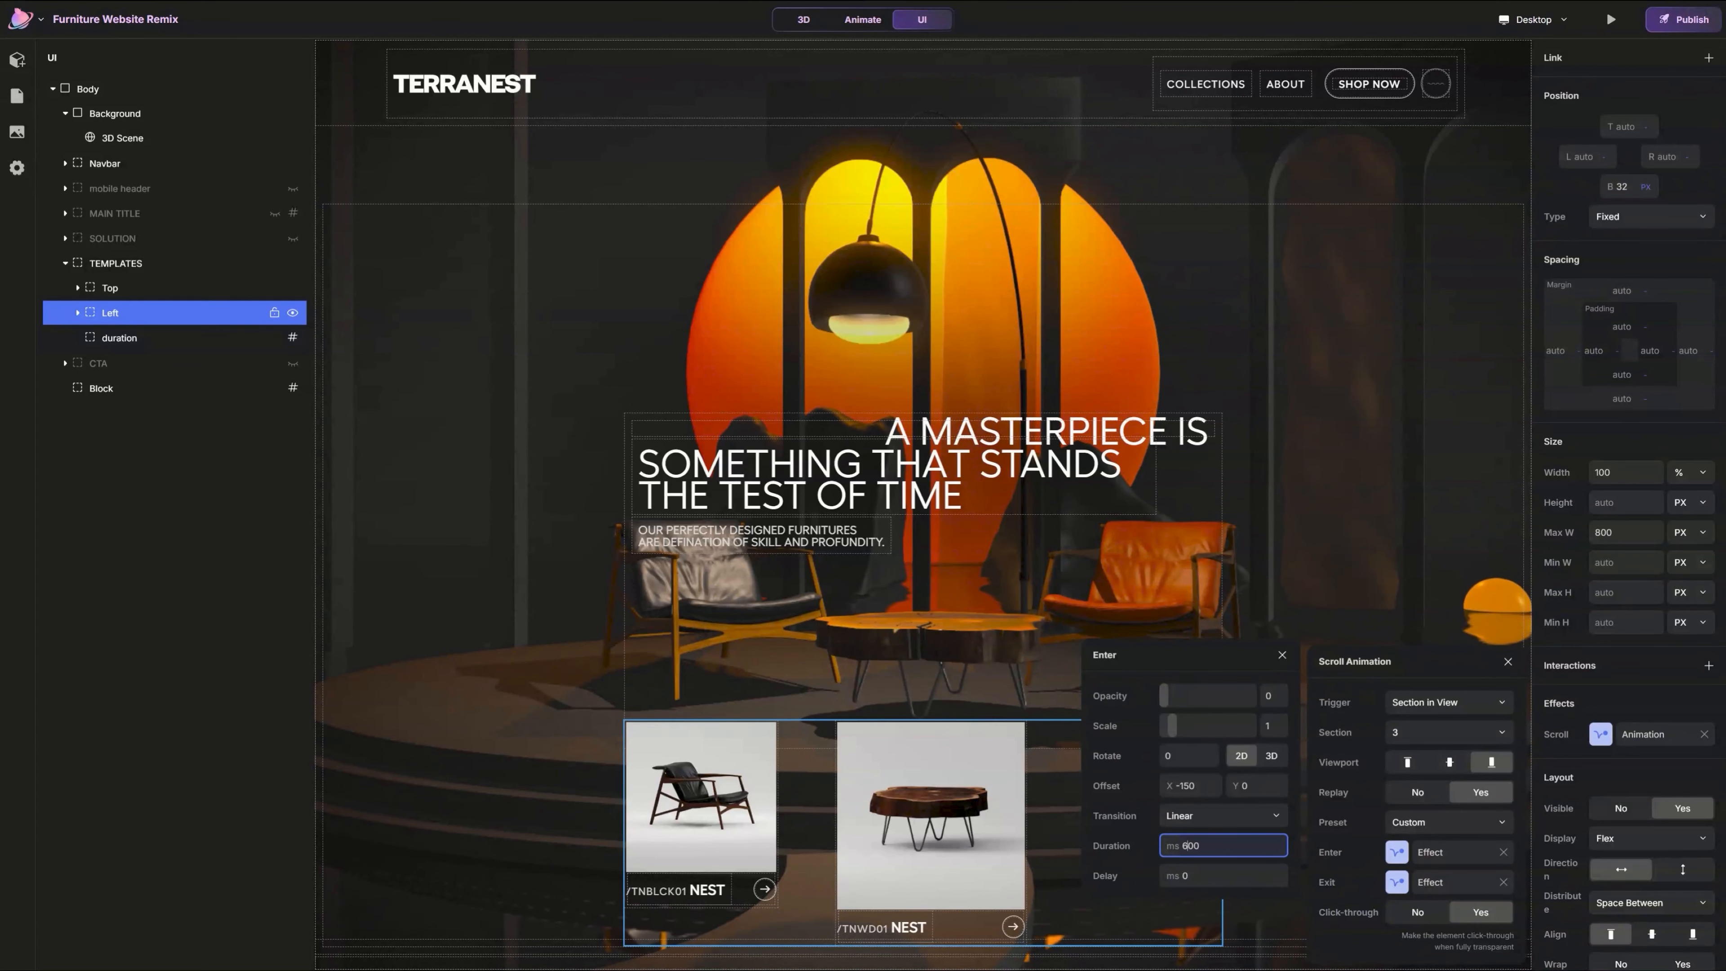
Step: Set the Exit effect of the product cards' scroll animation to a Linear transition with a 600 ms duration
click(1427, 882)
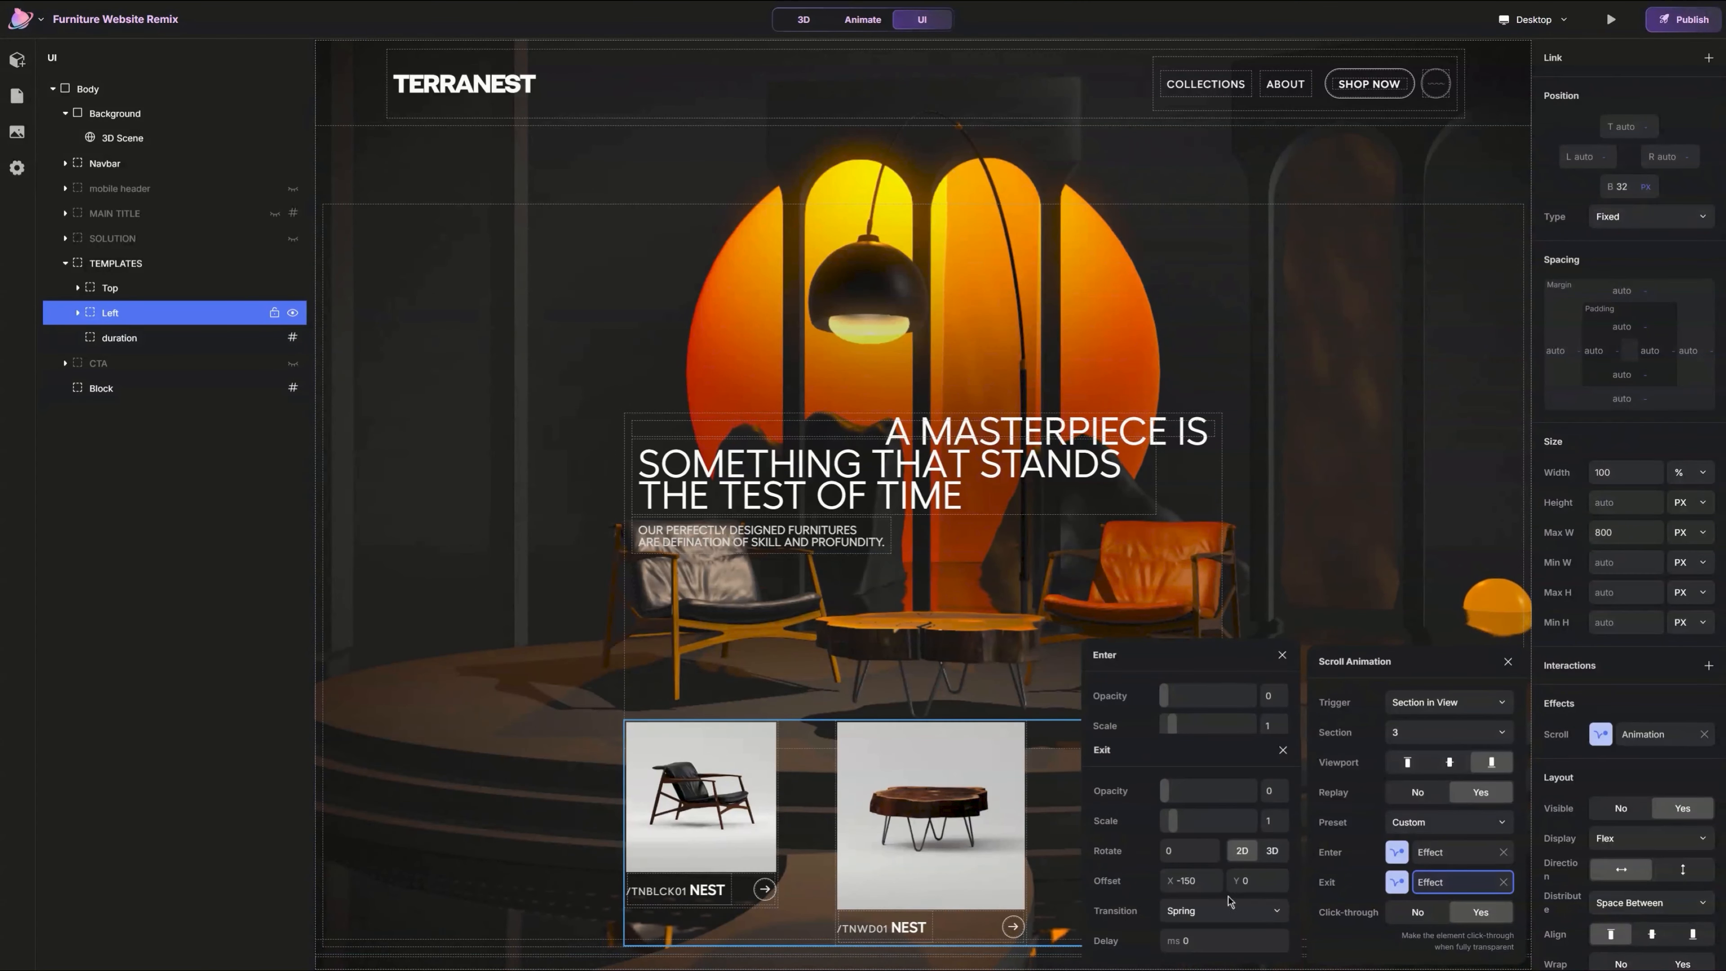
click(1282, 657)
drag(1217, 743, 1228, 656)
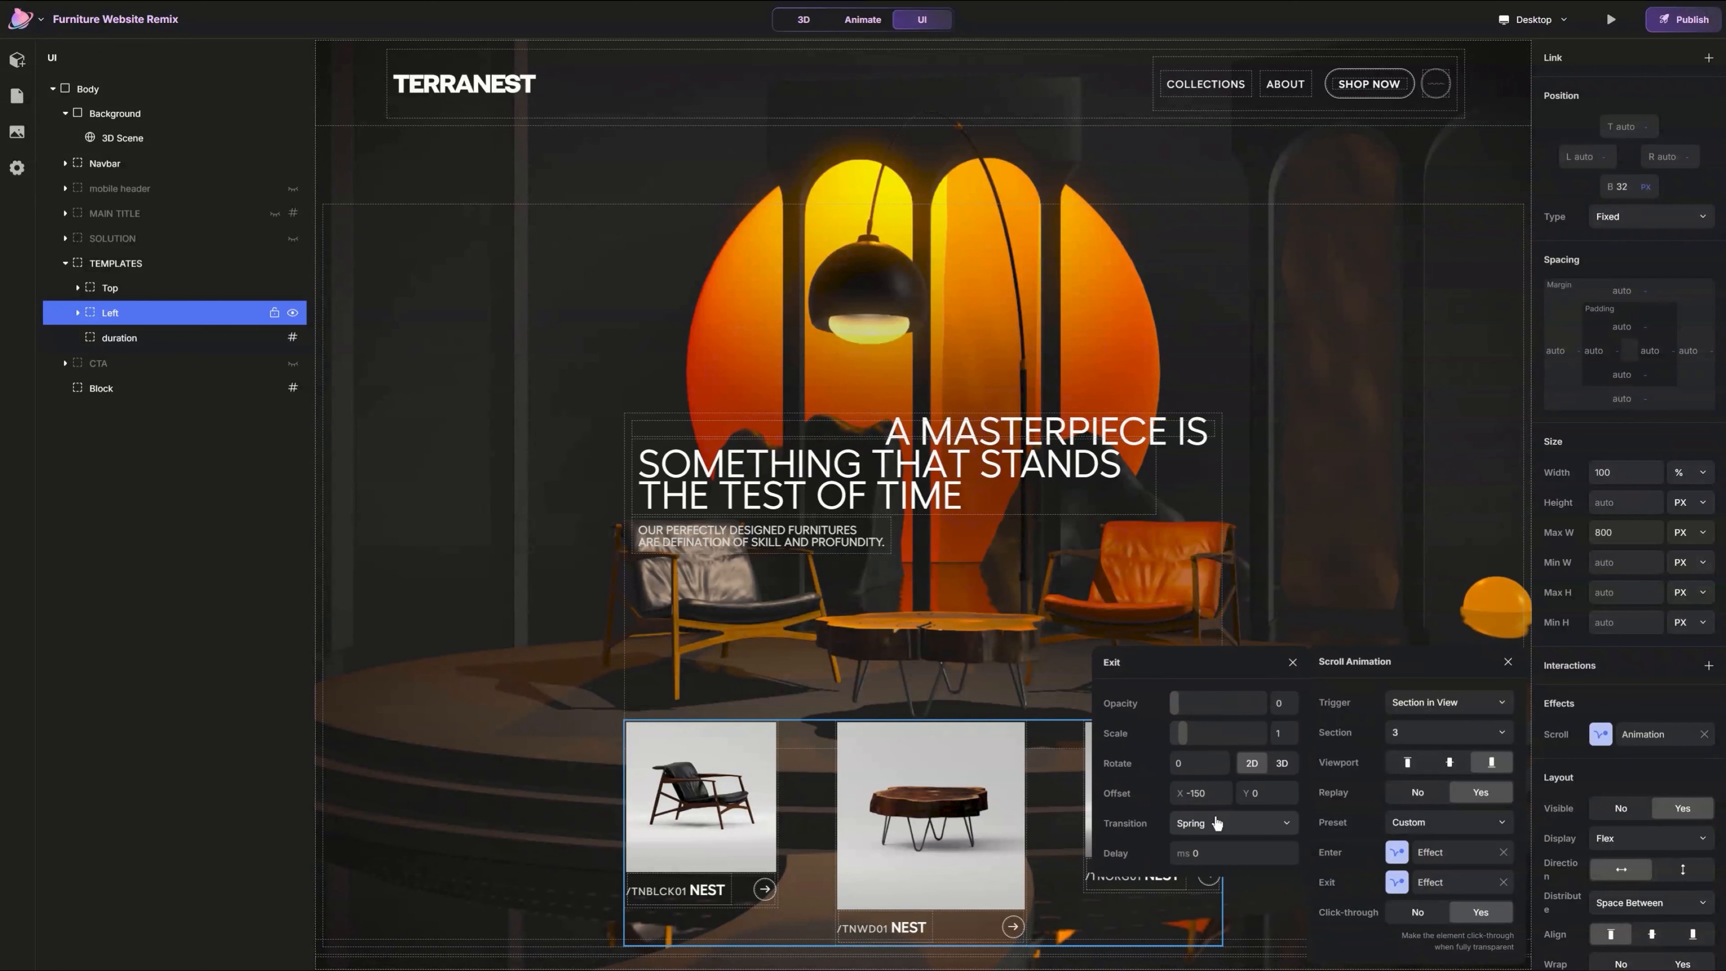
click(1216, 823)
click(1218, 842)
click(1200, 854)
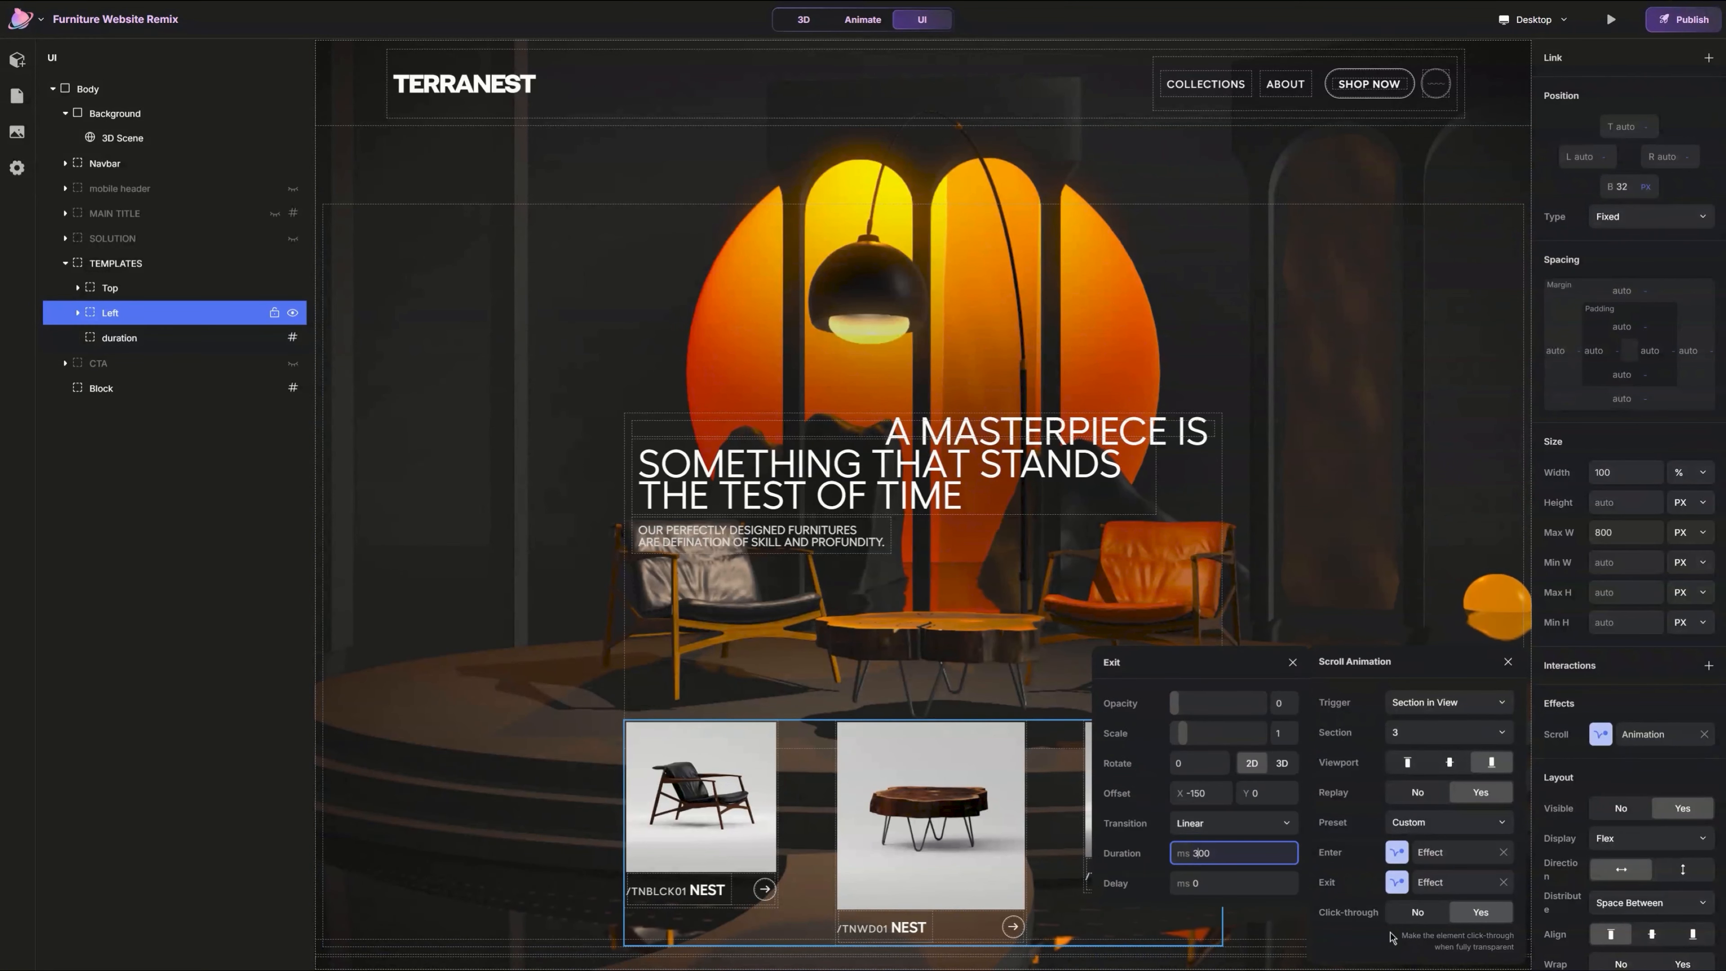
key(BackSpace)
text(6)
key(Return)
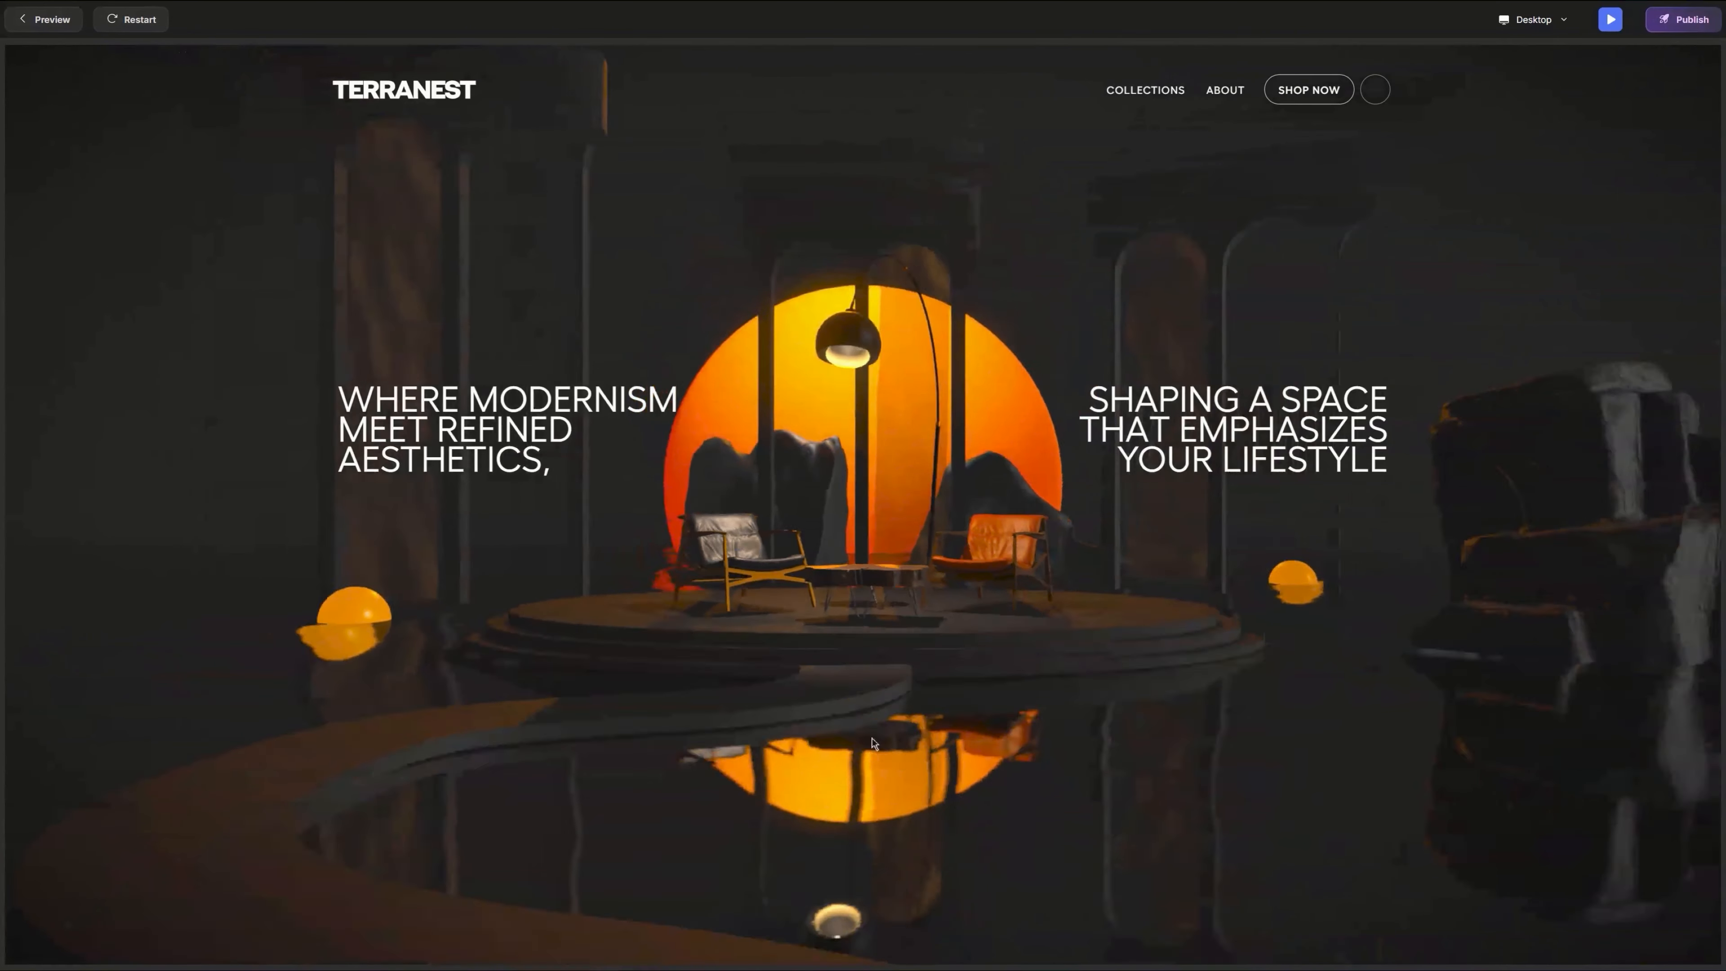
Step: Preview the page and scroll through its sections to examine the text and product card animations
scroll(920, 760, down, 5)
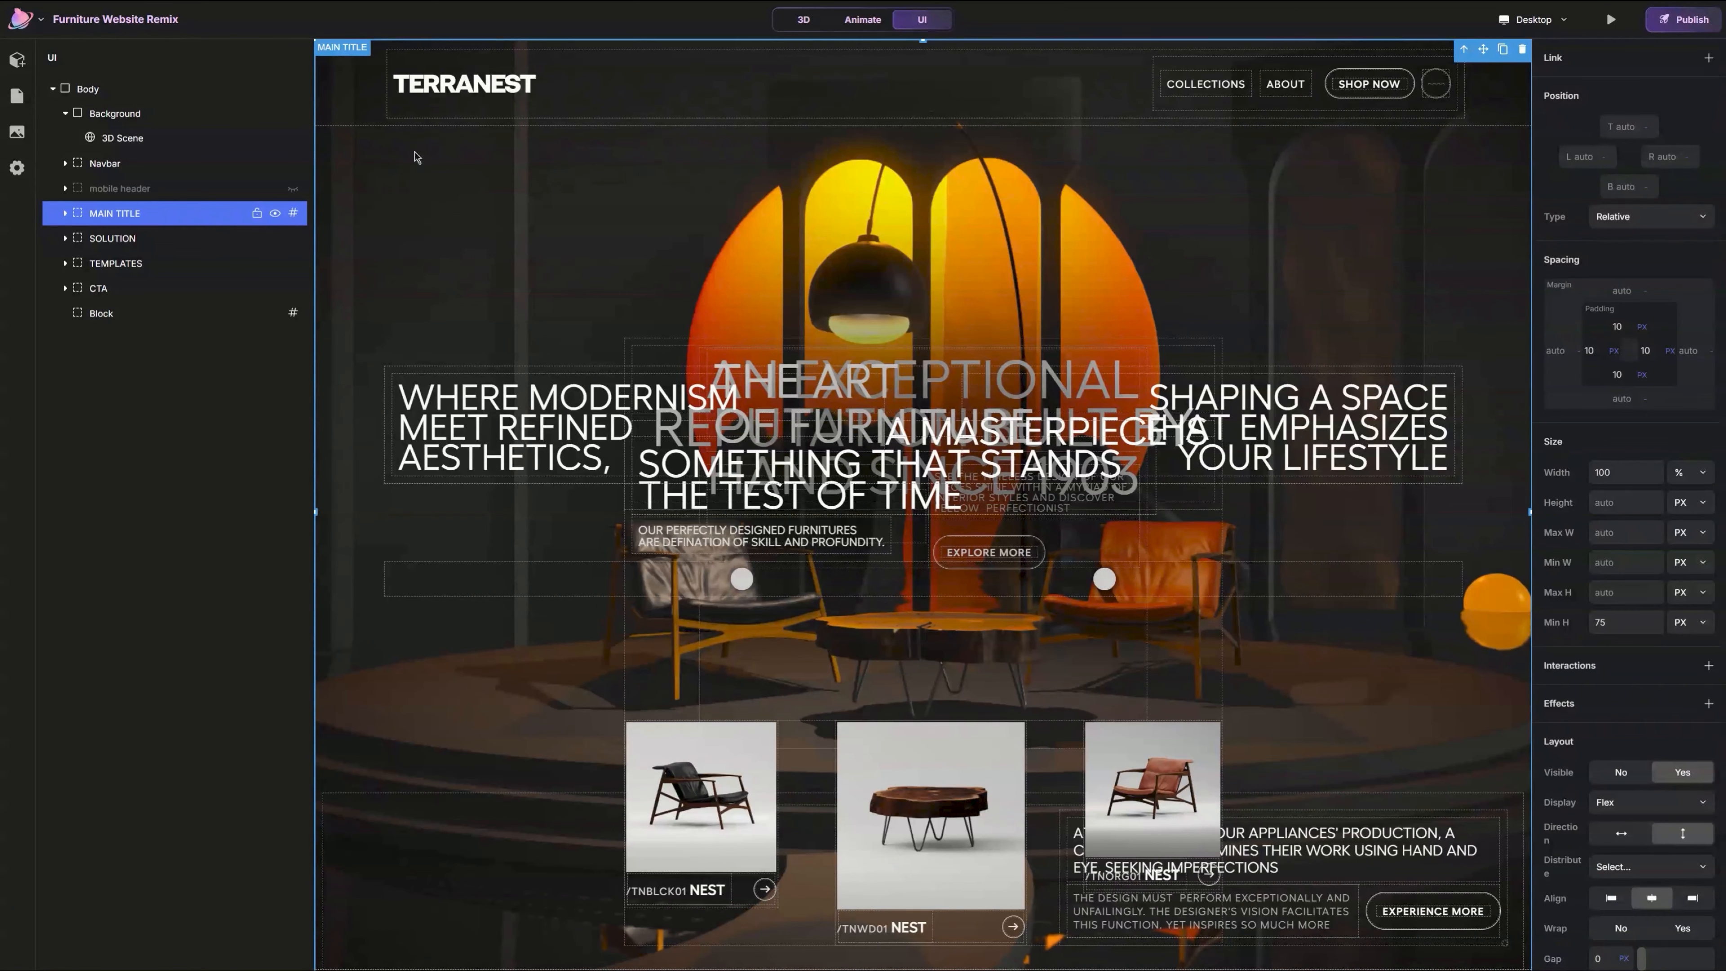
click(17, 96)
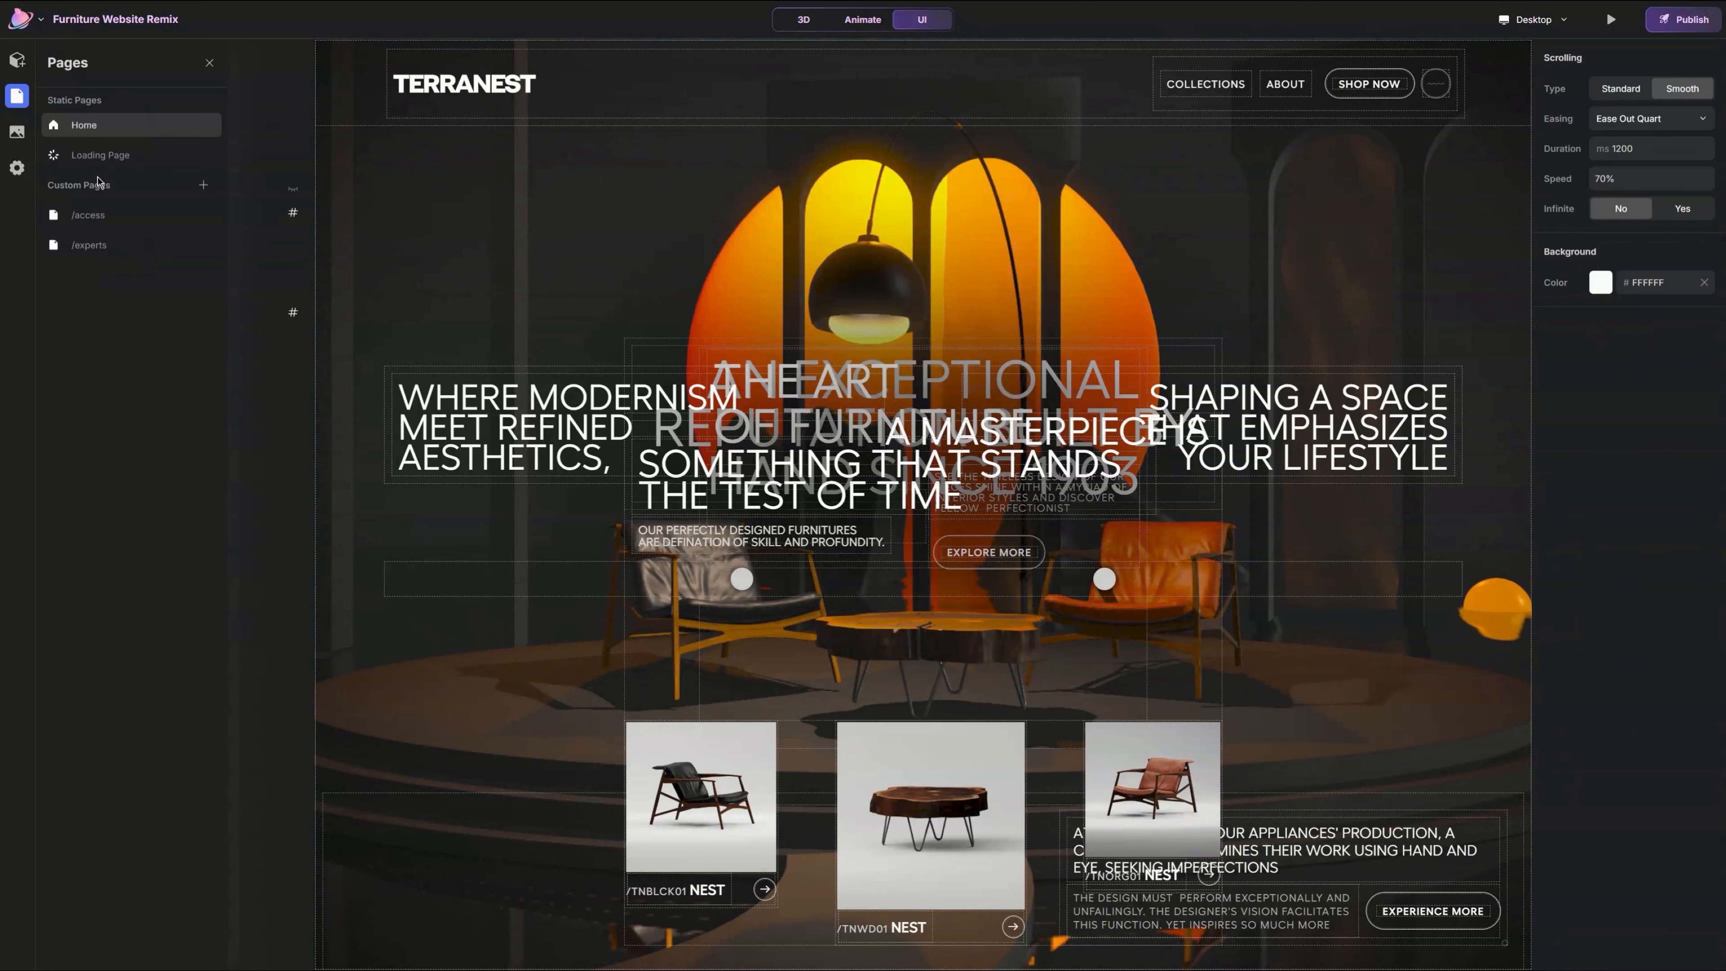
click(1612, 20)
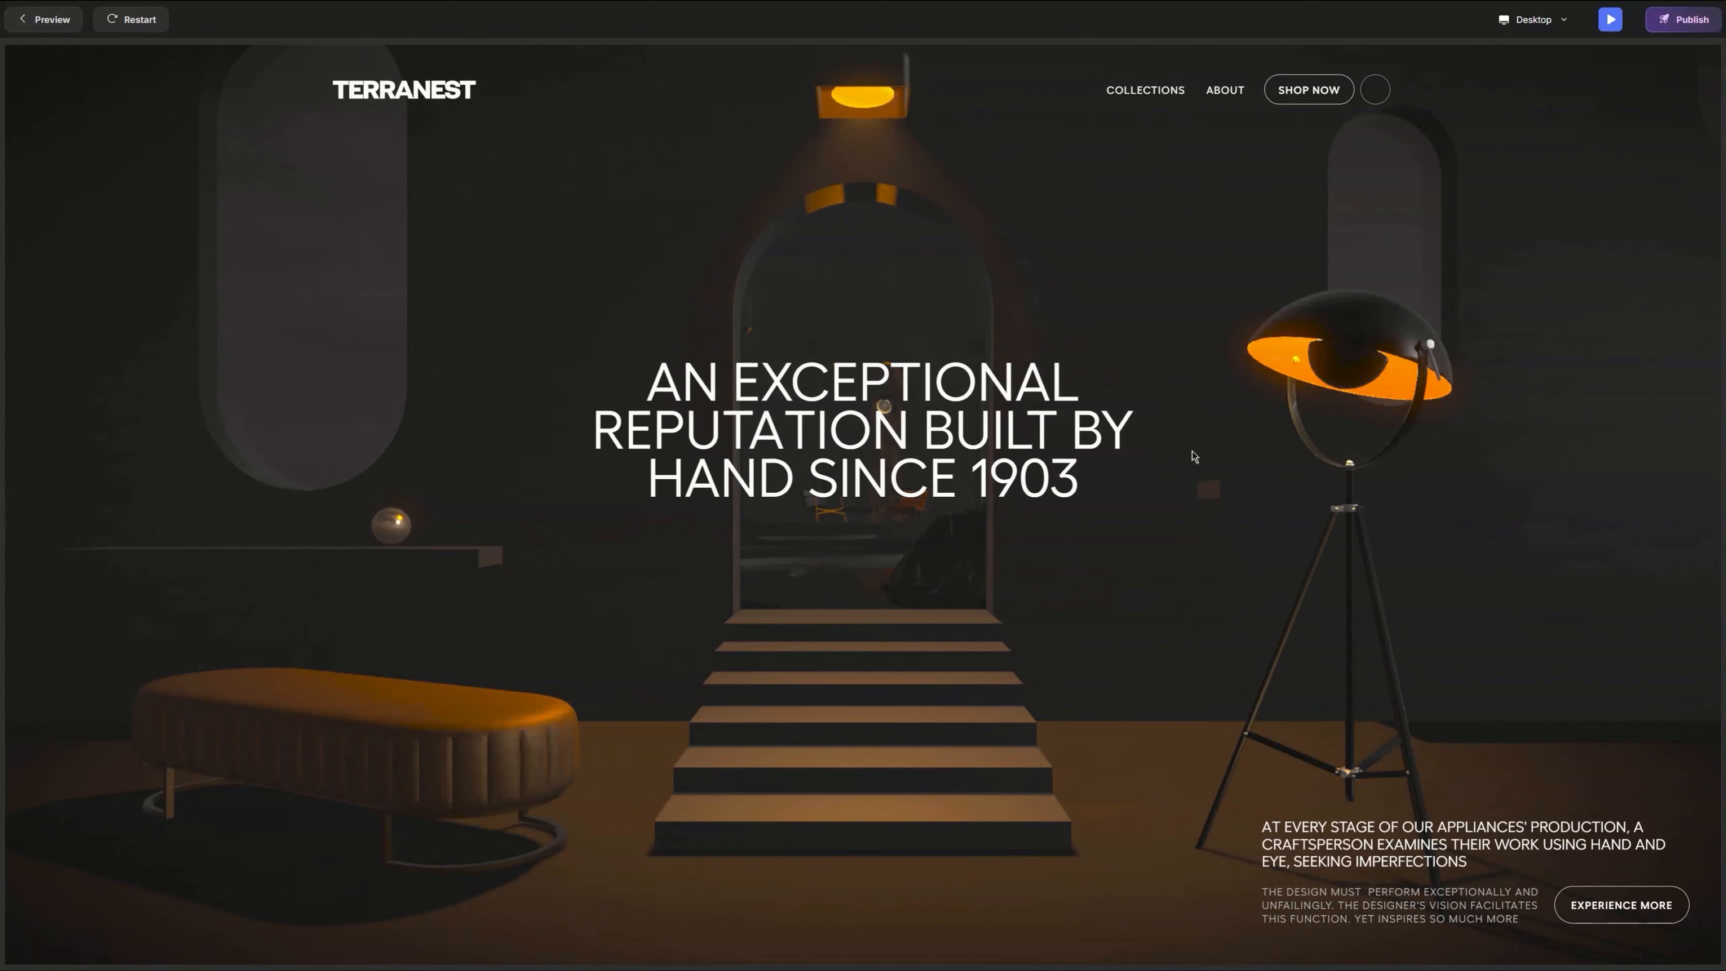
click(1612, 24)
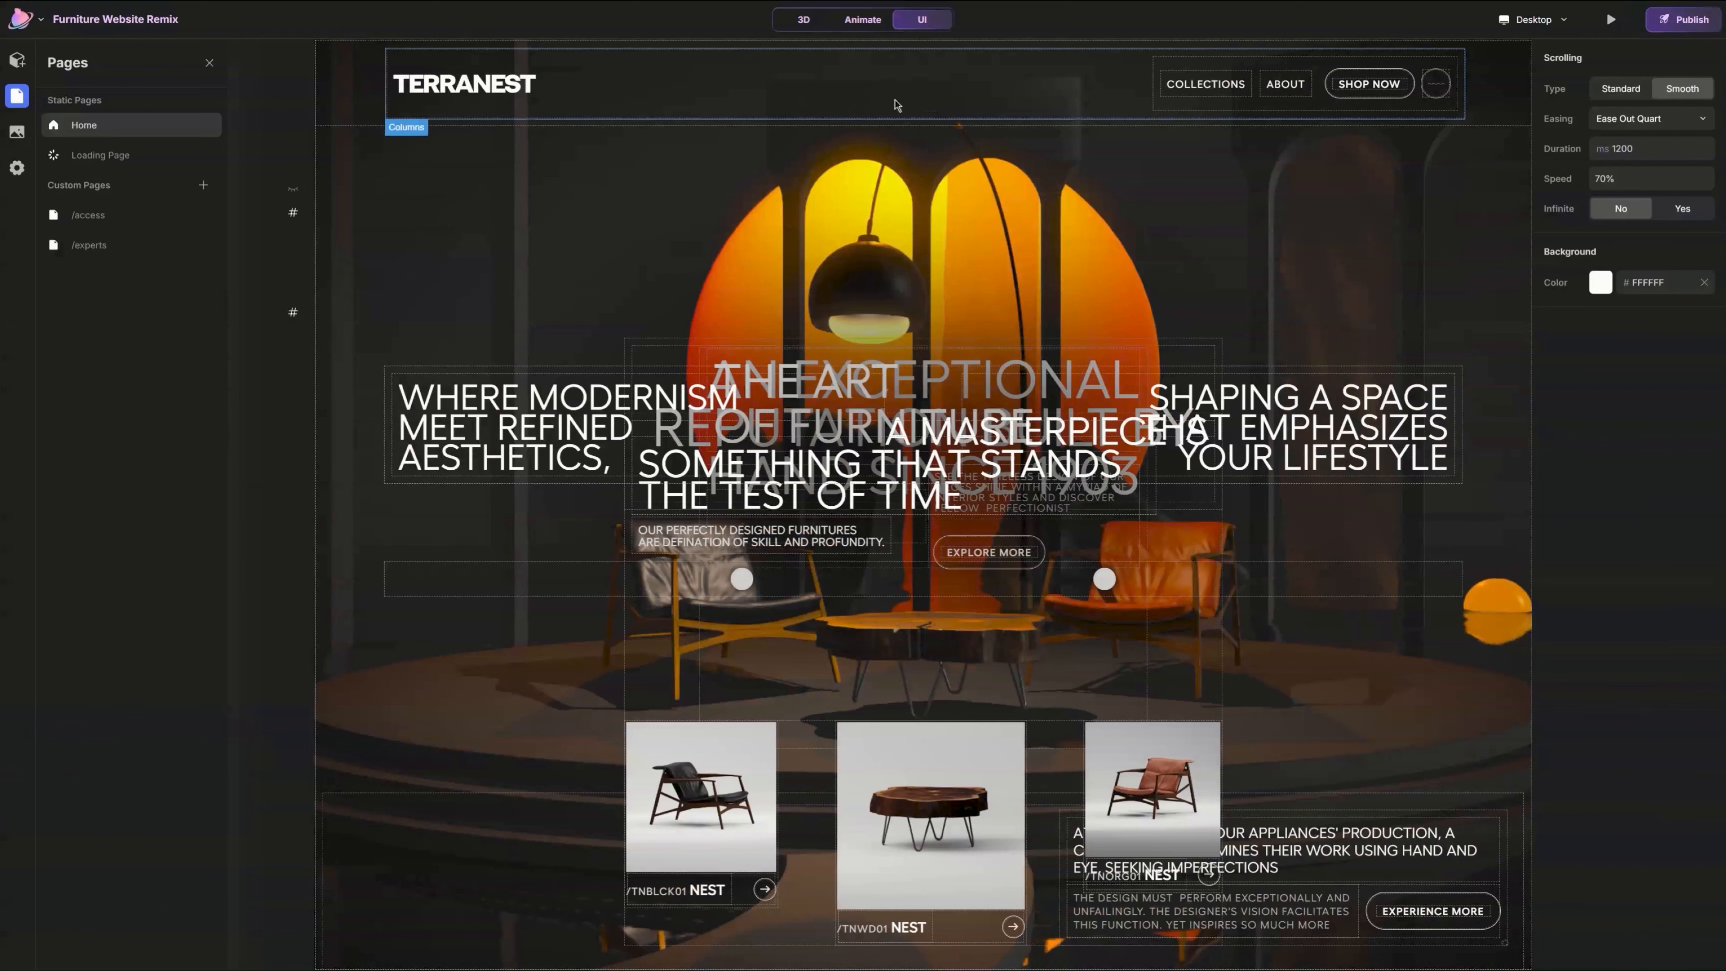
Step: Open the Loading Page for editing and show its element tree
click(20, 95)
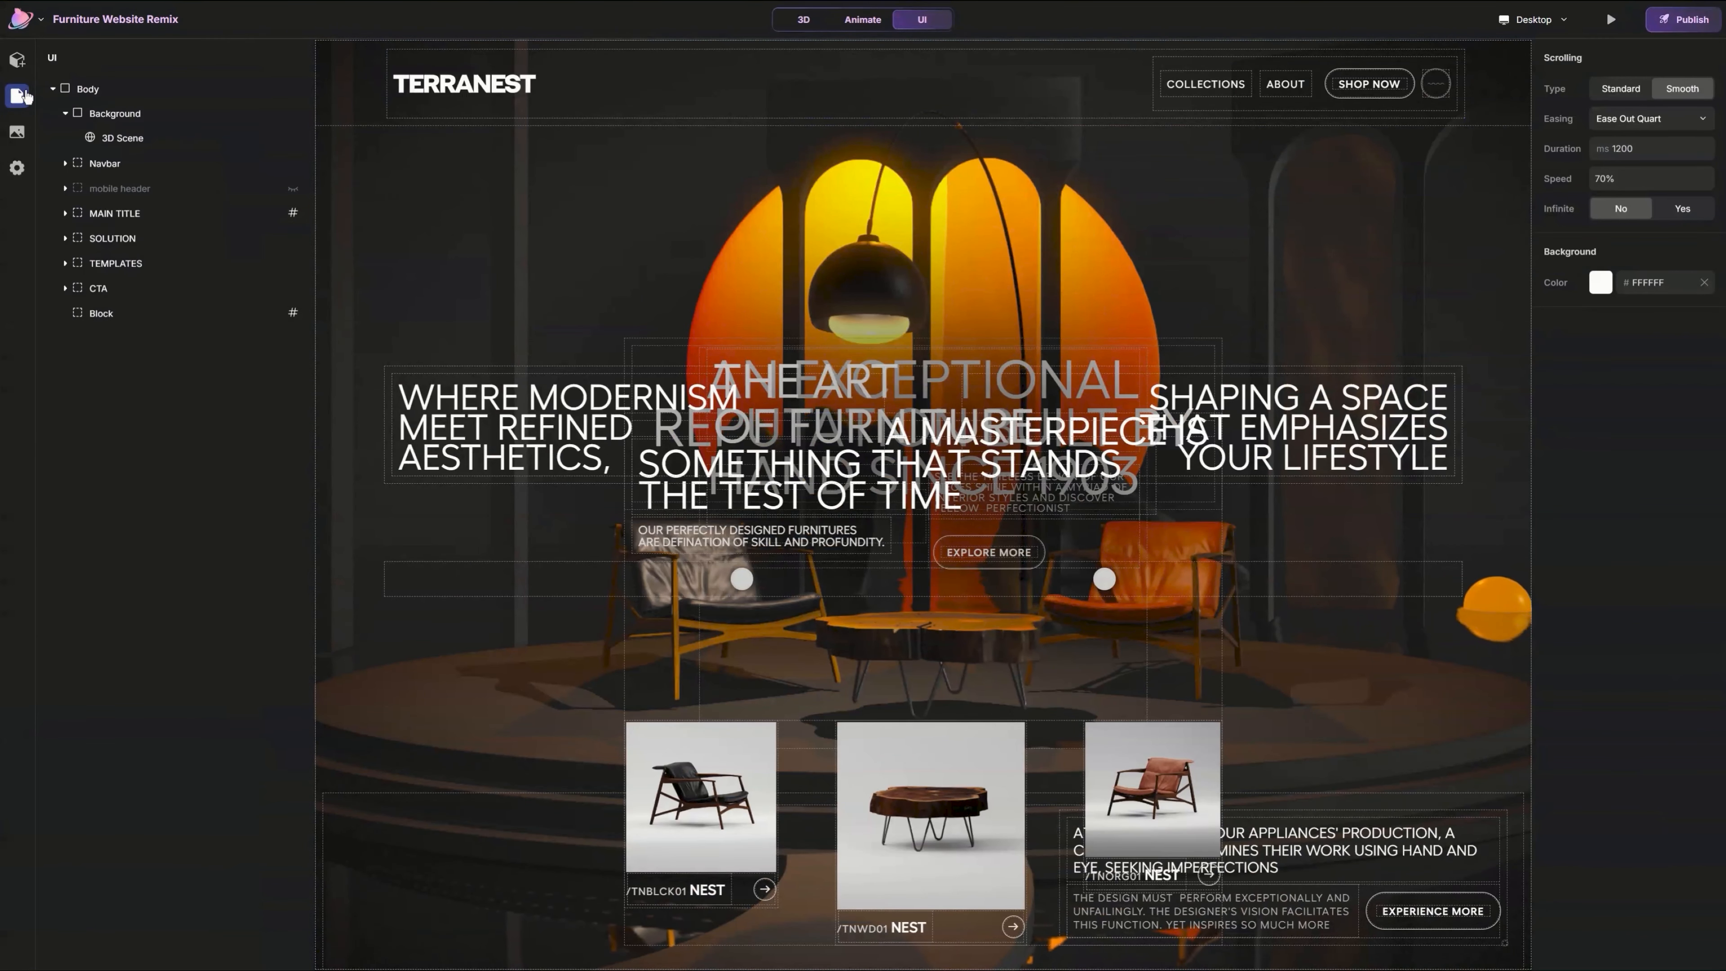
click(20, 95)
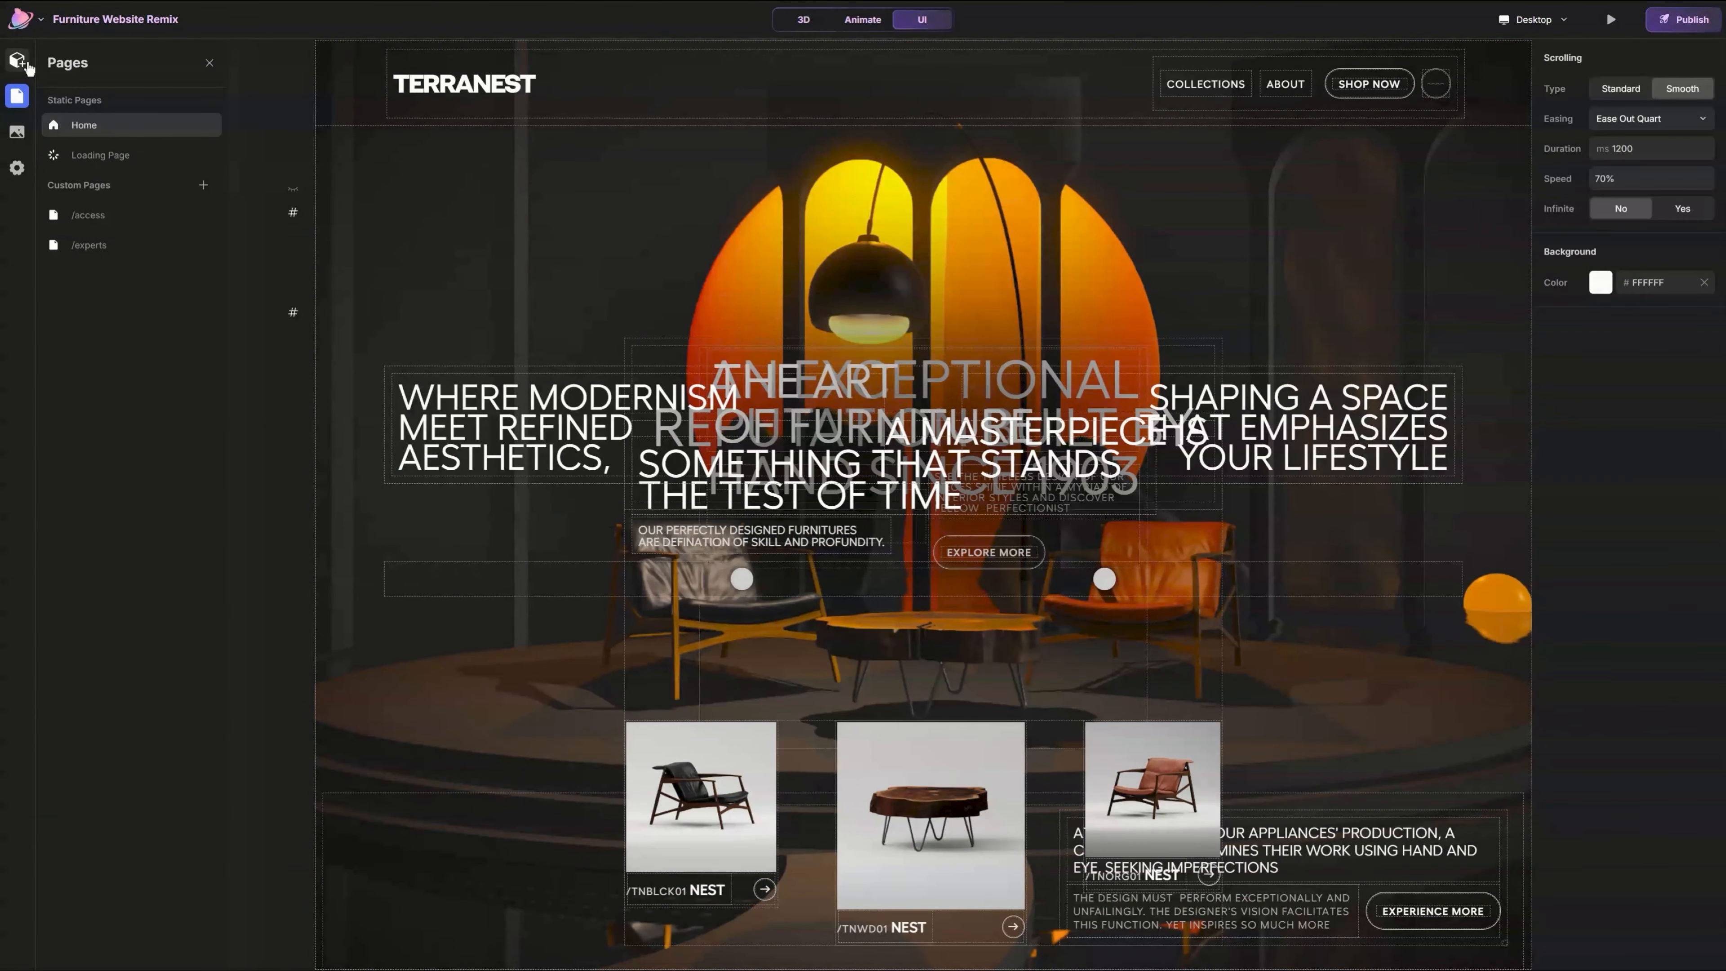
click(76, 157)
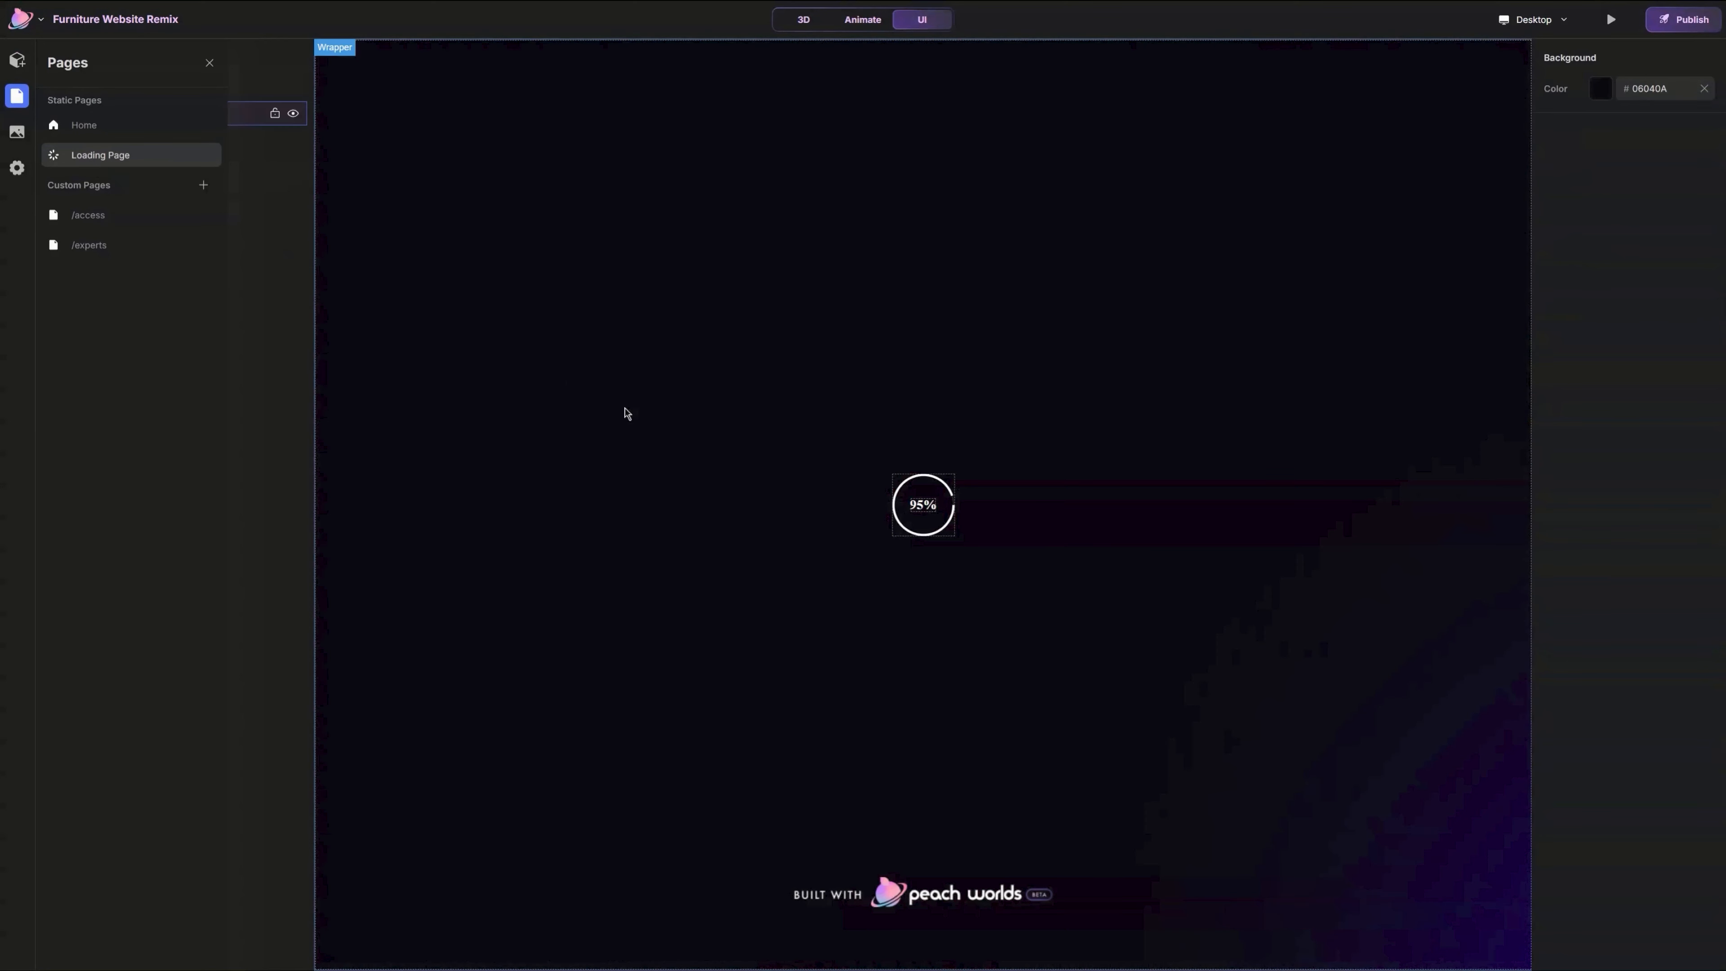
click(209, 62)
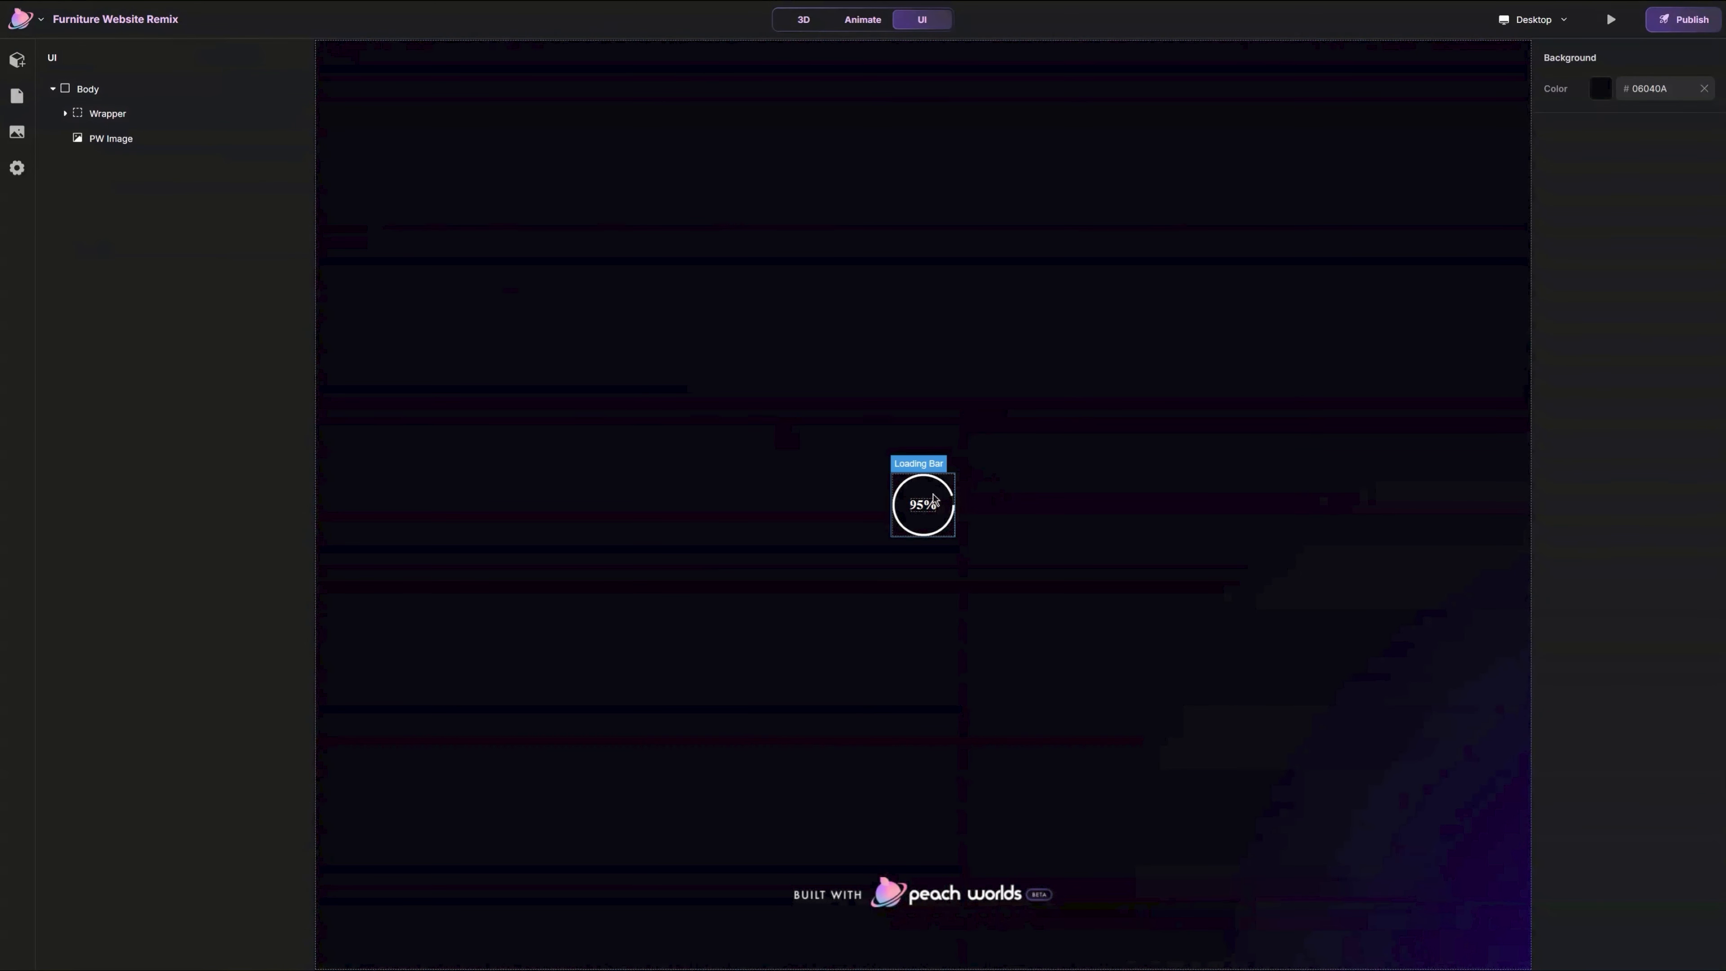
Step: Delete the Gradient image and the Loading Bar from the Loading Page's Wrapper
click(1101, 551)
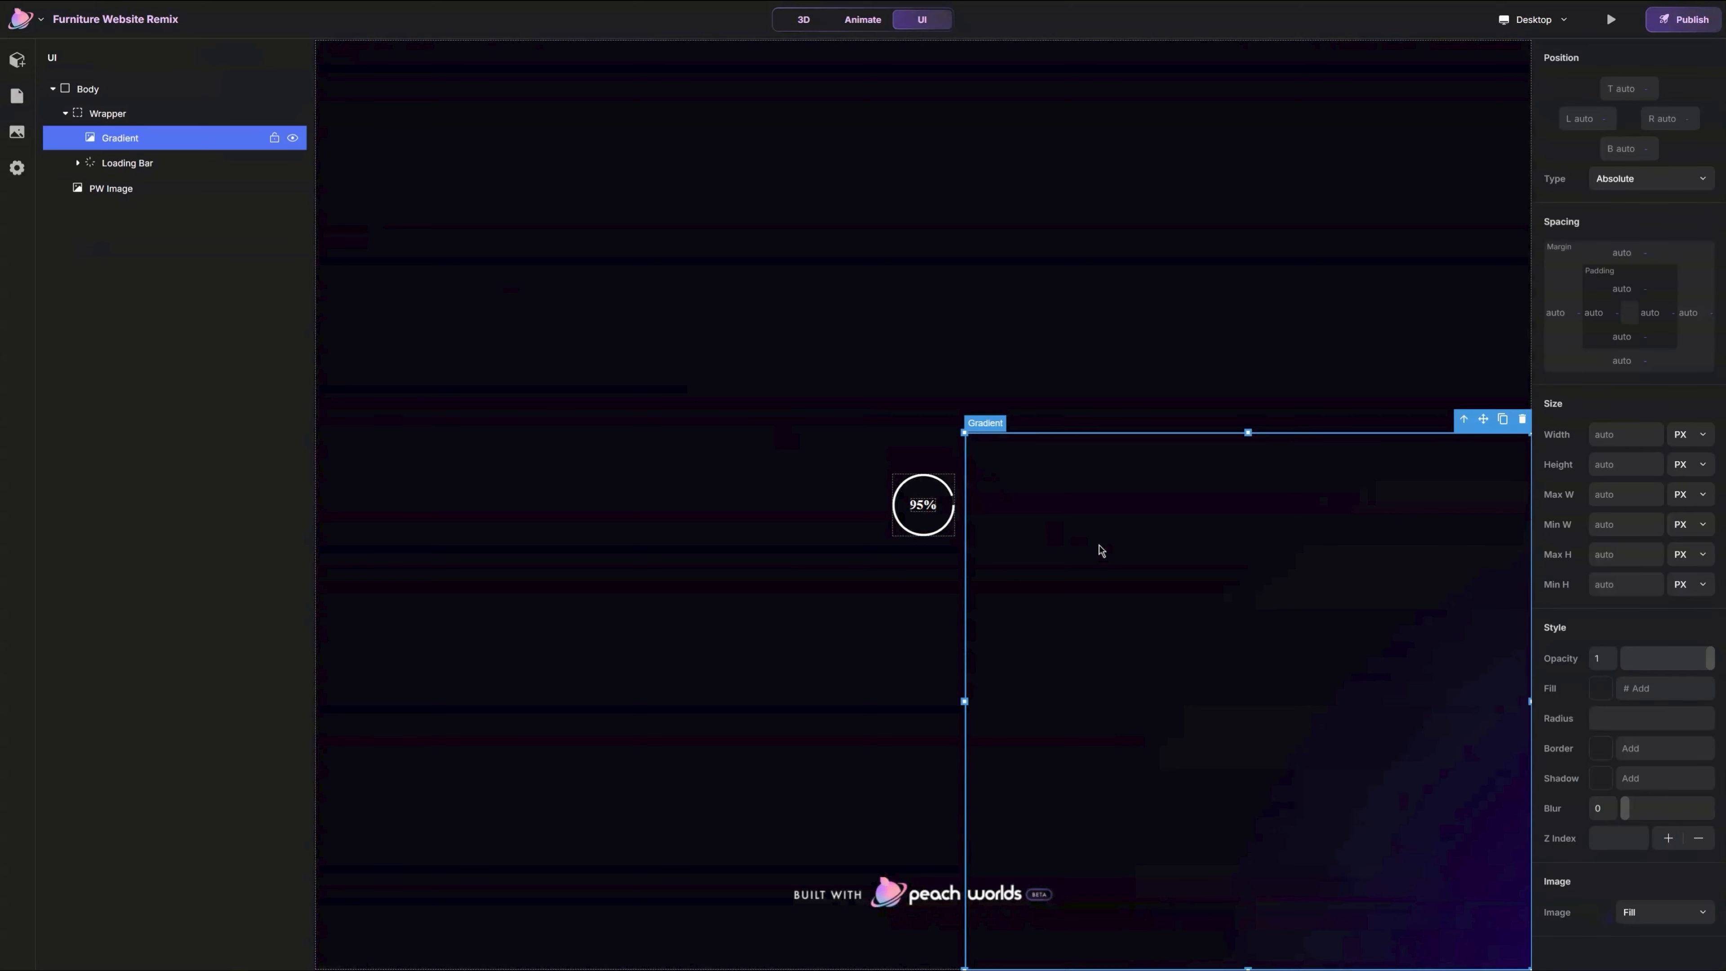
key(Delete)
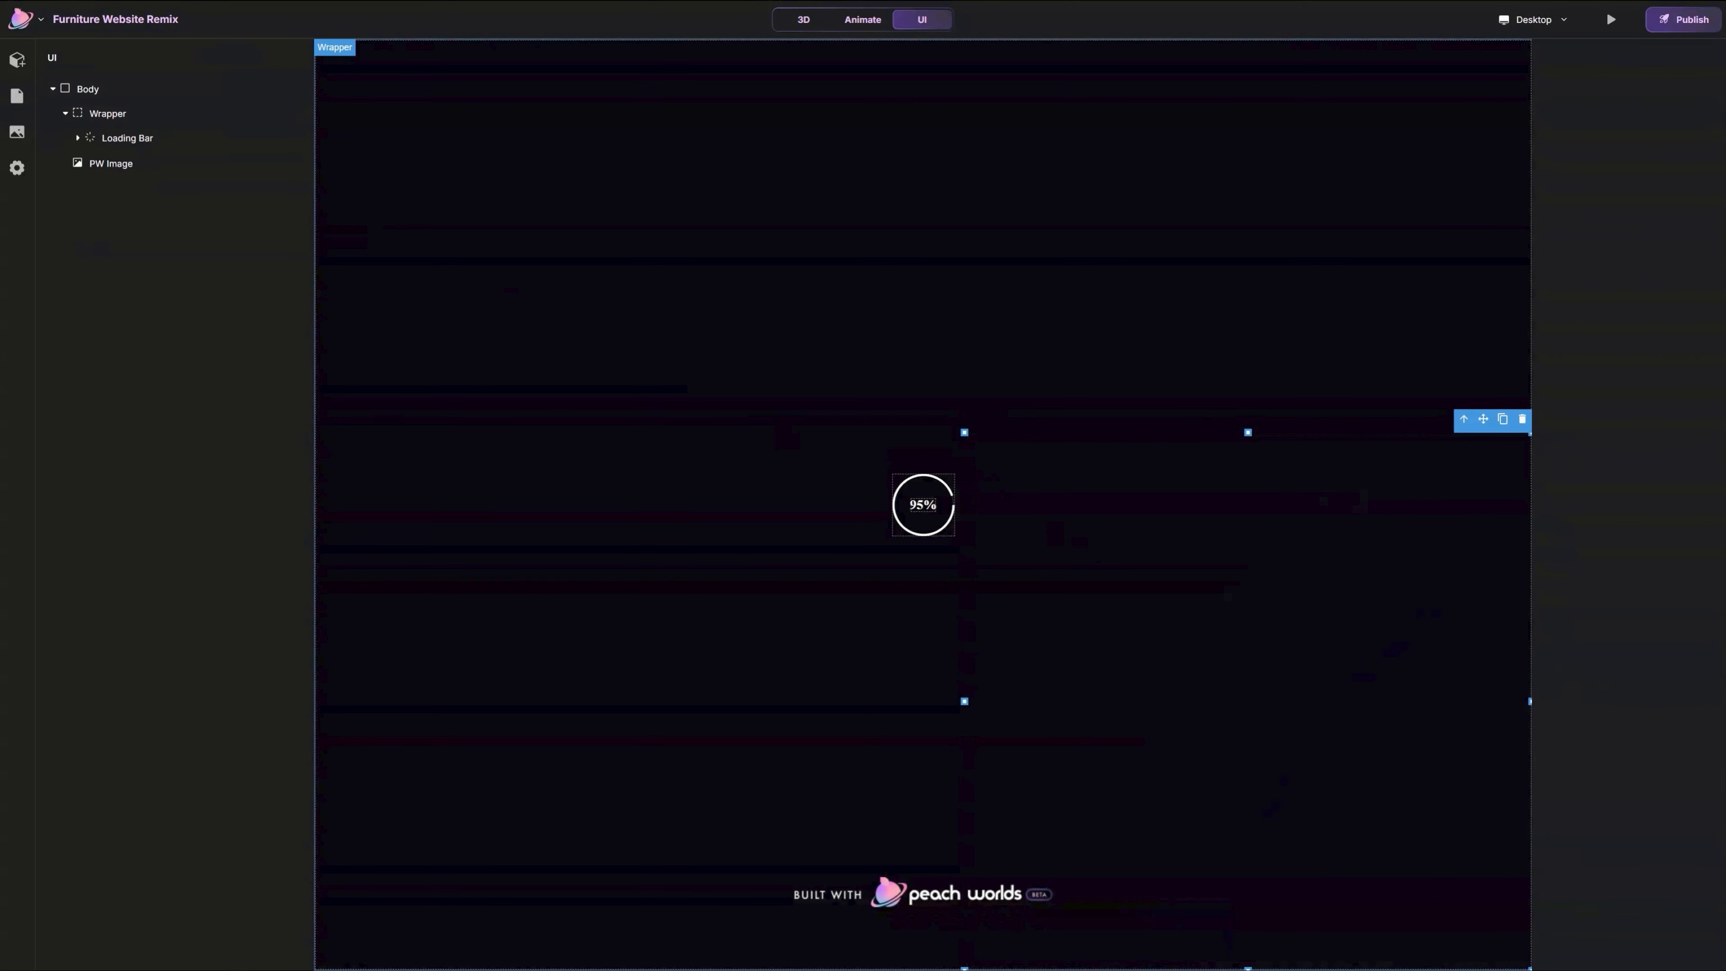
click(194, 138)
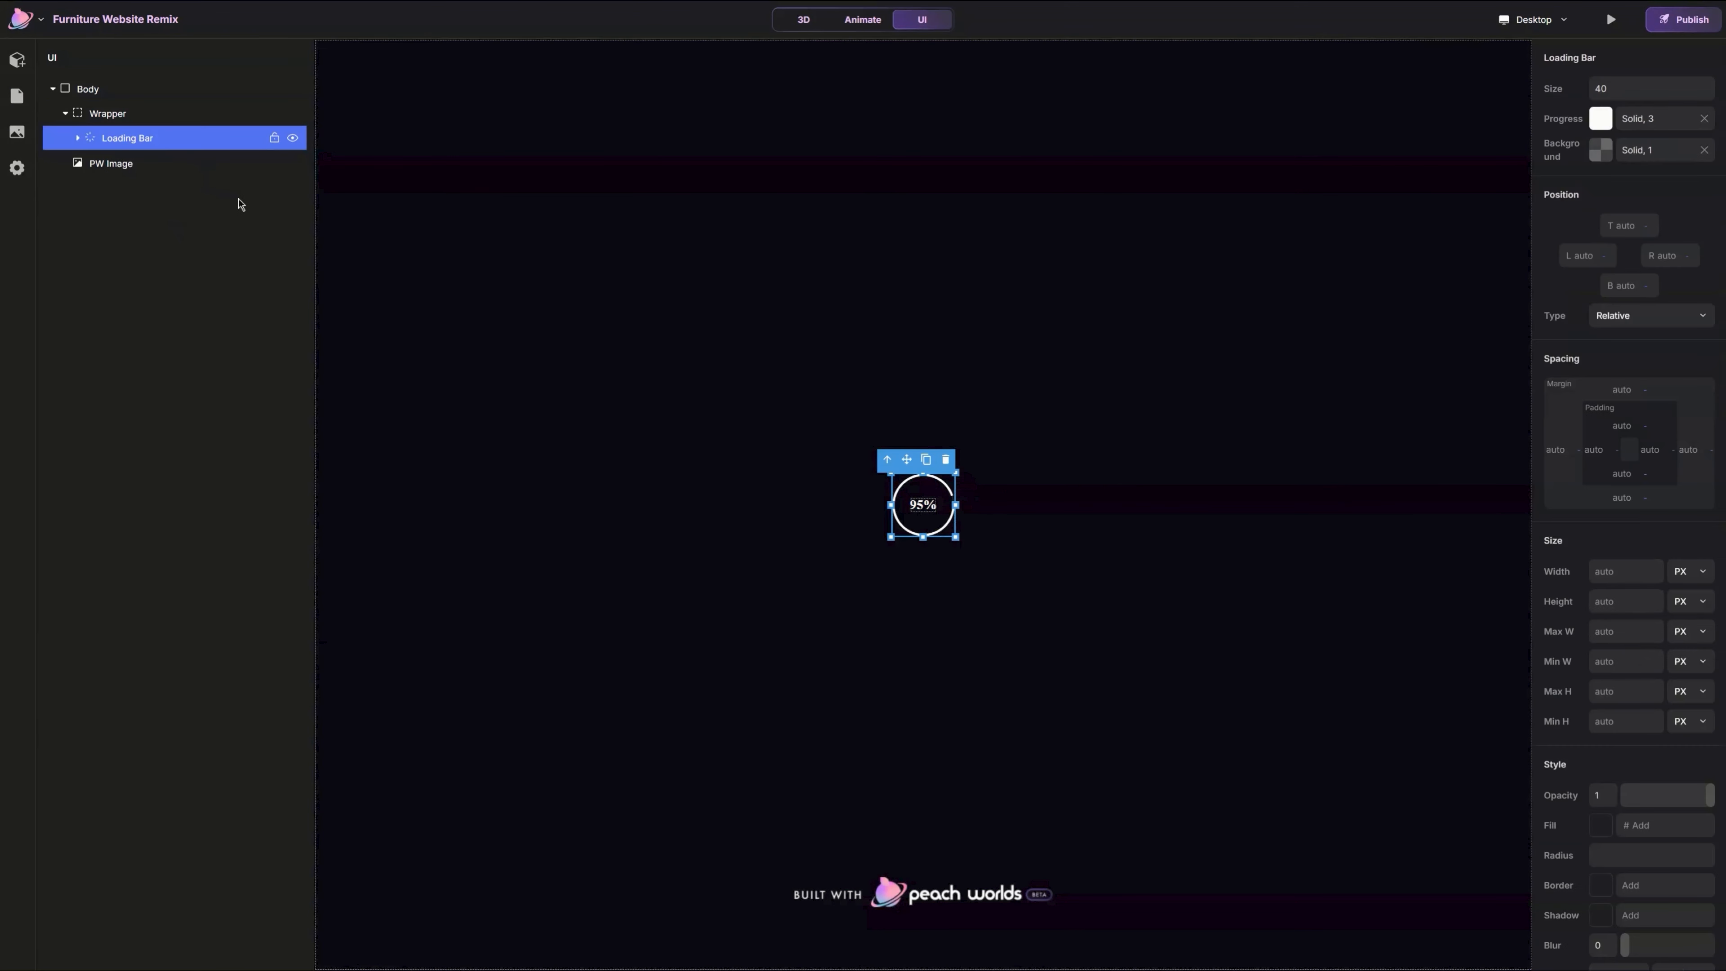
key(Delete)
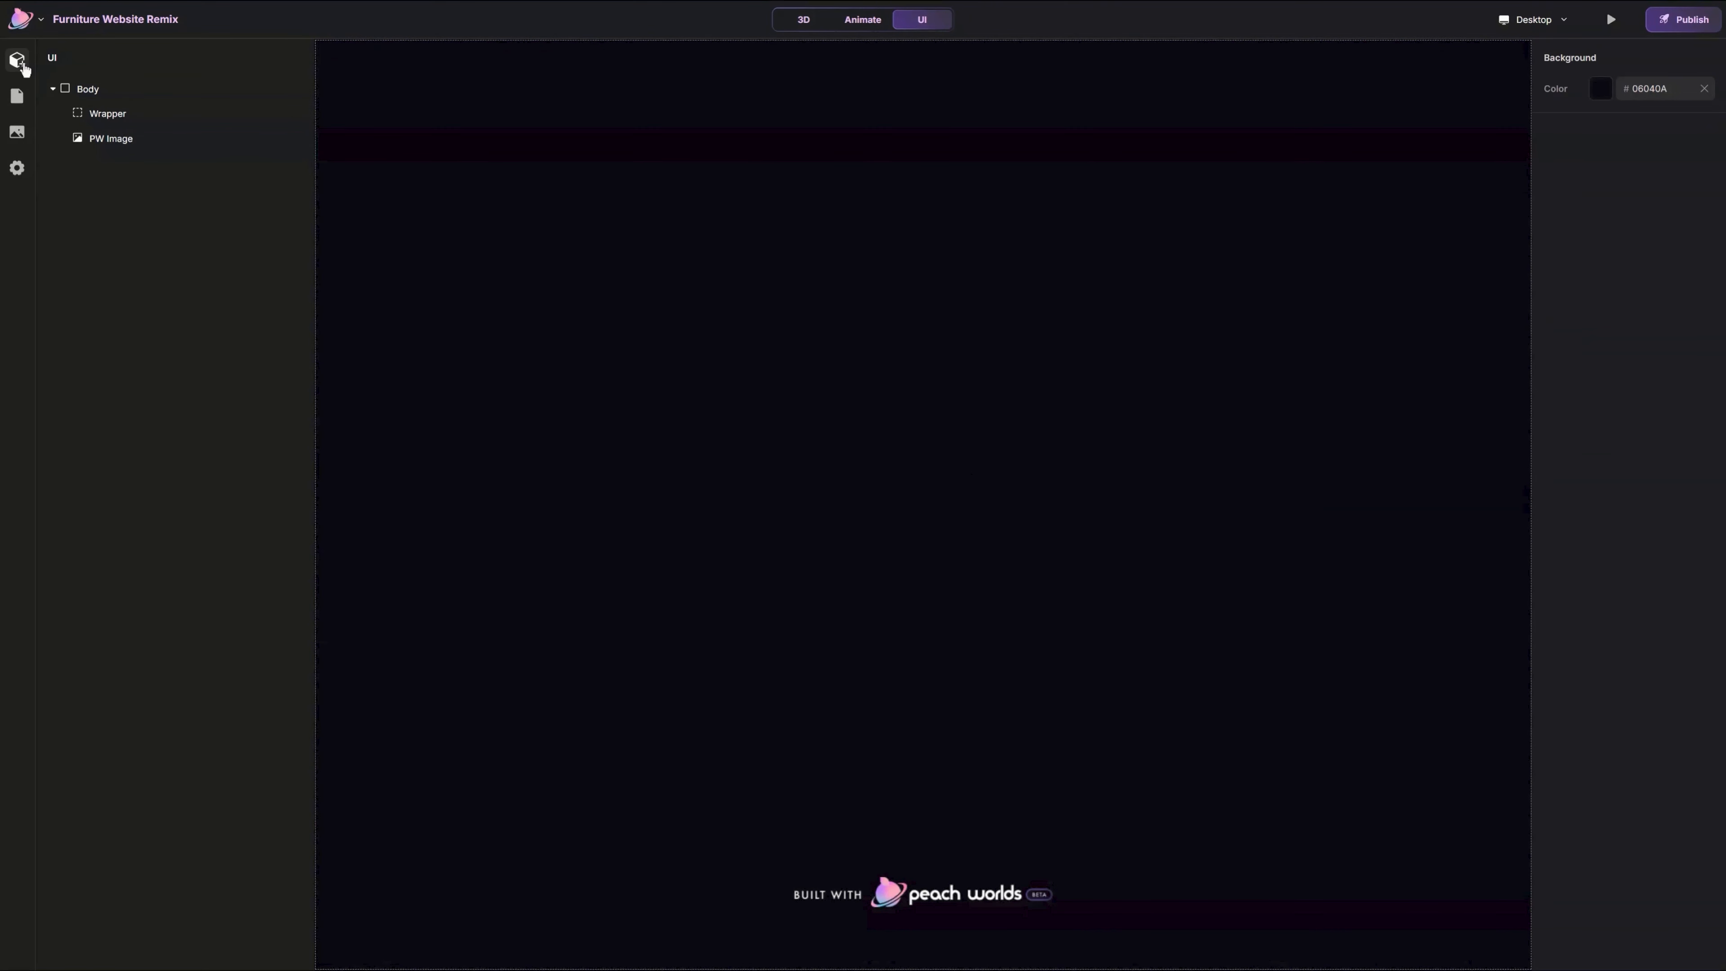
Step: Add an image element showing terranest.svg to the loading page and nest it inside the Wrapper
click(22, 67)
mouse_move(204, 150)
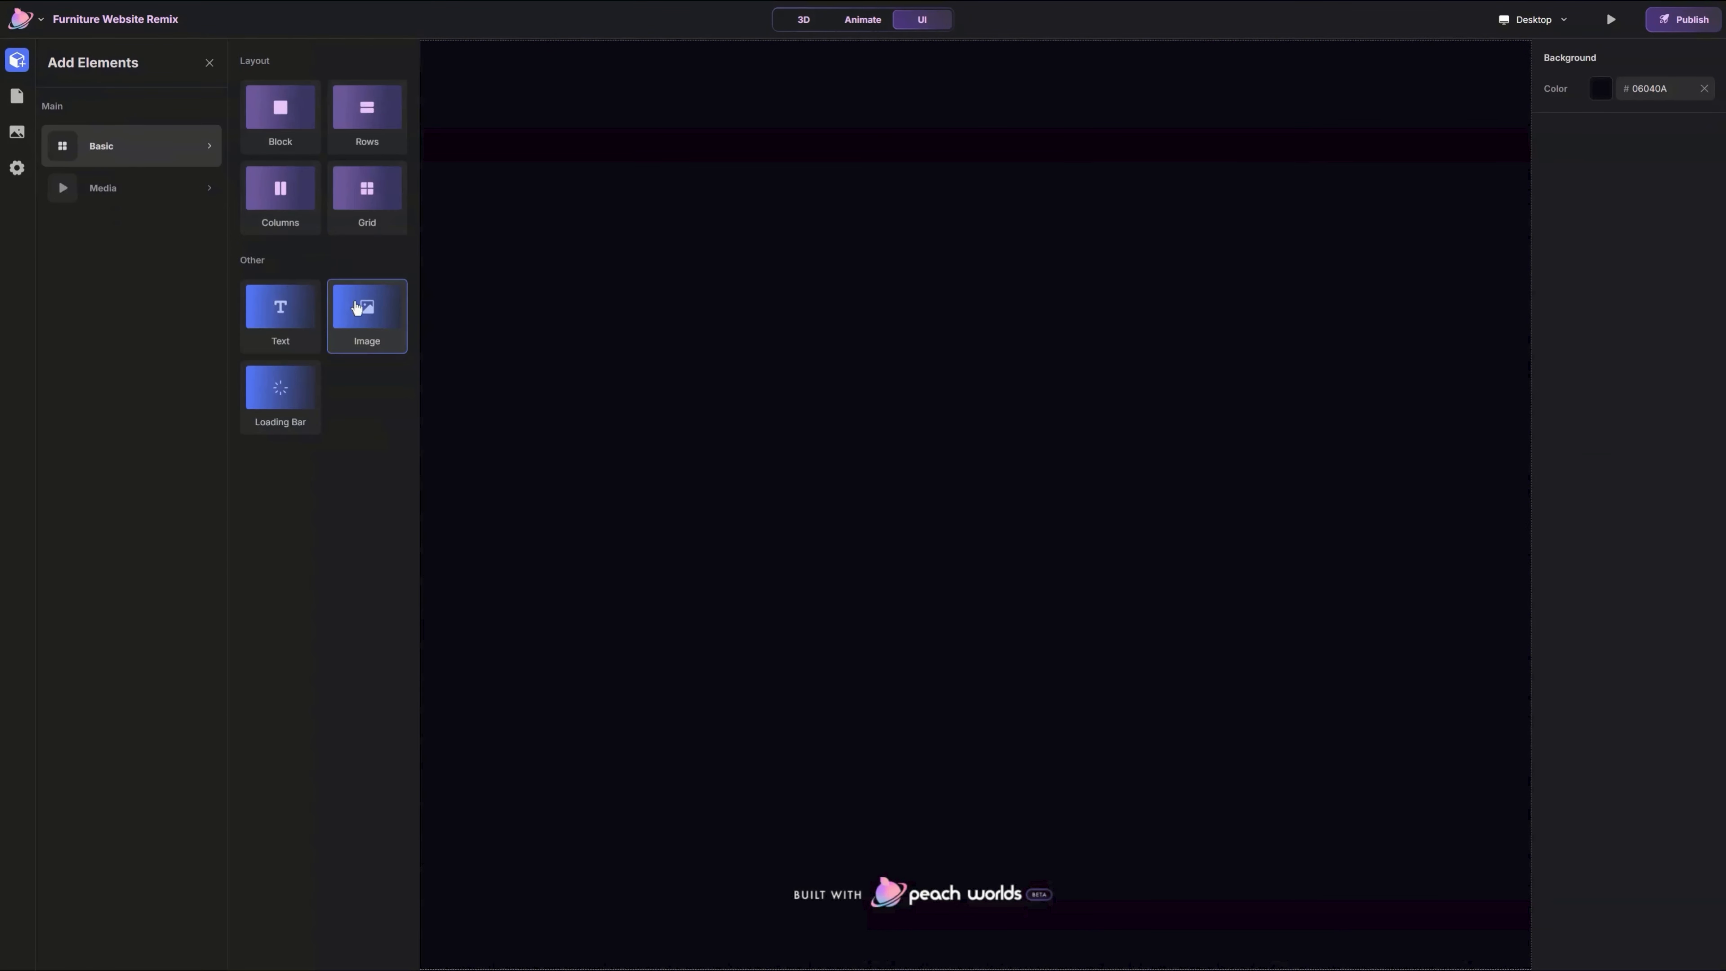
click(368, 320)
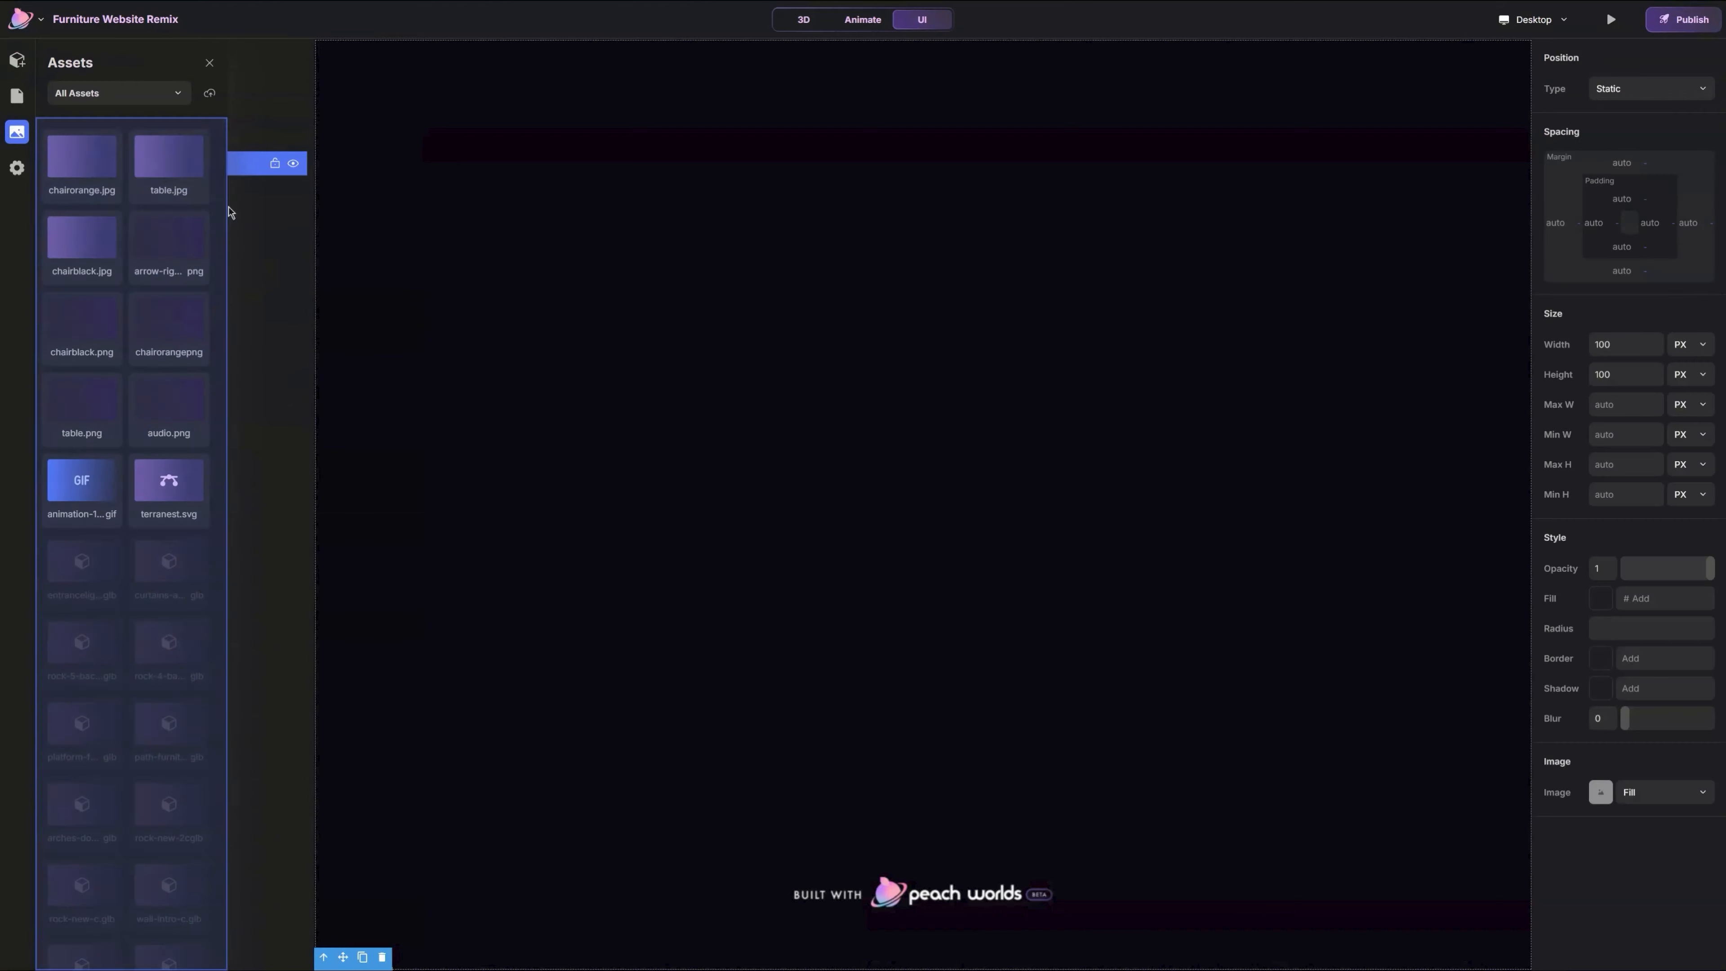
click(168, 486)
drag(123, 176, 110, 116)
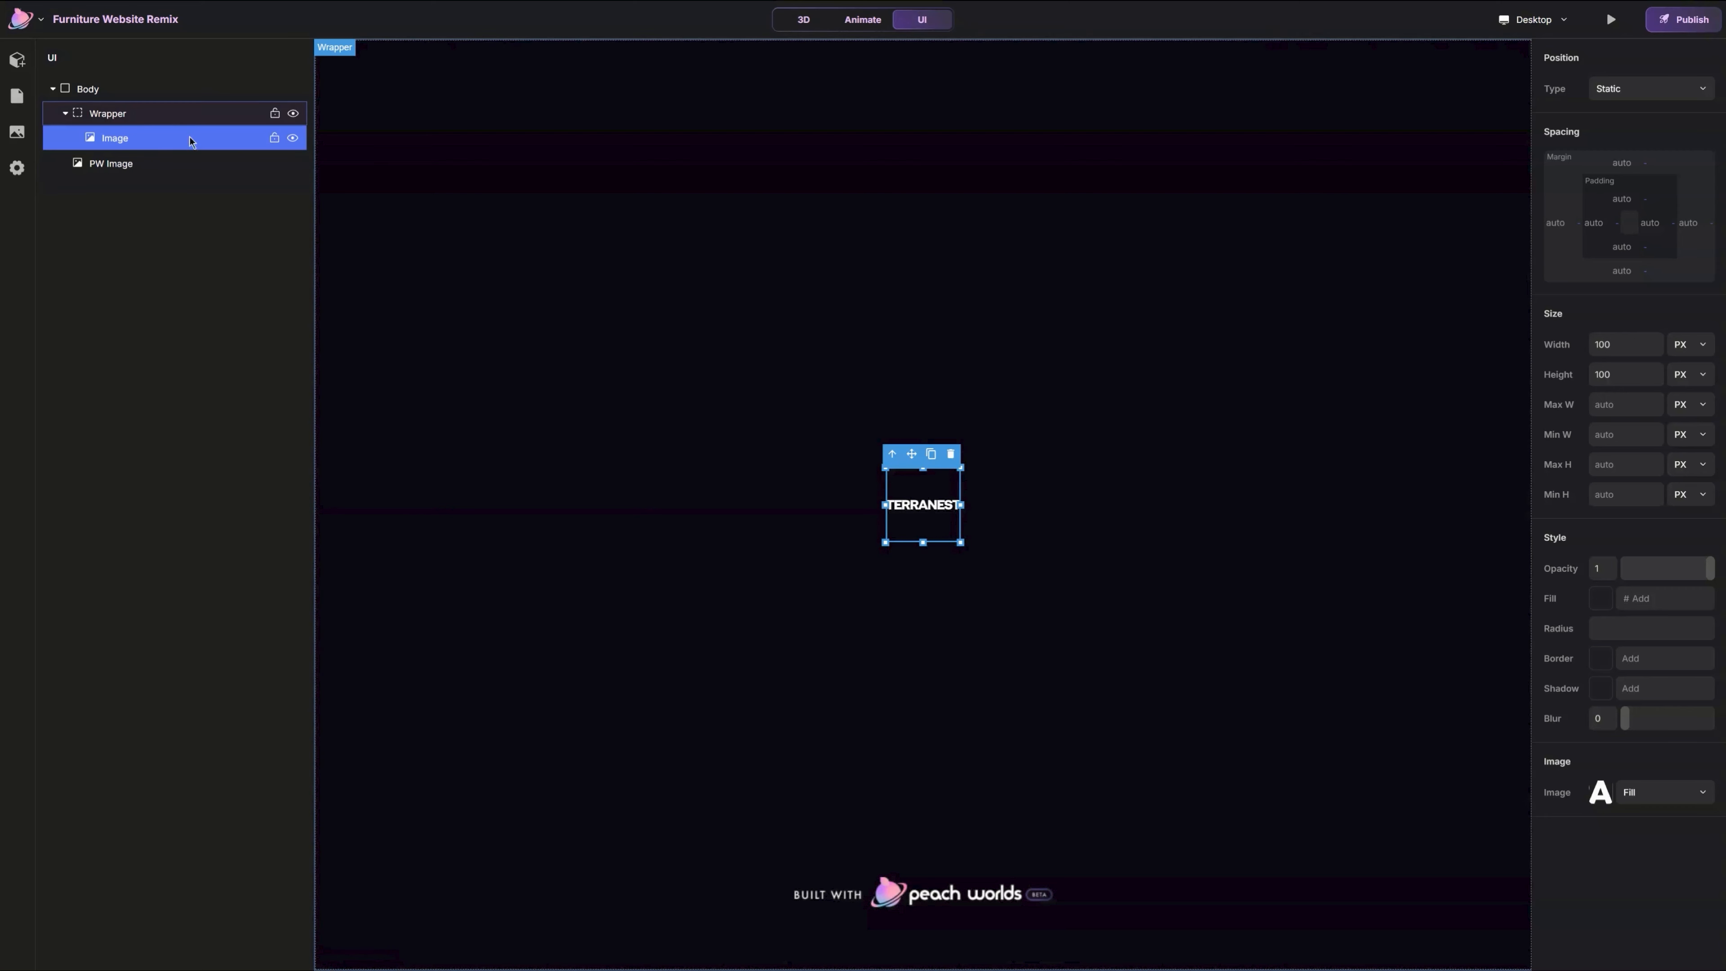
Step: Set the loading page logo image's width to 200 px
click(1631, 338)
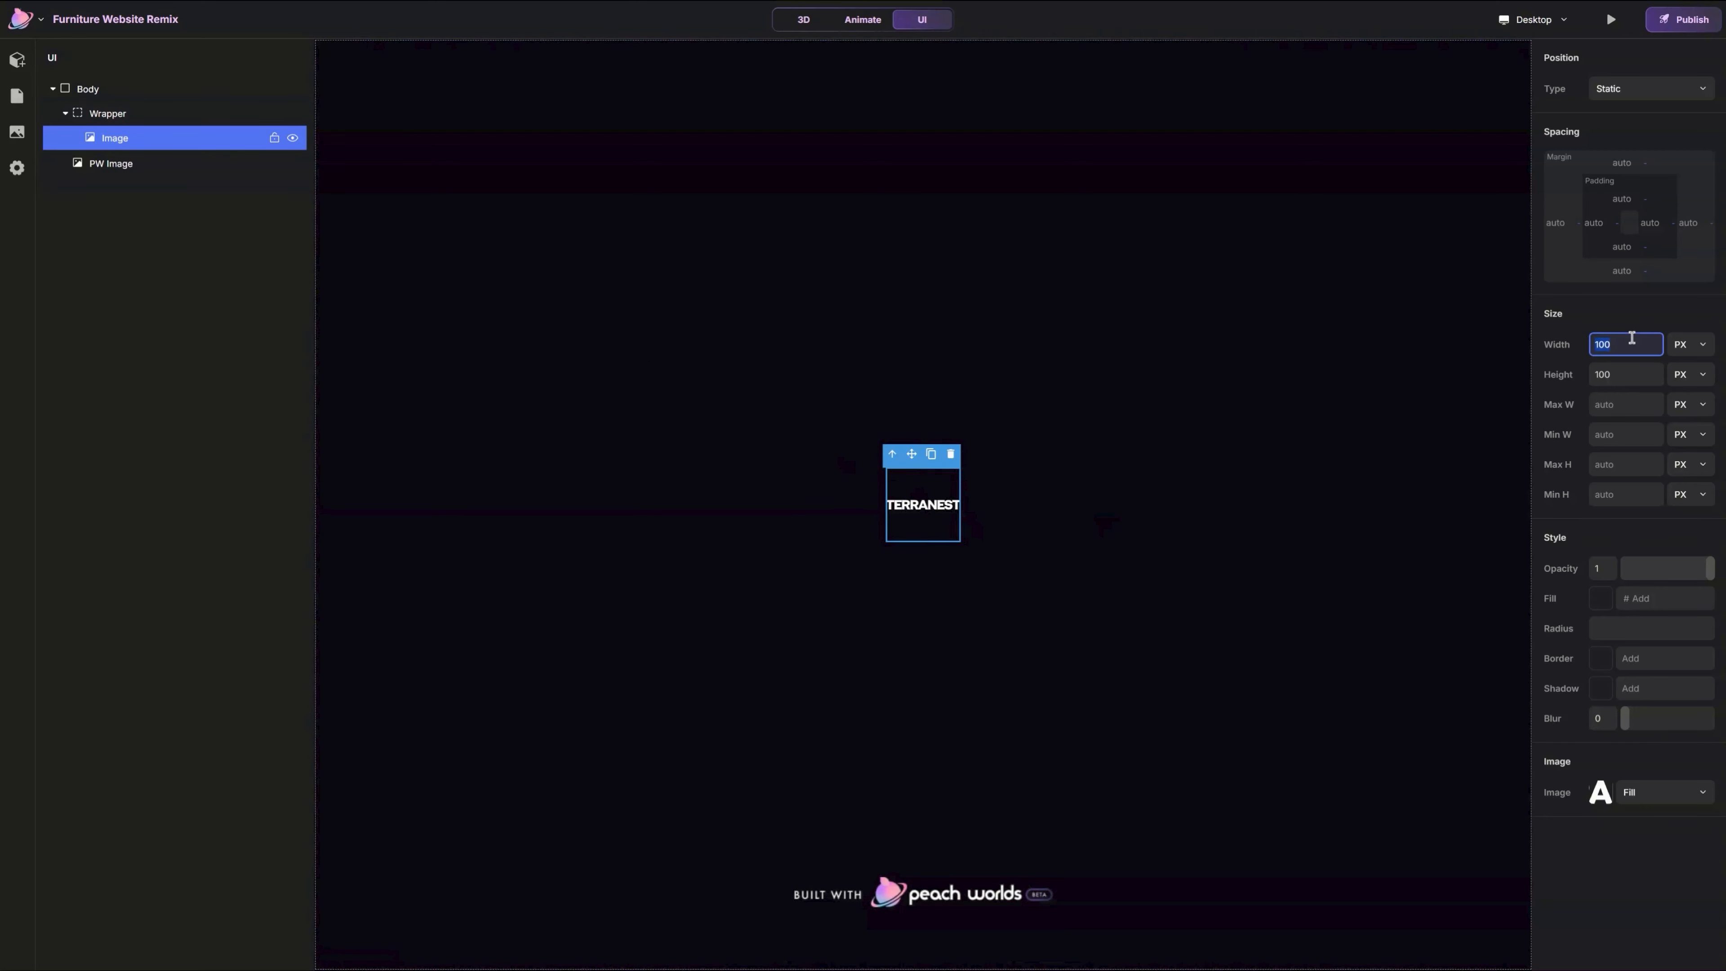
key(Tab)
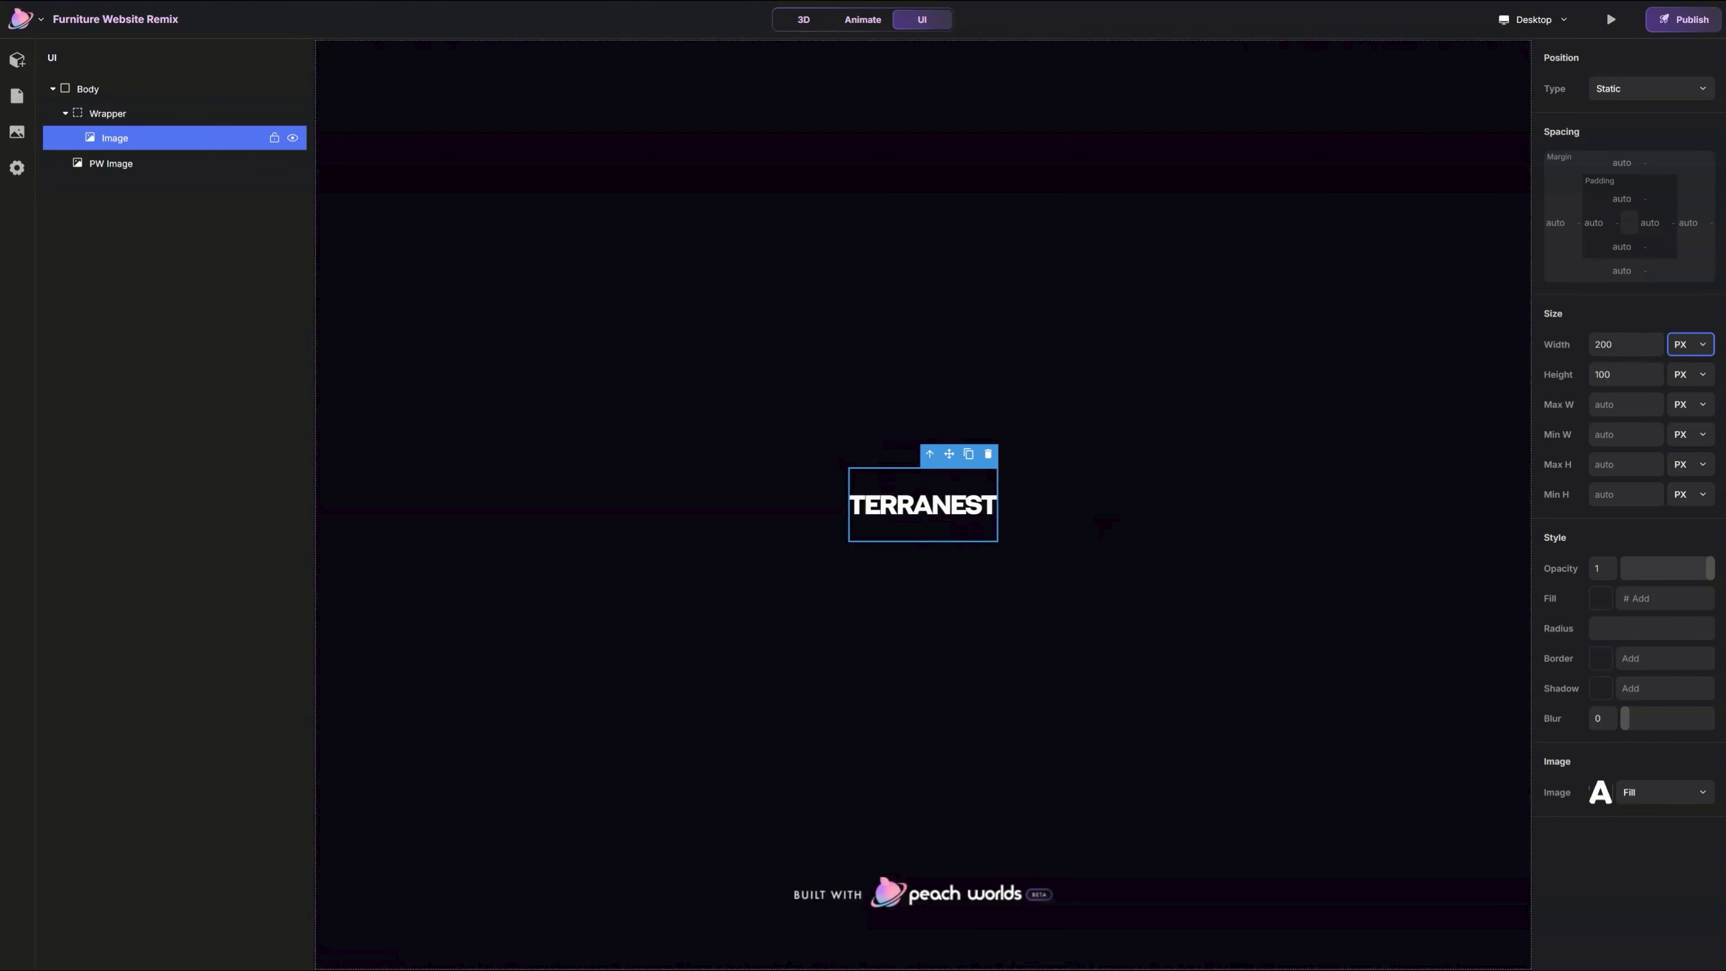
key(Tab)
click(1505, 379)
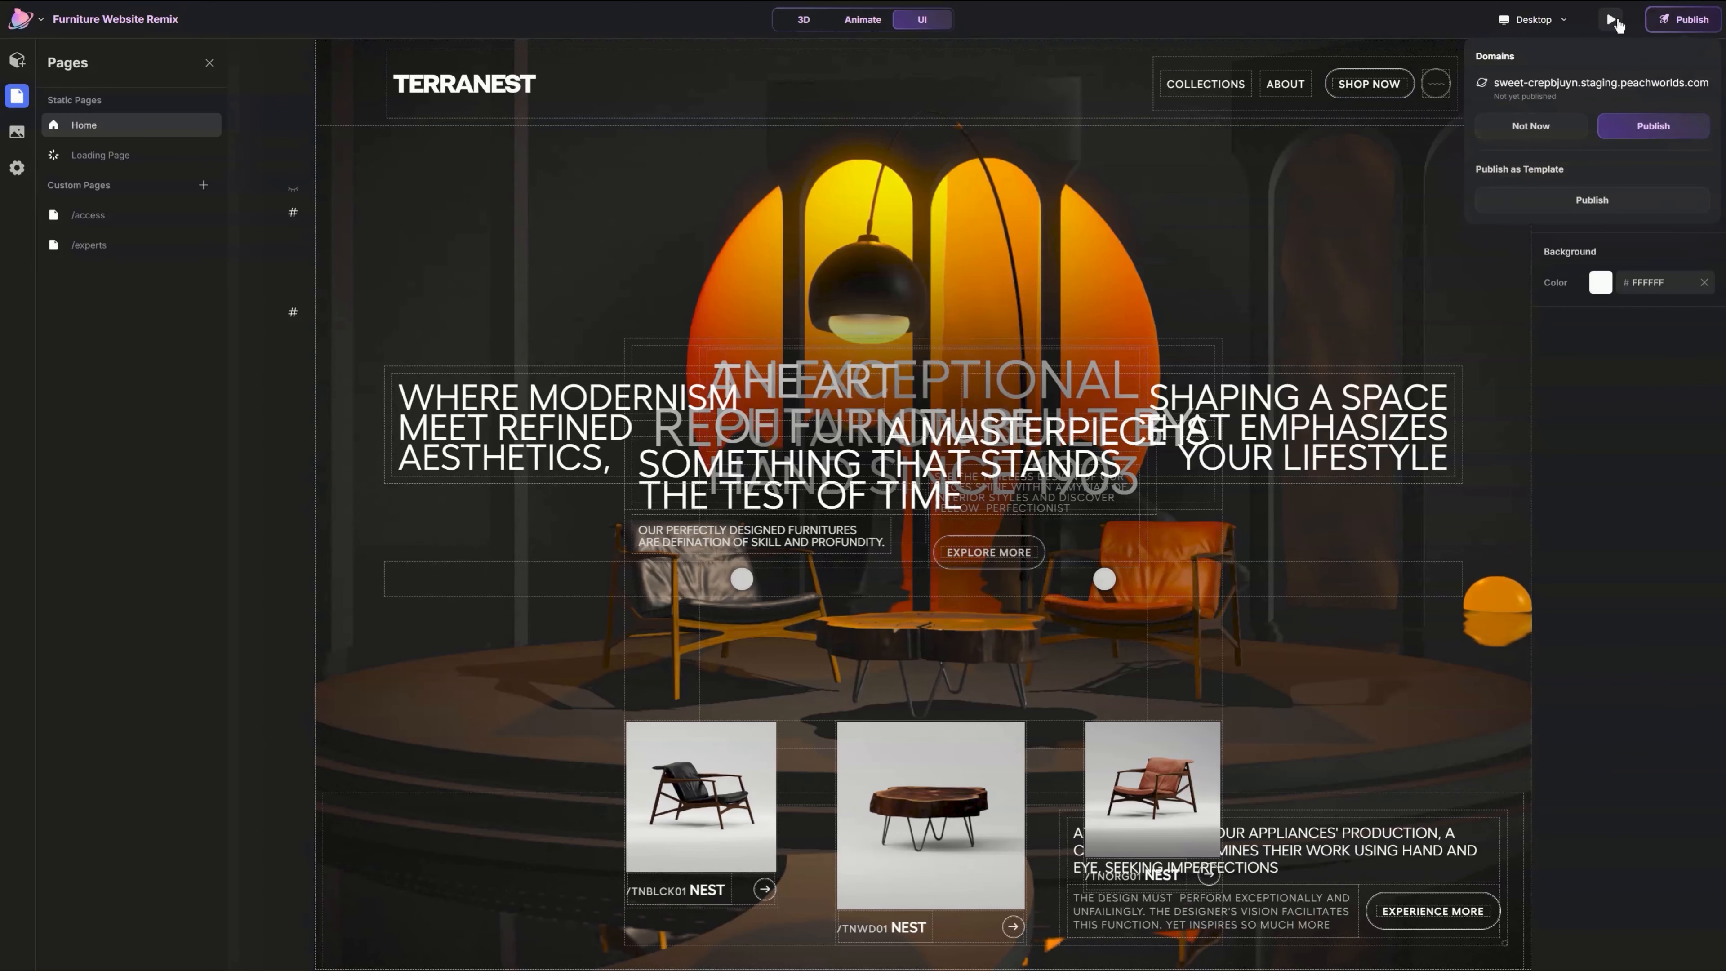
Step: Preview the Home page, and return to its element tree in the editor
click(1611, 19)
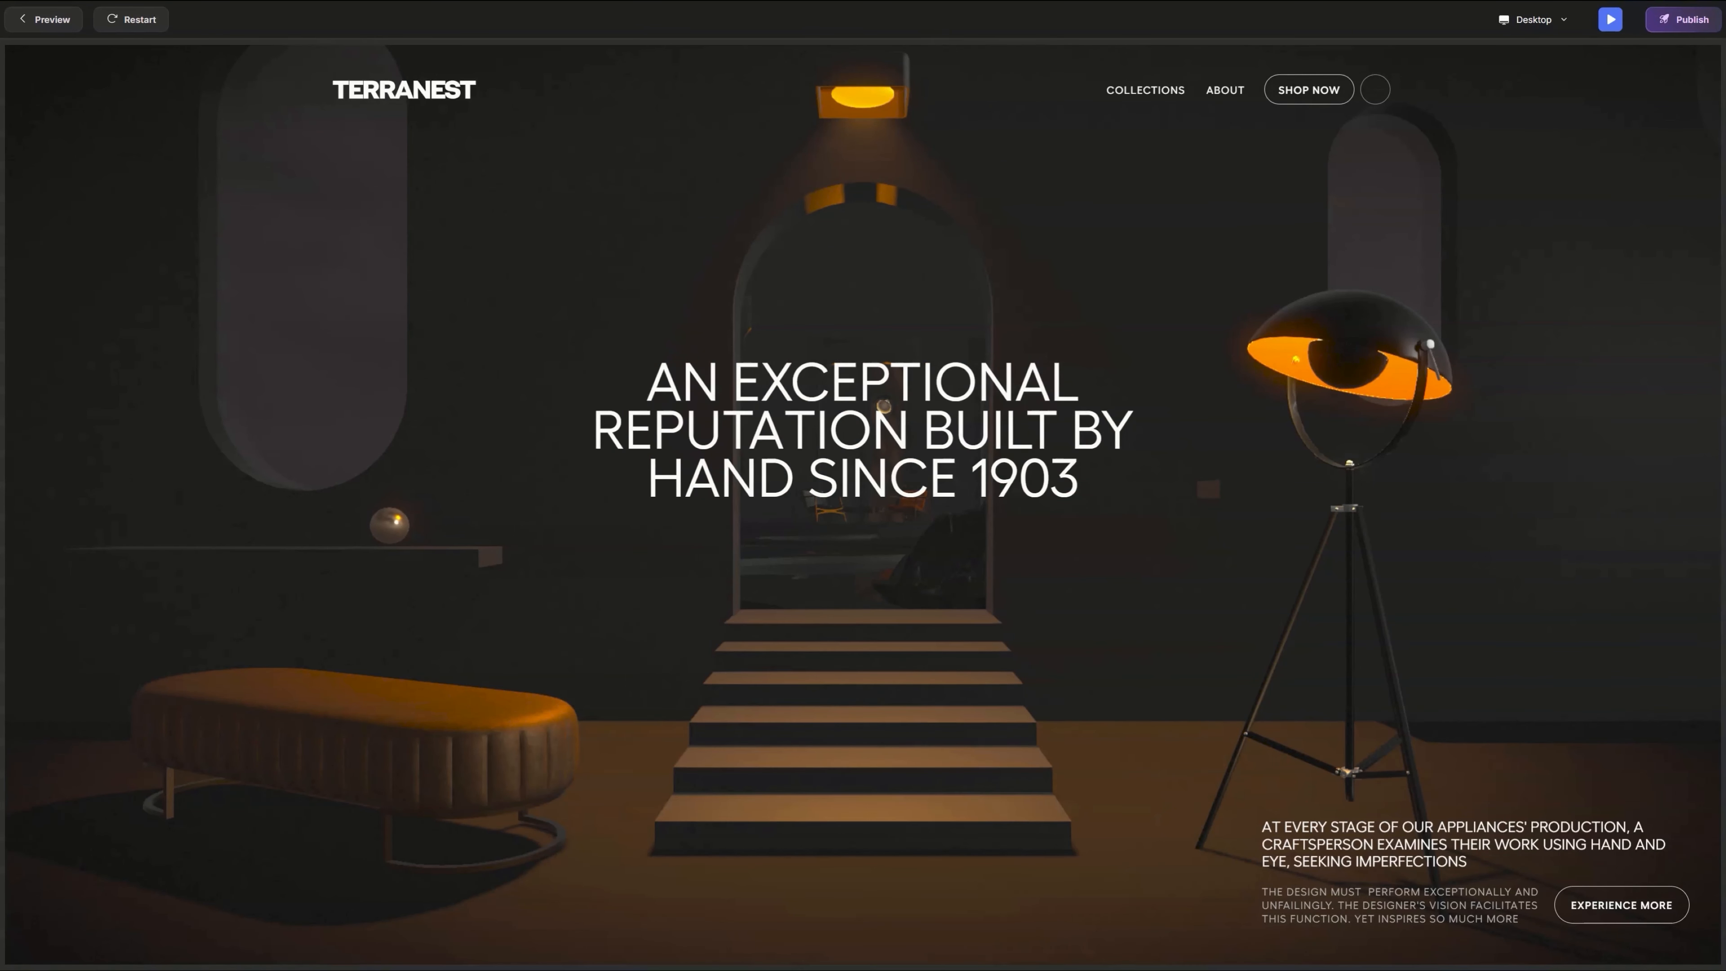
key(Escape)
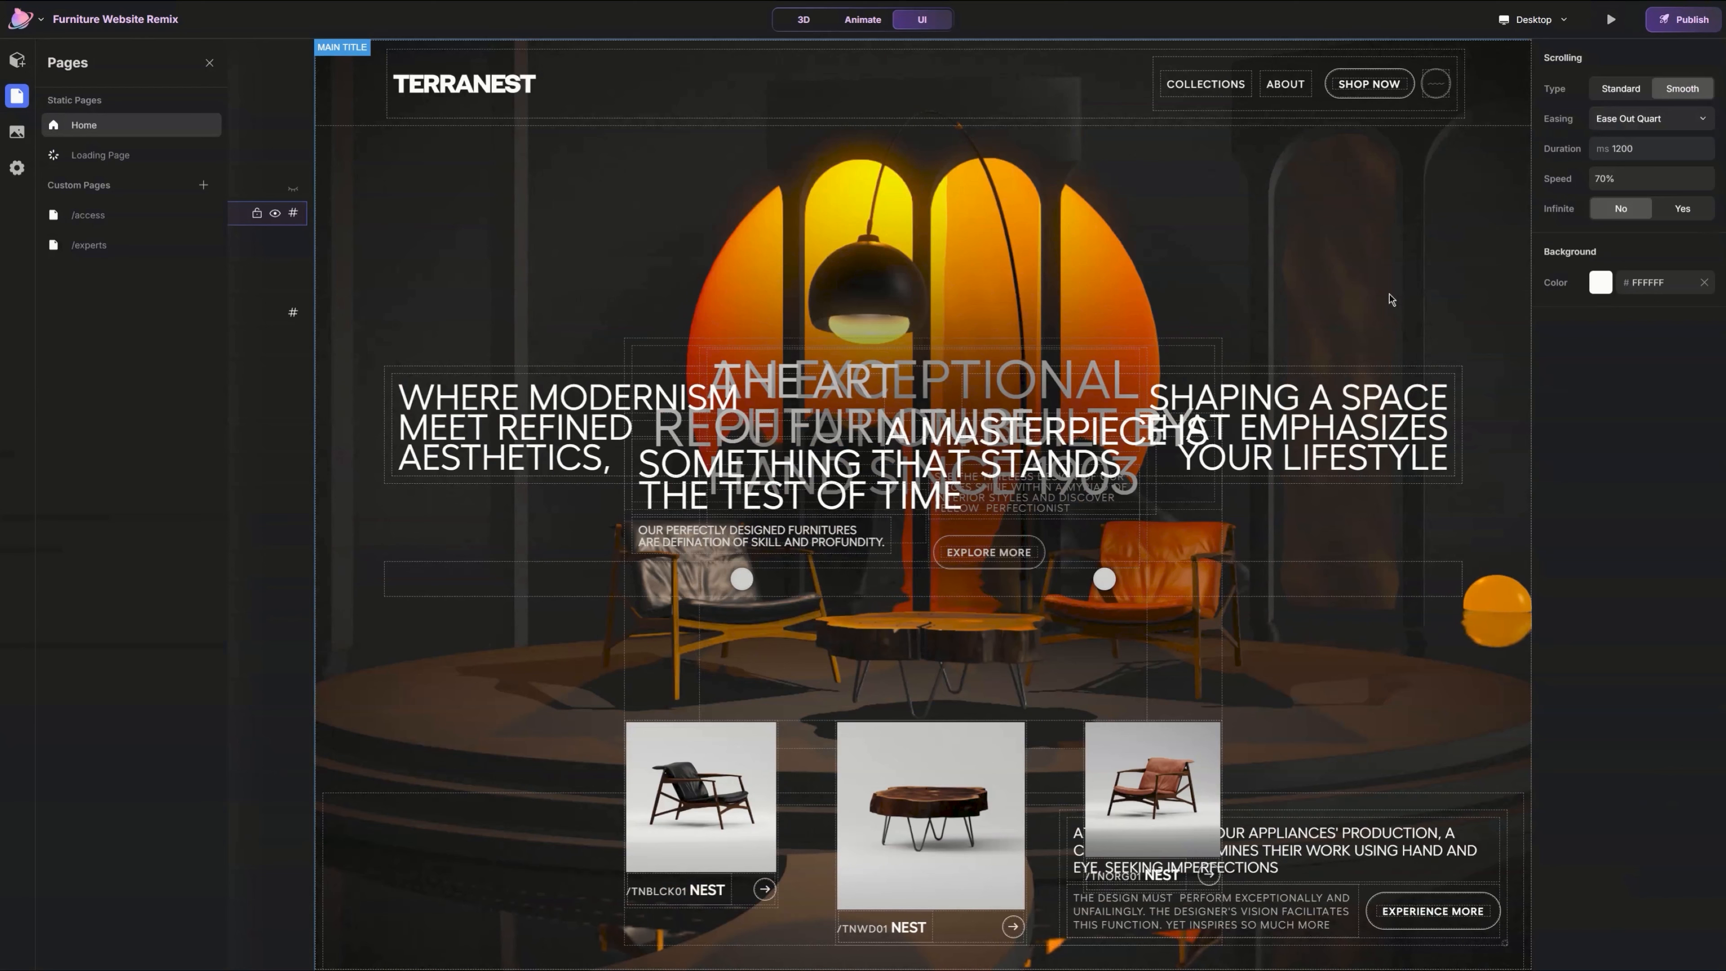
click(210, 62)
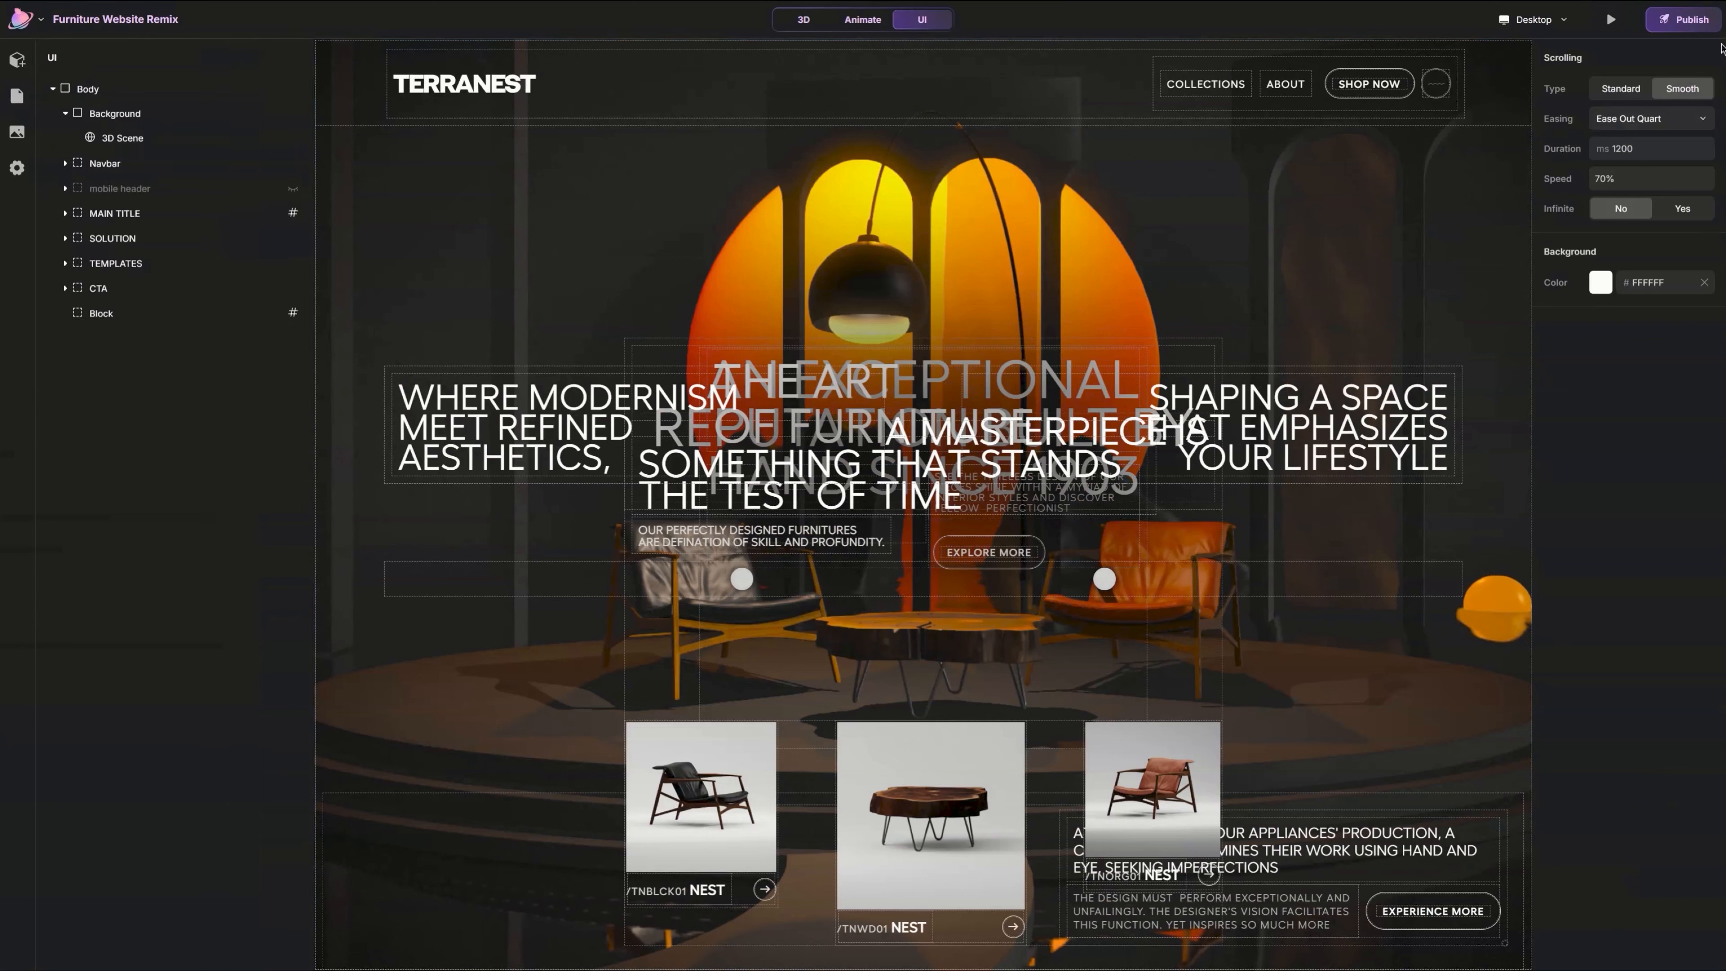
Step: Publish the website to its staging domain and scroll through the sections of the live page
click(1682, 19)
click(1662, 128)
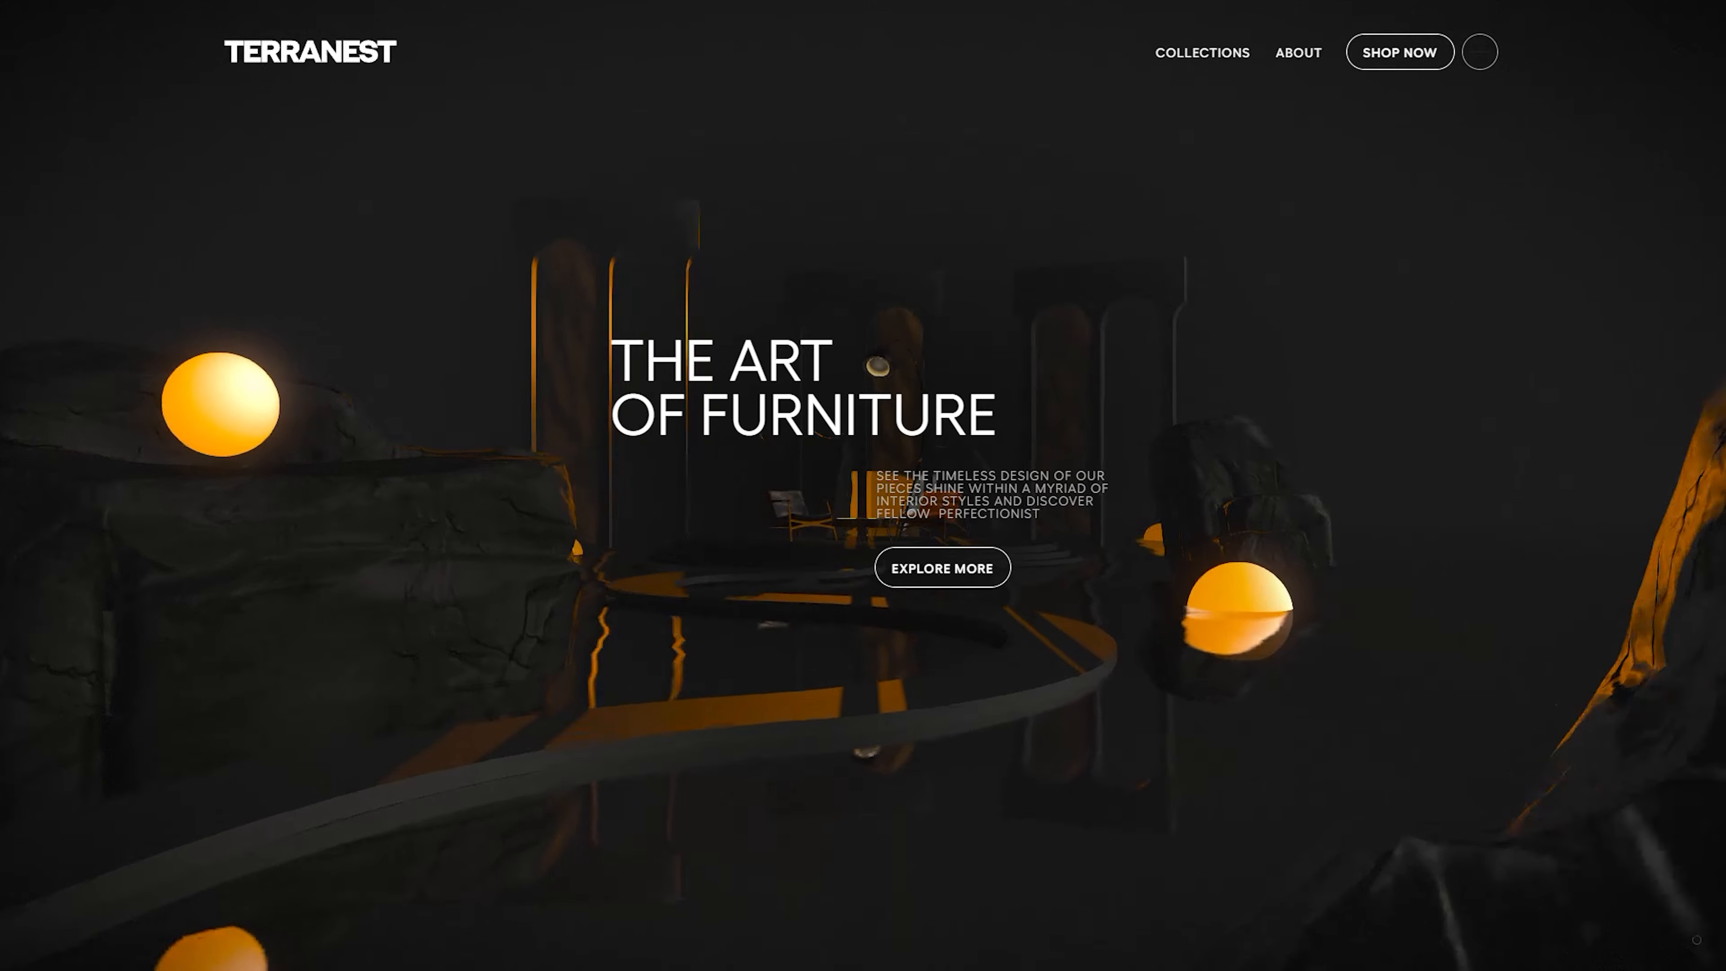
scroll(863, 485, down, 10)
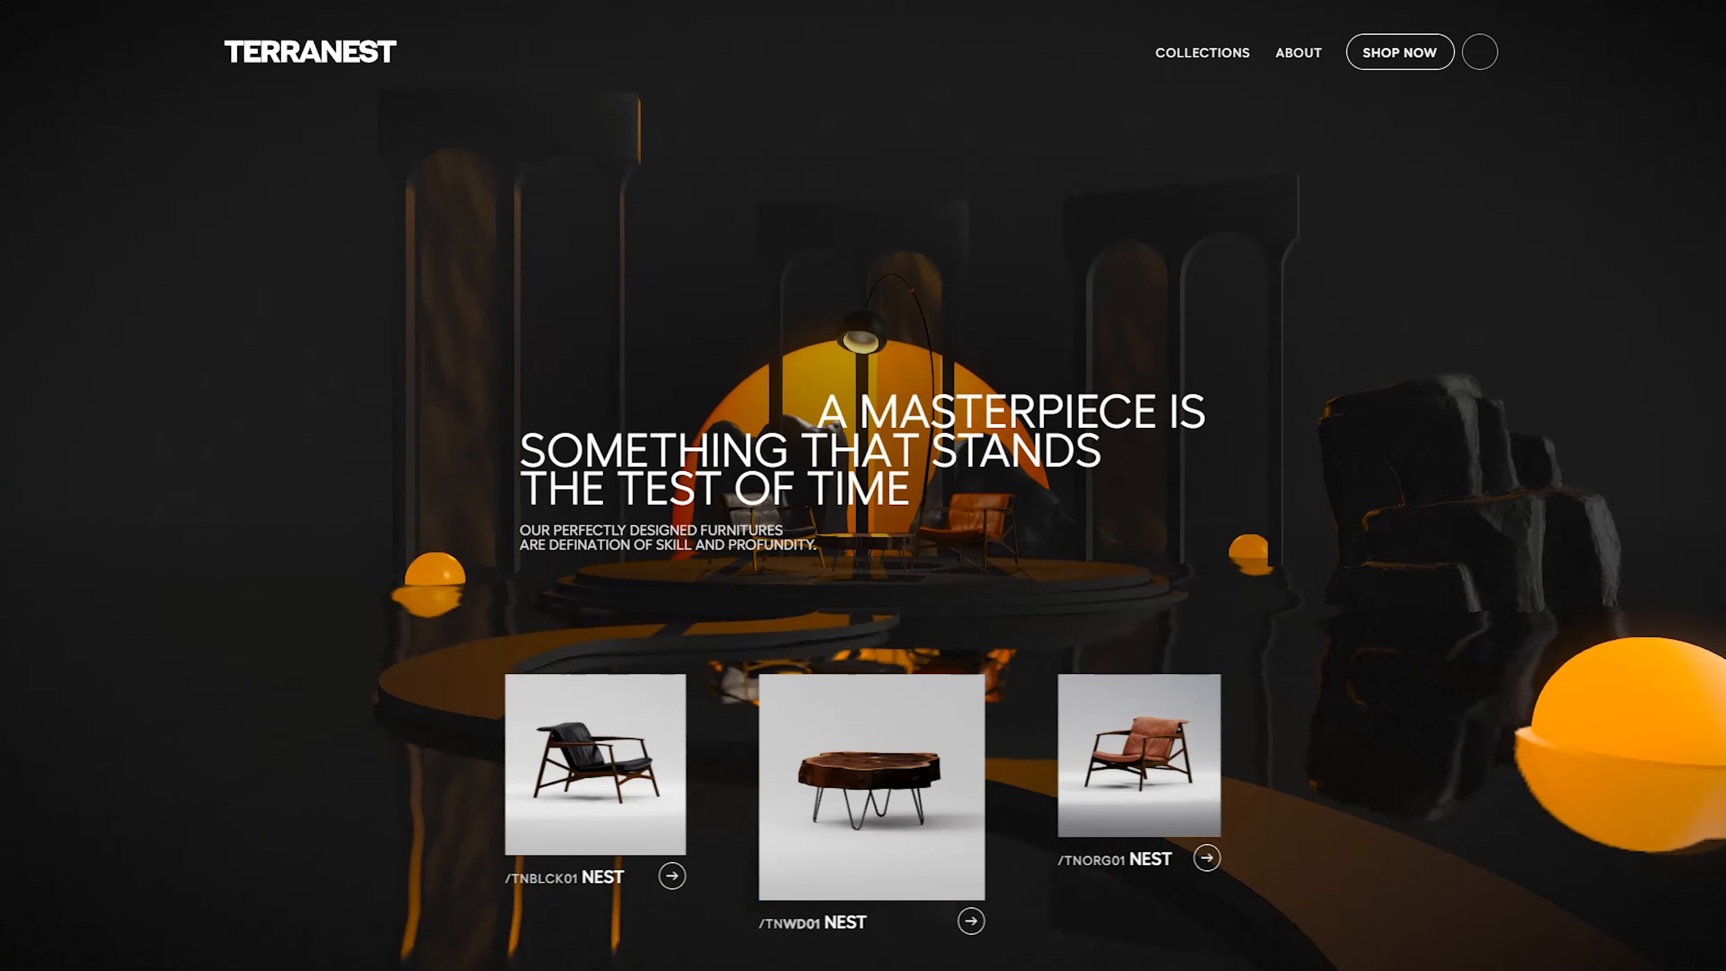
scroll(863, 486, down, 10)
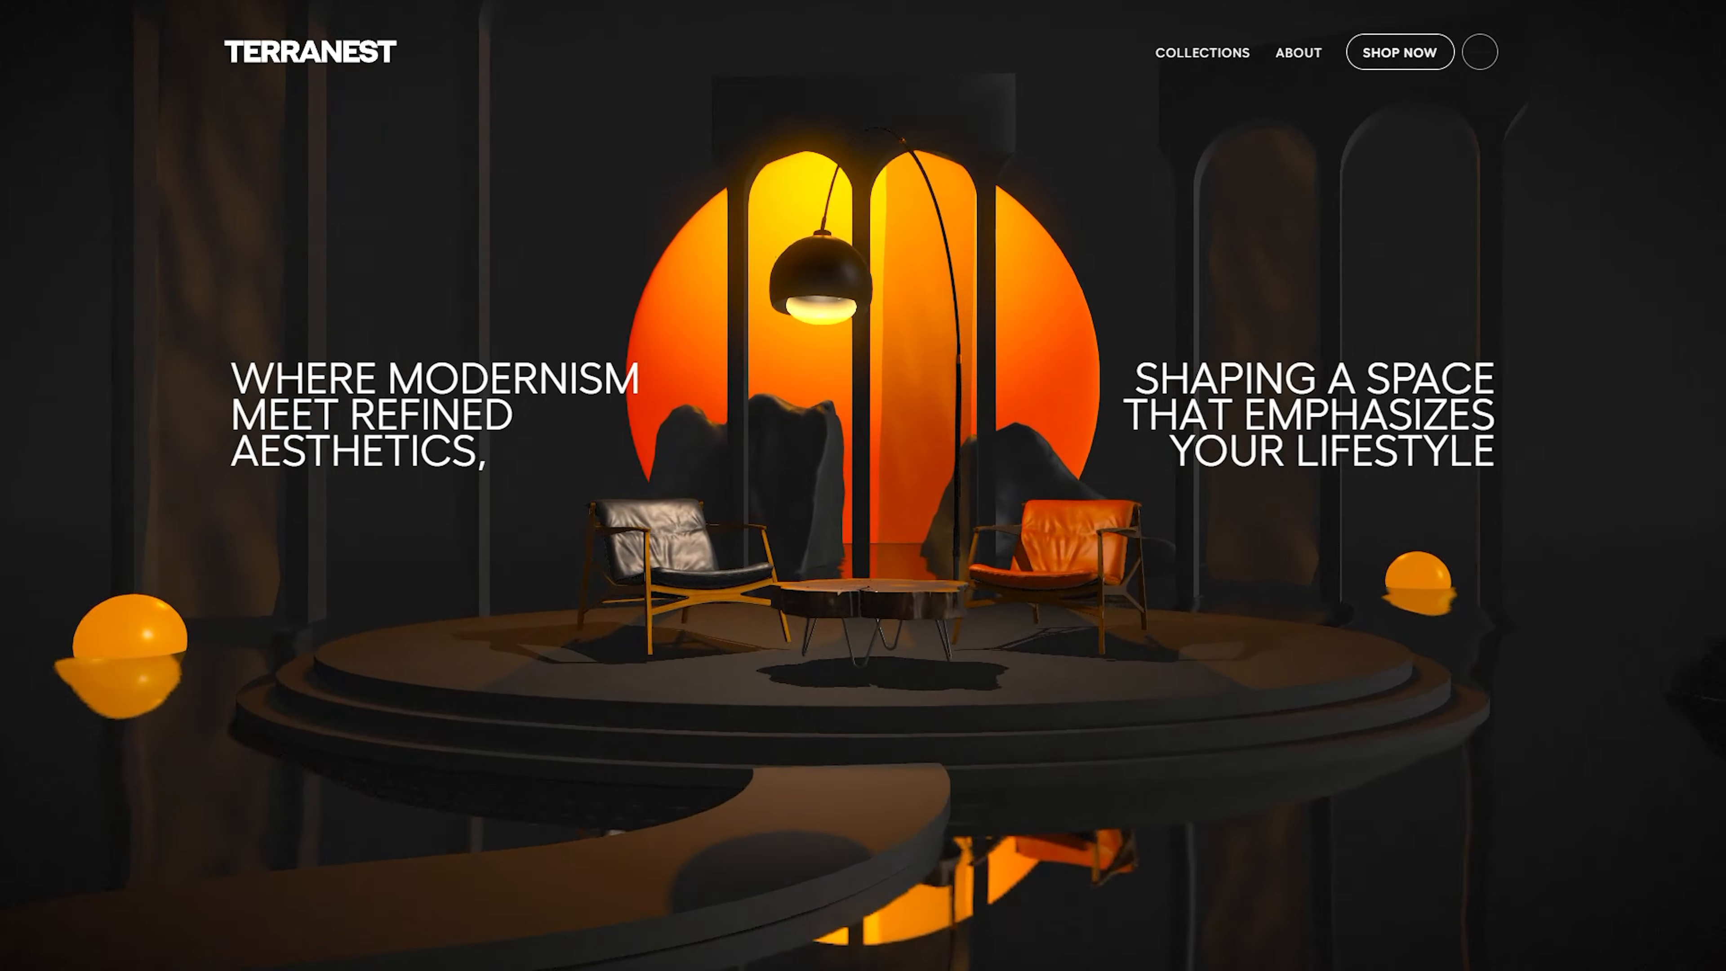